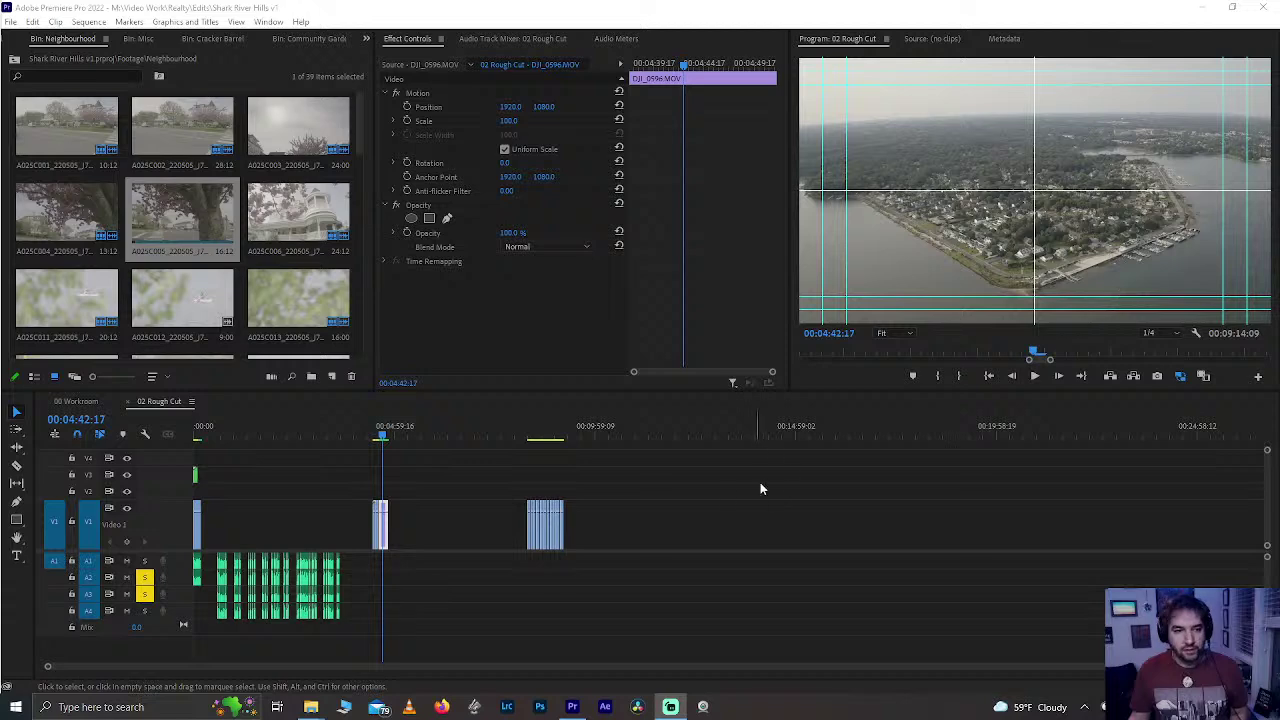
- Save the project and park the playhead on the opening dockside interview at 00:00:09:12
scroll(376, 451, "up", 3)
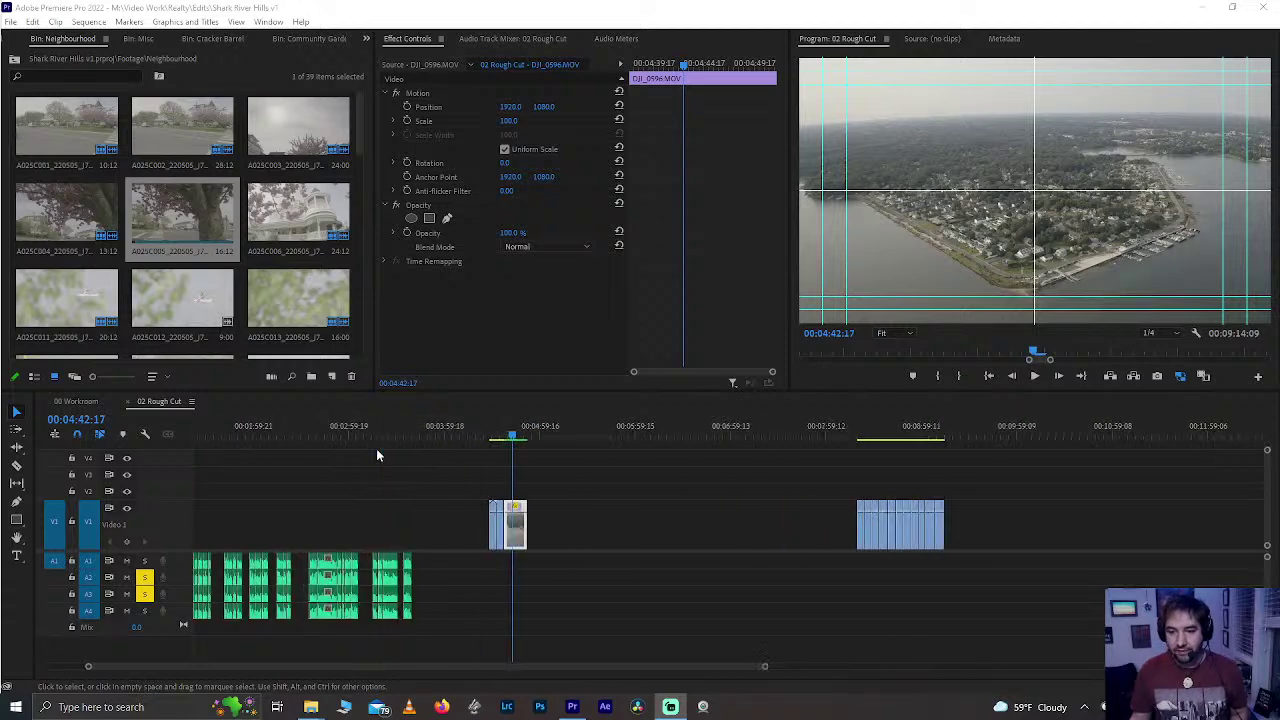
scroll(494, 482, "up", 5)
scroll(494, 483, "down", 1)
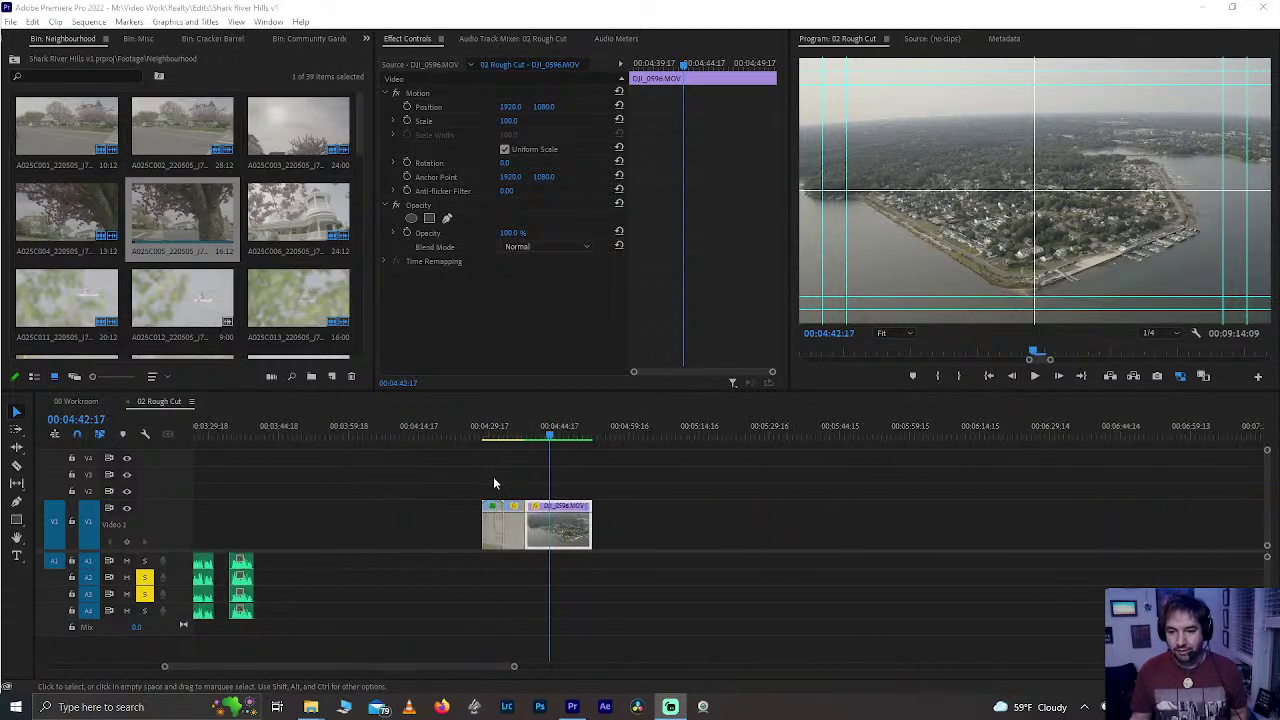
scroll(508, 474, "down", 2)
scroll(508, 474, "up", 6)
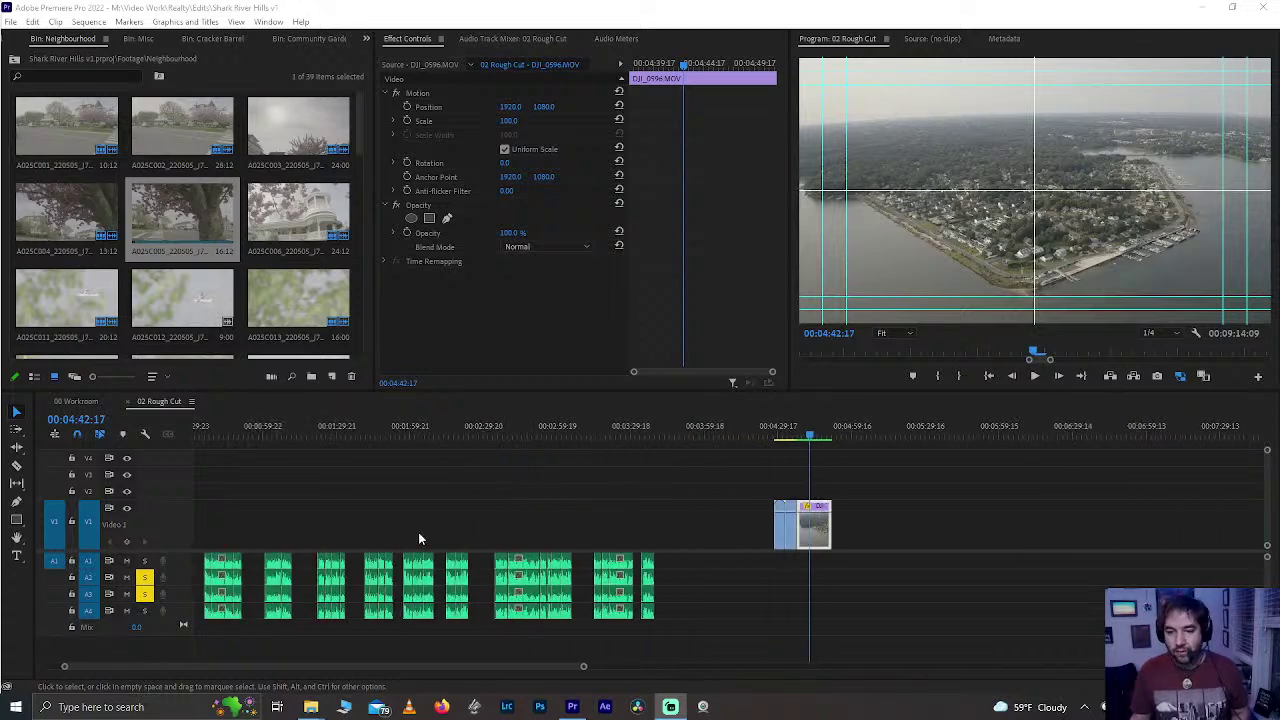
scroll(296, 493, "up", 2)
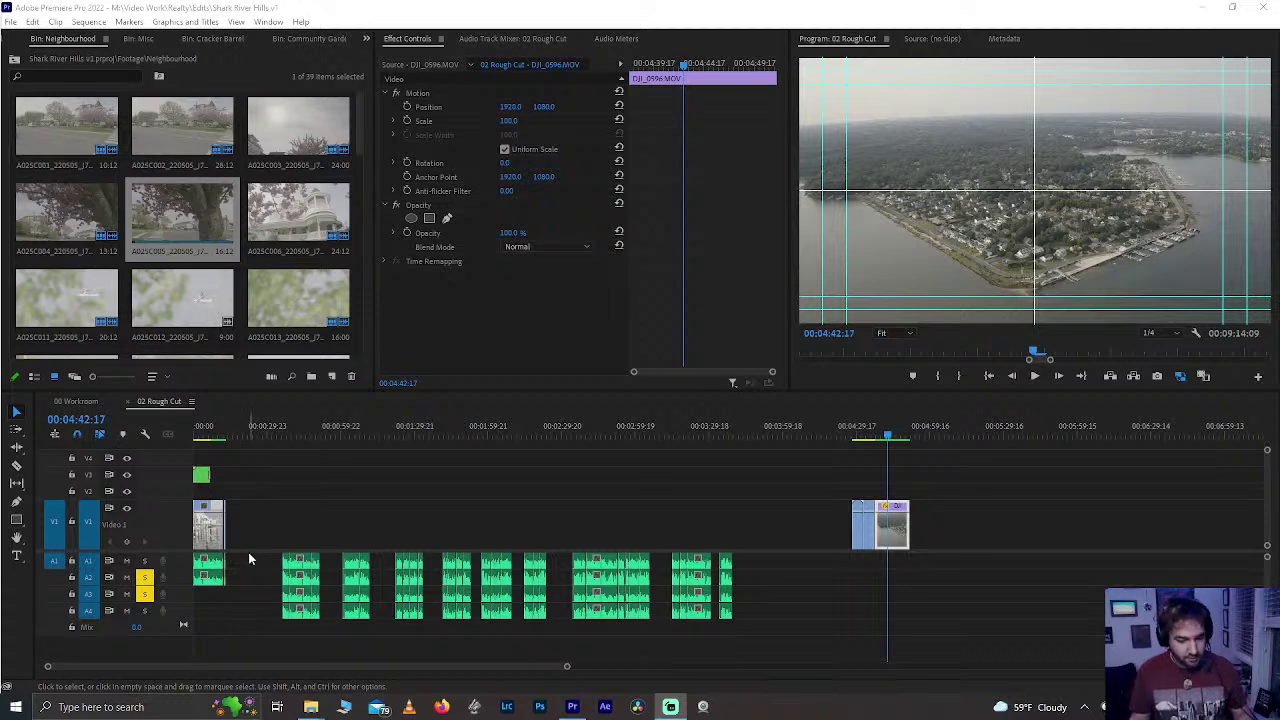
left_click(318, 508)
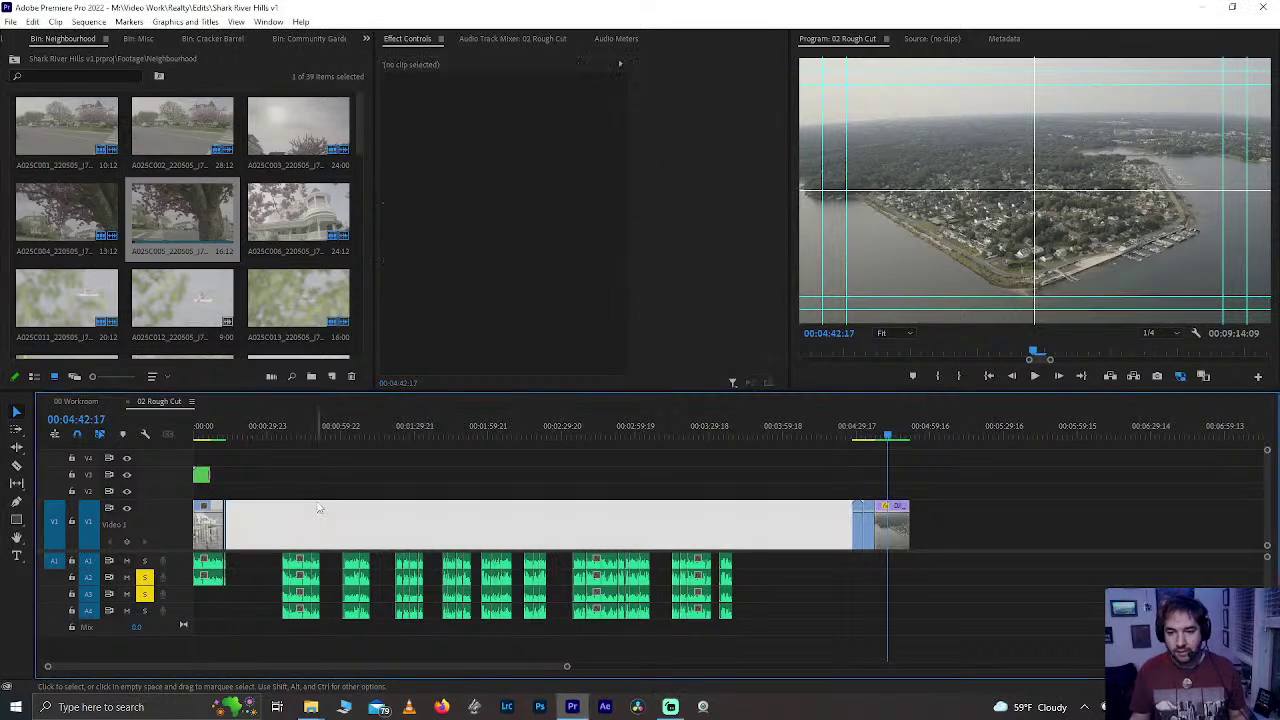
key("ctrl+s")
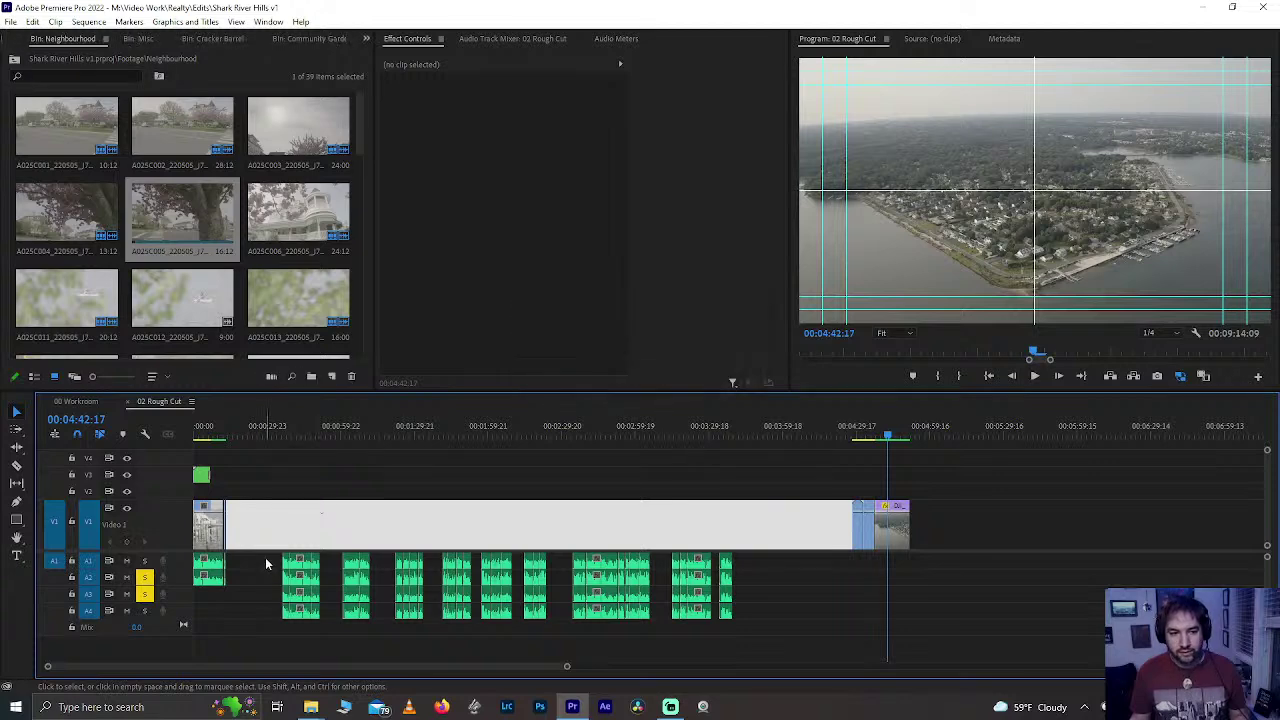
left_click(266, 563)
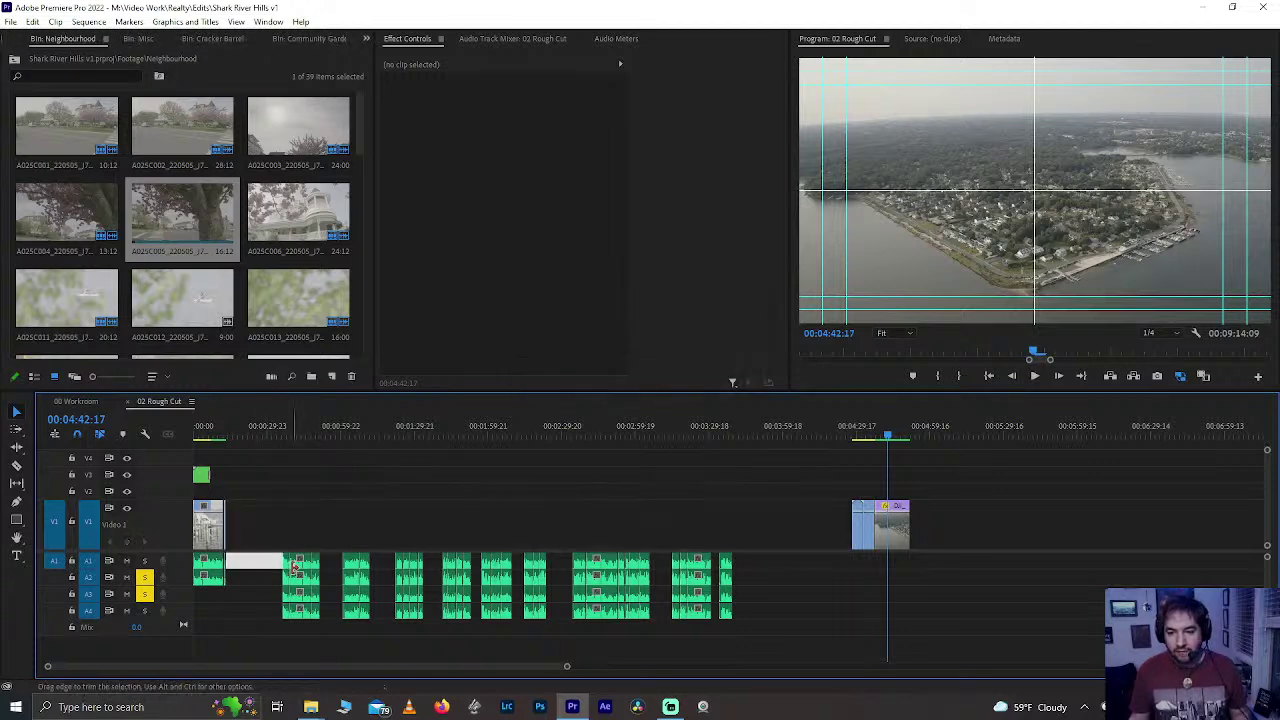
left_click(217, 436)
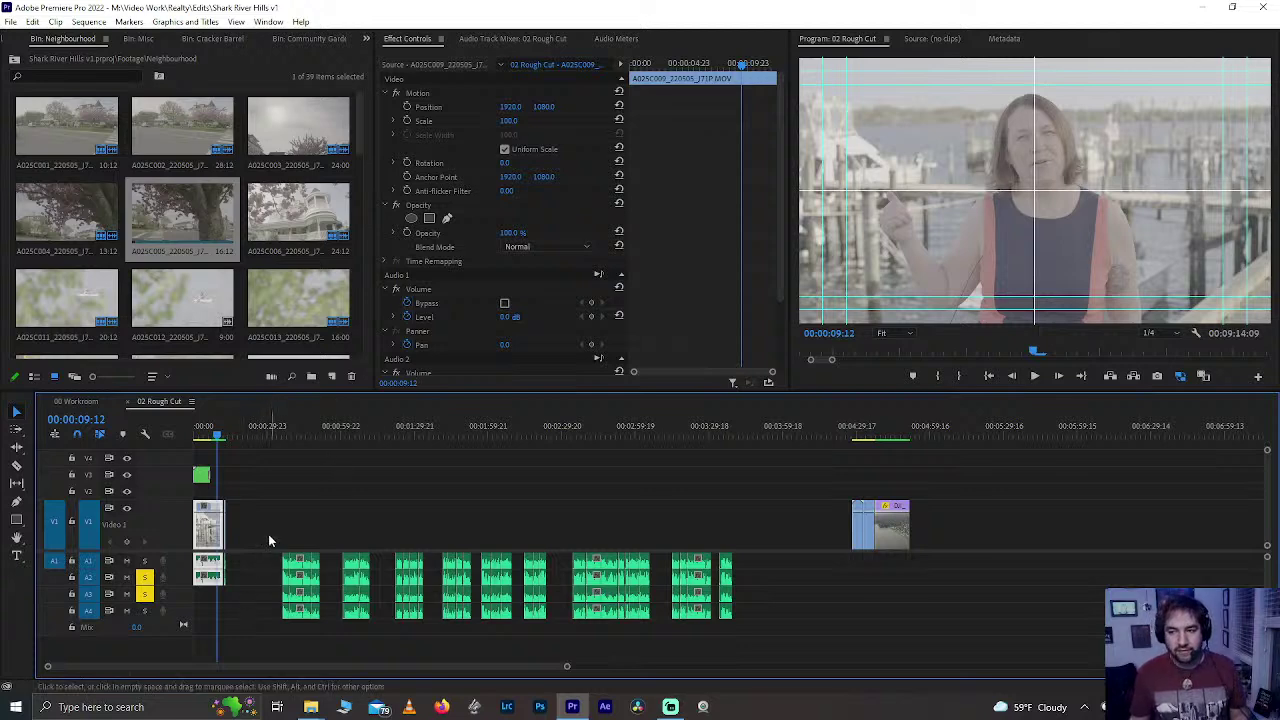
- Audition the start of the first TASCAM clip, then return the playhead to 00:00:35:00
left_click(303, 420)
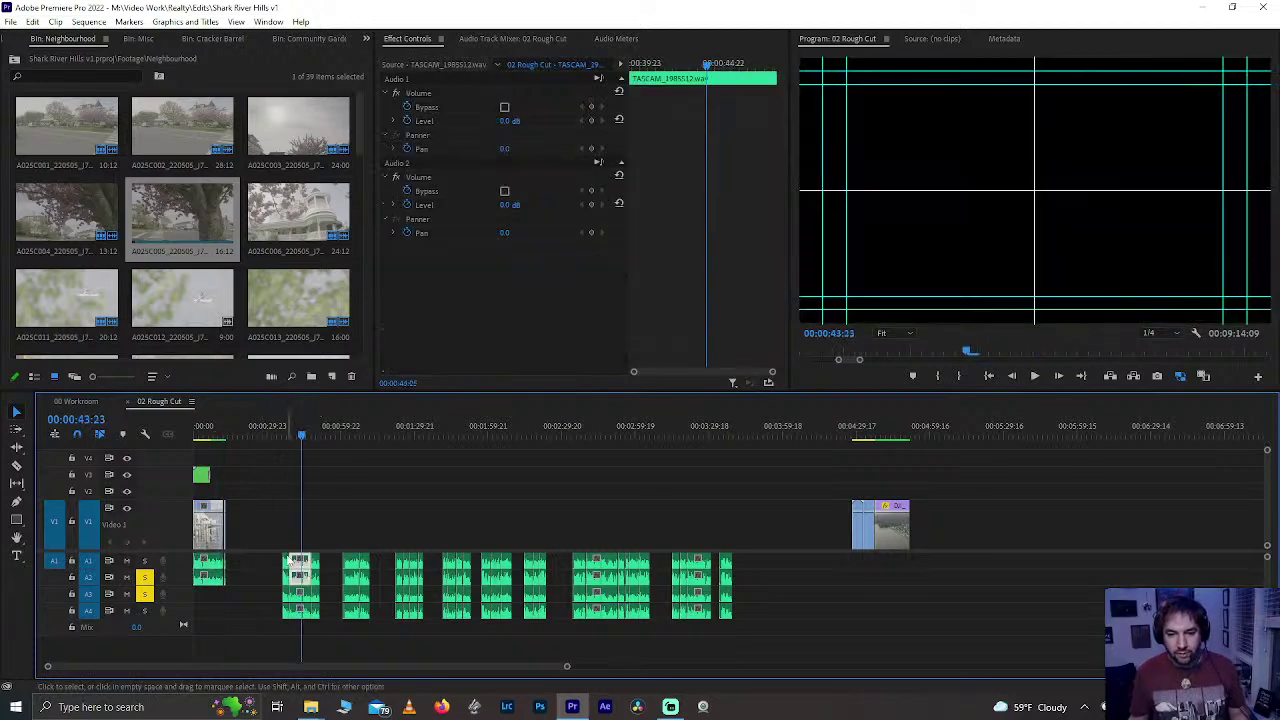
key("space")
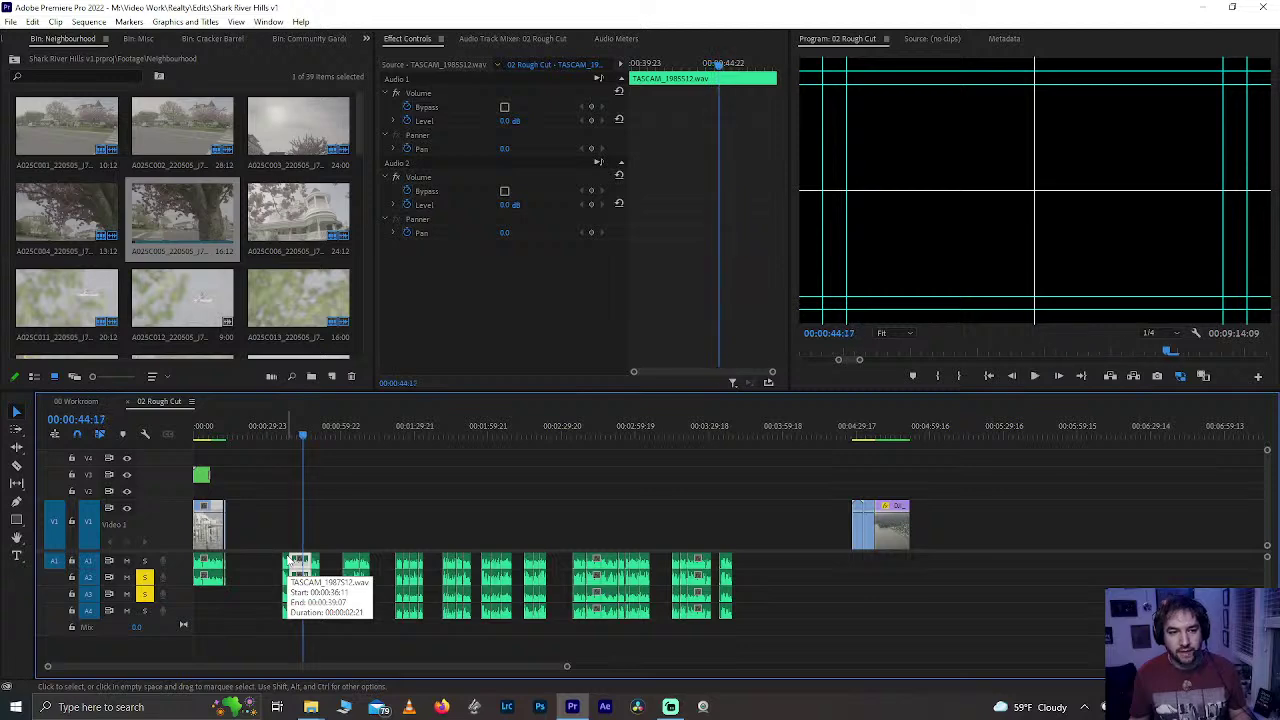
left_click(268, 434)
left_click_drag(268, 434, 282, 436)
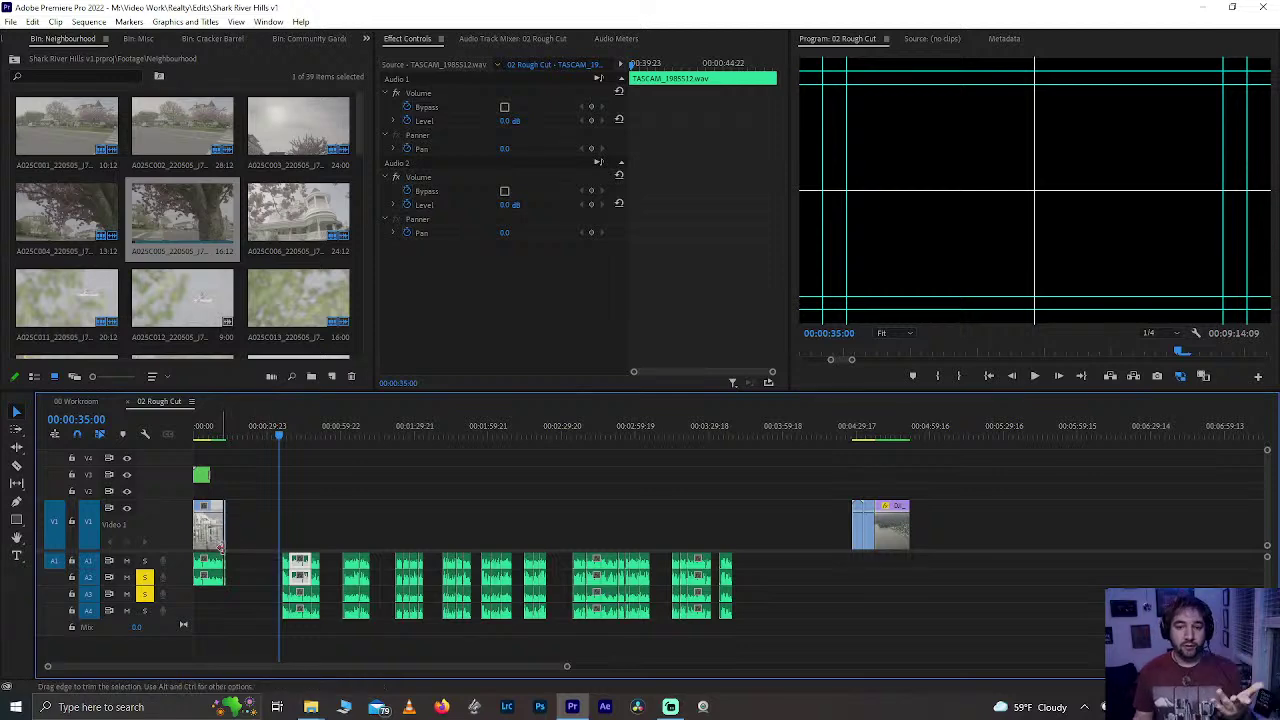
key("=")
key("=")
key("=")
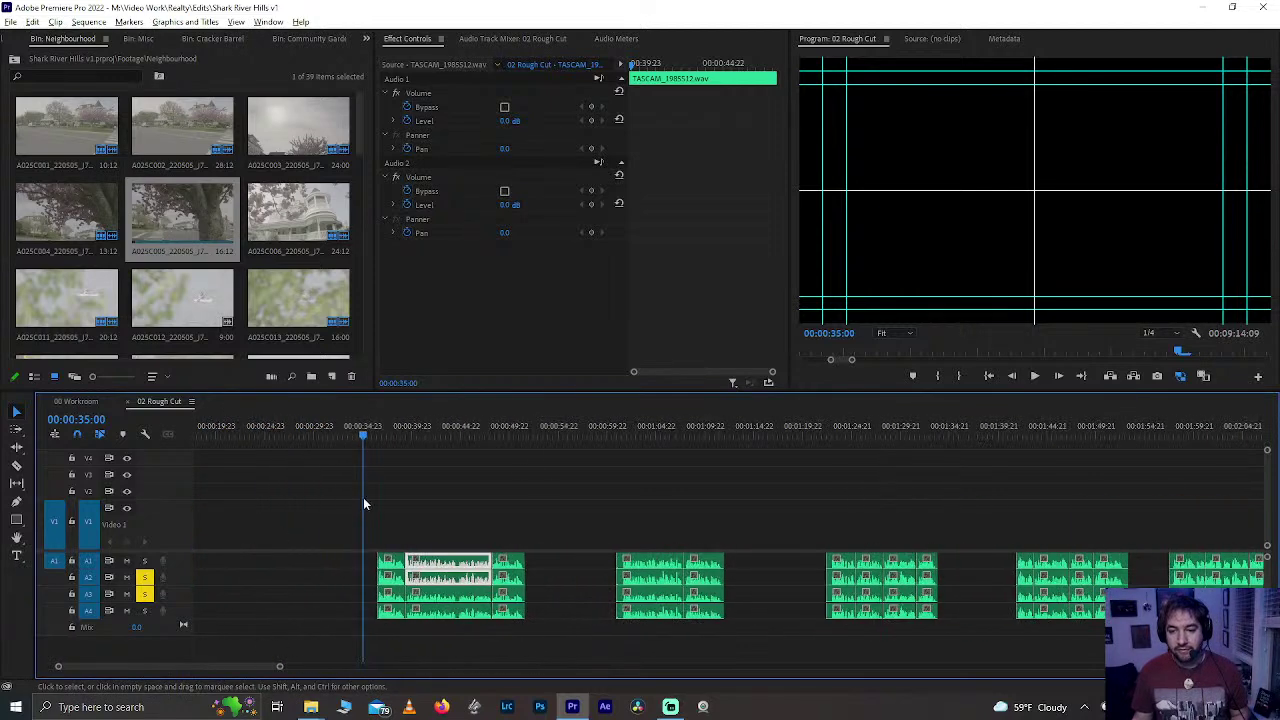
left_click(405, 427)
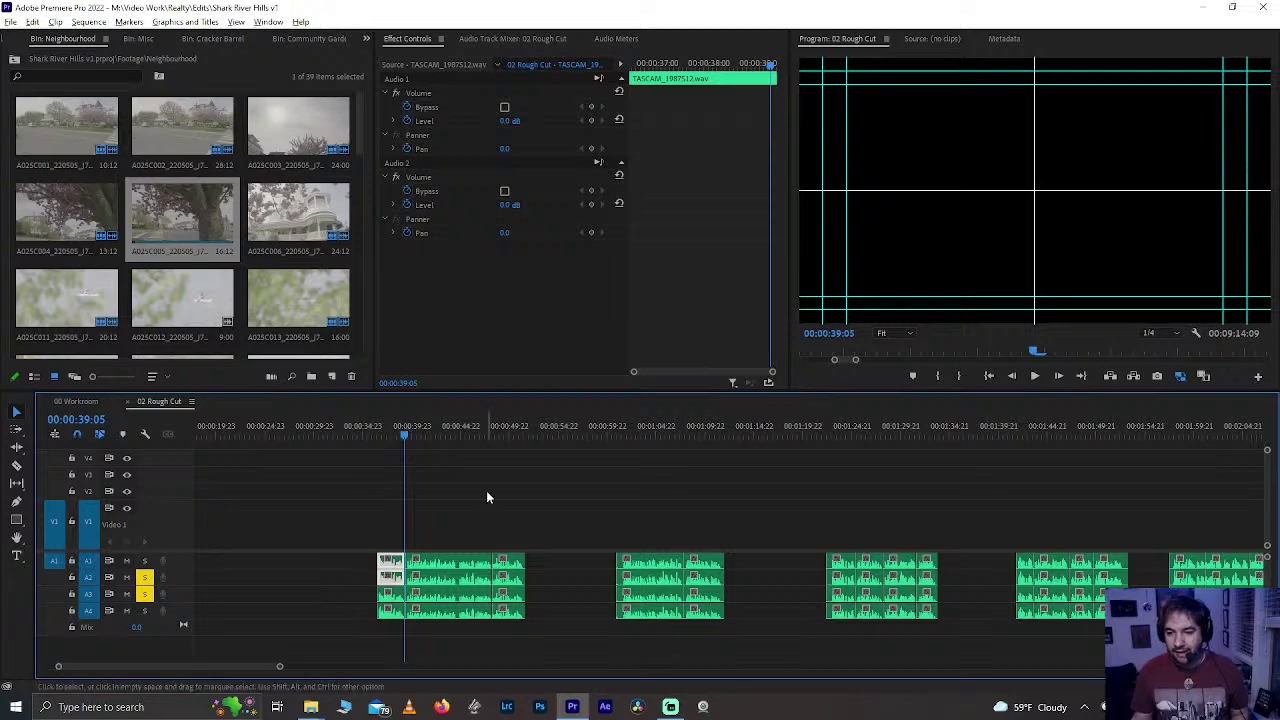
key("minus")
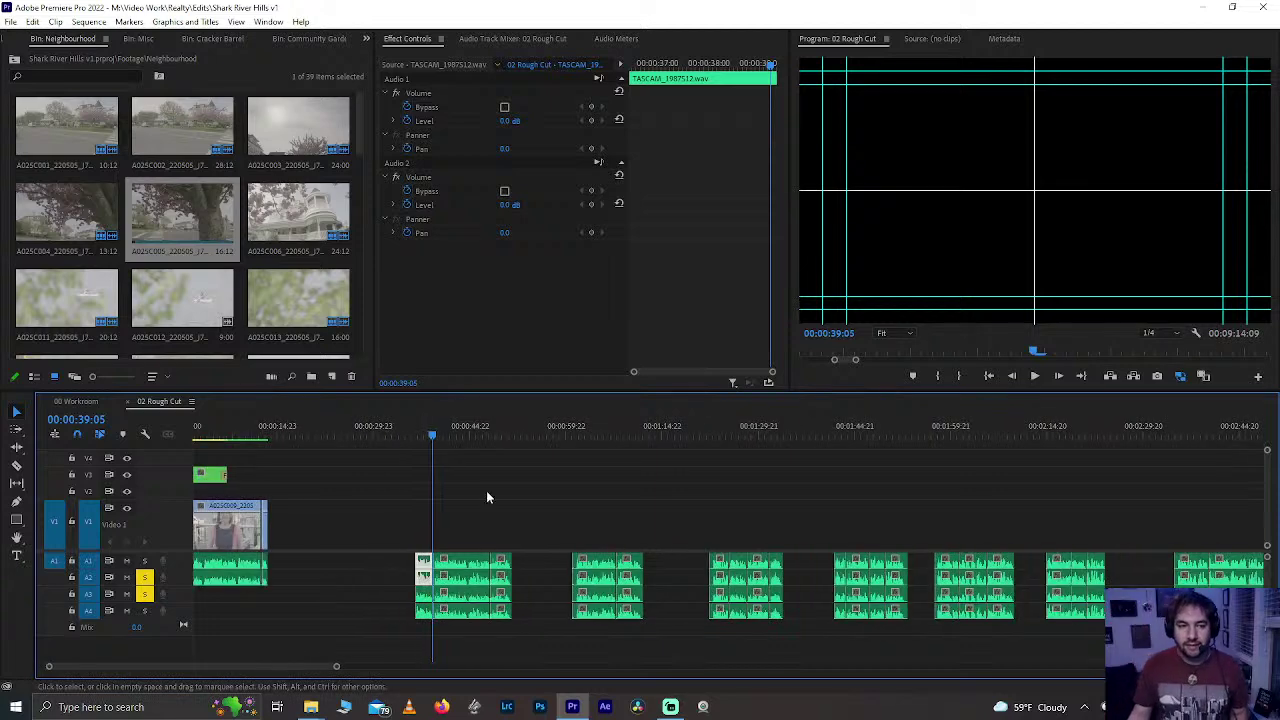
key("minus")
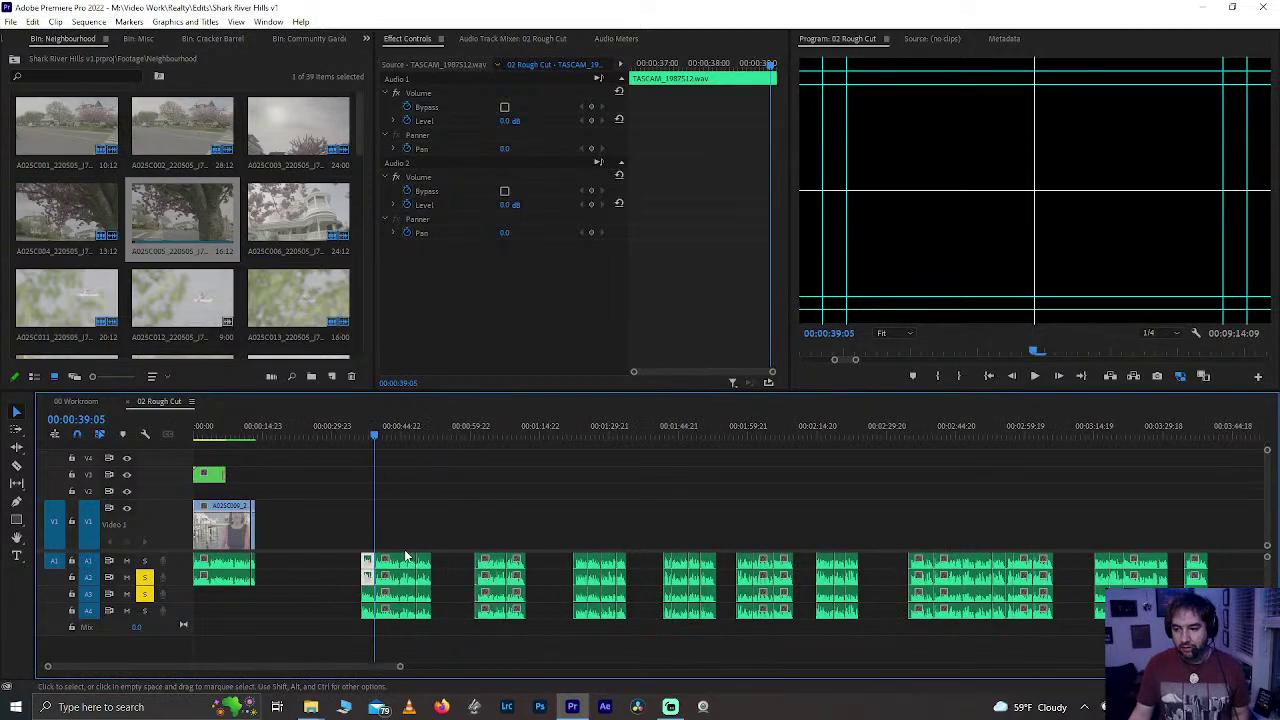
key("minus")
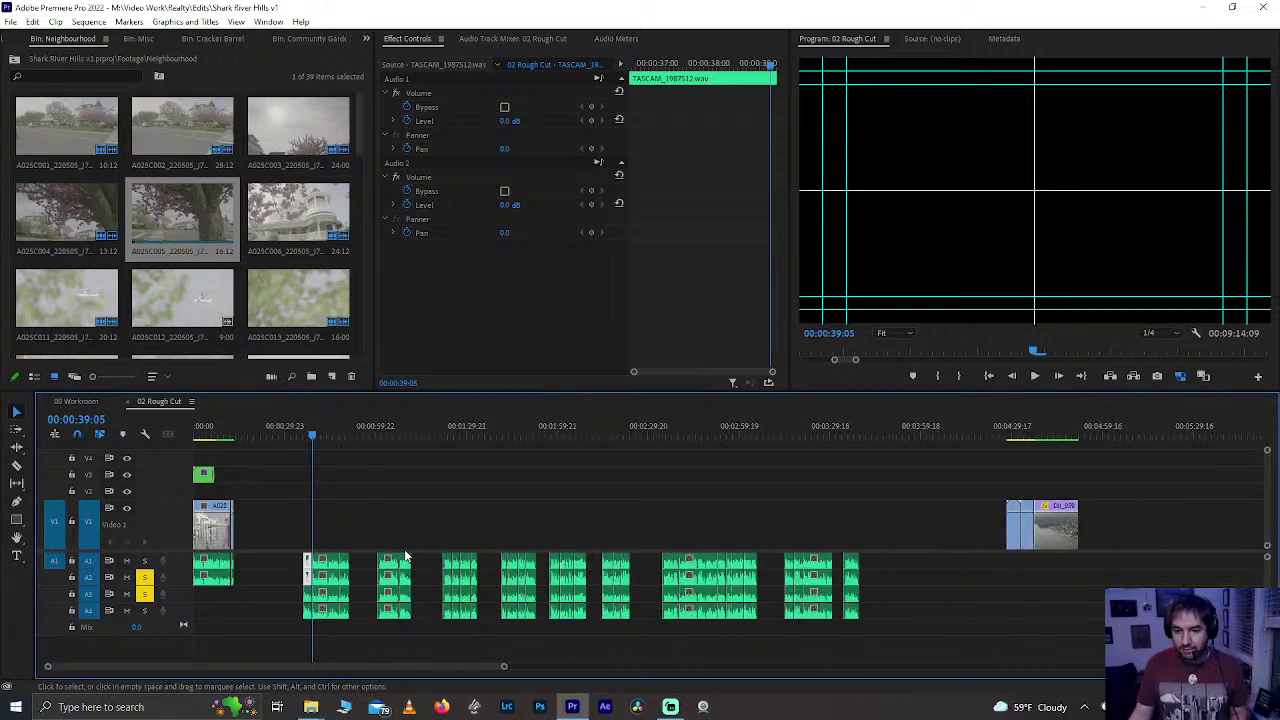
key("equal")
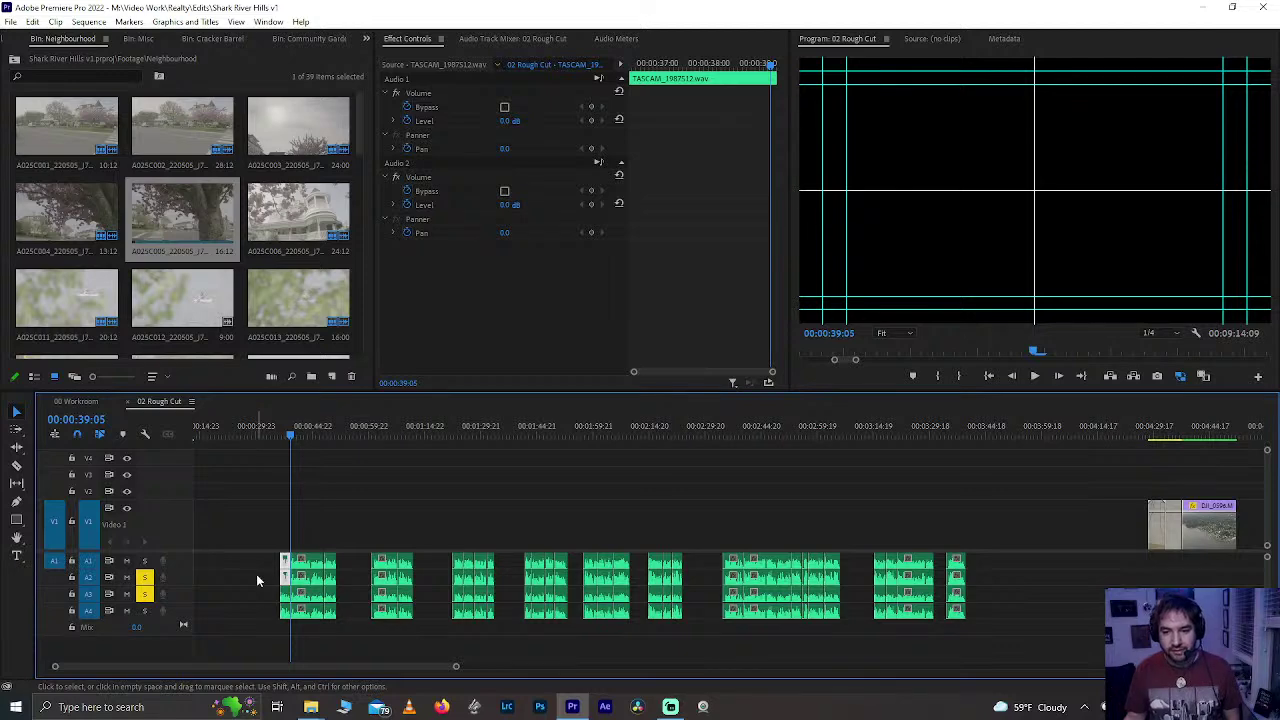
left_click_drag(250, 556, 1003, 608)
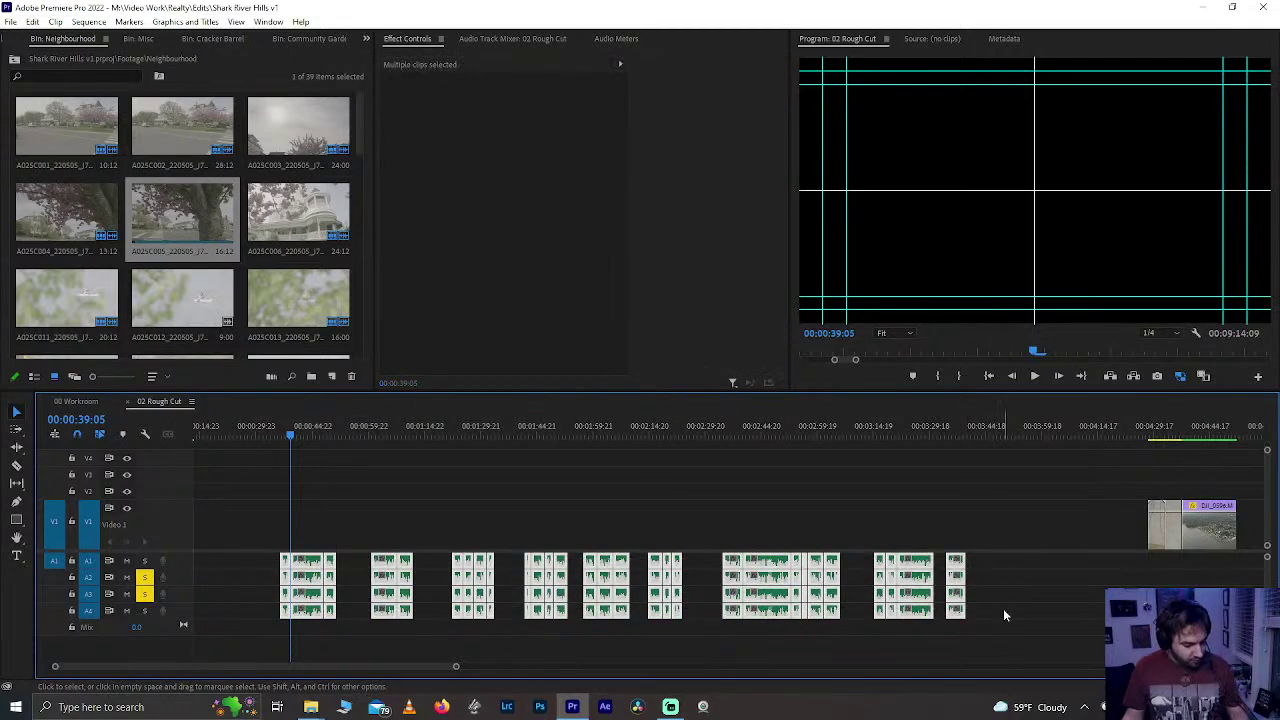
left_click(1003, 608)
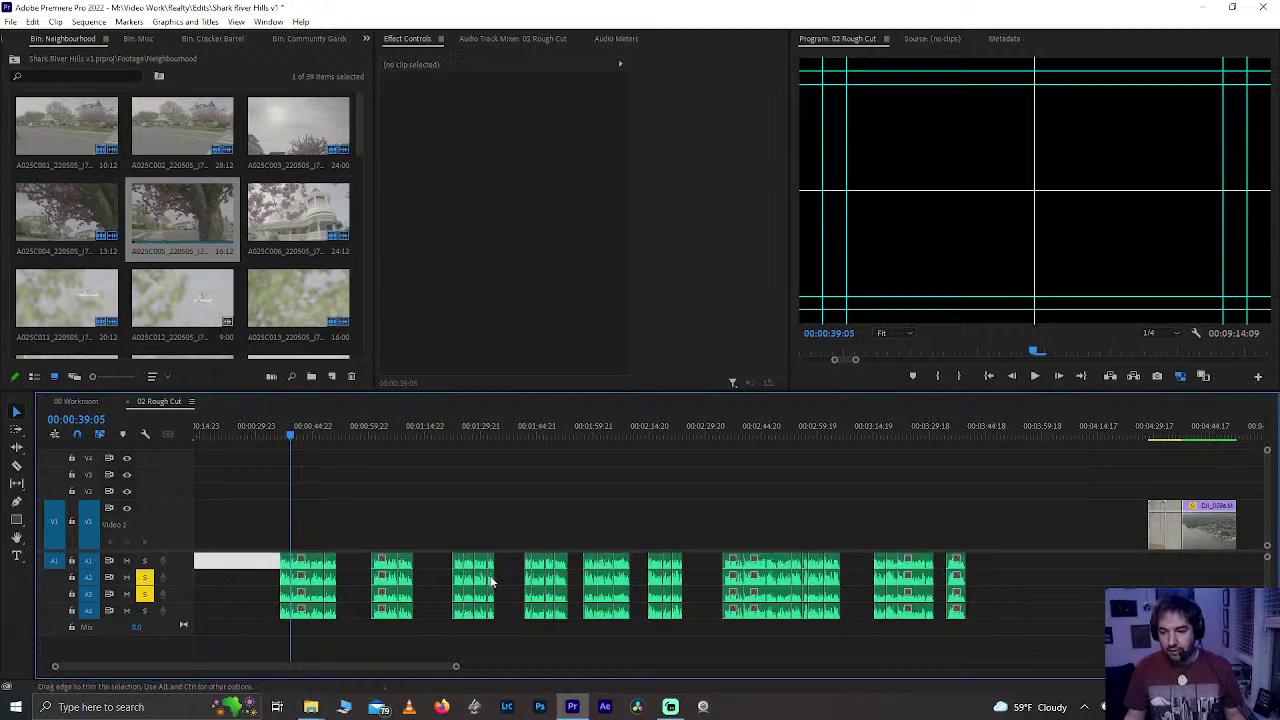
left_click(300, 565)
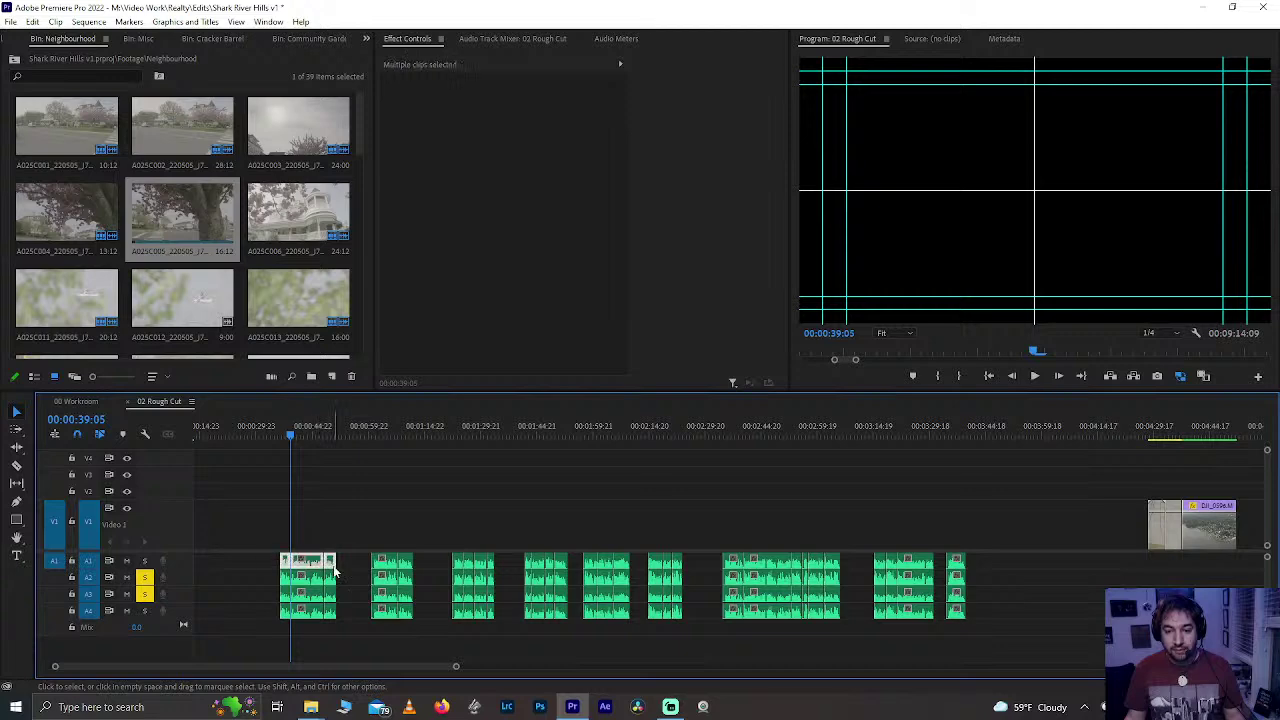
left_click(302, 577)
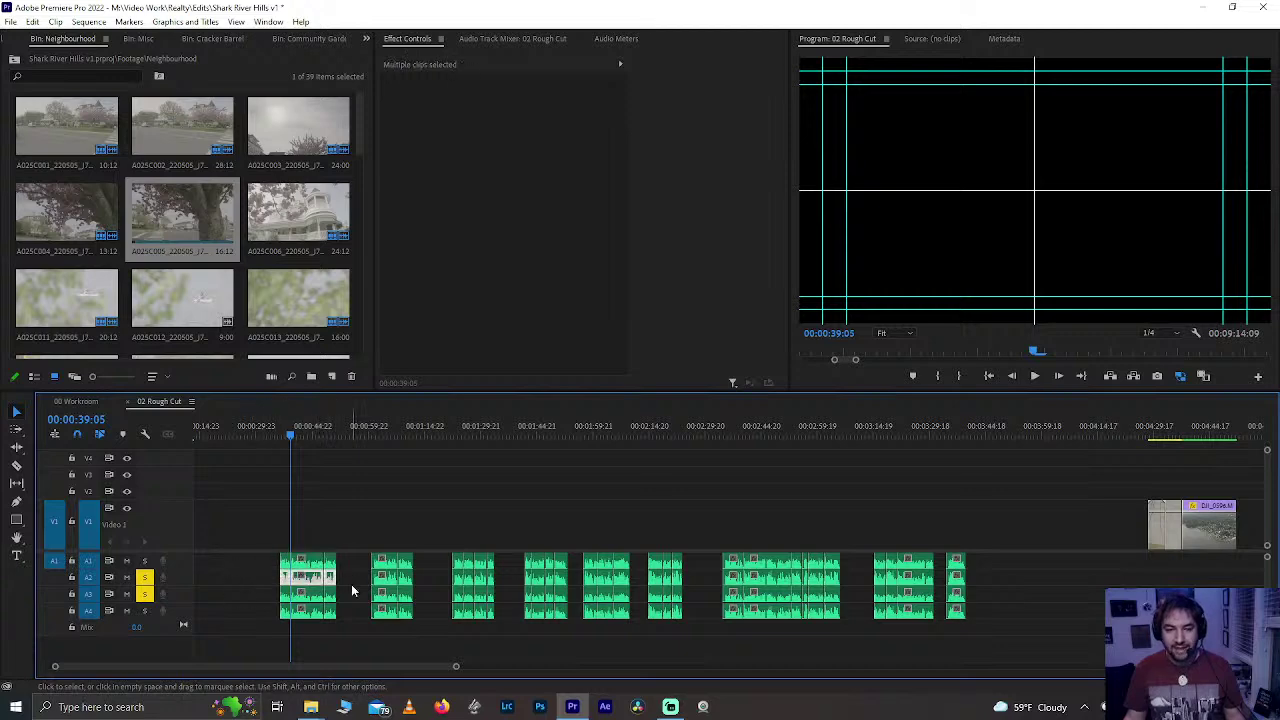
left_click(252, 599)
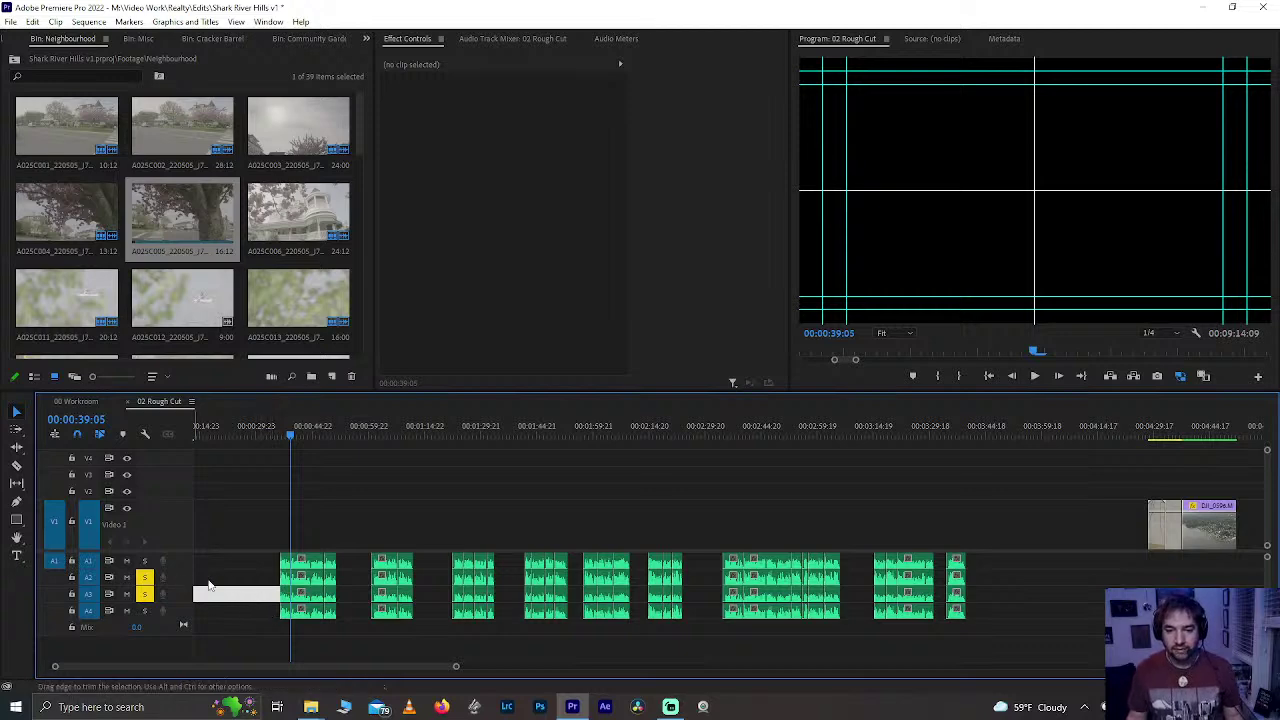
left_click(296, 584)
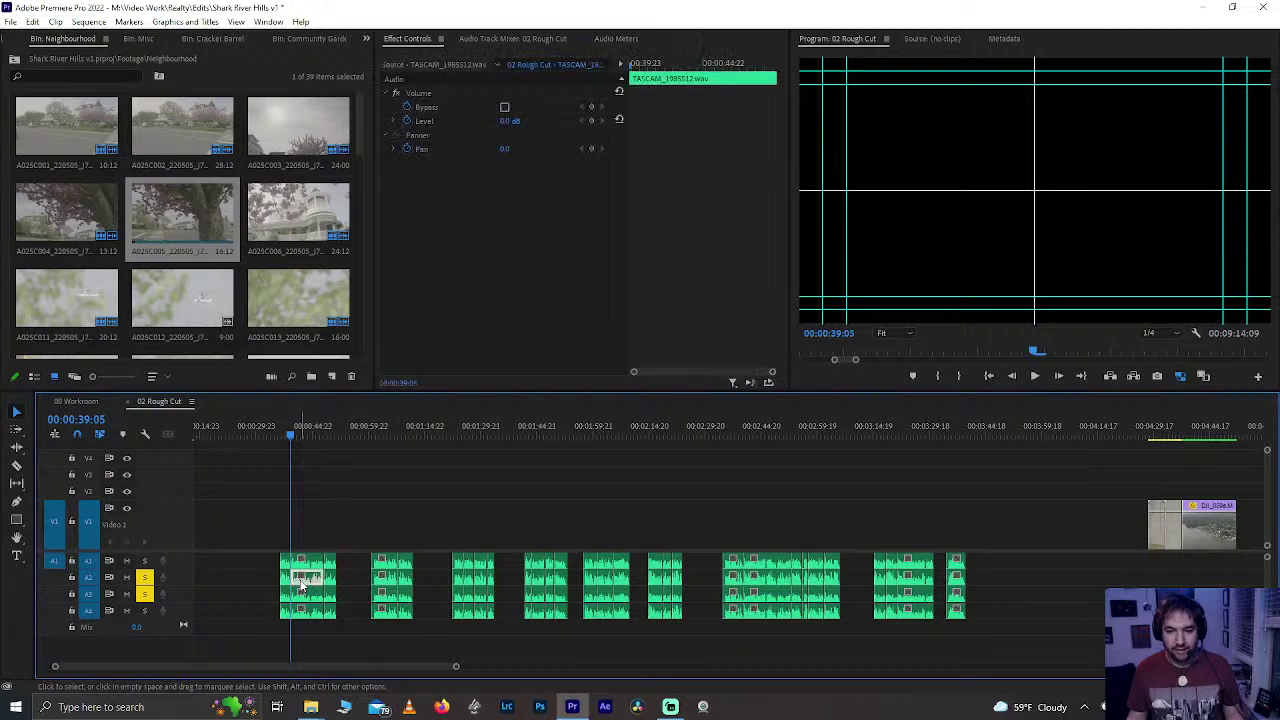
mouse_move(248, 562)
left_mouse_down()
mouse_move(288, 602)
mouse_move(263, 577)
left_mouse_up()
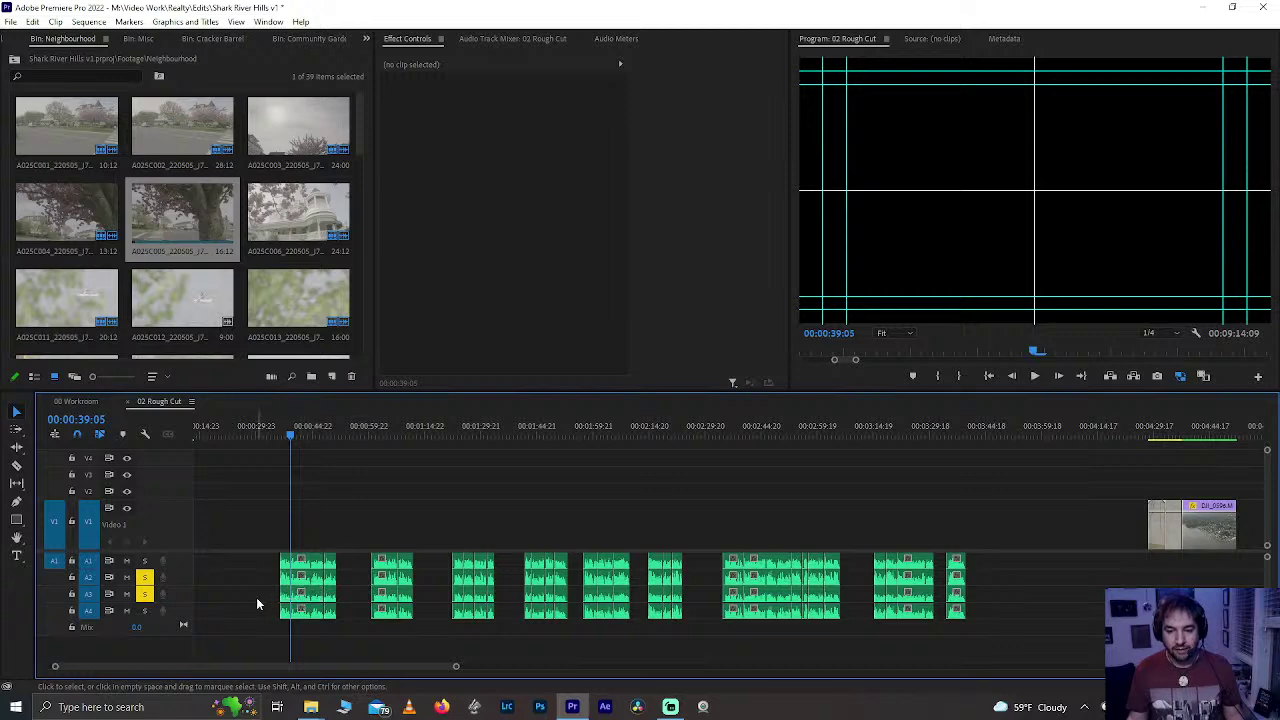
- Delete the A4 and A1 channels of every TASCAM audio clip, keeping A2 and A3
left_click_drag(247, 613, 962, 643)
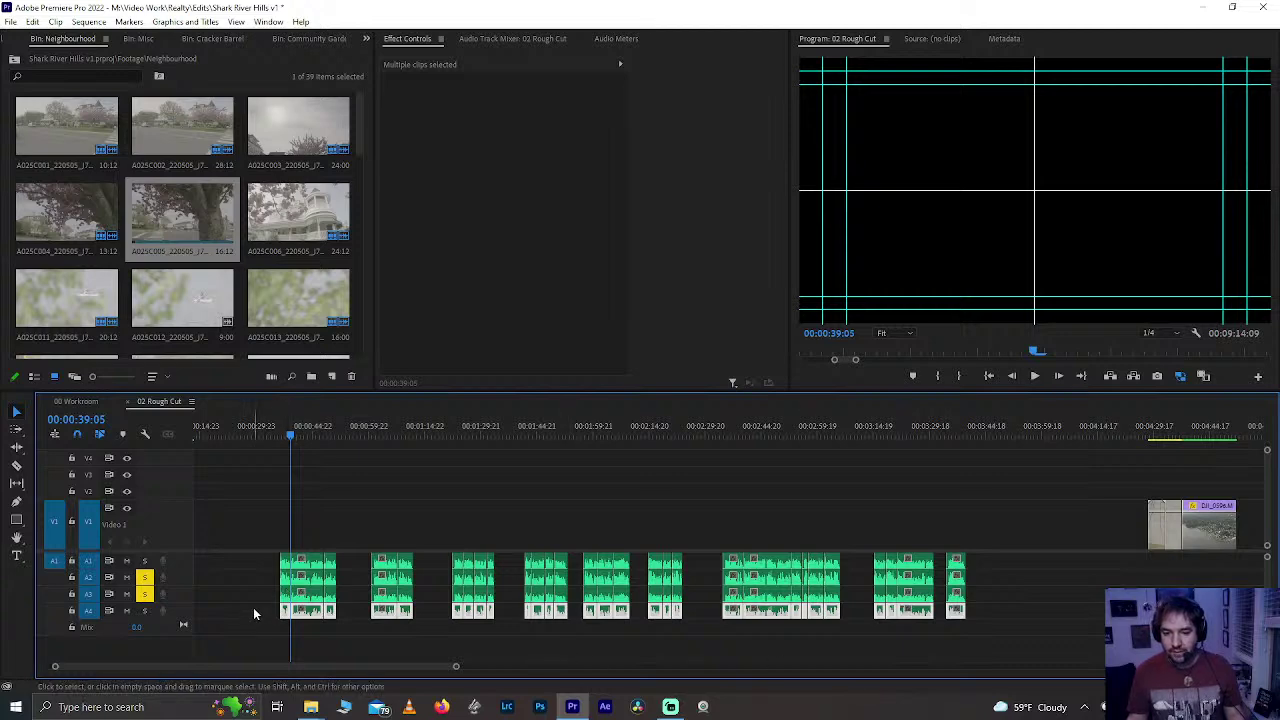
left_click_drag(251, 607, 981, 630)
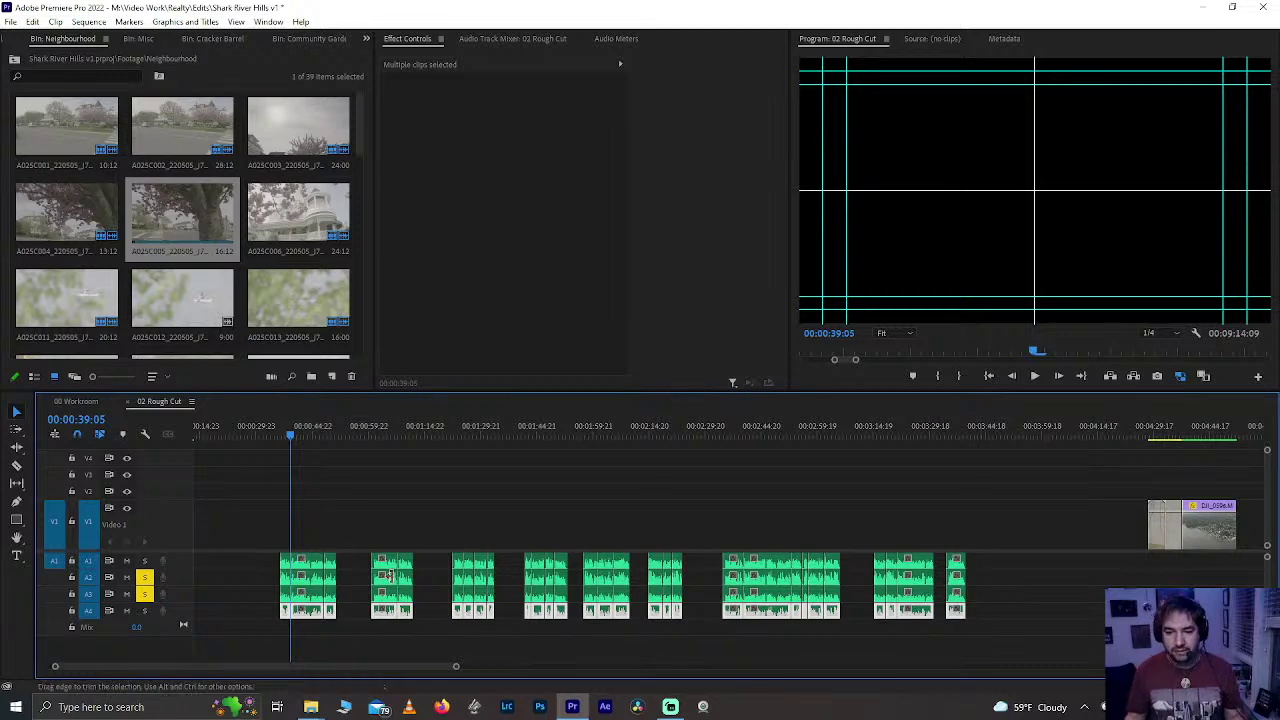
left_click(989, 606)
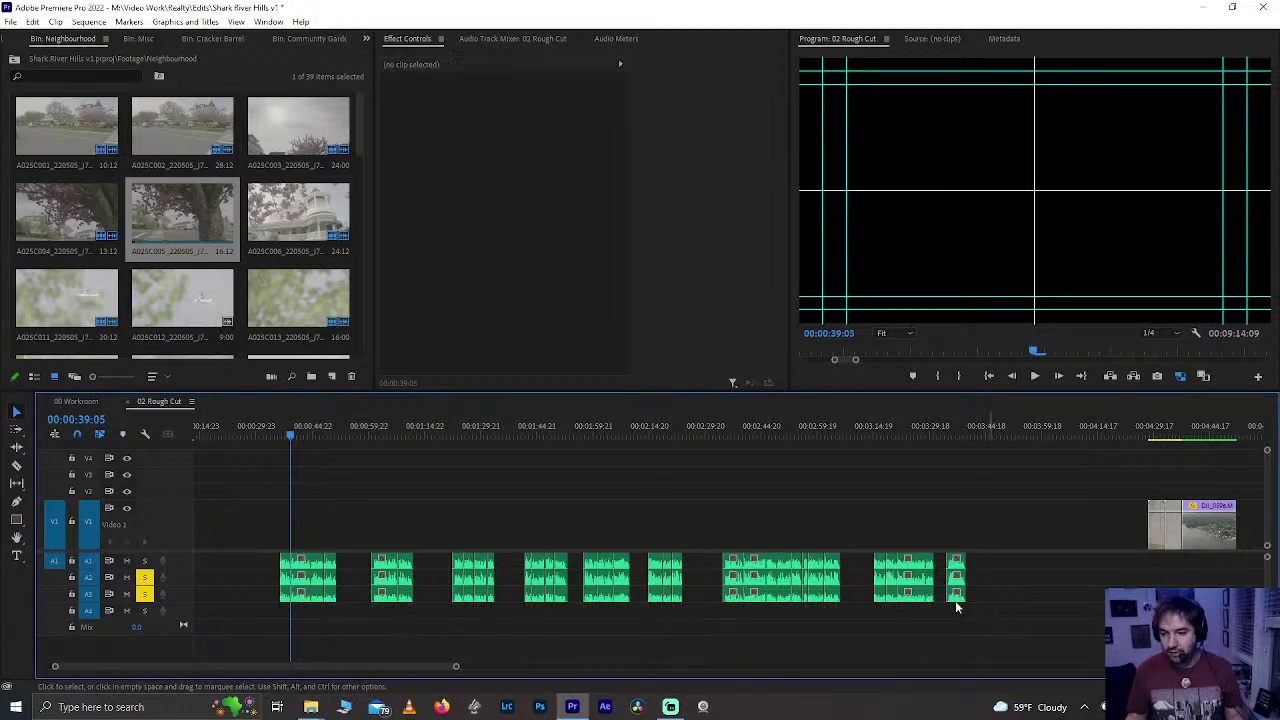
left_click_drag(236, 561, 1005, 557)
key("Delete")
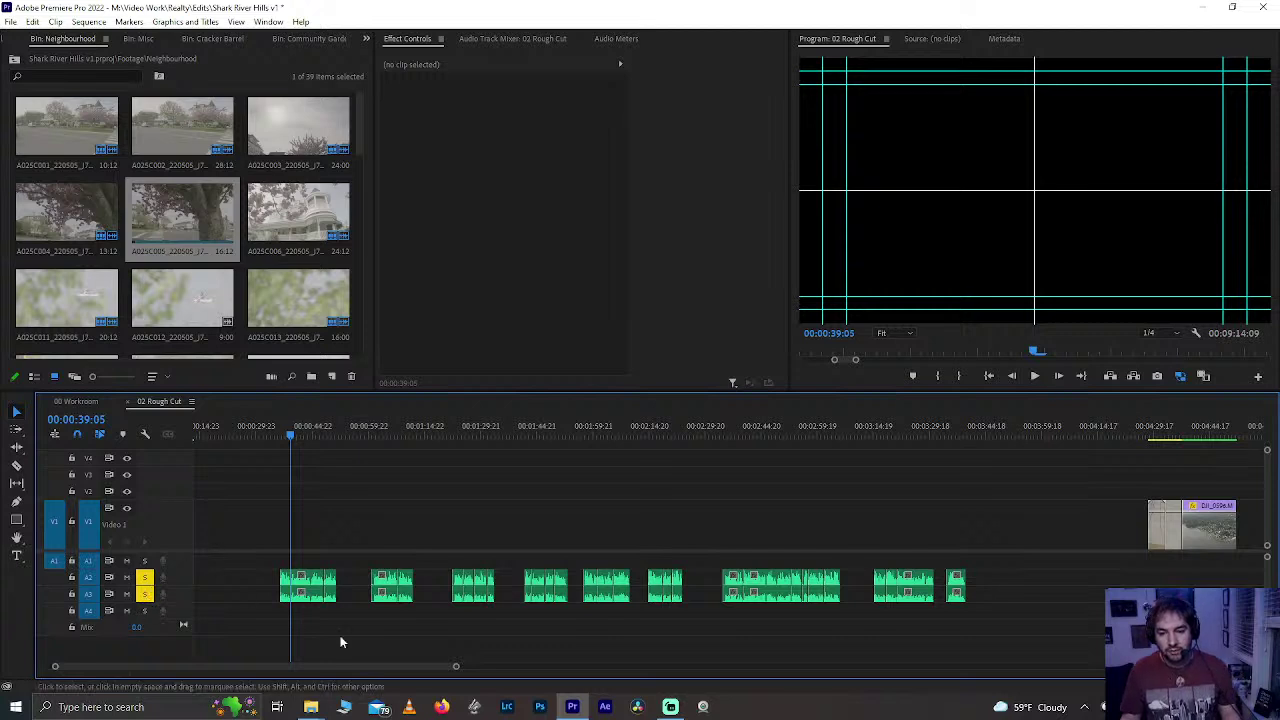
- Turn off solo on audio tracks A2 and A3 and save the project
left_click(145, 577)
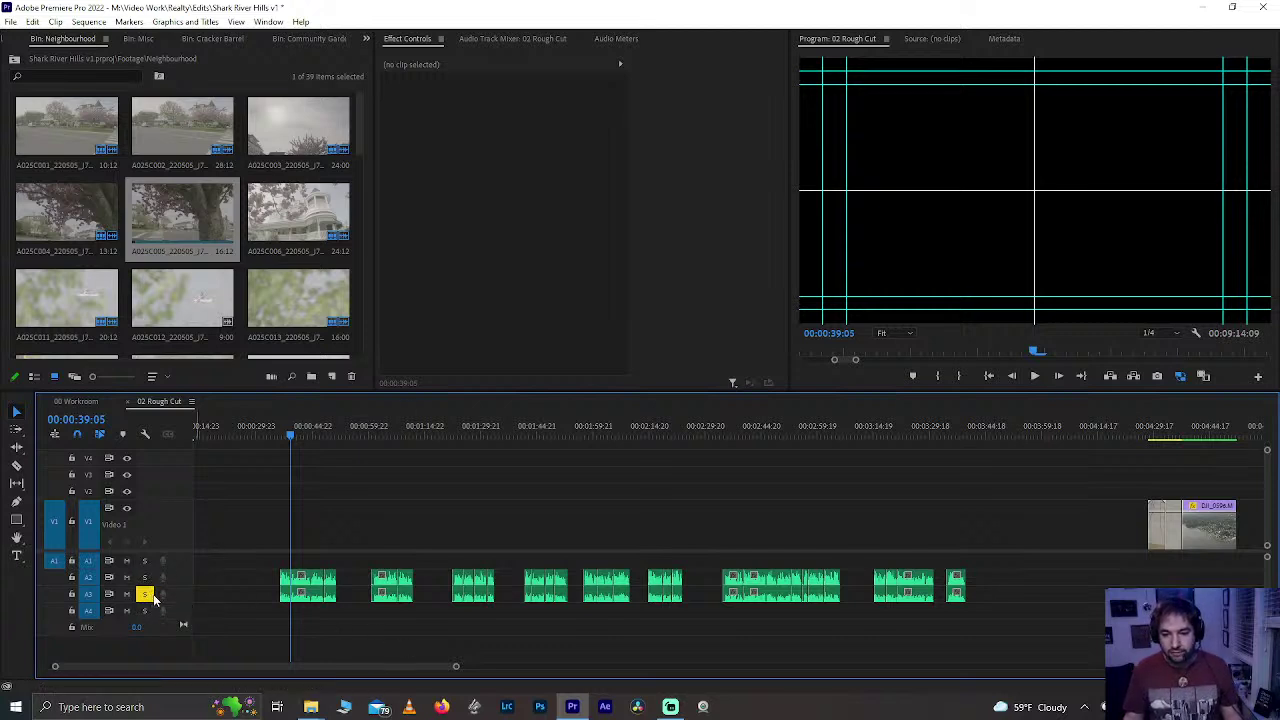
left_click(145, 594)
key("ctrl+s")
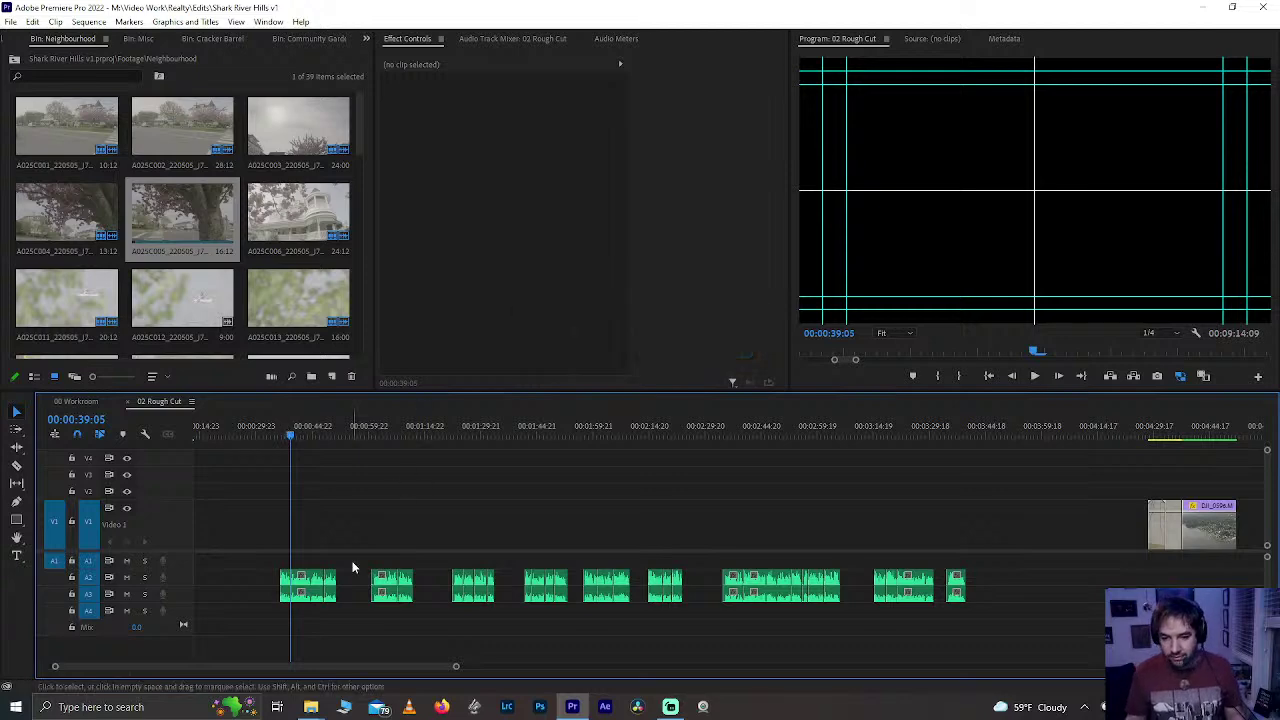
scroll(352, 568, "up", 2)
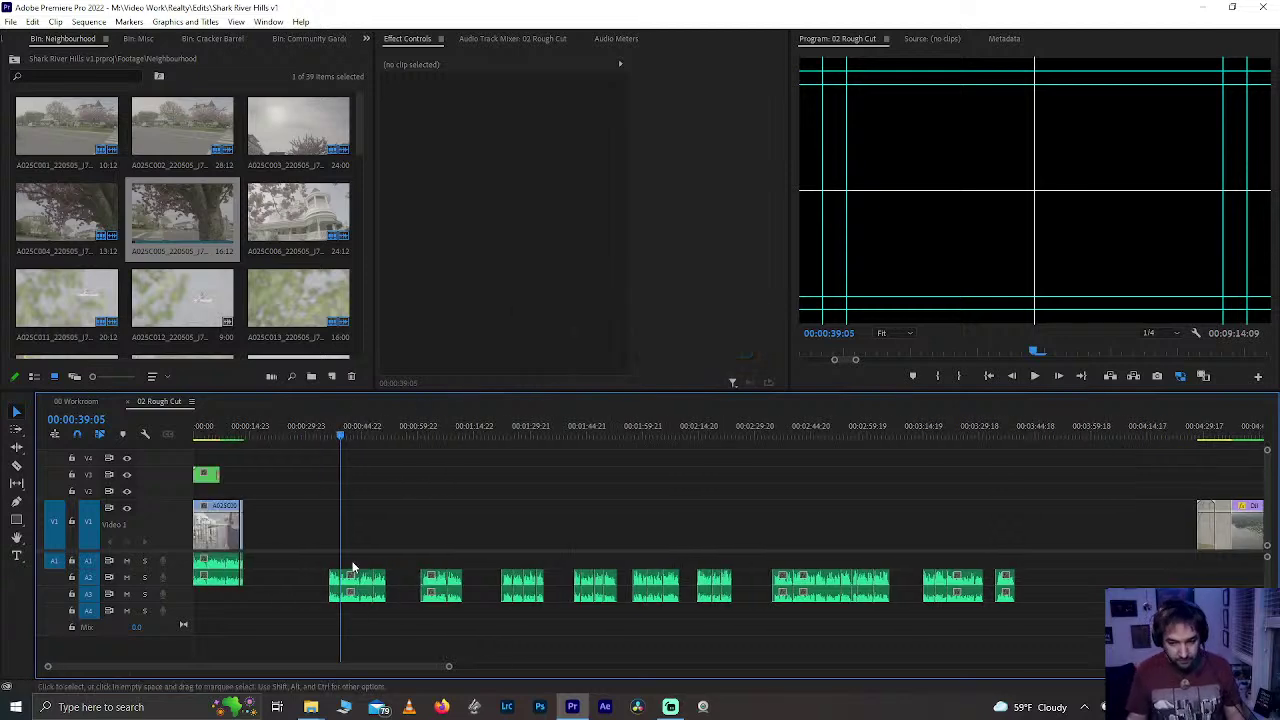
- Move the opening interview clip so its audio lands on A2/A3, then zoom the timeline out
left_click(243, 425)
key("equal")
key("equal")
key("equal")
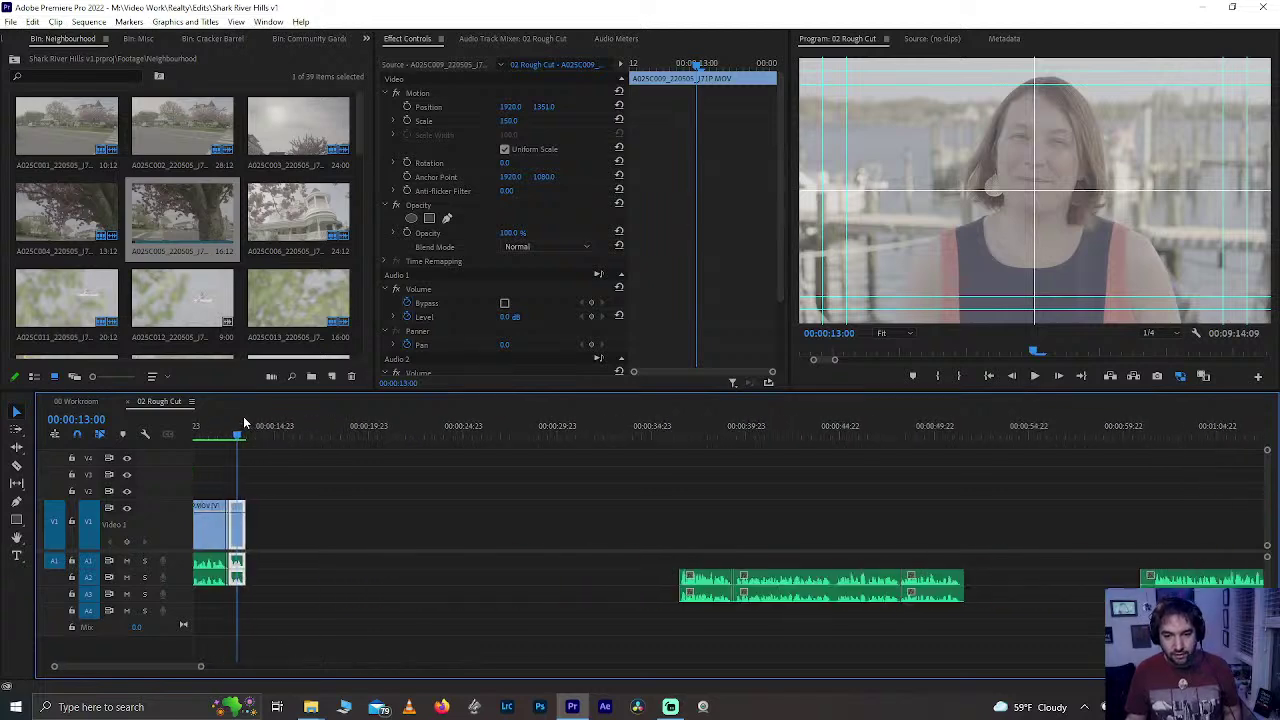
left_click(376, 432)
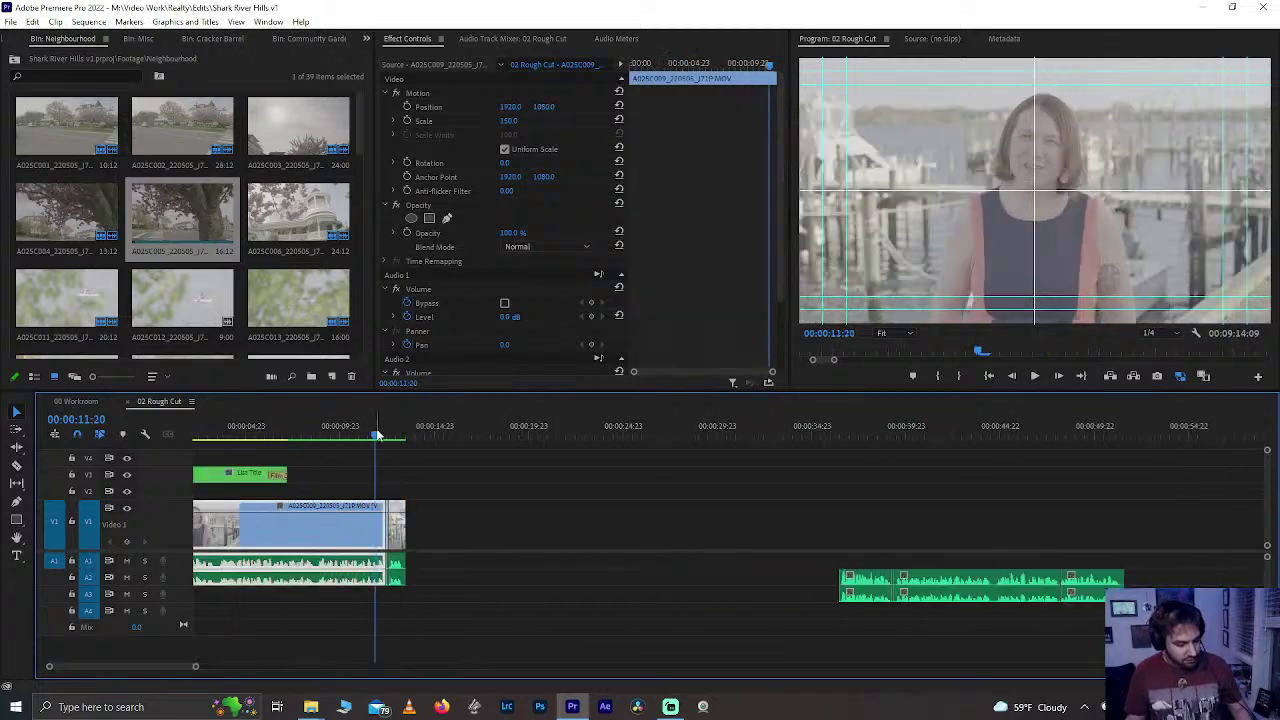
key("space")
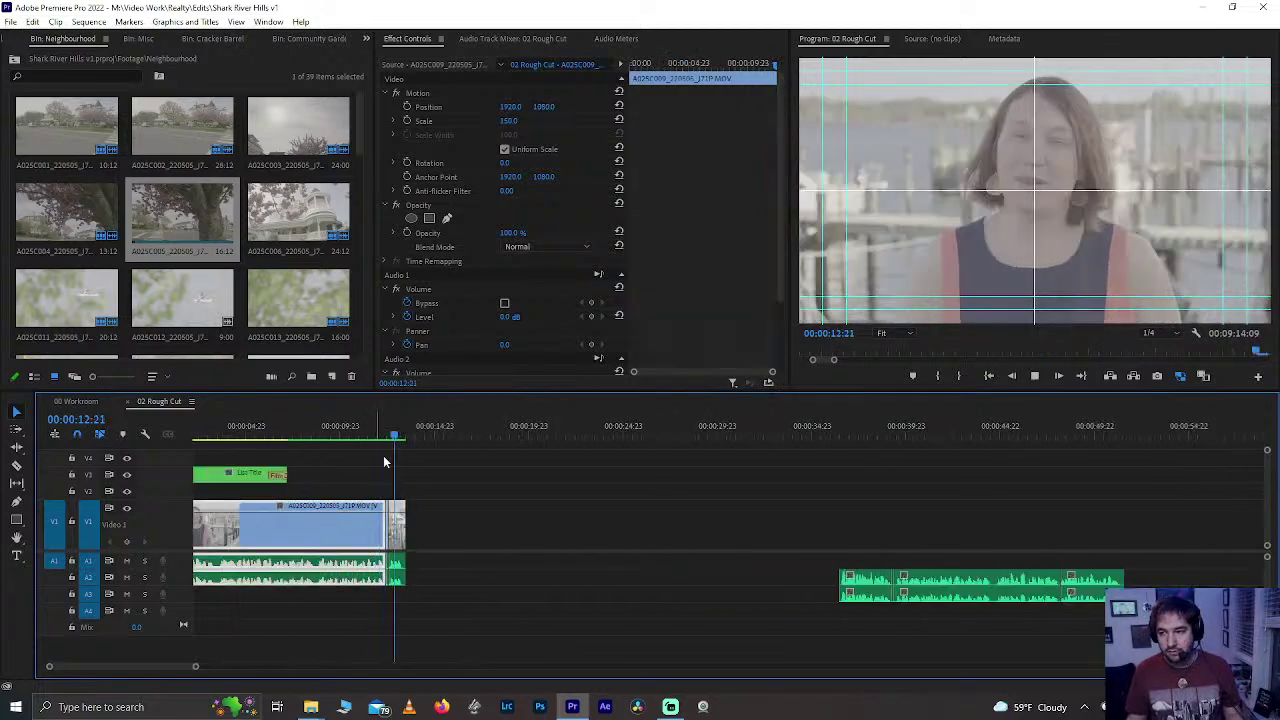
left_click_drag(440, 566, 296, 607)
key("equal")
left_click(455, 432)
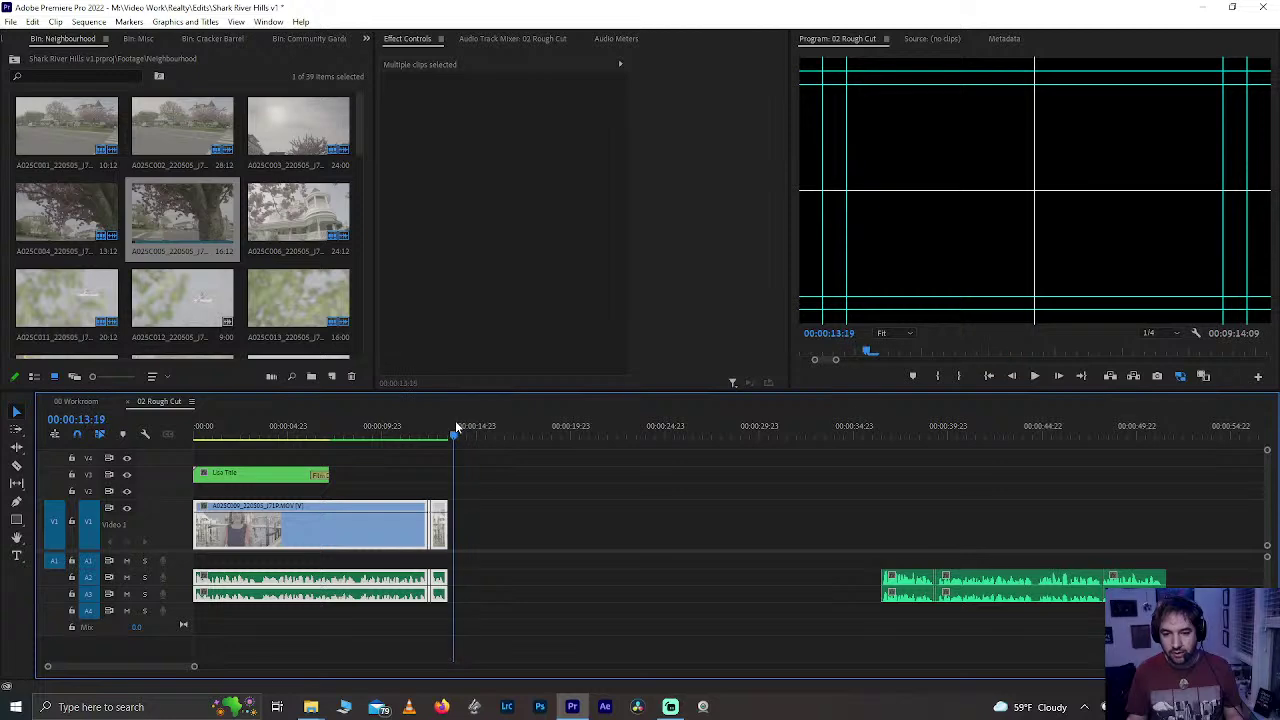
left_click(493, 510)
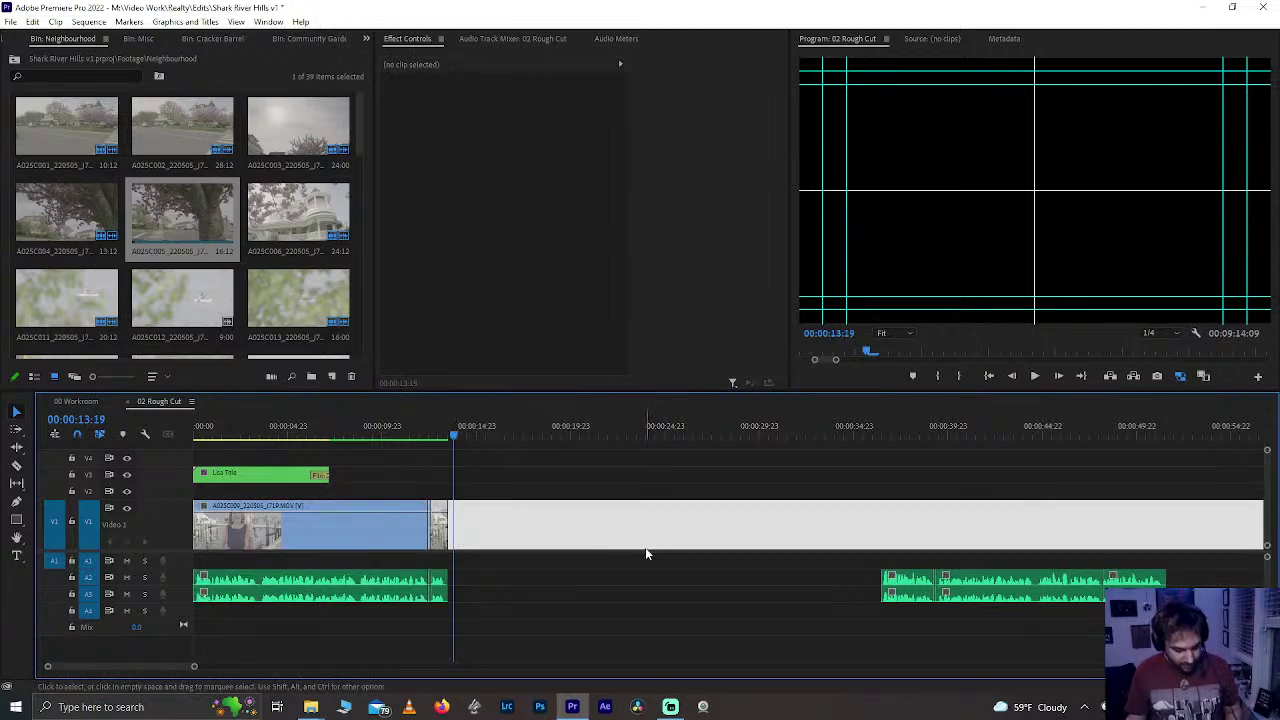
key("minus")
key("minus")
left_click(365, 432)
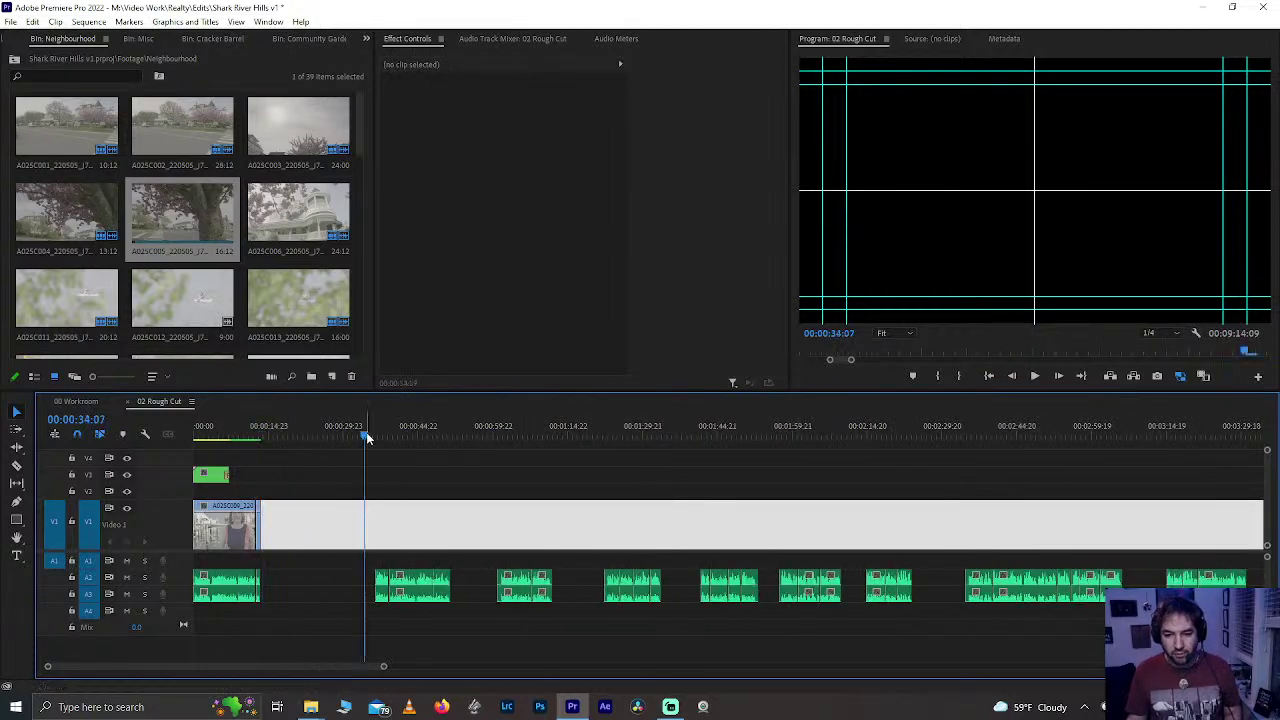
left_click(304, 522, "alt")
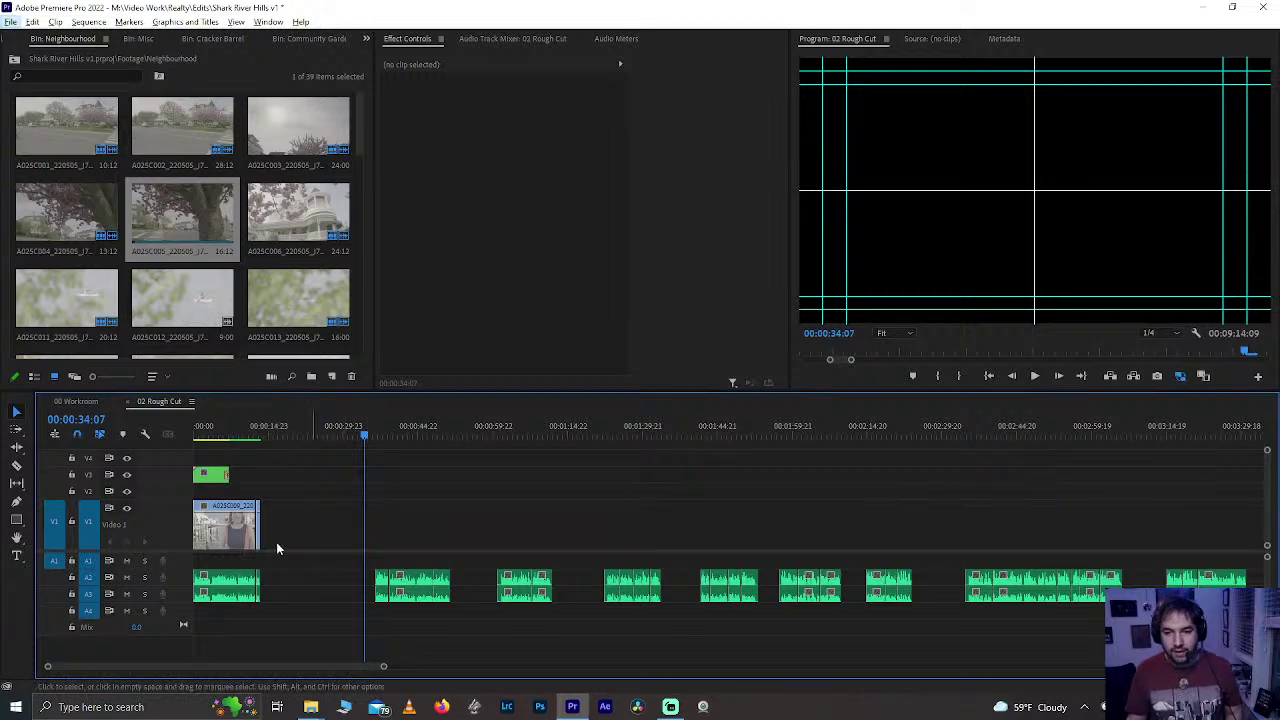
key("minus")
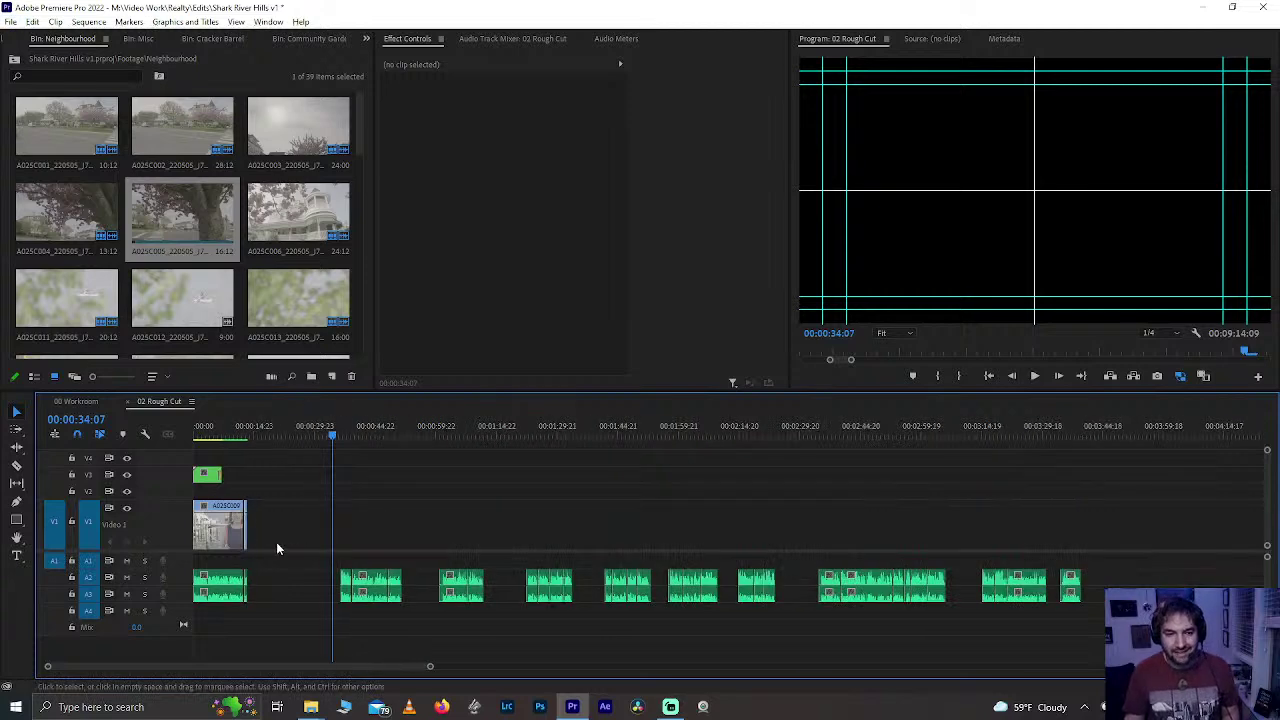
- Show the Audio Track Mixer and play the second audio clip from 00:00:43:08
left_click(528, 38)
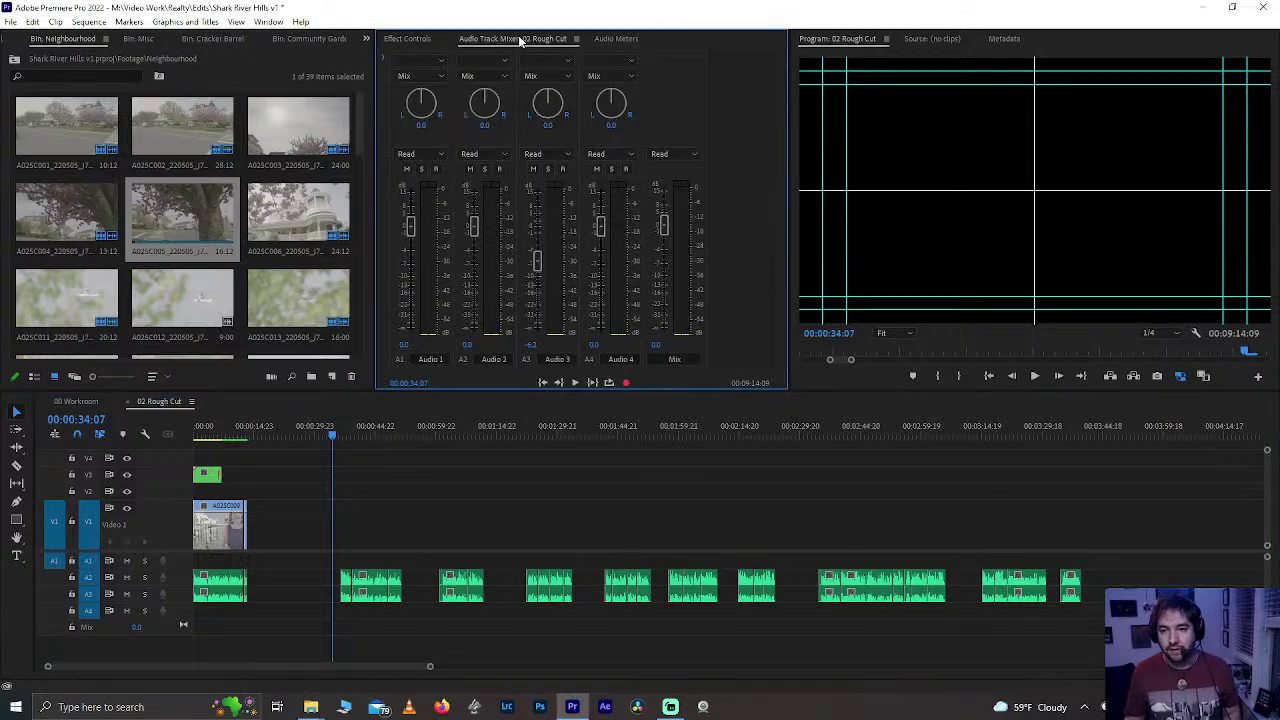
left_click(528, 344)
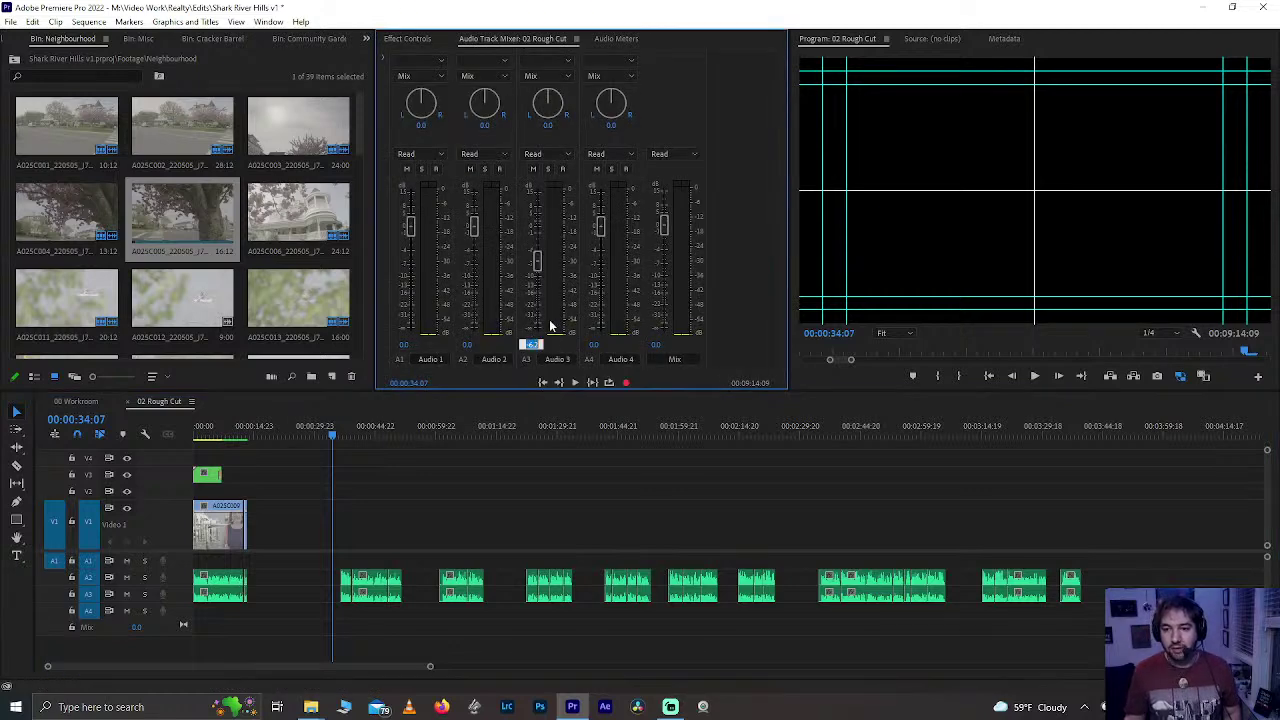
left_click(370, 428)
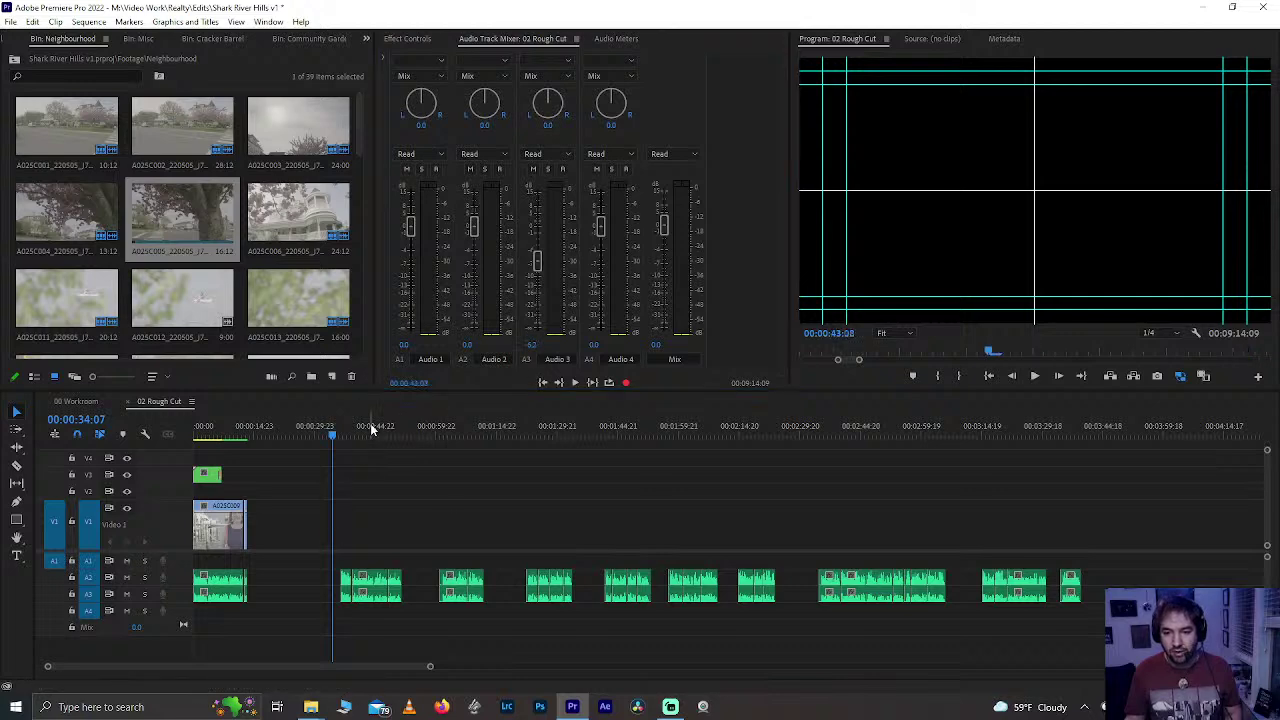
key("space")
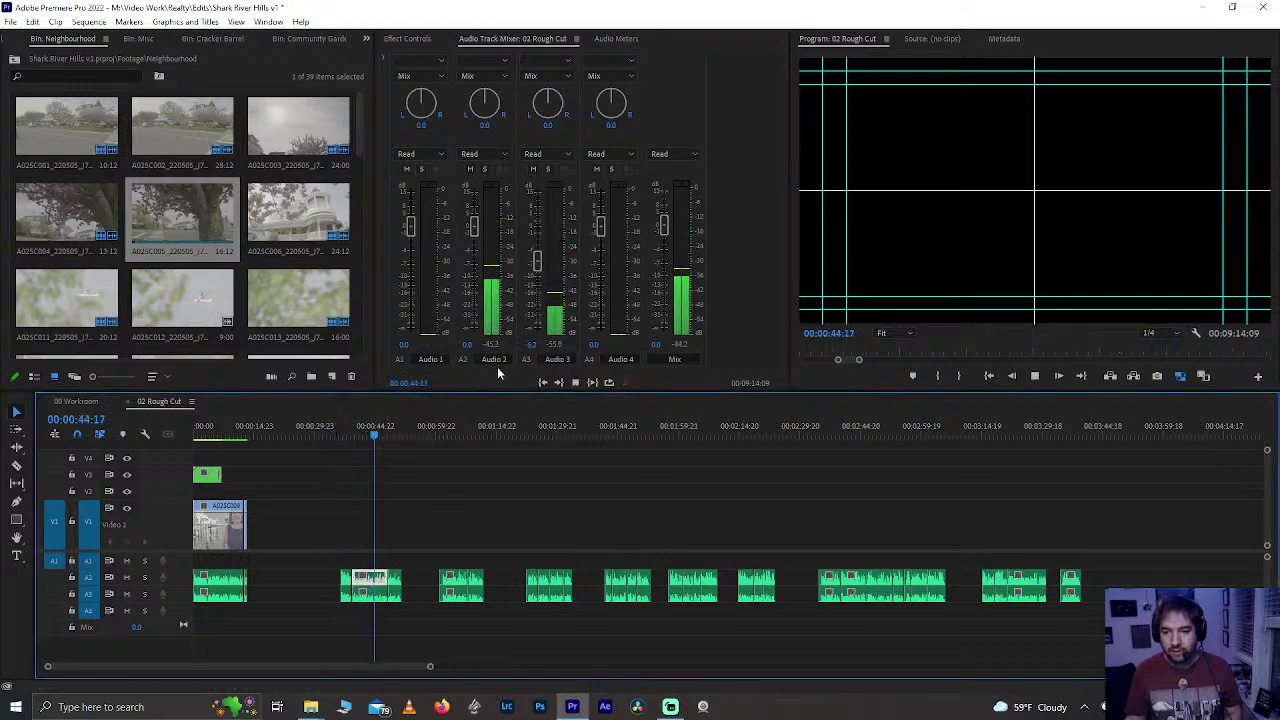
key("space")
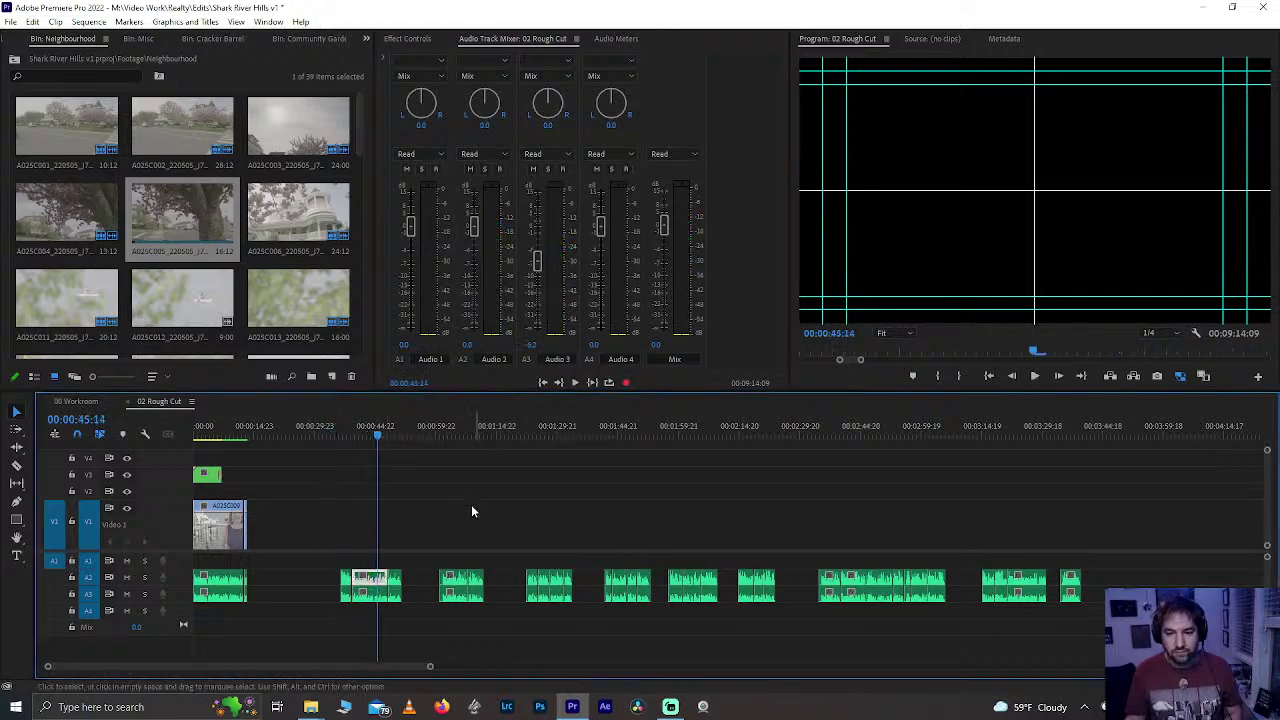
left_click(292, 576)
- Raise Audio 3 to 0 dB to audition it, then lower it to -6.2 dB
left_click(530, 344)
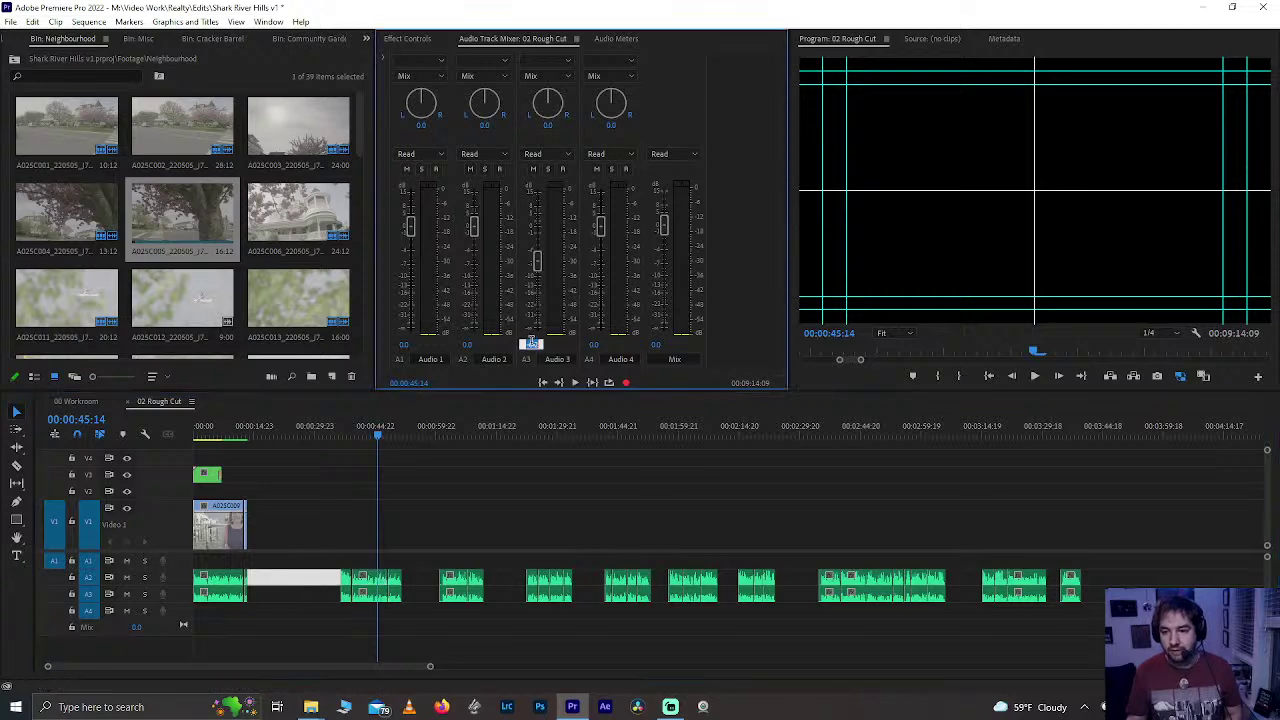
type("0")
key("Return")
key("space")
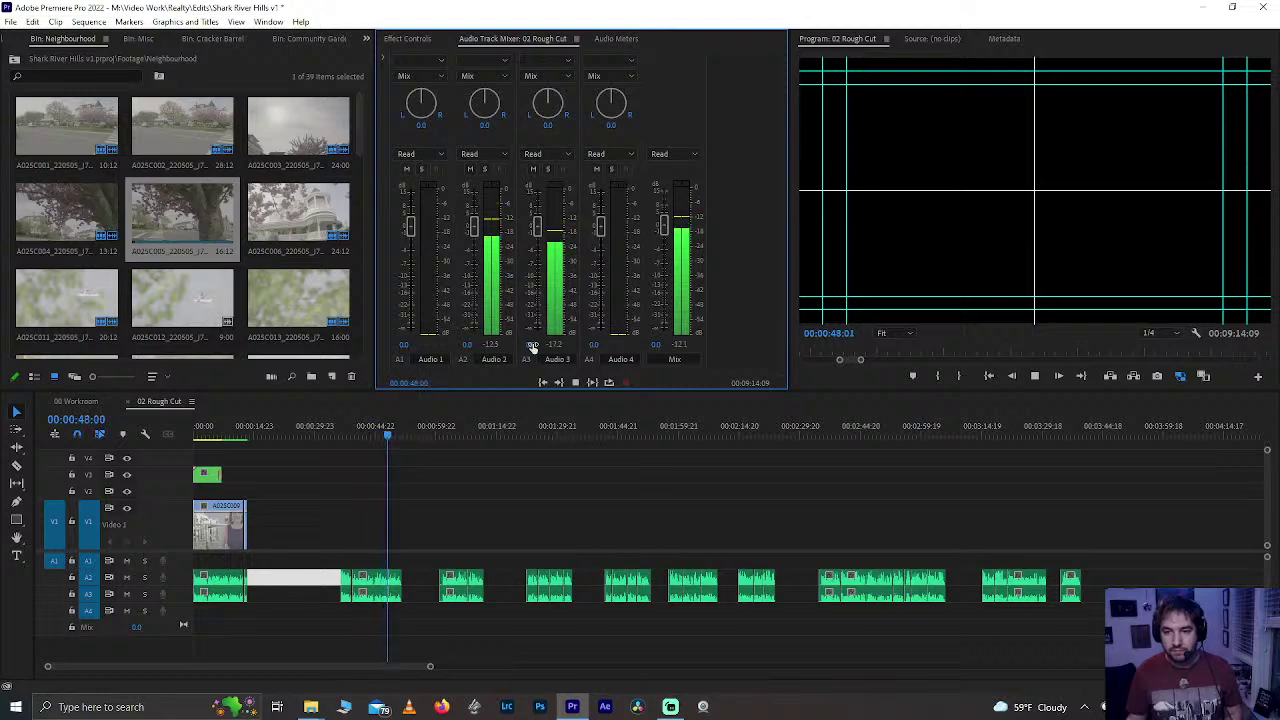
key("space")
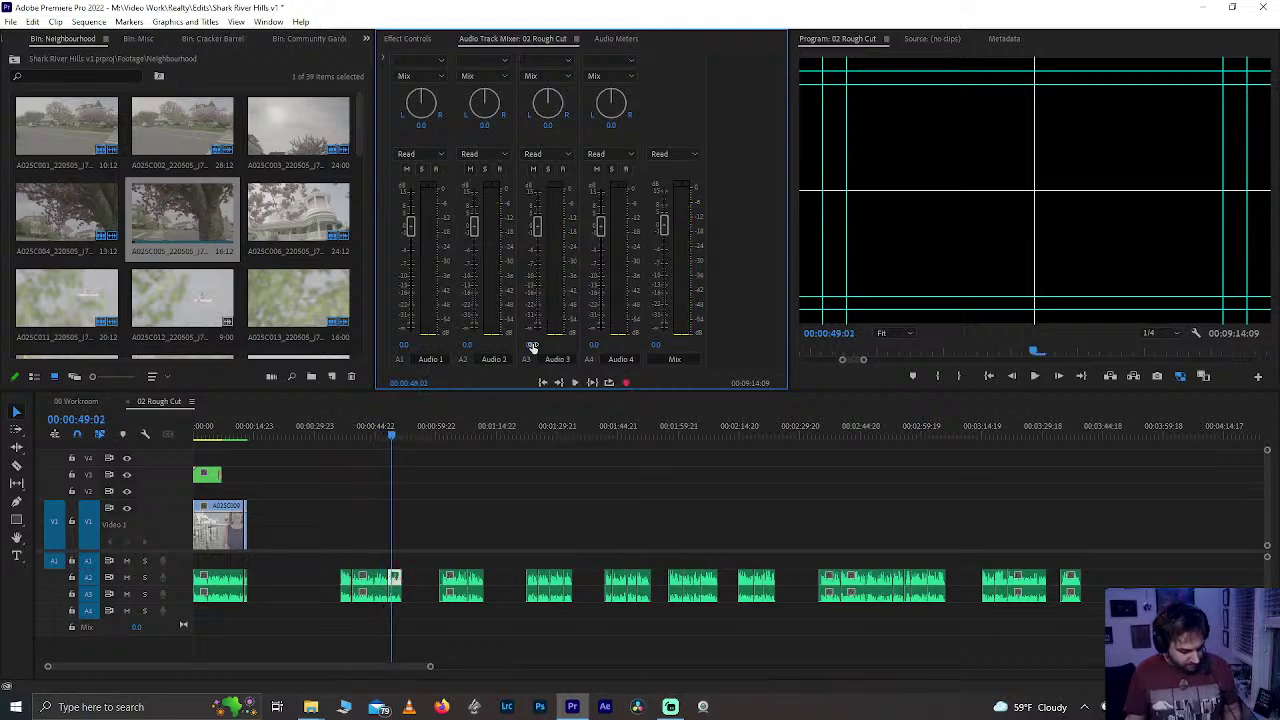
left_click_drag(533, 346, 500, 352)
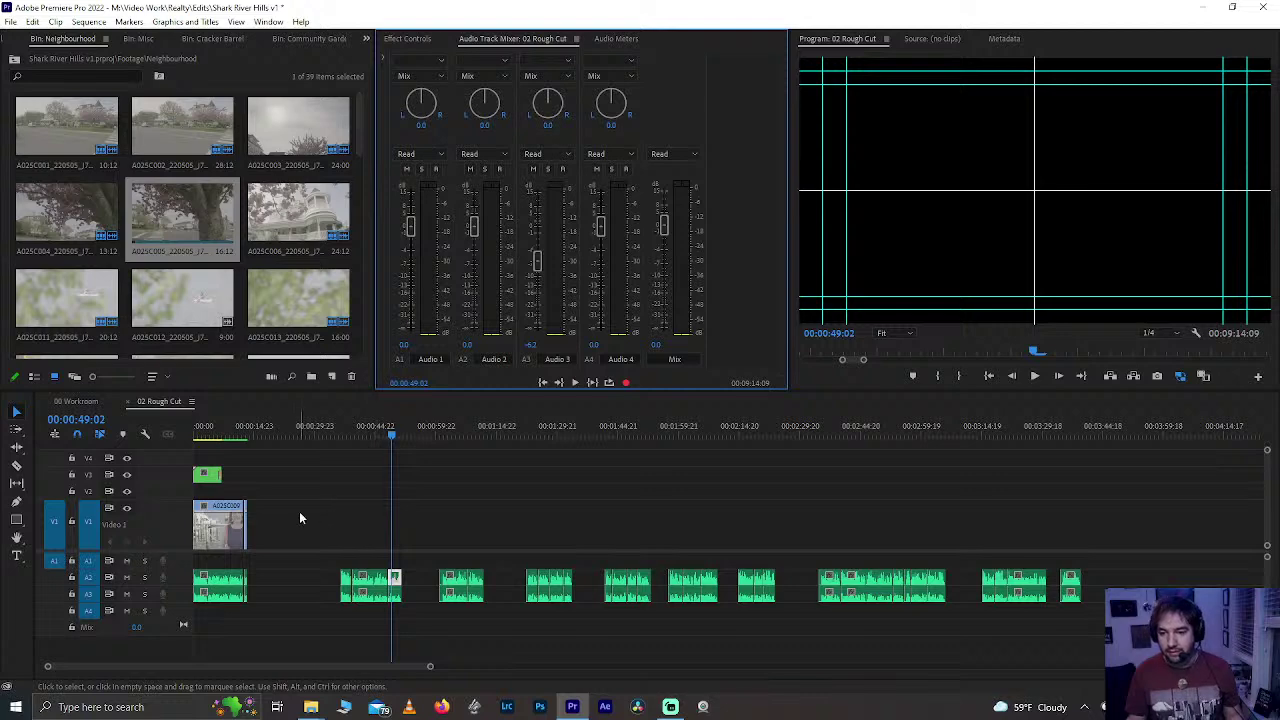
left_click(349, 432)
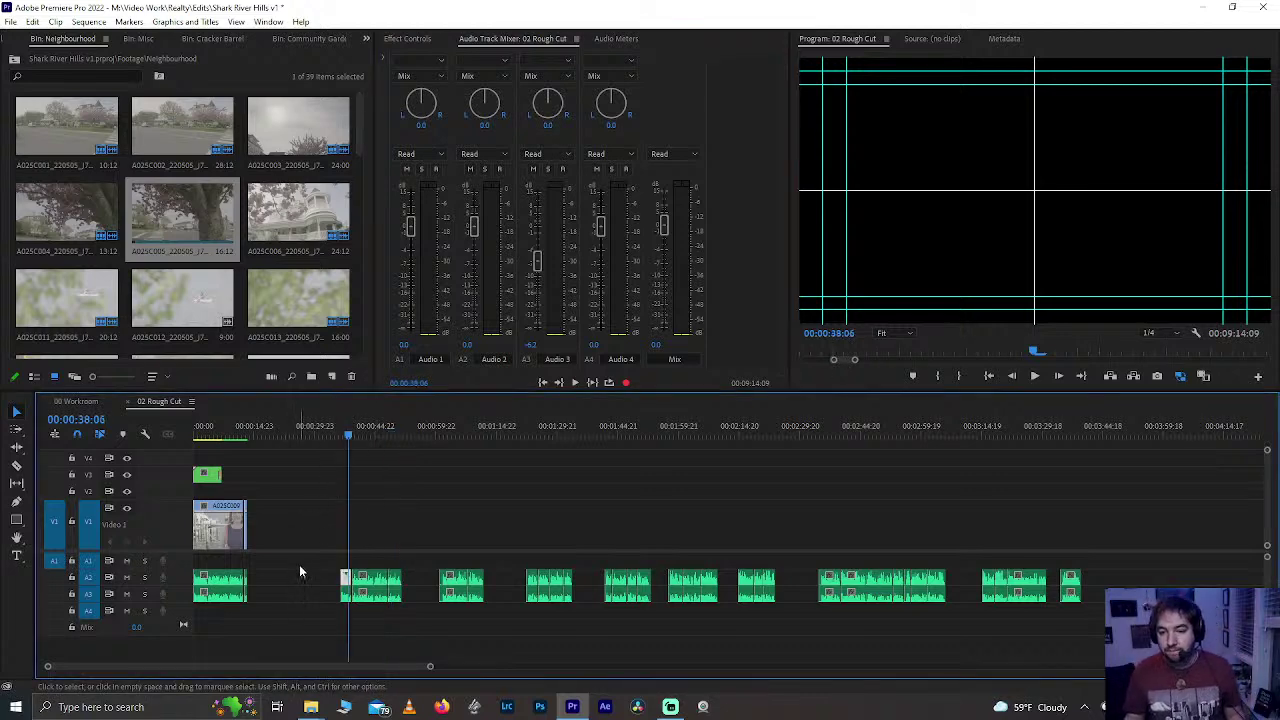
left_click(232, 420)
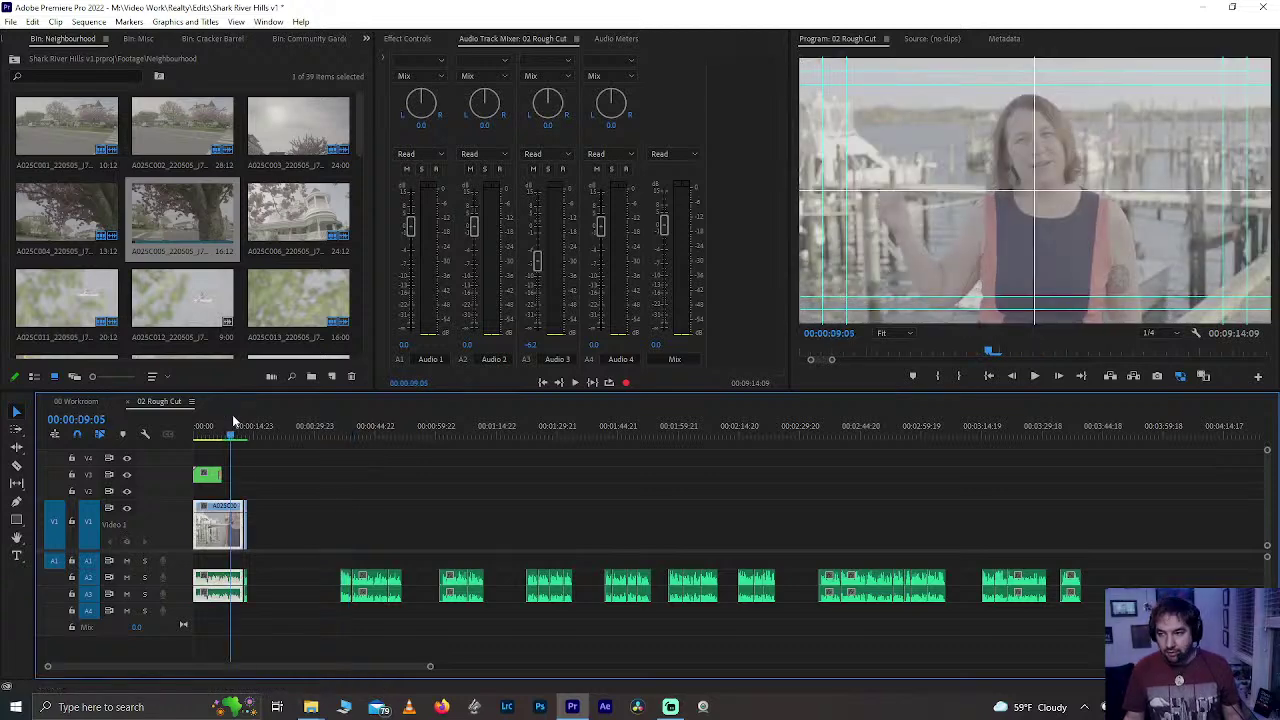
- Play the opening, save, and zoom in around the drone clip at 00:04:24:19
key("space")
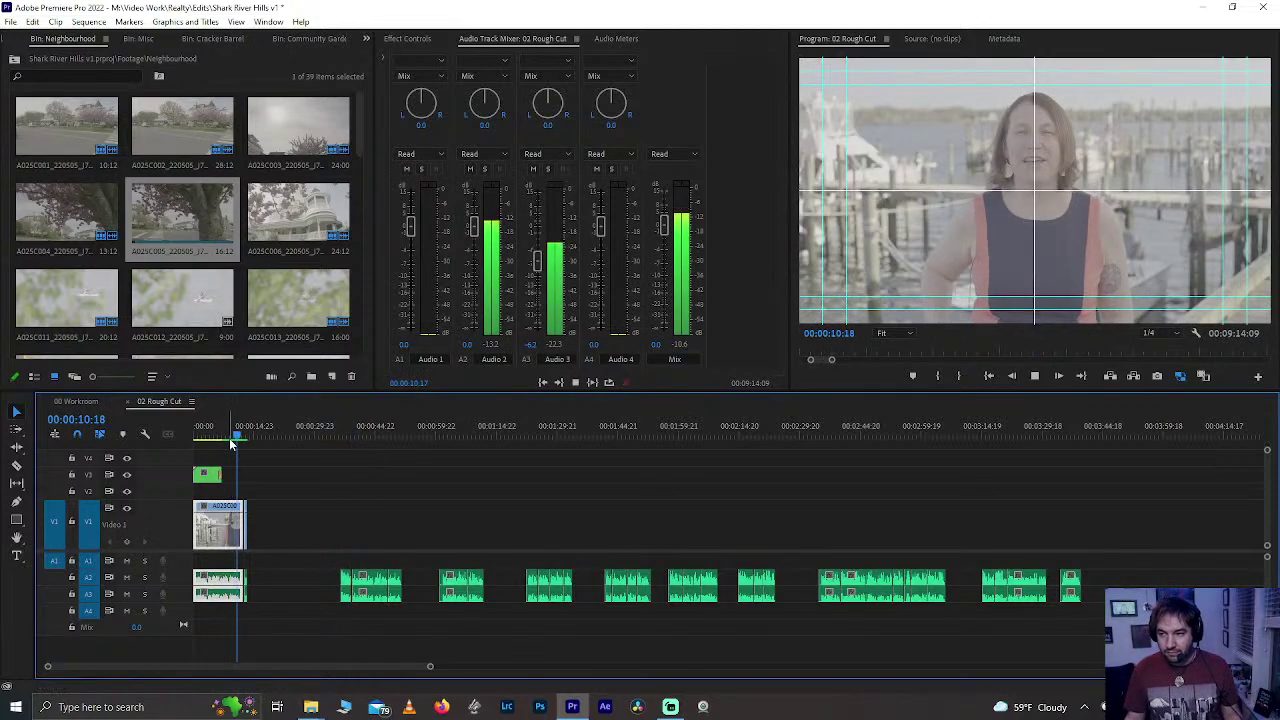
key("space")
key("ctrl+s")
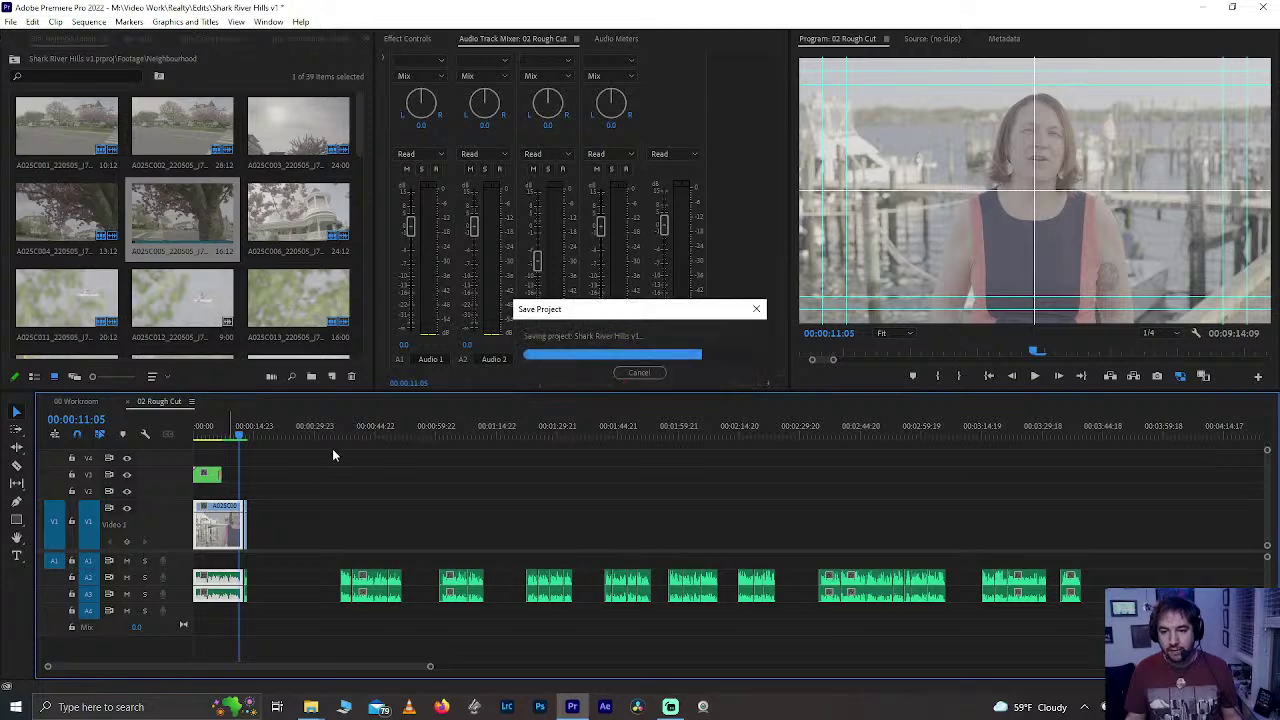
key("minus")
key("minus")
key("minus")
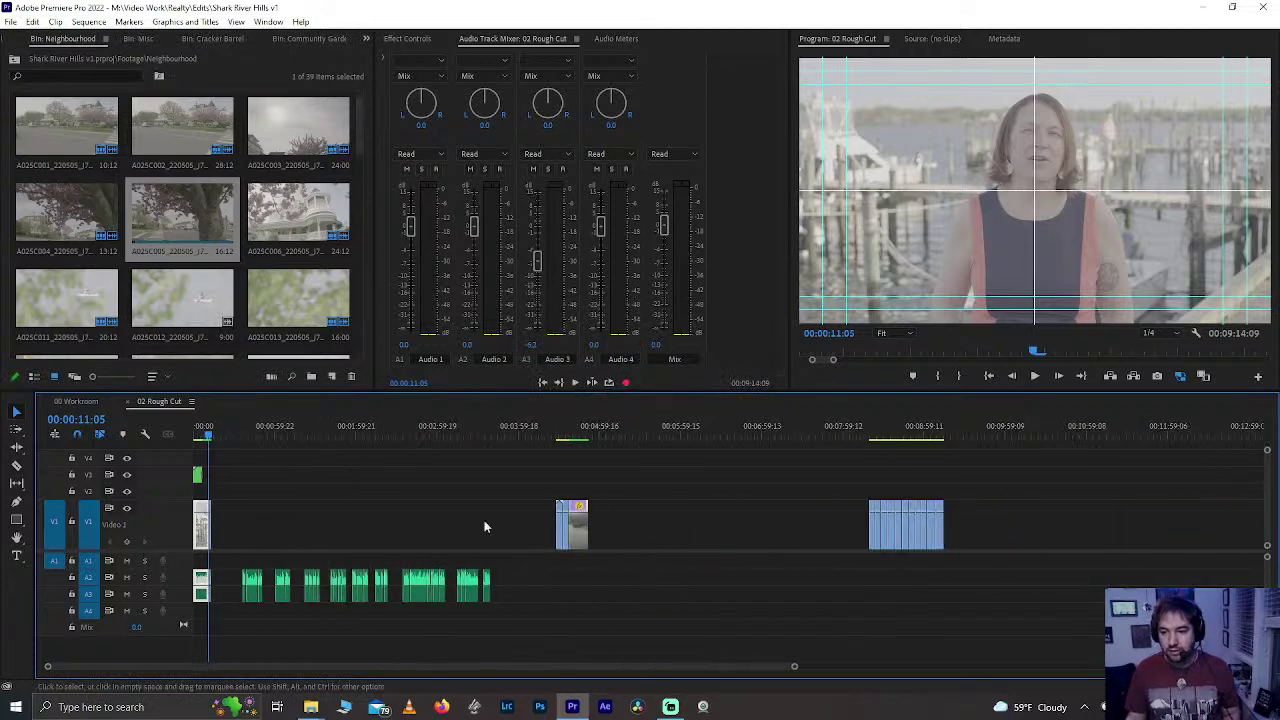
left_click(558, 427)
key("equal")
key("equal")
key("equal")
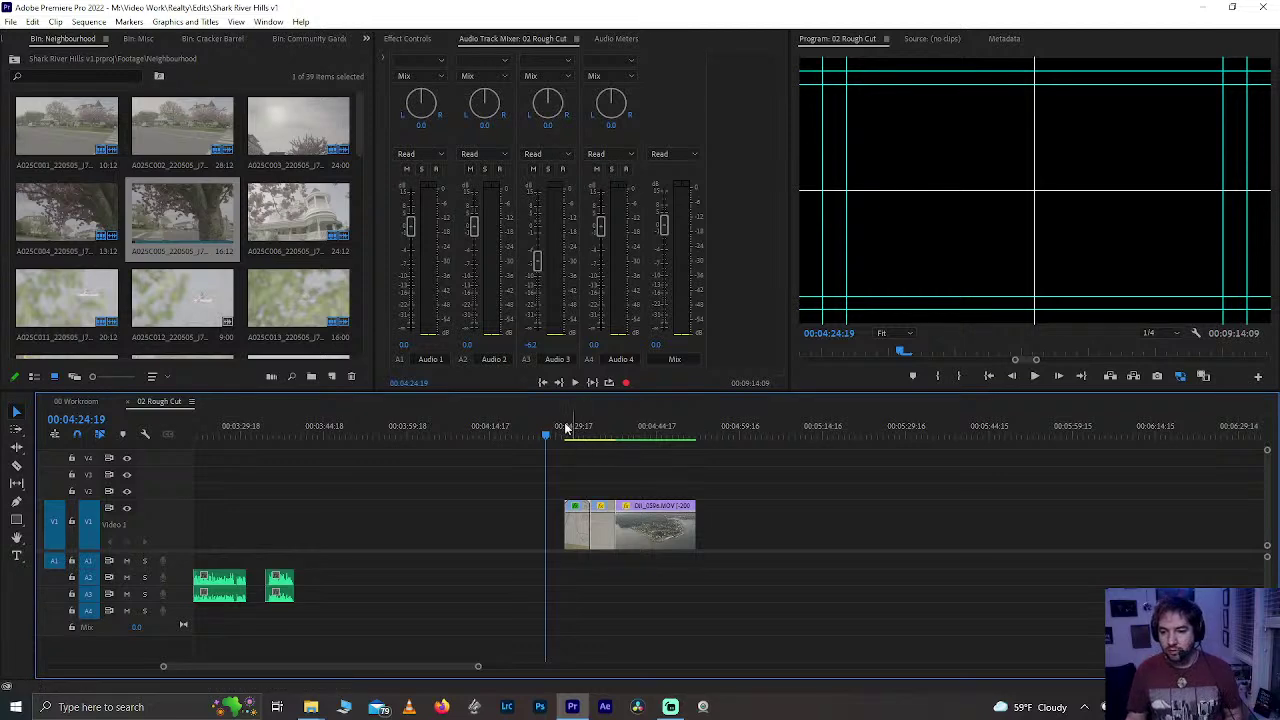
- Drag the aerial drone clip left, toward the start of the sequence
left_click_drag(538, 463, 722, 567)
key("minus")
key("minus")
key("minus")
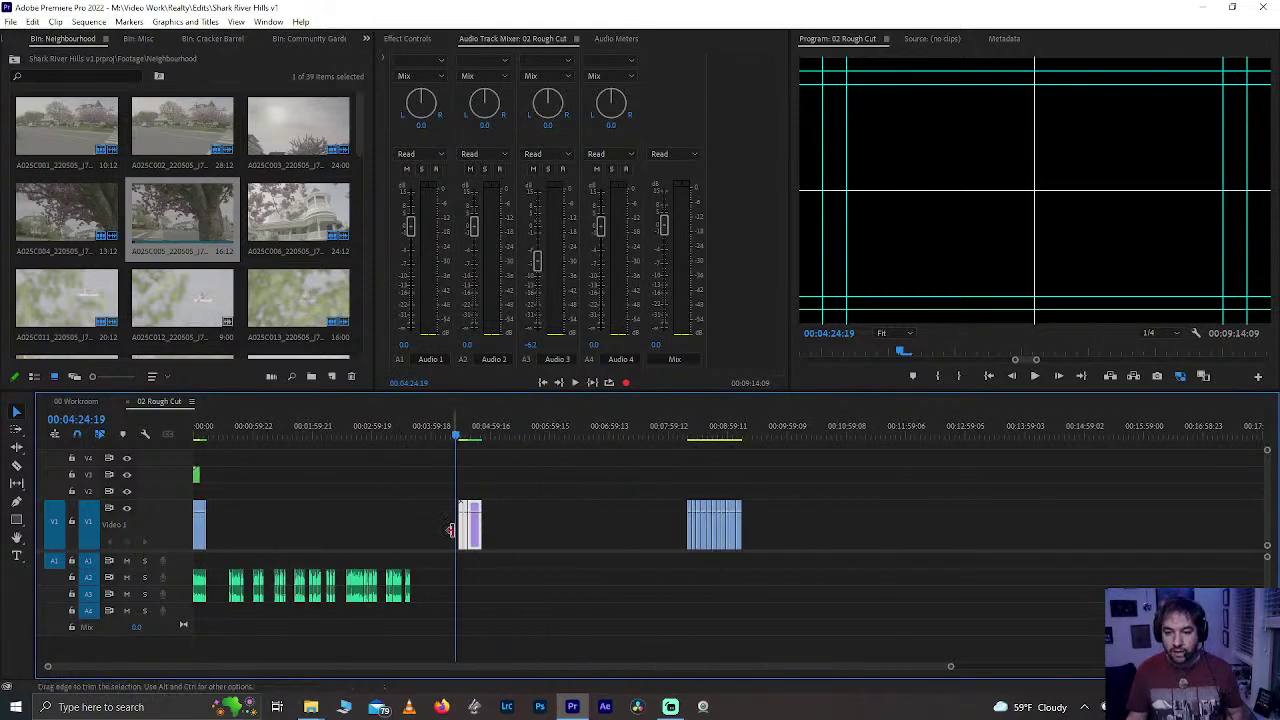
left_click_drag(478, 541, 216, 527)
- Pull the three right-hand V1 clips left to close the gap near 00:00:14:19
scroll(219, 526, "up", 6)
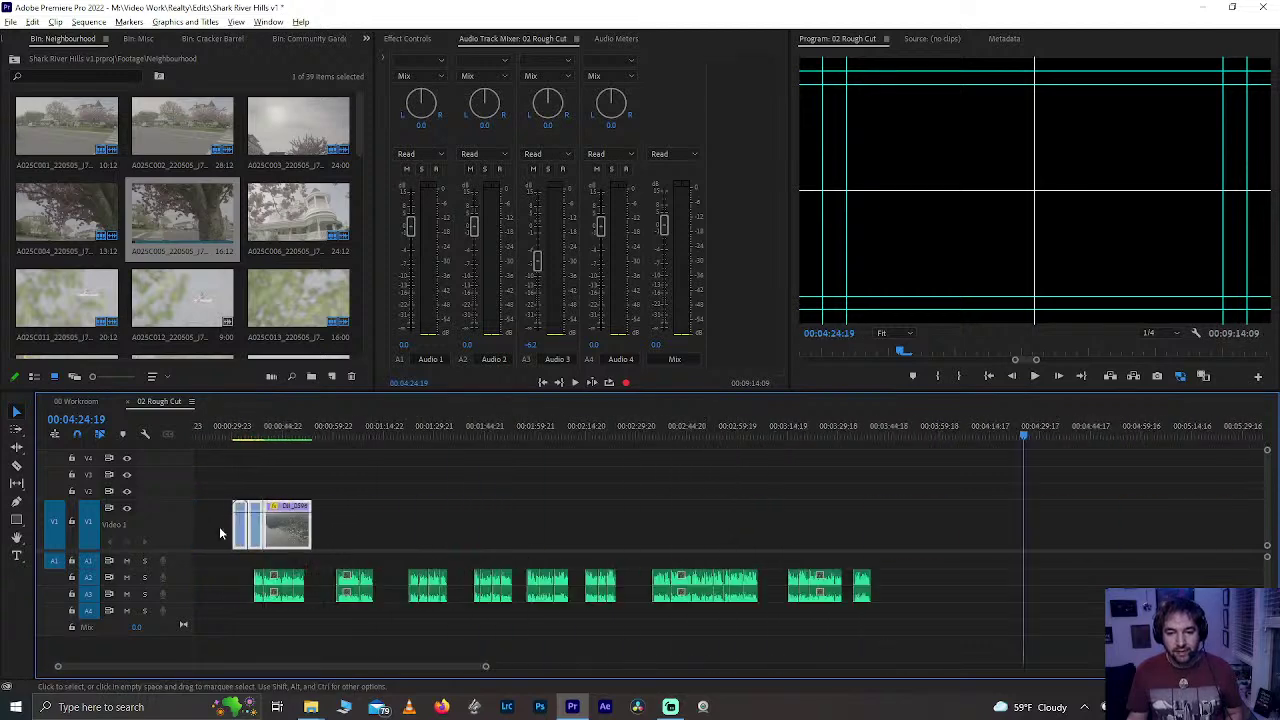
left_click(274, 440)
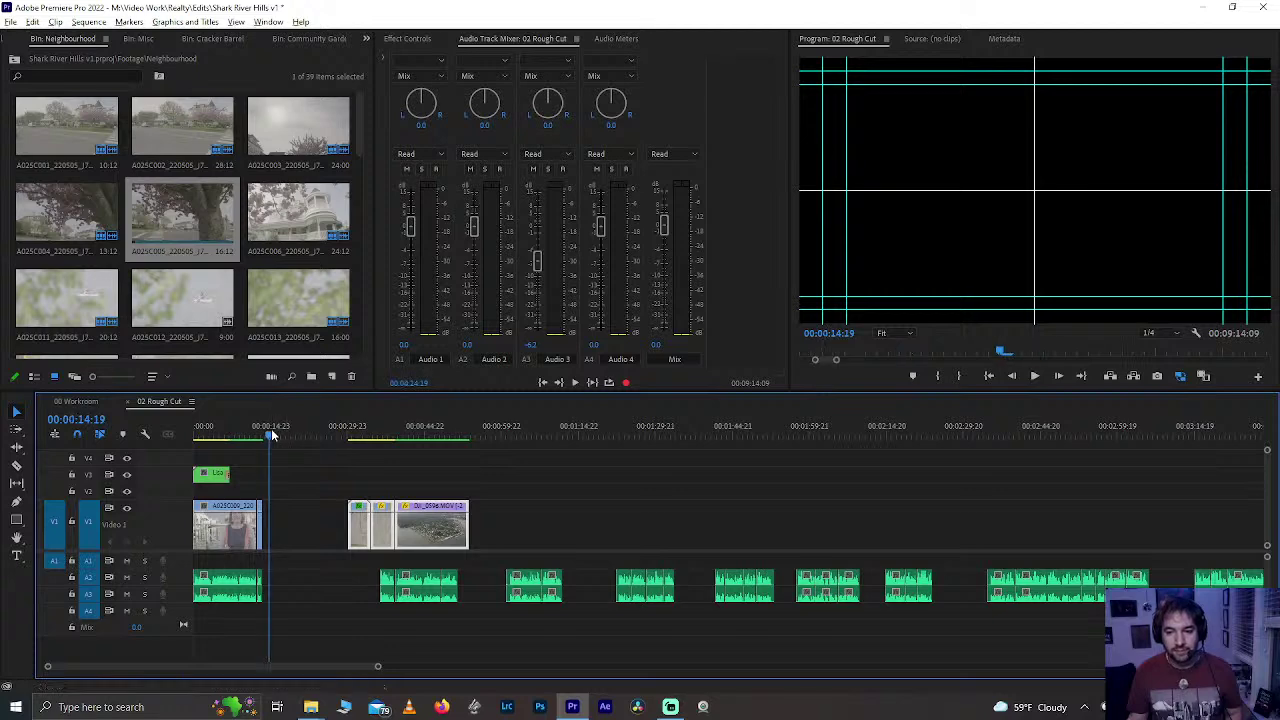
scroll(280, 440, "up", 4)
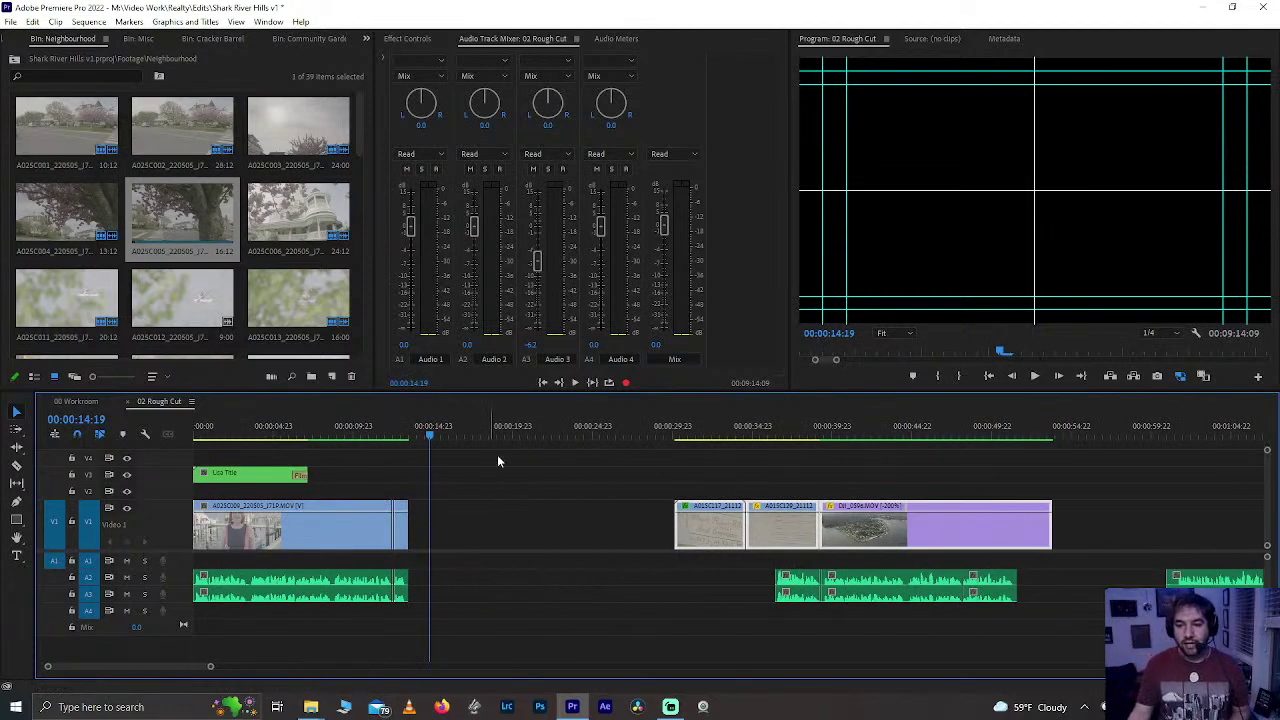
left_click(623, 462)
left_click_drag(650, 476, 892, 526)
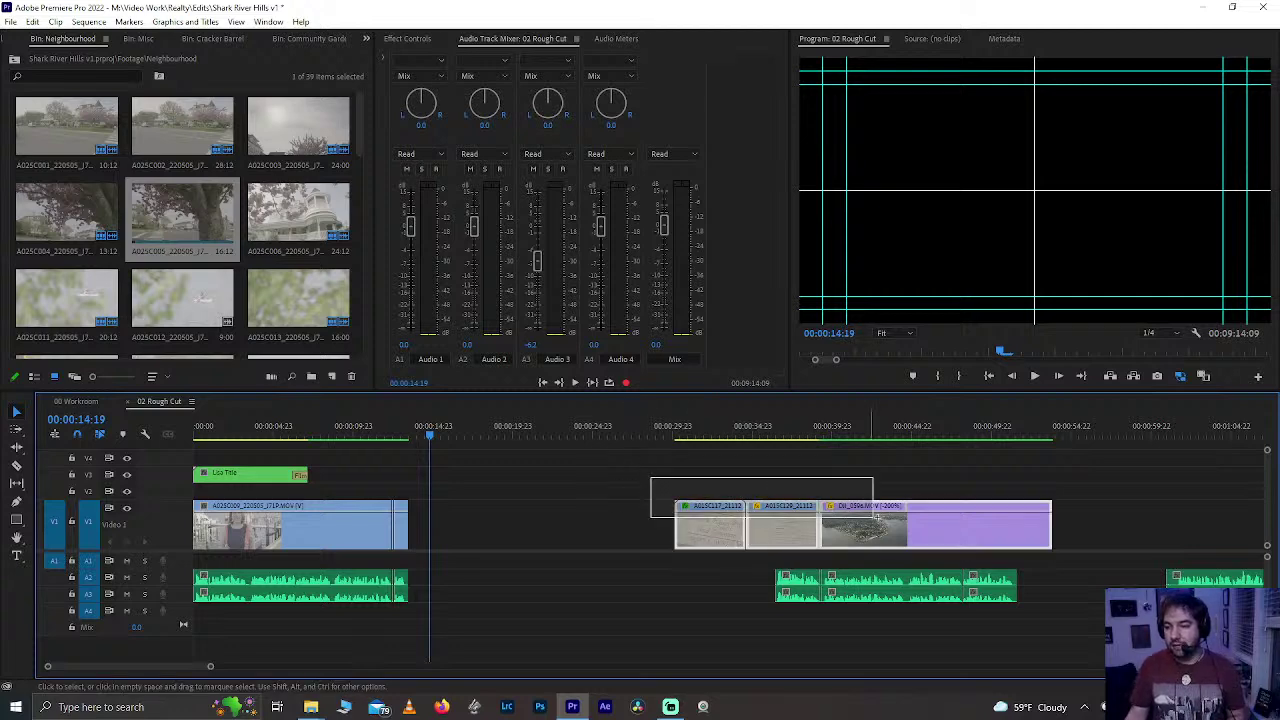
left_click_drag(715, 530, 453, 531)
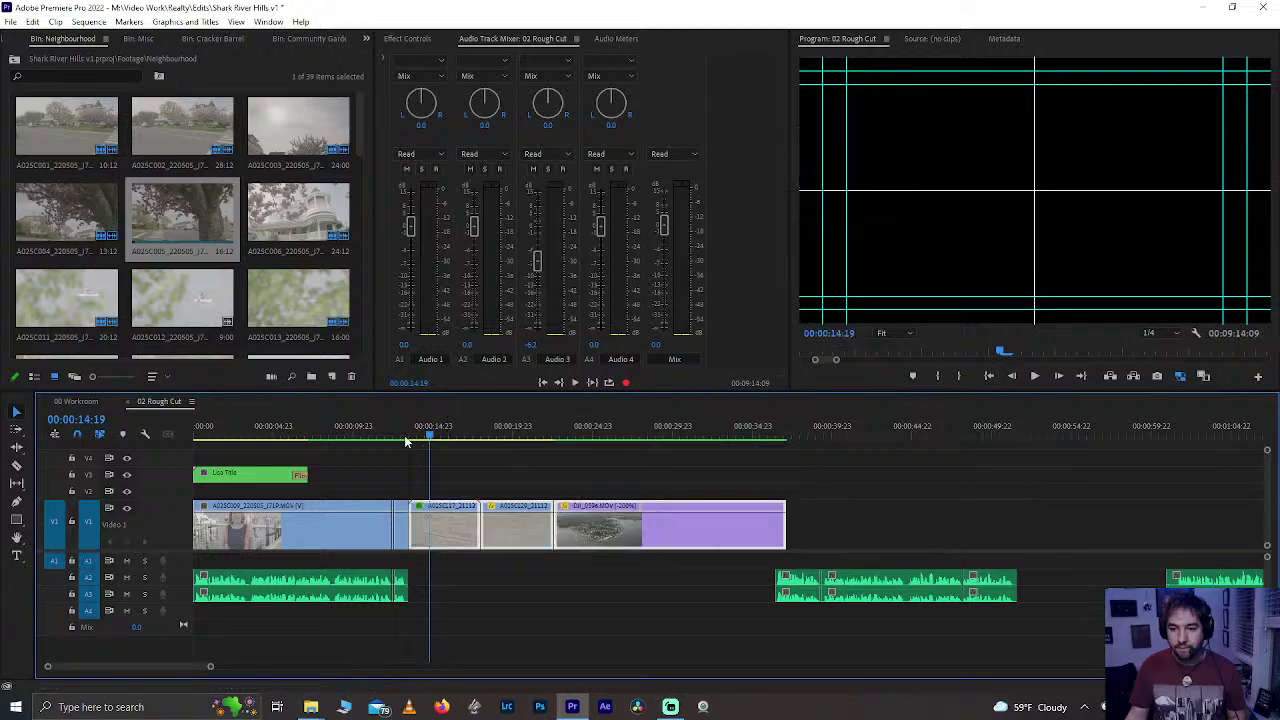
- Play back the filled gap just before the map clips
left_click(392, 437)
key("space")
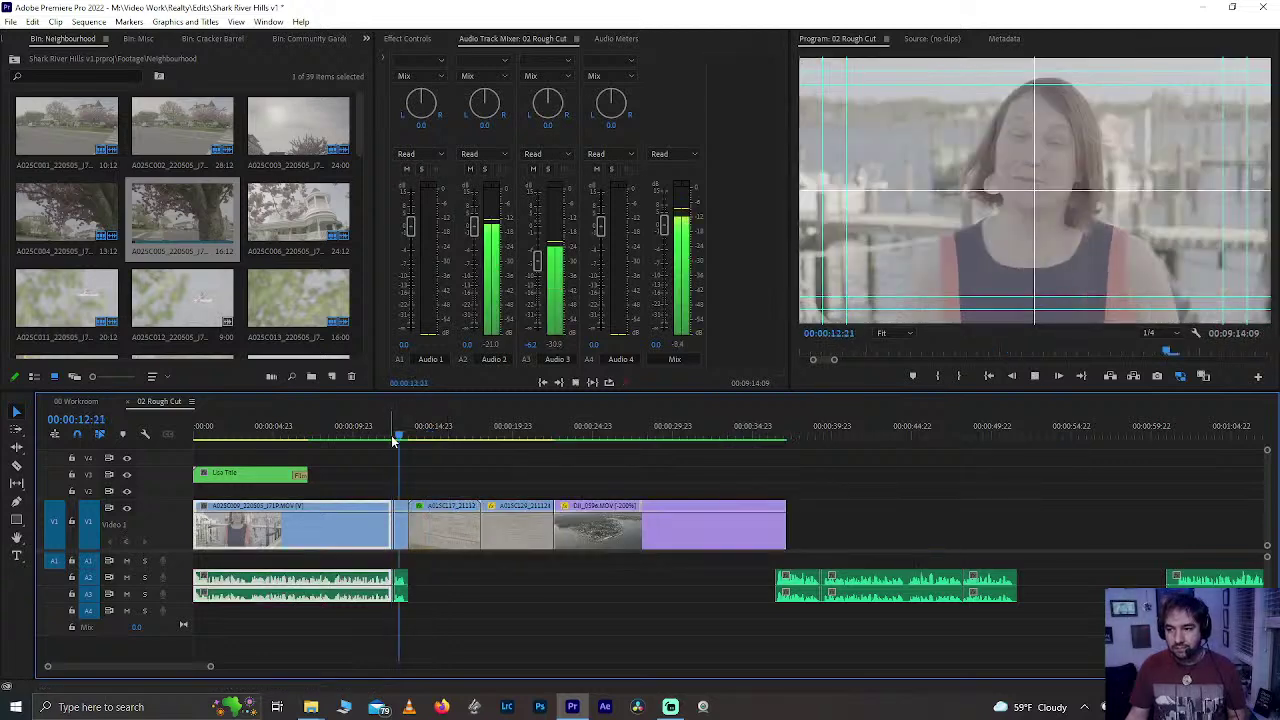
left_click(400, 487)
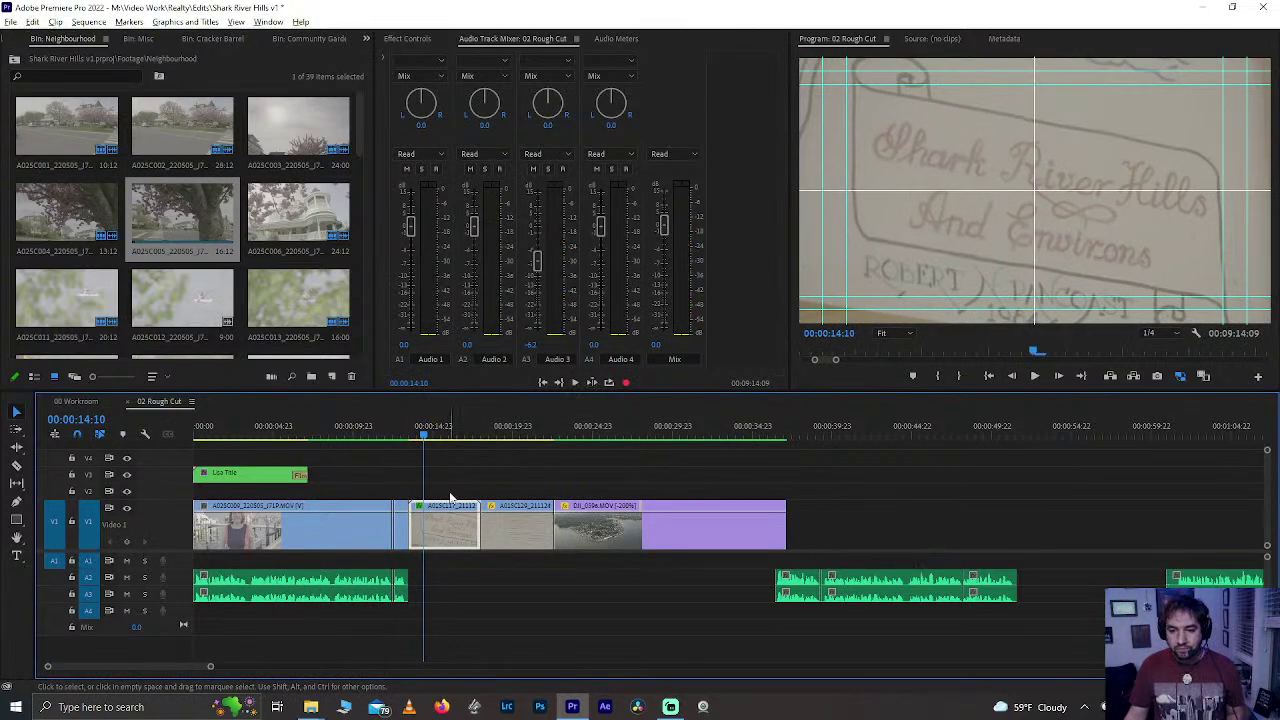
- Review the drone and compass-rose map shots, then drag the later A2/A3 clip under them
key("minus")
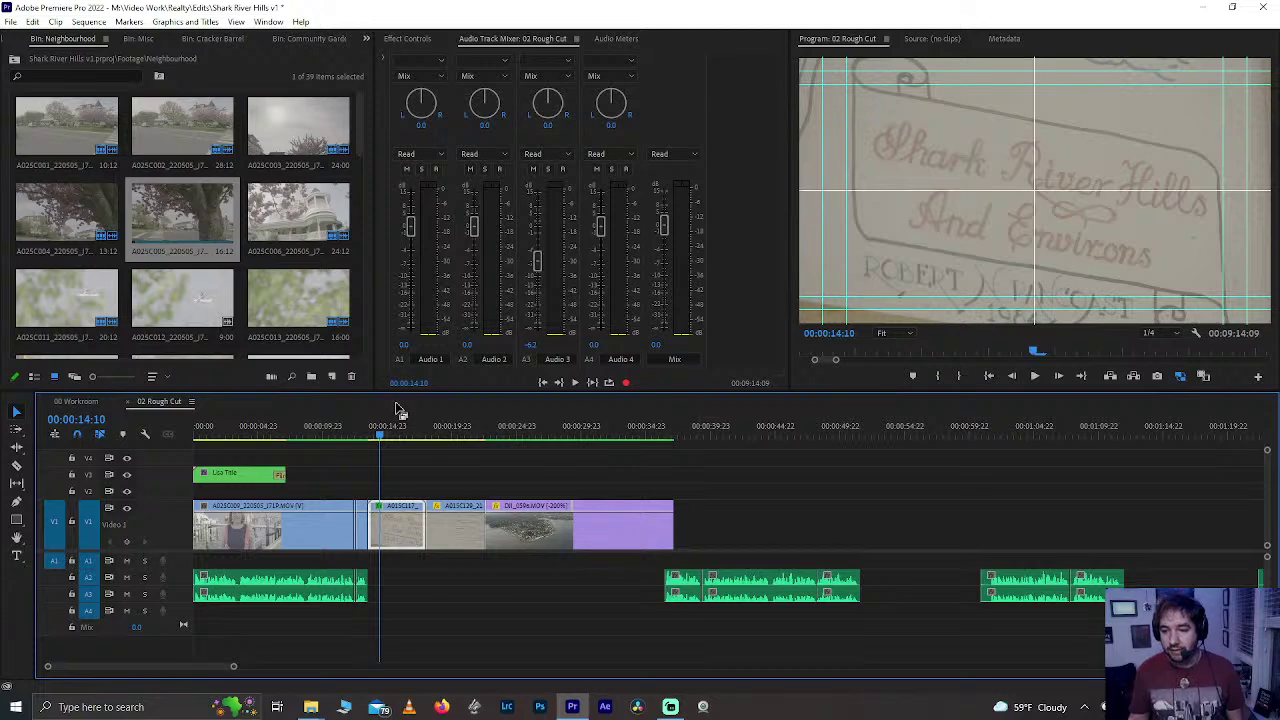
left_click(563, 426)
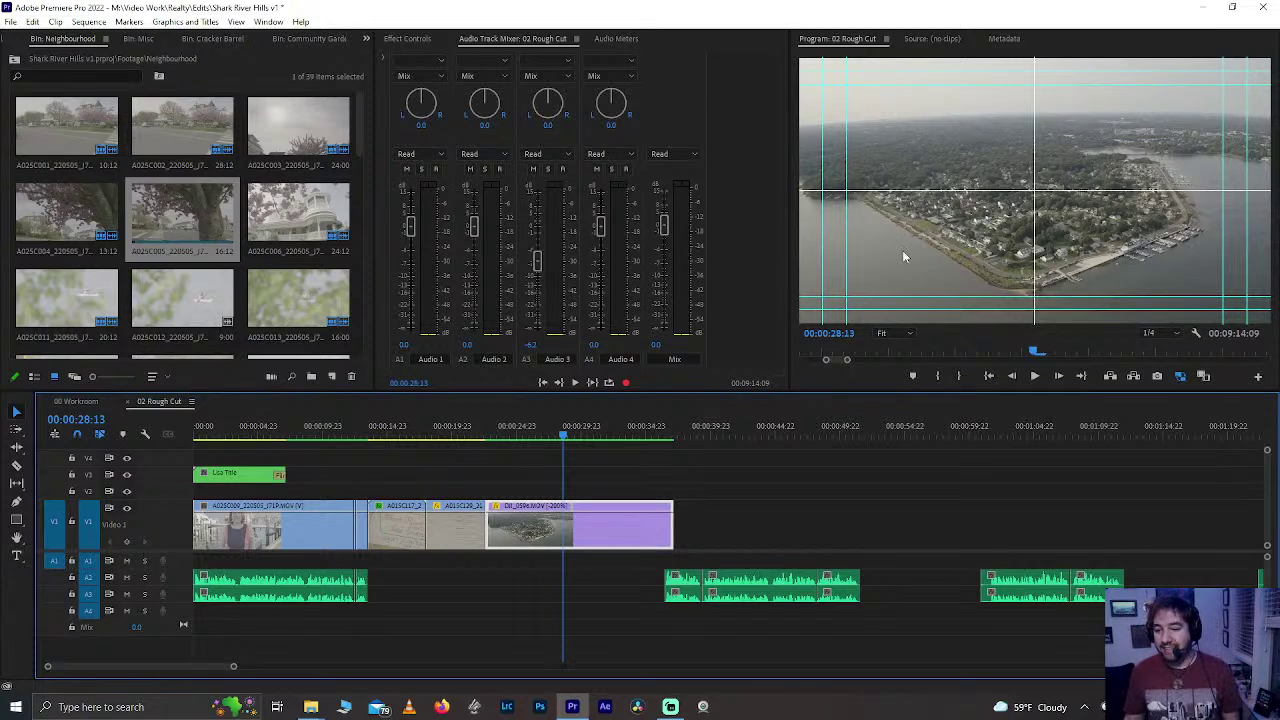
left_click(386, 429)
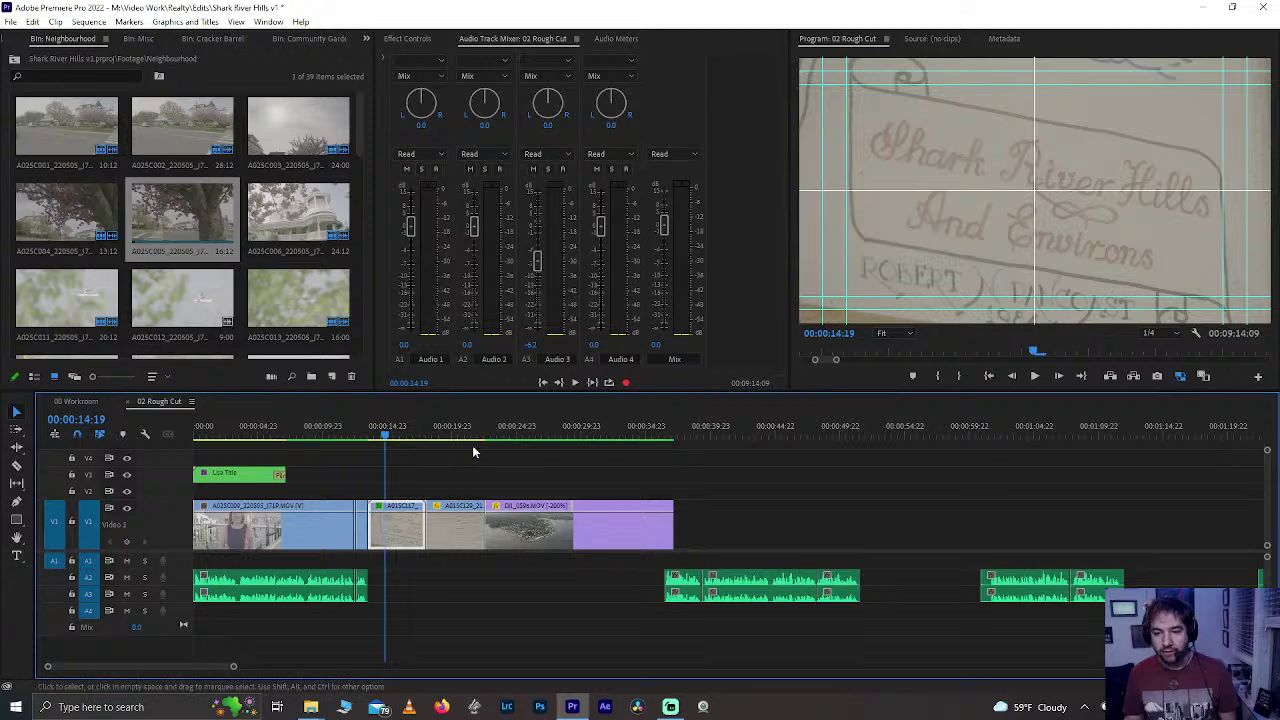
left_click_drag(429, 428, 396, 454)
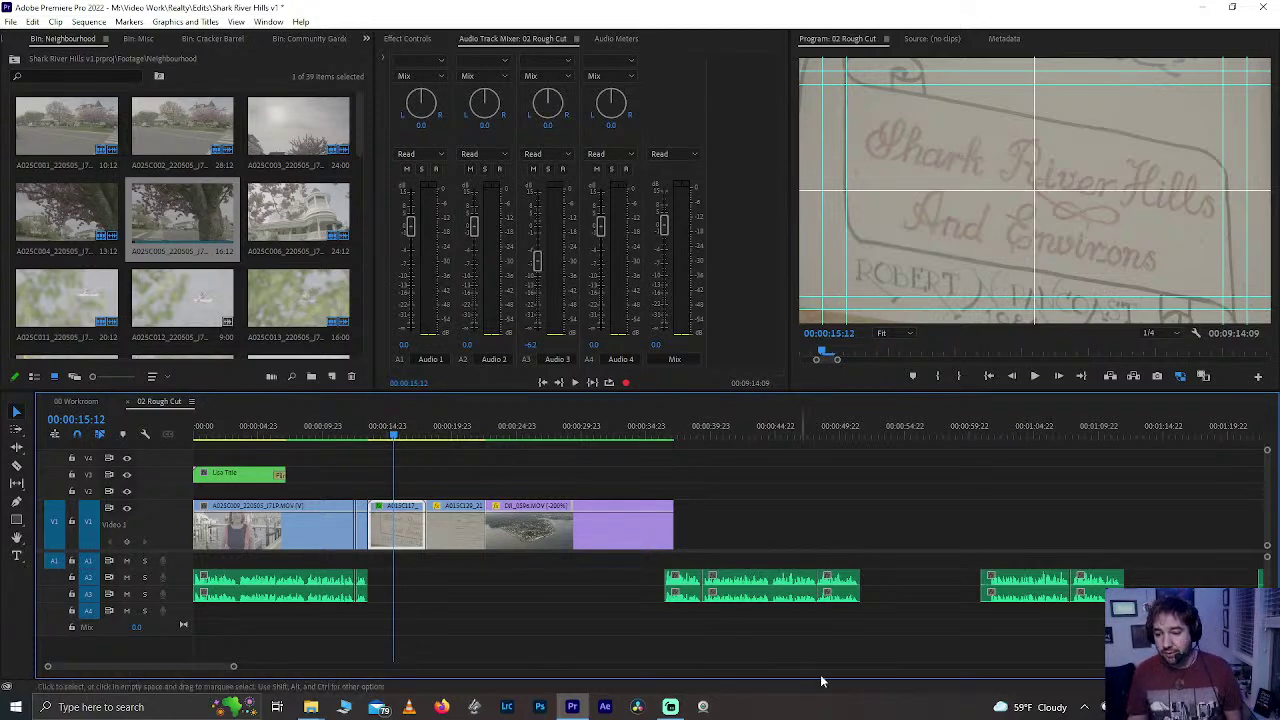
left_click_drag(629, 589, 392, 497)
left_click(363, 433)
- Nudge the A2/A3 map audio about two seconds earlier and butt the trailing clip against it
key("space")
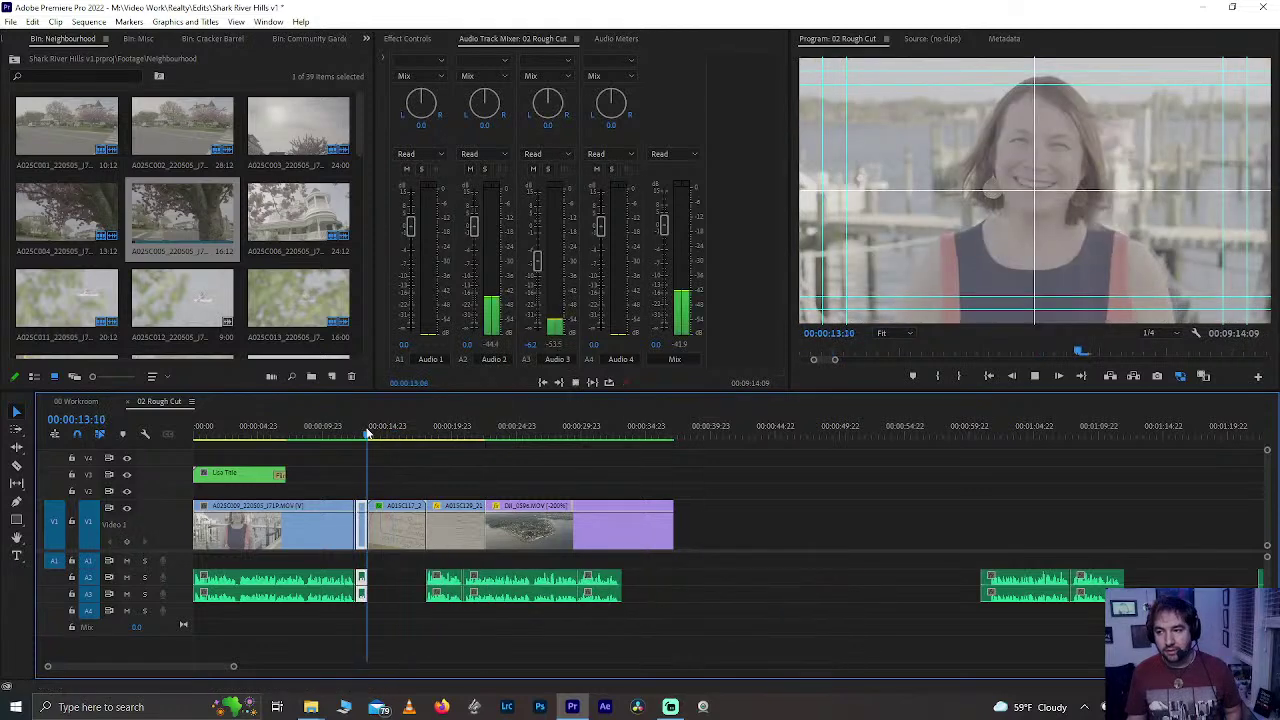
key("equal")
key("space")
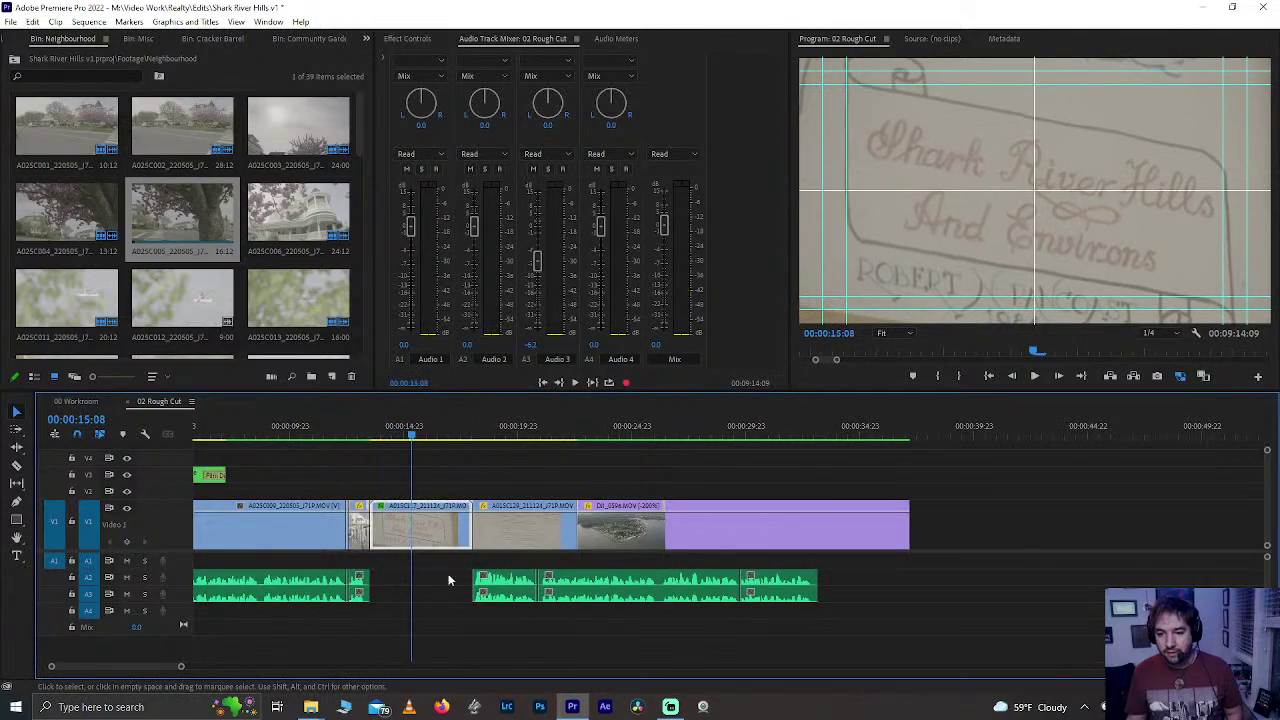
left_click(609, 592)
left_click_drag(500, 577, 441, 588)
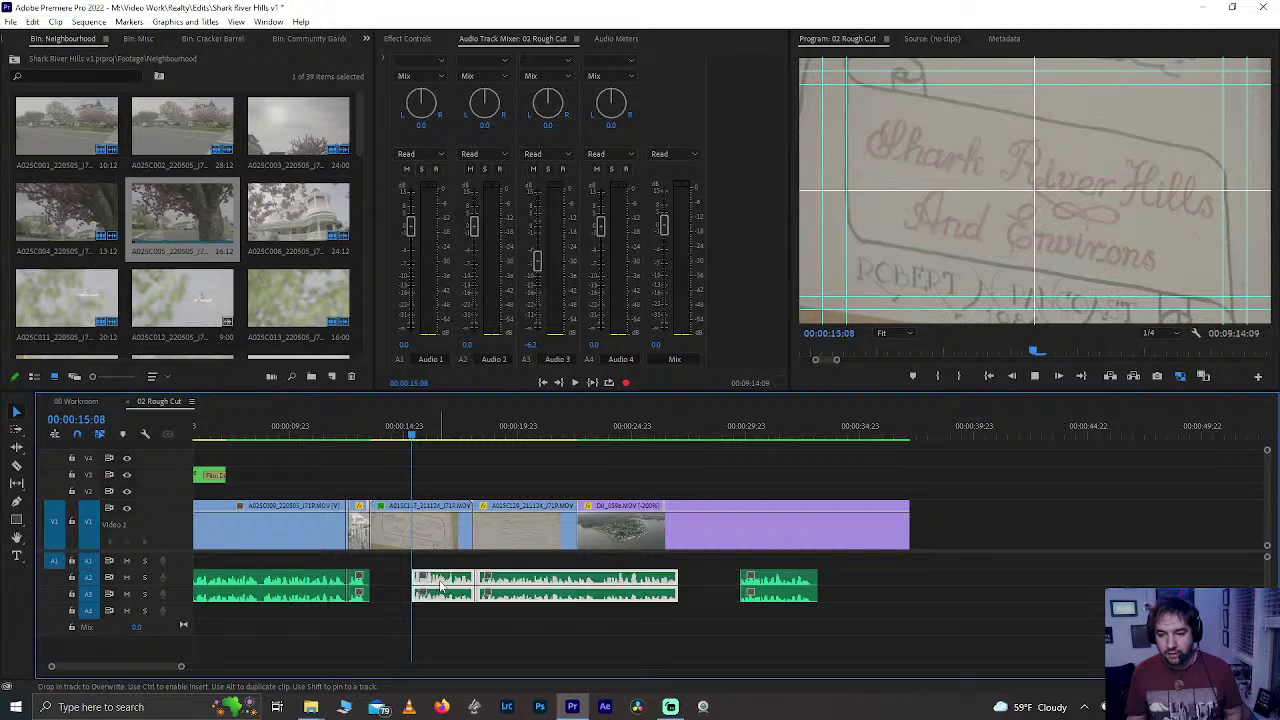
key("space")
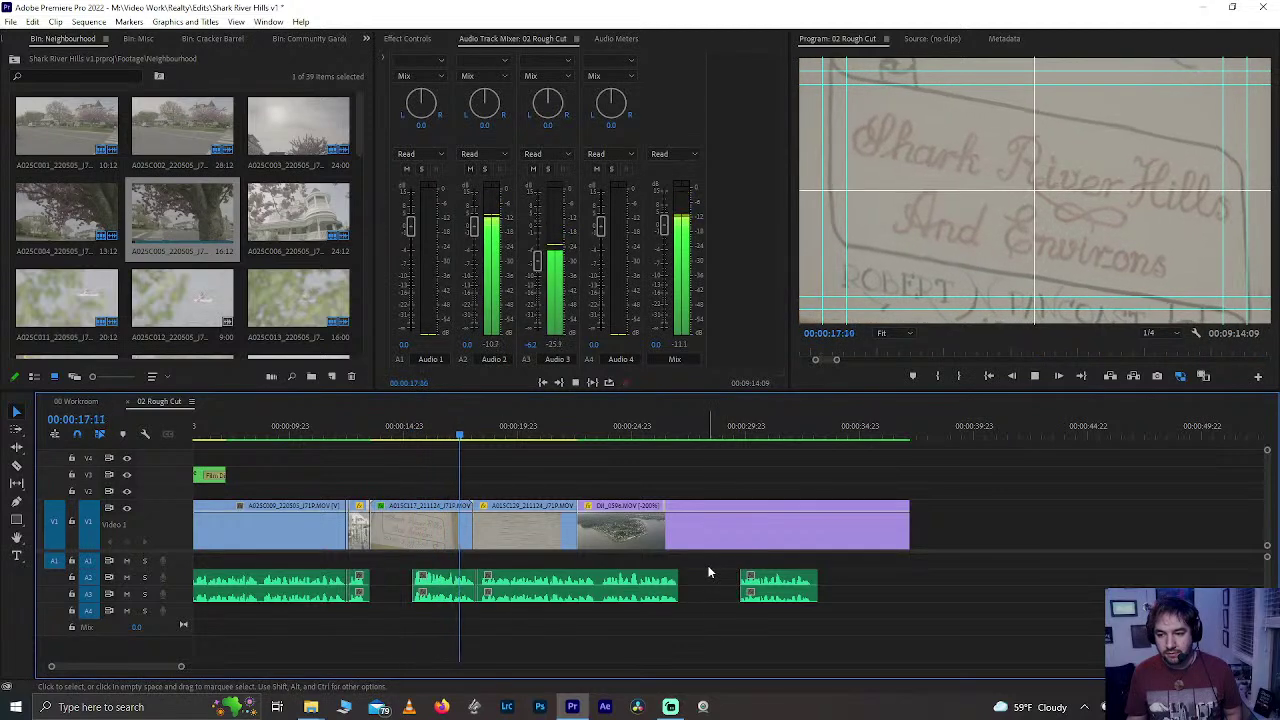
left_click_drag(759, 582, 707, 582)
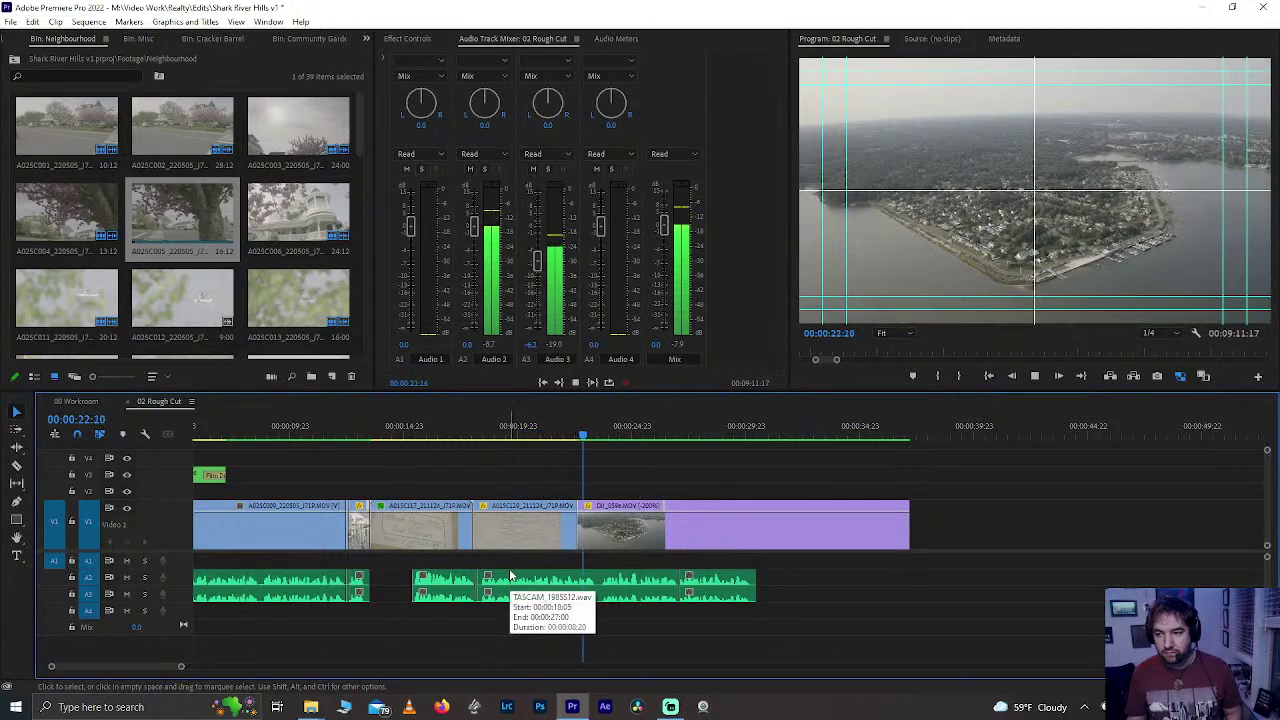
left_click_drag(517, 440, 548, 475)
key("minus")
left_click(526, 438)
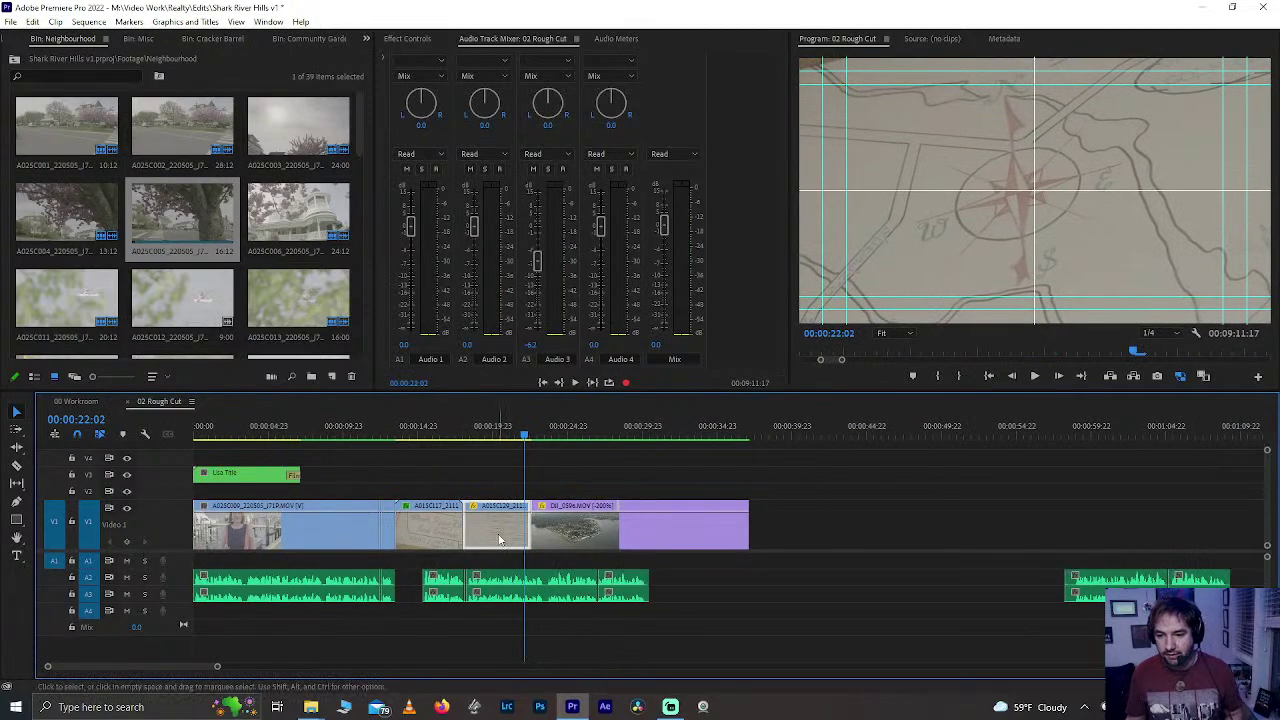
- Lift the DJI aerial clip onto V2 over the map clips, review the overlap, and save
left_click_drag(492, 438, 458, 442)
key("space")
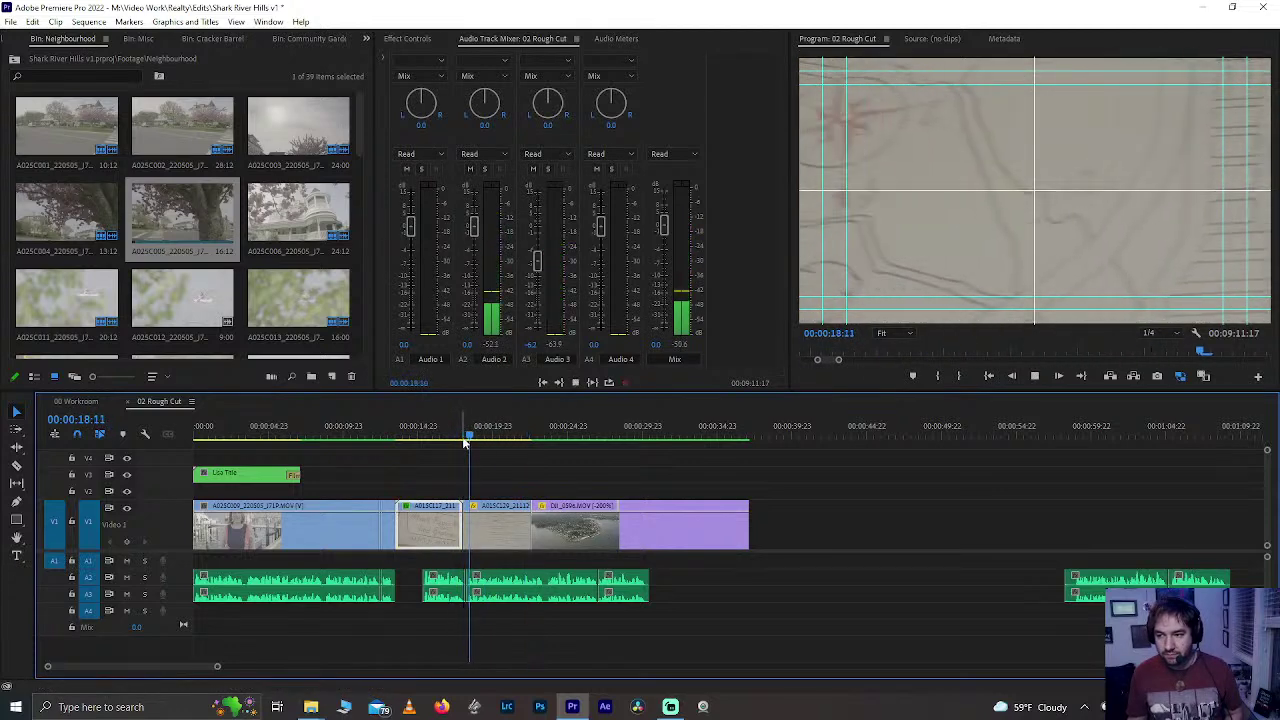
left_click(573, 497)
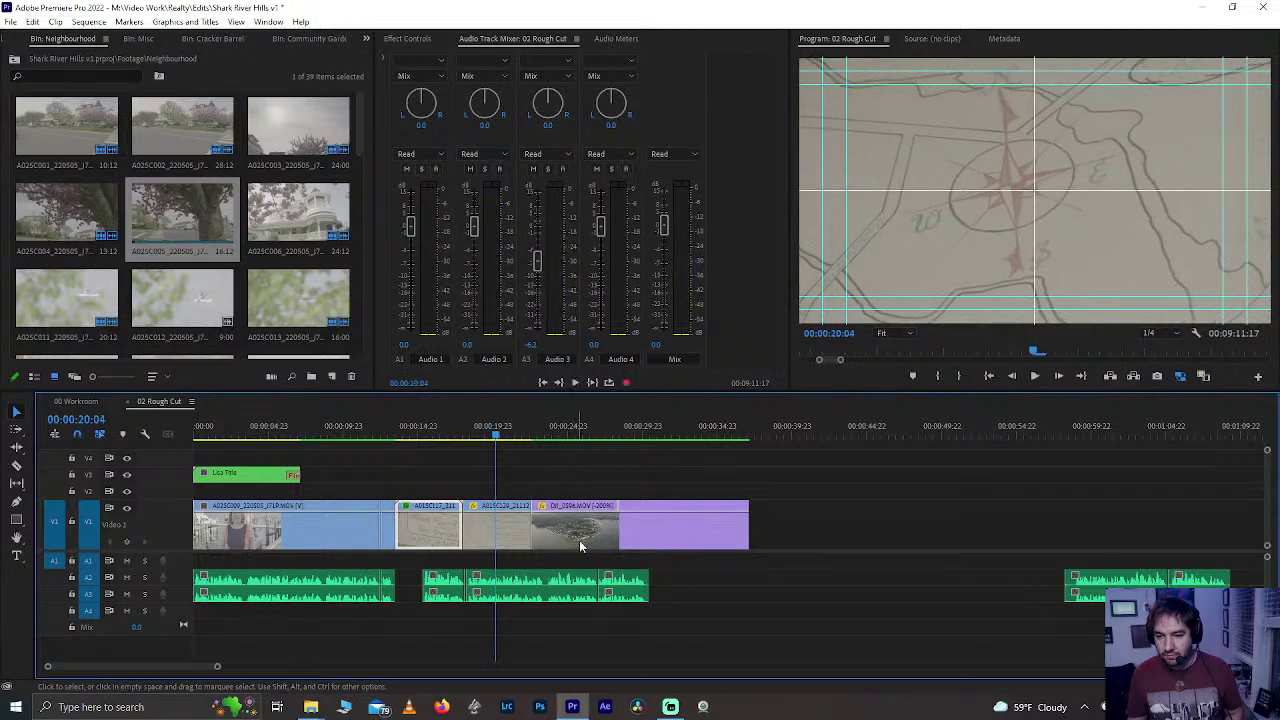
left_click_drag(570, 500, 533, 488)
left_click_drag(489, 428, 472, 429)
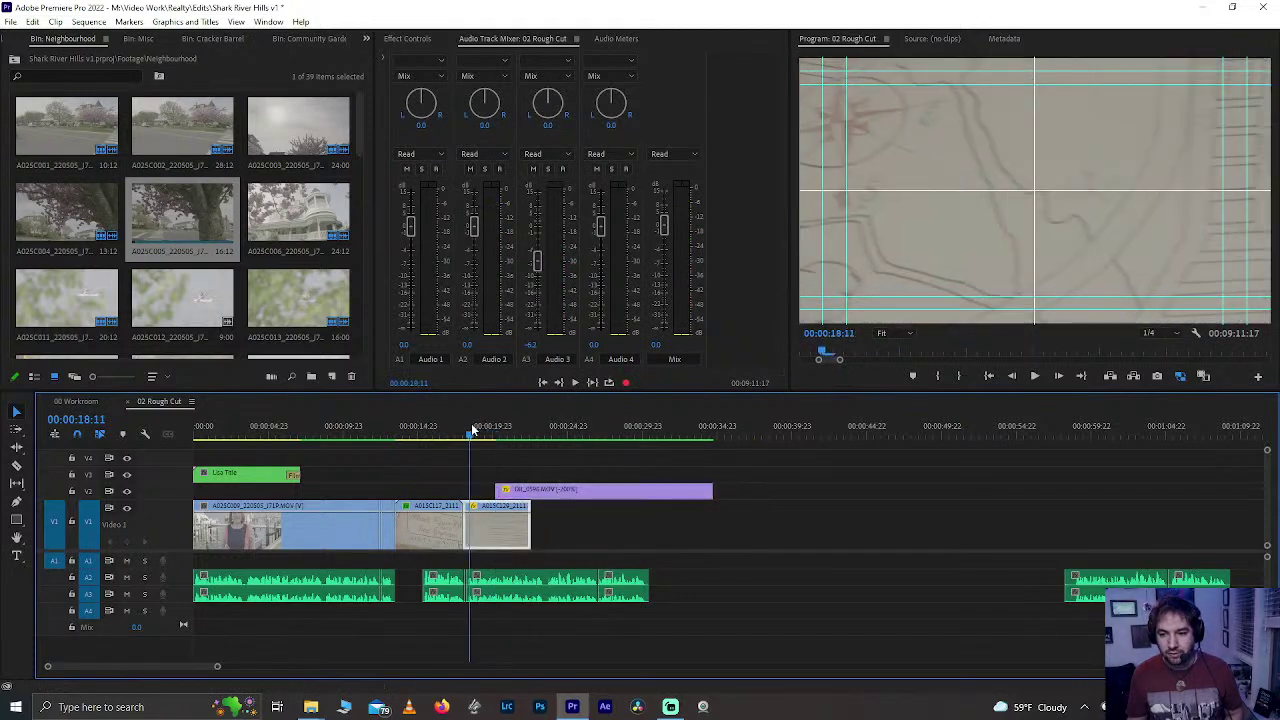
key("space")
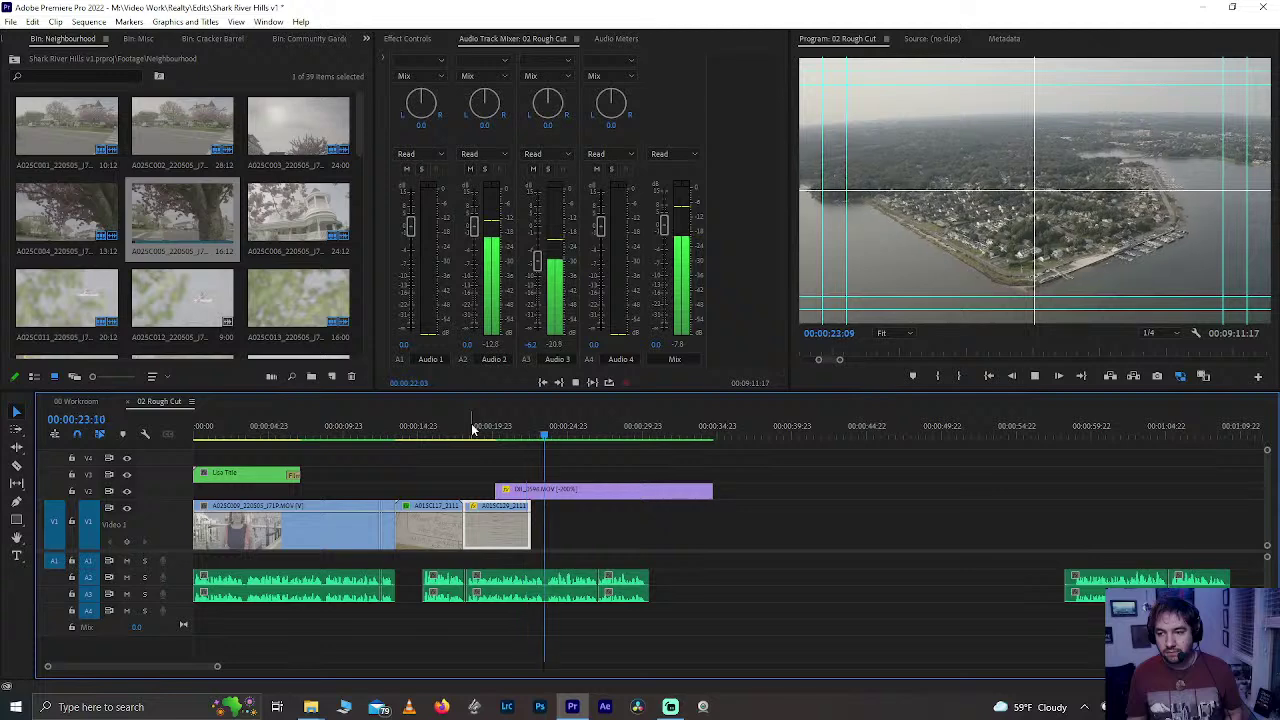
left_click(639, 436)
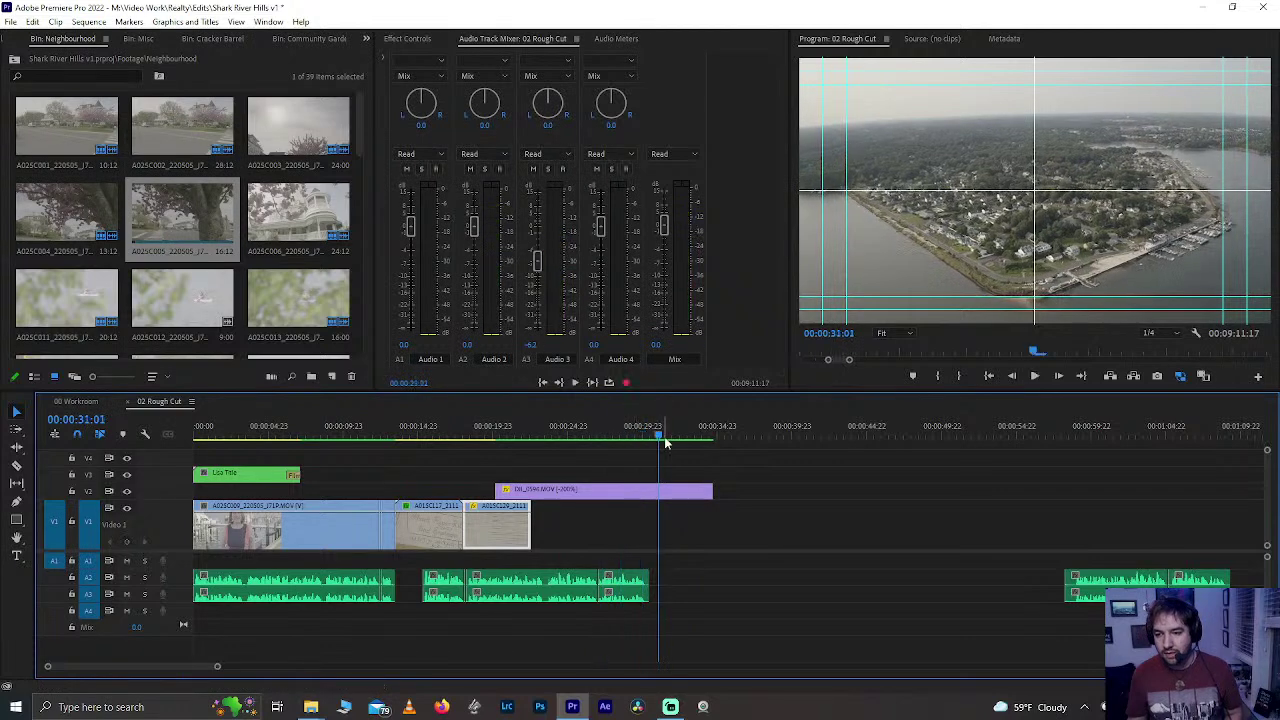
key("space")
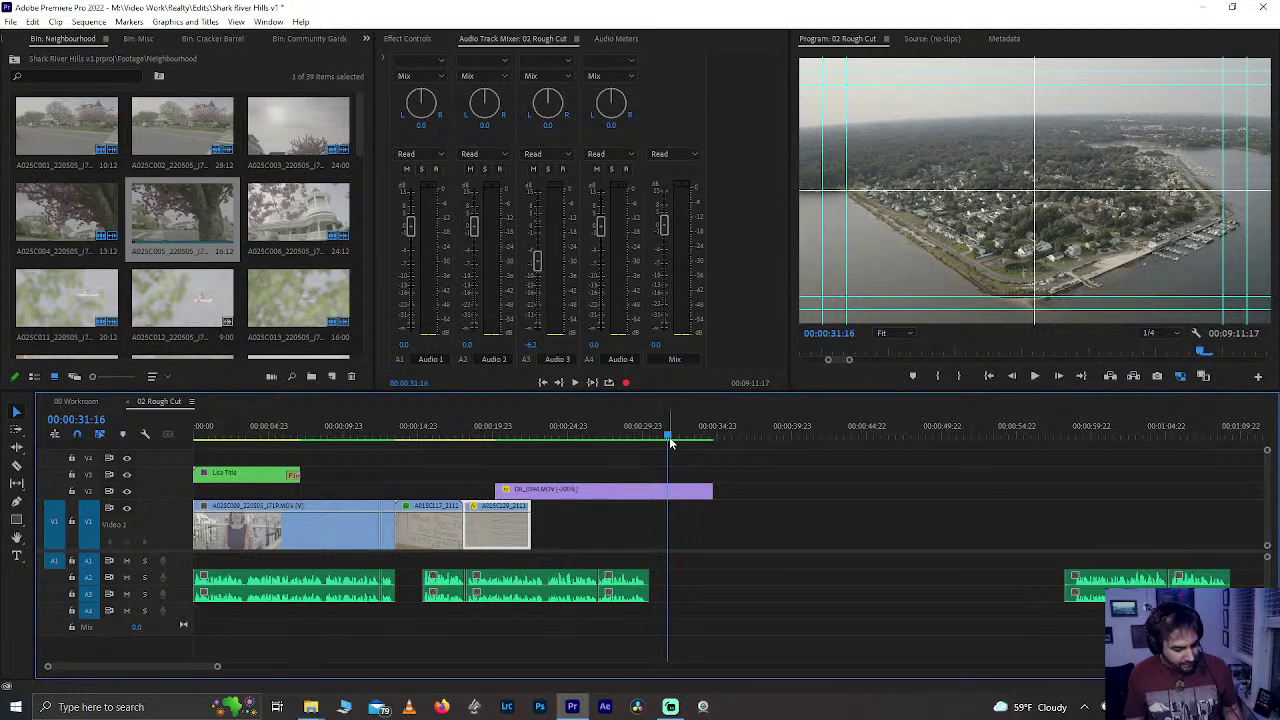
key("ctrl+s")
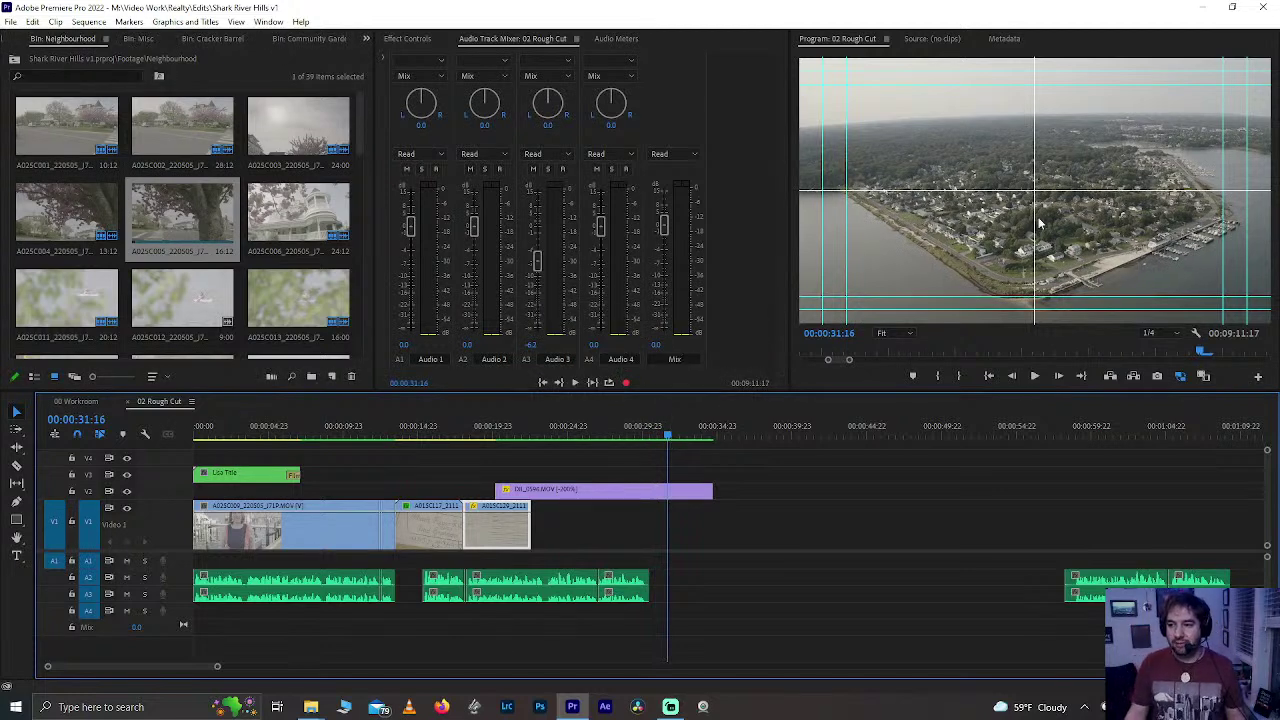
- Select DJI_0596, save again, and replay the aerial clip's ending from 28:18
left_click(621, 489)
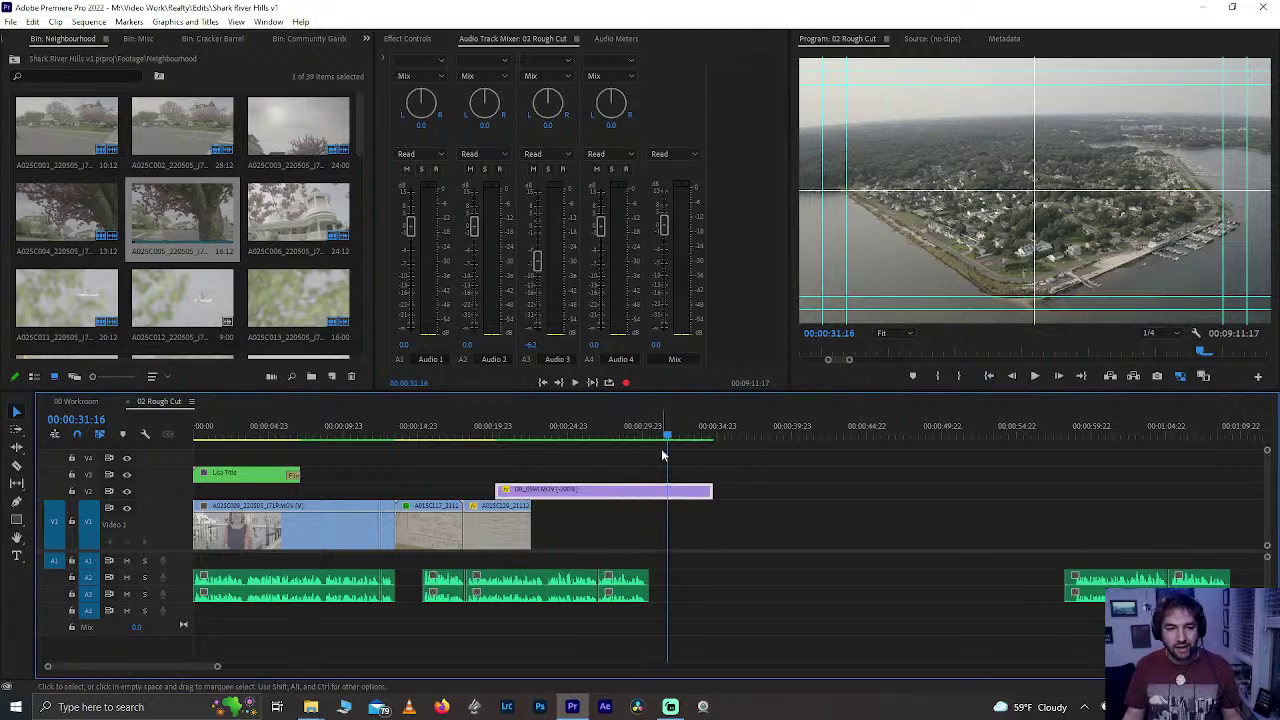
key("ctrl+s")
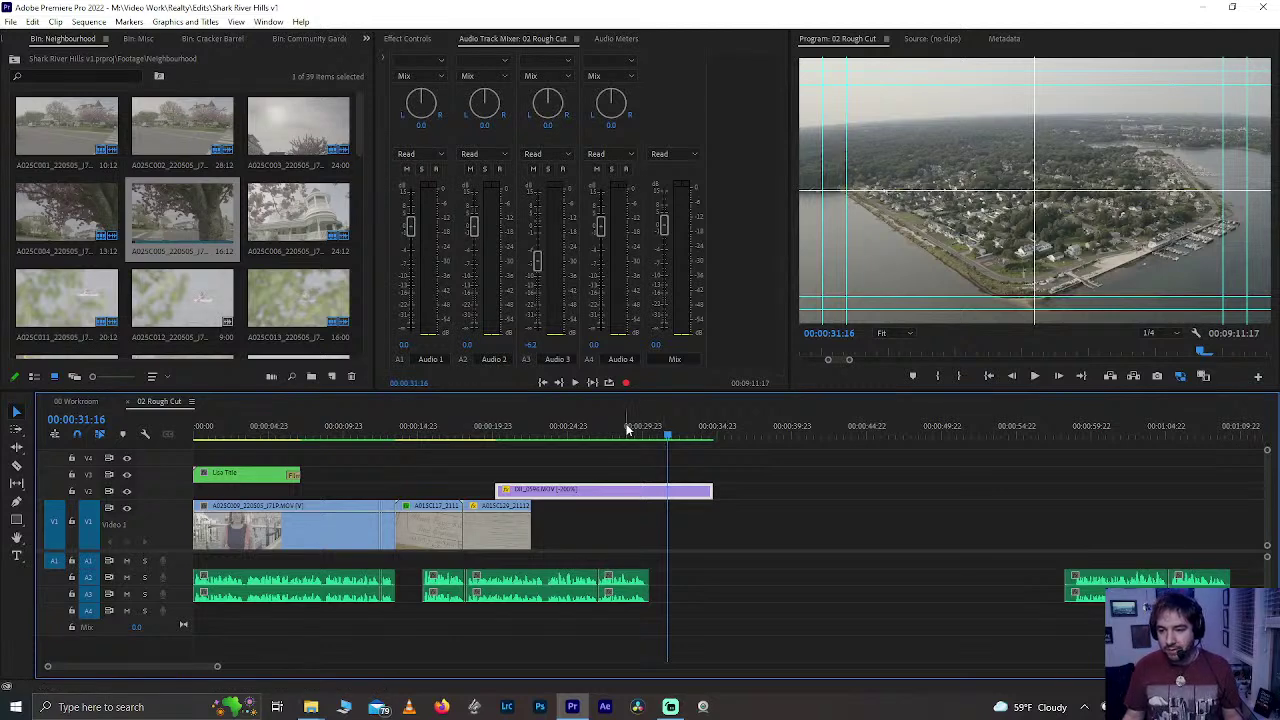
left_click(627, 430)
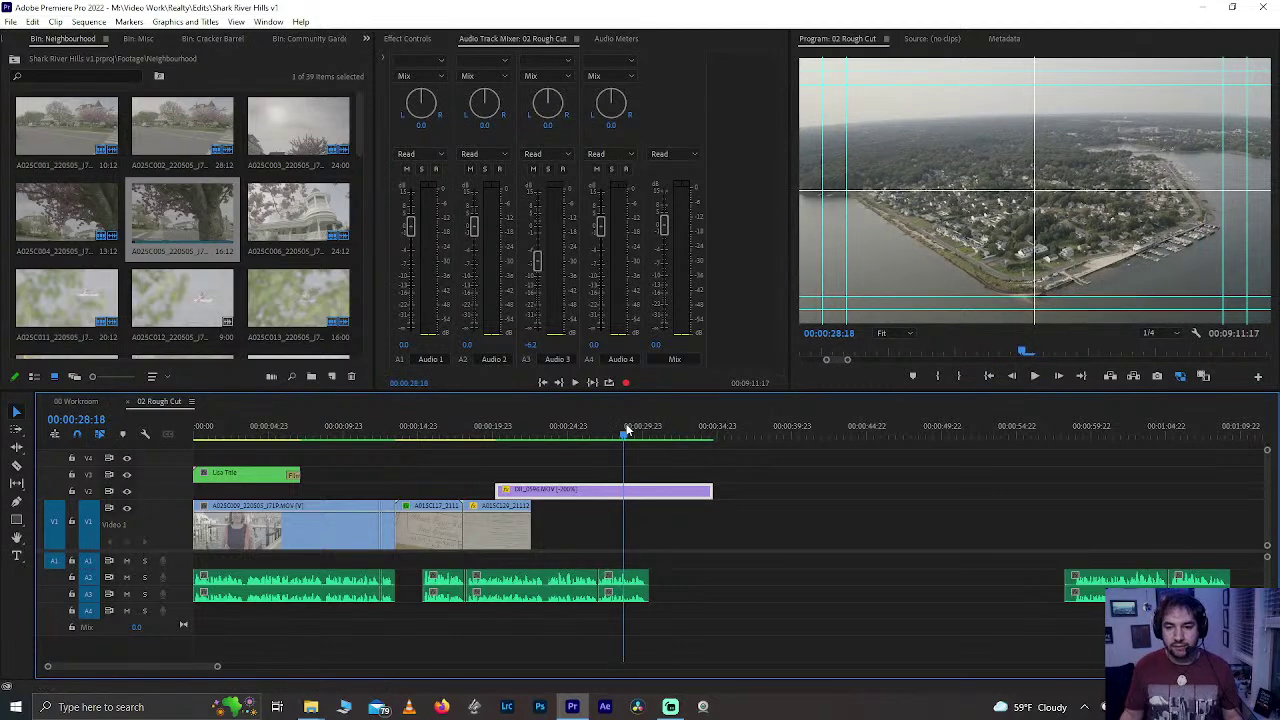
key("space")
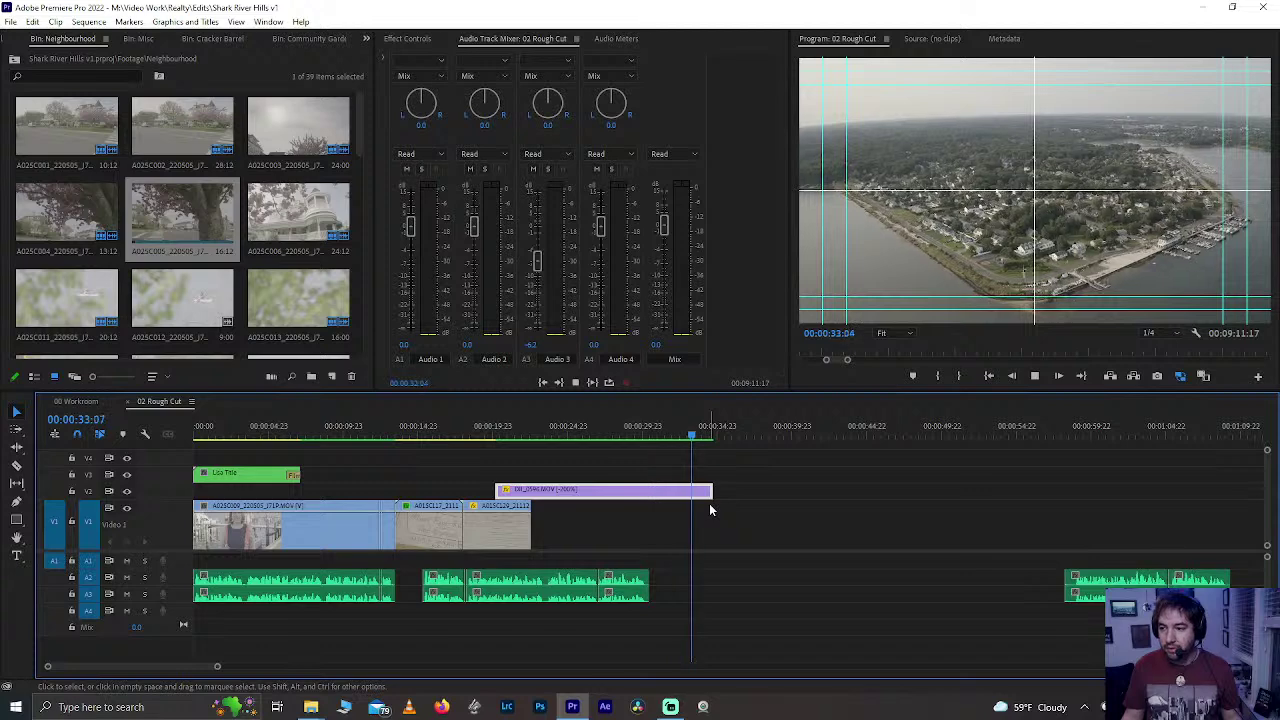
left_click_drag(545, 440, 572, 442)
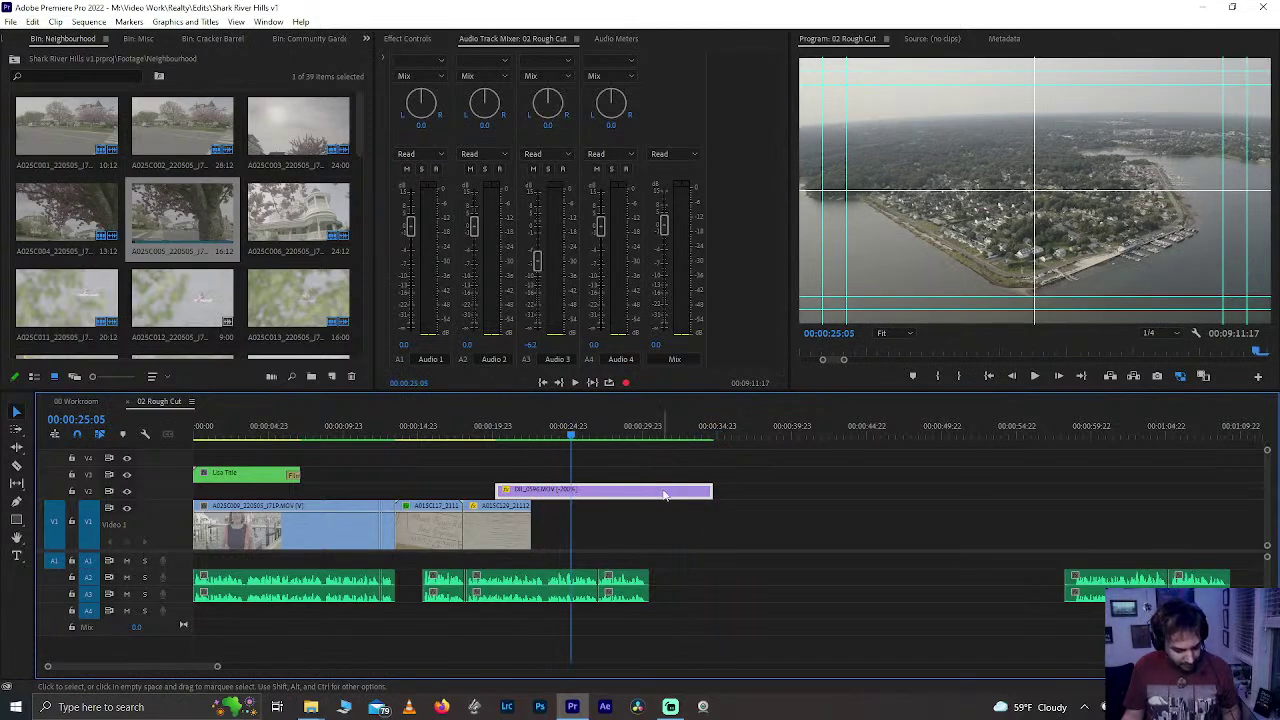
key("minus")
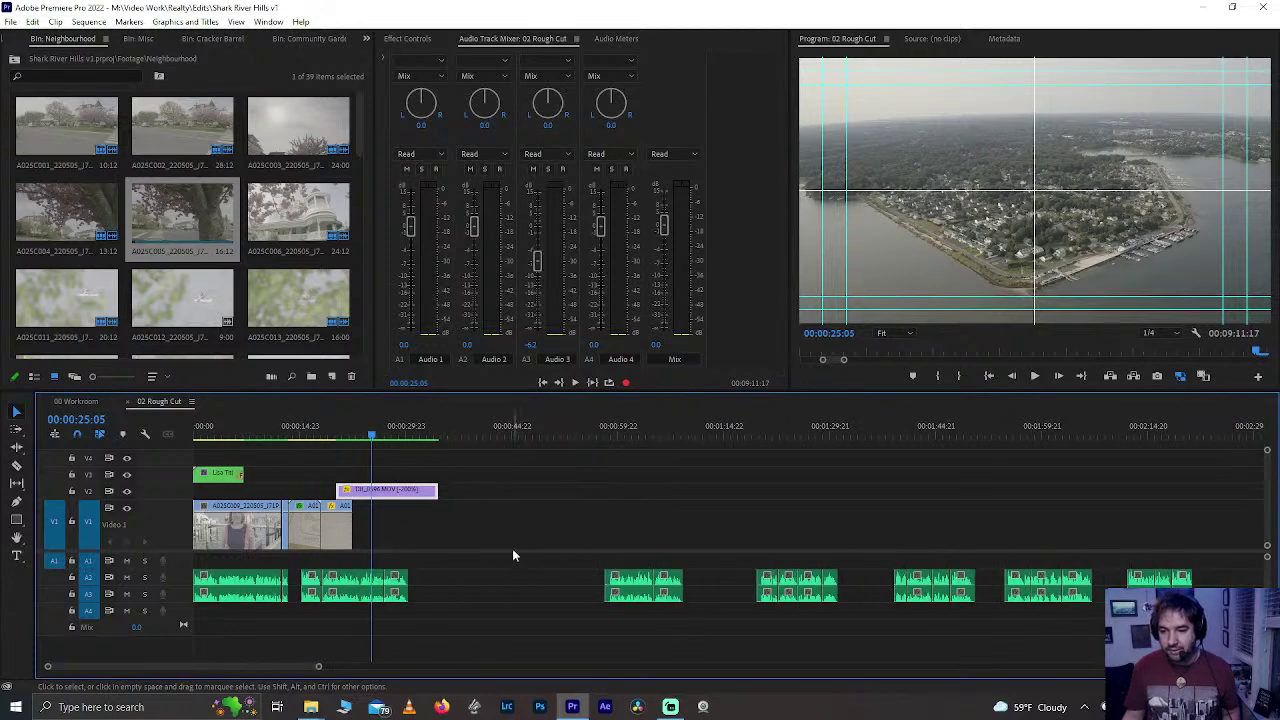
- Move the audio clip from about 1:00 to 0:39 and play it back
left_click_drag(512, 555, 686, 623)
left_click_drag(640, 583, 506, 583)
left_click(472, 431)
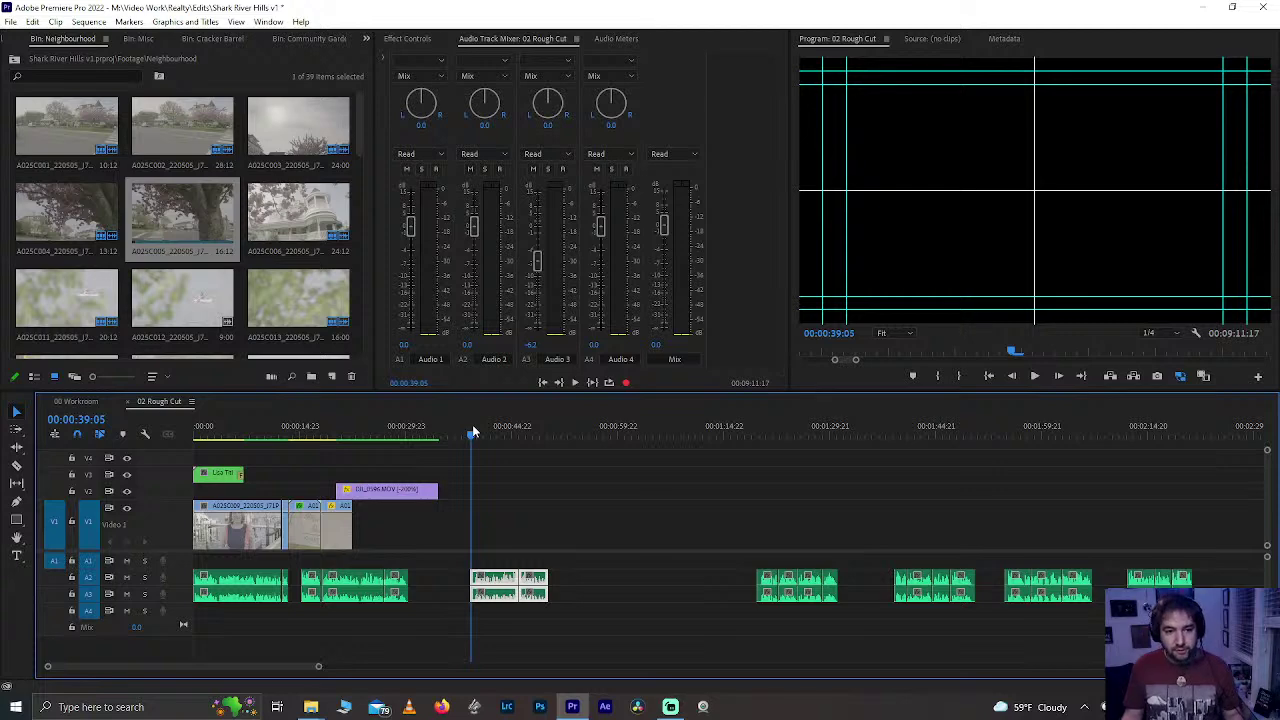
key("space")
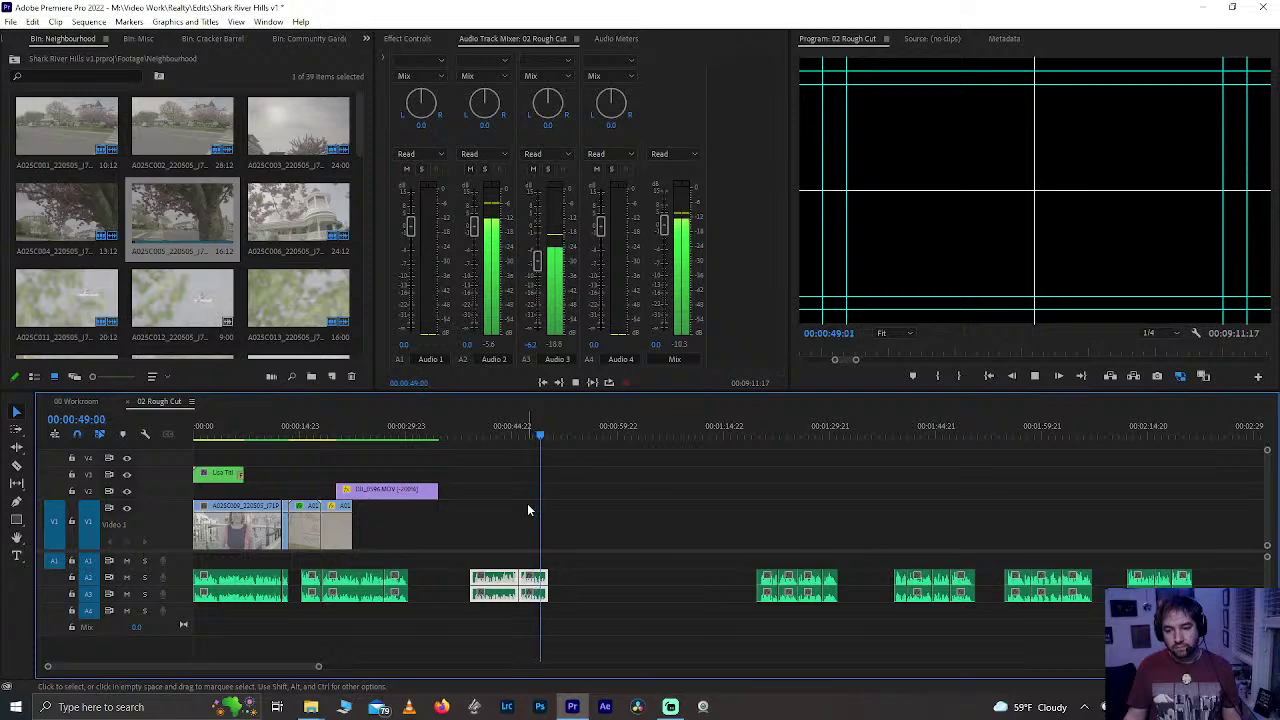
key("space")
left_click_drag(464, 539, 504, 588)
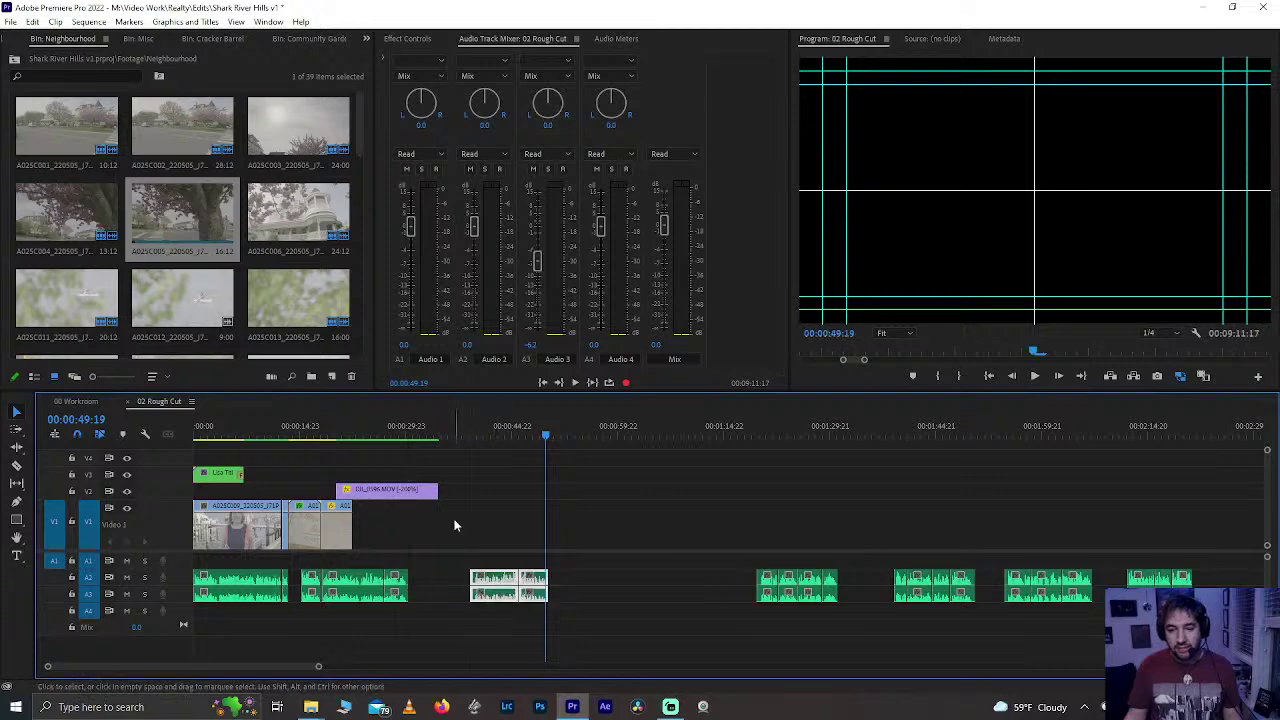
left_click(67, 401)
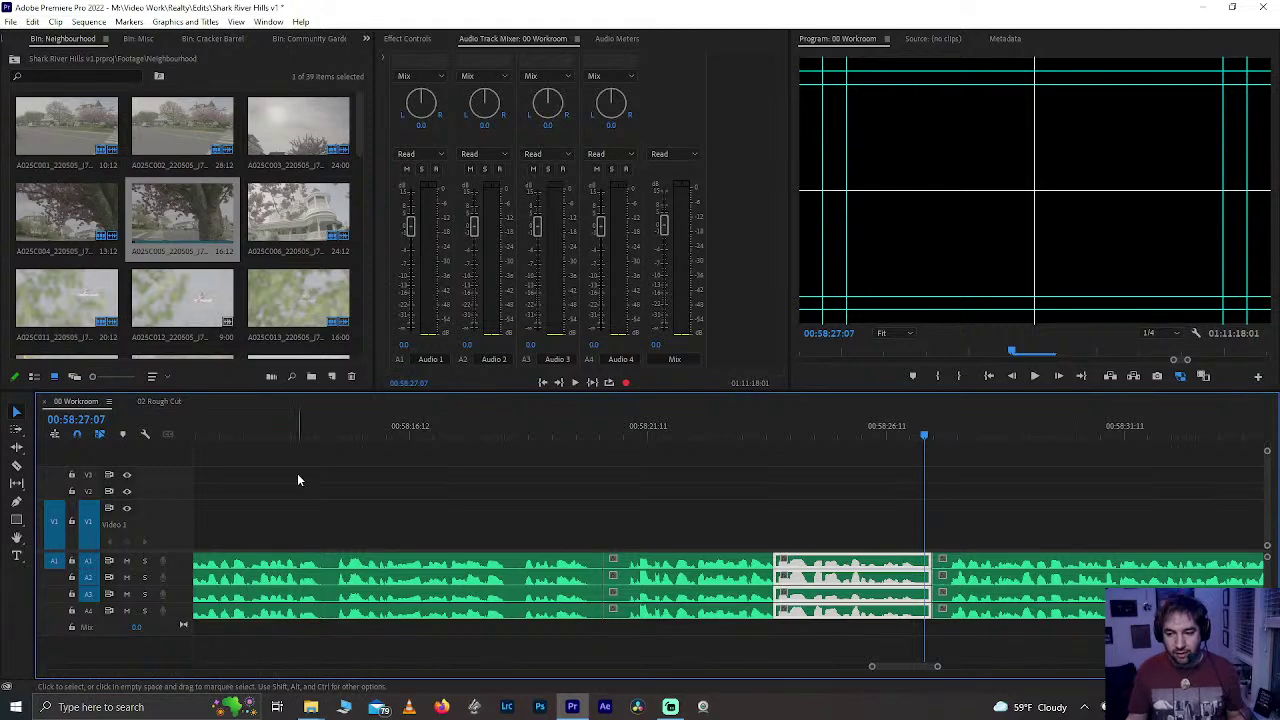
scroll(297, 480, "down", 8)
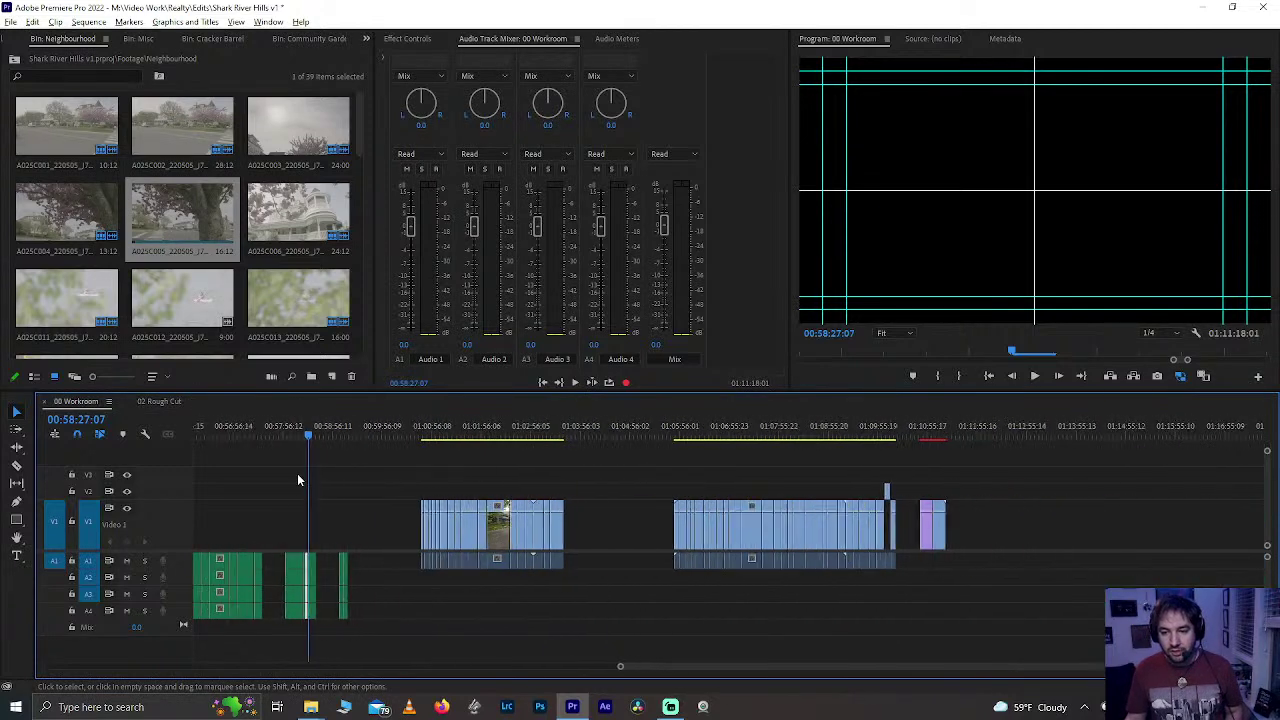
scroll(297, 480, "up", 2)
left_click(205, 432)
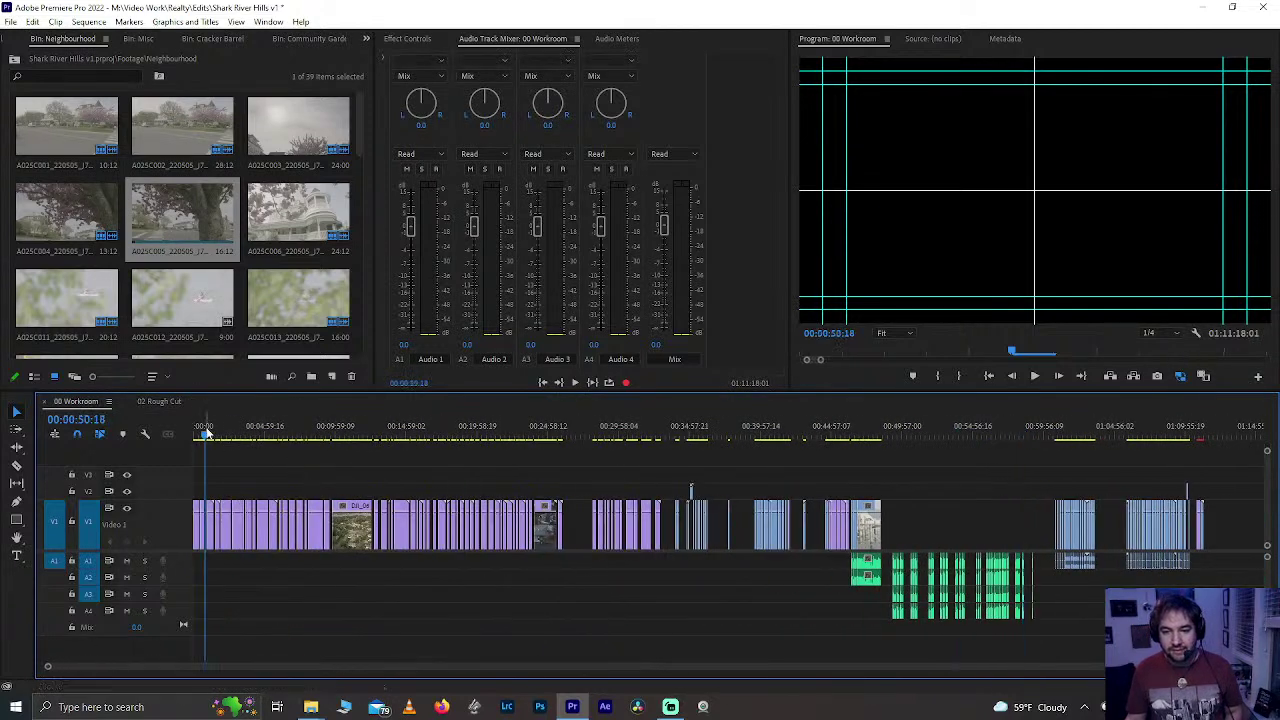
key("Home")
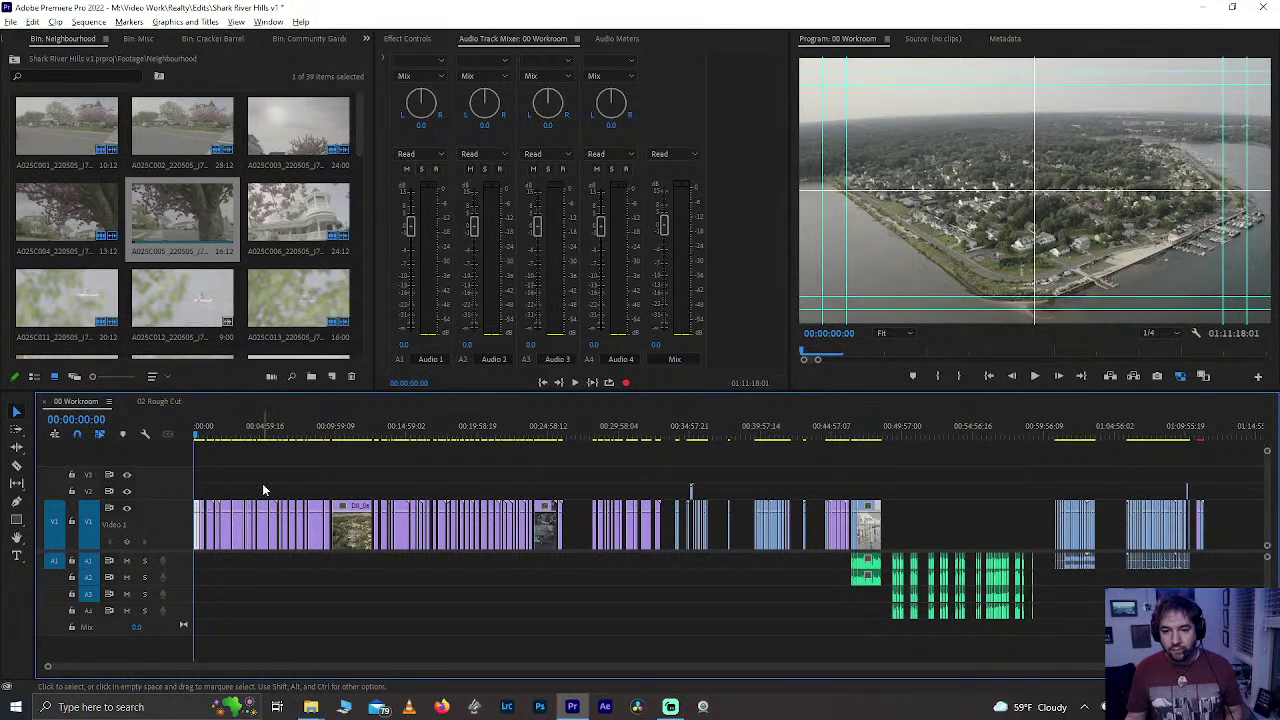
scroll(263, 491, "up", 5)
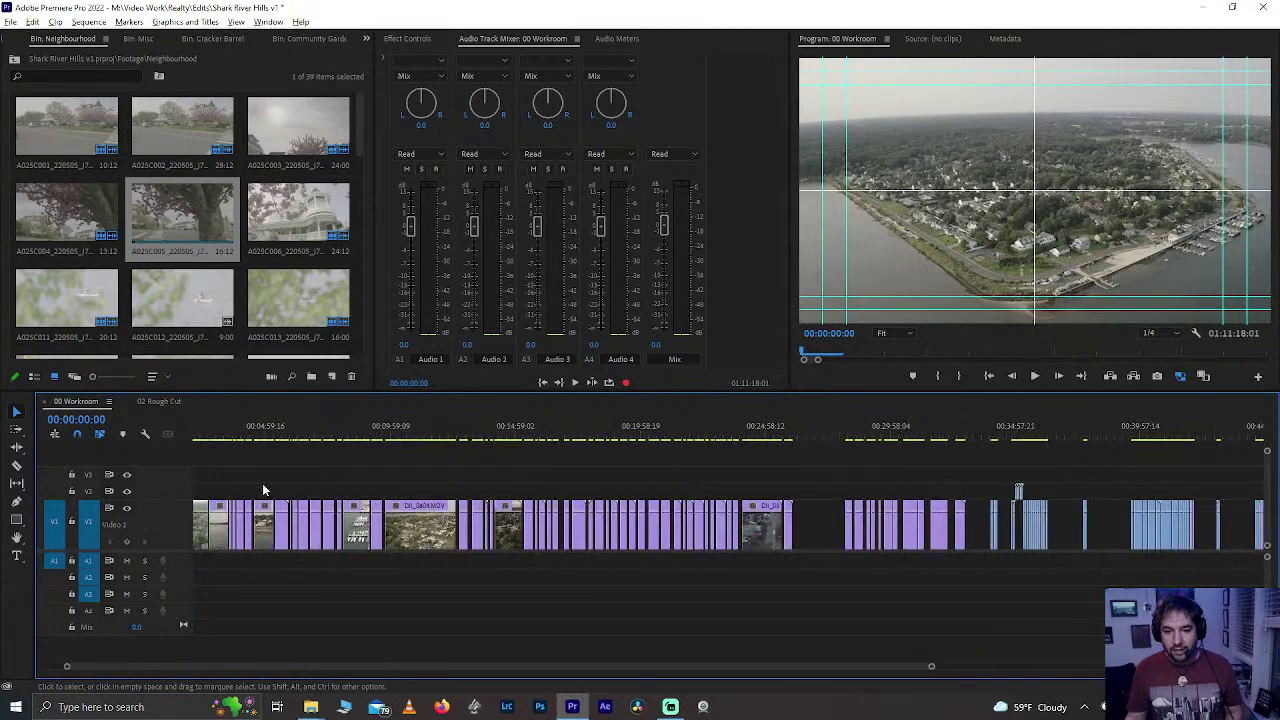
left_click(206, 430)
key("Down")
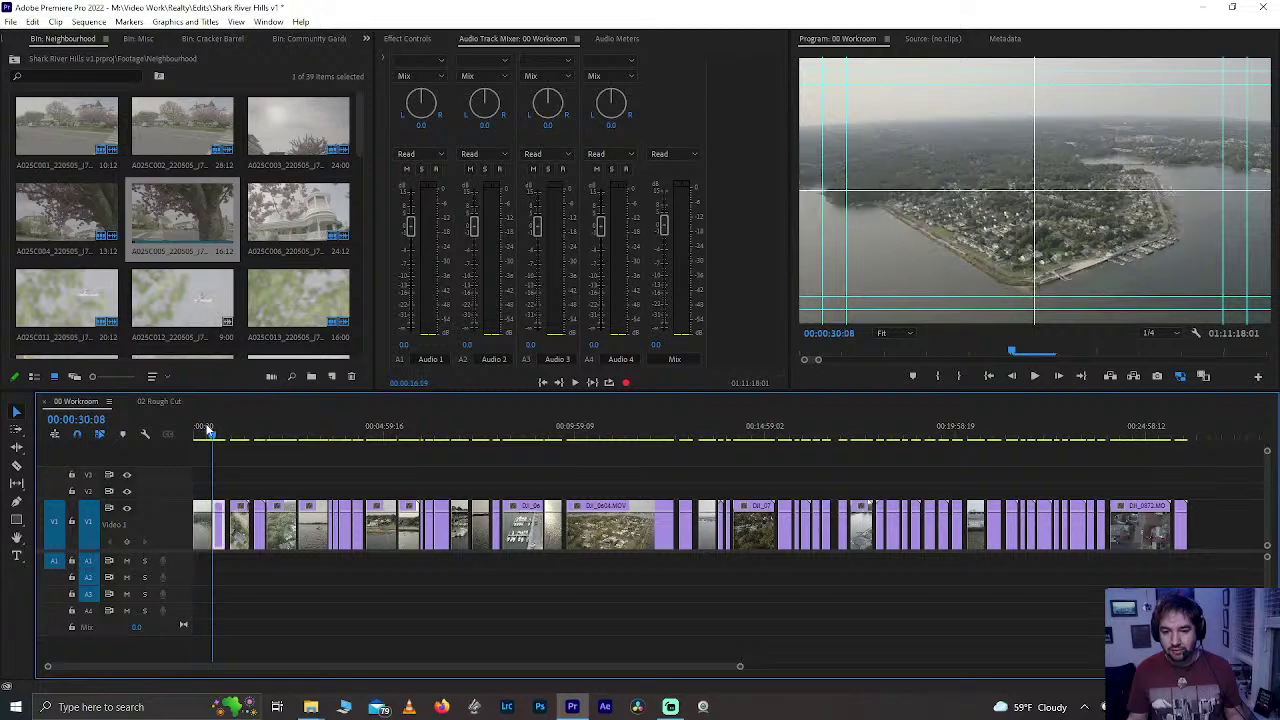
key("Down")
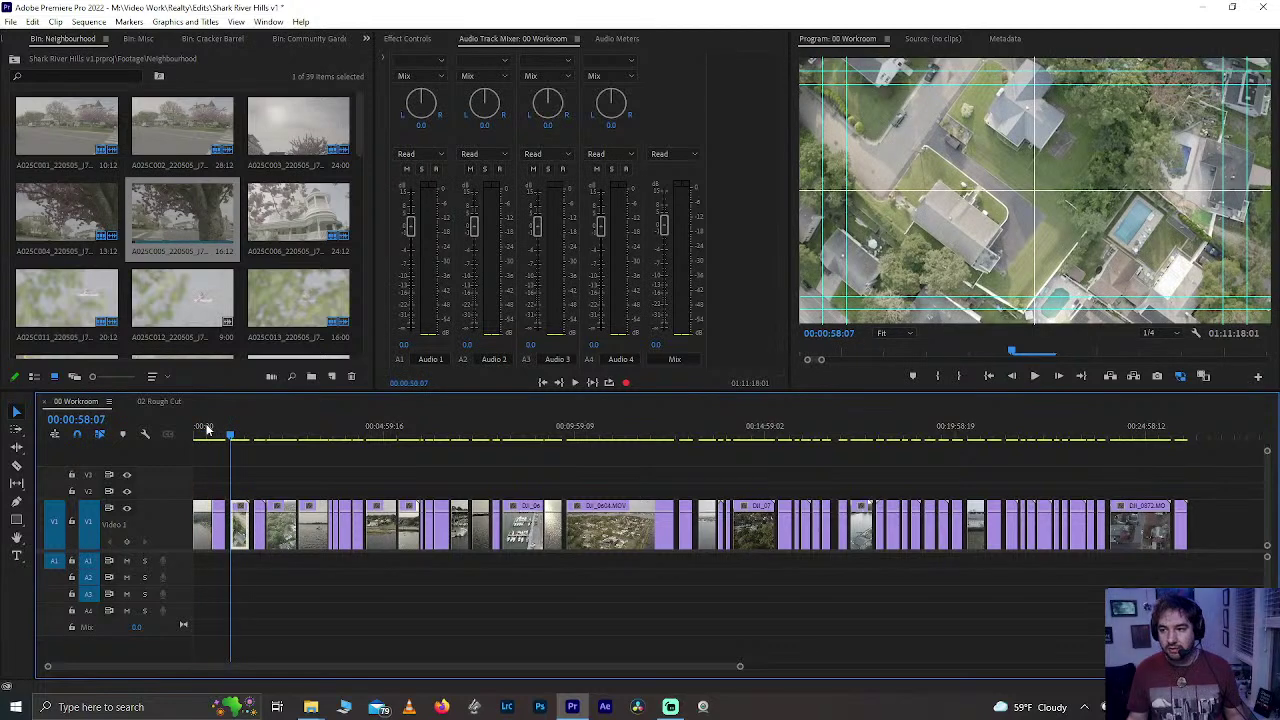
key("space")
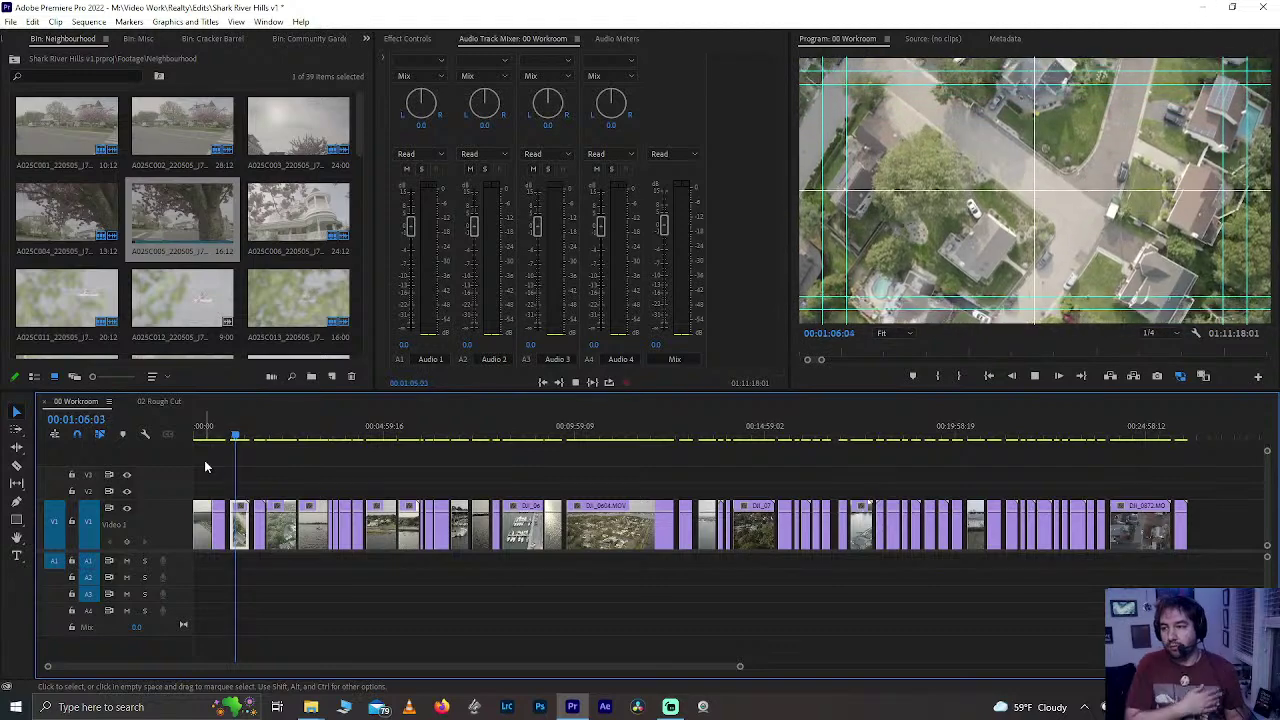
key("Down")
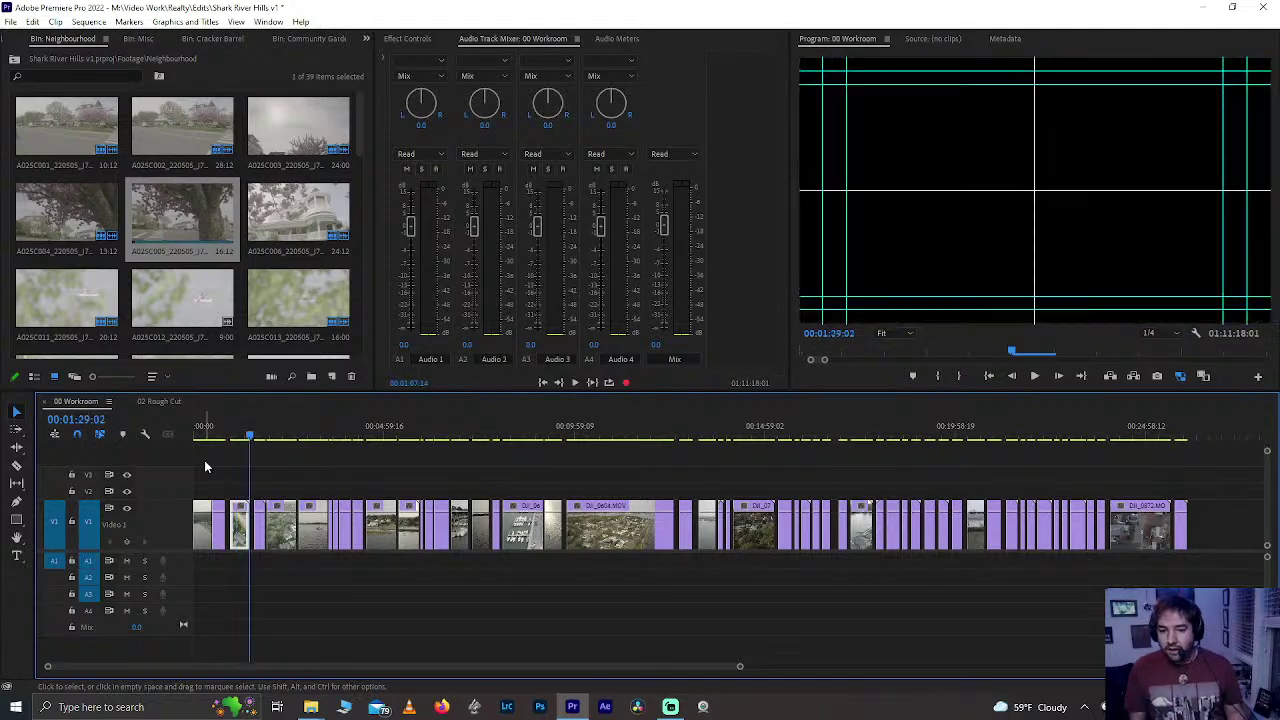
key("Down")
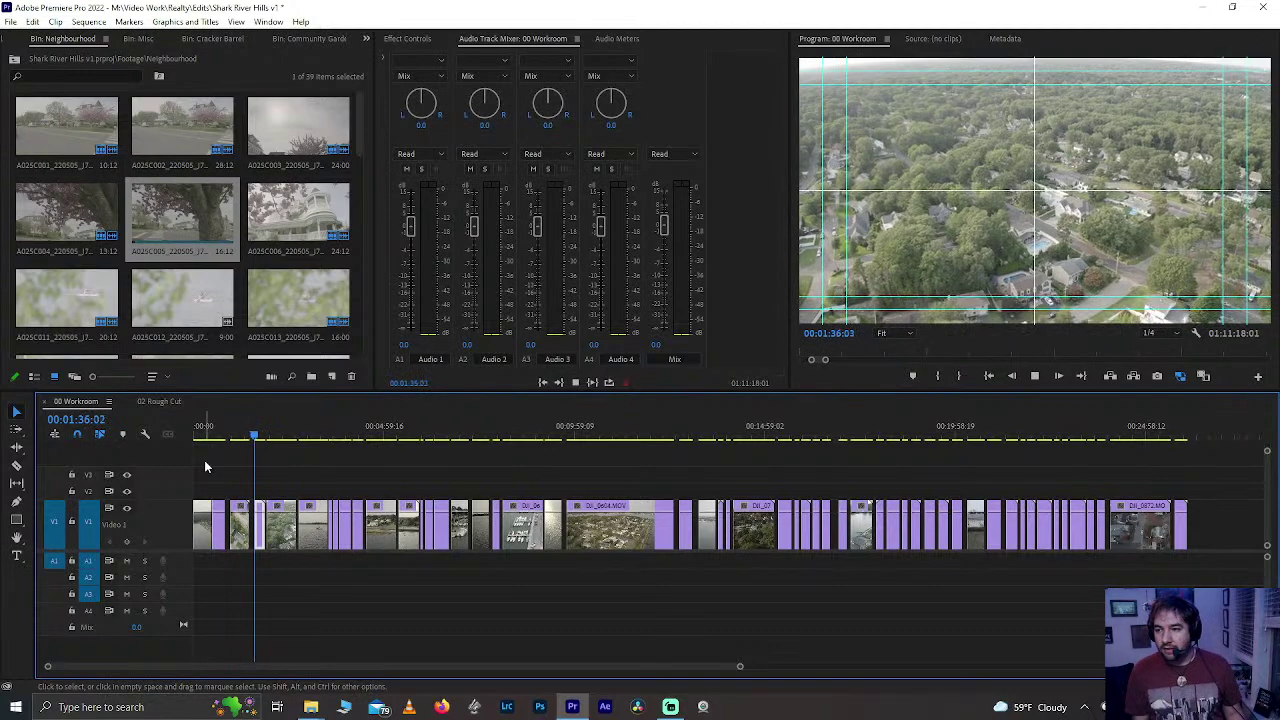
key("Down")
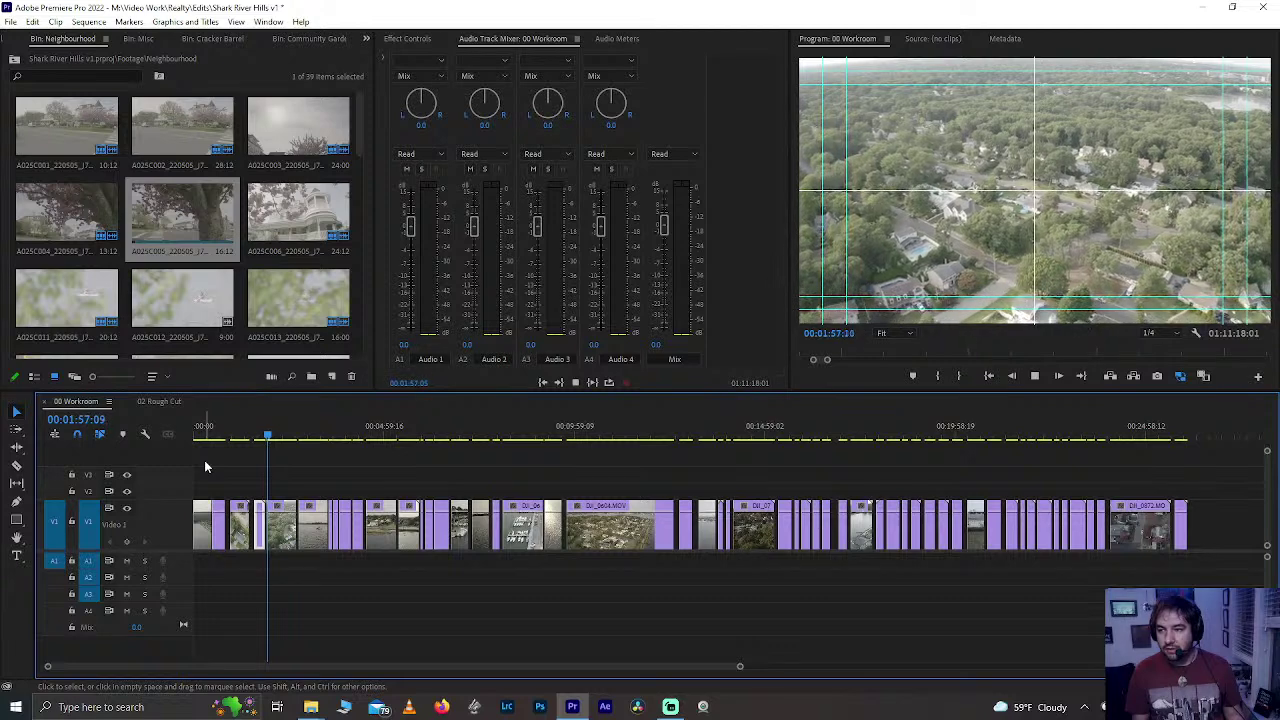
key("Down")
key("Down")
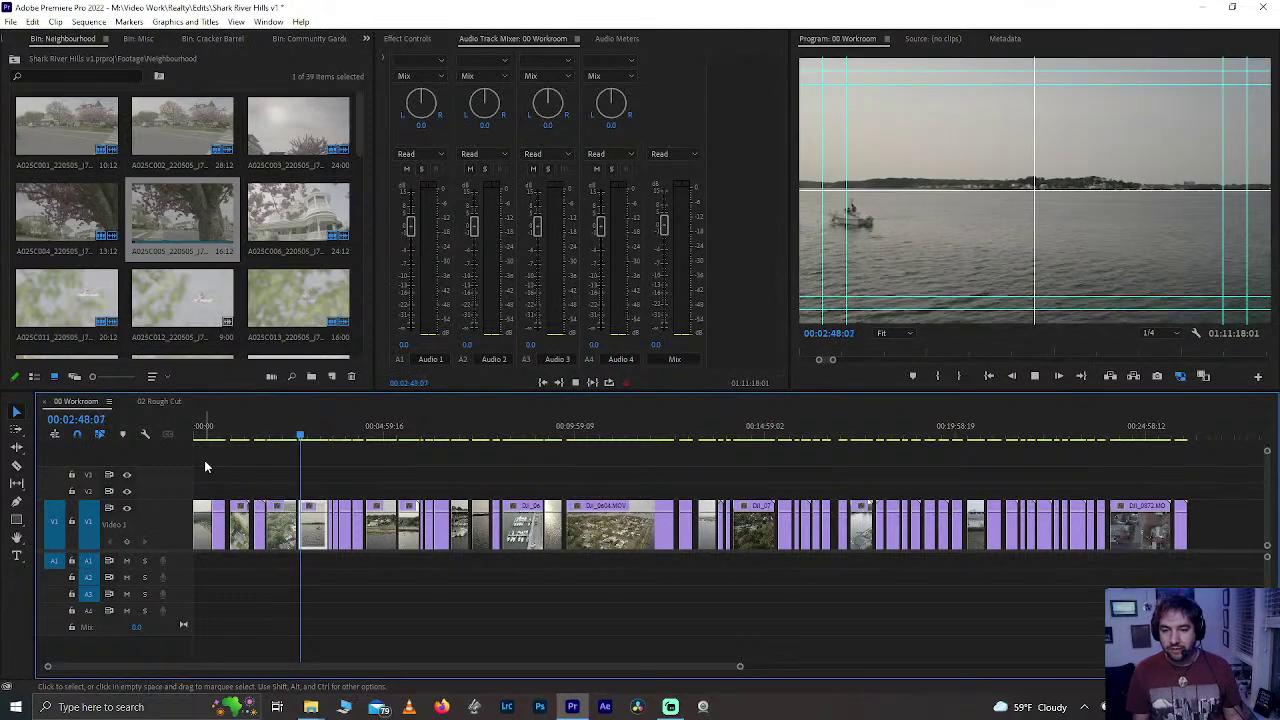
key("space")
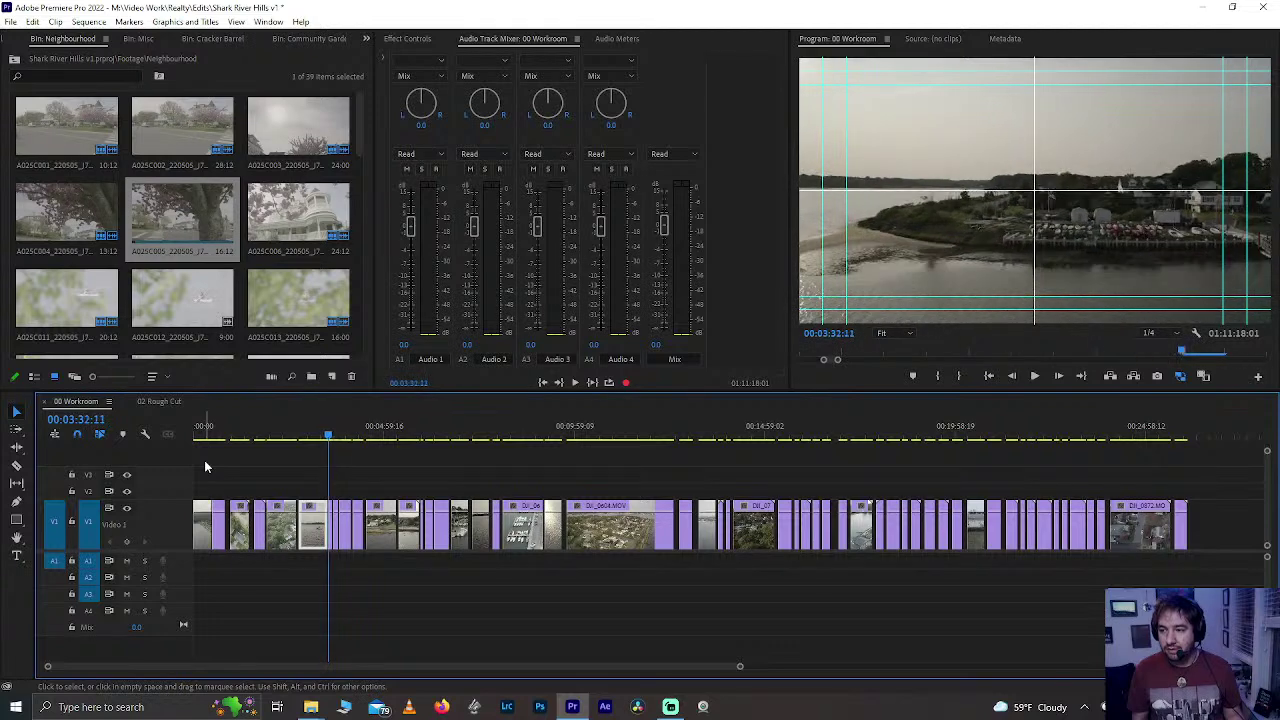
key("j")
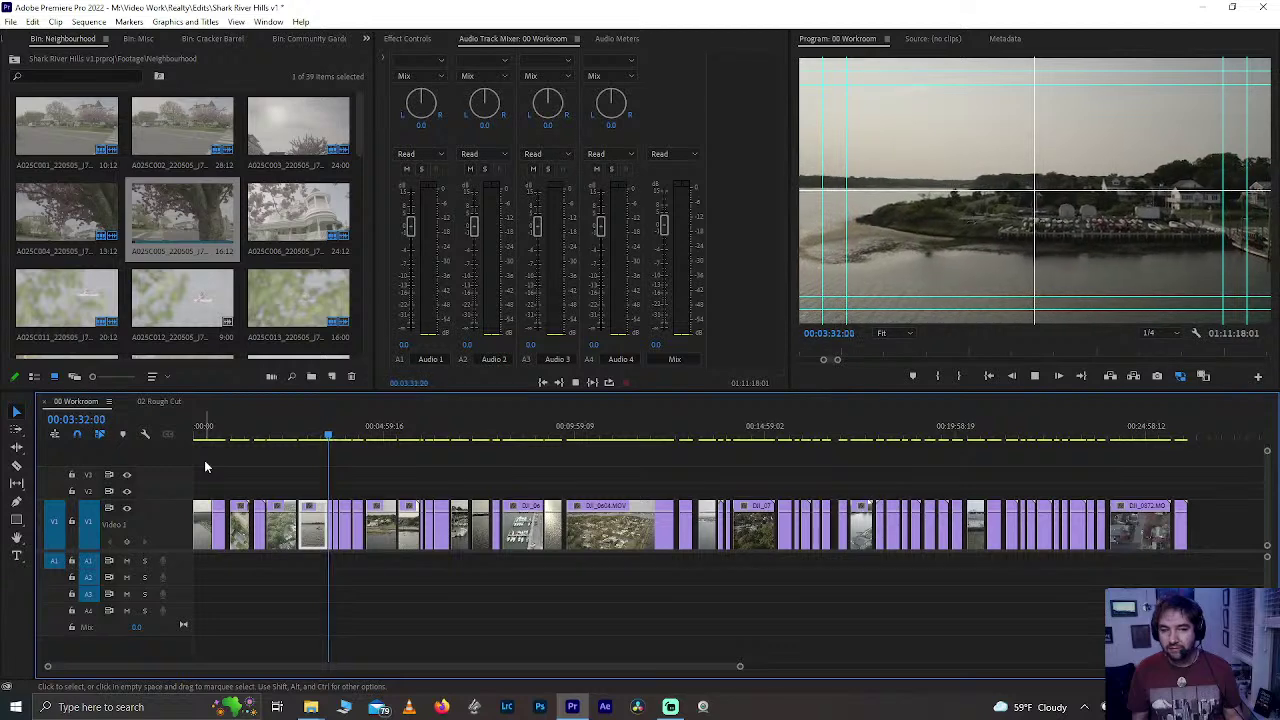
key("j")
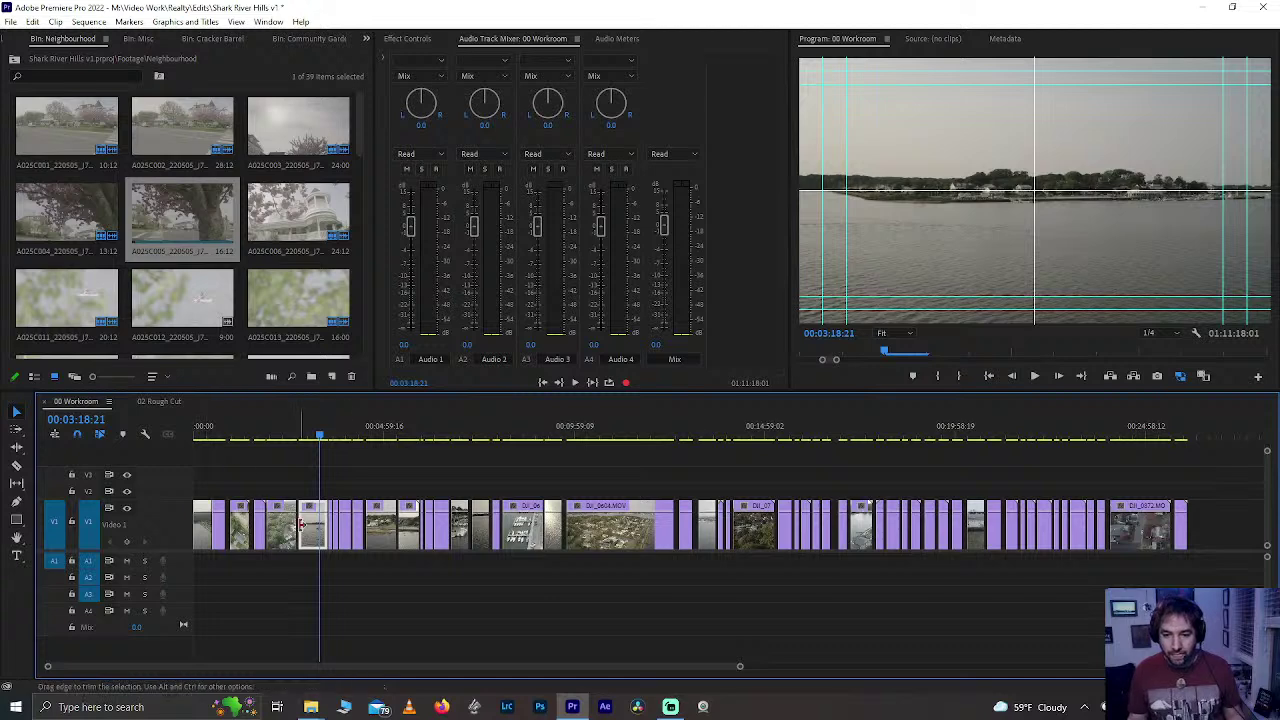
- Raise the calm shoreline clip under the playhead from V1 through V2 up to V3
left_click_drag(313, 523, 318, 500)
key("backslash")
left_click(381, 432)
left_click_drag(383, 432, 385, 432)
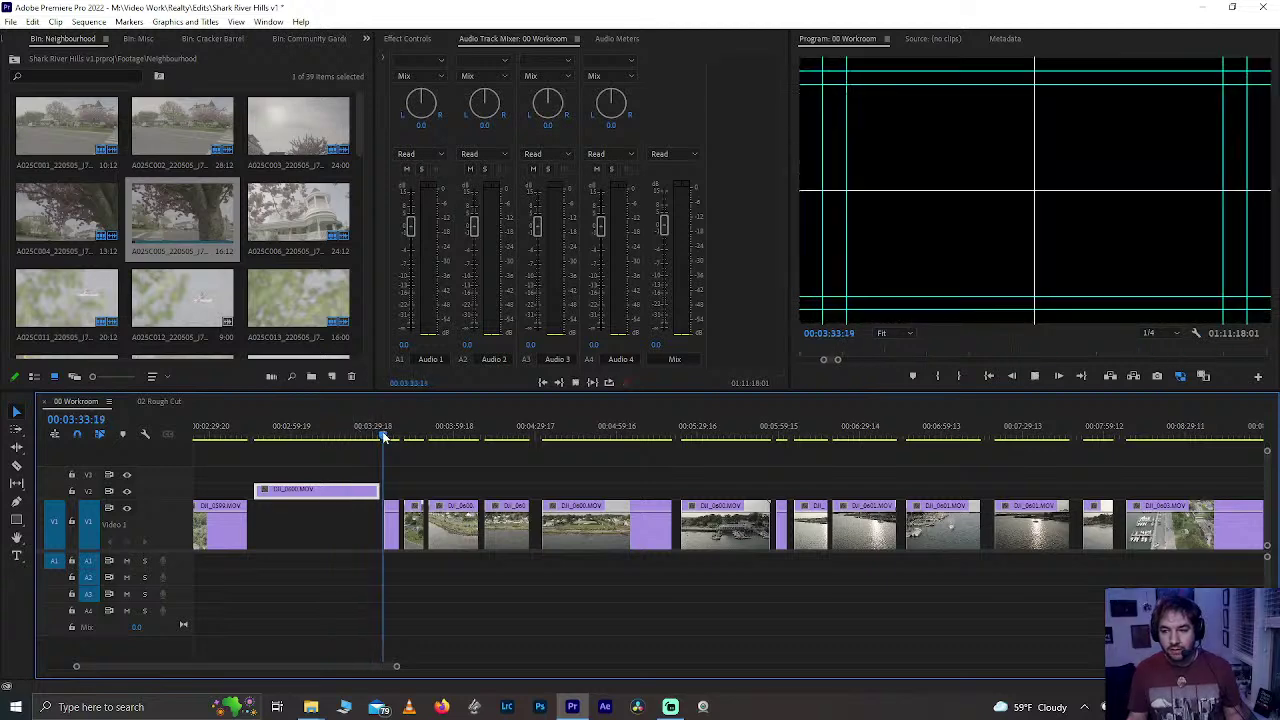
left_click_drag(326, 498, 333, 485)
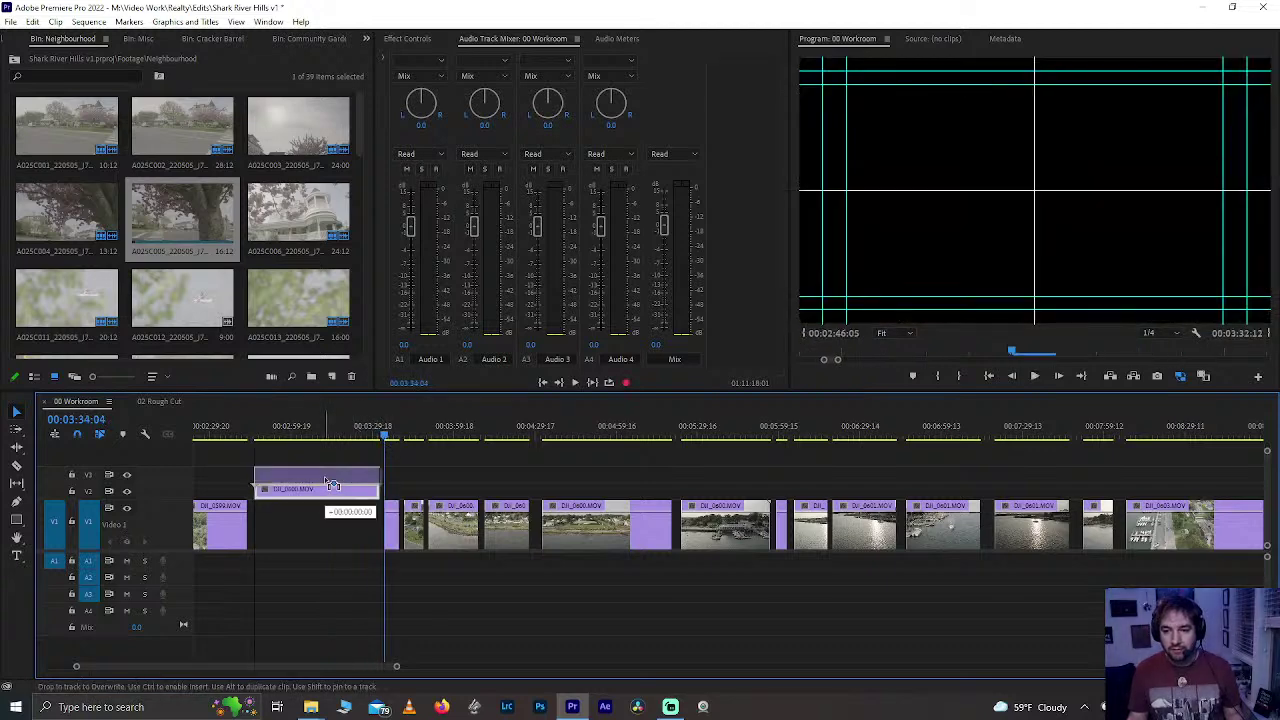
left_click_drag(326, 438, 326, 438)
- Play the sequence from about 3:36 to review the raised clip
left_click(325, 437)
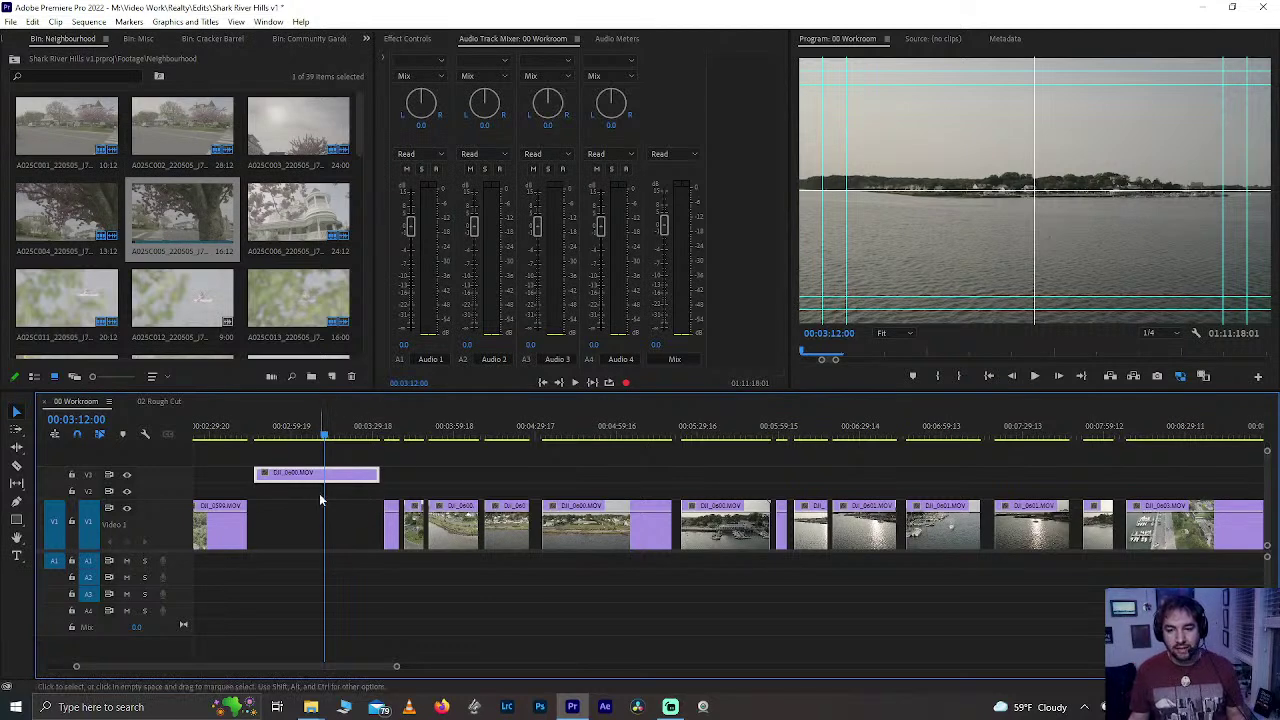
left_click(390, 437)
key("space")
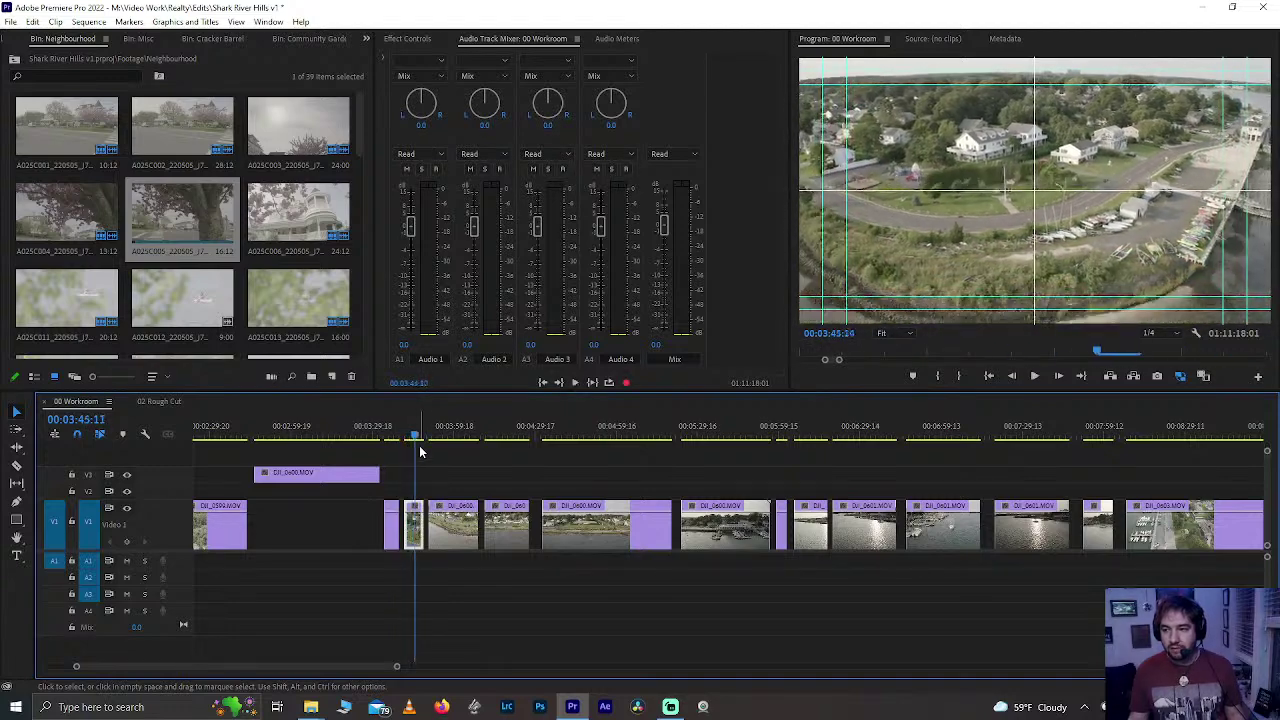
- Review the marina shot and step through the following edit points
key("space")
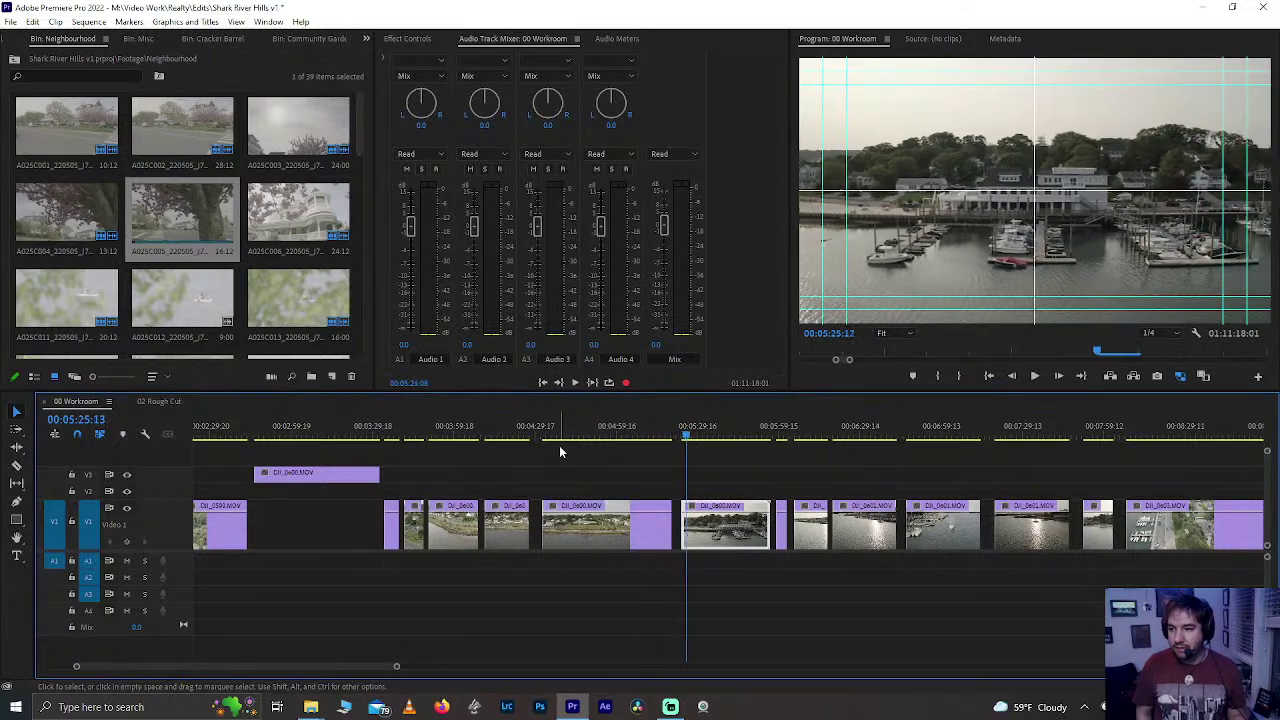
key("Down")
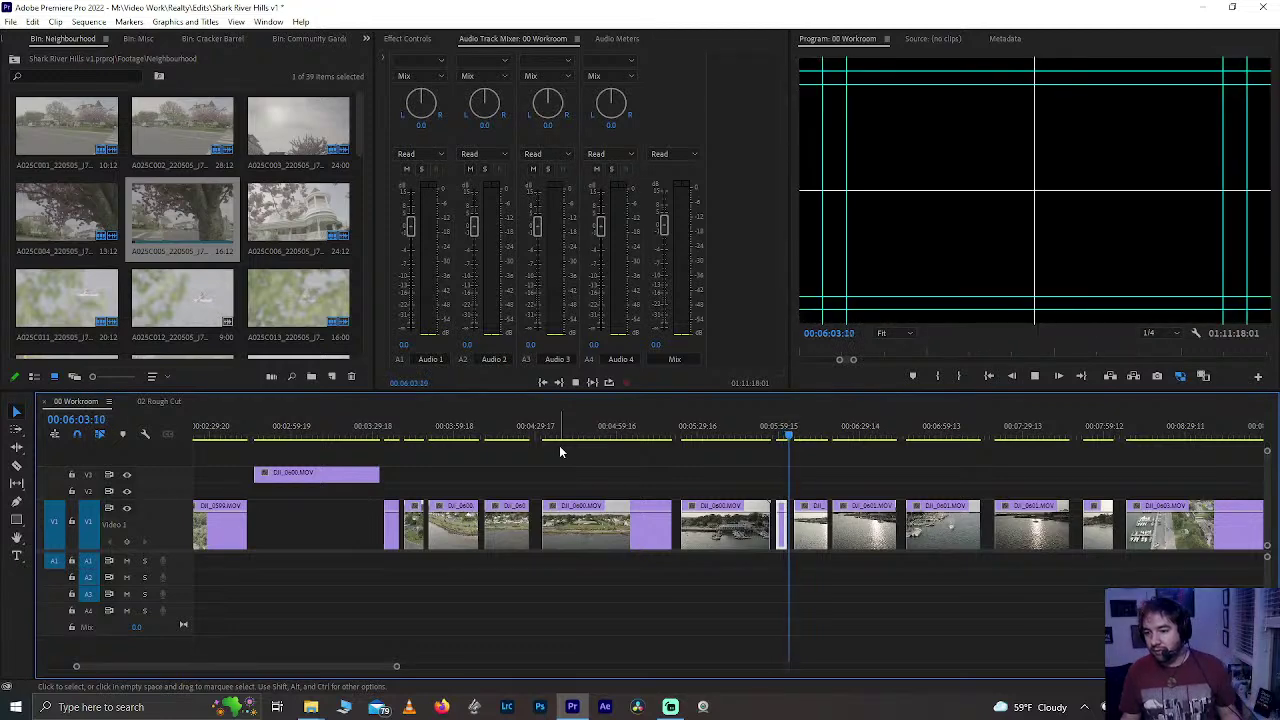
key("space")
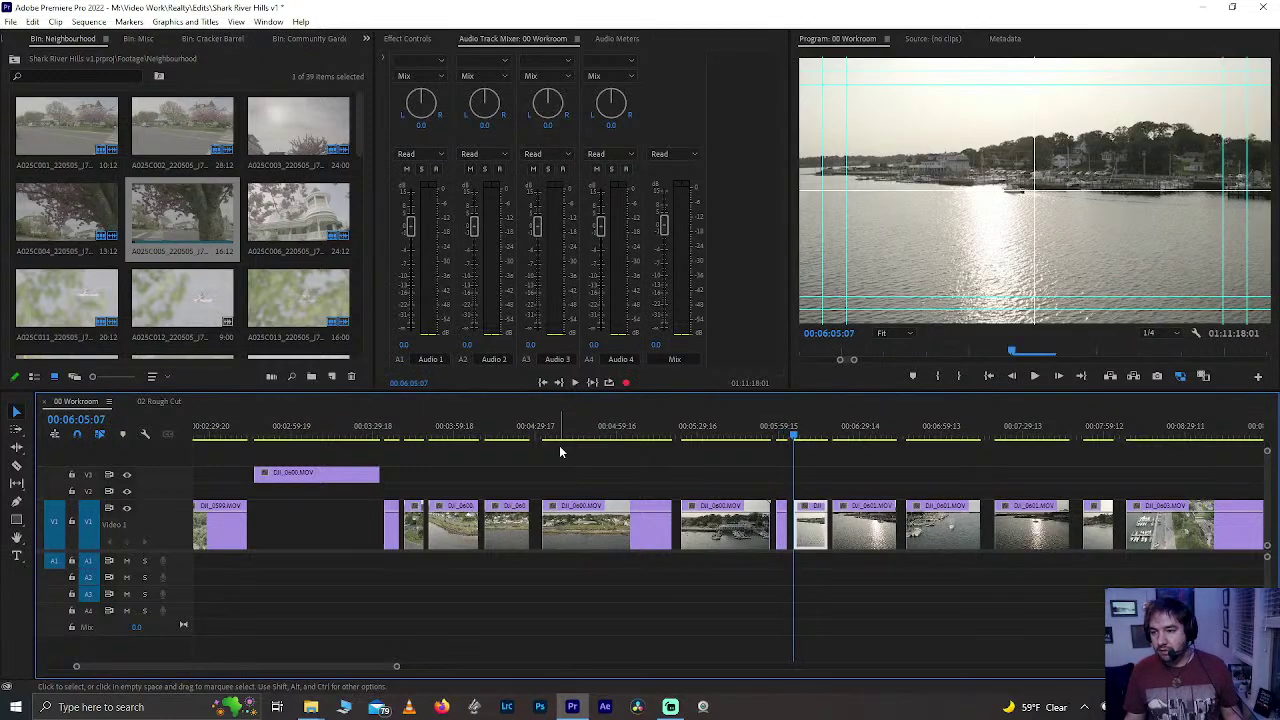
key("Down")
key("space")
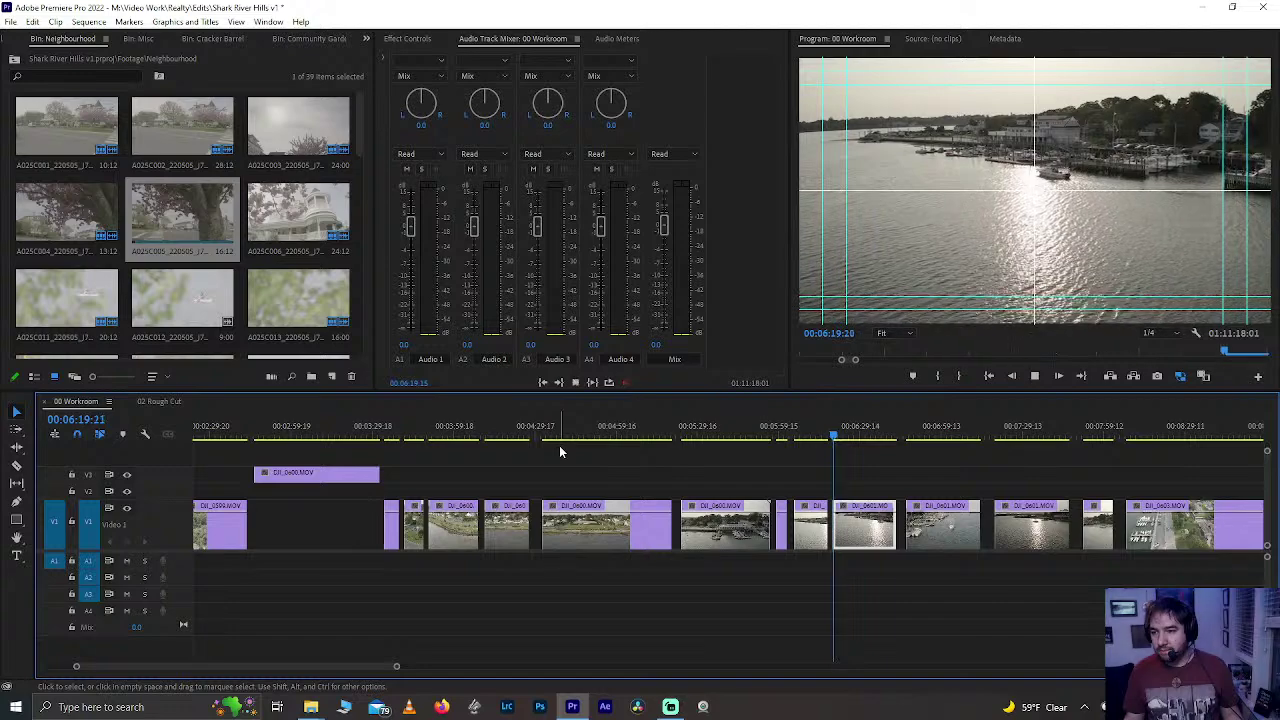
key("Down")
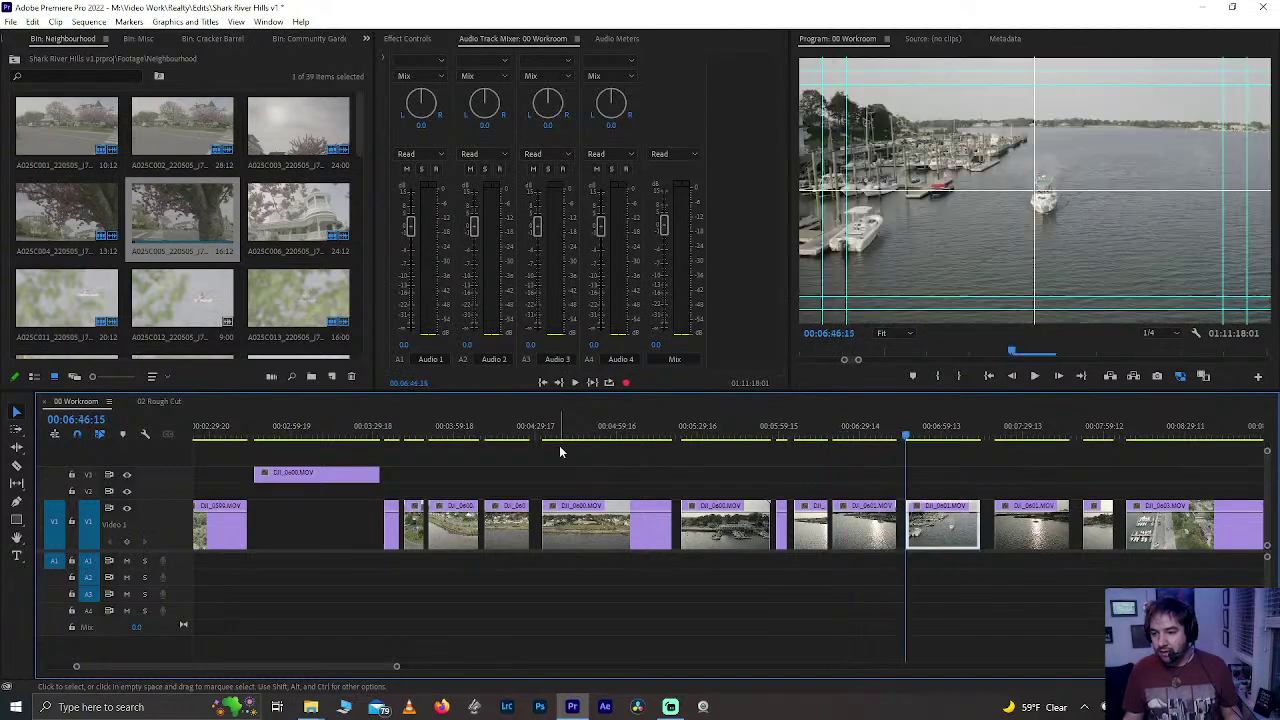
key("Down")
key("Down")
key("Down")
key("Down")
key("Down")
key("Down")
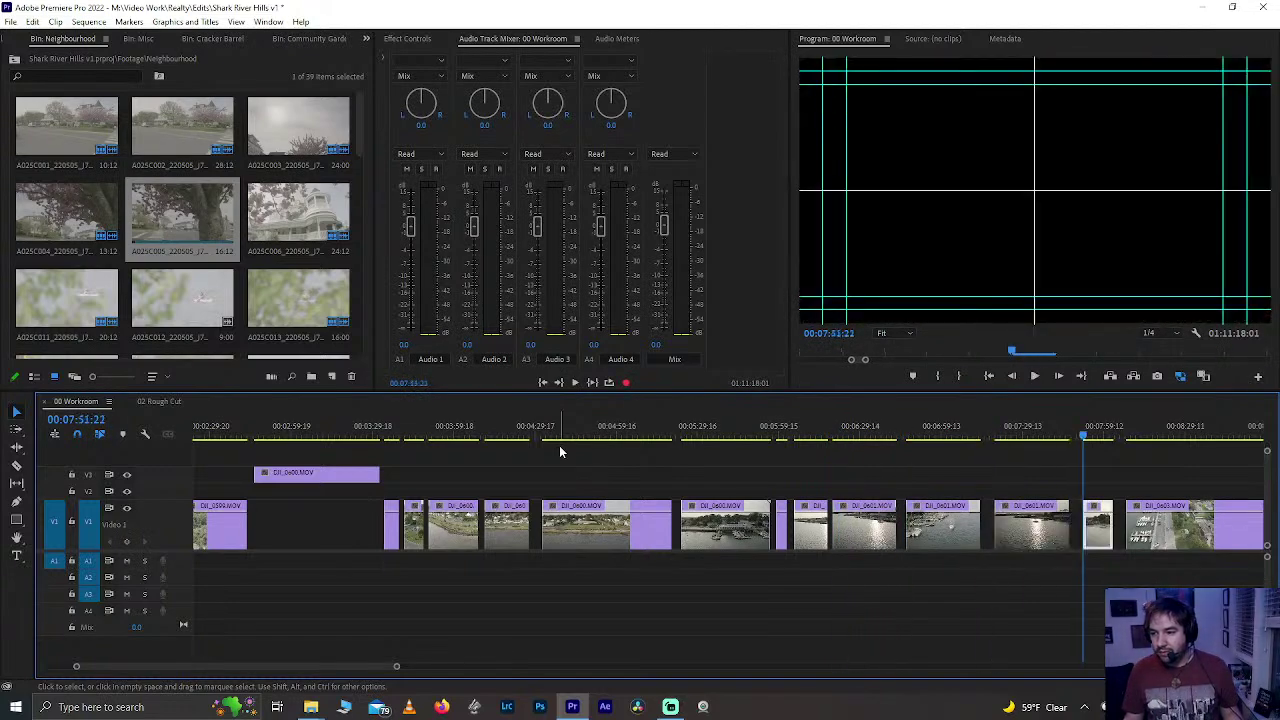
key("Down")
key("Down")
key("Down")
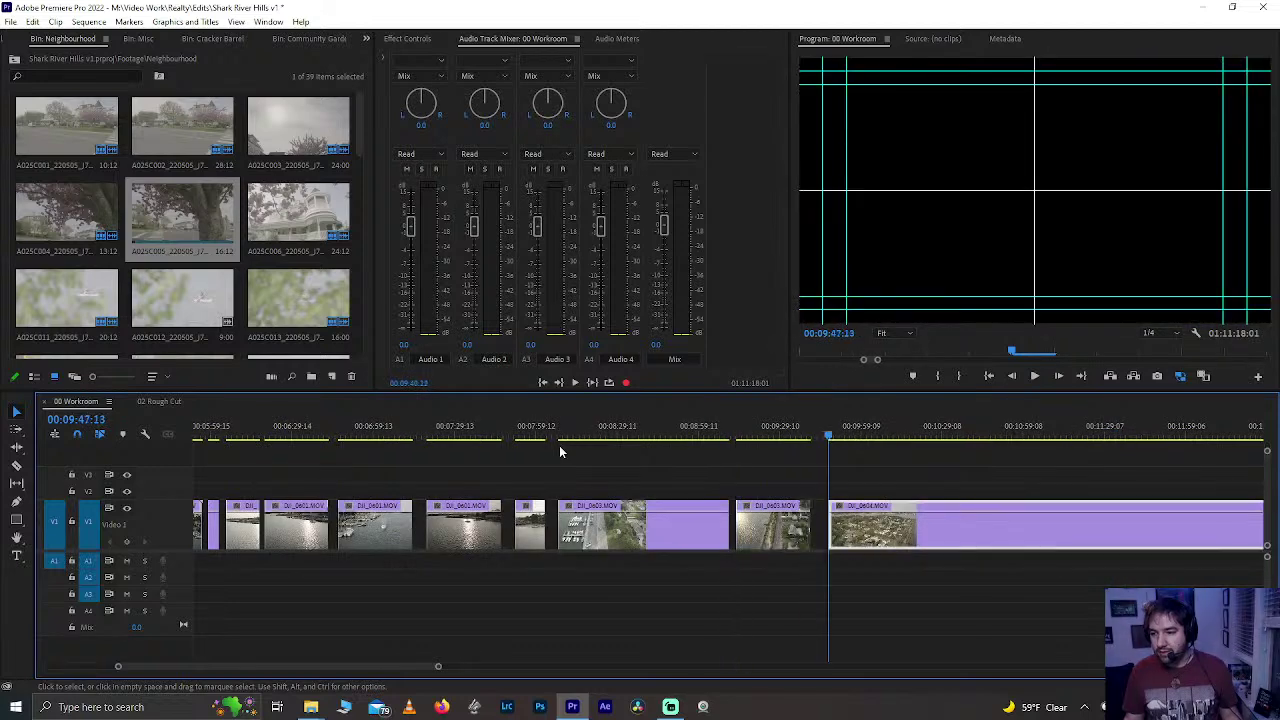
- Scrub through the long aerial clip, then save the project
key("Up")
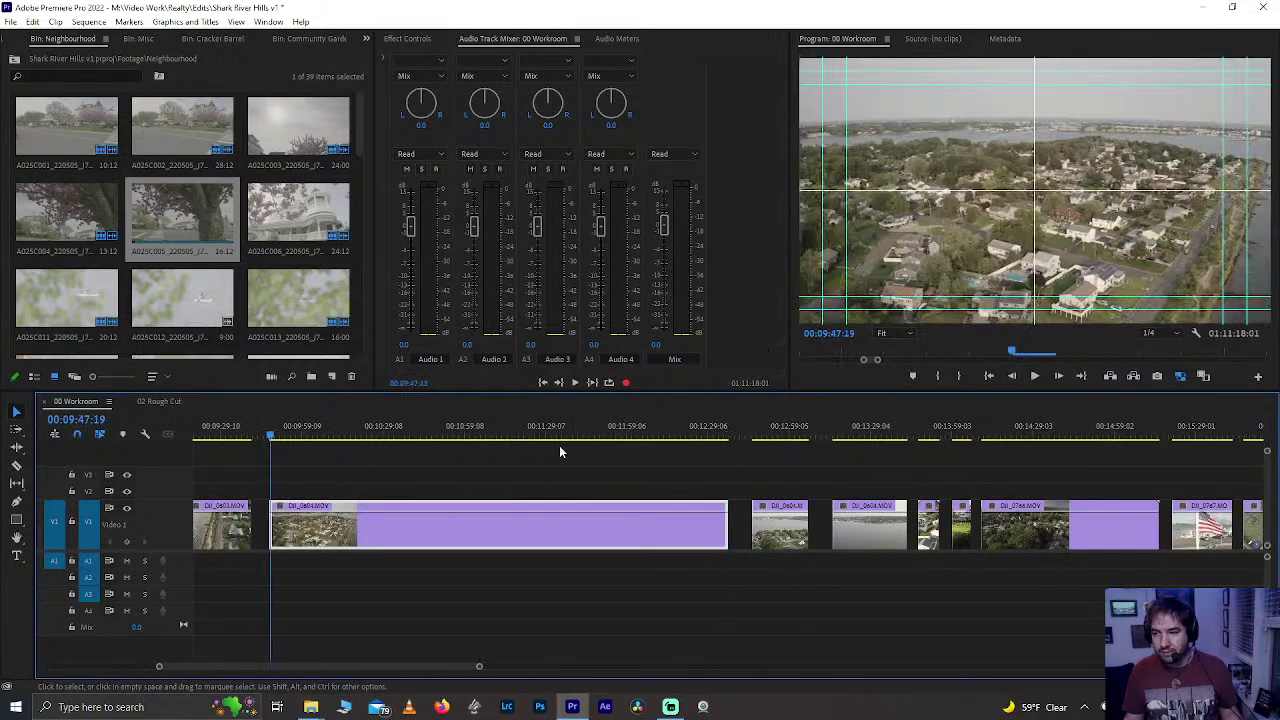
left_click_drag(277, 436, 502, 436)
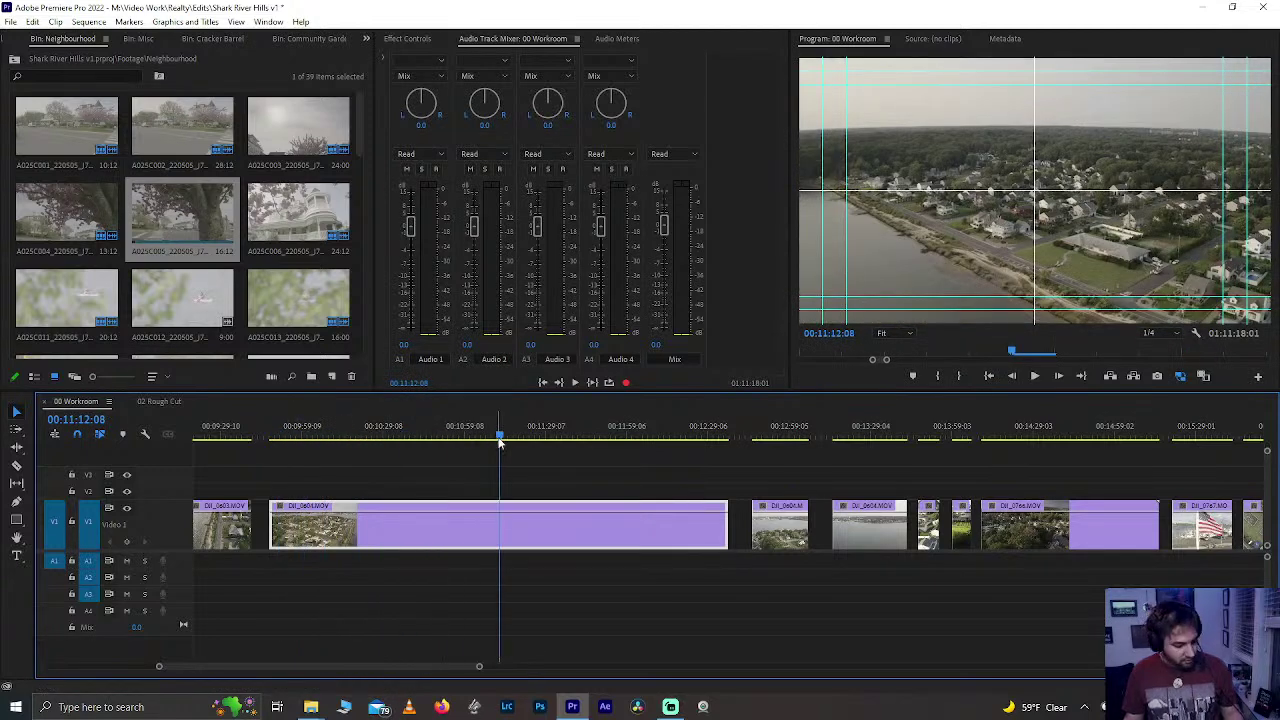
key("ctrl+s")
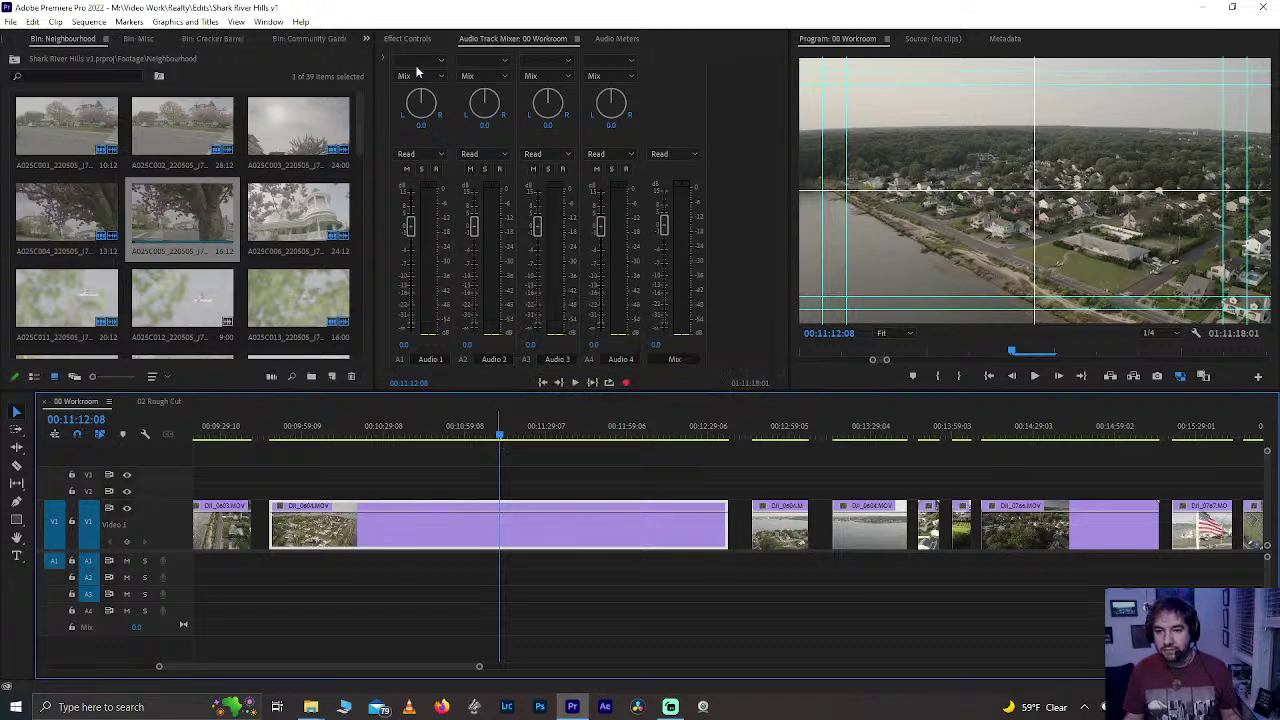
- Play and scrub the DJI_0766 drone shot around 00:14:30, then switch to 02 Rough Cut
key("shift+5")
key("space")
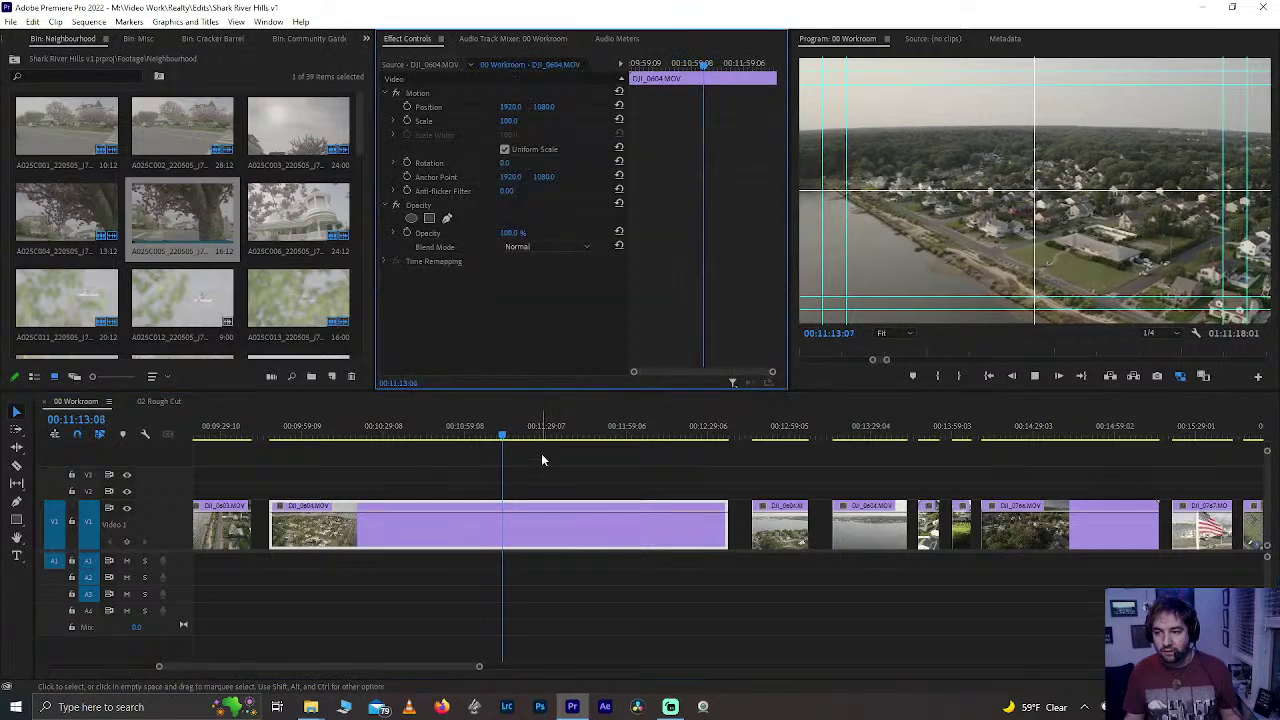
key("space")
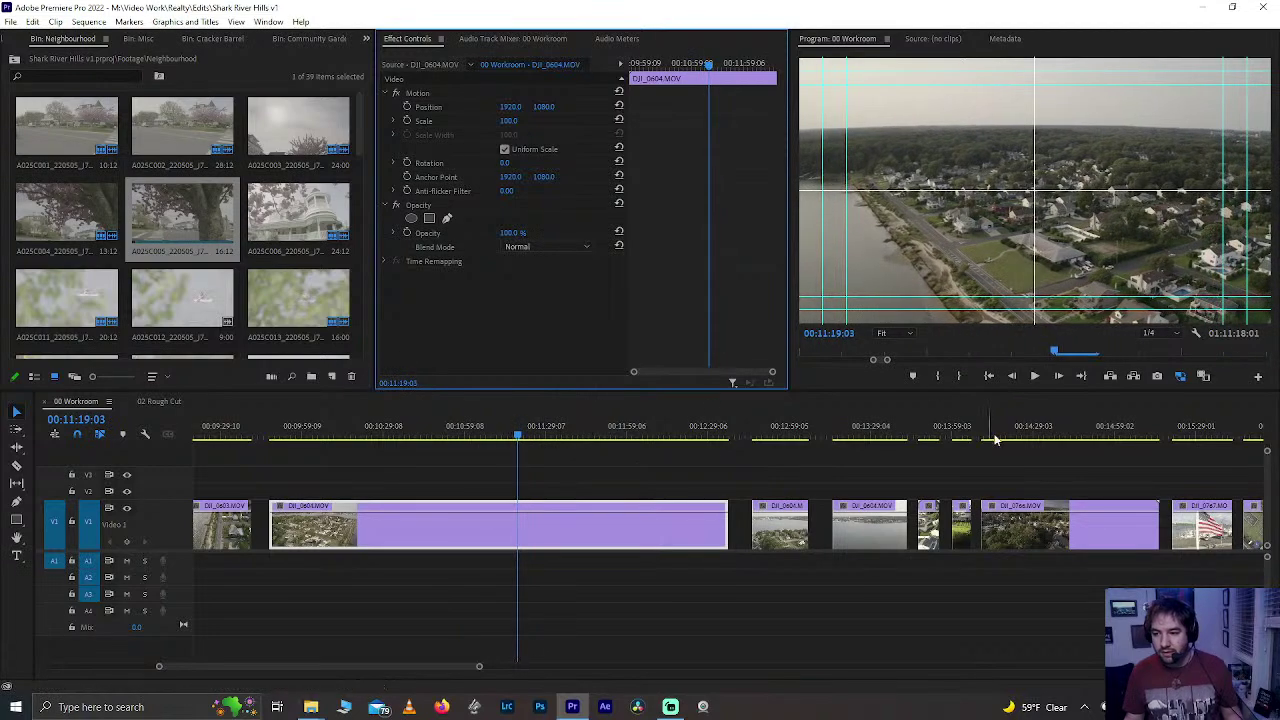
left_click_drag(1010, 440, 1075, 443)
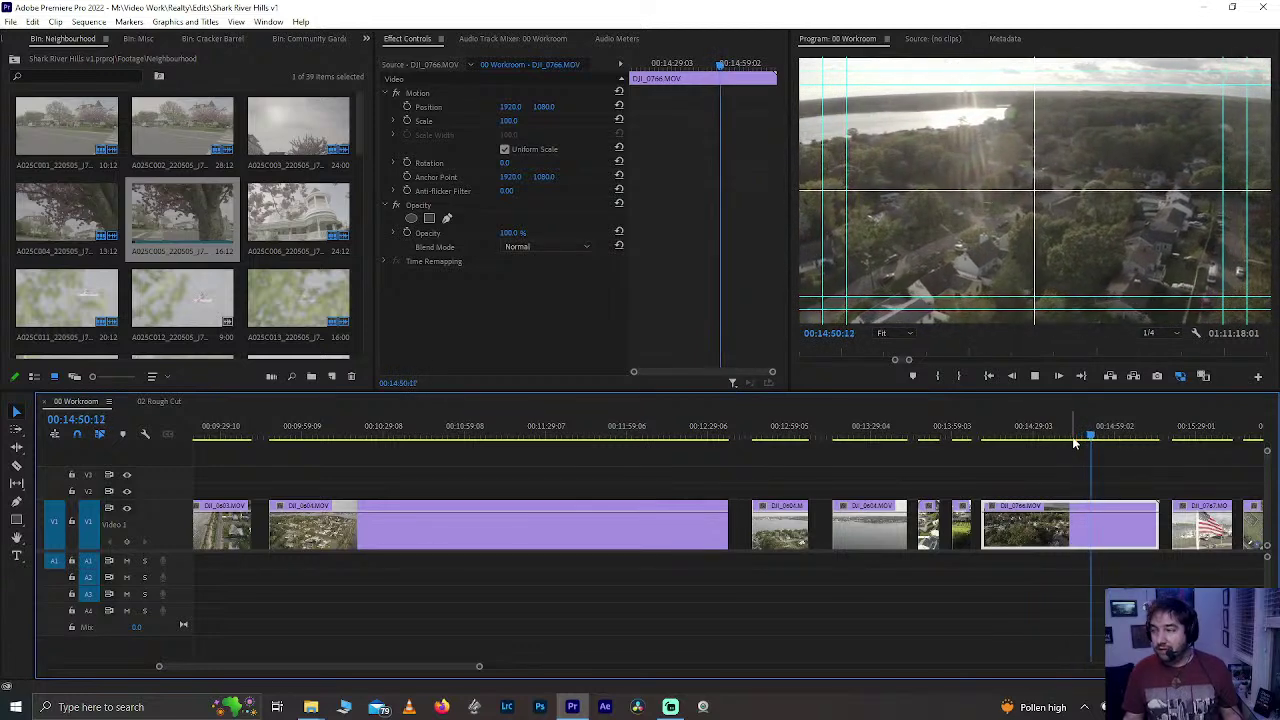
key("space")
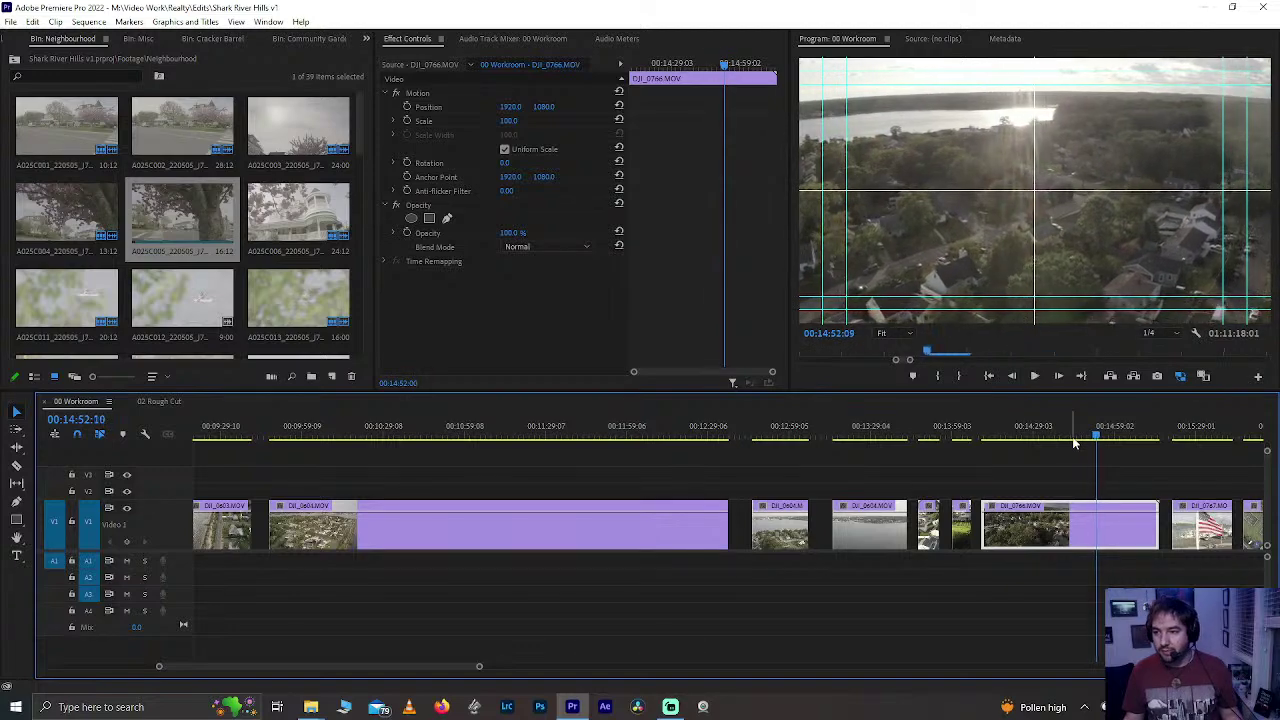
key("j")
left_click(1038, 430)
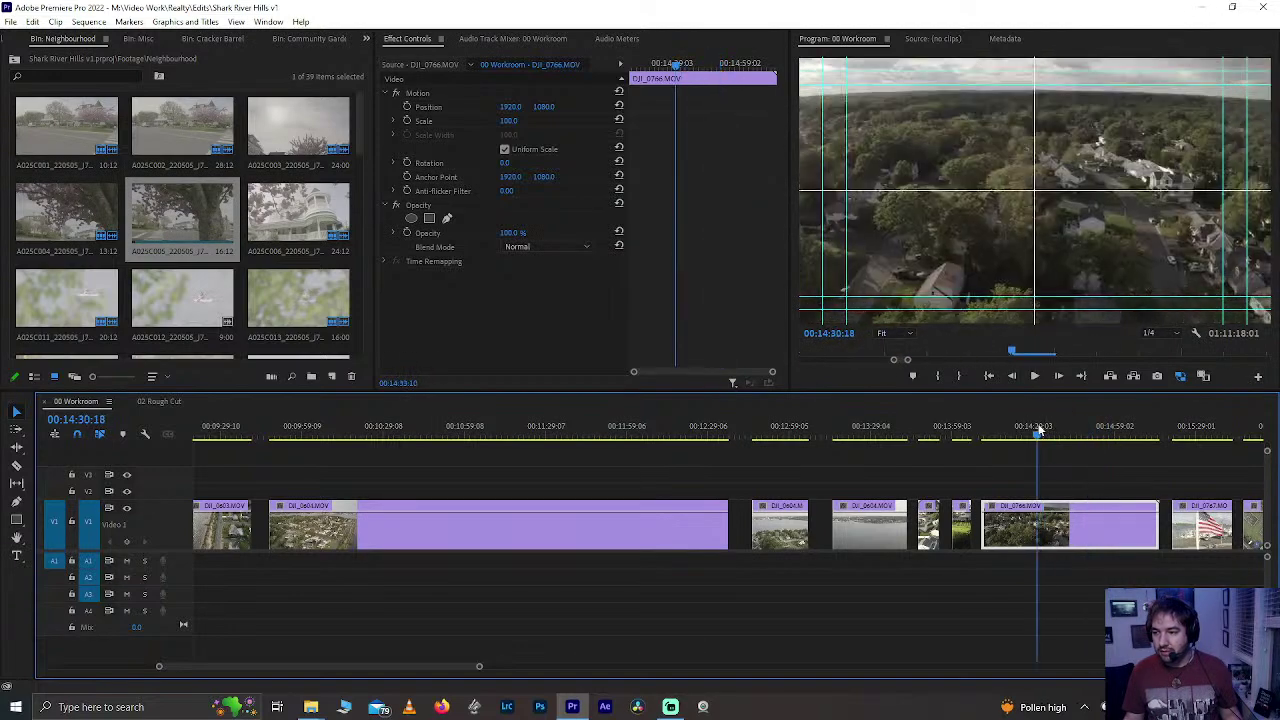
mouse_move(1038, 430)
left_mouse_down()
mouse_move(1006, 428)
mouse_move(1022, 428)
left_mouse_up()
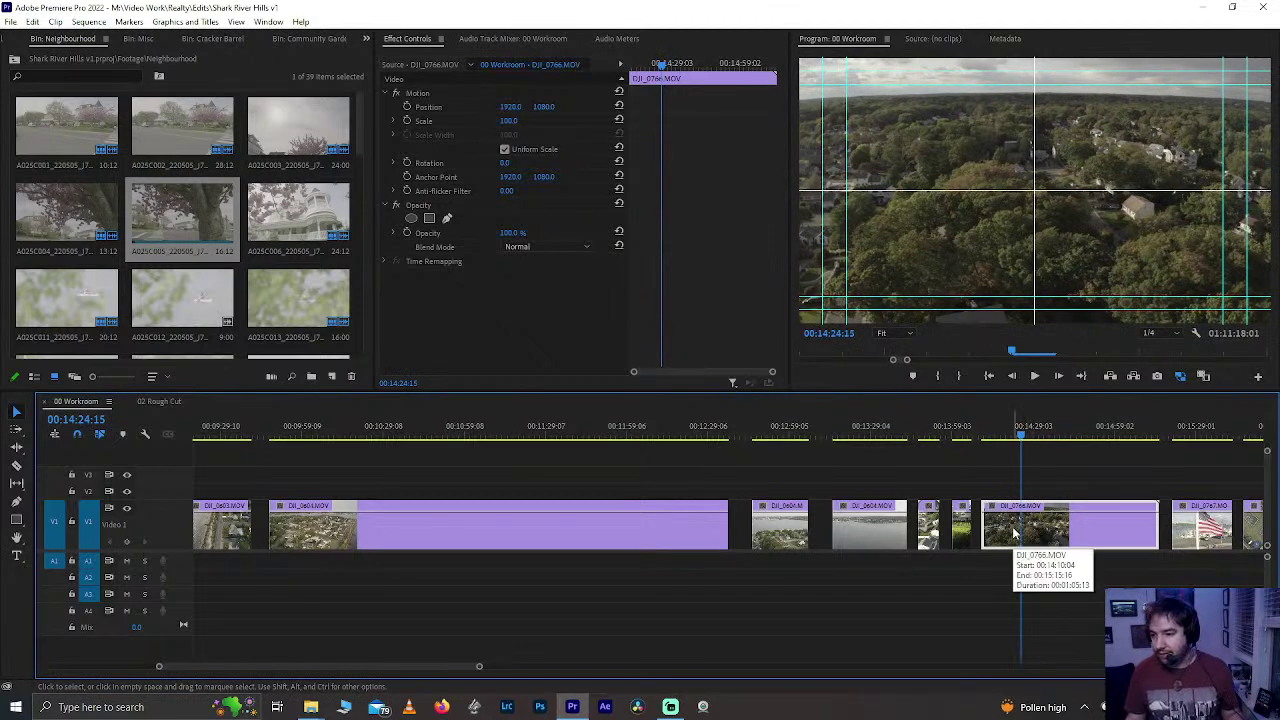
left_click(158, 401)
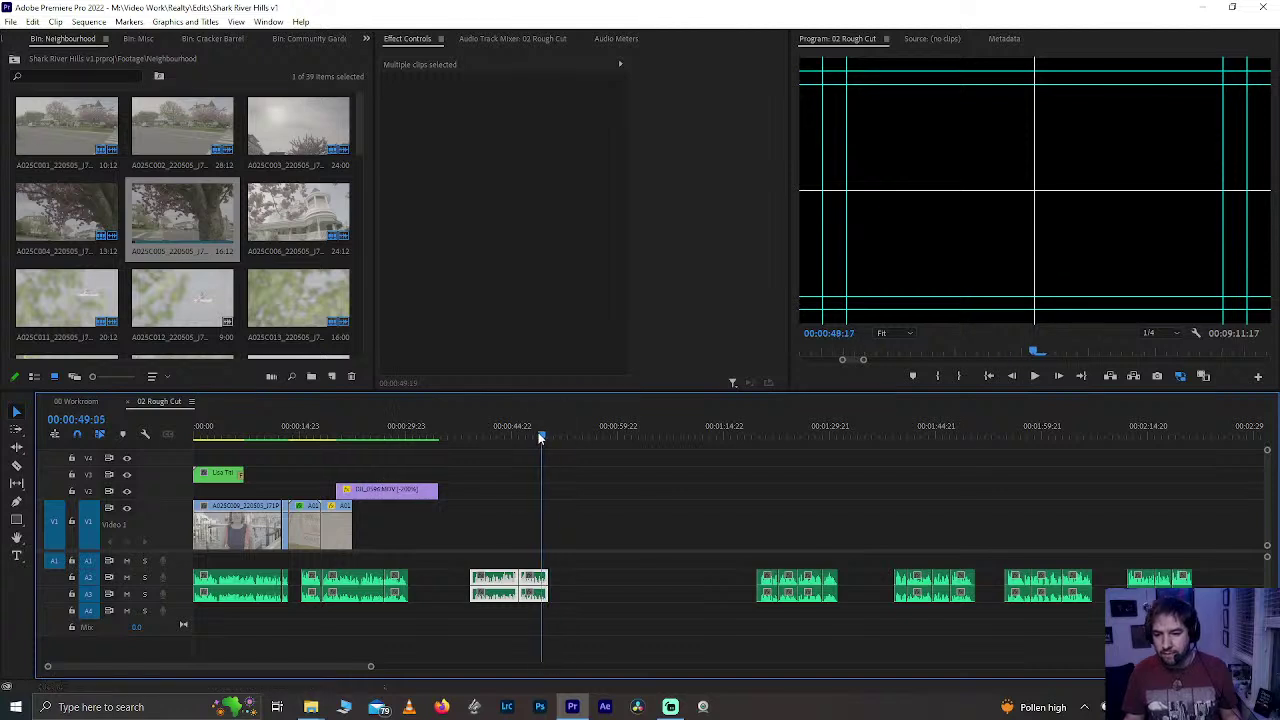
- Paste the DJI_0766 clip onto V1 at about 41 seconds in the rough cut
left_click_drag(545, 436, 781, 426)
key("ctrl+v")
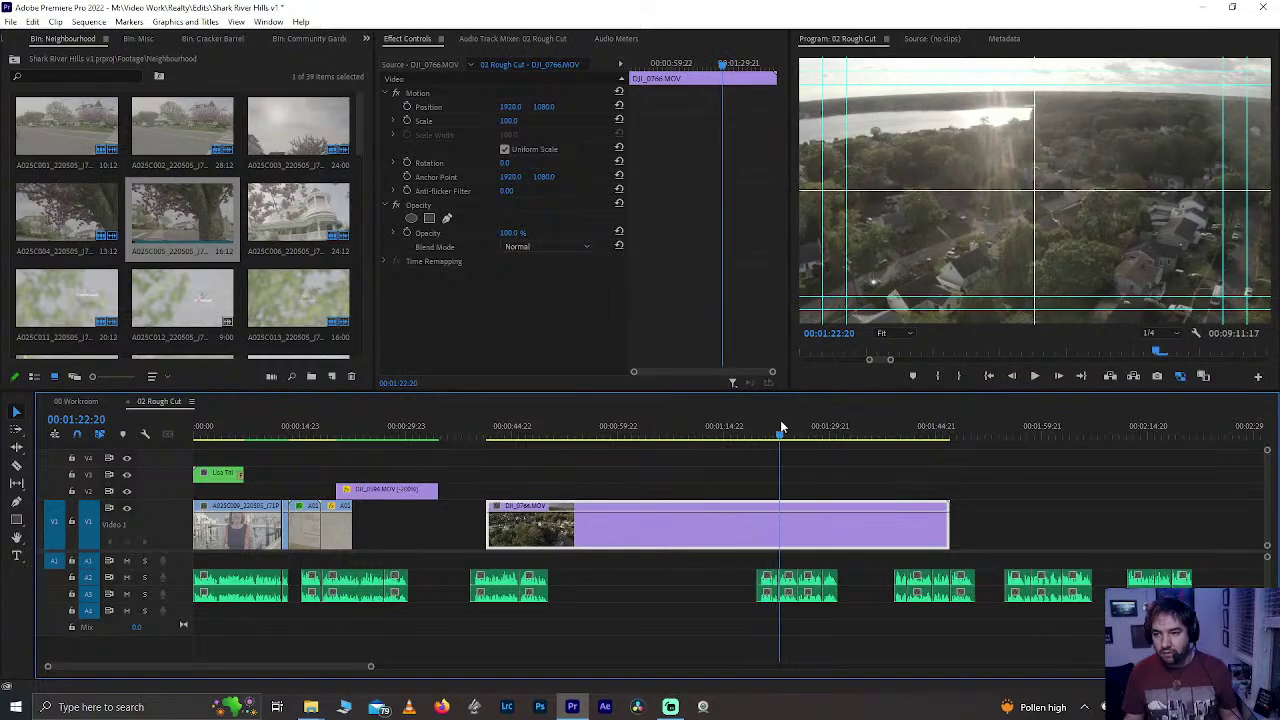
left_click(657, 430)
left_click(516, 430)
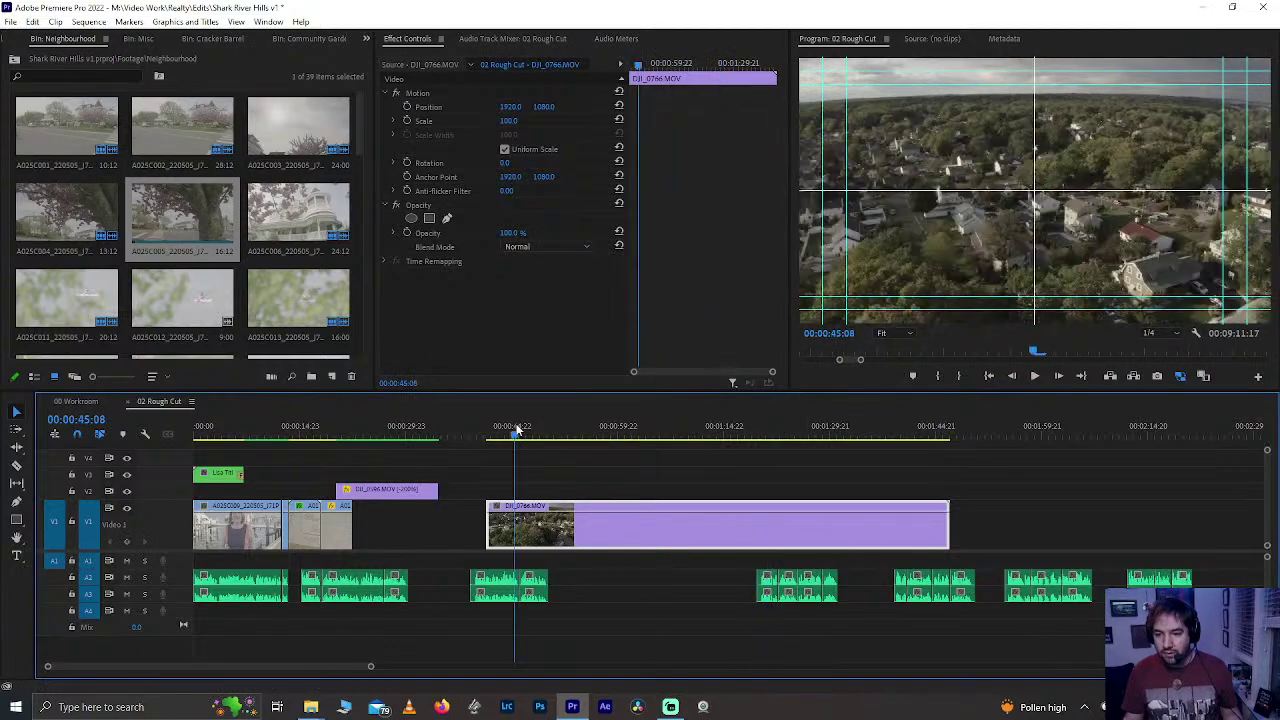
left_click_drag(516, 430, 498, 433)
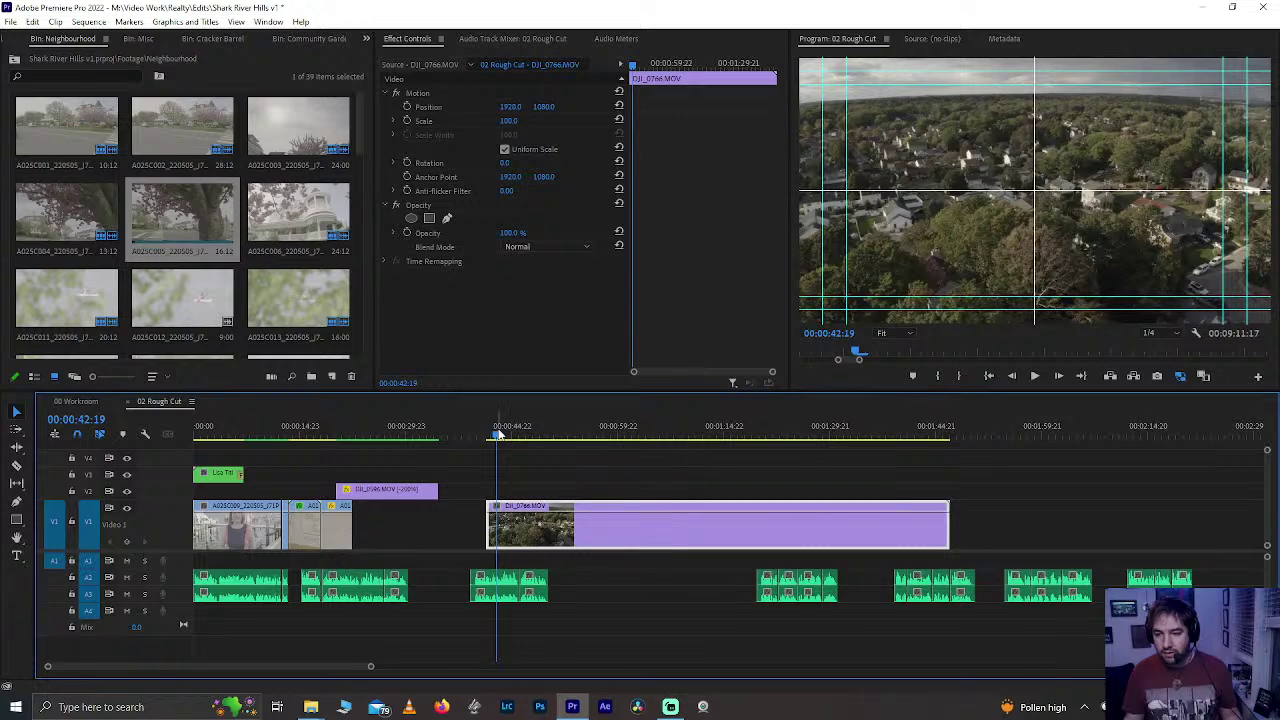
- Slide the DJI_0766 clip later on V1 to about 00:00:50 and play it
left_click_drag(596, 528, 657, 524)
left_click(559, 418)
key("space")
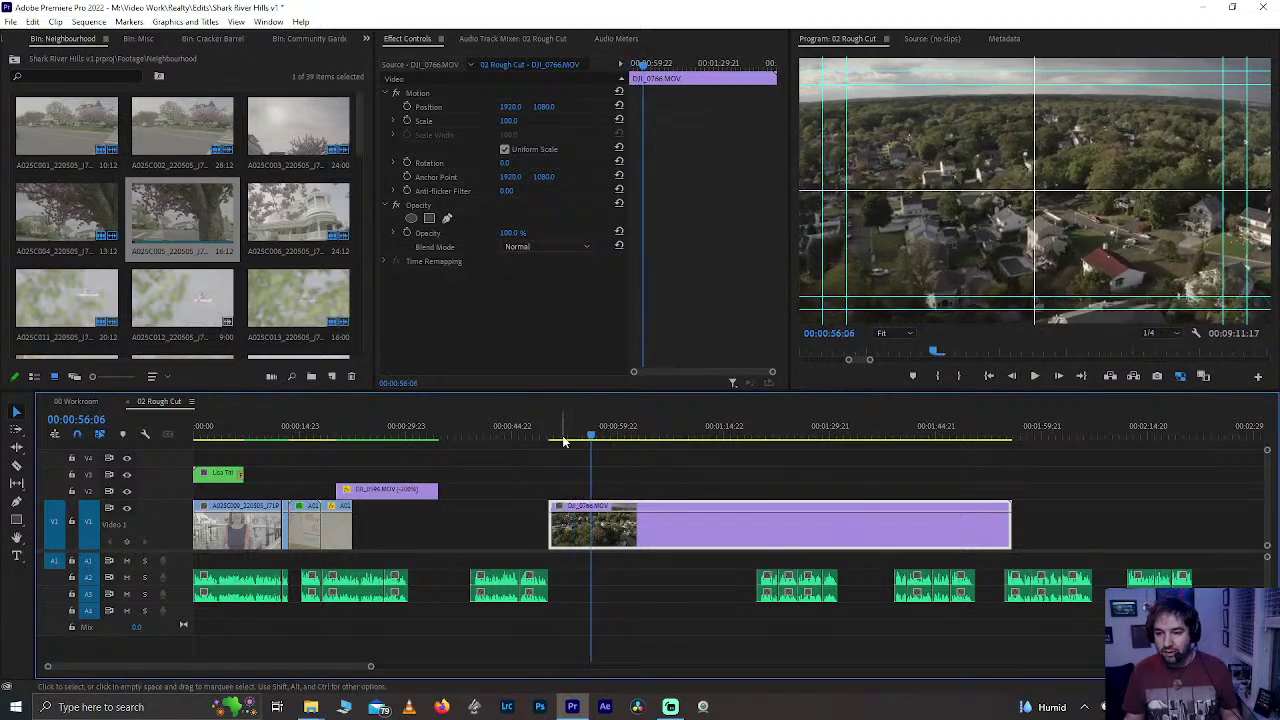
left_click(563, 441)
- Trim the drone clip's end back to the playhead and slide it about 11 seconds earlier
left_click(662, 414)
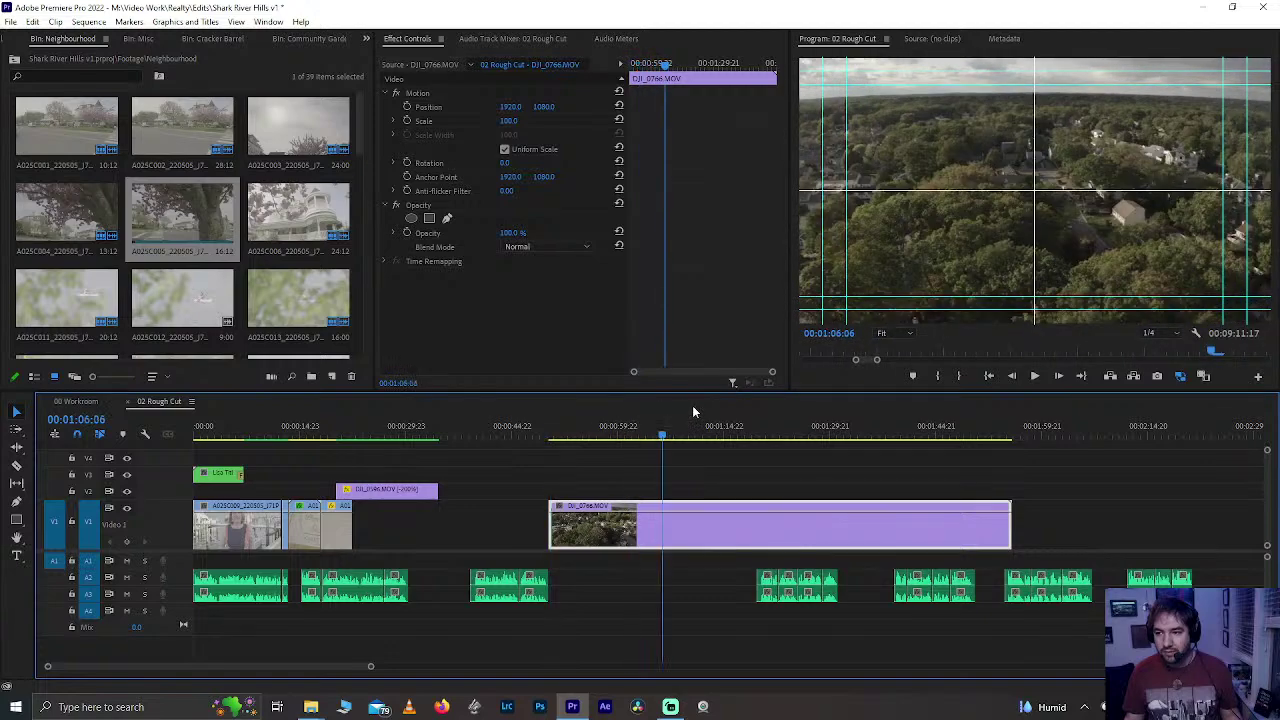
left_click_drag(693, 410, 876, 423)
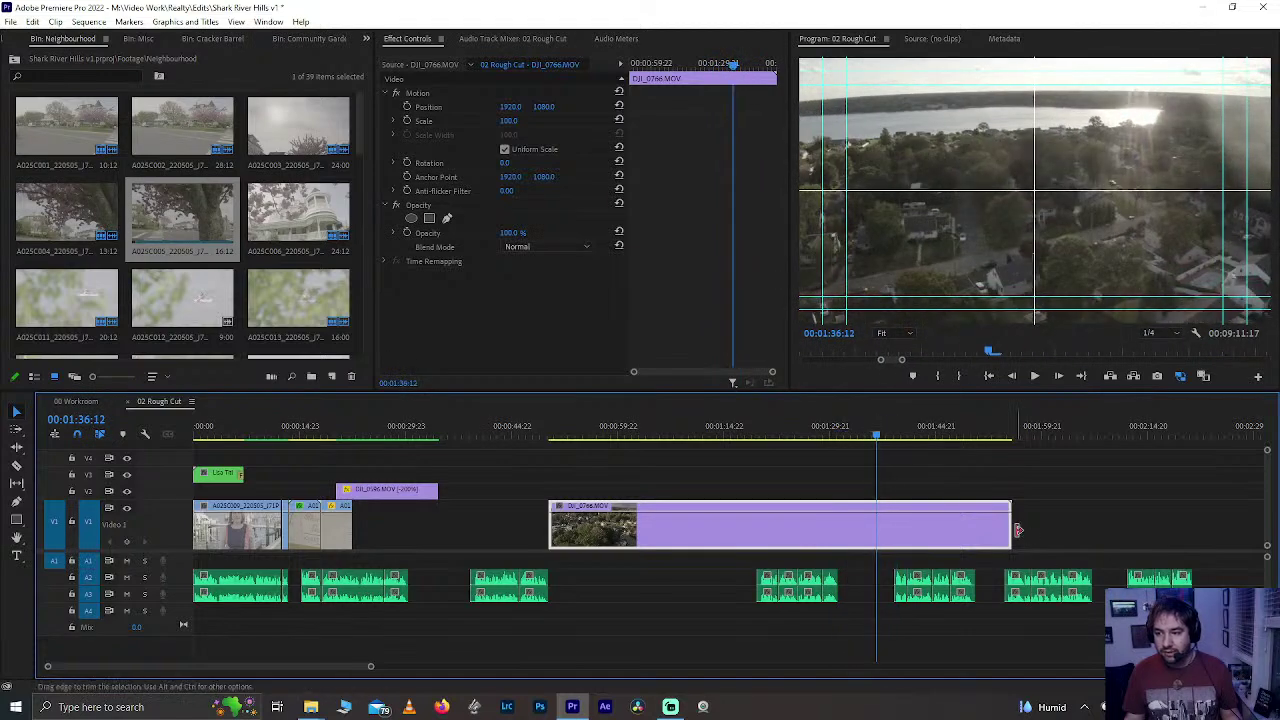
left_click_drag(1010, 530, 876, 536)
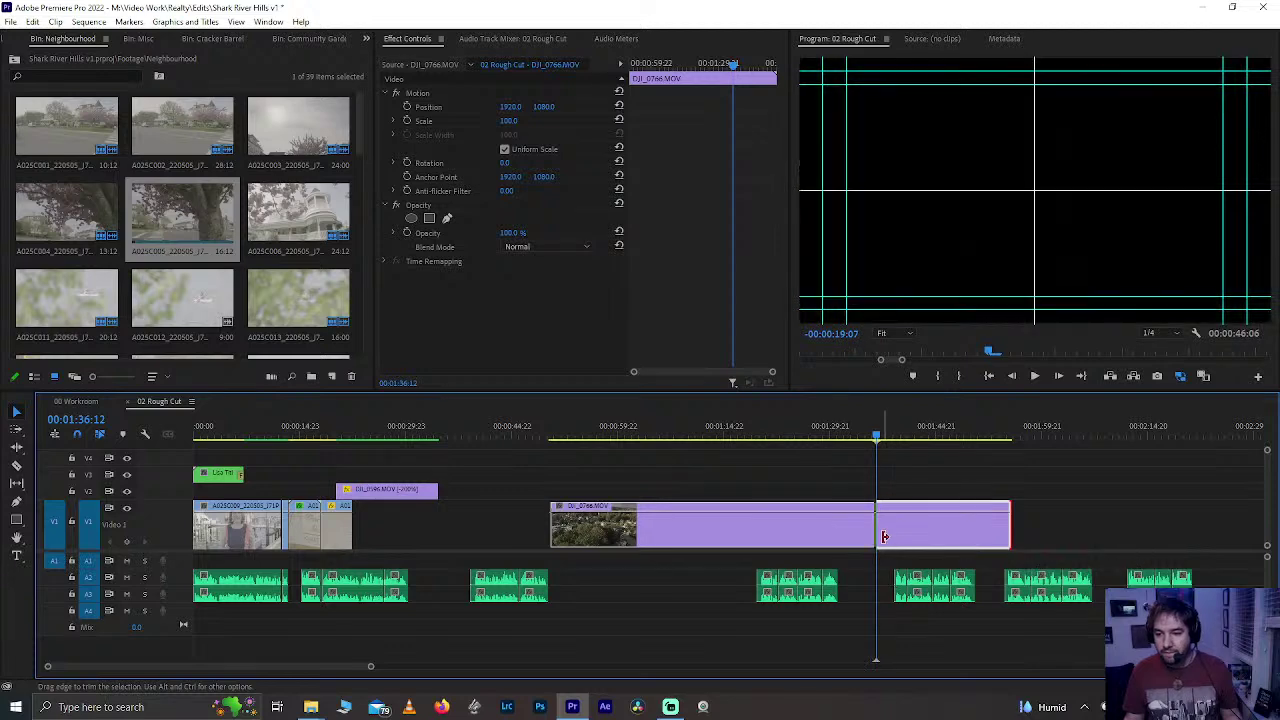
left_click_drag(625, 533, 544, 536)
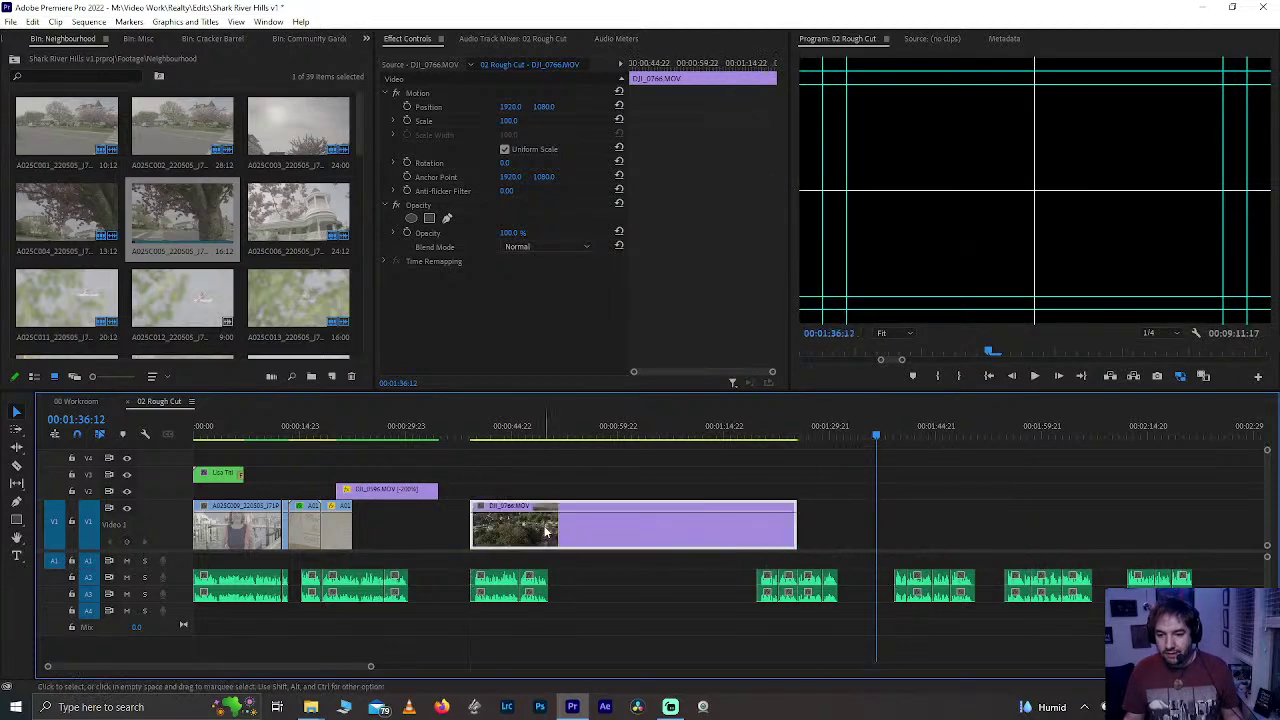
- Set the drone clip's speed to 300% in Speed/Duration
right_click(545, 535)
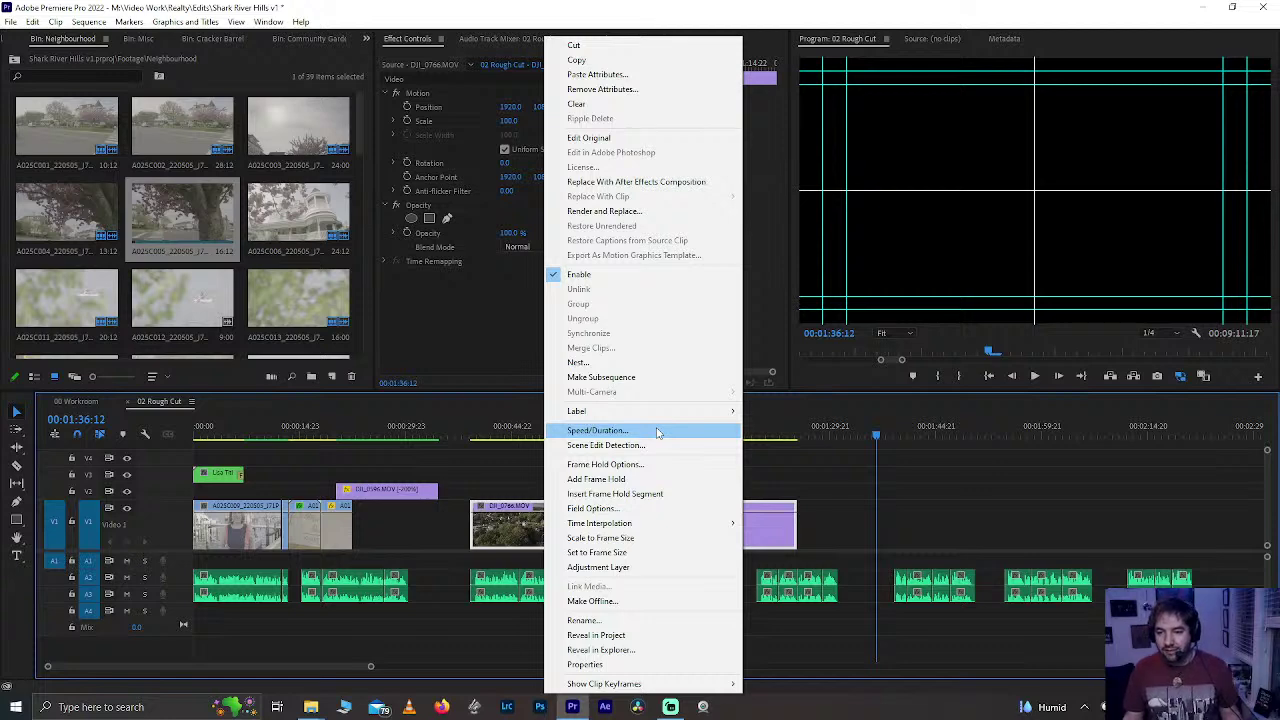
left_click(657, 431)
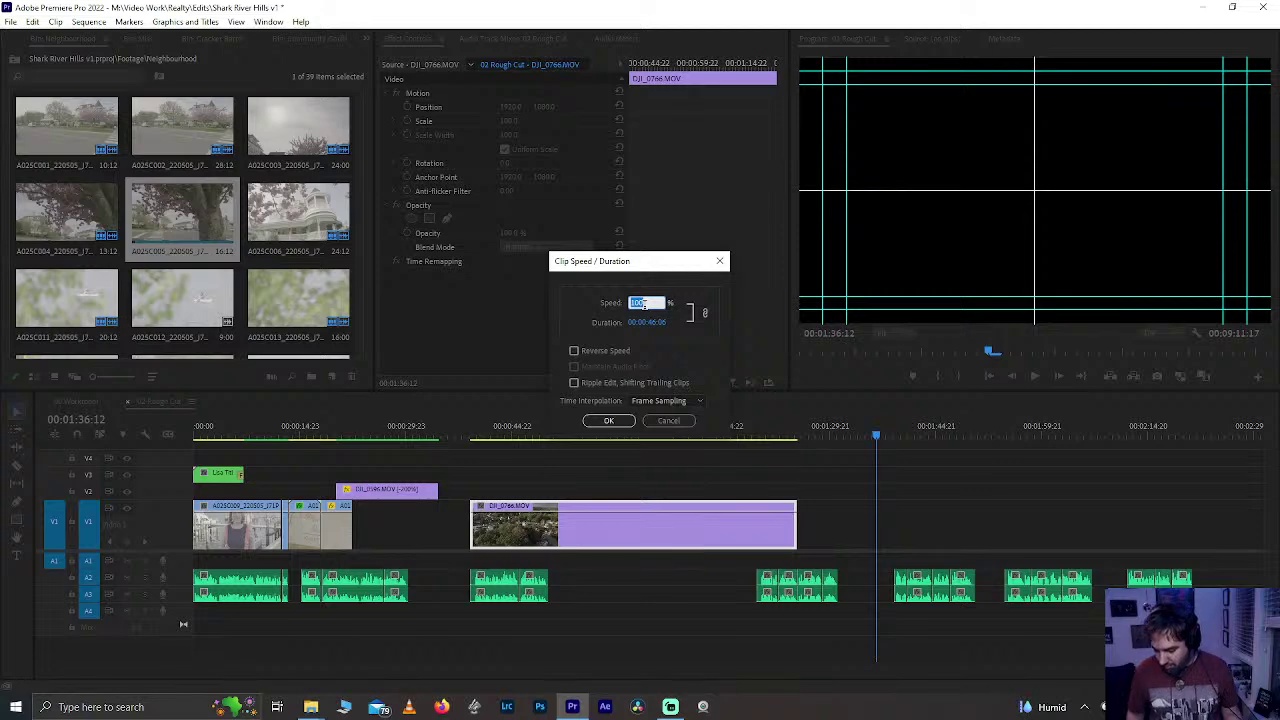
type("300")
key("Return")
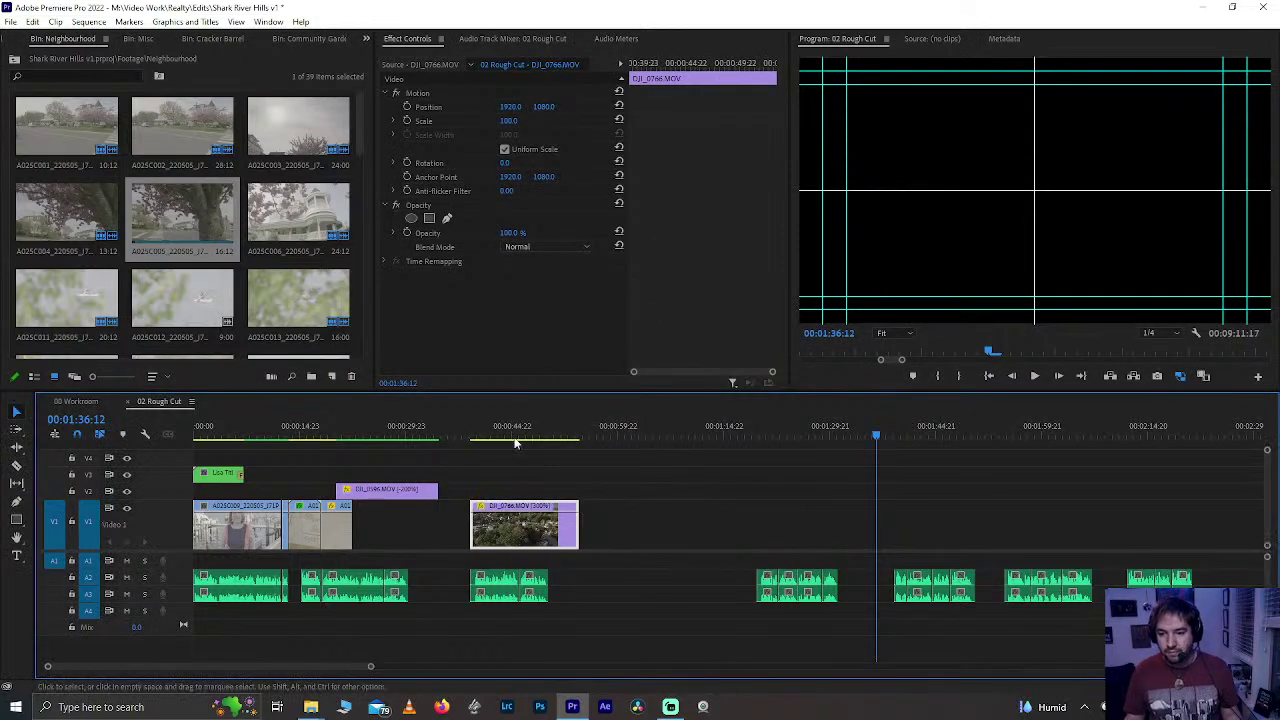
left_click(473, 425)
key("space")
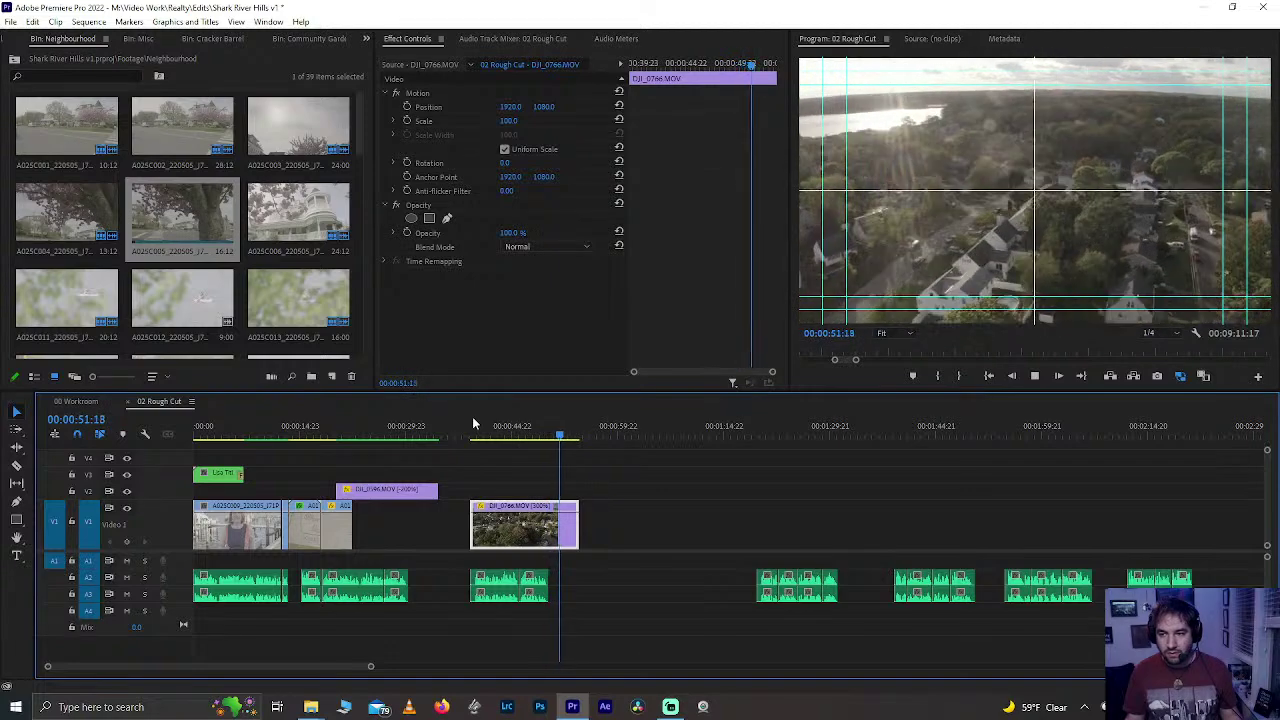
key("space")
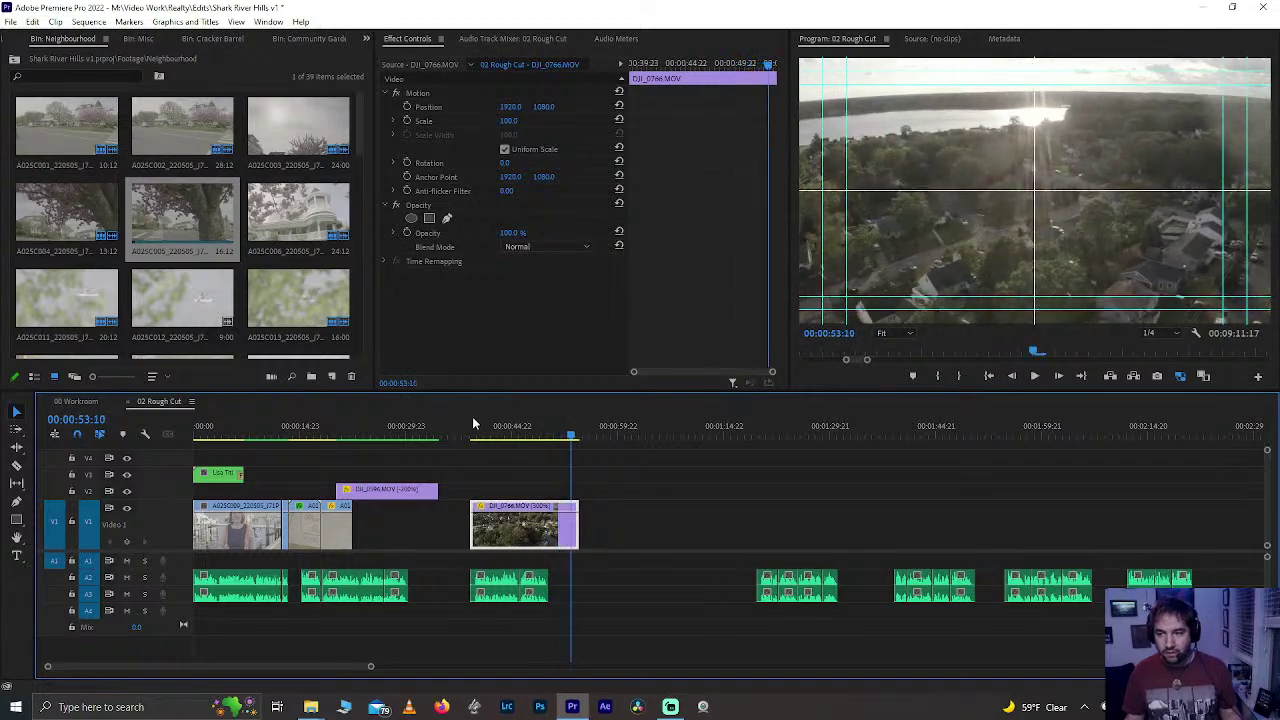
key("j")
key("j")
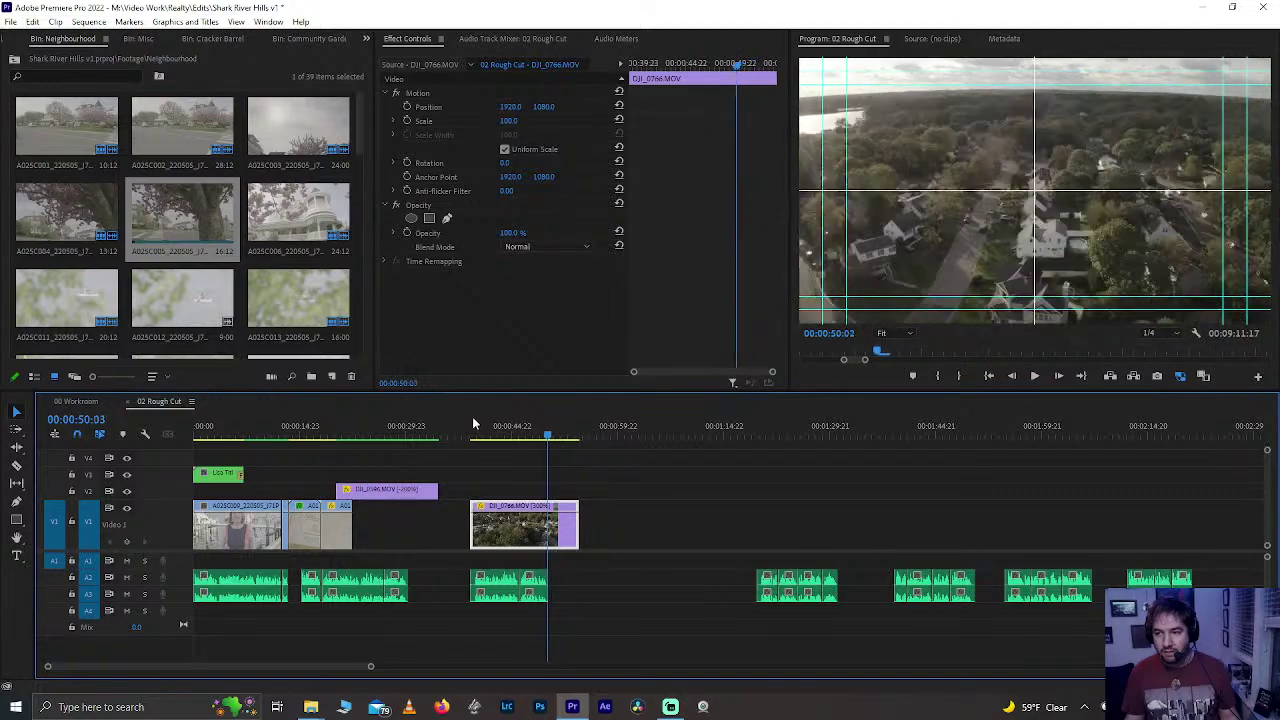
key("l")
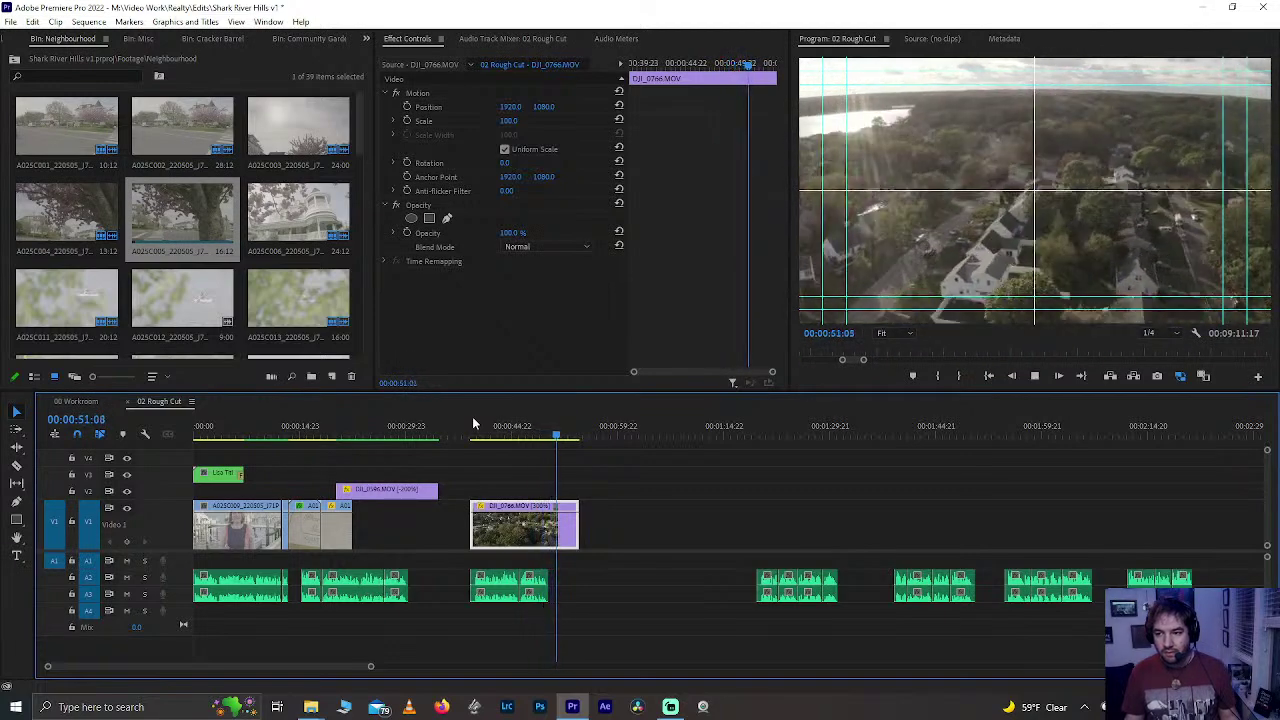
key("j")
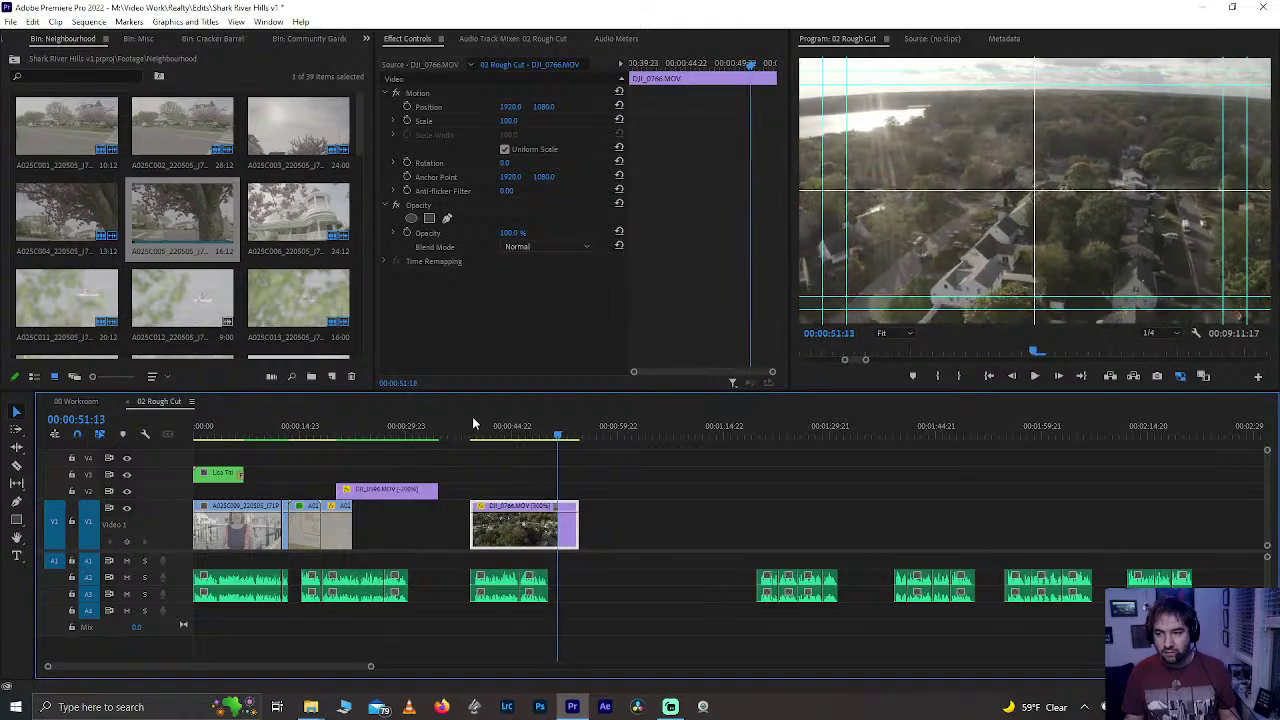
key("l")
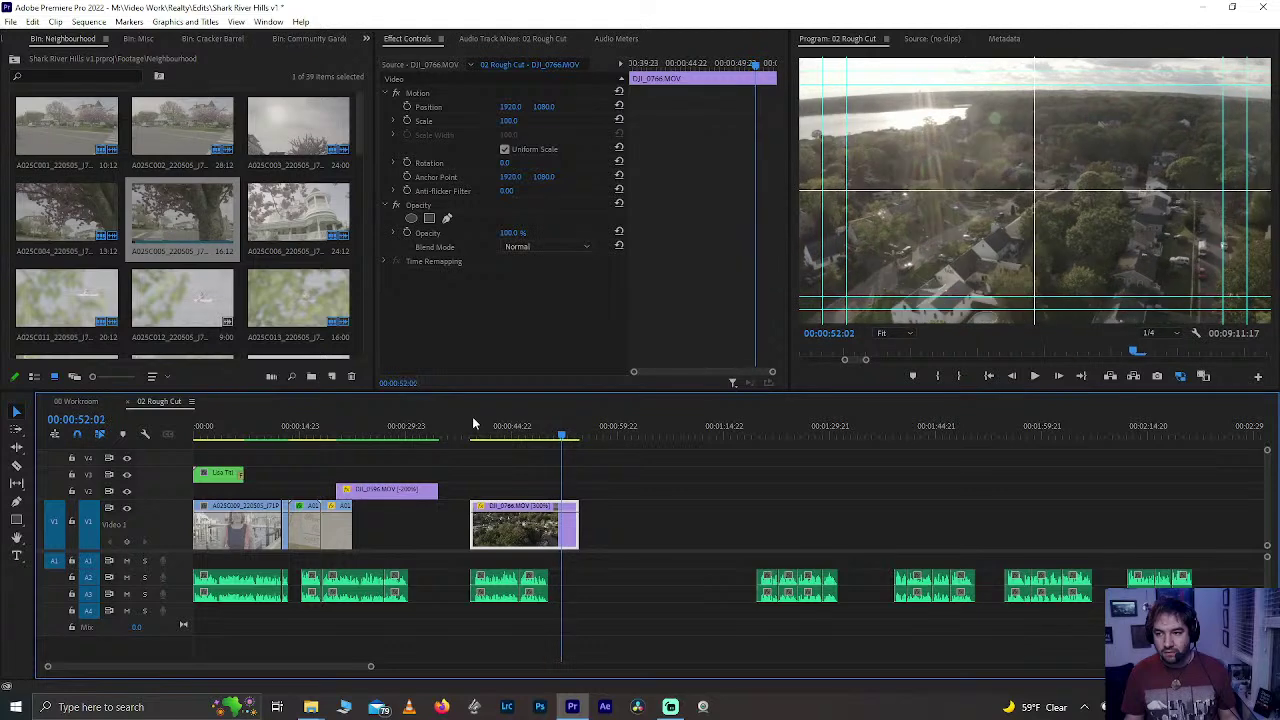
key("k")
key("j")
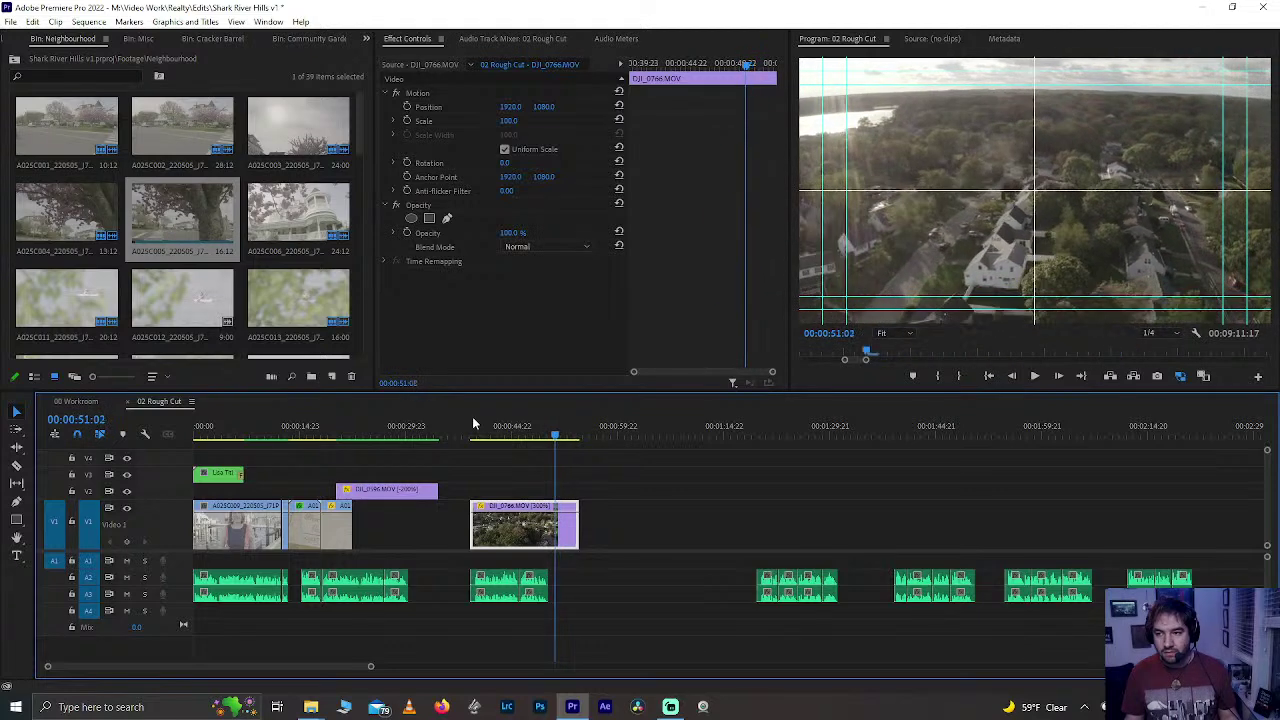
key("l")
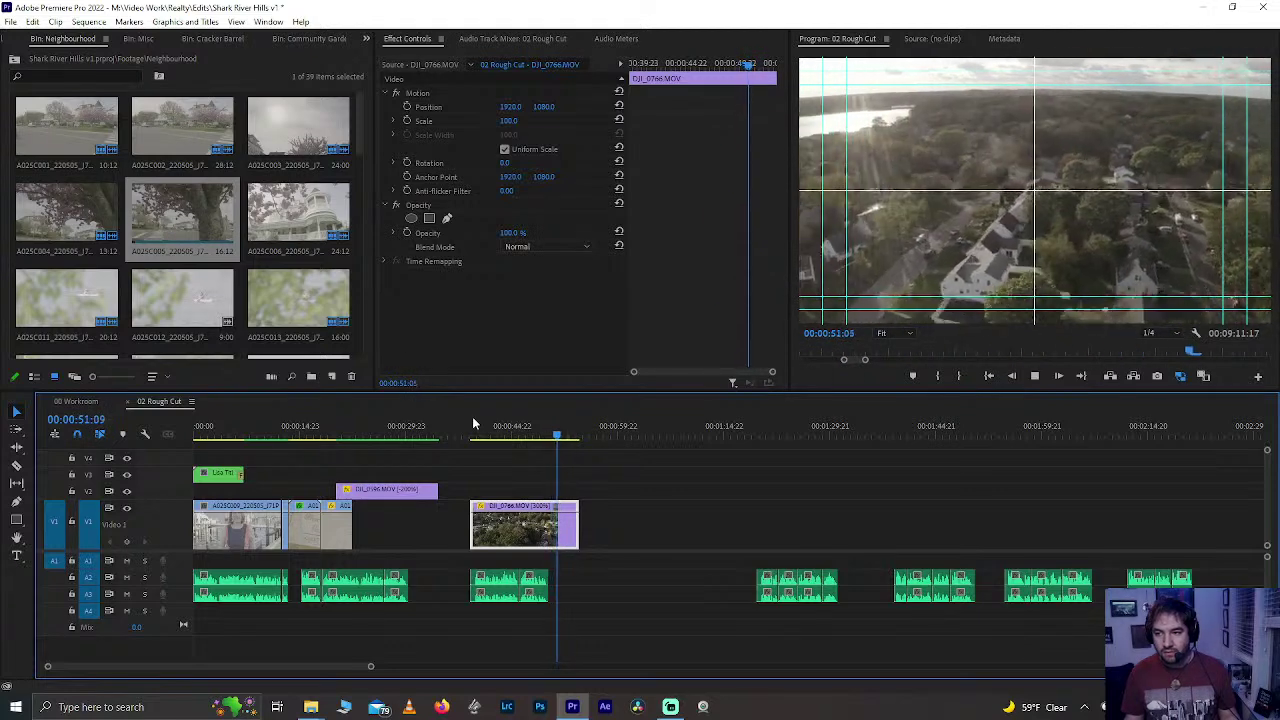
key("j")
key("Left")
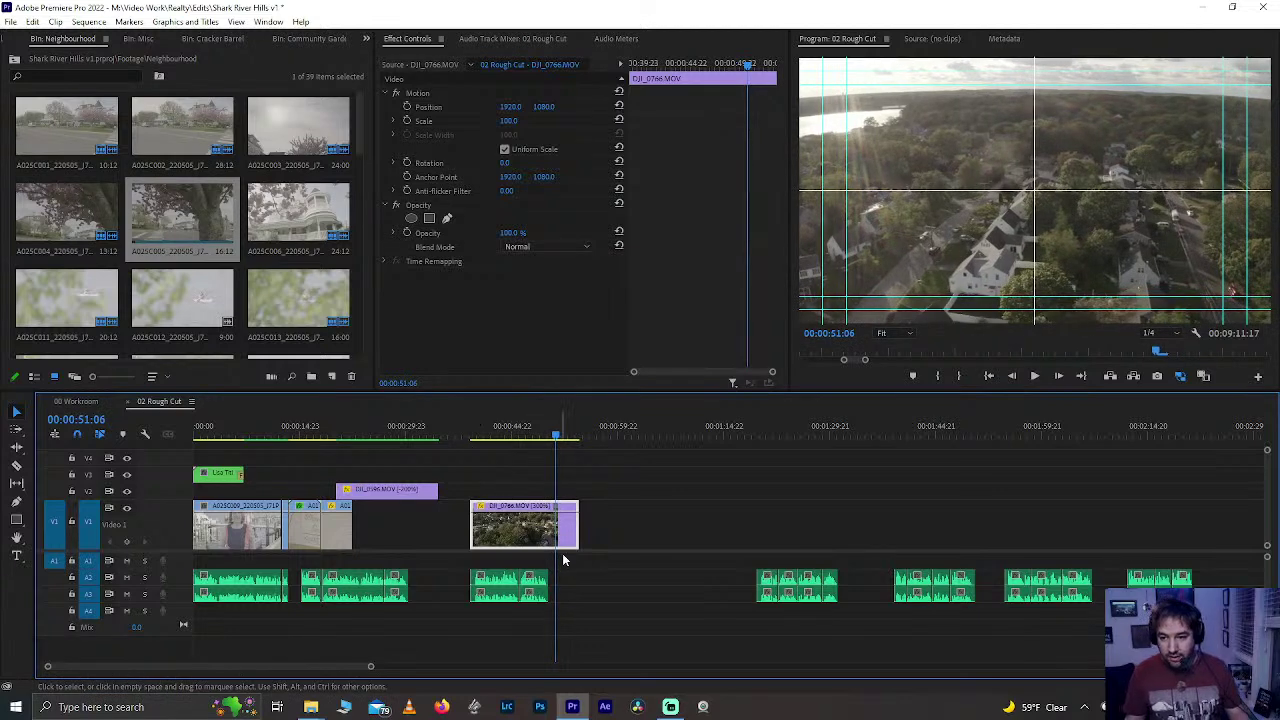
- Trim the 300% drone clip's end to the playhead and play it back
left_click_drag(568, 545, 556, 541)
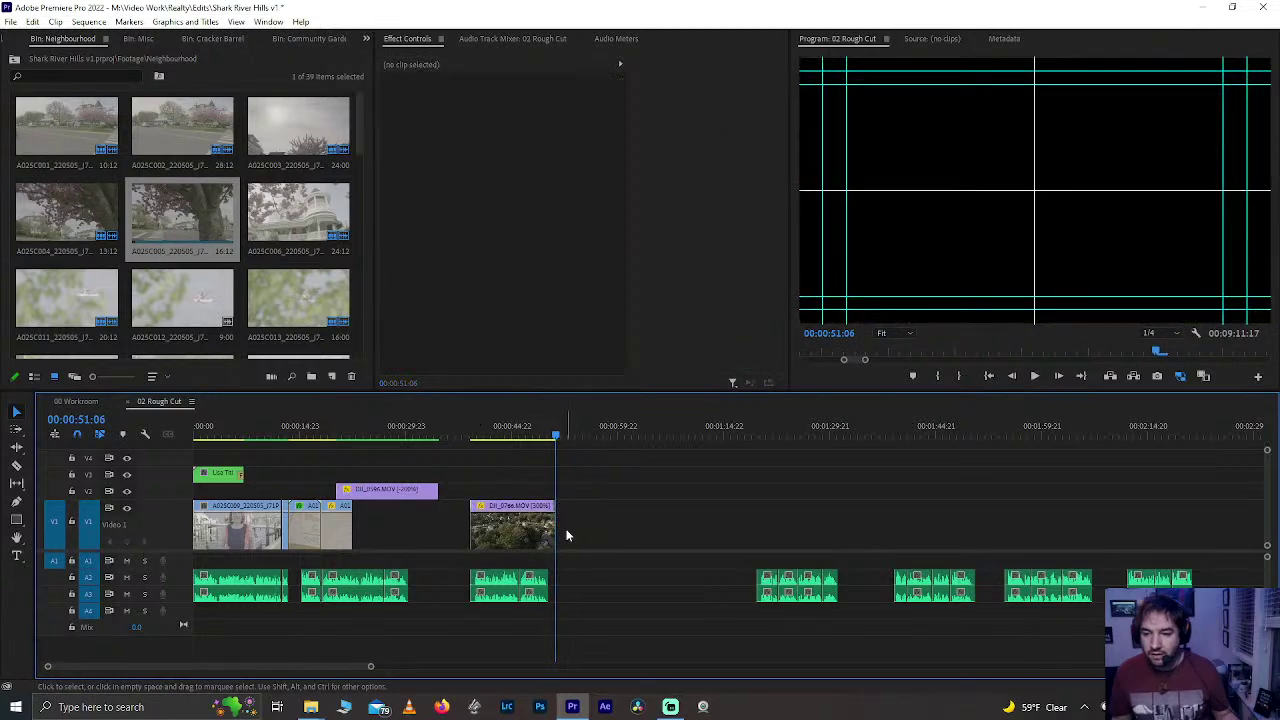
left_click(486, 428)
key("space")
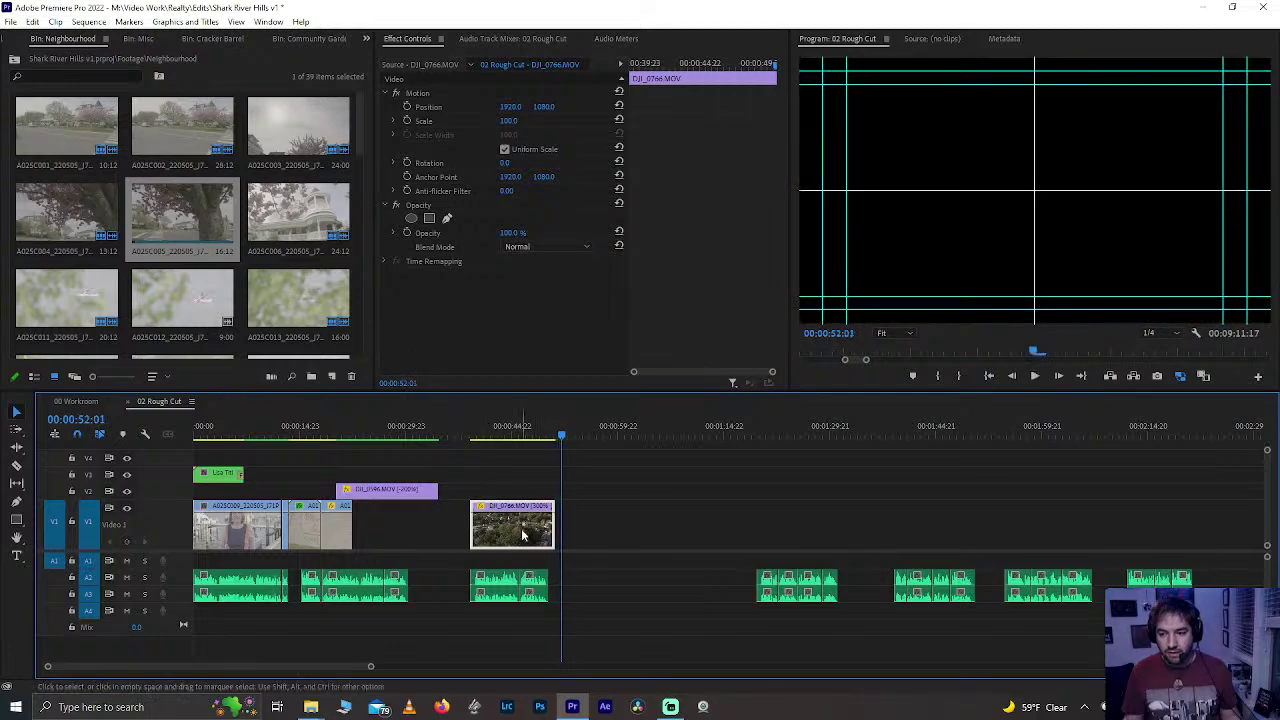
- Nudge the drone clip slightly earlier to start near 00:00:38 and replay it
left_click_drag(521, 528, 507, 528)
left_click(461, 425)
key("space")
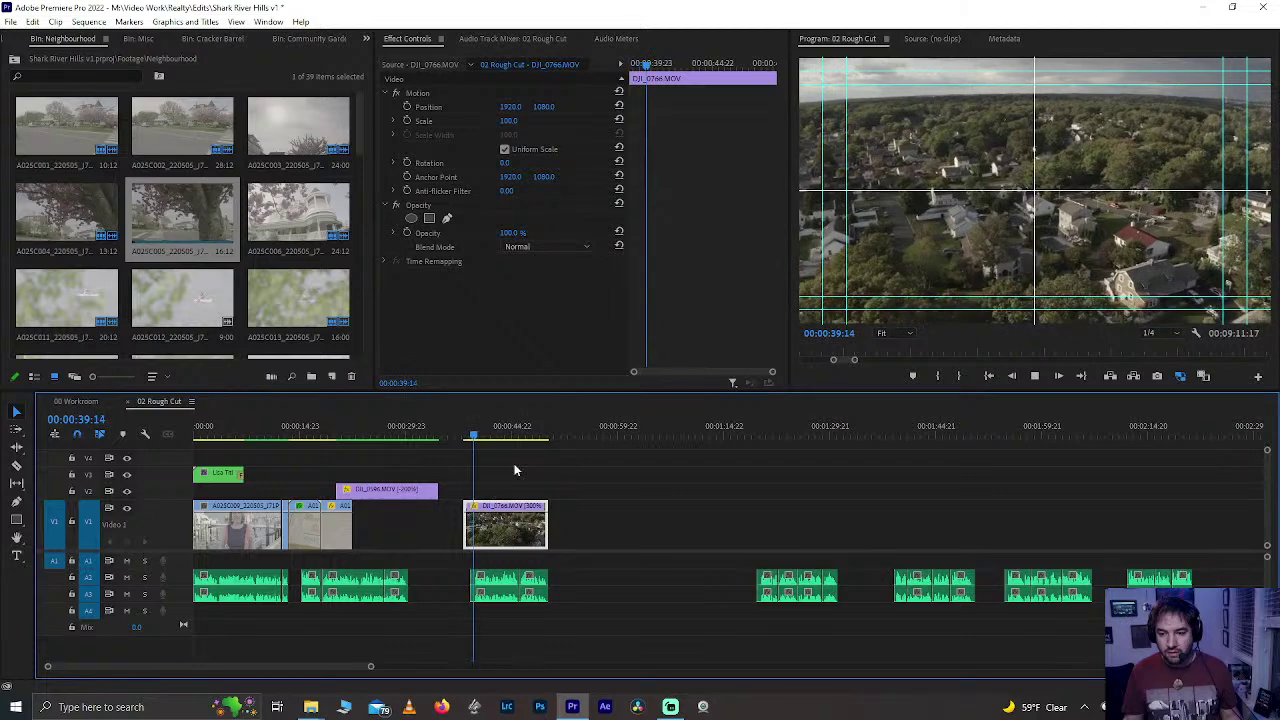
left_click_drag(520, 433, 557, 437)
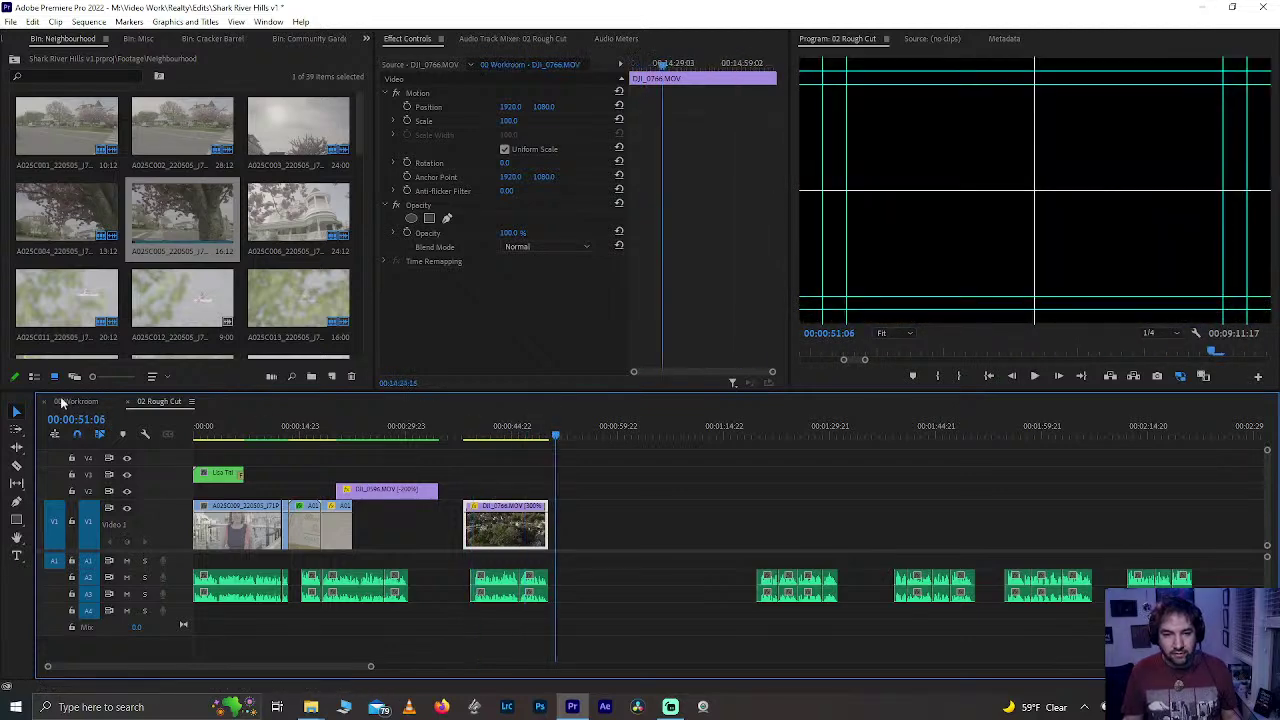
left_click(62, 400)
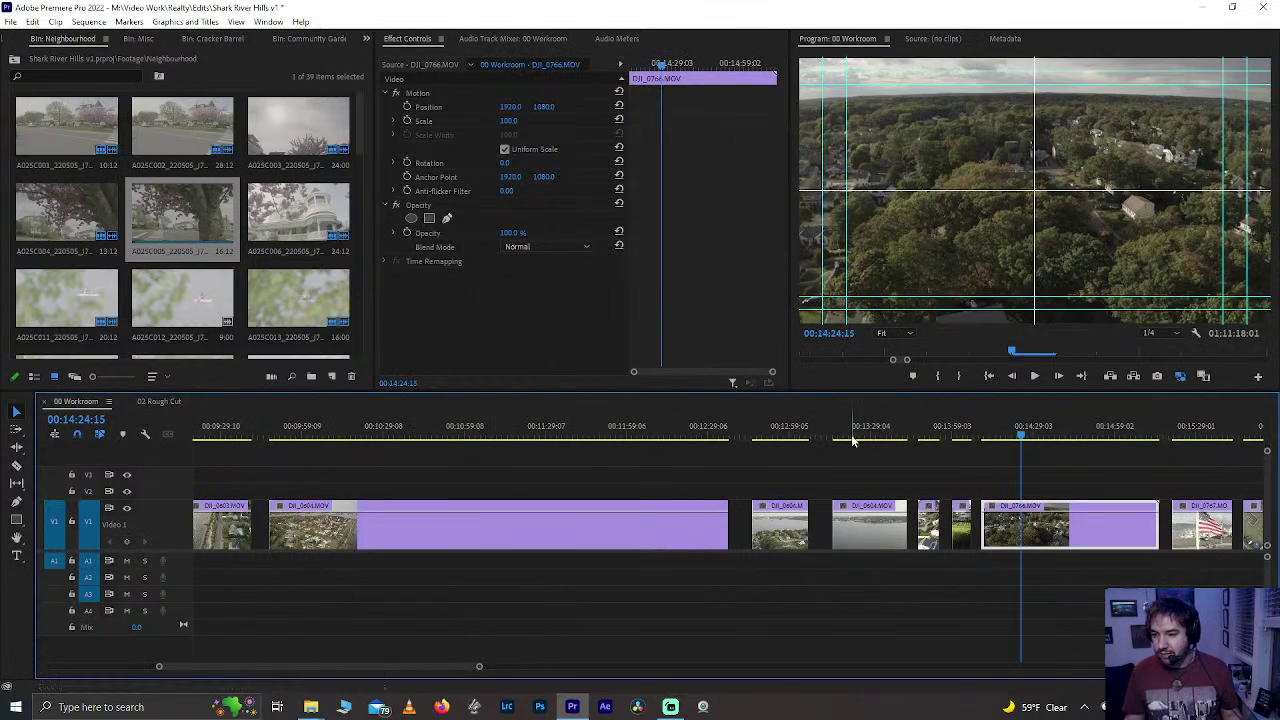
left_click_drag(852, 440, 860, 465)
scroll(882, 538, "right", 3)
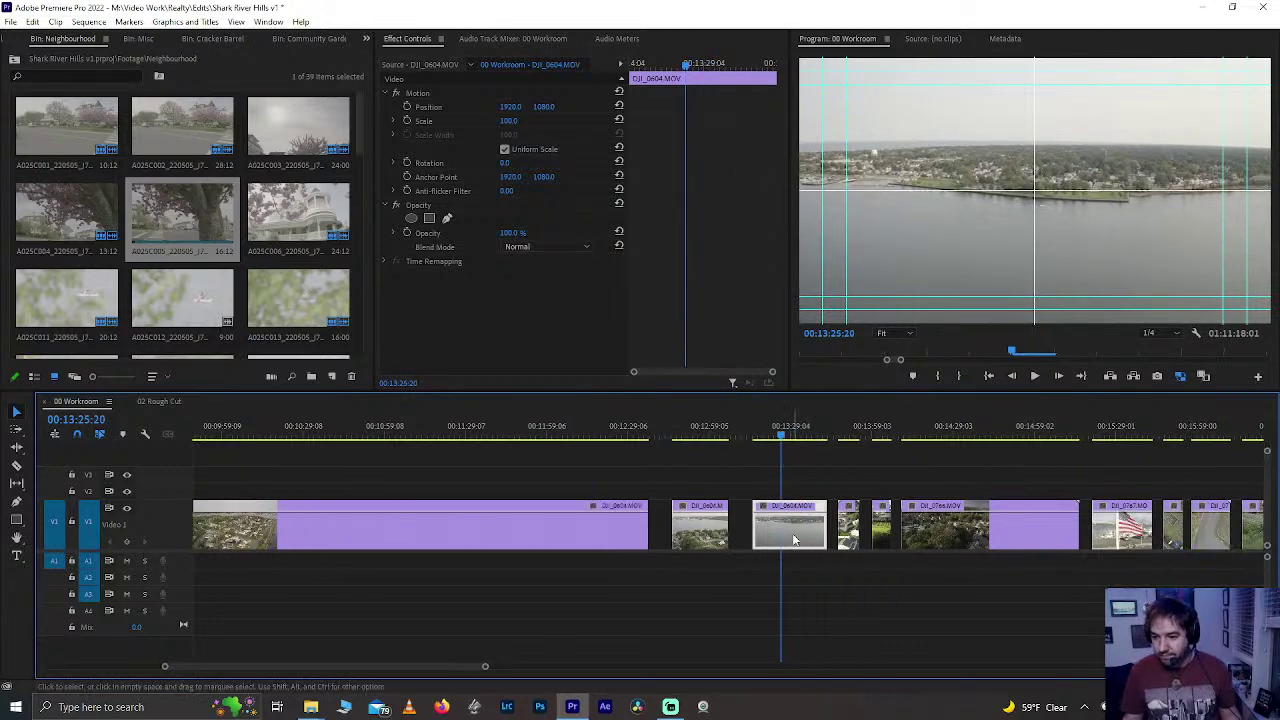
left_click_drag(841, 433, 874, 438)
key("space")
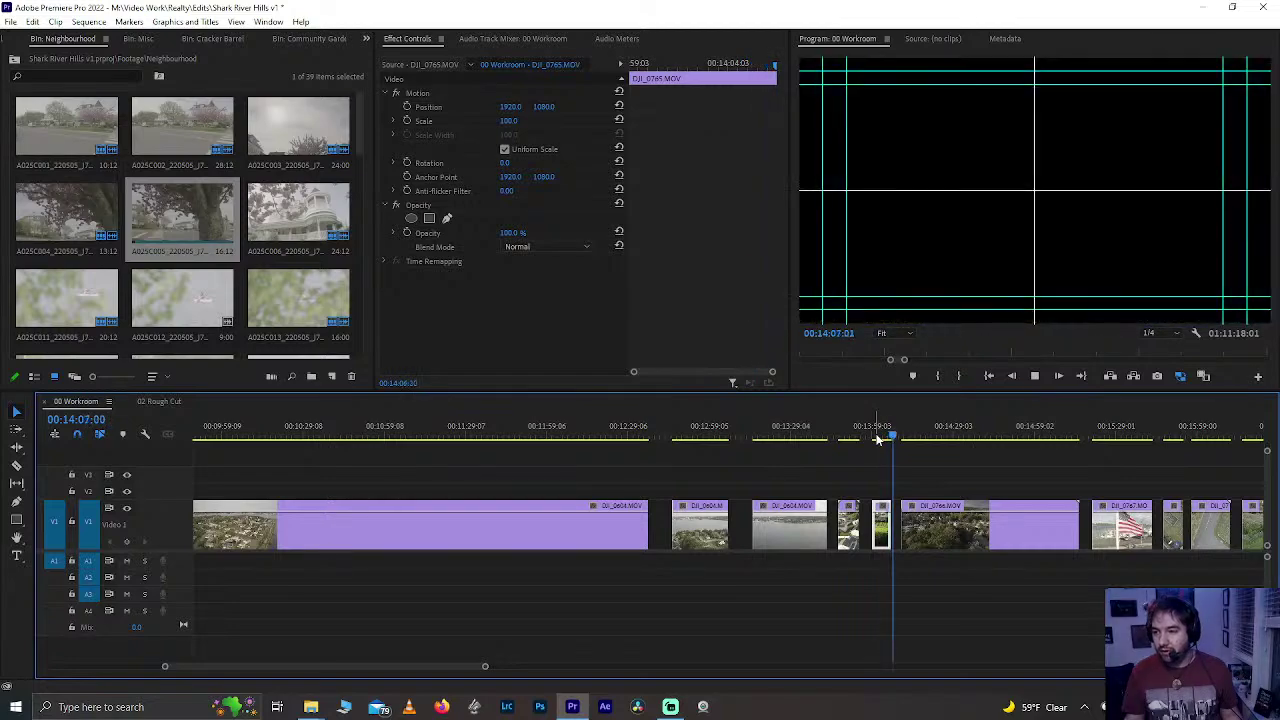
left_click_drag(873, 430, 875, 434)
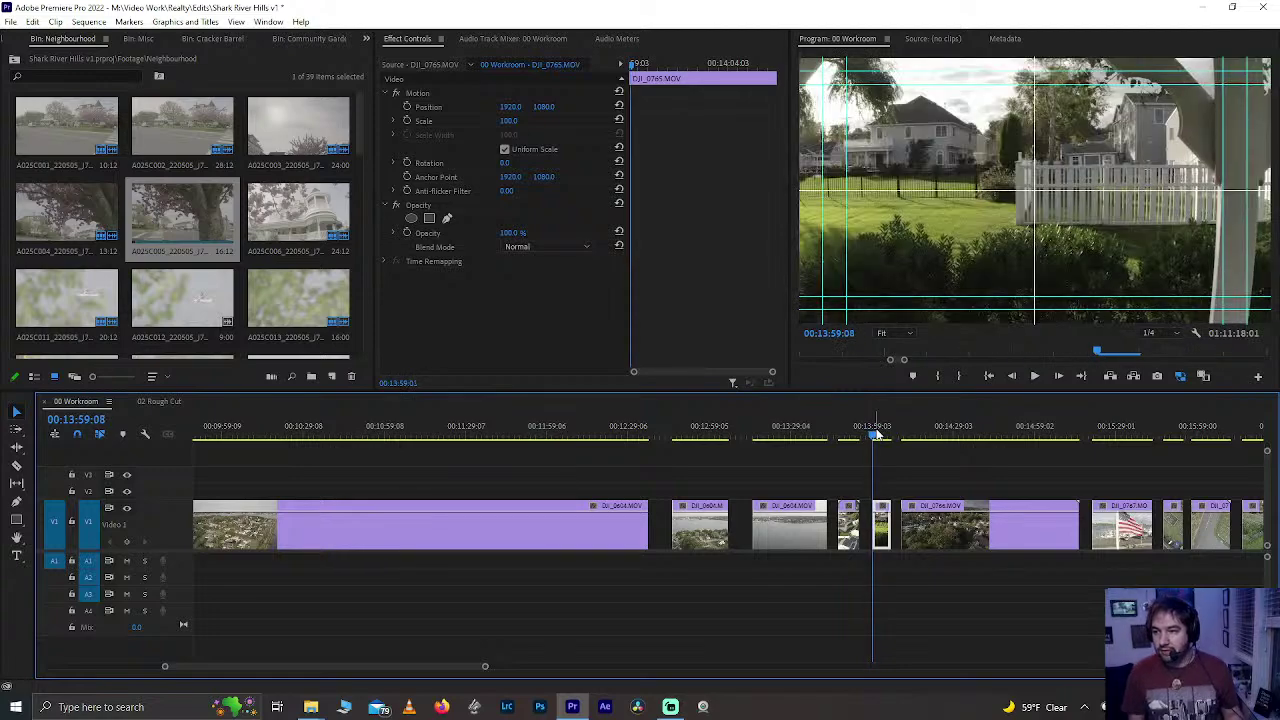
key("space")
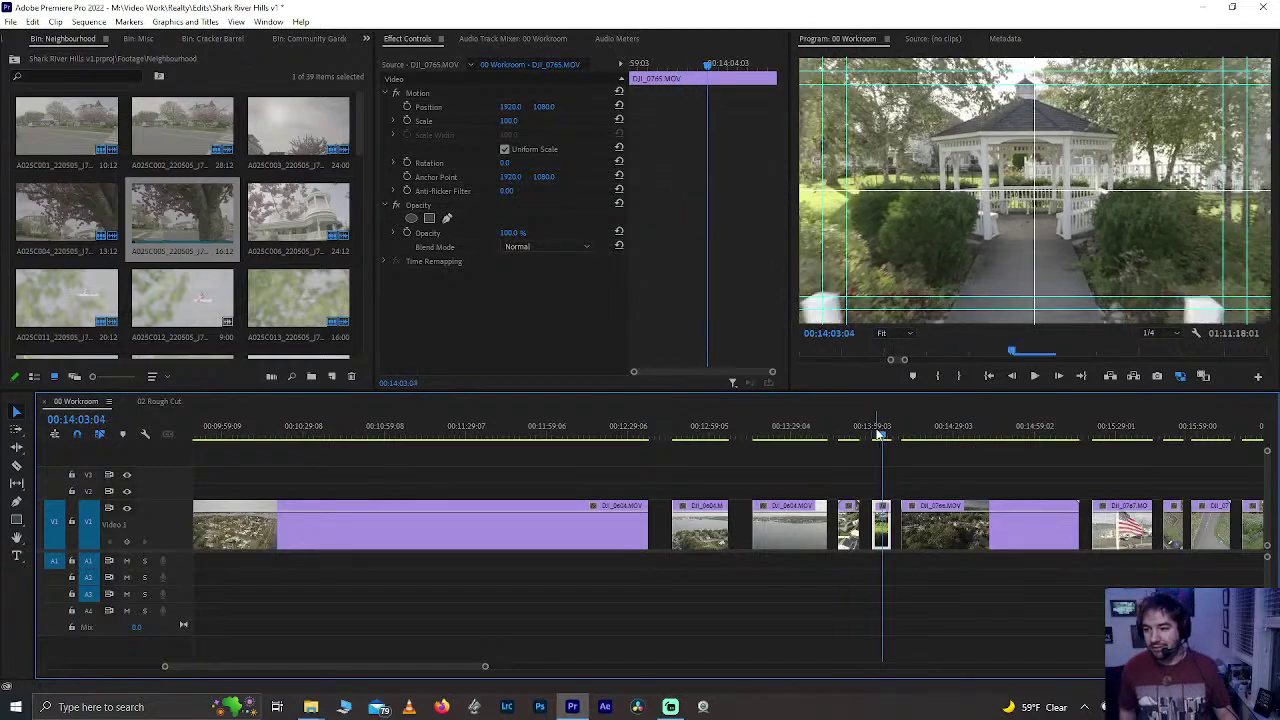
left_click_drag(878, 433, 496, 410)
scroll(496, 410, "up", 4)
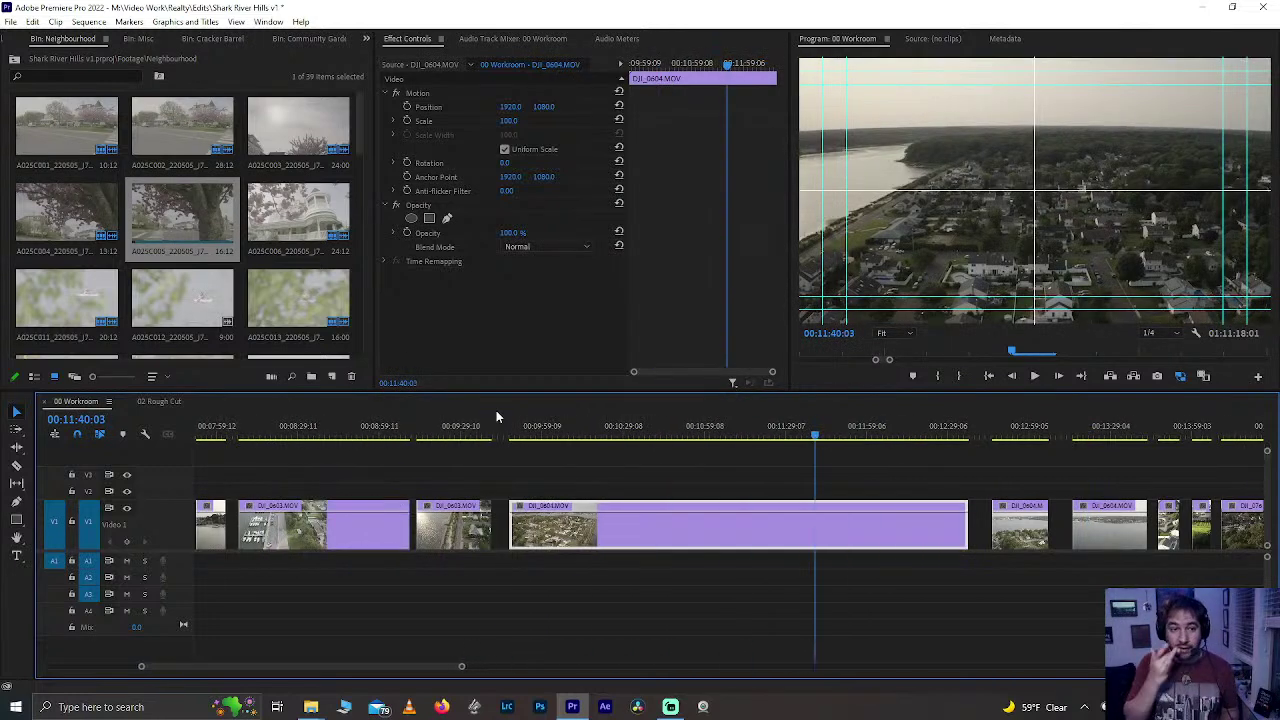
left_click_drag(534, 434, 370, 440)
scroll(431, 465, "left", 3)
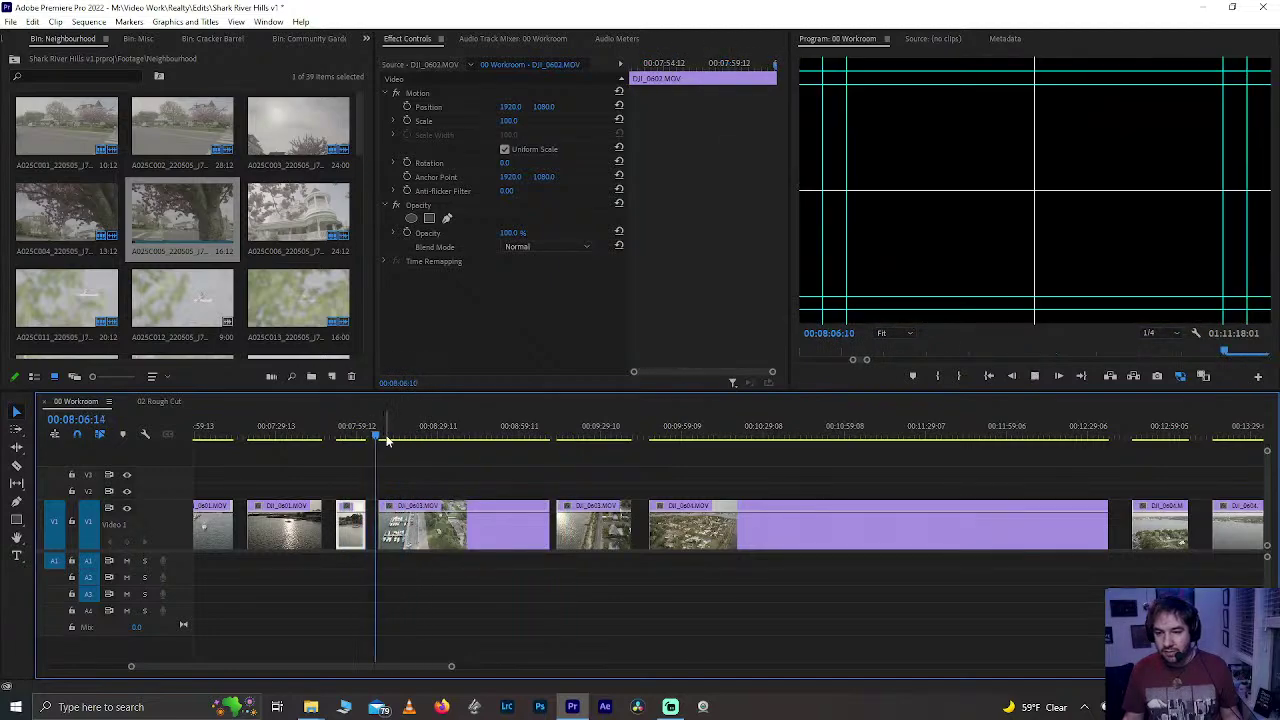
key("space")
scroll(446, 462, "left", 3)
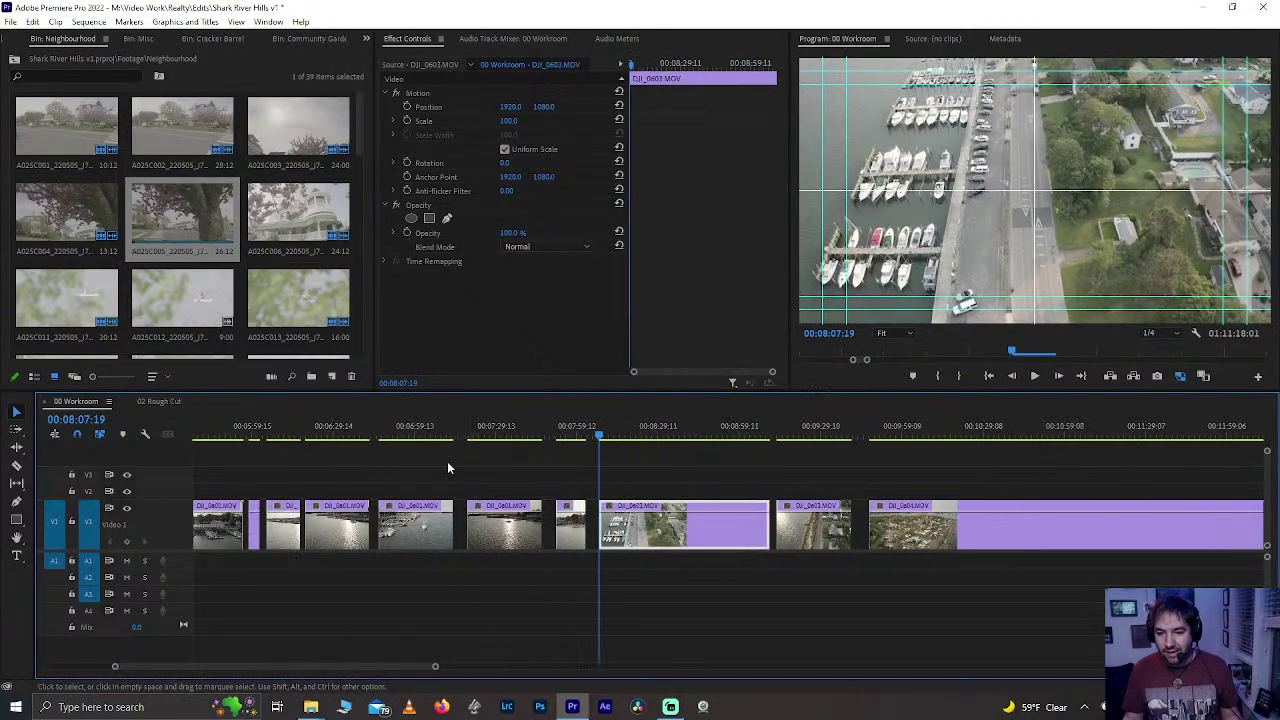
left_click_drag(470, 430, 524, 432)
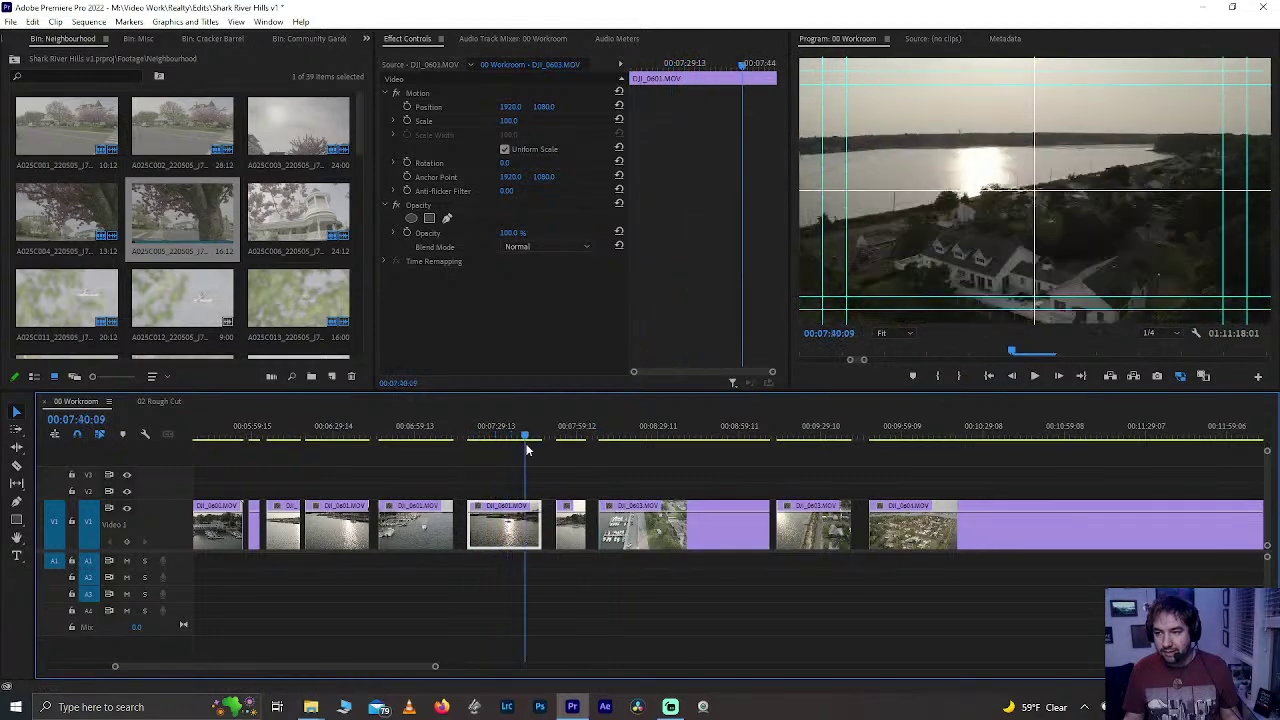
left_click_drag(392, 432, 457, 432)
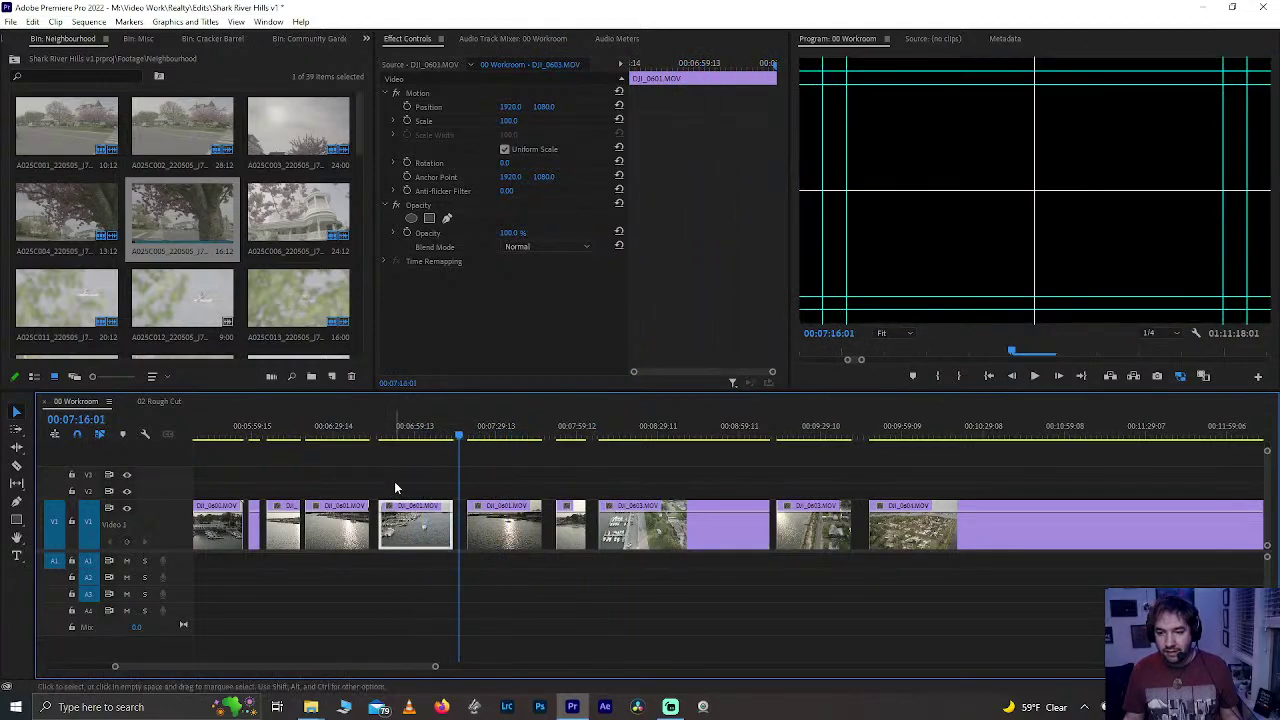
scroll(381, 471, "left", 3)
scroll(381, 471, "left", 5)
- Preview the harbour, waterfront and houses-and-shoreline clips in the 00 Workroom sequence
mouse_move(378, 432)
left_mouse_down()
mouse_move(437, 433)
mouse_move(471, 453)
mouse_move(384, 452)
left_mouse_up()
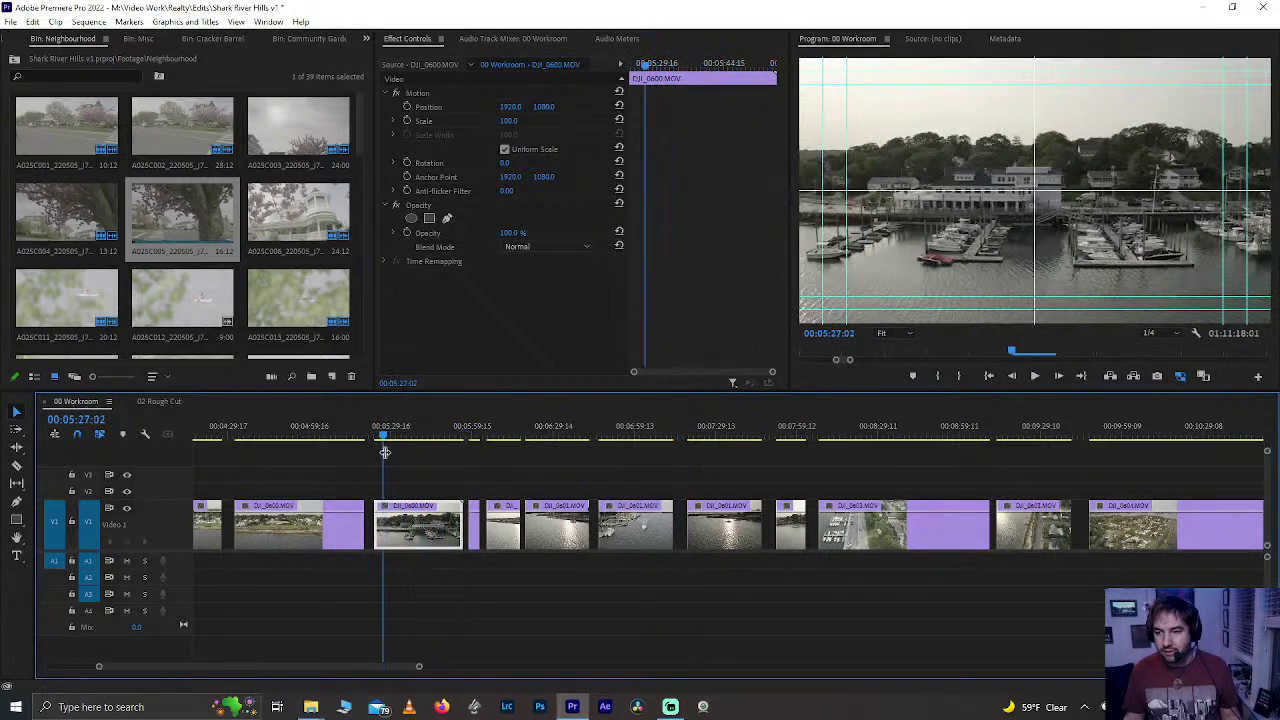
key("space")
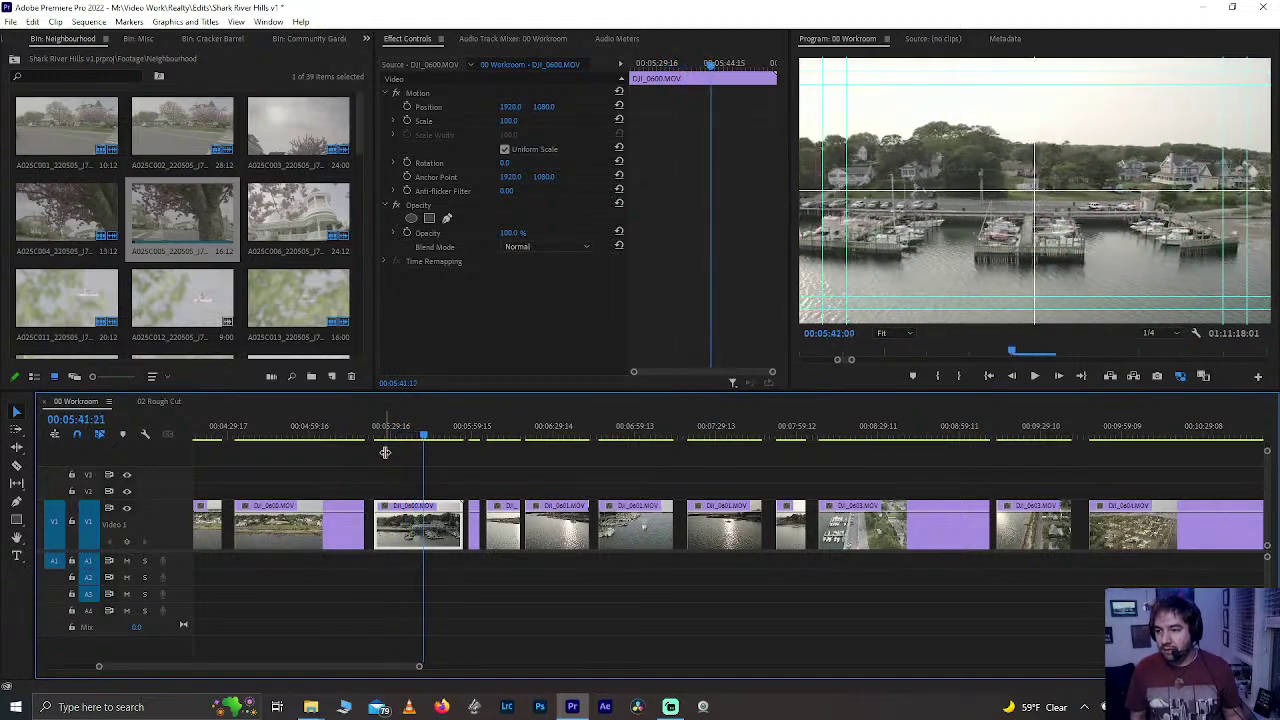
left_click(253, 432)
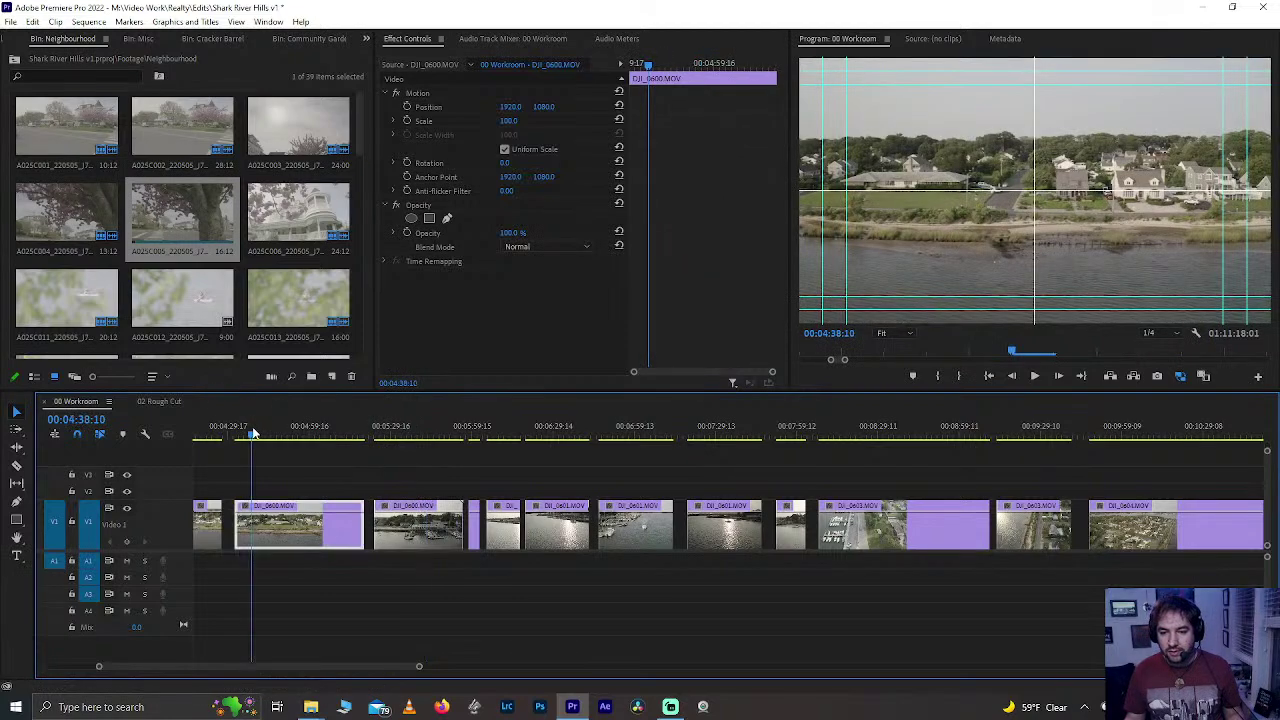
left_click_drag(426, 432, 385, 455)
key("space")
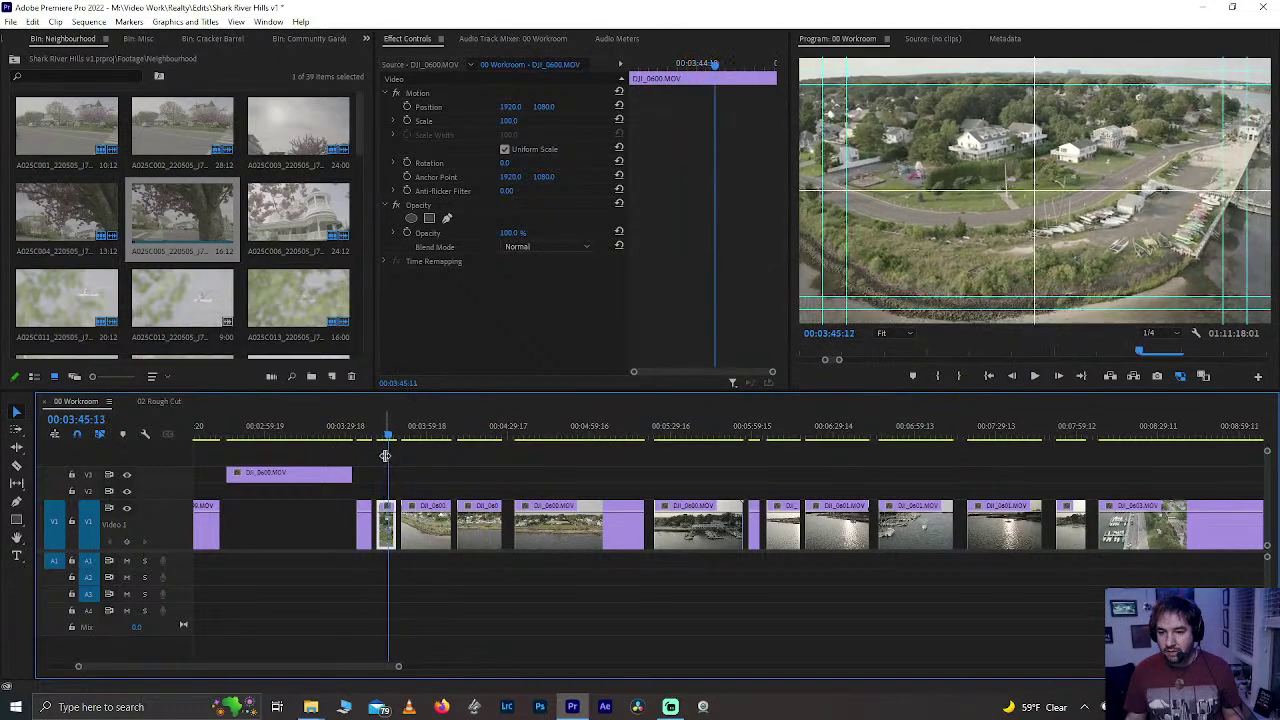
left_click(404, 434)
left_click(359, 434)
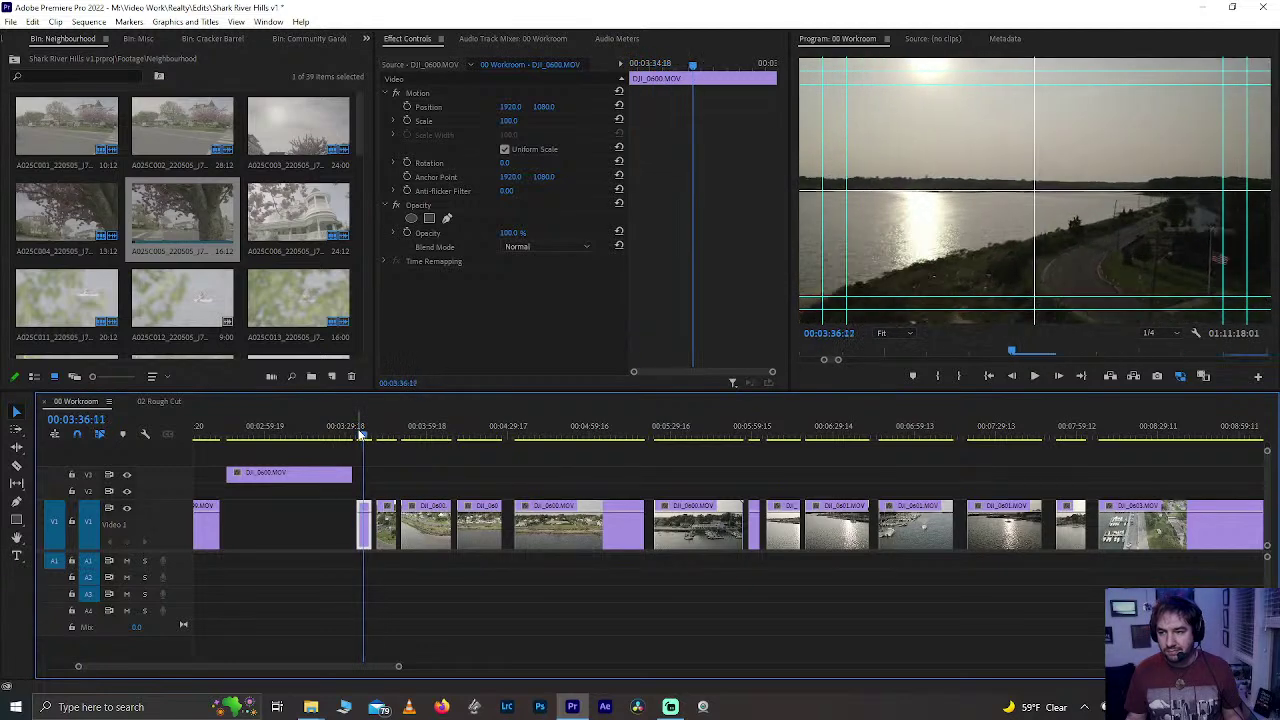
left_click(432, 434)
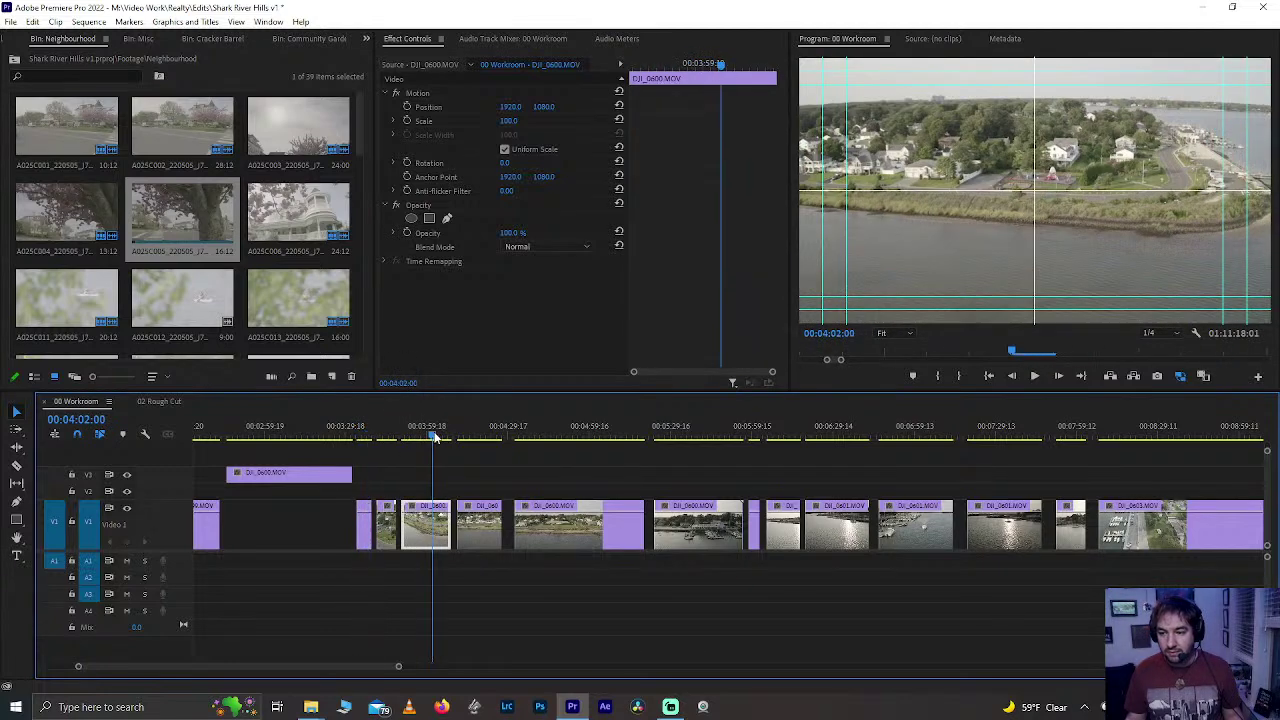
left_click_drag(435, 437, 519, 451)
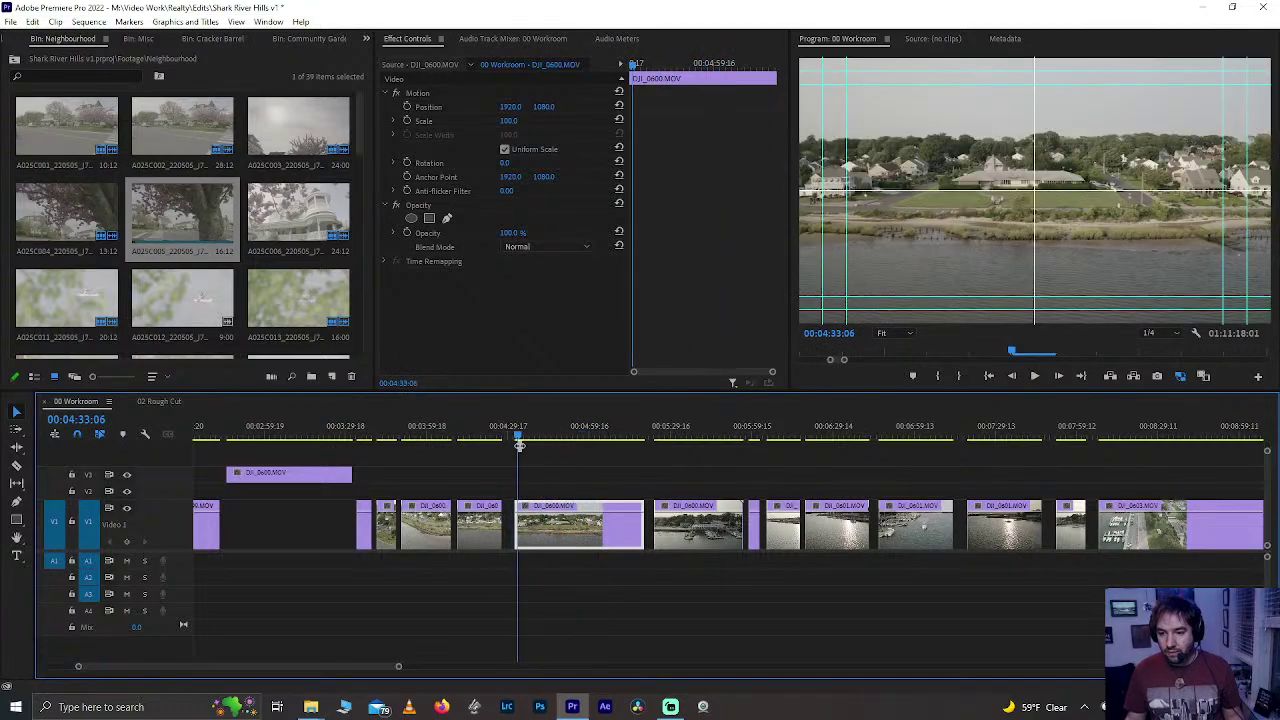
- Select the DJI_0600 shoreline clip and switch to the 02 Rough Cut sequence
left_click(600, 481)
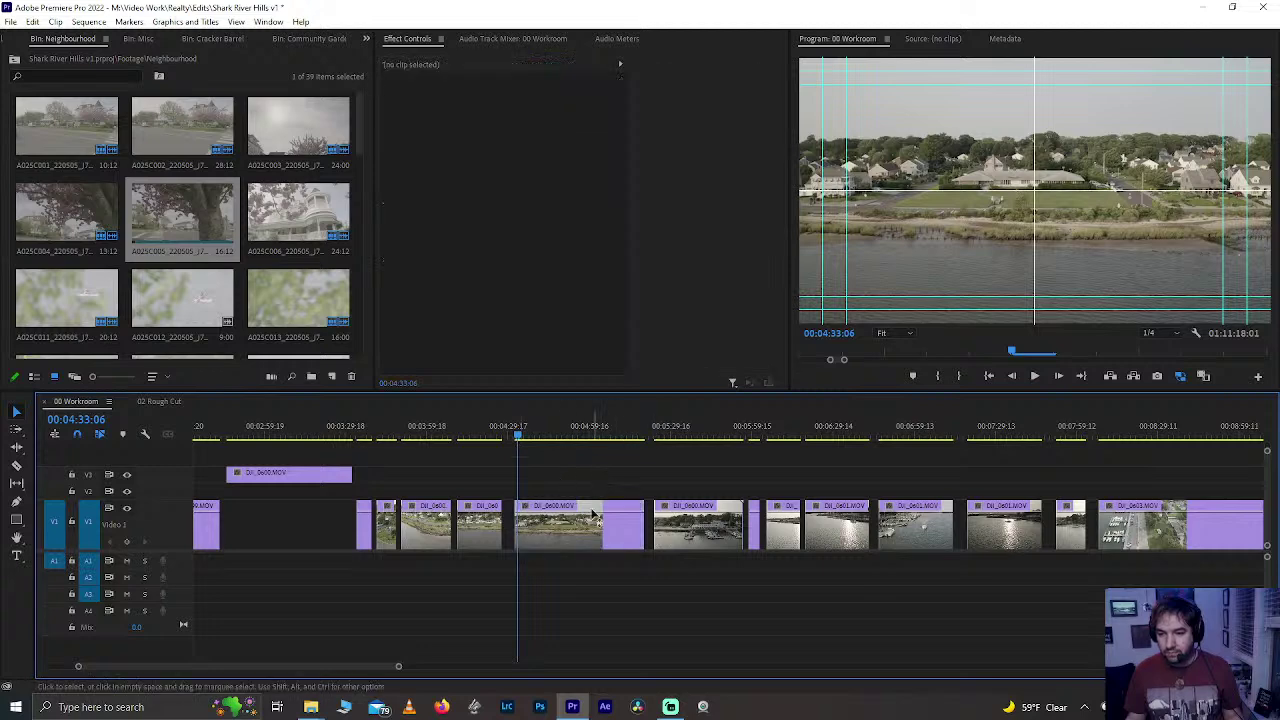
left_click(594, 531)
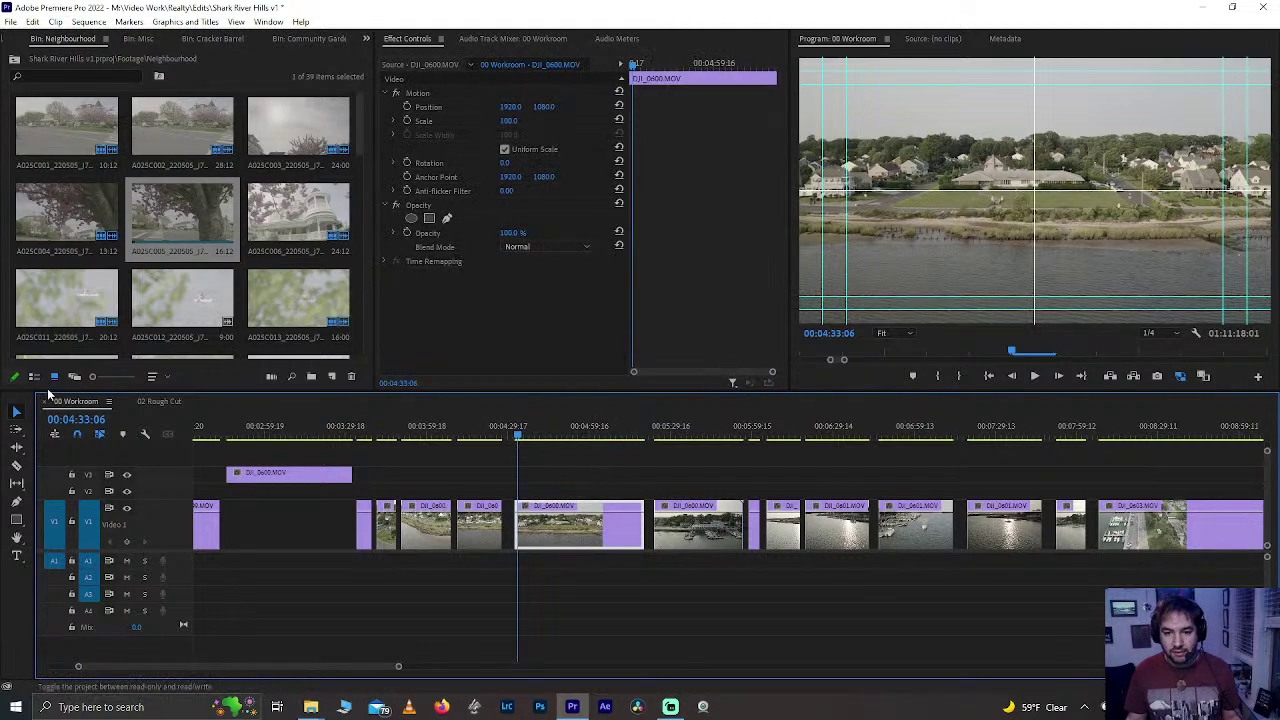
left_click(158, 401)
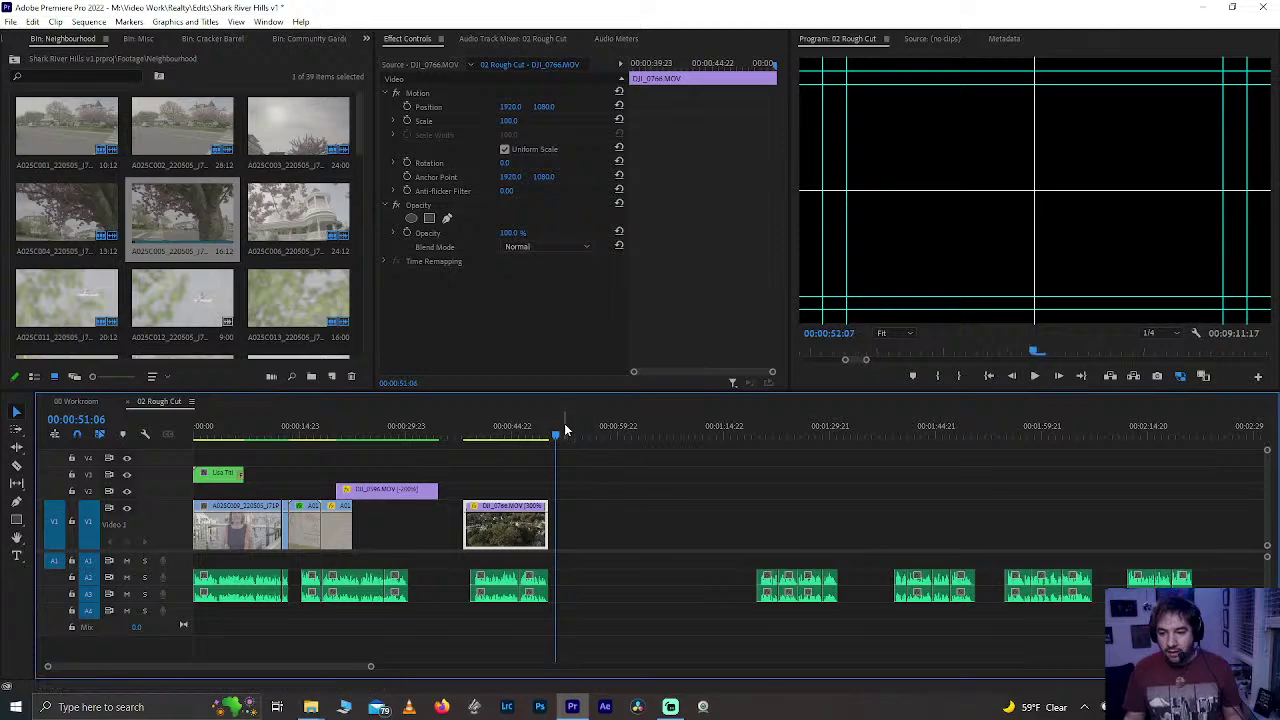
- Paste DJI_0600 onto V1 around 00:00:52 and briefly preview it
key("ctrl+v")
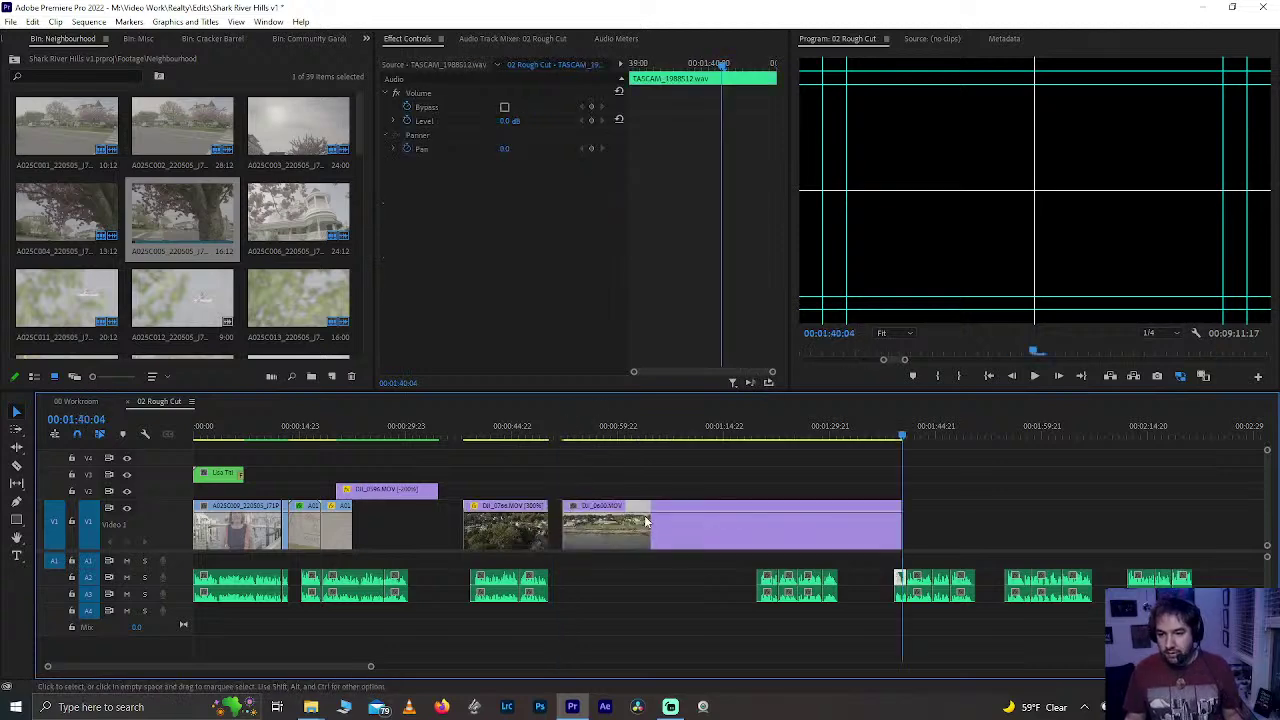
left_click(589, 434)
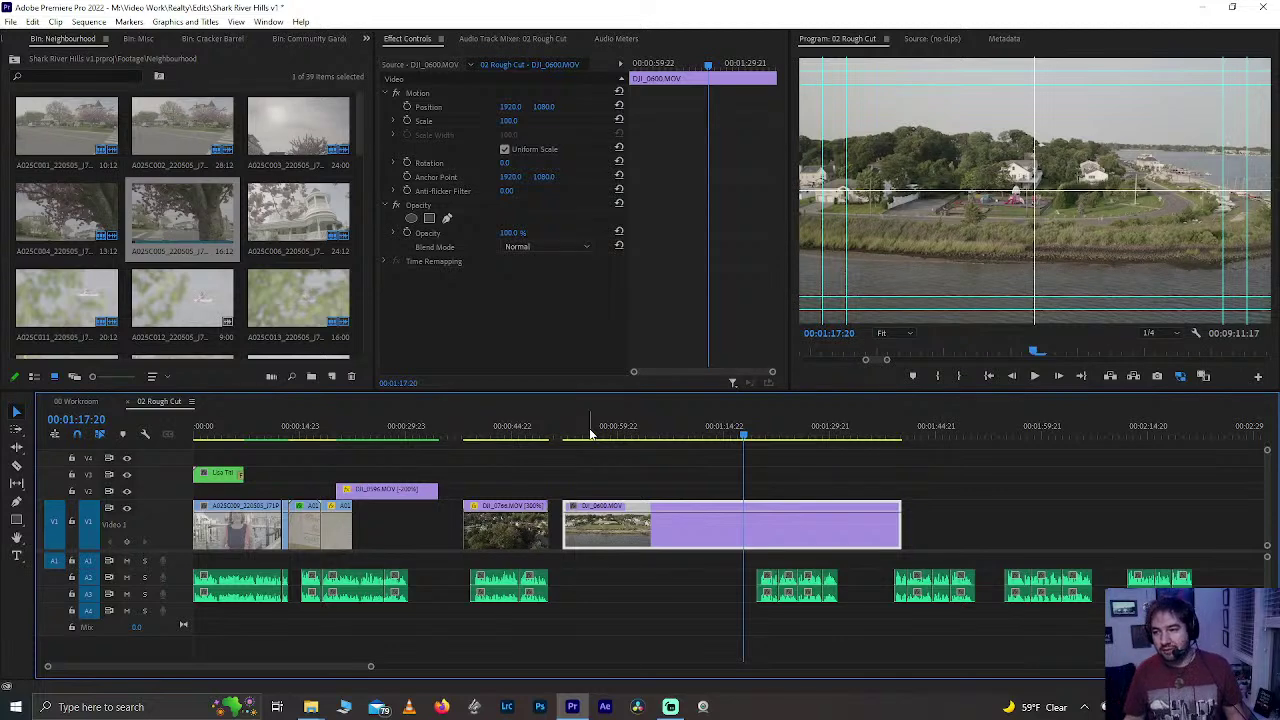
key("space")
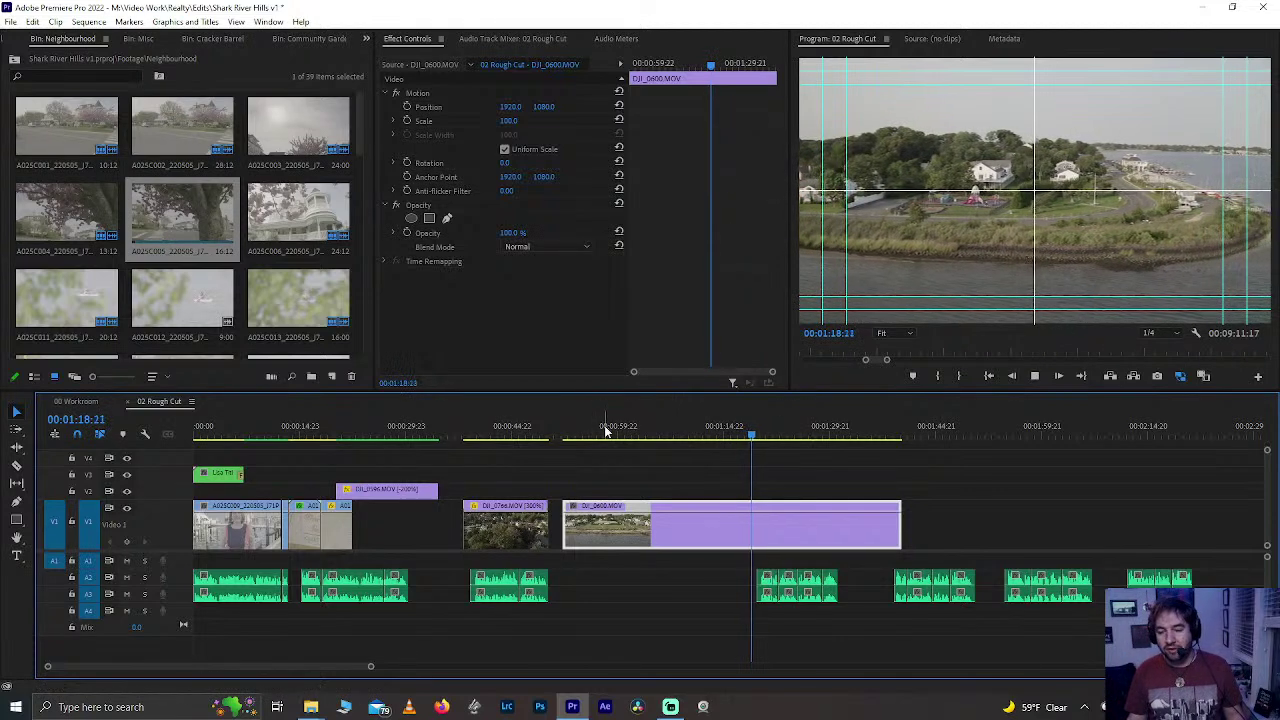
key("space")
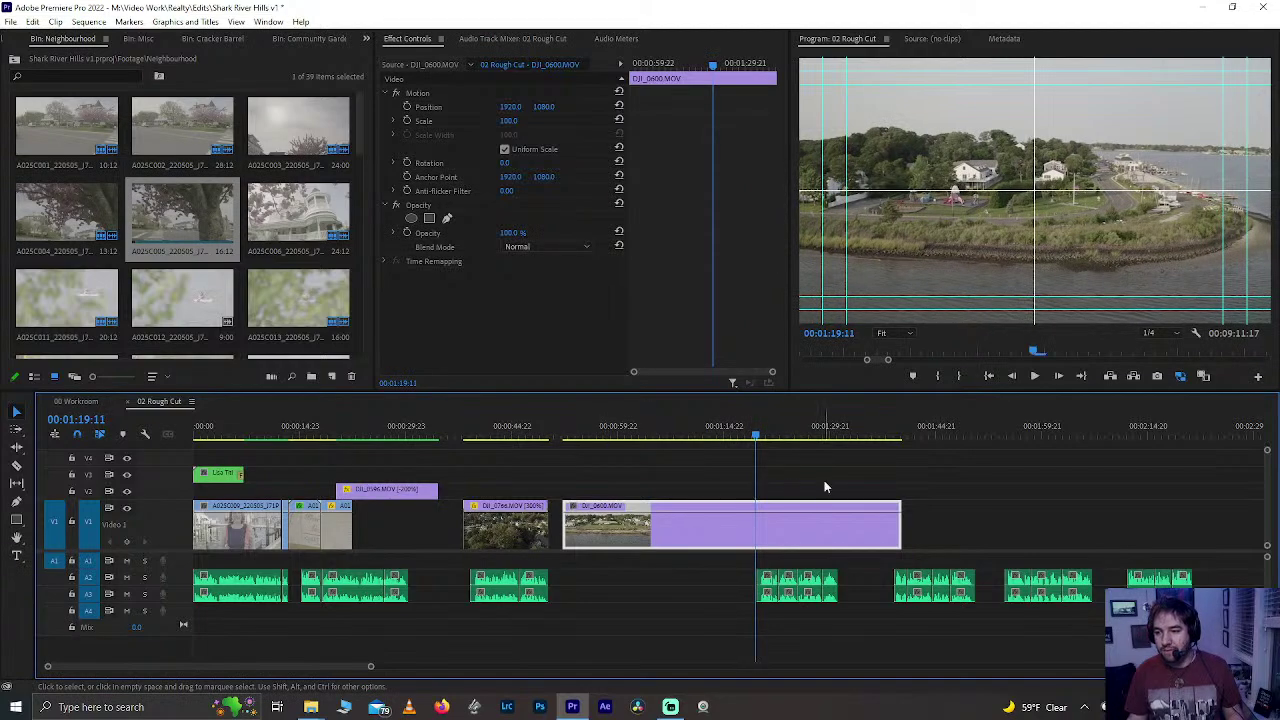
- Trim the end of DJI_0600 shorter and scrub through the shortened clip
mouse_move(756, 437)
left_mouse_down()
mouse_move(691, 437)
mouse_move(743, 453)
left_mouse_up()
left_click_drag(898, 515, 835, 520)
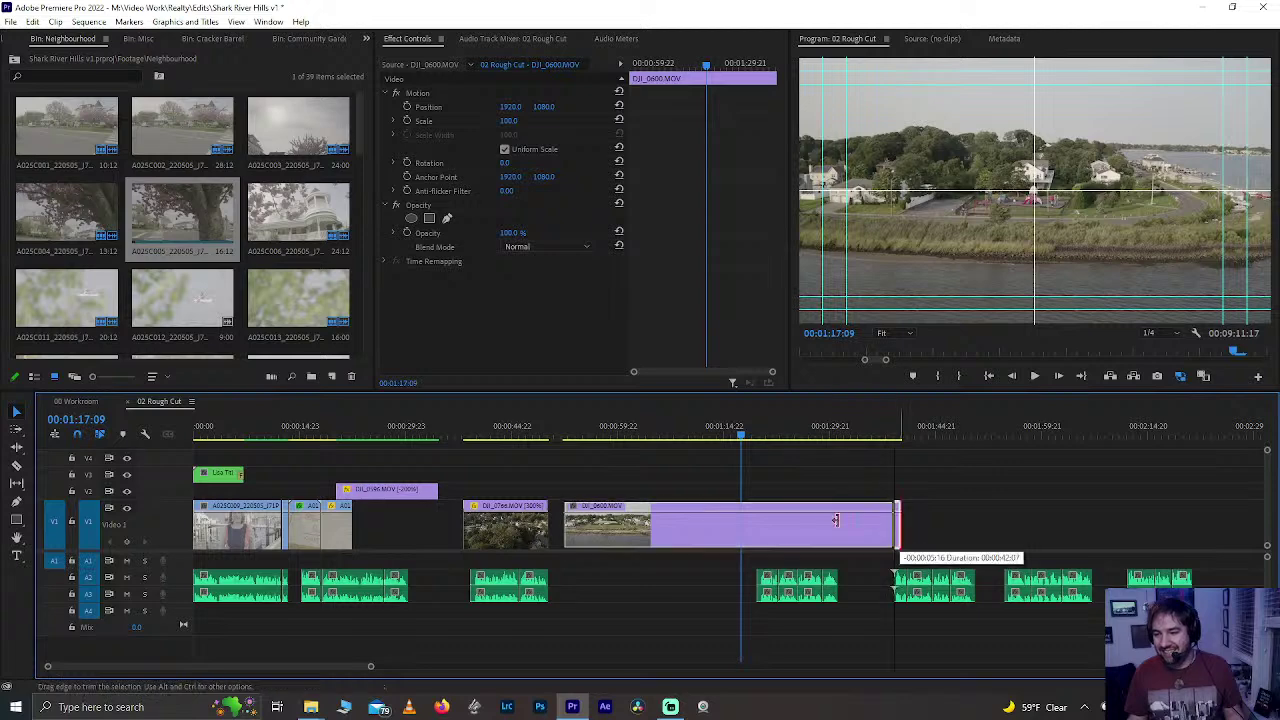
left_click_drag(738, 520, 738, 520)
left_click_drag(563, 440, 573, 447)
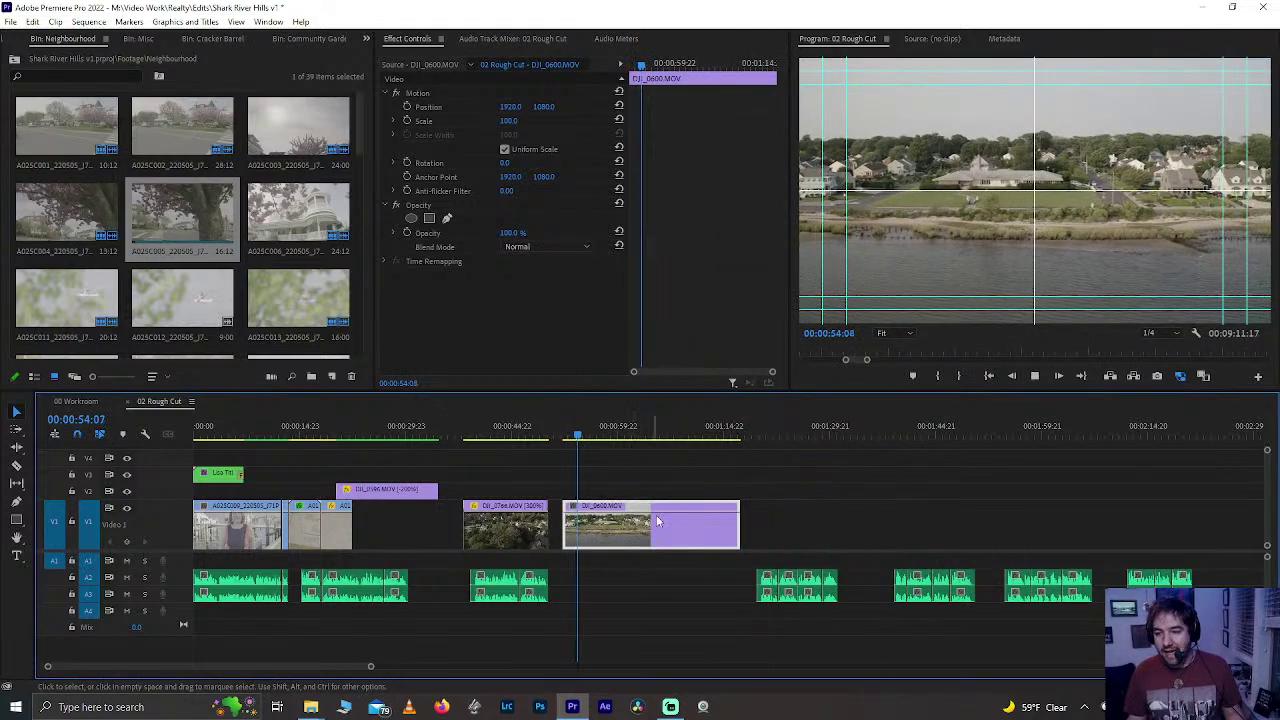
left_click(612, 432)
left_click_drag(618, 430, 621, 432)
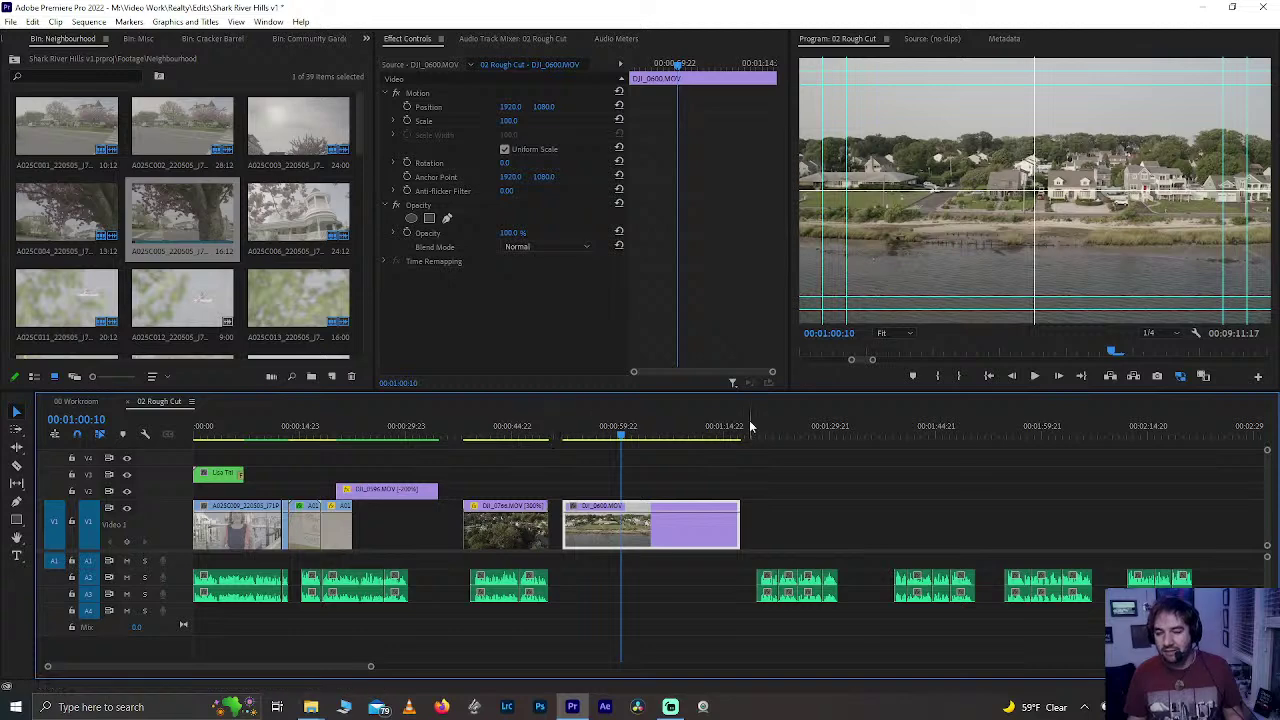
left_click_drag(560, 432, 626, 470)
left_click_drag(592, 470, 565, 470)
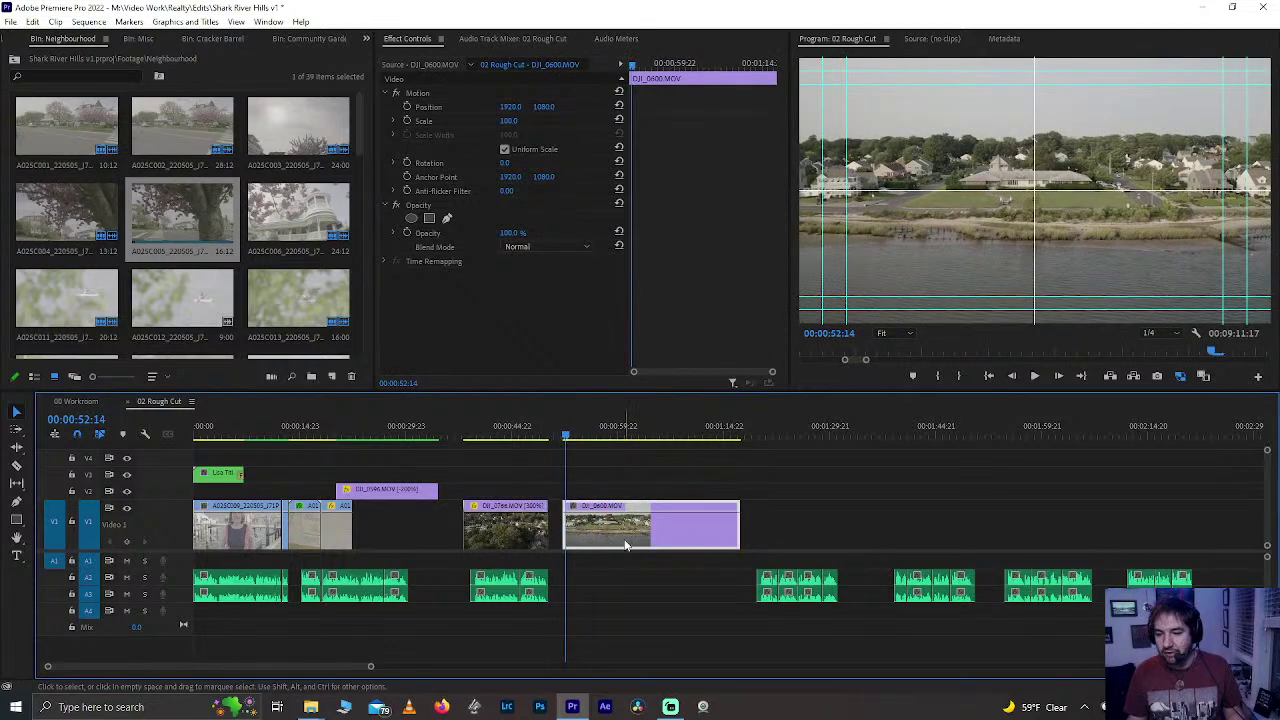
- Butt DJI_0600 against DJI_0766 at about 00:00:50 and play across the cut
left_click_drag(625, 545, 608, 544)
left_click(541, 433)
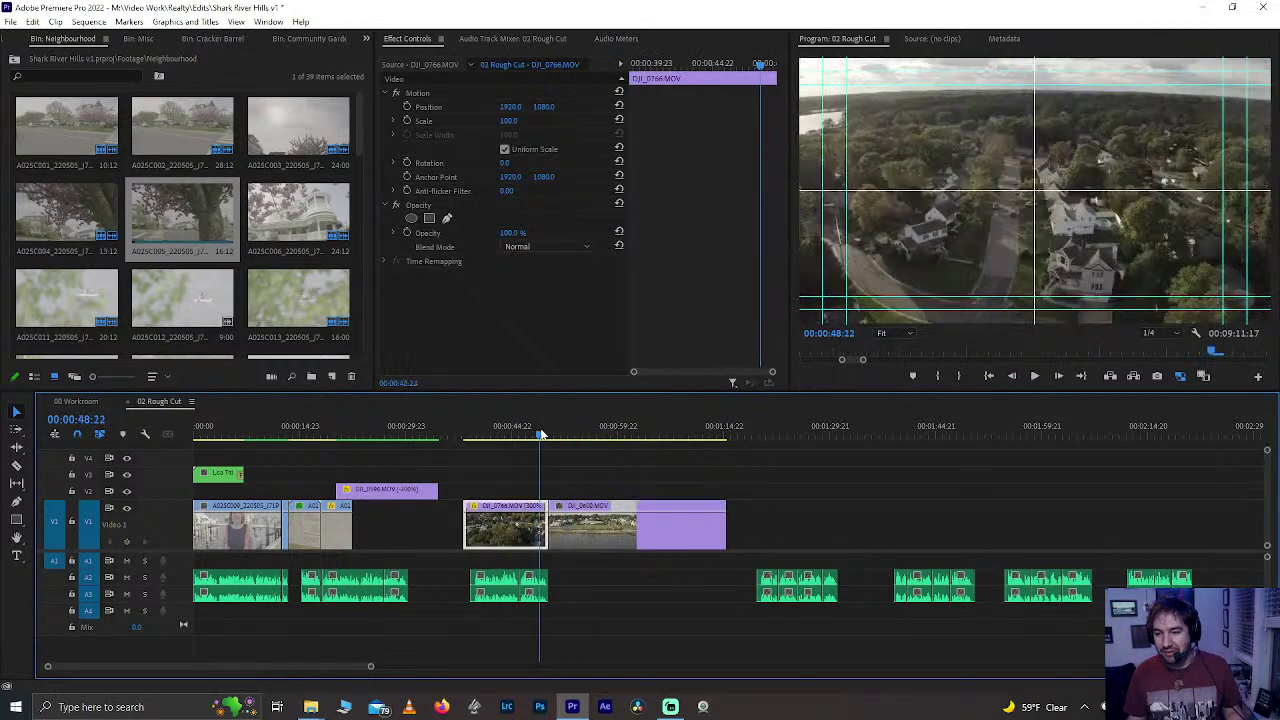
left_click_drag(541, 433, 569, 460)
key("space")
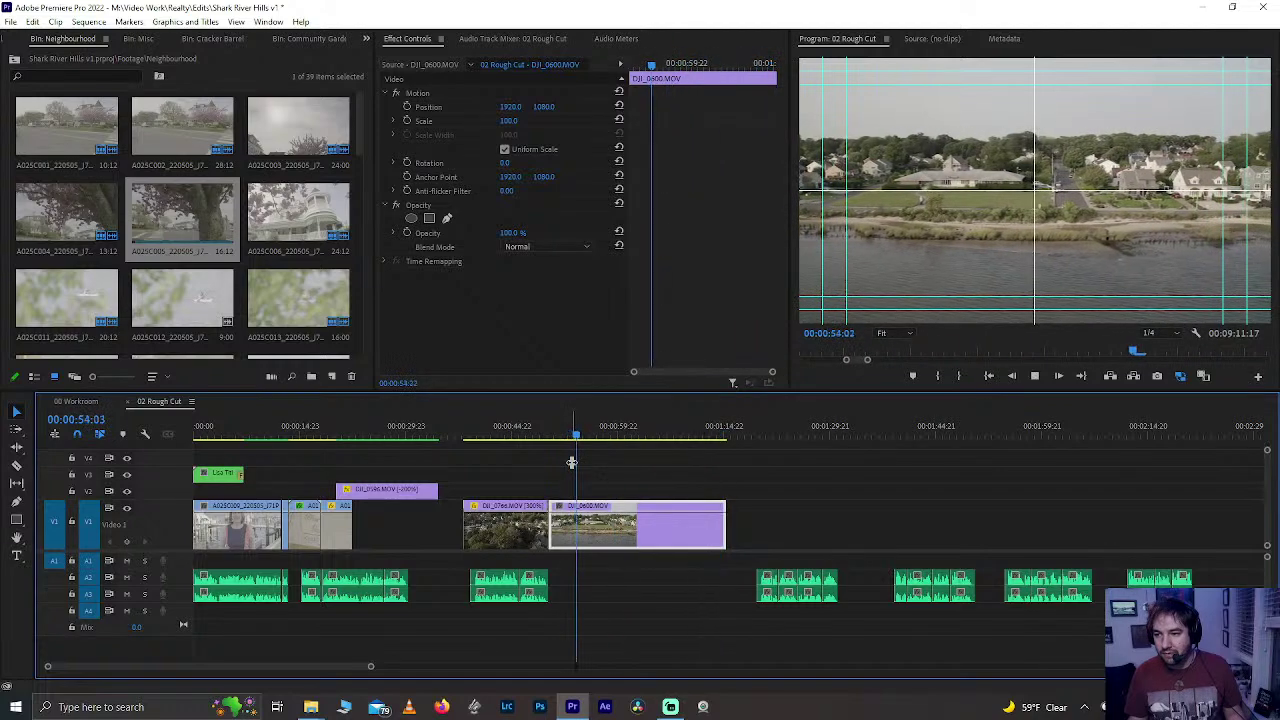
- Set the DJI_0600 clip's speed to 200% and play it back
key("space")
right_click(590, 523)
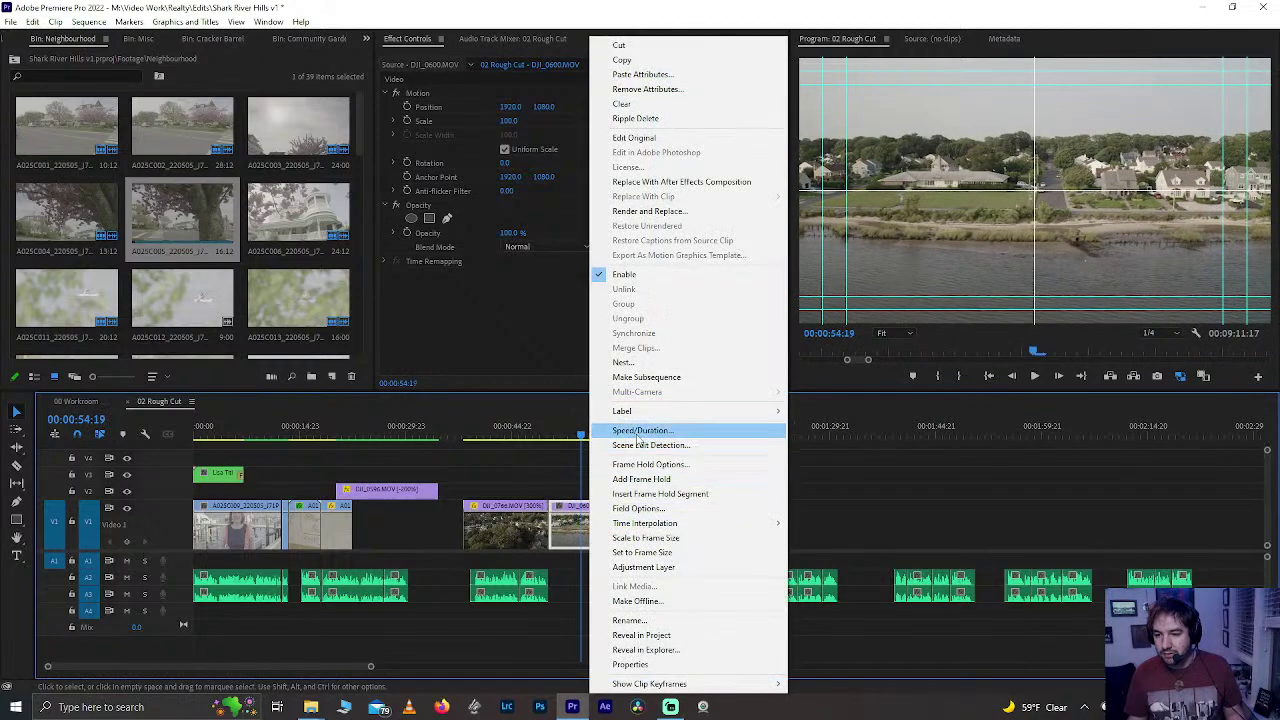
left_click(640, 431)
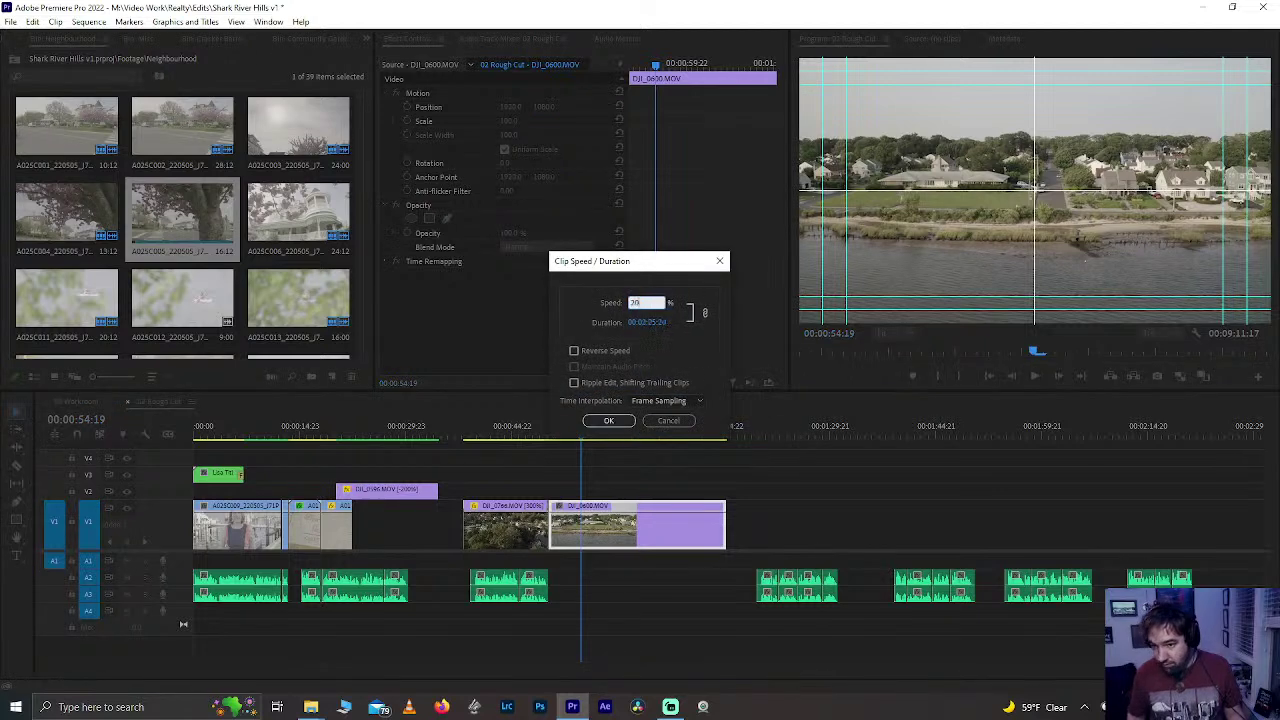
left_click(640, 431)
type("200")
key("Return")
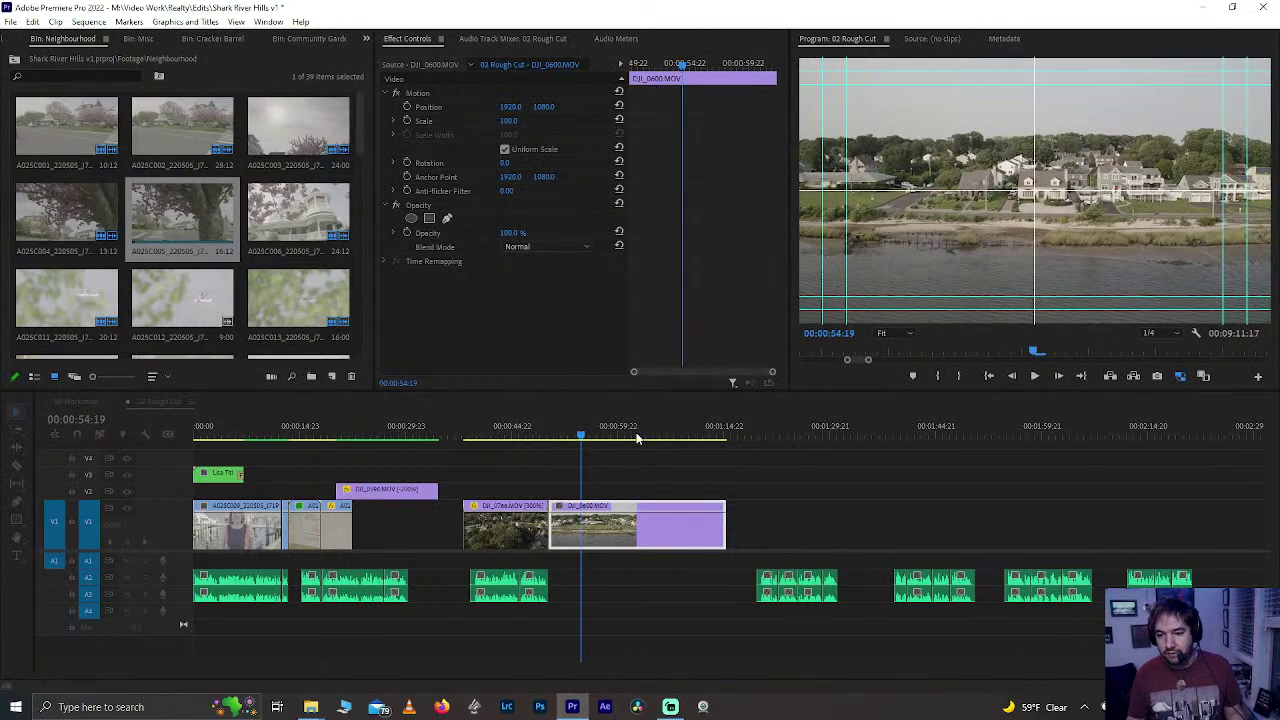
left_click_drag(561, 425, 545, 430)
key("space")
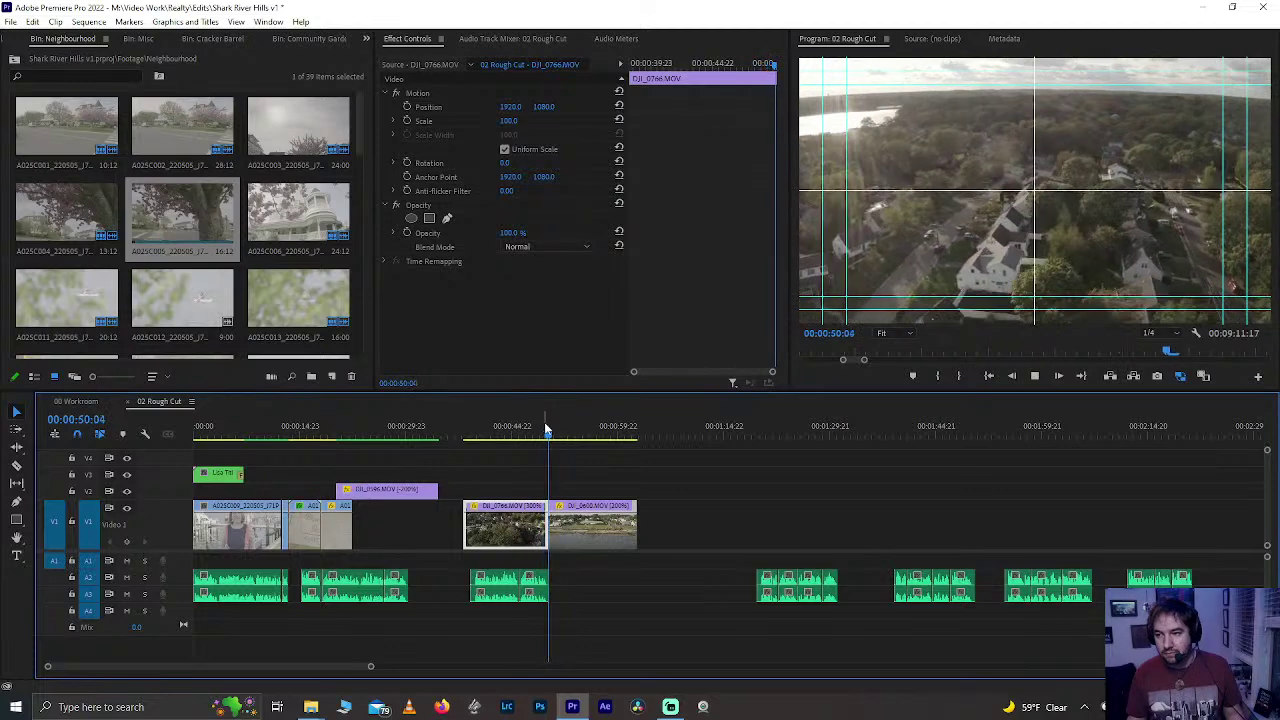
- Delete the empty gap before DJI_0600 and play the joined clips
left_click(565, 527)
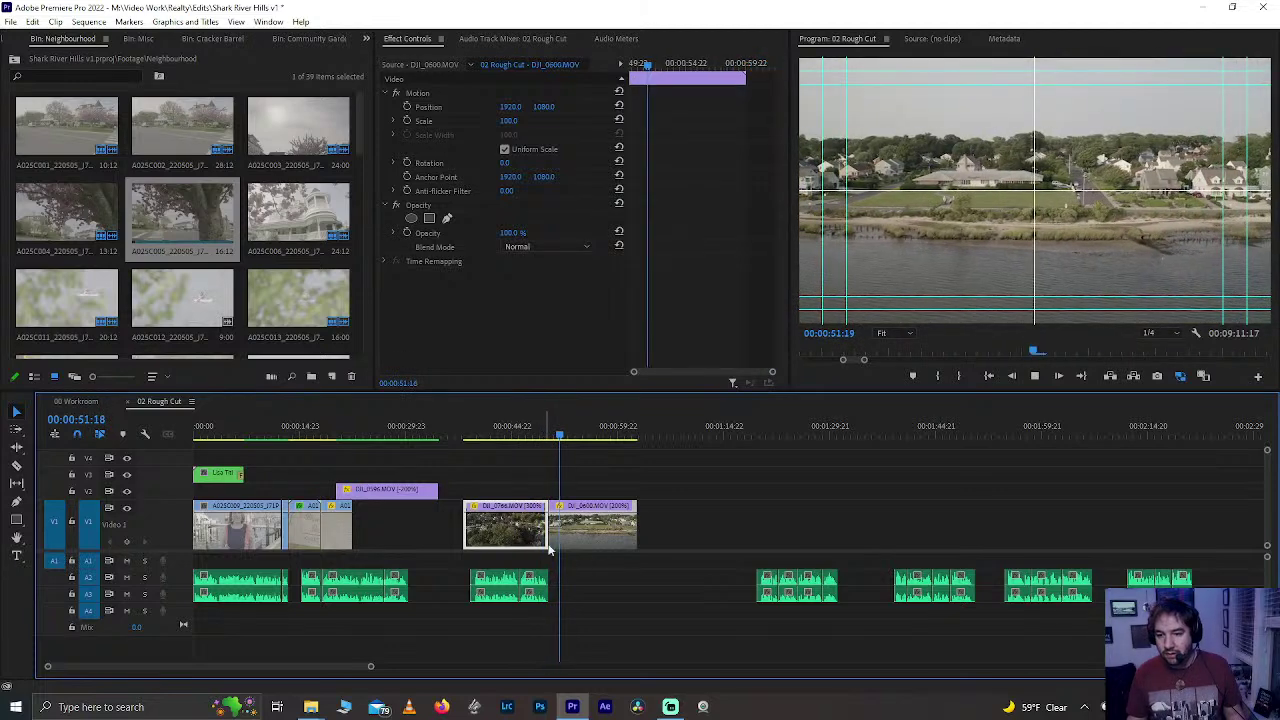
left_click(557, 530)
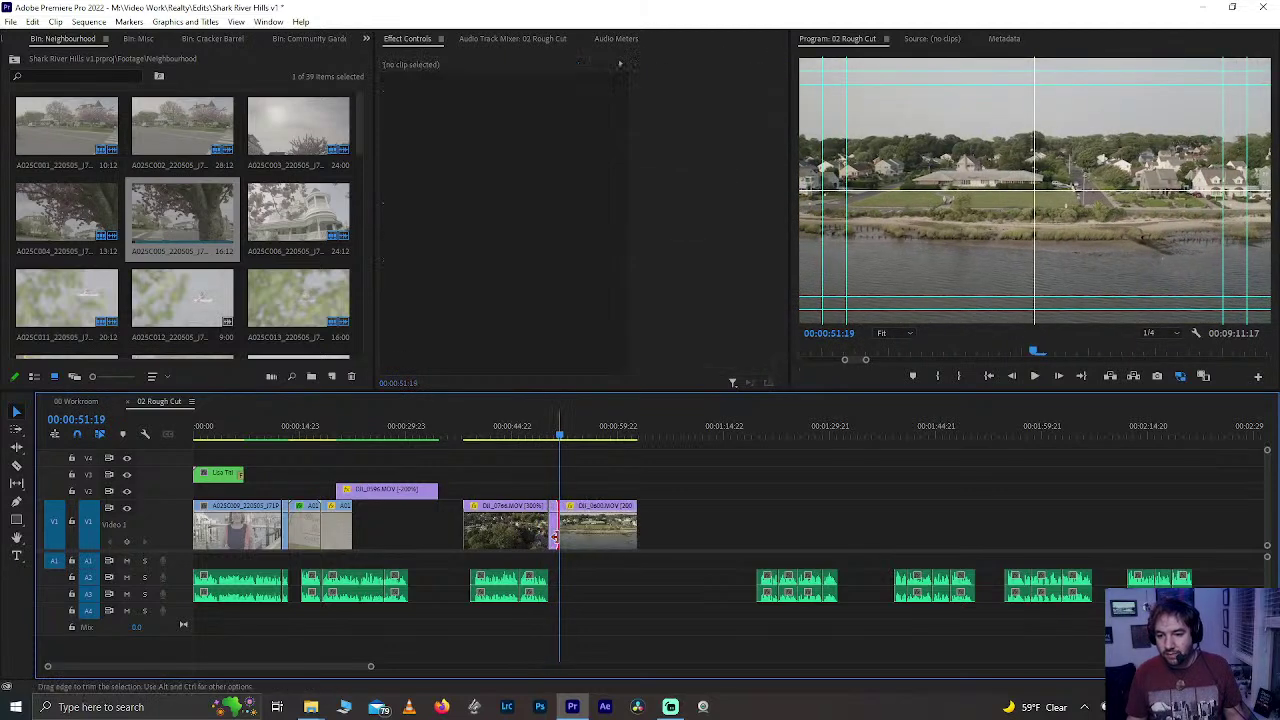
left_click(554, 543)
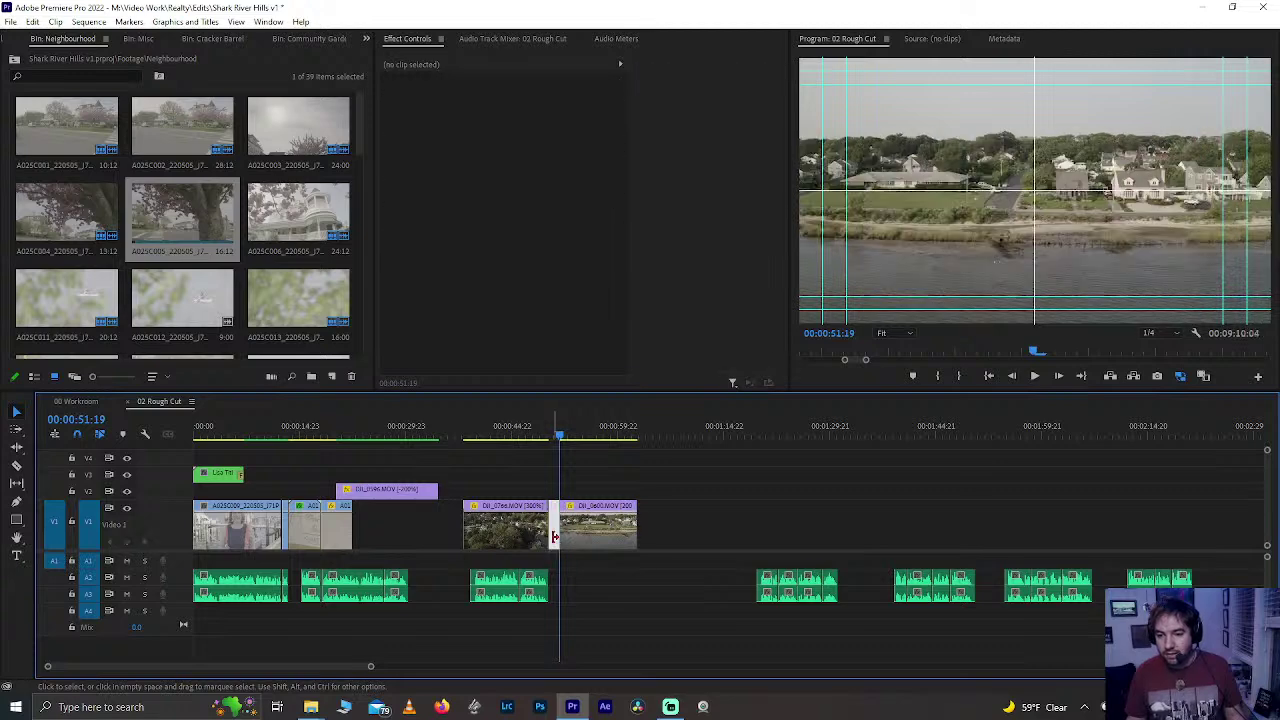
key("Delete")
left_click(530, 433)
key("space")
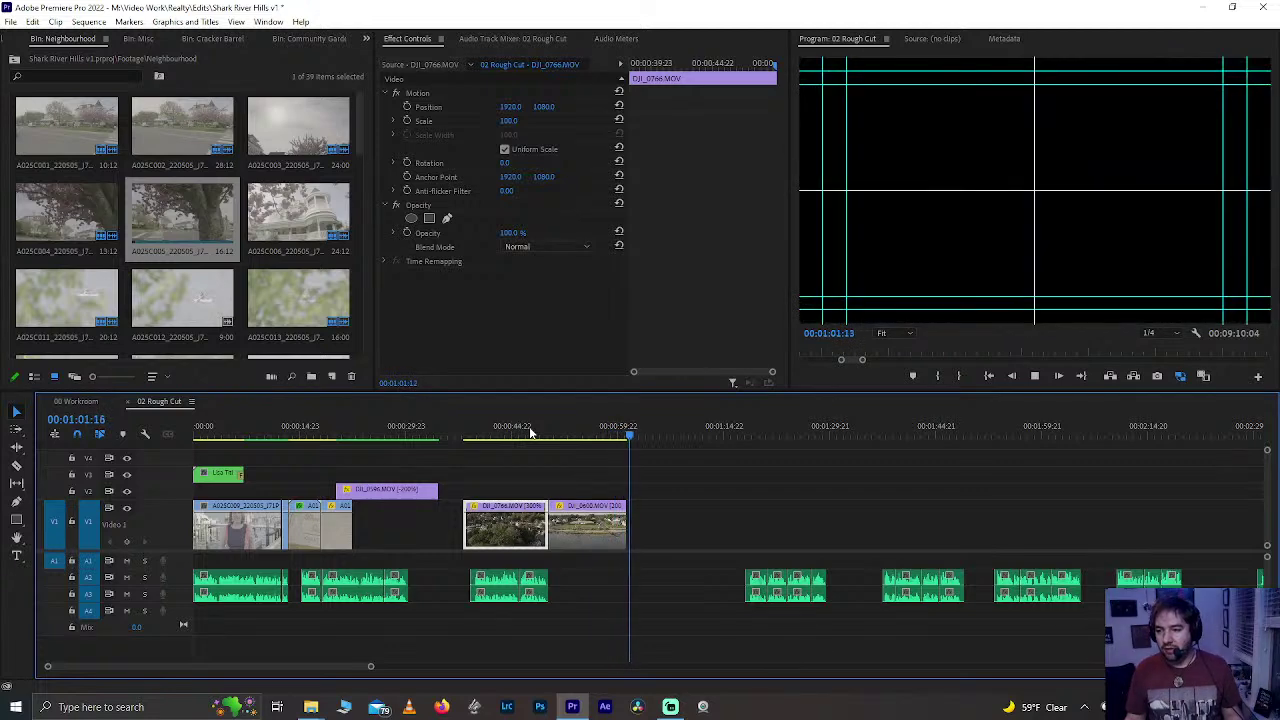
- Extend the DJI_0600 clip's end by about 15 seconds, then trim it back to a chosen frame
key("space")
left_click_drag(628, 530, 742, 541)
key("space")
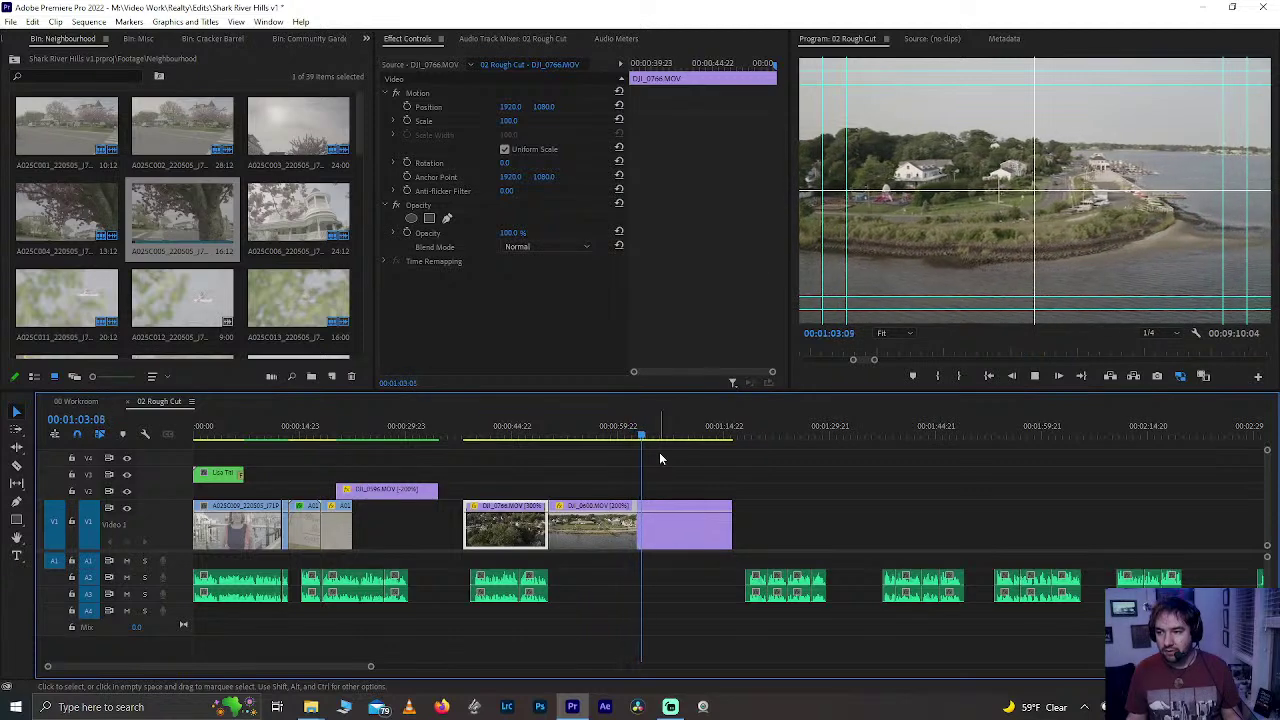
key("space")
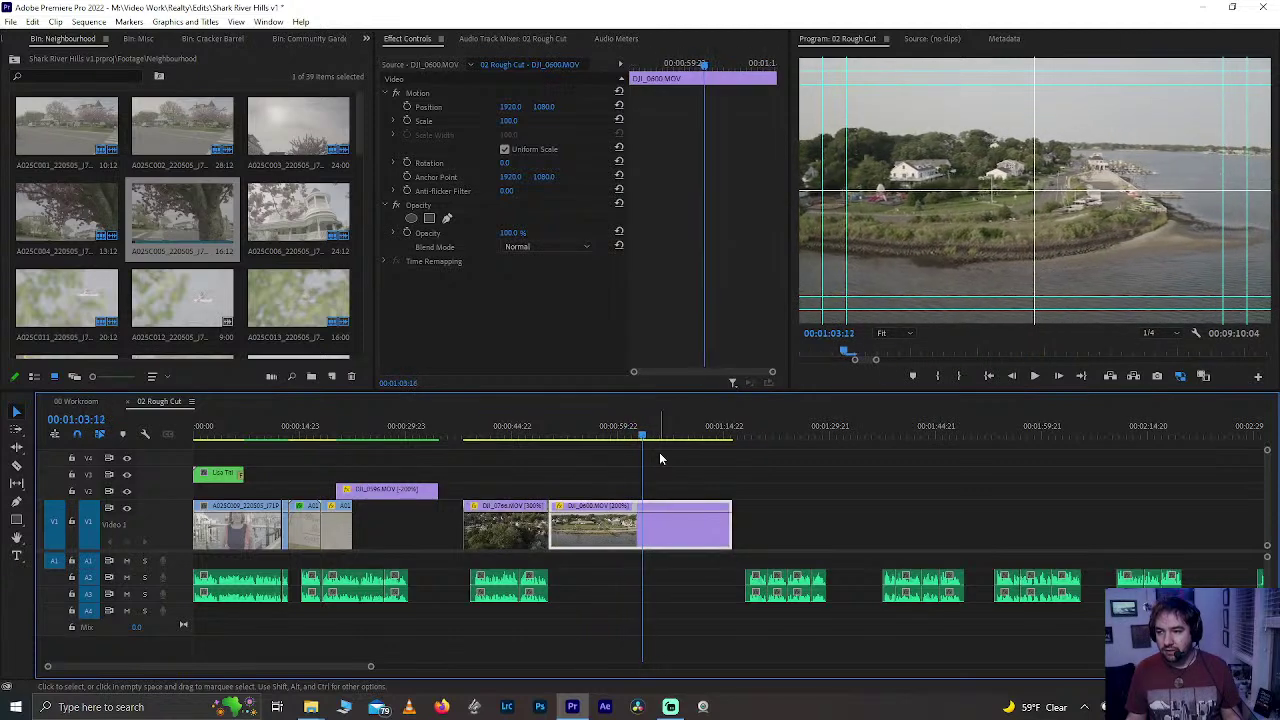
key("Right")
key("Right")
key("Right")
key("Right")
key("Right")
key("Right")
key("Right")
key("Right")
key("Right")
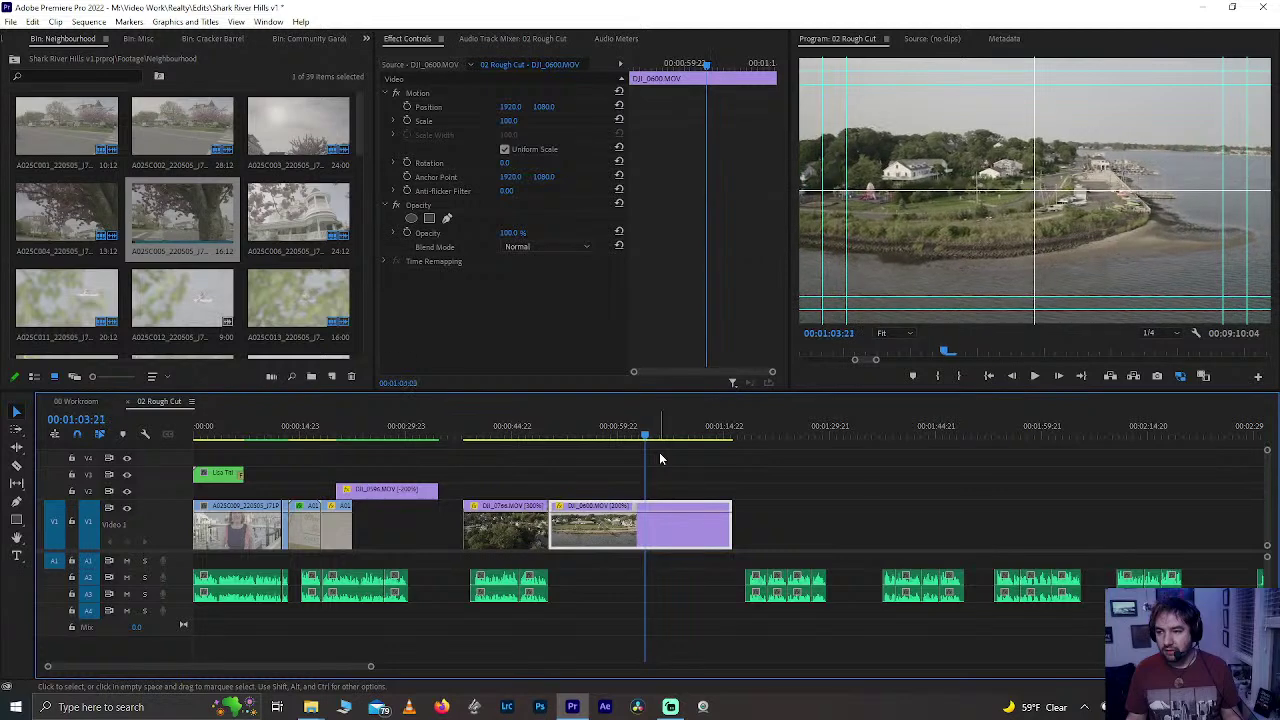
key("Left")
key("Left")
key("Left")
key("Left")
key("Left")
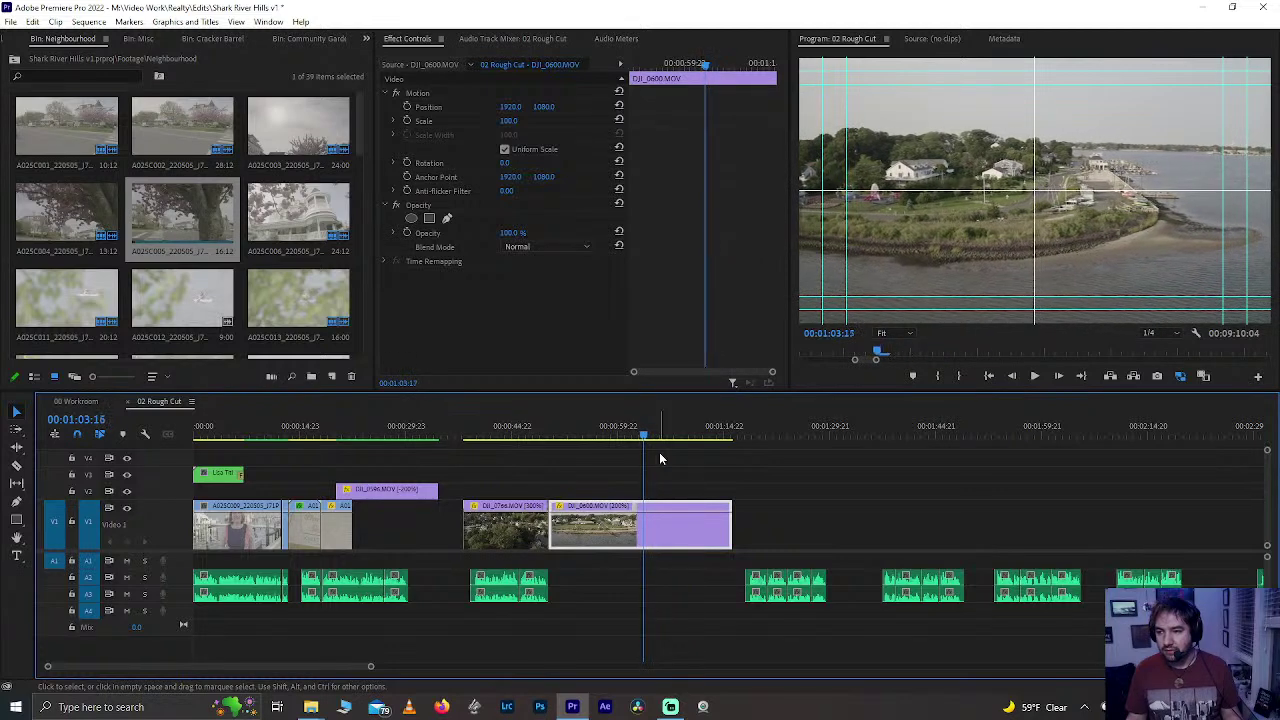
left_click_drag(551, 525, 641, 533)
- Play back the new ending, park the playhead at 00:00:43:02, and save the project
left_click(585, 428)
key("space")
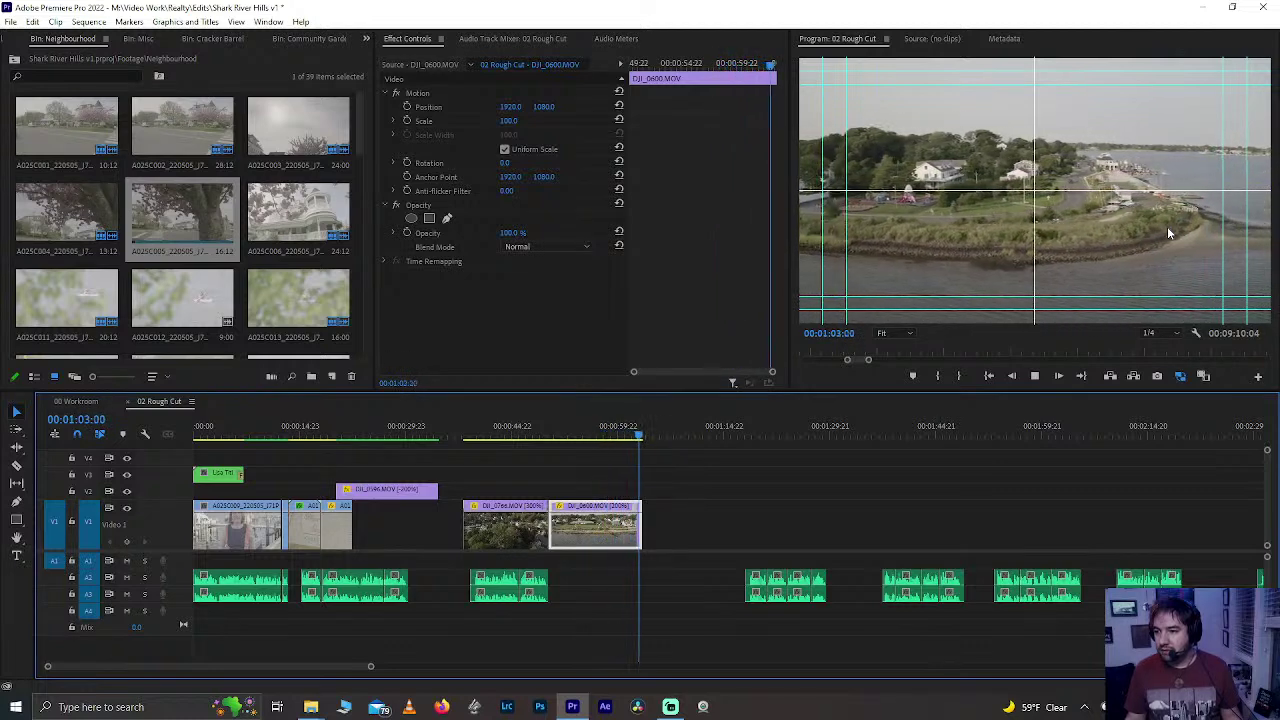
key("space")
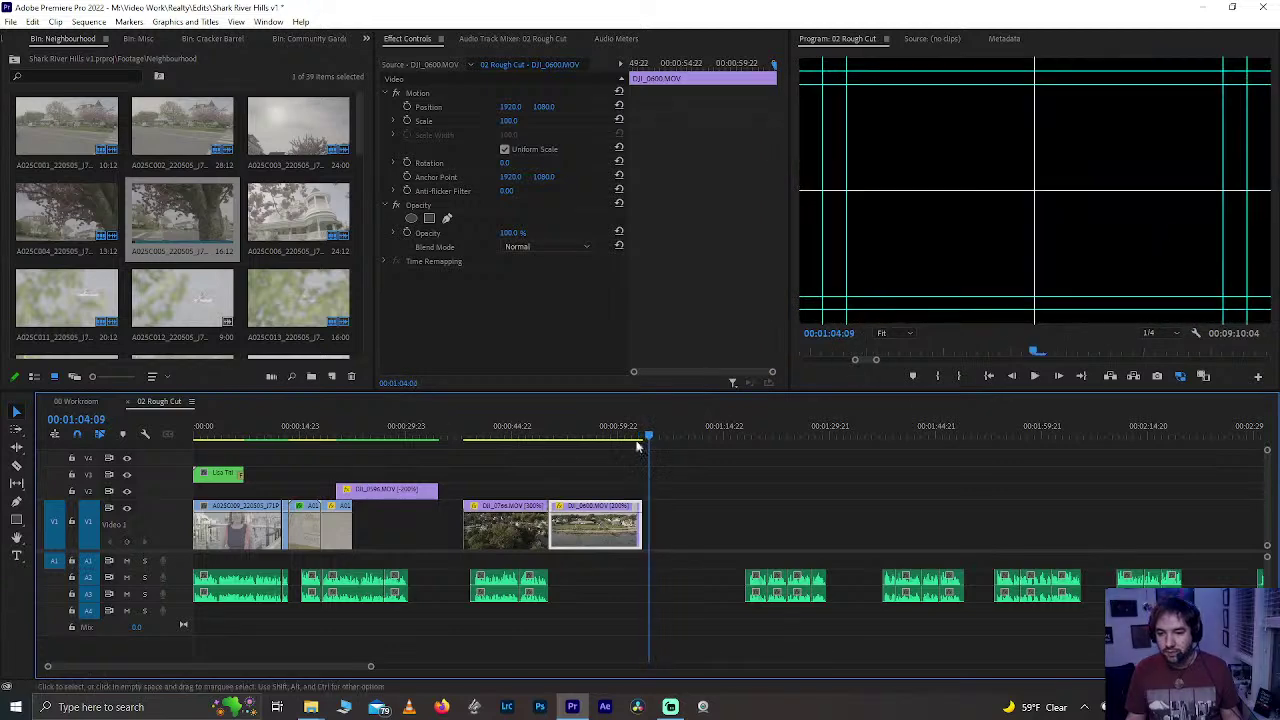
left_click(724, 427)
left_click(499, 424)
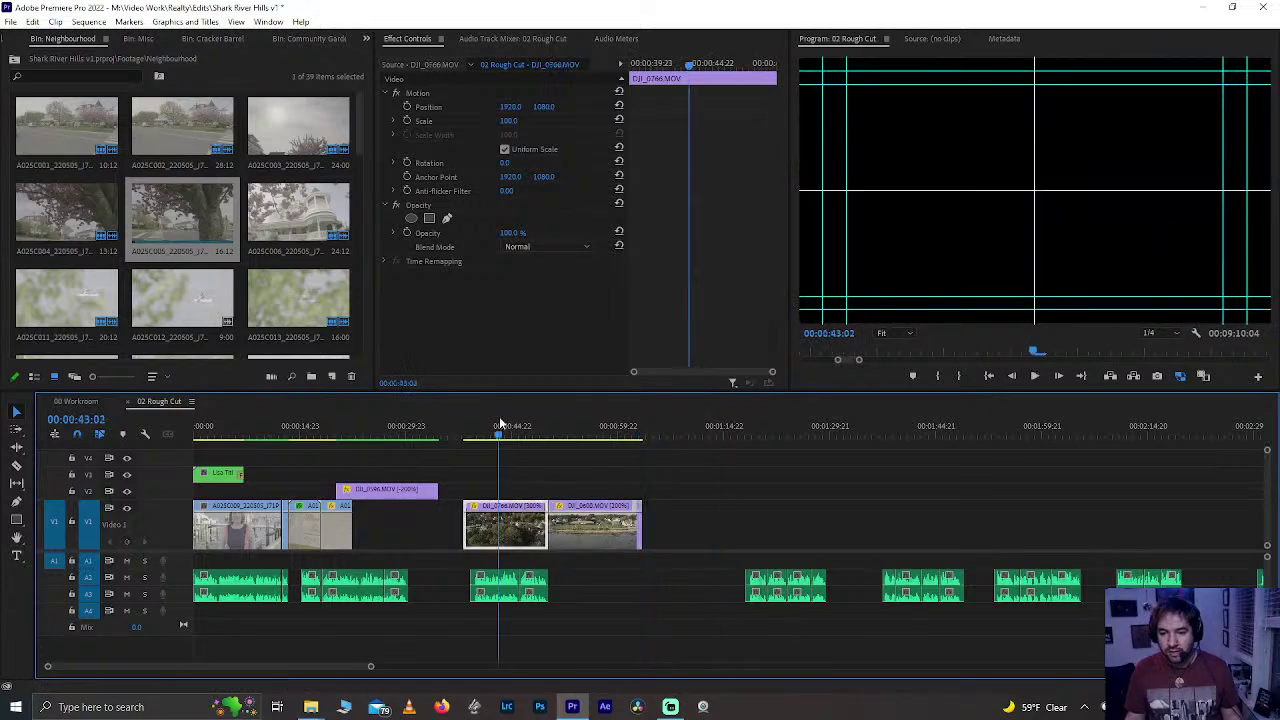
key("ctrl+s")
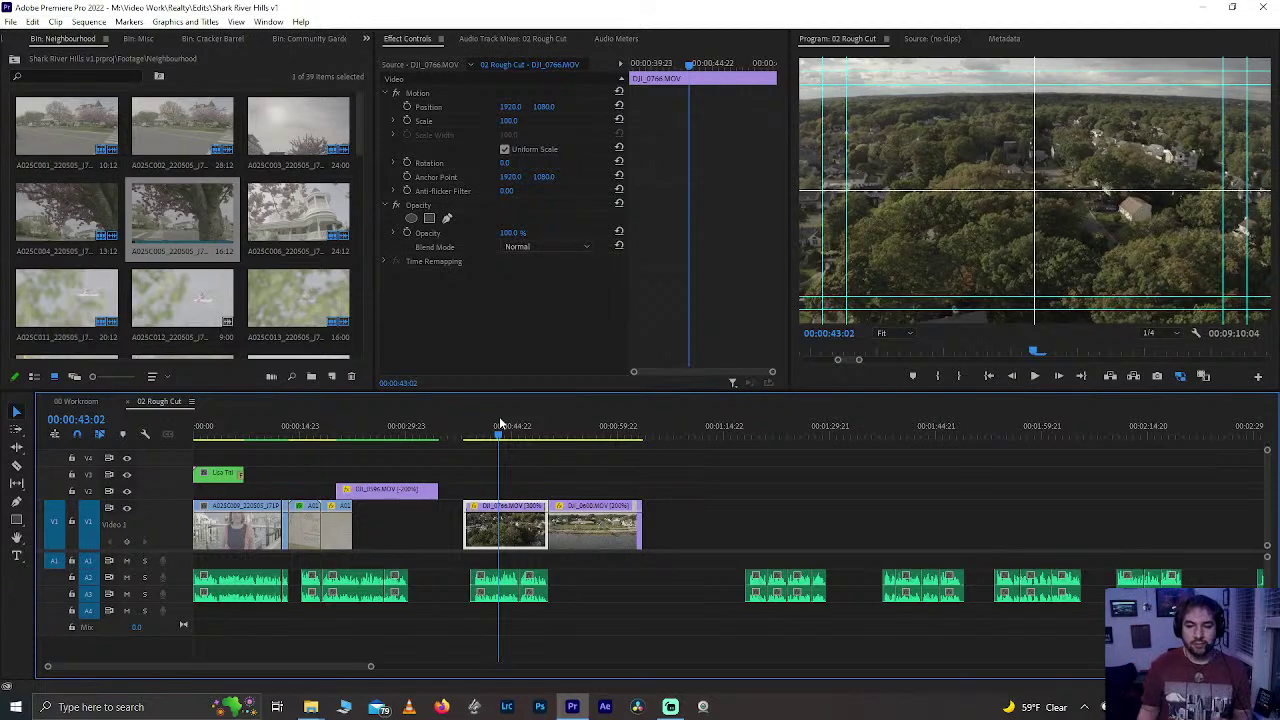
left_click(392, 432)
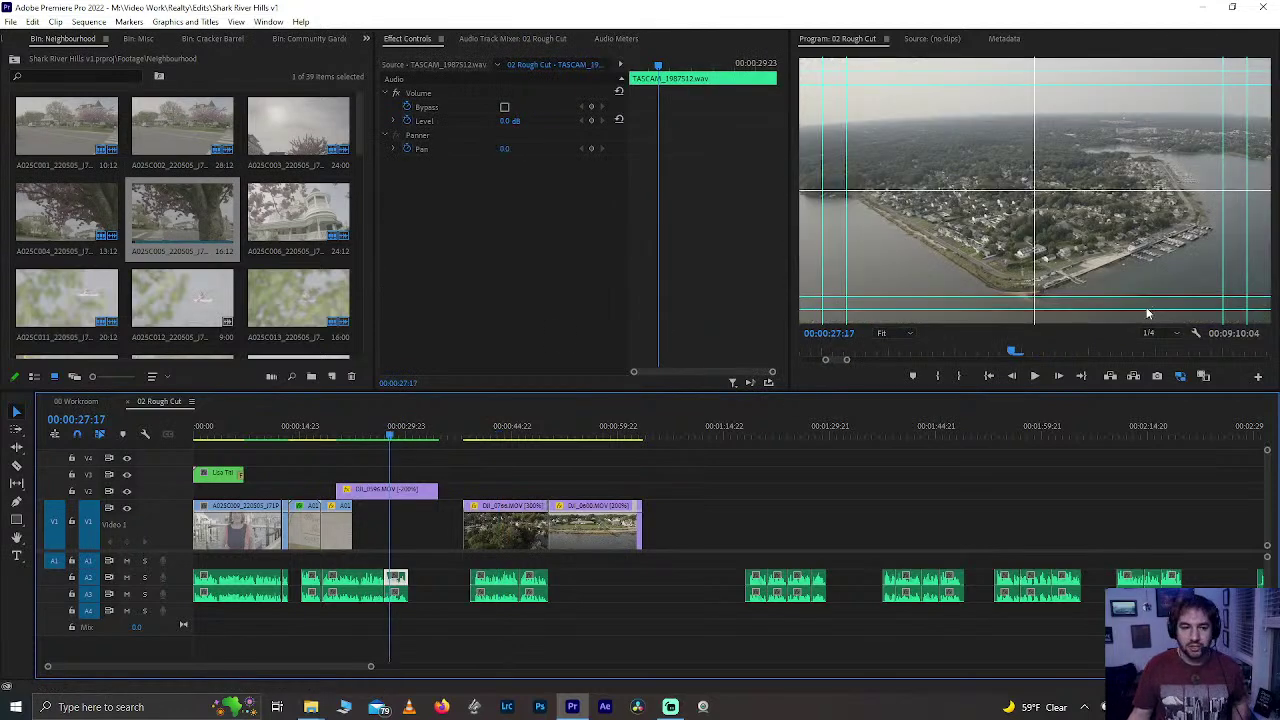
- Paste a DJI_0600 clip into 02 Rough Cut at 00:03:37:09, then undo that paste
left_click(70, 401)
left_click(290, 430)
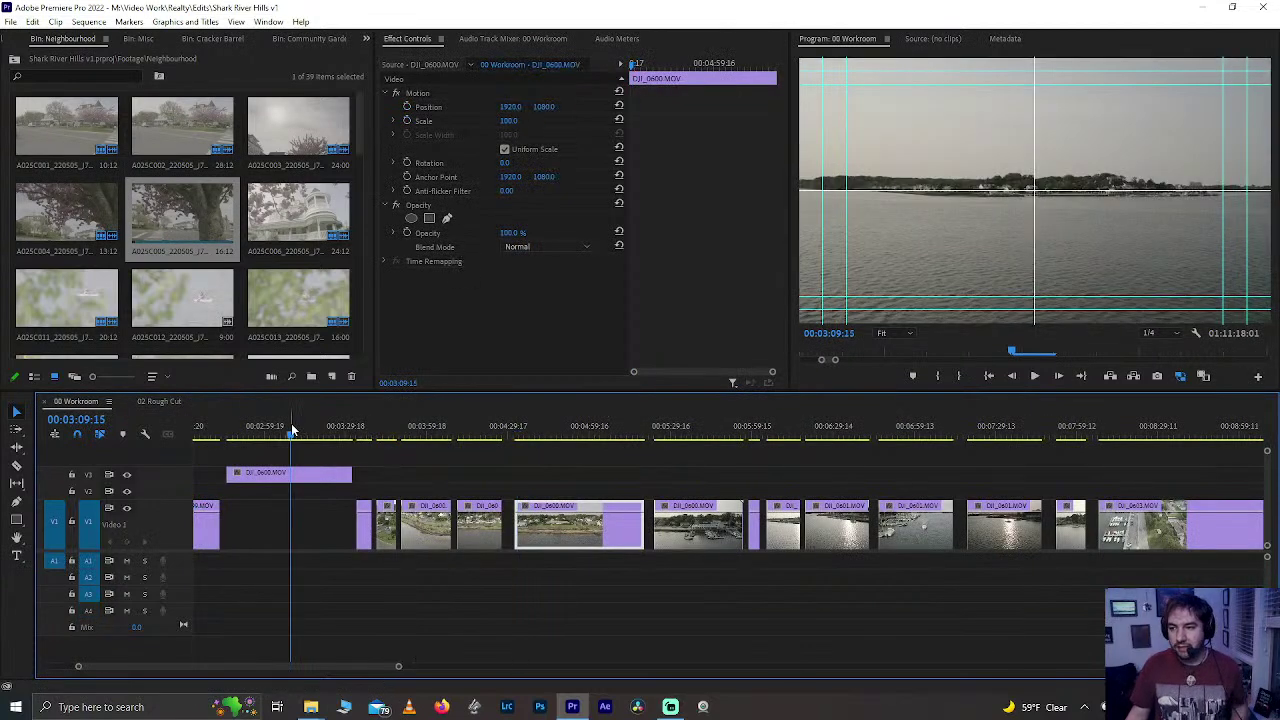
left_click(150, 400)
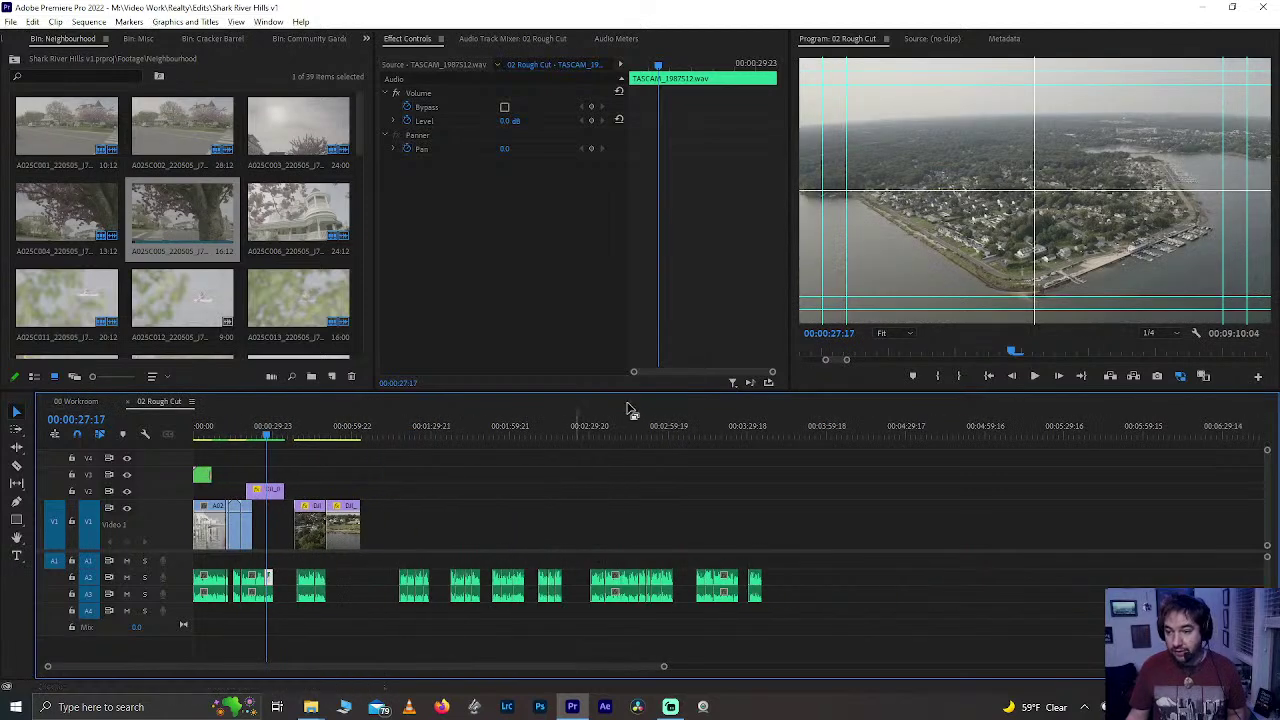
left_click(780, 434)
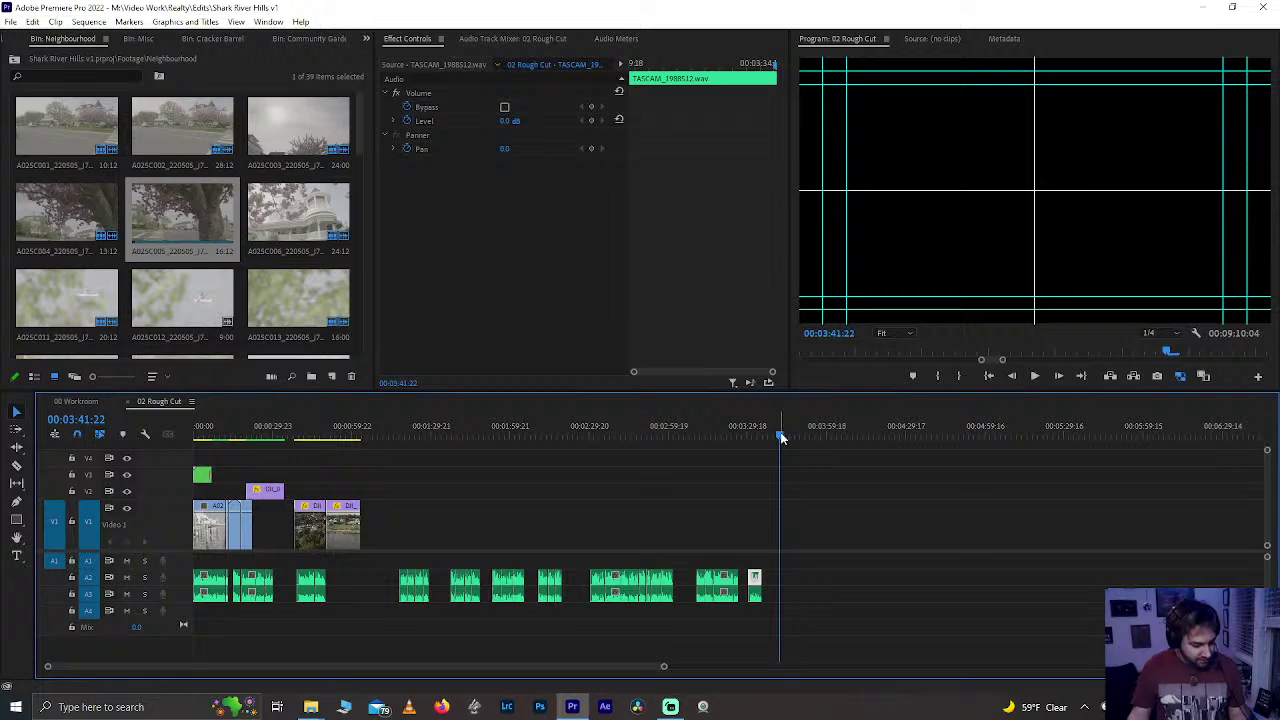
left_click(770, 434)
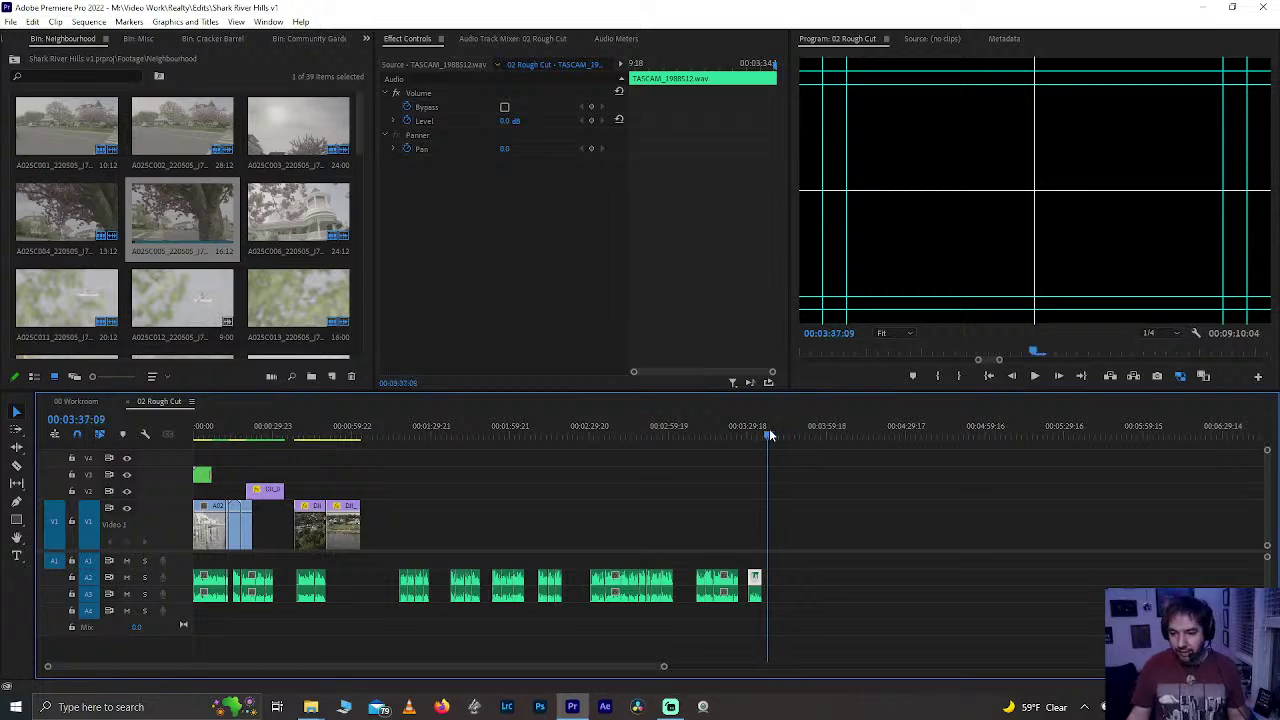
key("ctrl+v")
left_click_drag(786, 434, 804, 434)
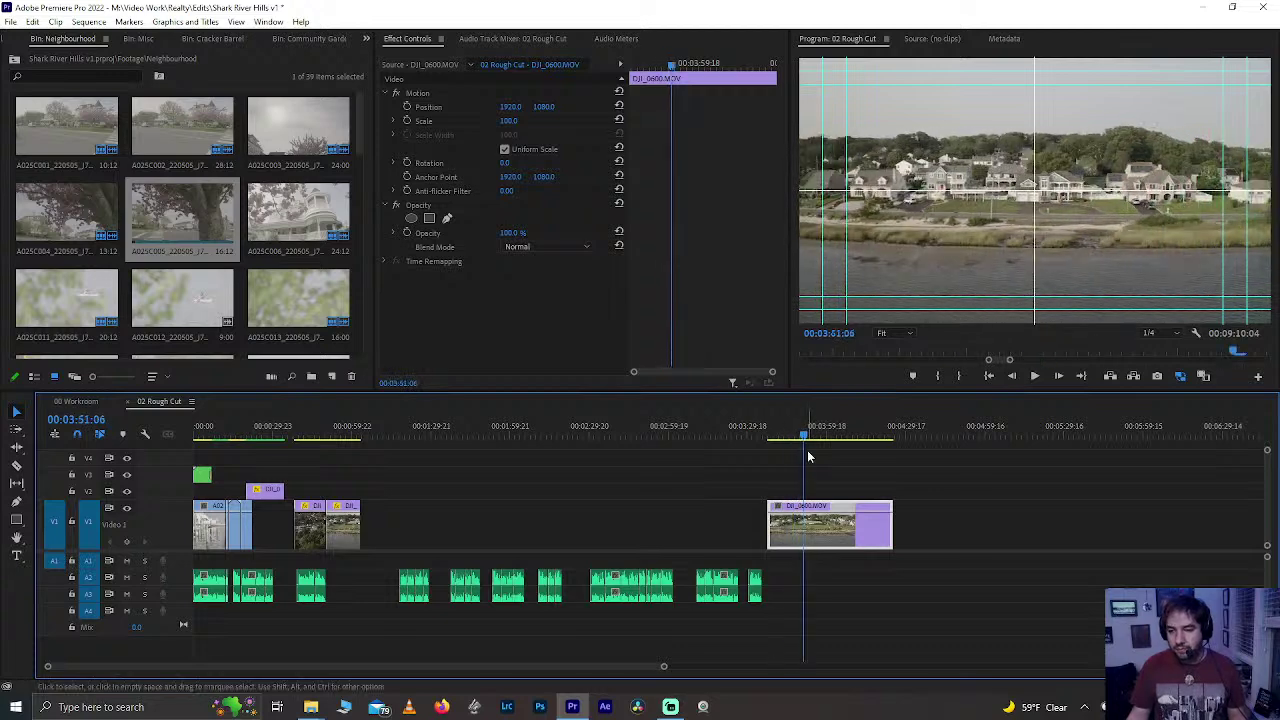
key("ctrl+z")
- Take the V3 DJI_0600 clip from 00 Workroom, paste it into 02 Rough Cut, and pick an end frame
left_click(80, 401)
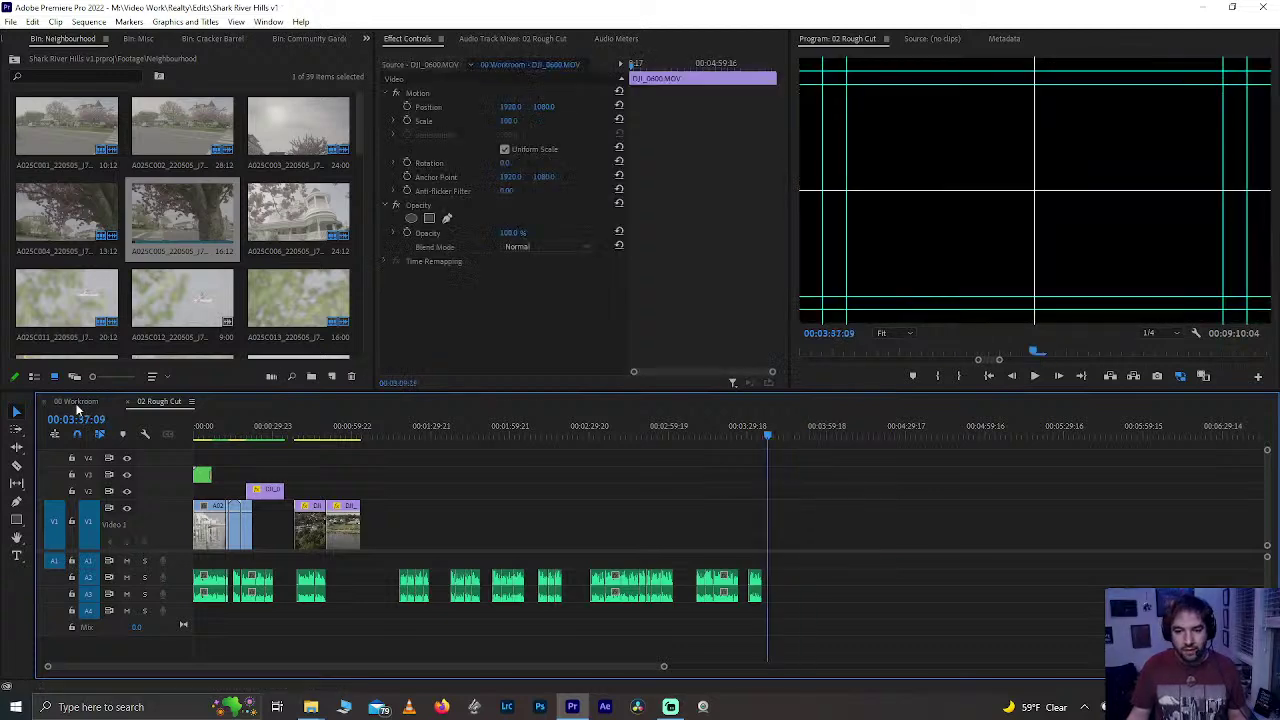
left_click(277, 478)
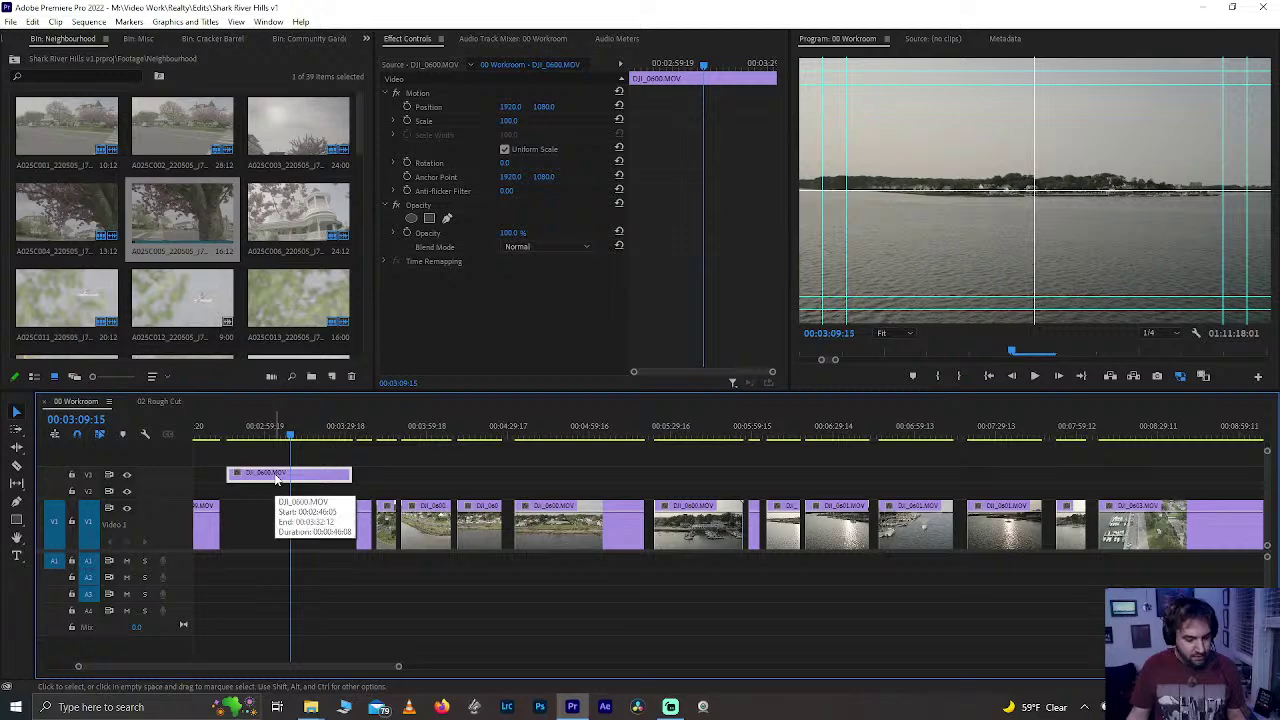
left_click(159, 401)
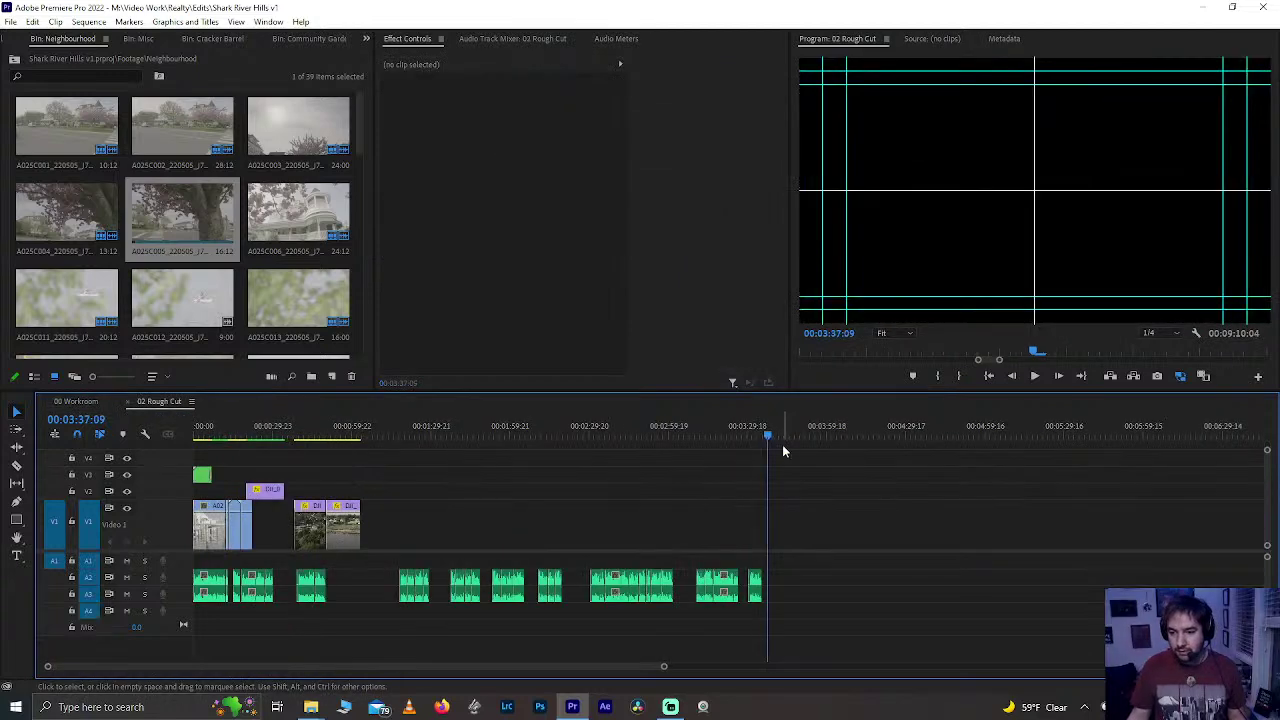
key("ctrl+v")
left_click_drag(789, 428, 856, 441)
- Trim the pasted clip's end to the playhead and its start to about 00:03:40
key("w")
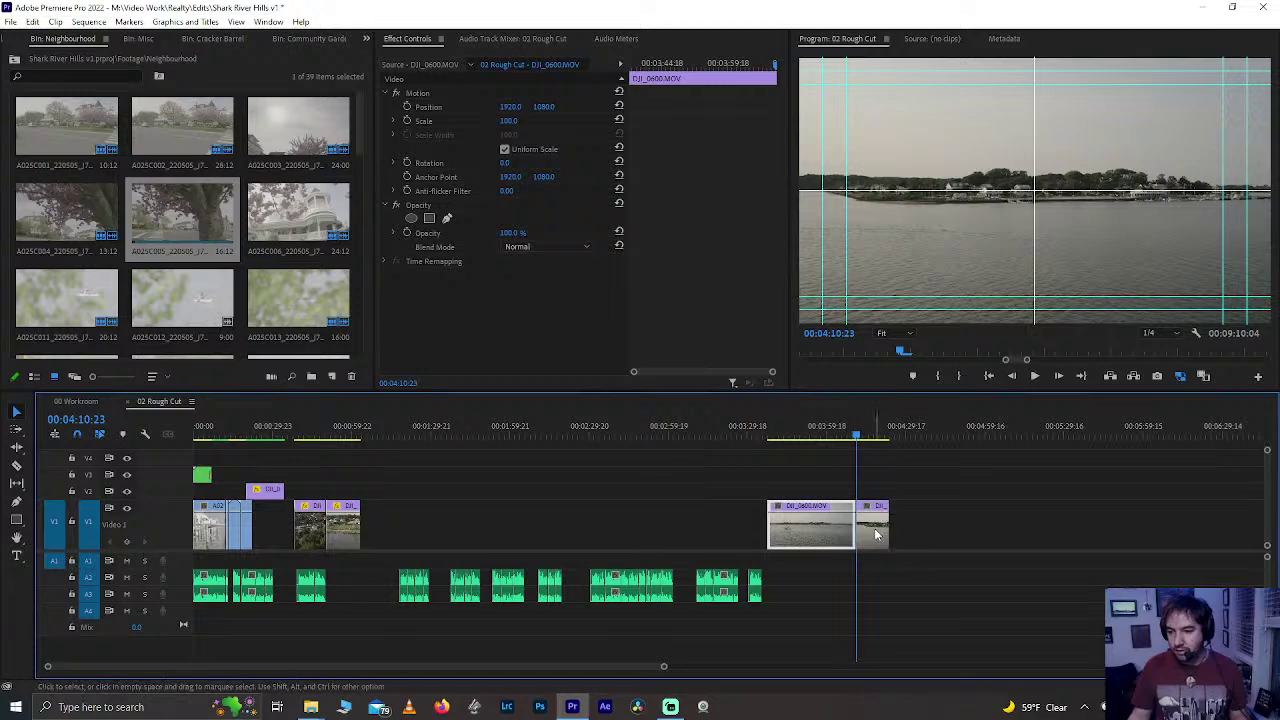
left_click(800, 447)
left_click_drag(800, 447, 776, 440)
left_click_drag(771, 541, 777, 541)
- Turn on Reverse Speed in the clip's Speed/Duration settings and play it back
right_click(812, 527)
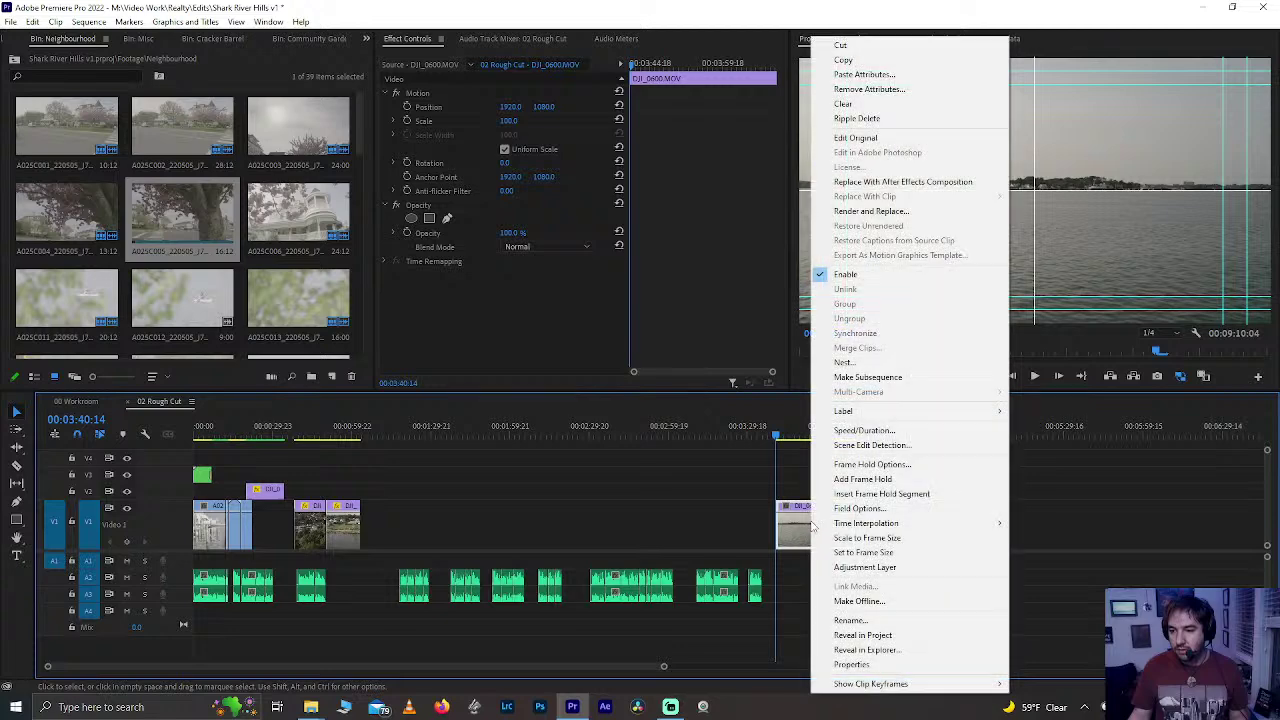
left_click(840, 445)
left_click(594, 352)
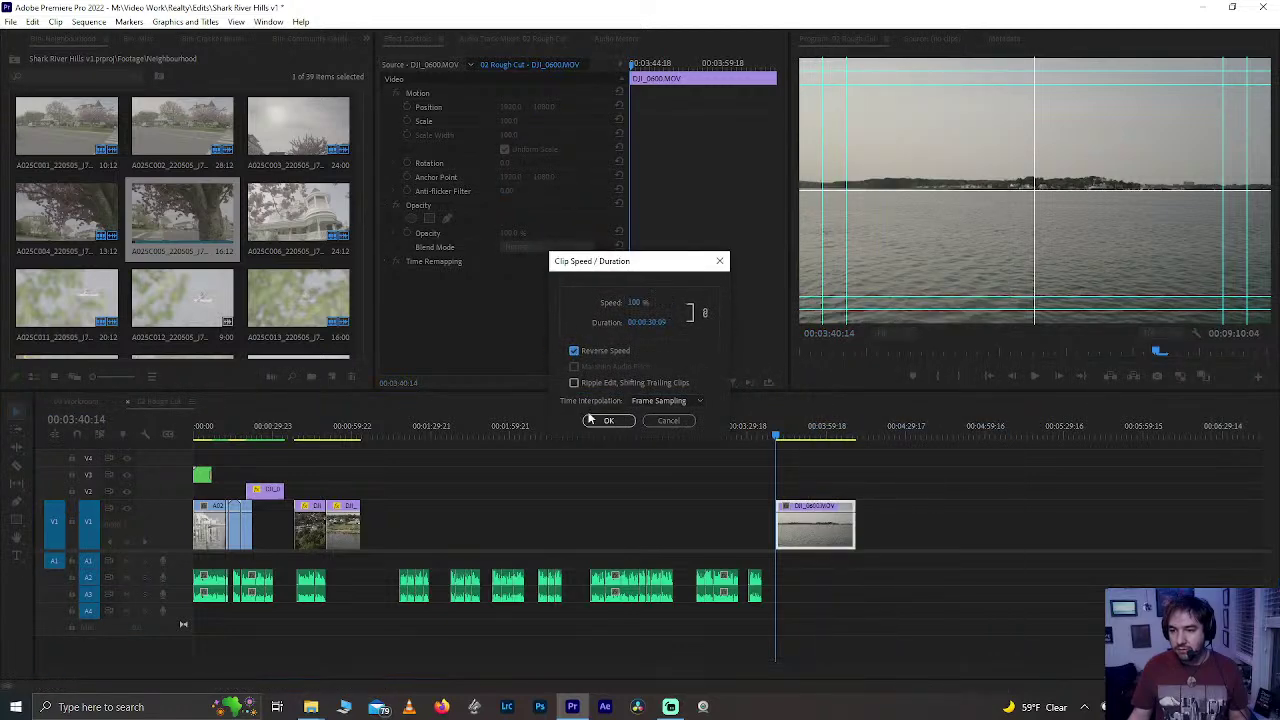
left_click(605, 420)
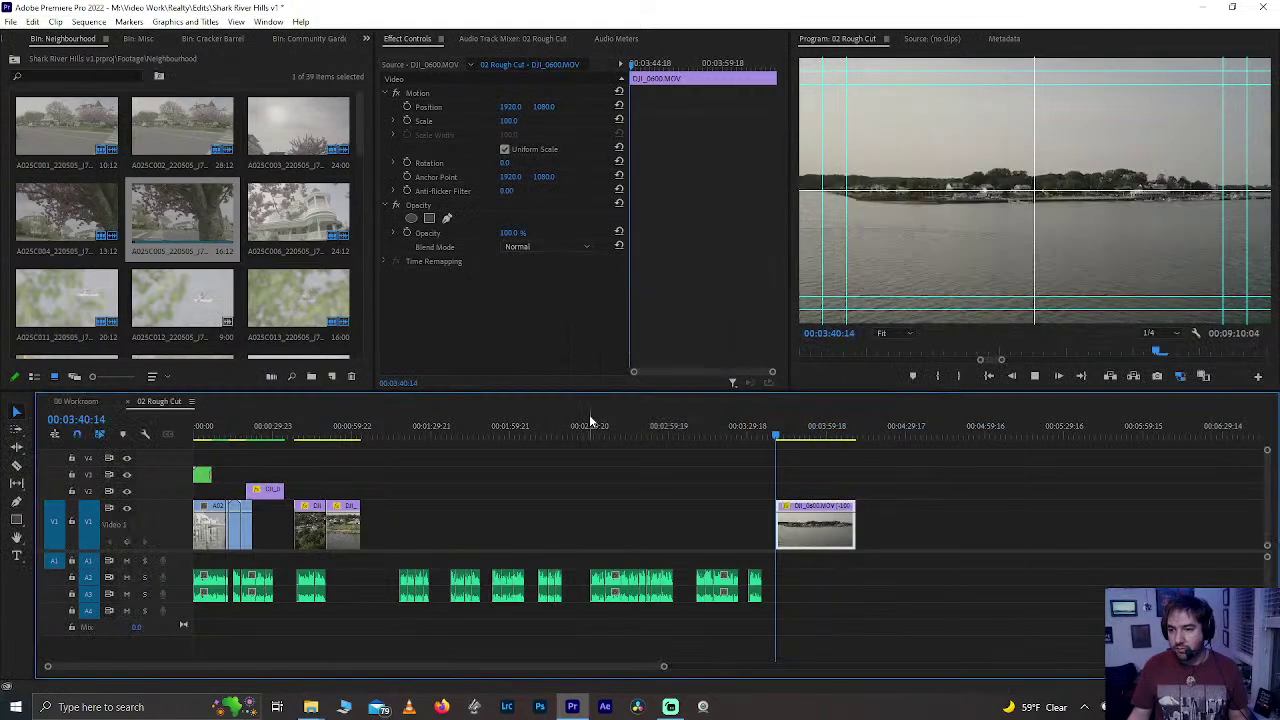
left_click_drag(776, 435, 782, 436)
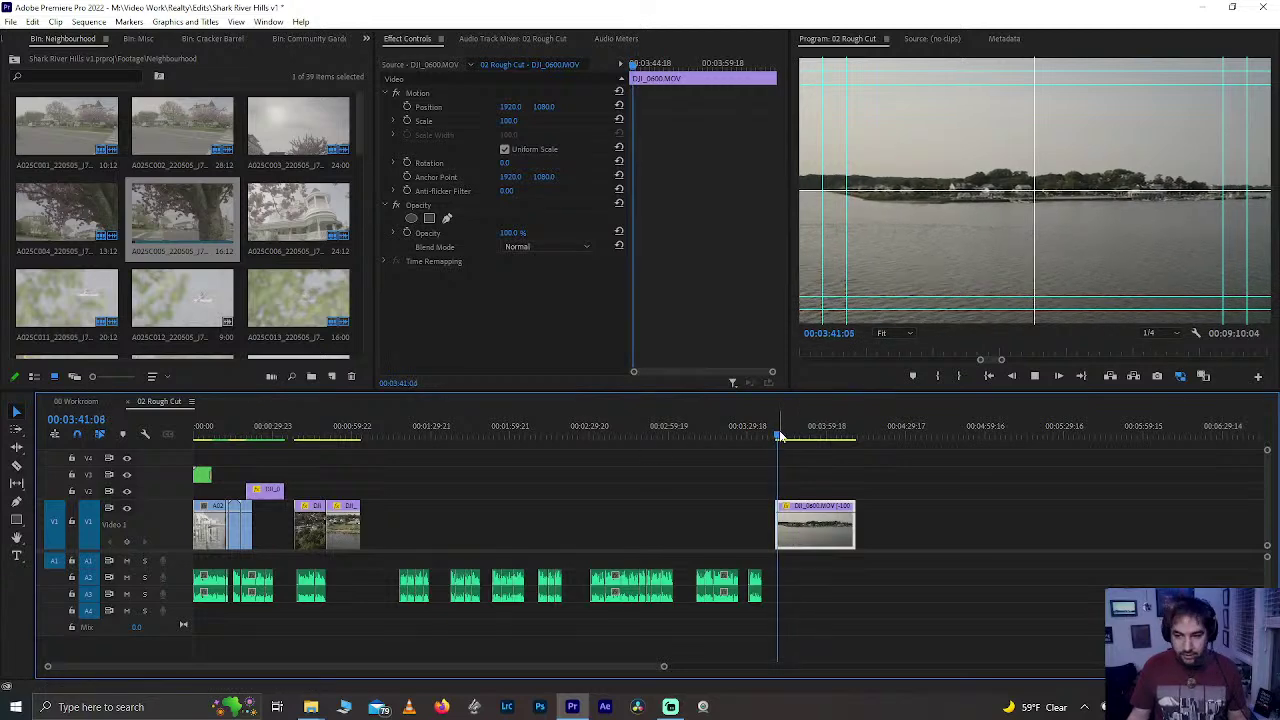
key("space")
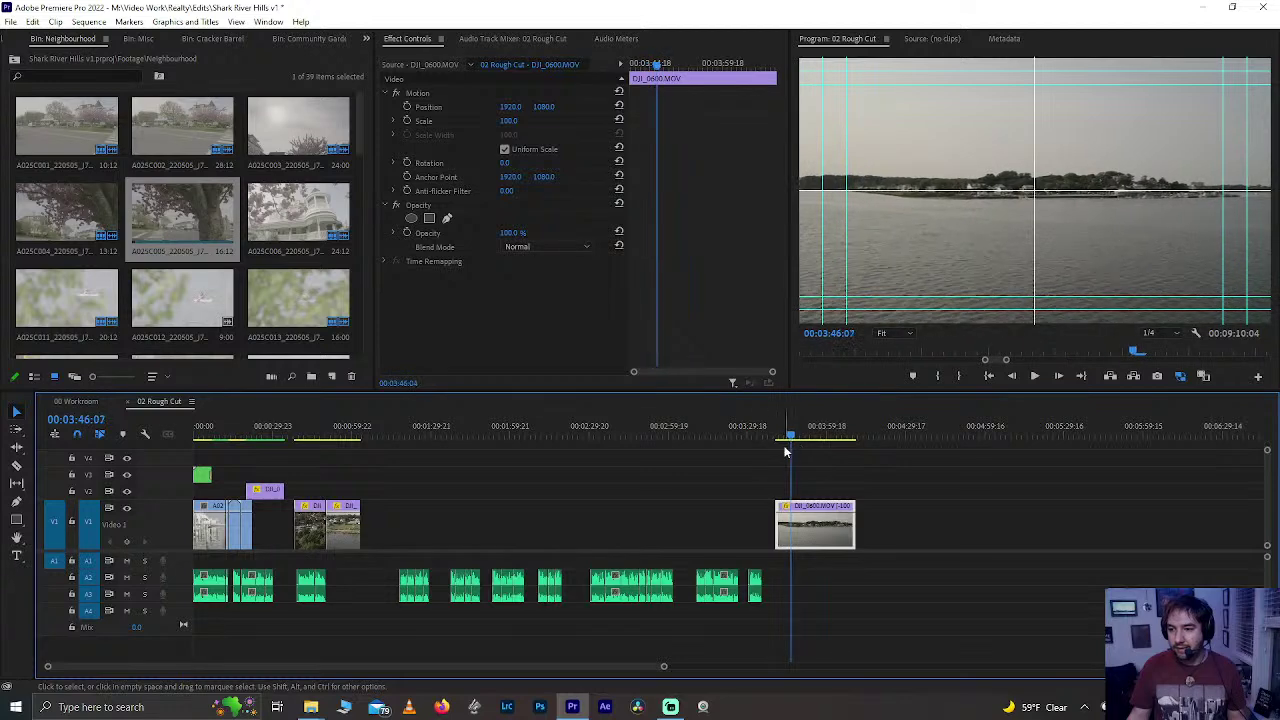
- Duplicate the reversed DJI_0600 clip onto V3, stacked directly above the original on V1
mouse_move(792, 435)
left_mouse_down()
mouse_move(863, 438)
mouse_move(816, 437)
left_mouse_up()
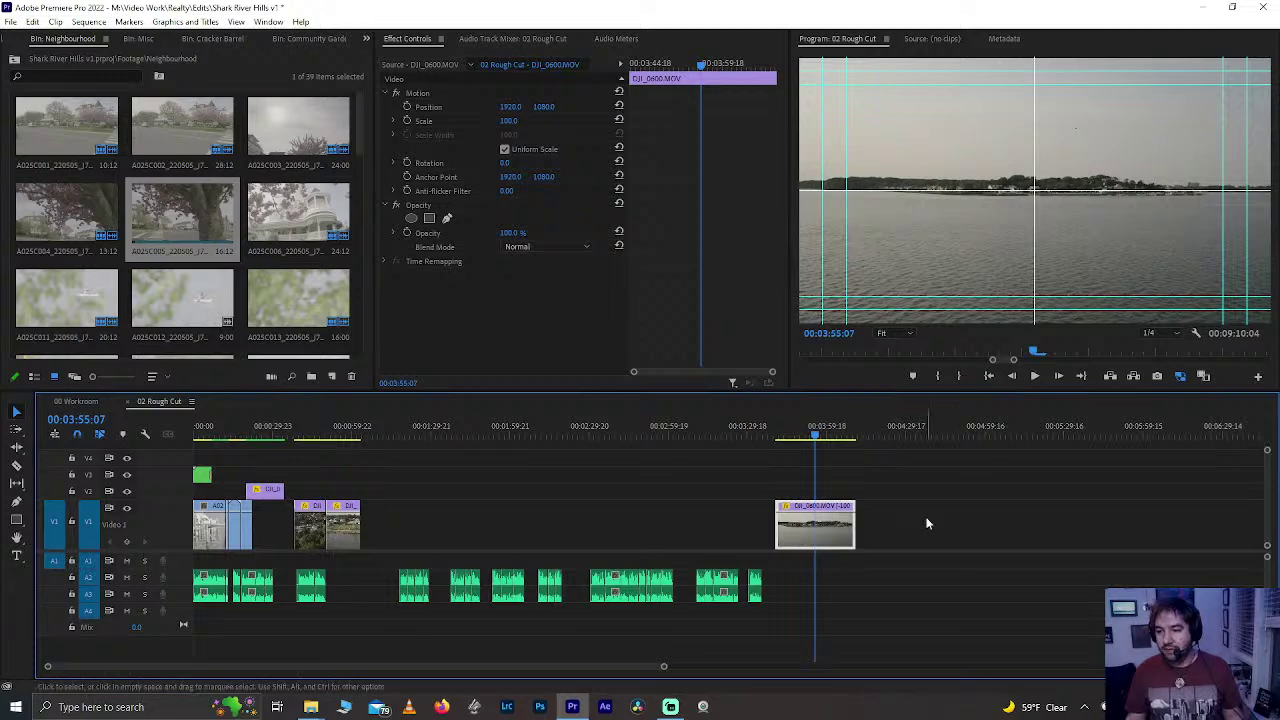
left_click(790, 437)
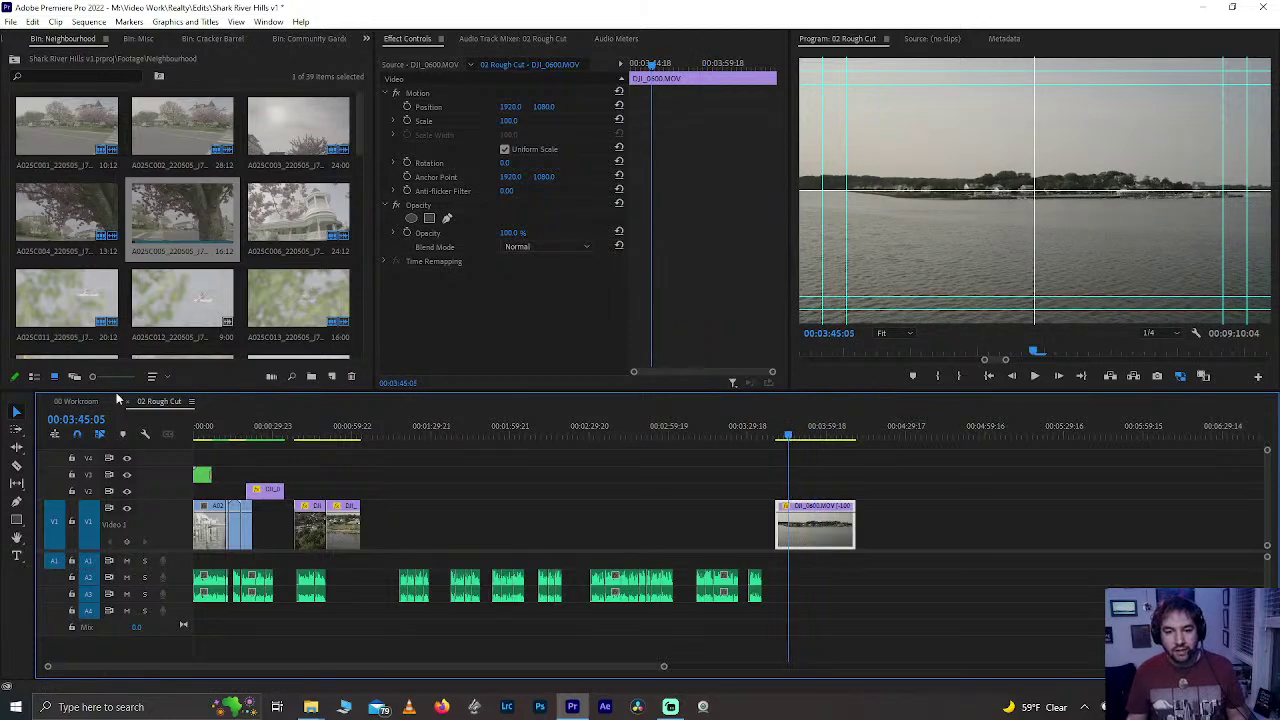
left_click(808, 437)
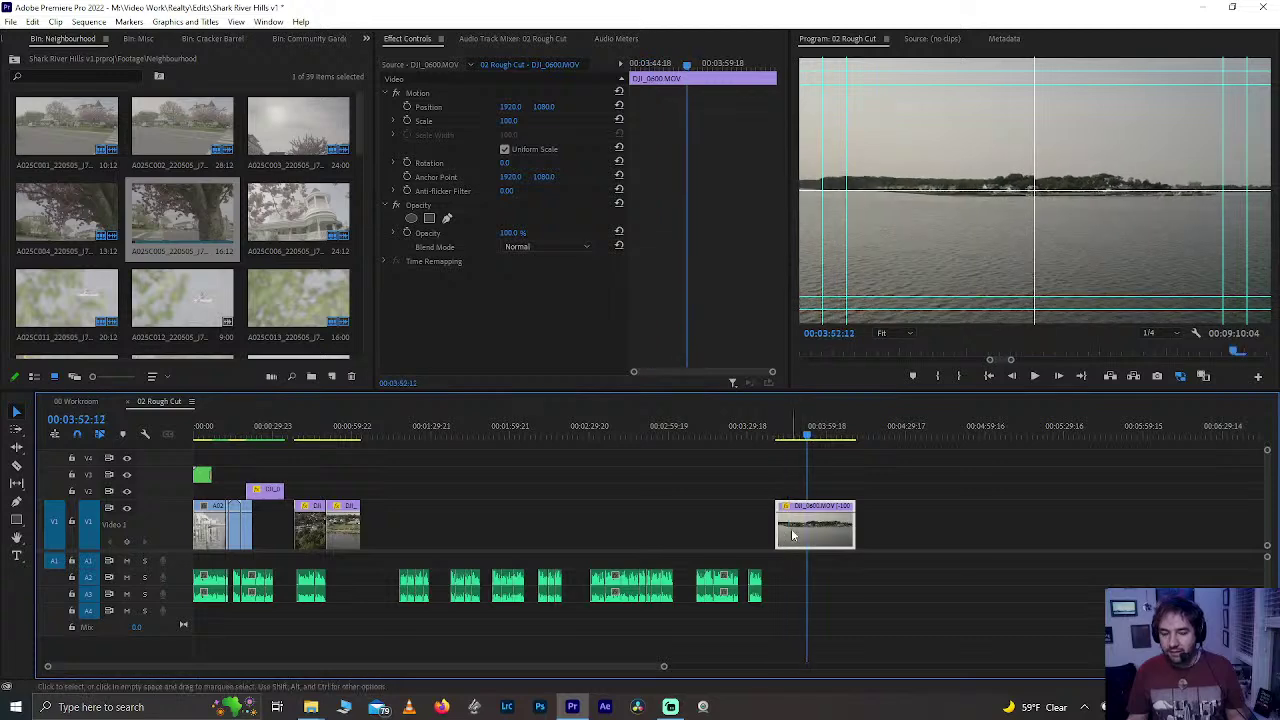
left_click_drag(792, 535, 804, 490)
left_click_drag(803, 437, 813, 437)
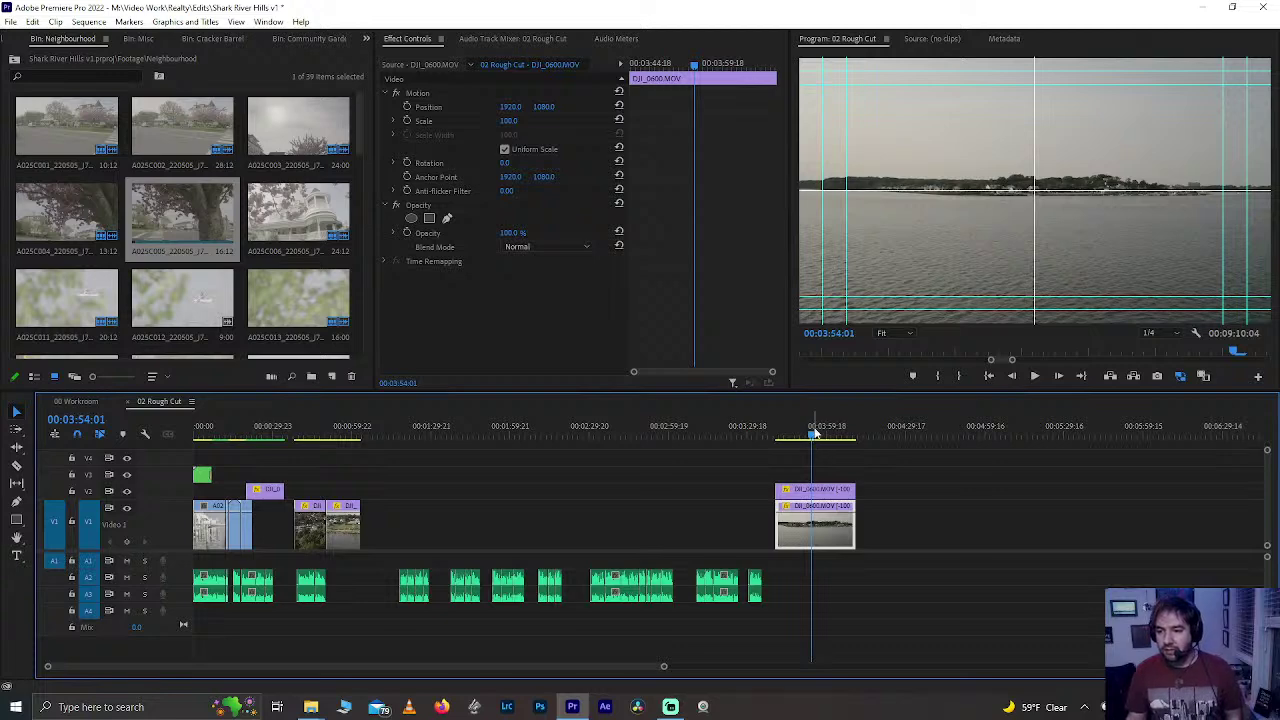
key("space")
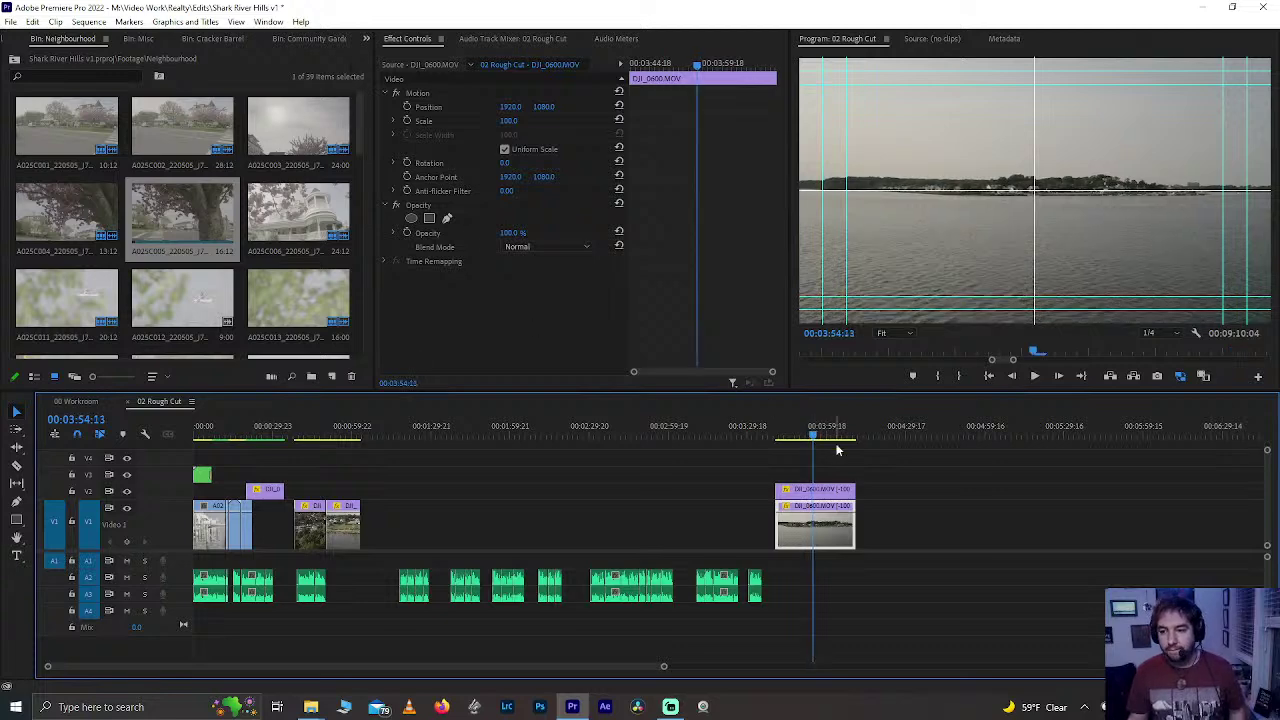
left_click_drag(838, 492, 830, 484)
- Search the Effects panel for 'key' and apply Luma Key to the V3 drone copy
left_click(365, 40)
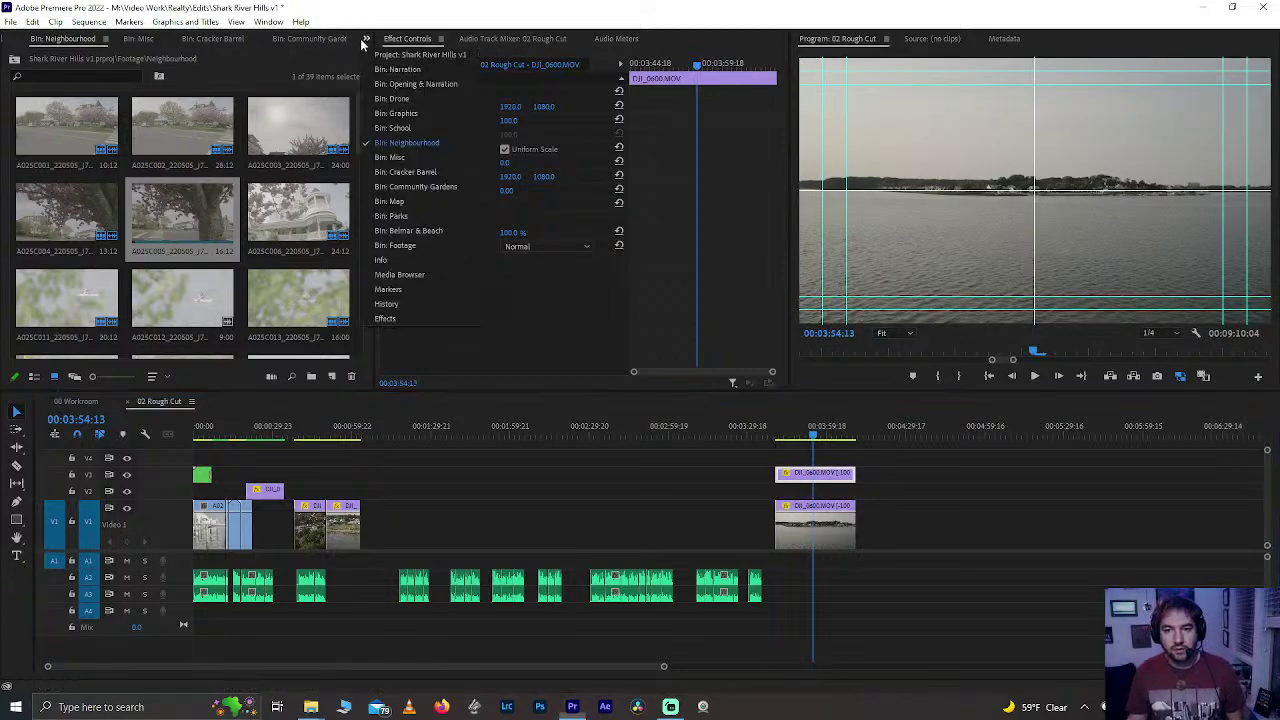
left_click(399, 319)
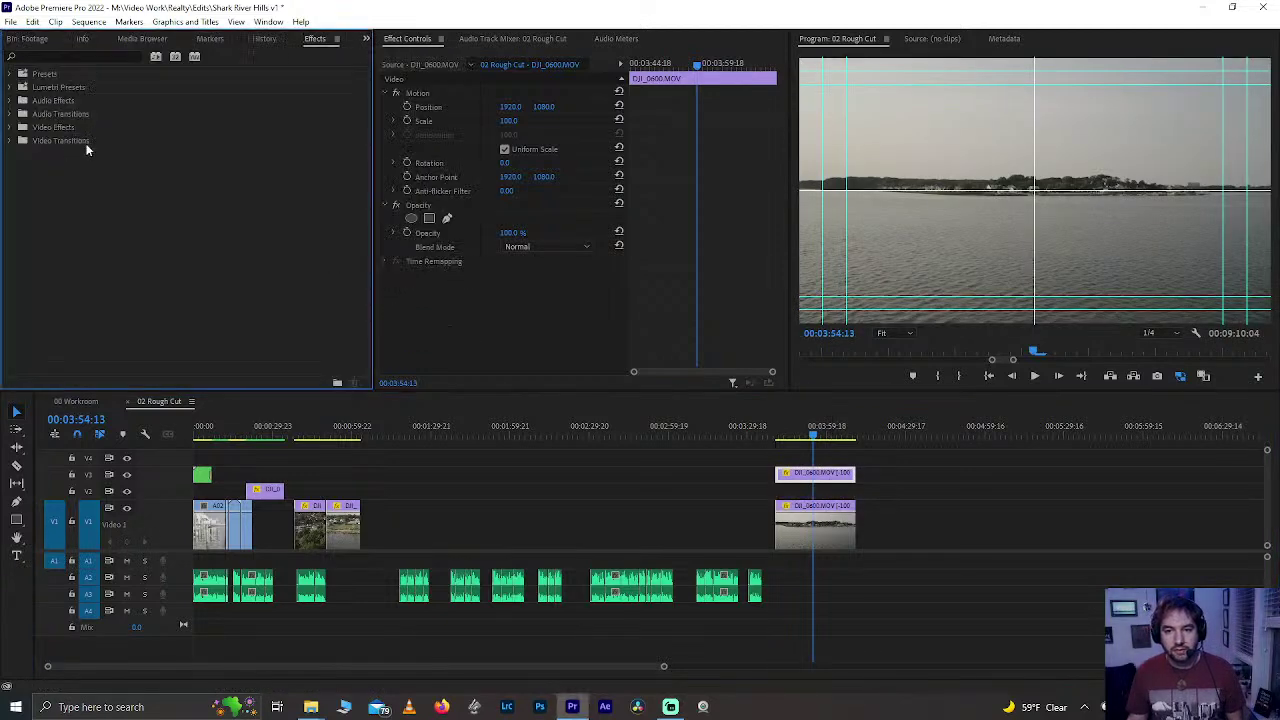
left_click(29, 57)
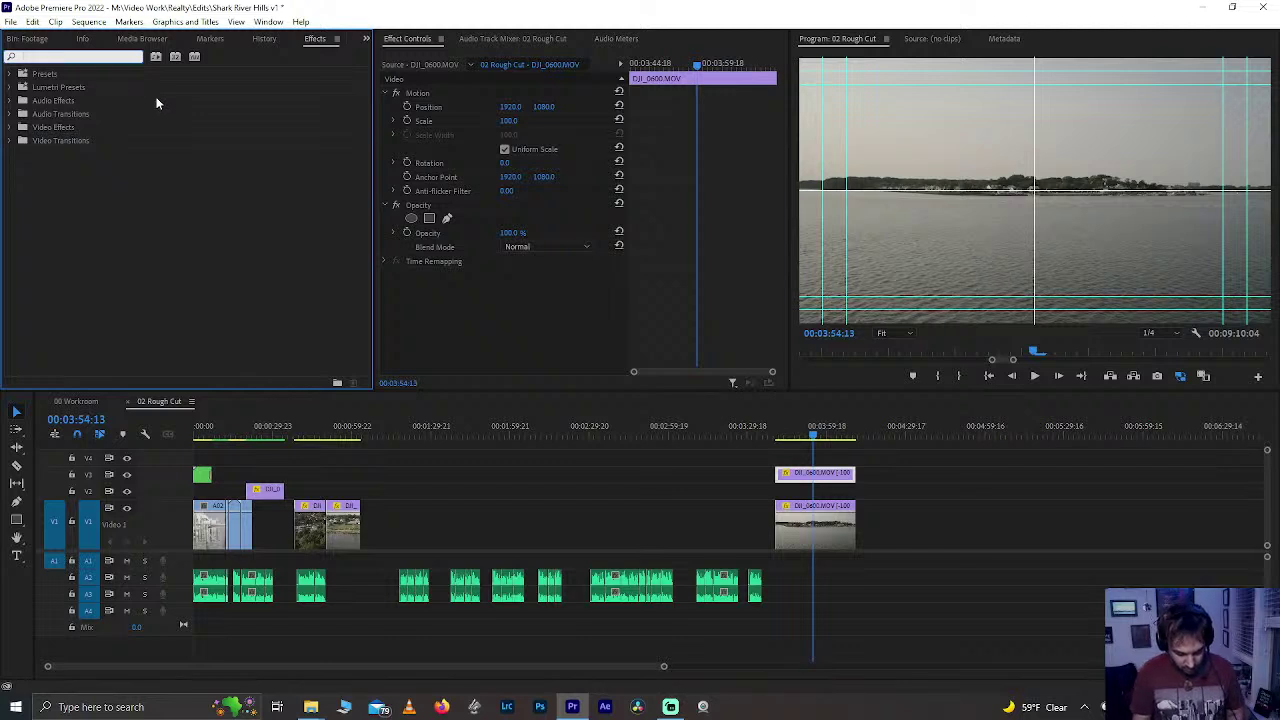
type("key")
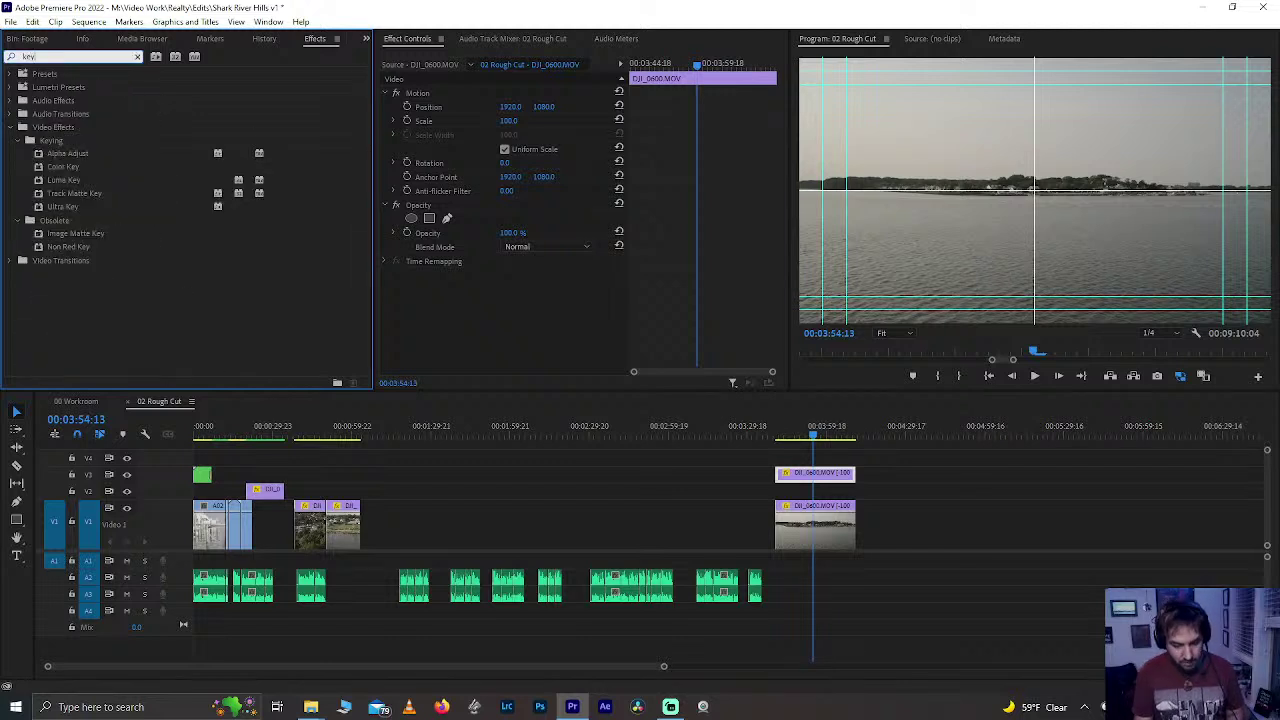
left_click(52, 181)
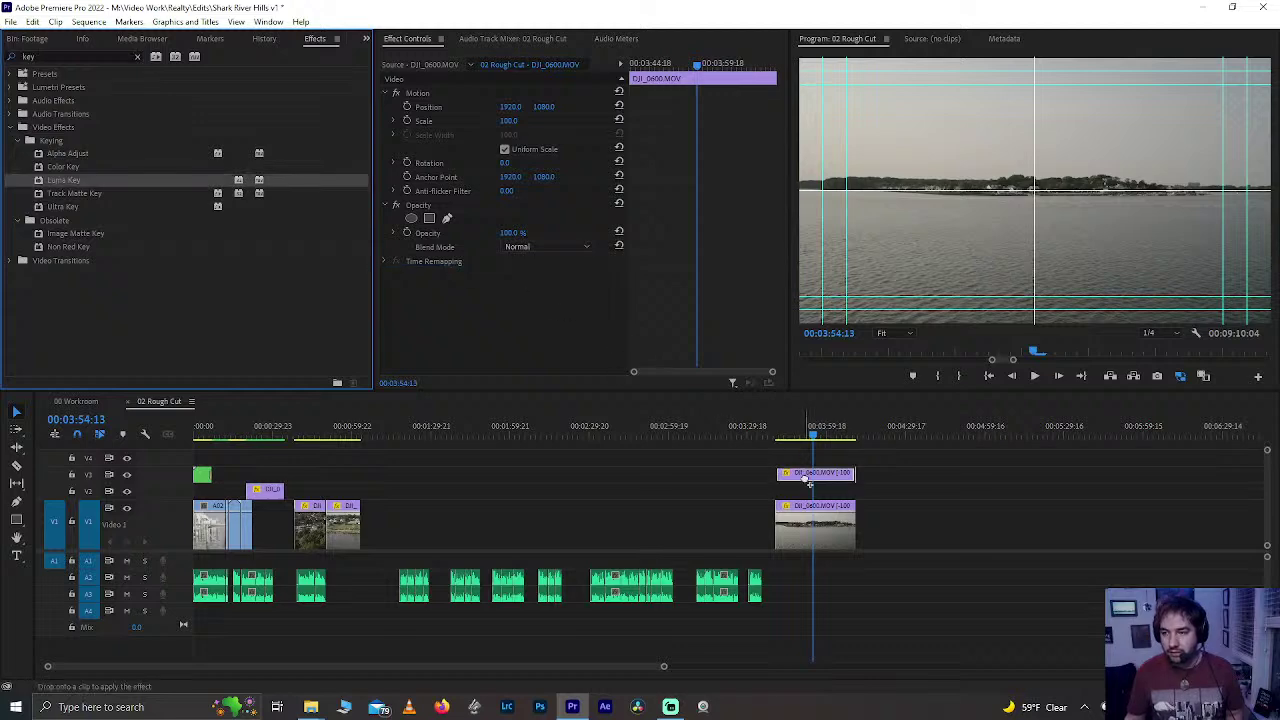
left_click_drag(806, 480, 808, 478)
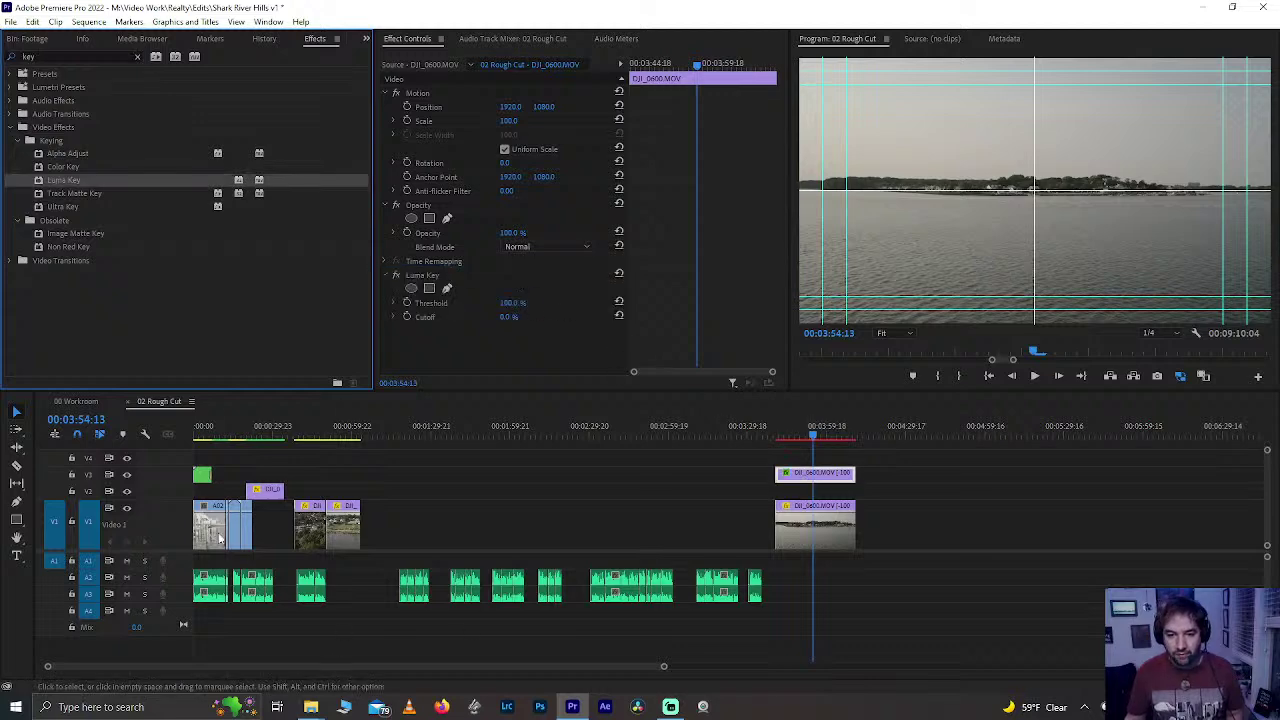
- Hide the V1 track and delete the Luma Key effect from the copy
left_click(126, 508)
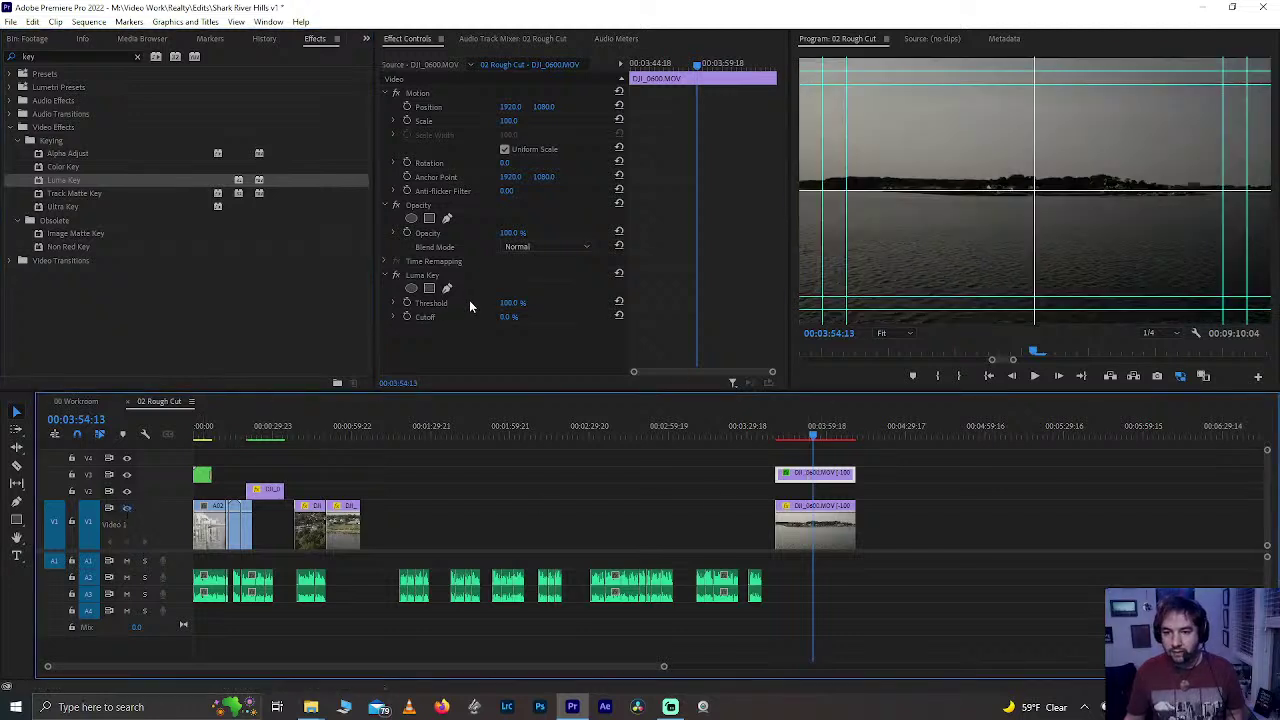
left_click(432, 277)
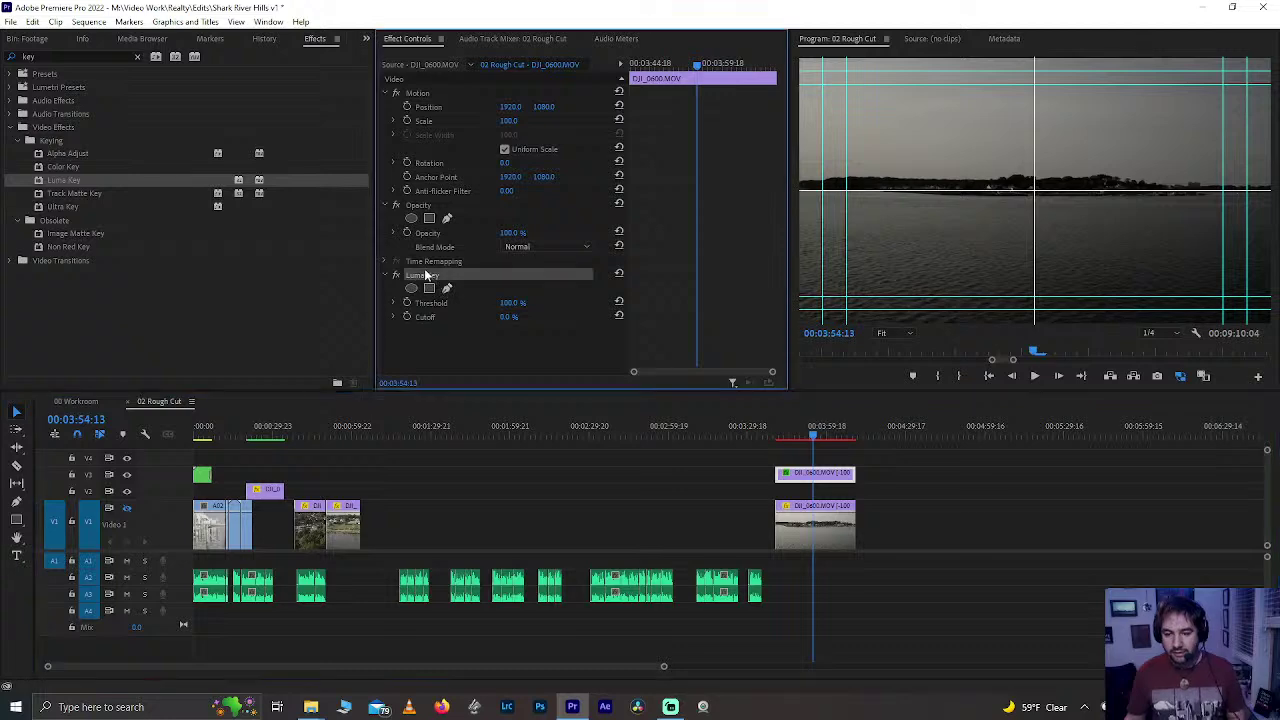
key("Delete")
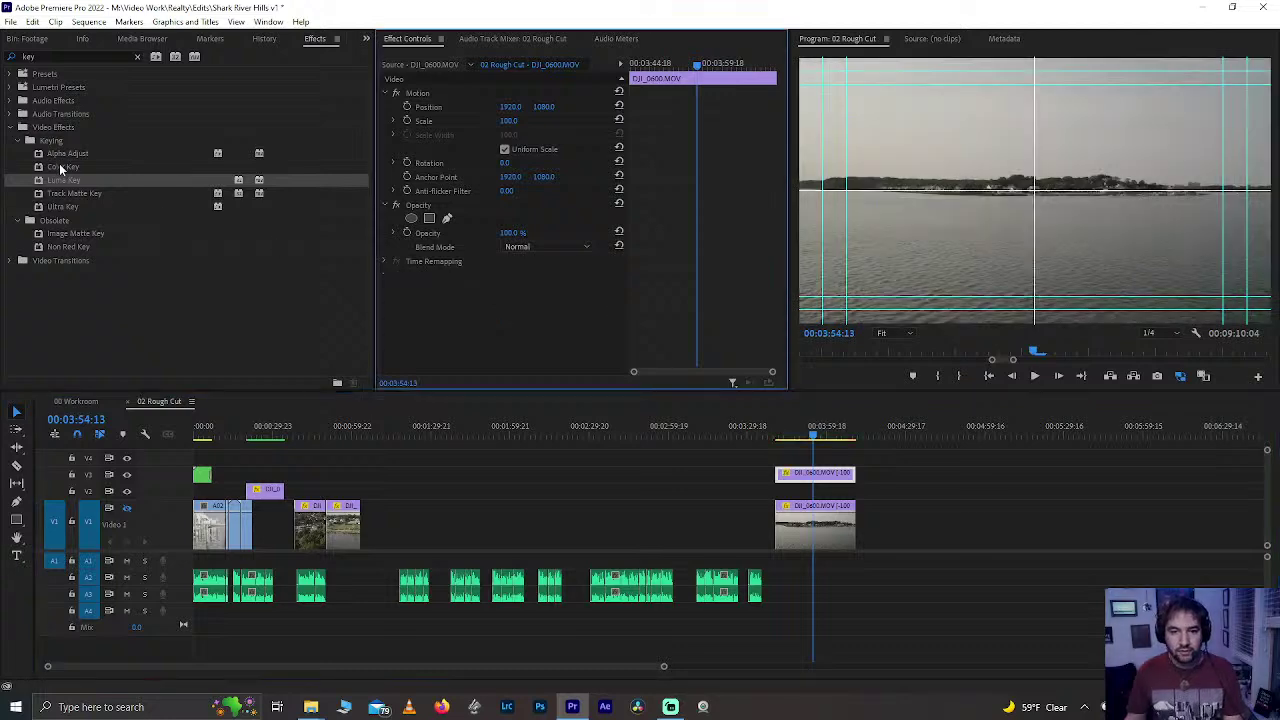
- Apply Color Key to the V3 copy, sample the white sky, and raise Color Tolerance and Edge Feather
left_click(60, 167)
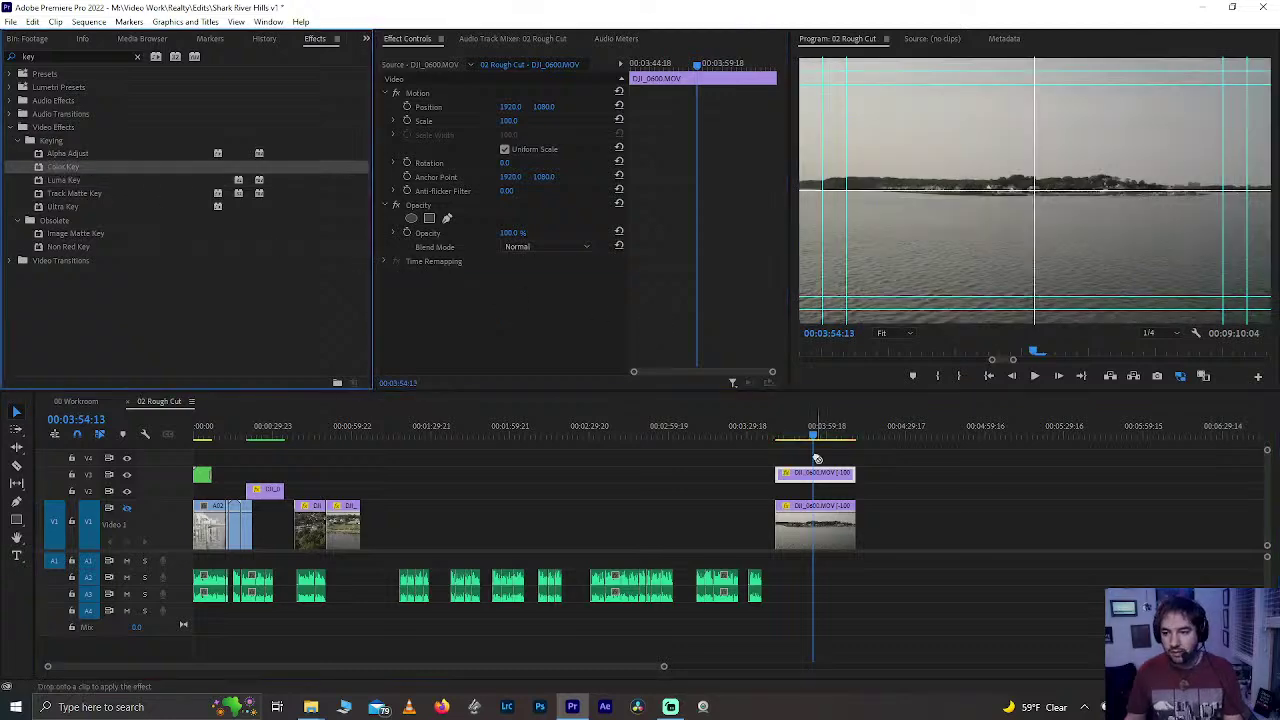
left_click_drag(817, 458, 816, 472)
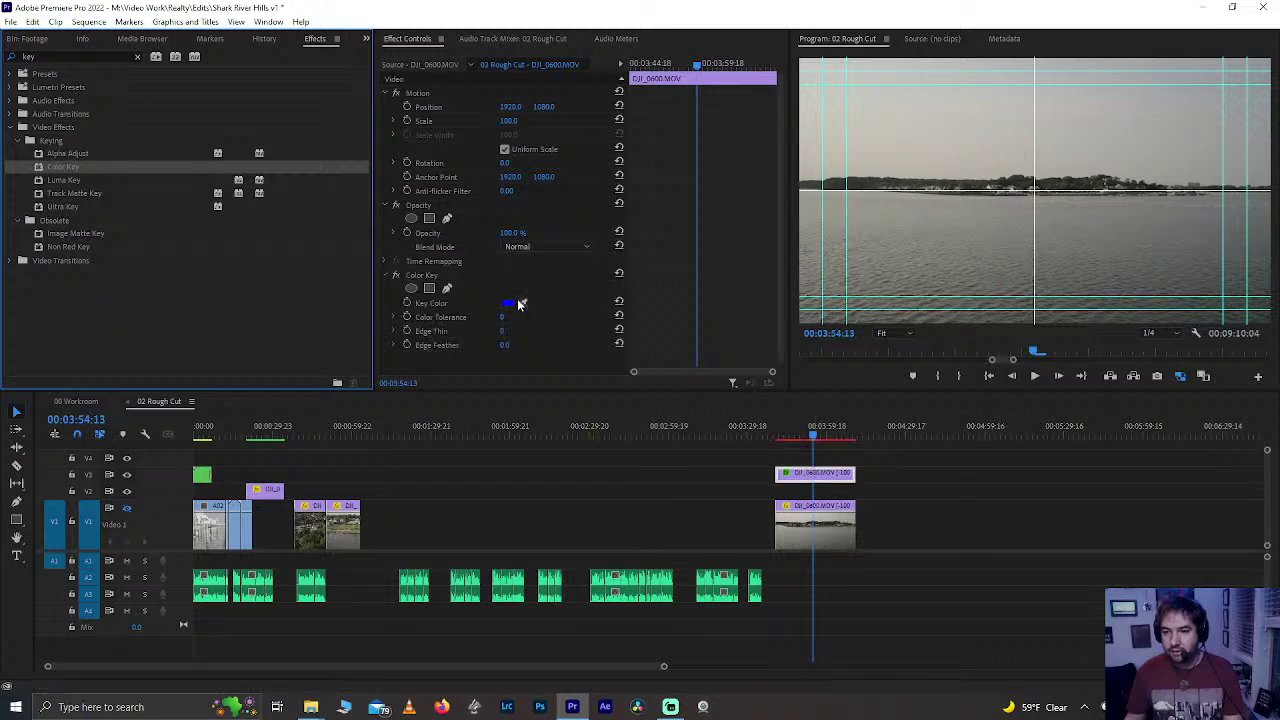
left_click(519, 304)
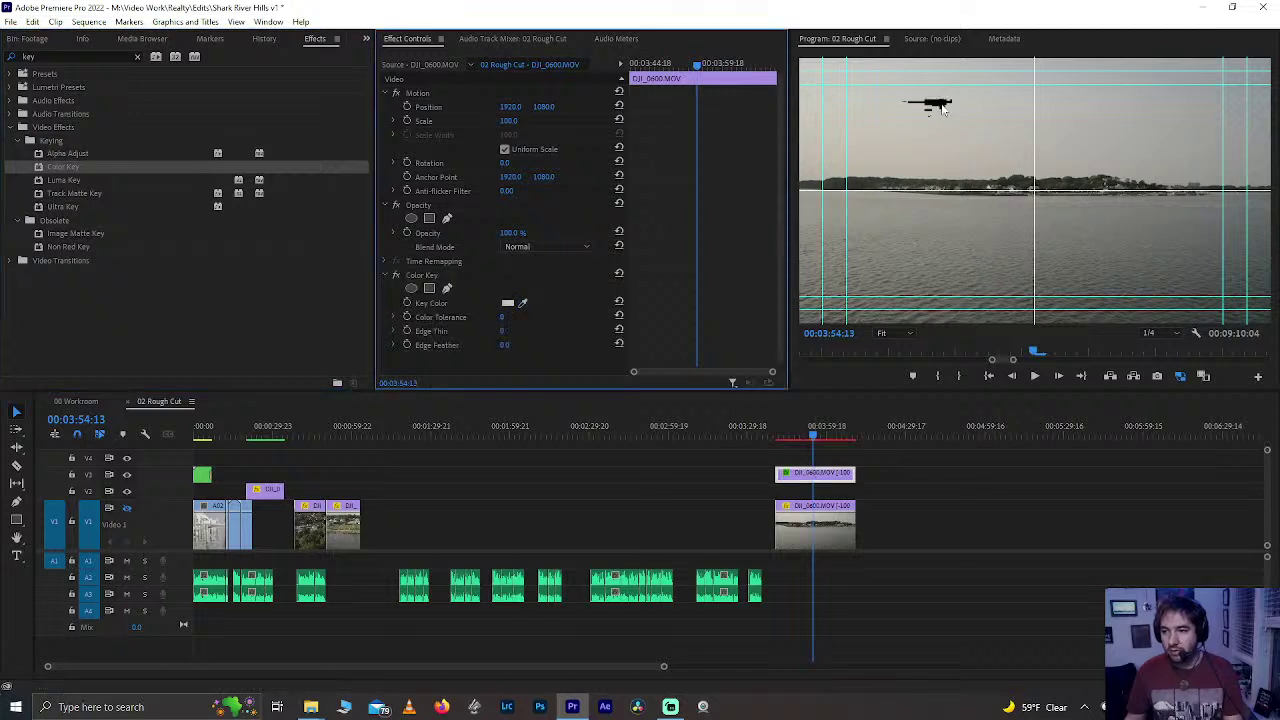
left_click_drag(503, 317, 619, 317)
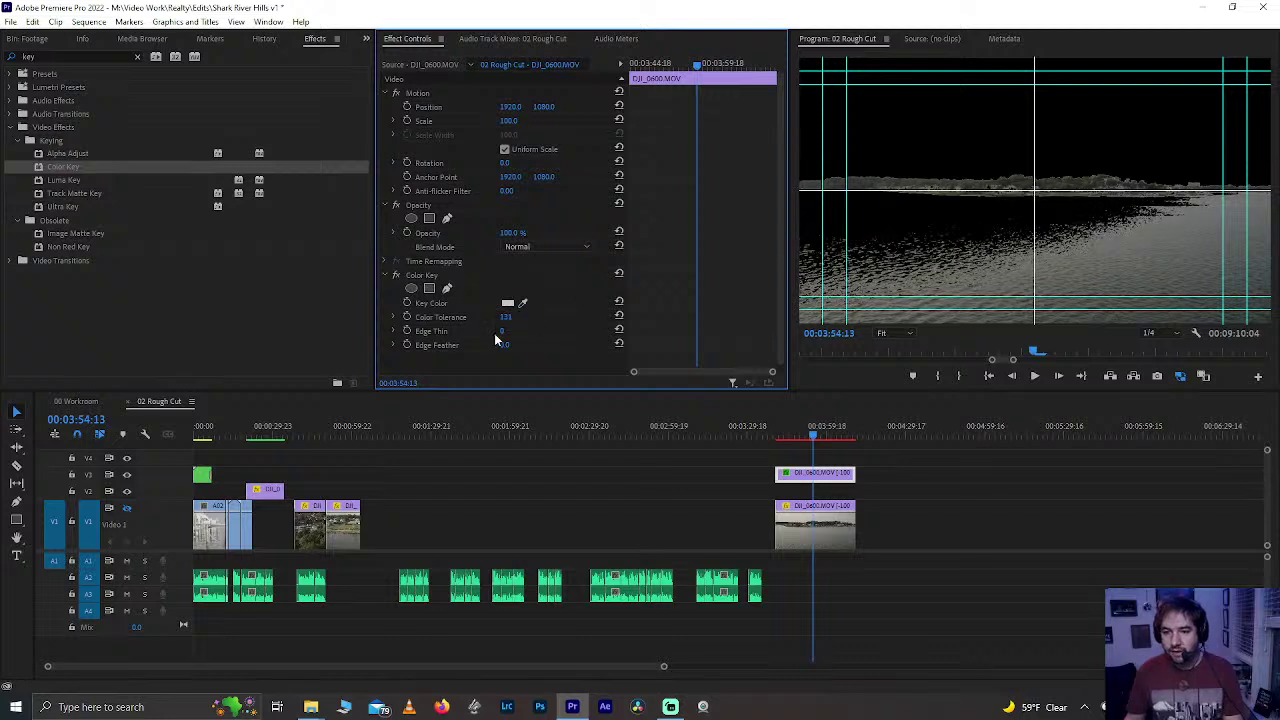
left_click_drag(504, 344, 545, 344)
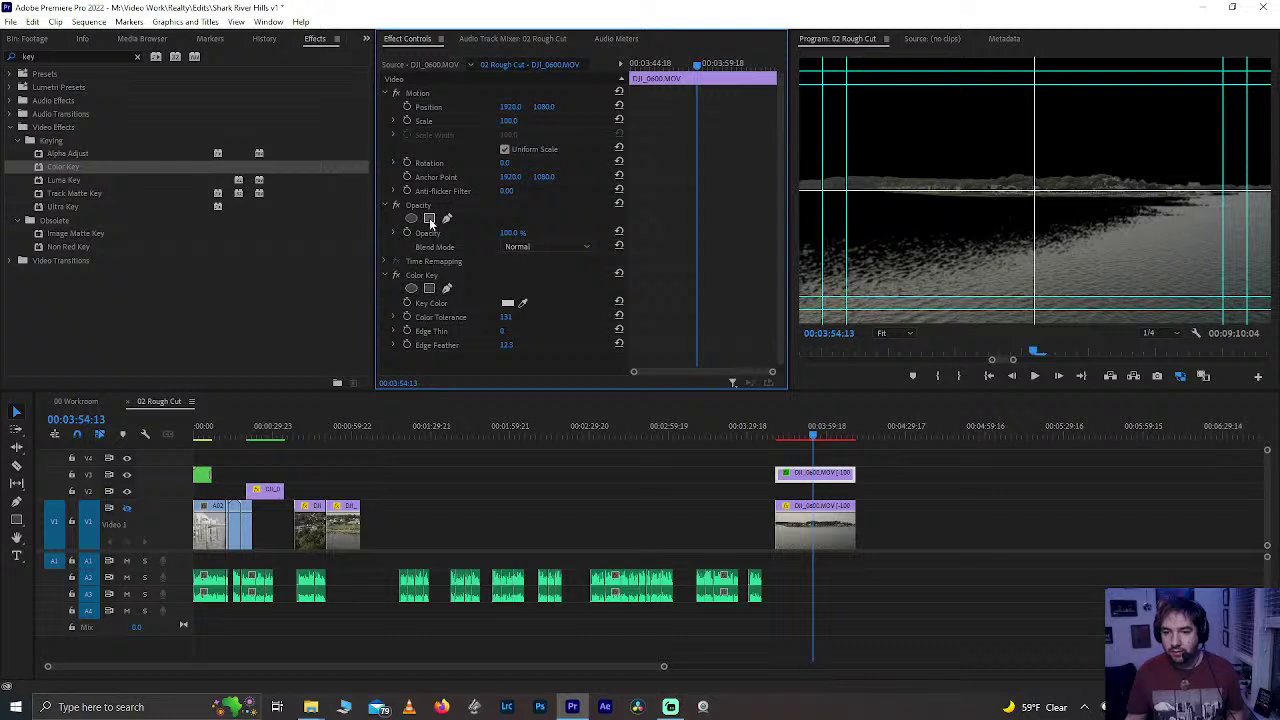
- Add a rectangle mask to the Color Key and zoom the Program monitor to 10%
left_click(429, 288)
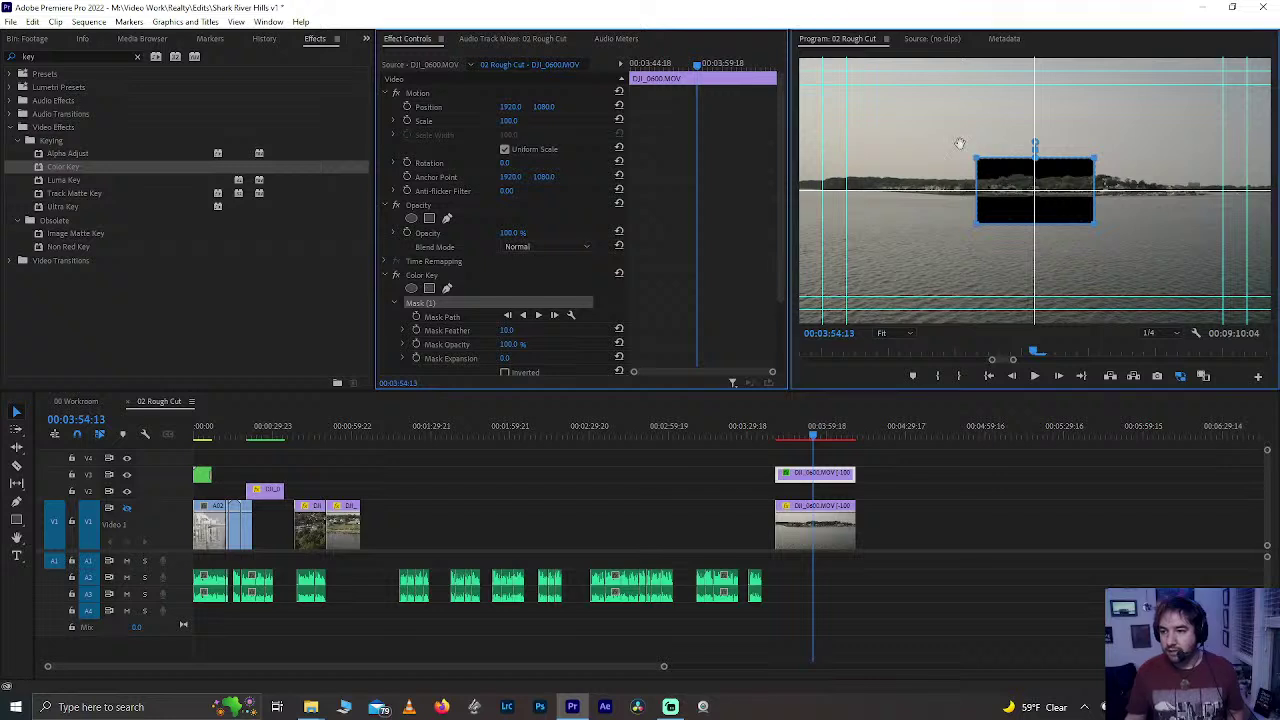
left_click_drag(1046, 198, 997, 163)
left_click(881, 333)
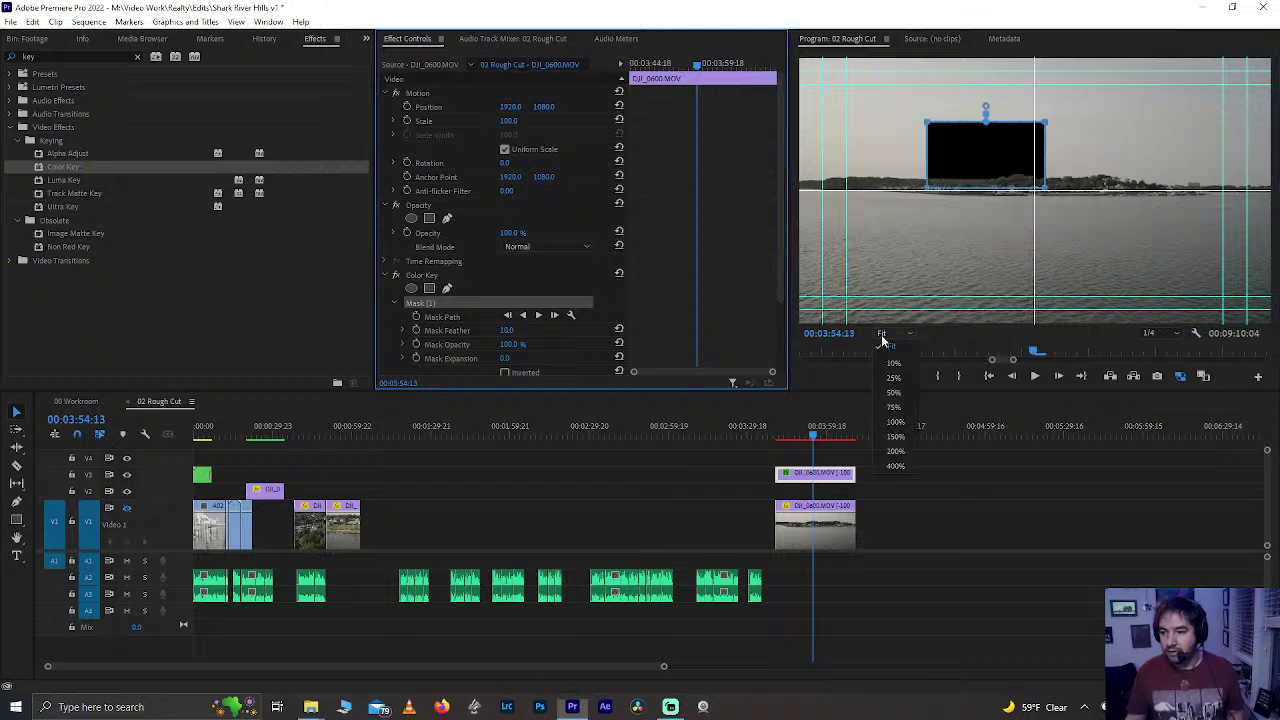
left_click(892, 361)
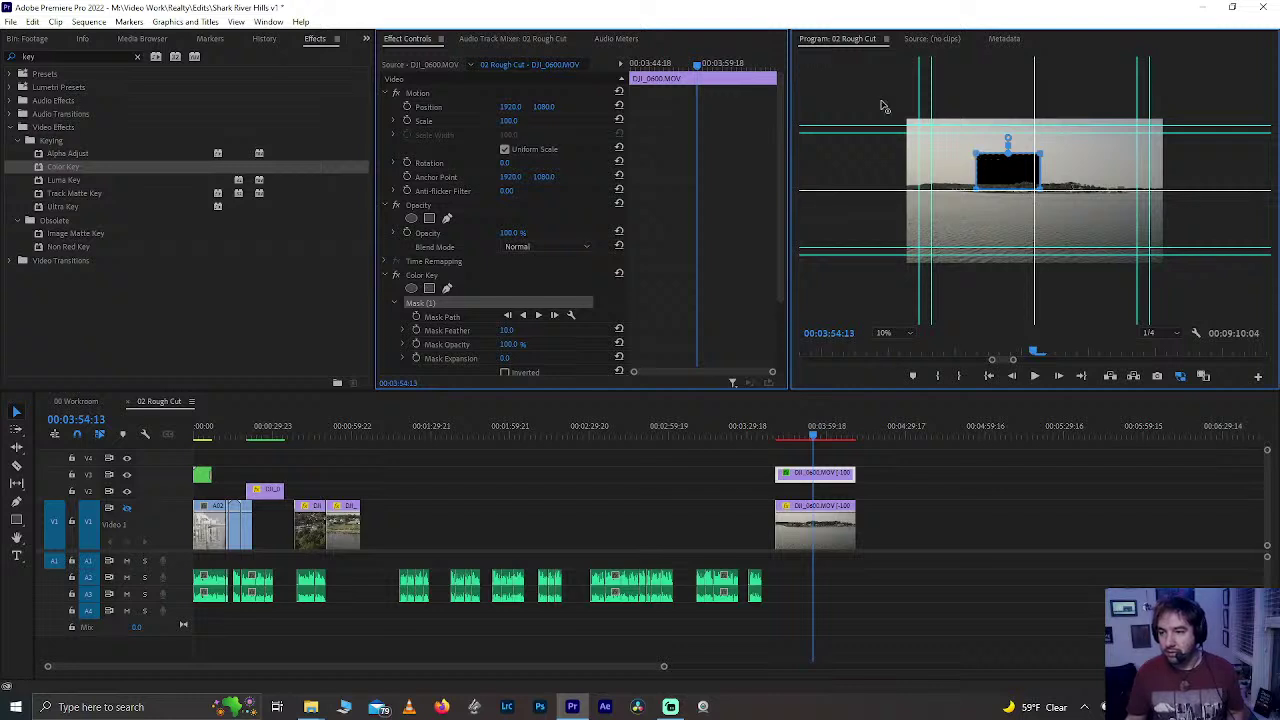
- Reshape the mask into four points covering the sky, with its lower edge along the horizon
left_click_drag(883, 106, 885, 104)
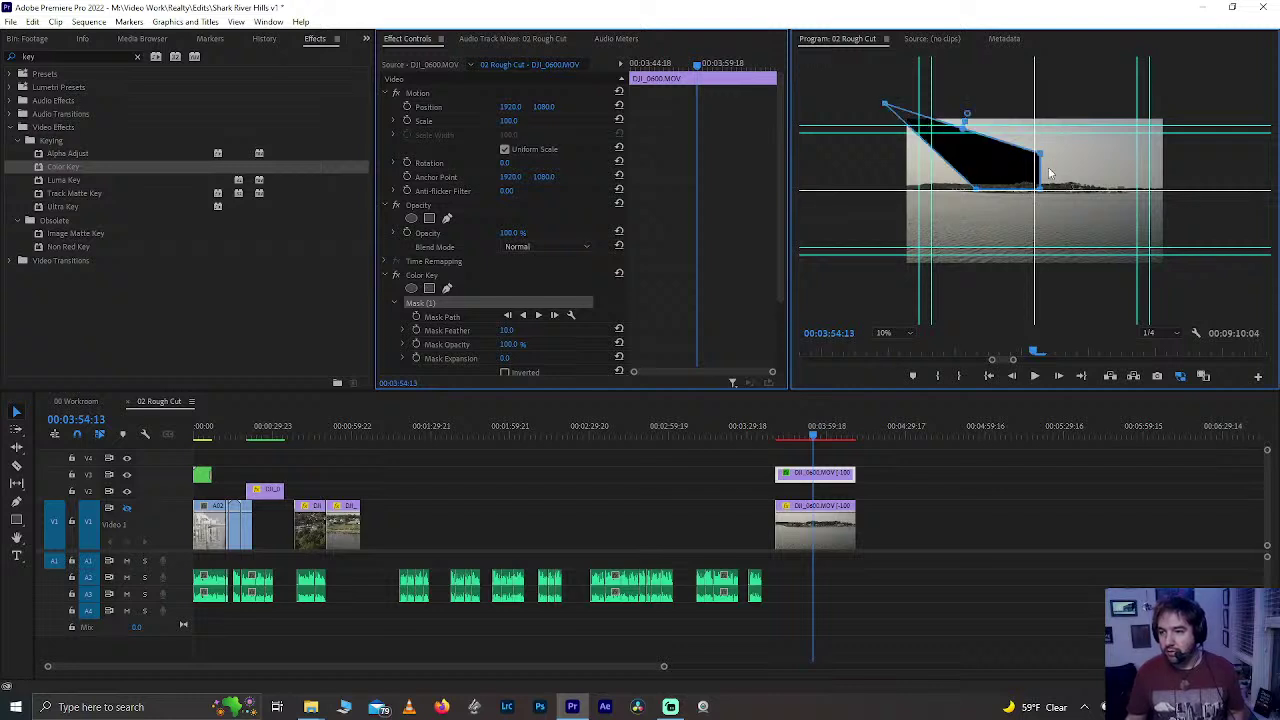
left_click(1174, 113)
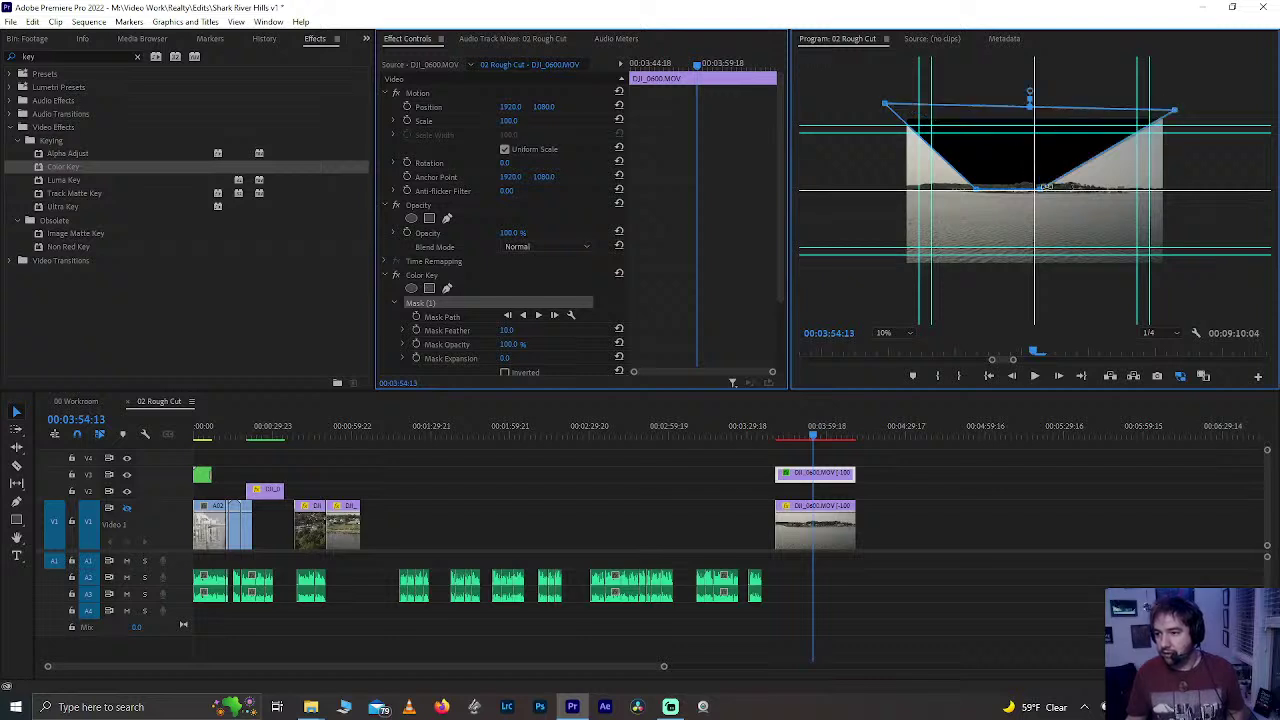
left_click(1188, 188)
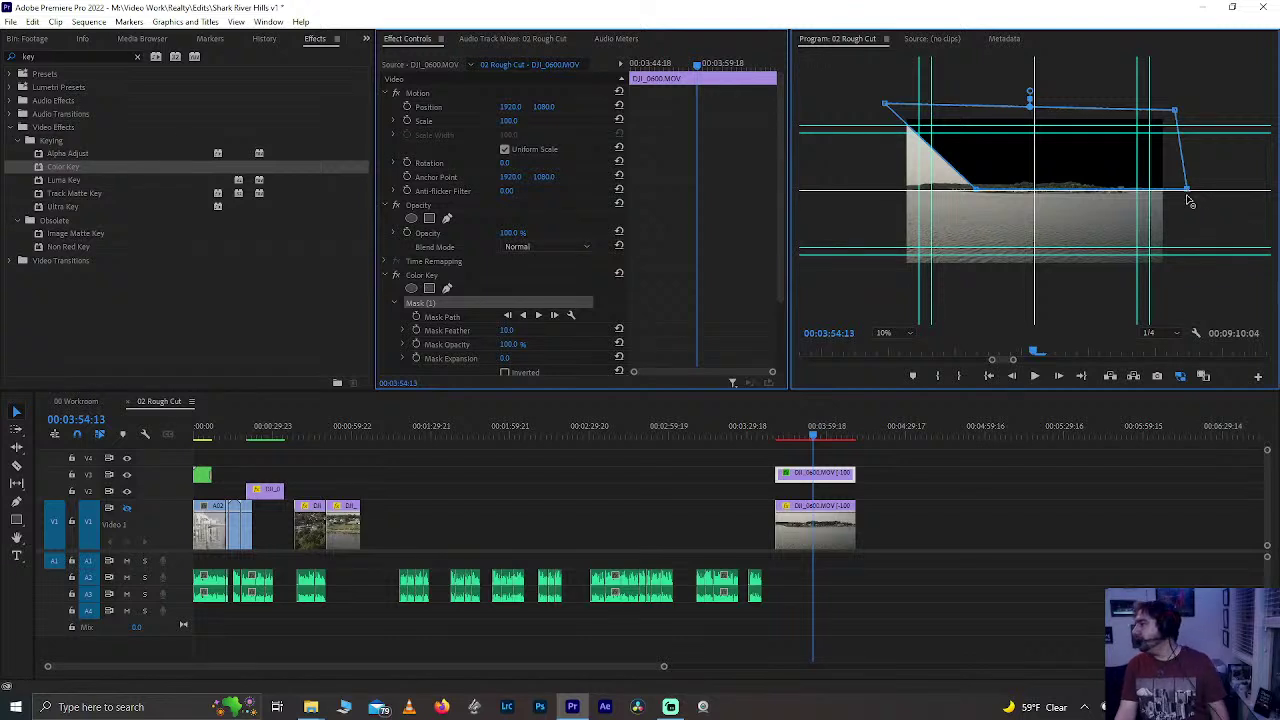
left_click_drag(1189, 200, 1190, 202)
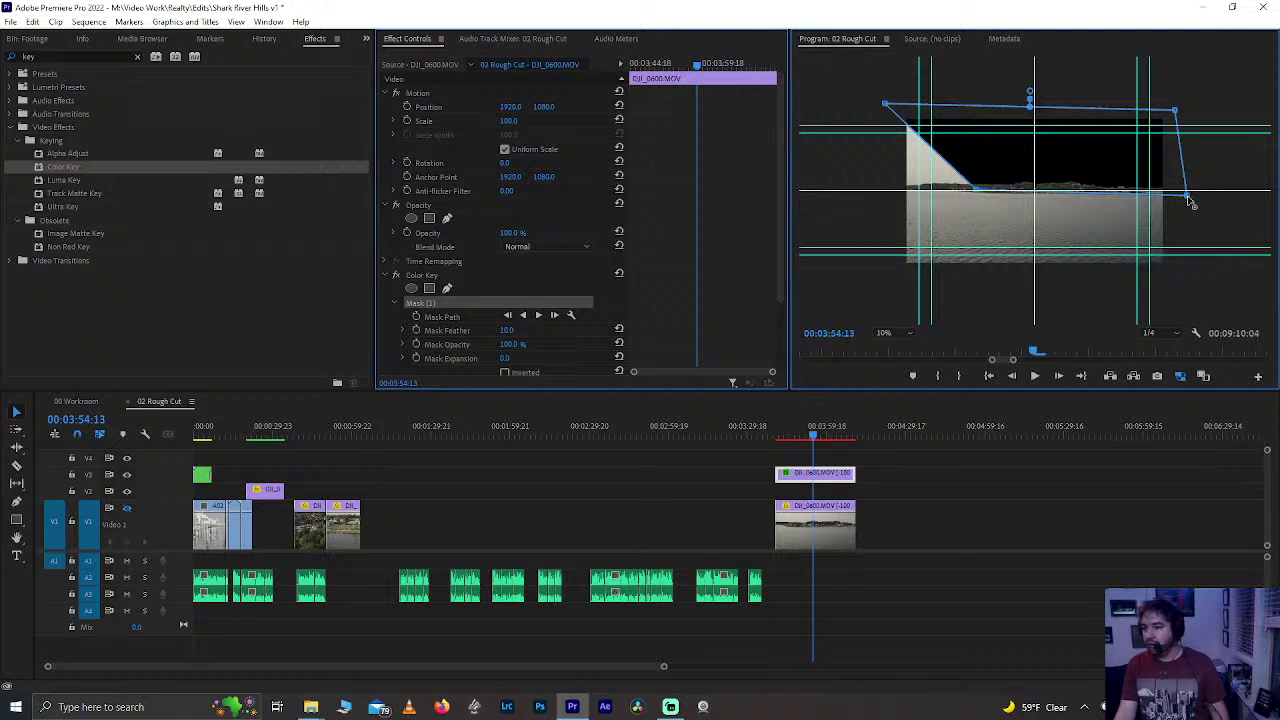
left_click_drag(1195, 202, 1195, 200)
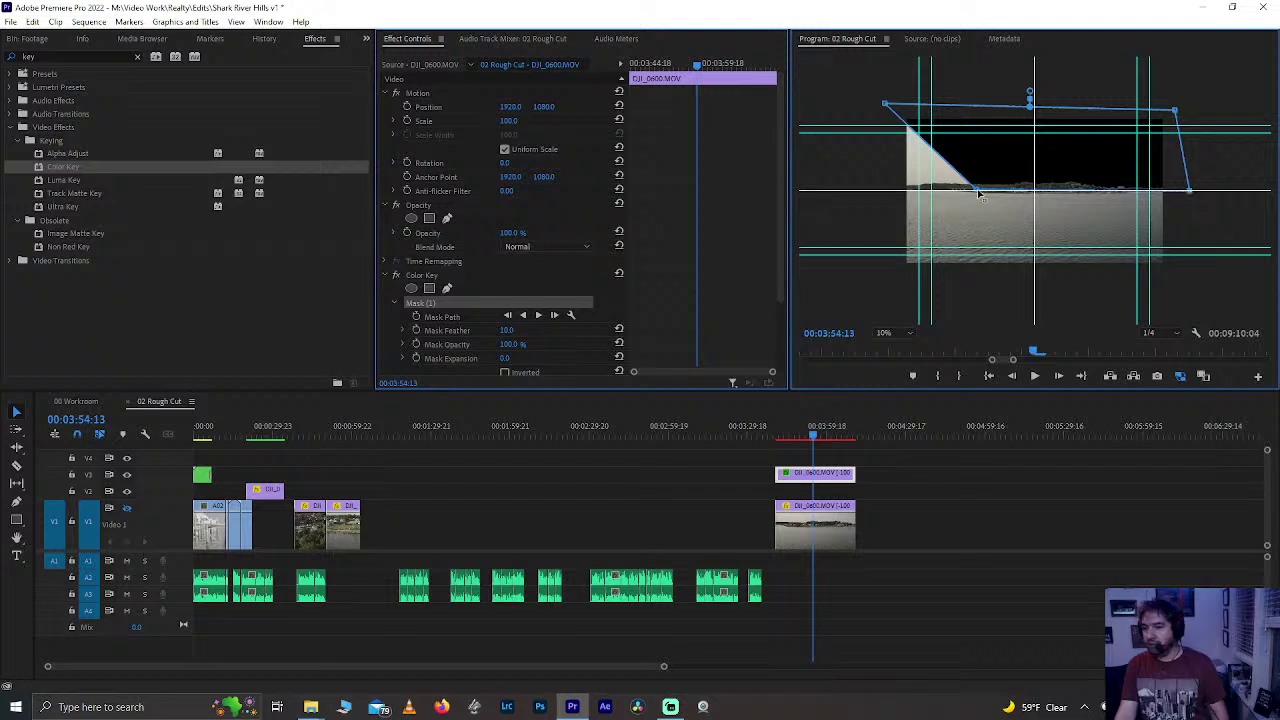
left_click(888, 195)
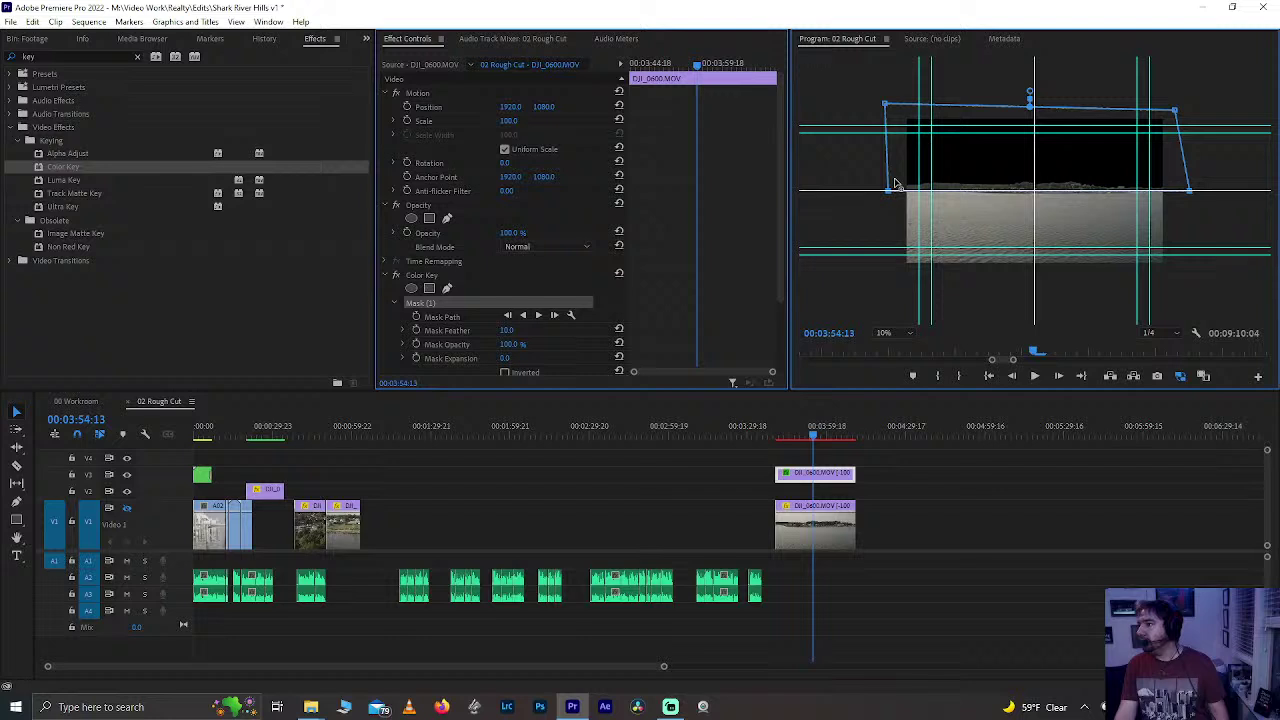
left_click_drag(889, 190, 896, 187)
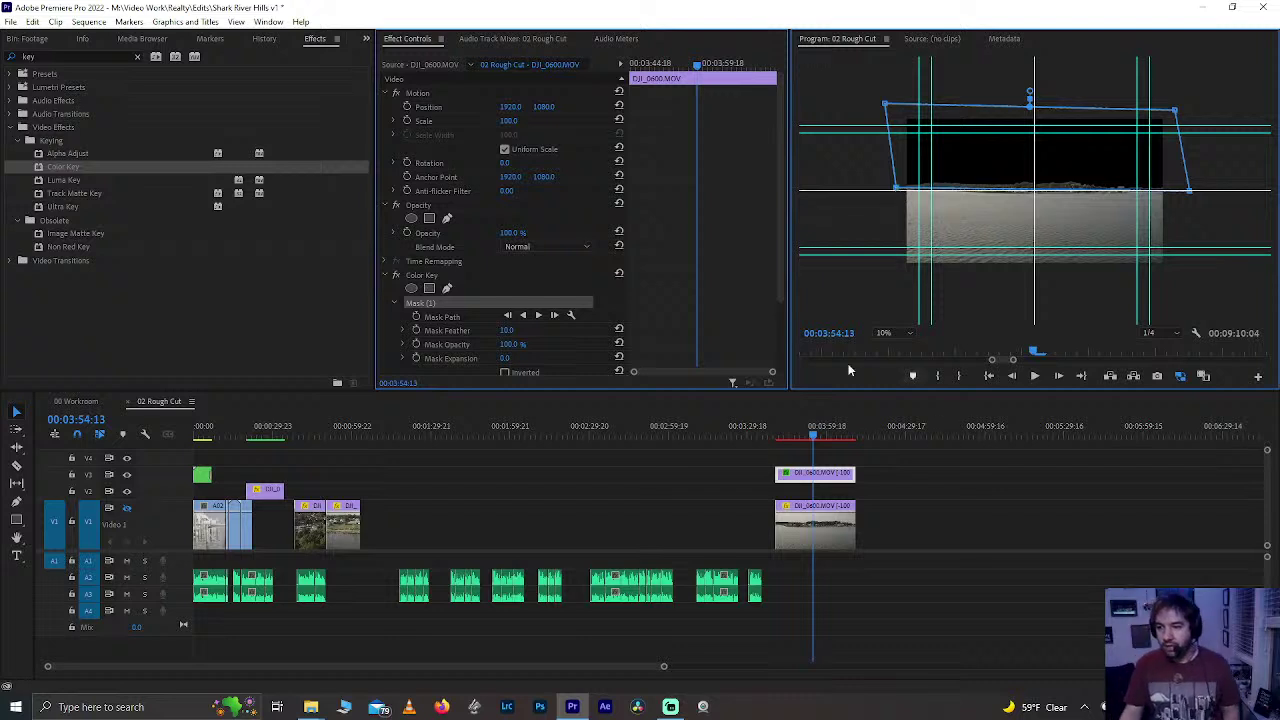
- Check the keyed shot at earlier and later frames, set the monitor to Fit, and select Color Key
left_click(799, 436)
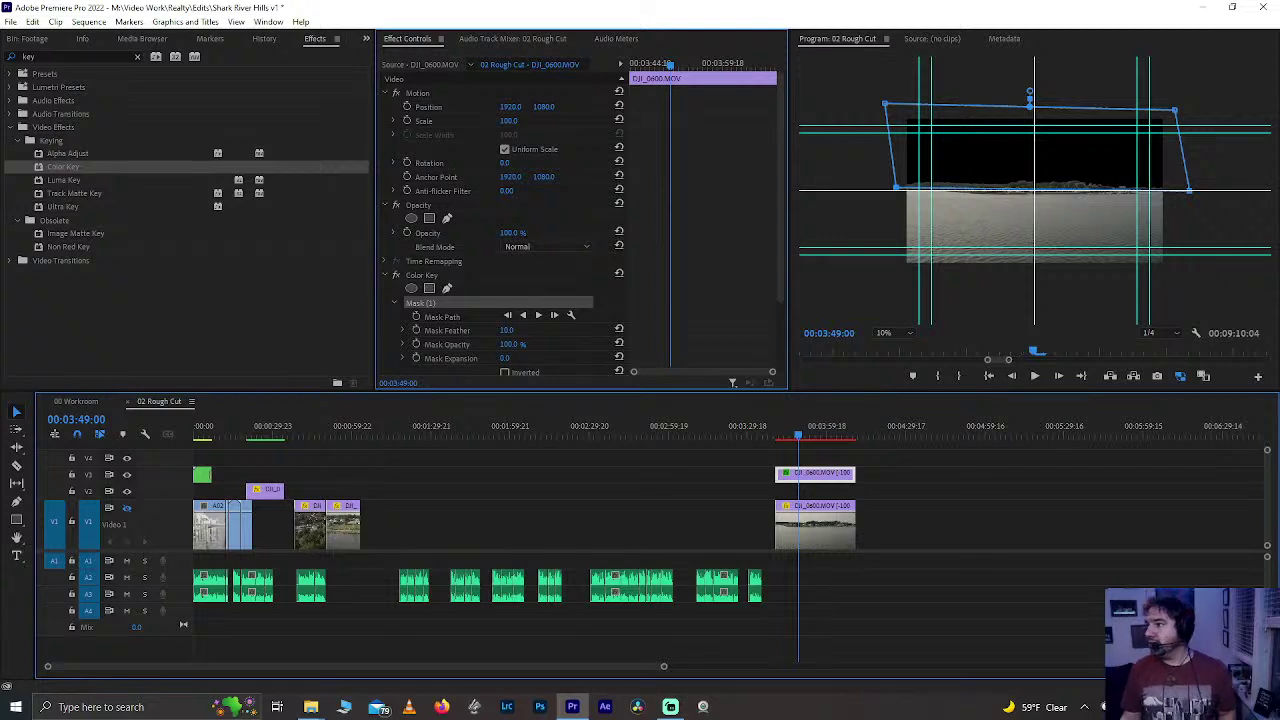
left_click(817, 432)
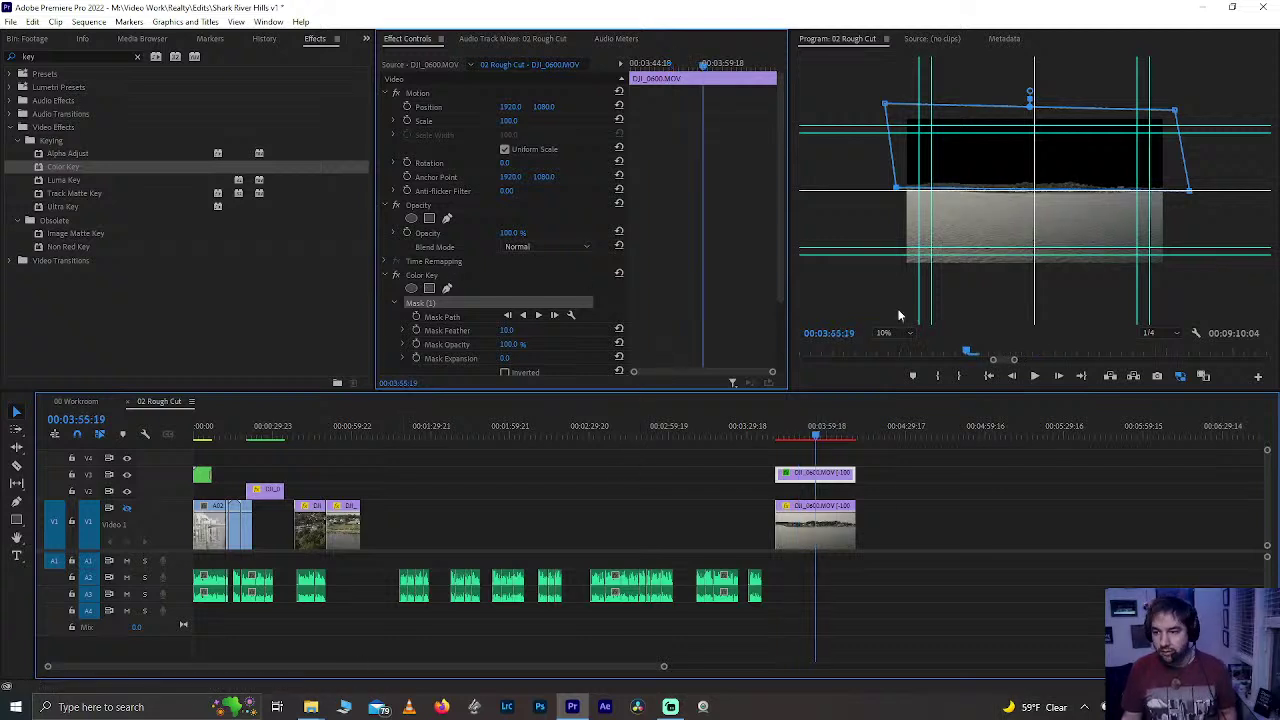
left_click(884, 333)
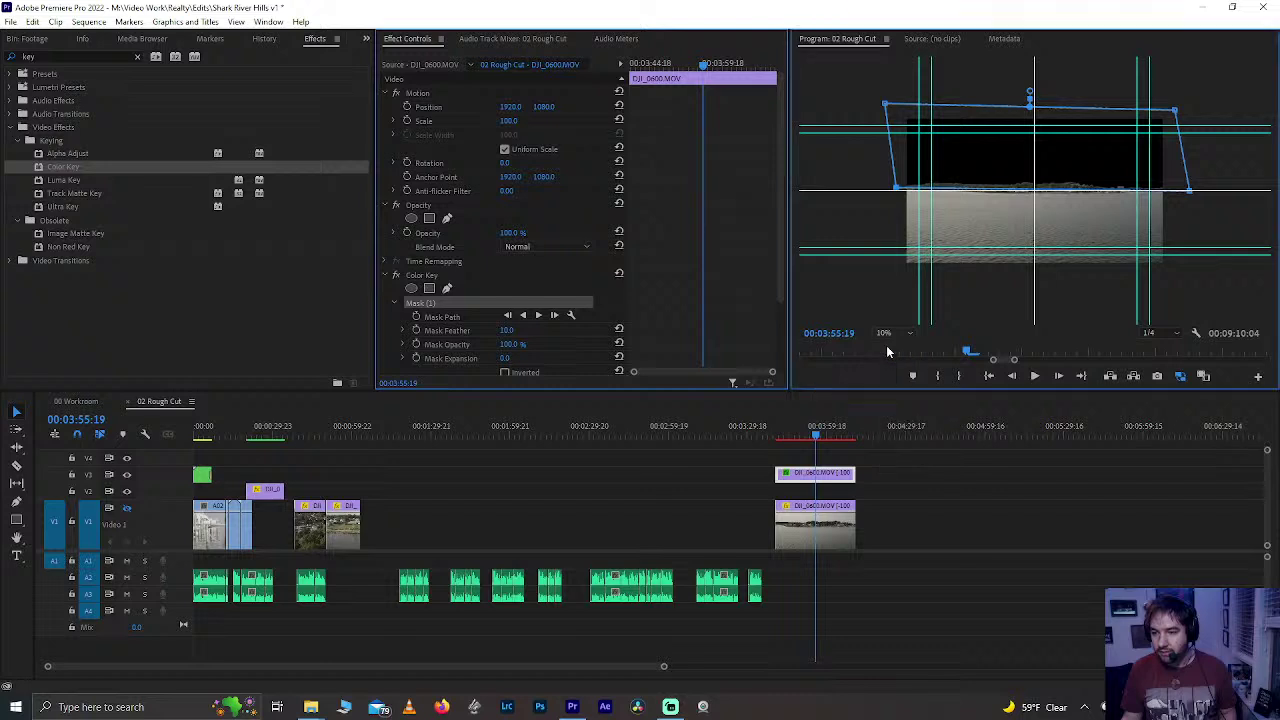
left_click(886, 345)
left_click(401, 278)
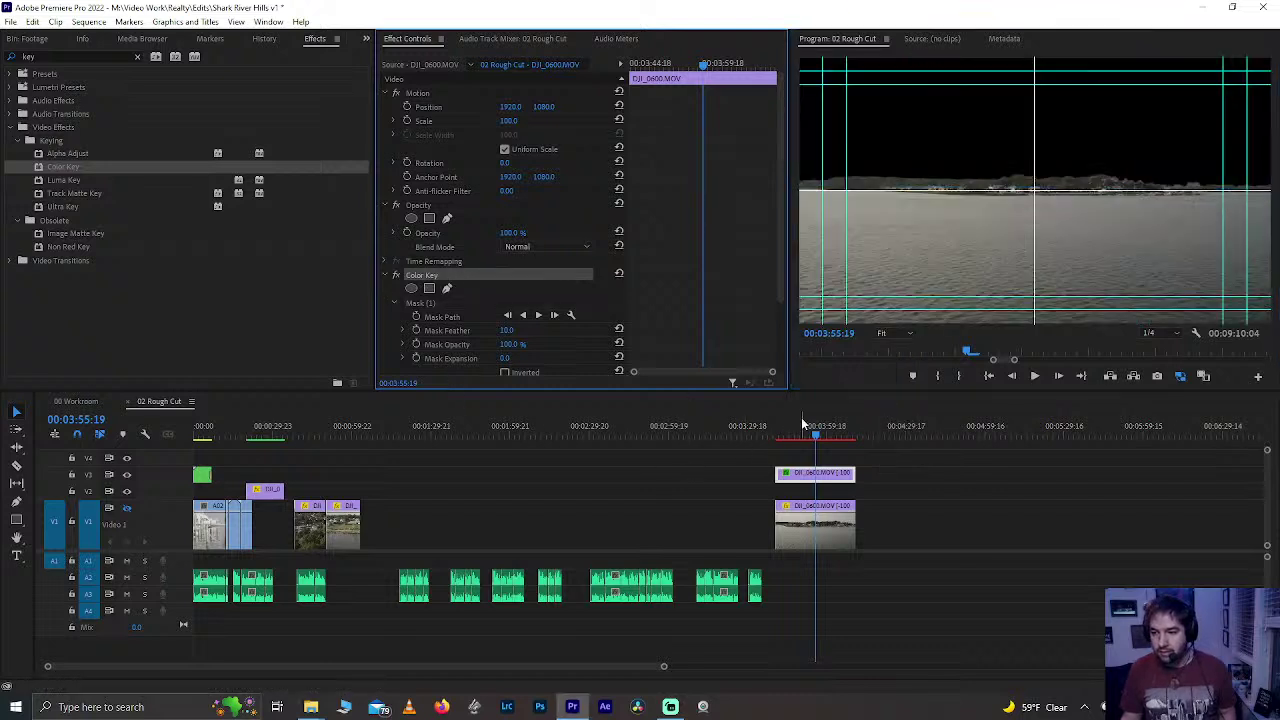
- Park the playhead at 3:45:19 and switch to the Type tool
left_click(786, 430)
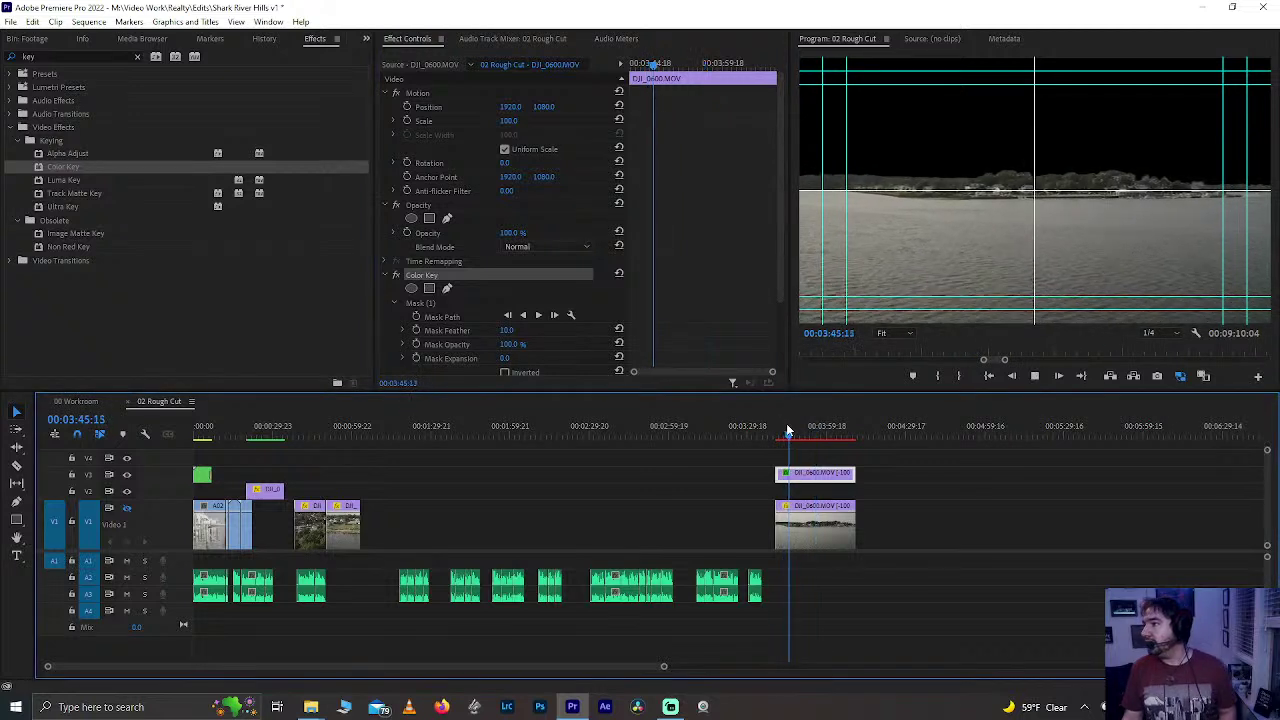
key("space")
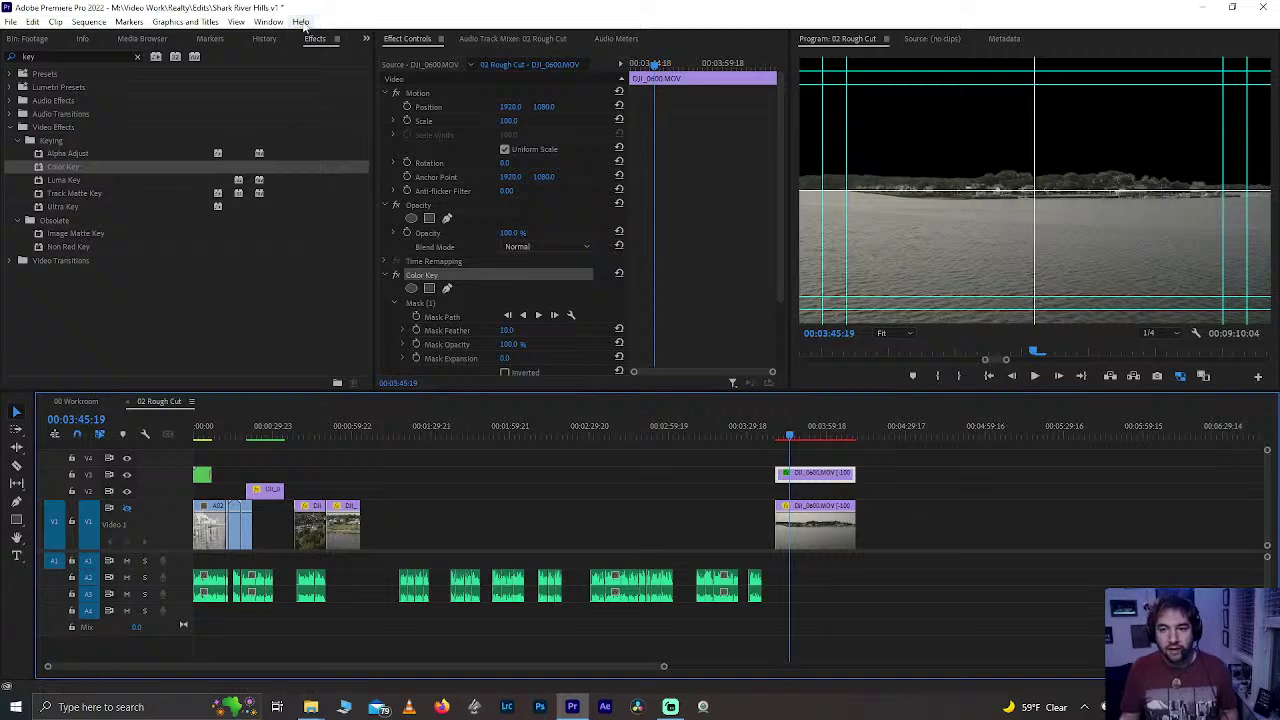
left_click(269, 22)
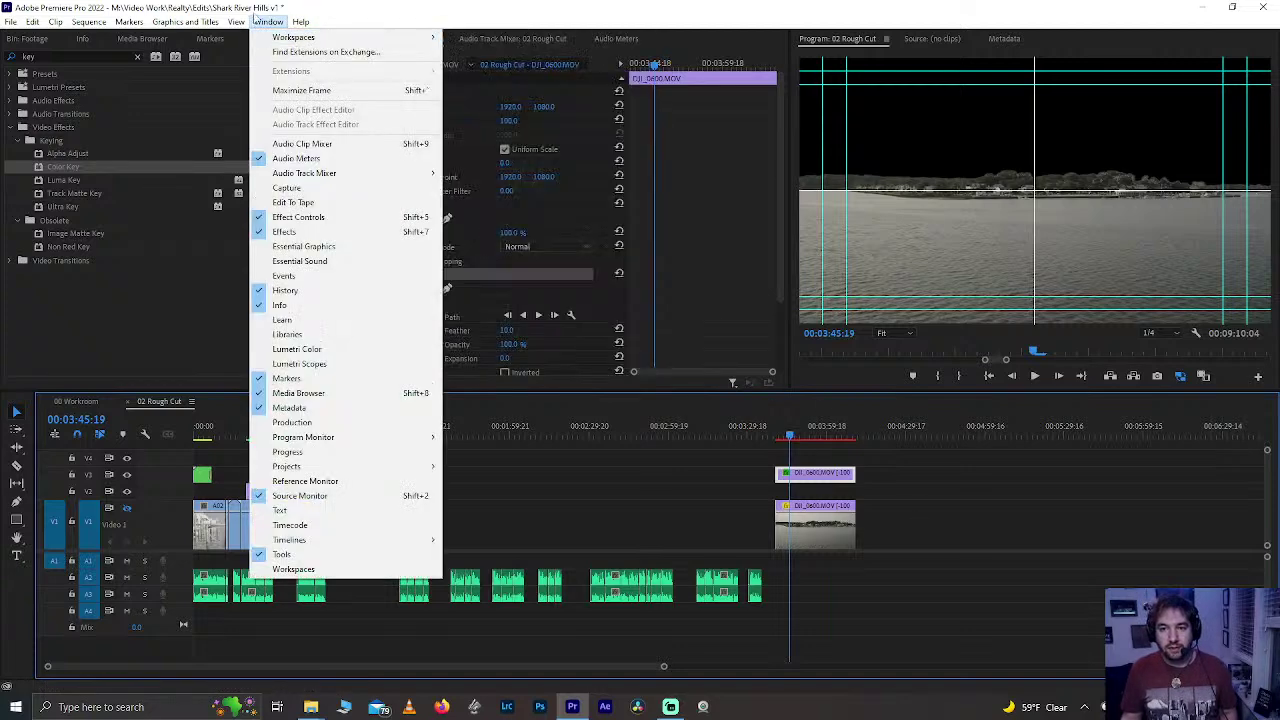
left_click(262, 22)
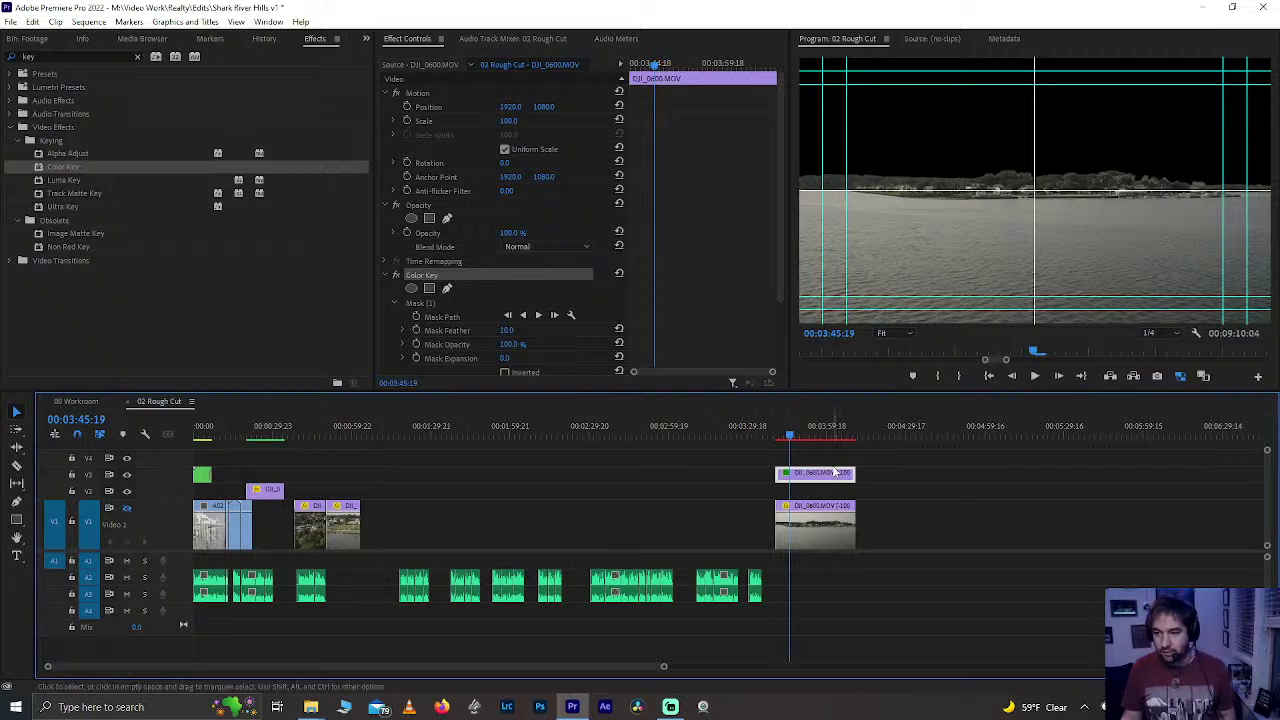
key("t")
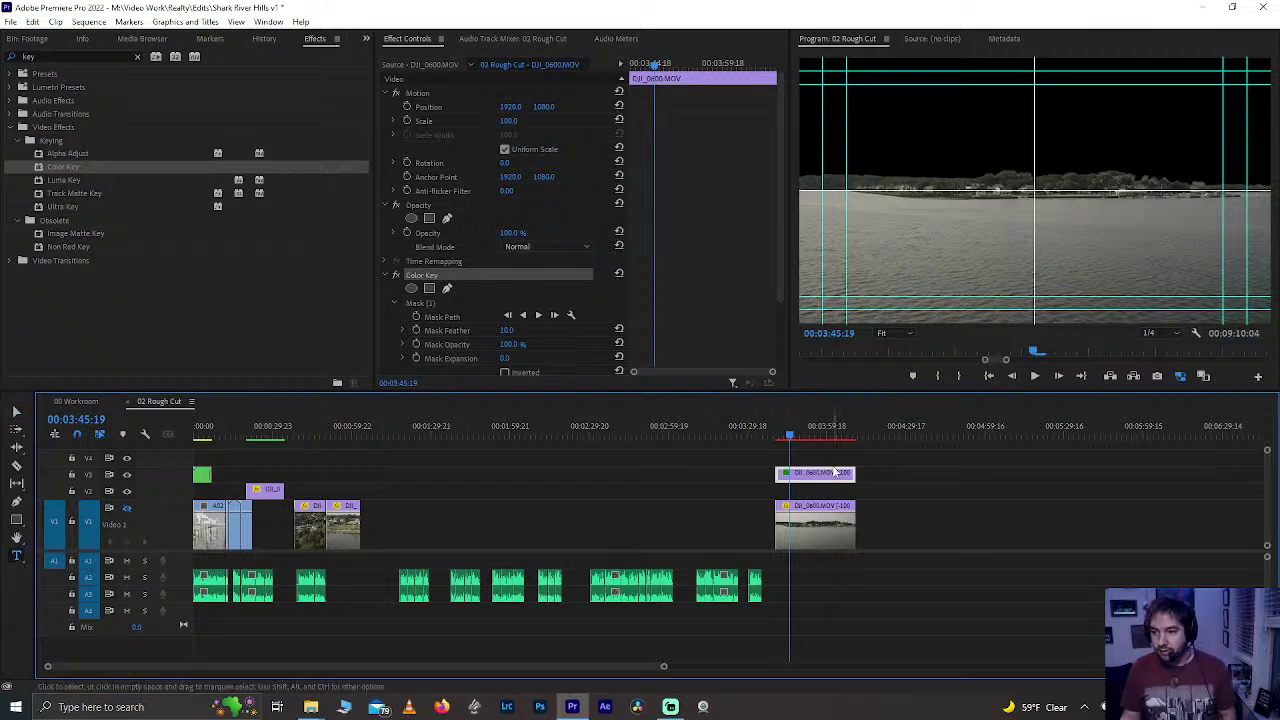
- Add a 'SHARK RIVER HILLS' text graphic over the water shot, extending its clip by about 20 seconds
left_click(909, 230)
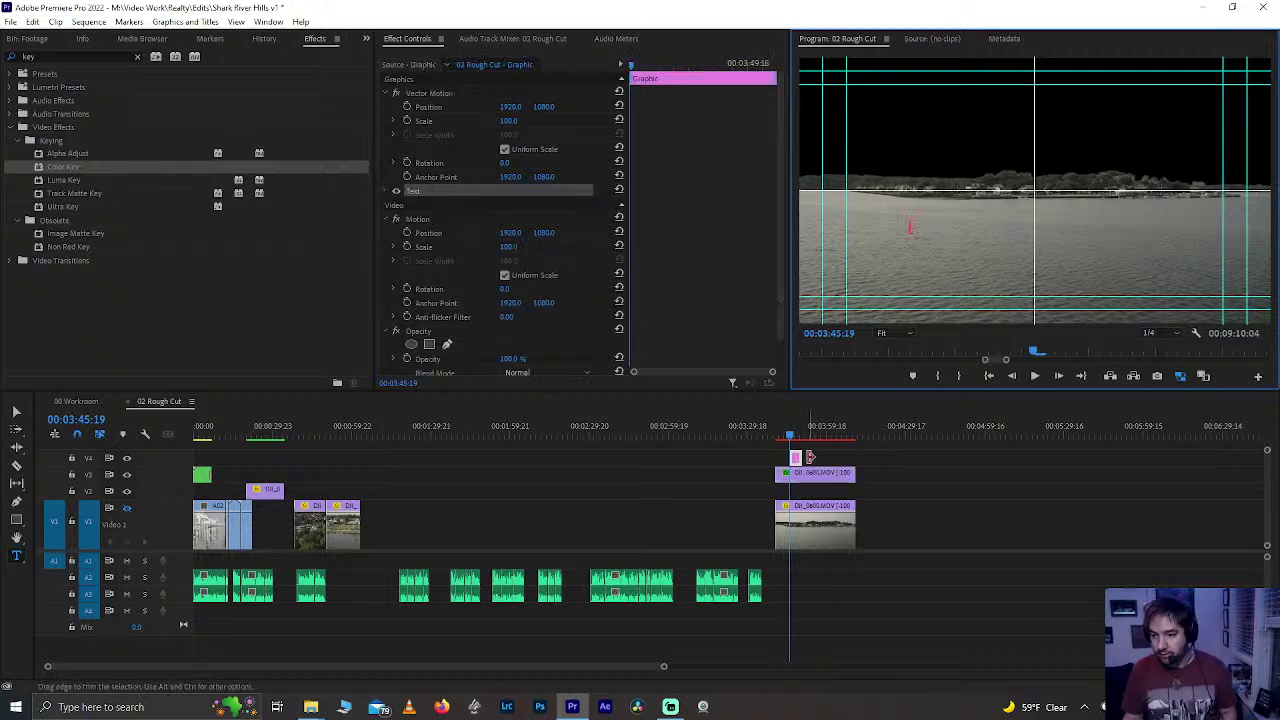
mouse_move(808, 458)
left_mouse_down()
mouse_move(868, 462)
mouse_move(791, 457)
mouse_move(812, 462)
left_mouse_up()
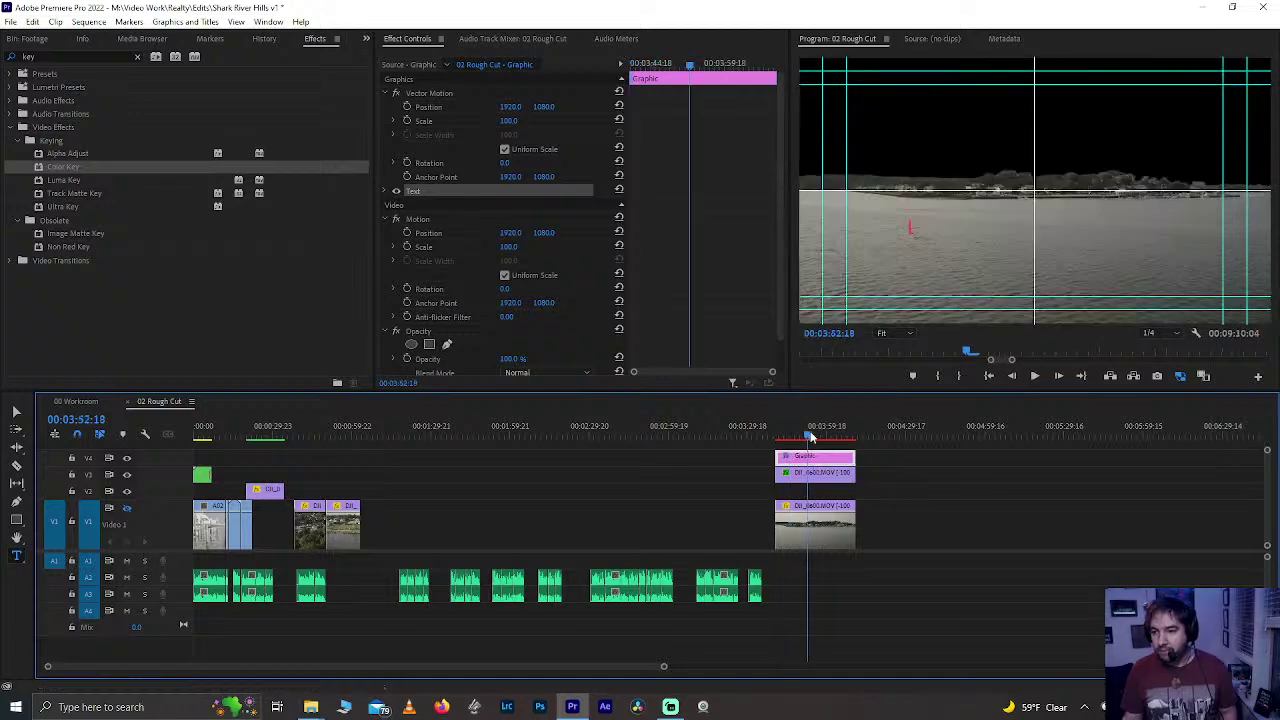
left_click(910, 227)
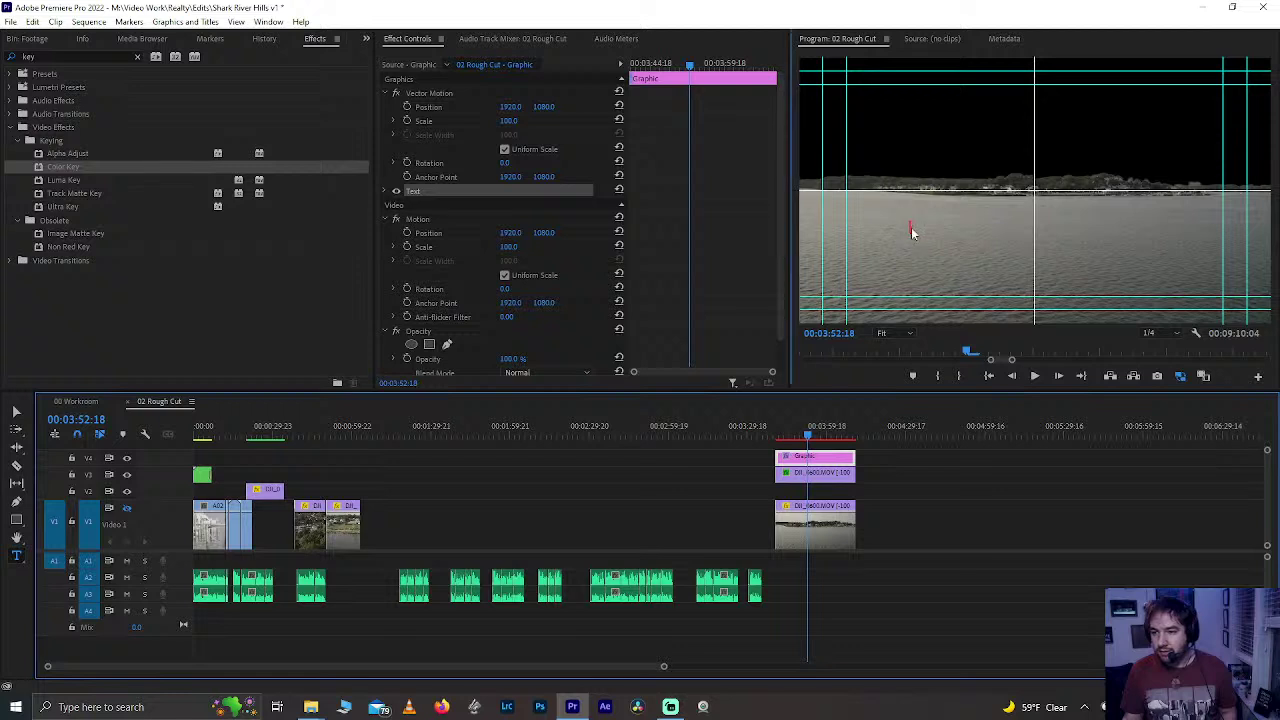
type("S")
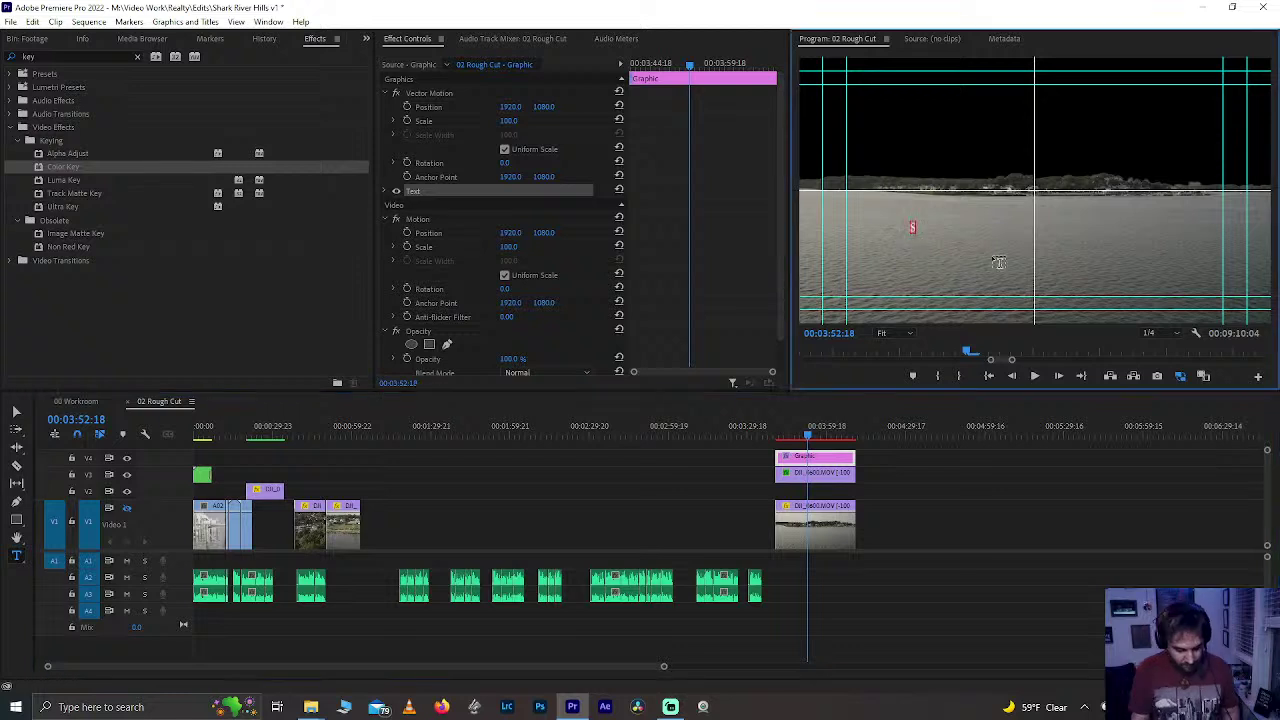
type("HARK RIV")
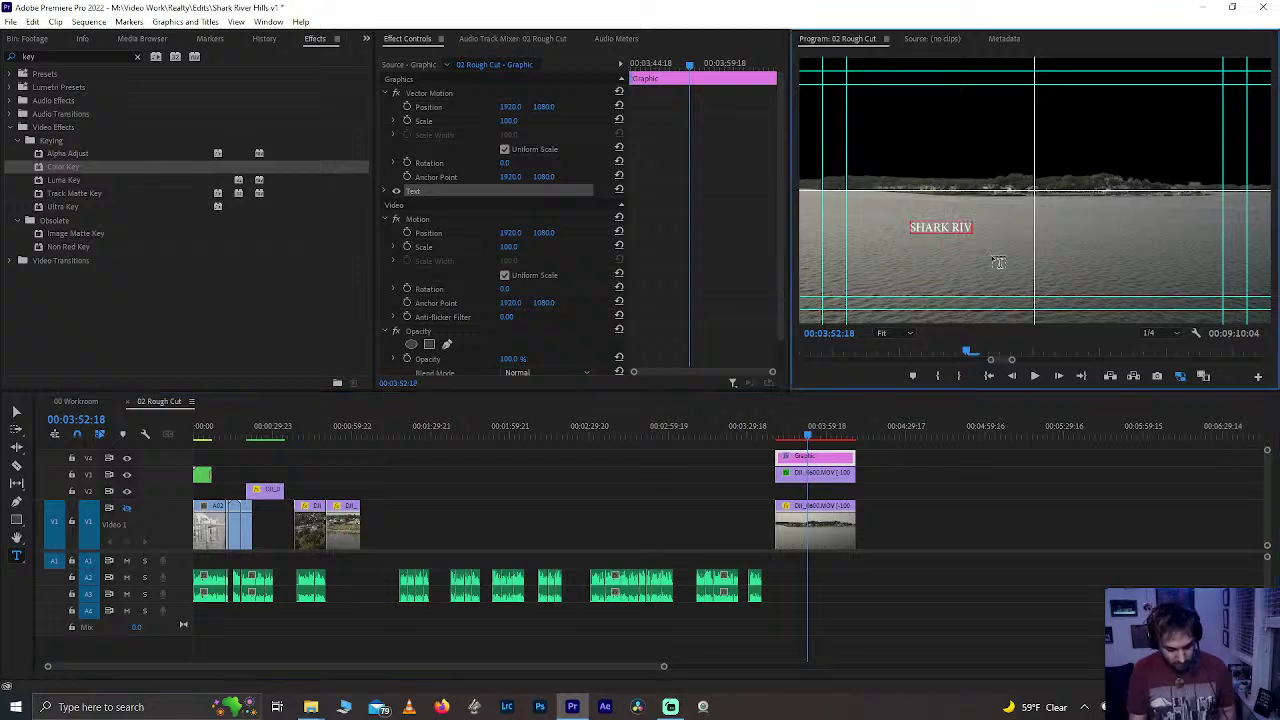
type("ER HILLS")
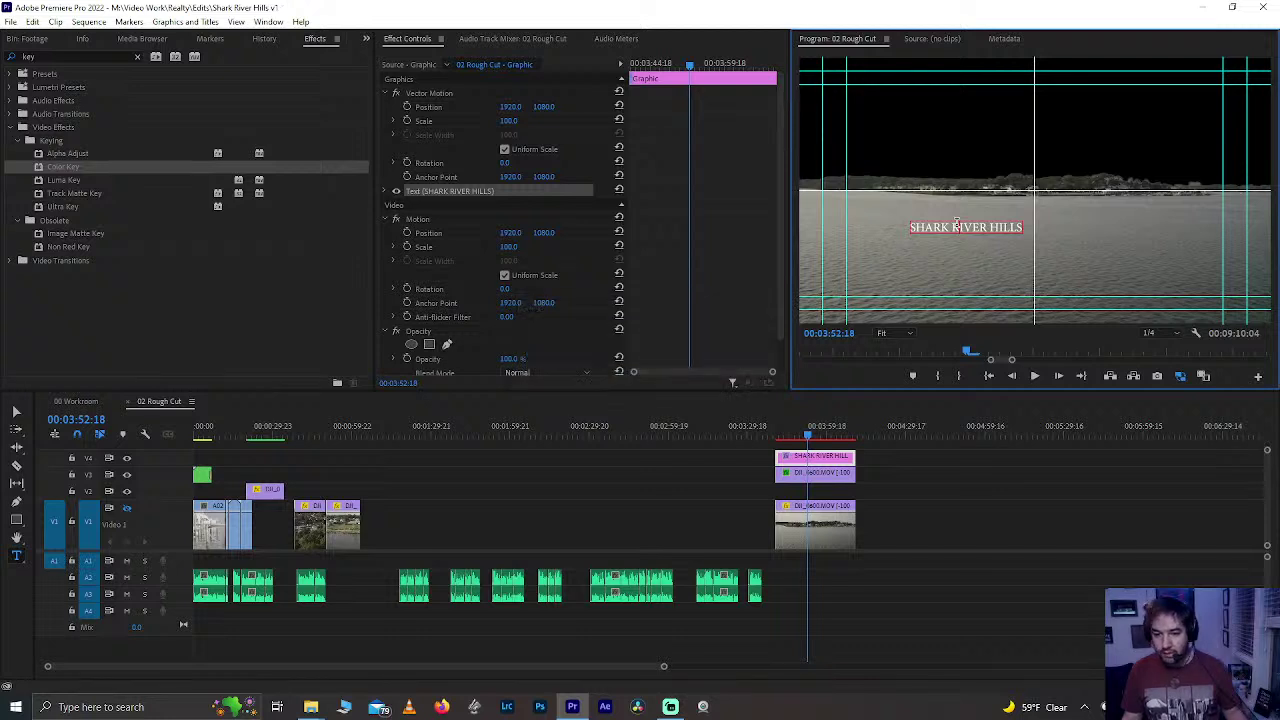
left_click(828, 437)
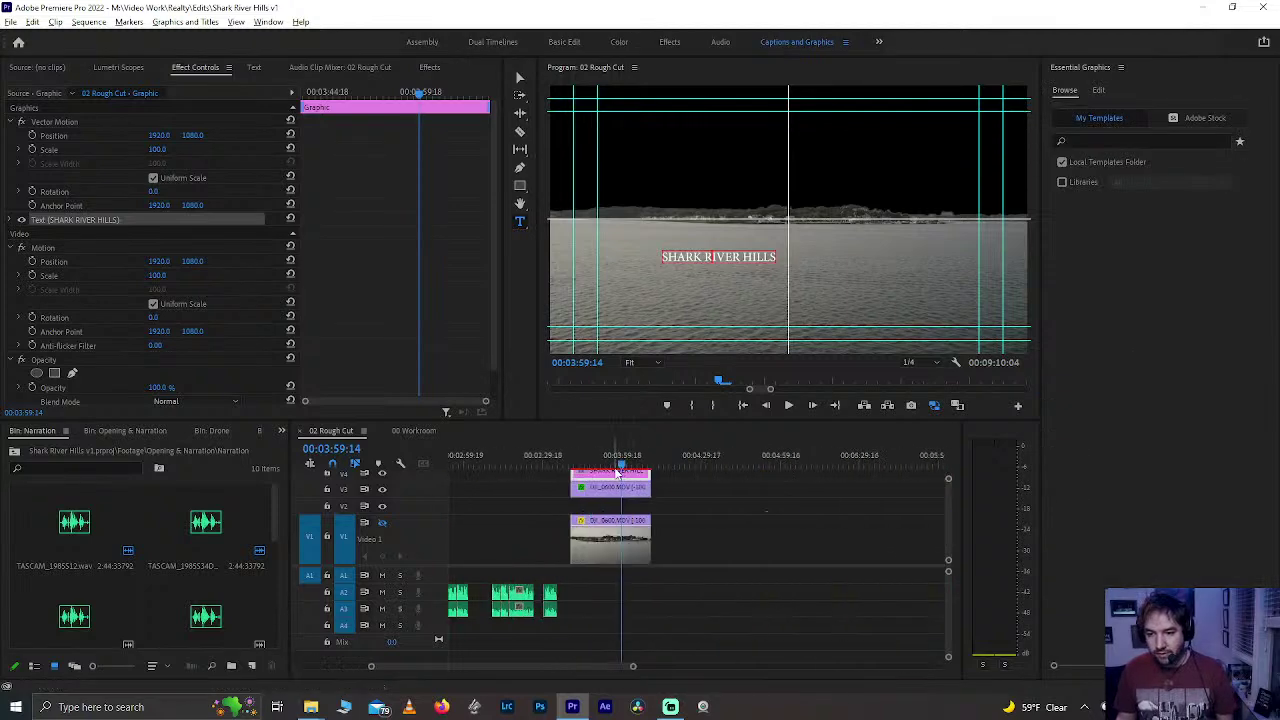
- Select all the title text, change its font to Folk, and centre it horizontally
left_click_drag(616, 463, 603, 463)
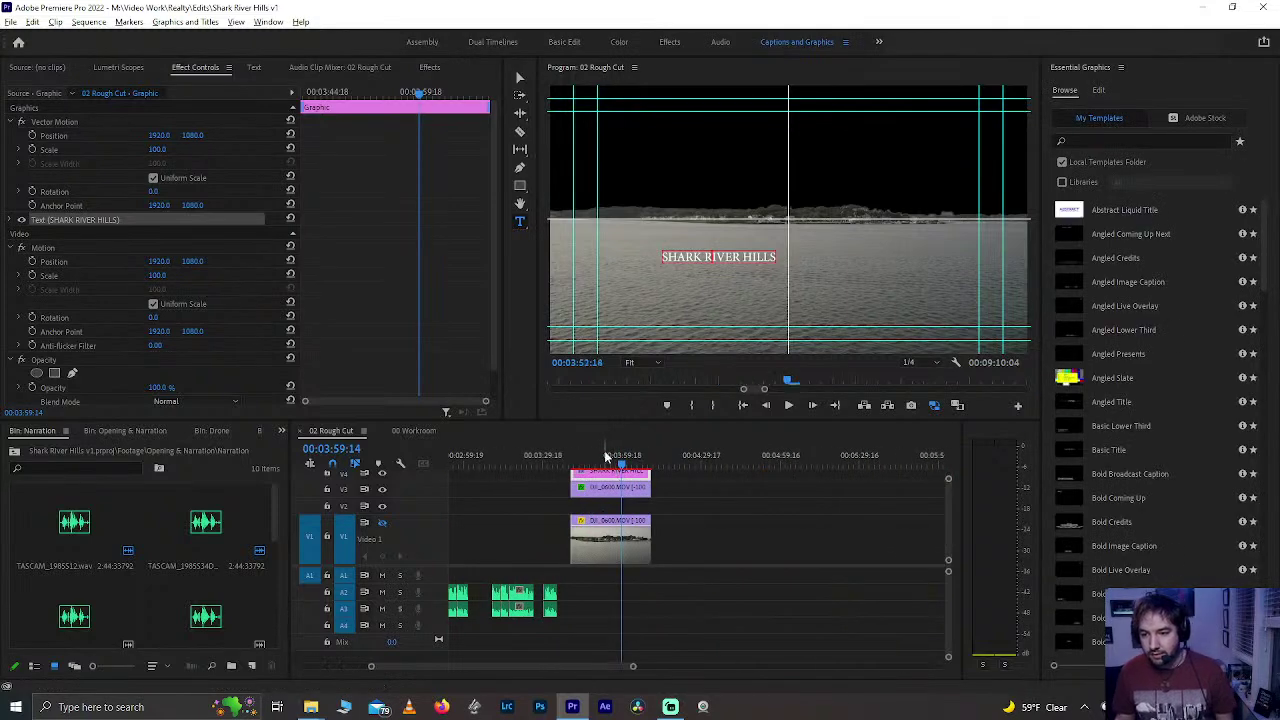
left_click(1096, 89)
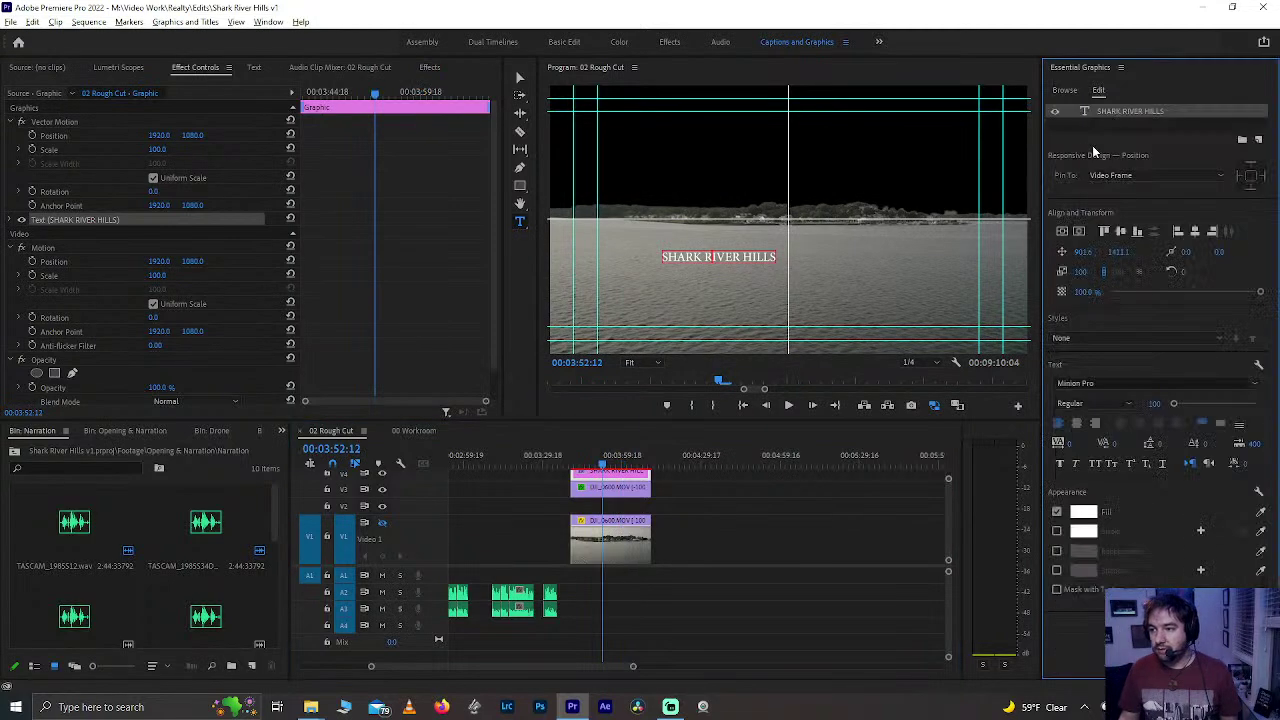
left_click(722, 258)
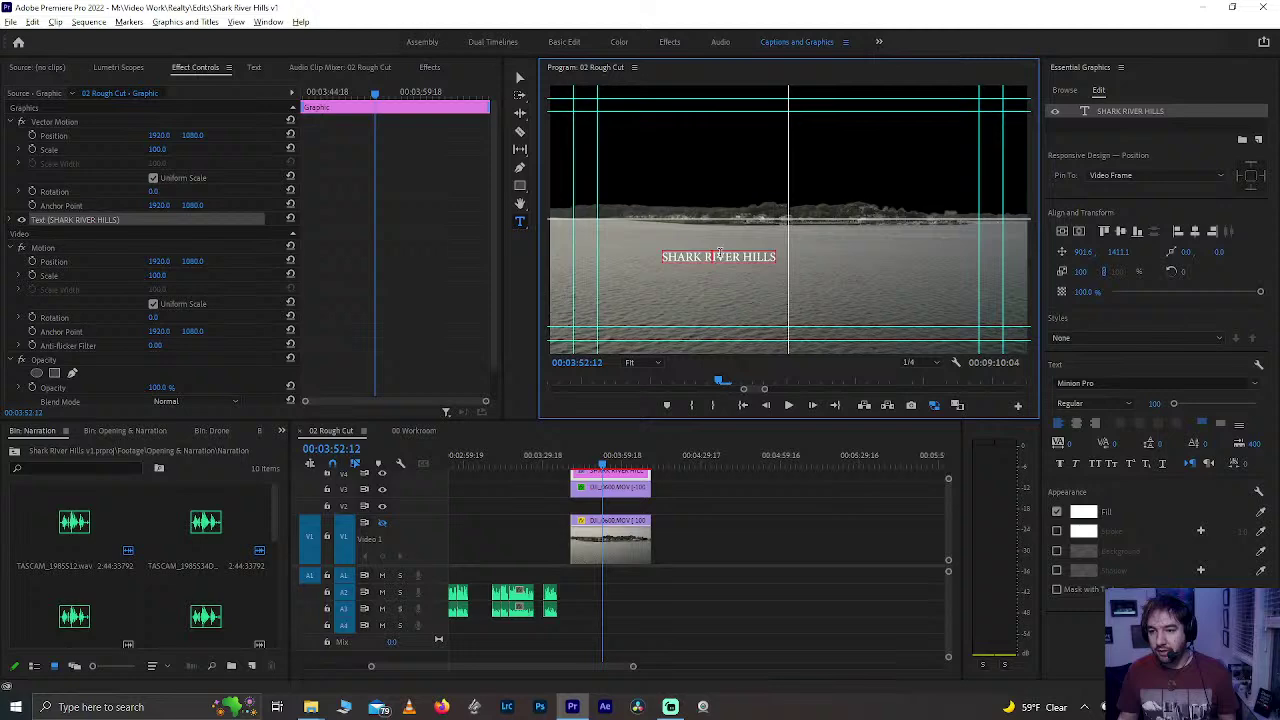
key("ctrl+a")
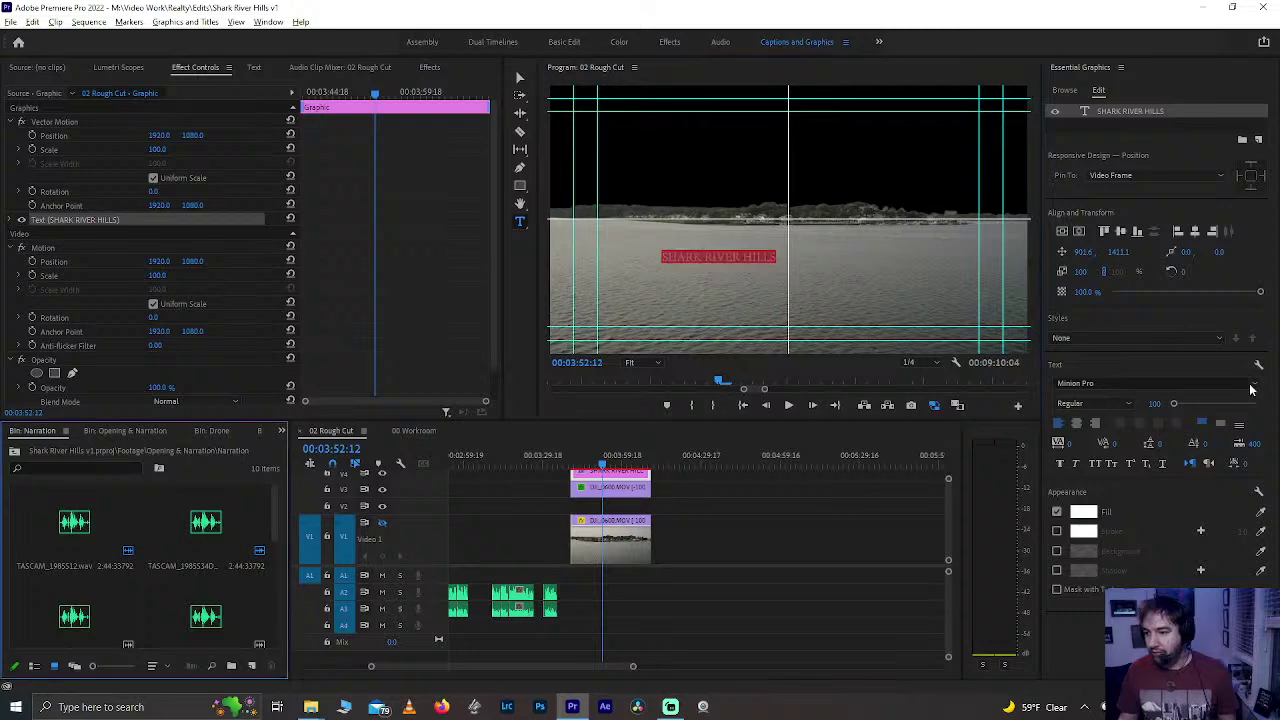
left_click(1250, 388)
scroll(1158, 543, "up", 10)
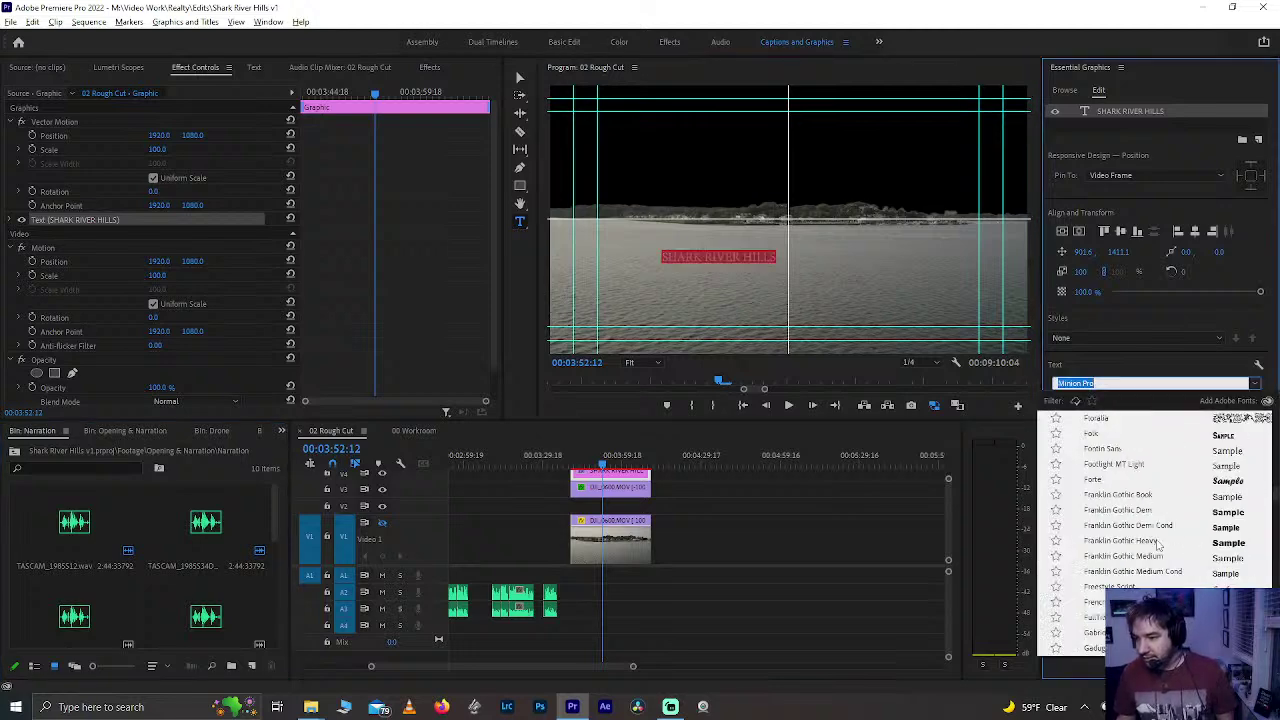
left_click(1093, 434)
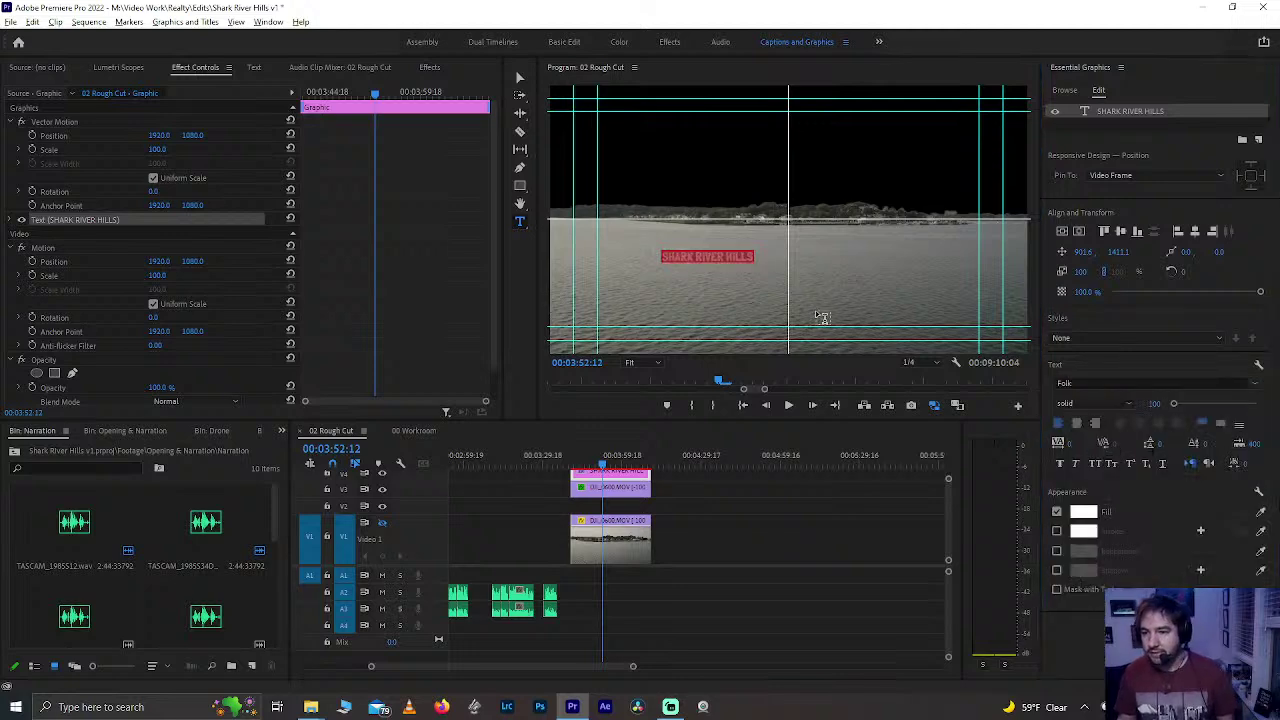
left_click(1078, 232)
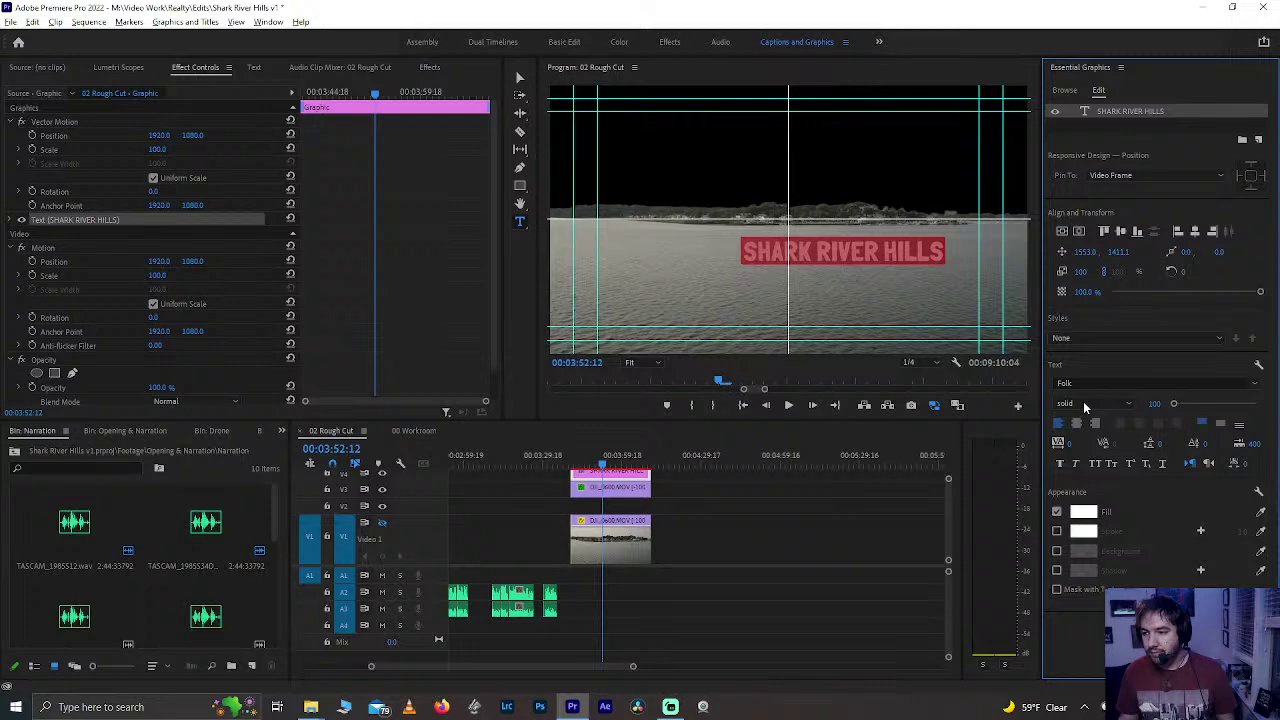
- Centre the title at Position X 1907.9 and shrink its font size from 710 to 478
left_click(1078, 232)
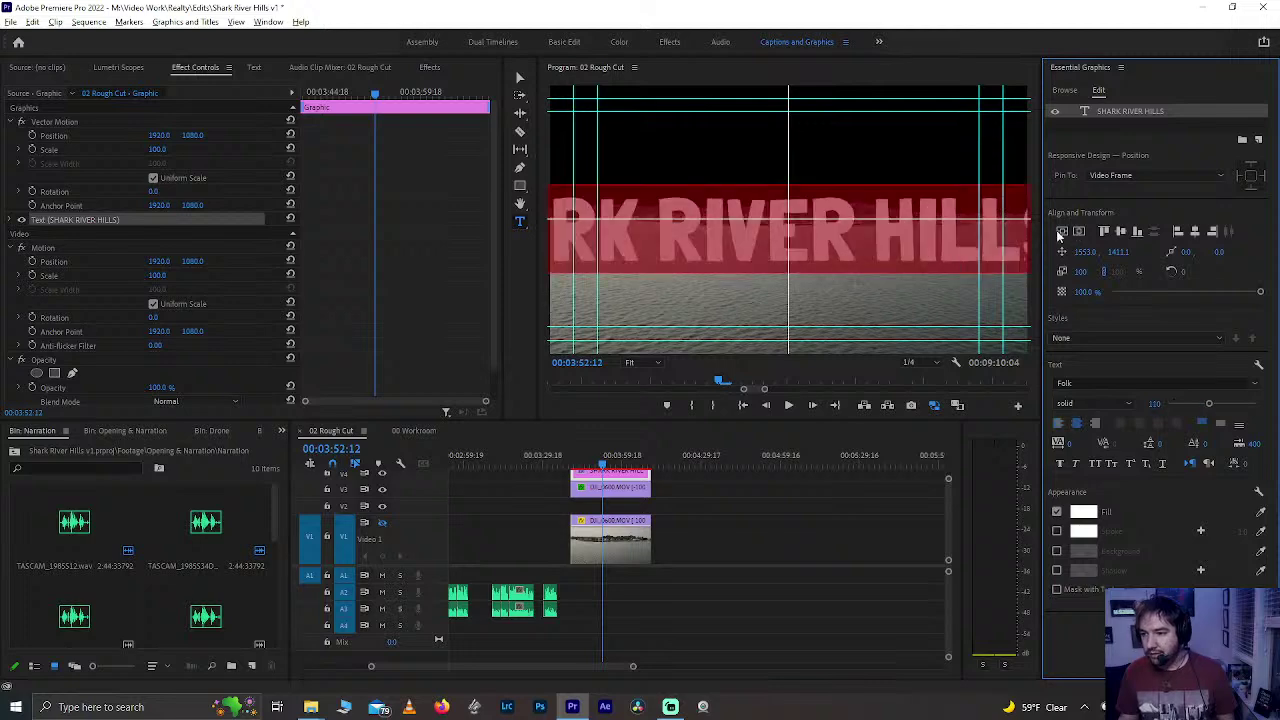
left_click(1060, 232)
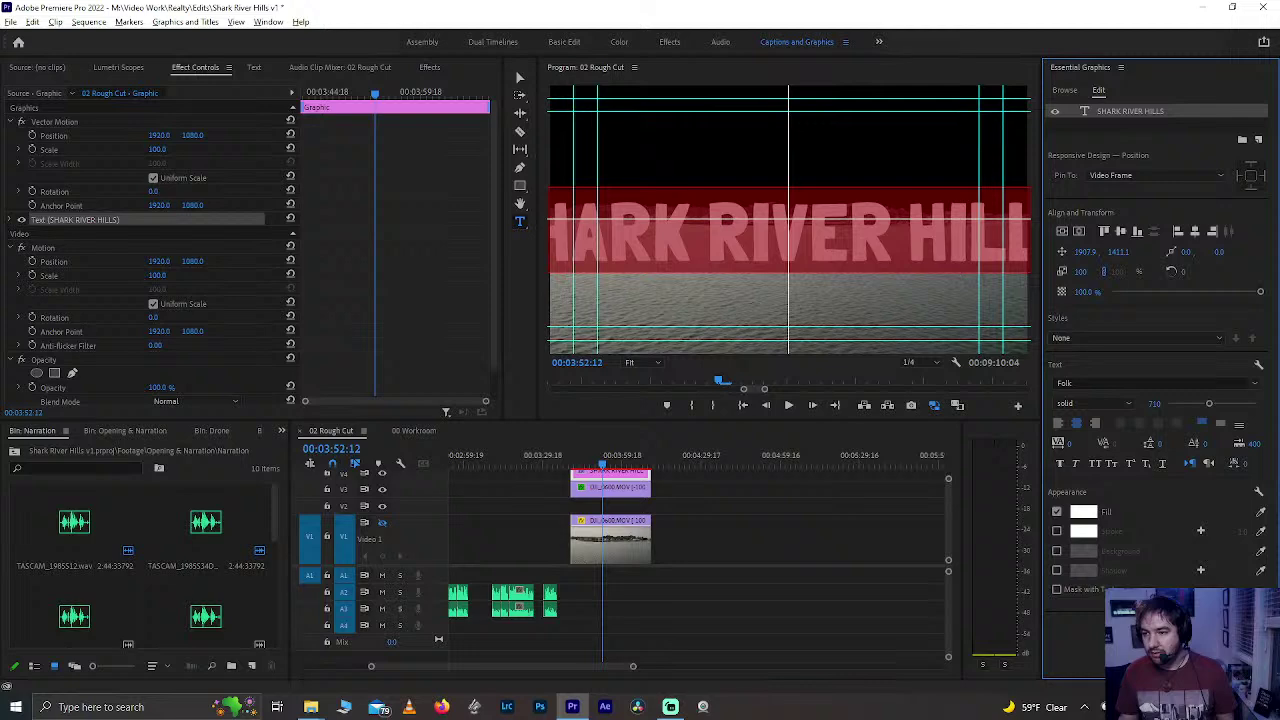
left_click_drag(1154, 403, 1130, 403)
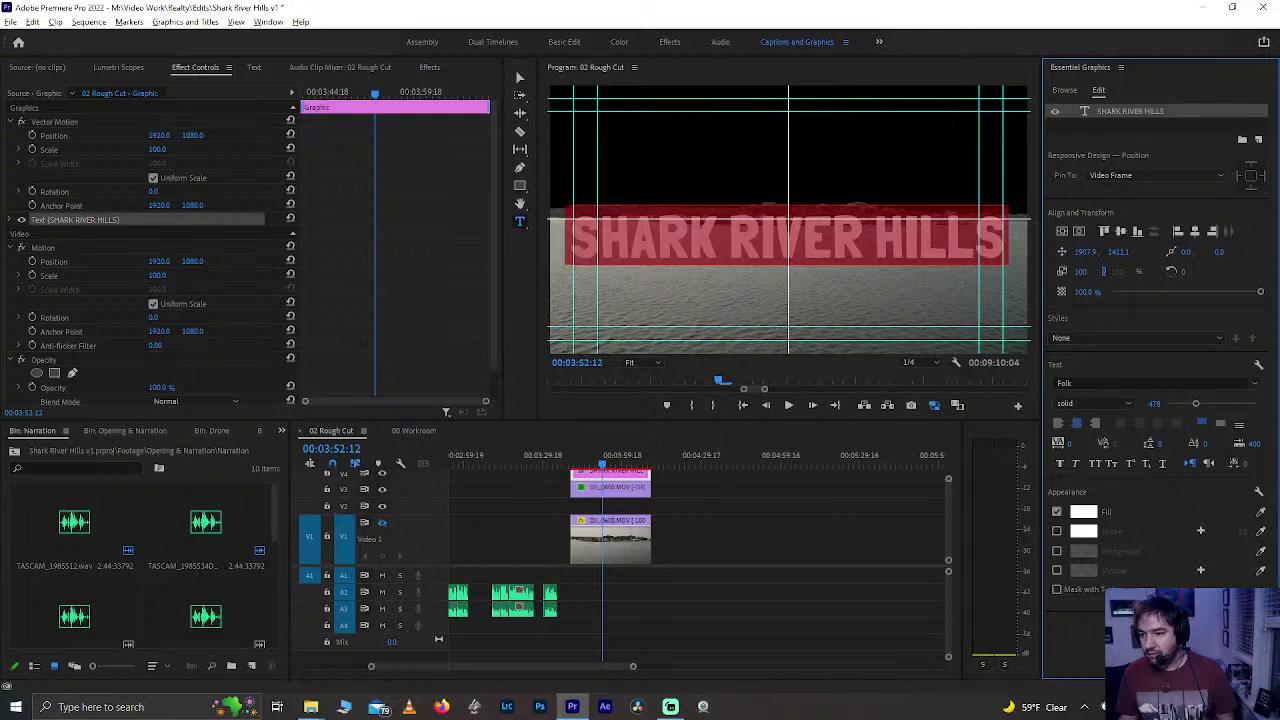
- Unlock proportional scaling, keep width scale at 100 and stretch the title taller
left_click(1104, 271)
left_click_drag(1122, 271, 1145, 271)
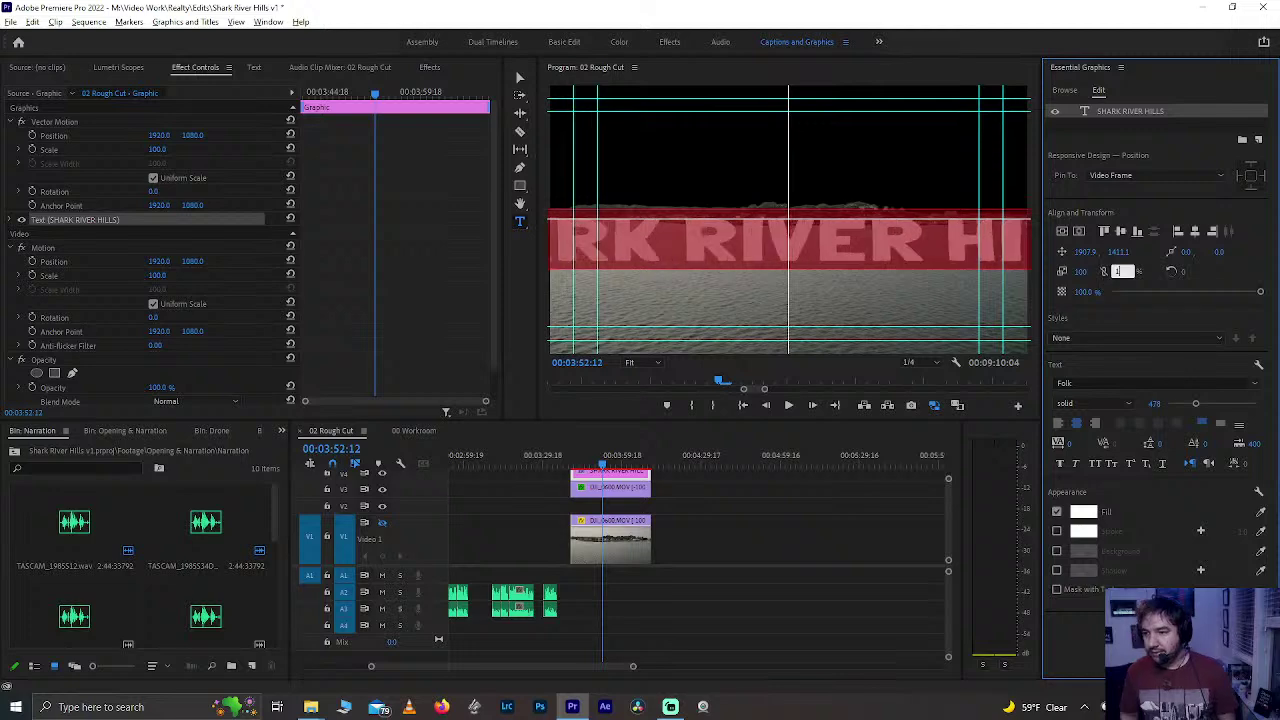
type("100")
key("Return")
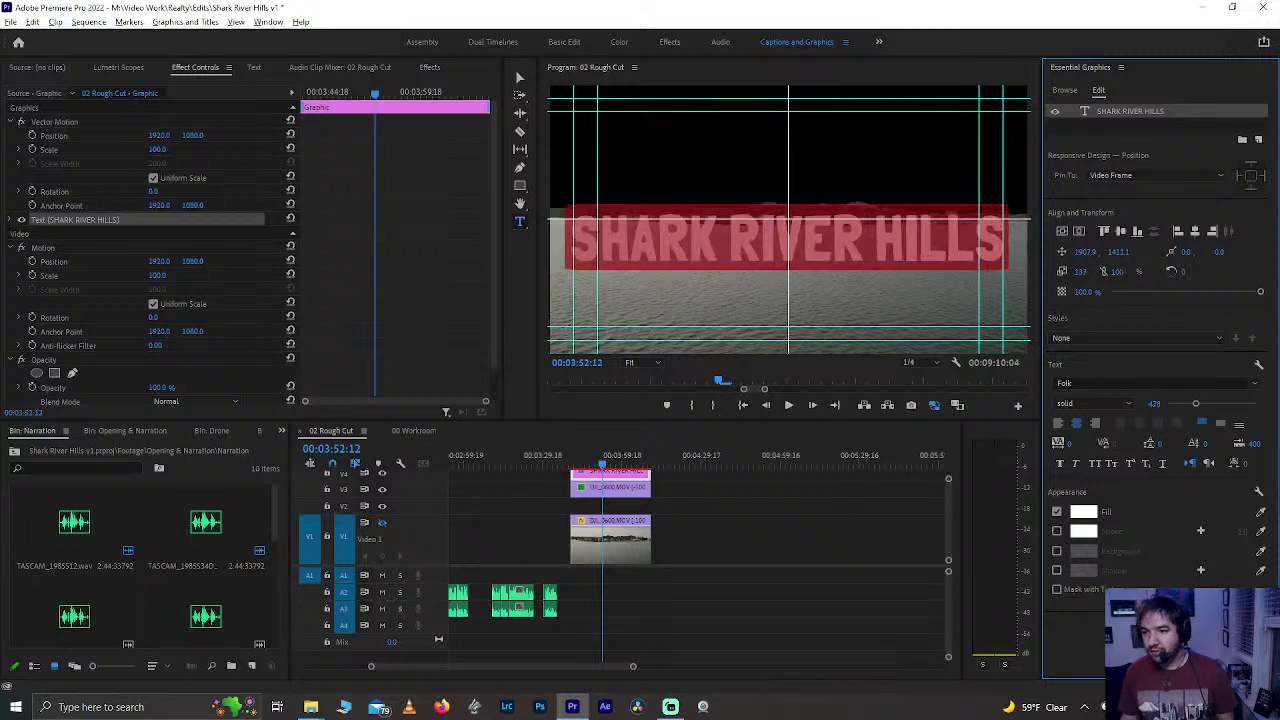
mouse_move(1080, 271)
left_mouse_down()
mouse_move(1106, 271)
mouse_move(1086, 271)
left_mouse_up()
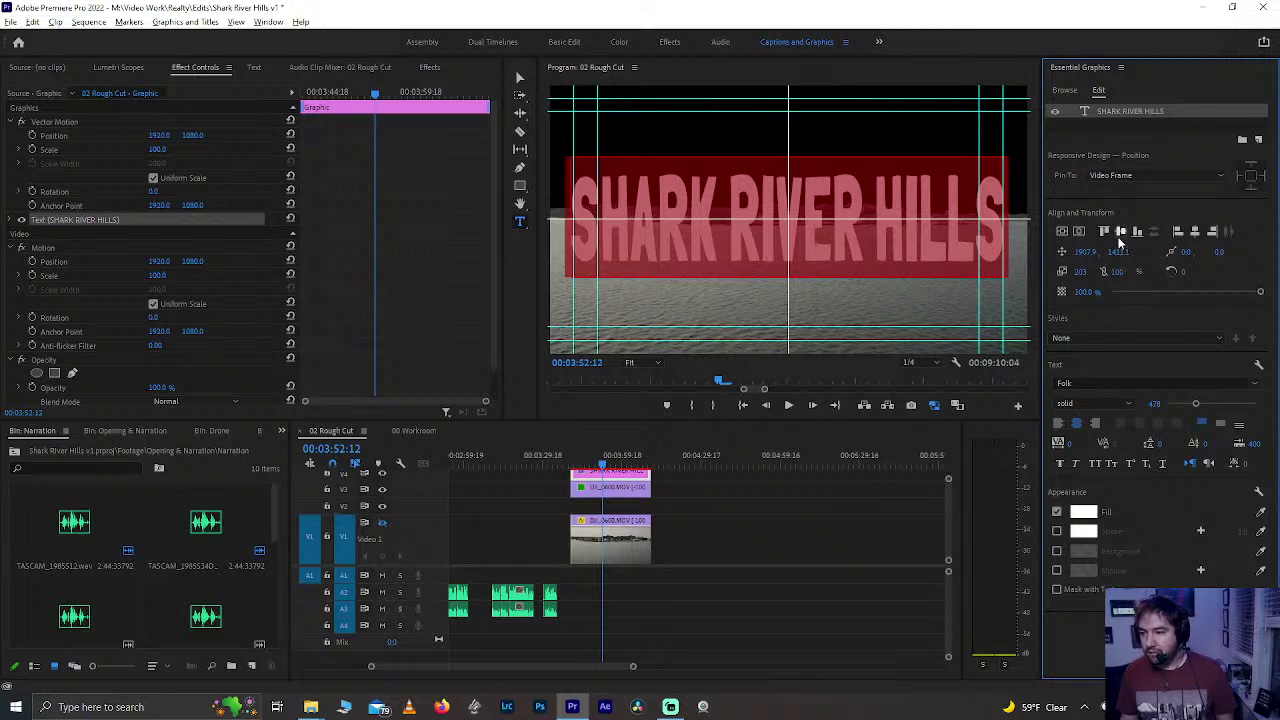
- Raise the title higher over the keyed sky, fine-tuning its vertical position
left_click_drag(1117, 251, 1095, 251)
key("shift+Up")
key("shift+Up")
key("shift+Up")
key("shift+Up")
key("shift+Up")
key("shift+Up")
key("shift+Up")
key("shift+Up")
key("shift+Up")
key("shift+Up")
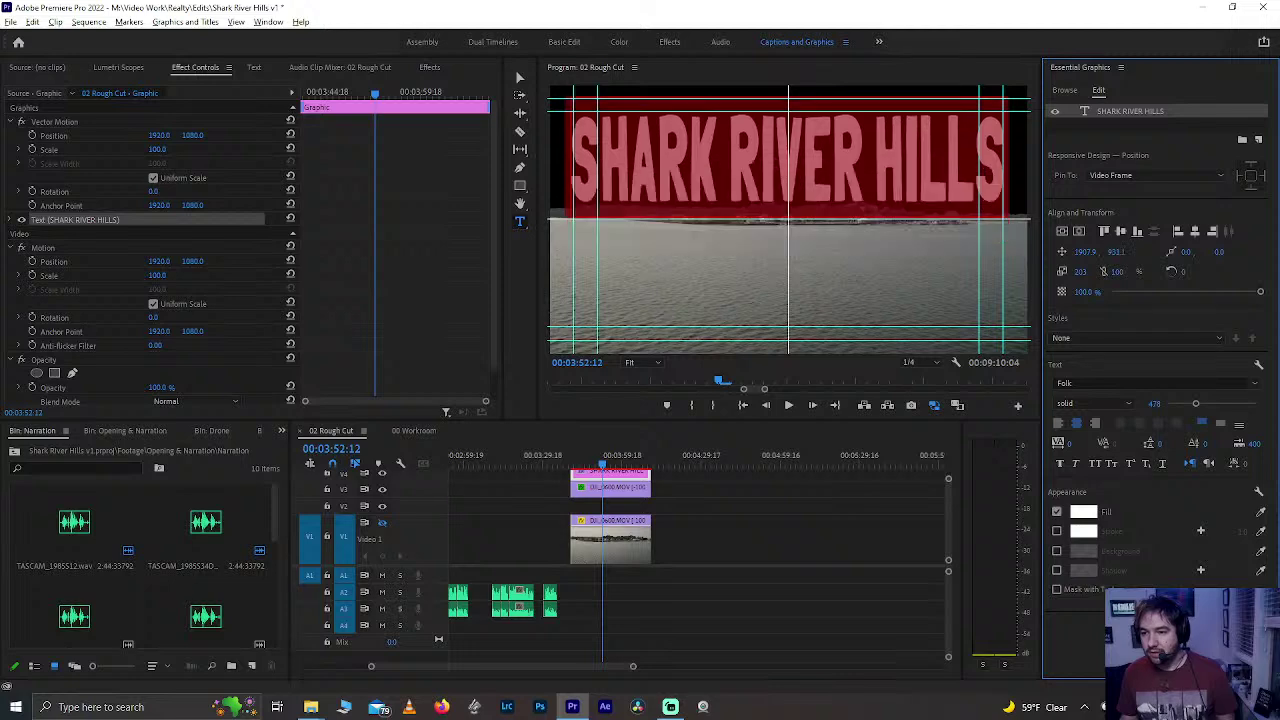
key("shift+Down")
key("shift+Down")
key("shift+Down")
key("shift+Down")
key("shift+Down")
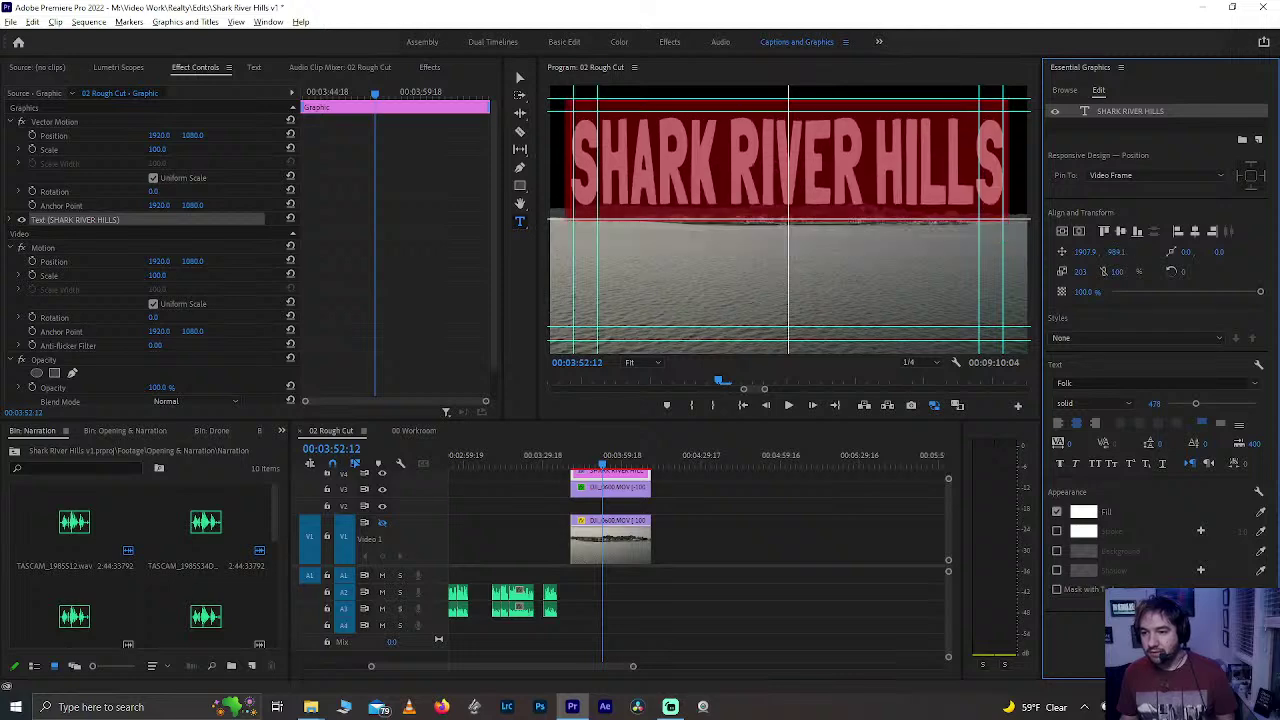
key("shift+Down")
key("shift+Down")
key("shift+Down")
key("shift+Down")
key("shift+Down")
key("shift+Down")
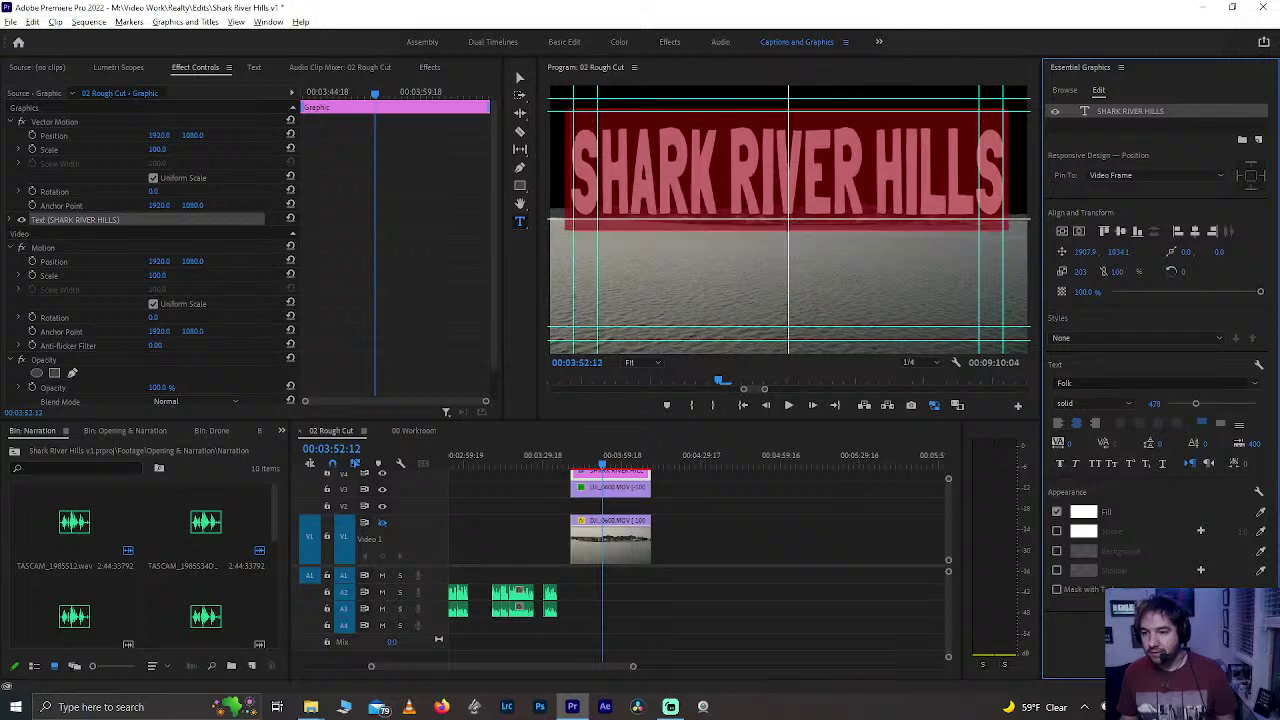
- Select the SHARK RIVER HILLS text and set its fill colour to black (000000)
left_click(726, 508)
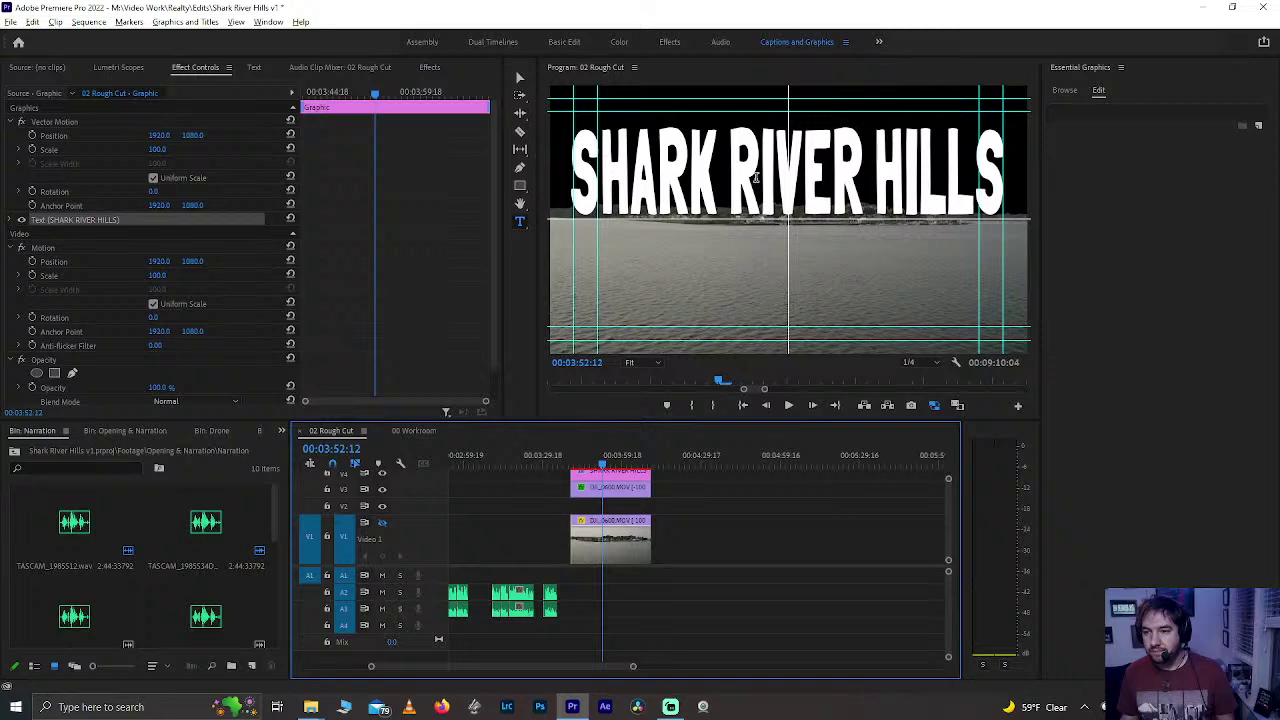
double_click(757, 178)
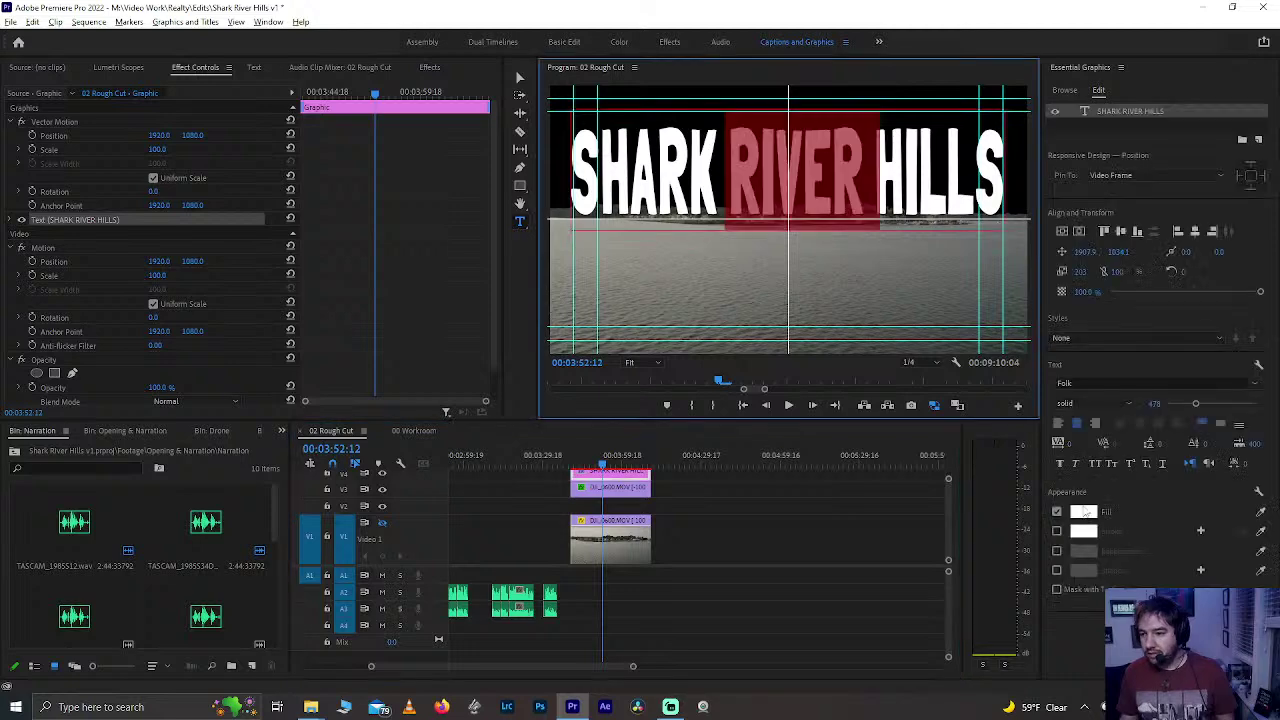
left_click(1083, 511)
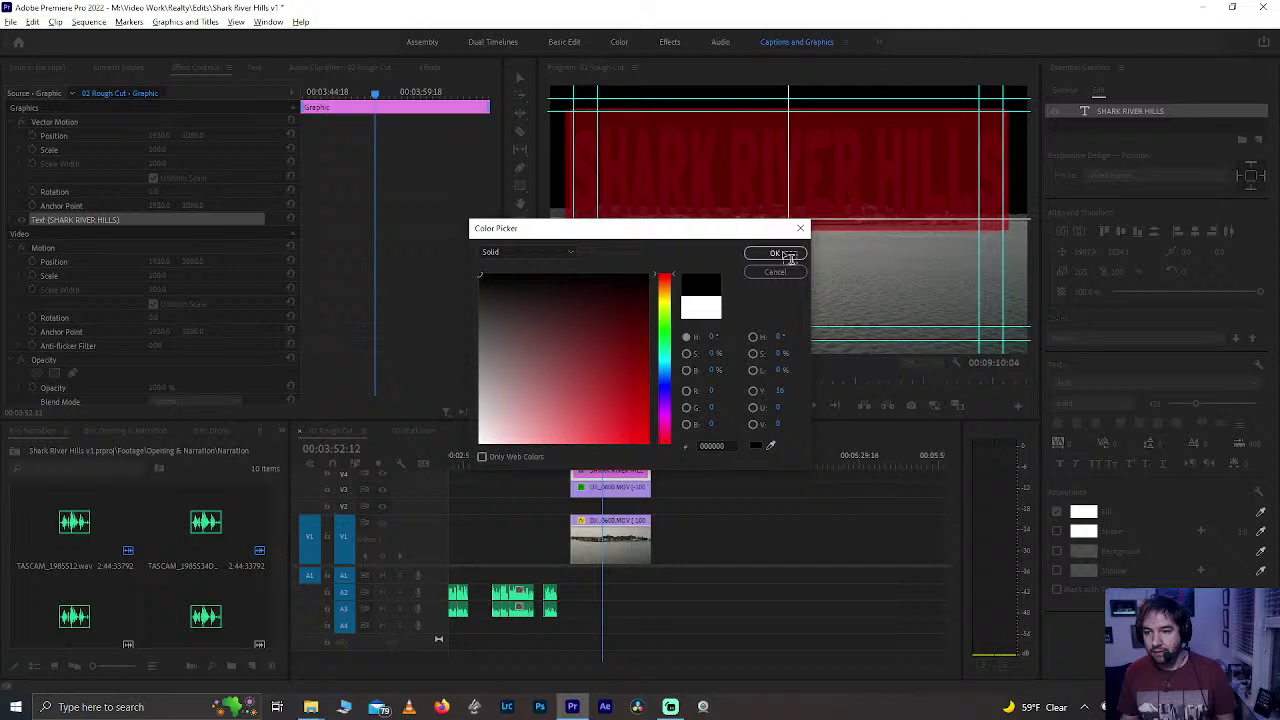
left_click(785, 254)
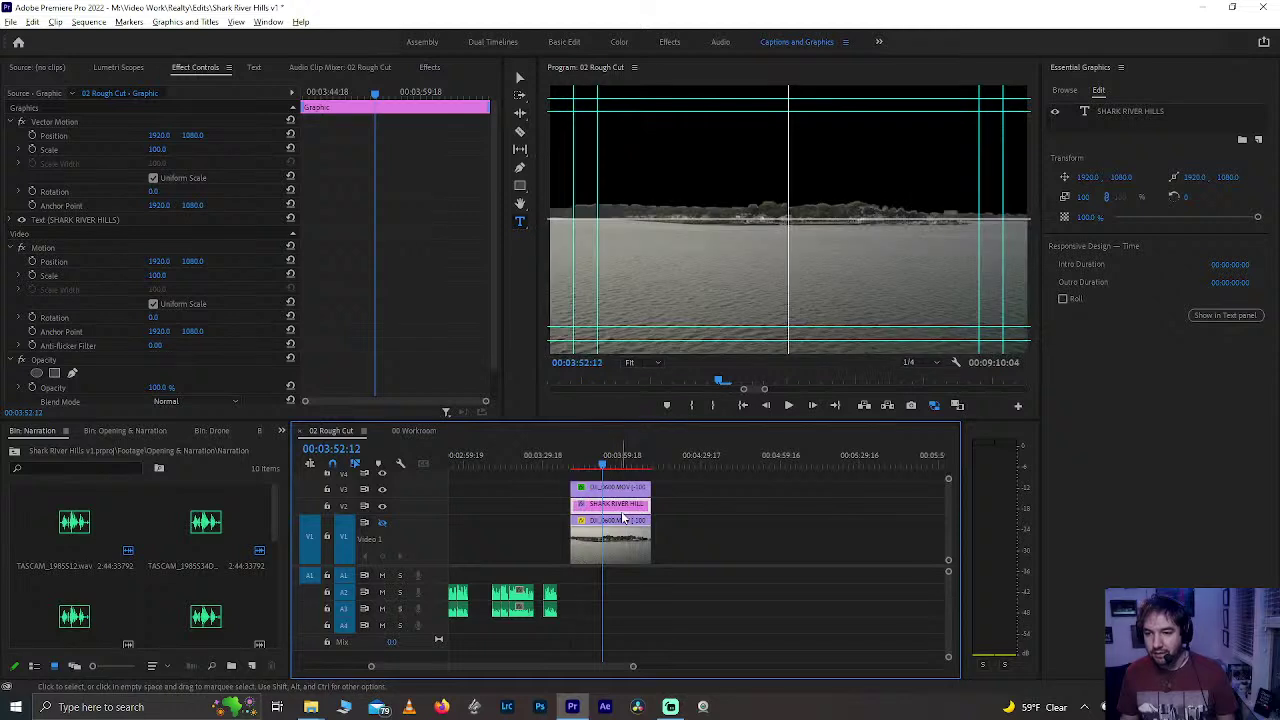
- Turn the keyed drone track's output back on and play from just before the title to review
left_click(381, 523)
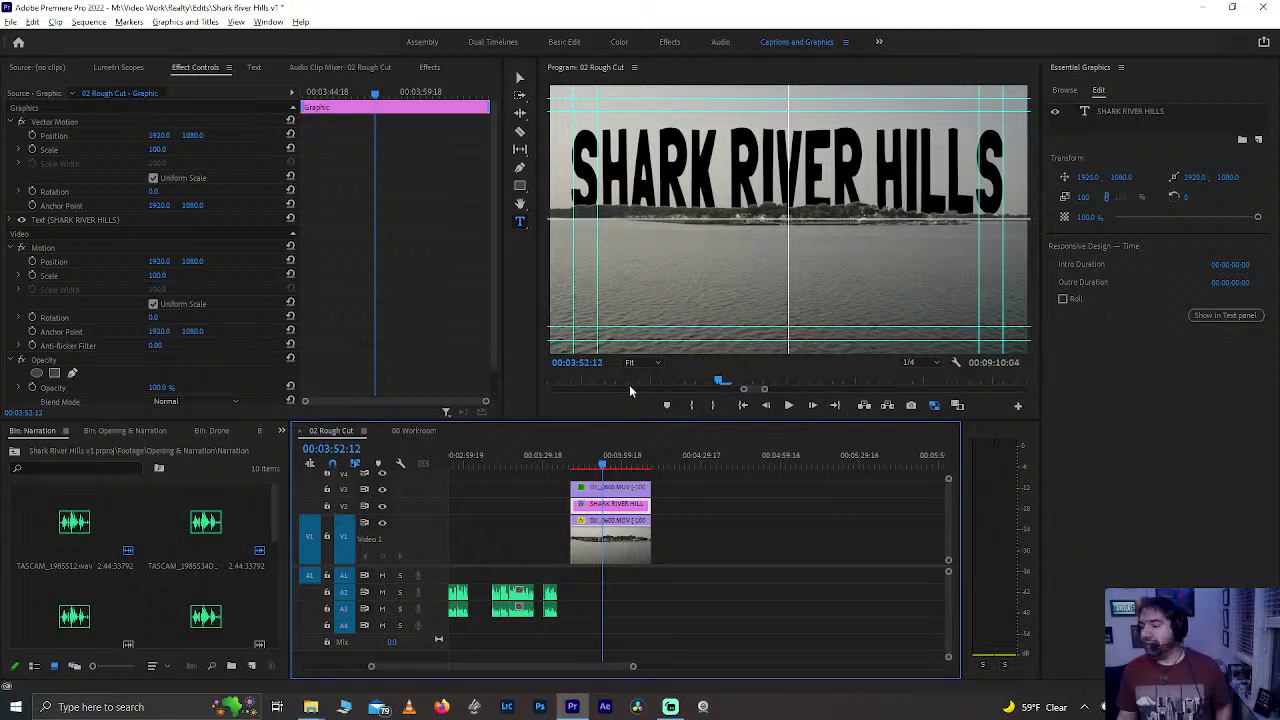
left_click(577, 462)
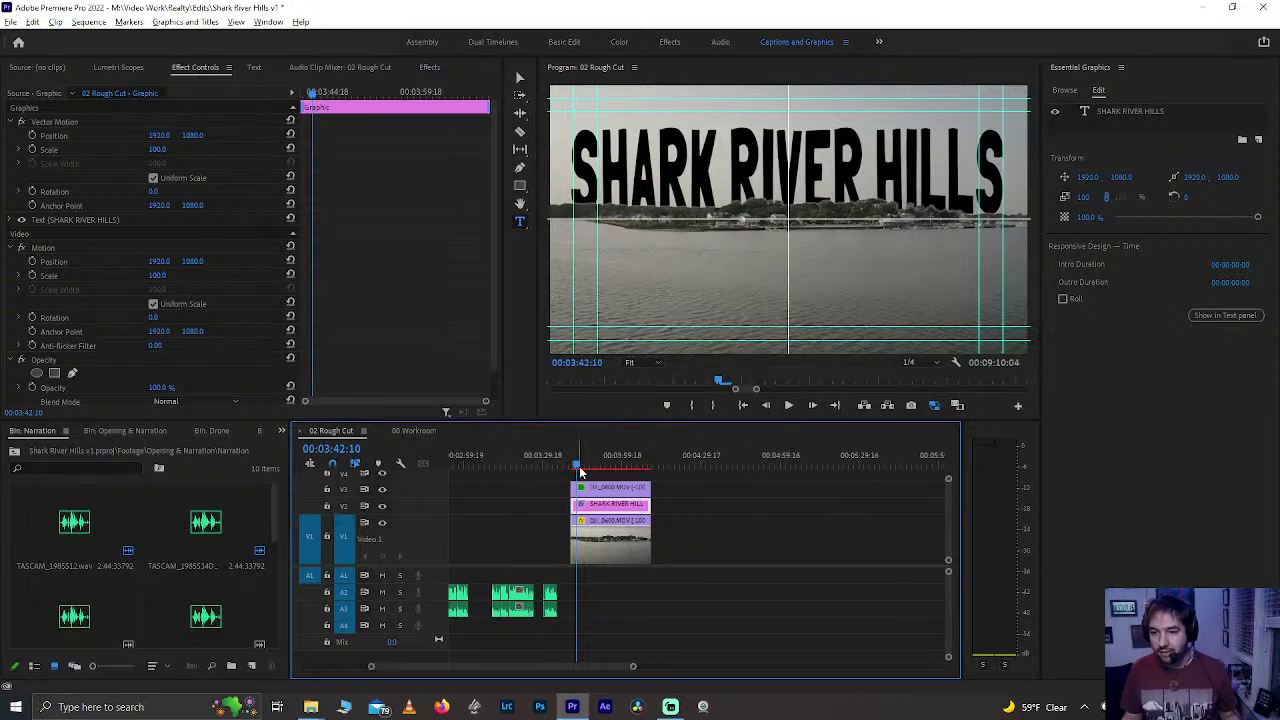
key("space")
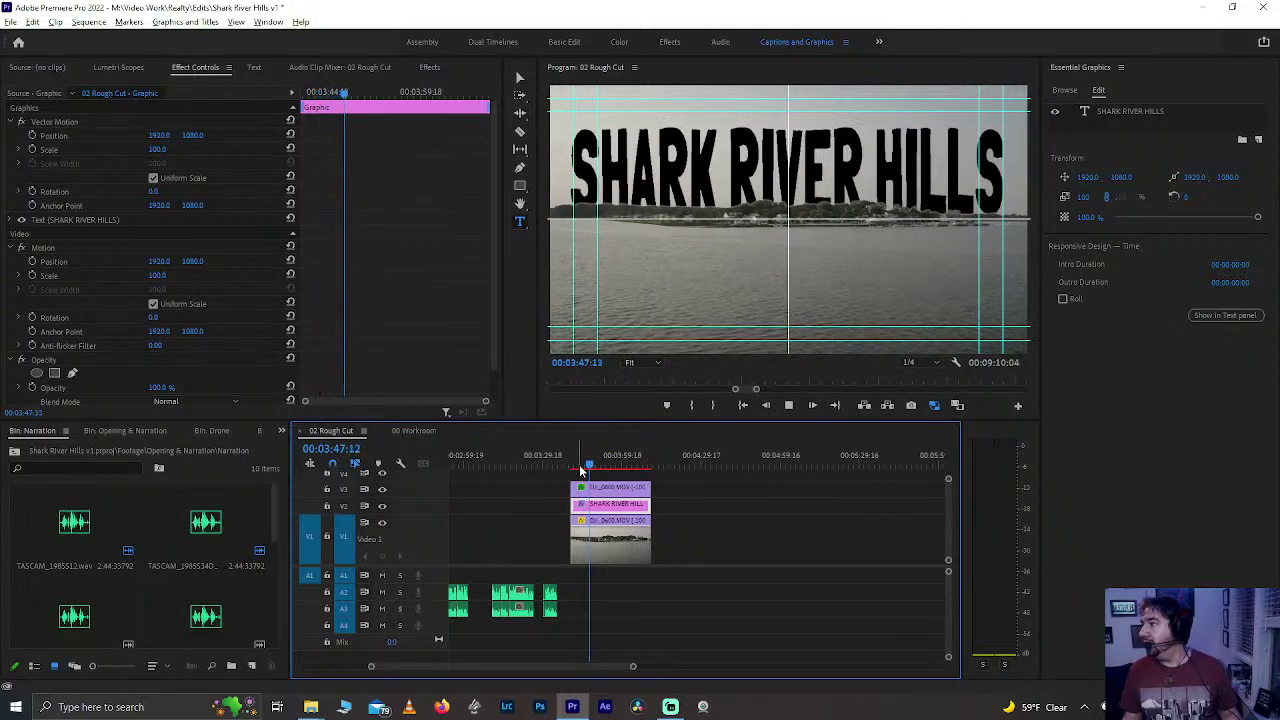
key("space")
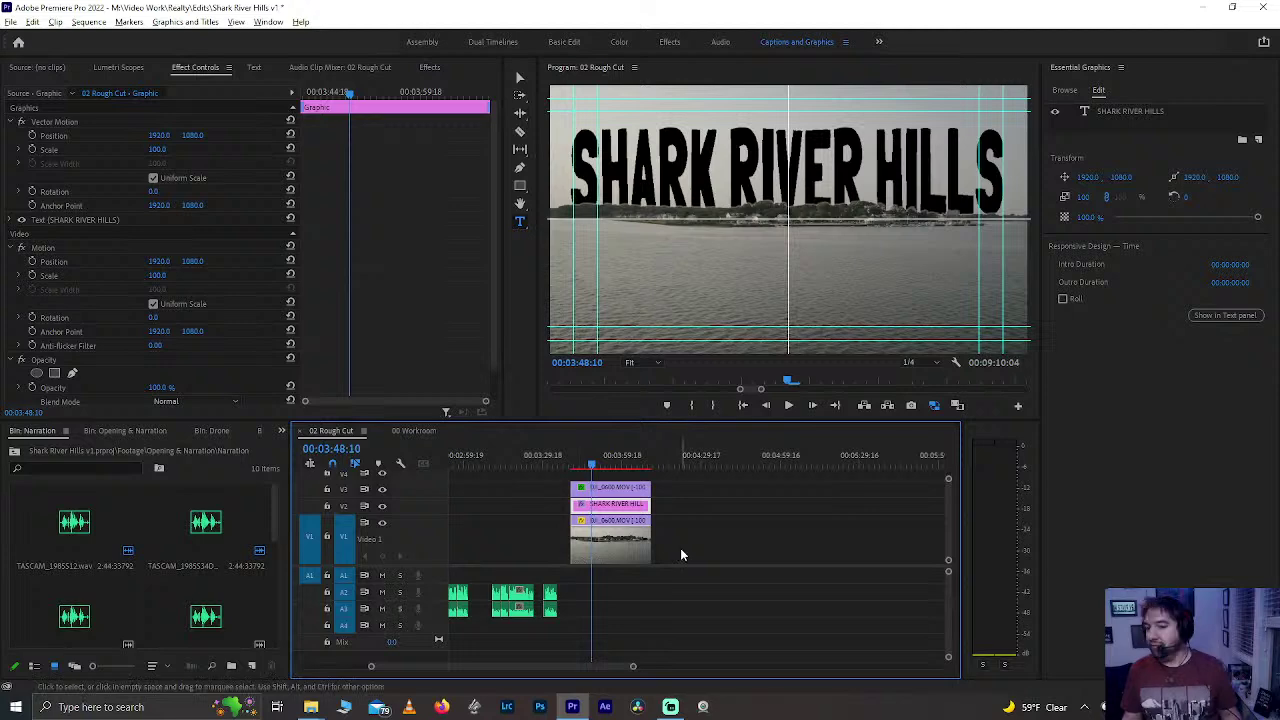
- Select the upper DJI_0600 clip and leave Color Key's Edge Feather at 0.0
left_click(615, 488)
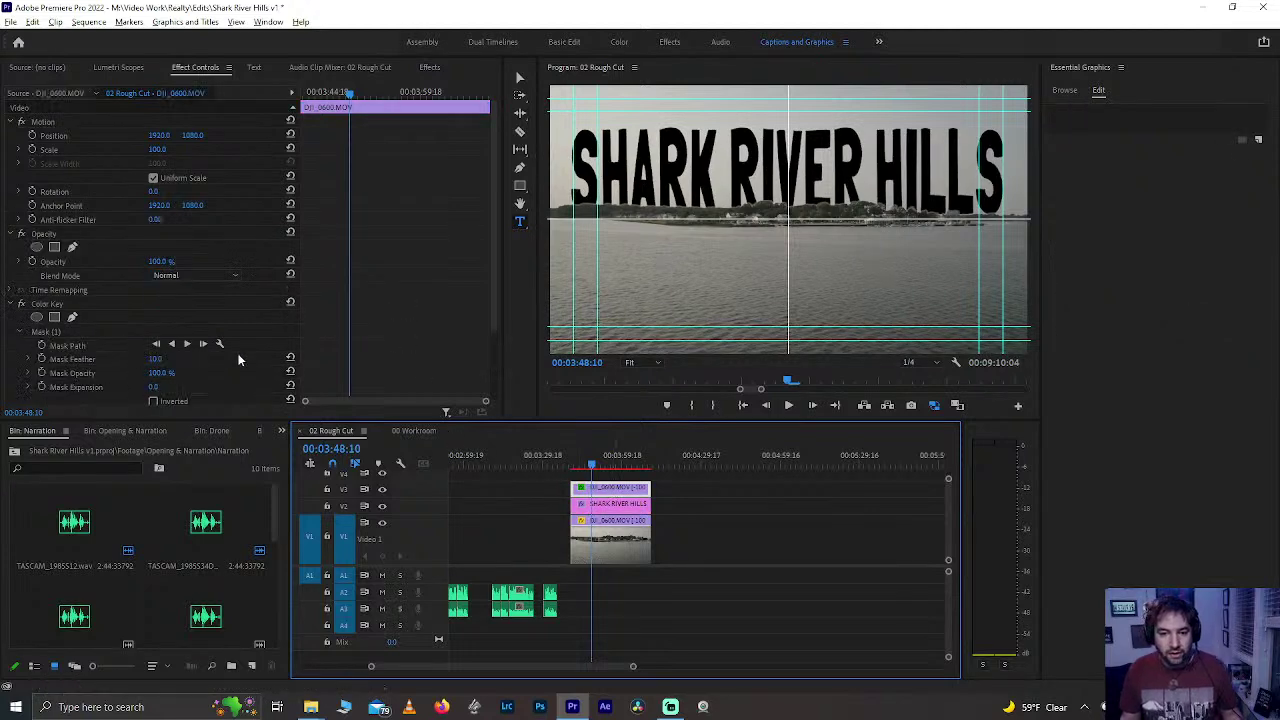
scroll(238, 360, "down", 2)
scroll(238, 360, "down", 1)
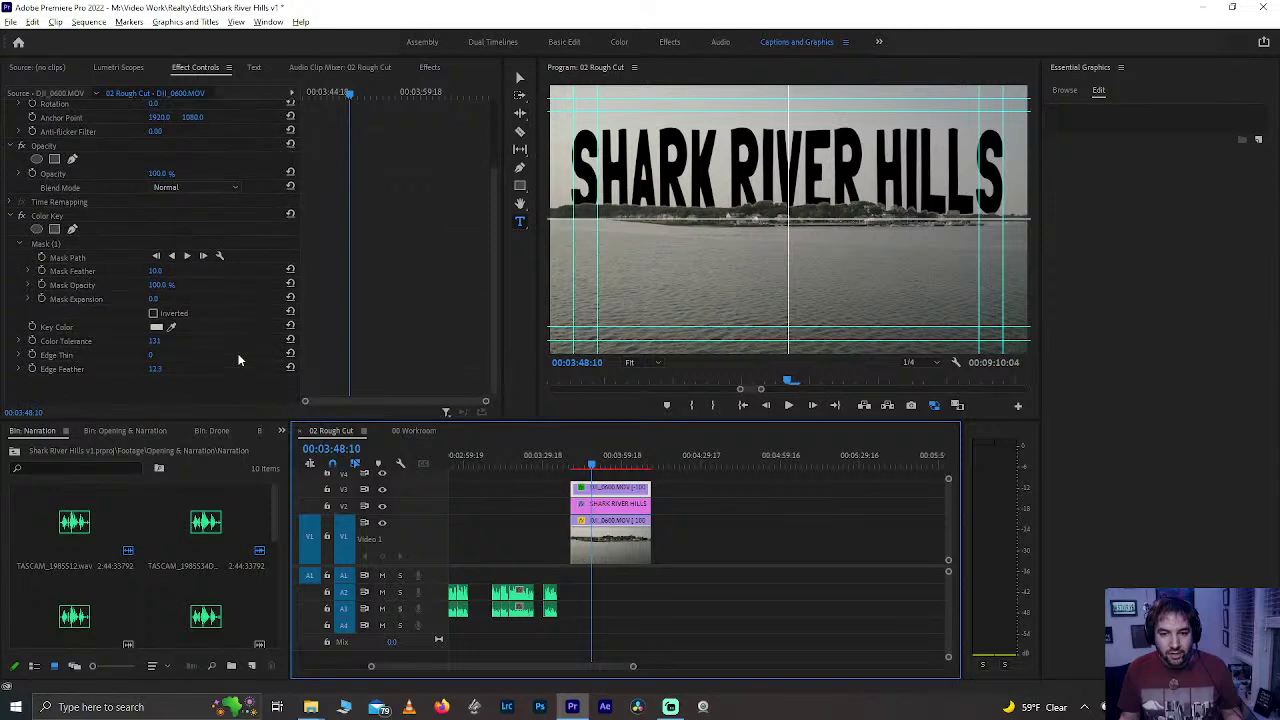
left_click(156, 369)
left_click(343, 410)
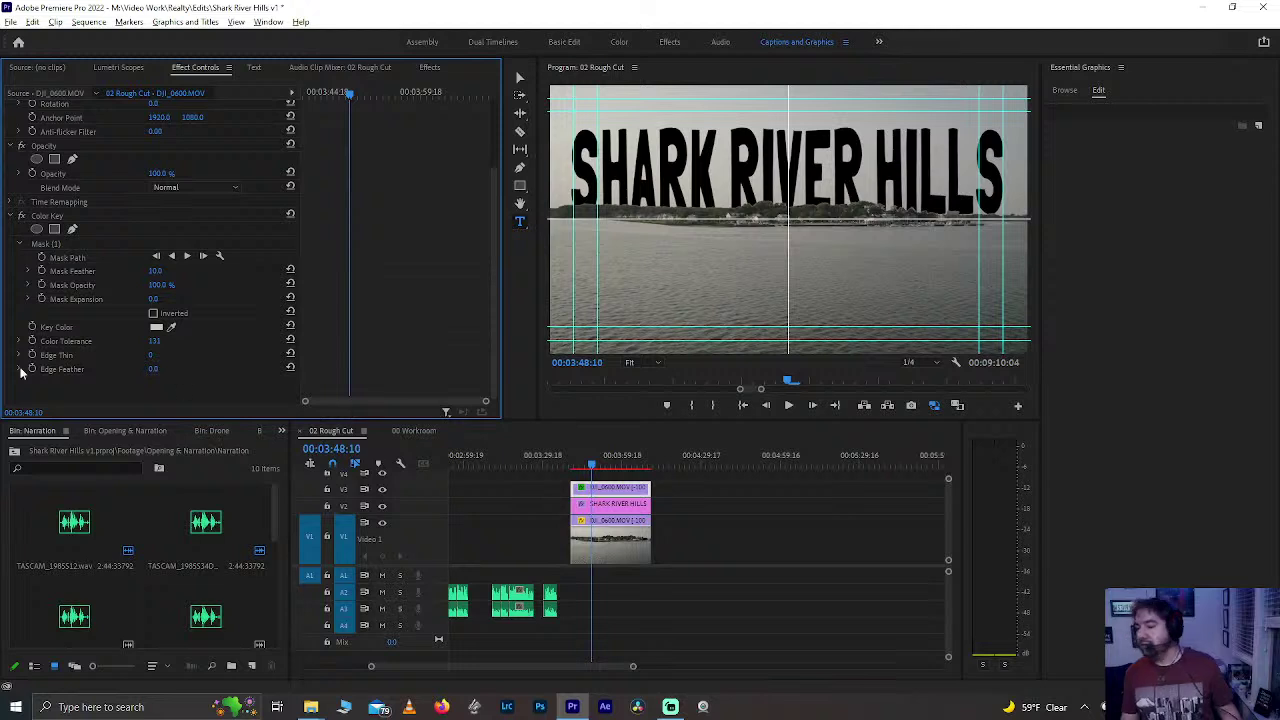
left_click(145, 370)
left_click(150, 369)
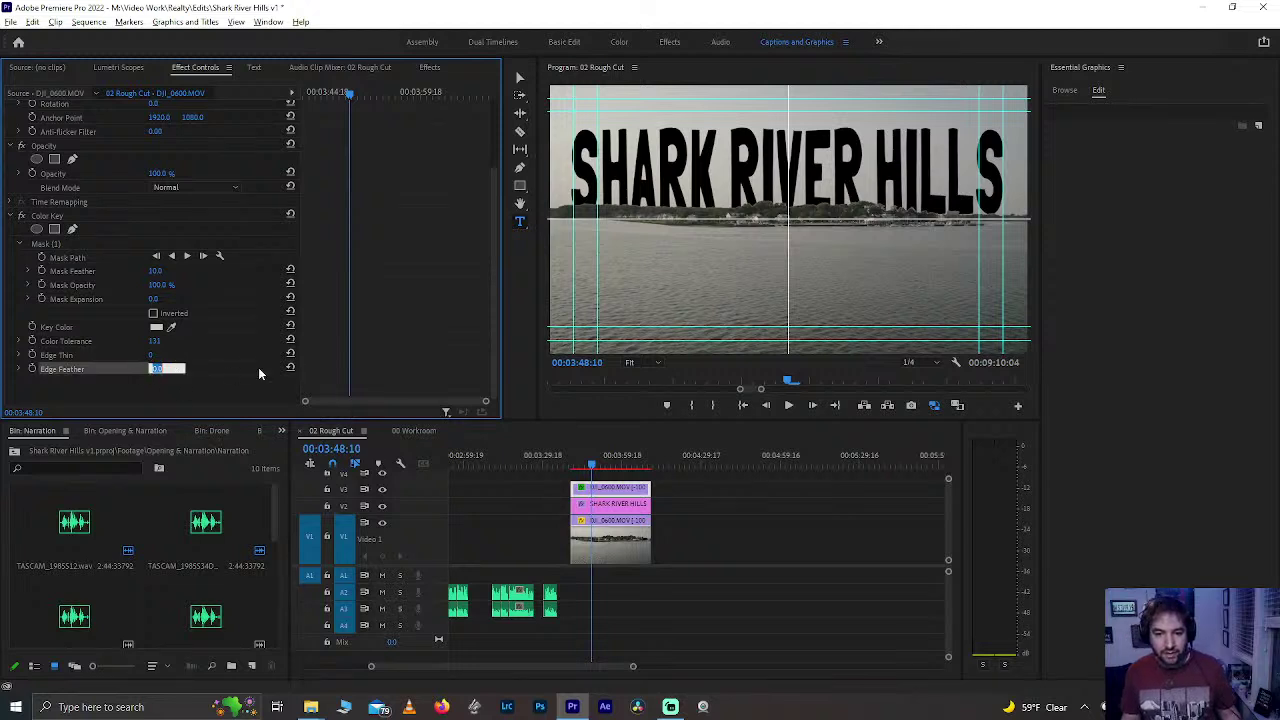
type("1")
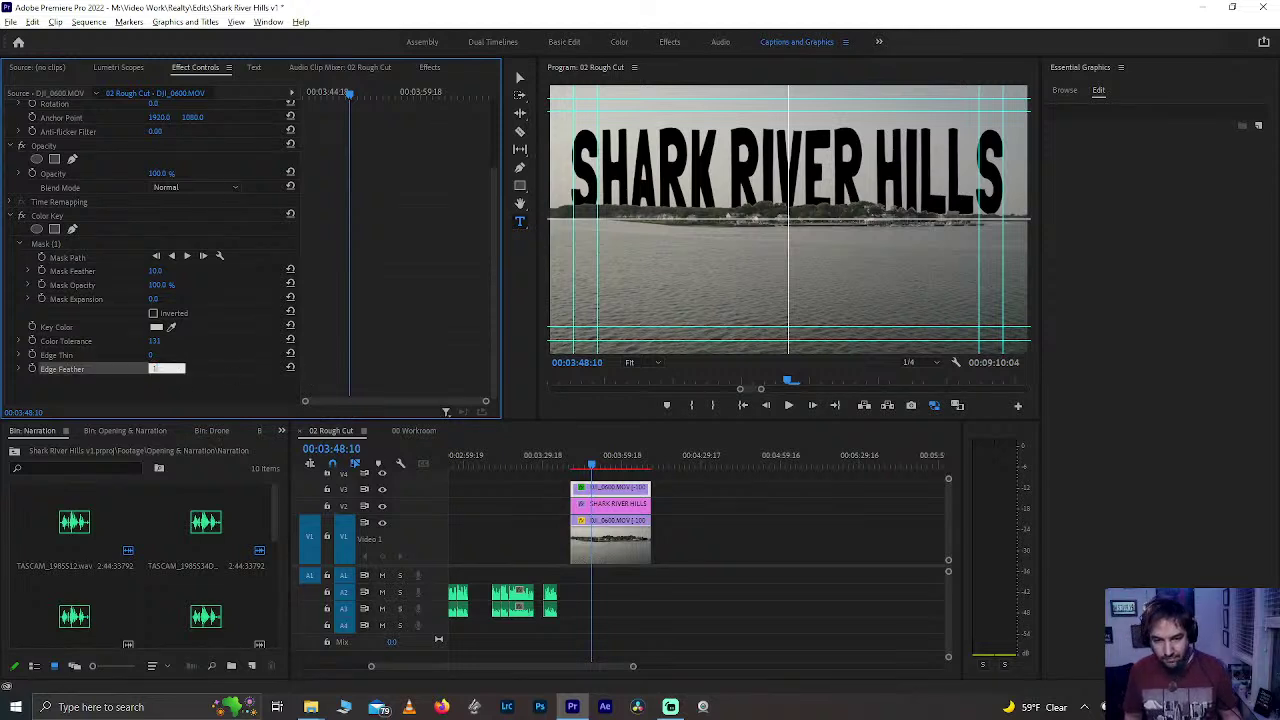
key("BackSpace")
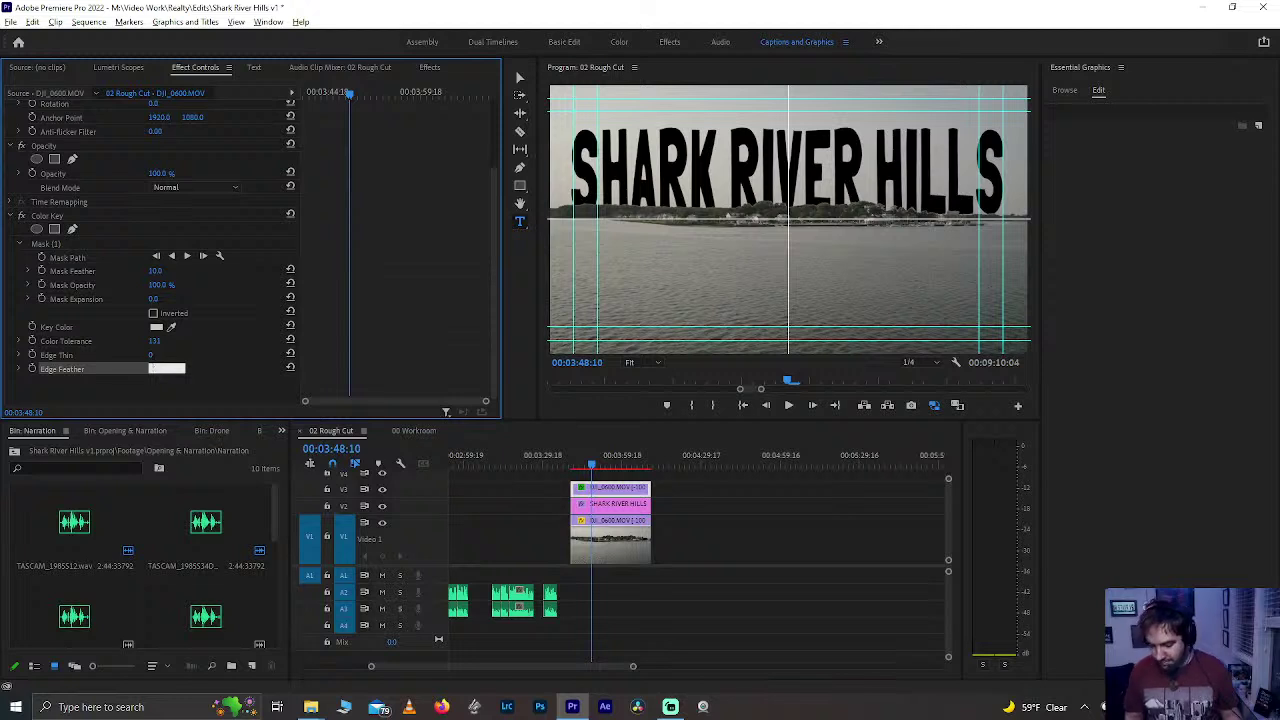
key("Return")
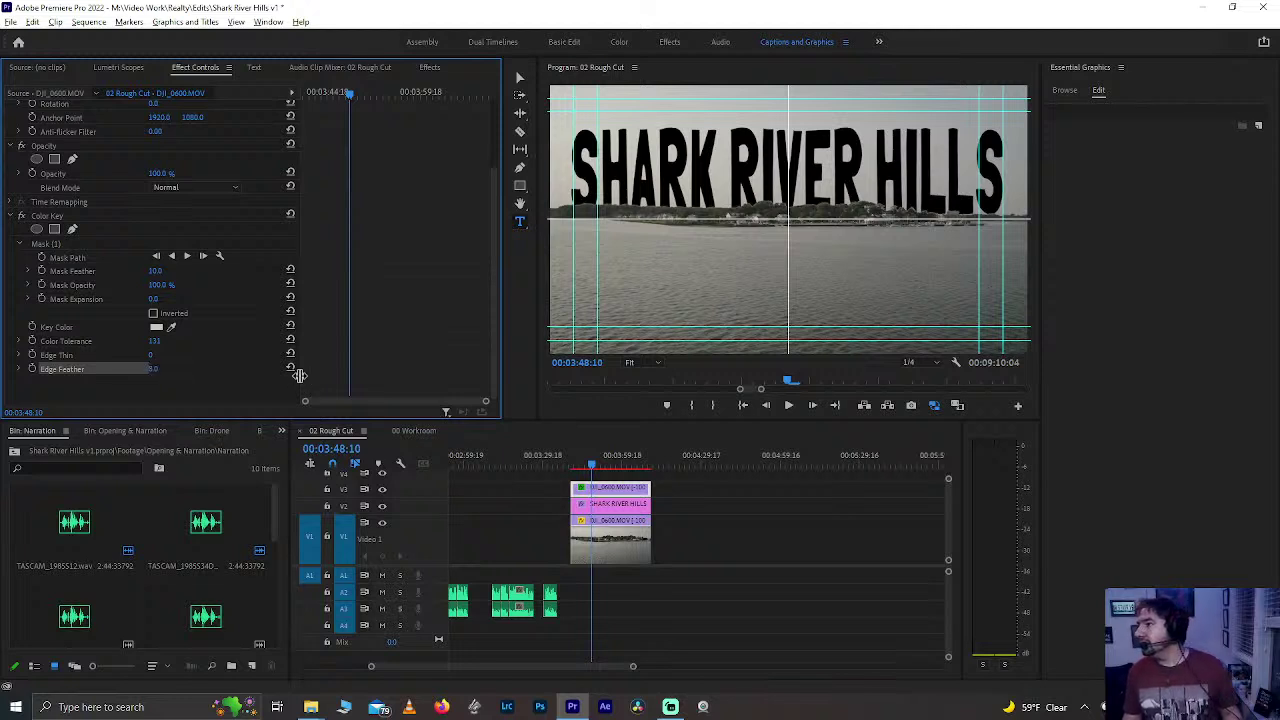
- Increase Color Key's Edge Thin to tighten the key edges, review playback, and save the project
mouse_move(148, 357)
left_mouse_down()
mouse_move(166, 357)
mouse_move(145, 378)
left_mouse_up()
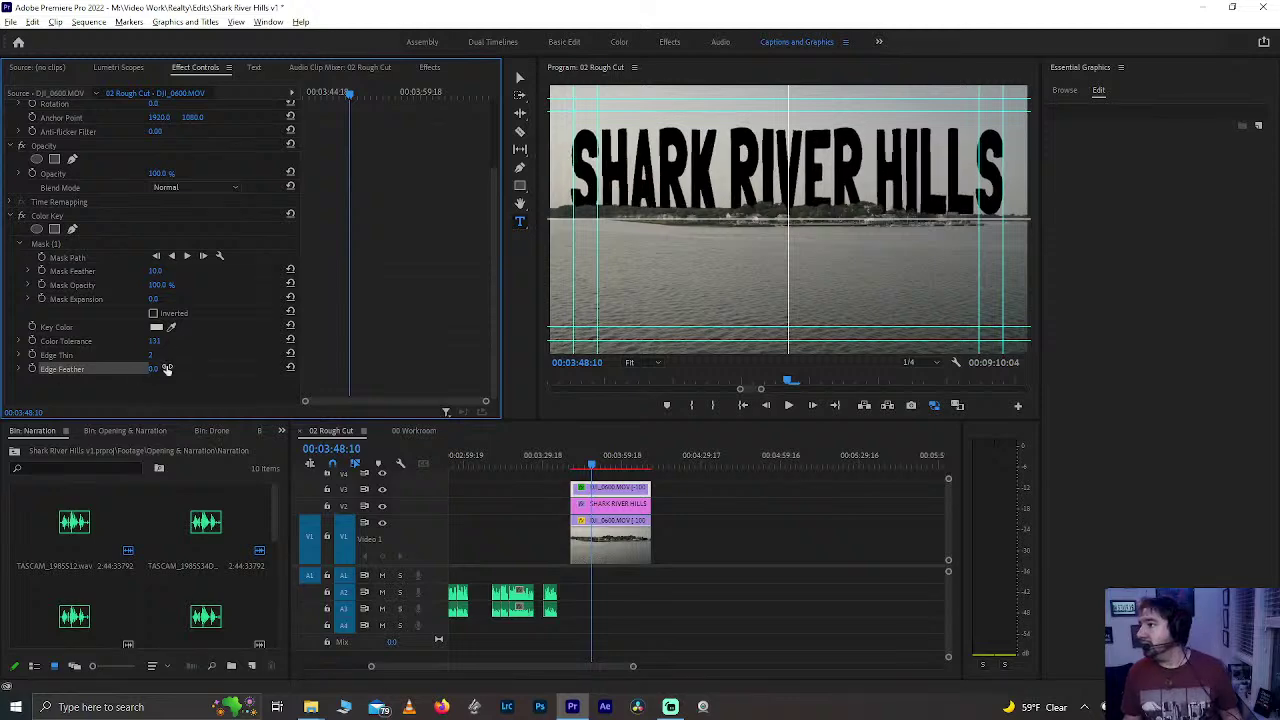
key("space")
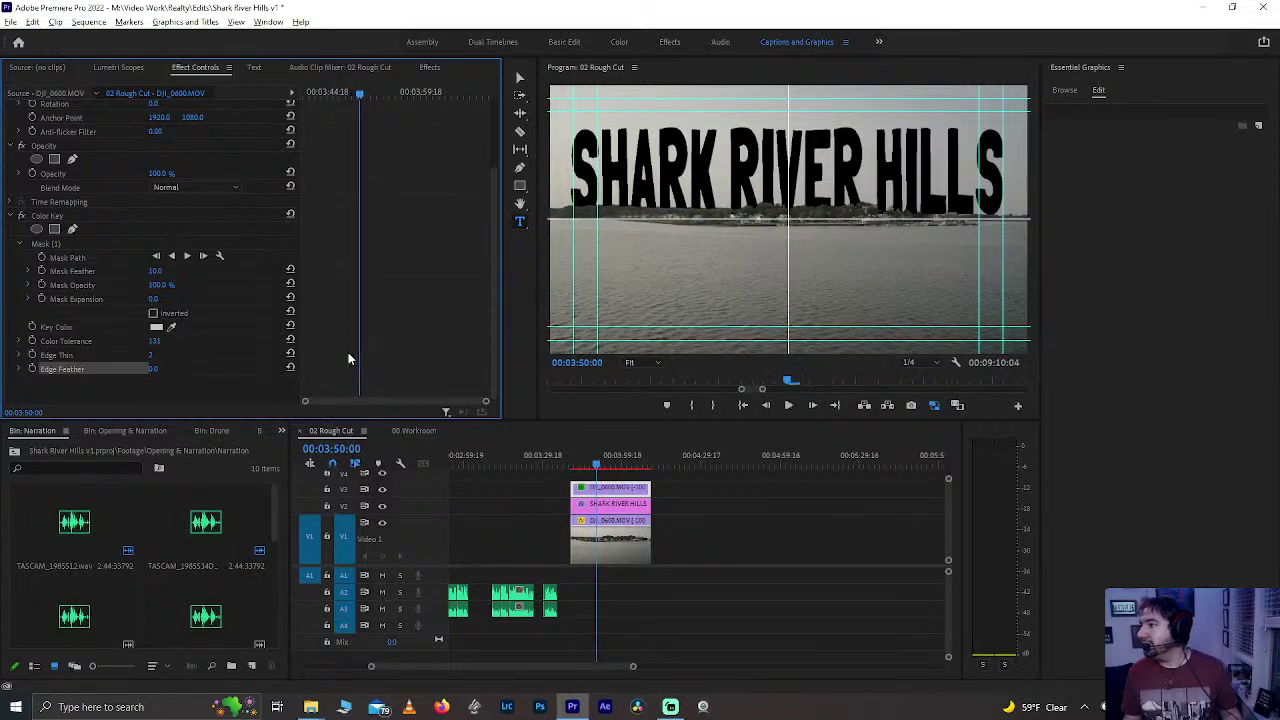
key("space")
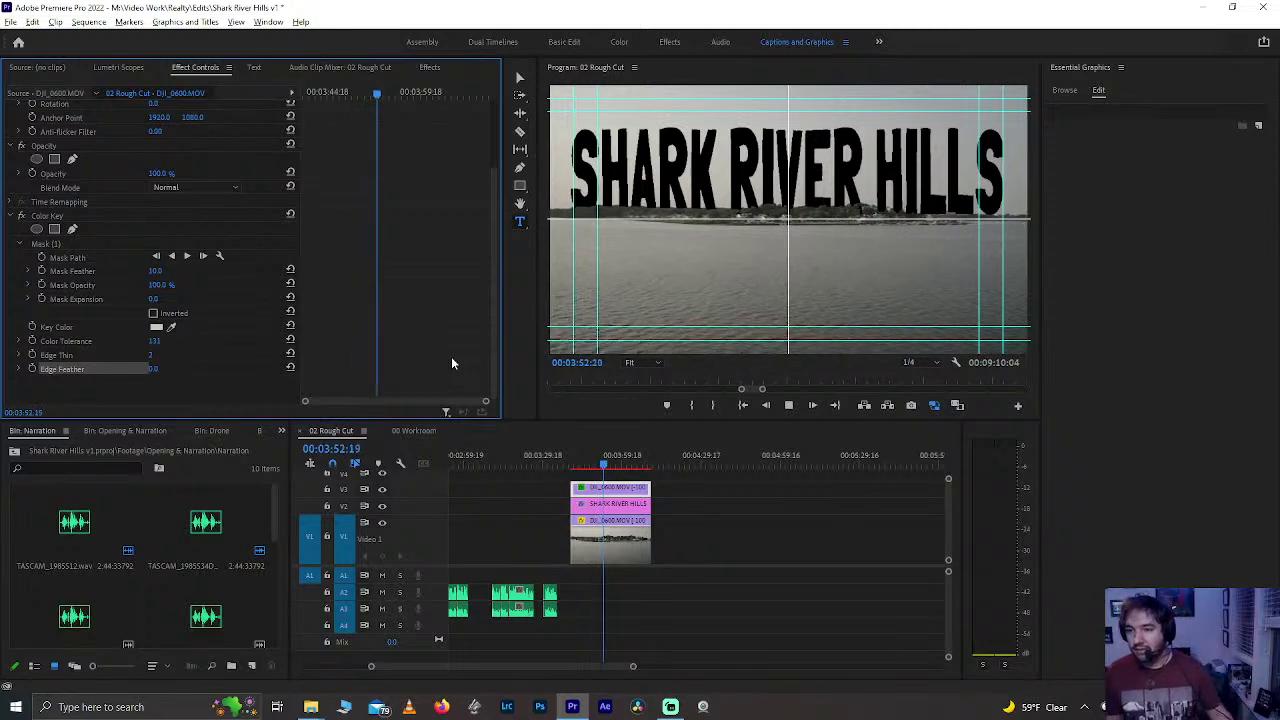
key("space")
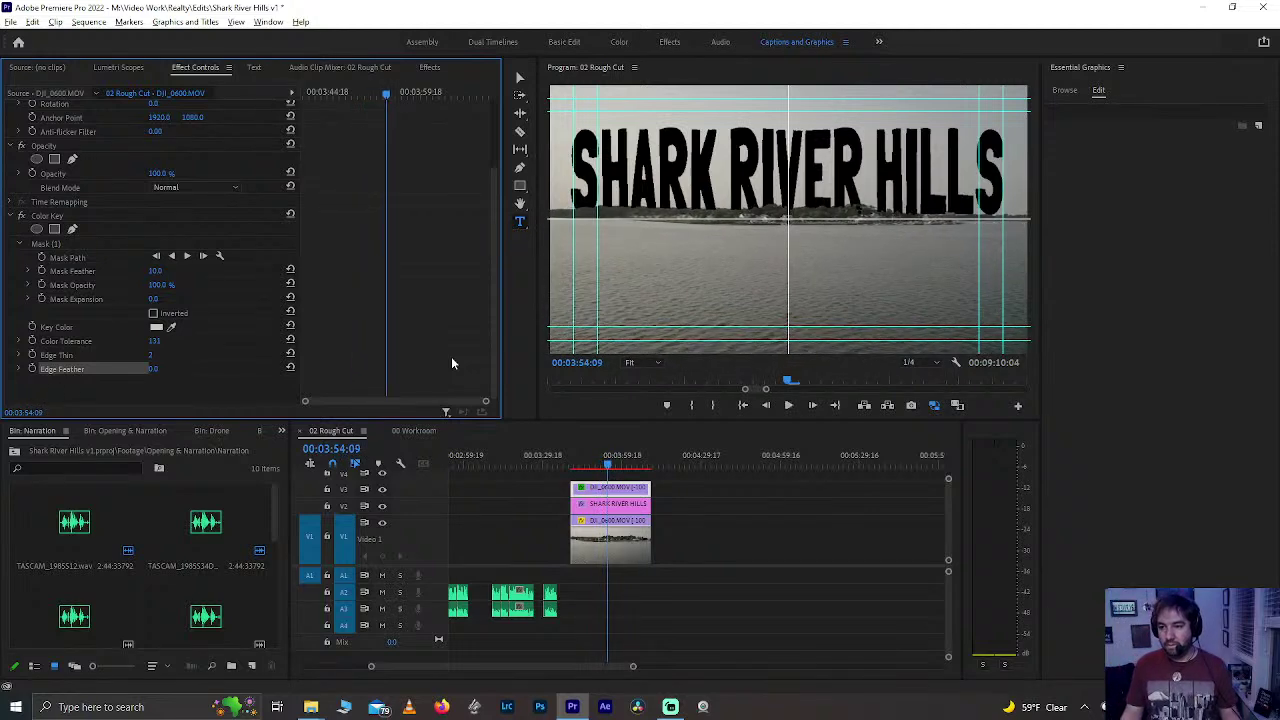
key("ctrl+s")
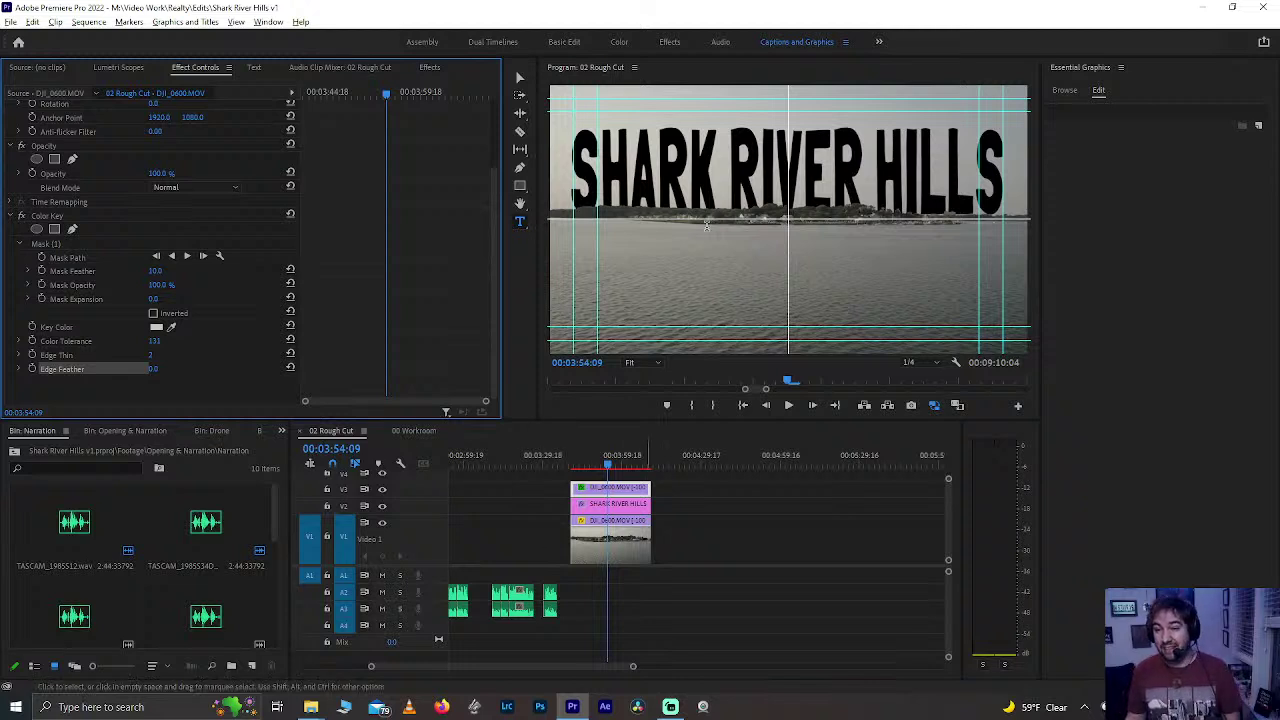
key("ctrl+s")
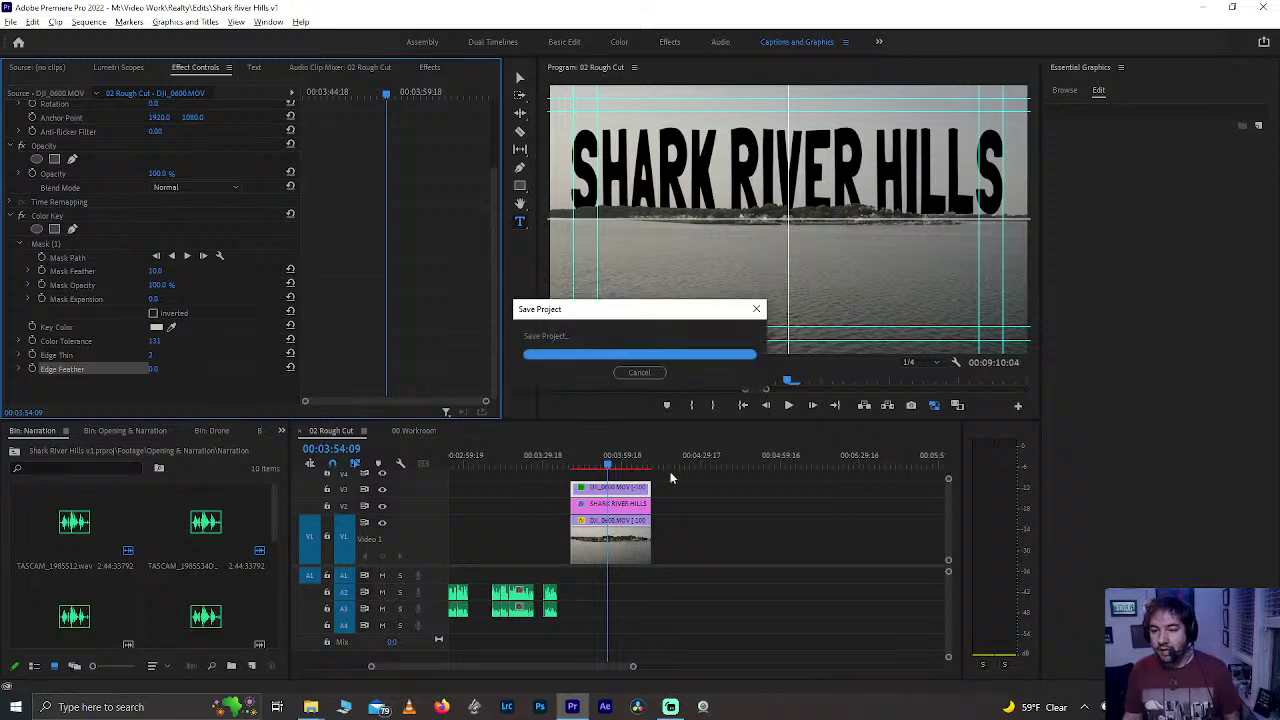
- Select the SHARK RIVER HILLS graphic clip, check its text layer, and save the project
left_click(612, 503)
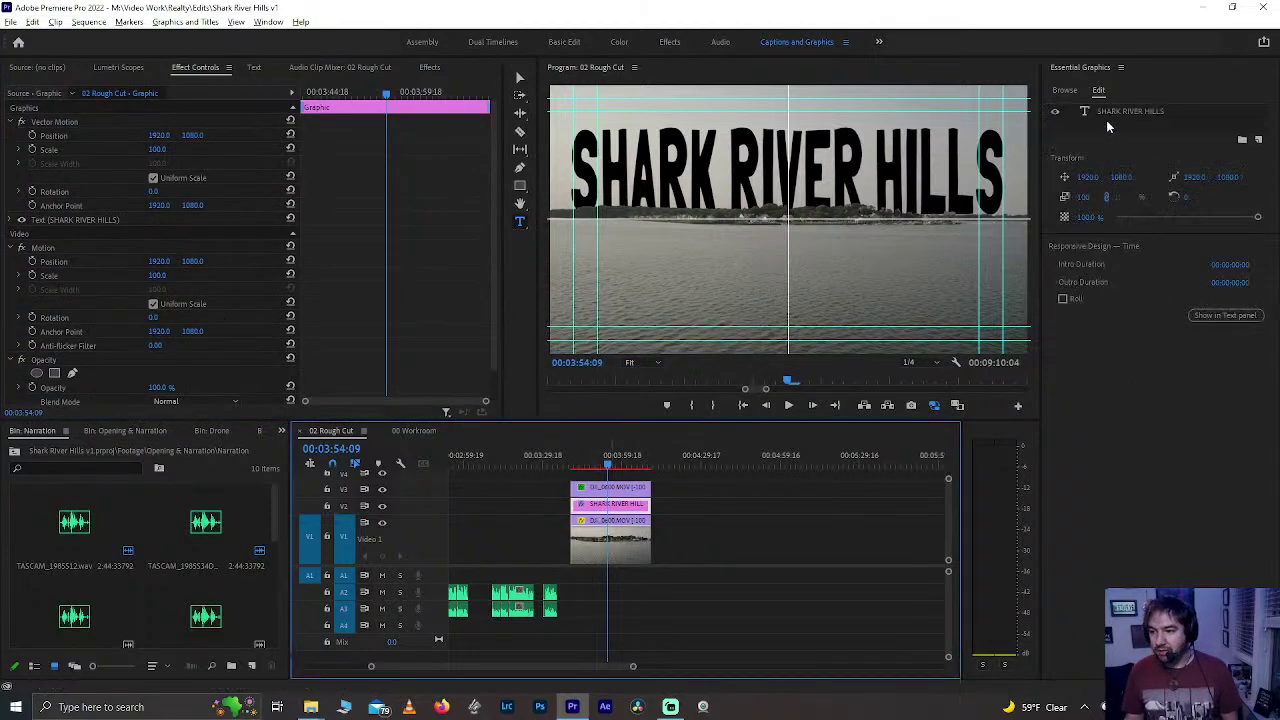
left_click(1128, 111)
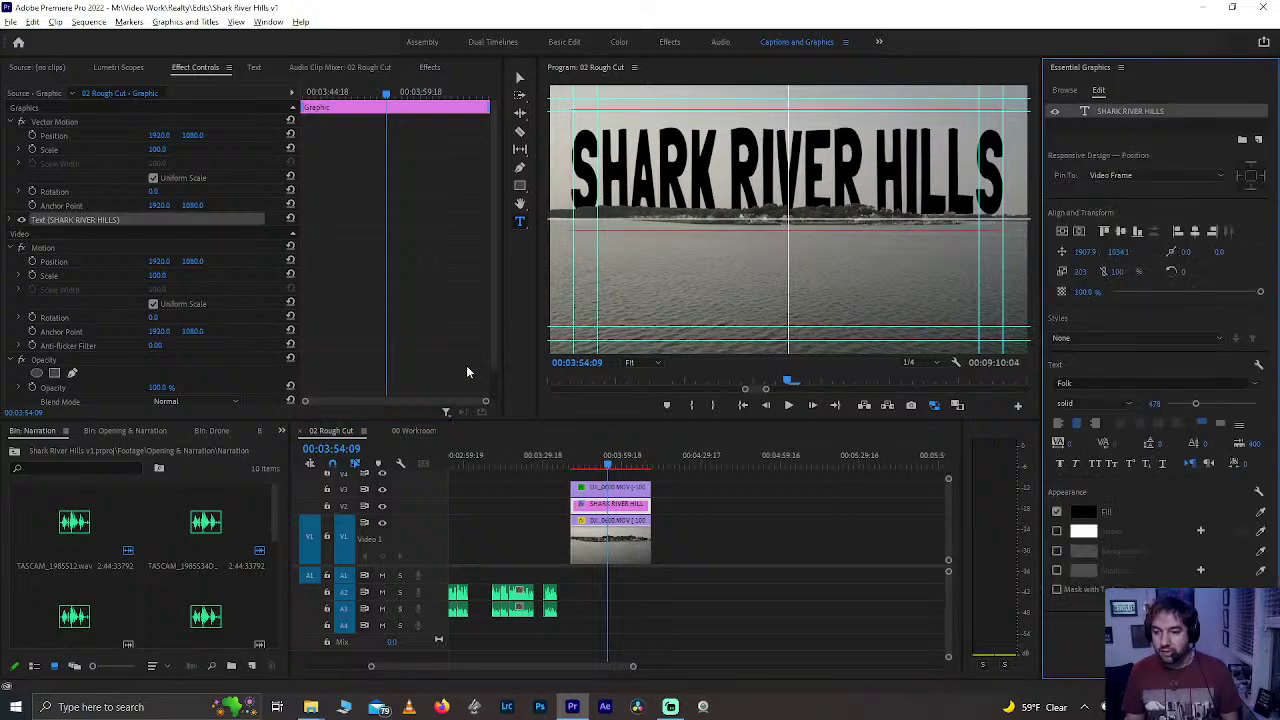
left_click(590, 467)
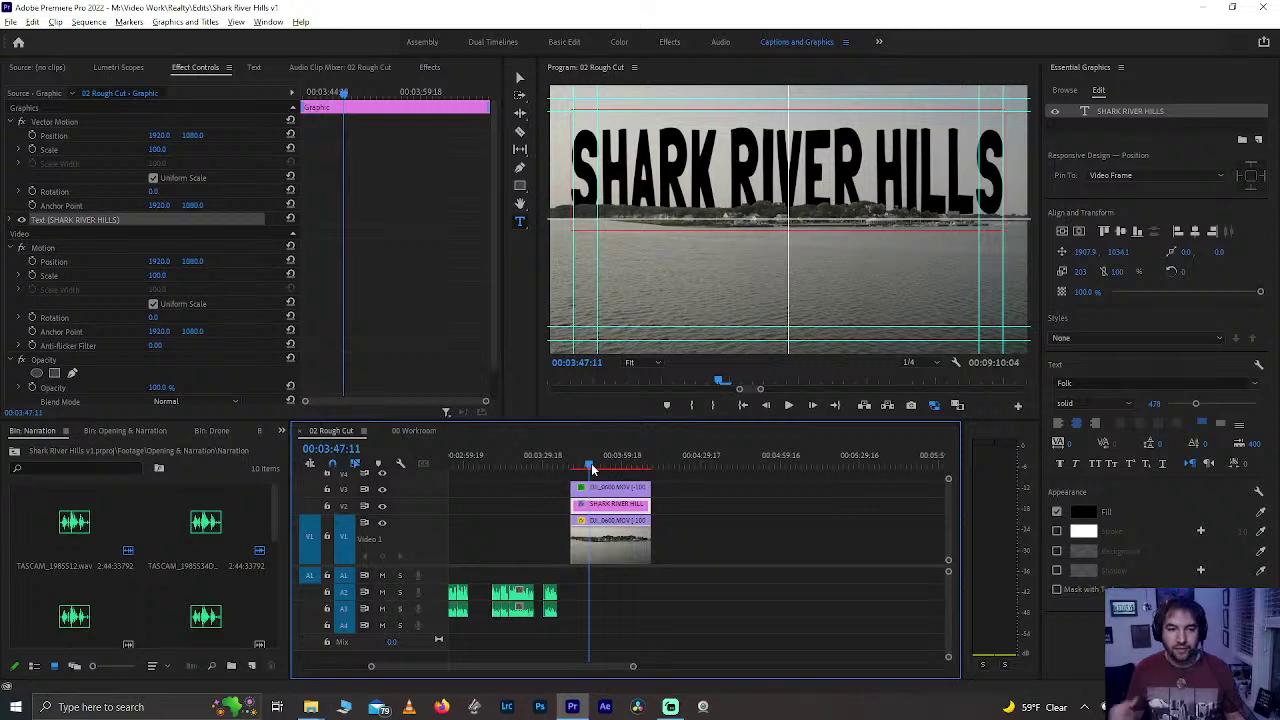
key("ctrl+s")
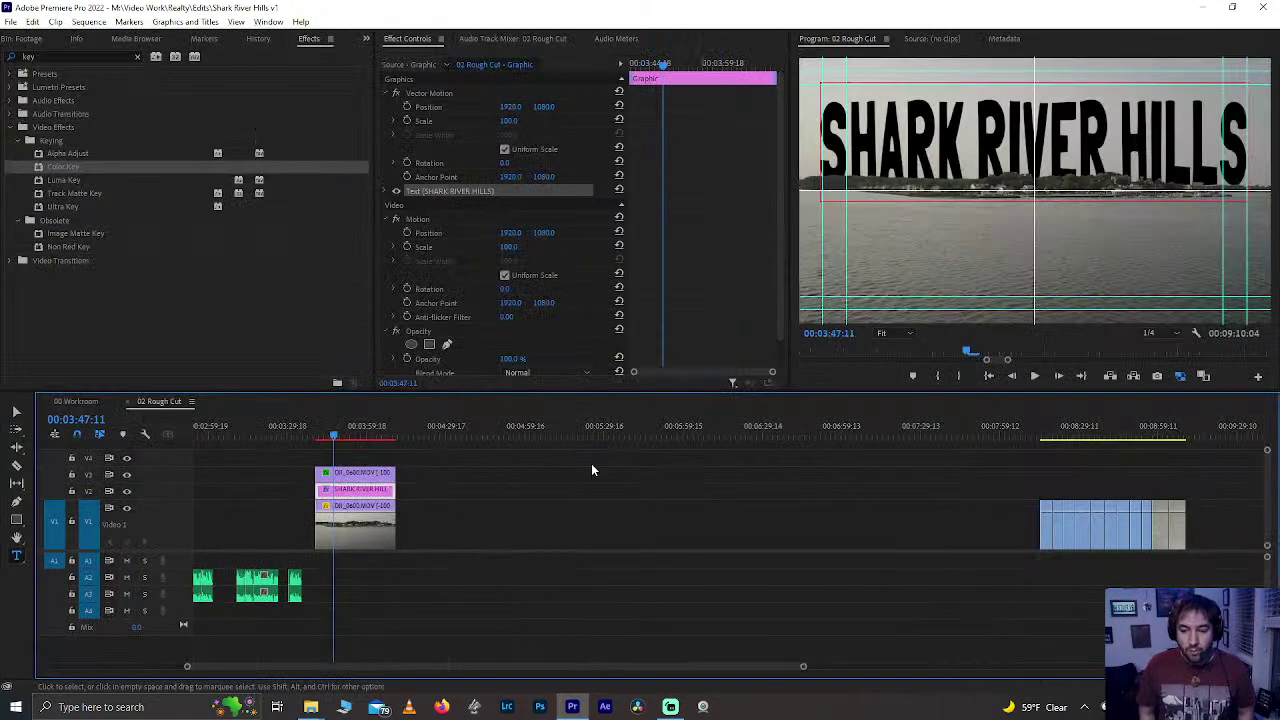
- Zoom out the timeline, jump to the house drone clip at 00:00:51:12, and zoom back in
left_click(353, 428)
key("minus")
key("minus")
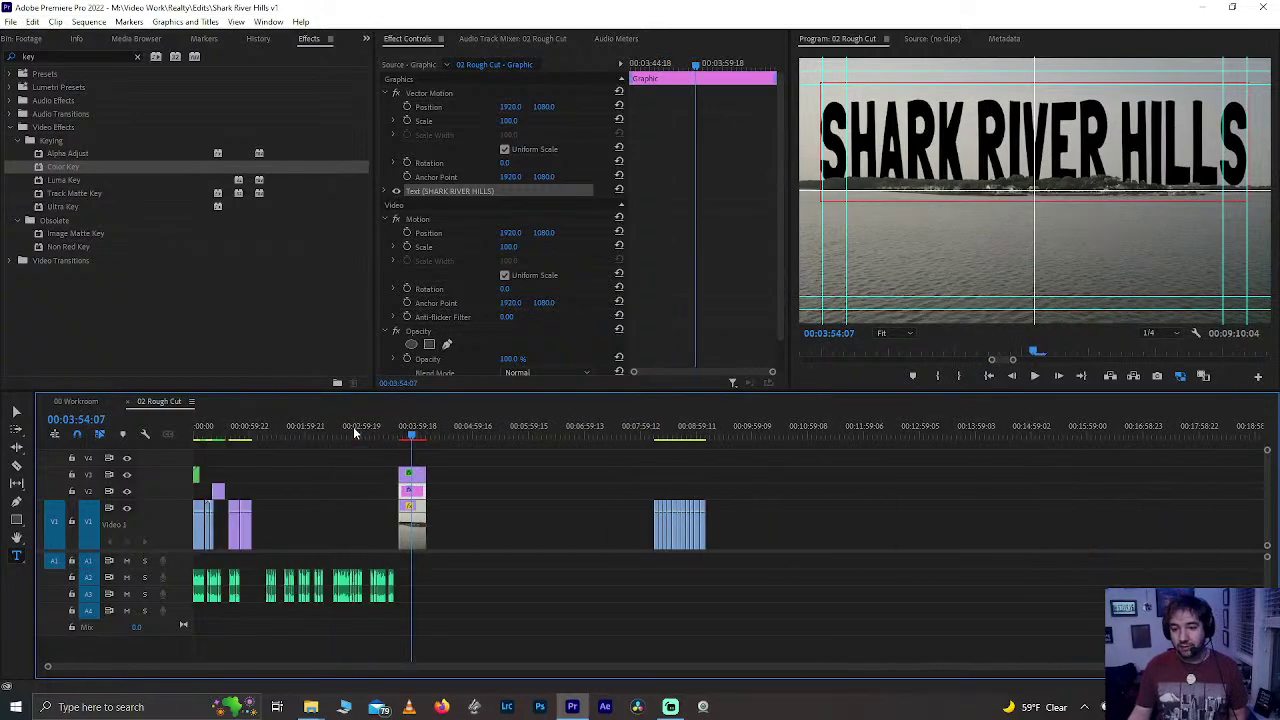
left_click(245, 436)
key("equal")
key("equal")
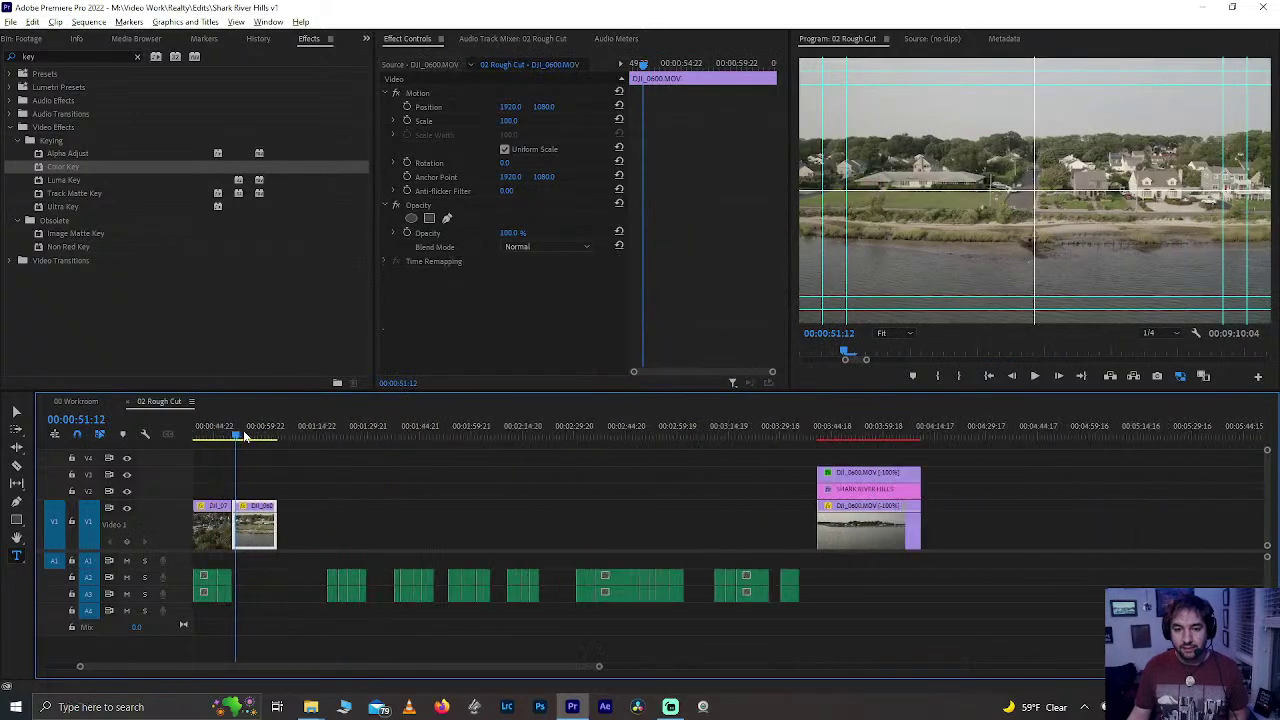
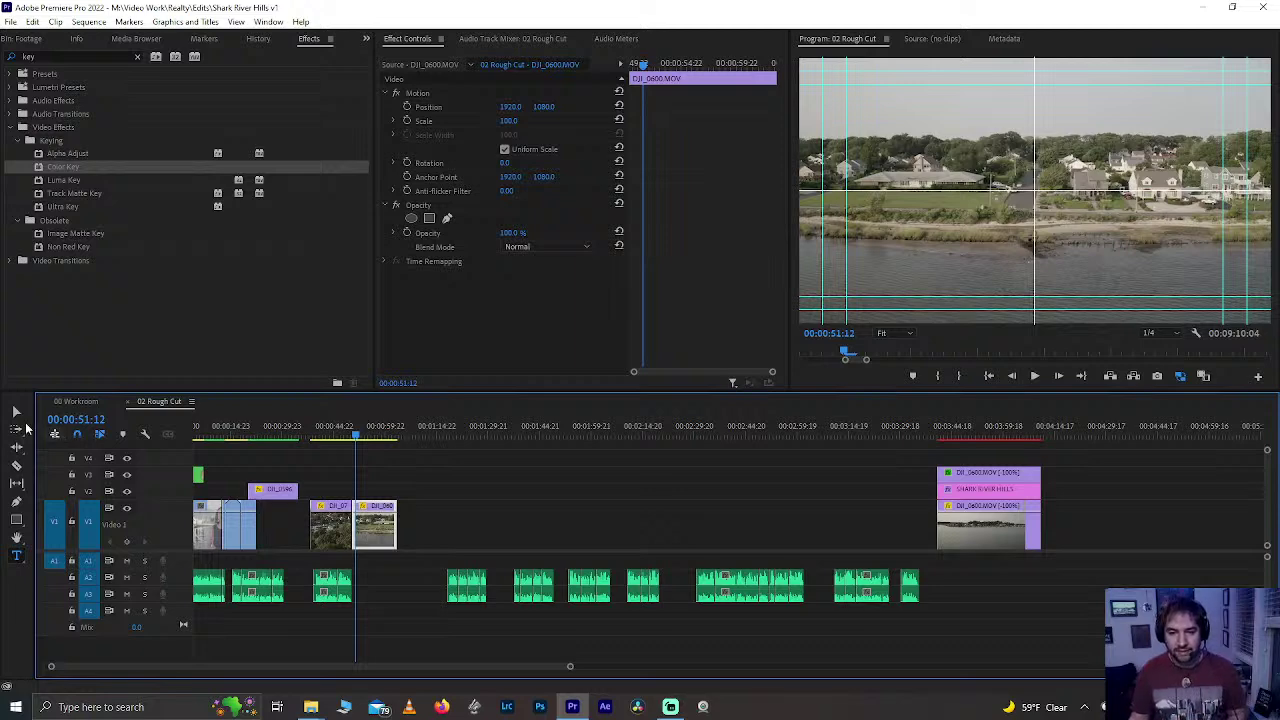
- Switch to the Selection tool and play the DJI_0600 aerial shot from about 00:00:27:16
left_click(16, 411)
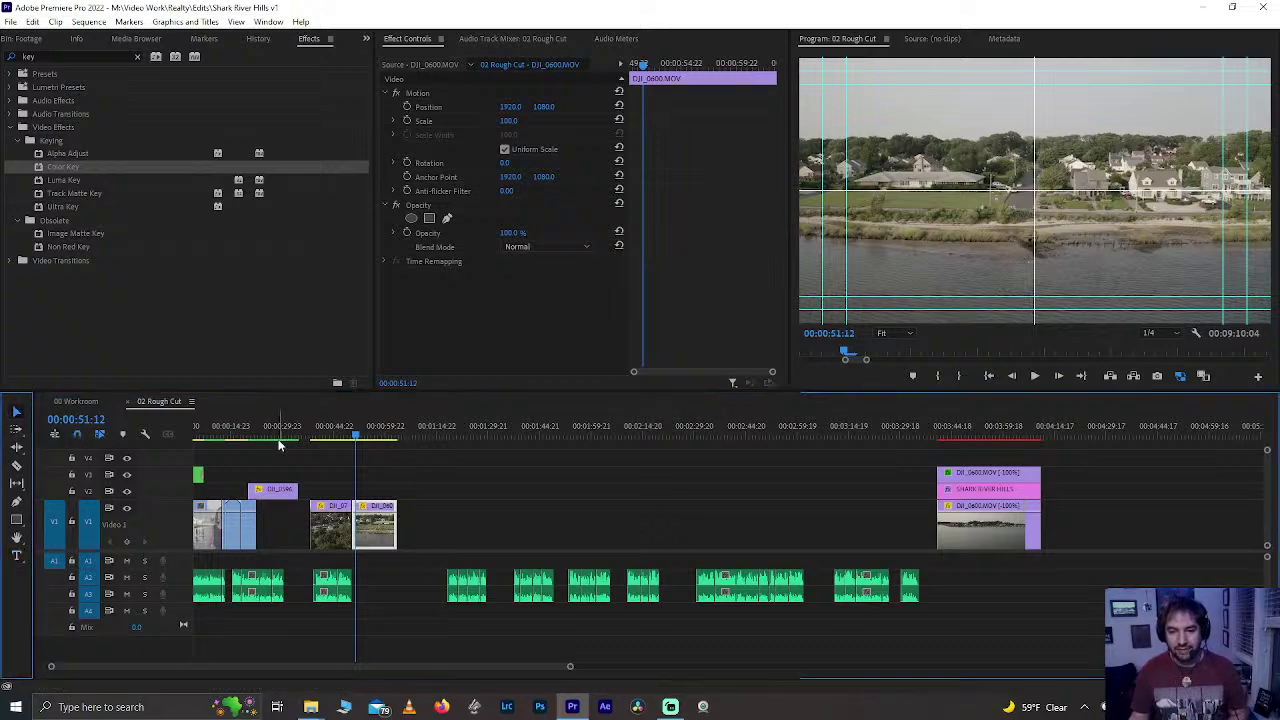
left_click(277, 438)
left_click(277, 437)
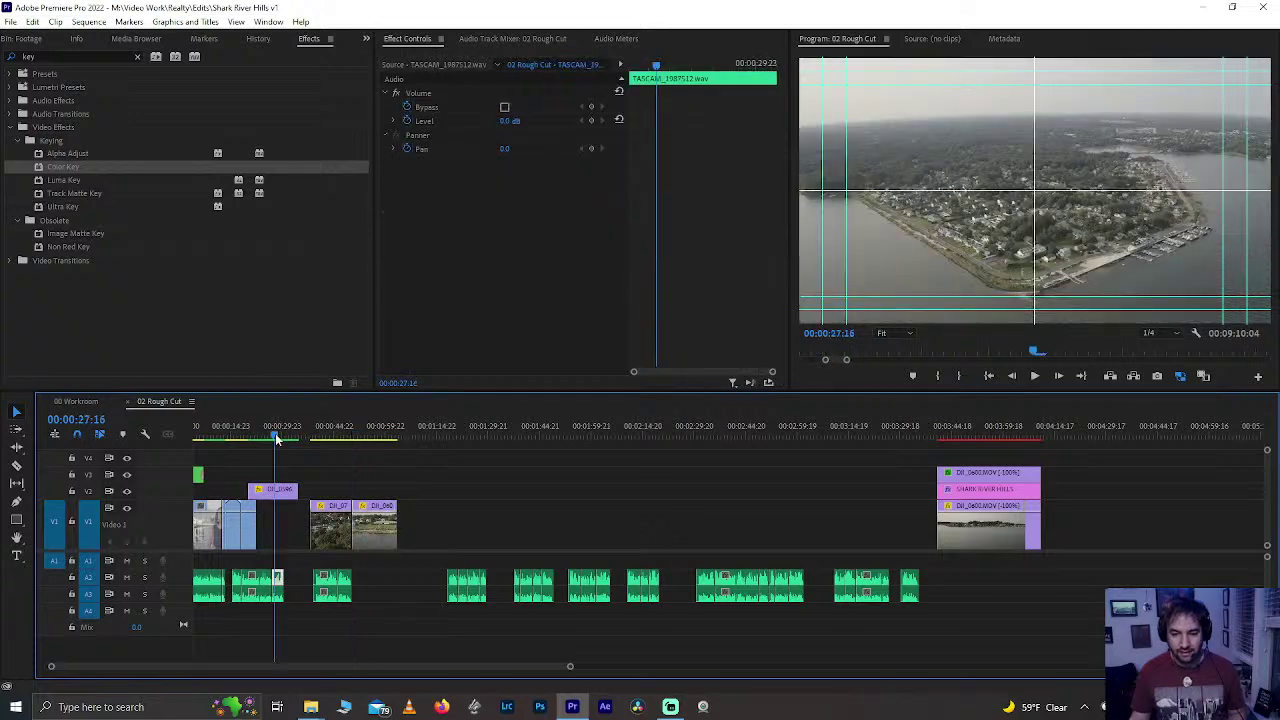
left_click_drag(300, 438, 364, 443)
key("space")
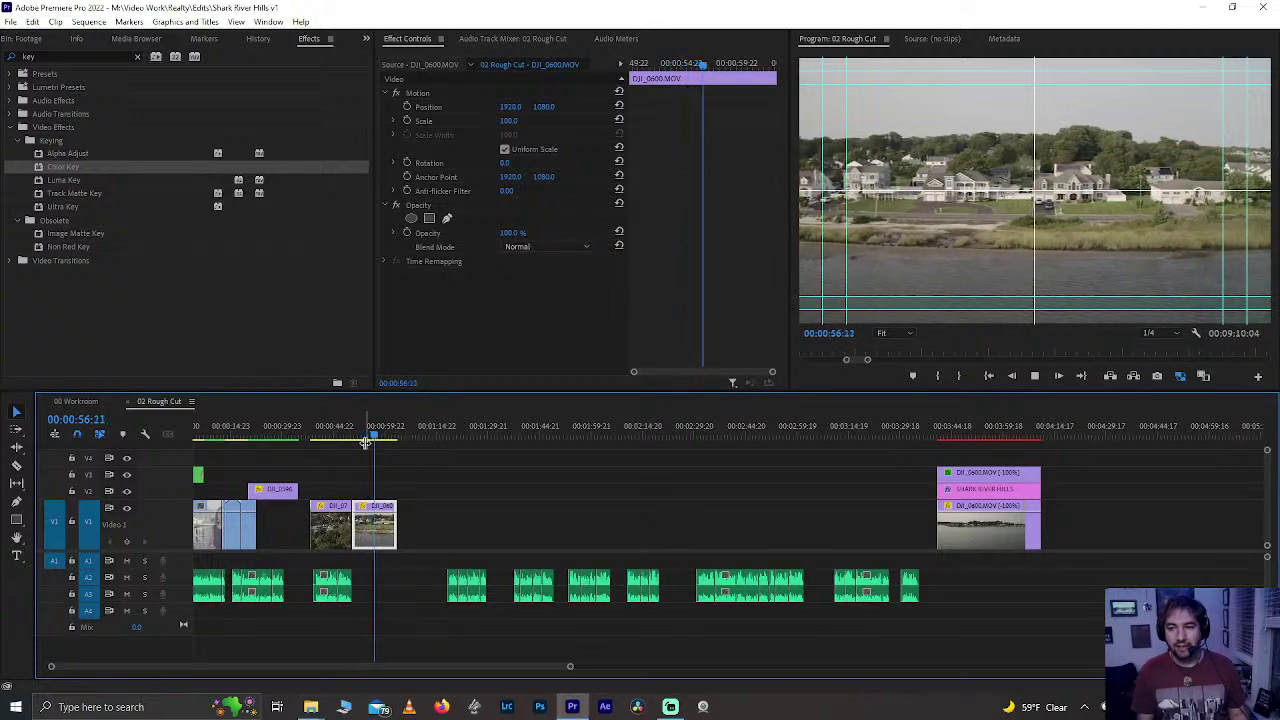
key("space")
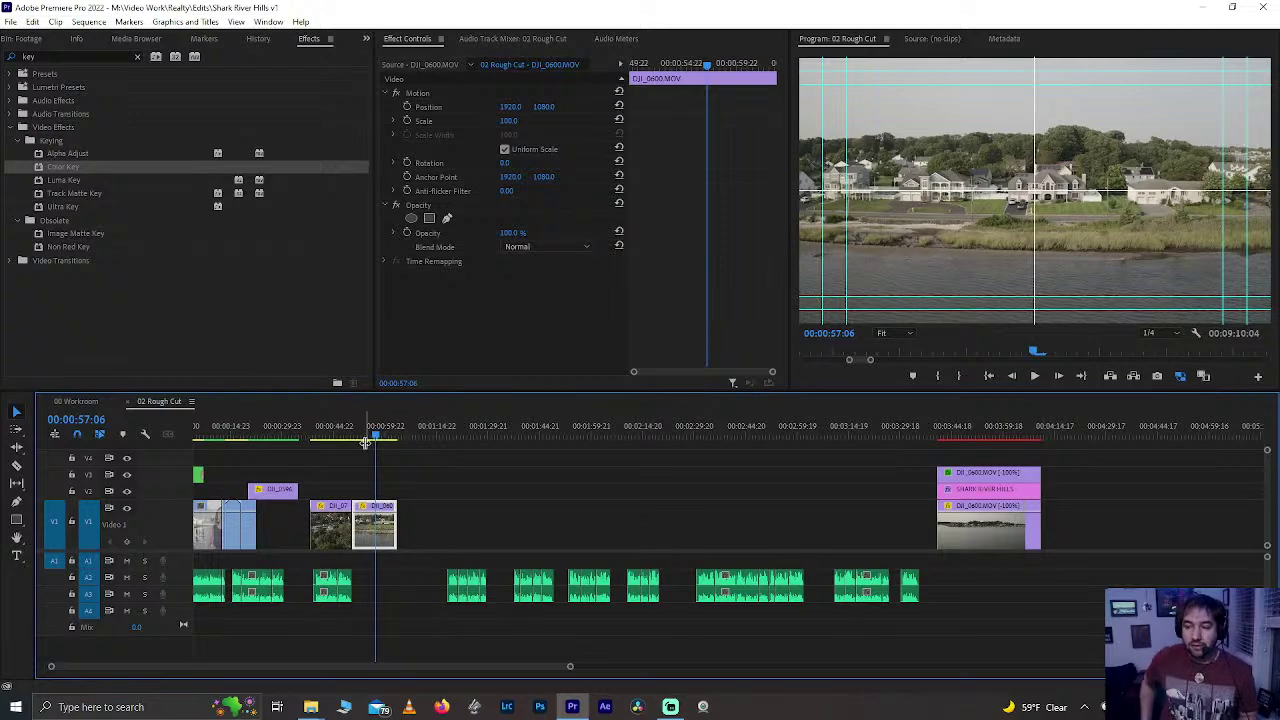
key("space")
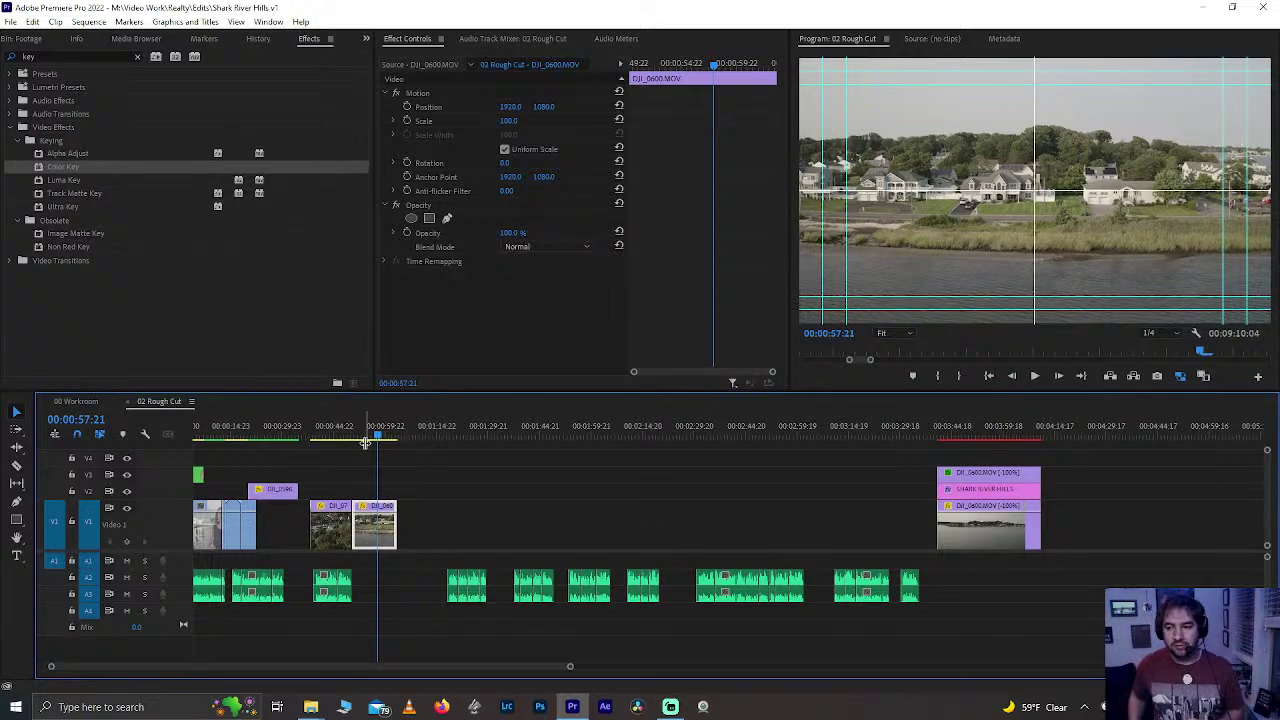
- Review the end of the aerial clips, snap the playhead to their end, and open 00 Workroom
left_click(967, 428)
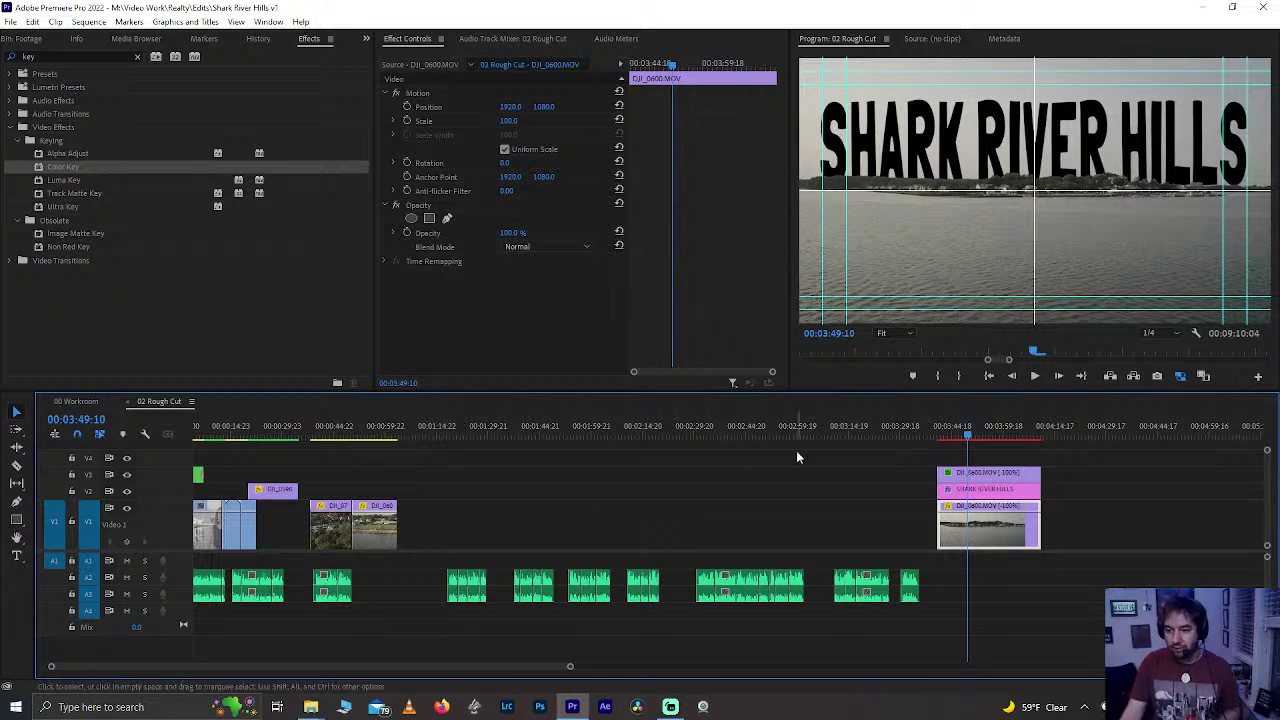
left_click(386, 430)
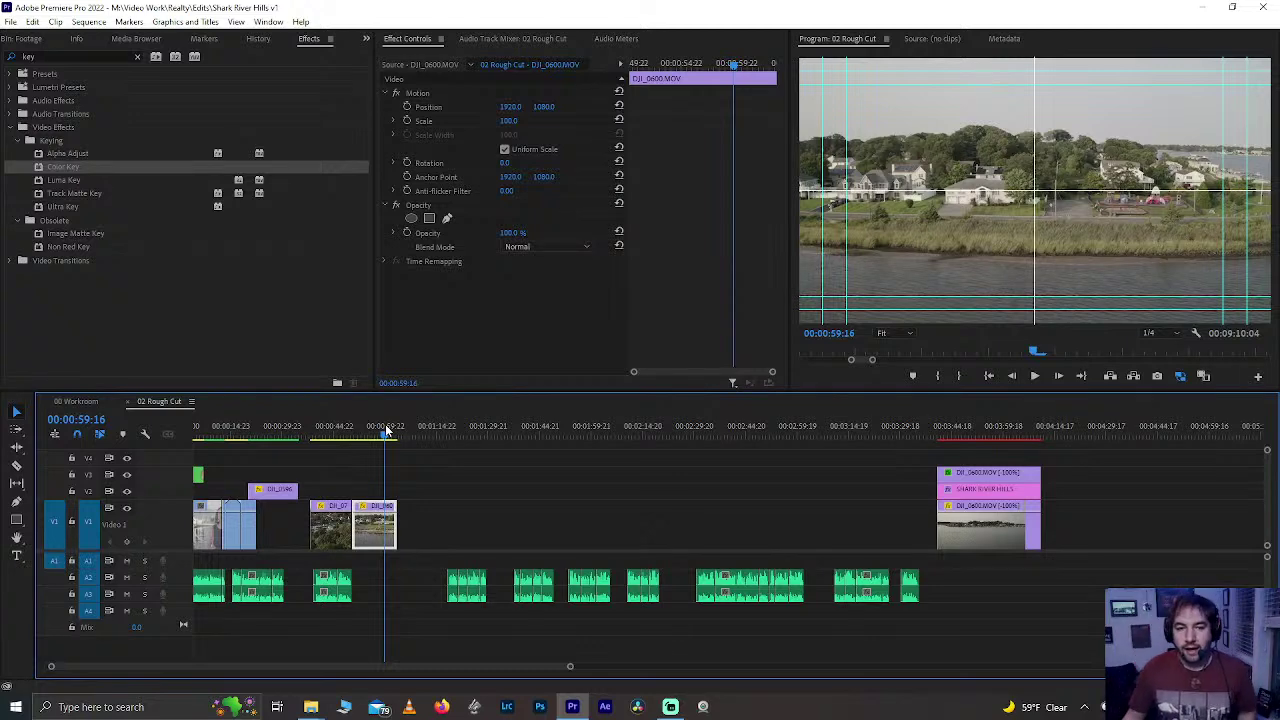
key("space")
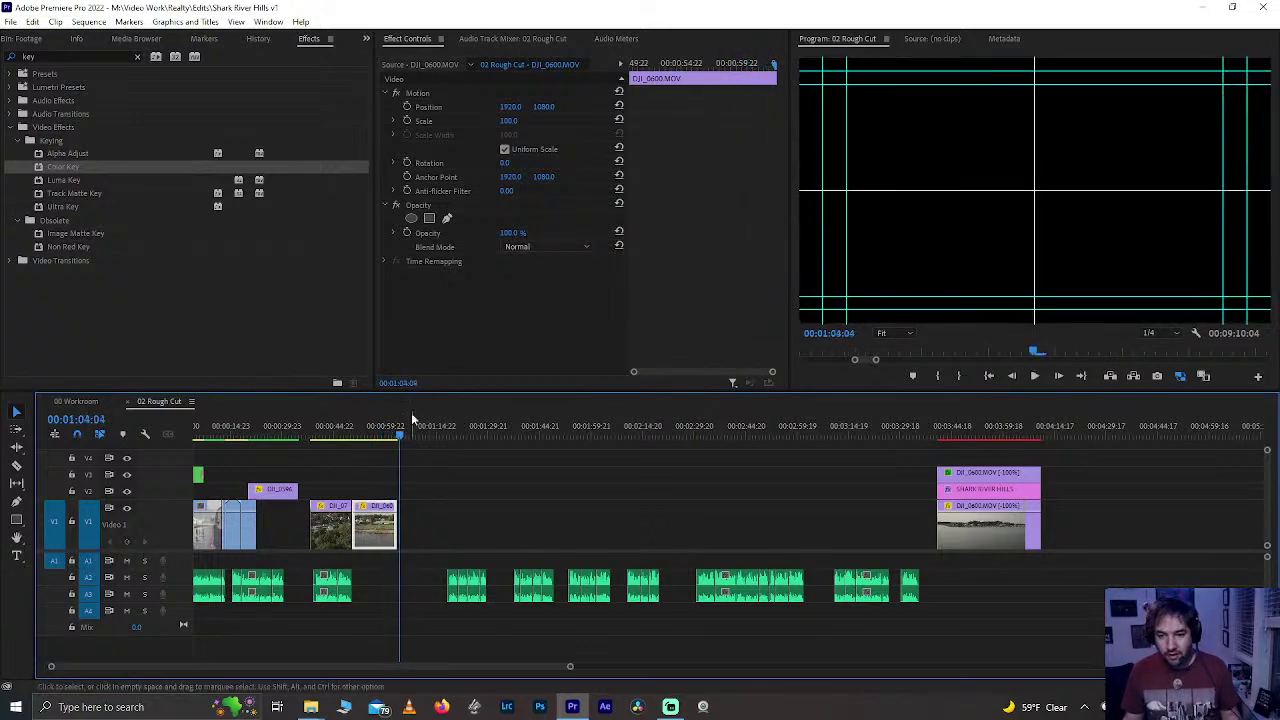
left_click(407, 436)
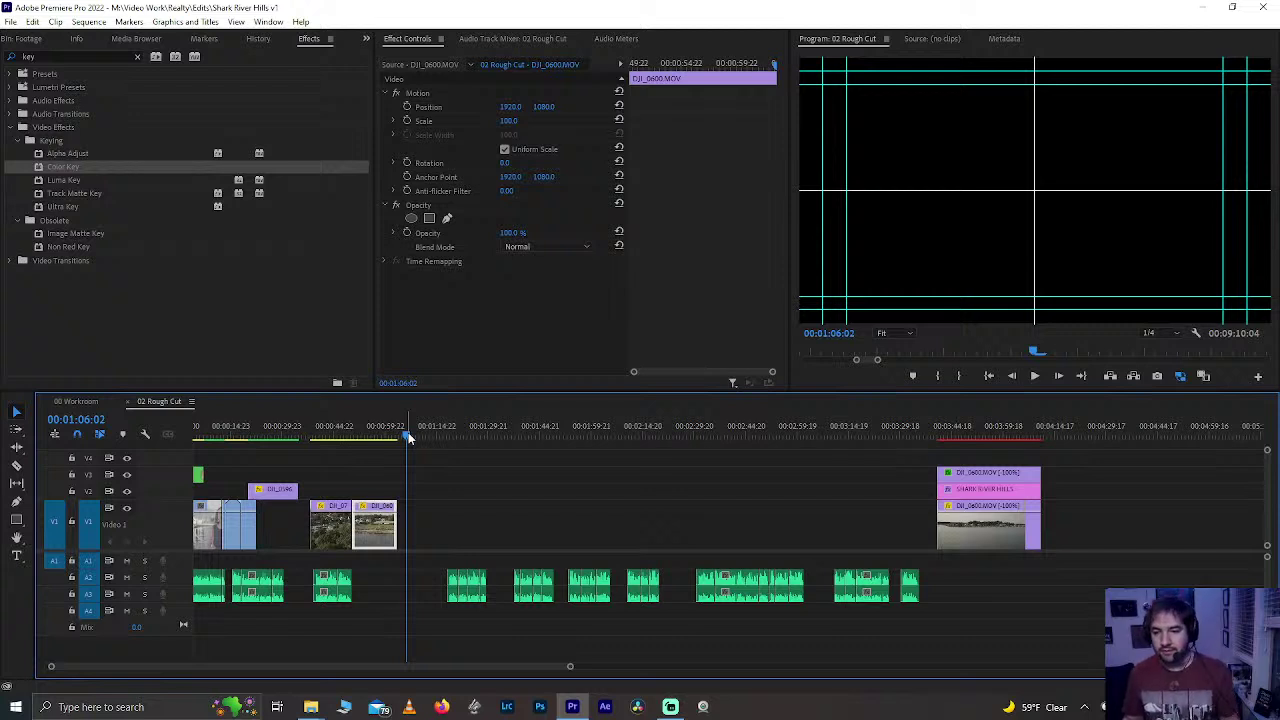
key("equal")
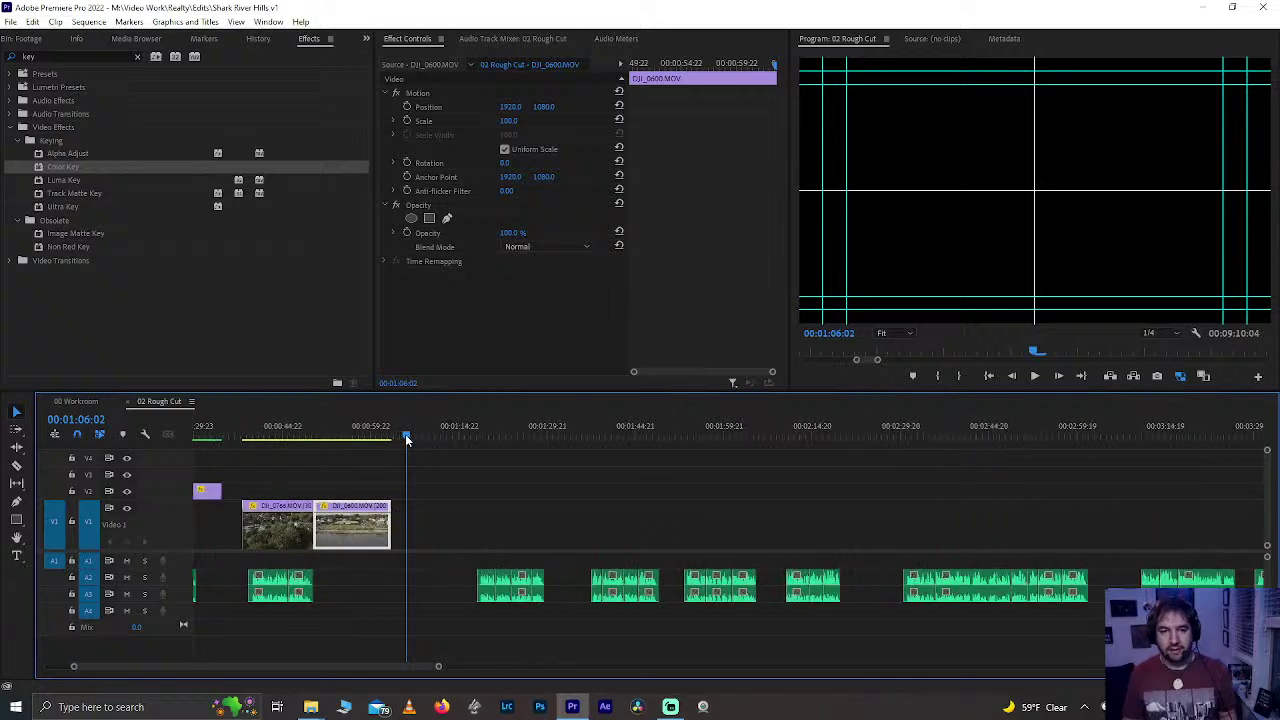
left_click_drag(406, 438, 391, 438)
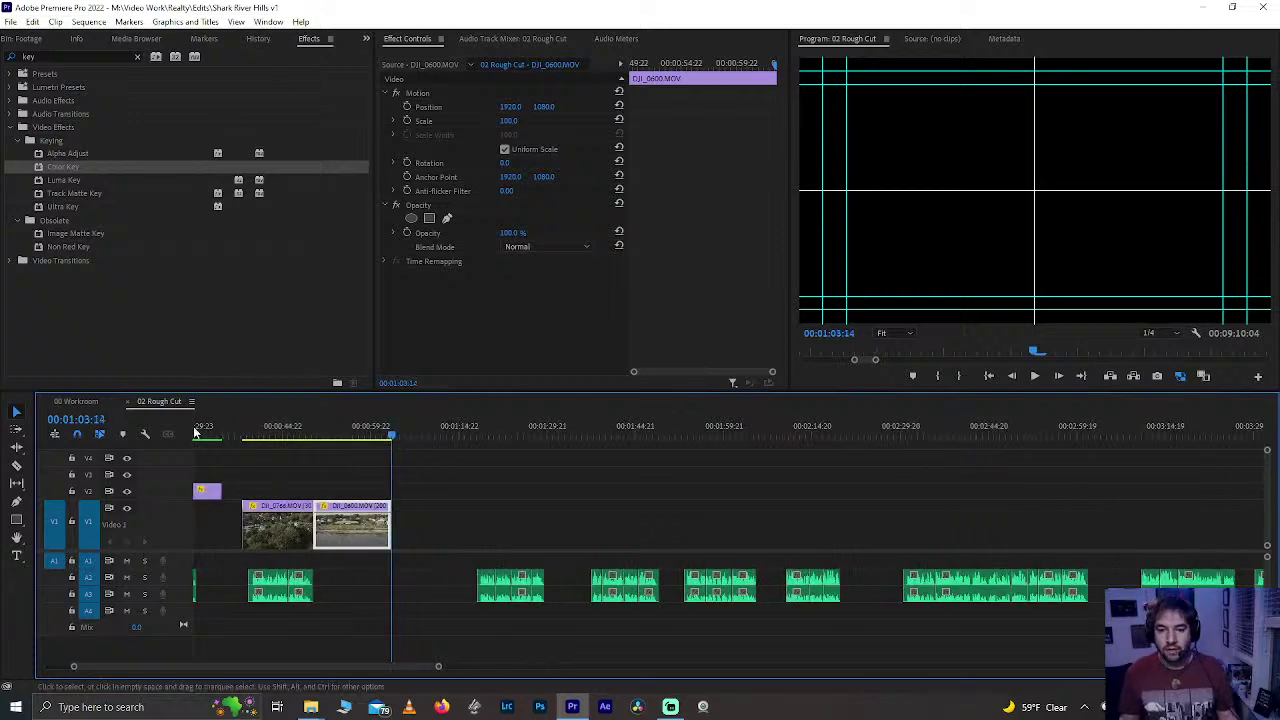
left_click(62, 398)
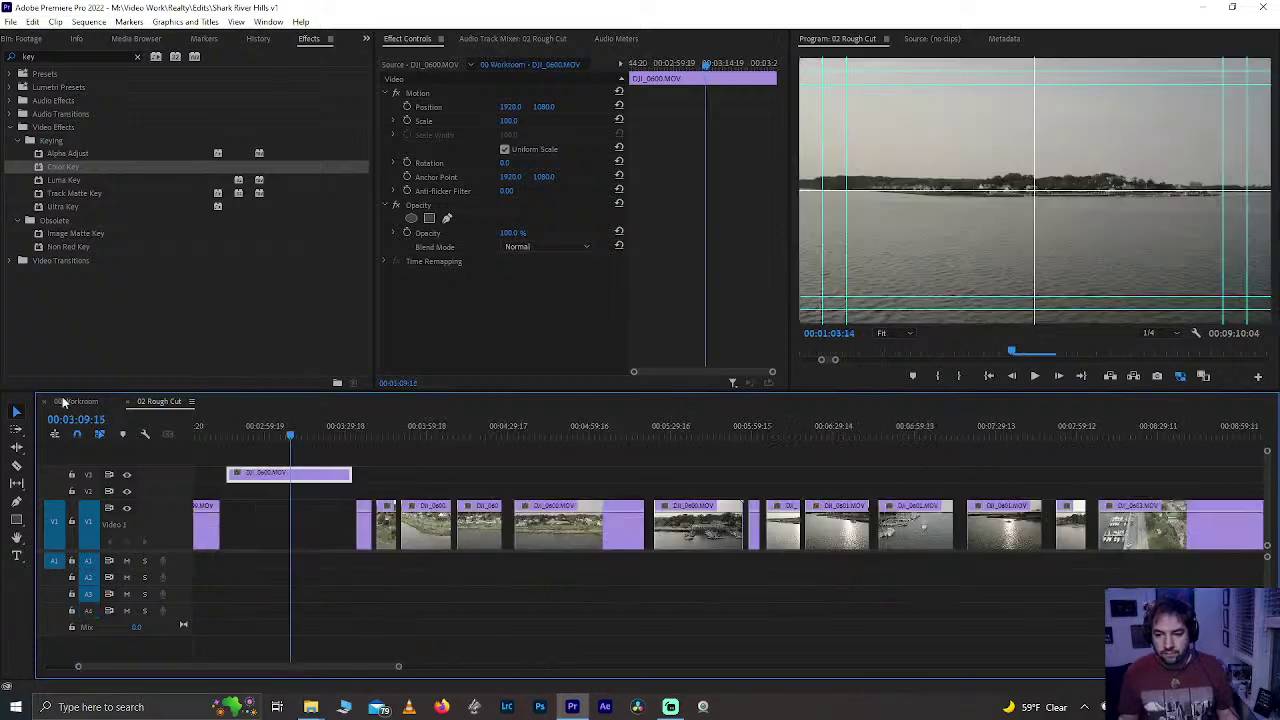
- Back in 02 Rough Cut, play from about 01:17 through the black stretch to 00:01:29:14
left_click(143, 400)
left_click(474, 431)
key("space")
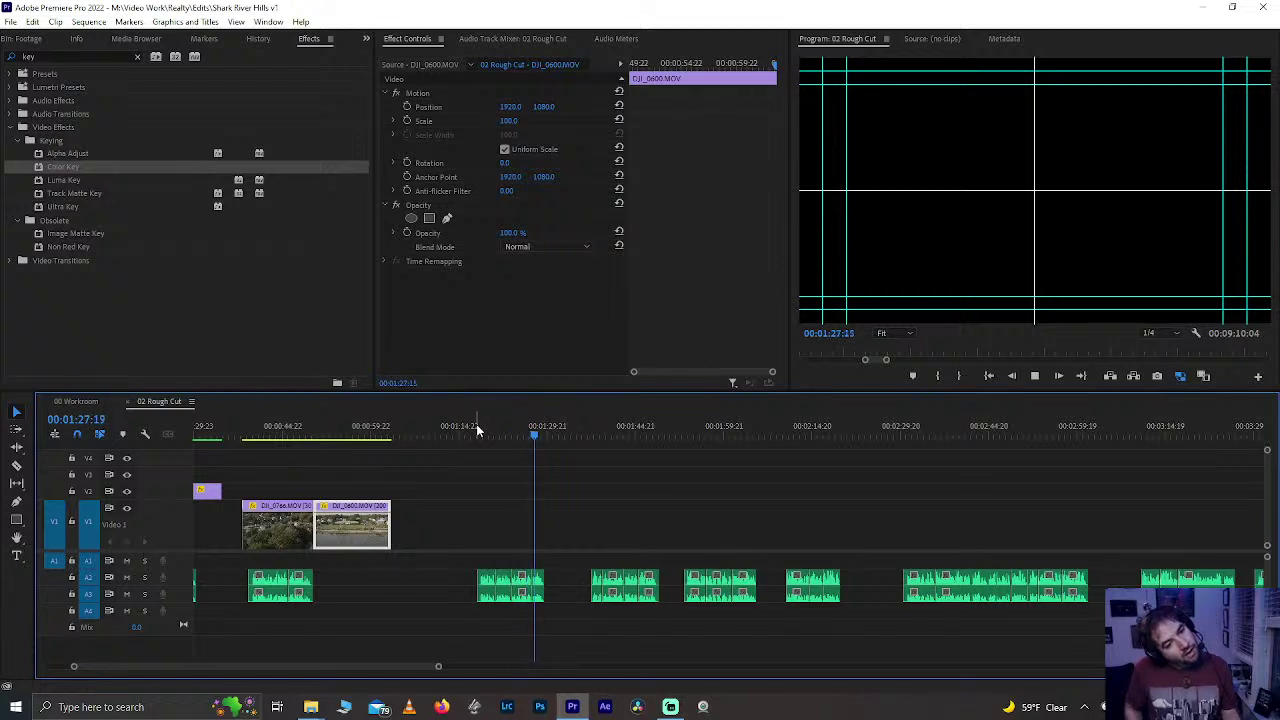
key("space")
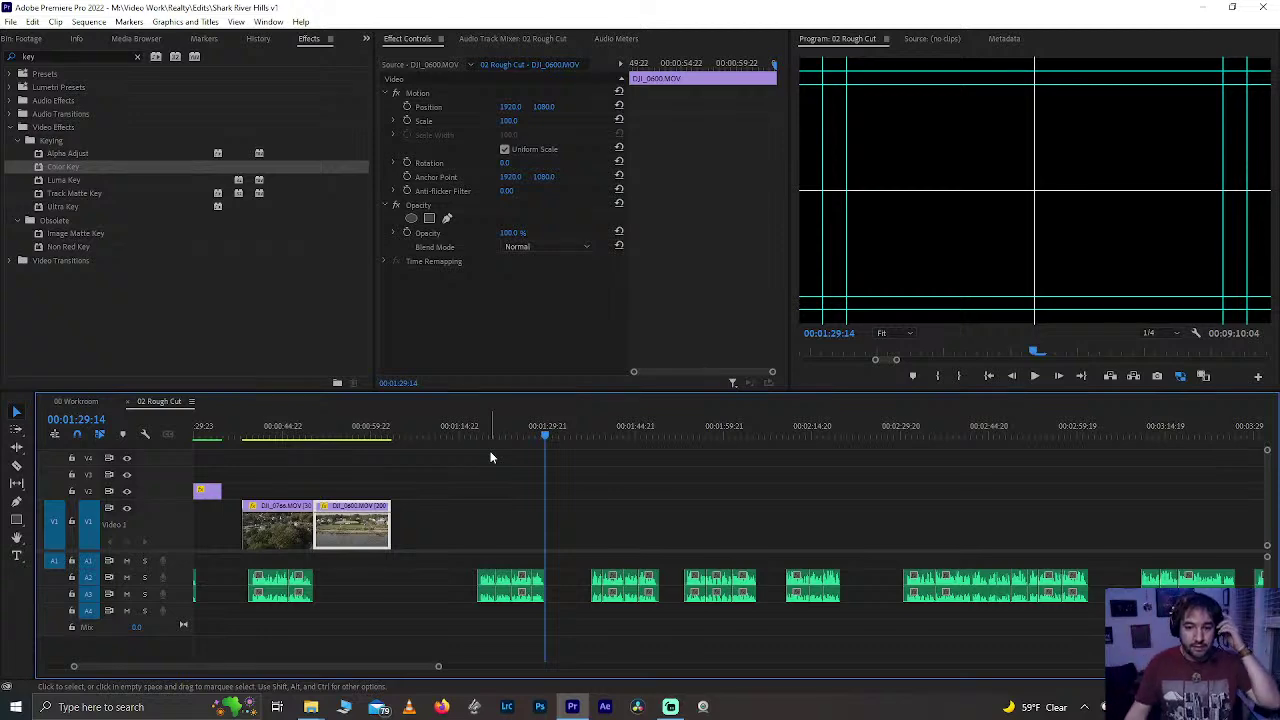
- Marquee-select the blue house-camera clips near 08:16 on V1 and drag them left toward 04:26
left_click(493, 429)
key("minus")
key("minus")
key("minus")
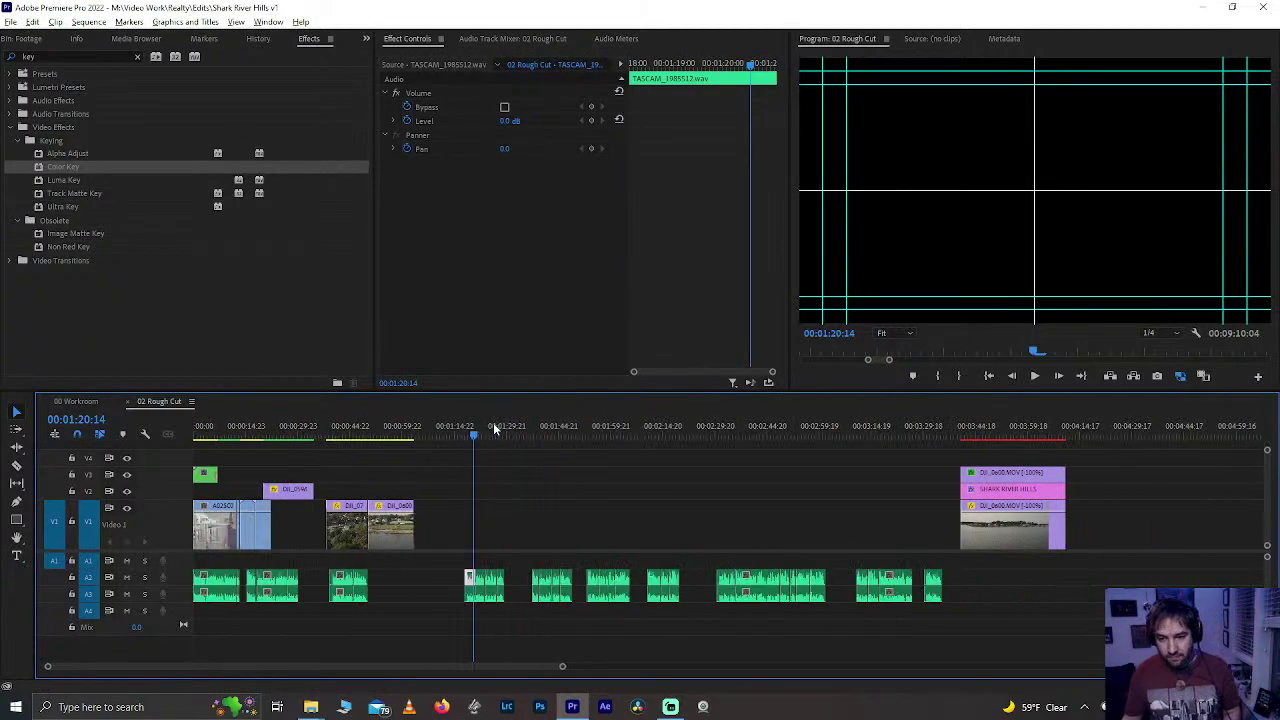
left_click(917, 434)
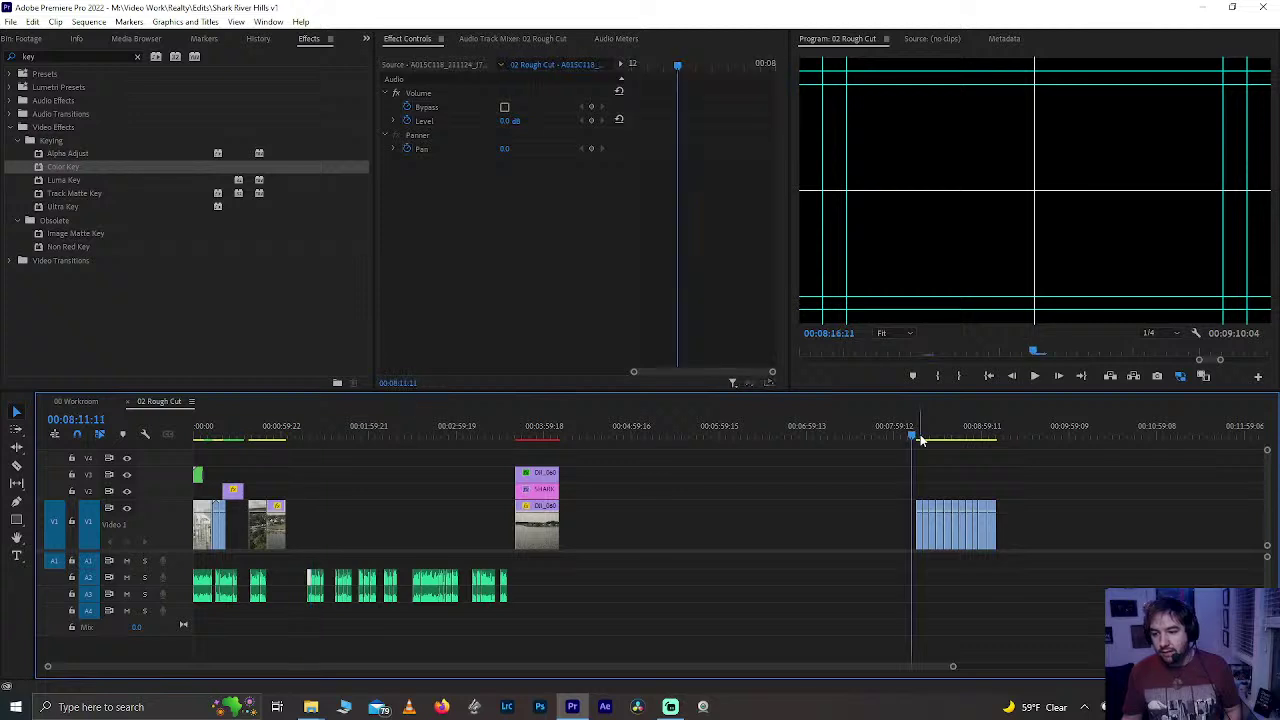
key("equal")
key("equal")
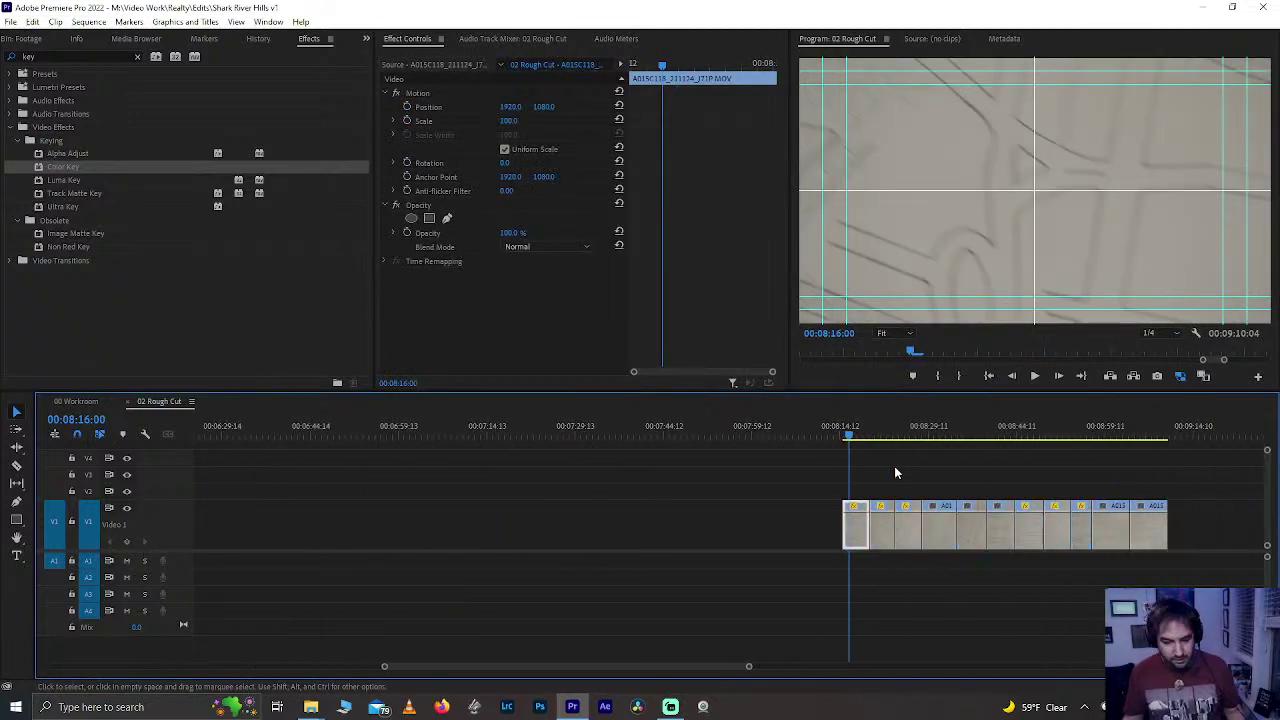
key("Up")
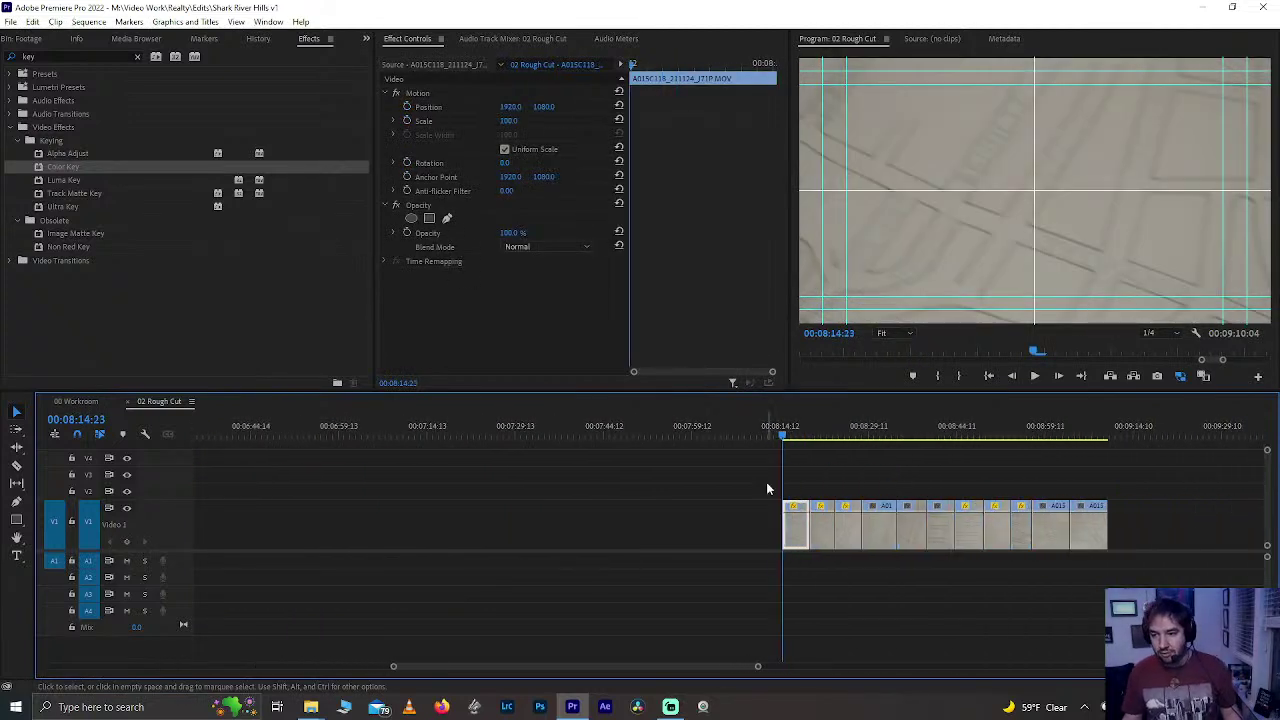
left_click_drag(745, 492, 1106, 553)
key("minus")
key("minus")
key("minus")
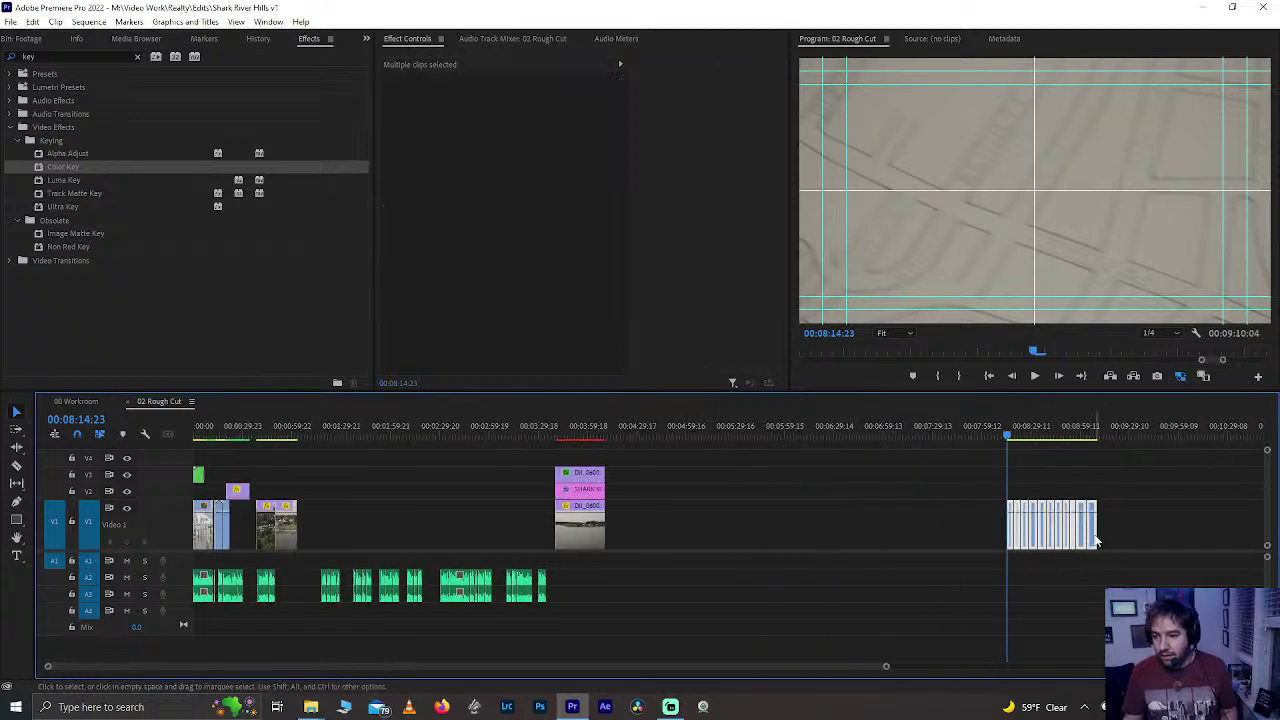
left_click_drag(1051, 535, 721, 526)
- Drop the clips at about 04:26 after the title and send the first house-camera clip to the group's end
left_click(633, 432)
key("equal")
key("equal")
key("equal")
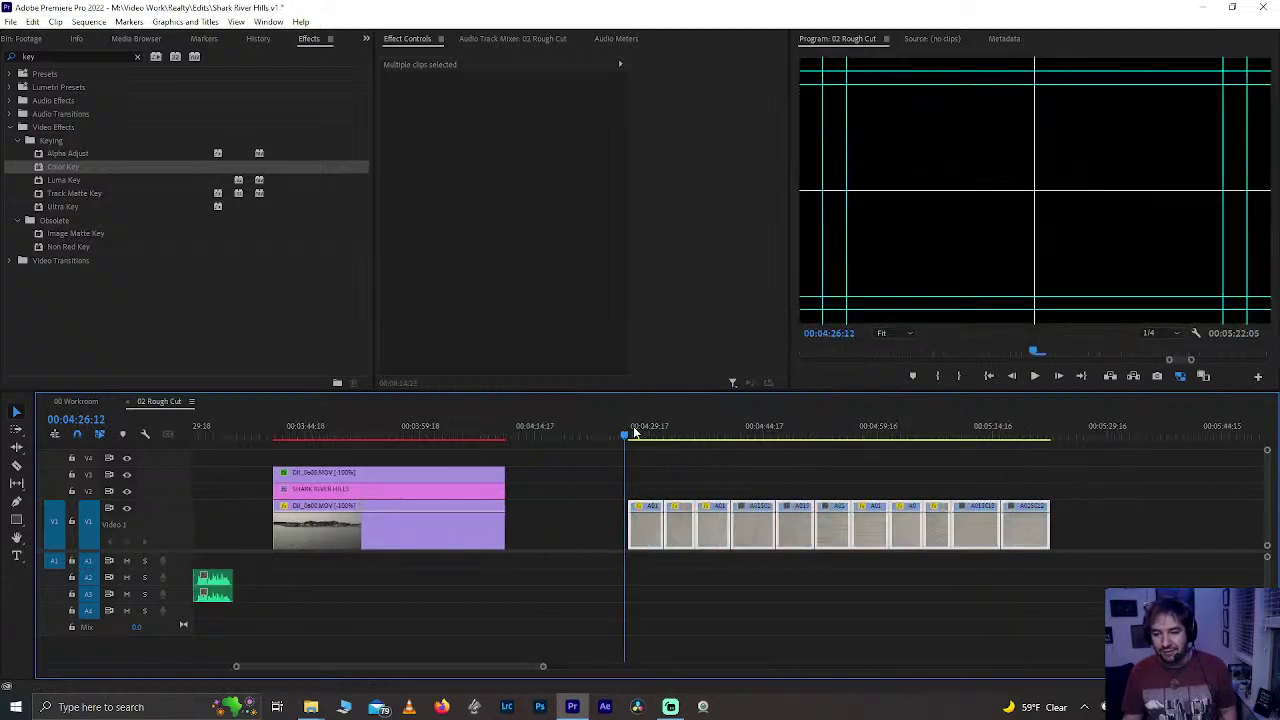
left_click(653, 485)
key("space")
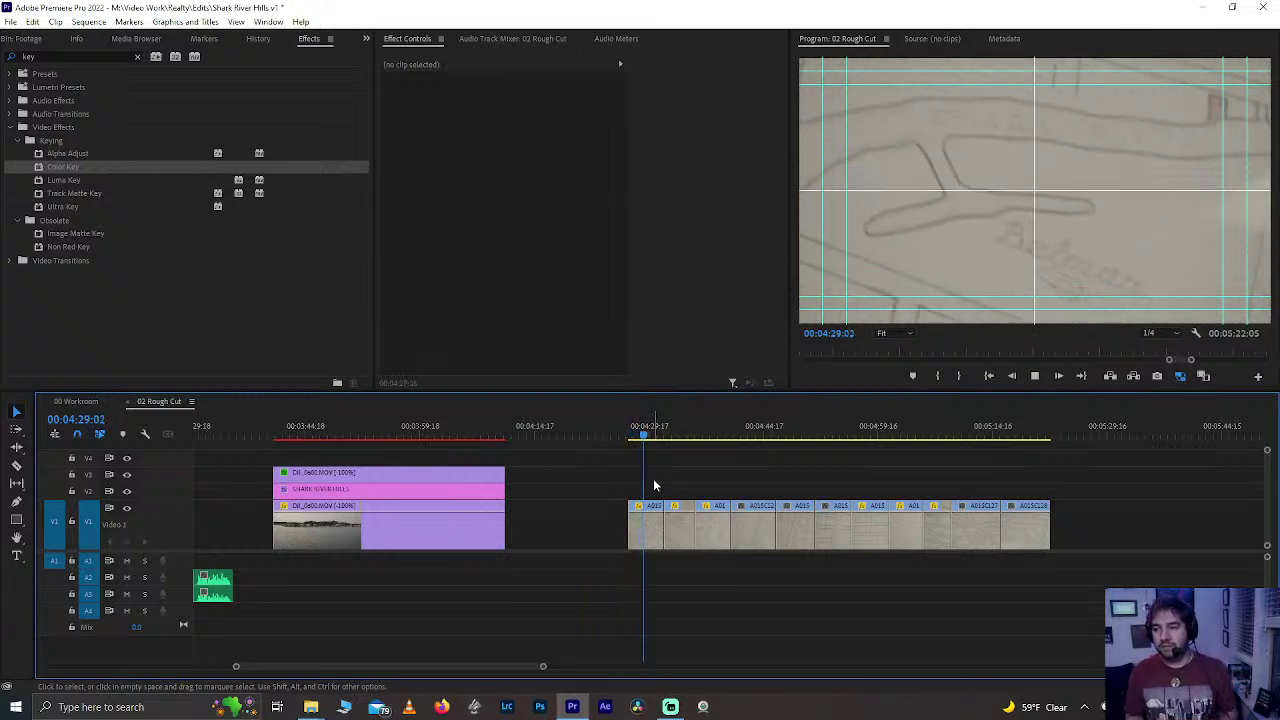
key("space")
left_click_drag(650, 515, 992, 508)
- Move the last clip to the front of the group and shift the front pair further left
key("space")
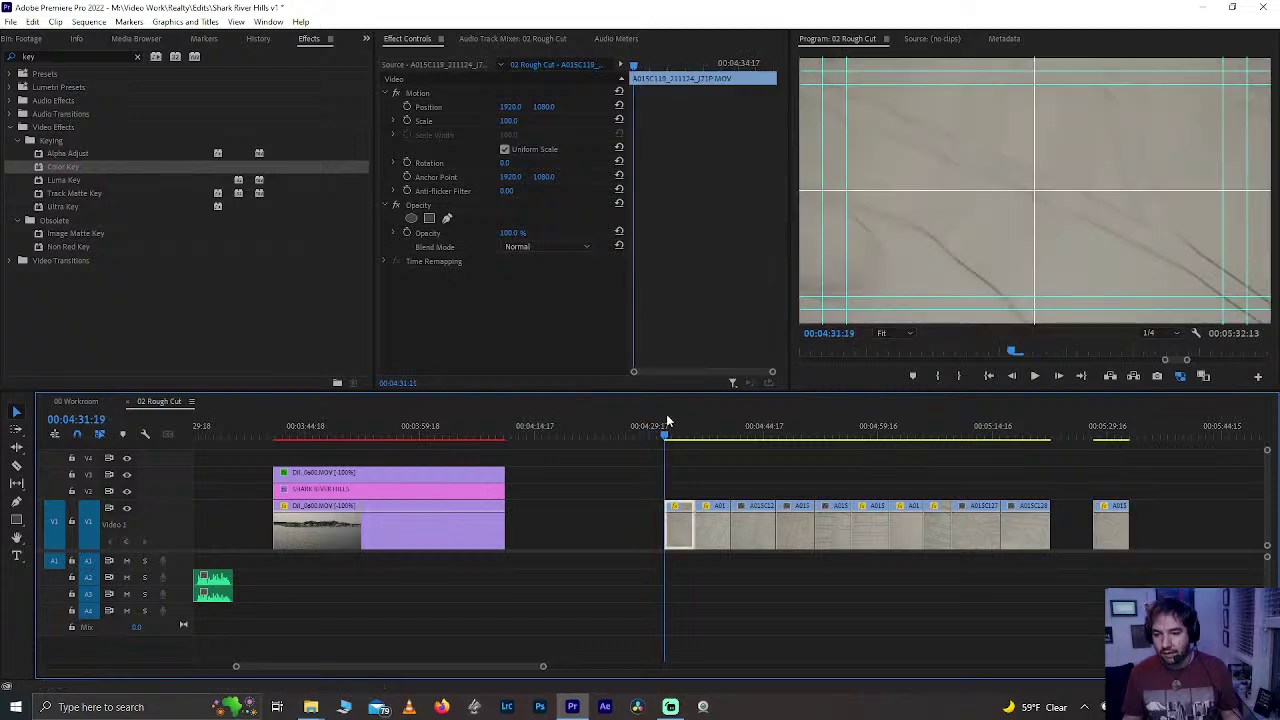
key("space")
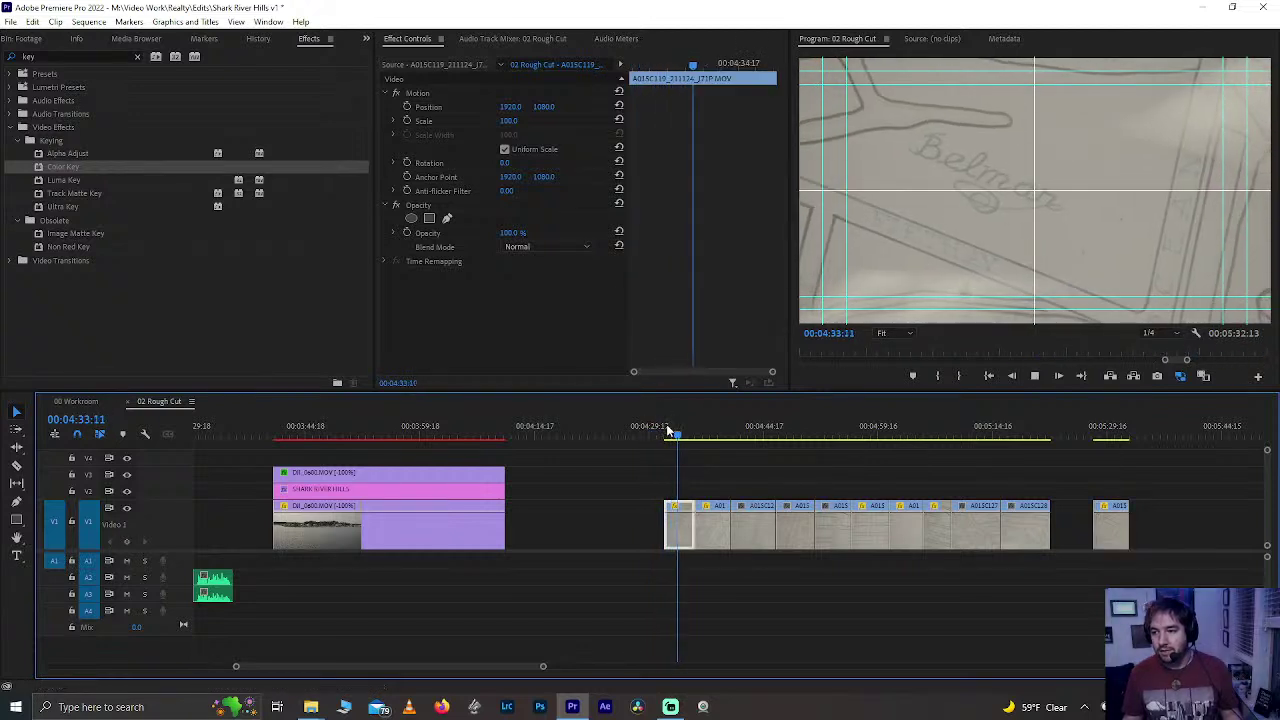
left_click_drag(1105, 520, 648, 548)
left_click_drag(645, 492, 605, 438)
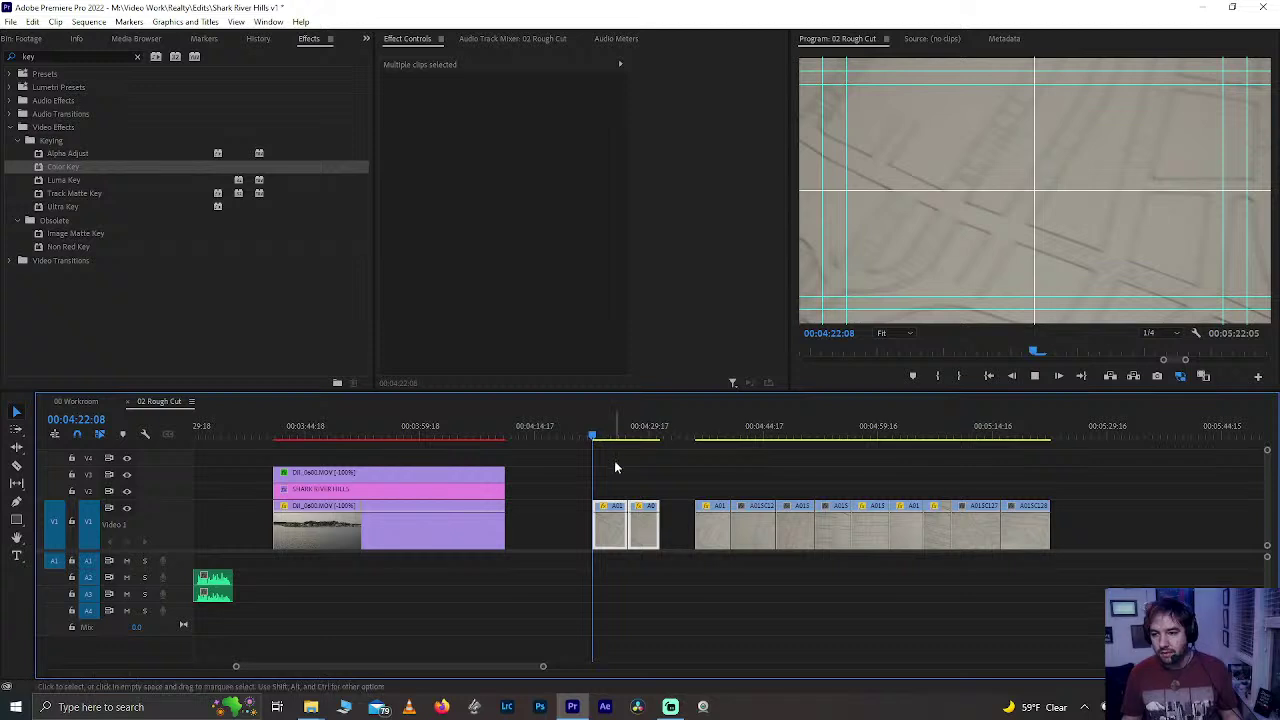
left_click(612, 458)
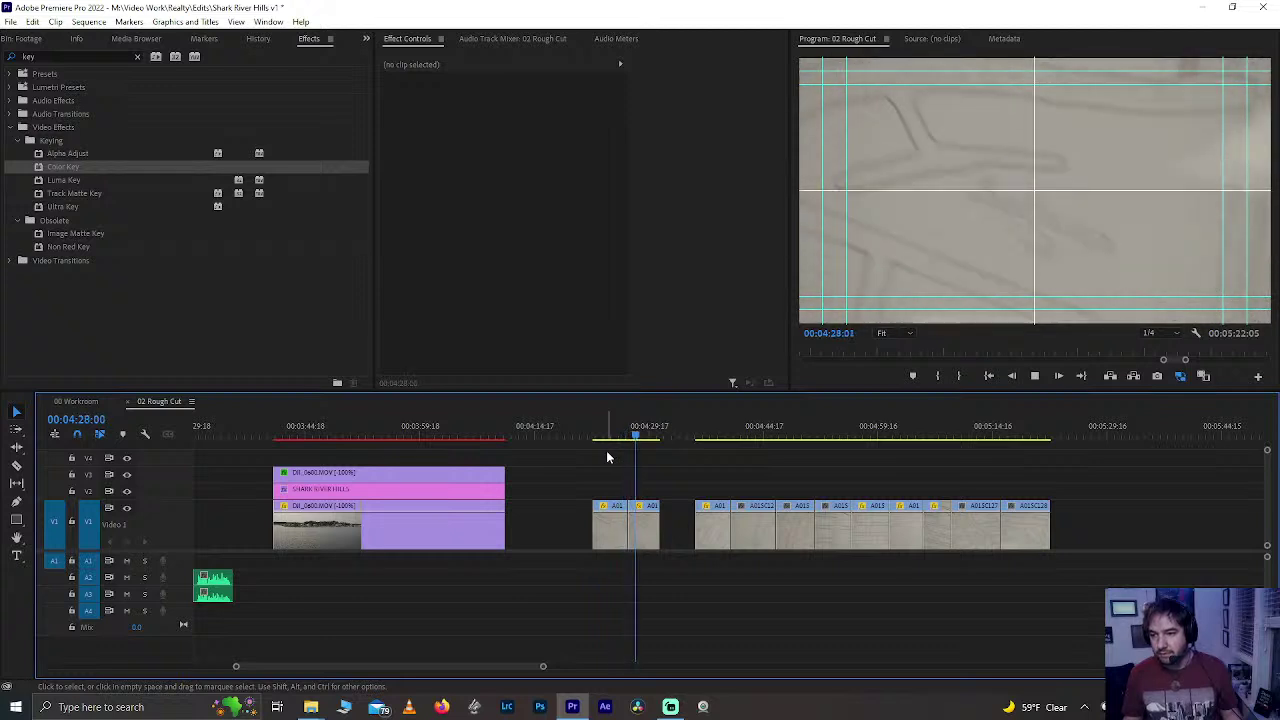
key("space")
- Move the short clip near 04:28 to the end of the group and review from 04:36:00
left_click(579, 496)
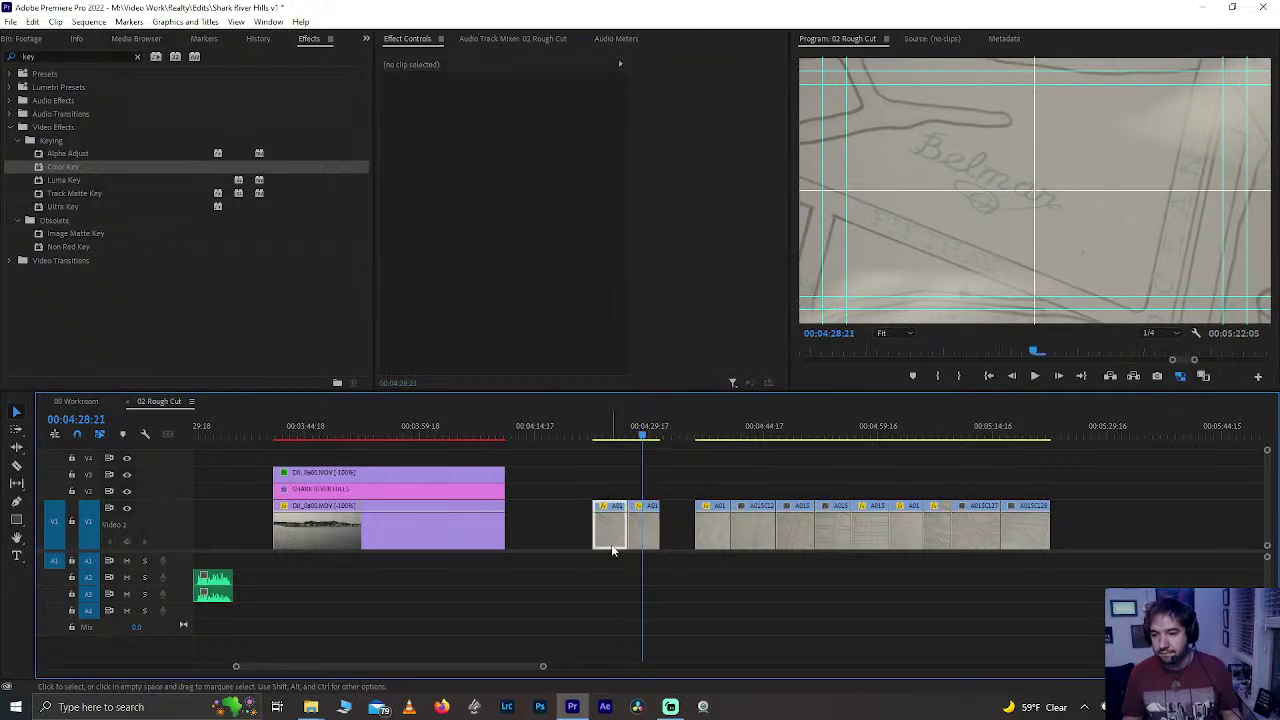
left_click(610, 525)
key("Delete")
left_click_drag(647, 540, 1141, 525)
left_click(697, 434)
key("space")
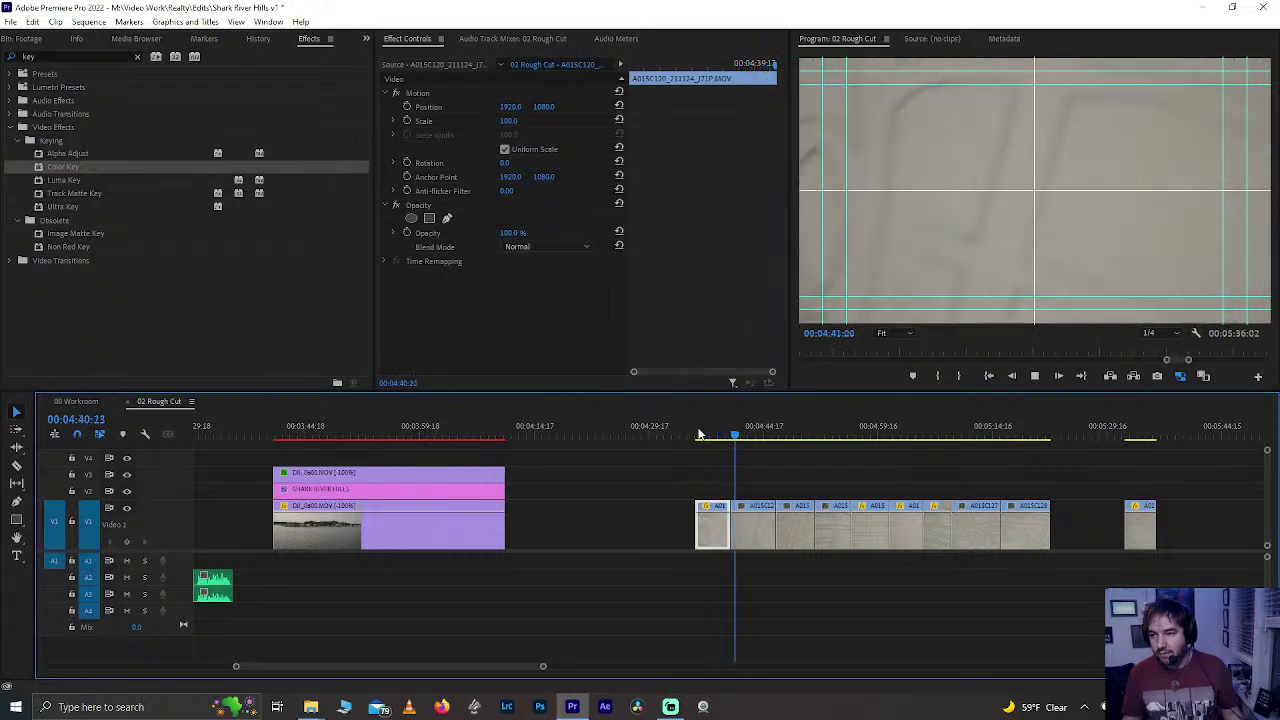
- Move the group's first clips later, after the clip near 05:34, and review them
key("space")
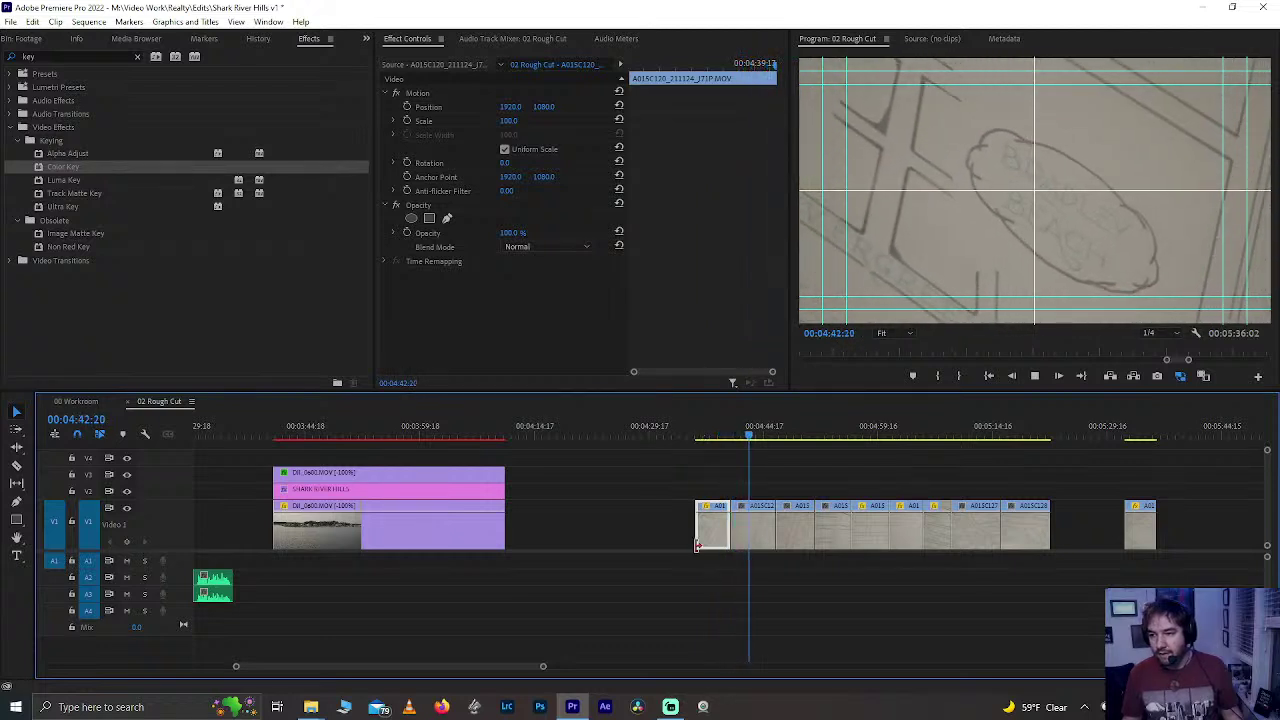
left_click_drag(682, 470, 757, 547)
scroll(757, 547, "down", 2)
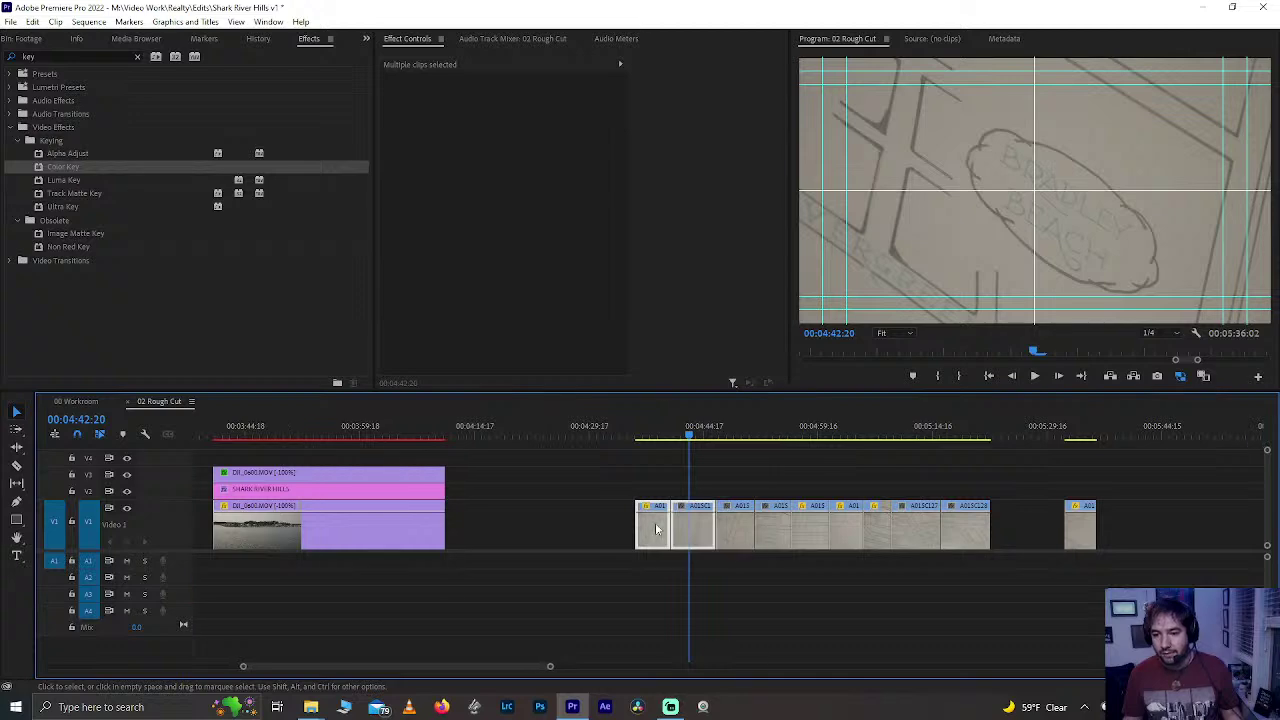
left_click_drag(655, 528, 1119, 533)
left_click(1087, 435)
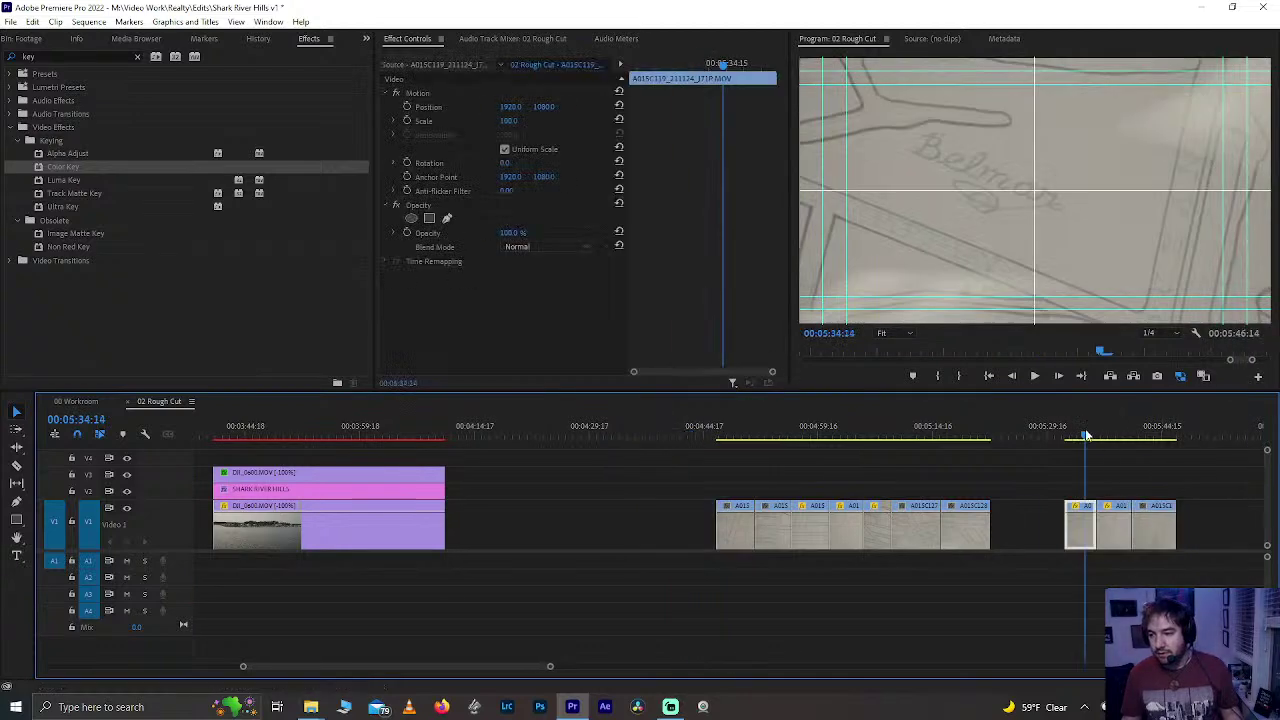
key("j")
key("l")
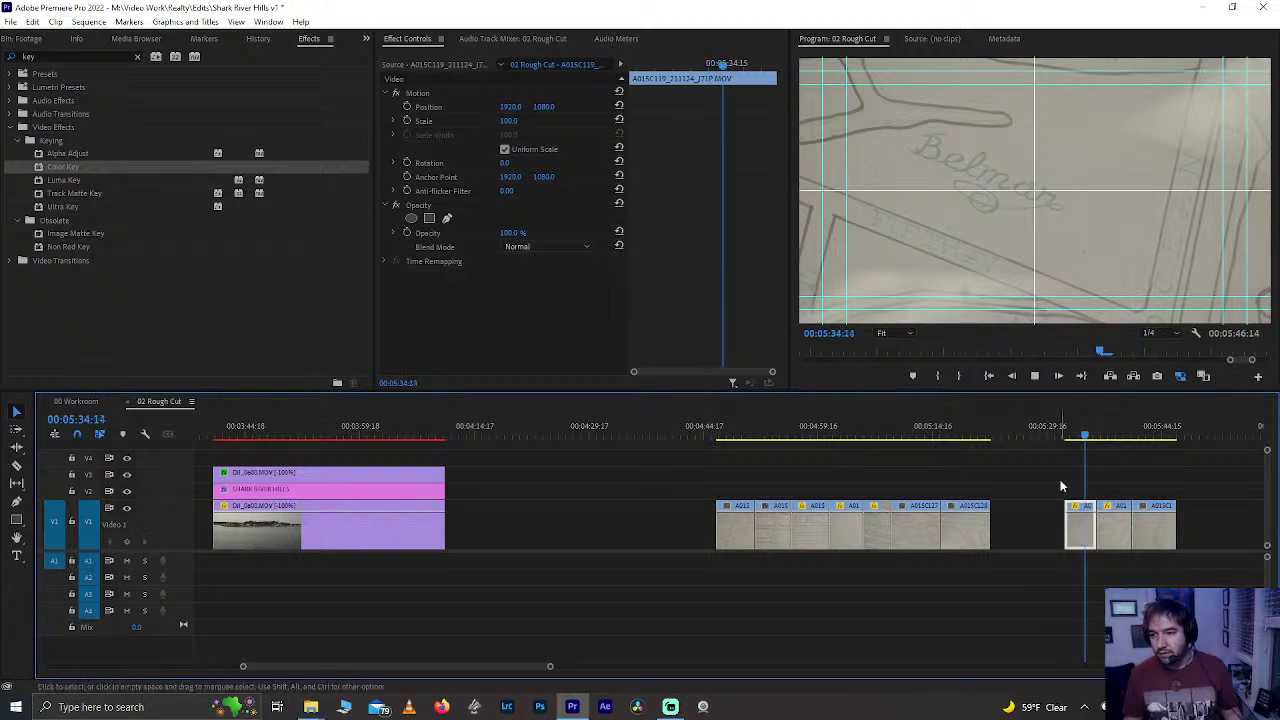
scroll(1062, 486, "down", 3)
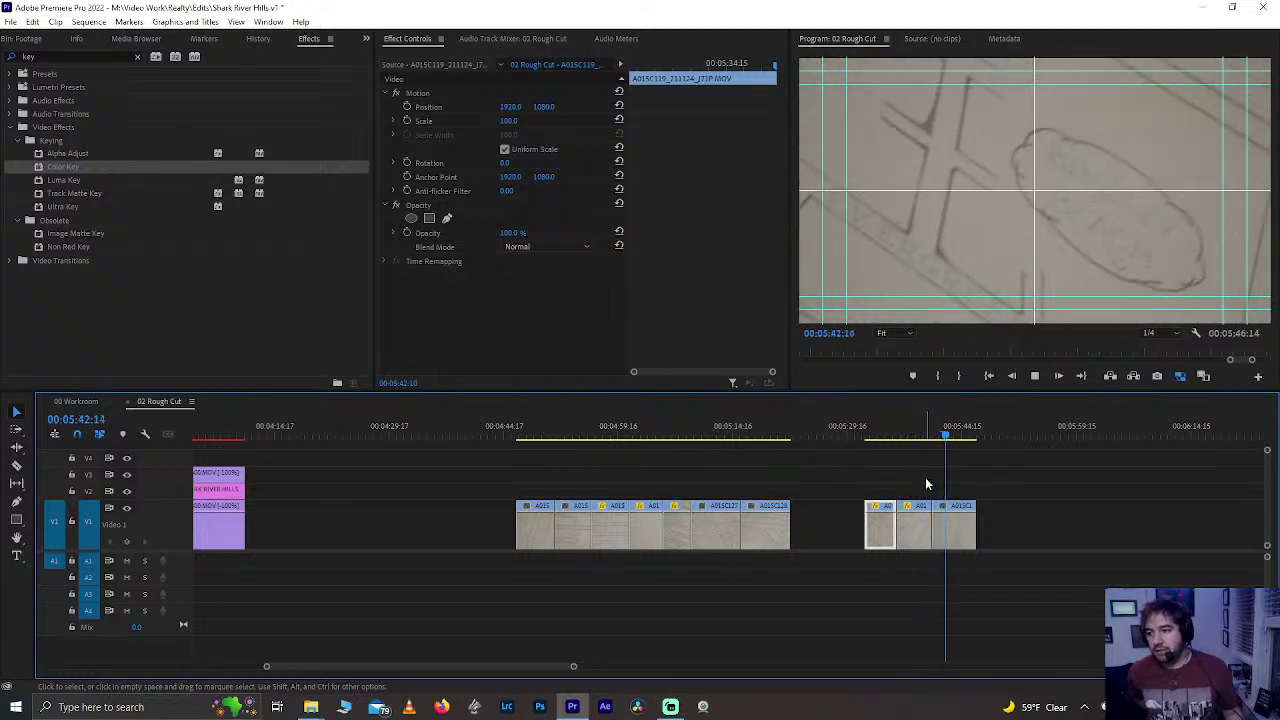
key("space")
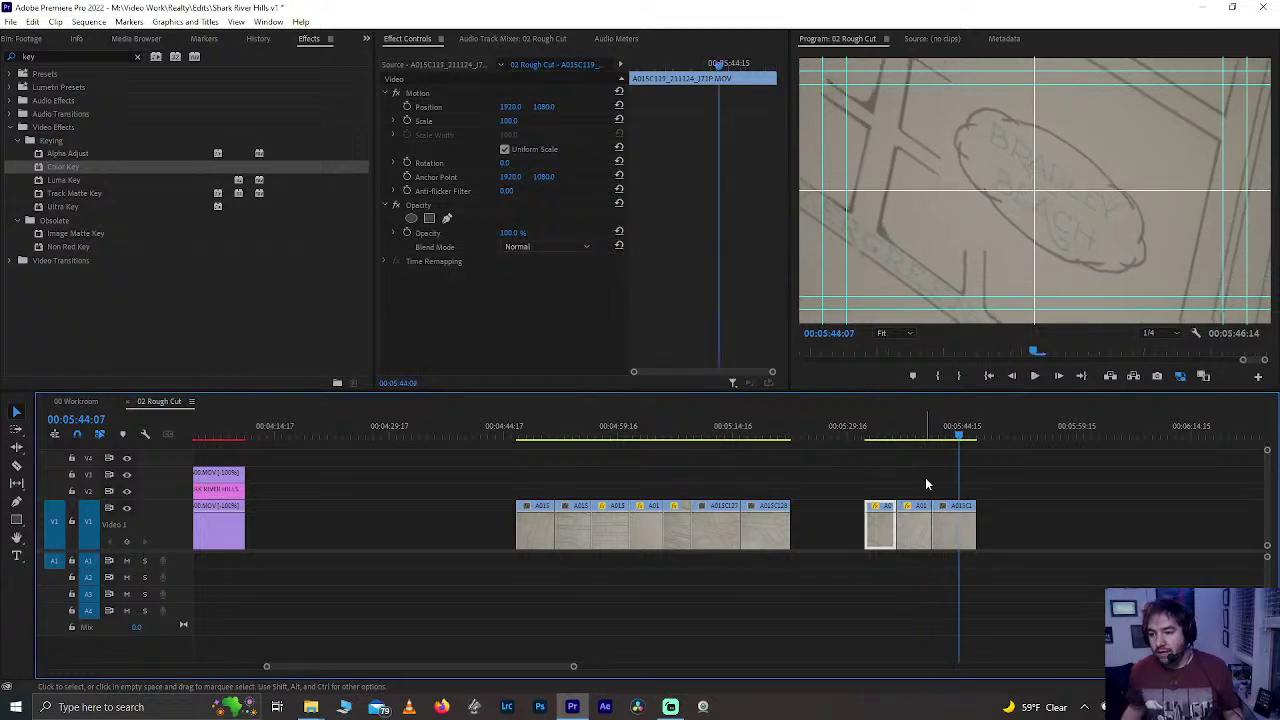
- Trim about two seconds off the last clip's end and review the trimmed ending
left_click_drag(980, 510, 967, 454)
left_click(952, 433)
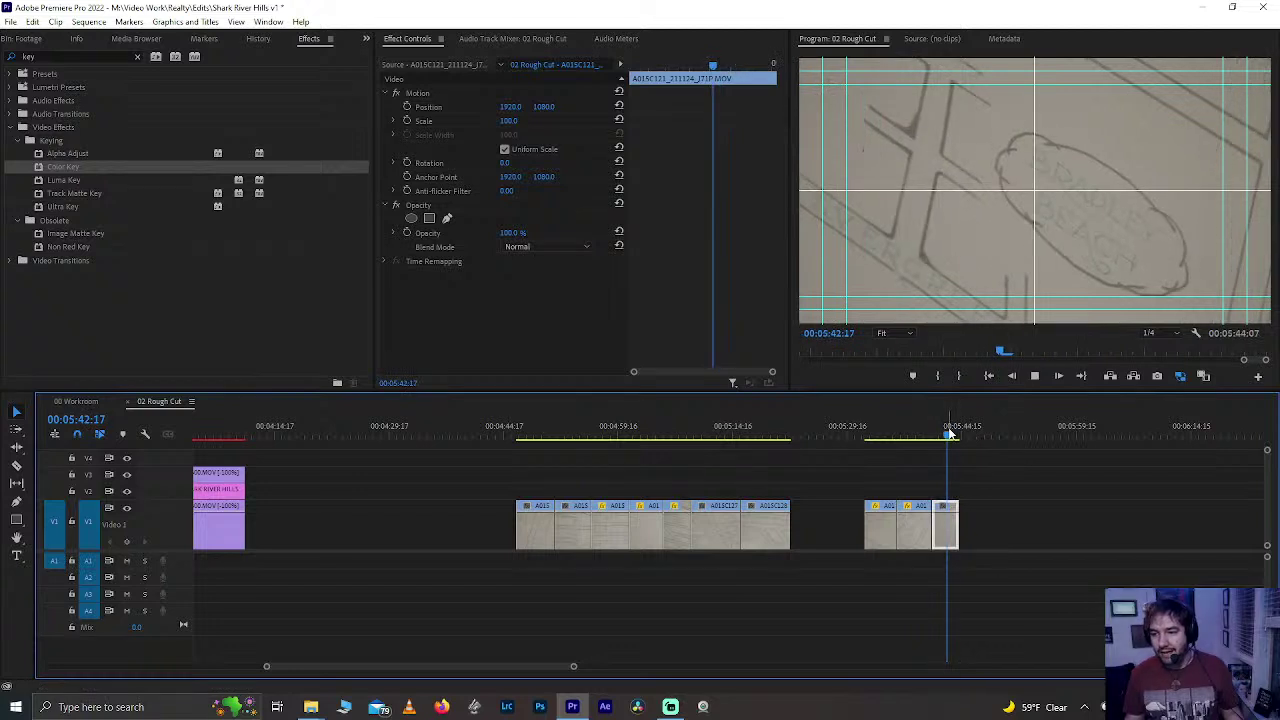
key("space")
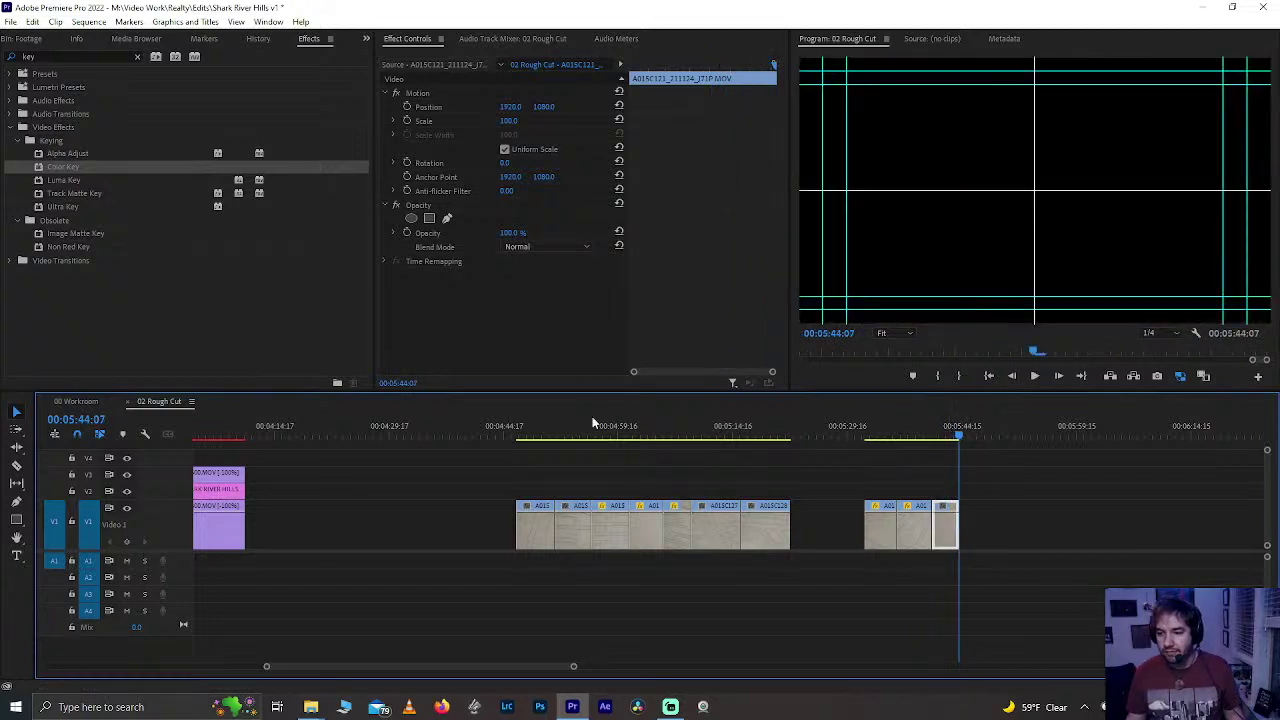
left_click(517, 431)
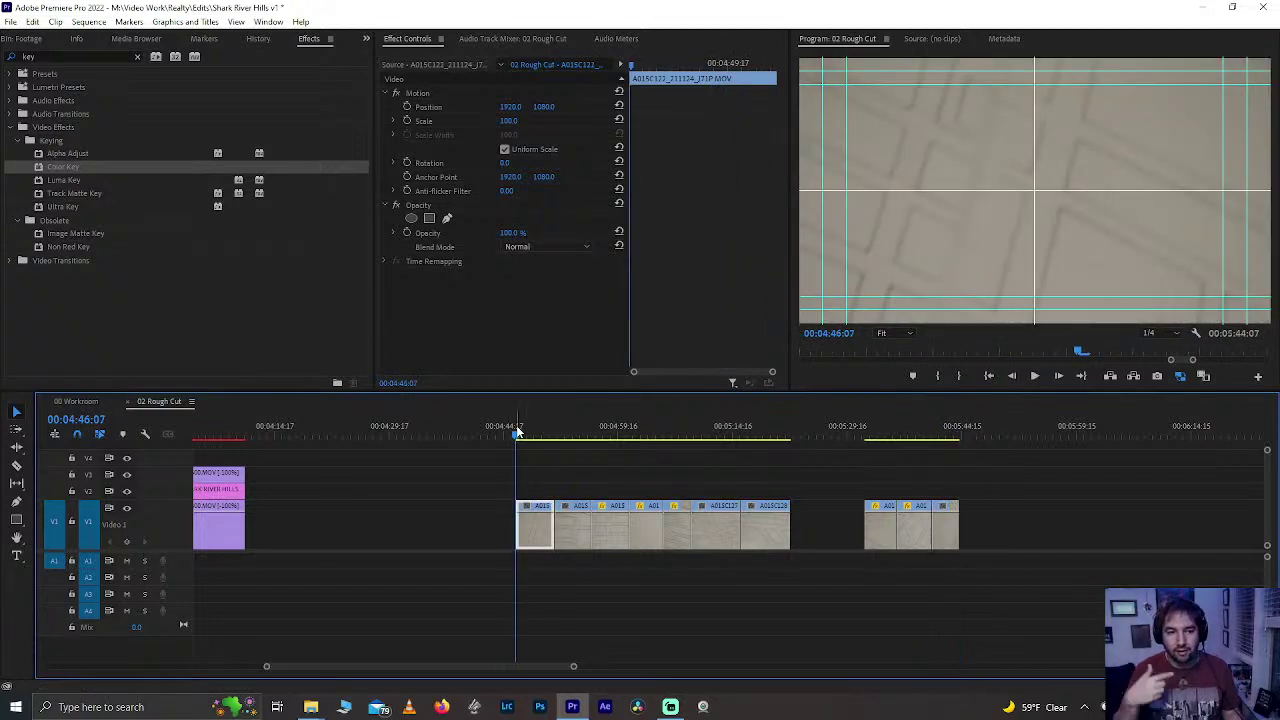
key("space")
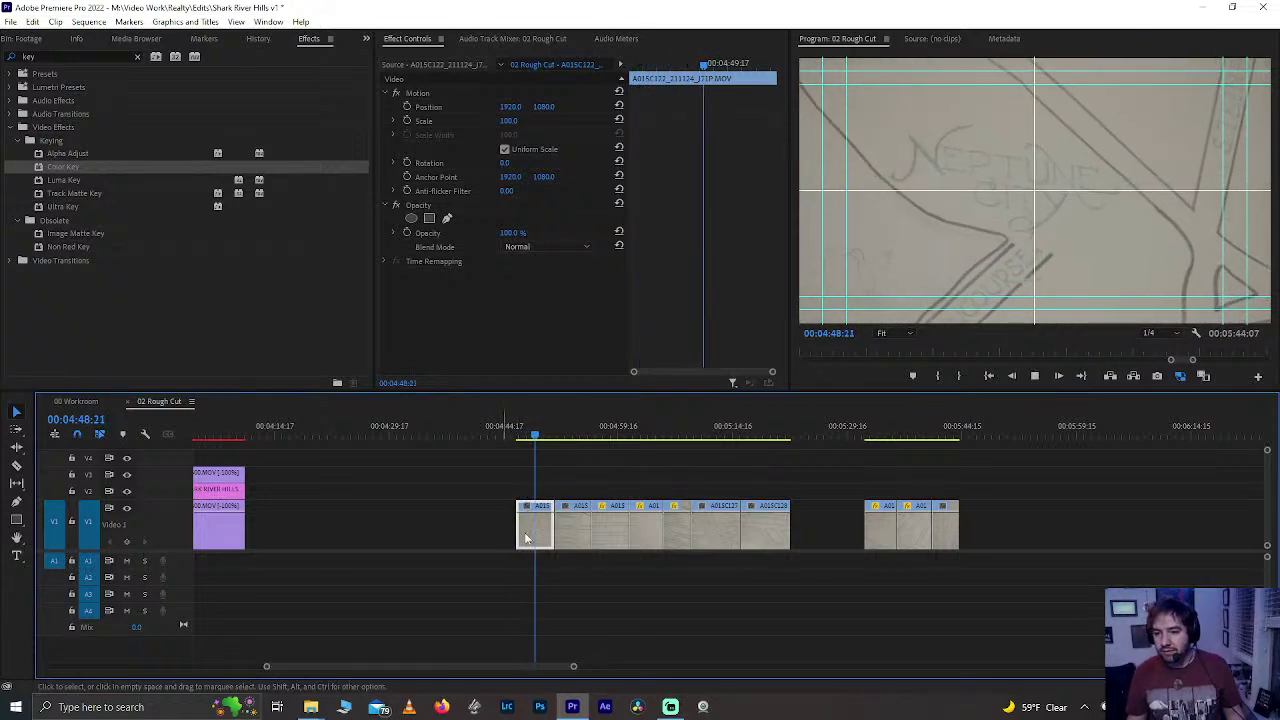
left_click(527, 437)
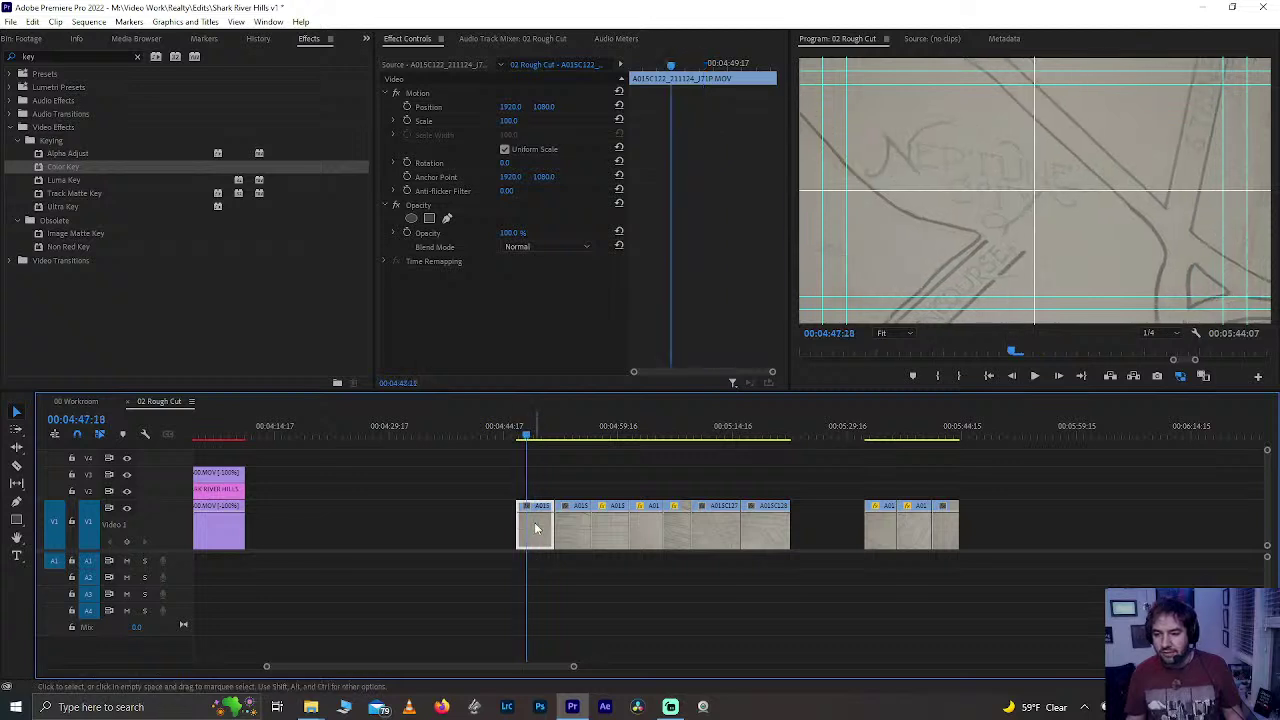
- Move The Marina clip earlier, delete the small yacht club clip, and trim the neighbouring clip shorter
left_click(563, 437)
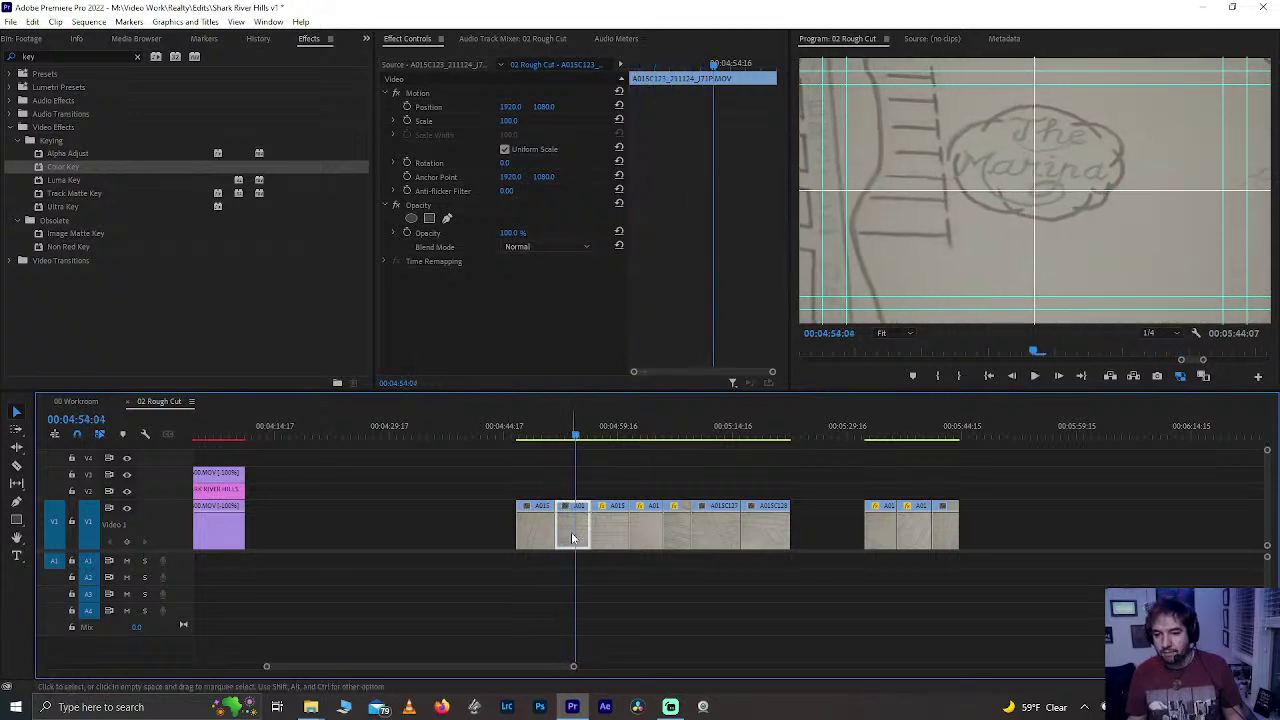
left_click_drag(571, 532, 383, 533)
left_click(595, 432)
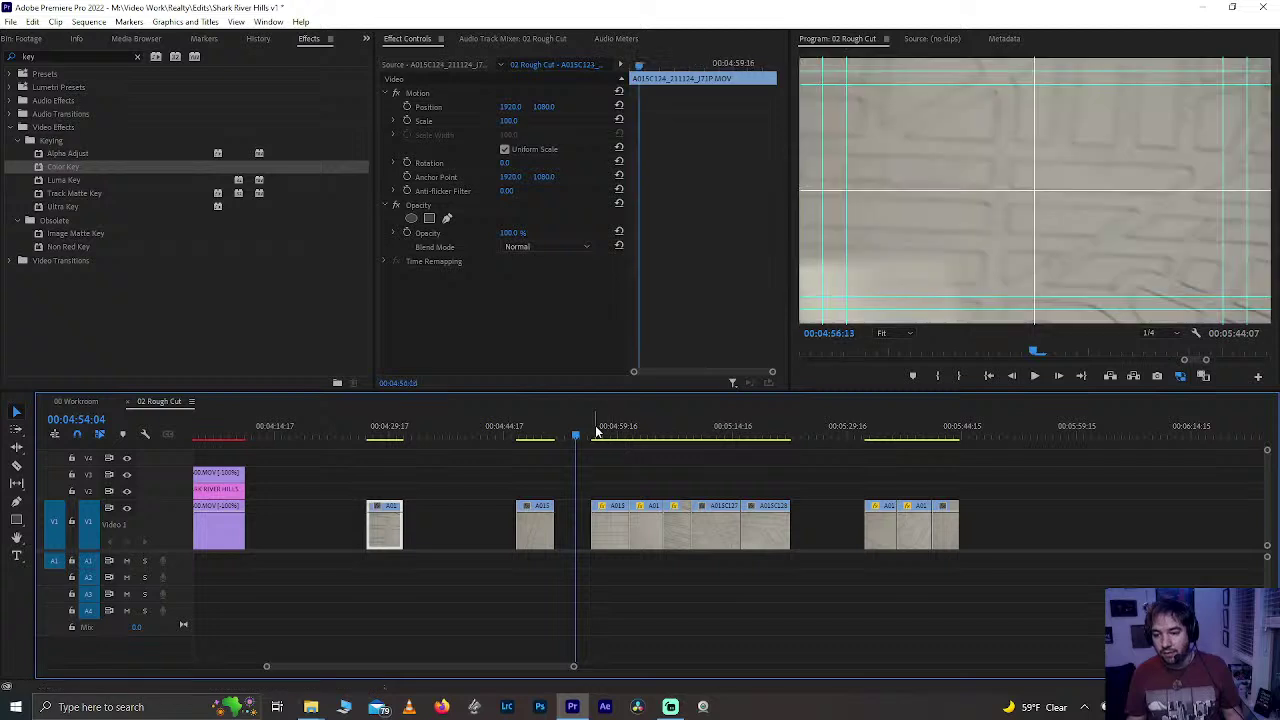
key("space")
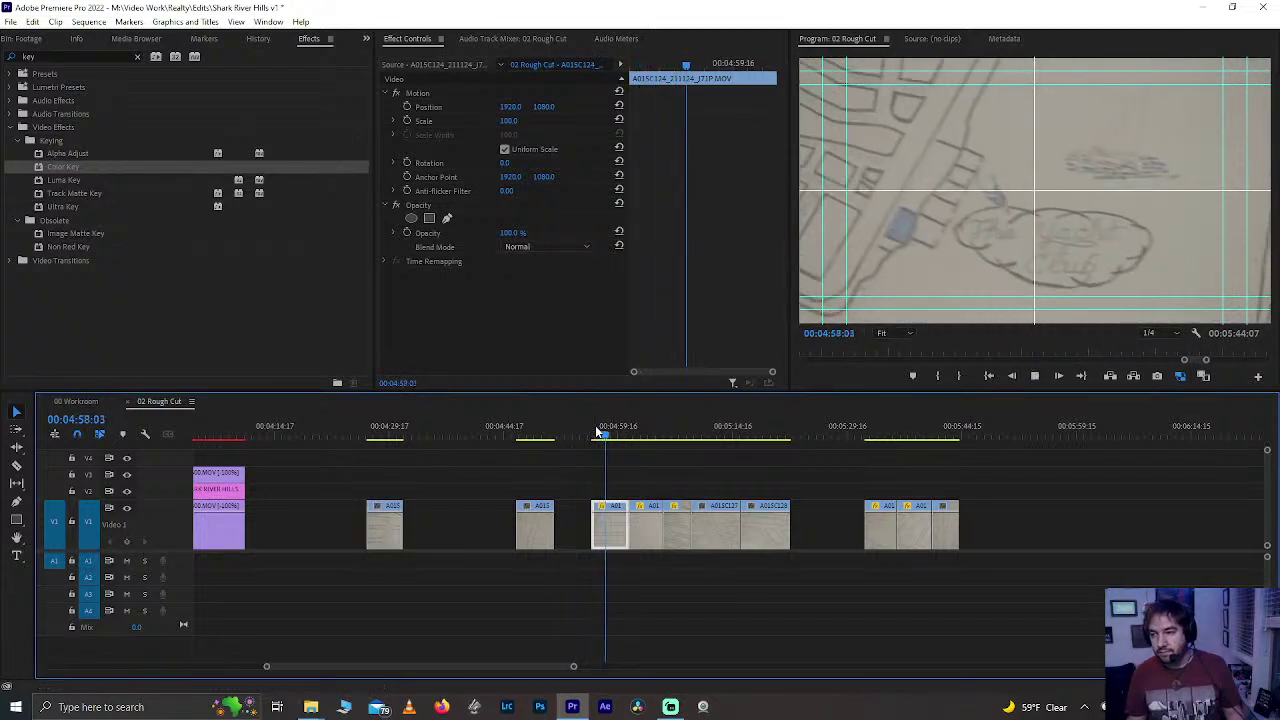
key("space")
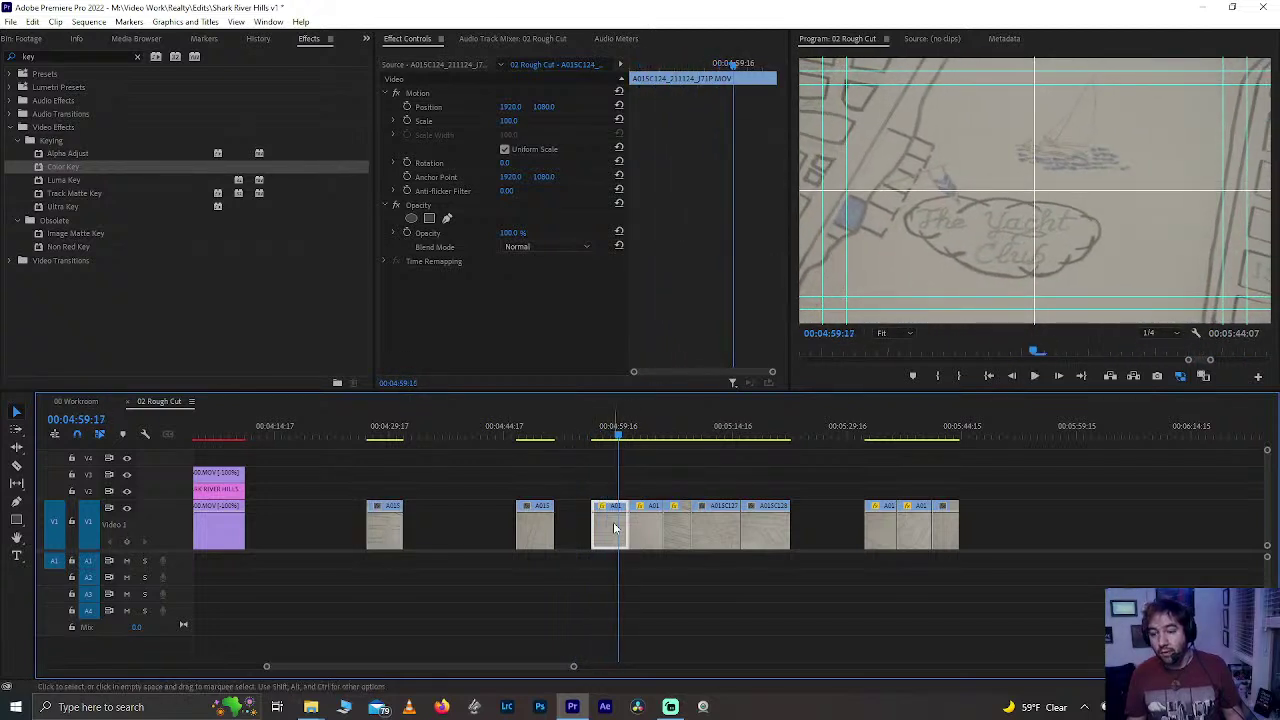
left_click(548, 517)
key("Delete")
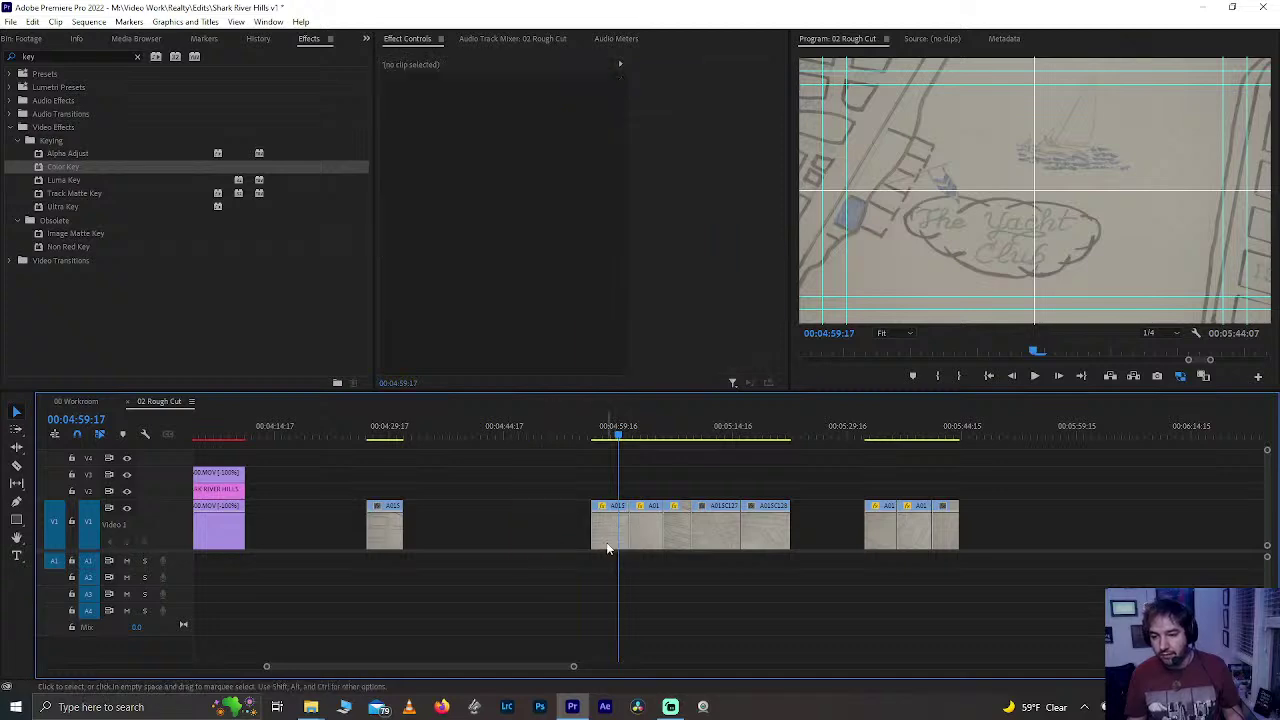
mouse_move(608, 545)
left_mouse_down()
mouse_move(583, 546)
mouse_move(630, 545)
left_mouse_up()
- Place the Musquash Cove clip right beside The Marina clip and save the project
left_click(636, 437)
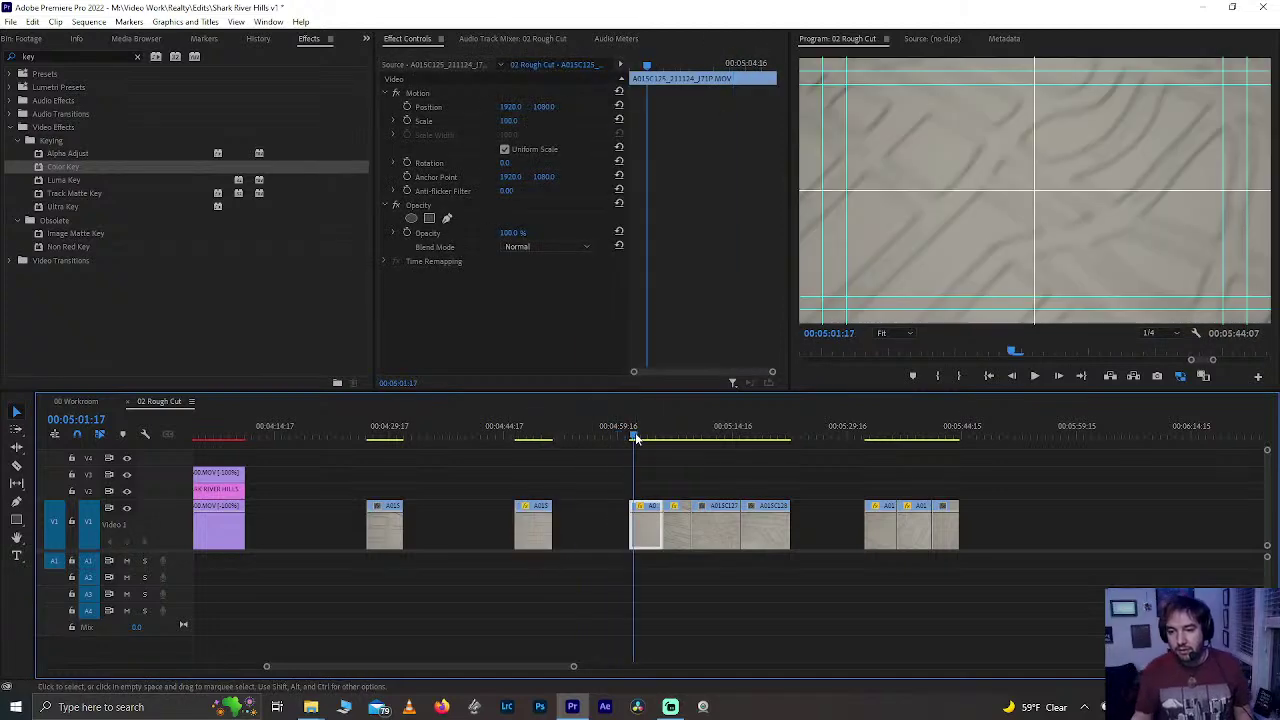
key("Up")
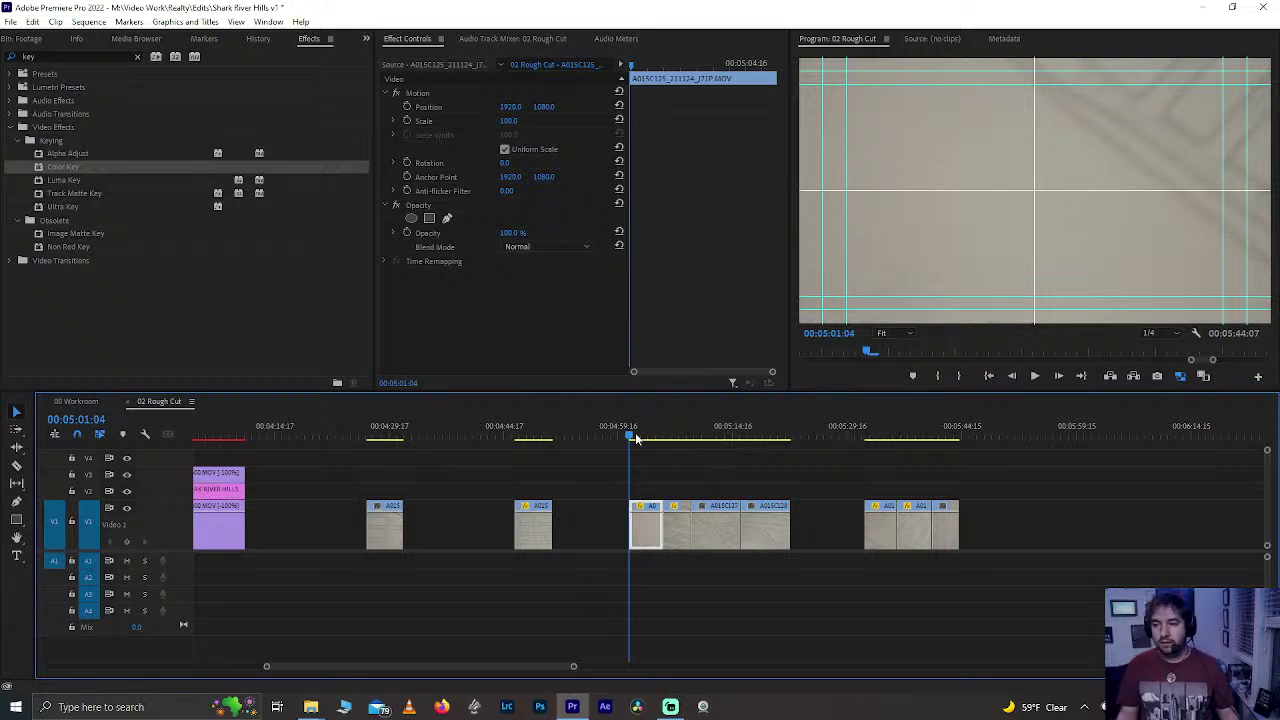
key("space")
key("space")
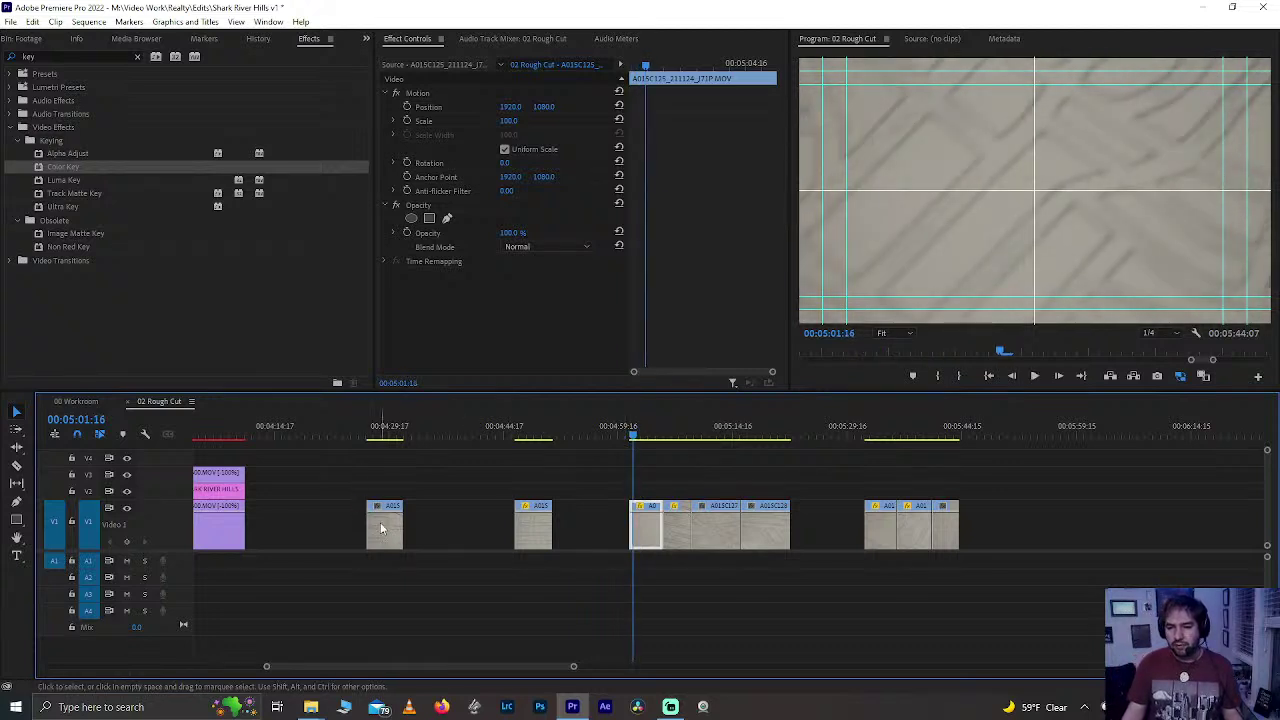
key("space")
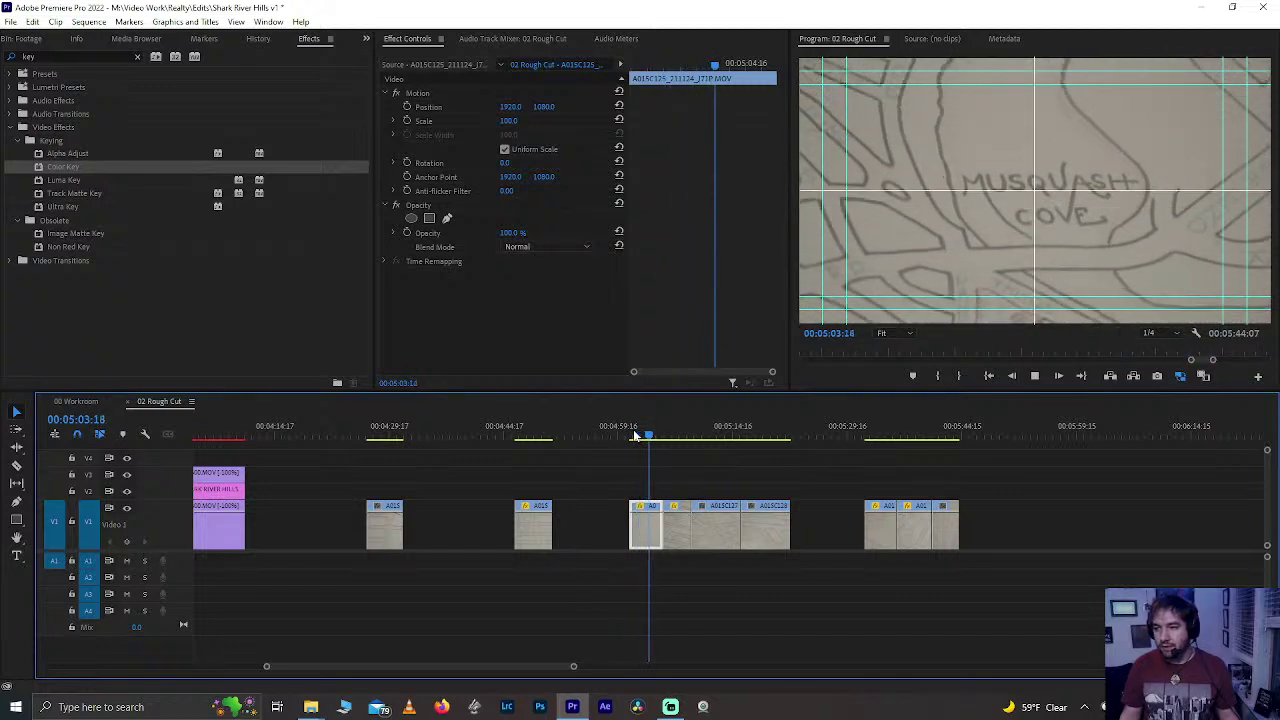
key("space")
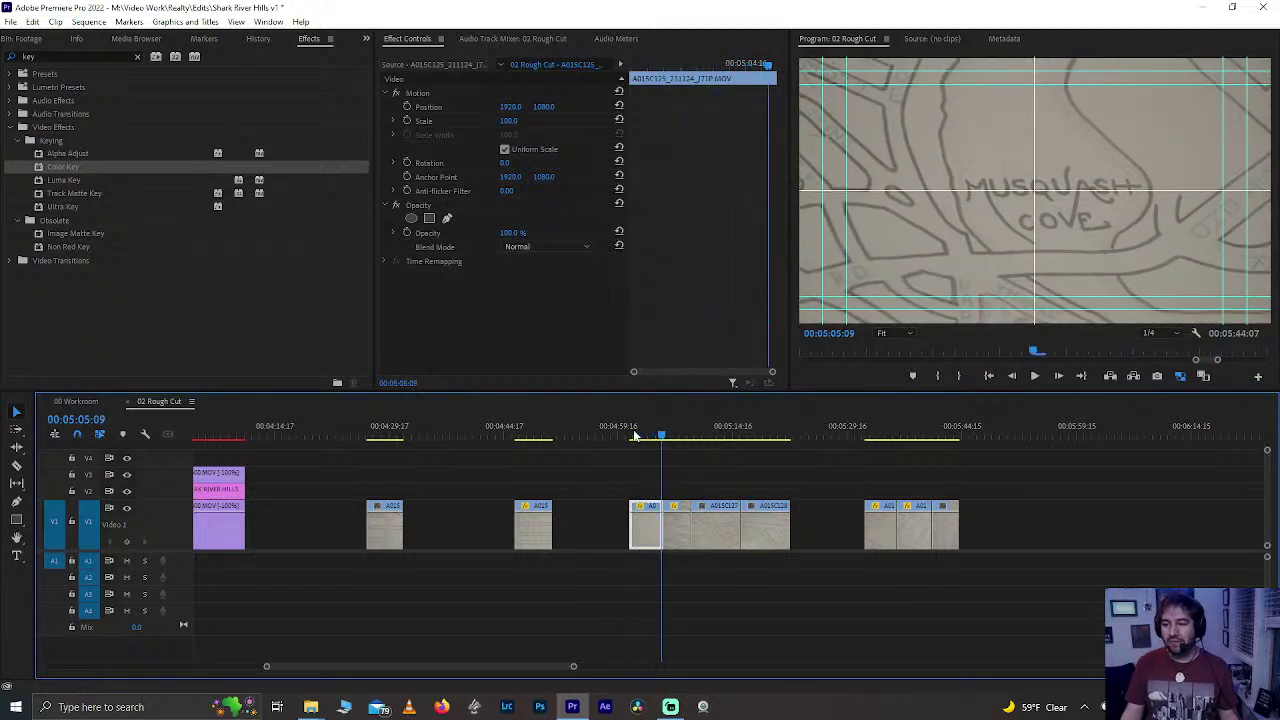
left_click_drag(650, 530, 421, 527)
left_click(410, 437)
key("space")
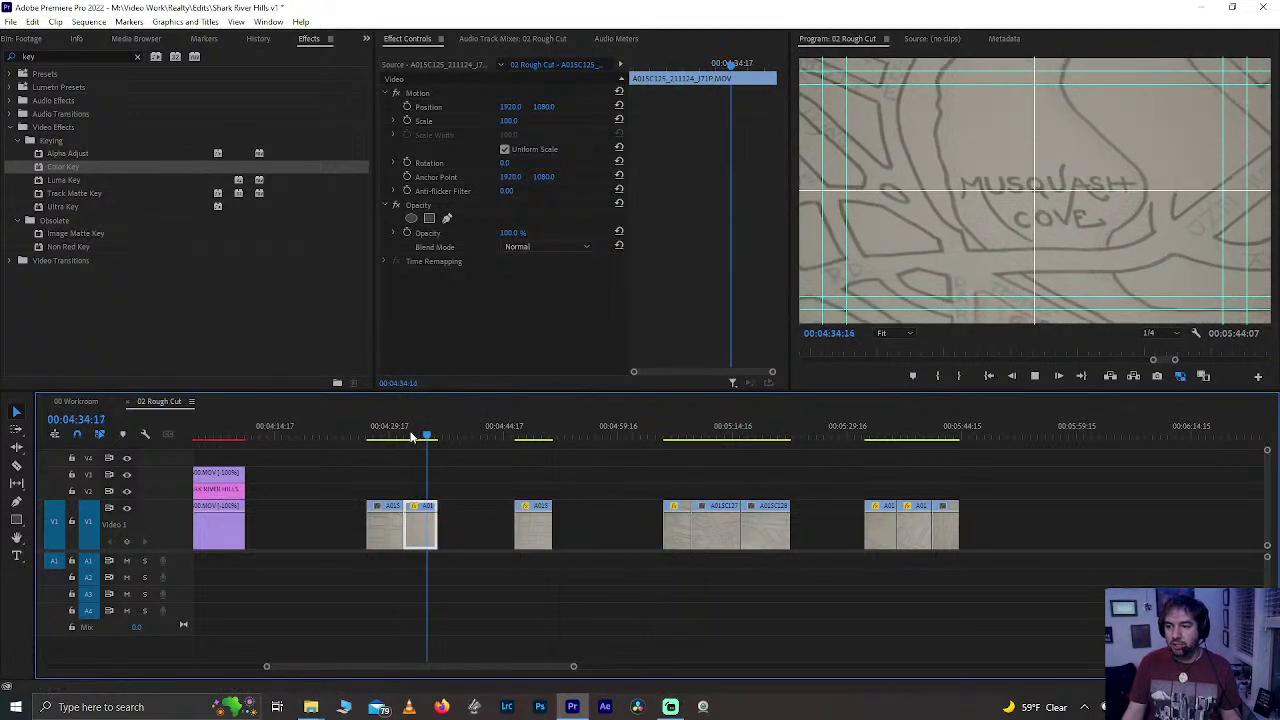
key("ctrl+s")
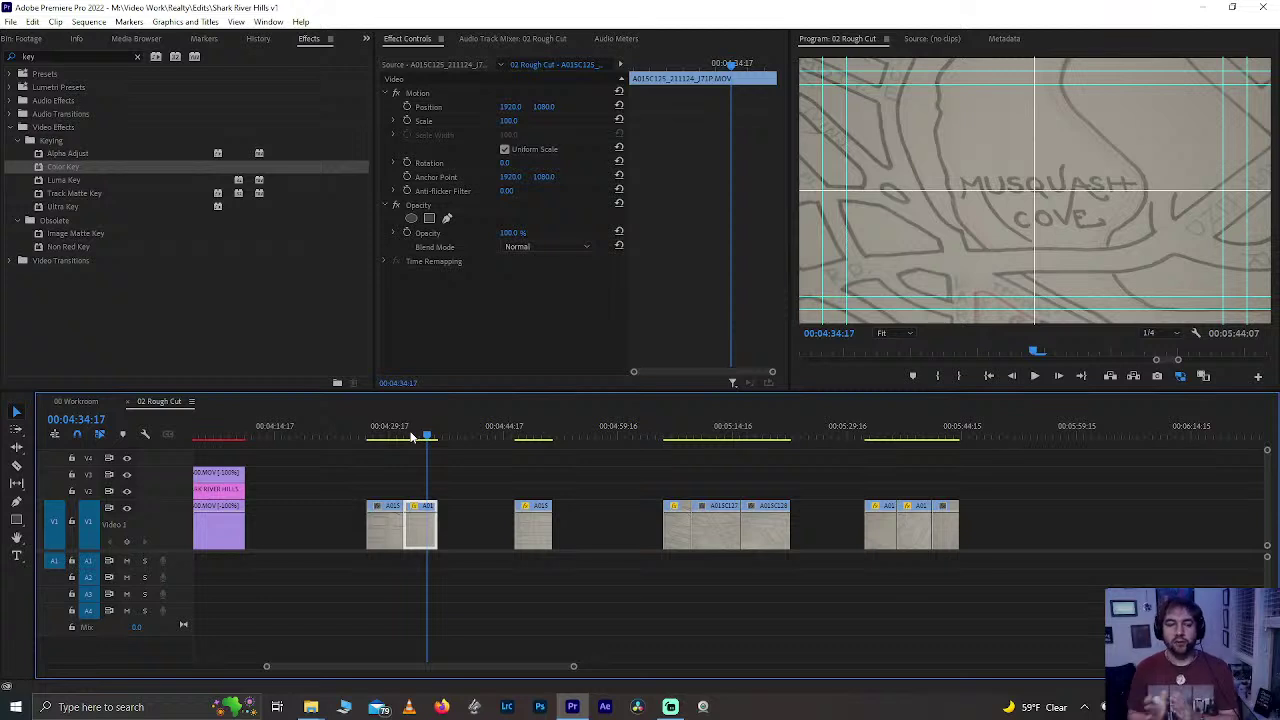
- Replay The Marina and Musquash Cove shots to check the cut between them around 04:32:20
key("space")
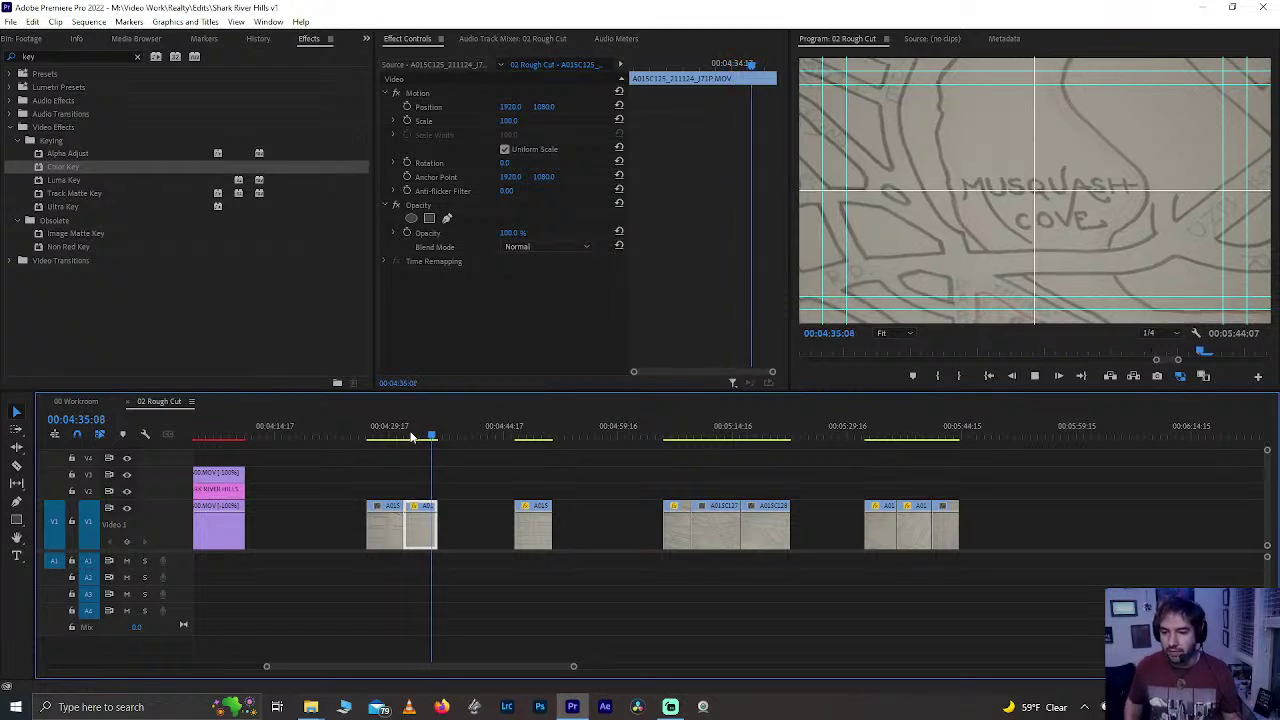
key("space")
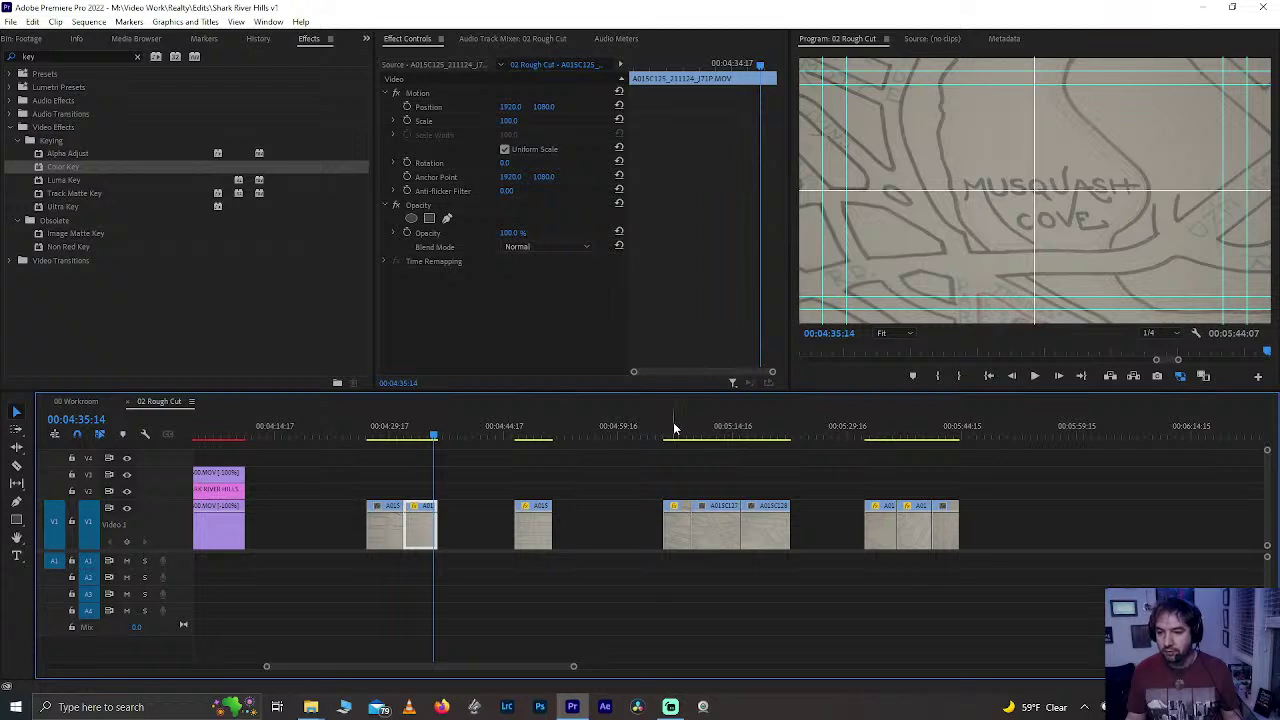
left_click(398, 436)
key("space")
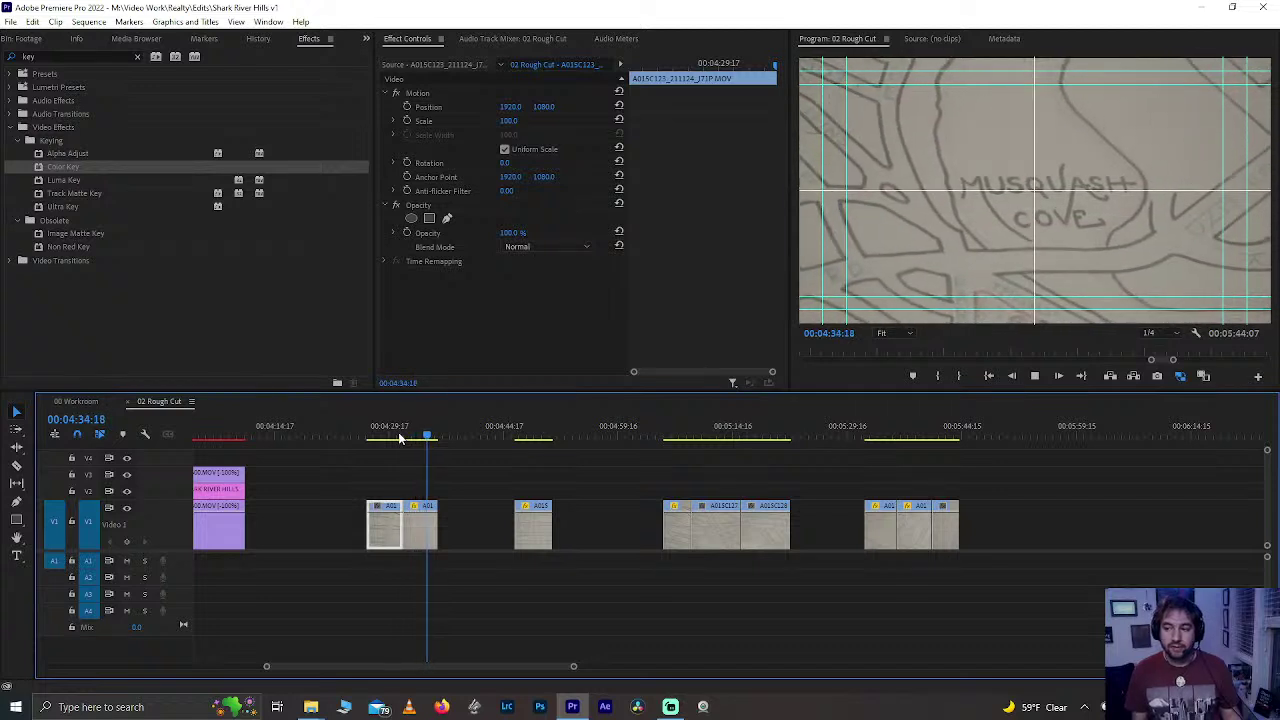
key("space")
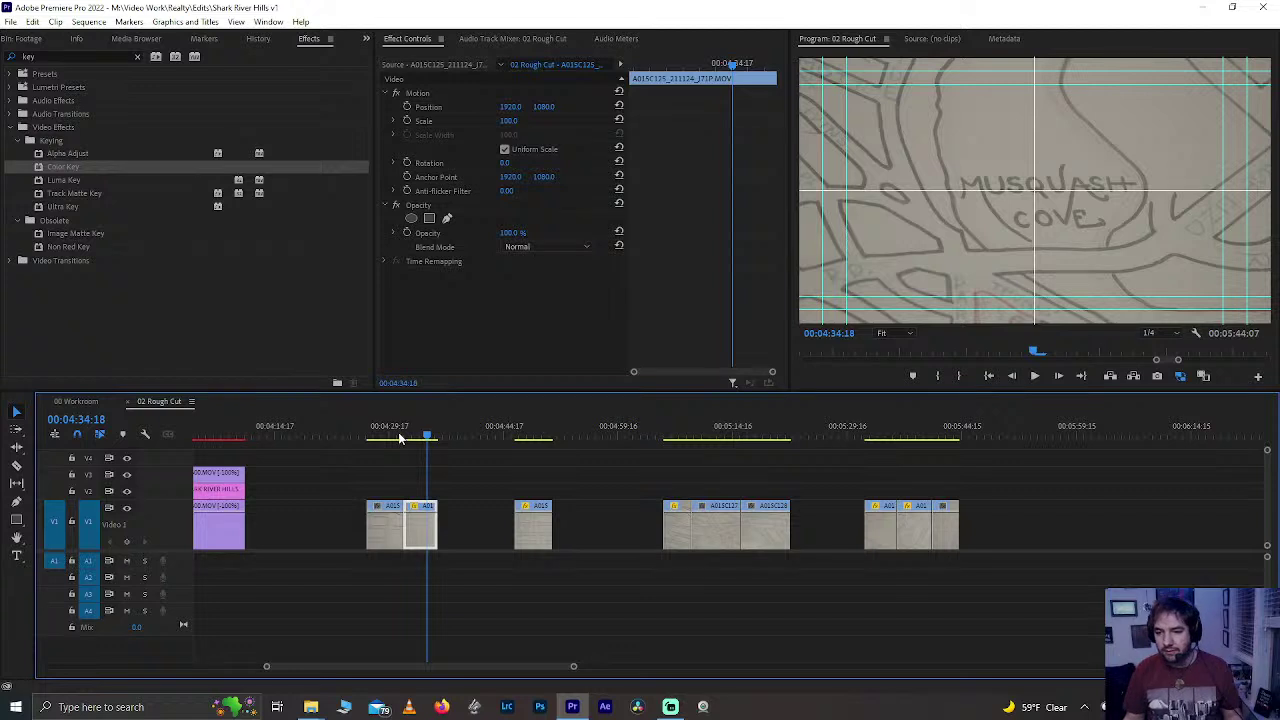
key("Down")
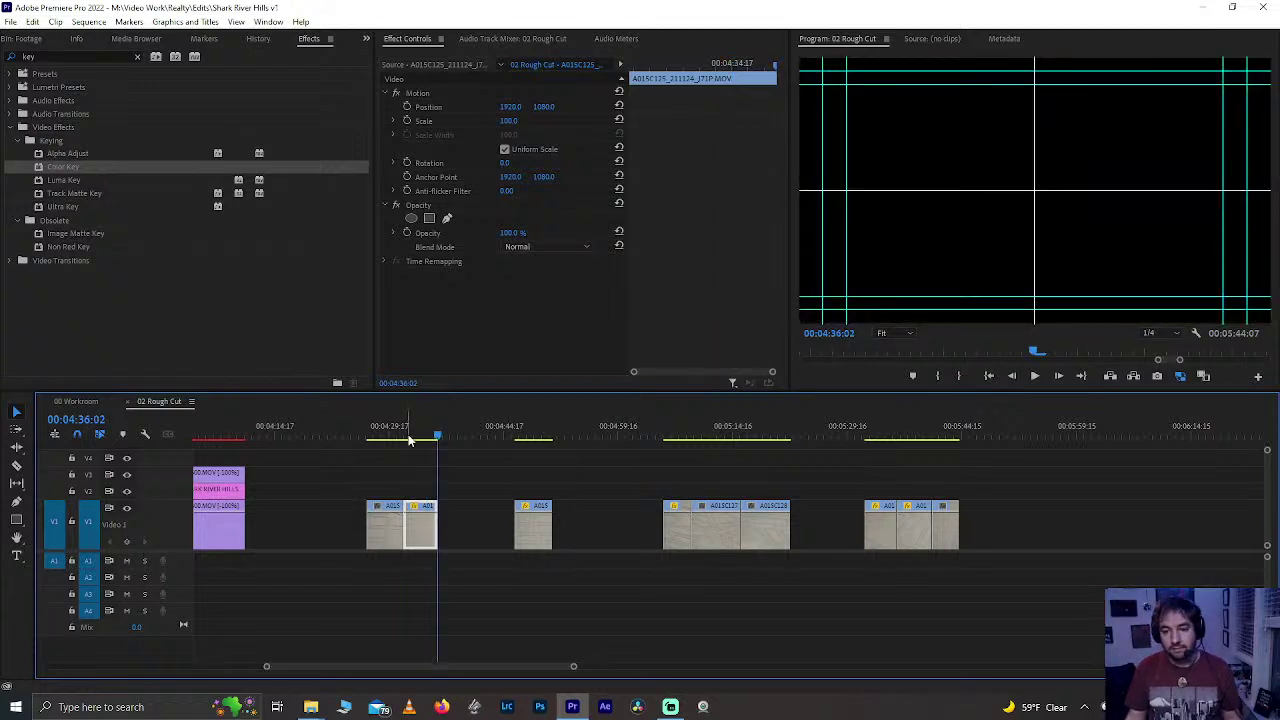
left_click(414, 436)
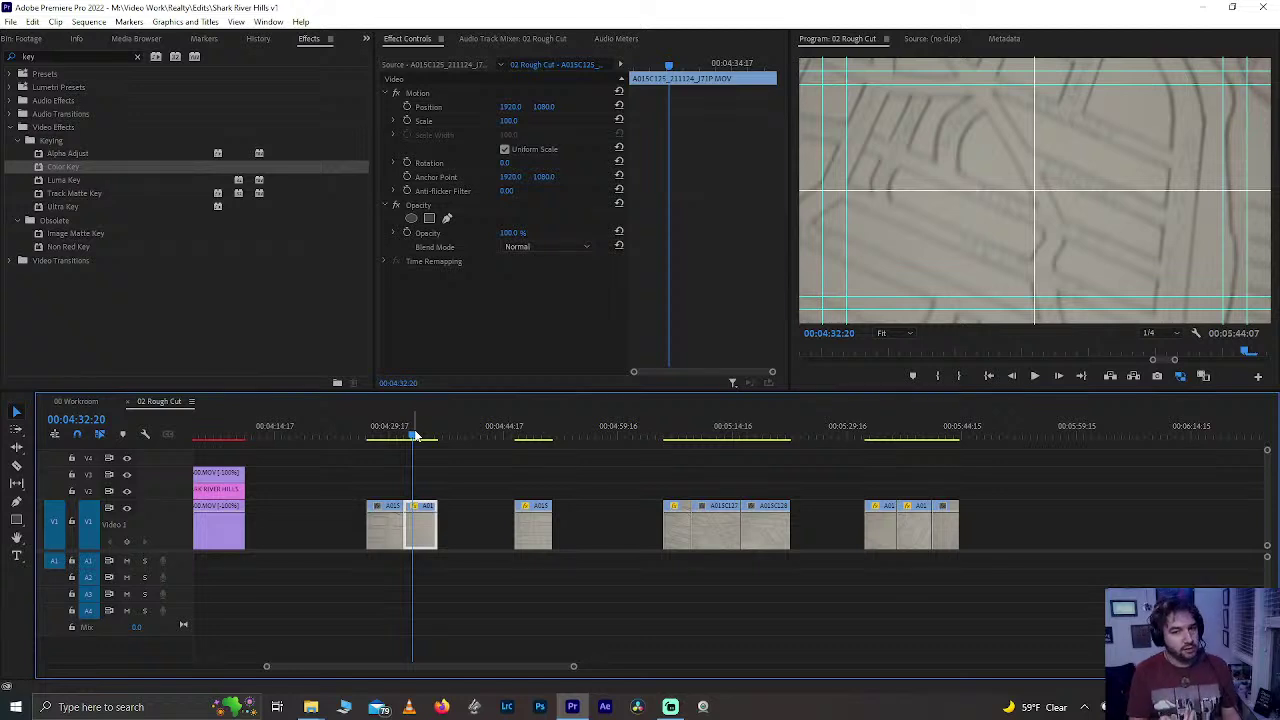
key("space")
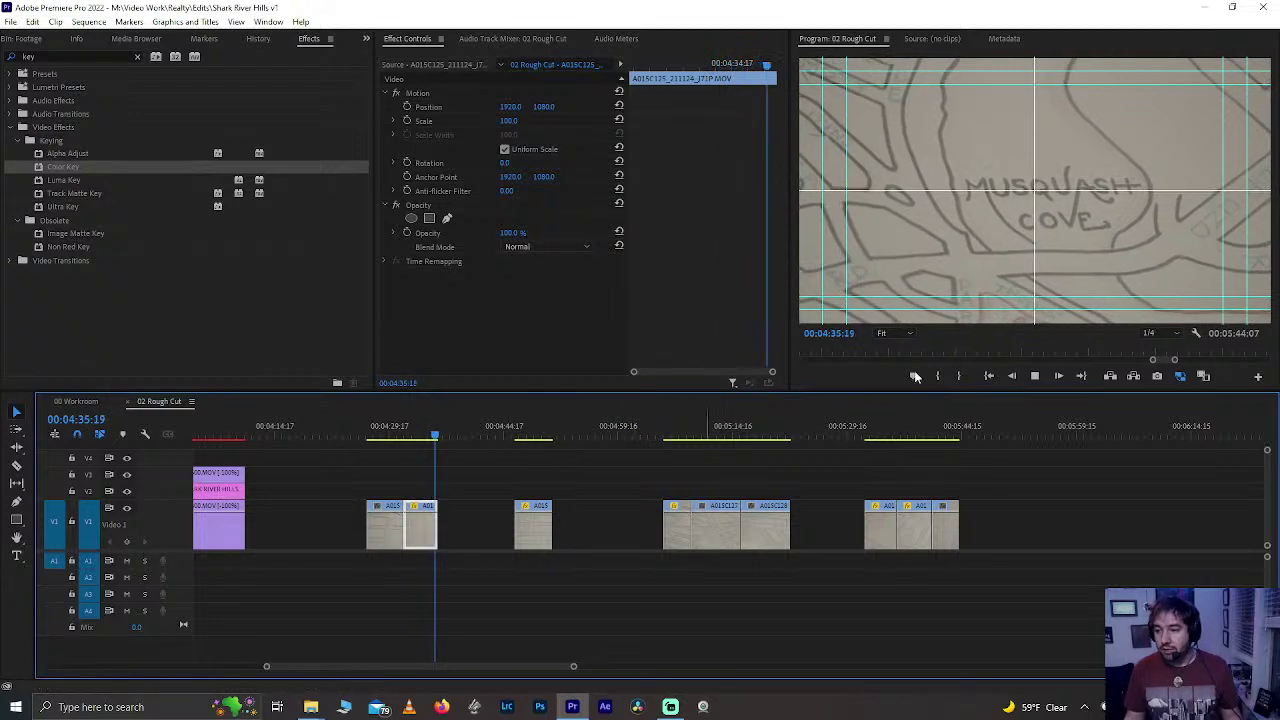
key("space")
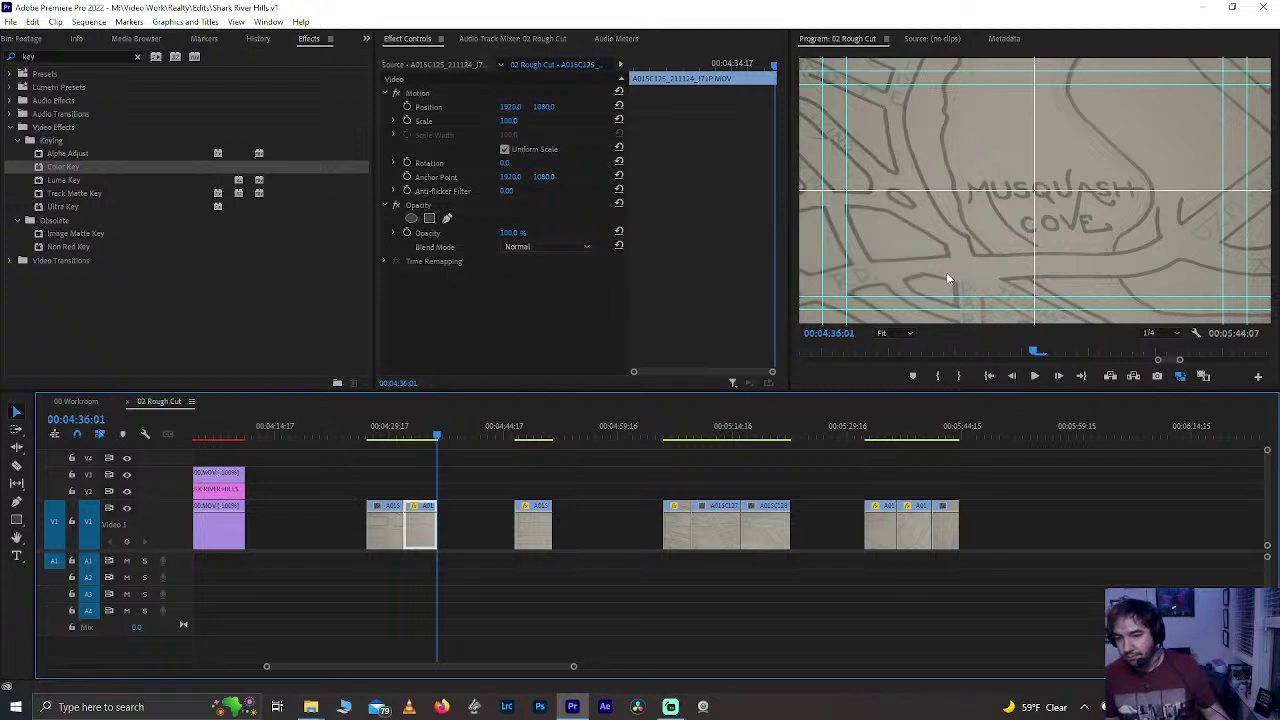
left_click(668, 430)
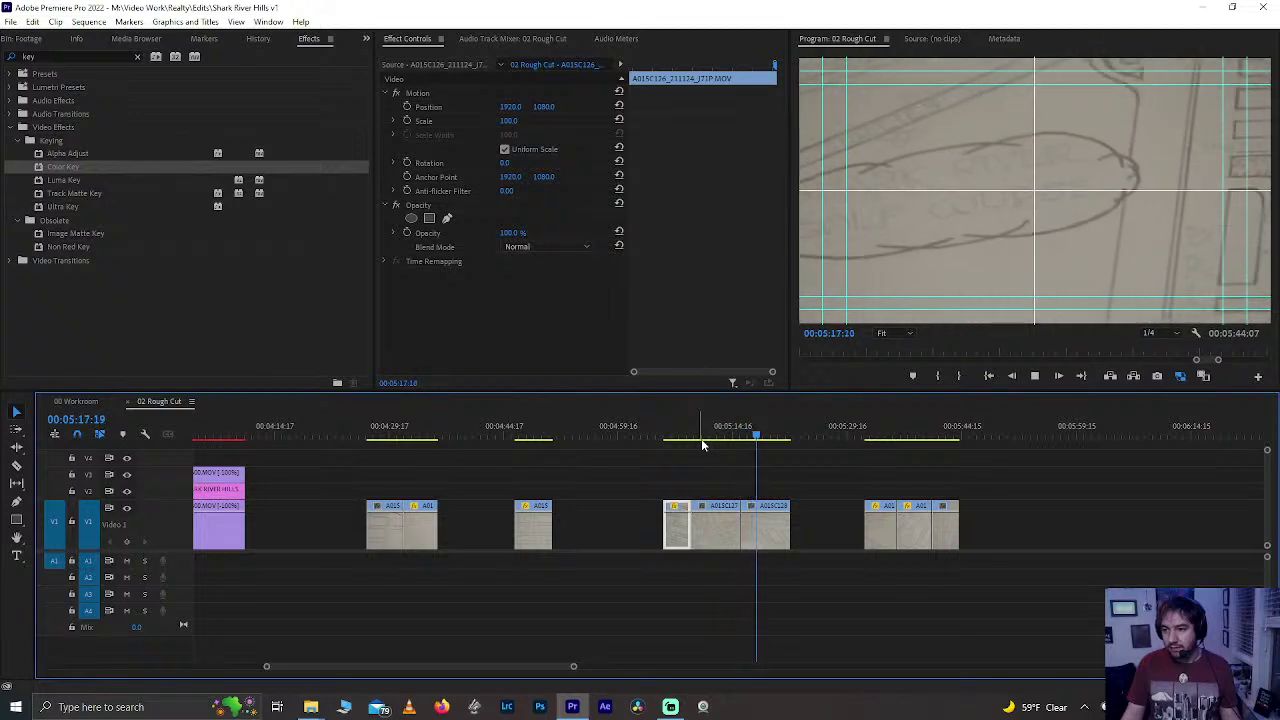
- Reorder the A015C127 and A015C128 clips and nudge the clip near 04:52 slightly later
left_click(776, 540)
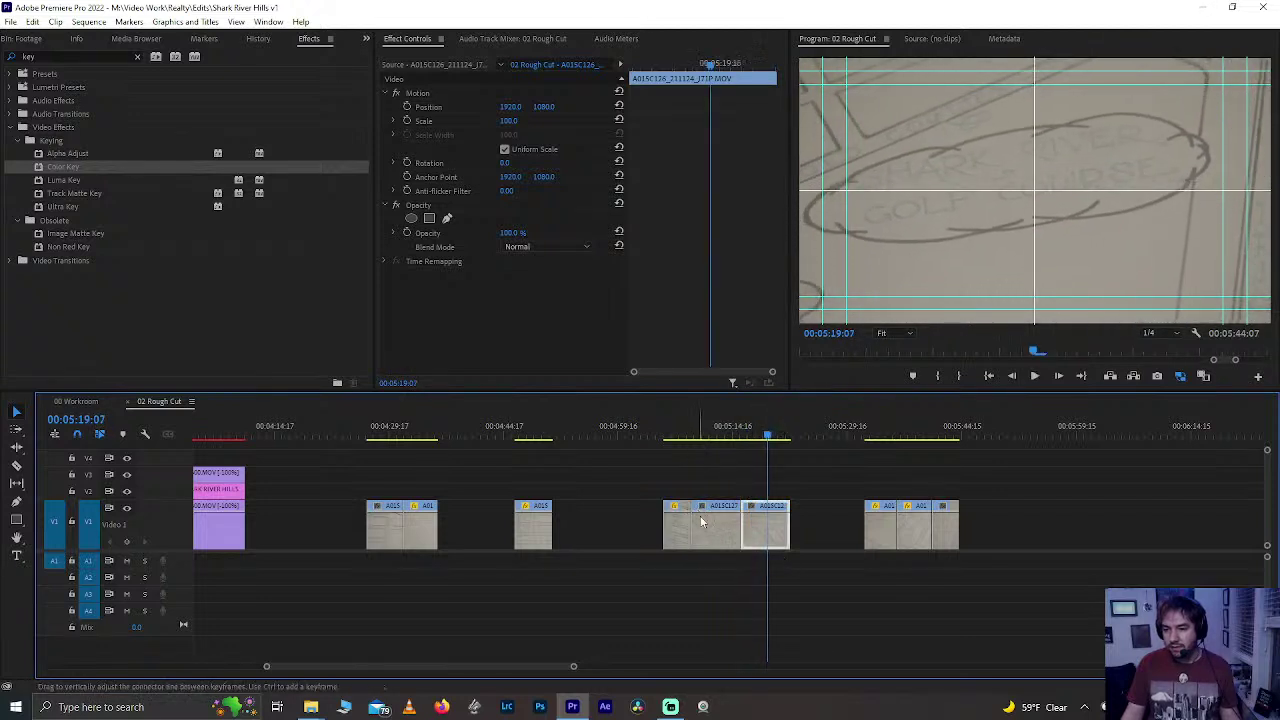
left_click_drag(711, 524, 470, 533)
left_click(533, 440)
left_click_drag(740, 437, 771, 437)
left_click_drag(779, 518, 512, 535)
left_click(675, 437)
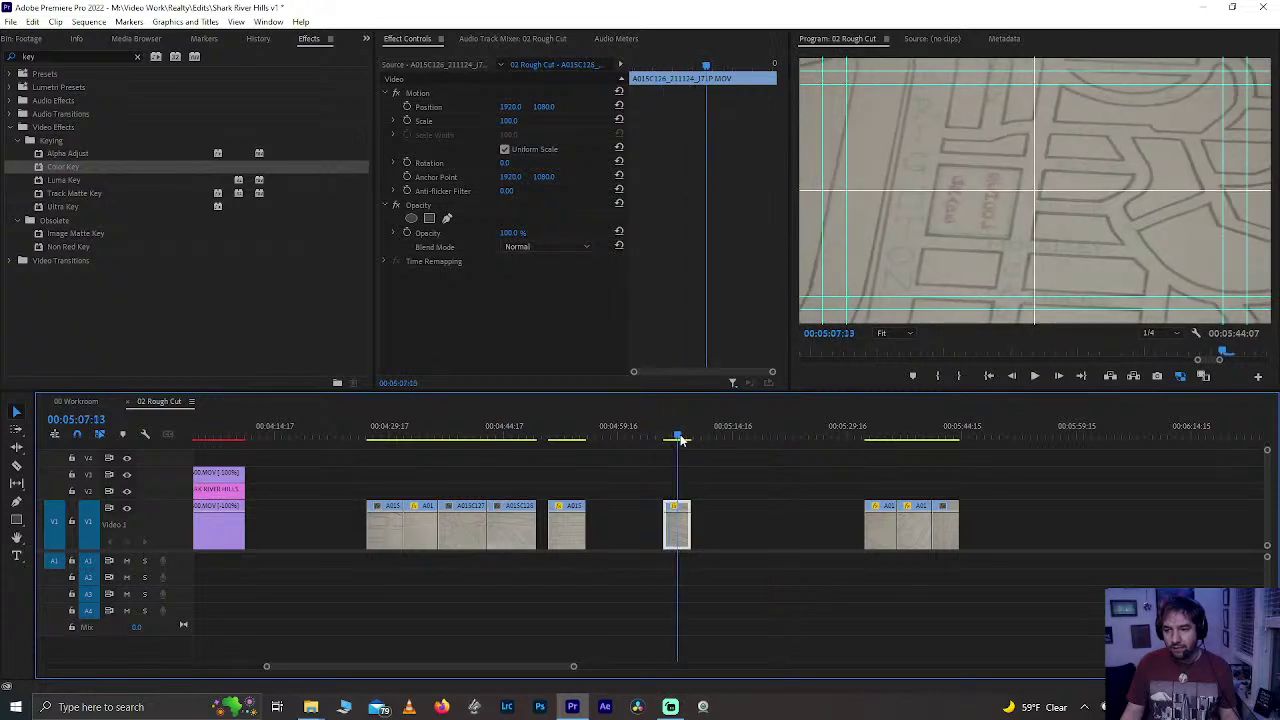
left_click_drag(681, 535, 691, 526)
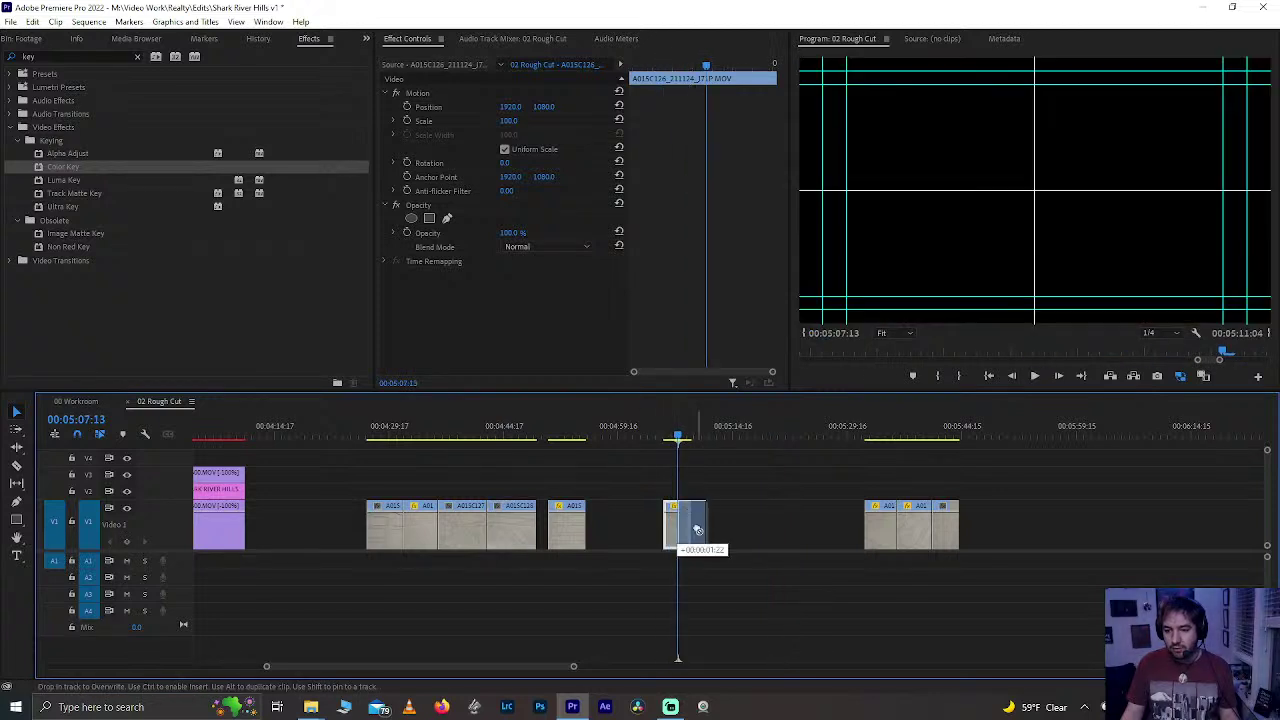
left_click(565, 437)
left_click(570, 532)
left_click_drag(570, 532, 602, 532)
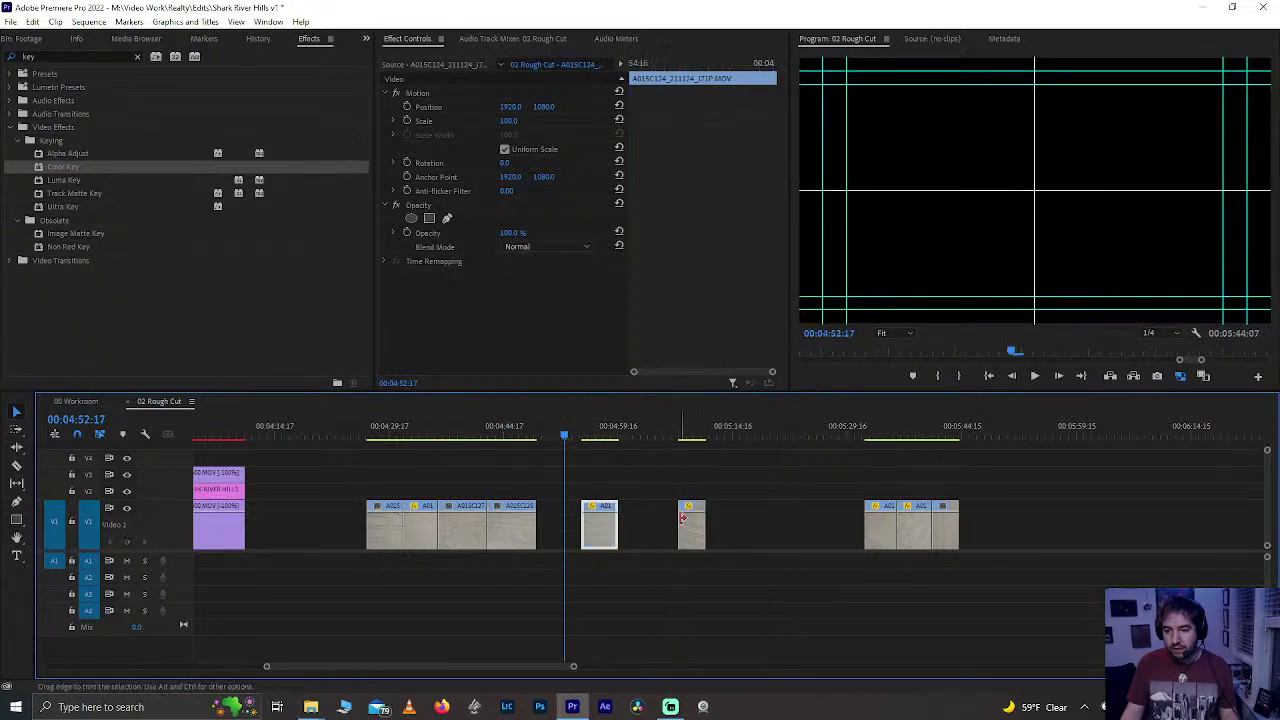
- Preview the map clips around 00:04:37–00:04:43 and drag one about 1:38 earlier to 00:02:20
scroll(706, 486, "up", 2)
left_click(437, 428)
left_click_drag(437, 428, 578, 477)
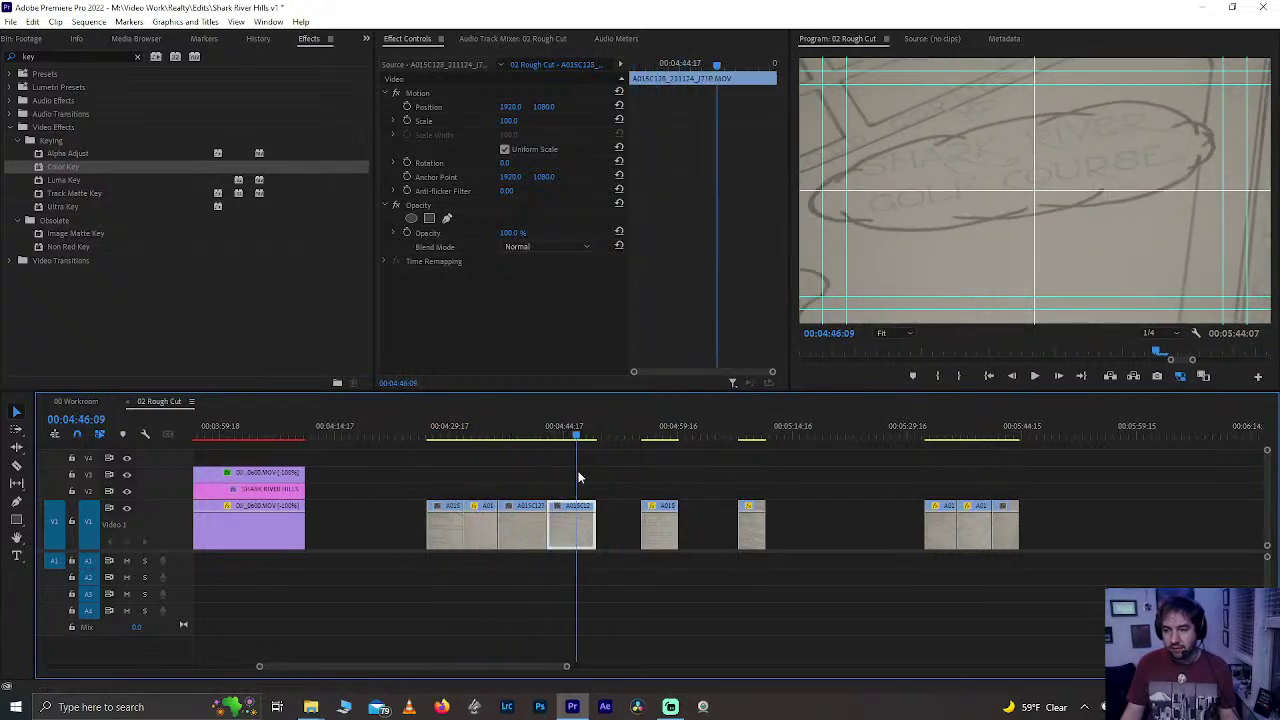
scroll(462, 470, "up", 2)
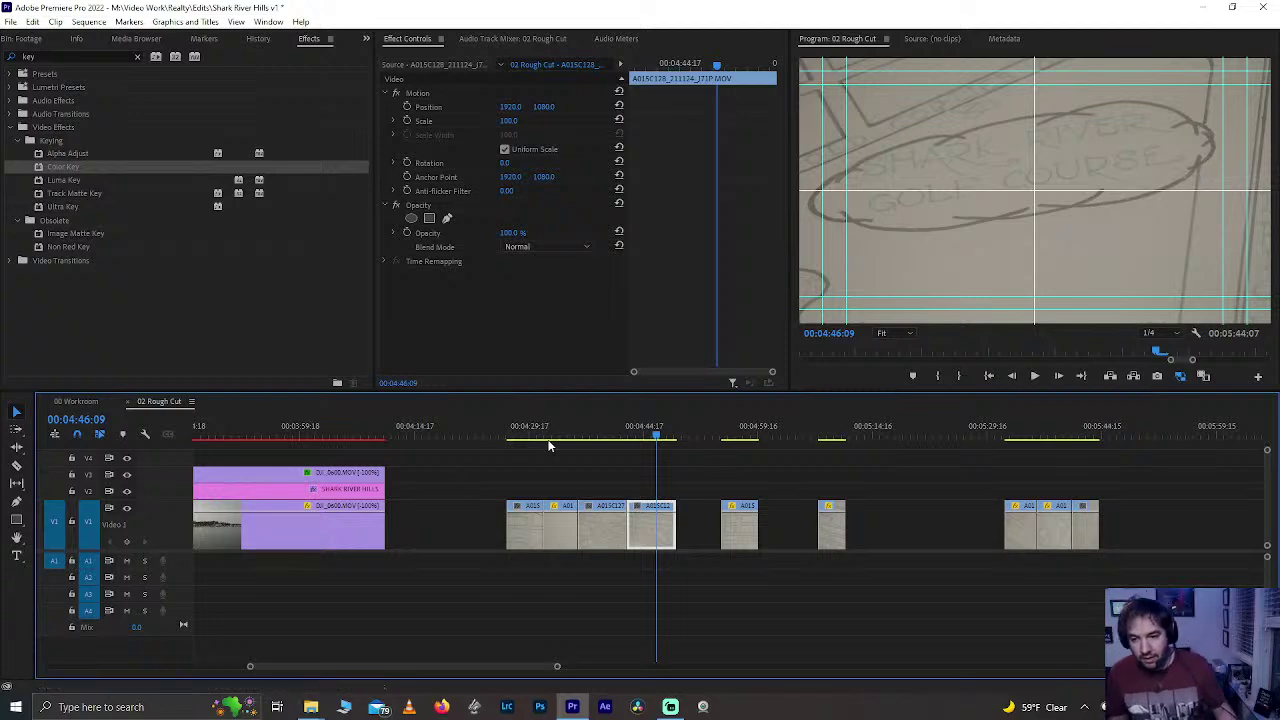
key("minus")
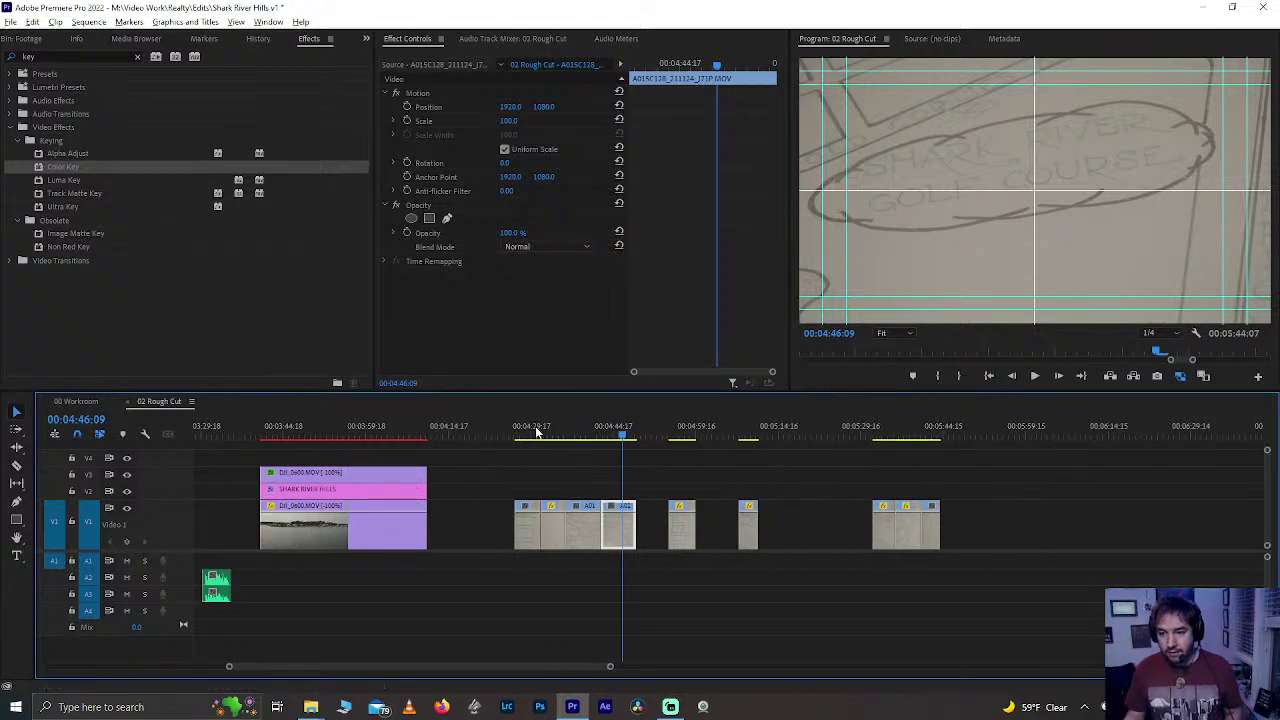
left_click(556, 427)
mouse_move(565, 443)
left_mouse_down()
mouse_move(606, 450)
mouse_move(586, 456)
left_mouse_up()
key("minus")
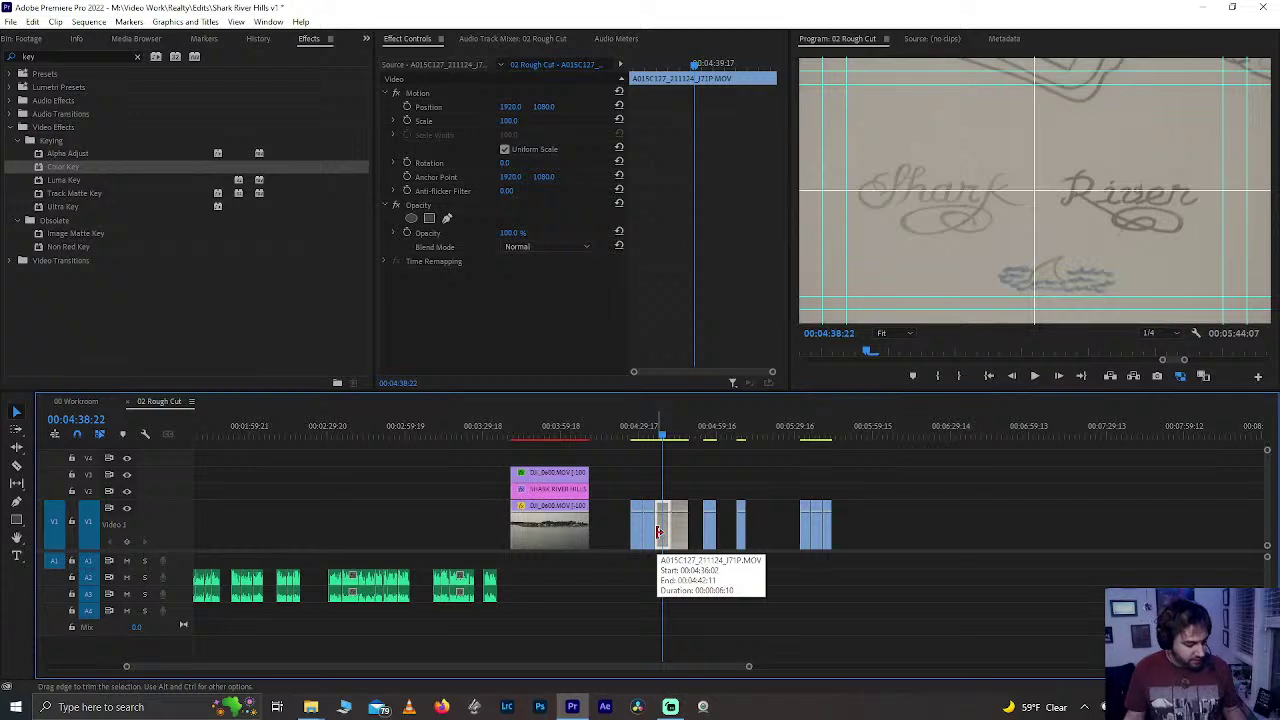
key("Left")
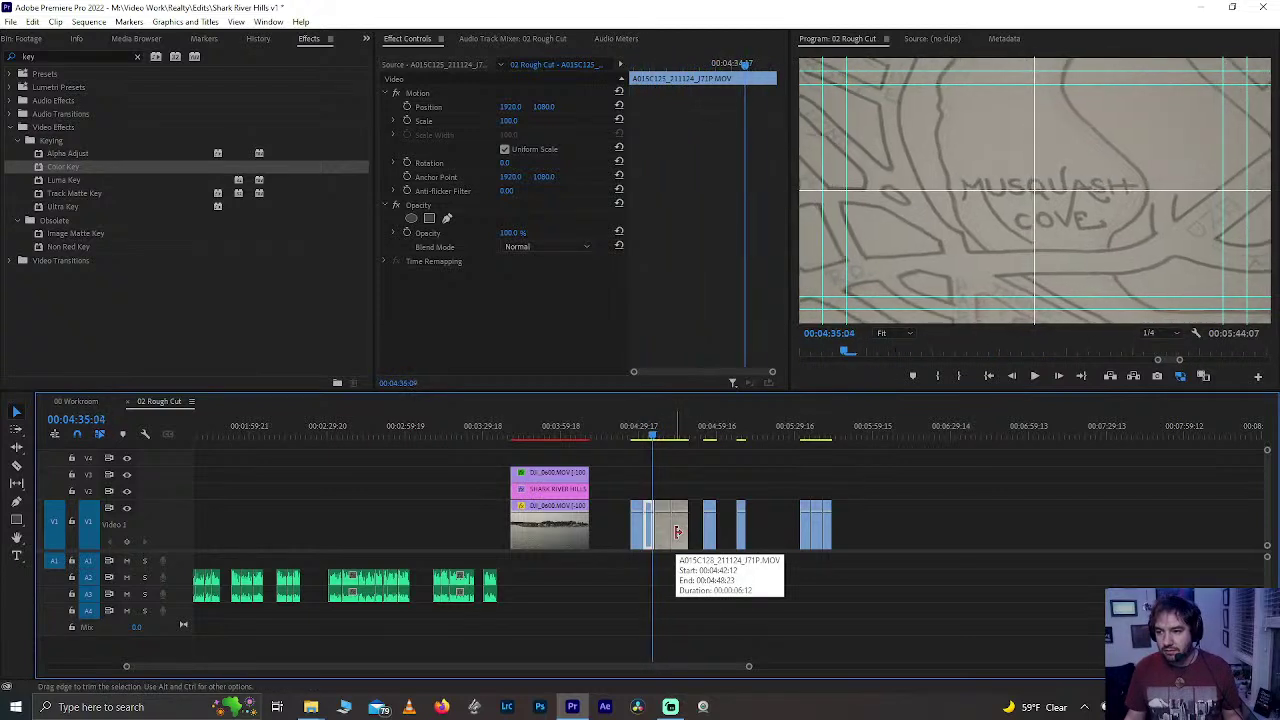
left_click_drag(674, 525, 316, 528)
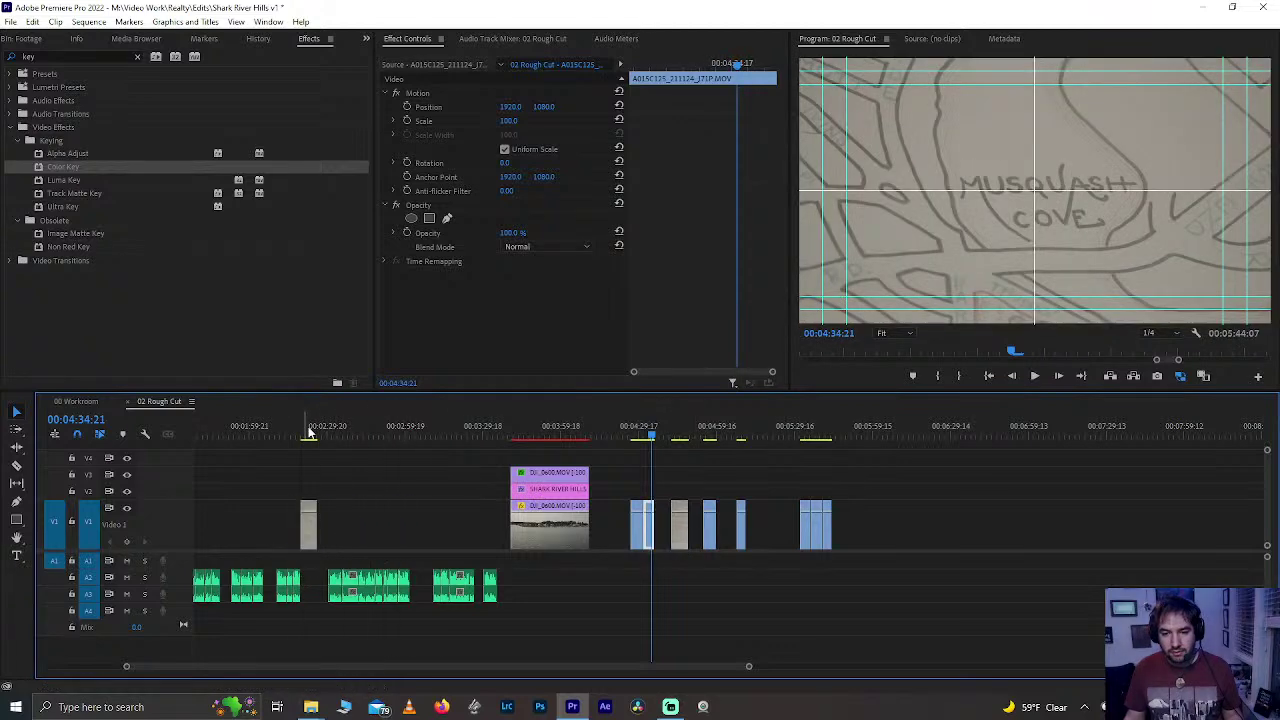
- Apply Reverse Speed to the map clip near 00:02:20 through Speed/Duration and play it back
left_click(309, 432)
right_click(310, 538)
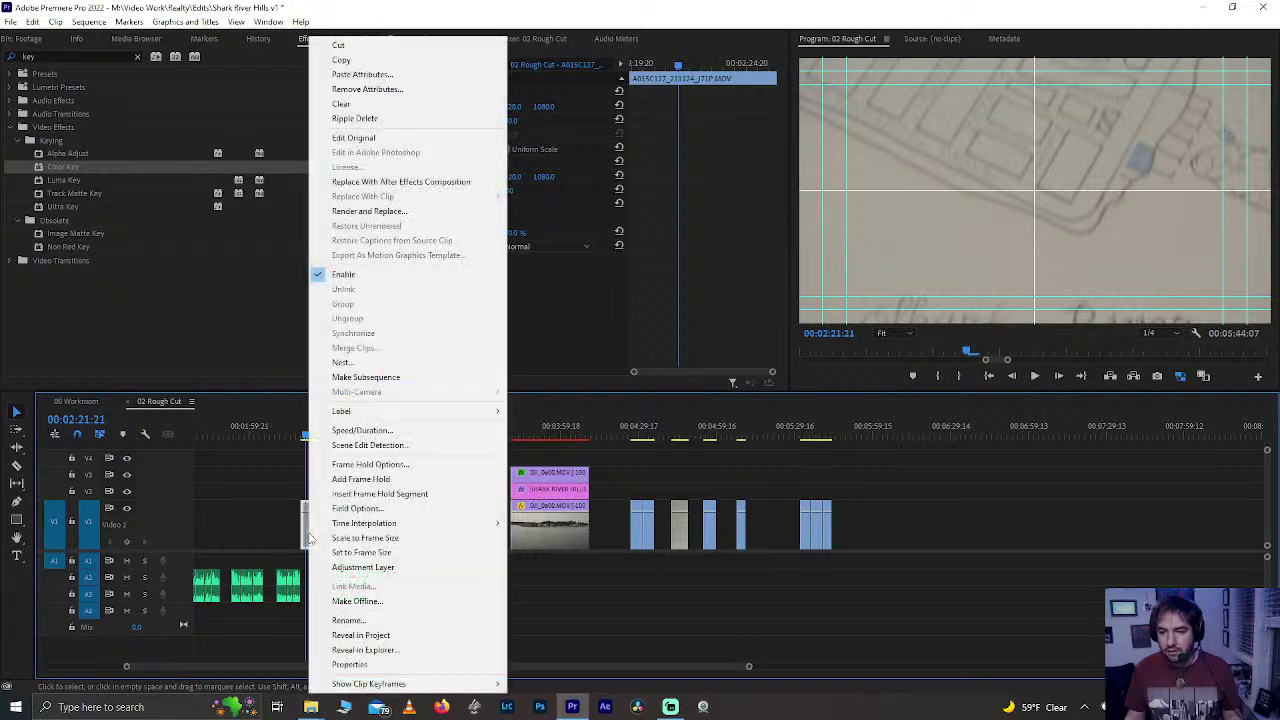
left_click(355, 430)
left_click(606, 419)
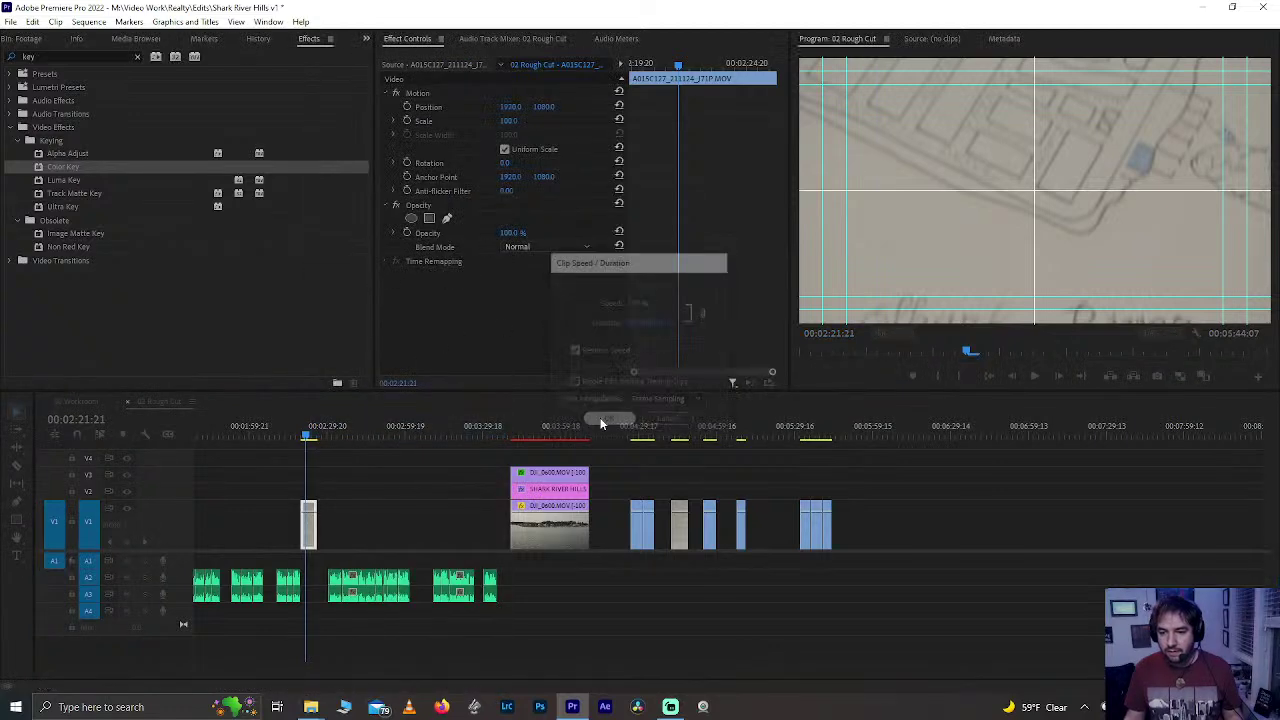
key("Up")
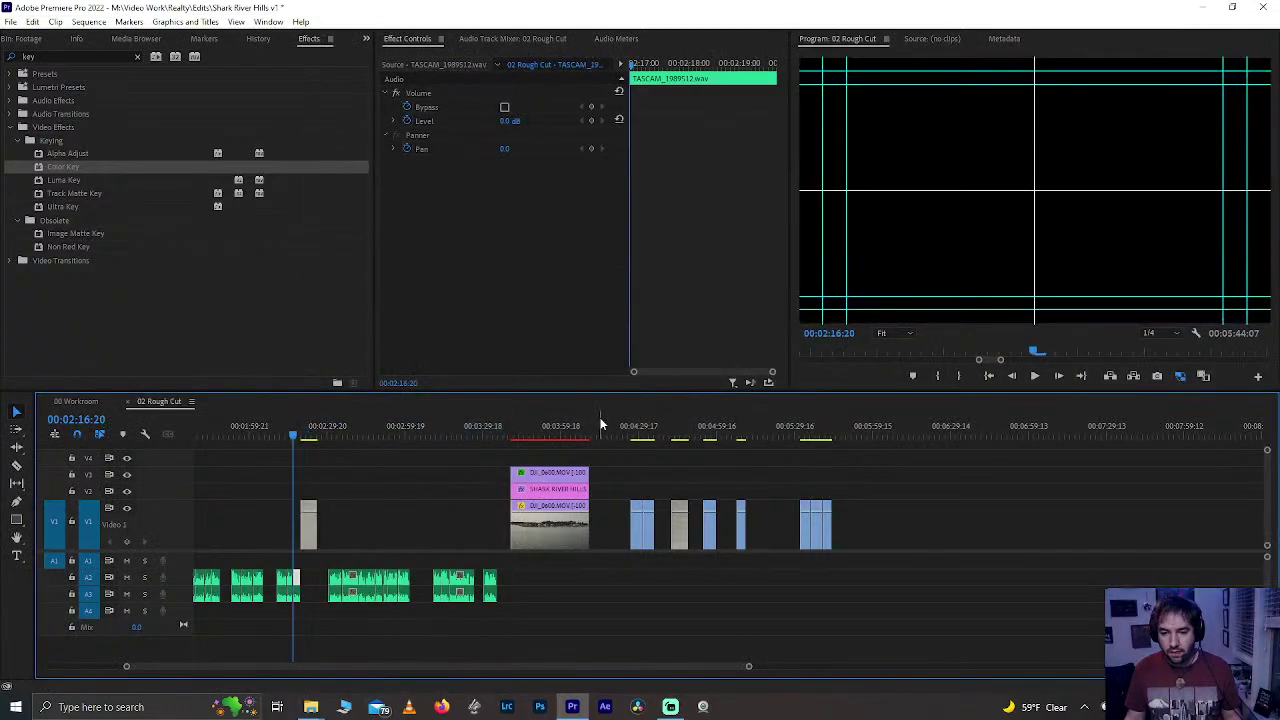
key("Down")
key("space")
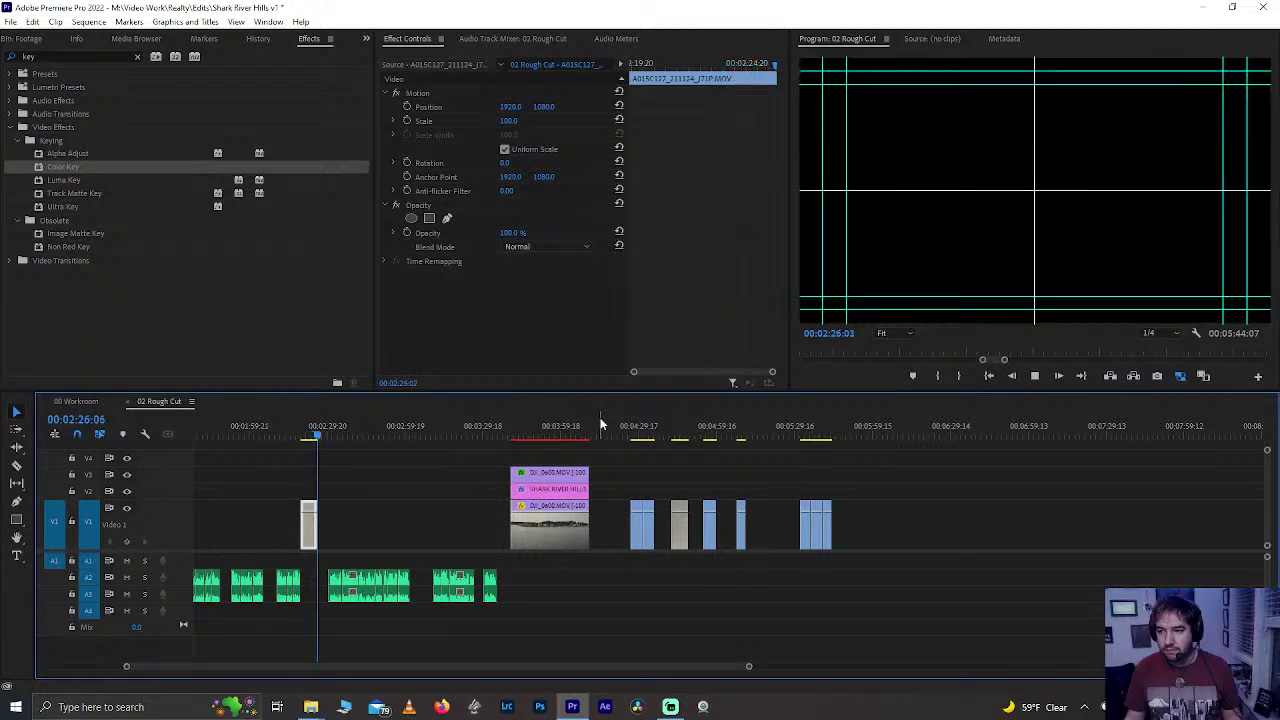
key("space")
scroll(331, 502, "up", 2)
- Place the reversed map clip right after the DJI_0600 drone shot and find its new start
scroll(331, 502, "up", 2)
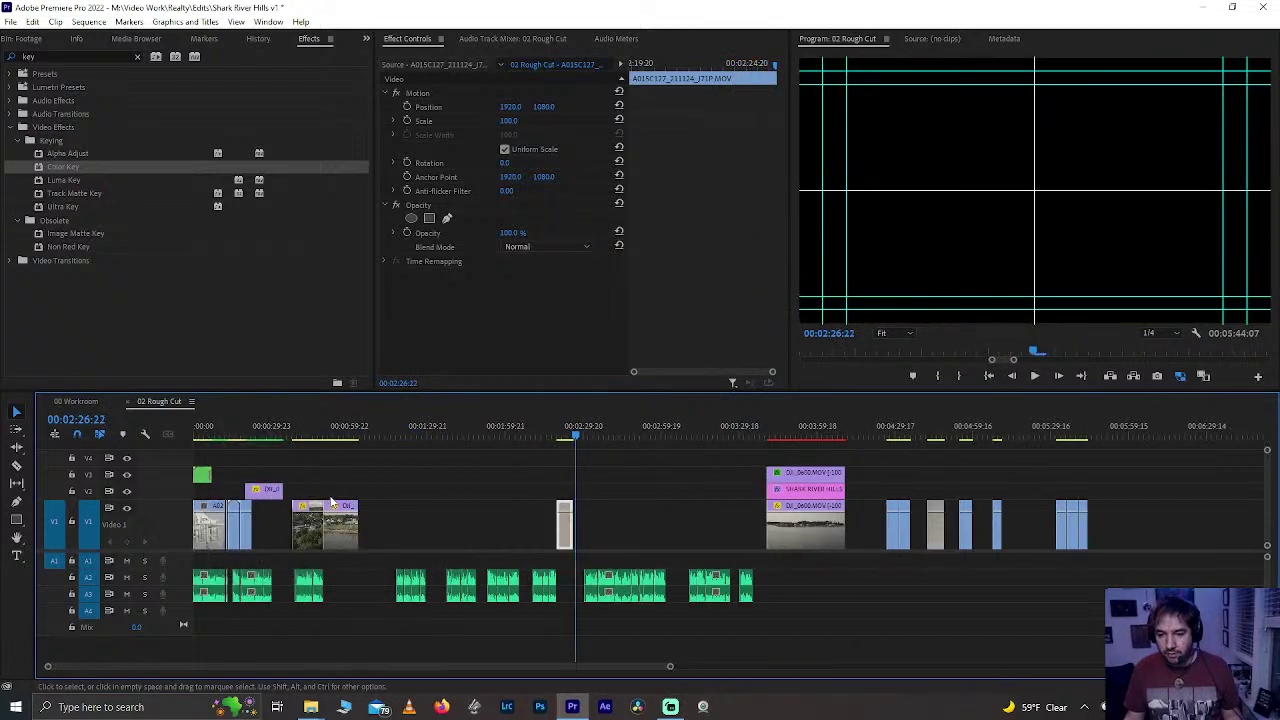
left_click_drag(565, 537, 365, 532)
left_click(357, 432)
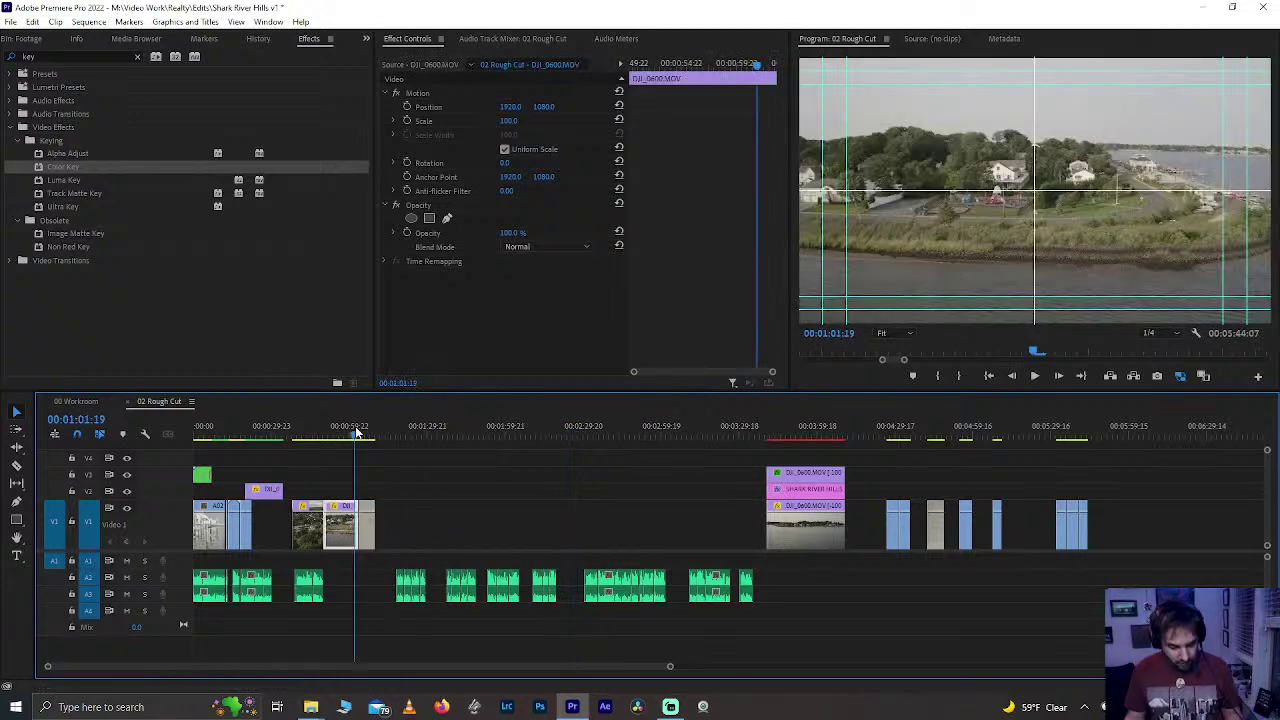
key("=")
key("=")
key("=")
key("space")
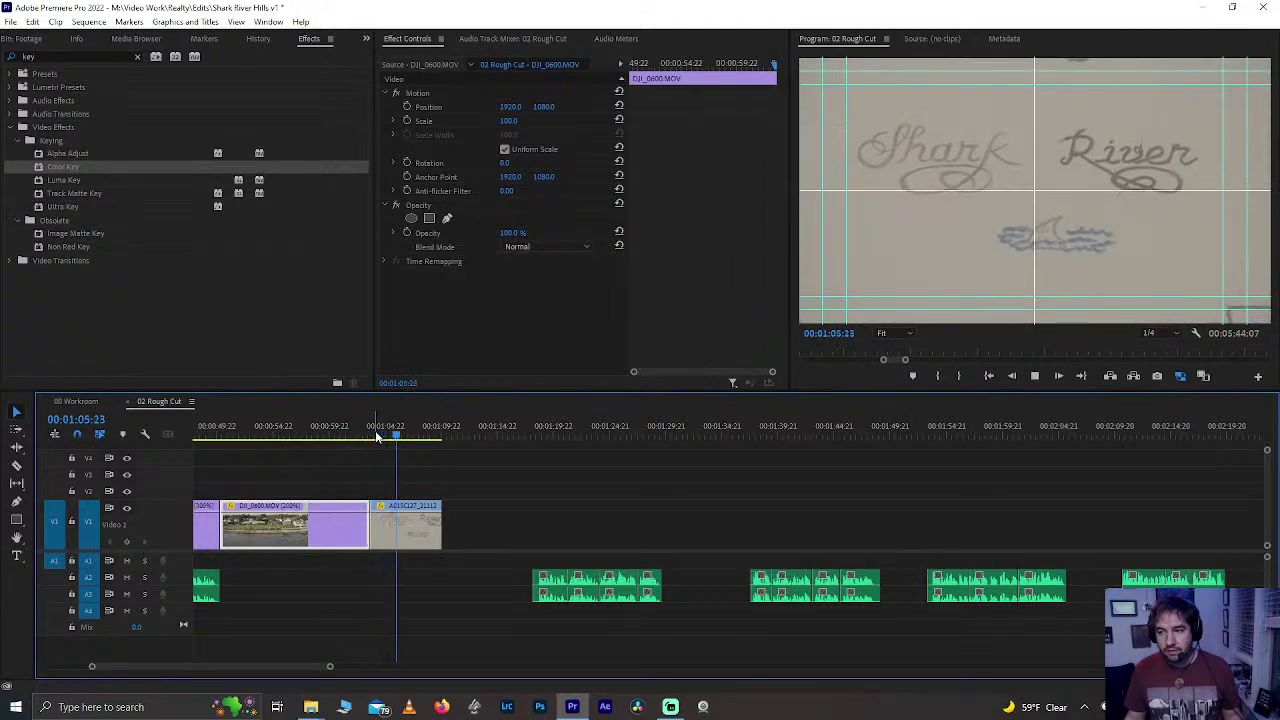
key("space")
key("Left")
key("Left")
key("Left")
key("Left")
key("Left")
key("Left")
key("Left")
key("Left")
key("Left")
key("Left")
key("Left")
key("Left")
key("Left")
key("Left")
key("Left")
key("Left")
key("Left")
key("Left")
key("Left")
key("Left")
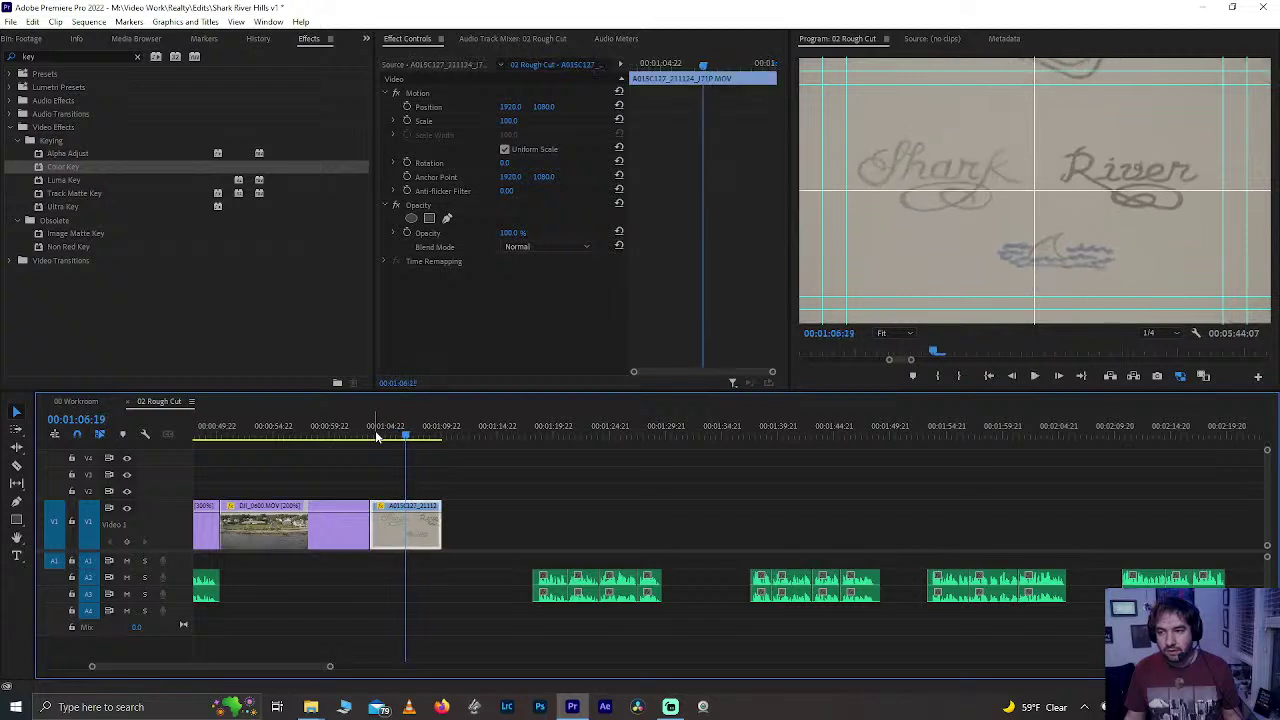
- Split off and delete the map clip's unwanted head, closing the gap behind the drone shot
key("ctrl+k")
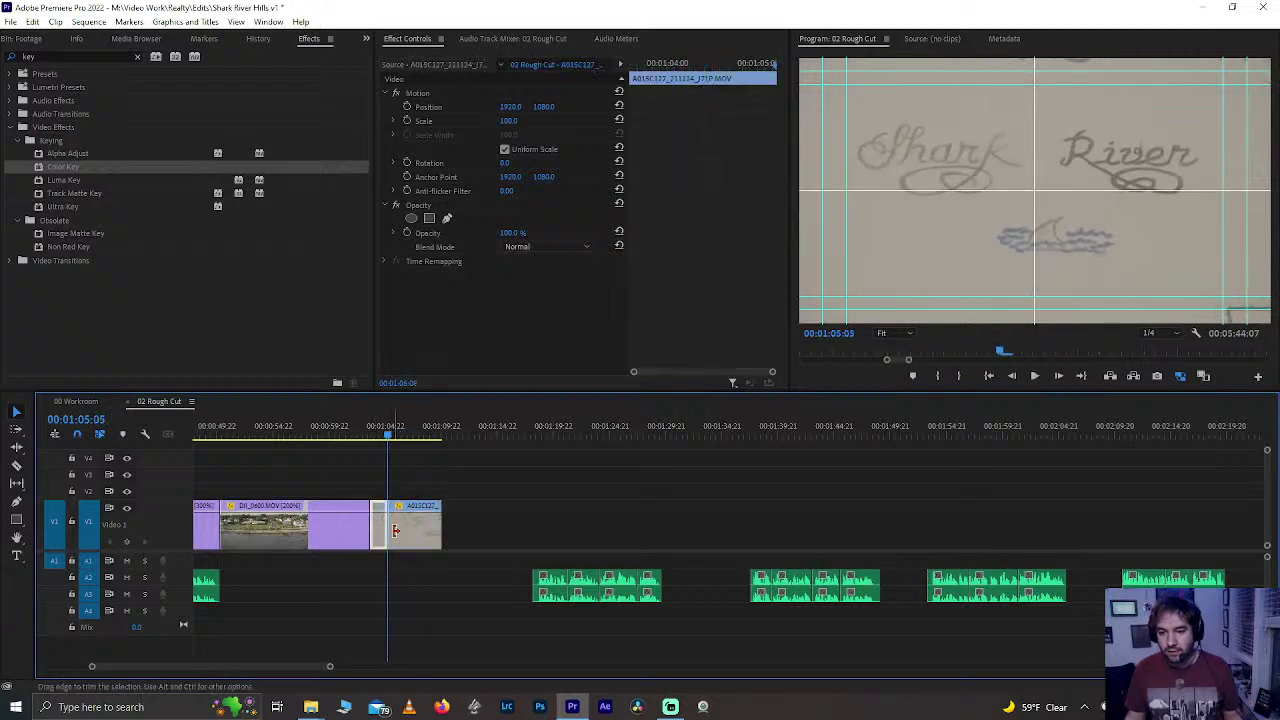
left_click(377, 531)
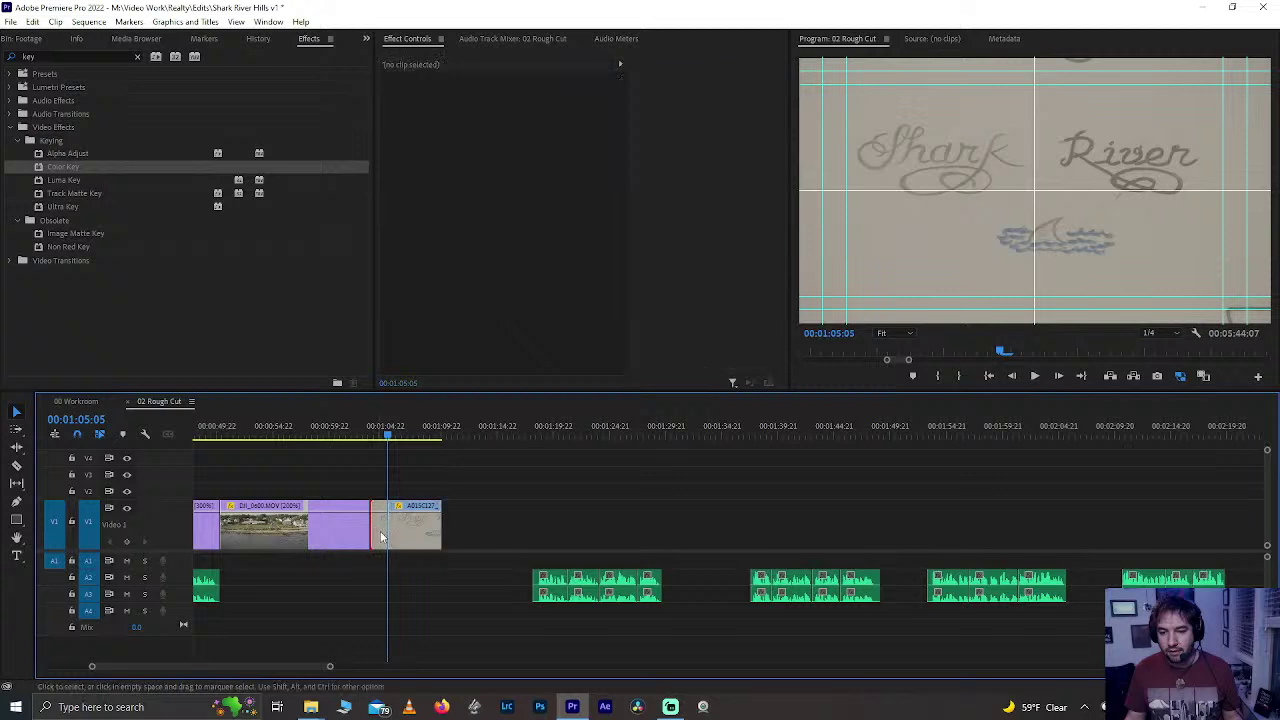
key("Delete")
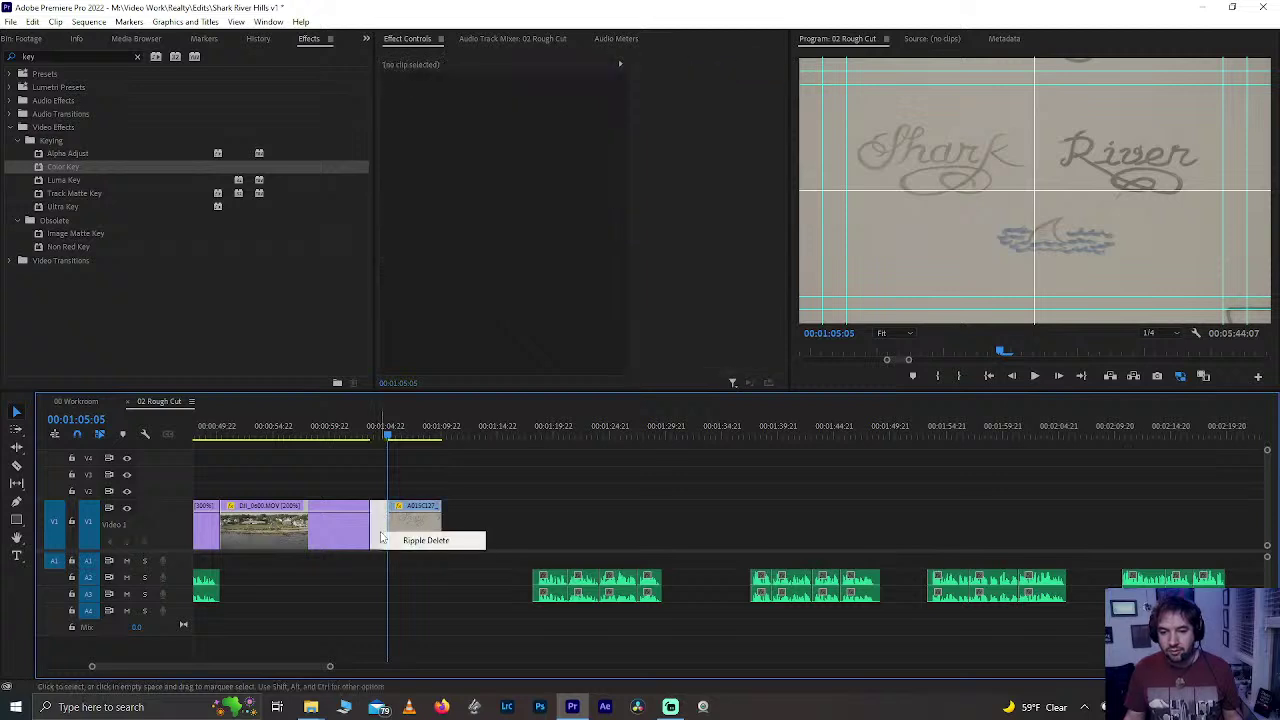
left_click(426, 540)
left_click(346, 437)
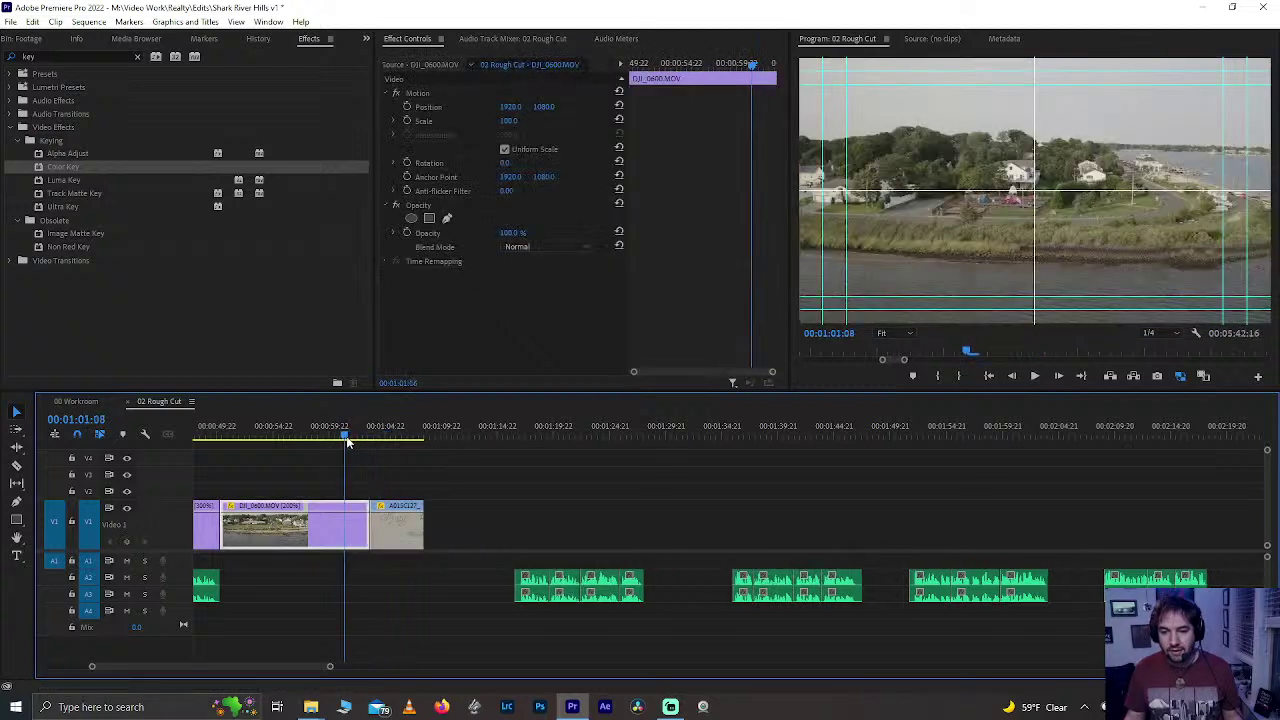
key("space")
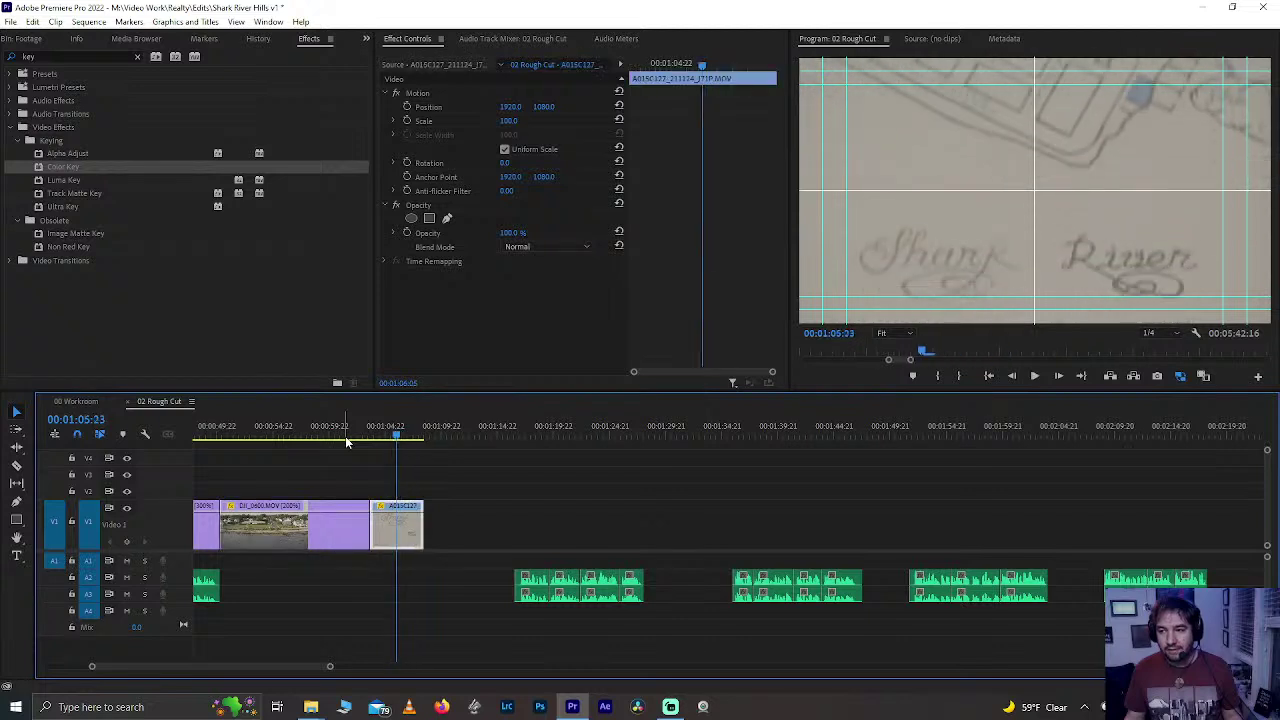
key("space")
- Trim a few more frames off the map clip's start, close the small gap, and save
key("Left")
key("Left")
key("Left")
key("Left")
key("Left")
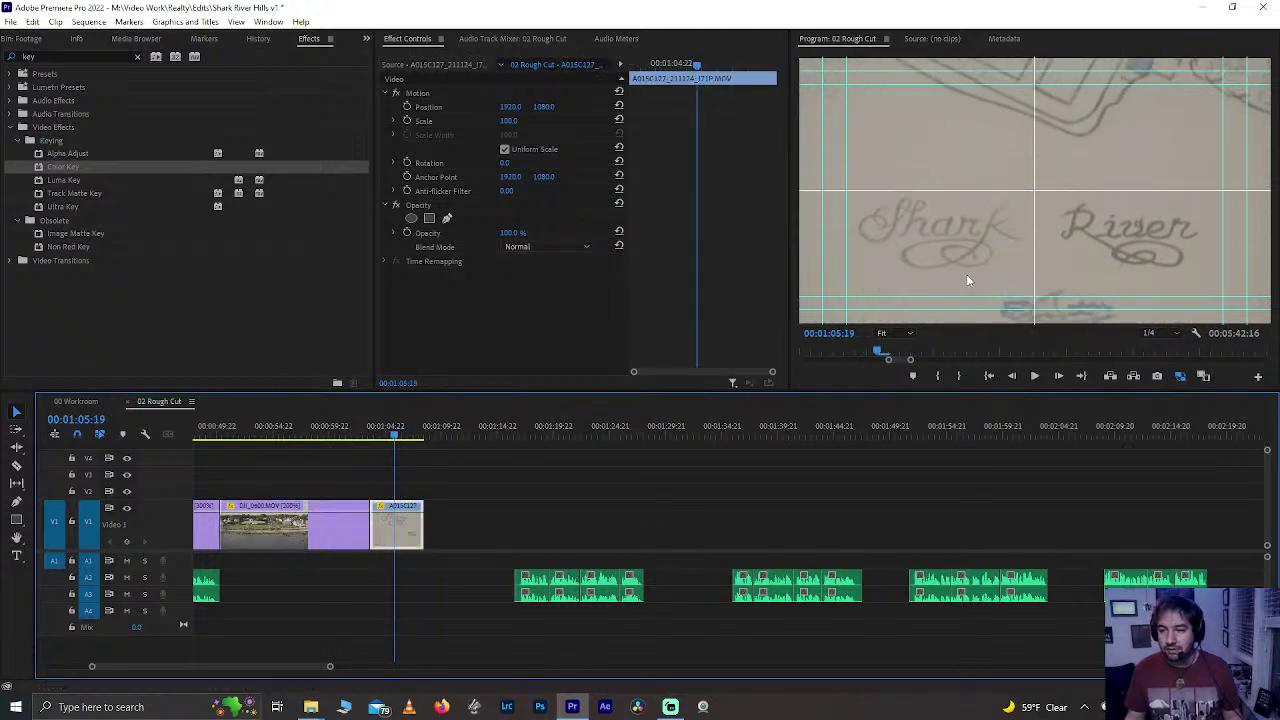
key("Left")
key("Left")
key("Left")
key("Left")
key("Left")
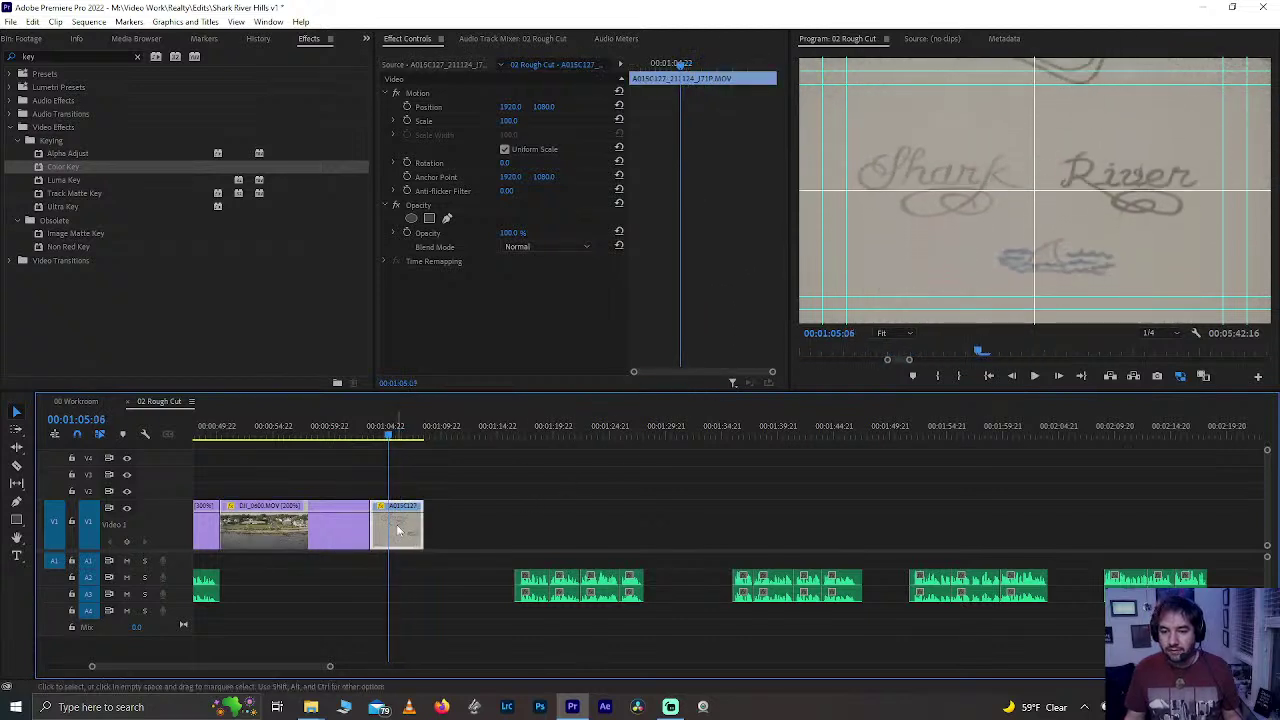
left_click_drag(376, 532, 386, 528)
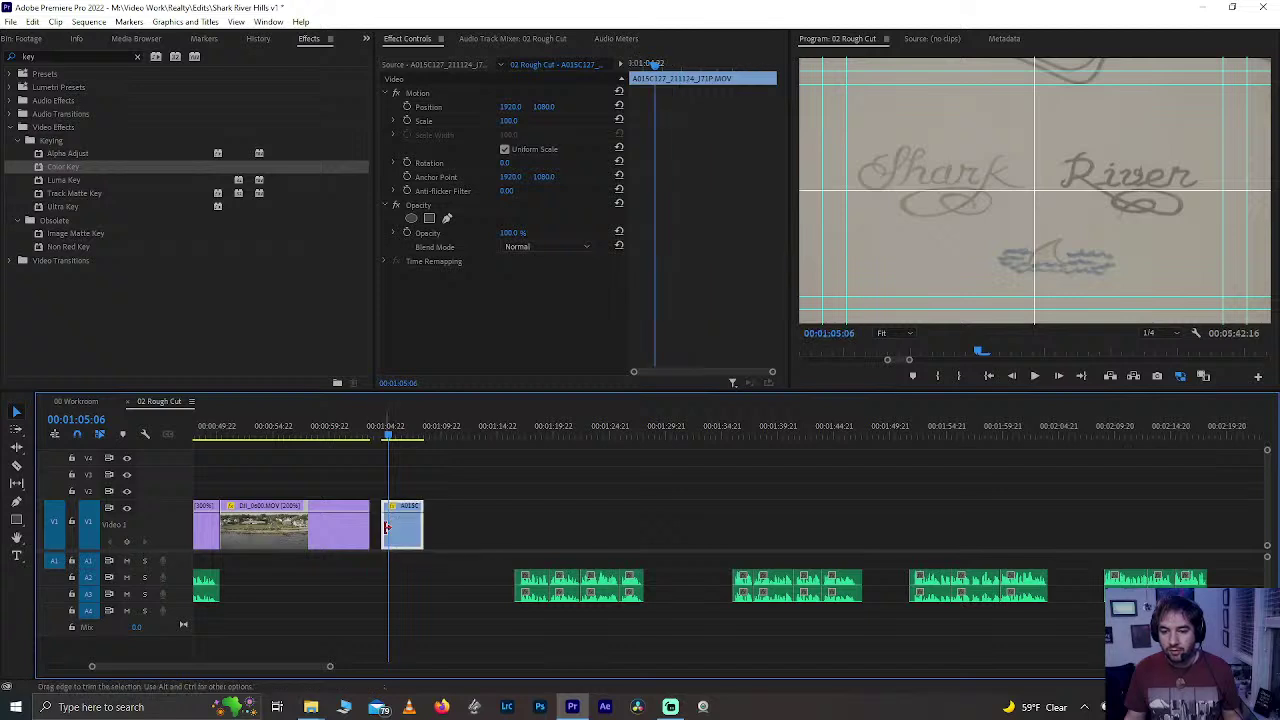
left_click(378, 528)
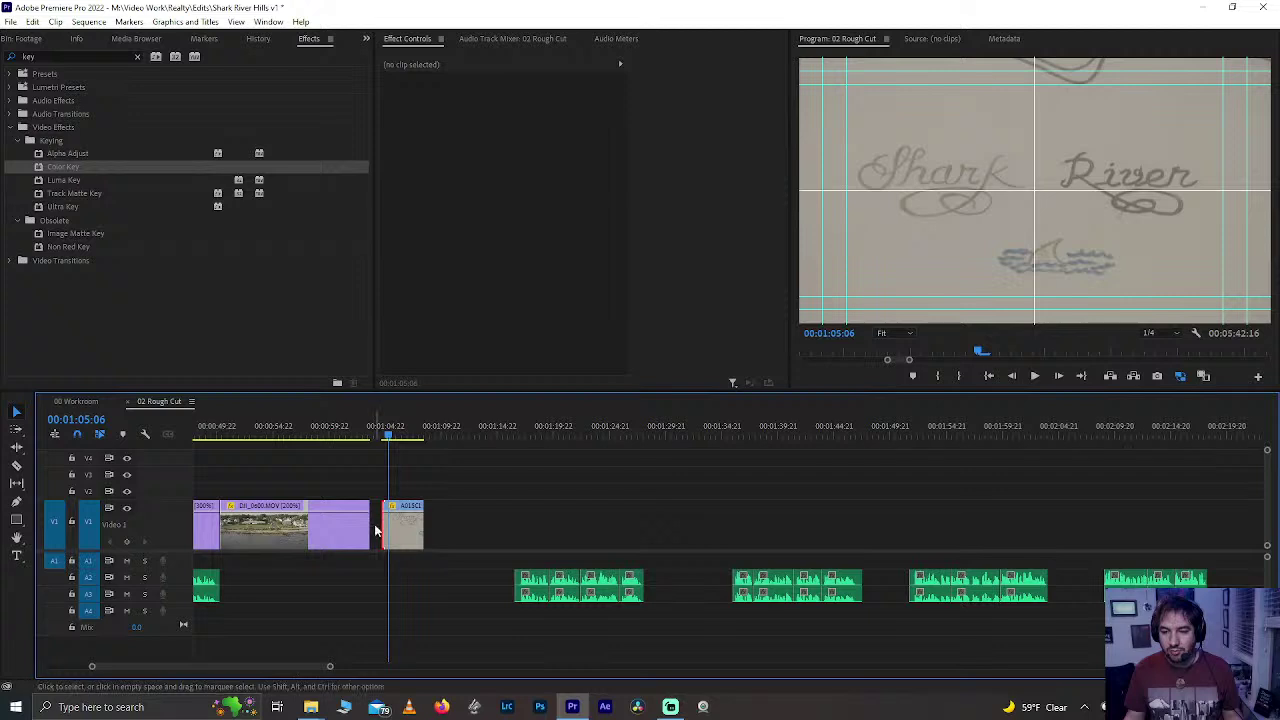
key("Delete")
left_click(363, 438)
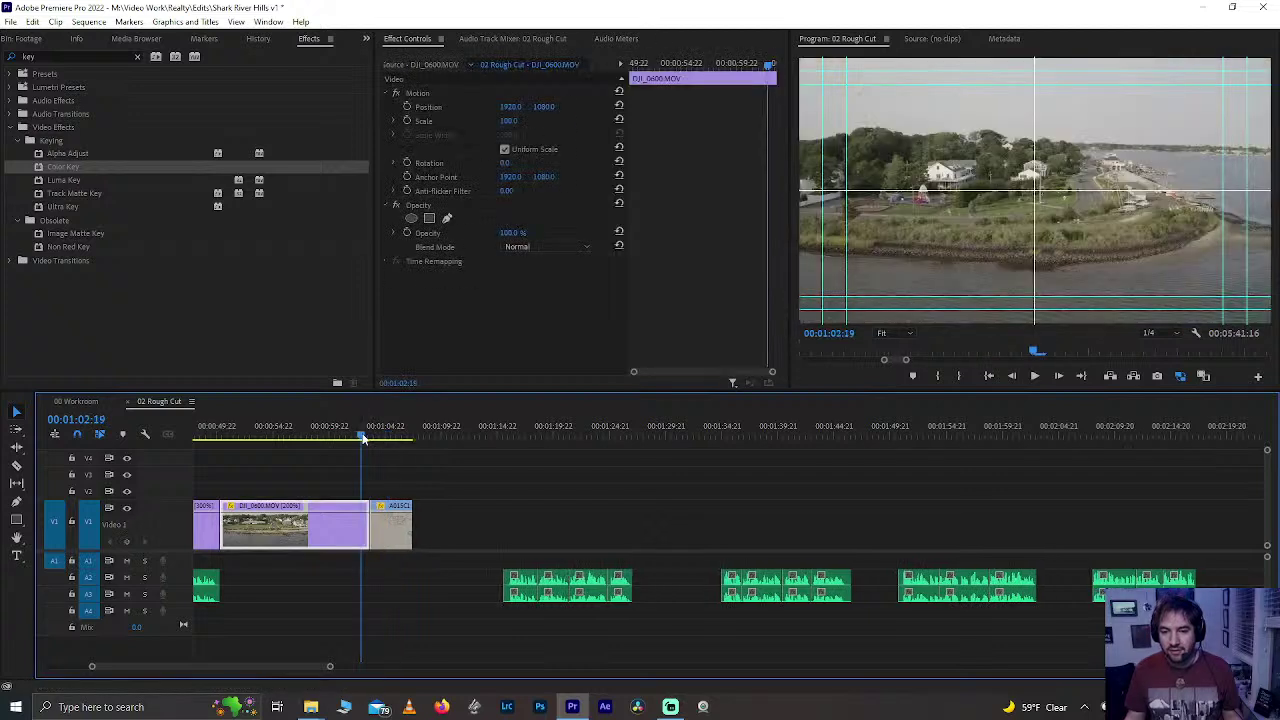
key("ctrl+s")
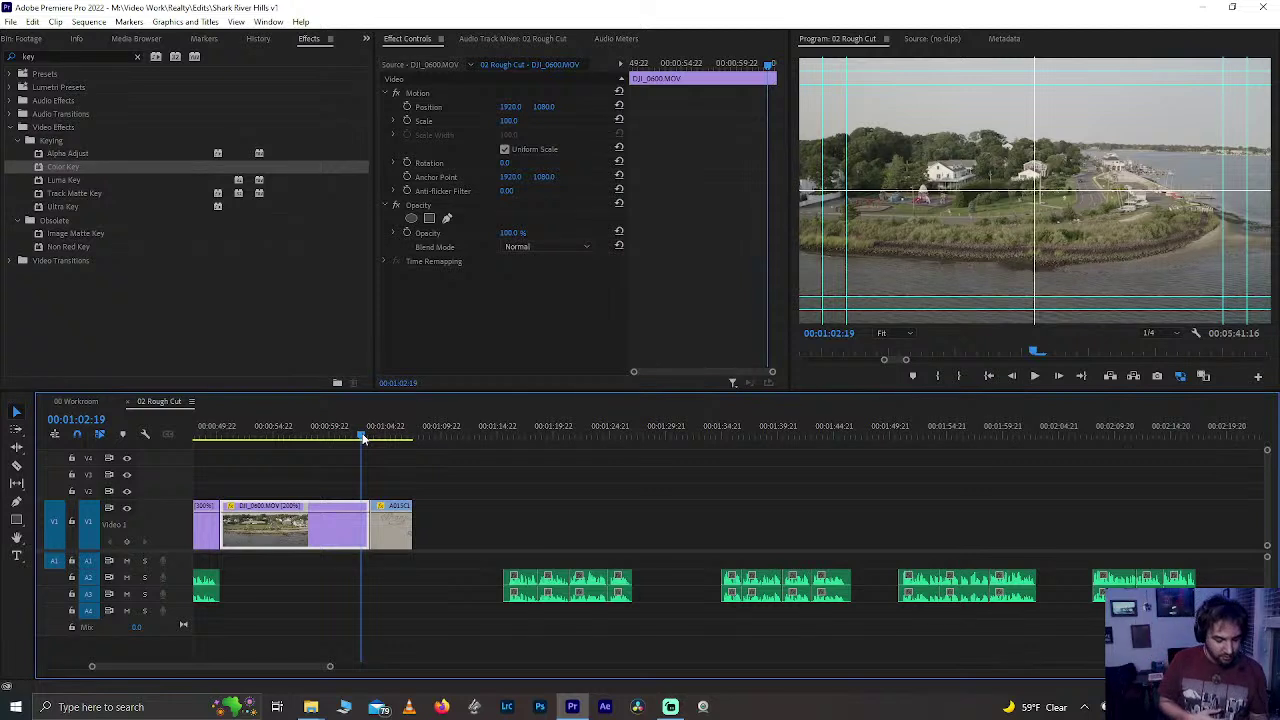
- Review the revised cut from 00:01:04:23 through the map clip
key("space")
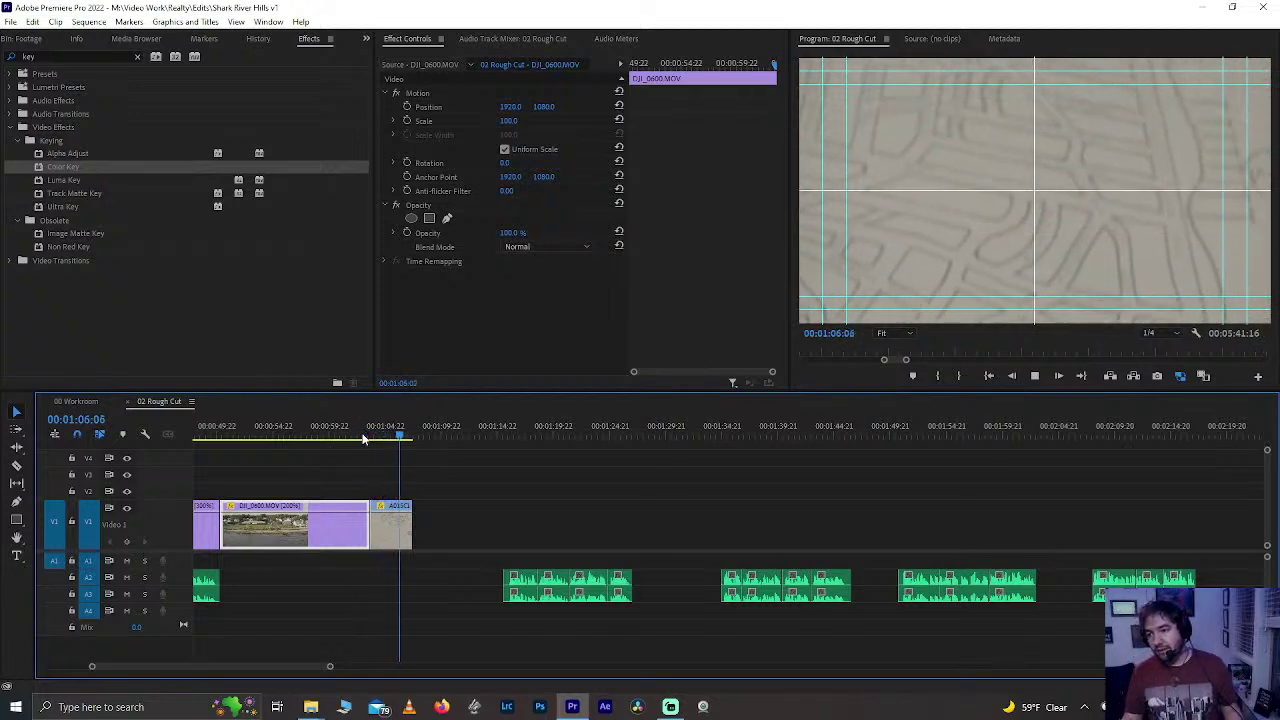
left_click(386, 430)
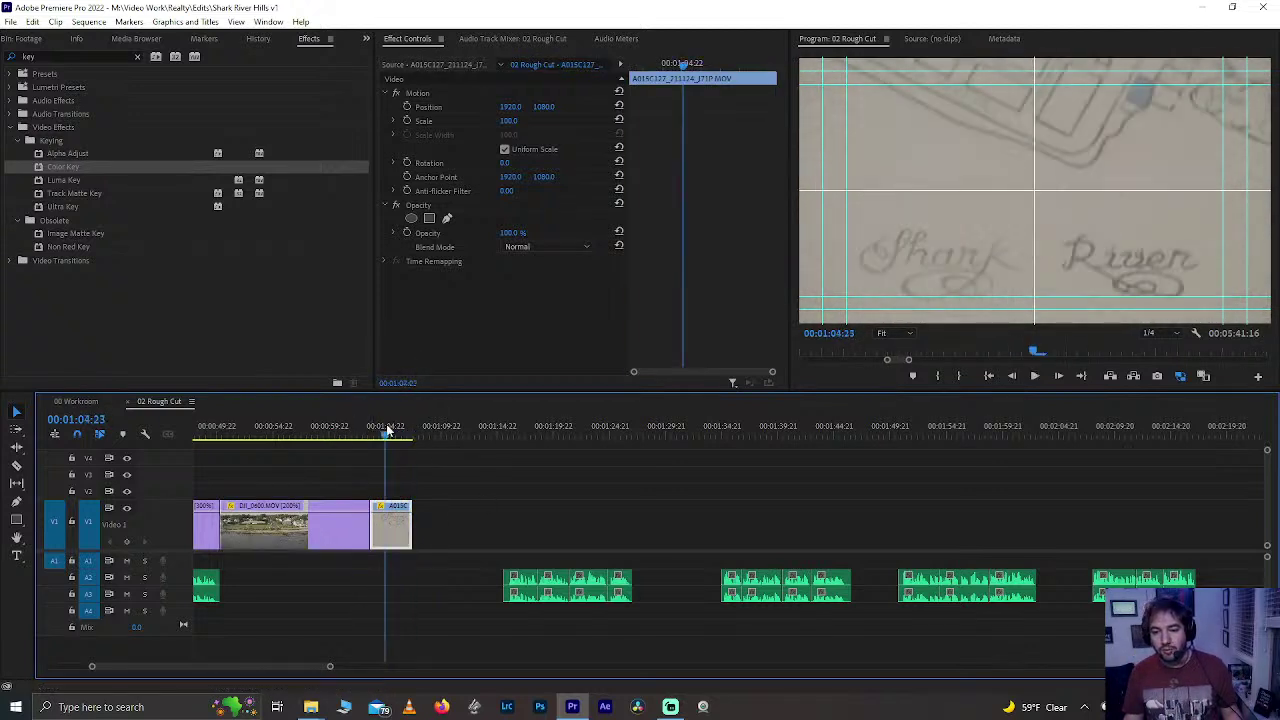
left_click_drag(388, 433, 394, 433)
key("space")
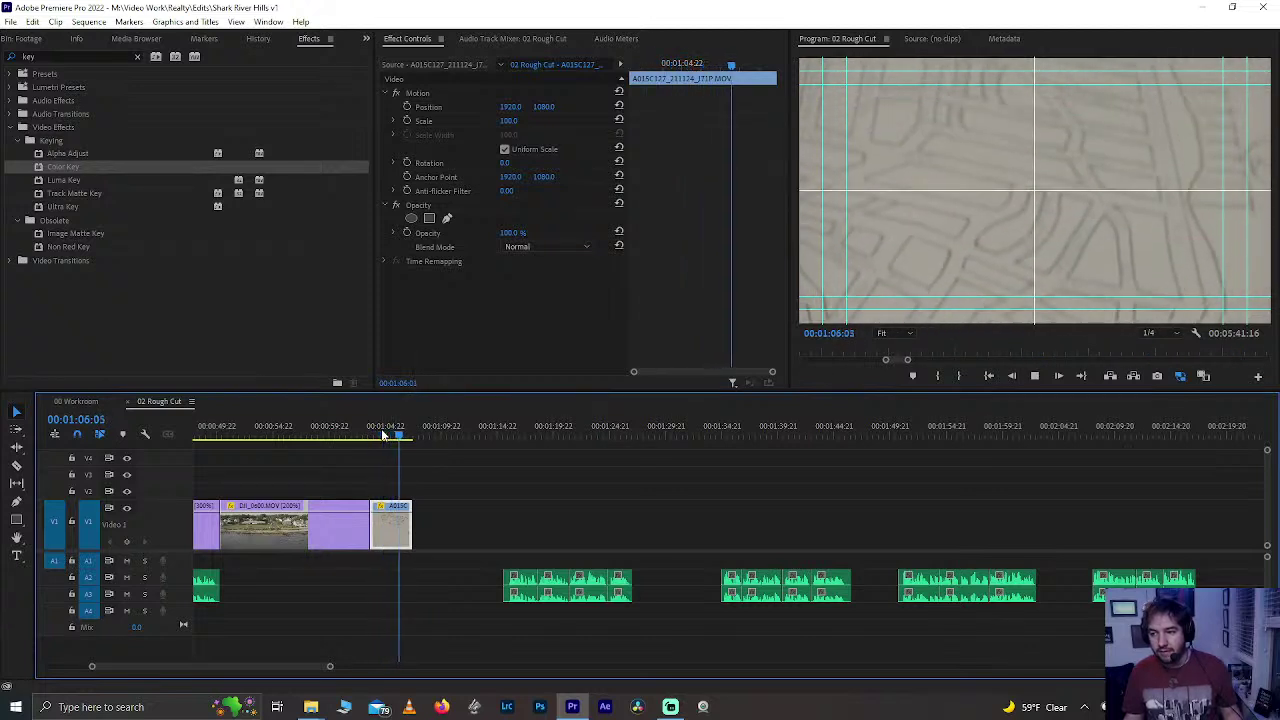
key("space")
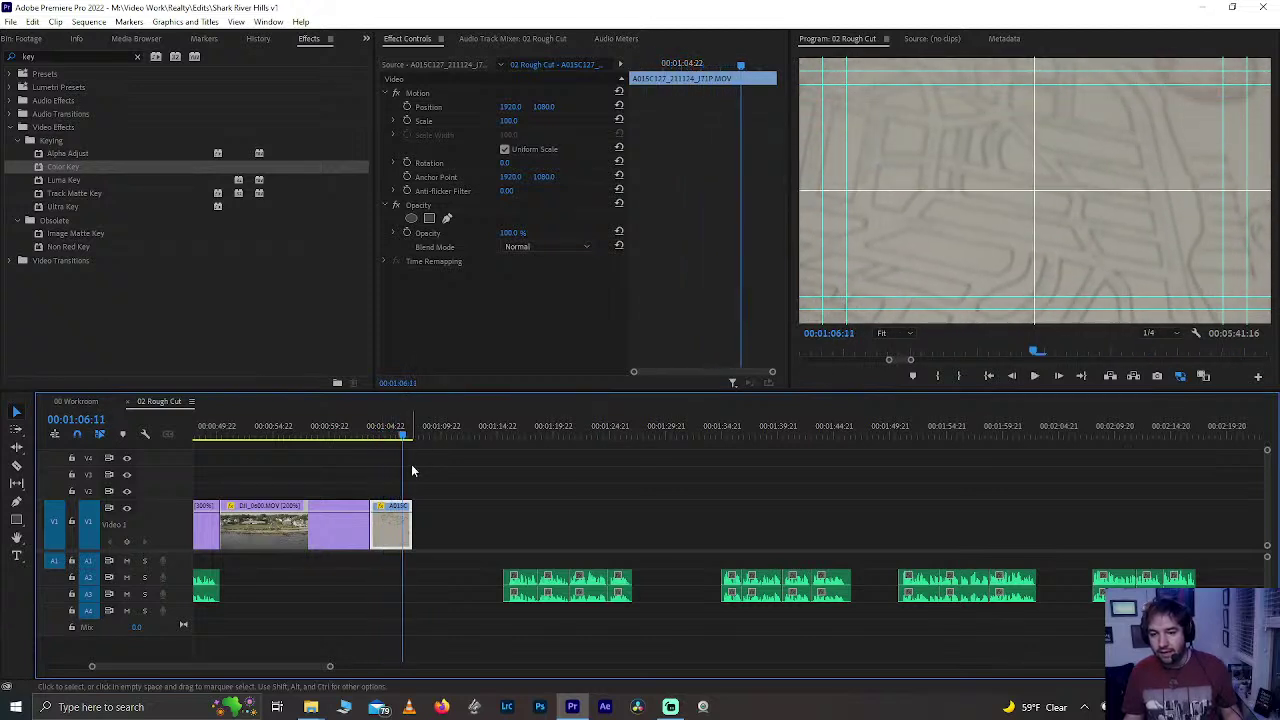
- Copy DJI_0597 from the Workroom sequence and paste it into Rough Cut after the map clip
left_click(76, 401)
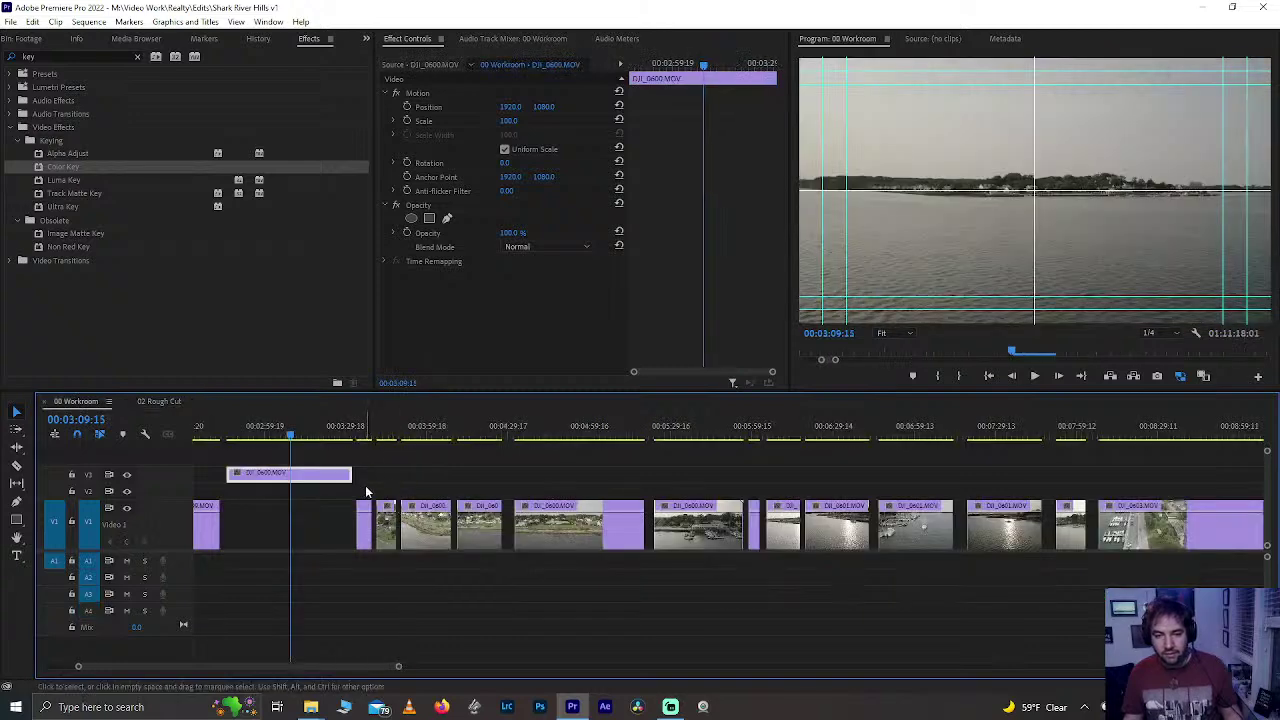
scroll(365, 485, "up", 5)
left_click(388, 432)
left_click(415, 545)
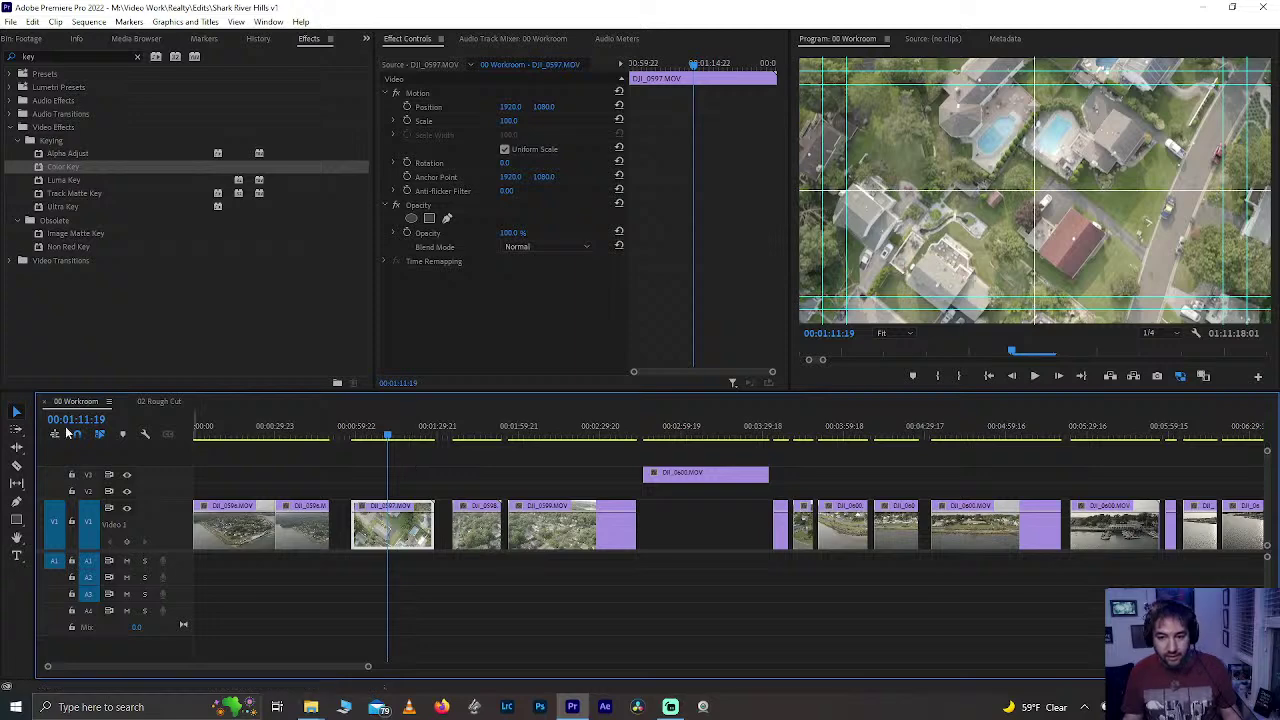
left_click(160, 402)
key("space")
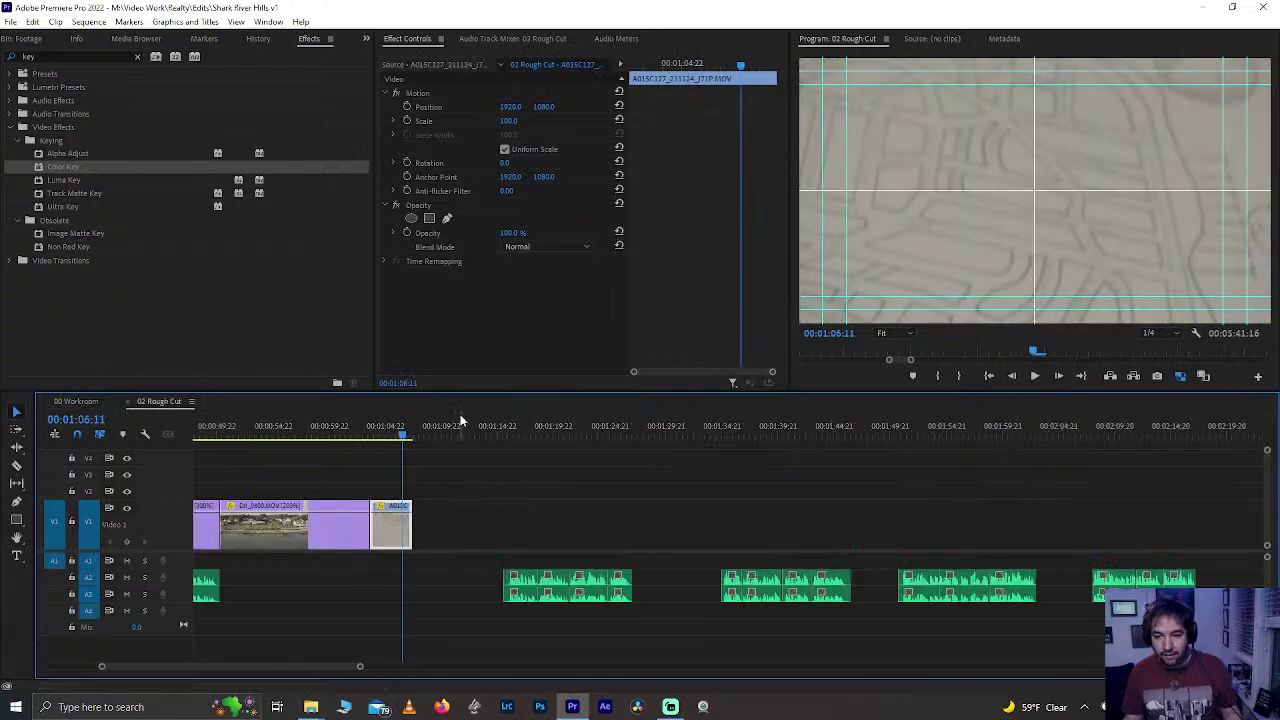
key("ctrl+v")
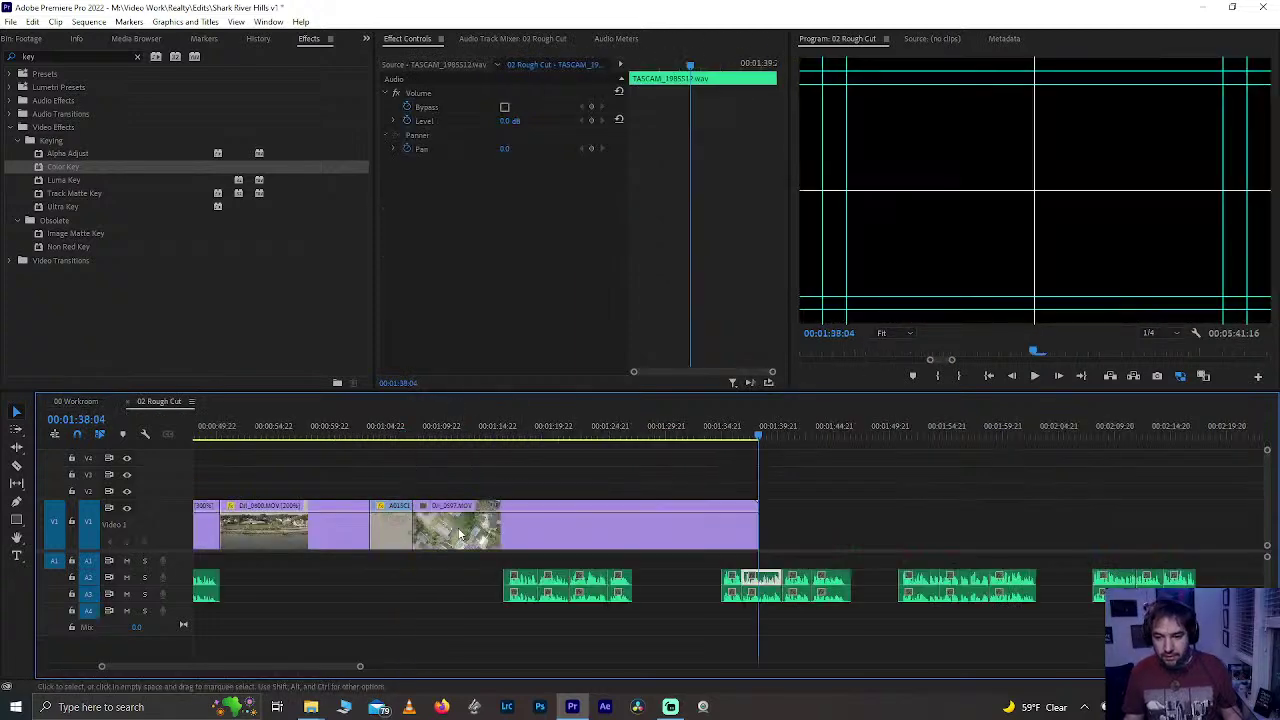
left_click_drag(462, 535, 456, 507)
left_click(420, 428)
- Set the DJI_0597 clip's Speed/Duration to 200% and play it back to review
key("space")
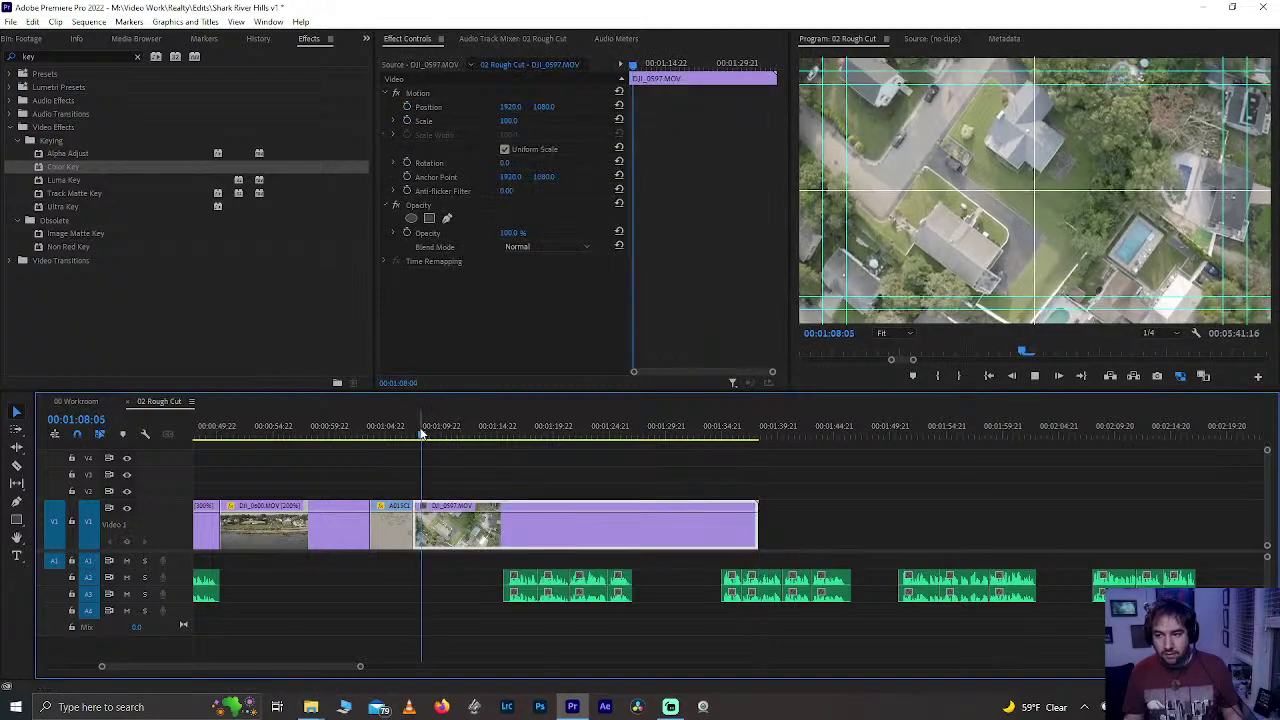
left_click_drag(454, 428, 422, 460)
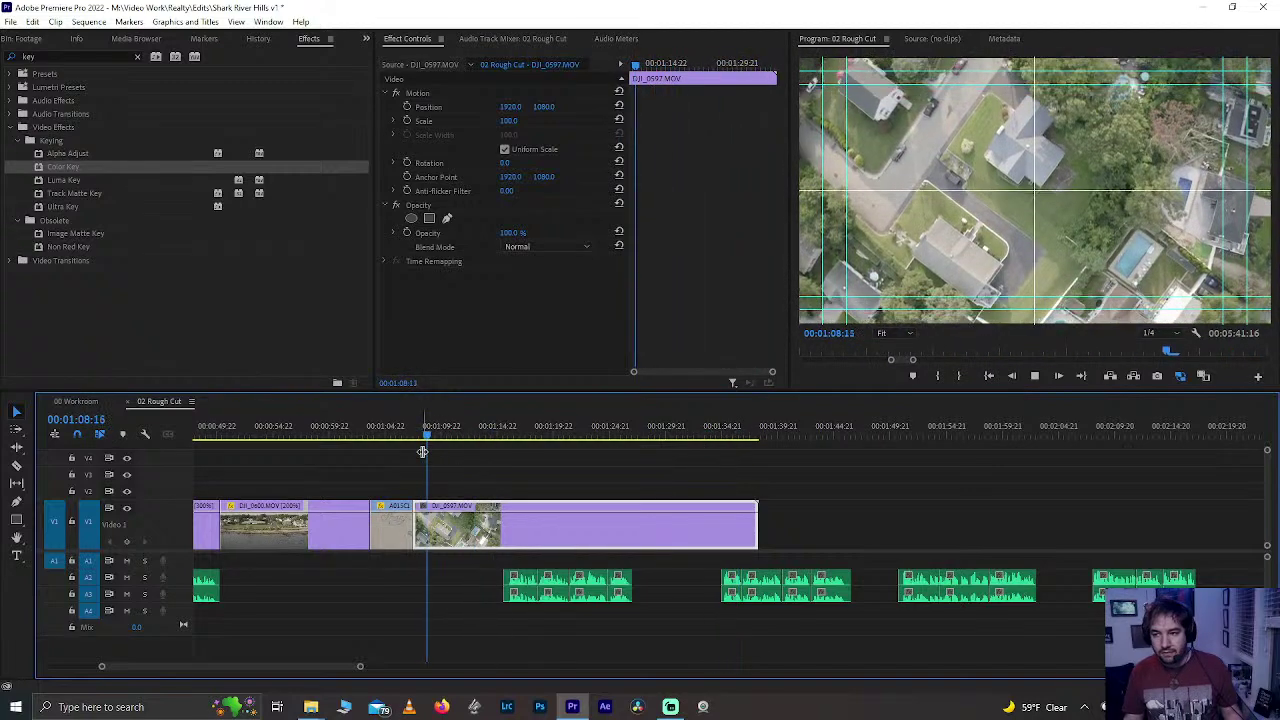
right_click(495, 527)
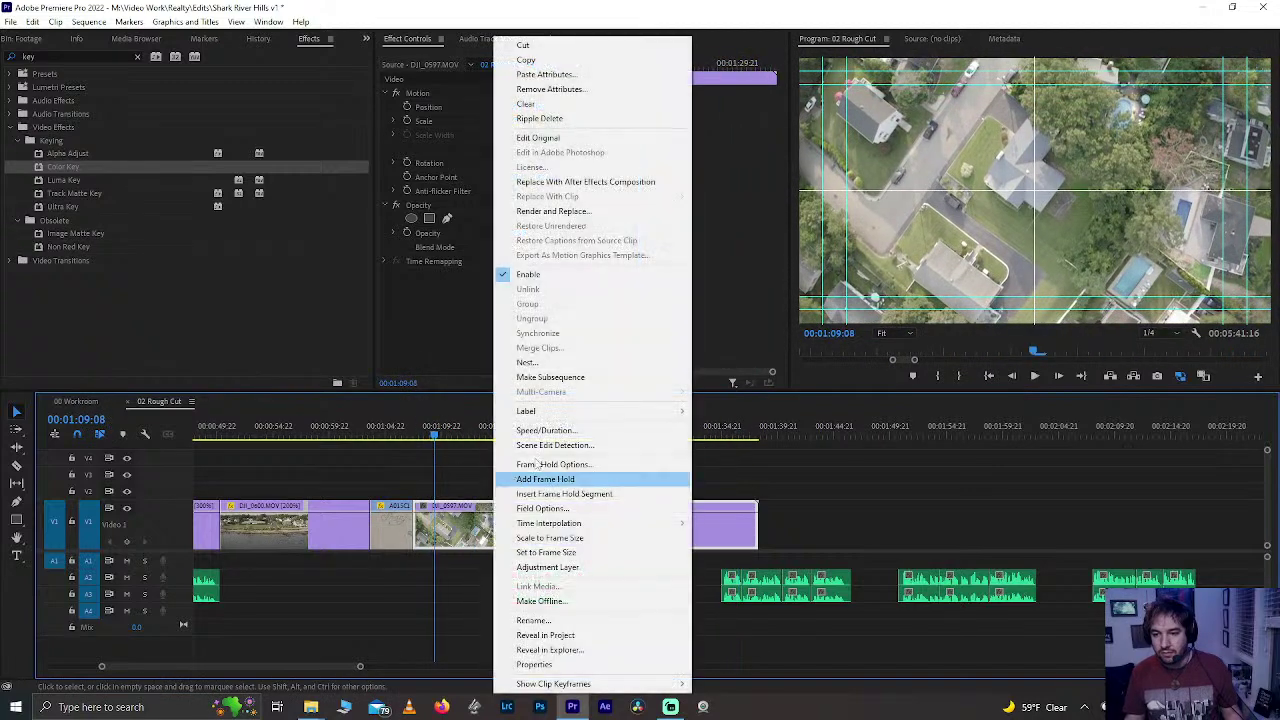
left_click(567, 432)
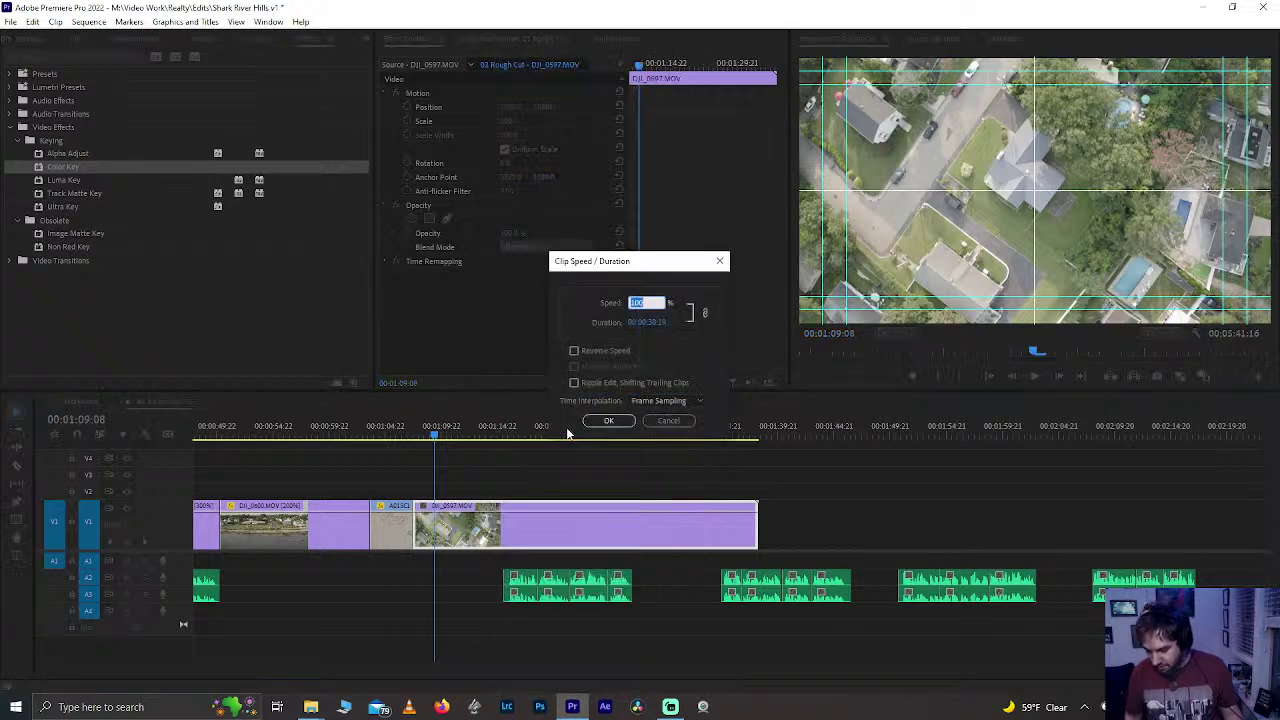
type("200")
key("Return")
left_click(413, 432)
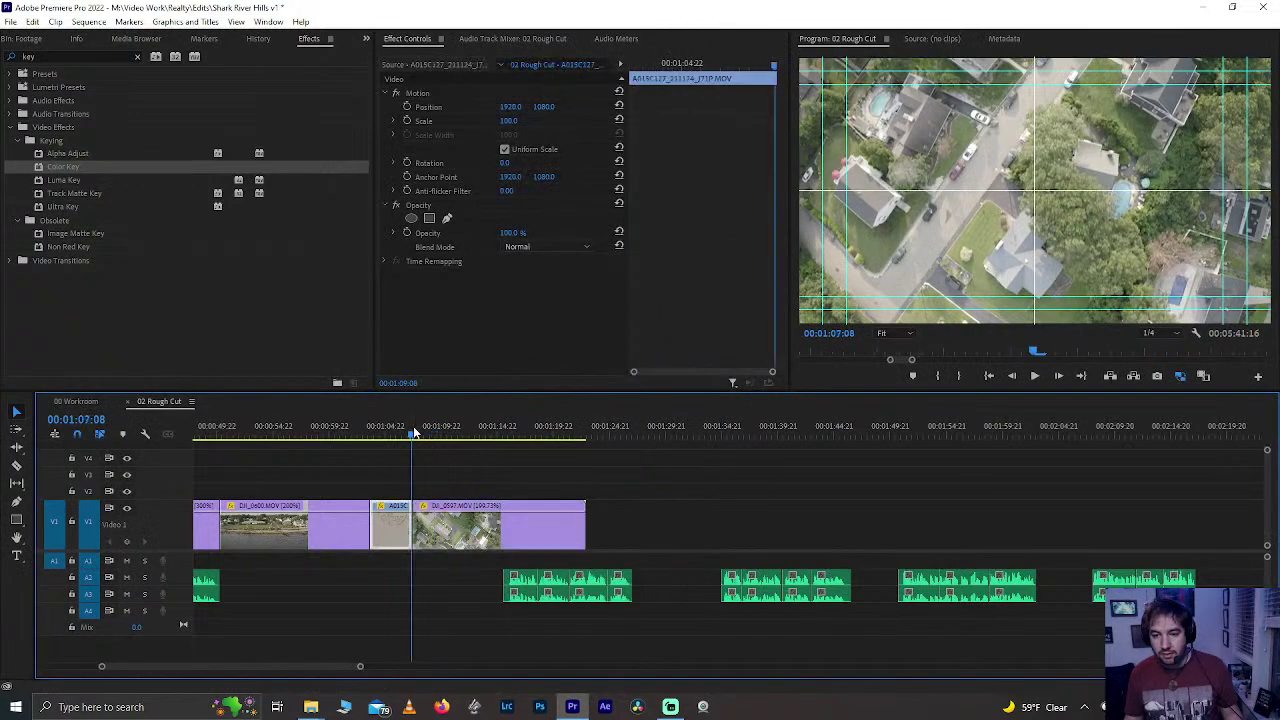
key("space")
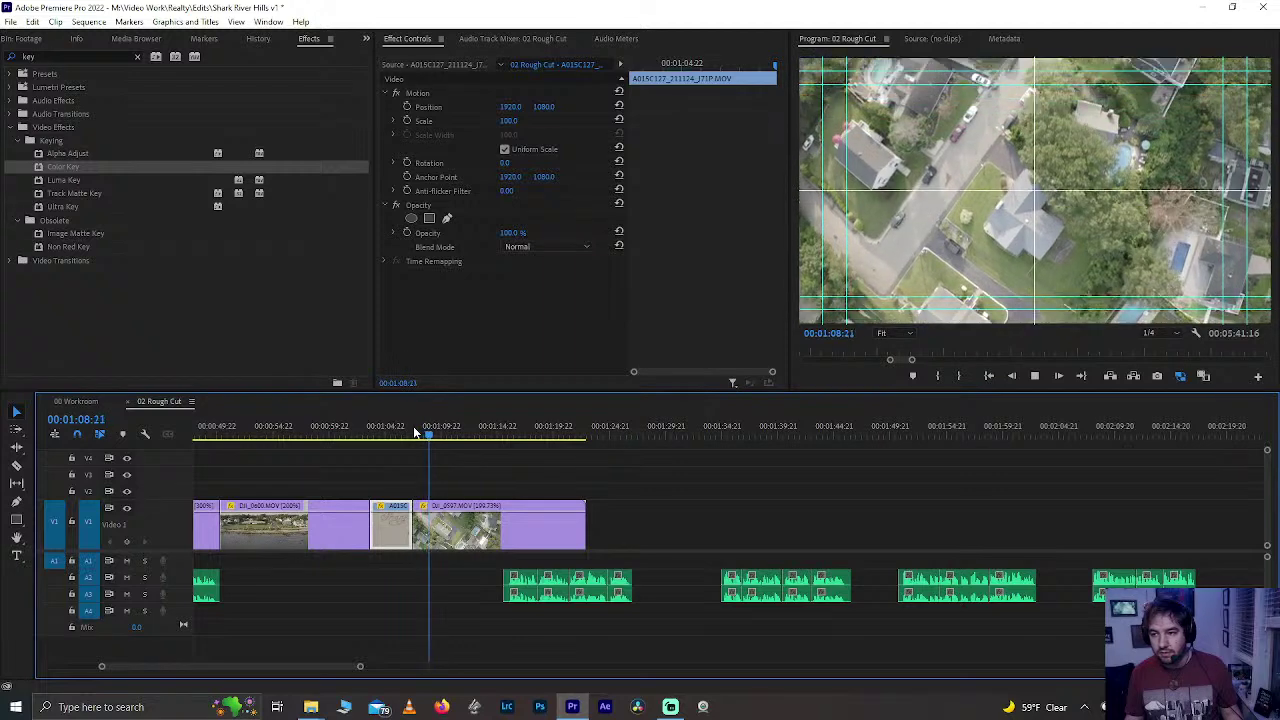
key("space")
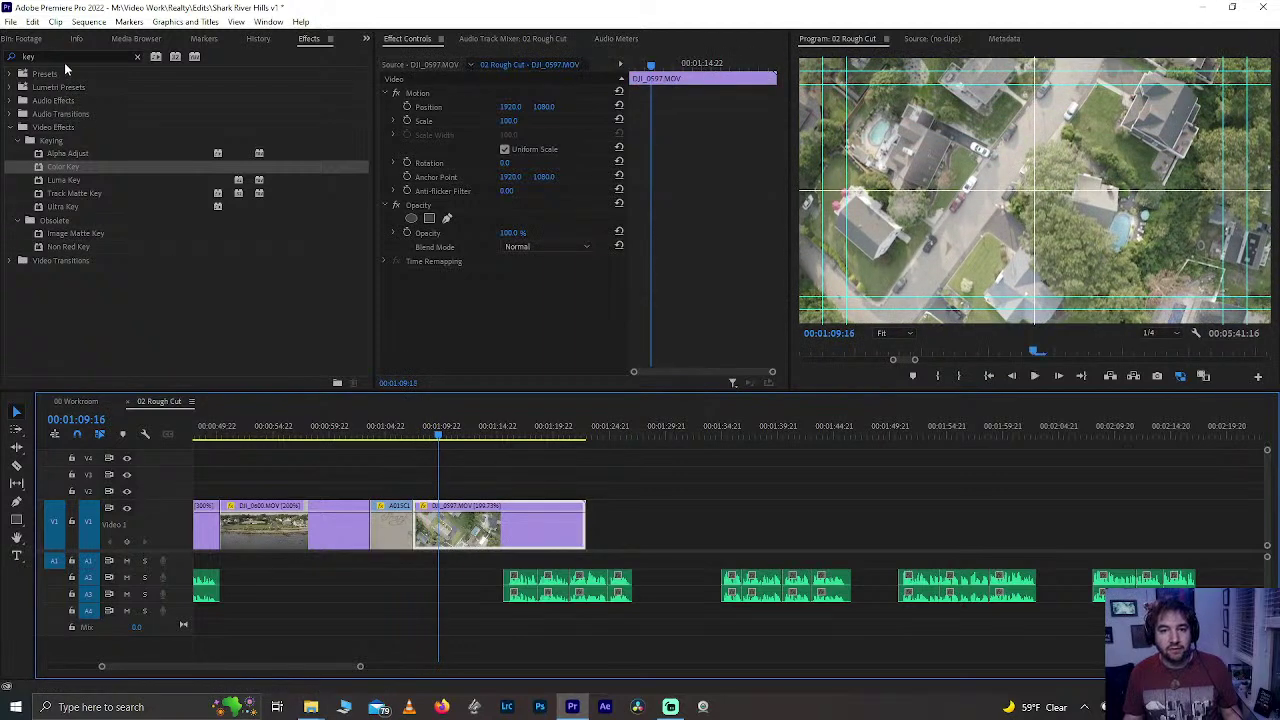
- Filter the Effects panel by 'dist' to list the Lens Distortion Removal presets
left_click(64, 57)
type("distor")
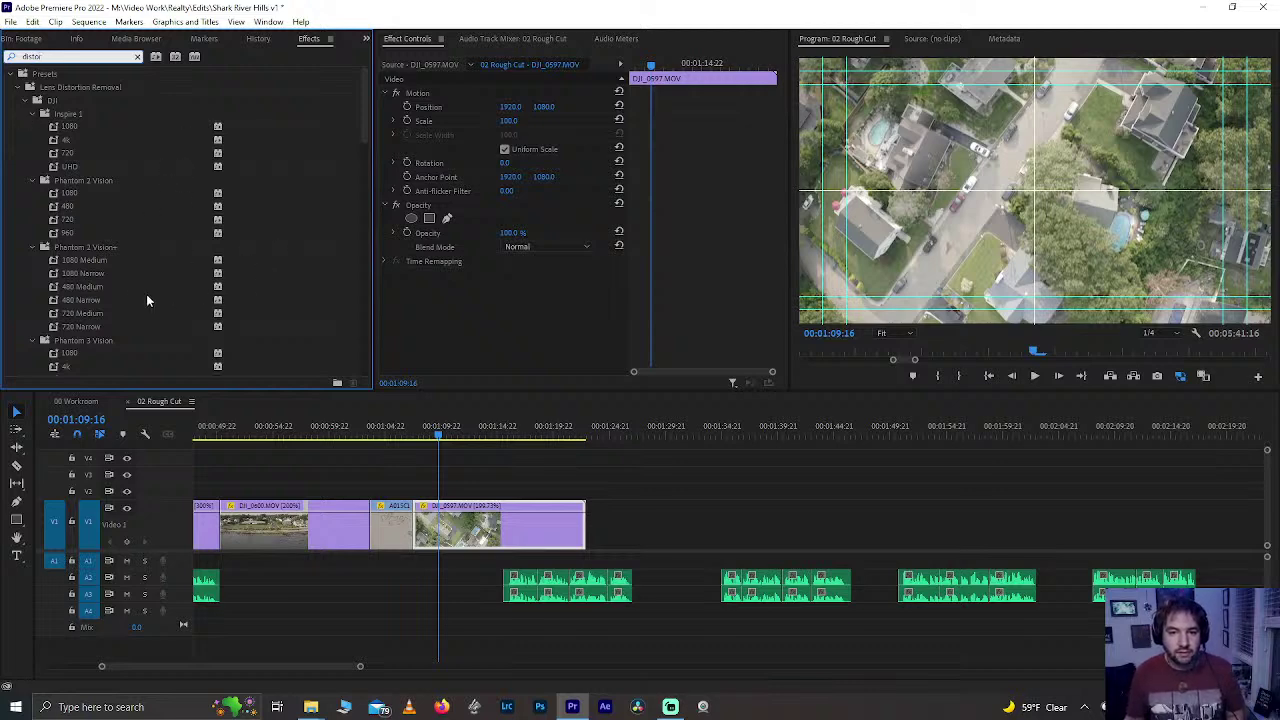
scroll(138, 298, "down", 2)
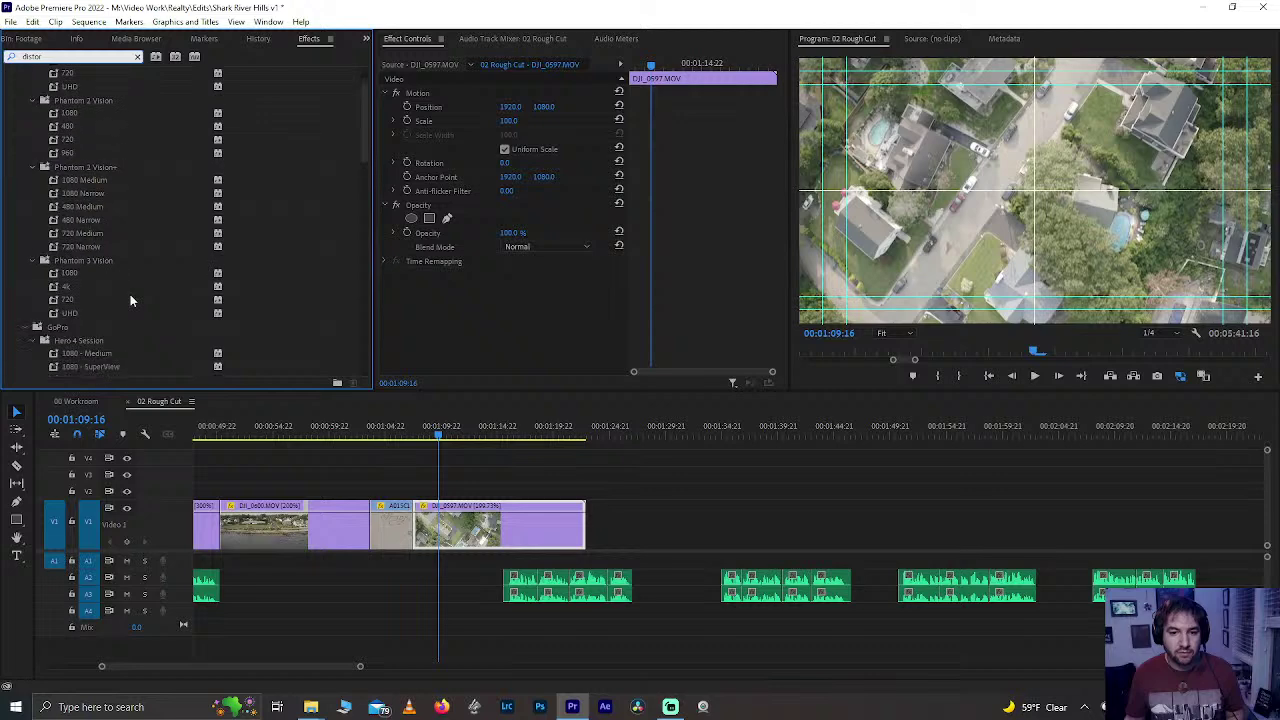
scroll(130, 294, "up", 3)
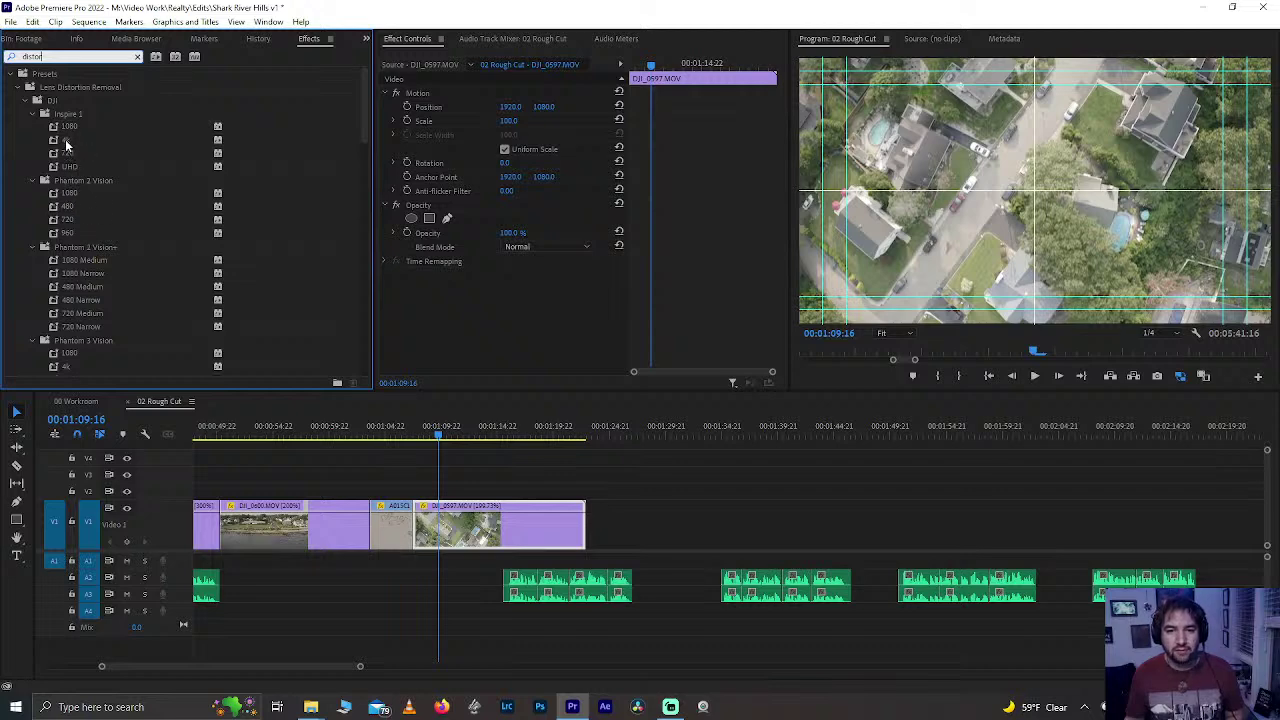
- Confirm the 3840×2160 frame size in Sequence Settings, then select the UHD lens distortion preset
left_click(88, 22)
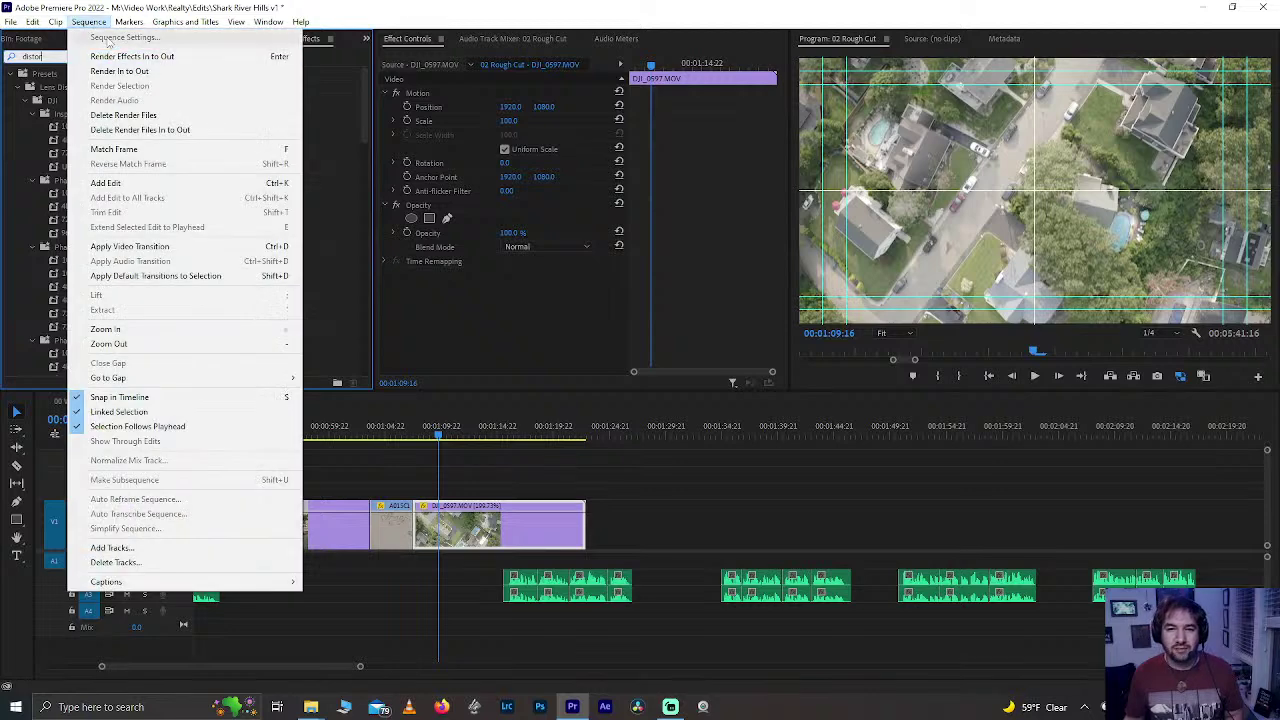
left_click(471, 466)
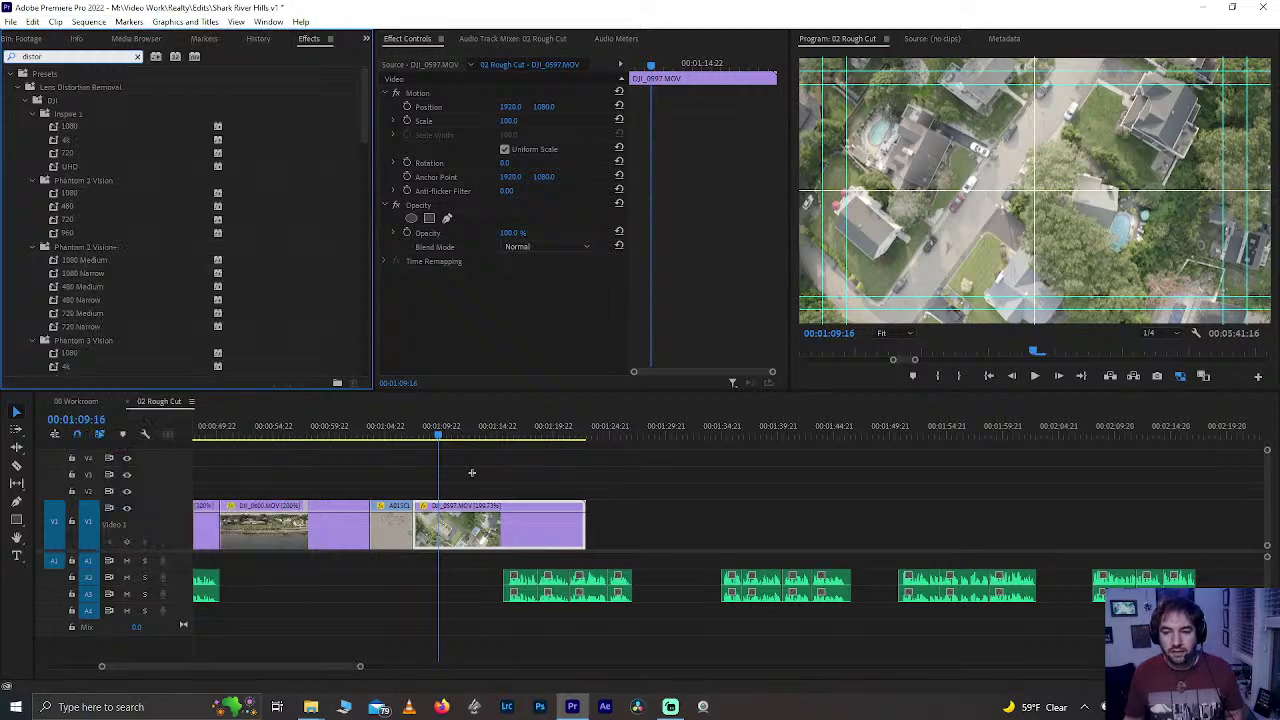
left_click(88, 22)
left_click(100, 38)
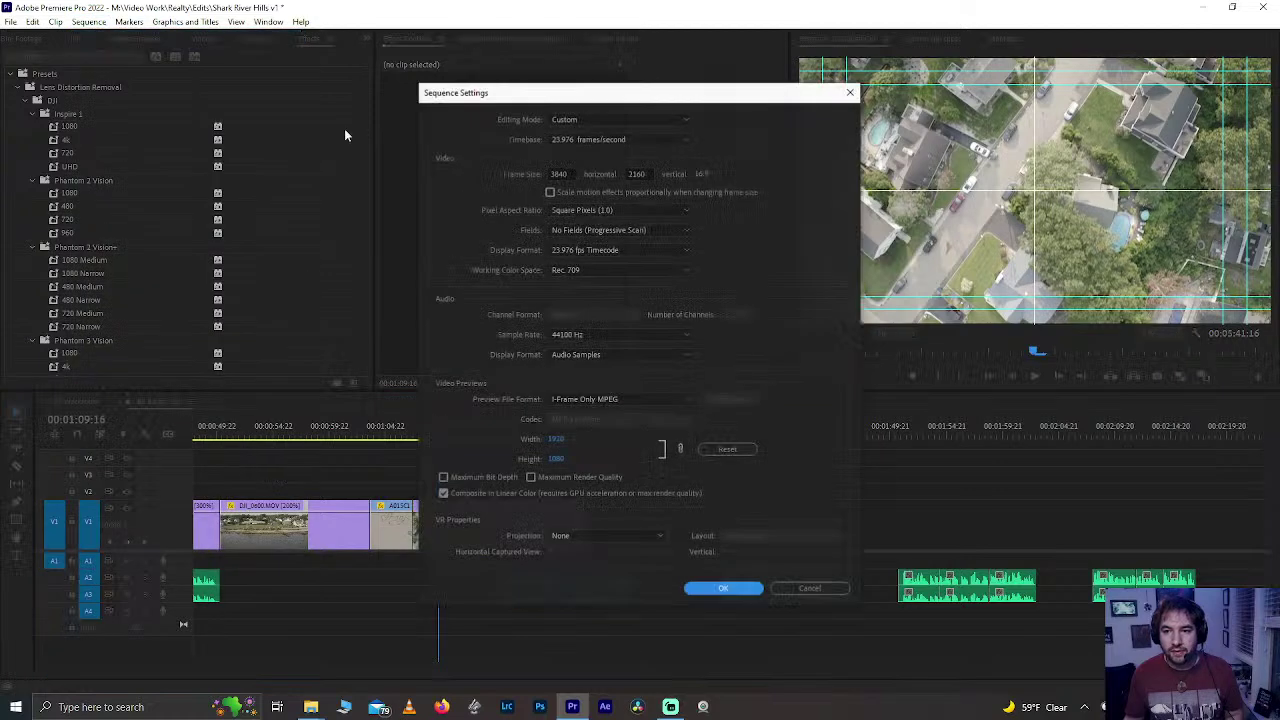
left_click(810, 588)
left_click(67, 168)
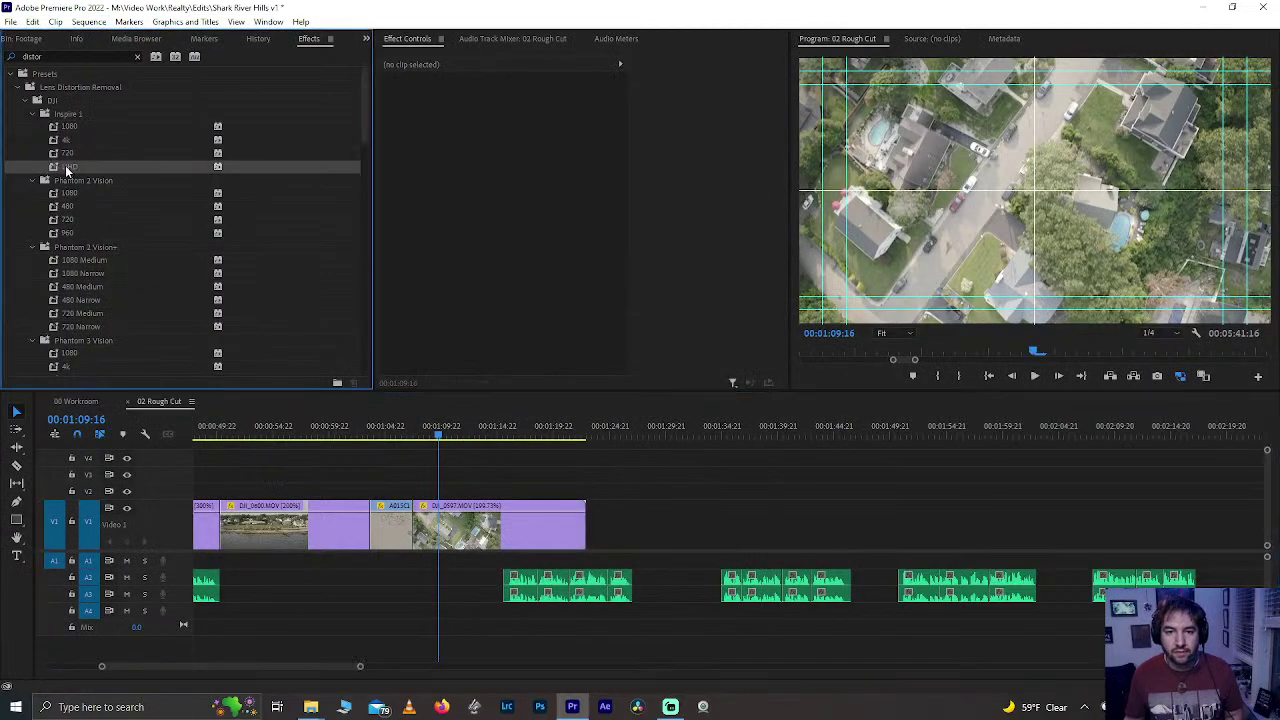
- Apply the UHD lens distortion preset to DJI_0597 and try Curvature -4 and stronger values
left_click_drag(455, 441, 443, 540)
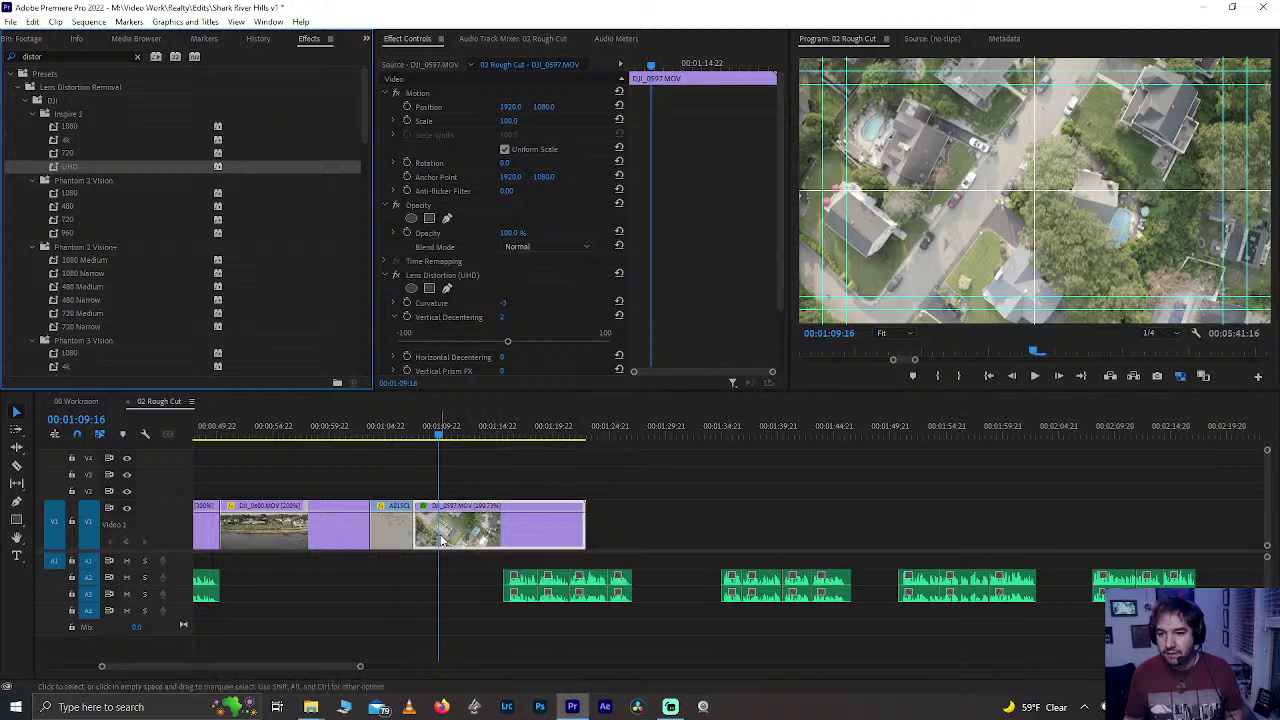
key("space")
key("space")
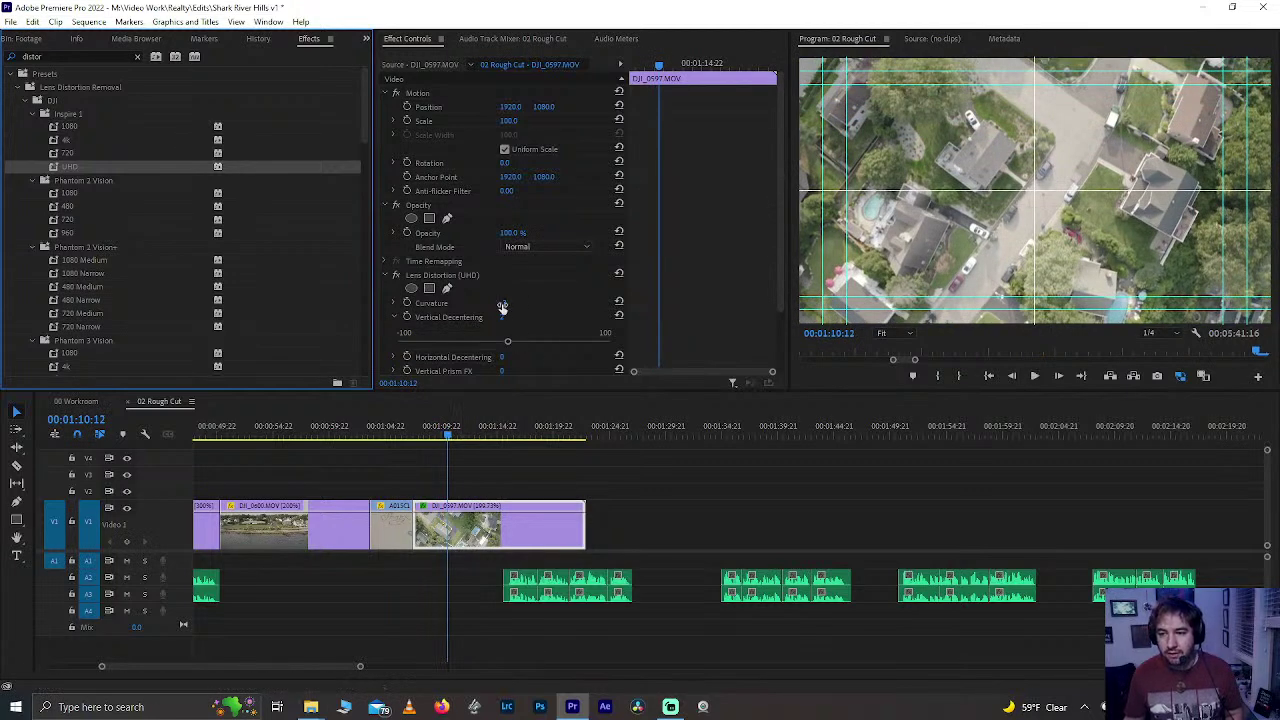
mouse_move(502, 304)
left_mouse_down()
mouse_move(470, 304)
mouse_move(495, 304)
left_mouse_up()
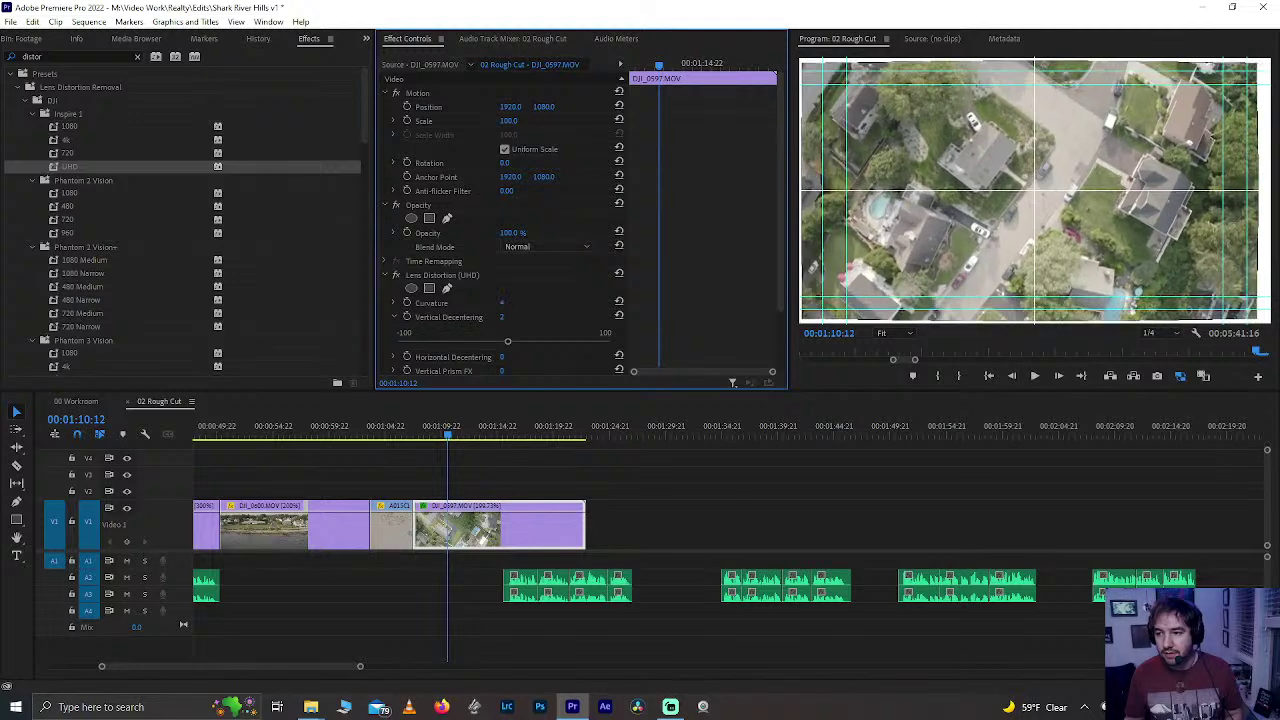
left_click(506, 302)
type("-4")
key("Return")
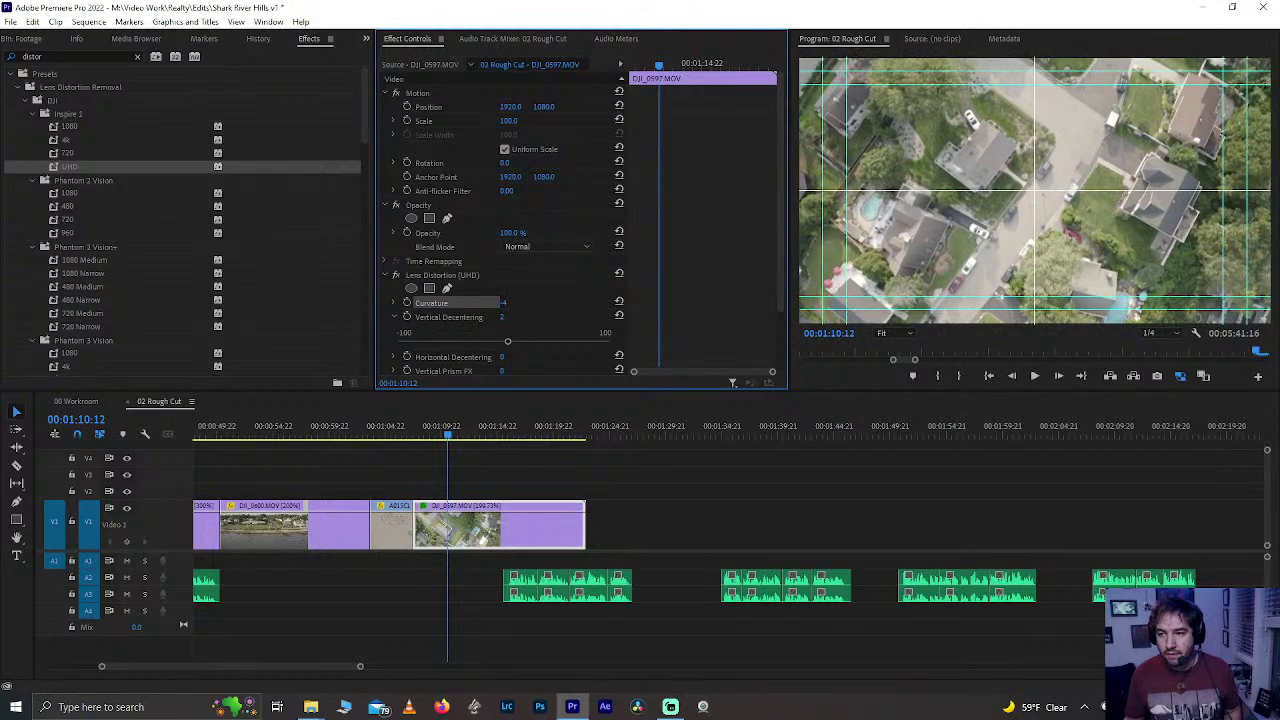
mouse_move(503, 302)
left_mouse_down()
mouse_move(425, 302)
mouse_move(517, 303)
left_mouse_up()
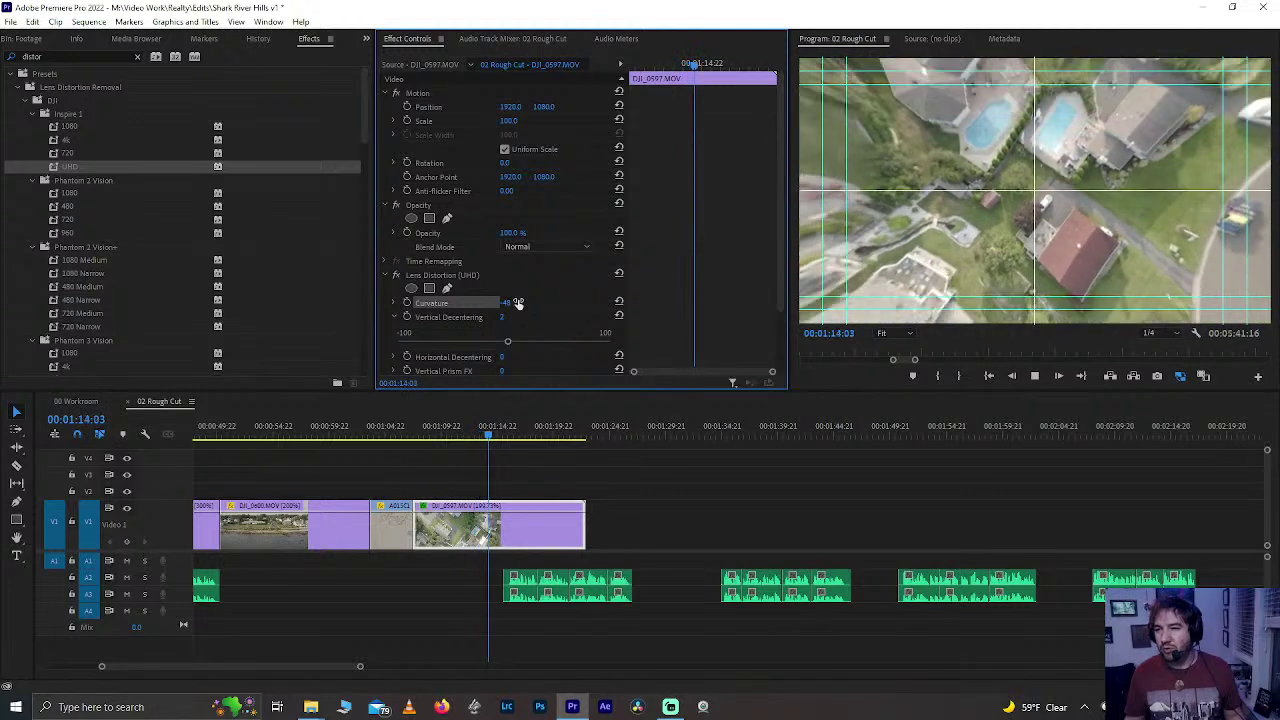
key("space")
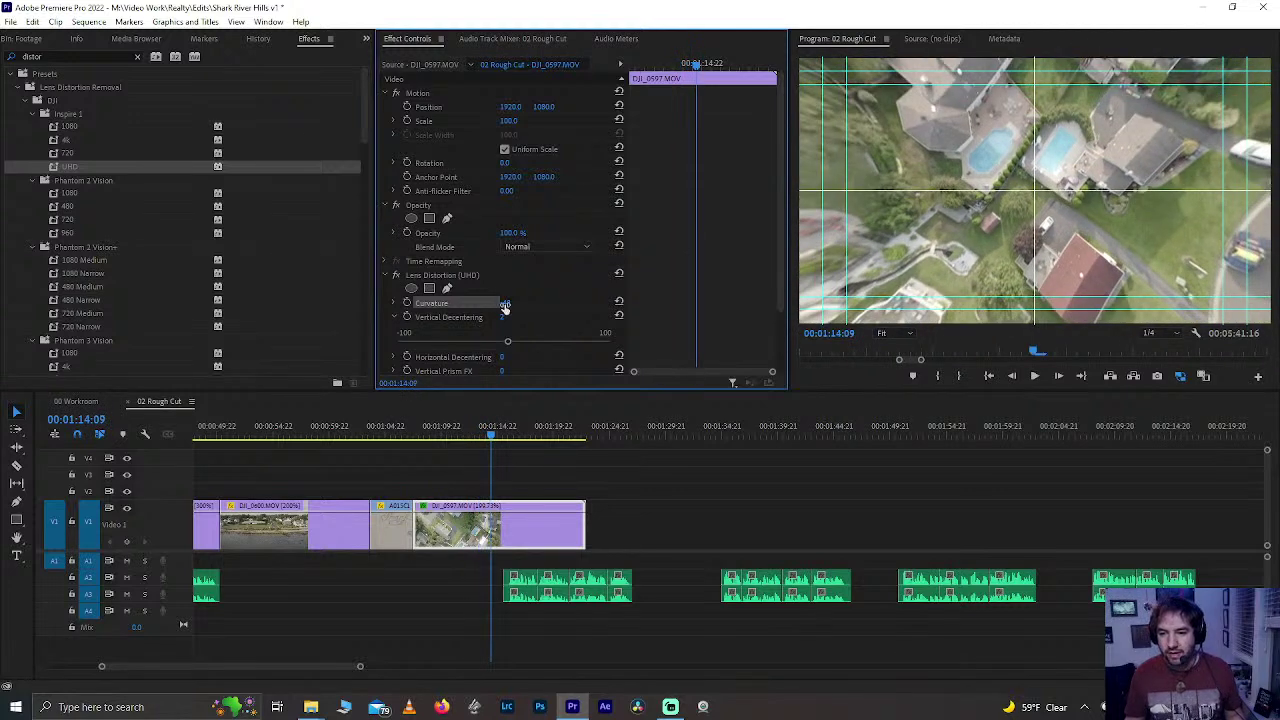
- Reset Curvature, then set it to -3 and review the correction
left_click(618, 304)
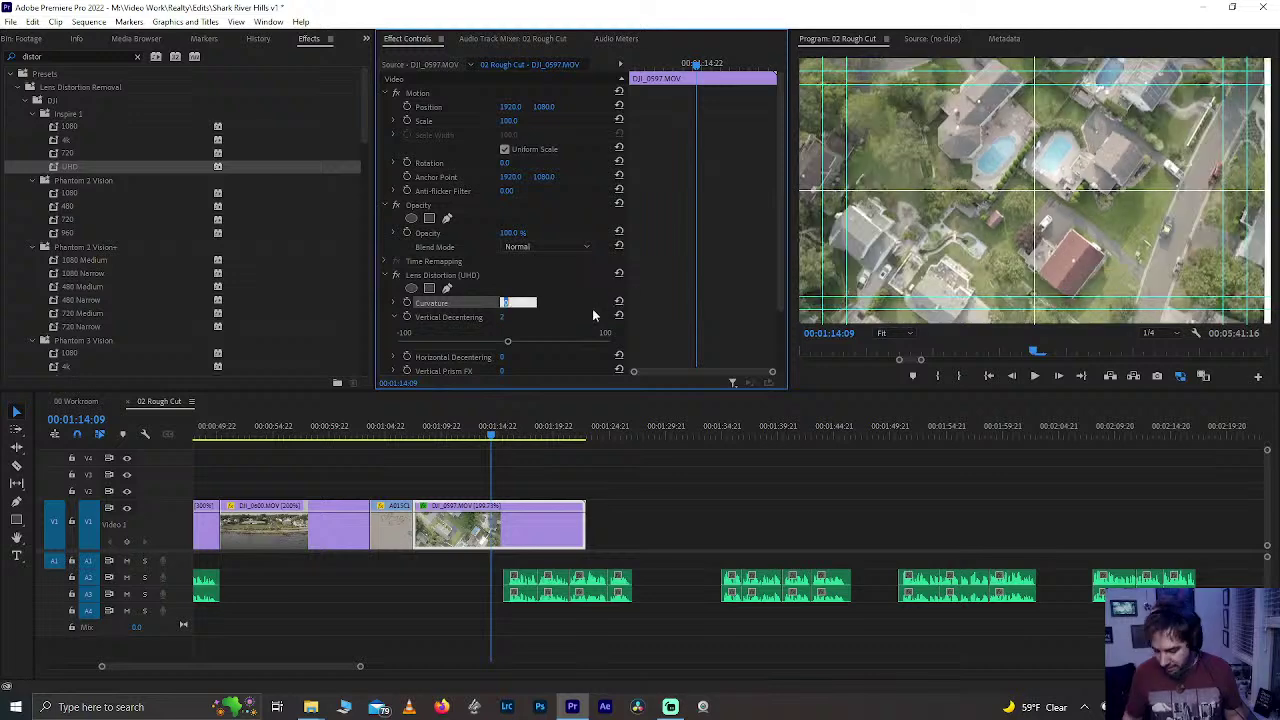
key("BackSpace")
type("-3")
key("Return")
key("space")
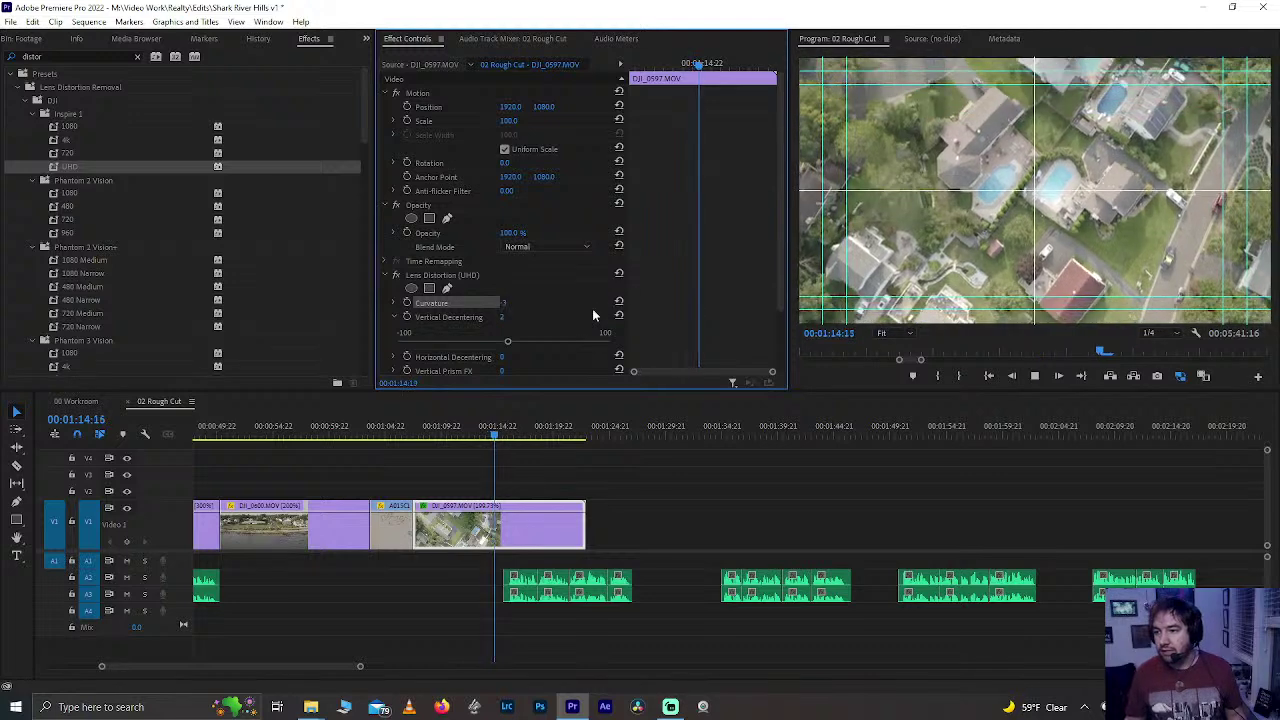
key("space")
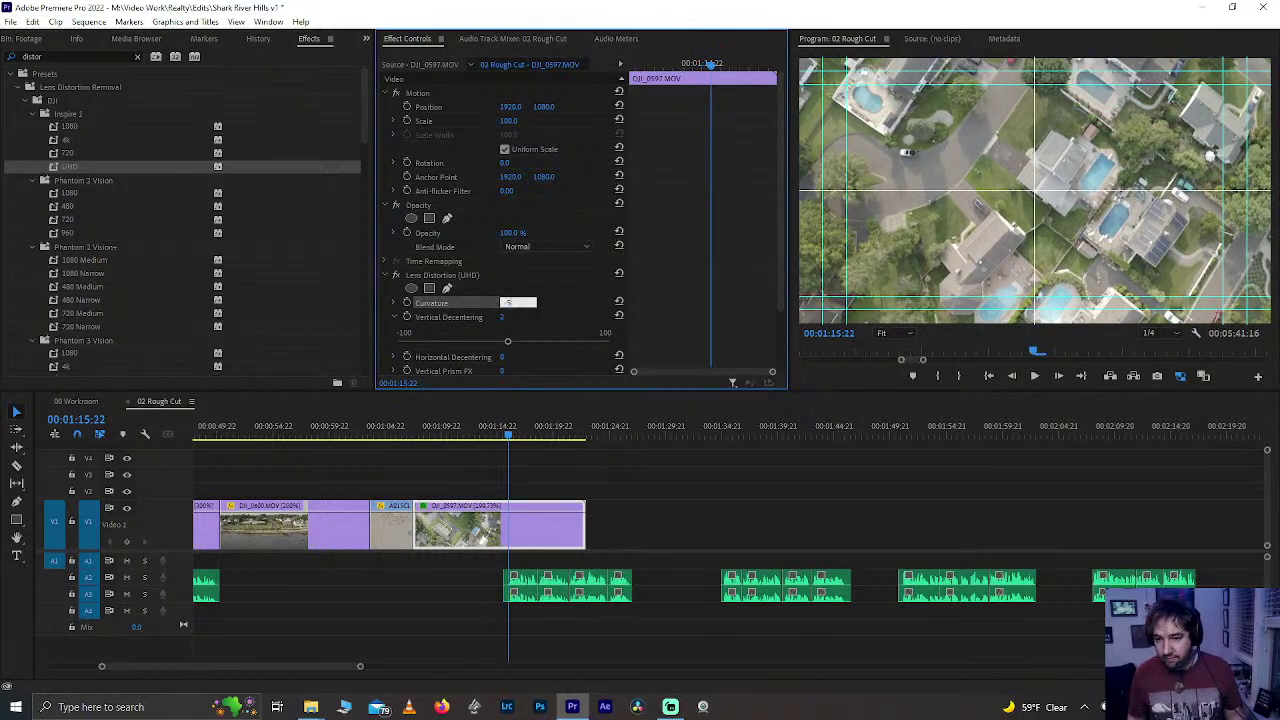
key("Return")
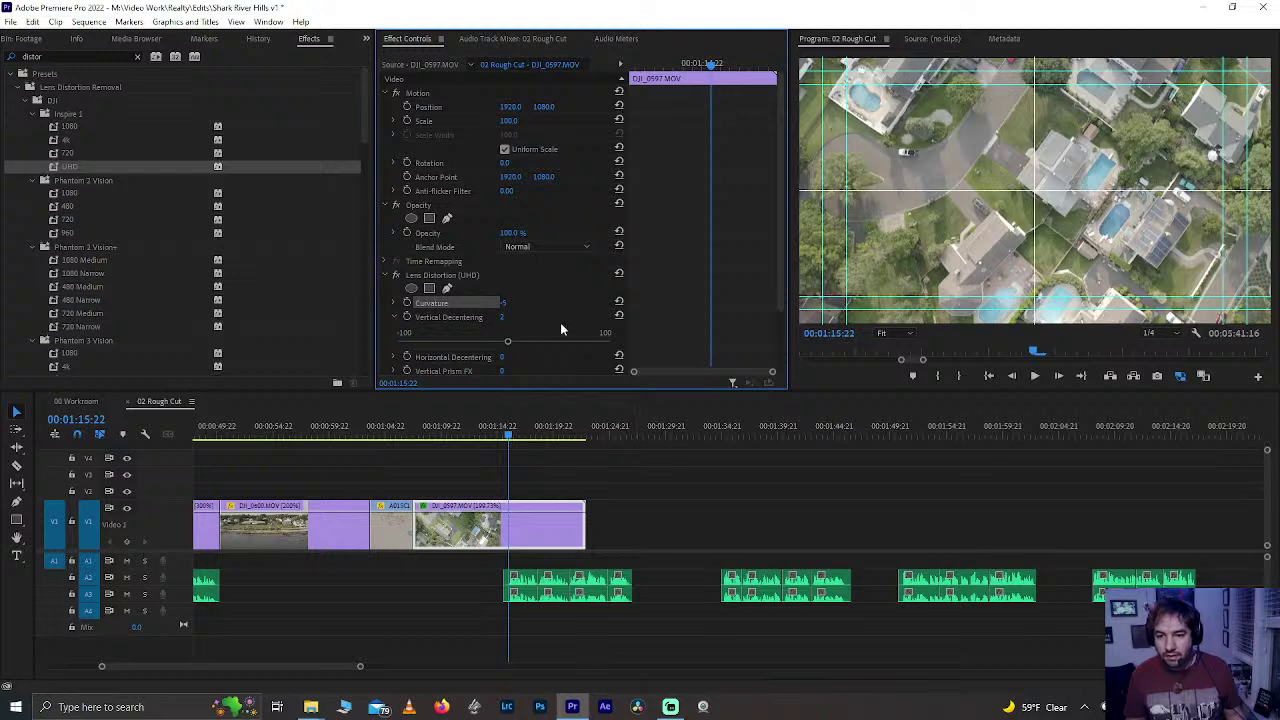
- Try shifting Vertical Decentering, reset it to 0, and review the cut into the aerial clip
mouse_move(510, 342)
left_mouse_down()
mouse_move(557, 343)
mouse_move(453, 345)
mouse_move(486, 343)
left_mouse_up()
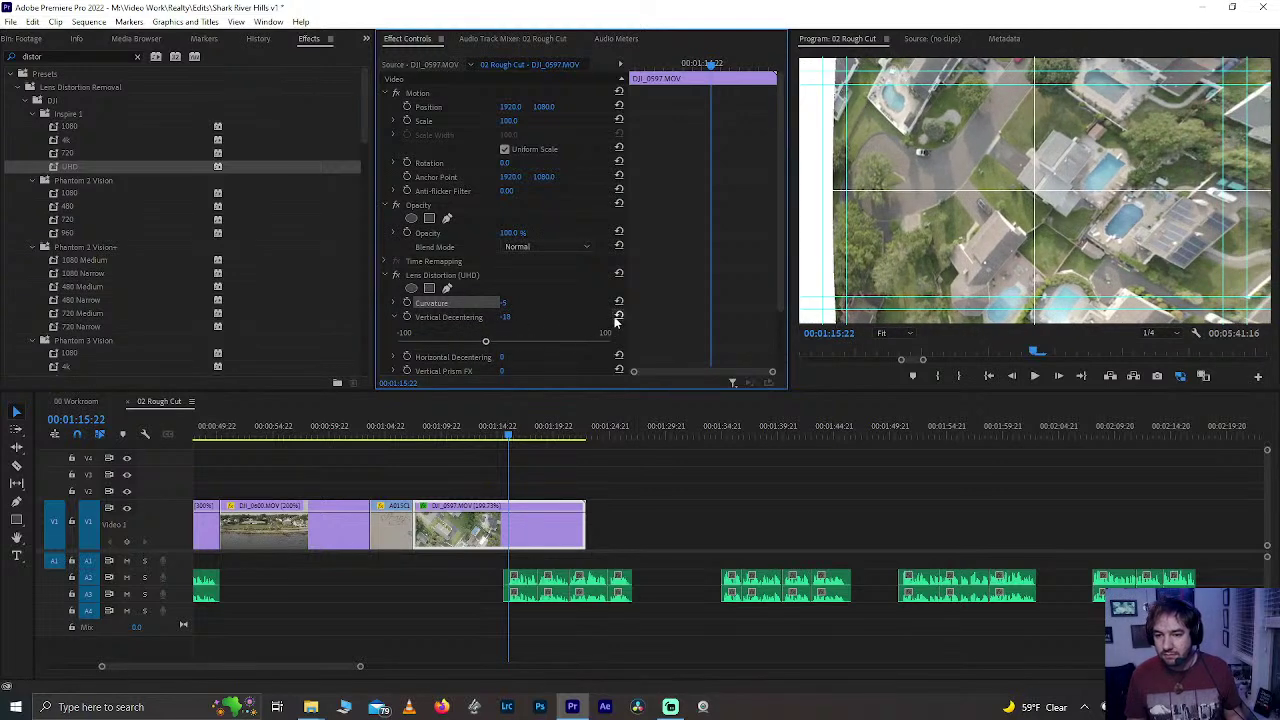
left_click(617, 316)
key("space")
key("space")
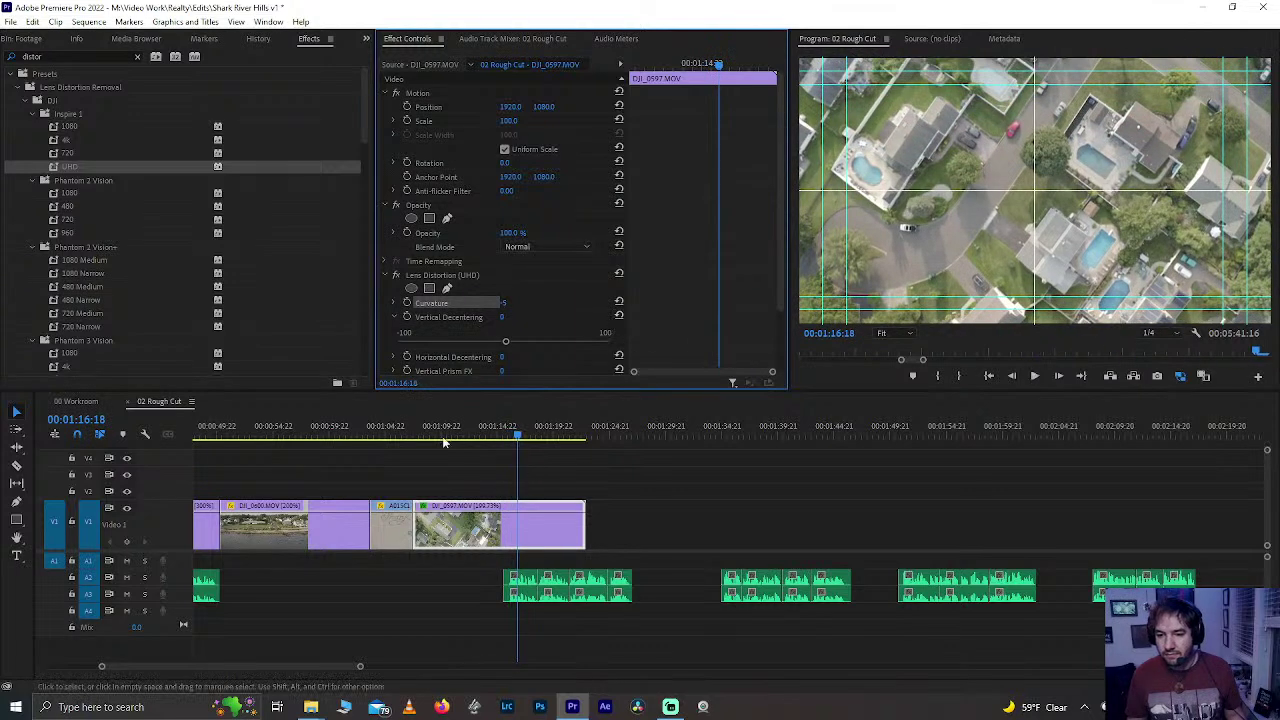
left_click_drag(423, 426, 403, 430)
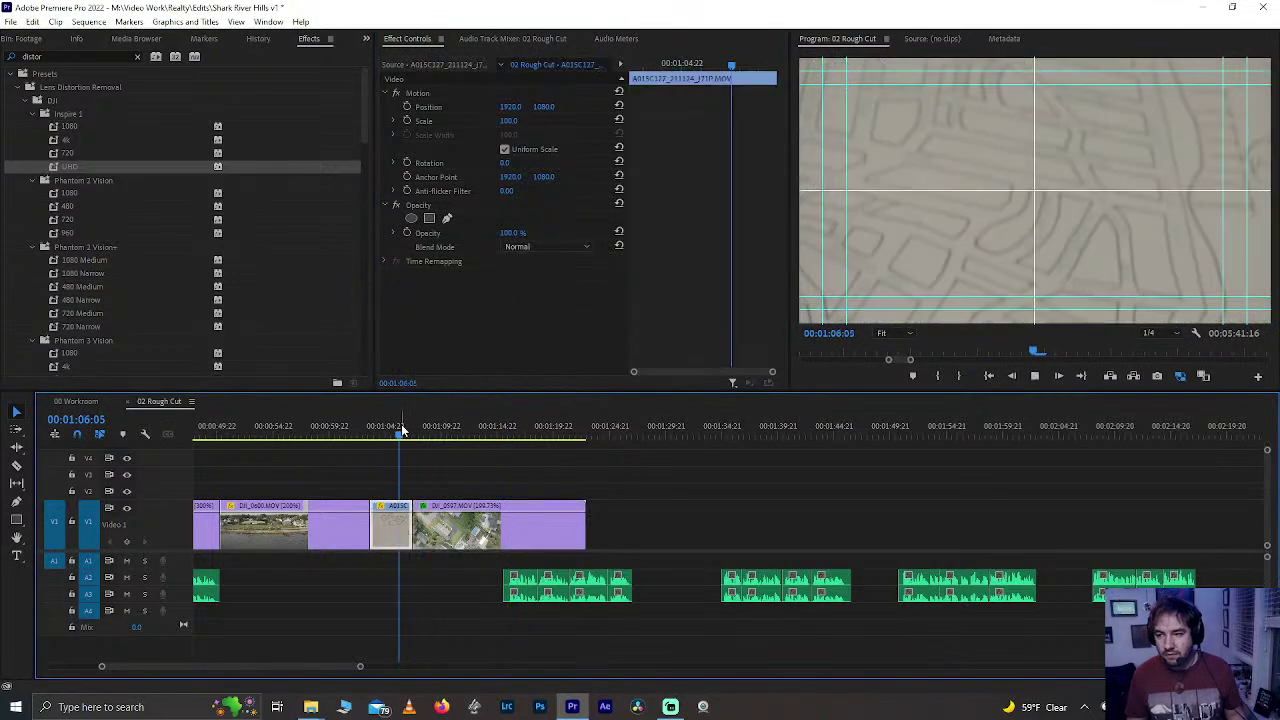
key("space")
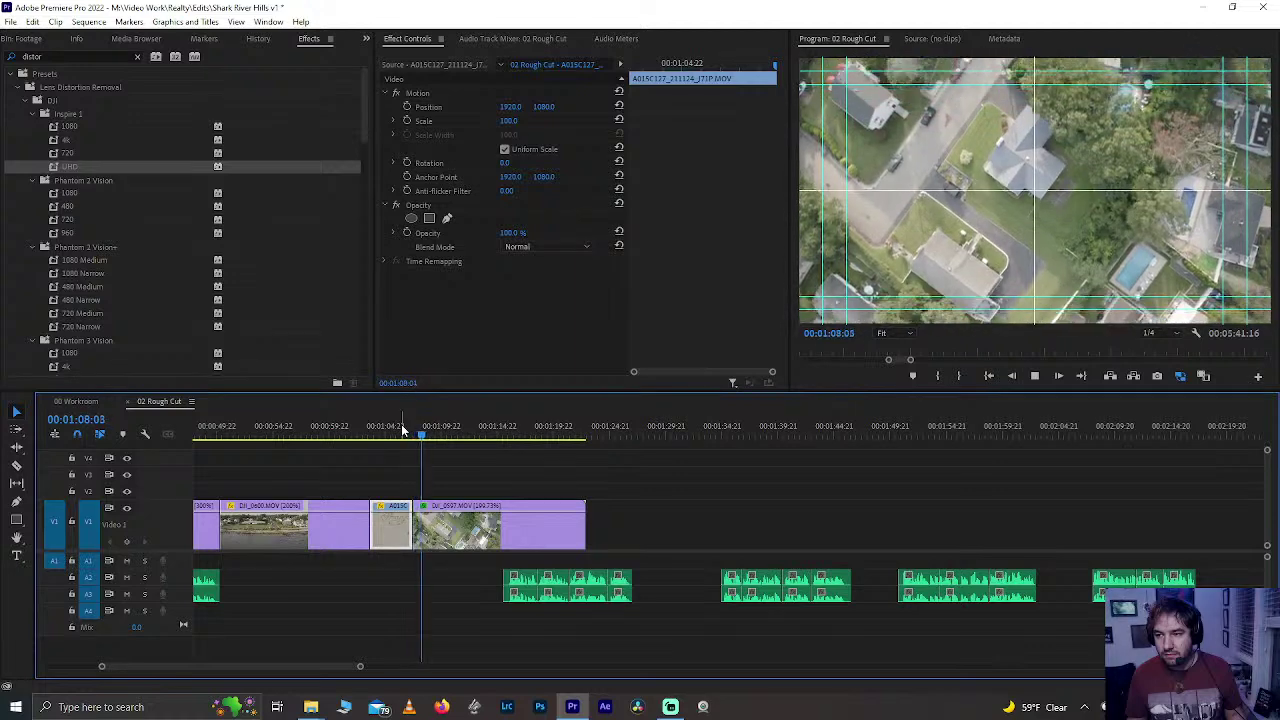
key("space")
- Trim 1 second 17 frames off the start of DJI_0597 and review it
left_click(426, 536)
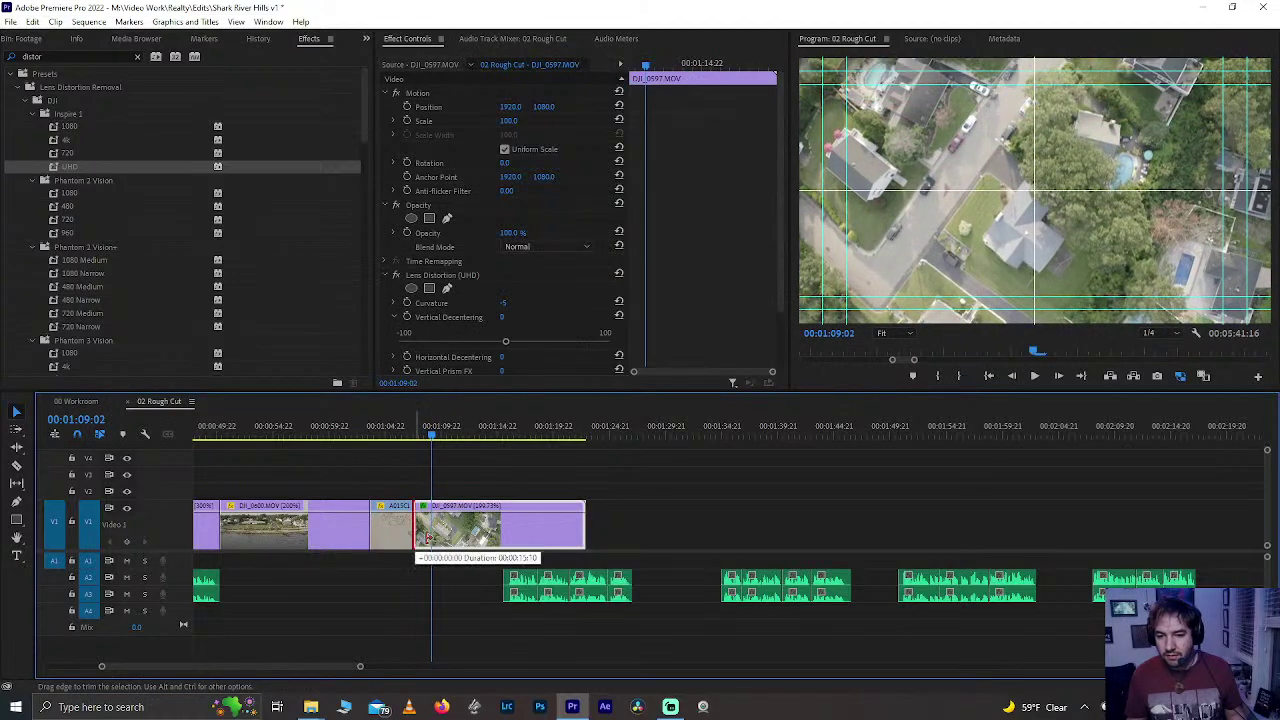
mouse_move(426, 538)
left_mouse_down()
mouse_move(441, 541)
mouse_move(428, 547)
left_mouse_up()
key("space")
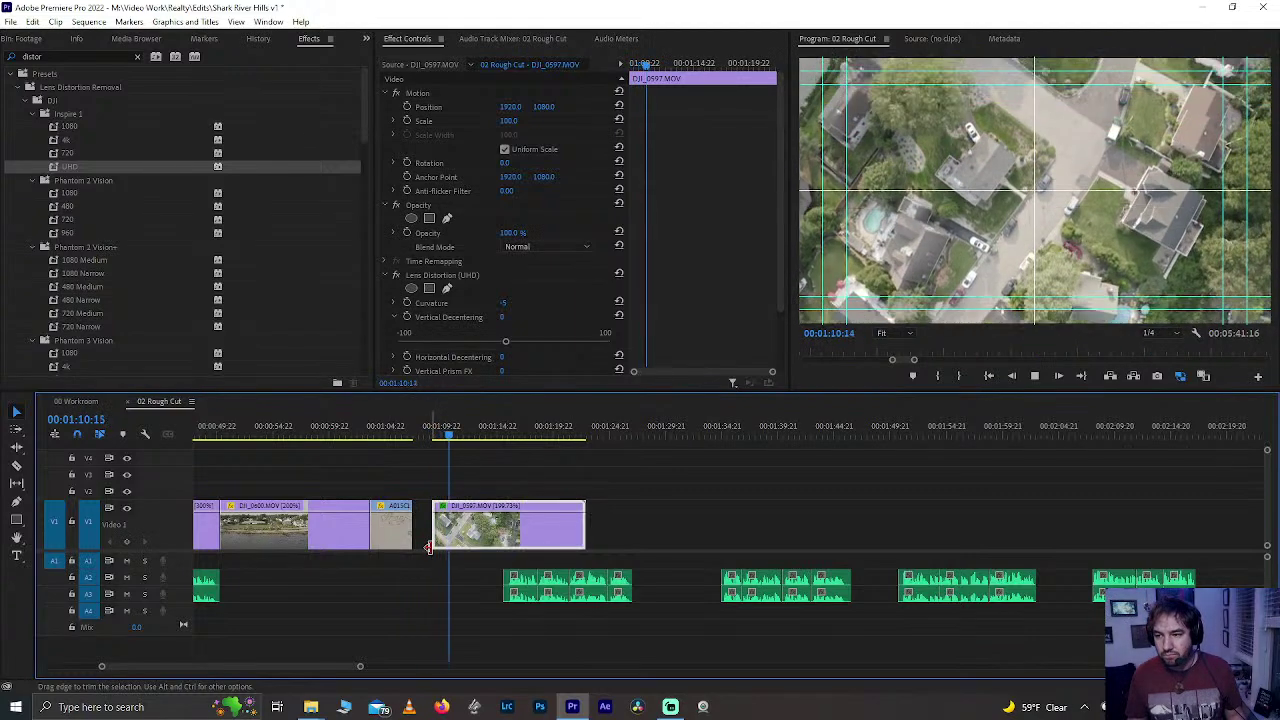
key("space")
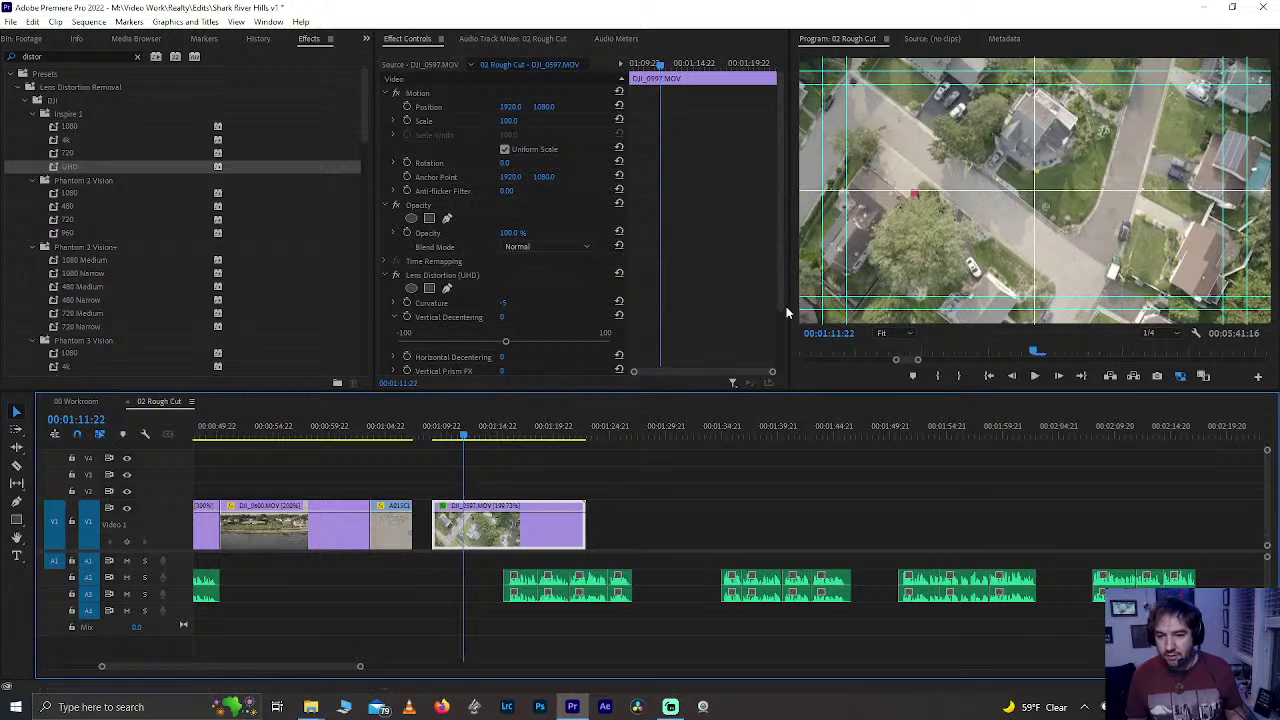
- Compare Curvature at -15, then settle on -10
scroll(771, 324, "down", 3)
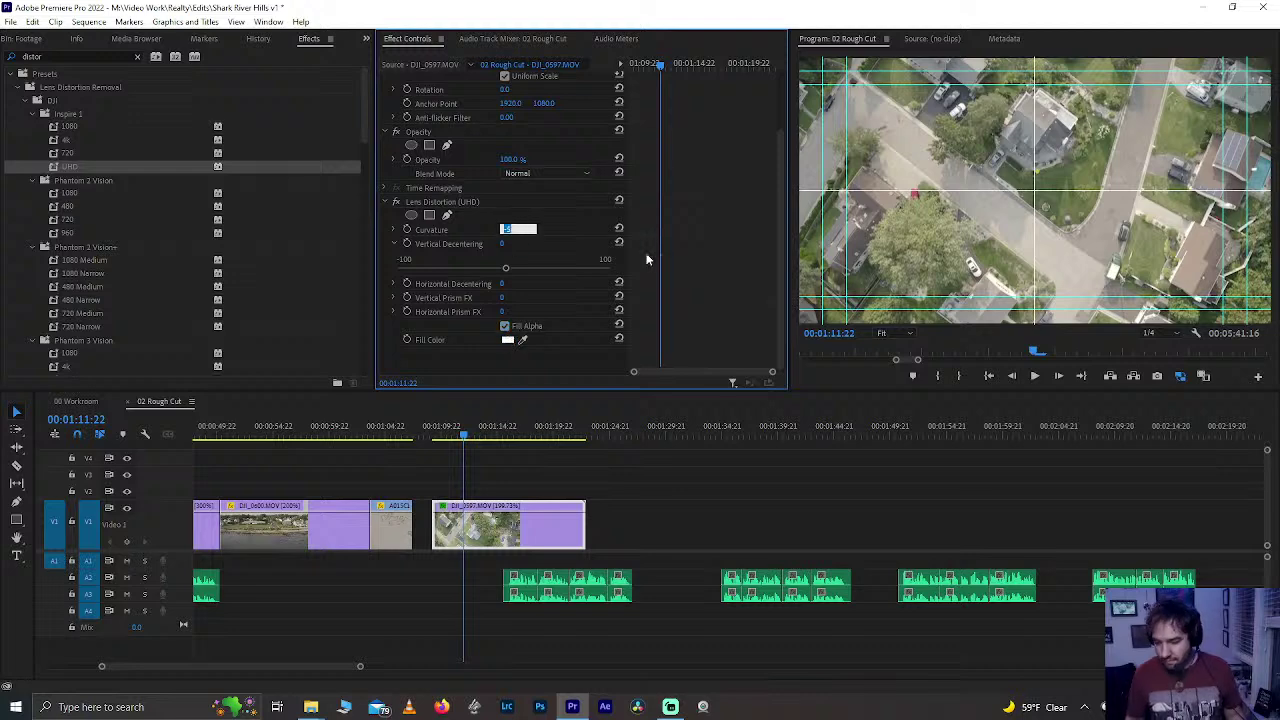
key("Return")
key("space")
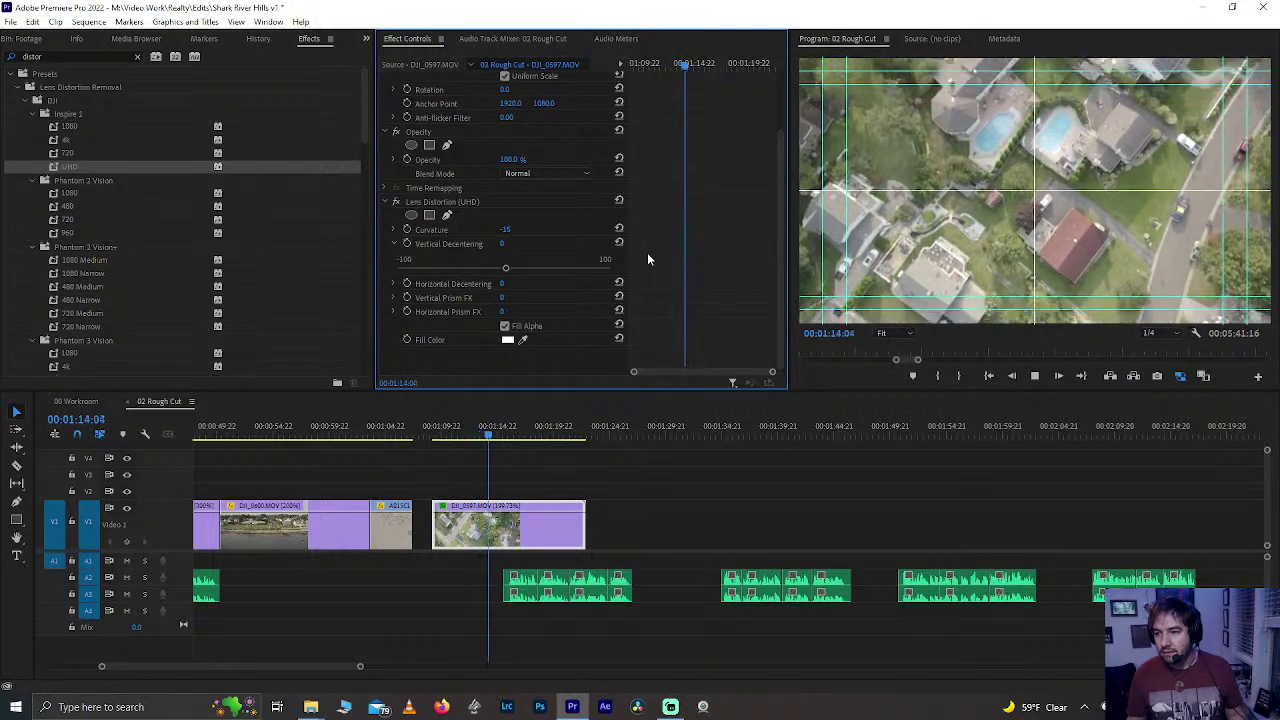
key("space")
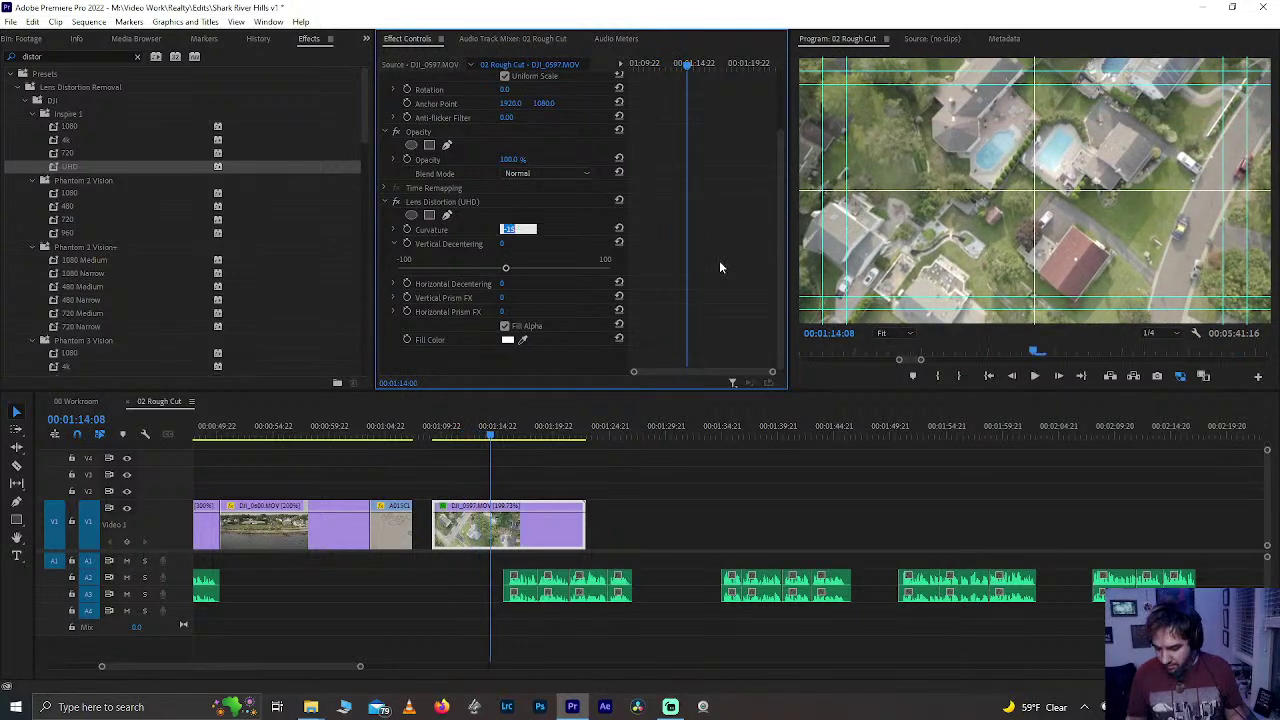
key("Return")
key("space")
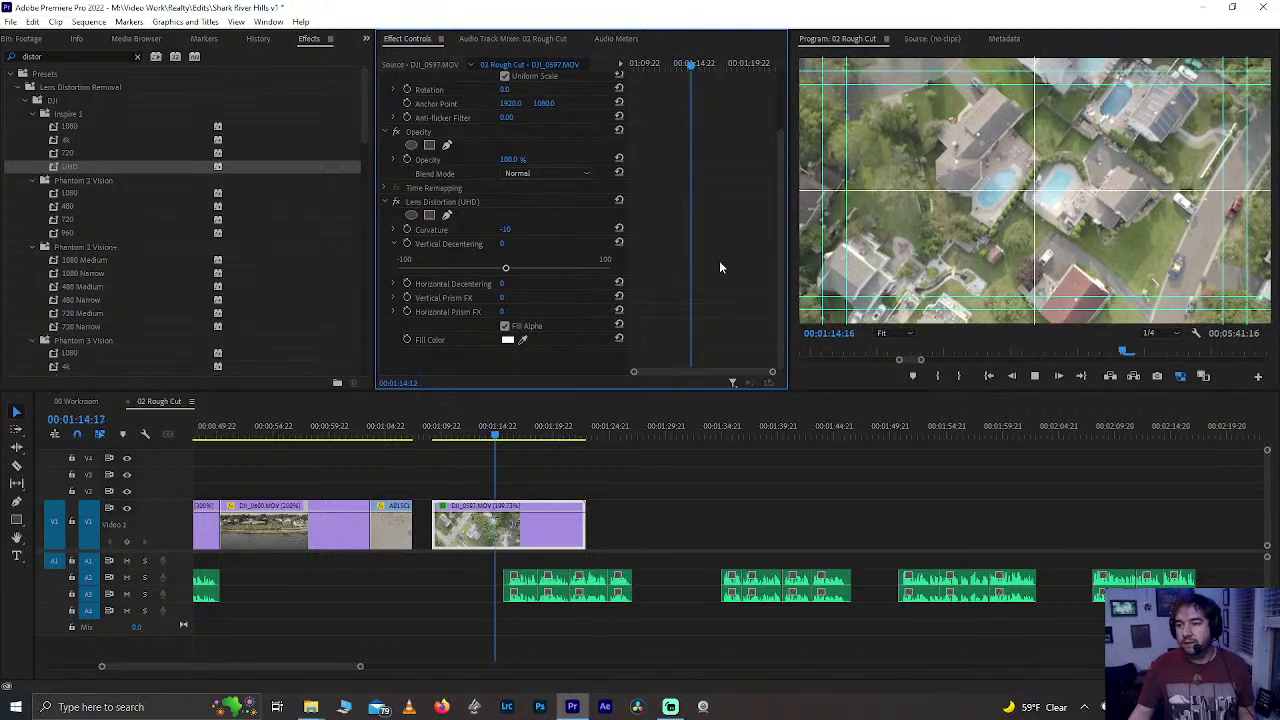
key("space")
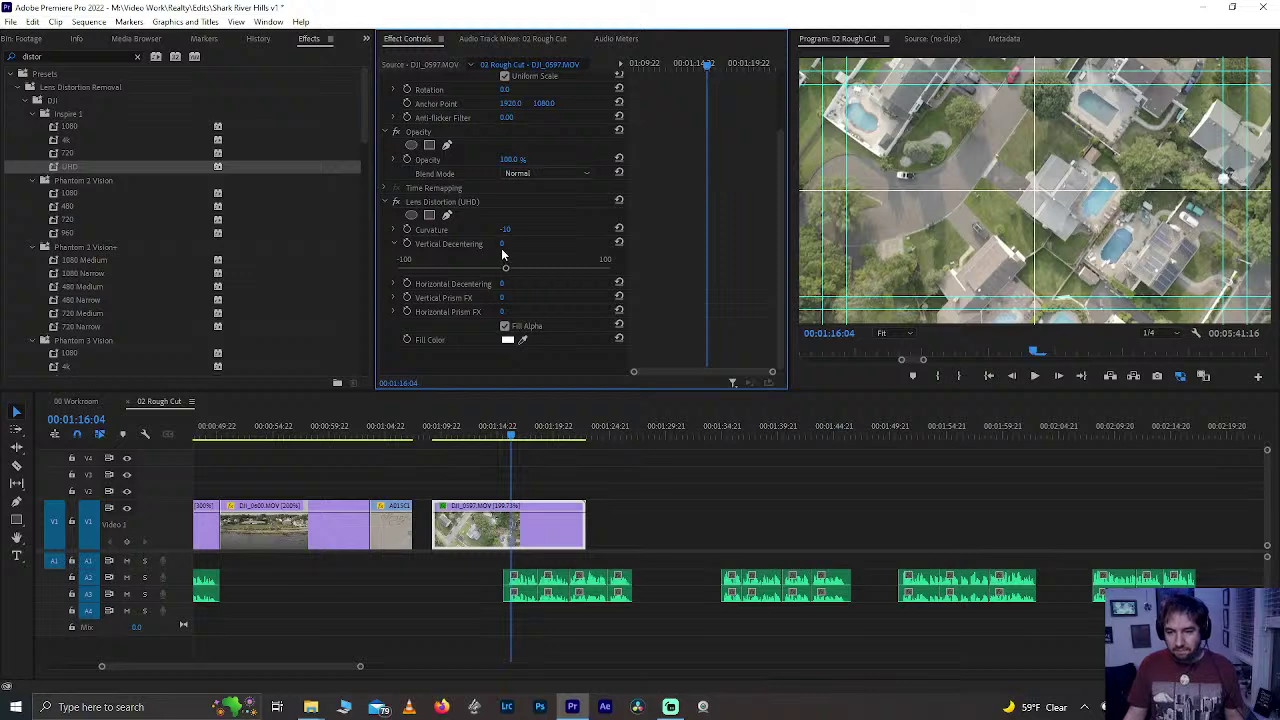
- Test Vertical Decentering at about -3, reset it to 0, and toggle Lens Distortion to compare
mouse_move(508, 270)
left_mouse_down()
mouse_move(491, 268)
mouse_move(502, 272)
left_mouse_up()
key("space")
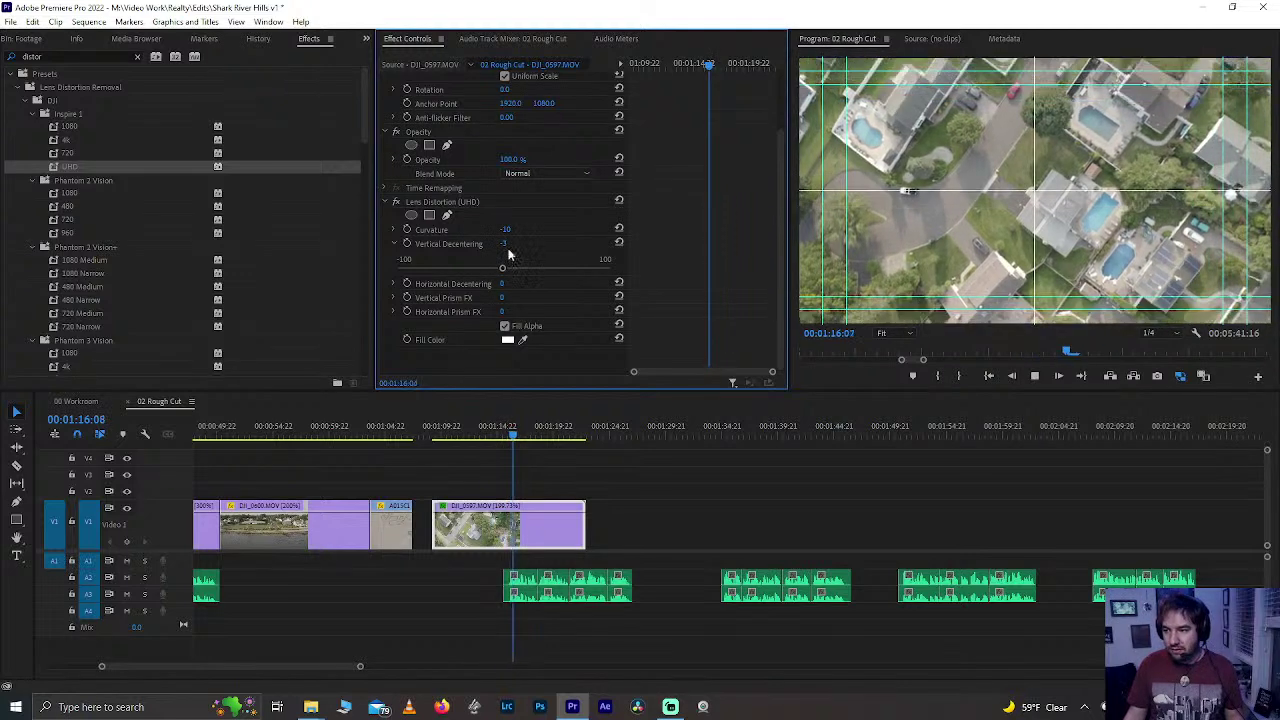
key("space")
left_click(620, 244)
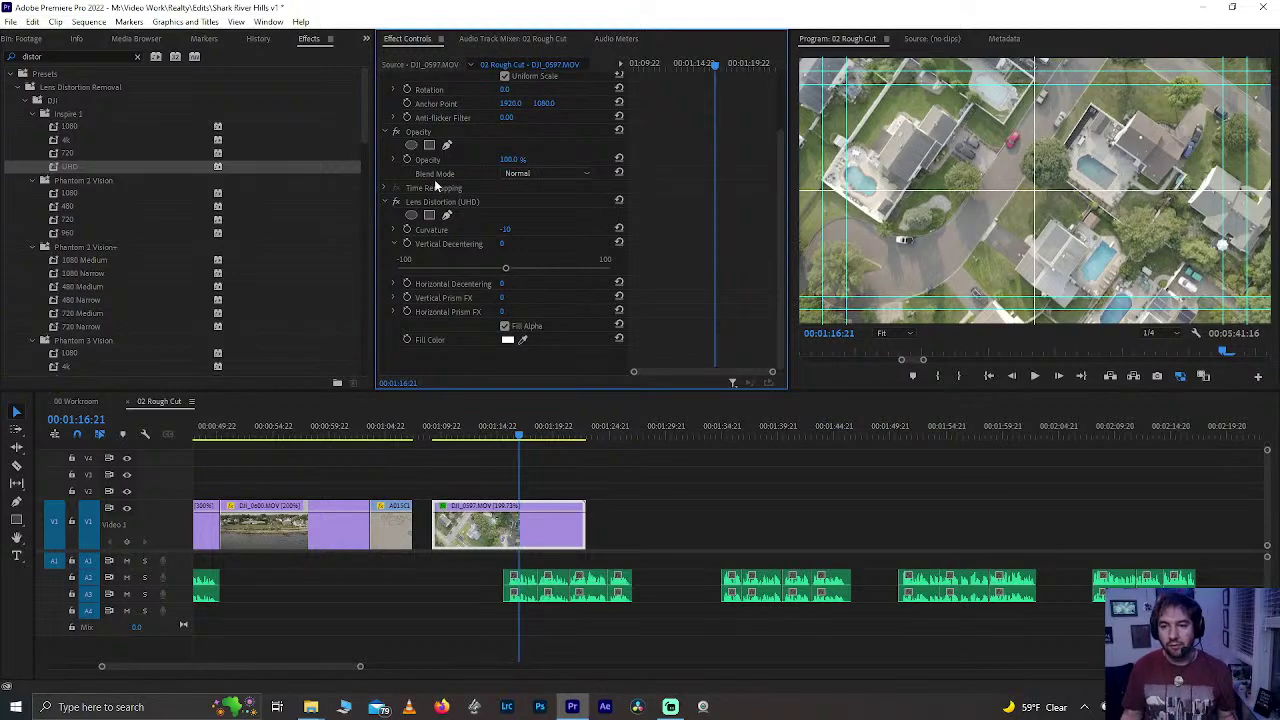
left_click(397, 203)
left_click(397, 203)
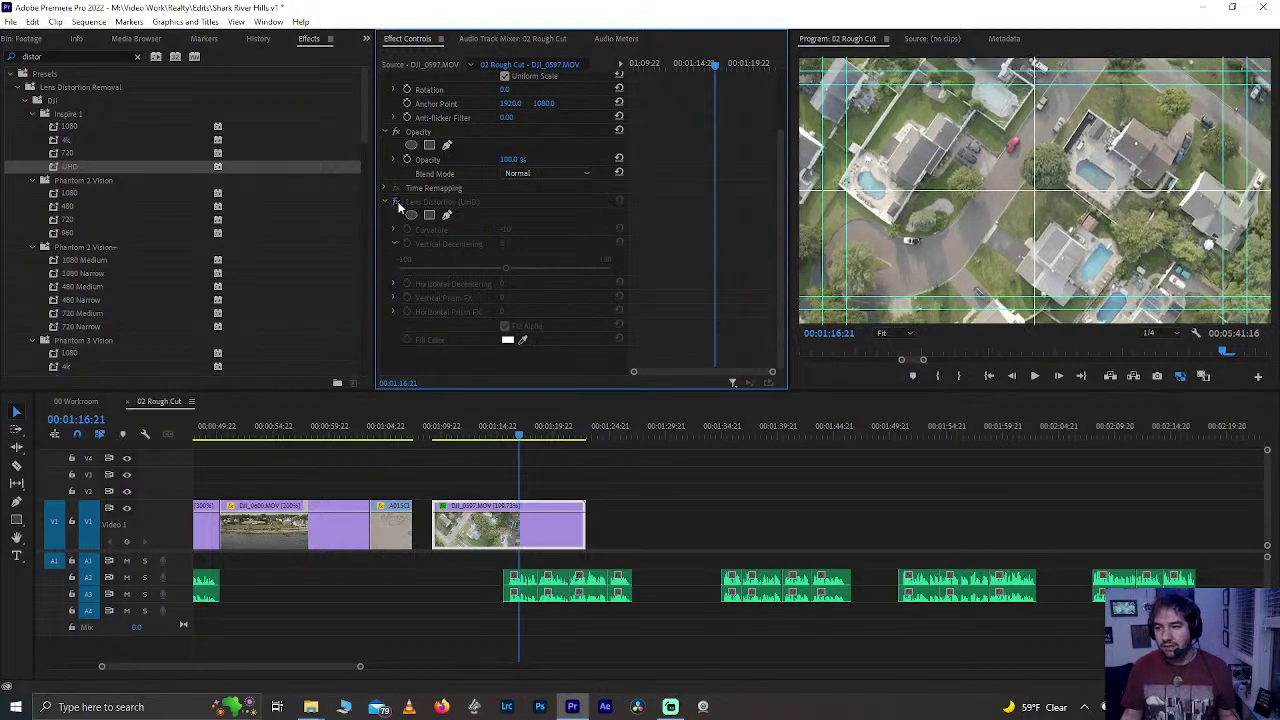
key("space")
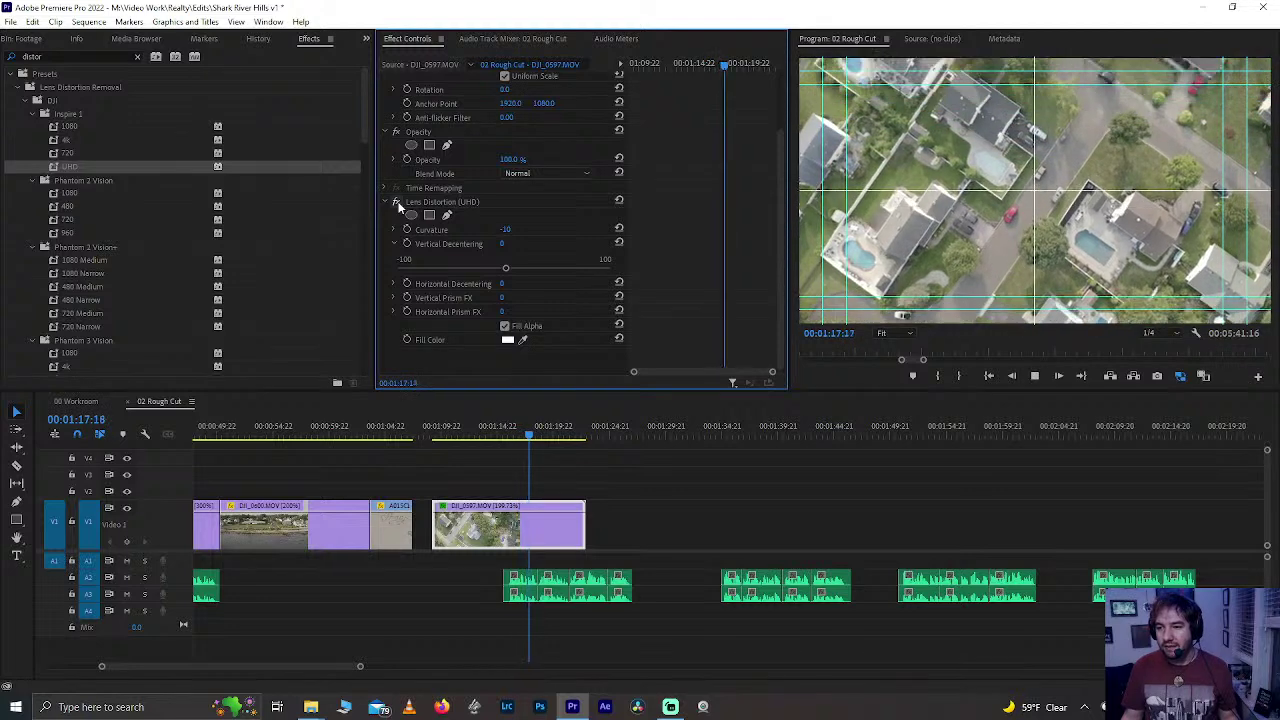
- Test Horizontal Decentering at -11, reset it to 0, and collapse the decentering sliders
left_click(394, 284)
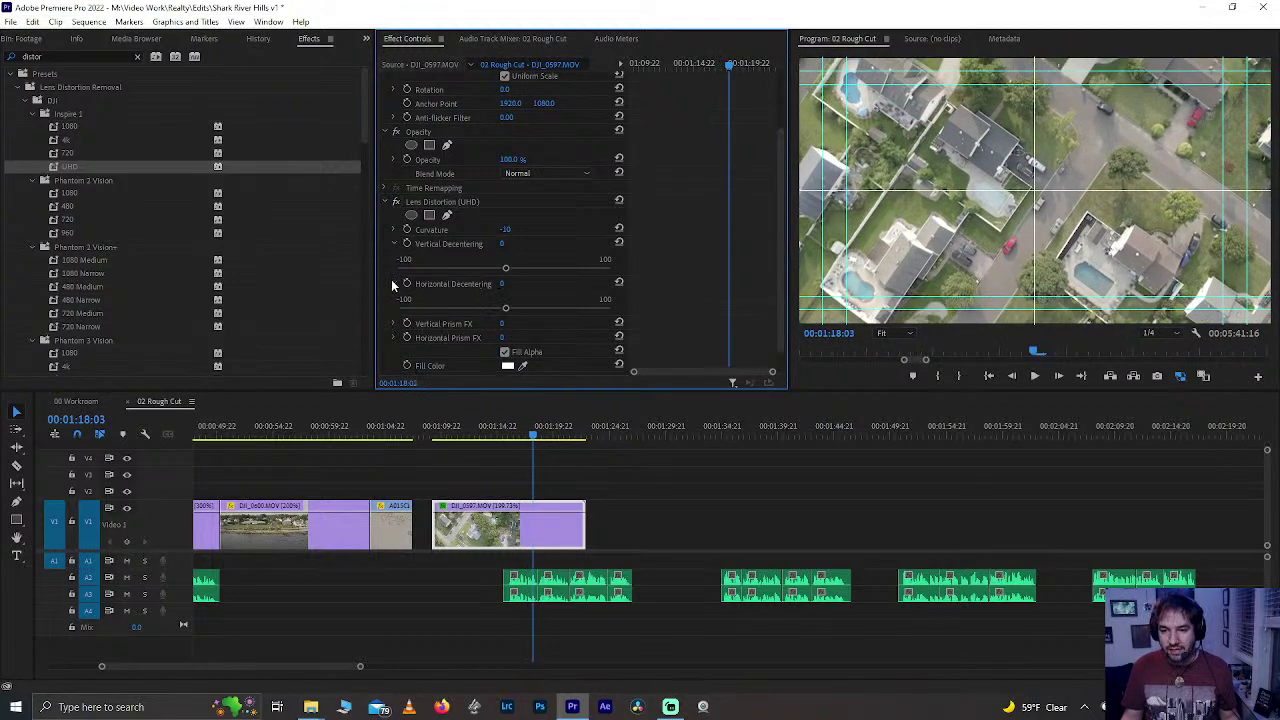
left_click_drag(505, 309, 493, 309)
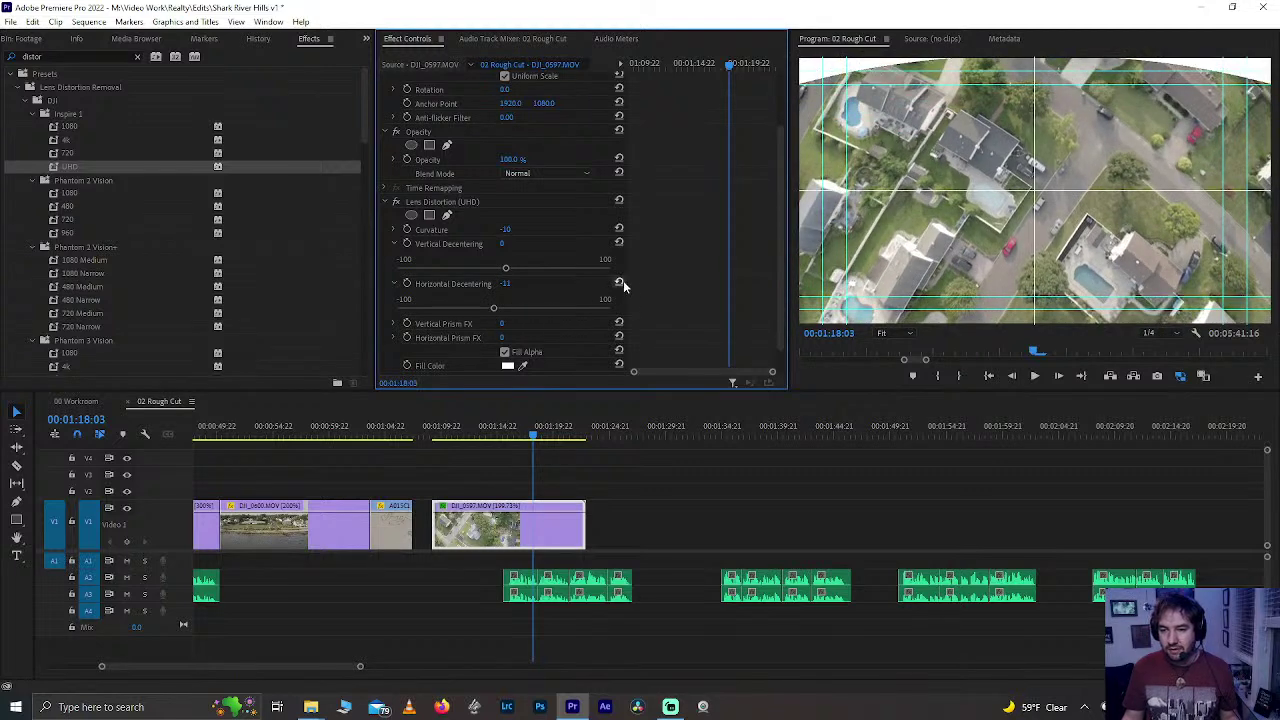
left_click(619, 284)
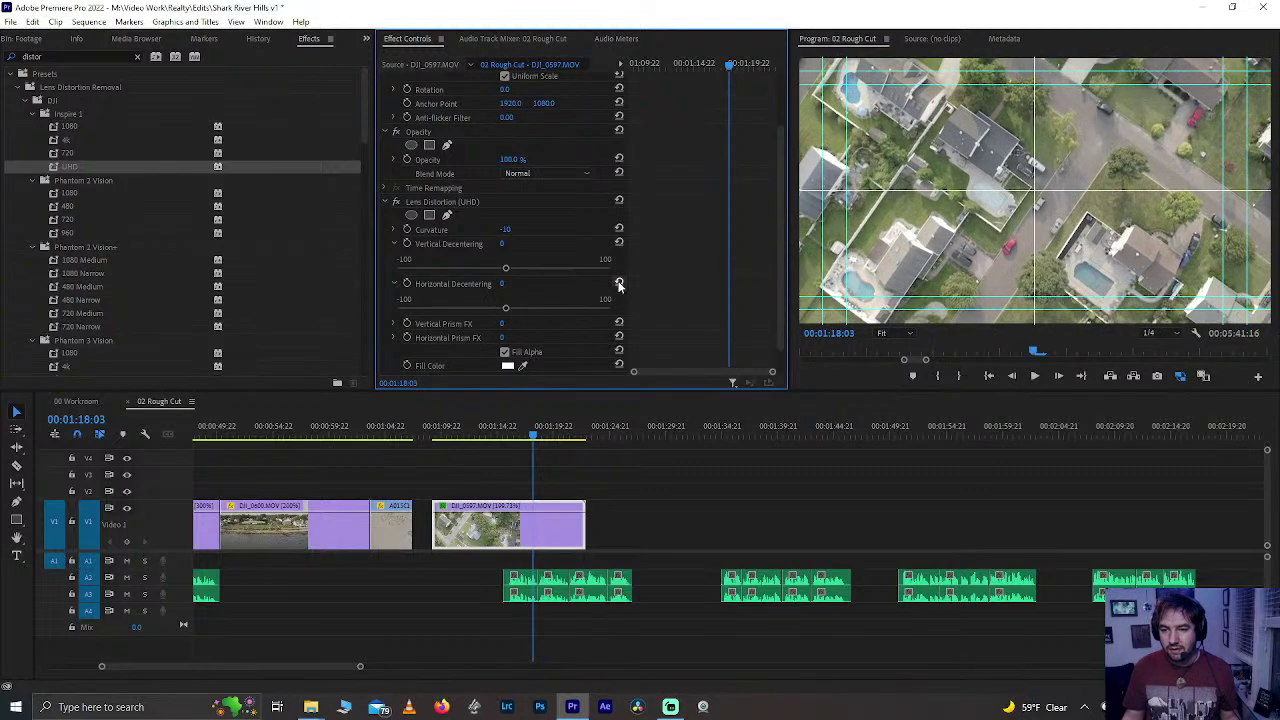
left_click(394, 284)
left_click(394, 244)
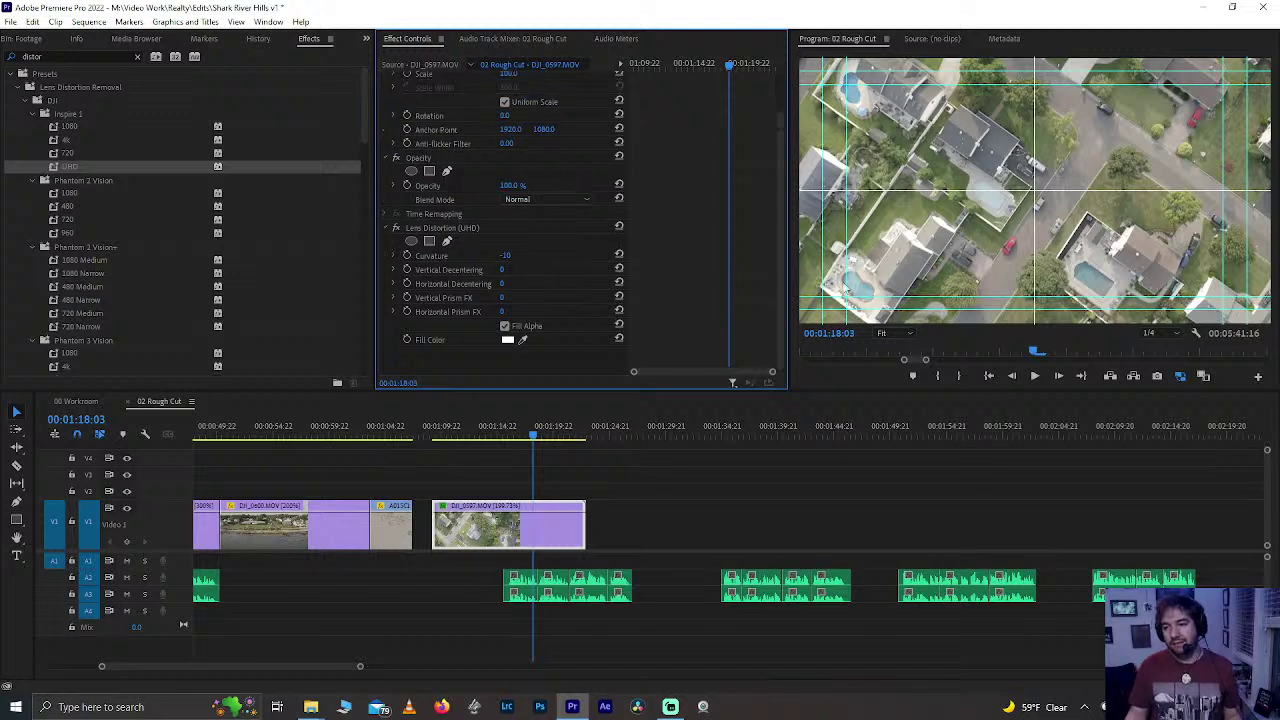
- Test a strong Vertical Prism FX warp, then return it to 0
left_click(398, 298)
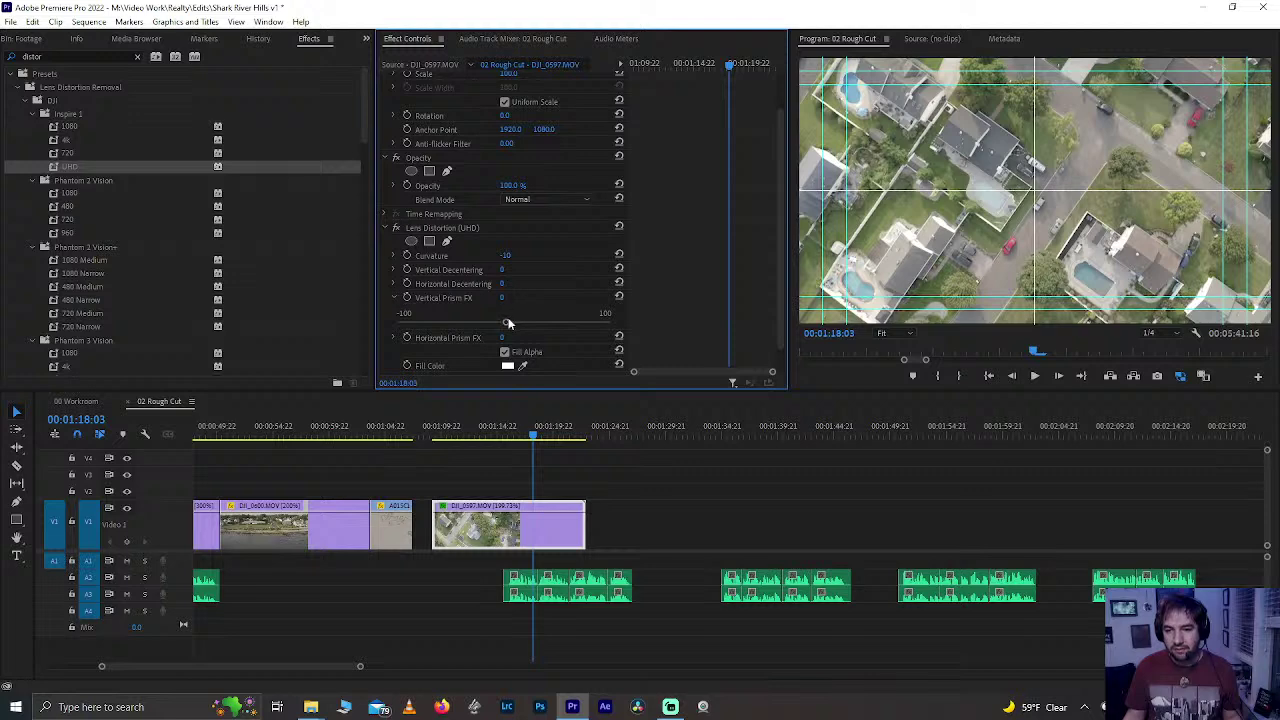
left_click_drag(508, 323, 413, 325)
key("space")
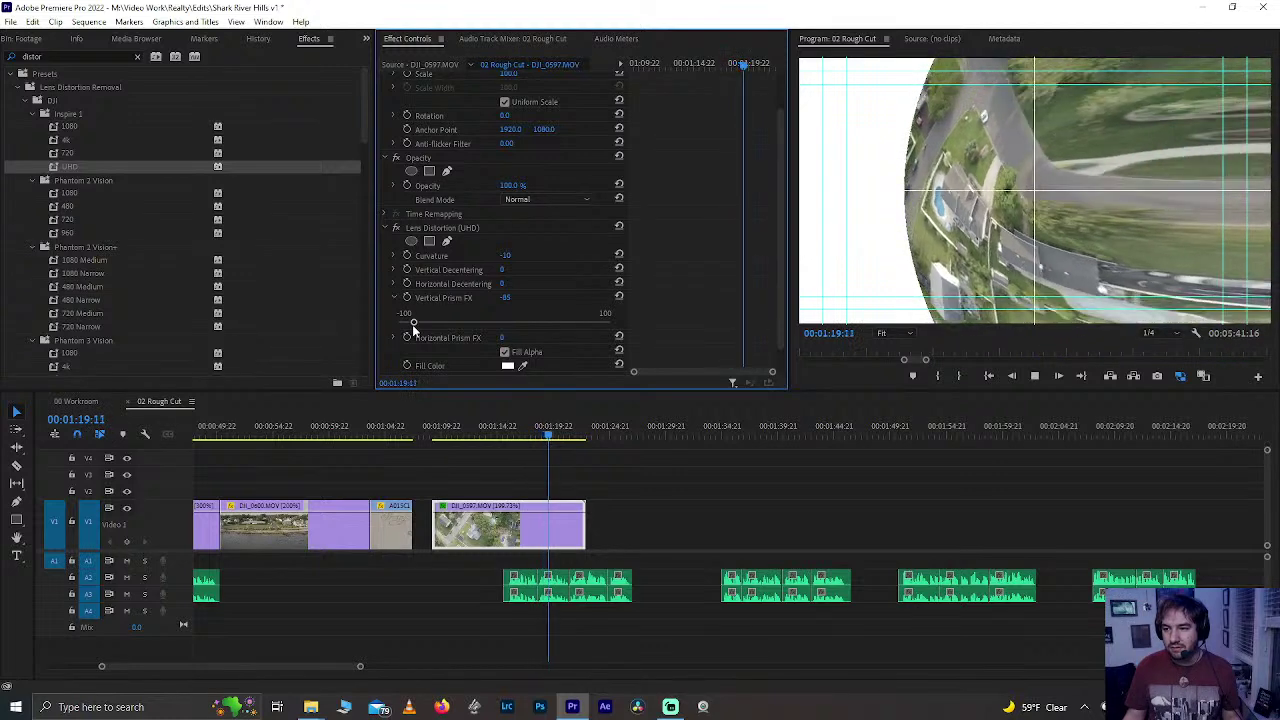
key("space")
left_click_drag(413, 323, 505, 323)
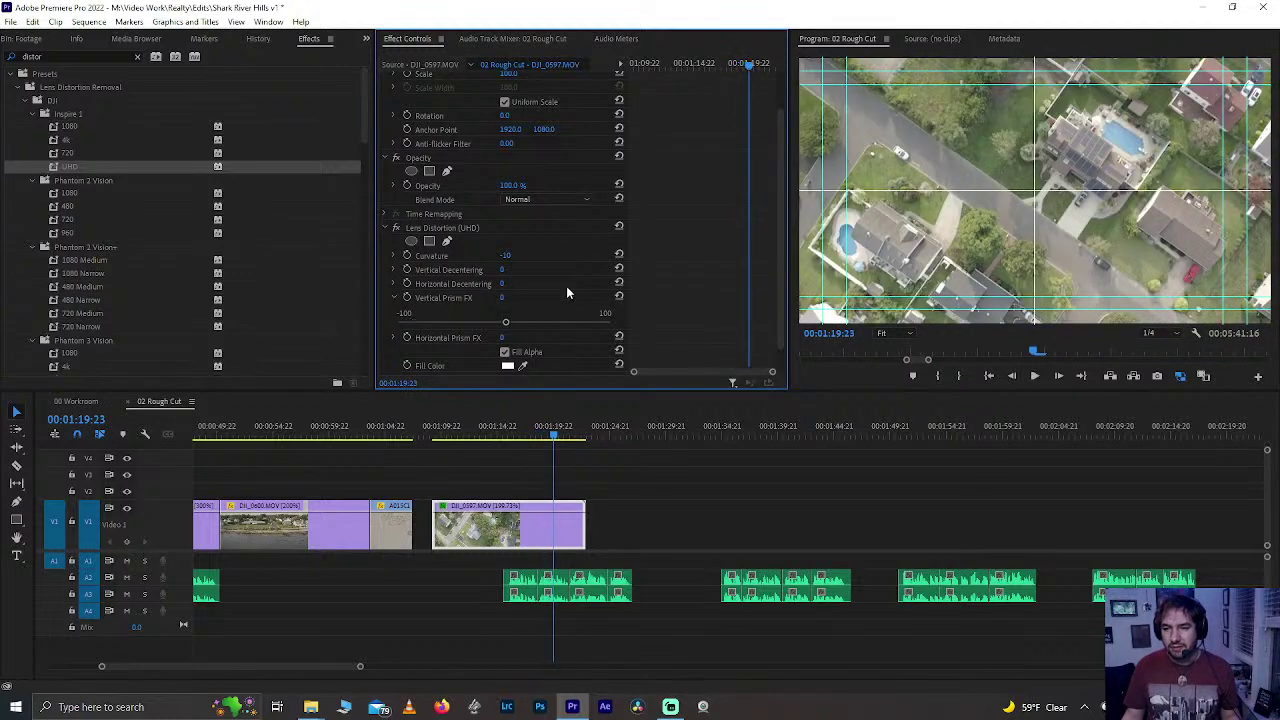
left_click(393, 297)
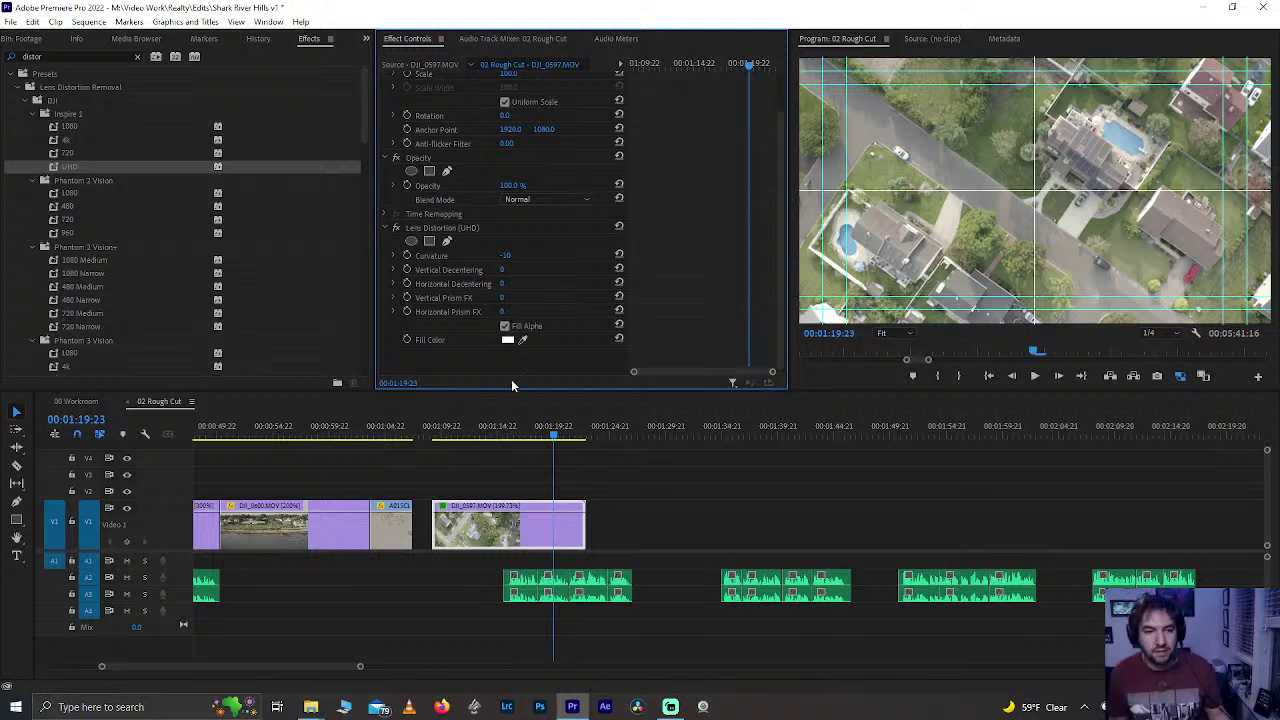
- Slide DJI_0597 left against the preceding clip and delete the transition at its end
left_click(459, 531)
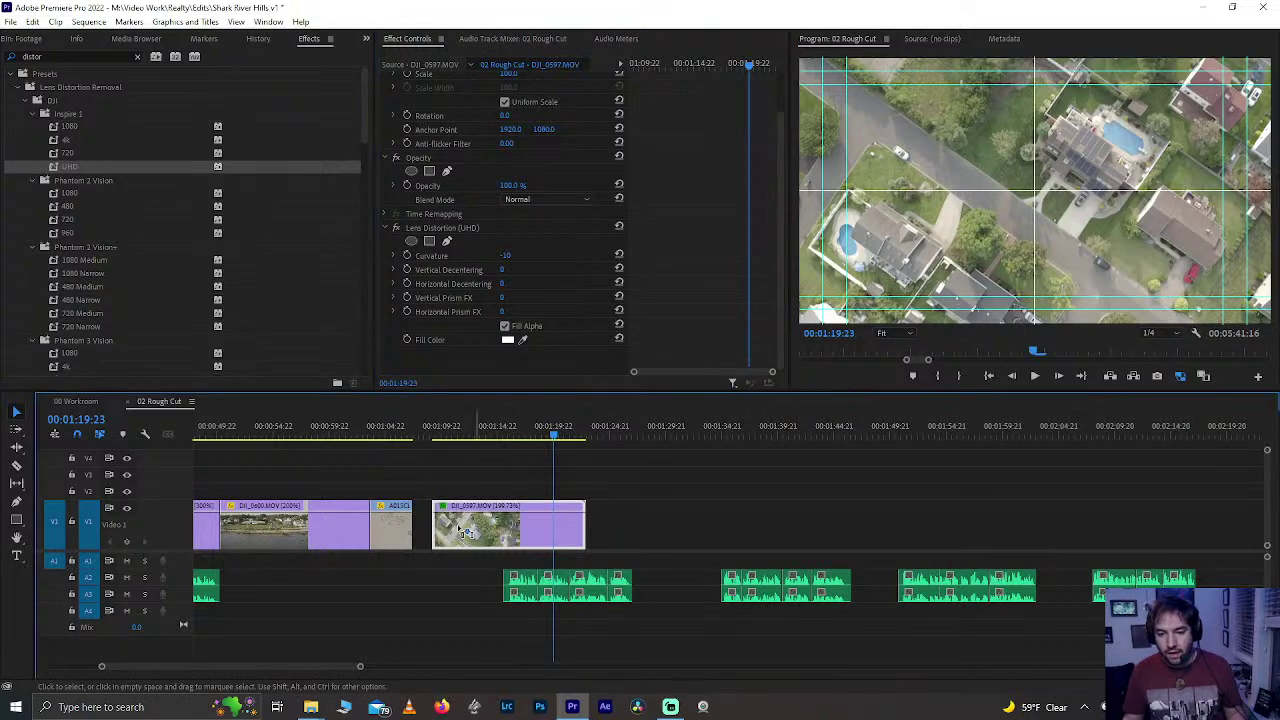
left_click_drag(459, 531, 438, 531)
left_click(393, 428)
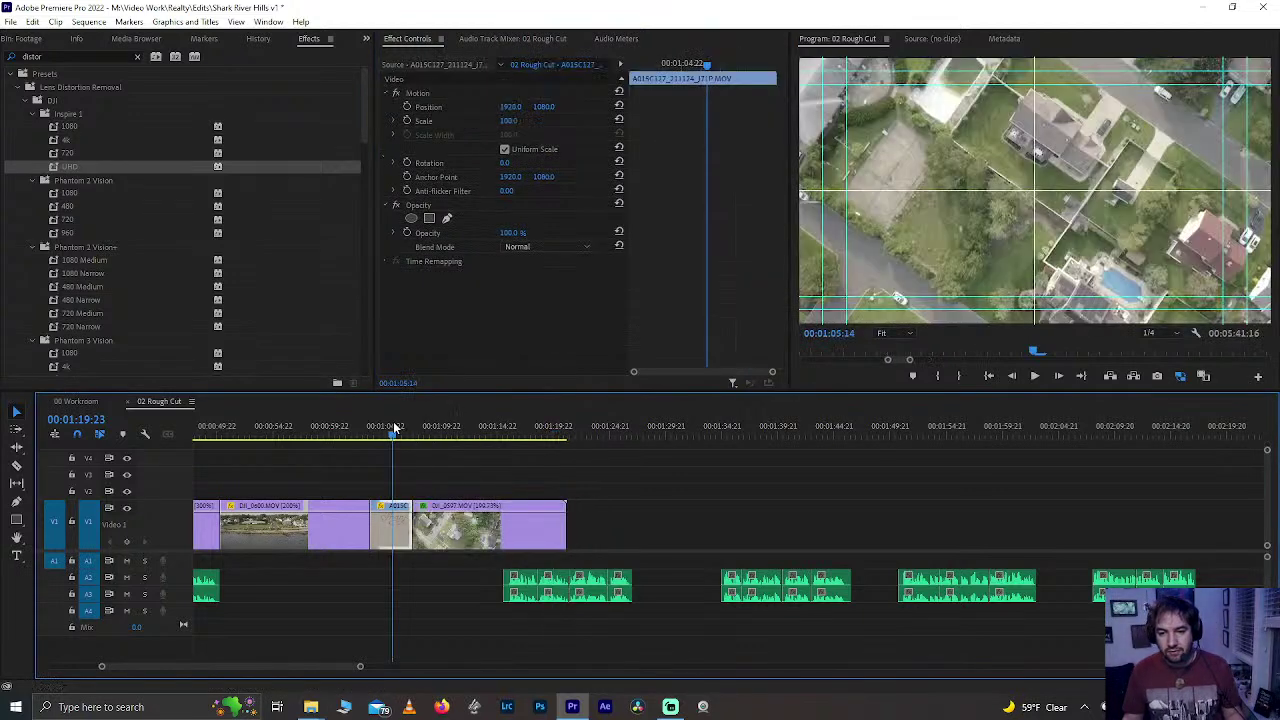
left_click(437, 535)
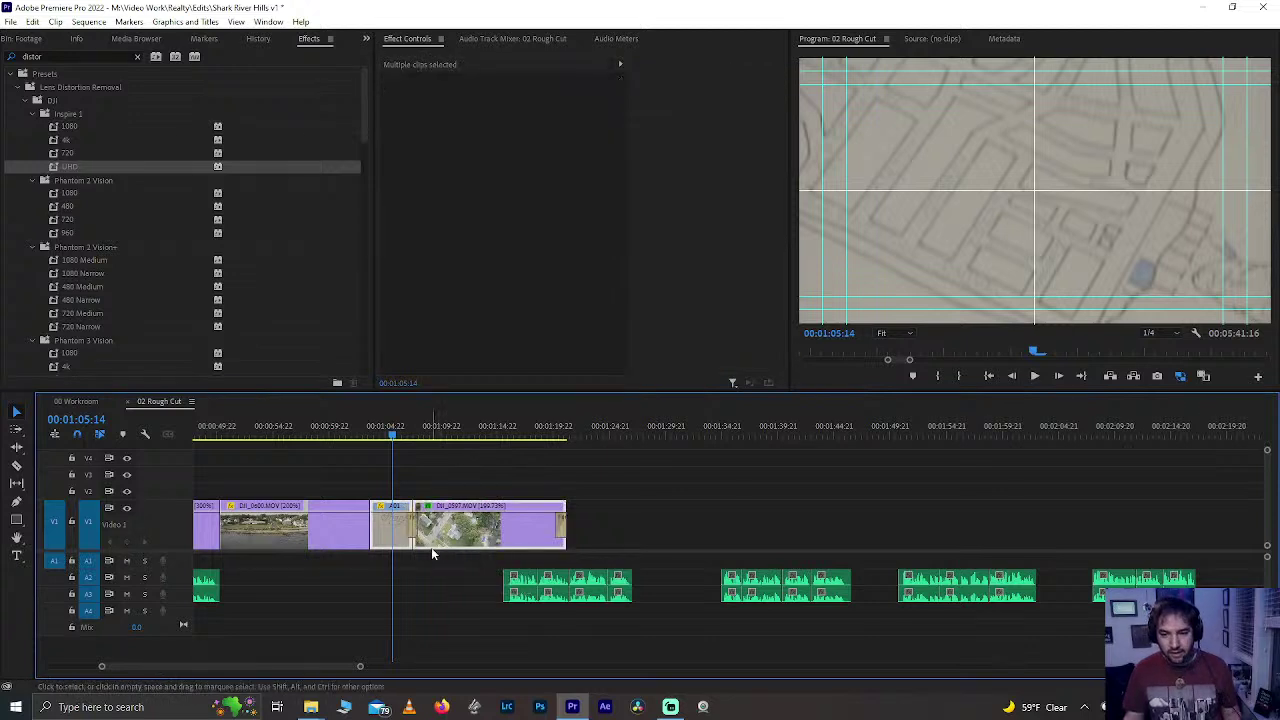
left_click(600, 522)
left_click(562, 532)
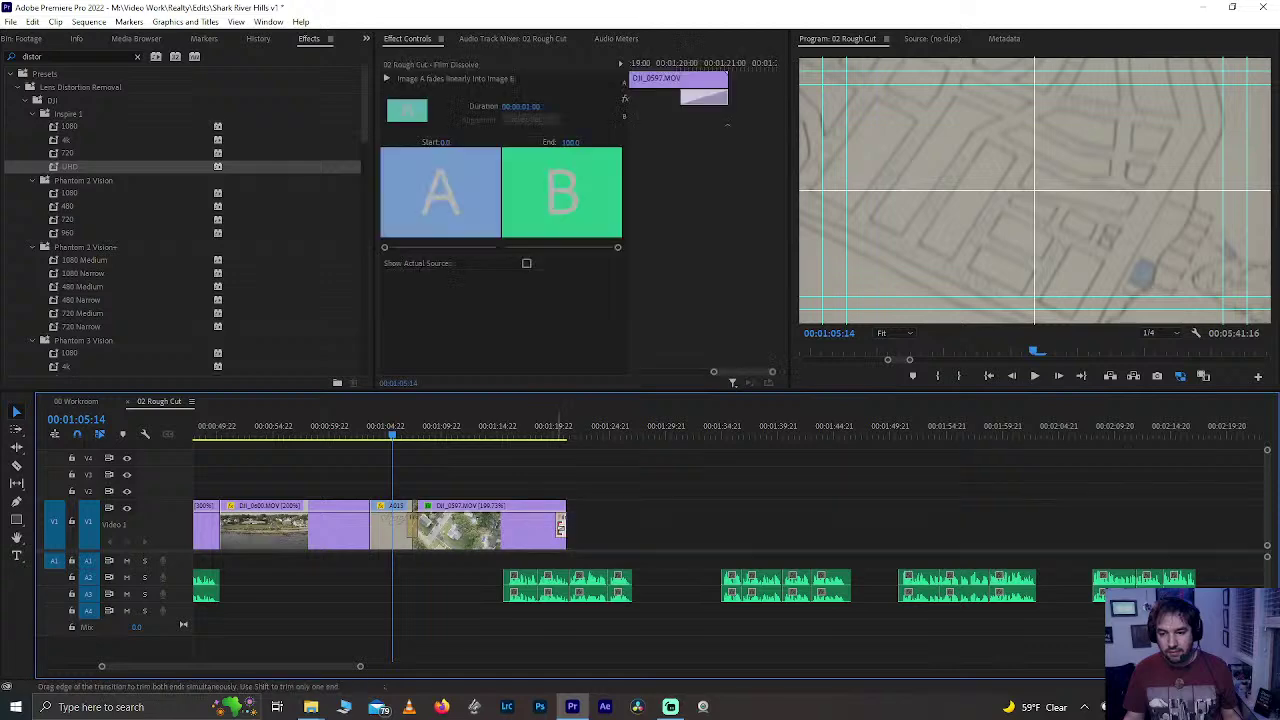
key("Delete")
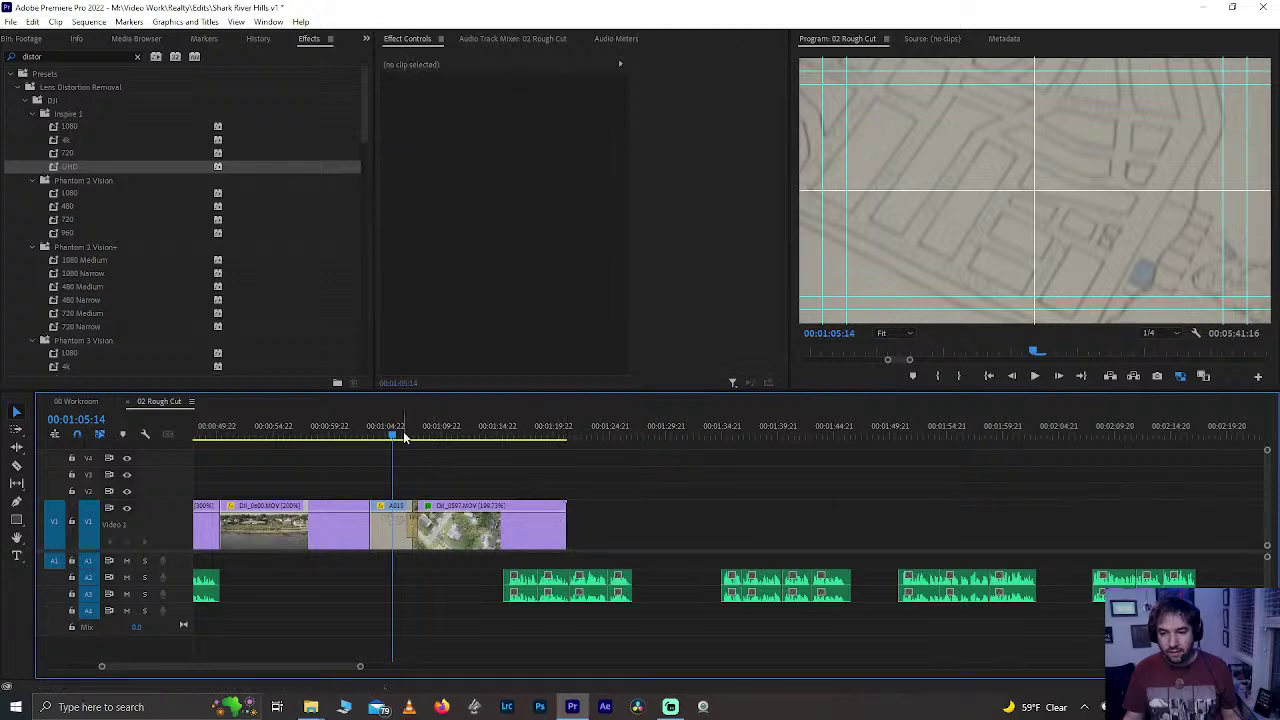
key("space")
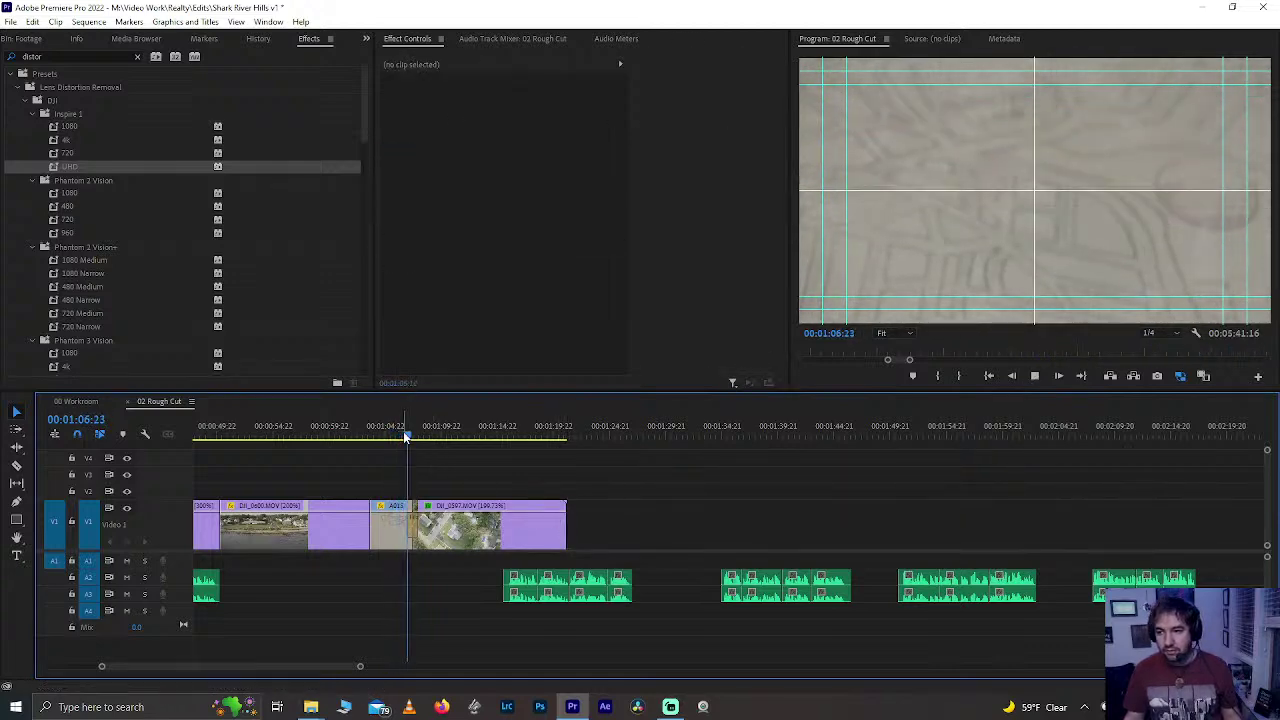
key("space")
- Trim 7 frames off the preceding clip's end and start DJI_0597 22 frames later
key("d")
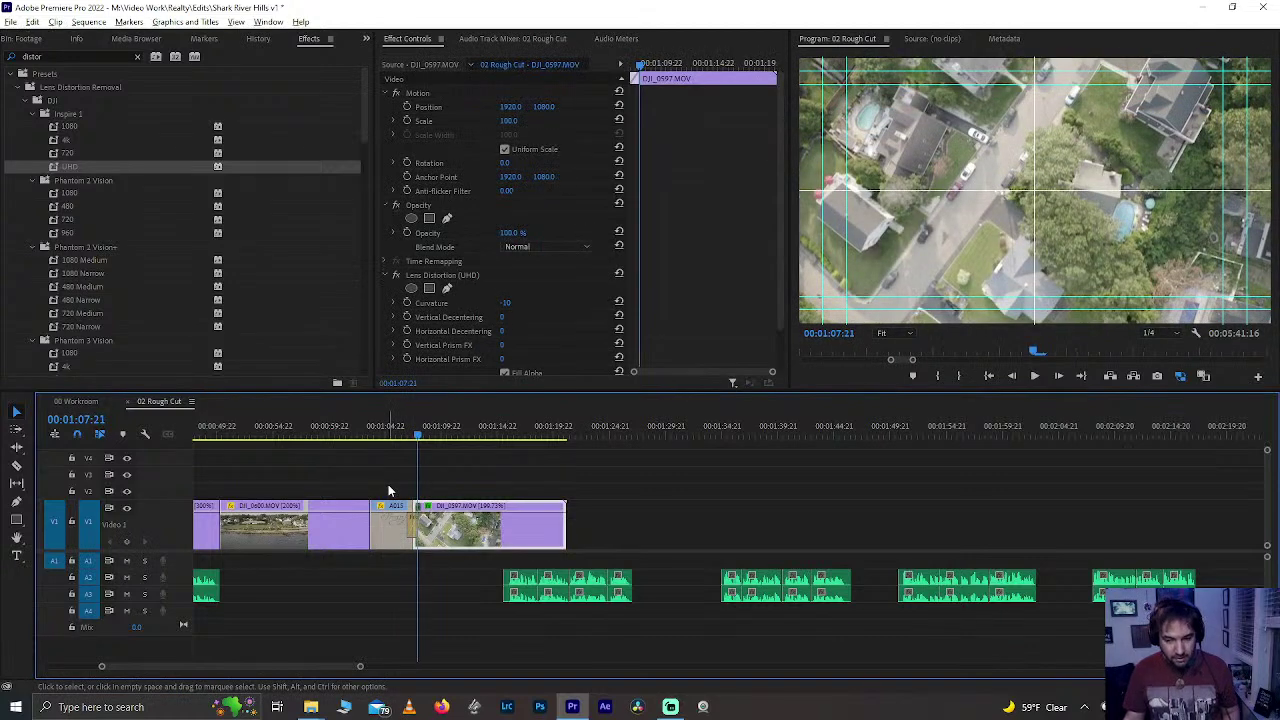
scroll(388, 484, "up", 3)
scroll(388, 484, "up", 3)
left_click(634, 526)
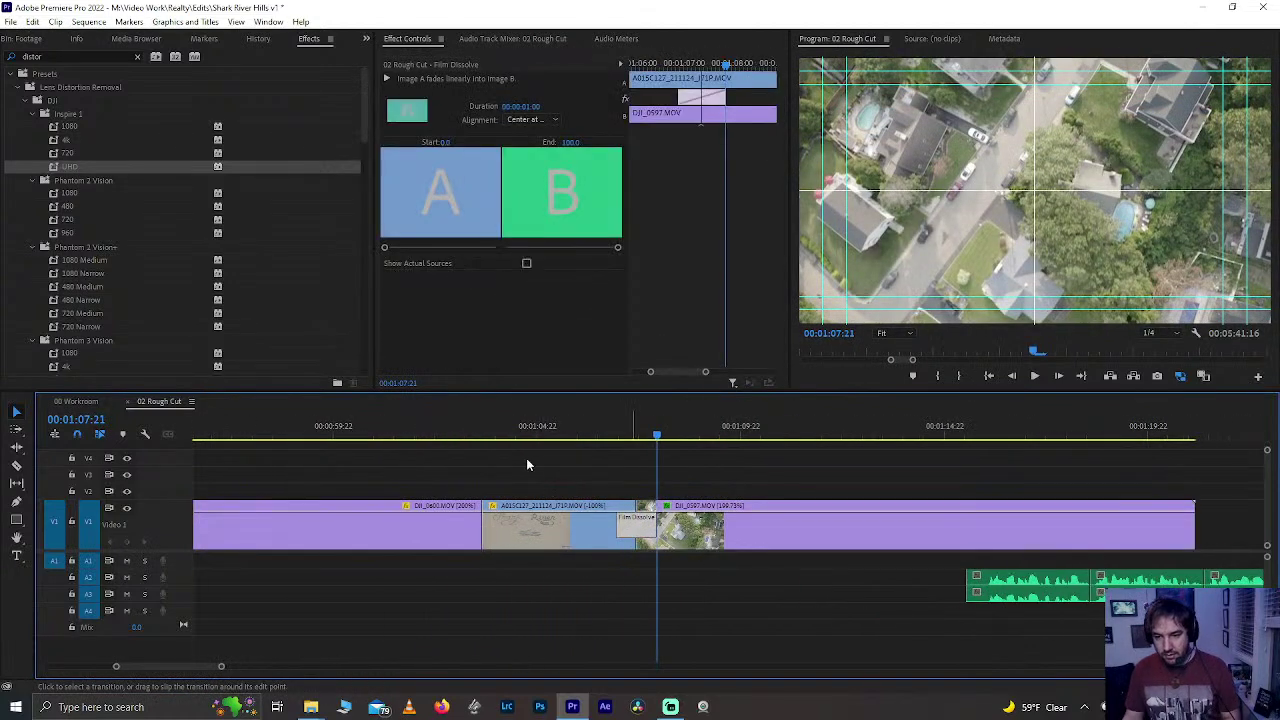
left_click_drag(514, 435, 604, 437)
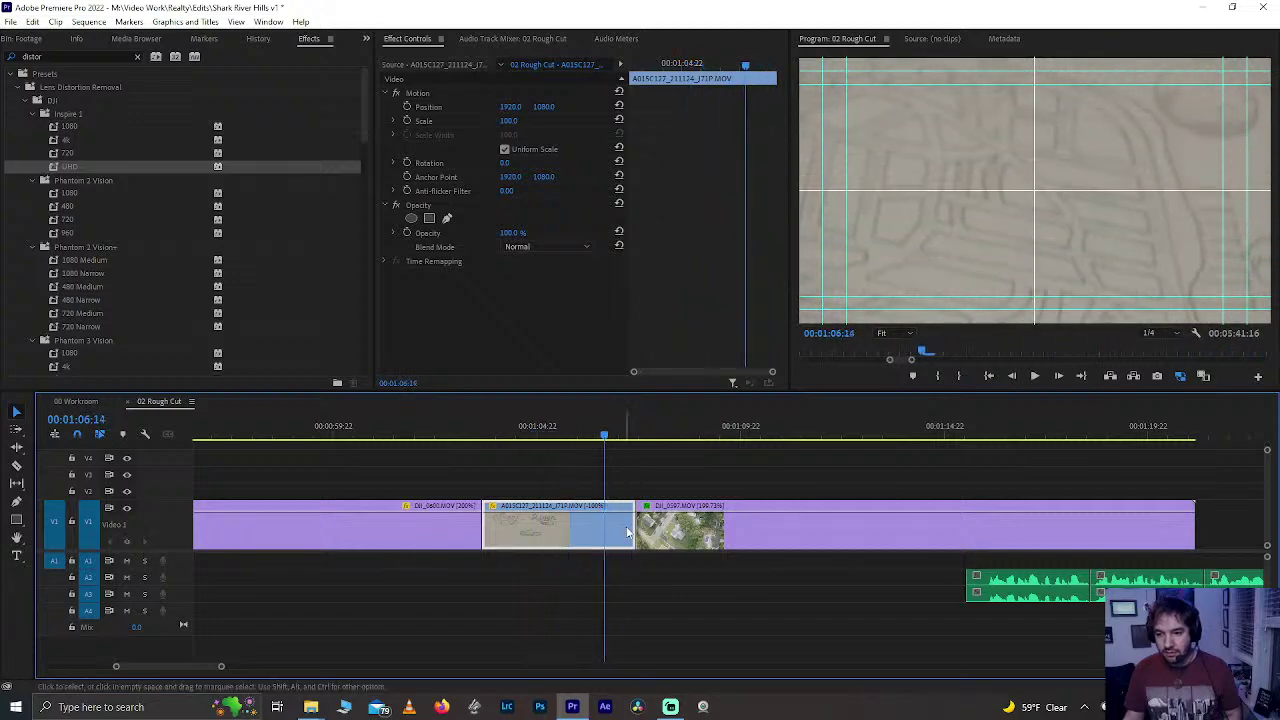
left_click_drag(625, 532, 651, 452)
left_click_drag(608, 528, 651, 534)
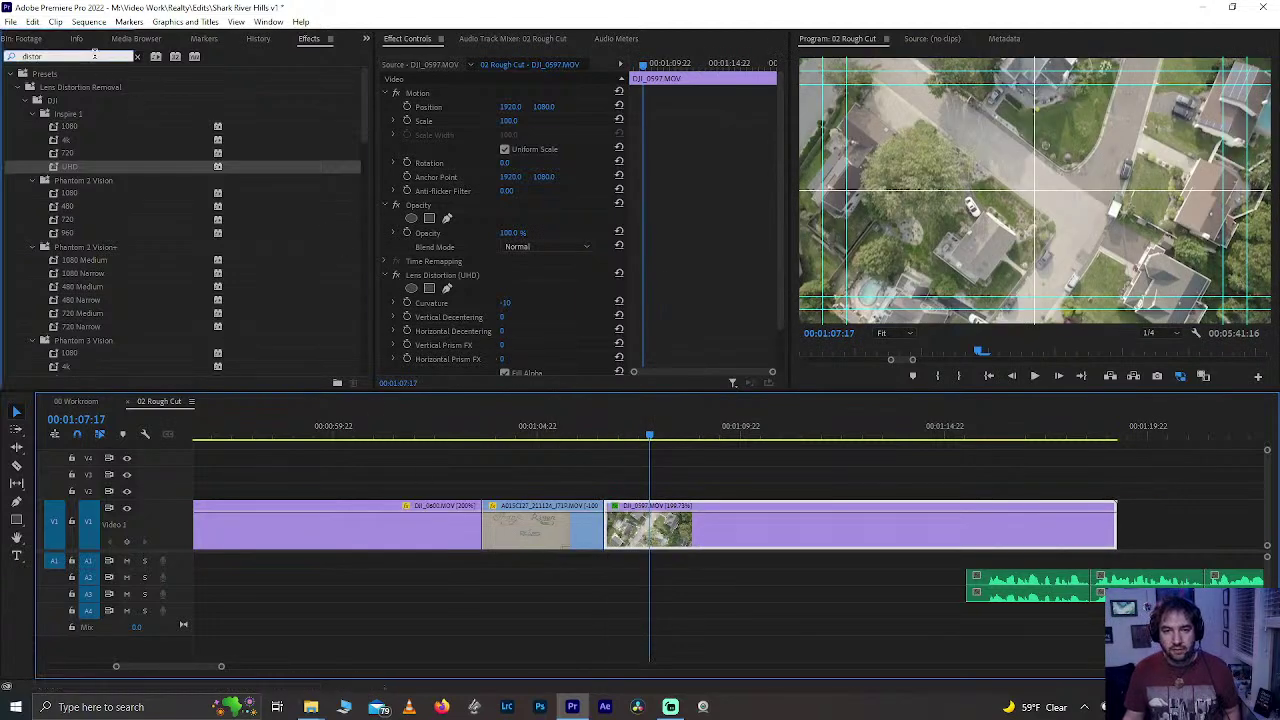
- Find Film Dissolve by searching 'diss', place it on the map–DJI_0597 cut, and preview
left_click(131, 56)
type("diss")
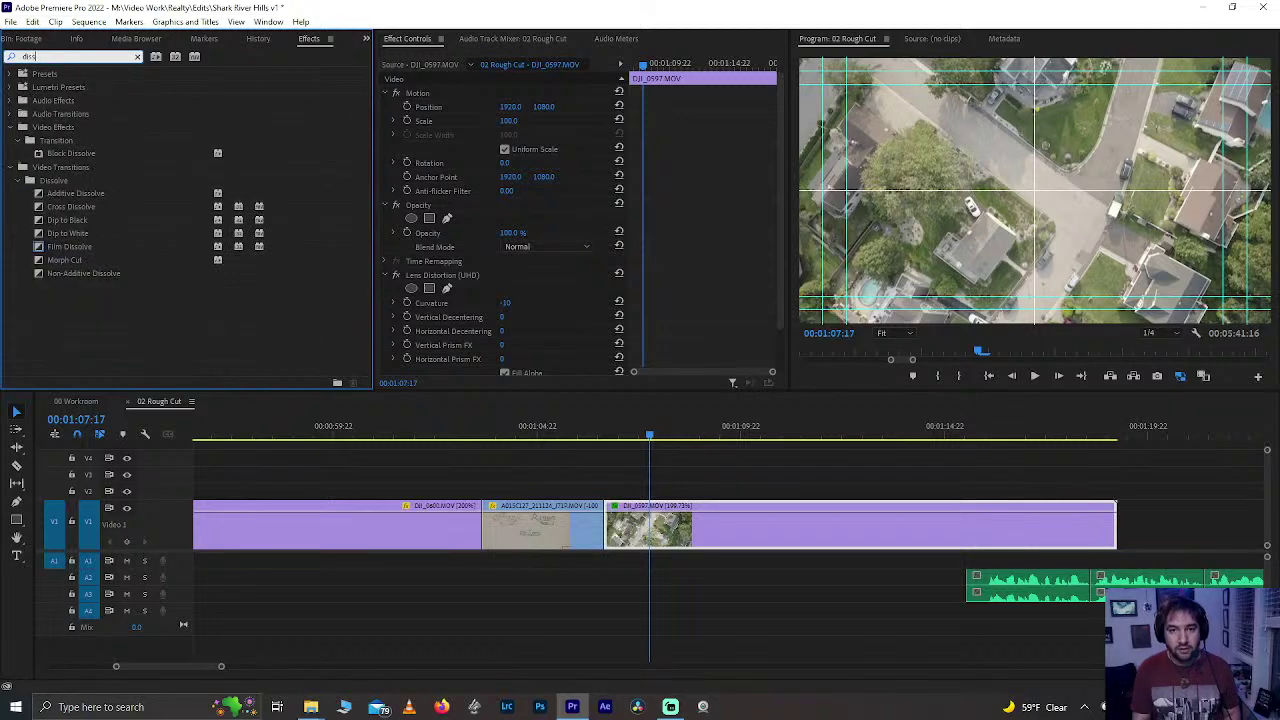
left_click_drag(60, 247, 610, 533)
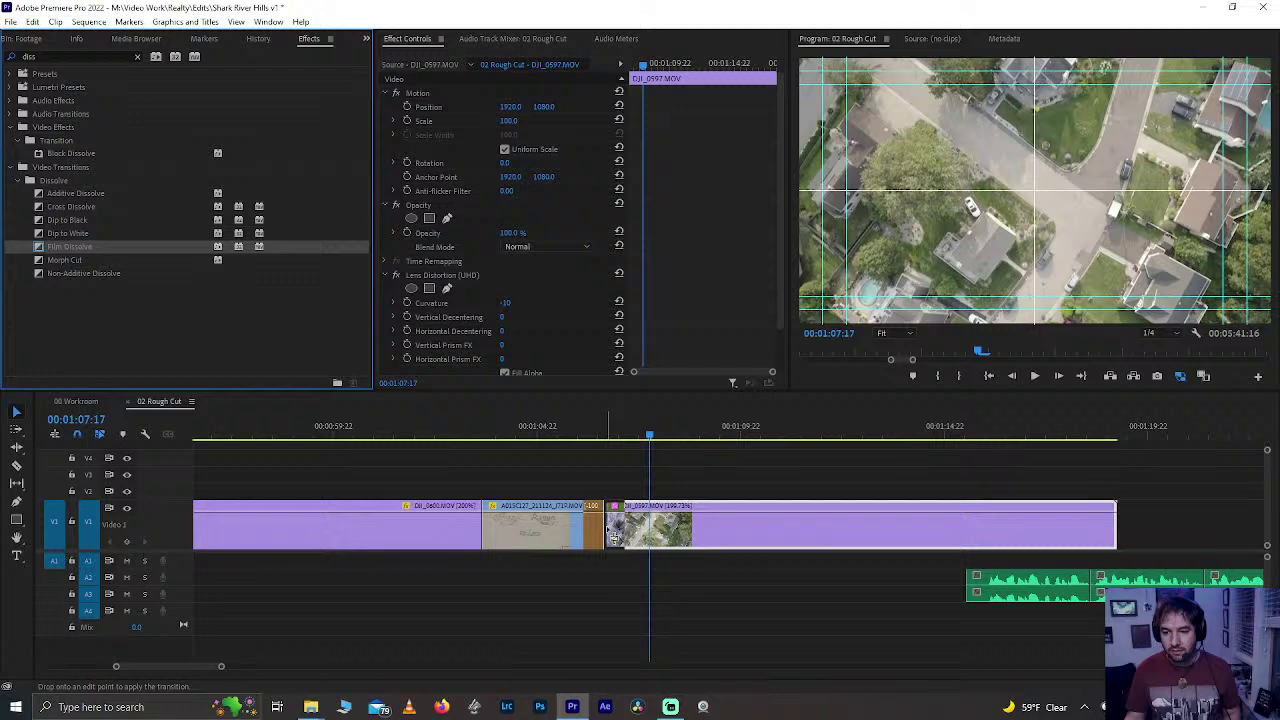
left_click(575, 428)
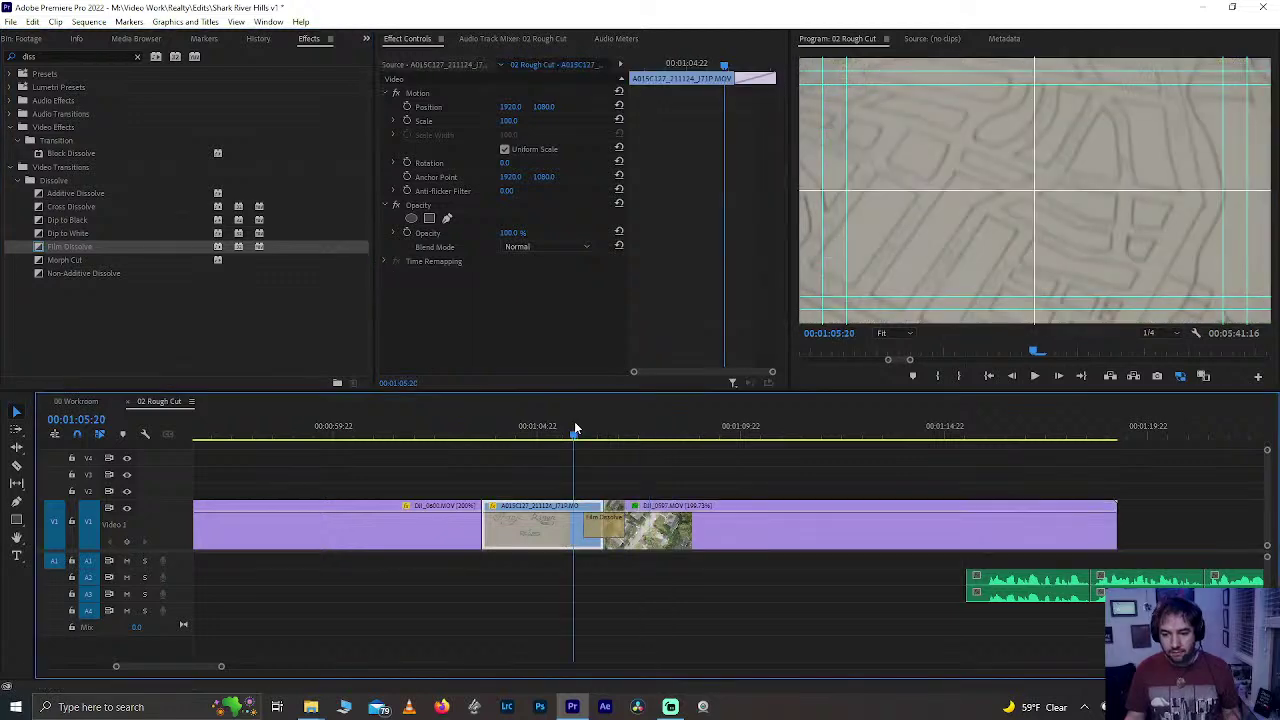
key("space")
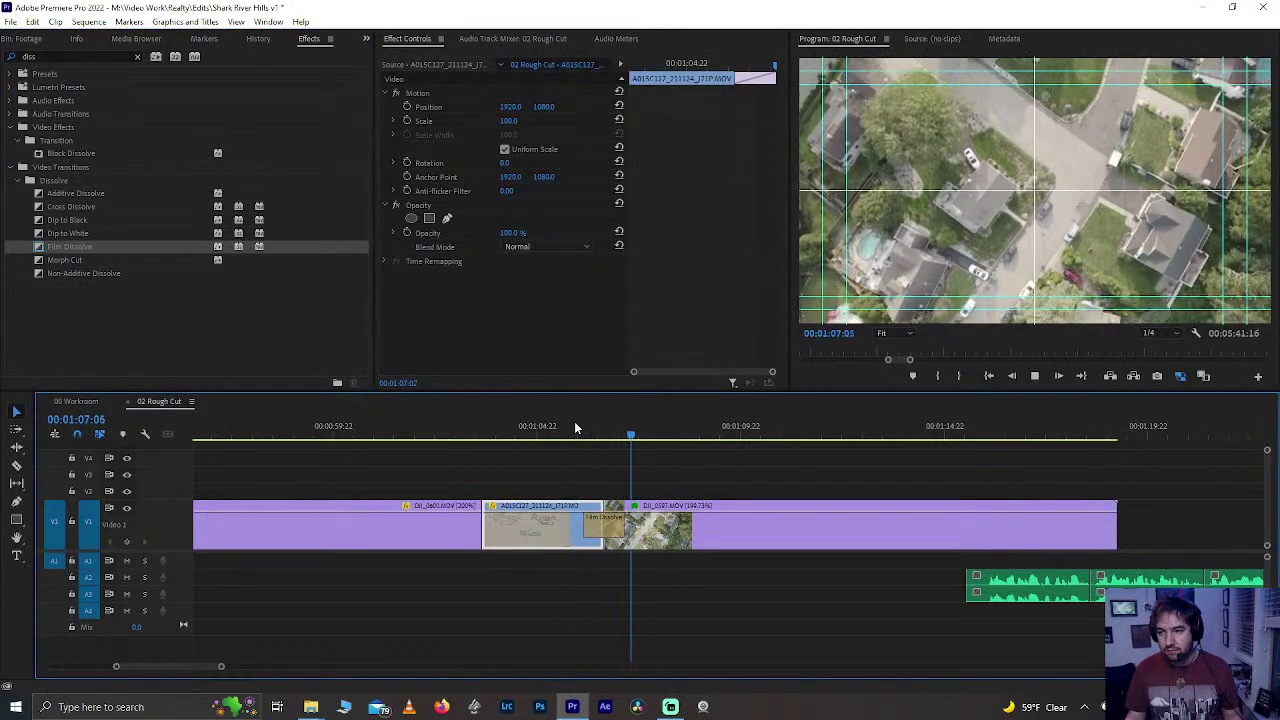
left_click_drag(594, 435, 695, 482)
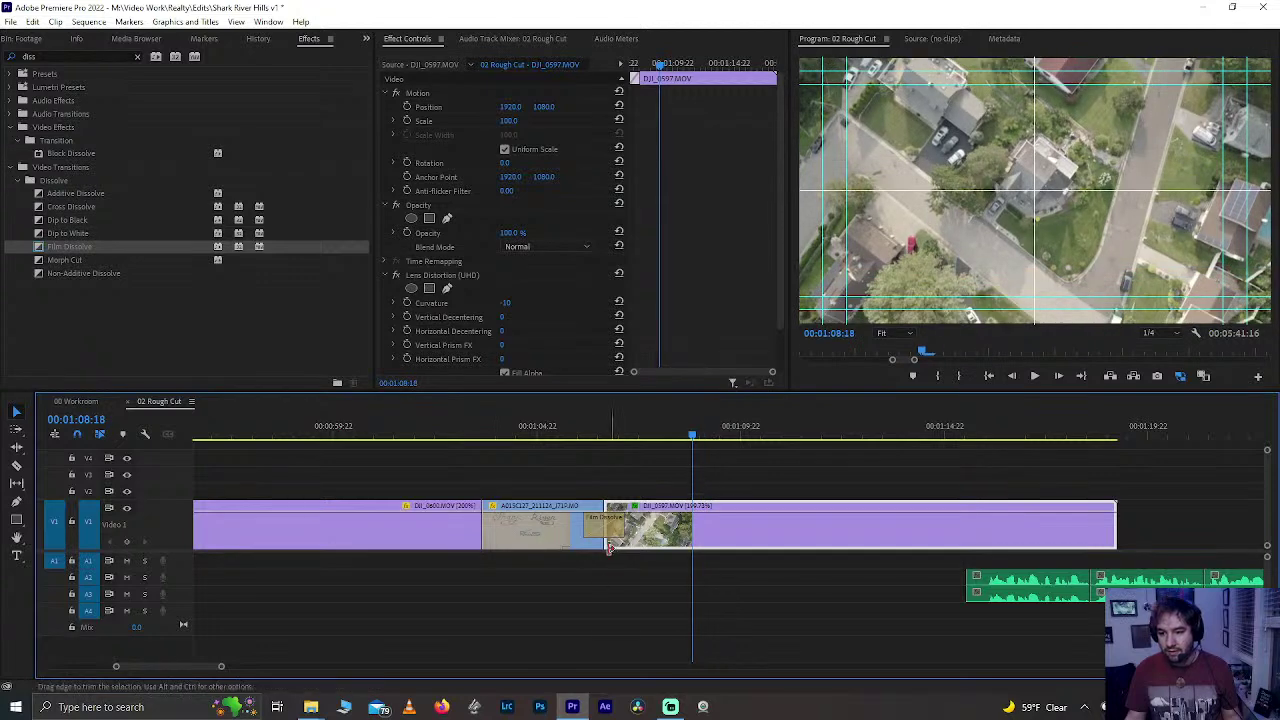
- Slide DJI_0597 back against A015C127 to close the gap, and play across the cut
left_click_drag(607, 530, 693, 533)
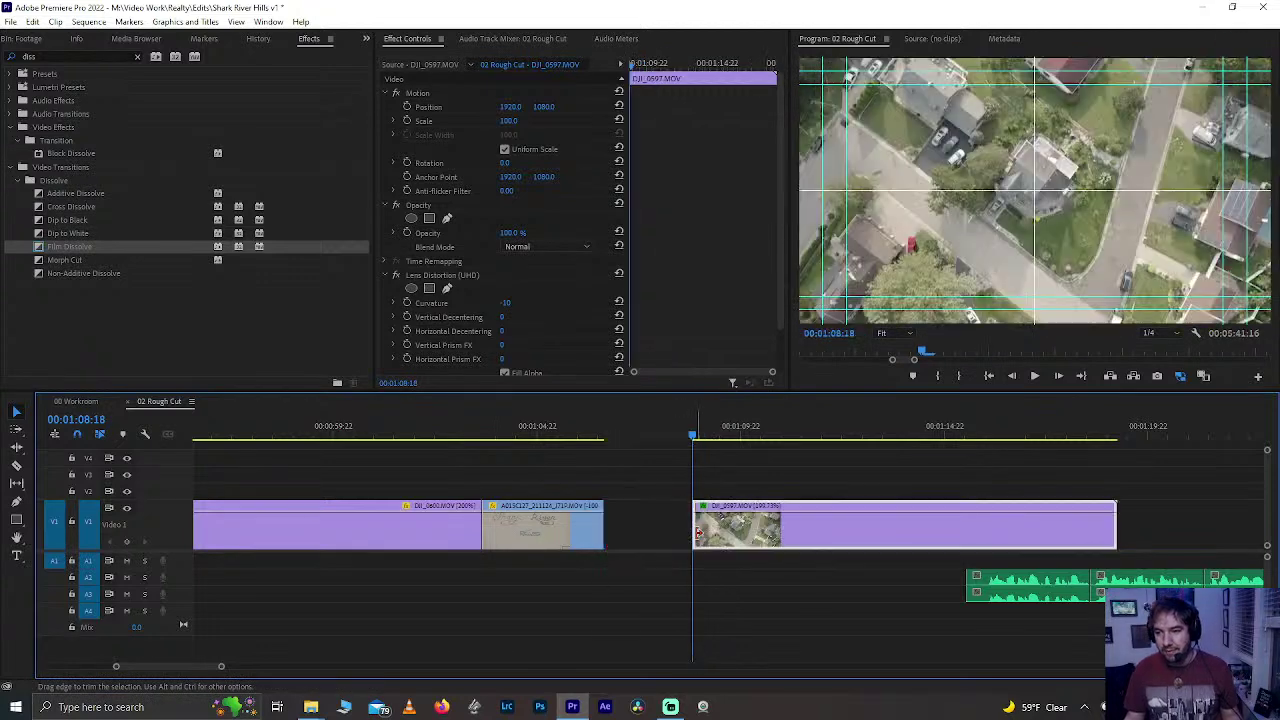
left_click(578, 432)
mouse_move(578, 432)
left_mouse_down()
mouse_move(609, 434)
mouse_move(551, 434)
mouse_move(593, 436)
left_mouse_up()
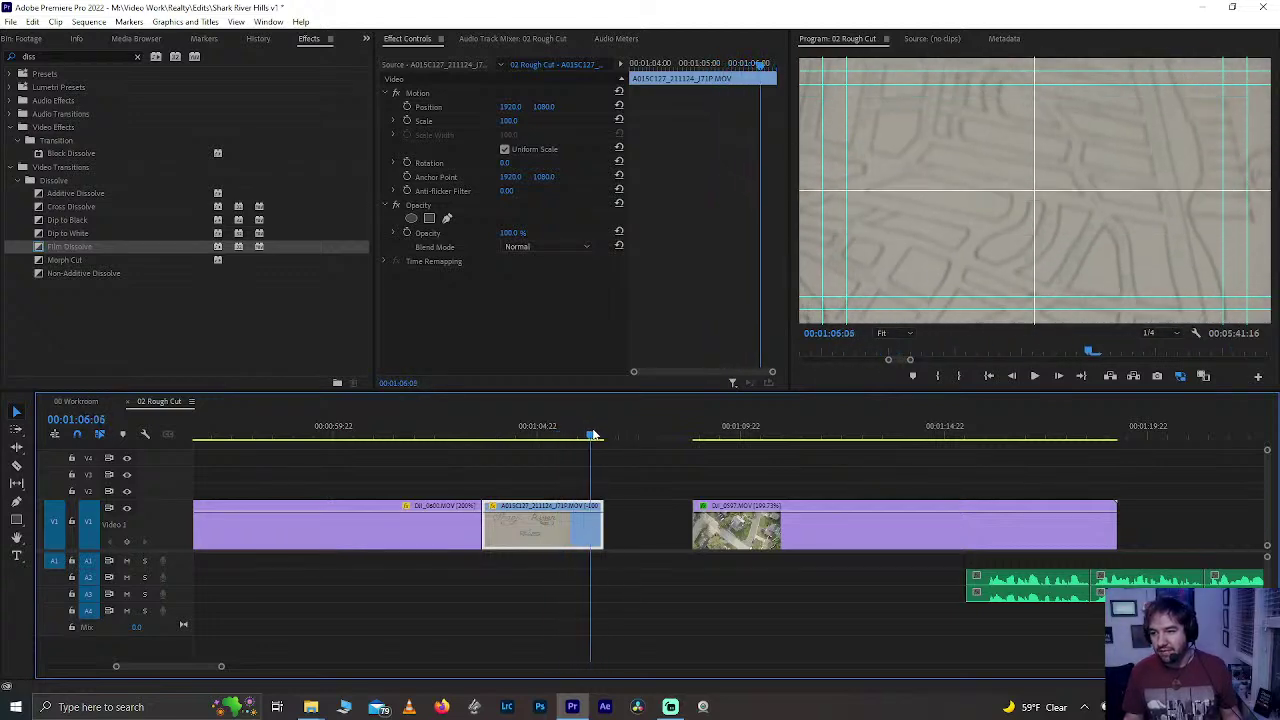
left_click_drag(770, 530, 680, 540)
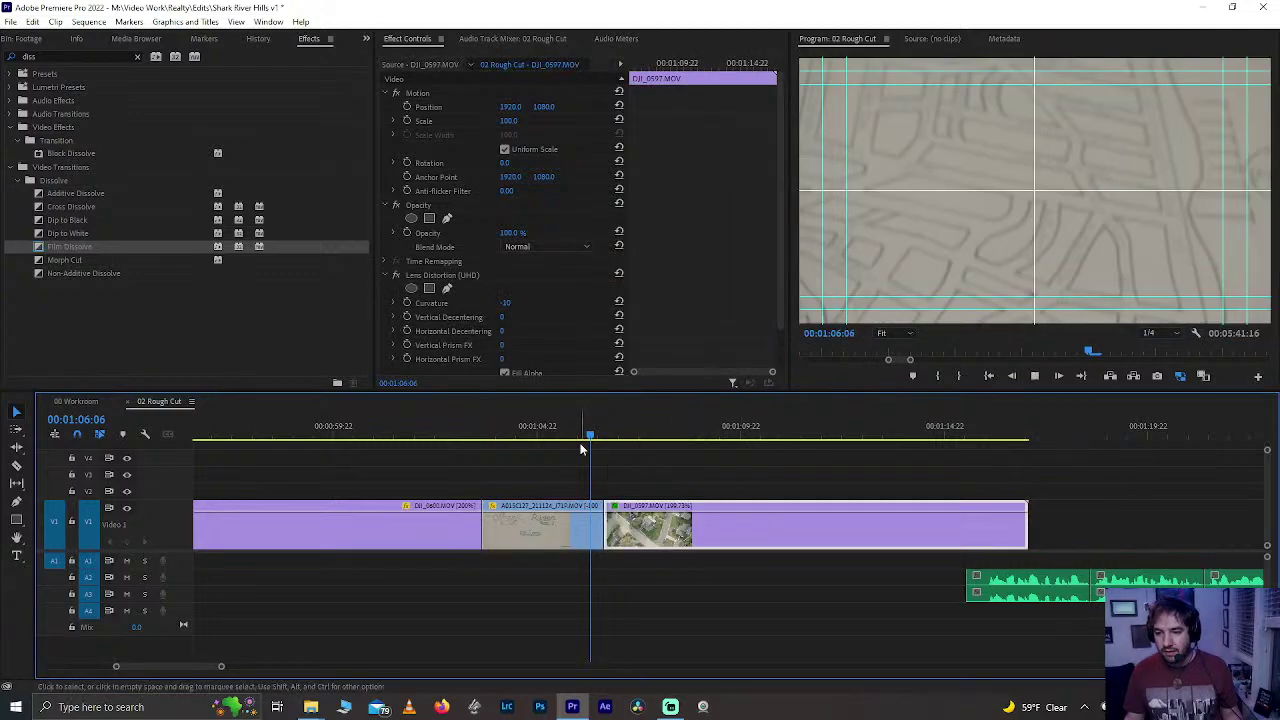
key("space")
left_click(540, 424)
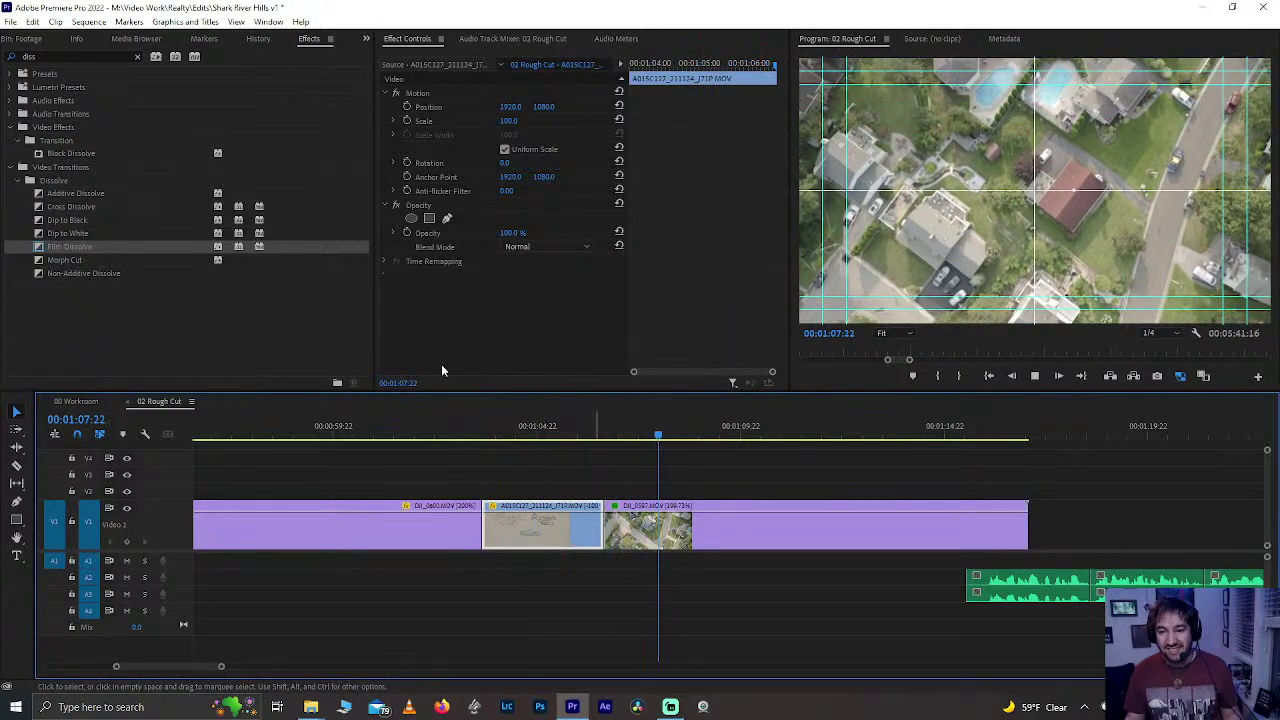
key("space")
- Add a Film Dissolve between A015C127 and DJI_0597 and play it back
left_click_drag(67, 257, 603, 530)
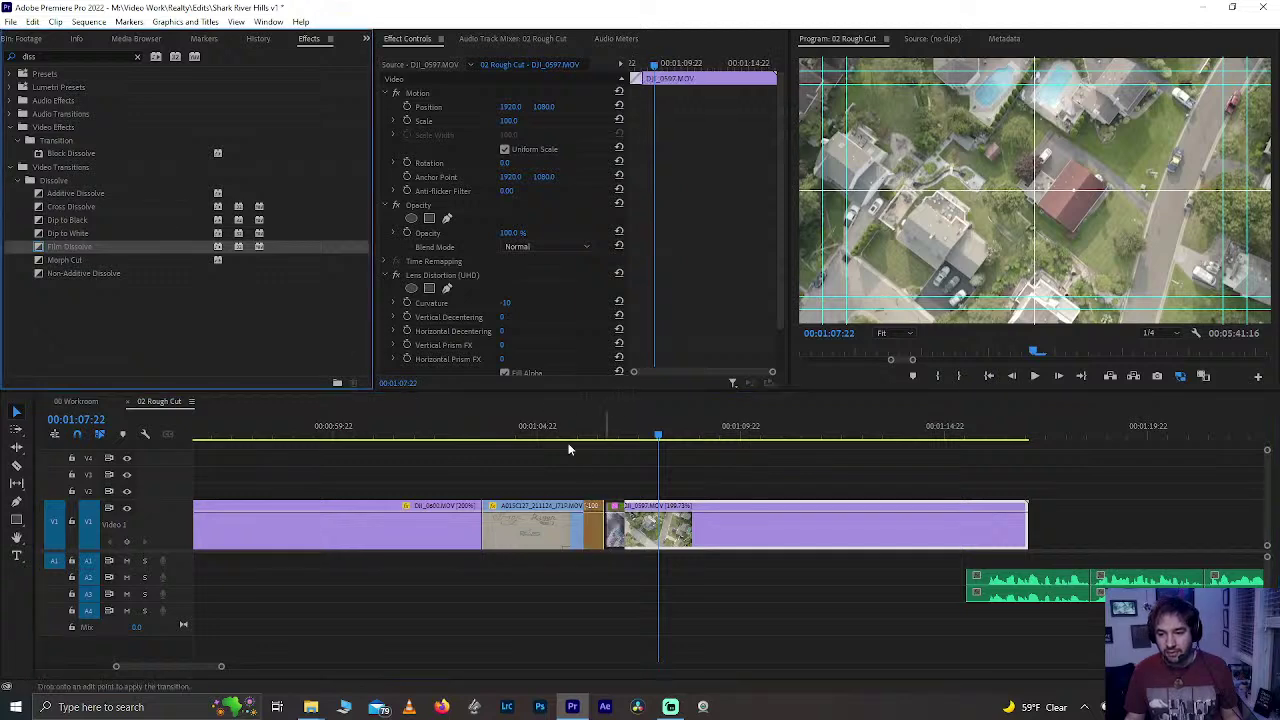
left_click(563, 431)
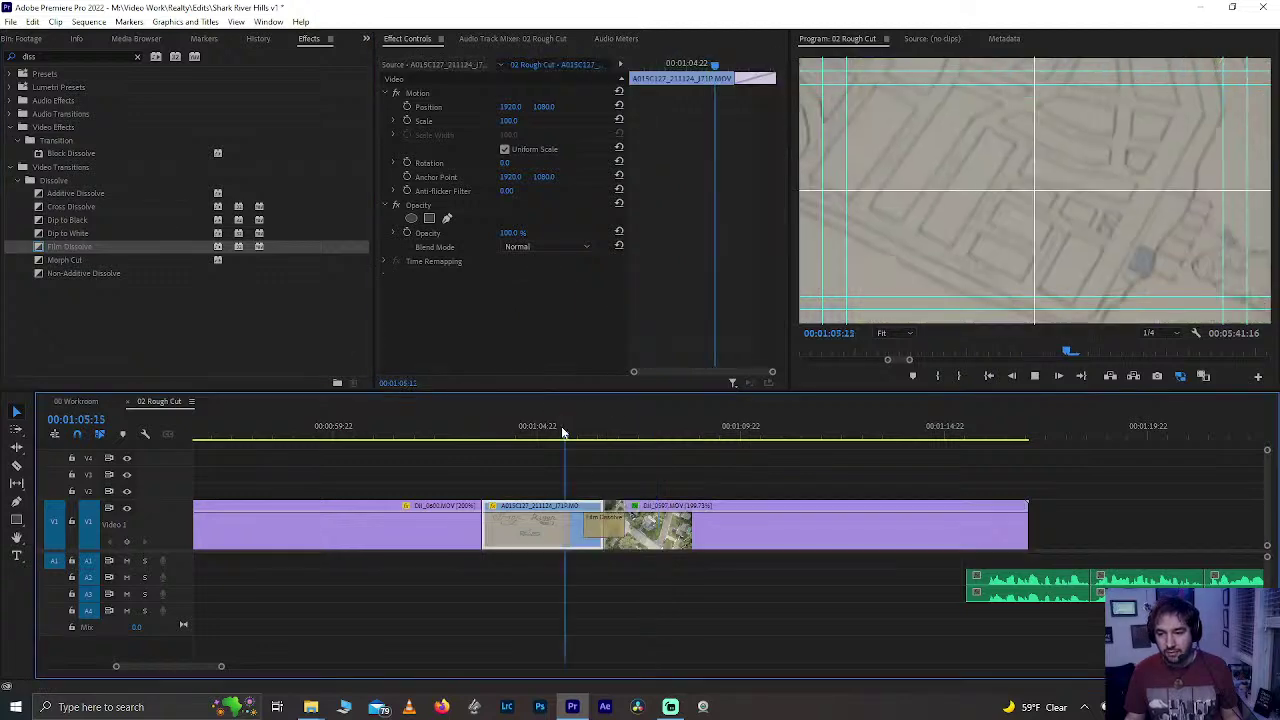
key("space")
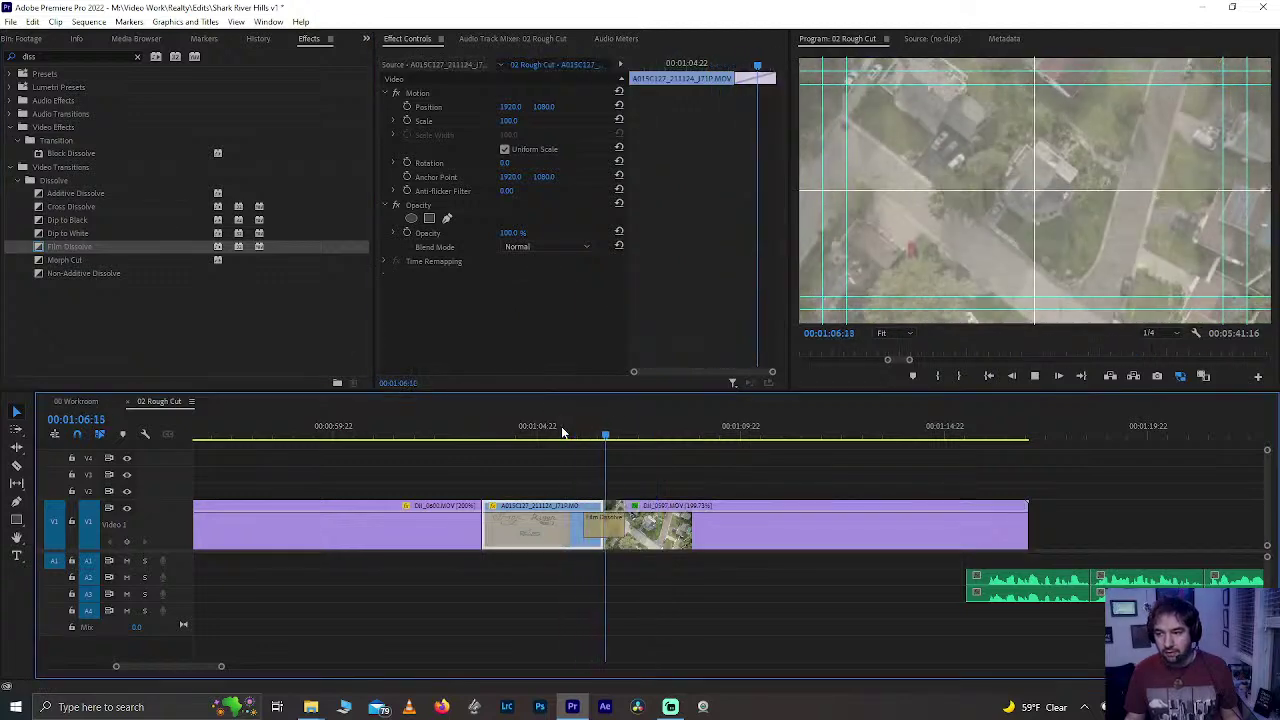
key("space")
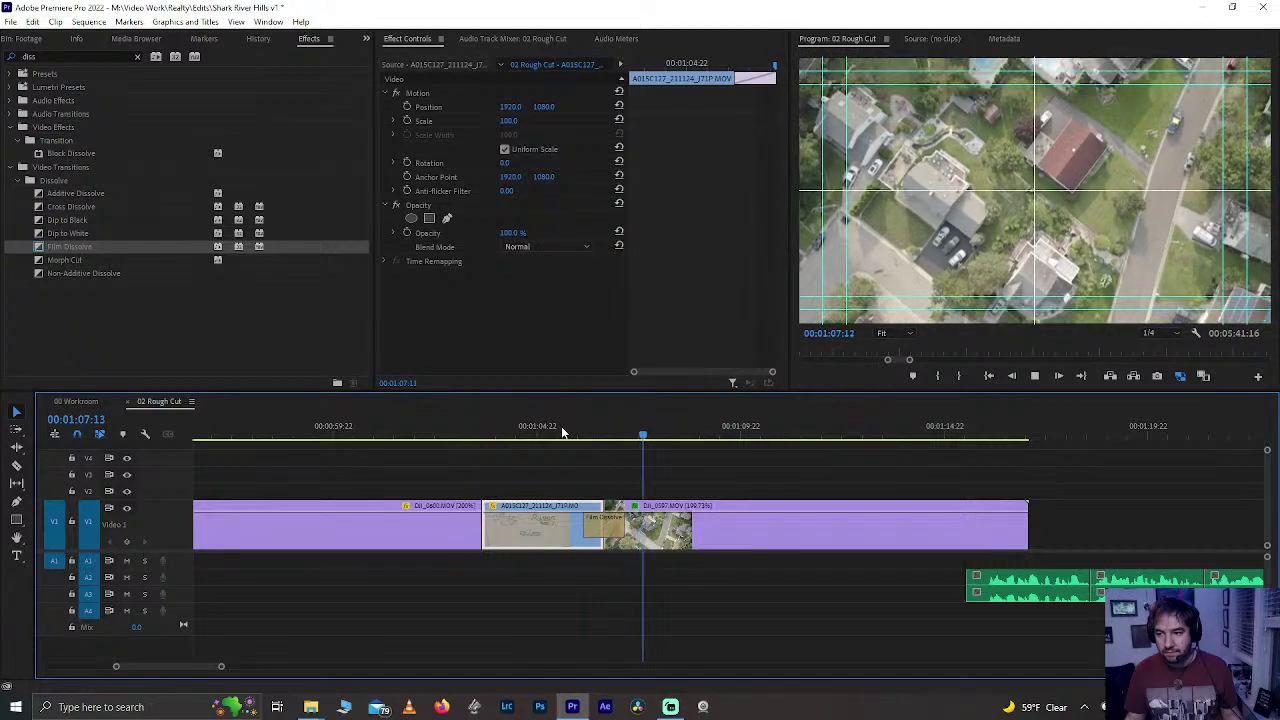
left_click(575, 437)
key("space")
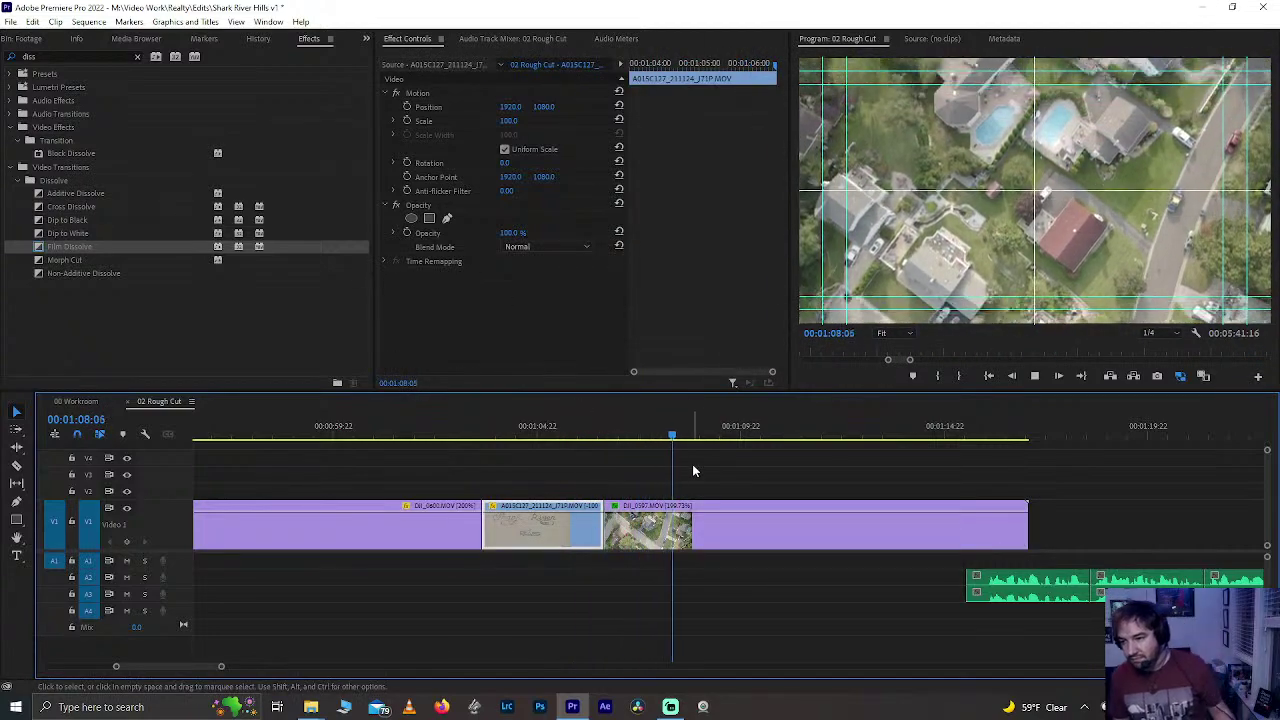
key("space")
- Trim DJI_0597's out point back to where the aerial shot should end, and save
key("minus")
key("minus")
key("minus")
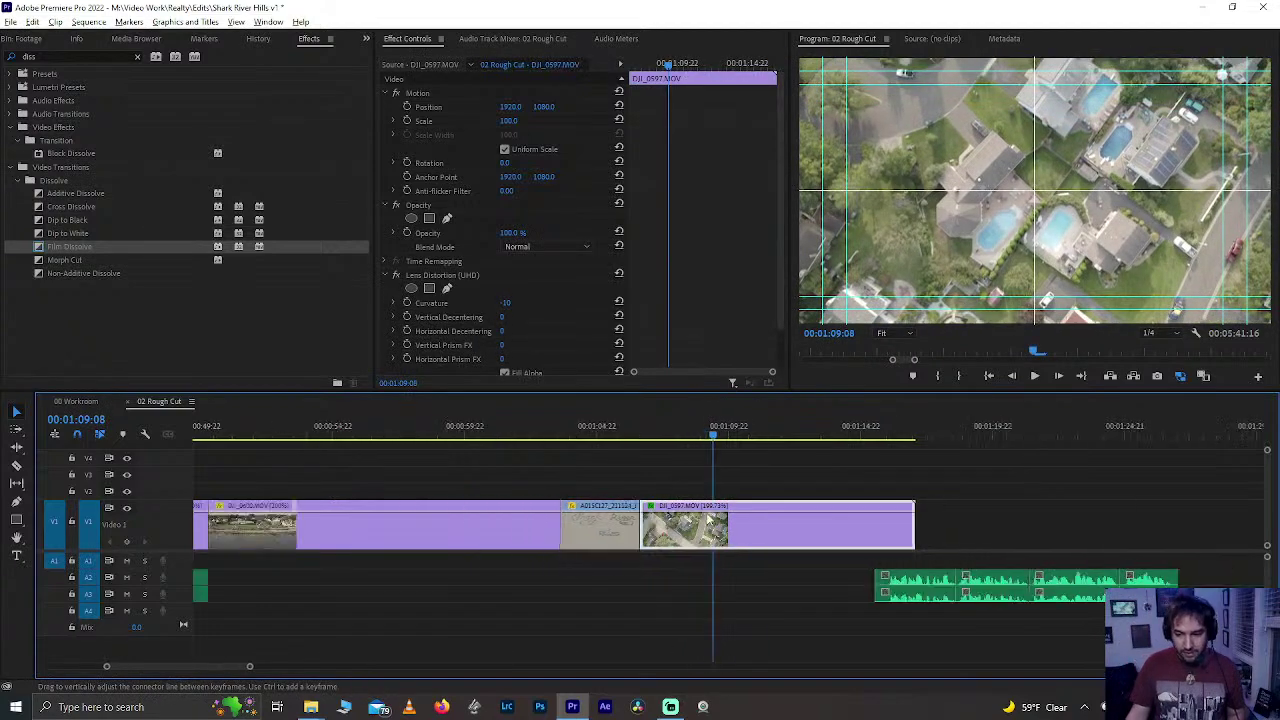
left_click_drag(710, 433, 685, 456)
key("space")
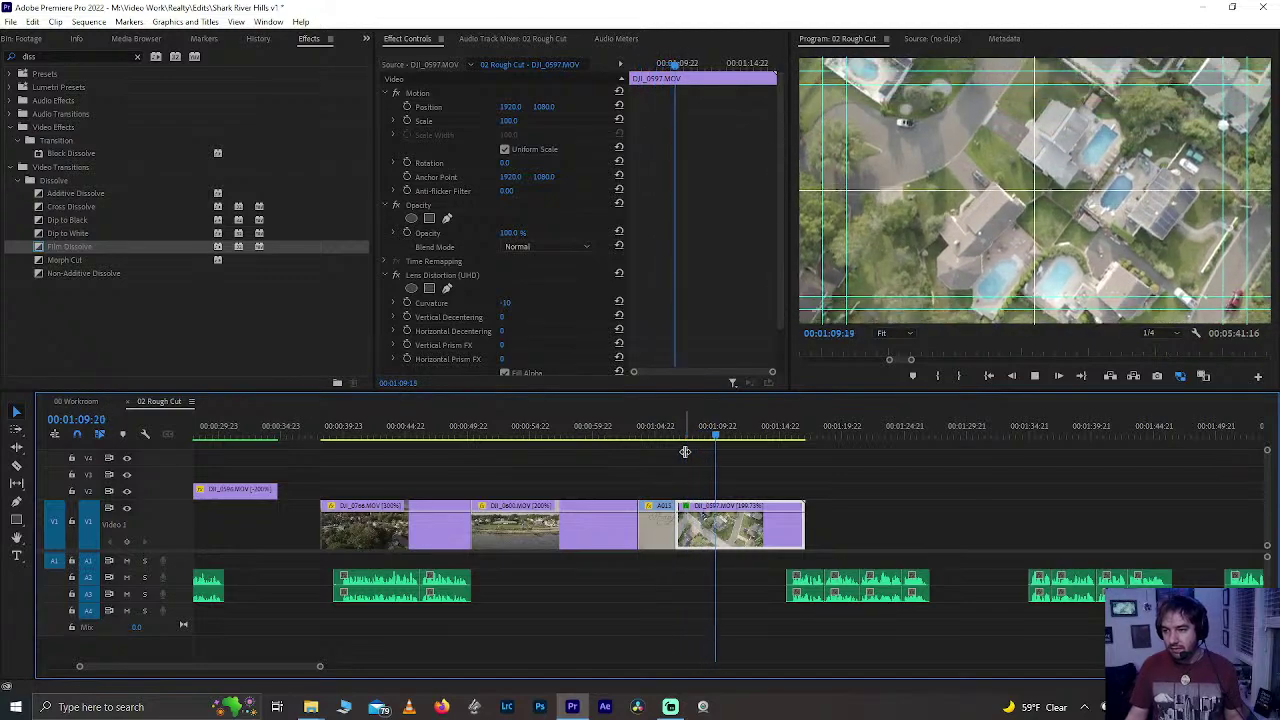
key("space")
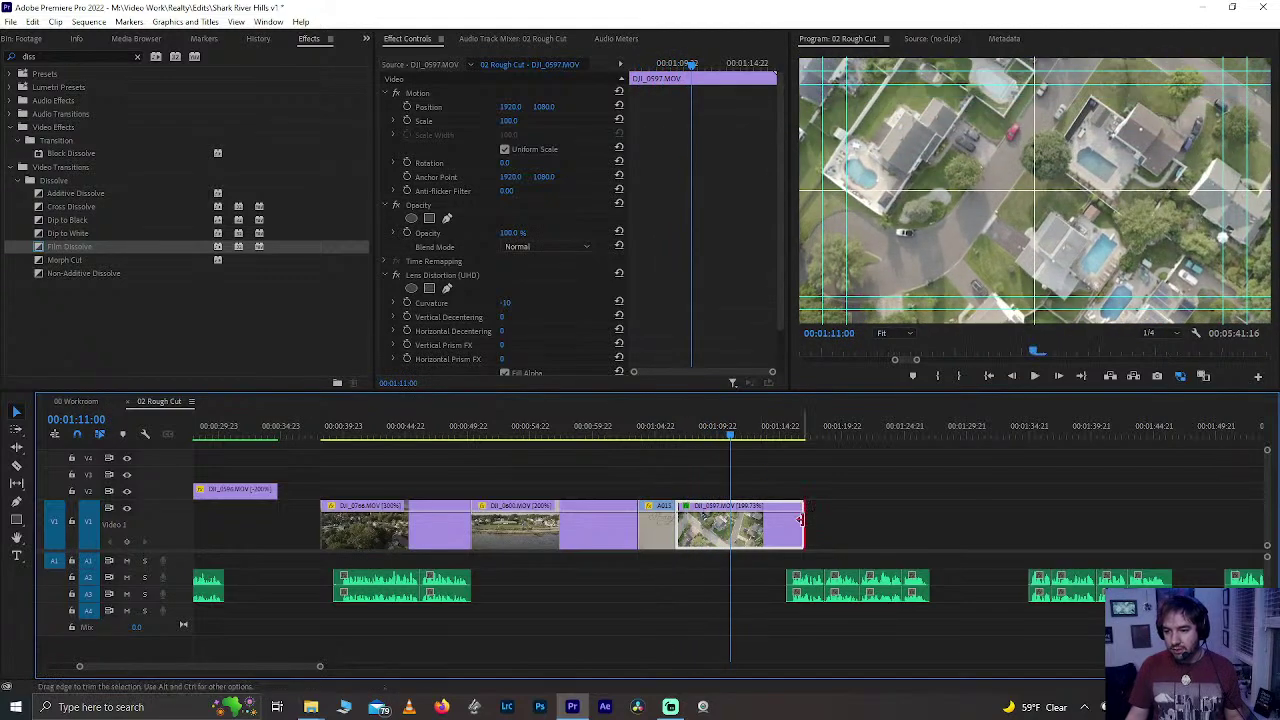
left_click_drag(803, 527, 730, 533)
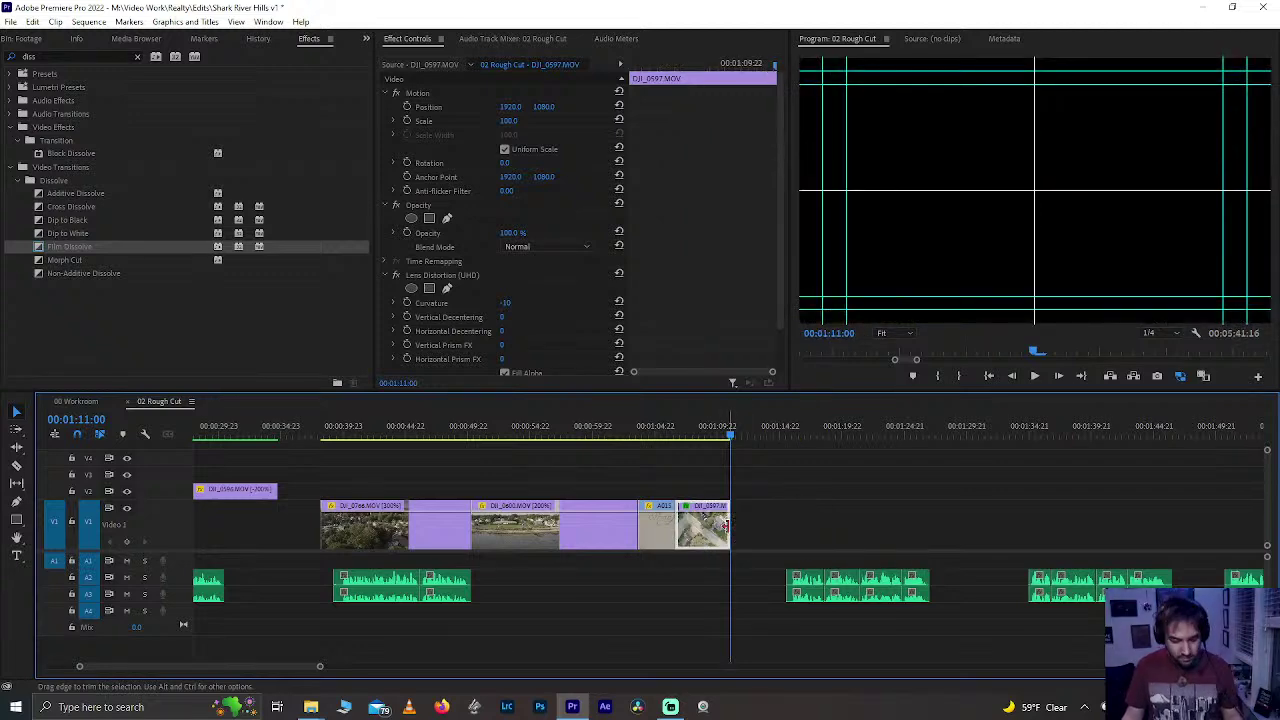
key("ctrl+s")
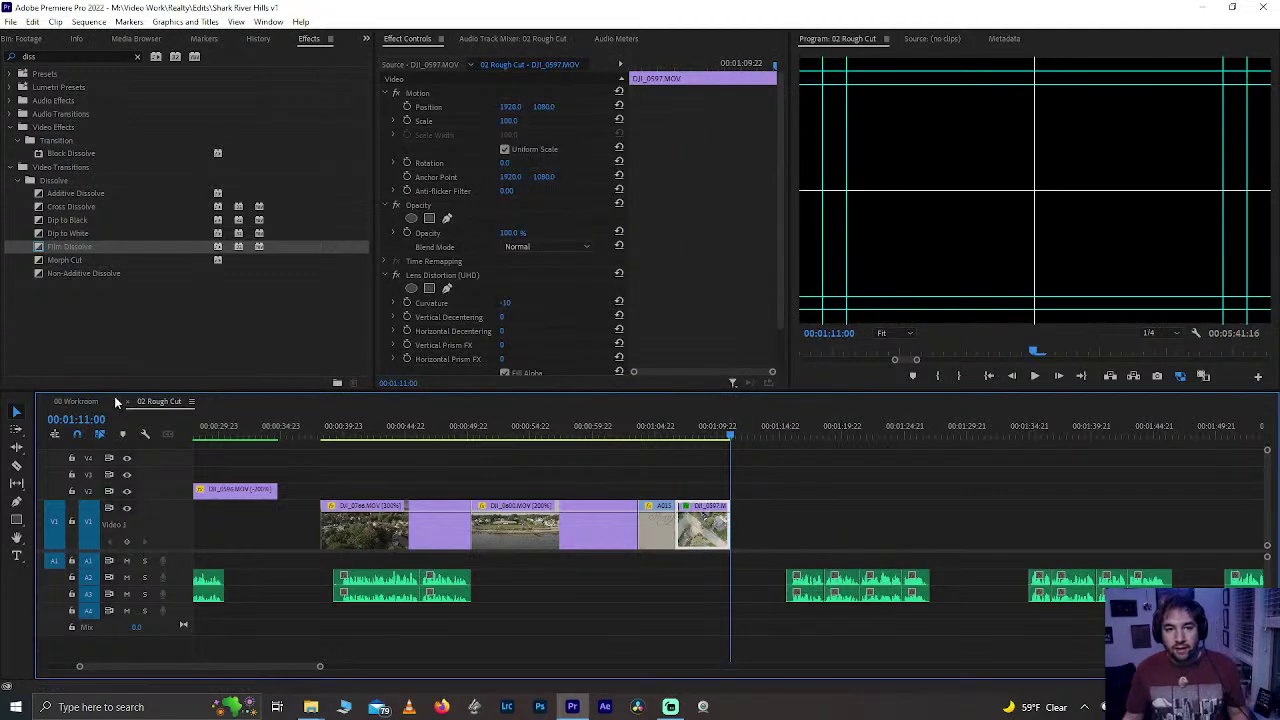
- Review the audio section, save the project, and switch to the 00 Workroom sequence
left_click(789, 430)
key("space")
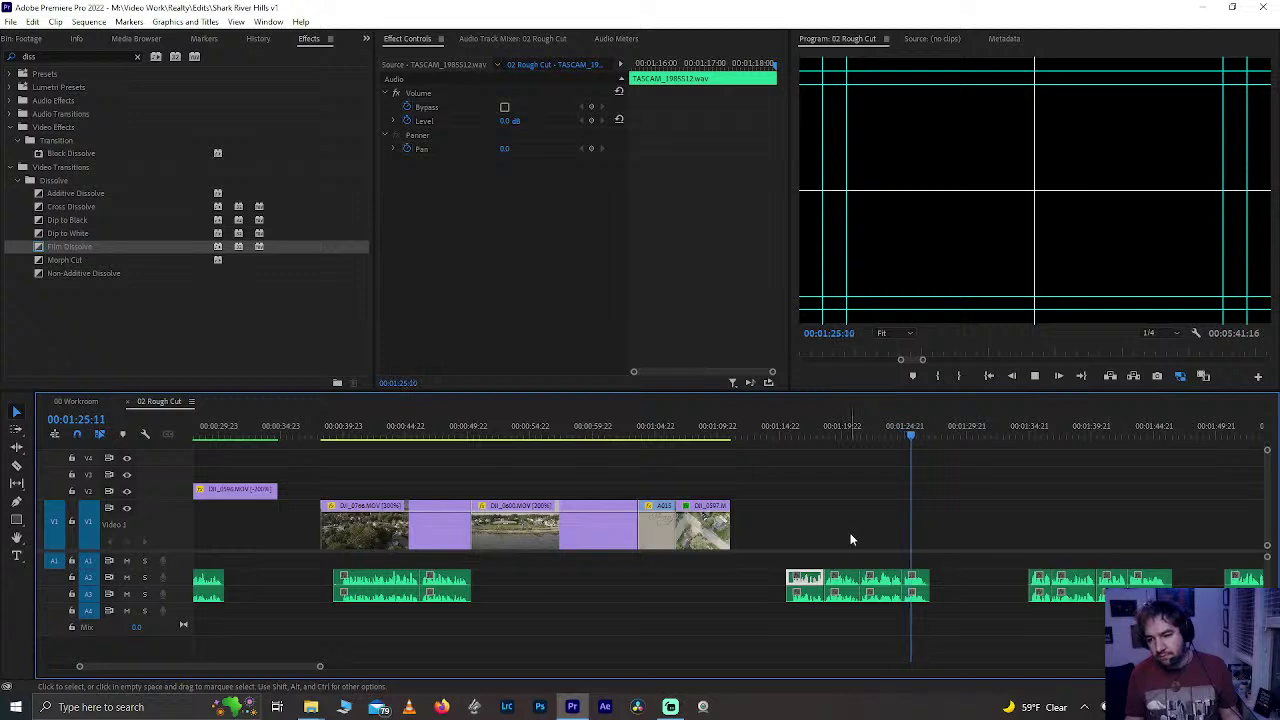
key("space")
left_click(785, 422)
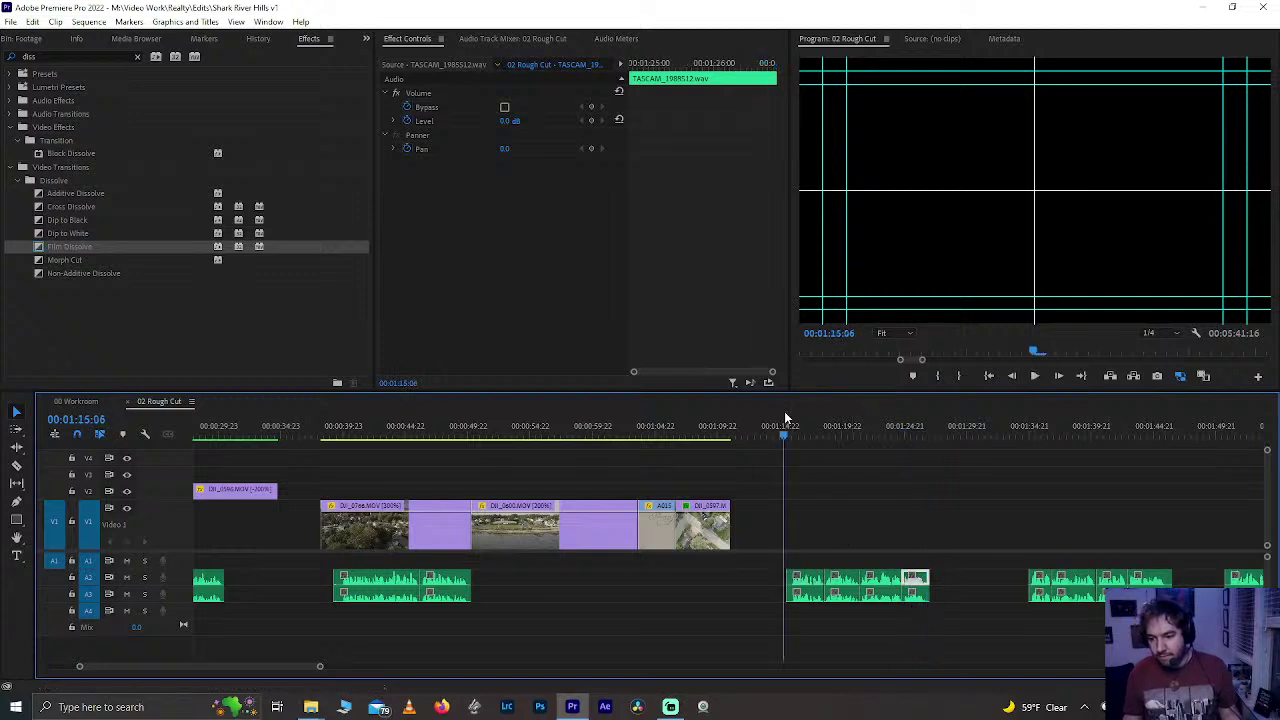
key("ctrl+s")
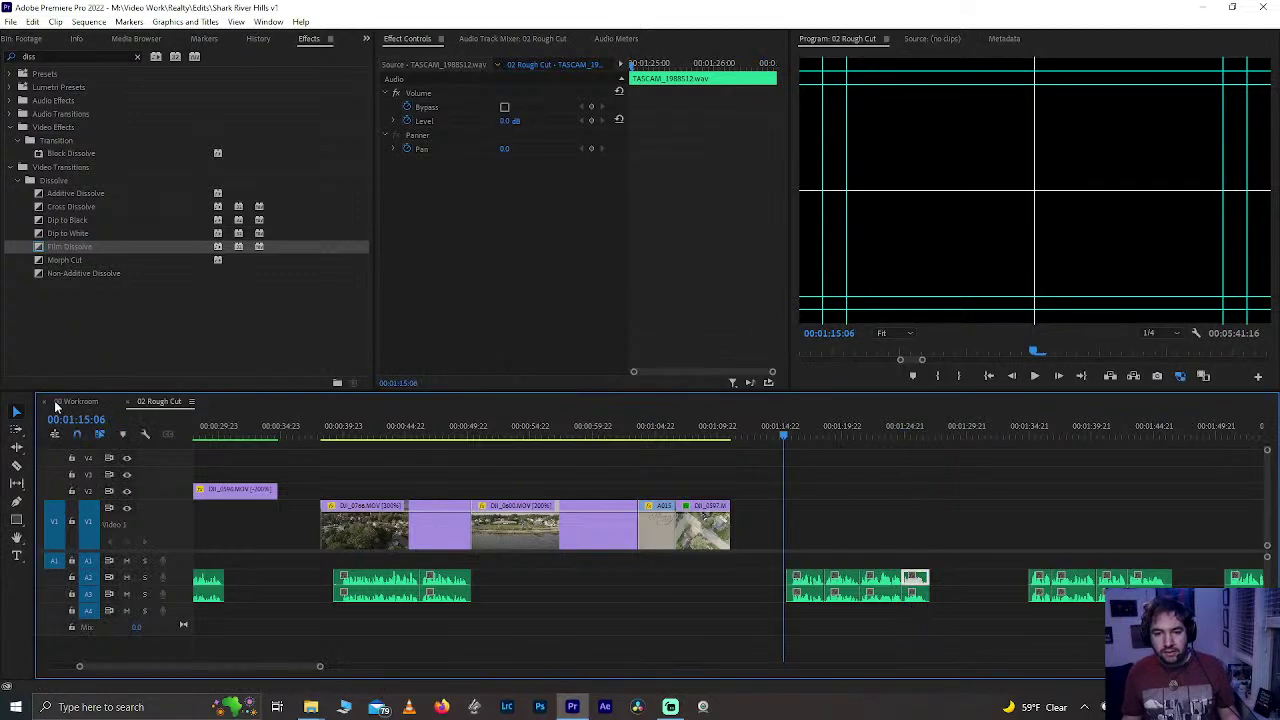
left_click(71, 400)
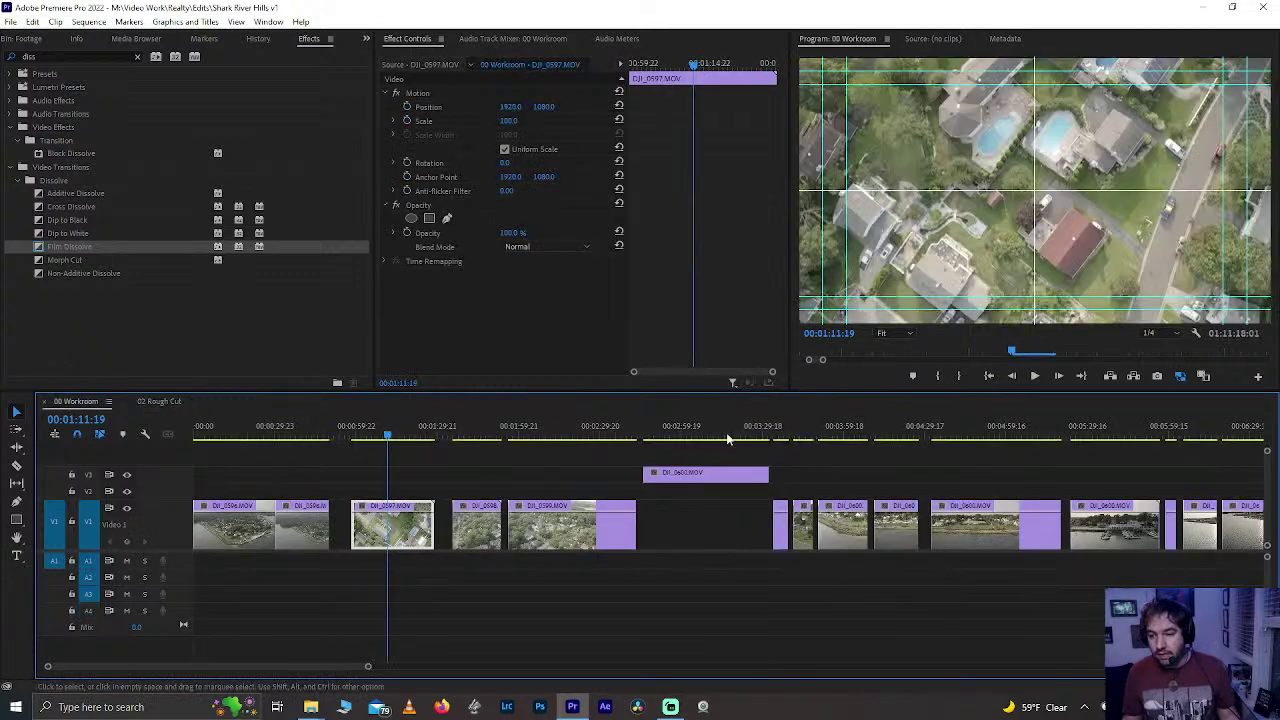
- Zoom and scrub through the 00 Workroom sequence to find the street and house footage
left_click(670, 432)
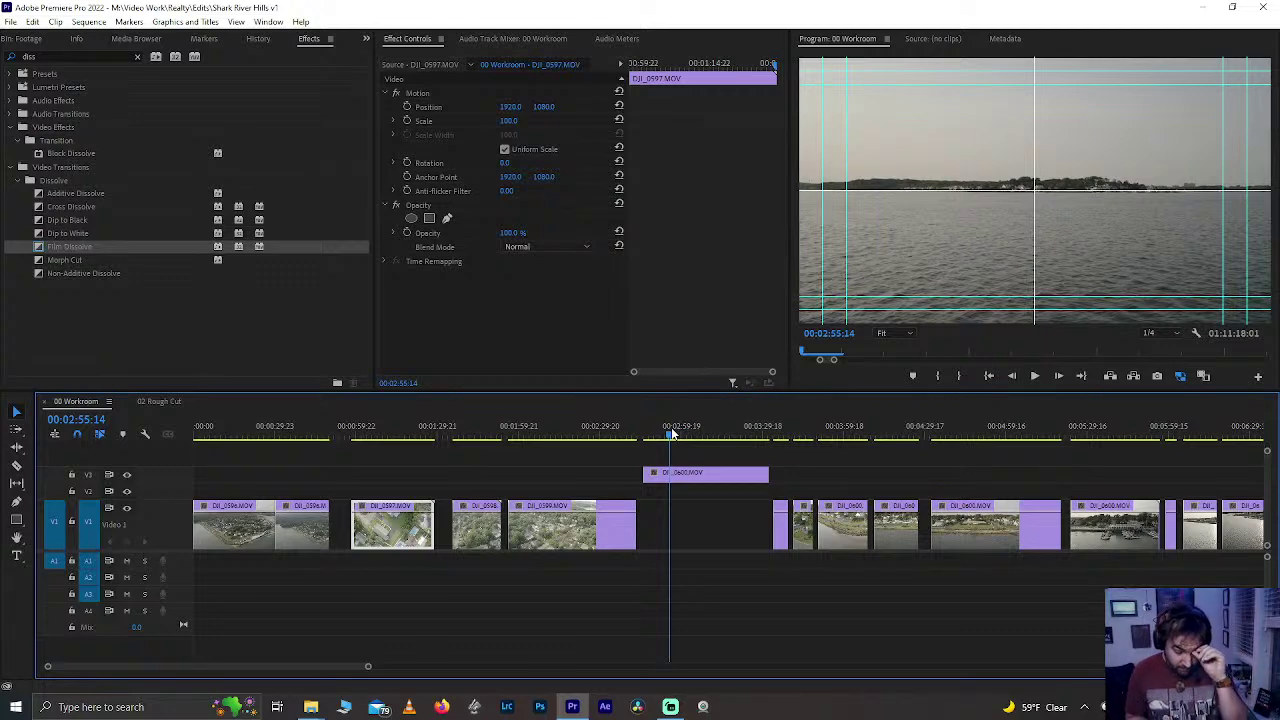
key("minus")
key("minus")
key("minus")
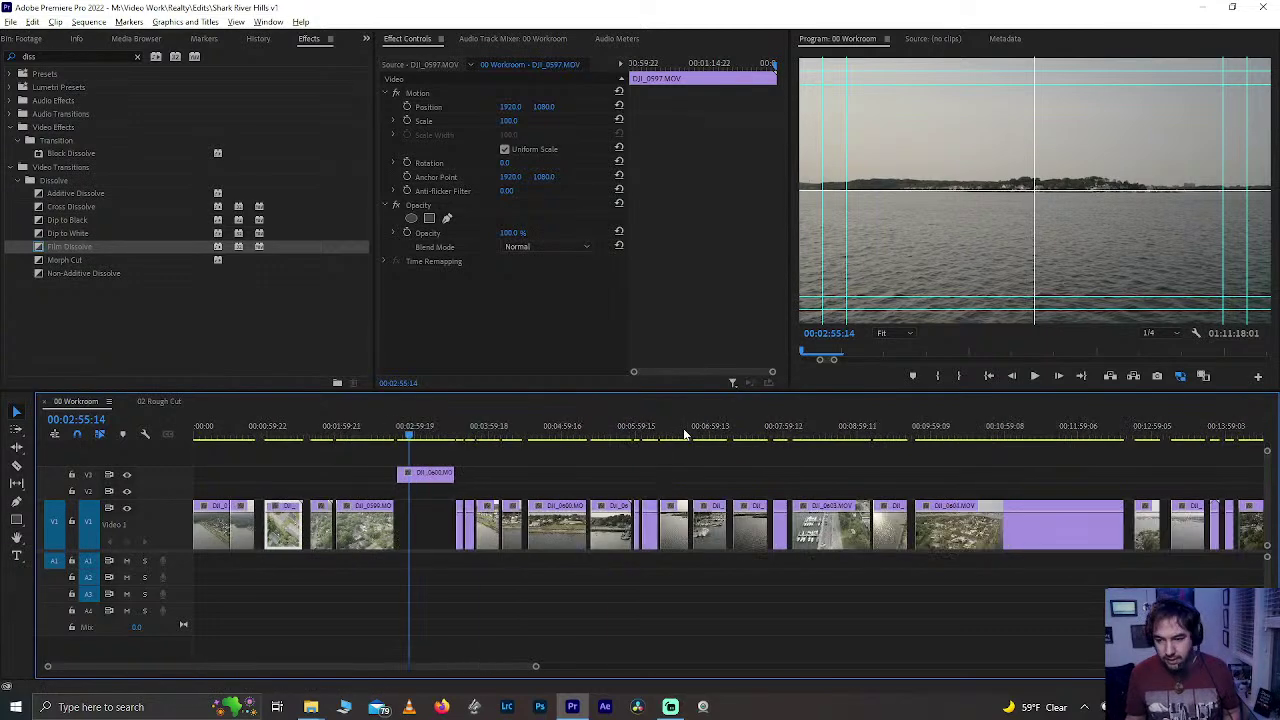
left_click(621, 434)
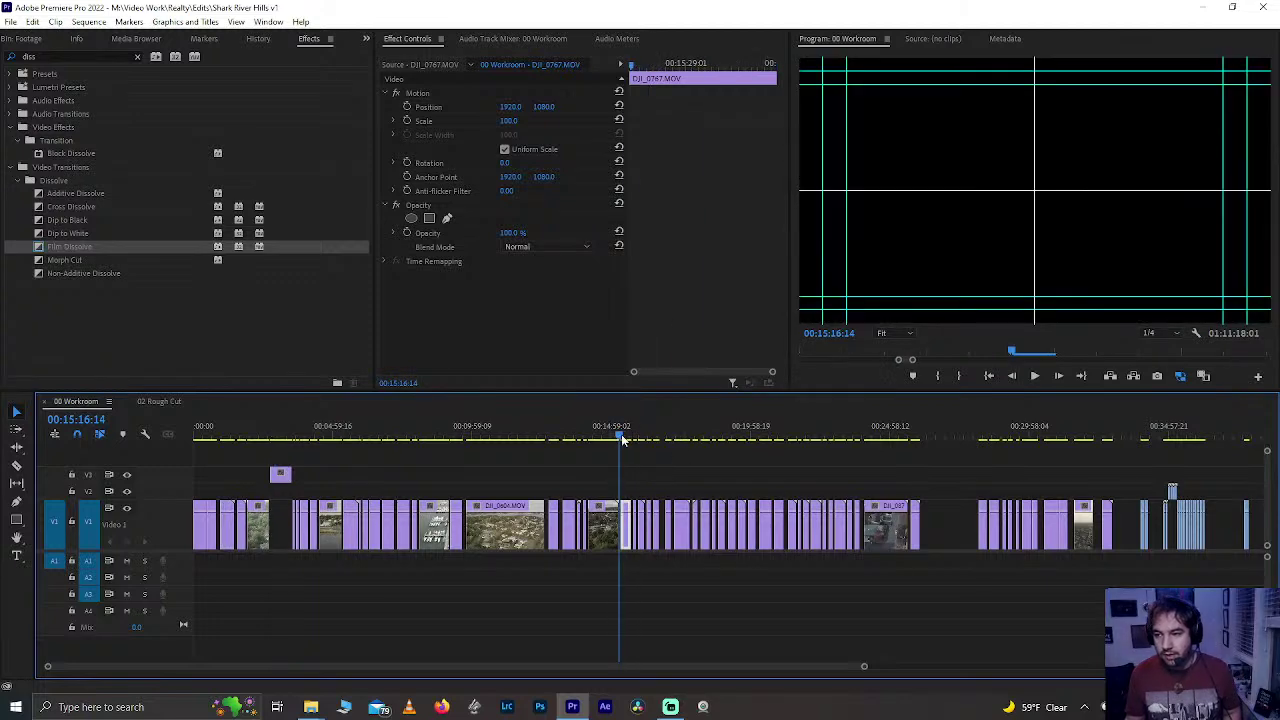
key("minus")
key("minus")
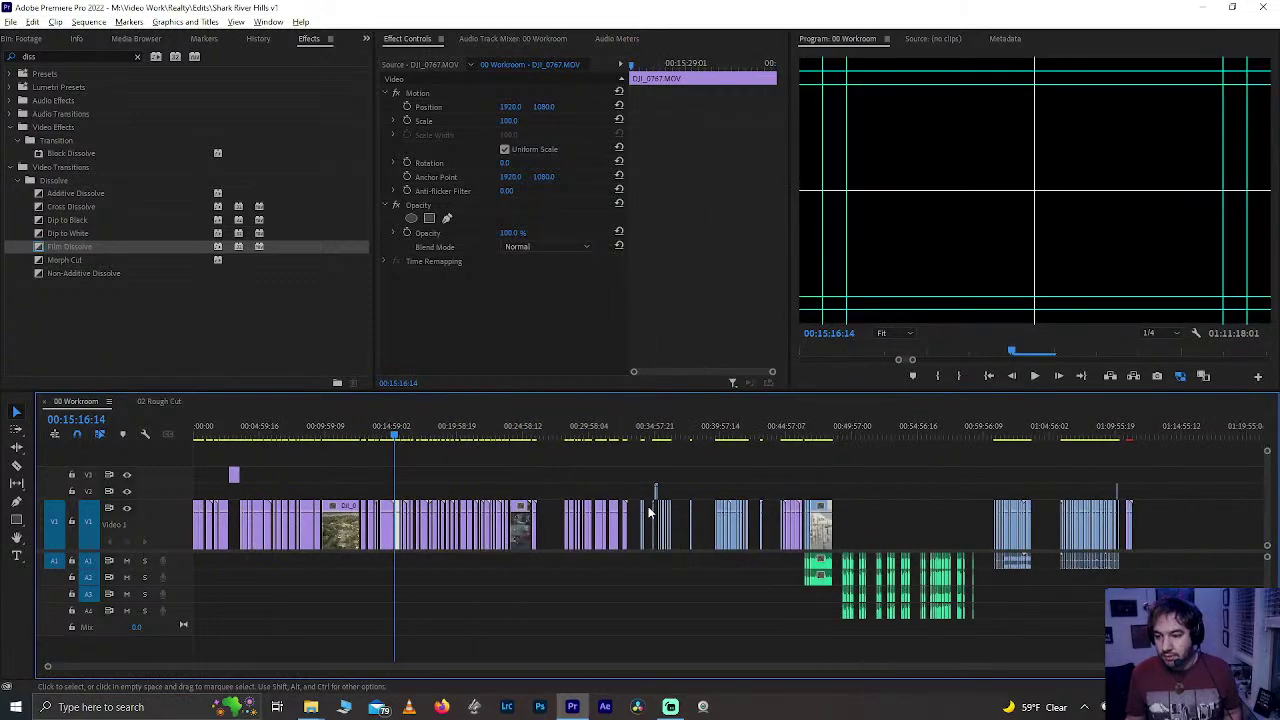
left_click_drag(1022, 438, 1096, 430)
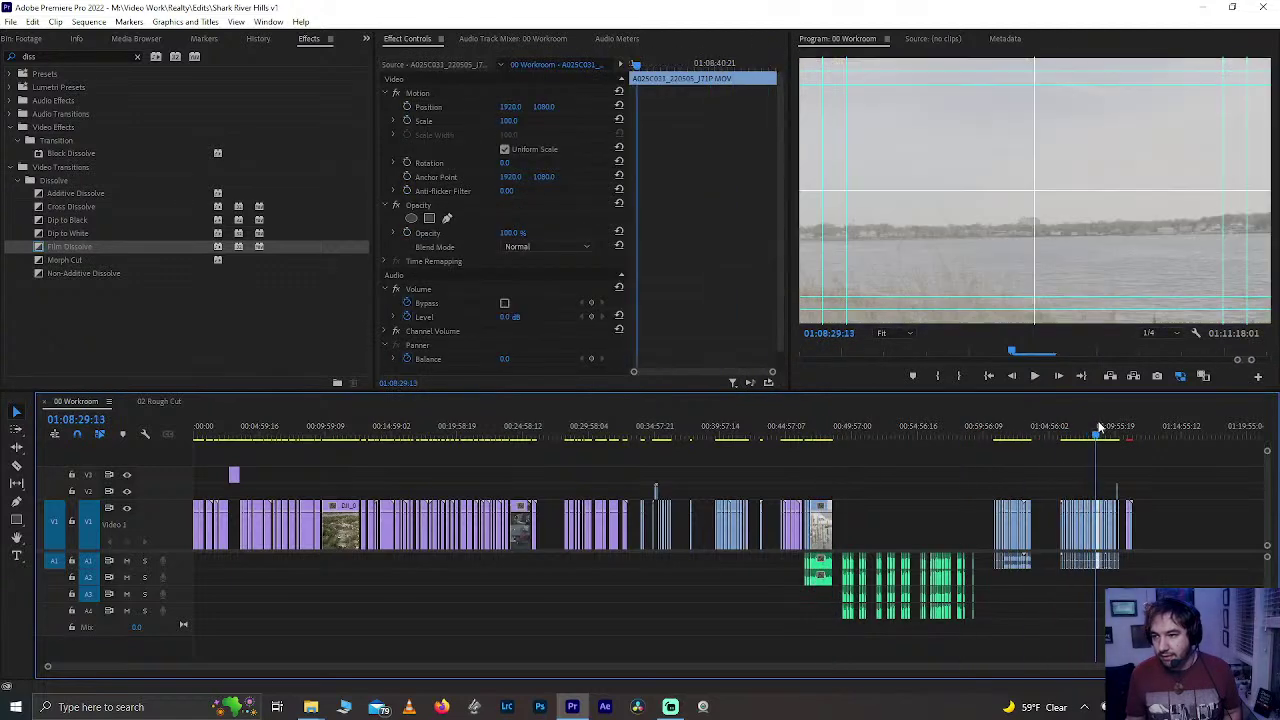
key("equal")
key("equal")
left_click(817, 427)
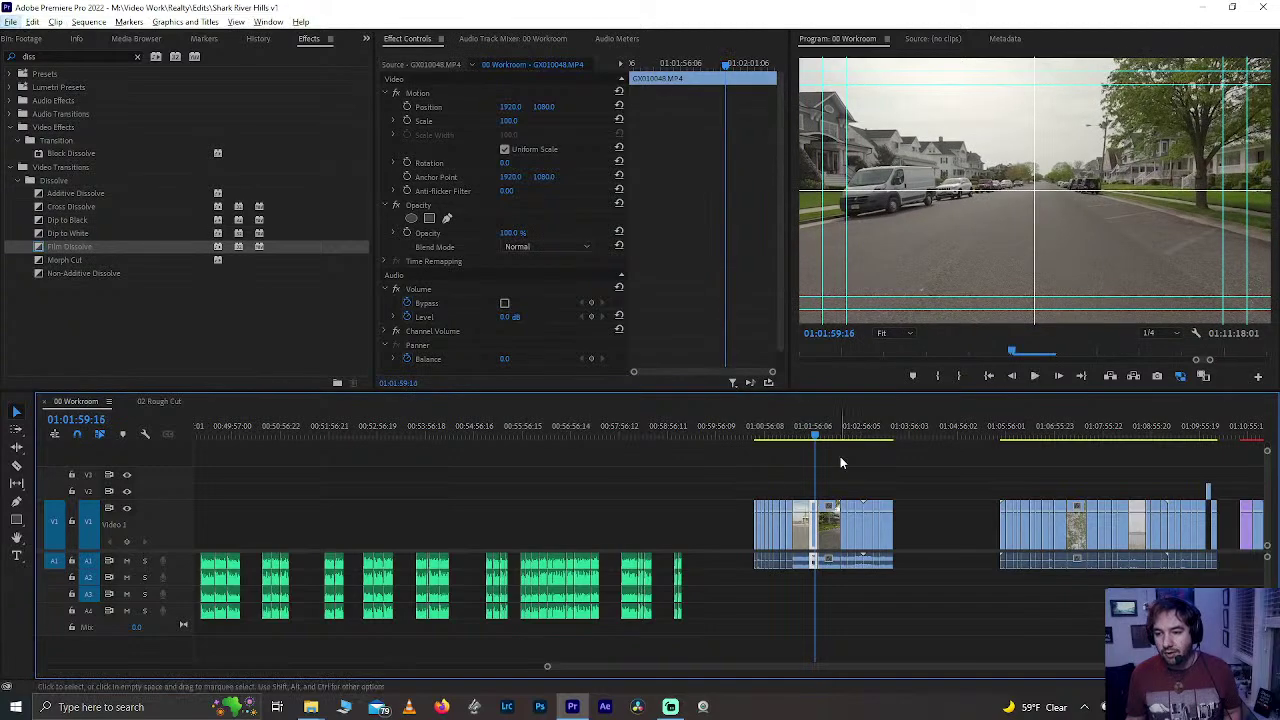
left_click(768, 440)
left_click_drag(768, 440, 1025, 460)
scroll(840, 588, "down", 5)
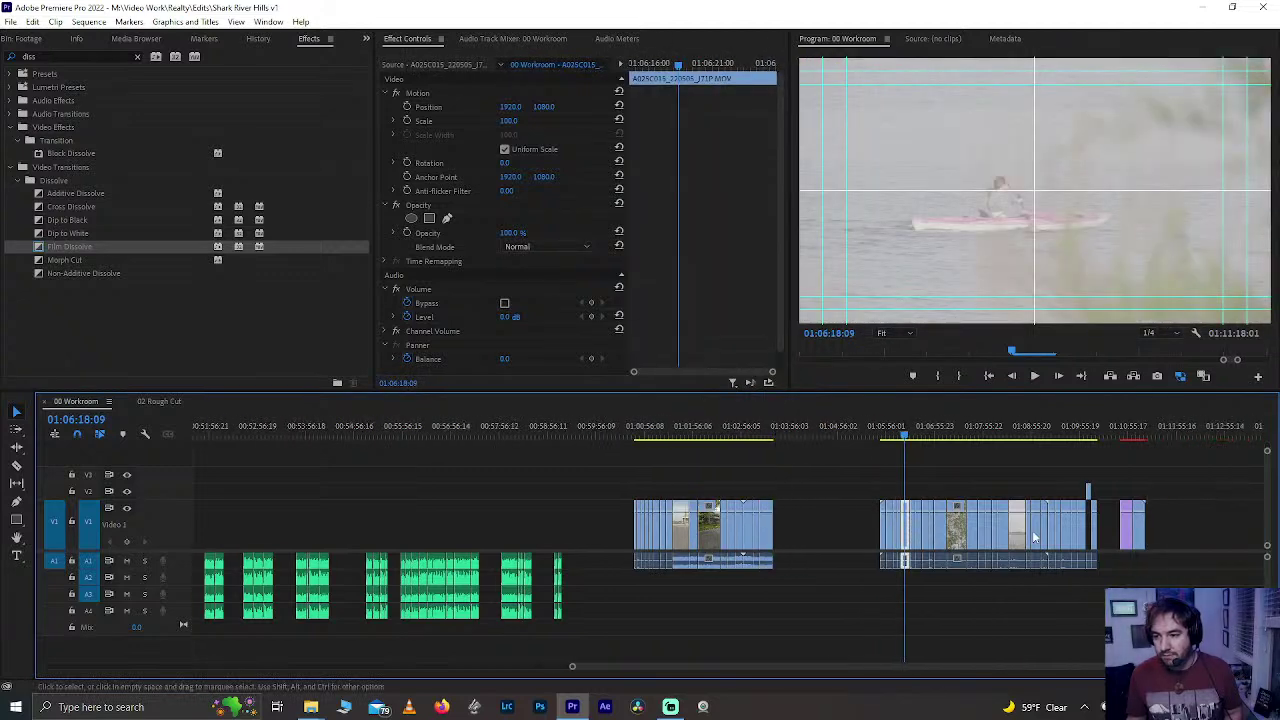
scroll(840, 586, "up", 5)
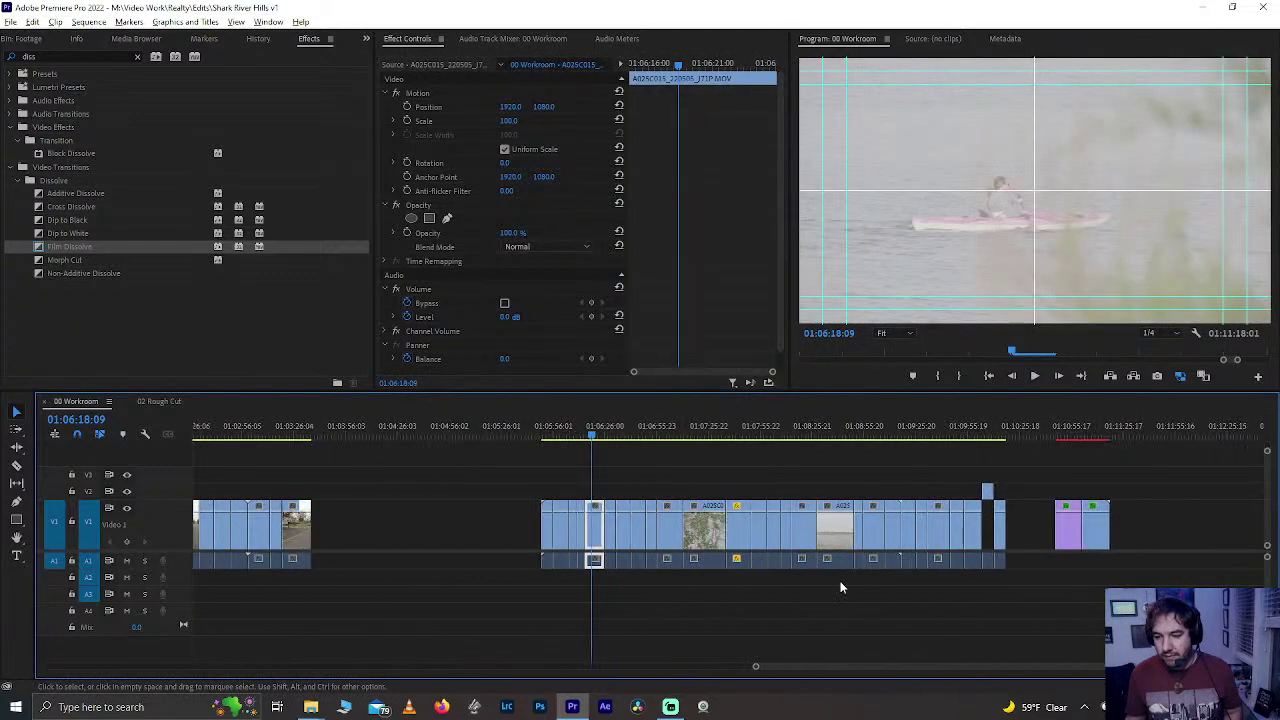
- Lift the shark mailbox clip A025C019 and a later house clip up to track V2
left_click(526, 436)
left_click_drag(560, 444, 470, 459)
scroll(455, 488, "up", 6)
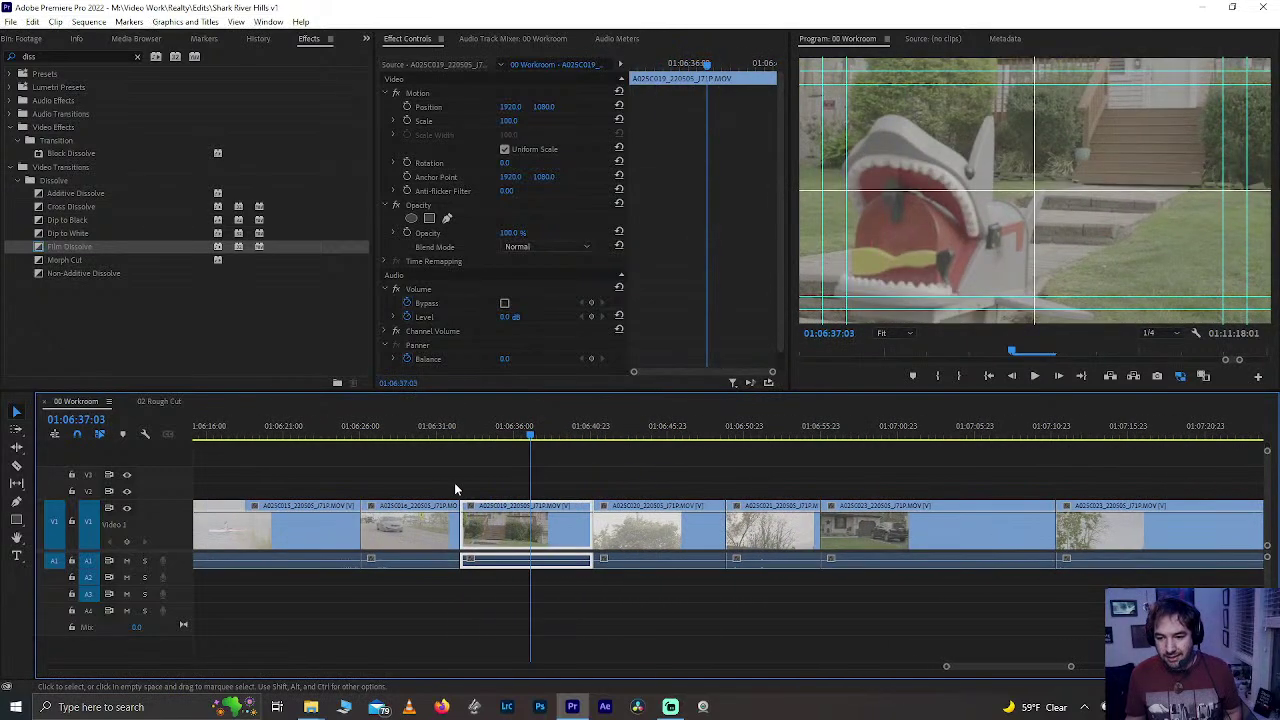
left_click_drag(515, 530, 515, 490)
scroll(555, 500, "down", 3)
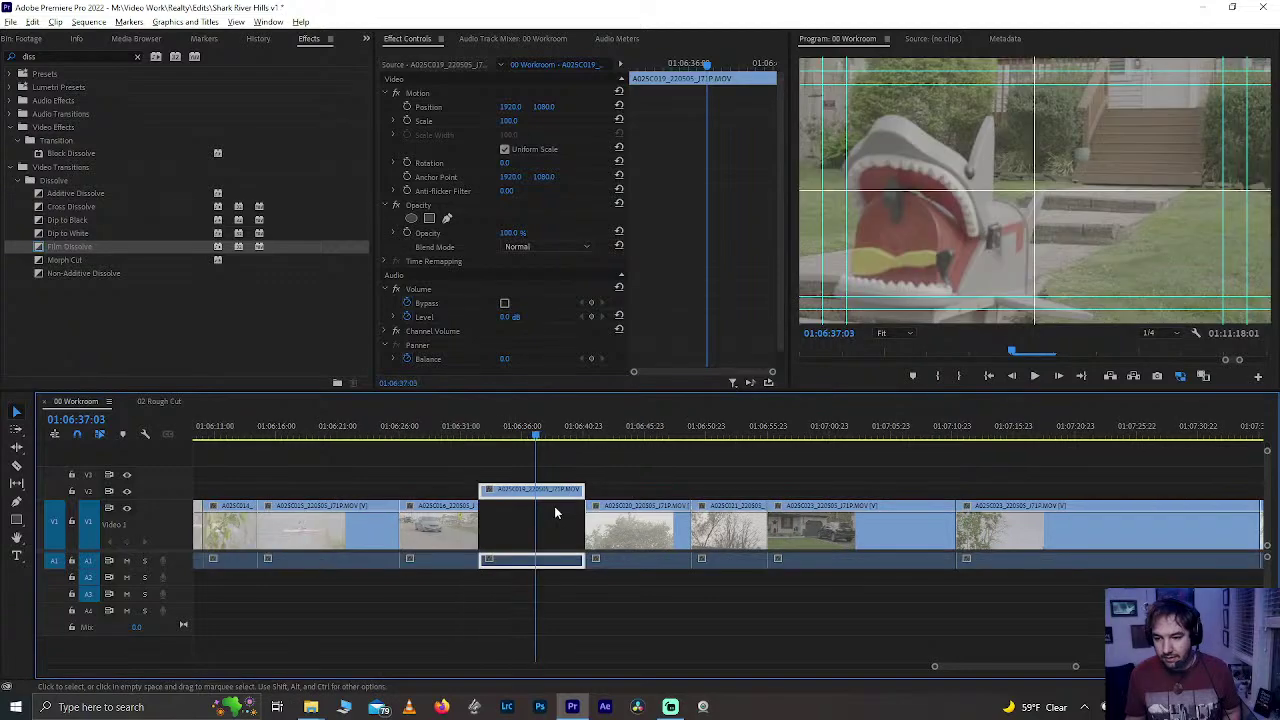
left_click_drag(603, 446, 1093, 487)
left_click_drag(1078, 548, 1070, 500)
- Zoom out to the sequence end and marquee-select the V1 and A1 clips
key("minus")
key("minus")
key("minus")
key("minus")
key("minus")
key("minus")
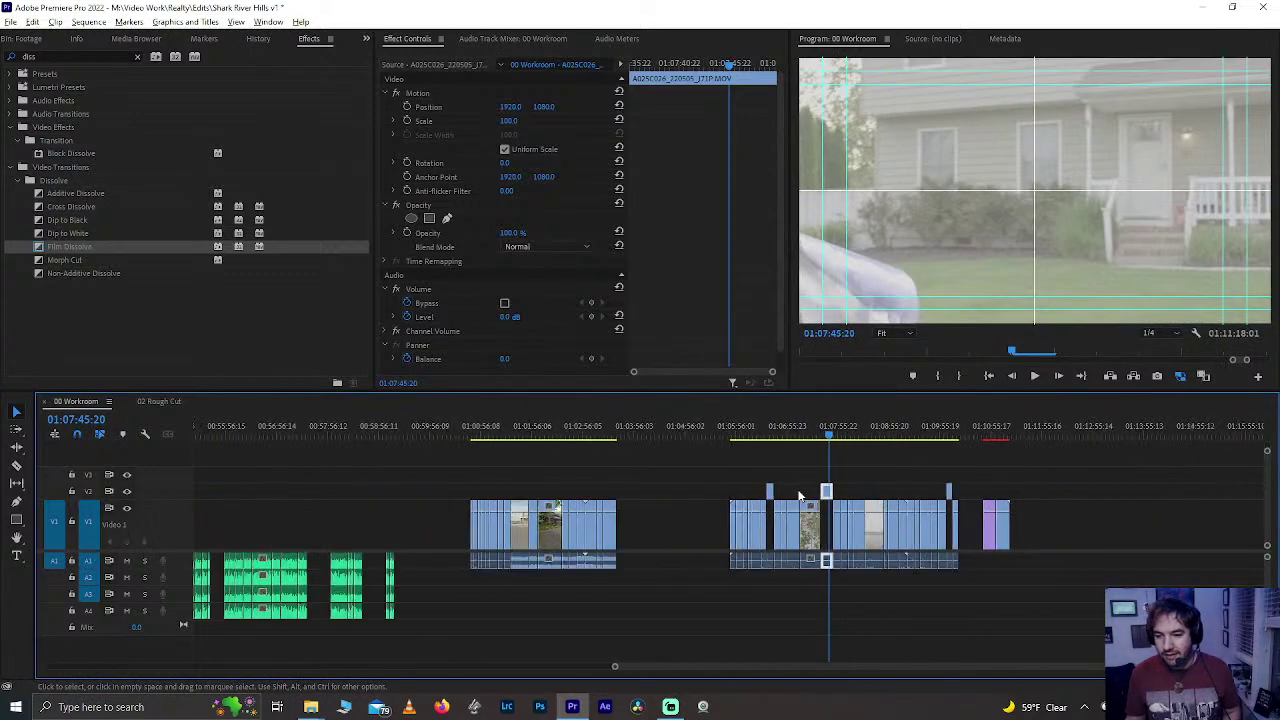
key("minus")
key("equal")
key("equal")
key("equal")
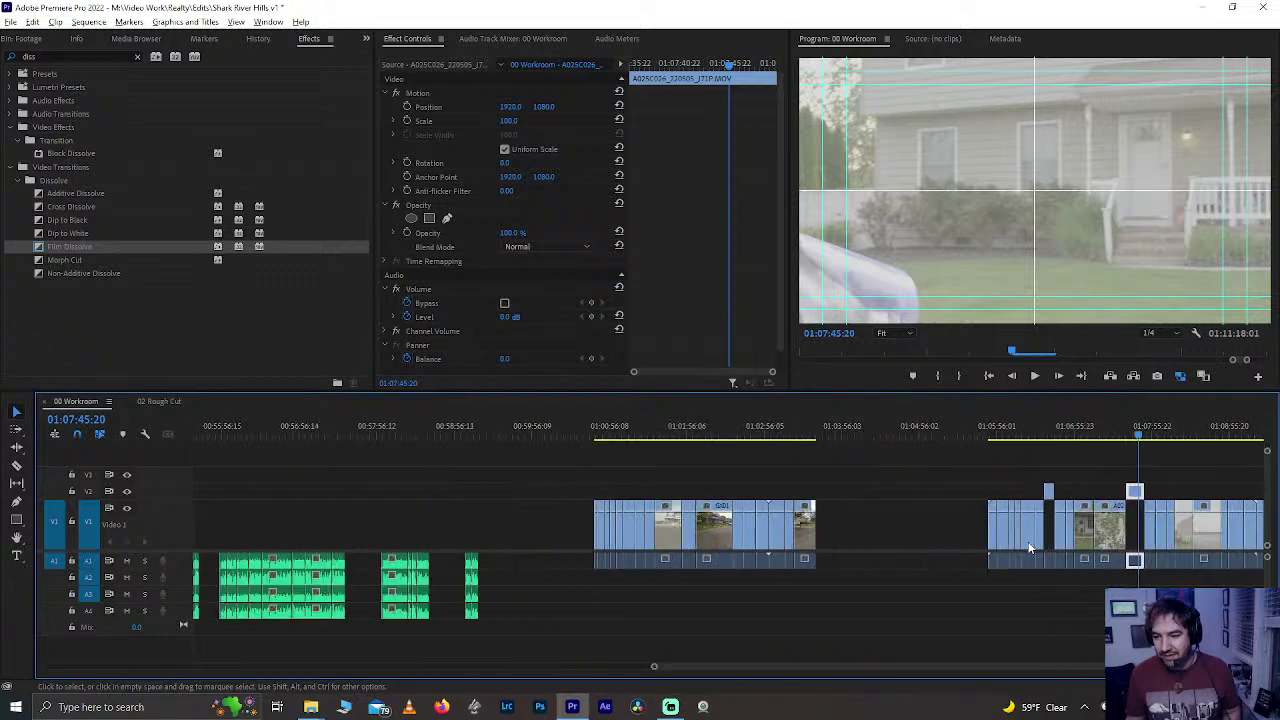
scroll(549, 548, "right", 5)
key("minus")
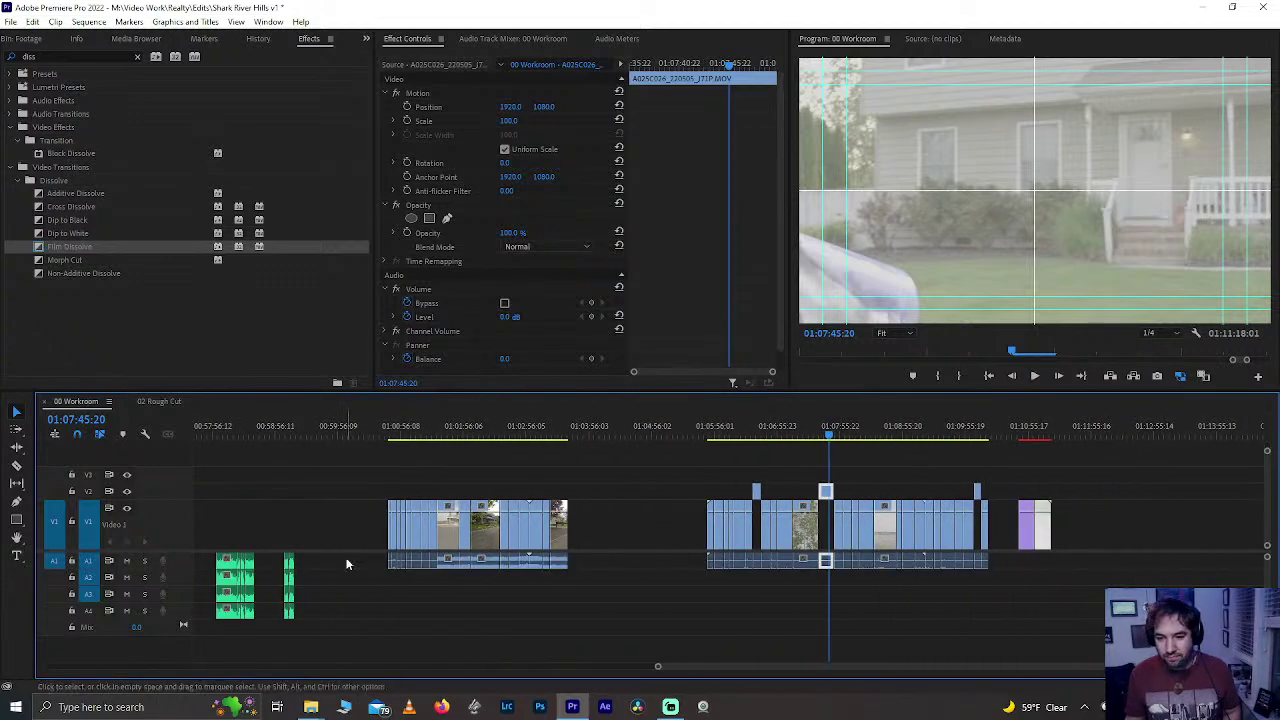
left_click_drag(347, 557, 1019, 615)
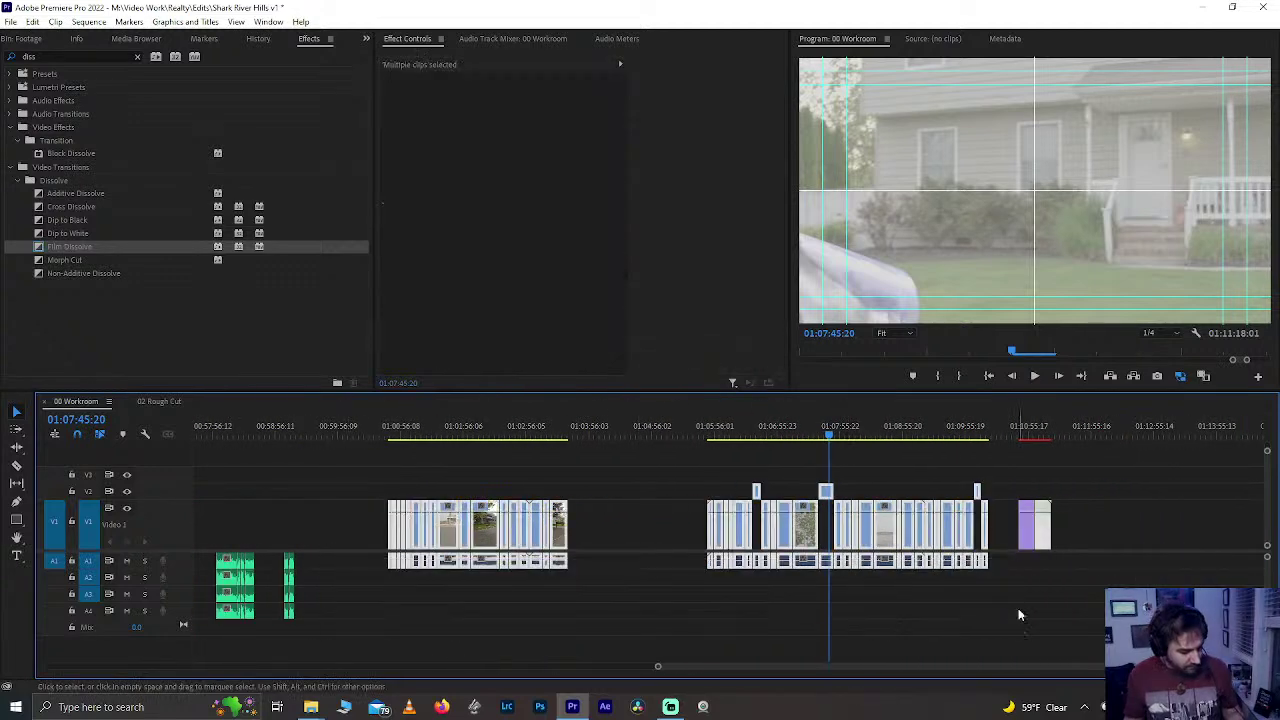
- Unlink the selected clips and disable their audio
key("ctrl+l")
left_click_drag(359, 558, 1012, 626)
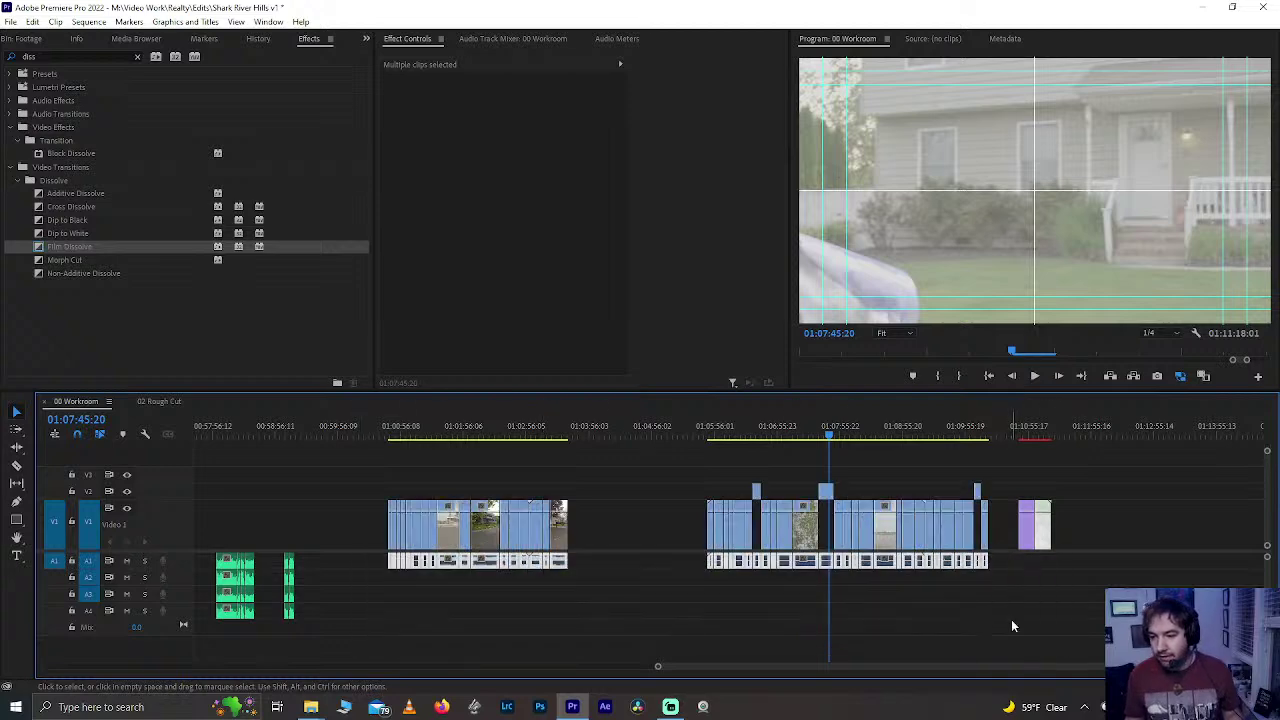
right_click(485, 565)
left_click(552, 250)
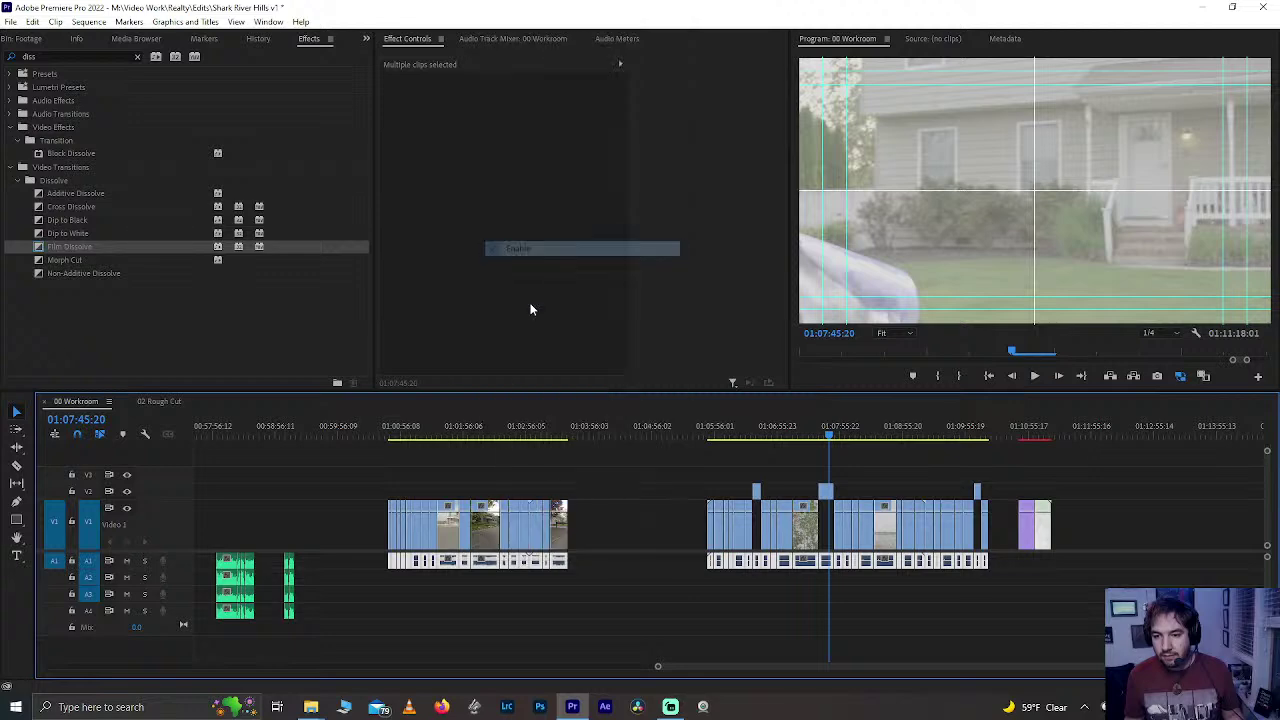
left_click(672, 578)
- Move the two short clips from V2 up to V3 and play back the V3 clip
left_click(757, 427)
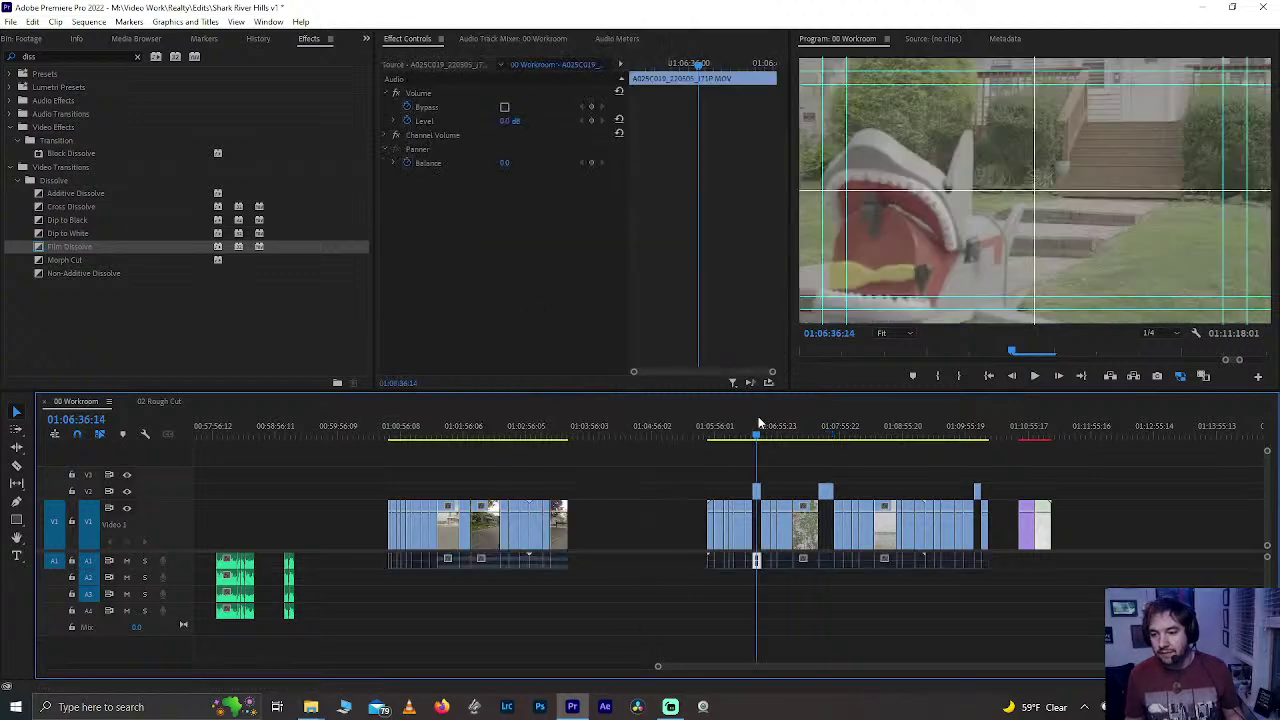
key("space")
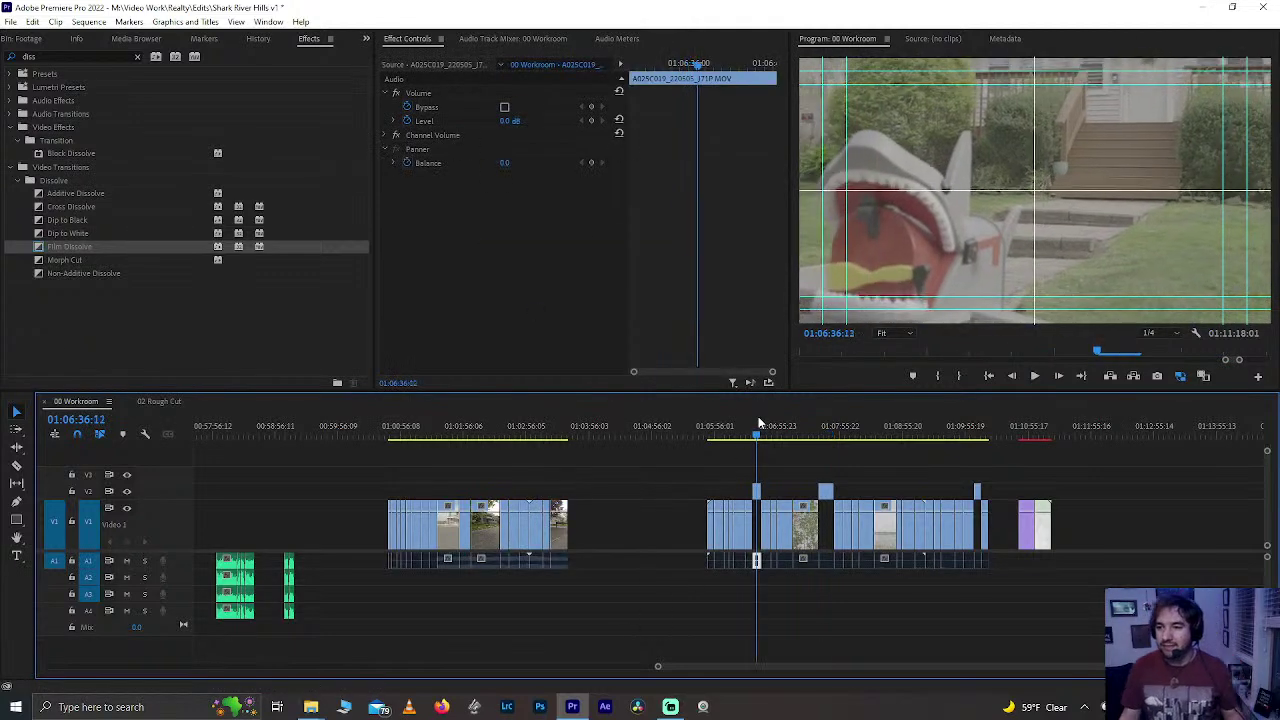
left_click_drag(732, 472, 826, 475)
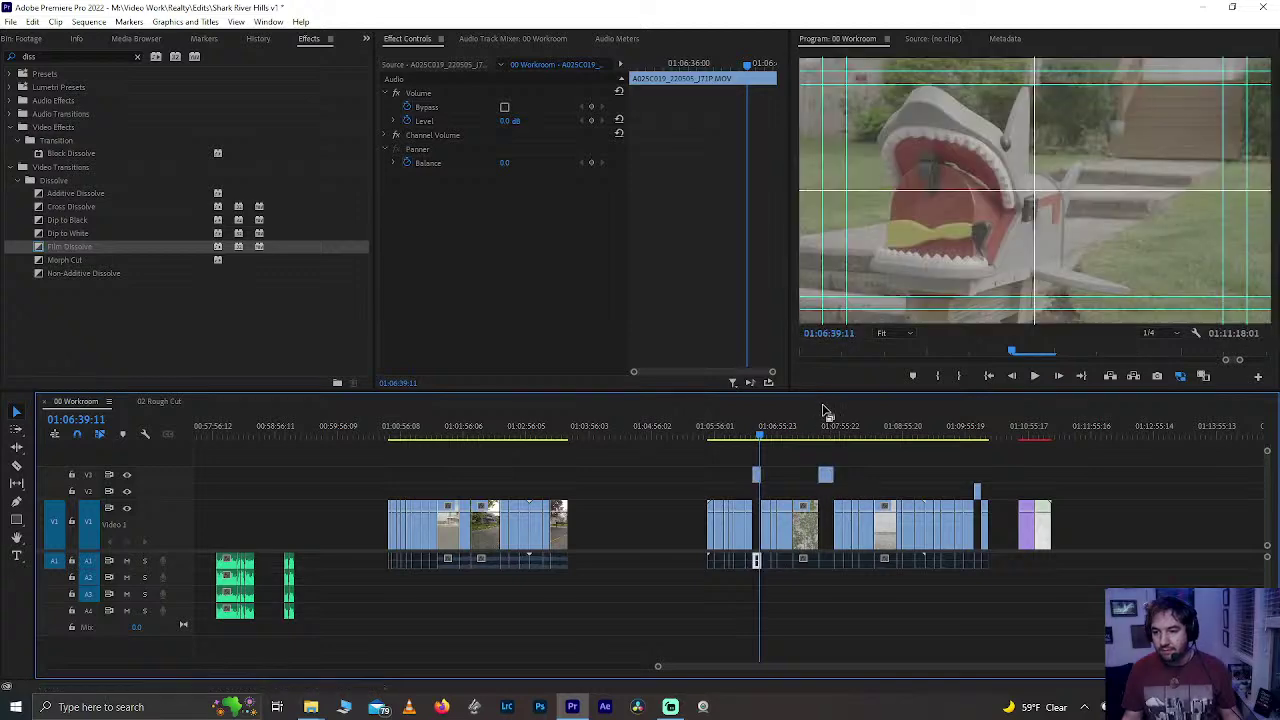
left_click(824, 422)
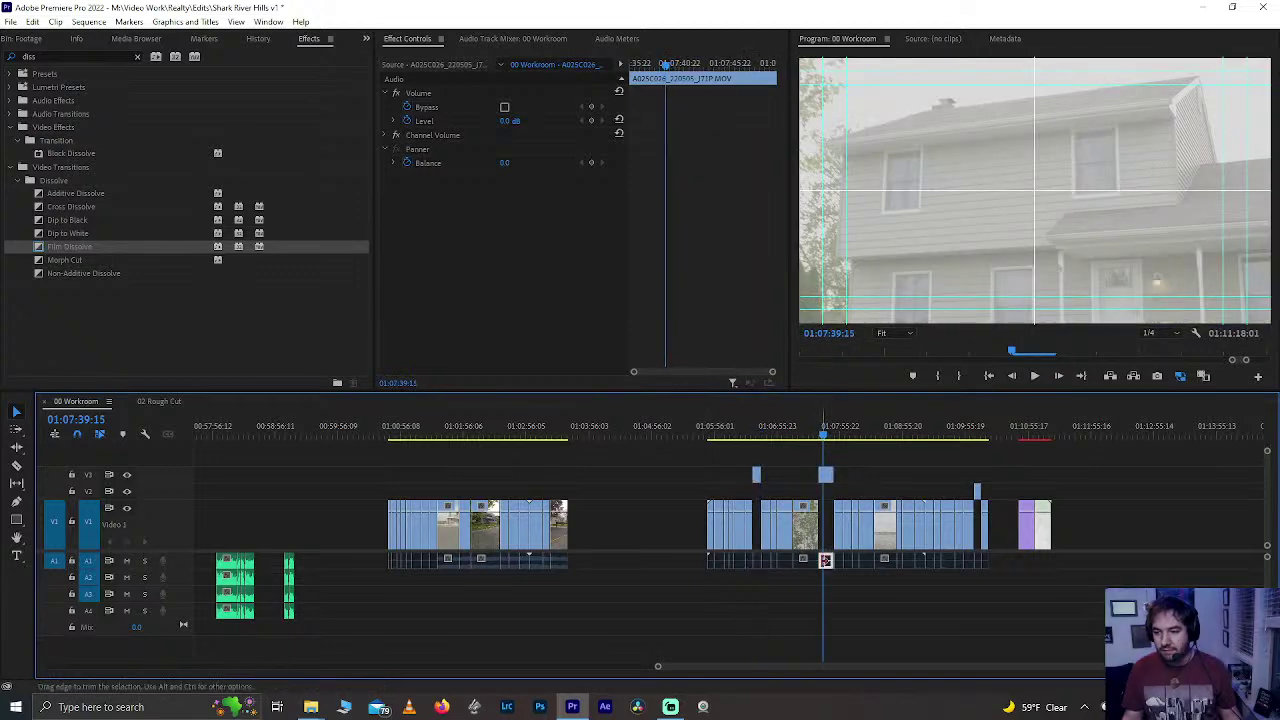
left_click(872, 464)
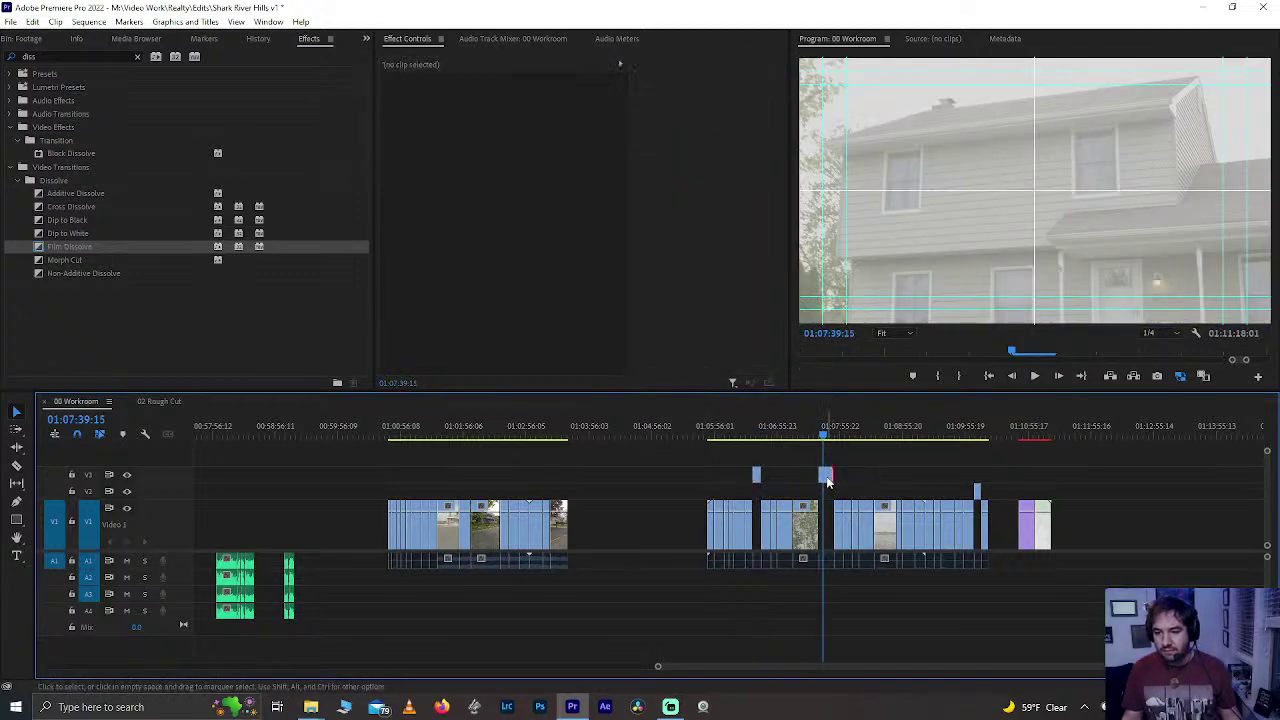
left_click(826, 476)
key("space")
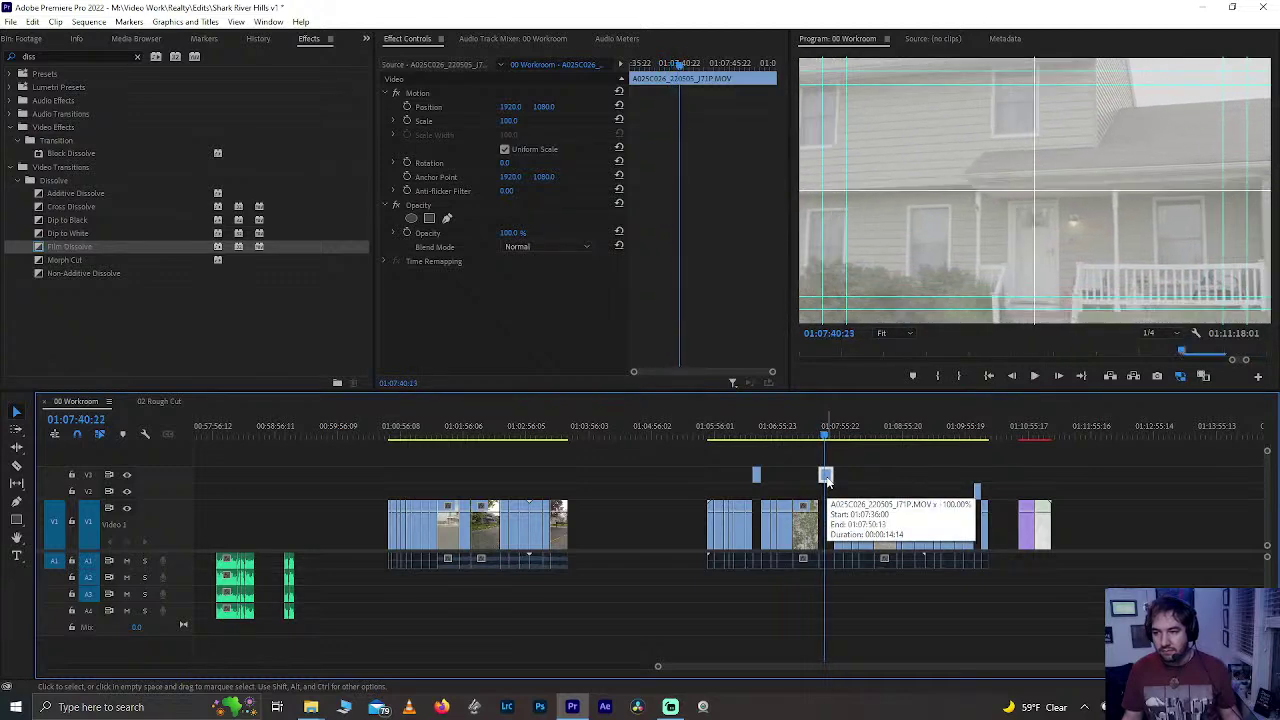
key("space")
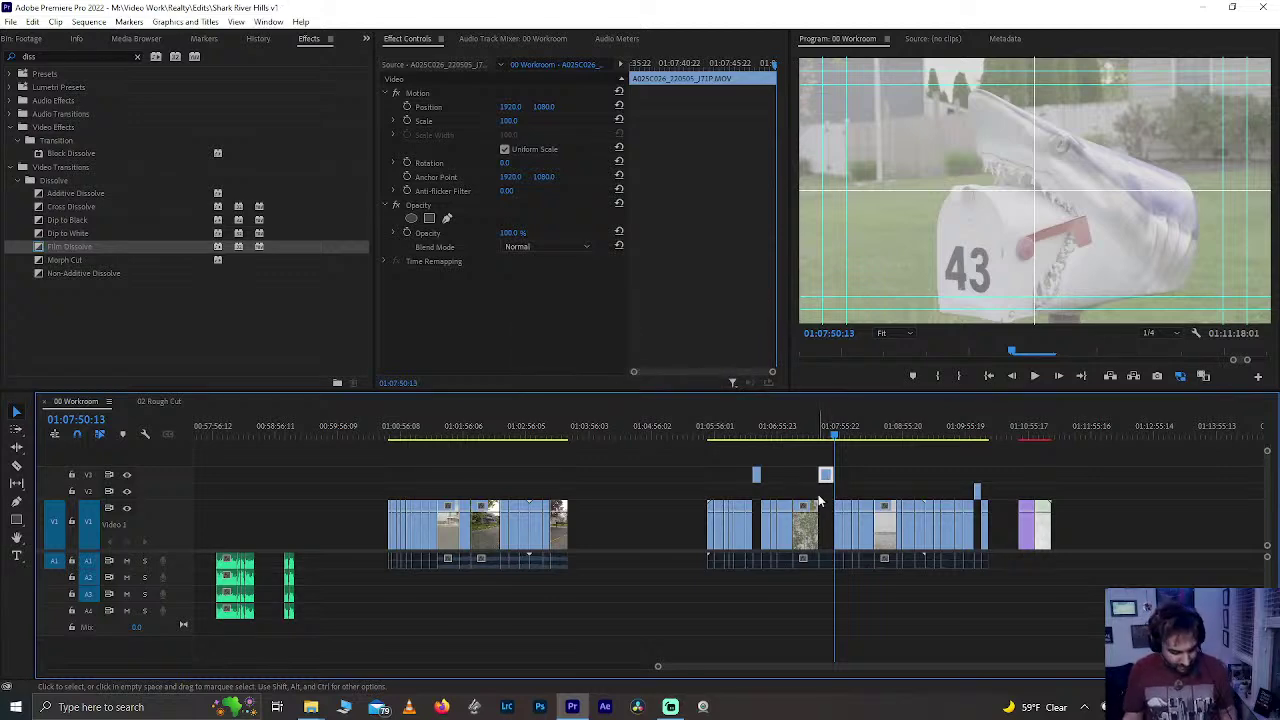
key("equal")
key("equal")
- Play the house footage from 01:06:38:23 up to the A025C020 white house shot
left_click(717, 432)
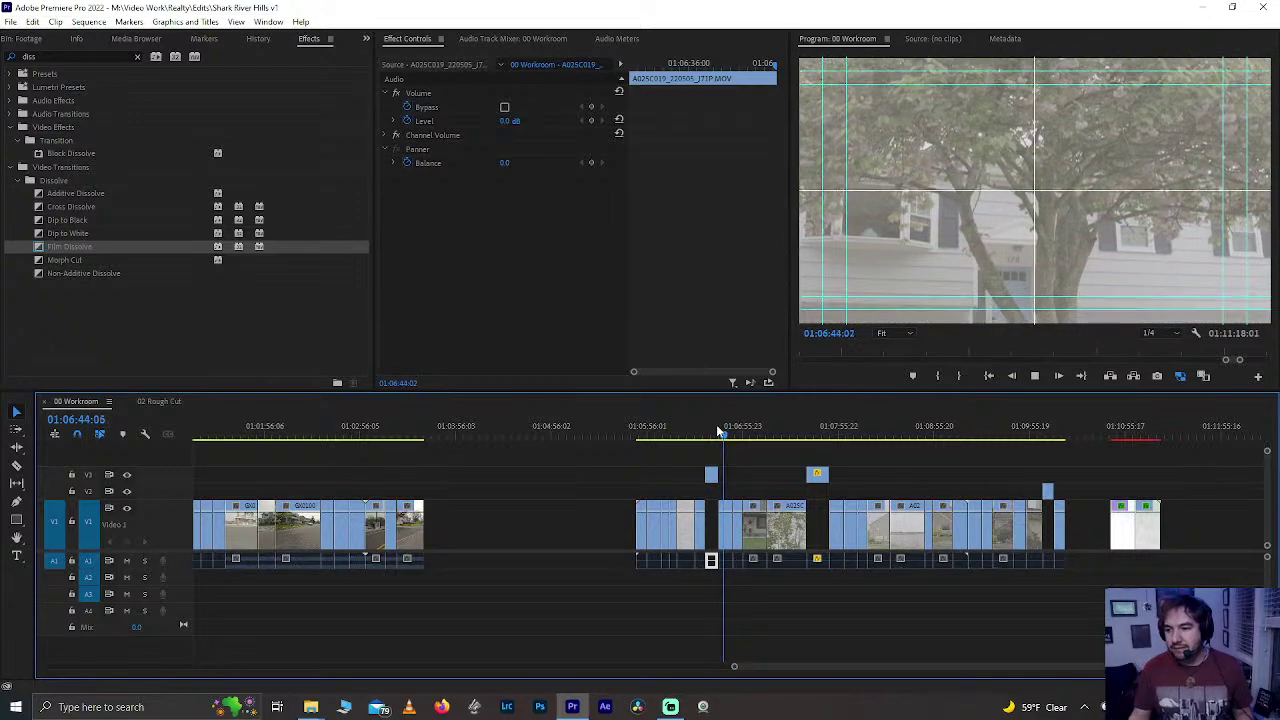
key("space")
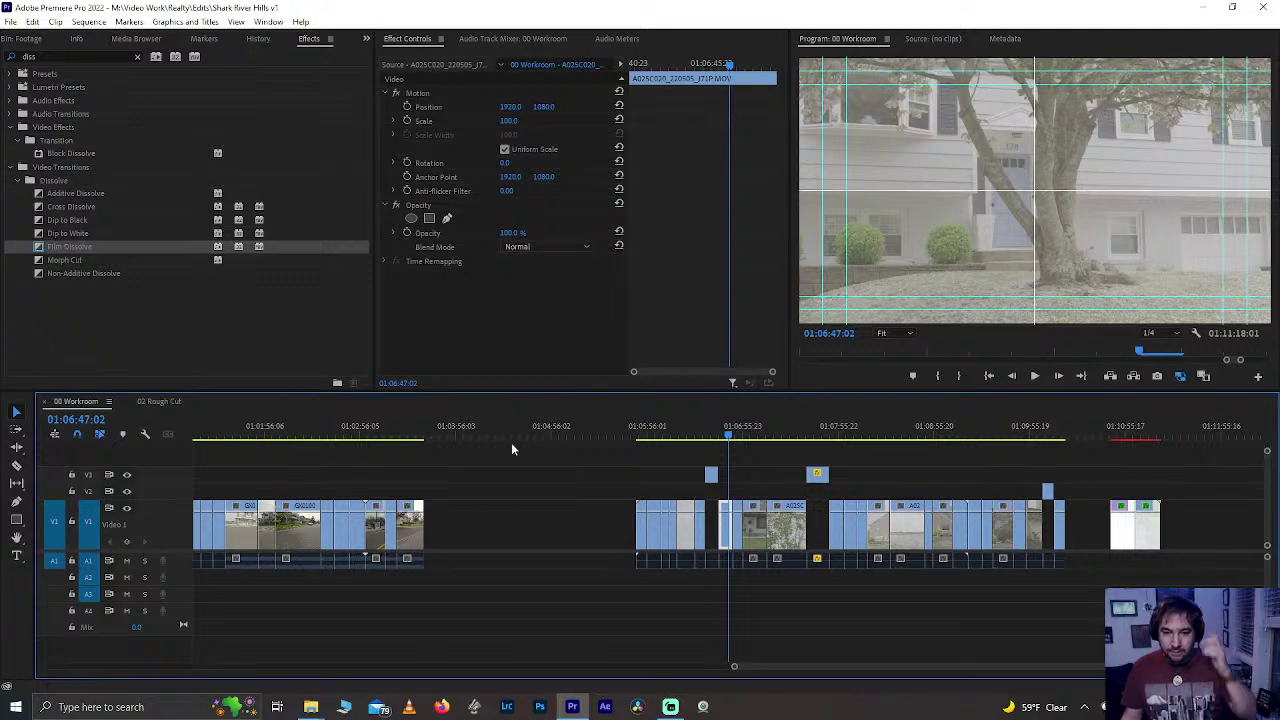
left_click(164, 402)
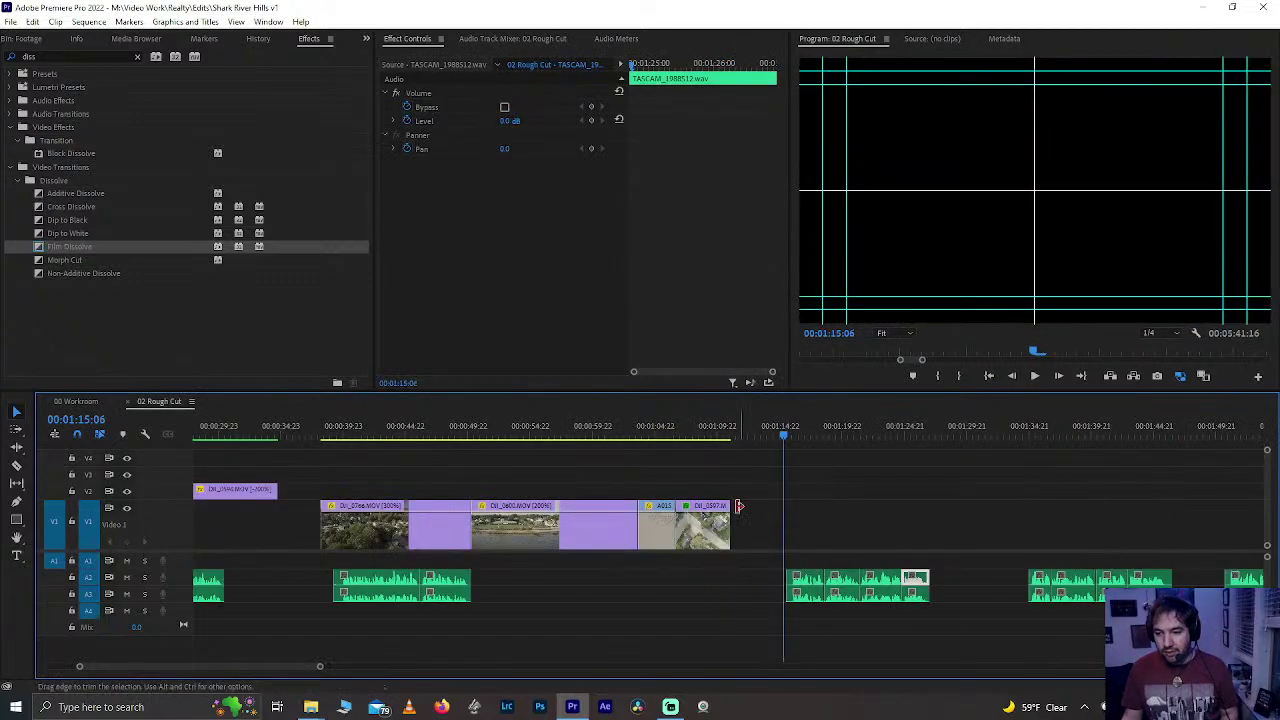
left_click(818, 428)
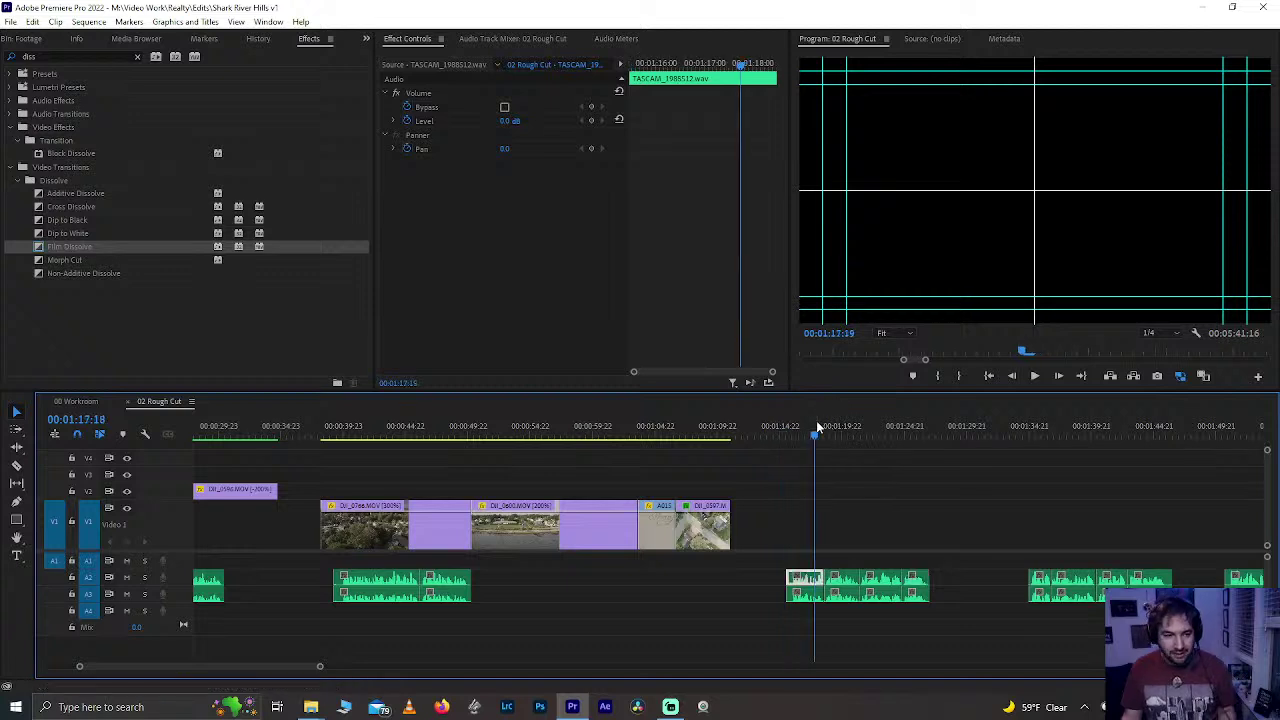
key("space")
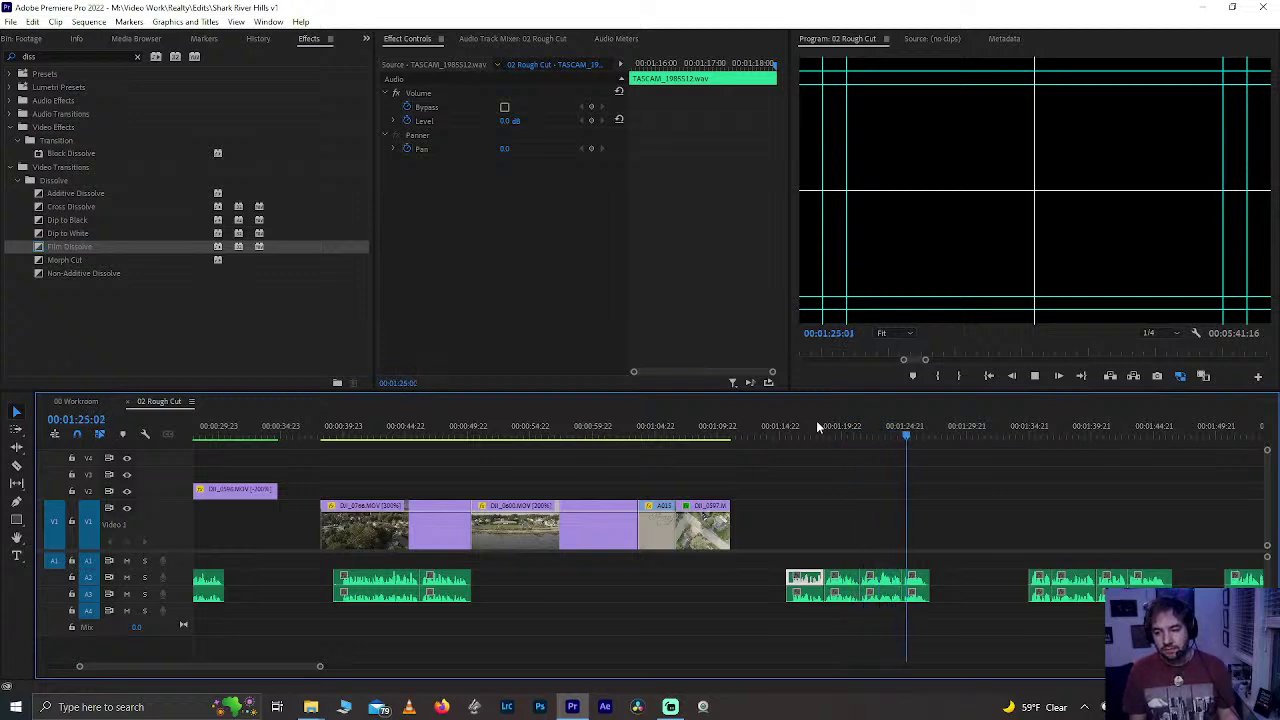
key("space")
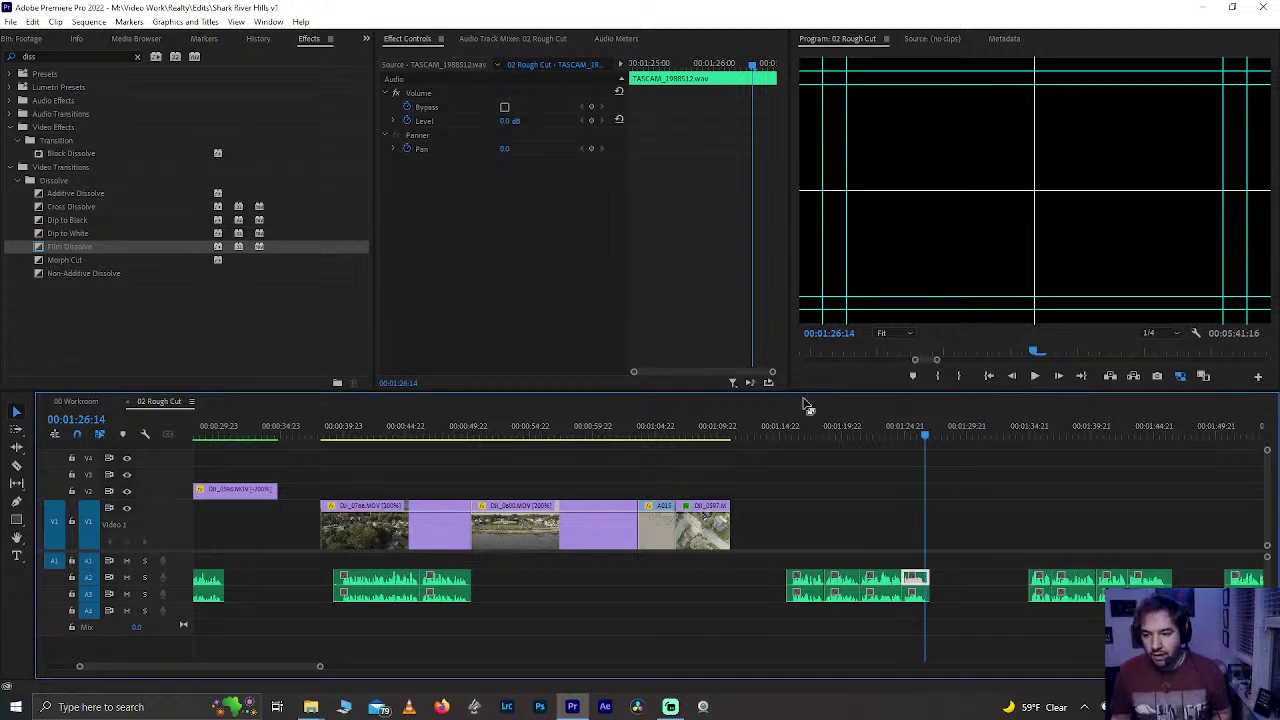
left_click(865, 433)
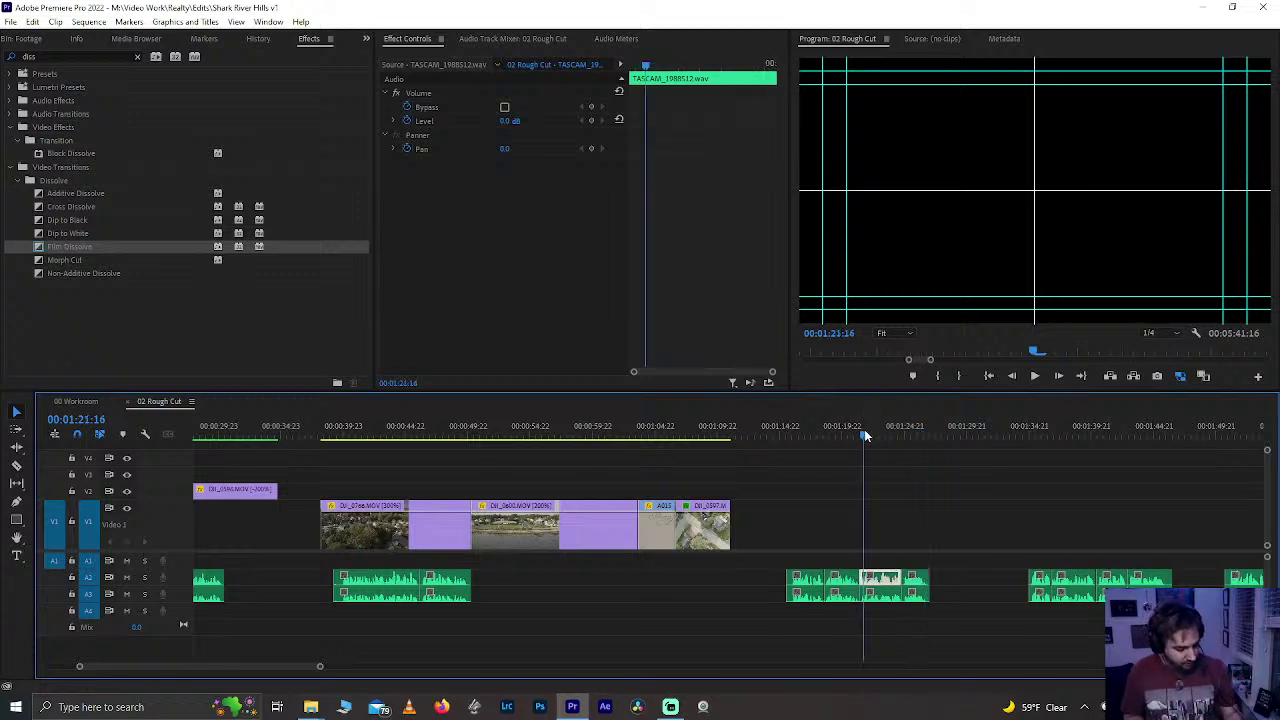
key("space")
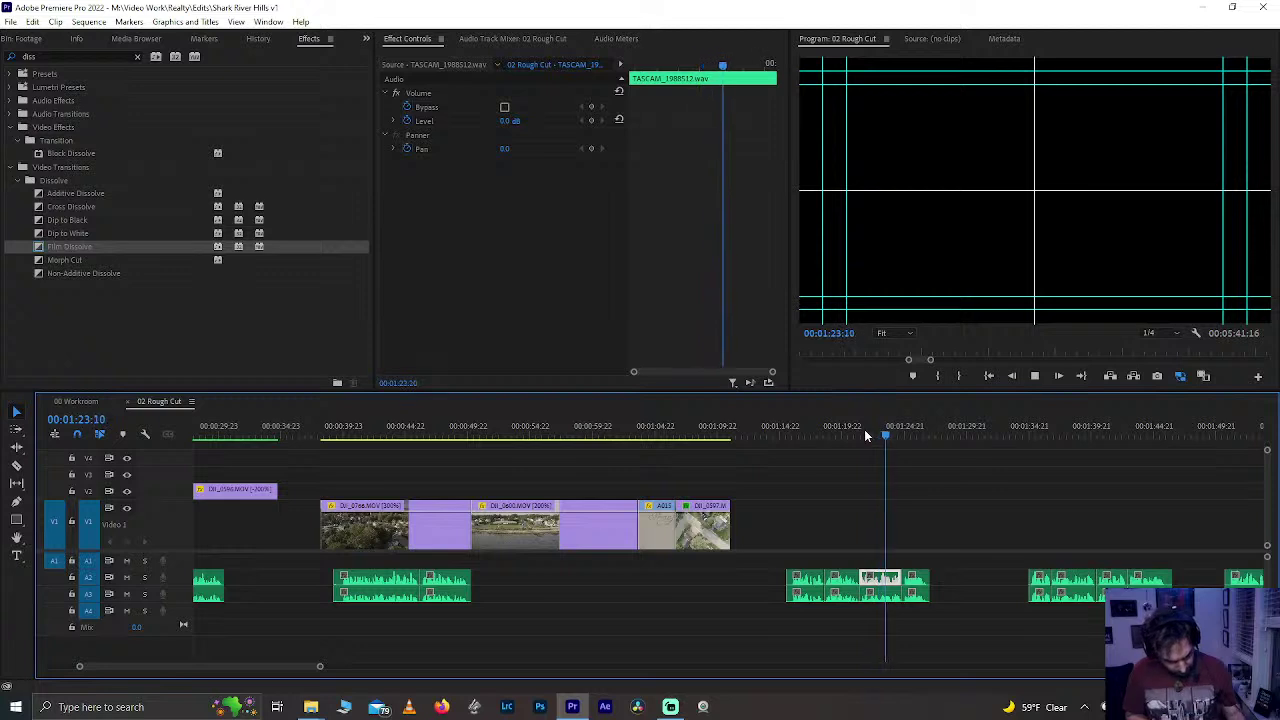
key("space")
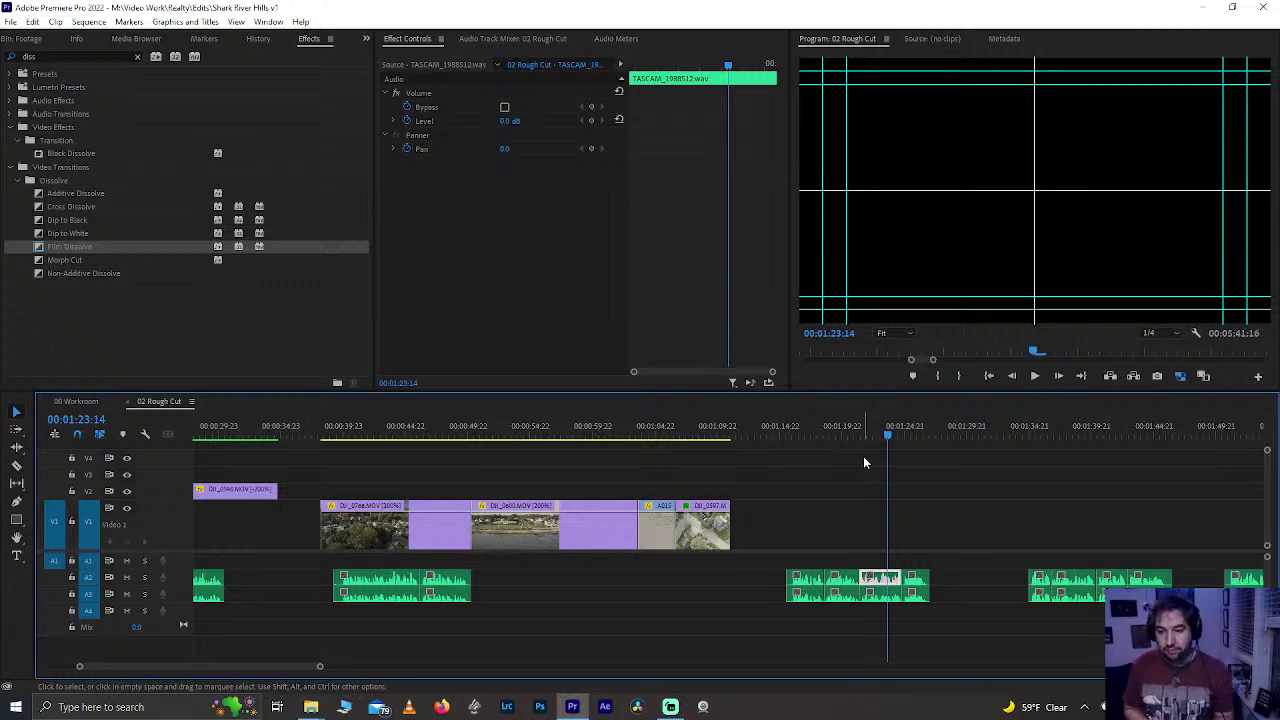
- In 00 Workroom, zoom in and play the footage around 01:06:36
left_click(66, 400)
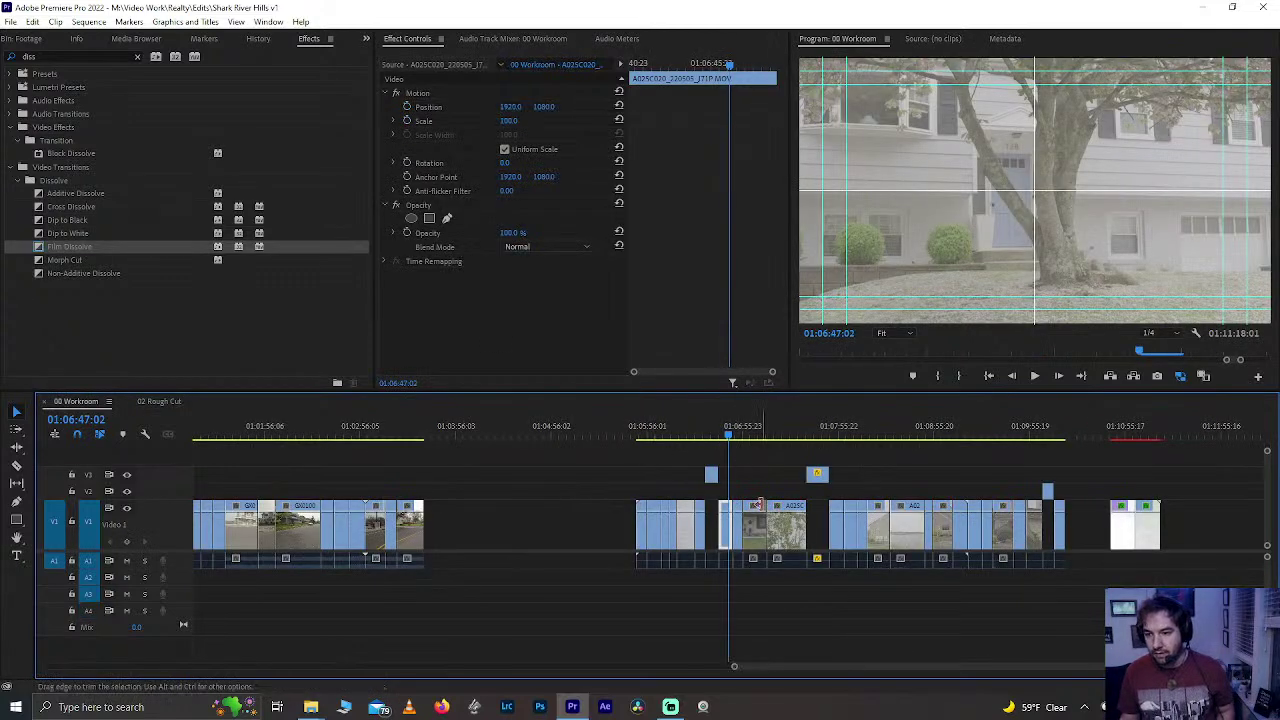
scroll(761, 504, "up", 3)
left_click_drag(486, 433, 679, 447)
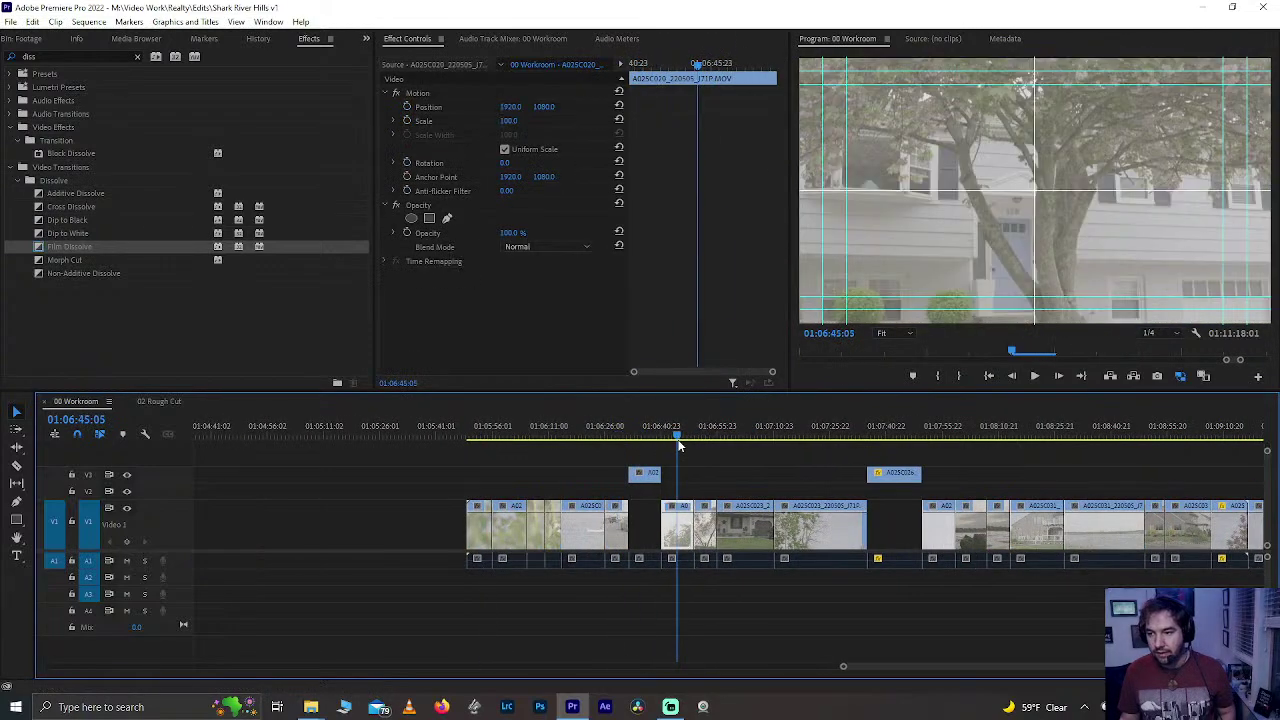
key("space")
scroll(686, 463, "down", 2)
scroll(686, 463, "up", 3)
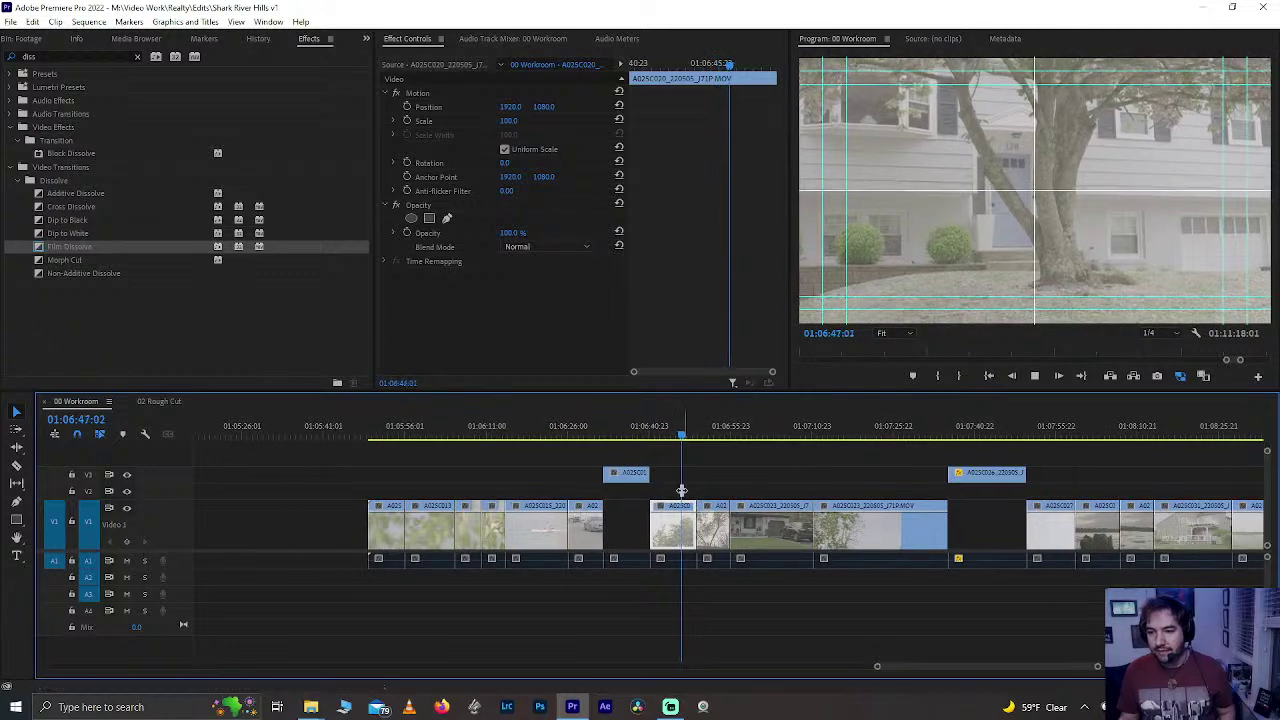
key("space")
- Marquee-select the run of house clips on V1 and park the playhead at 01:08:46:06
scroll(655, 508, "down", 2)
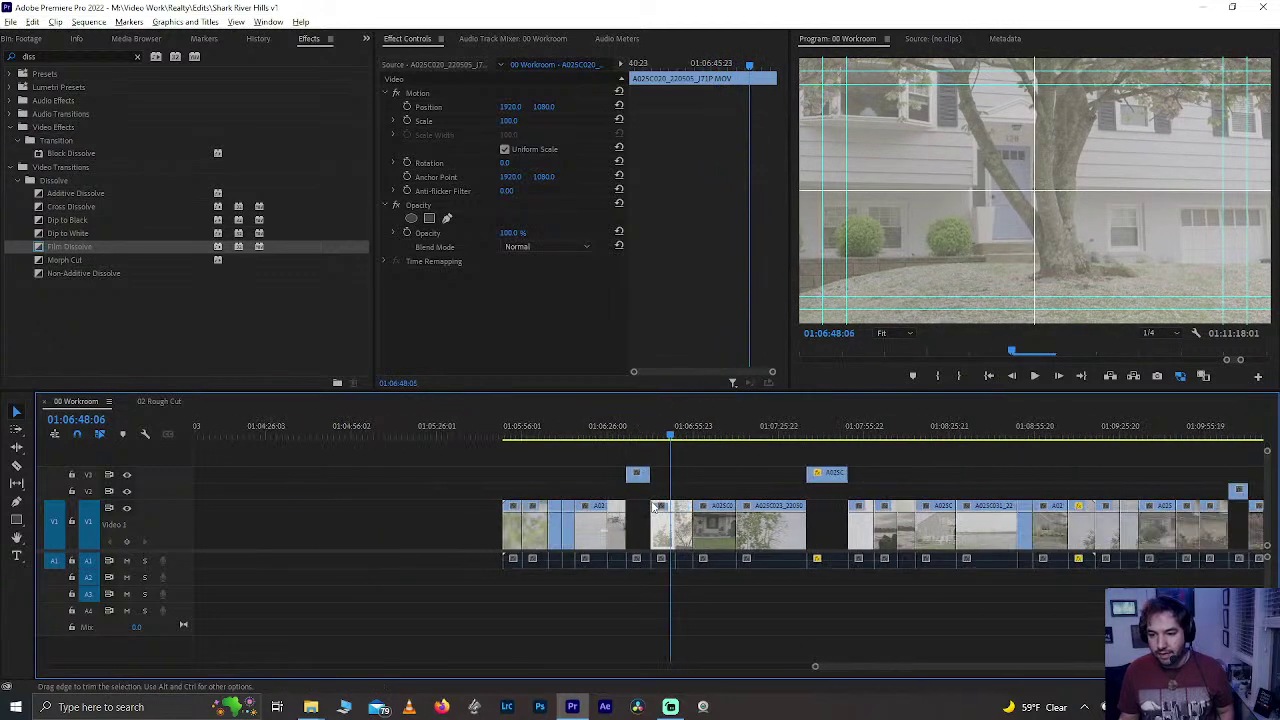
scroll(656, 502, "down", 1)
left_click_drag(655, 495, 1021, 551)
left_click_drag(946, 438, 668, 542)
left_click(948, 494)
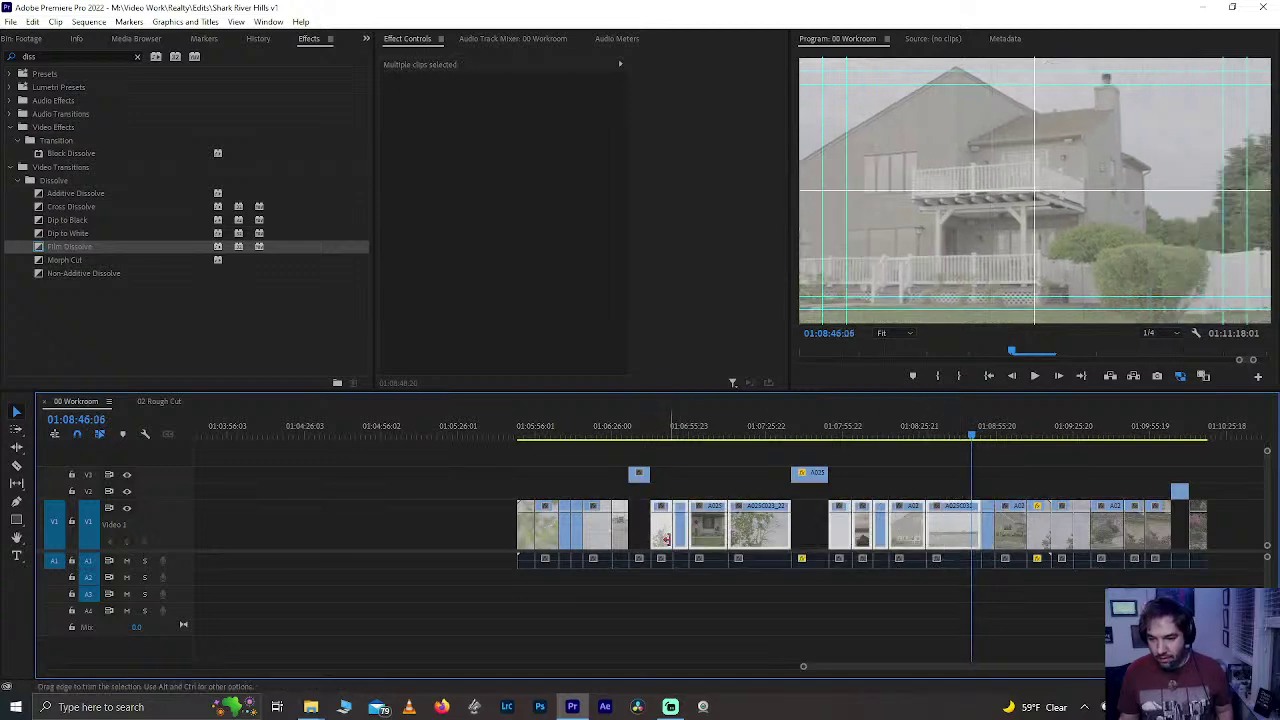
- Paste the house clips into 02 Rough Cut at 00:06:42:22, then return to 00 Workroom
left_click(159, 401)
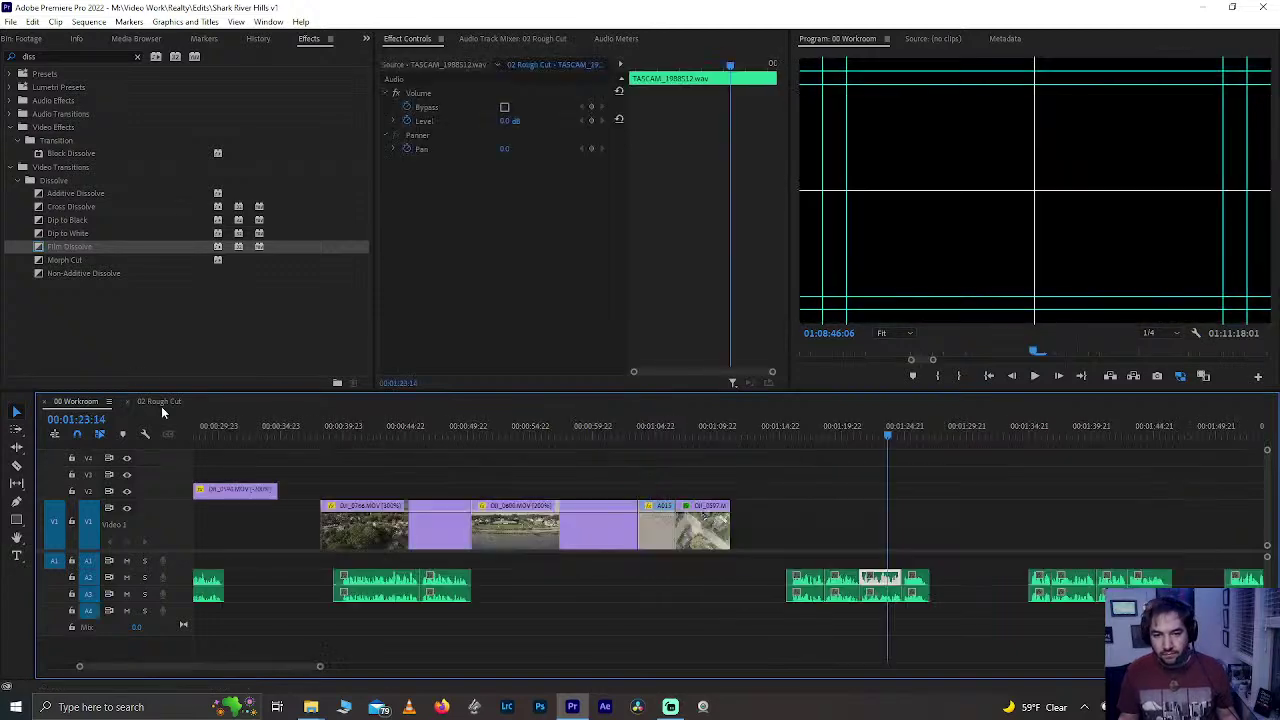
key("minus")
key("minus")
key("minus")
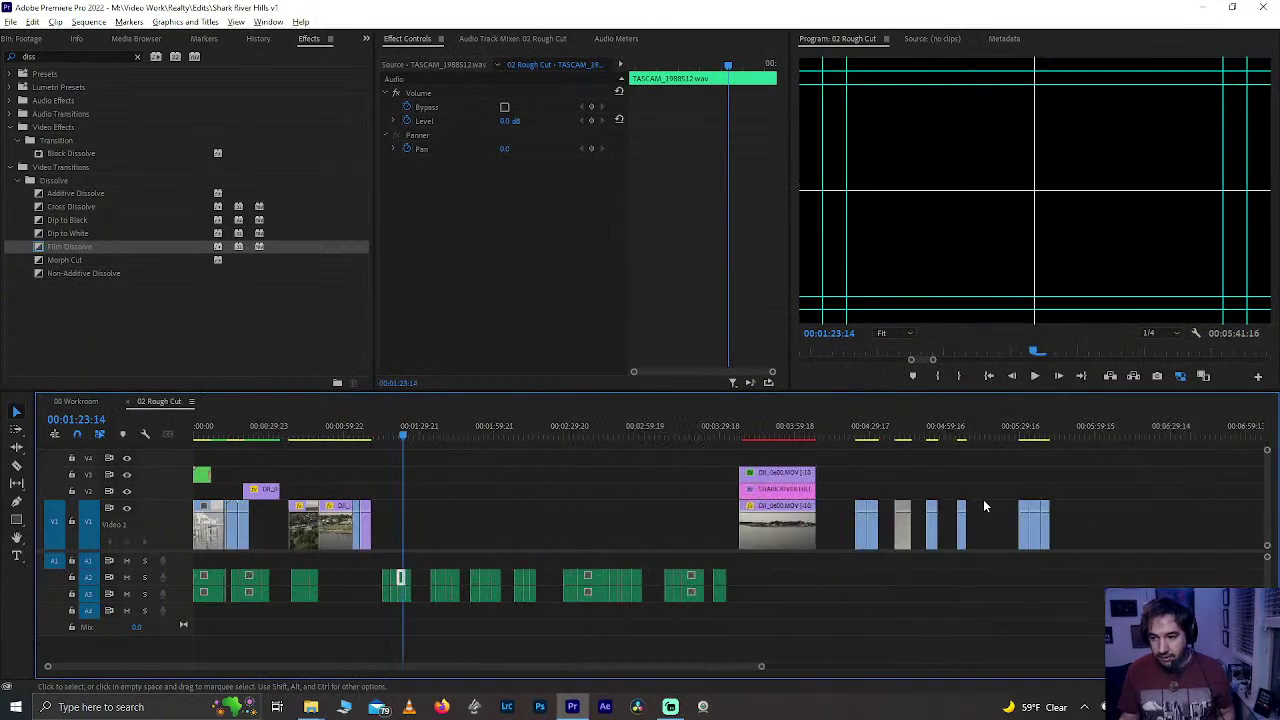
left_click(653, 434)
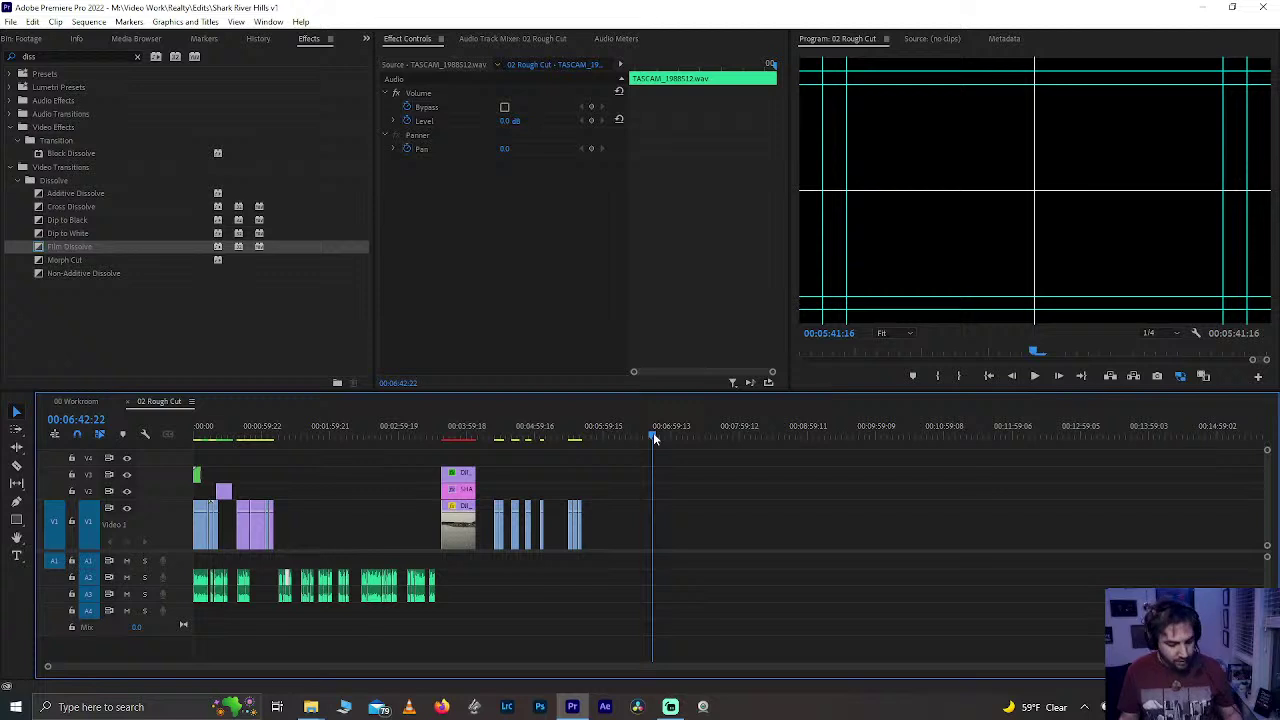
key("ctrl+v")
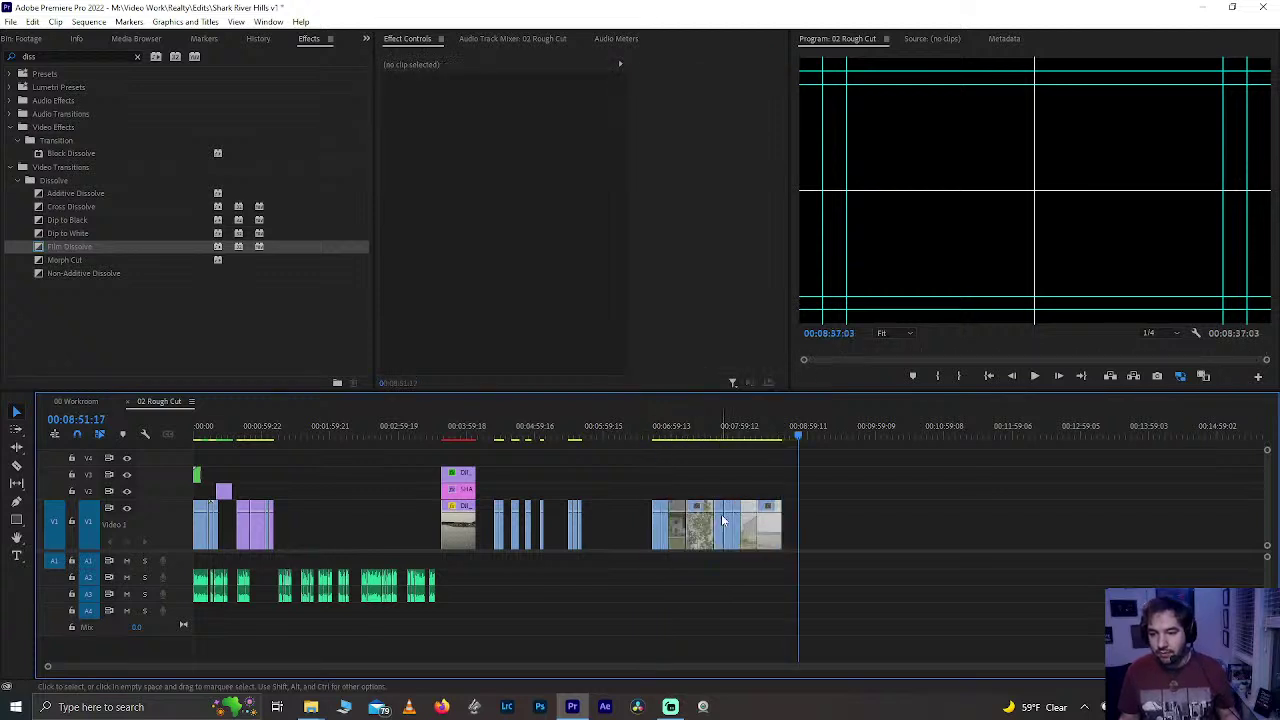
left_click(72, 401)
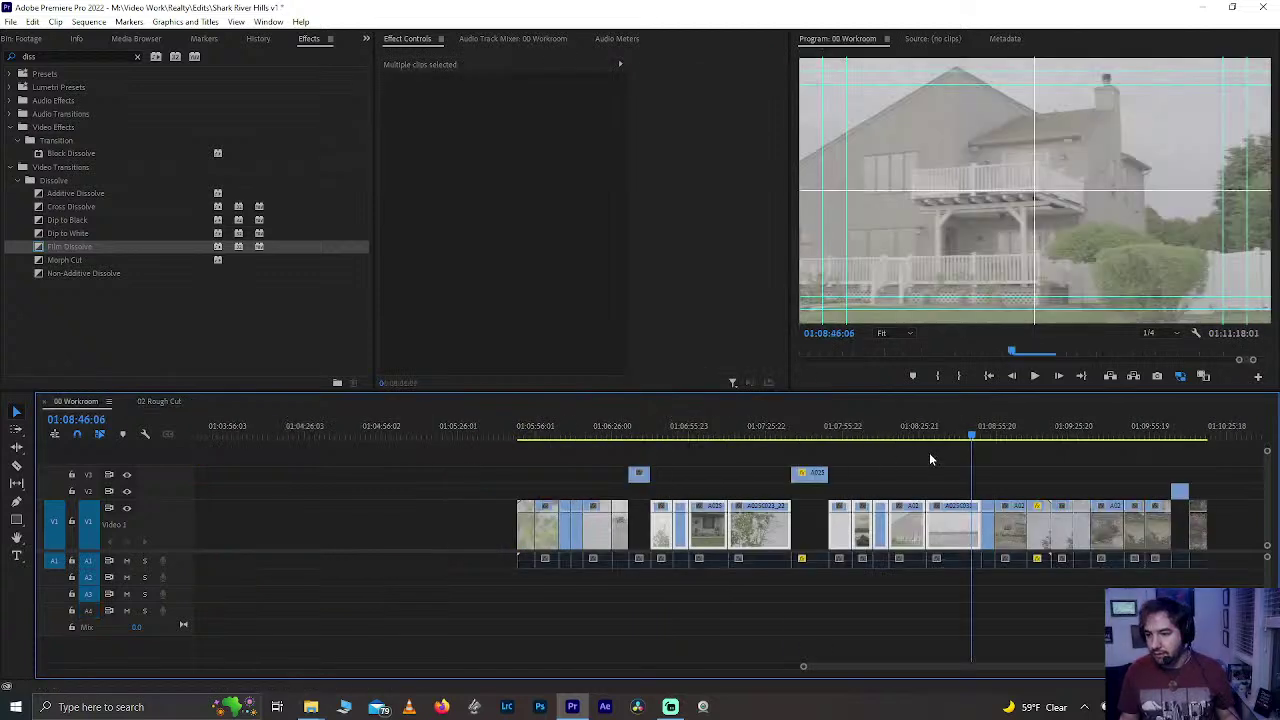
- Preview up to 01:09:06:12, marquee-select the next V1 house clips, and go to 02 Rough Cut
left_click(989, 432)
left_click_drag(993, 436, 1041, 419)
scroll(900, 505, "down", 2)
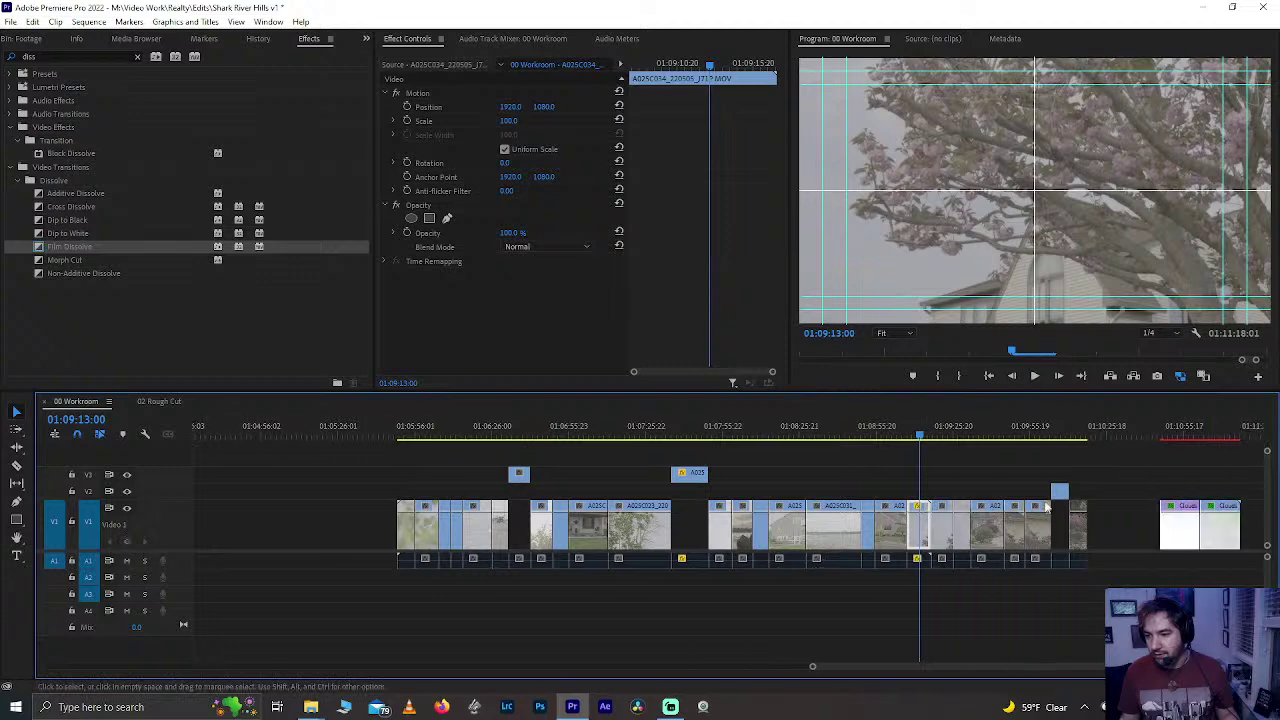
left_click_drag(924, 479, 1064, 545)
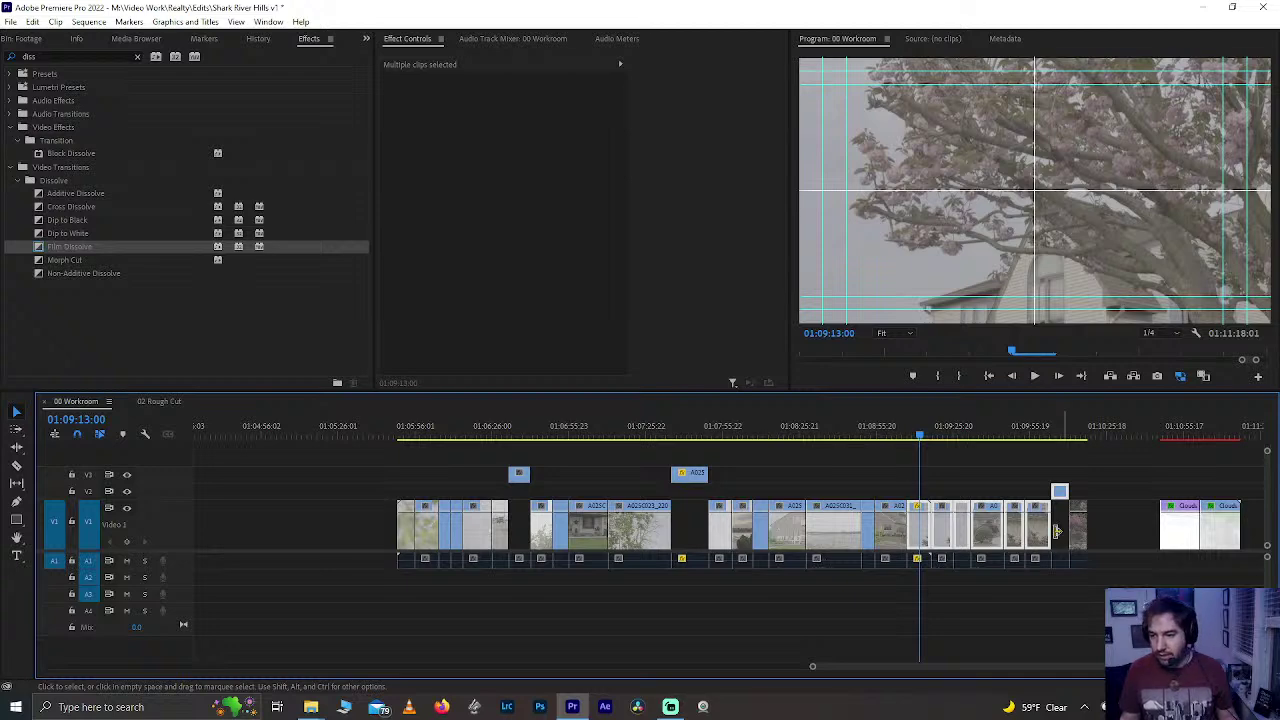
left_click(157, 401)
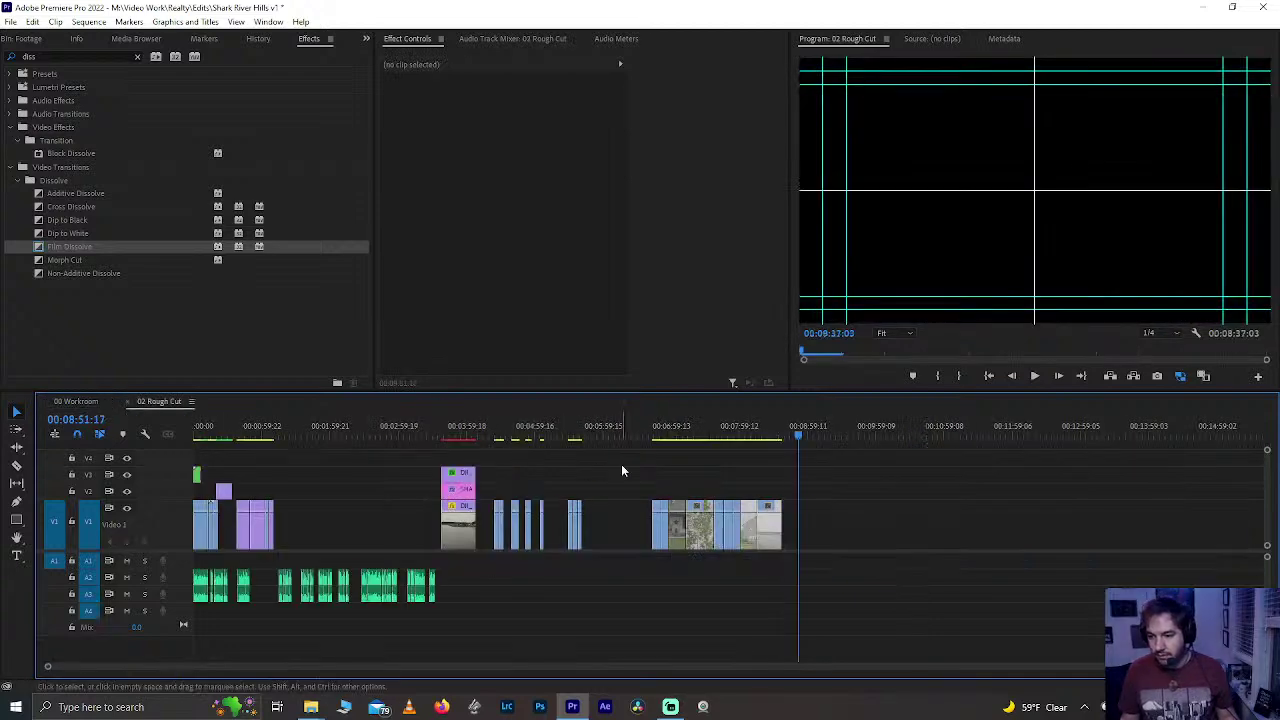
- Paste the copied house clips at the end of 02 Rough Cut and play them back
key("Up")
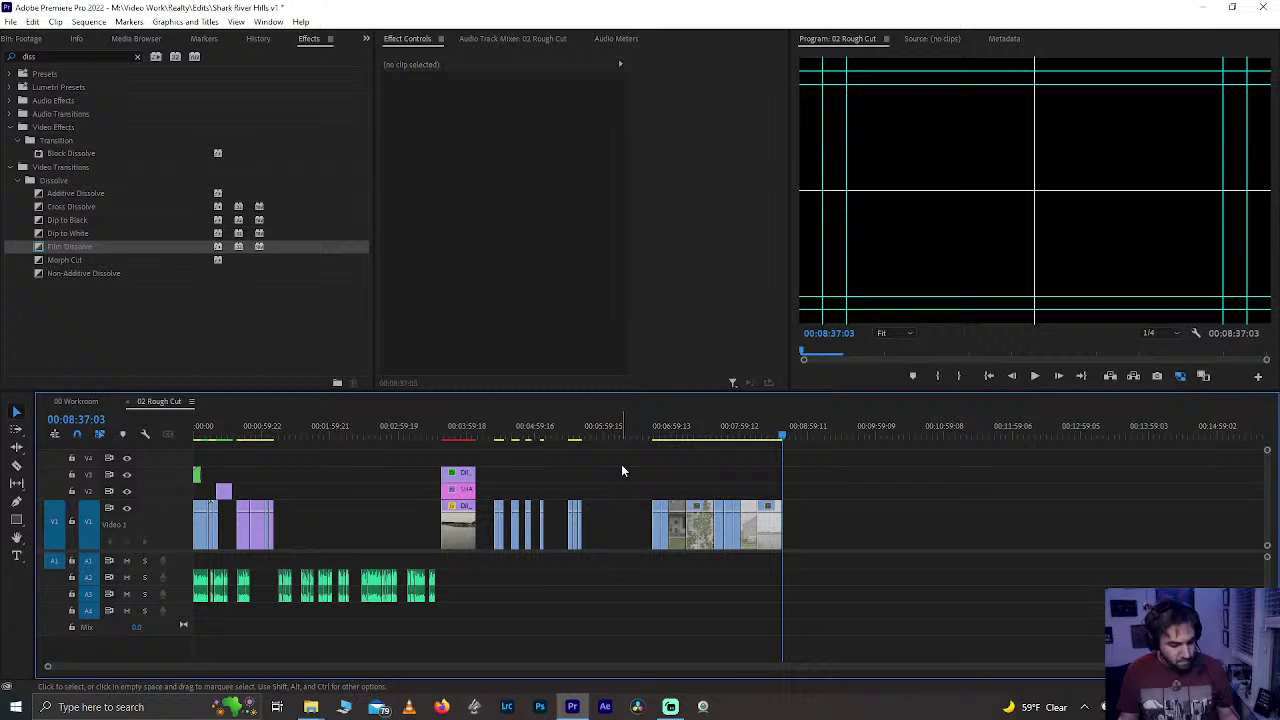
key("ctrl+v")
left_click(656, 429)
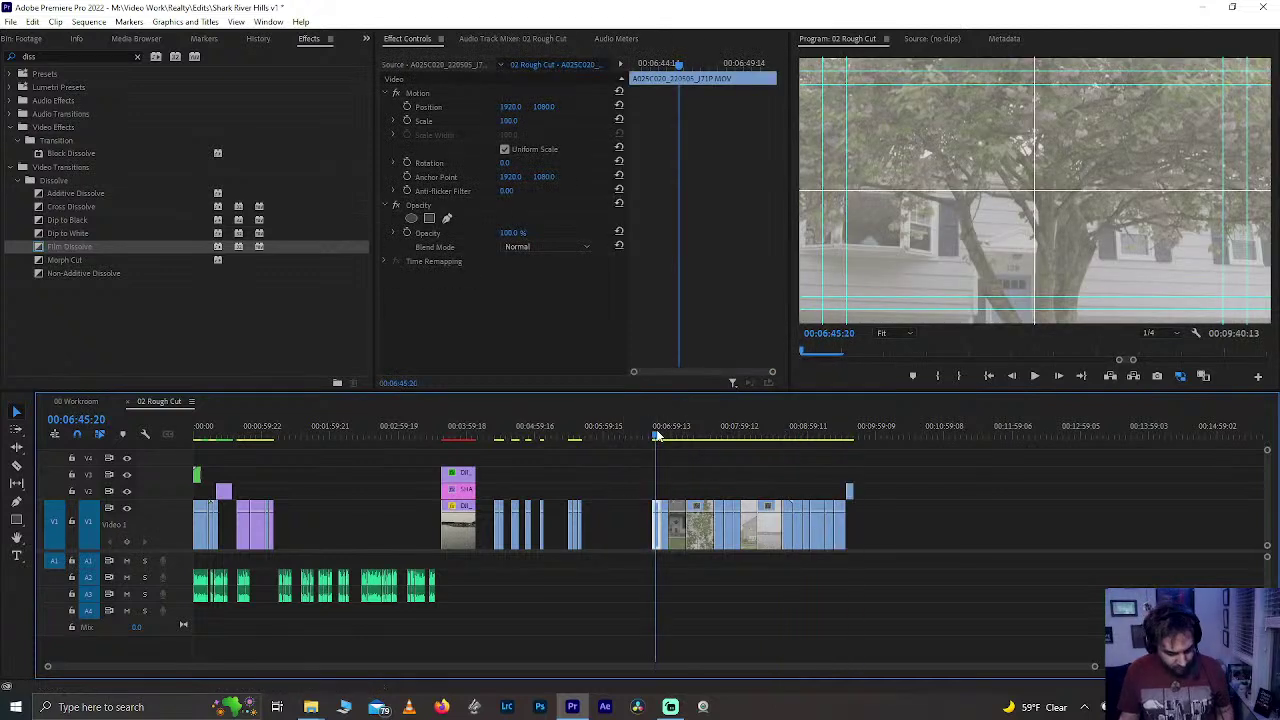
key("=")
key("space")
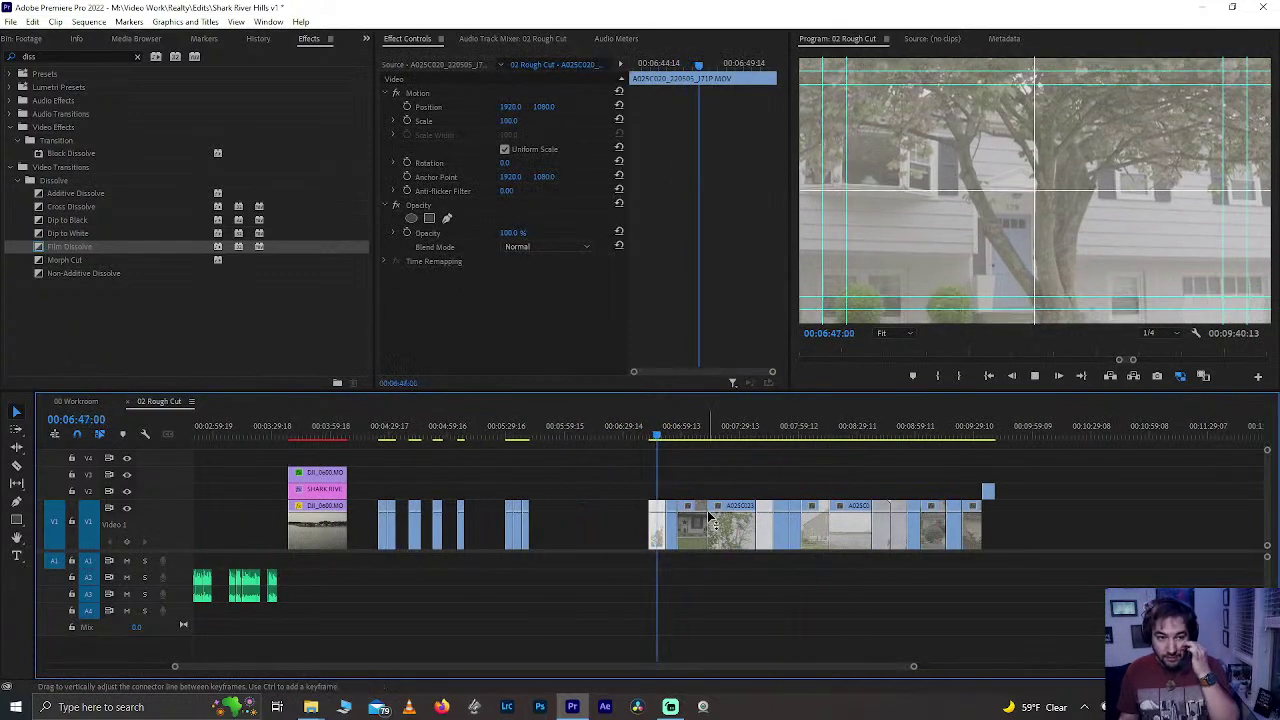
key("space")
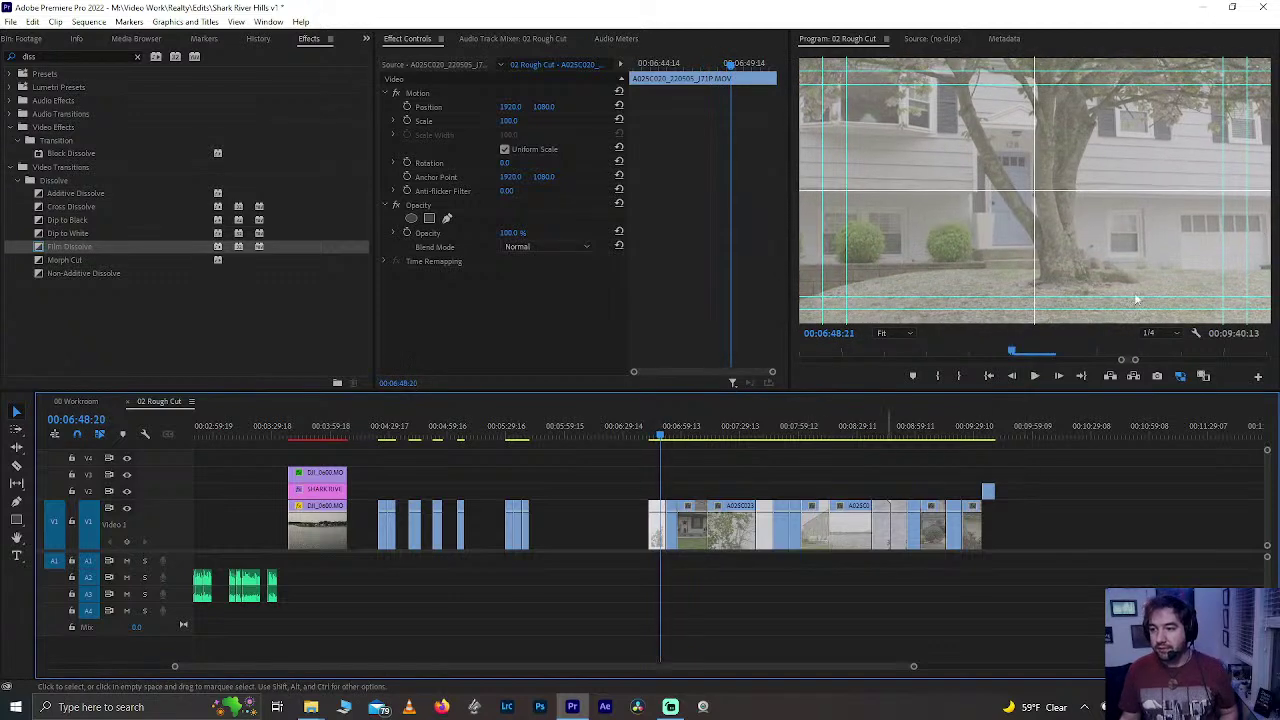
key("space")
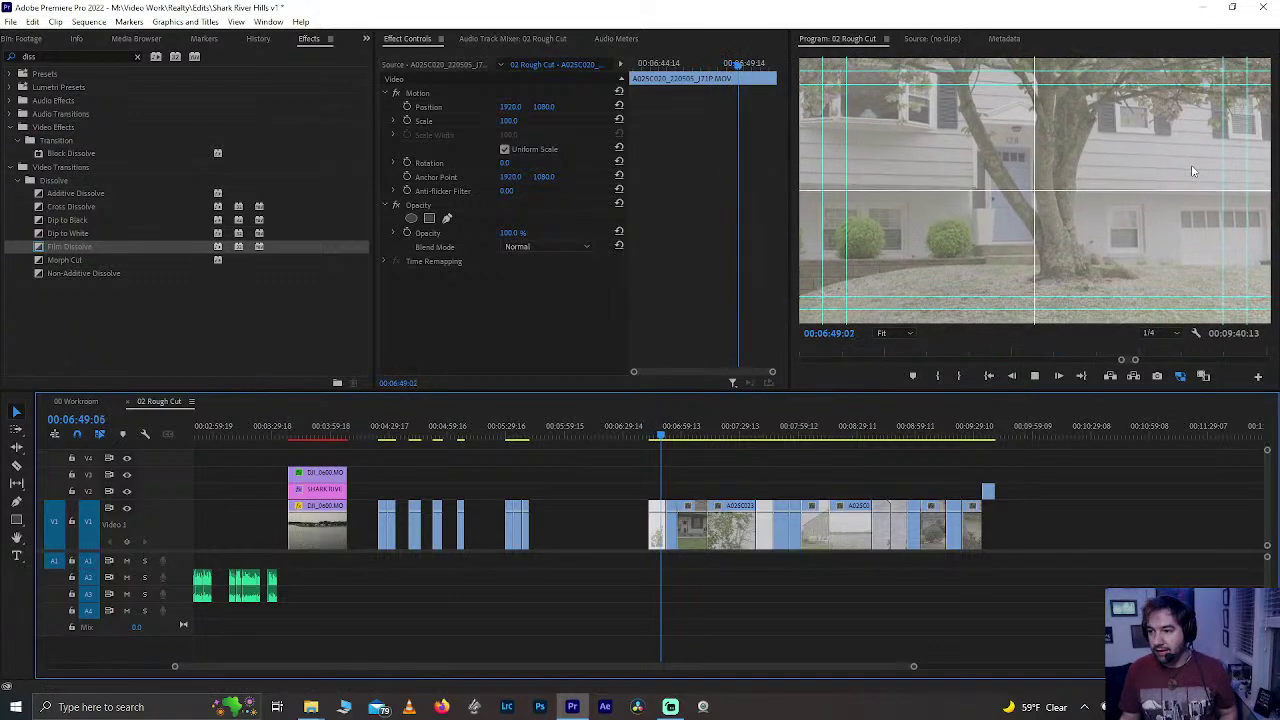
key("space")
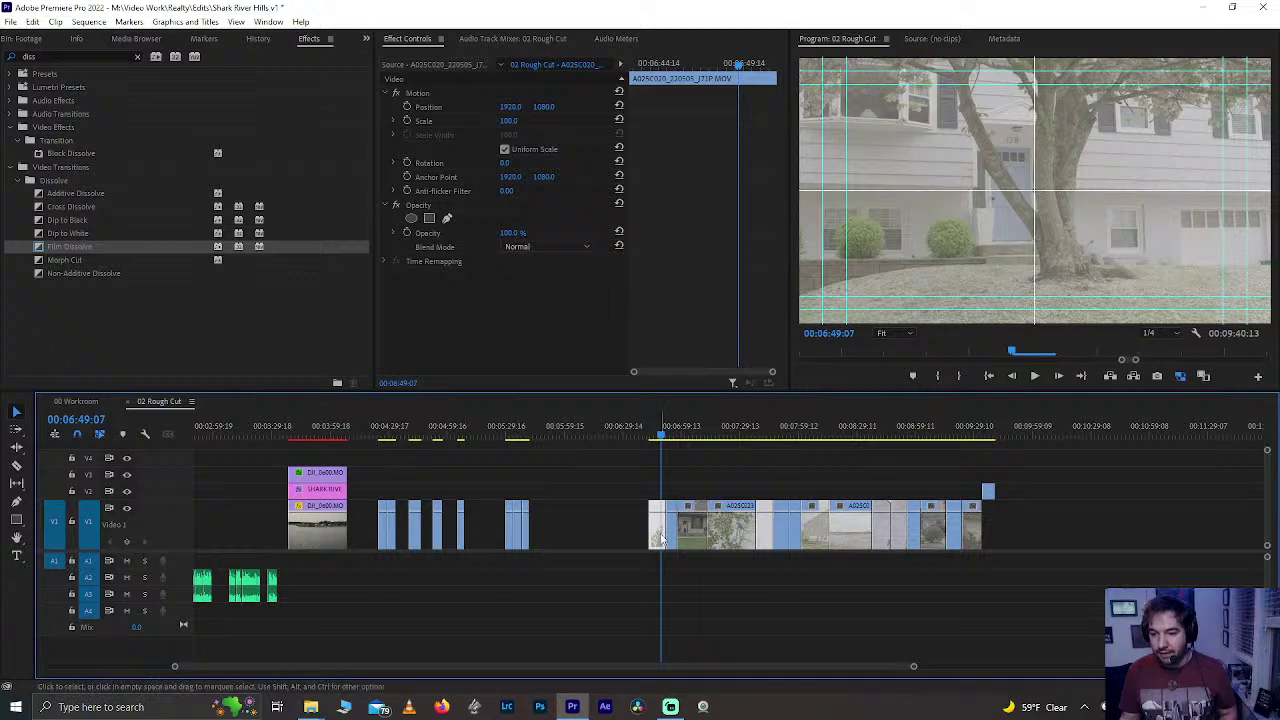
- Move the first rejected clip out of the cluster and step through the next house shot
left_click_drag(660, 540, 795, 482)
left_click(669, 436)
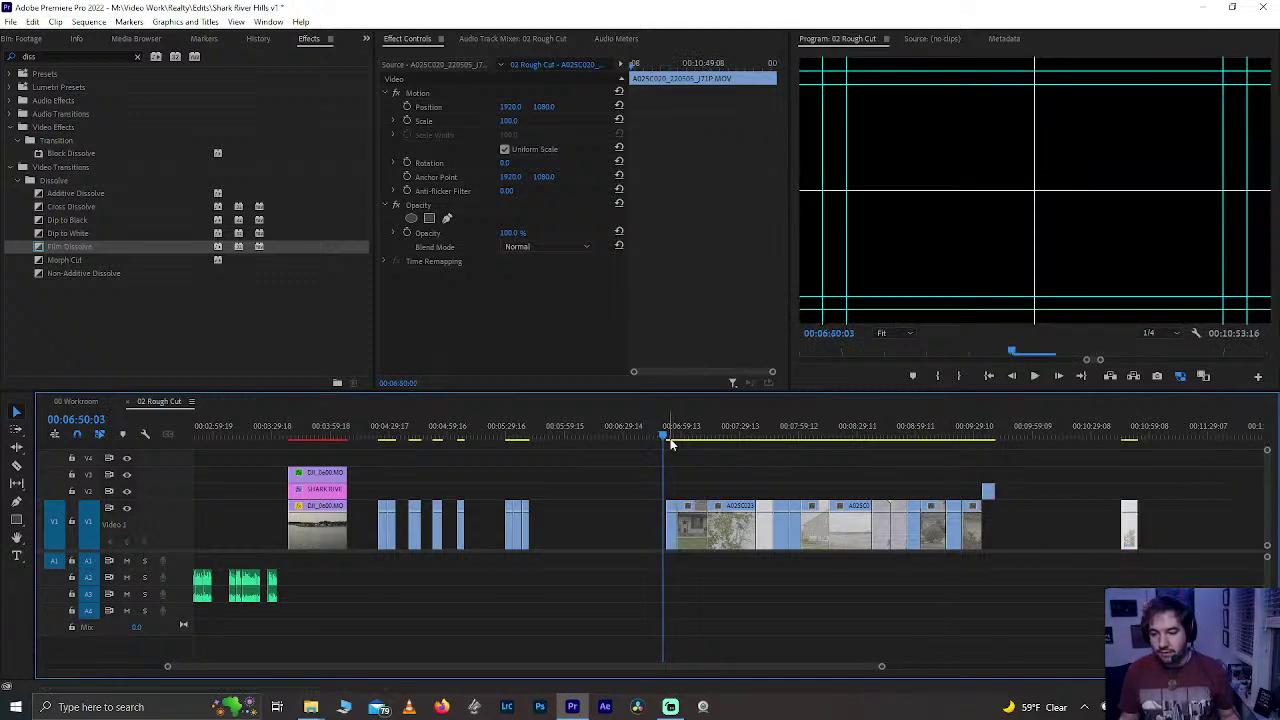
key("Right")
key("Right")
key("Right")
key("Right")
key("Right")
key("Right")
key("Right")
key("Right")
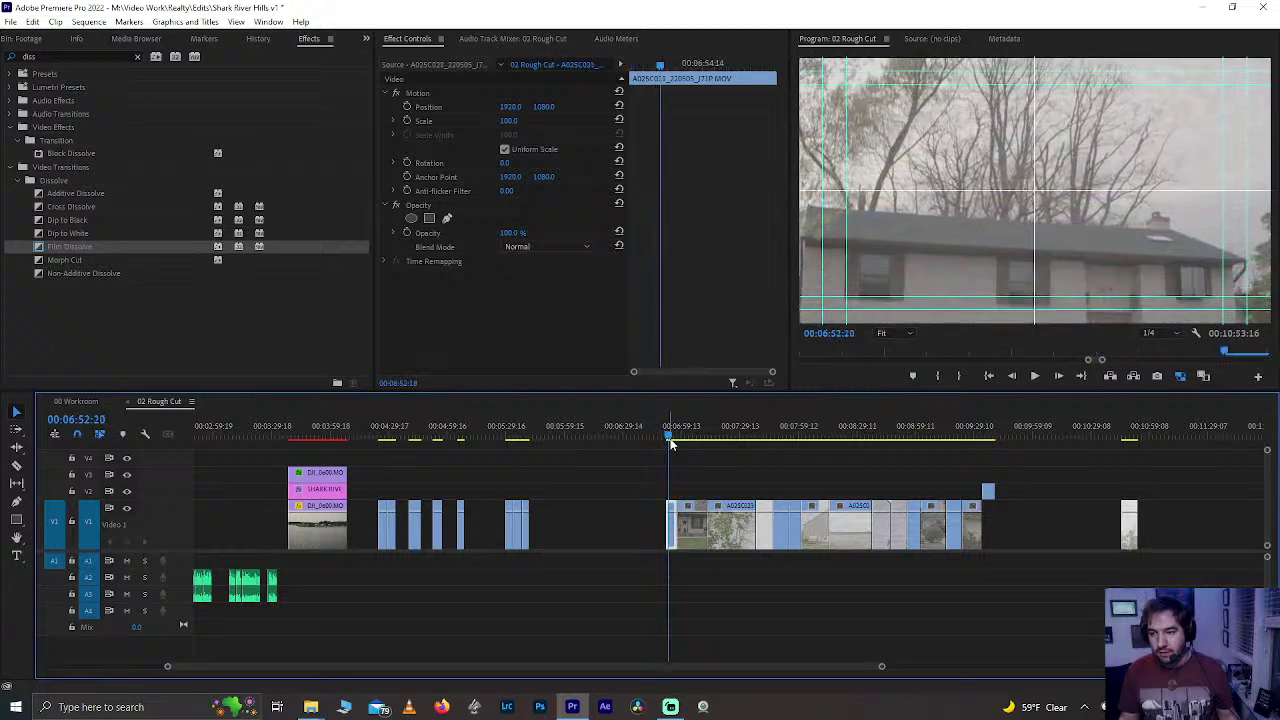
key("Right")
key("Right")
key("Right")
key("Right")
key("Right")
key("Right")
key("Right")
key("Right")
key("Right")
key("Right")
key("Right")
key("Right")
key("Right")
key("Right")
key("Right")
key("Right")
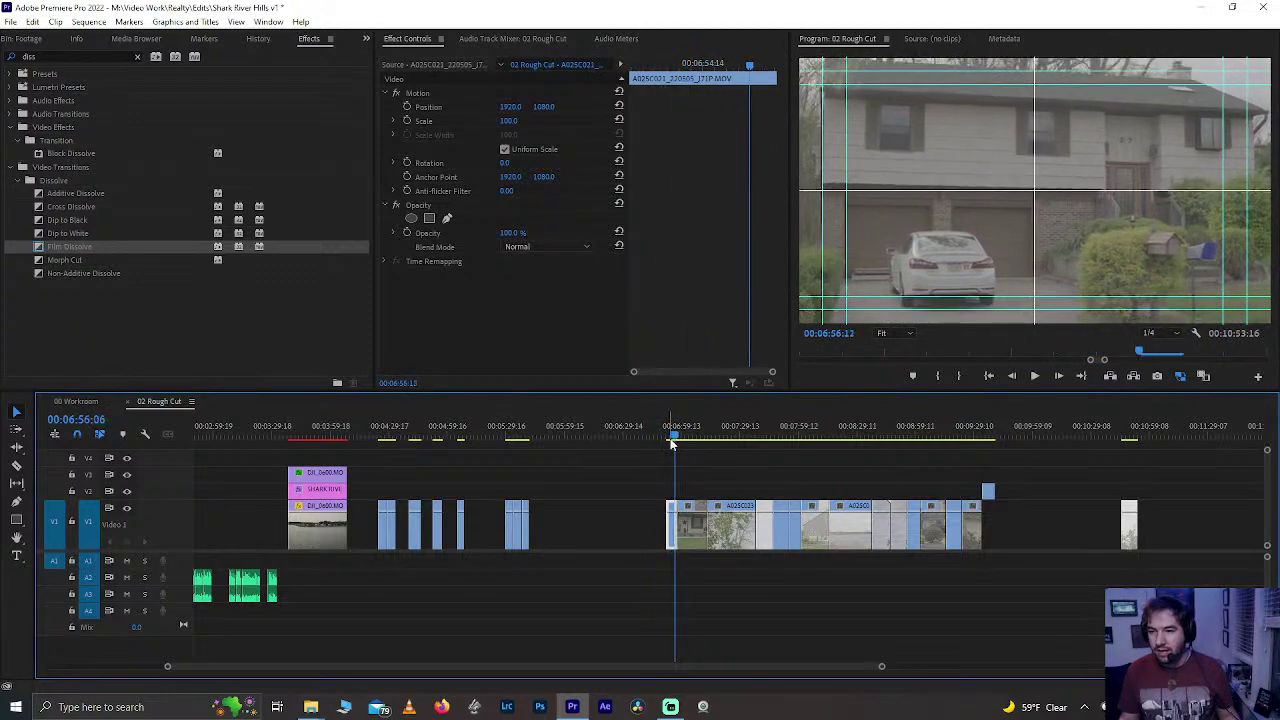
key("Right")
key("Right")
key("Right")
key("Right")
key("Right")
key("Right")
key("Right")
key("Right")
key("Right")
key("Right")
key("Right")
key("Right")
key("Right")
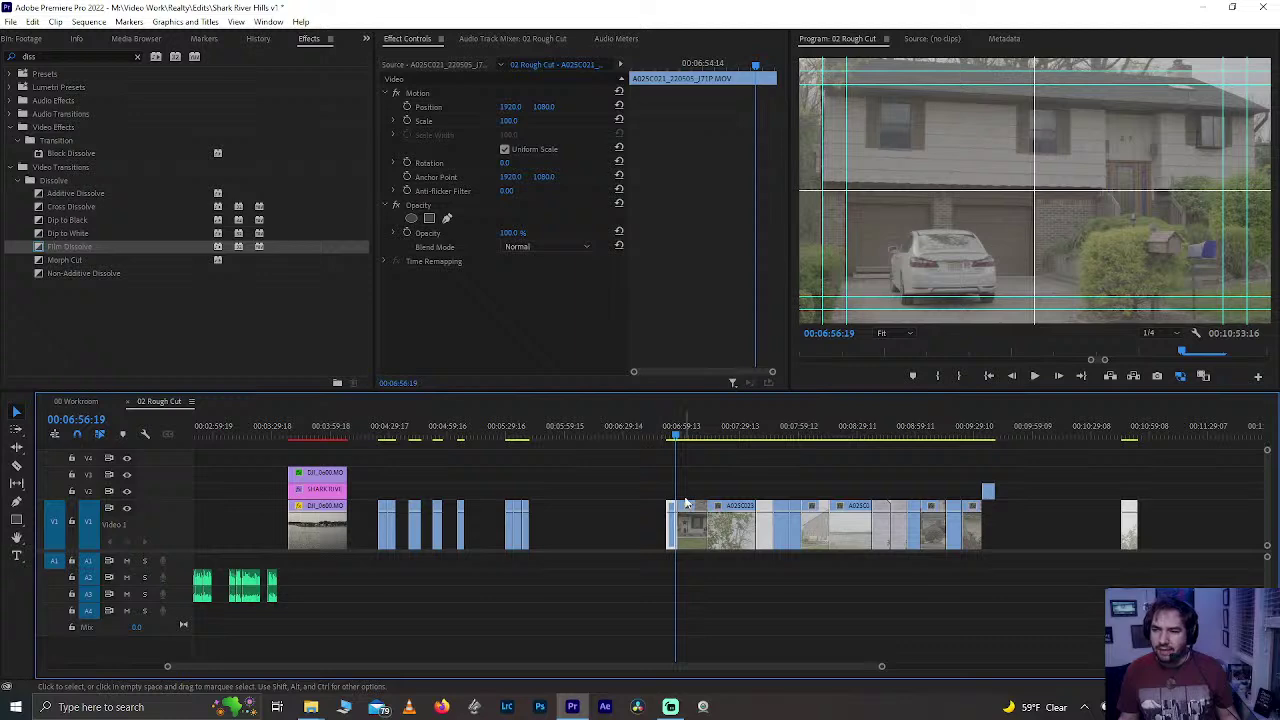
key("Right")
key("Right")
key("Right")
key("Right")
key("Right")
key("Right")
key("Right")
key("Right")
key("Right")
key("Right")
key("Right")
key("Right")
key("Right")
key("Right")
key("Right")
key("Right")
key("Right")
key("Right")
key("Right")
key("Right")
- Review the next shot and move two rejected short clips to the end of V1
scroll(686, 503, "down", 3)
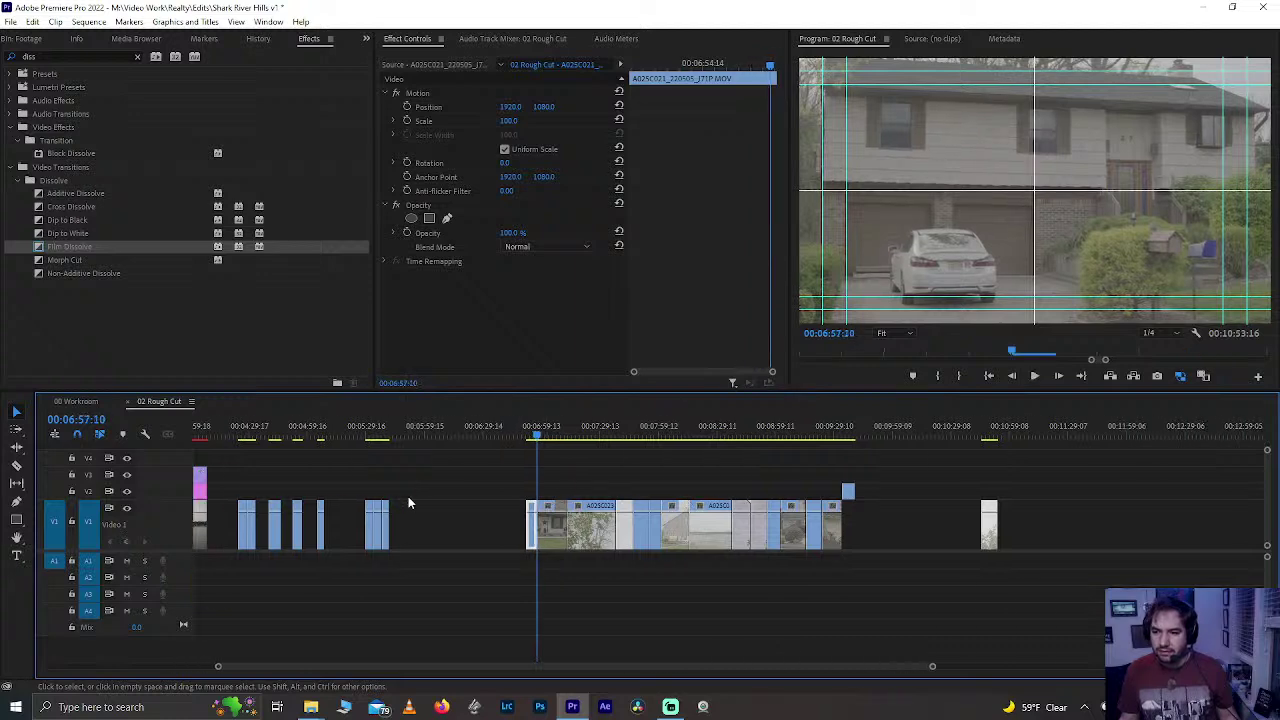
key("space")
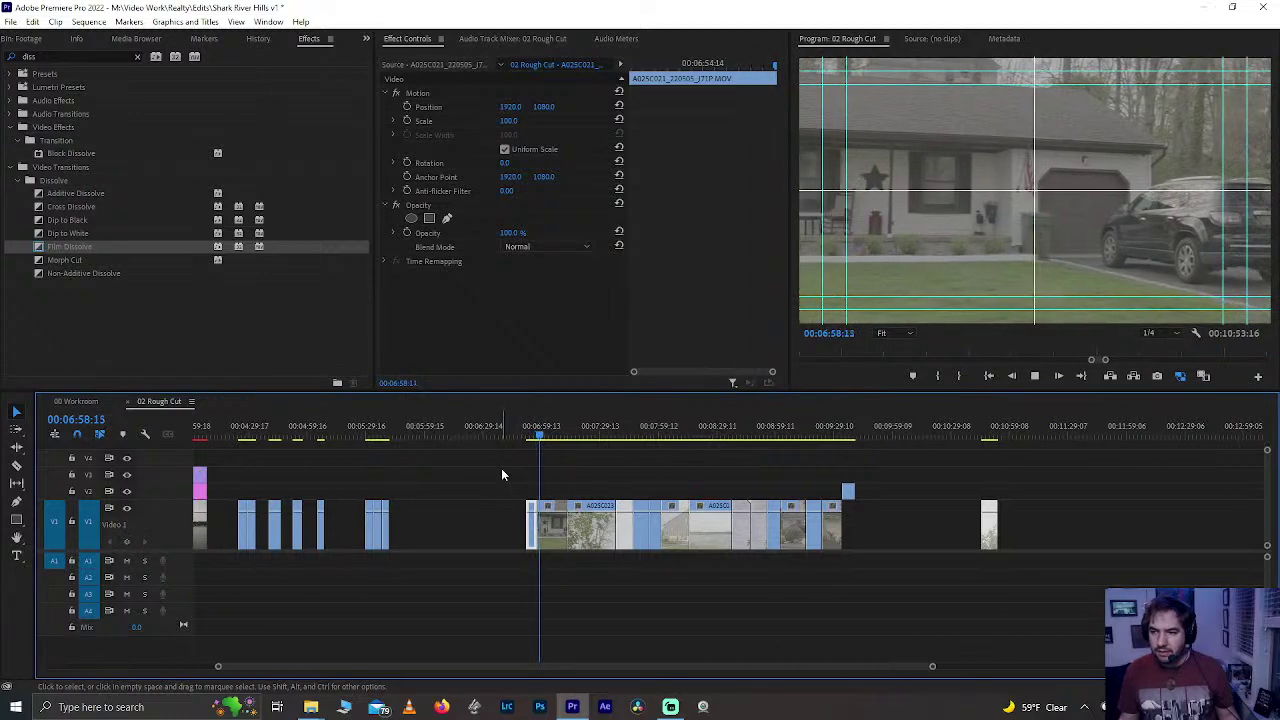
key("space")
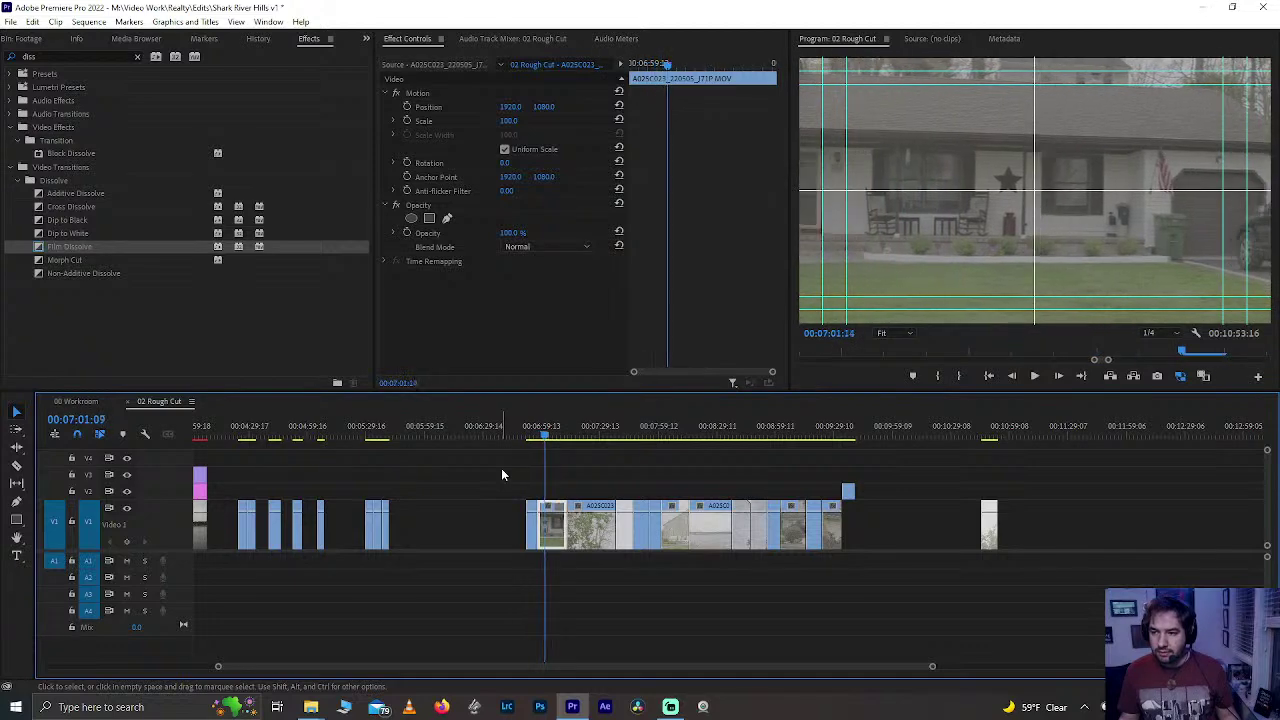
key("l")
key("l")
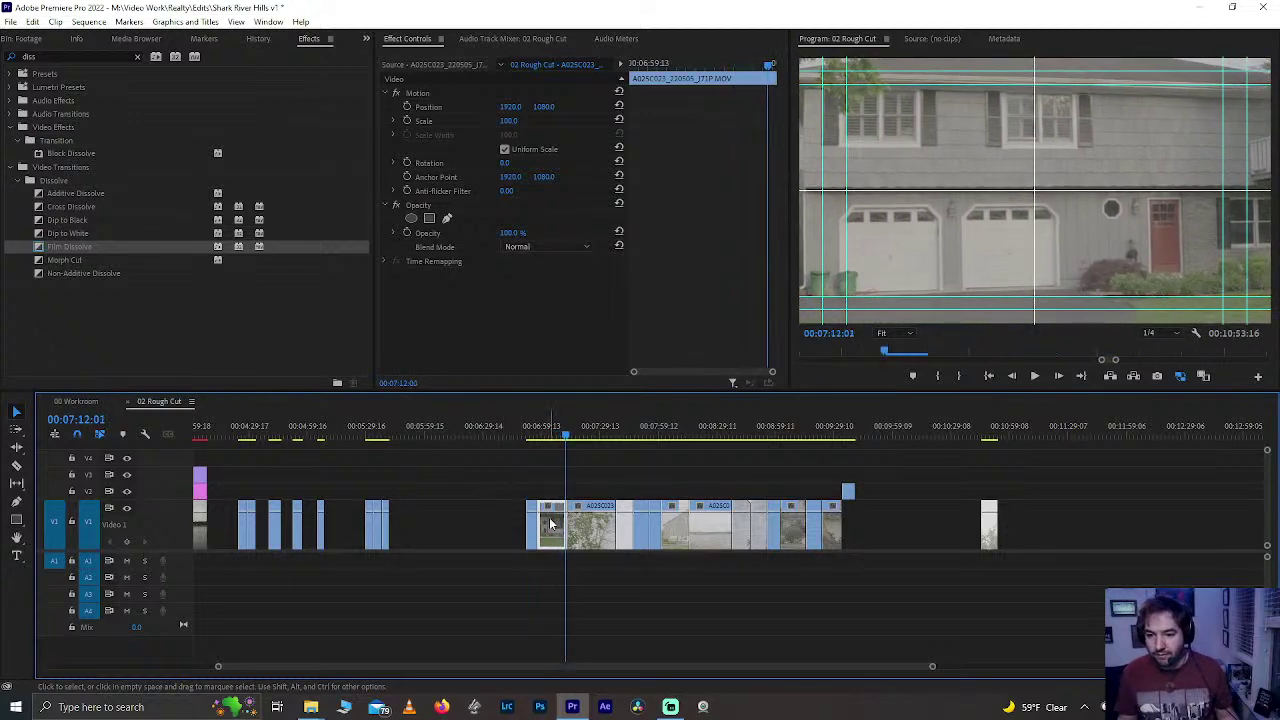
left_click_drag(555, 538, 1014, 547)
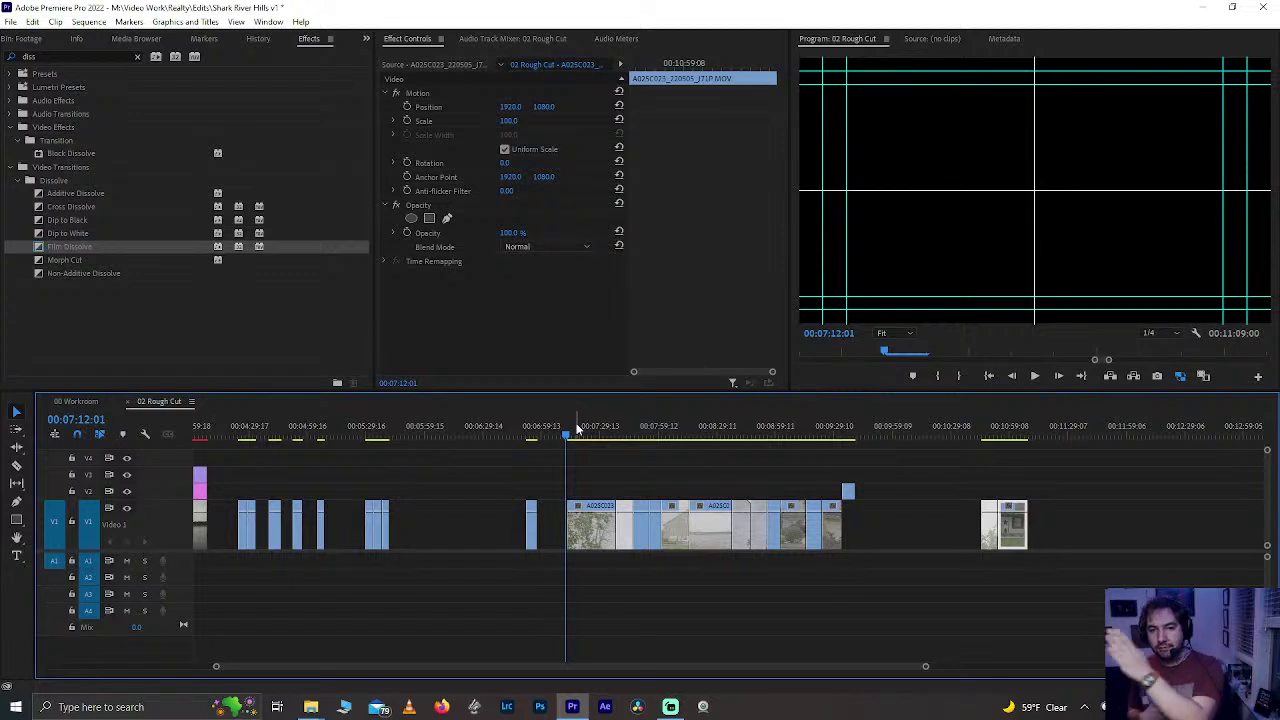
left_click_drag(1014, 434, 1028, 432)
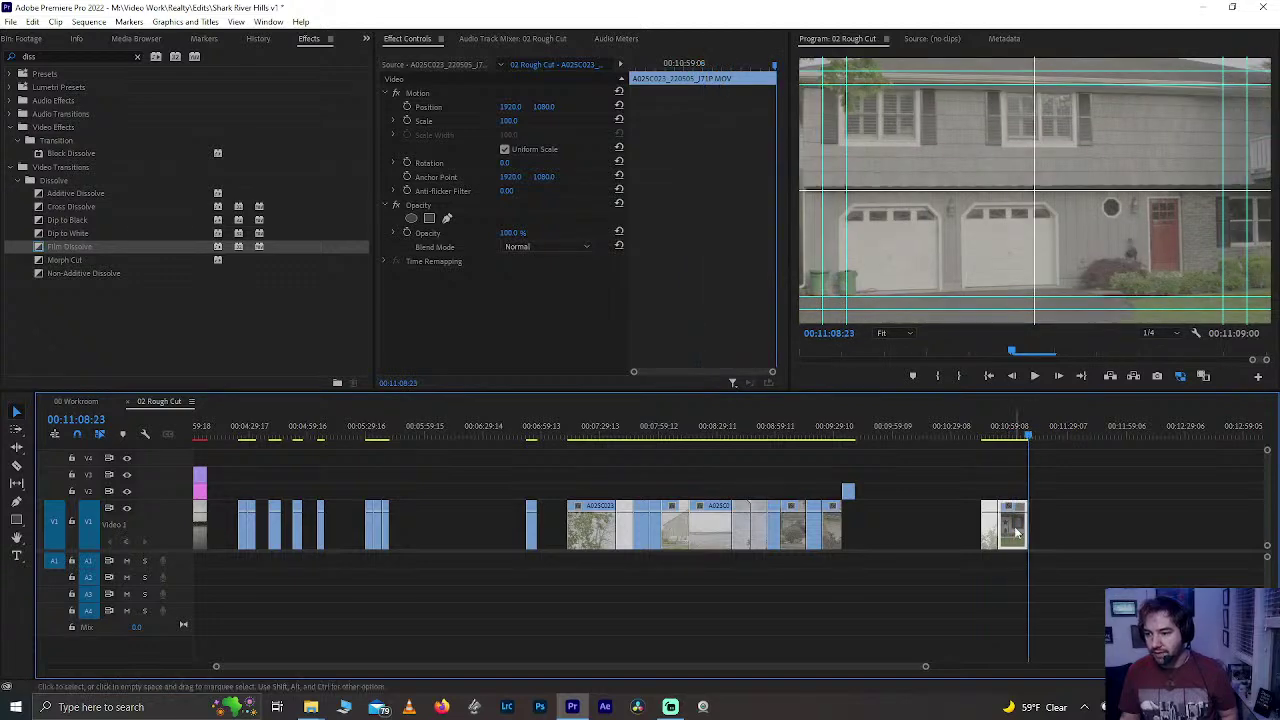
left_click_drag(990, 525, 968, 543)
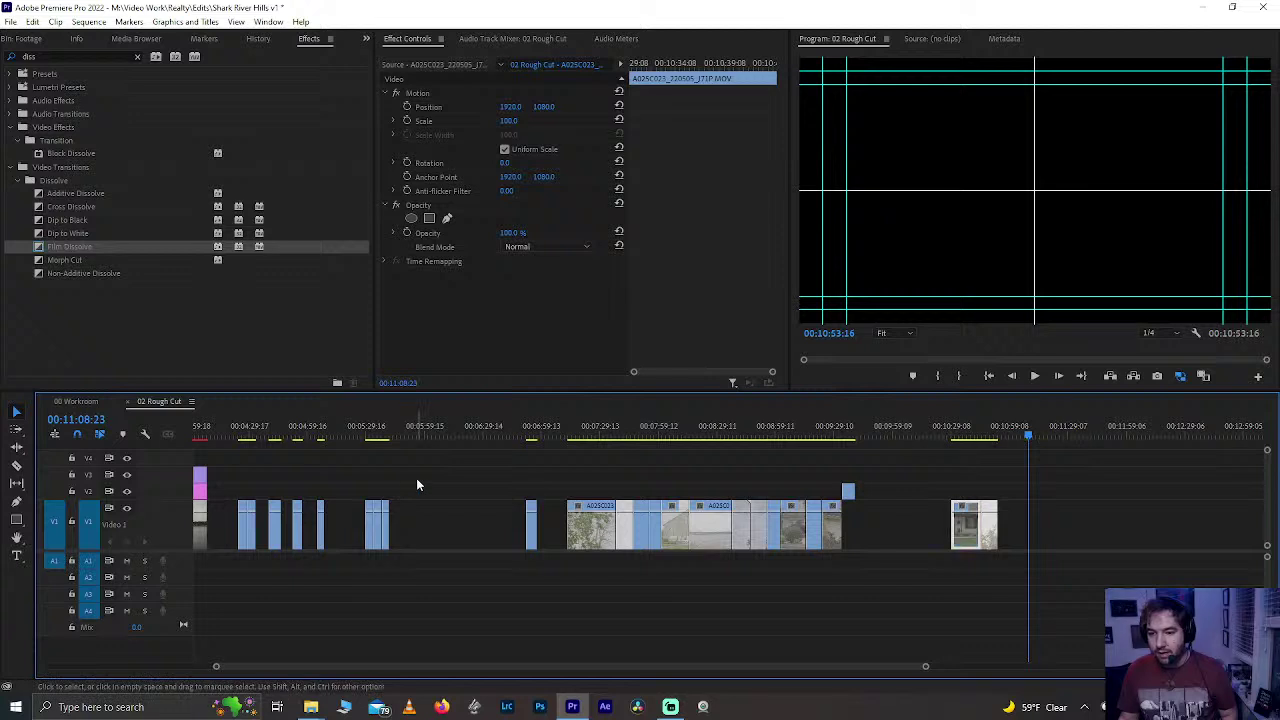
- Review each house clip and move the rejected ones to the end group, extending to 00:12:37:03
left_click(531, 436)
left_click_drag(533, 437, 534, 437)
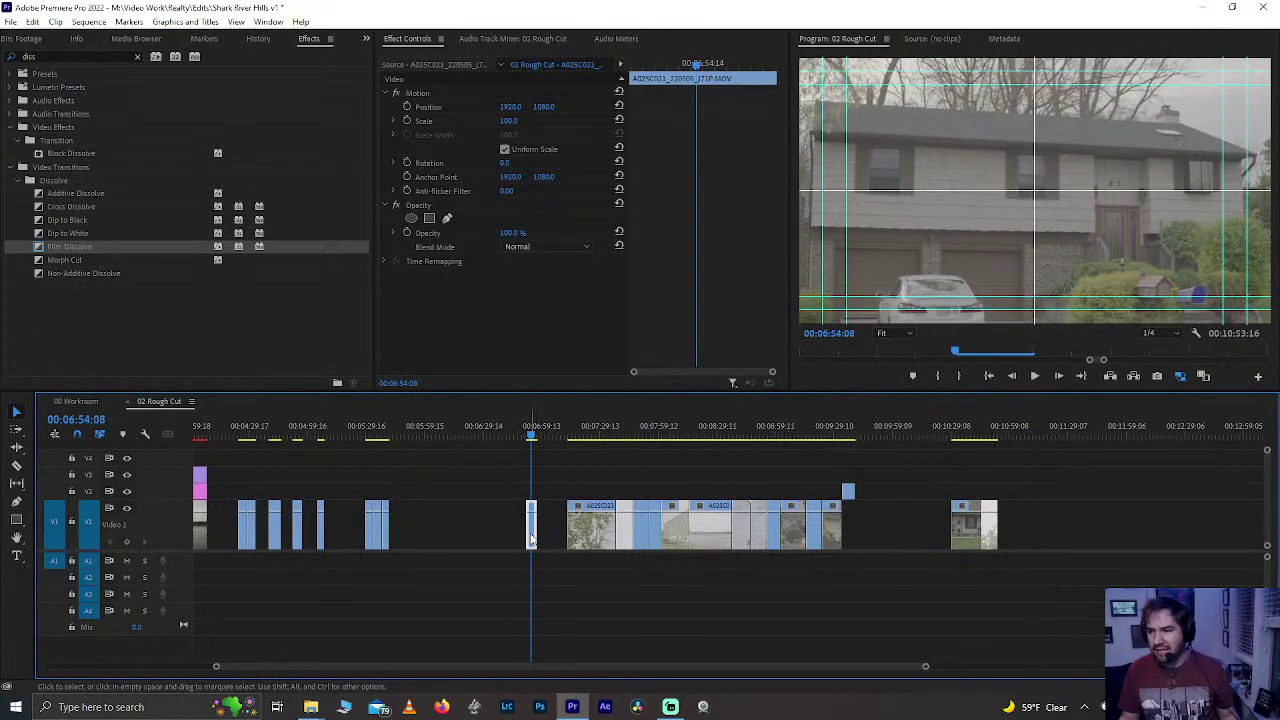
left_click_drag(531, 540, 1008, 520)
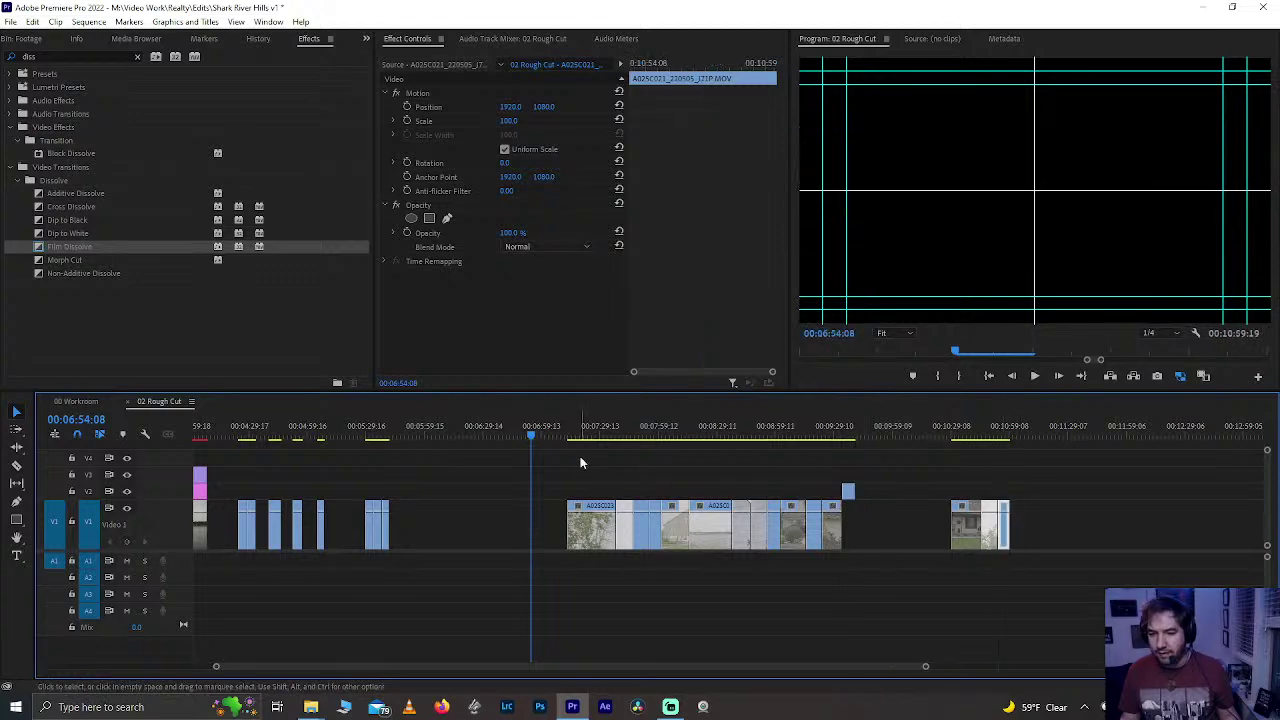
left_click(581, 436)
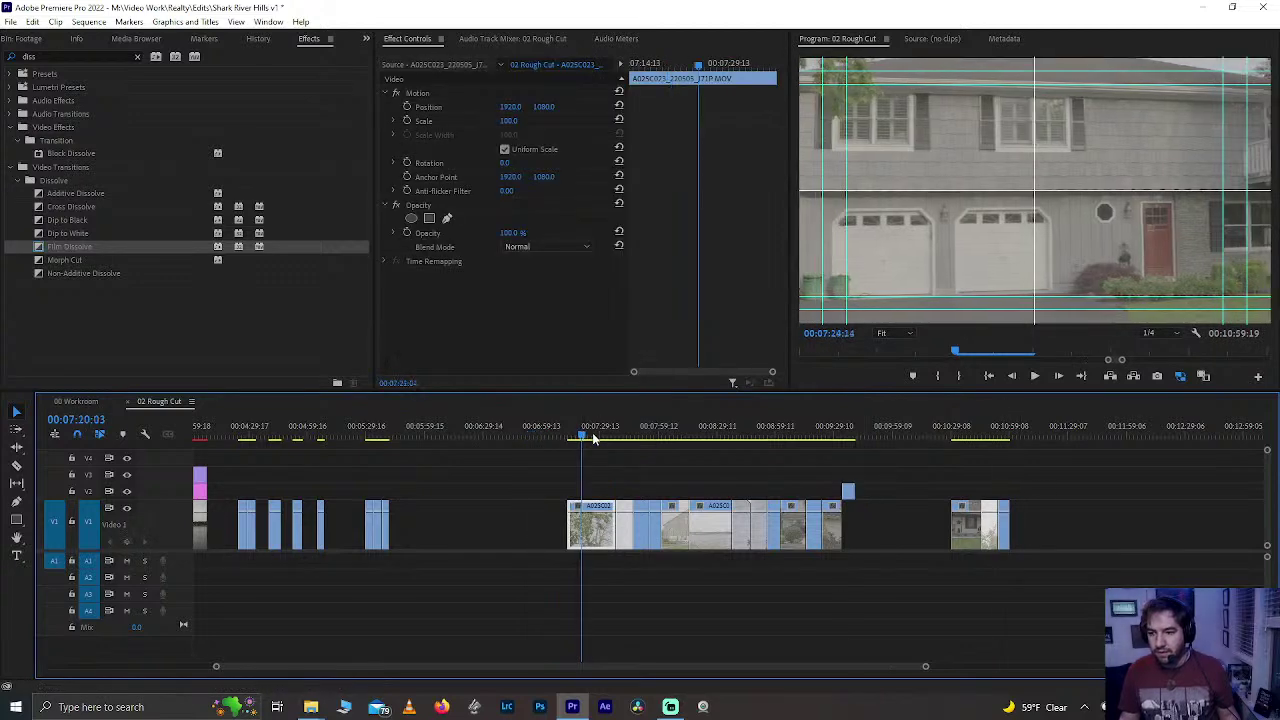
left_click_drag(593, 438, 606, 442)
left_click(614, 442)
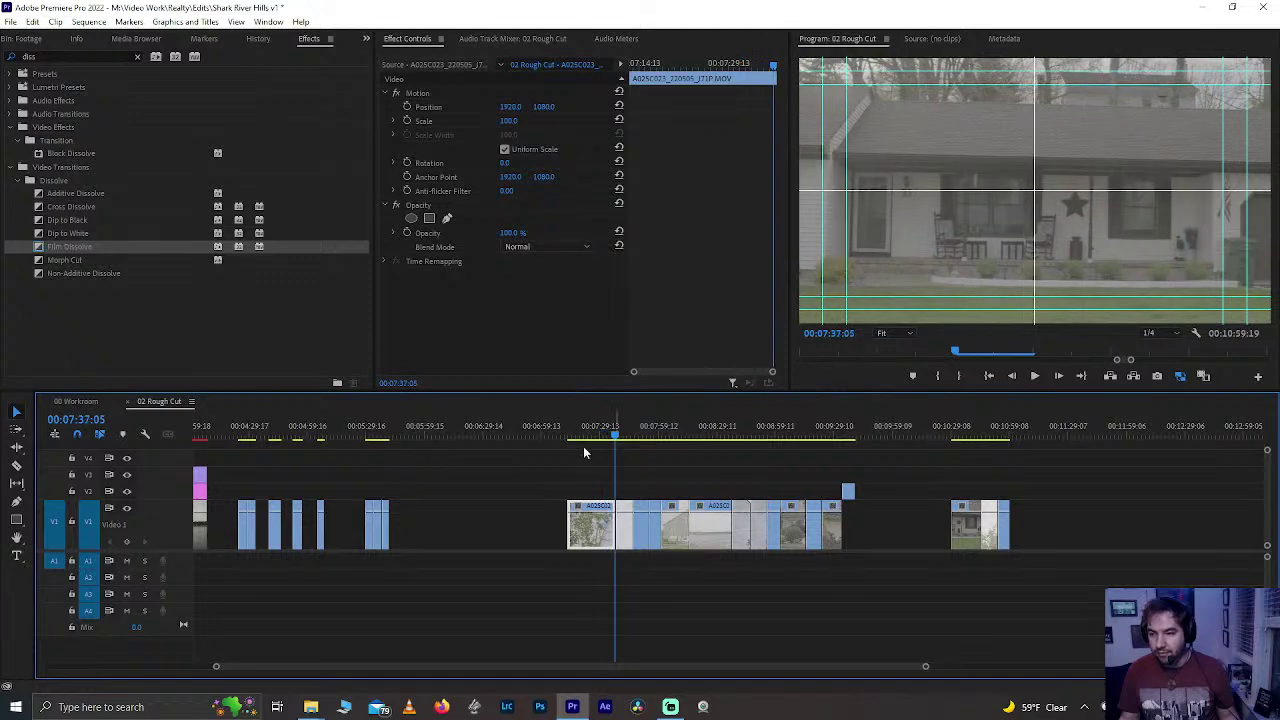
left_click_drag(581, 530, 917, 526)
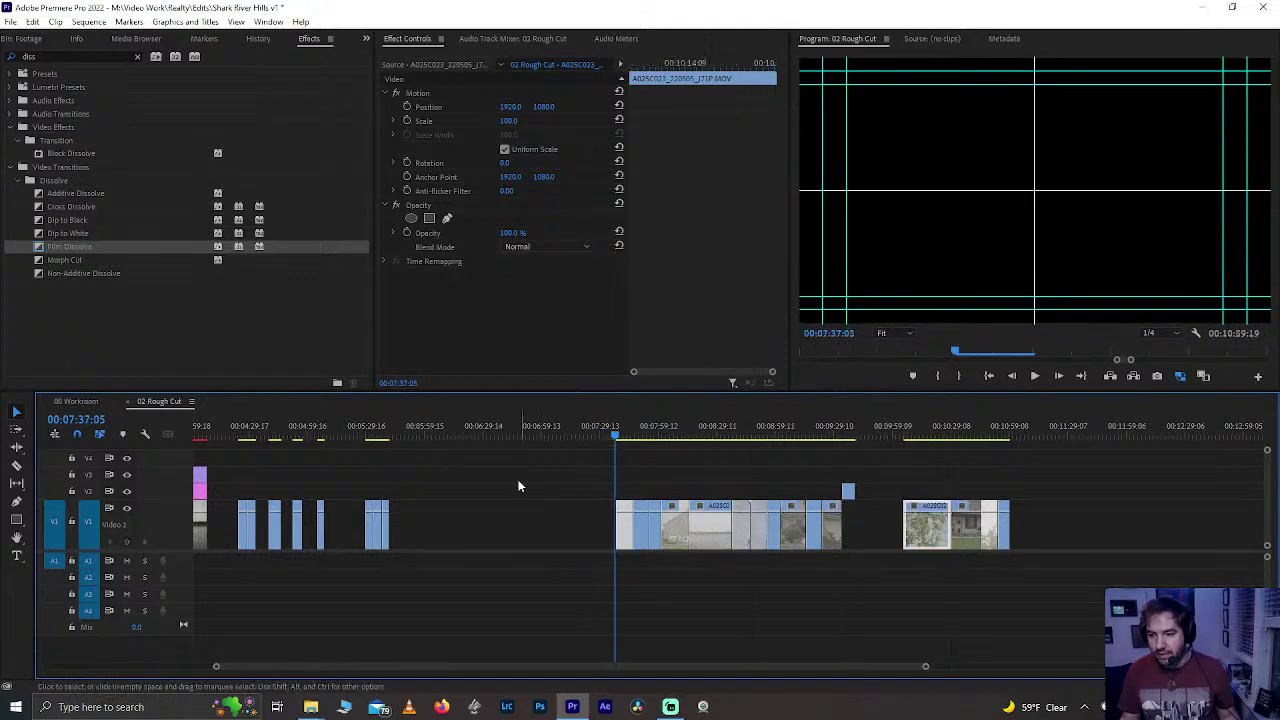
key("space")
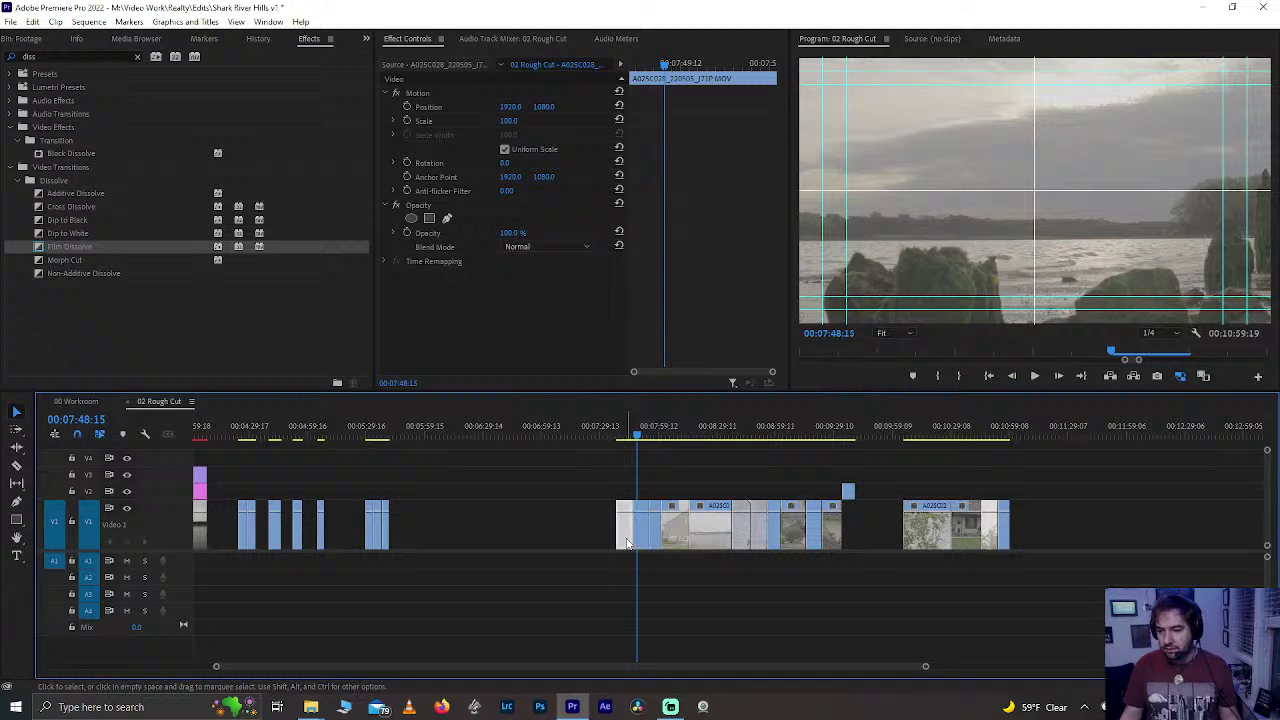
left_click_drag(752, 530, 1081, 518)
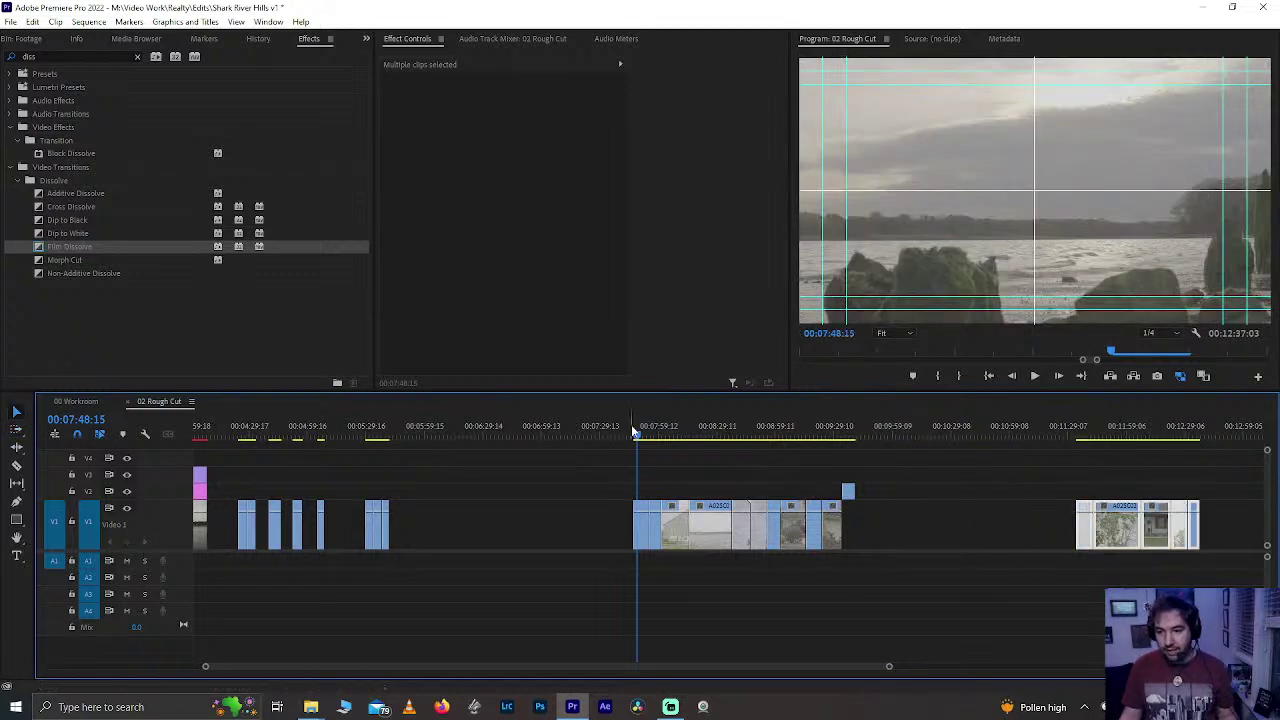
- Delete the short clip at the playhead
key("space")
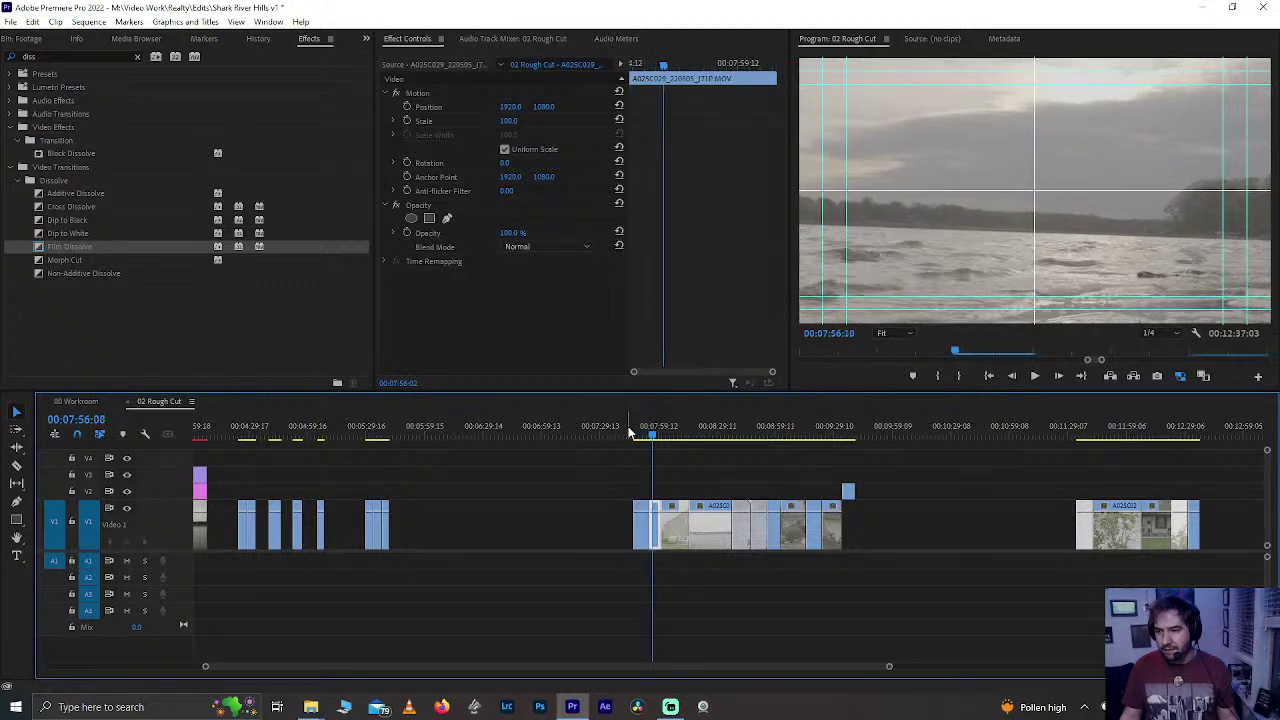
left_click_drag(609, 482, 652, 541)
key("Delete")
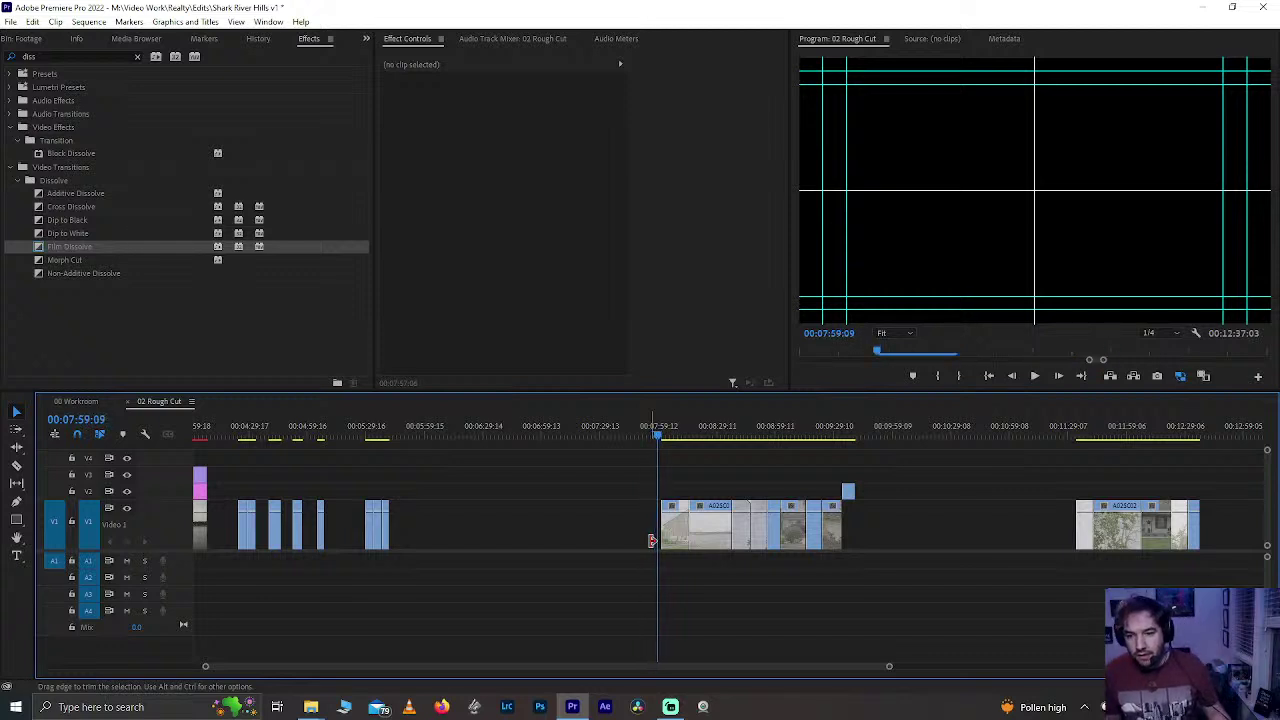
- Move the rejected house clip past the end group, extending the sequence to 00:14:18:06
left_click(652, 541)
key("space")
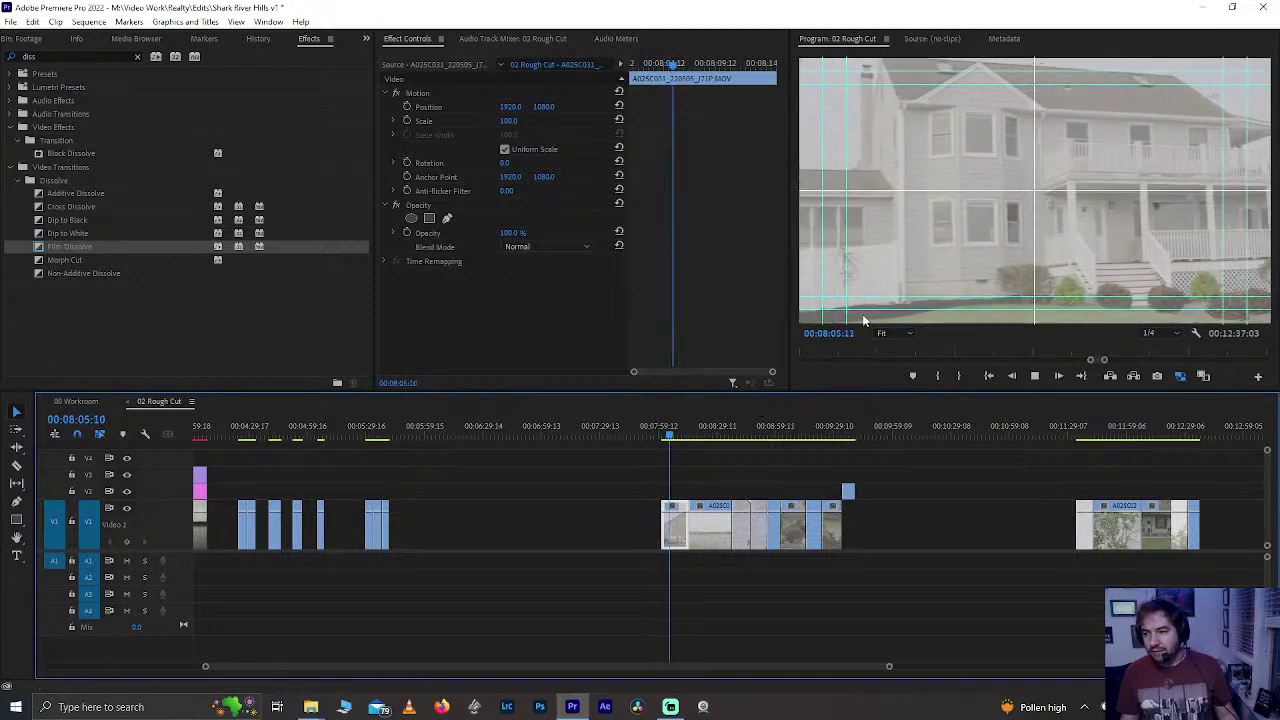
key("space")
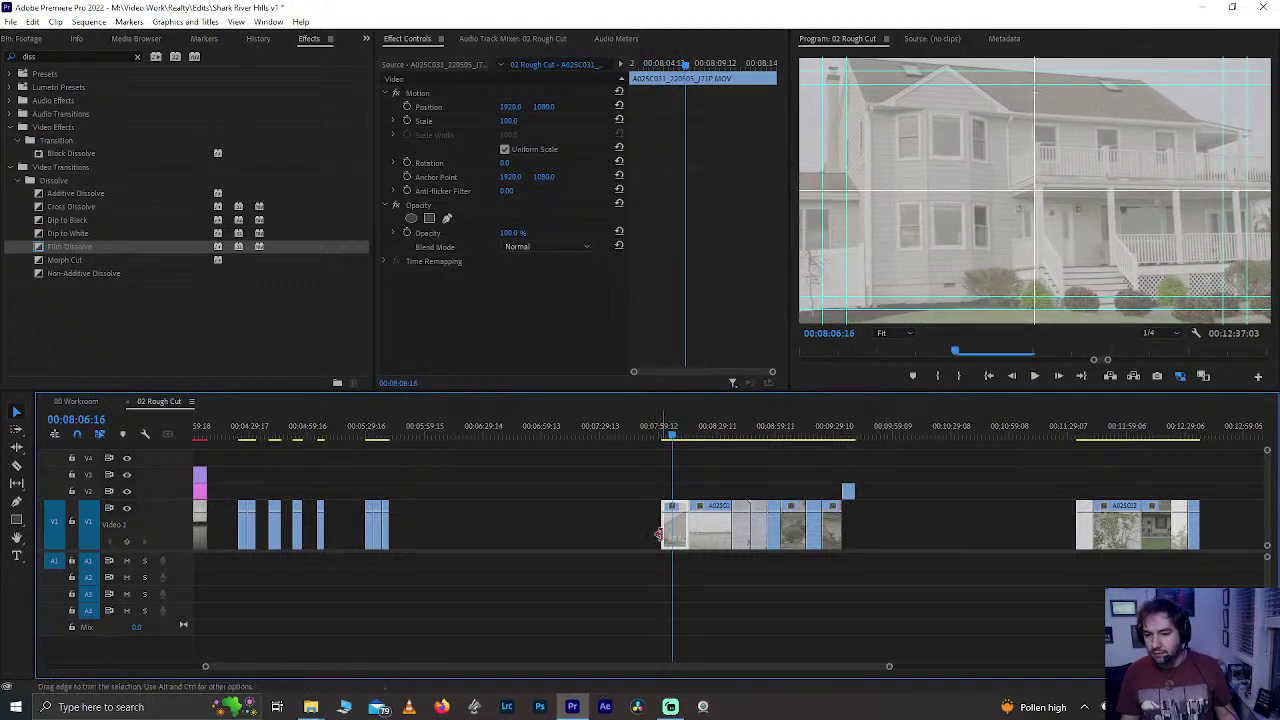
left_click_drag(677, 541, 1247, 534)
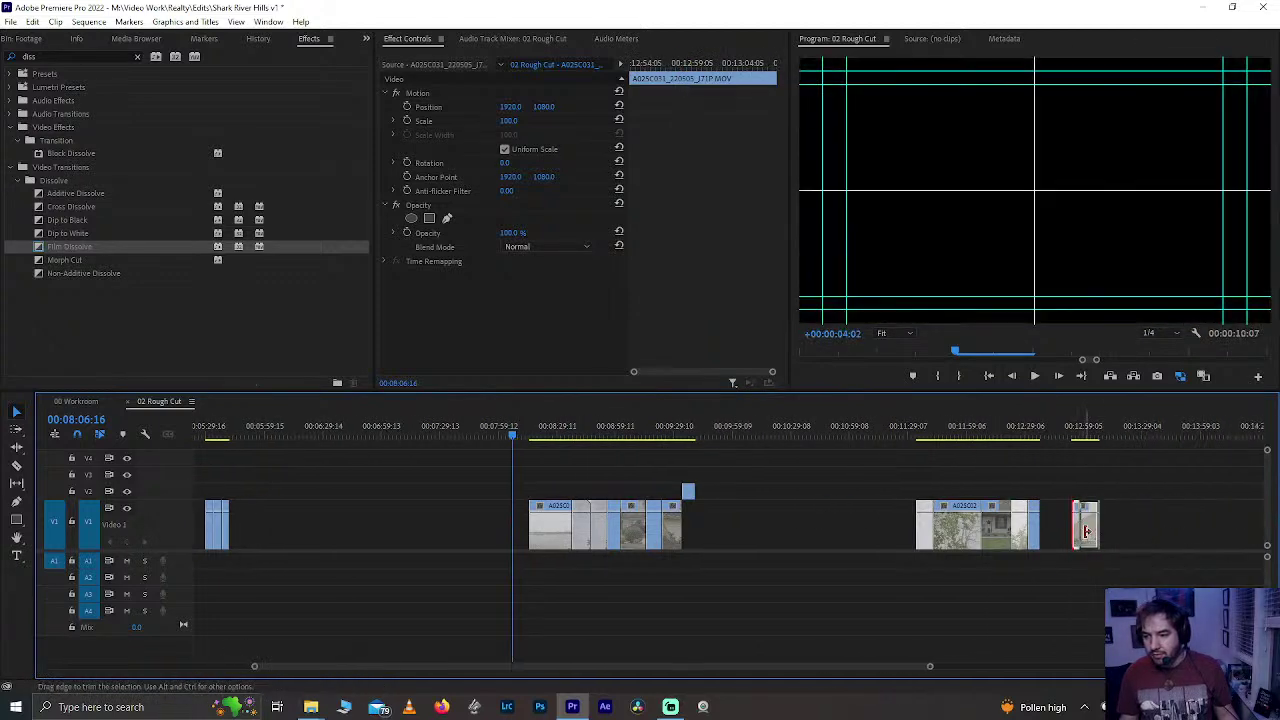
left_click_drag(1080, 535, 1217, 535)
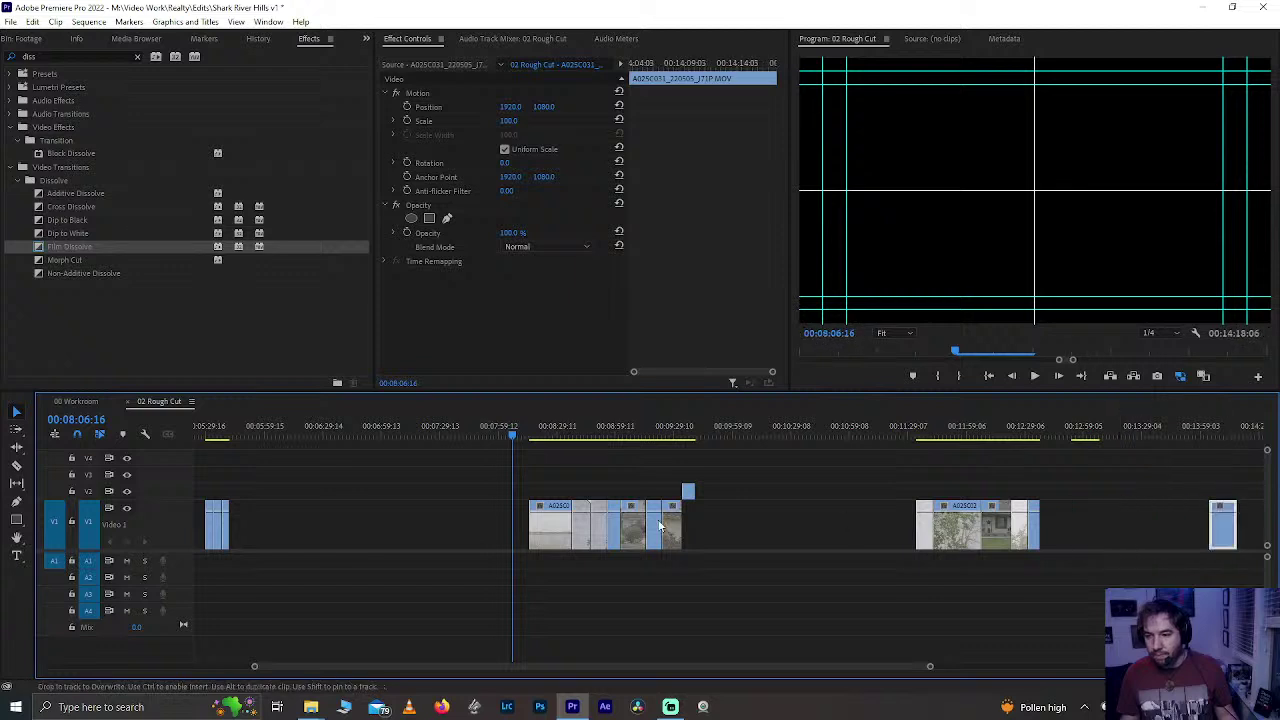
left_click(535, 427)
key("space")
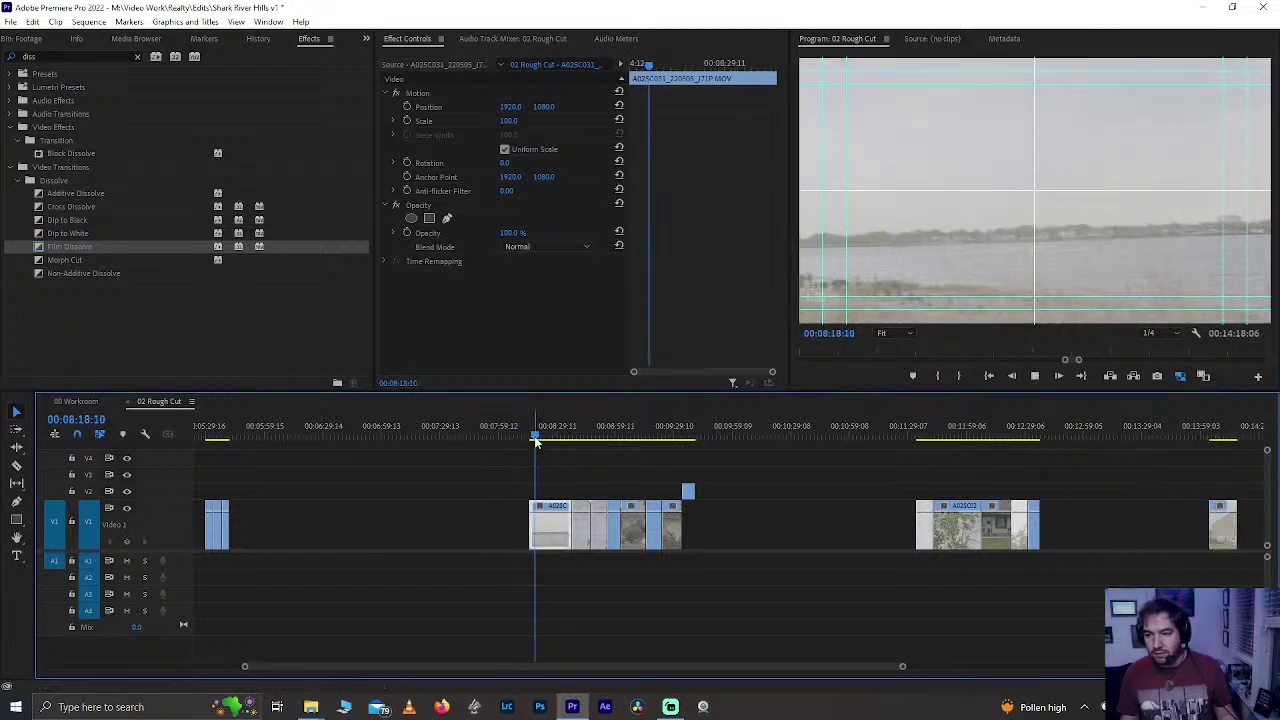
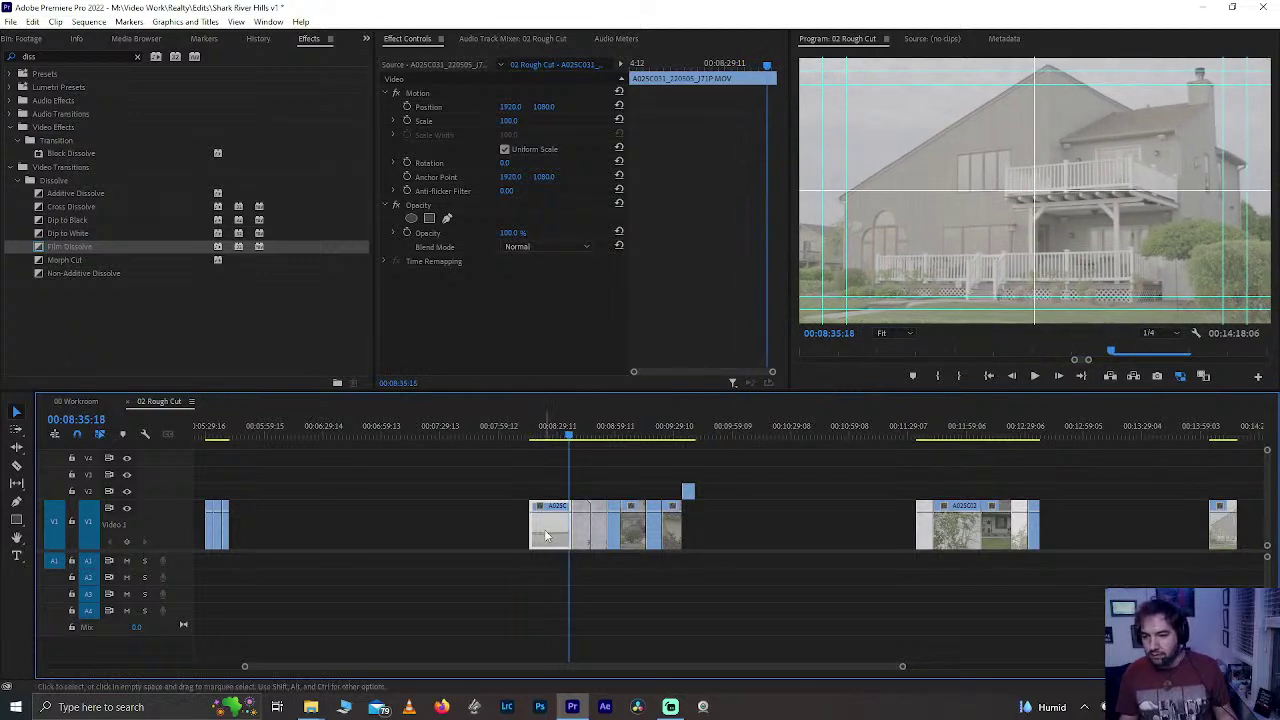
- Reposition the house clips along V1 and delete the small stray clip
left_click_drag(544, 535, 1184, 535)
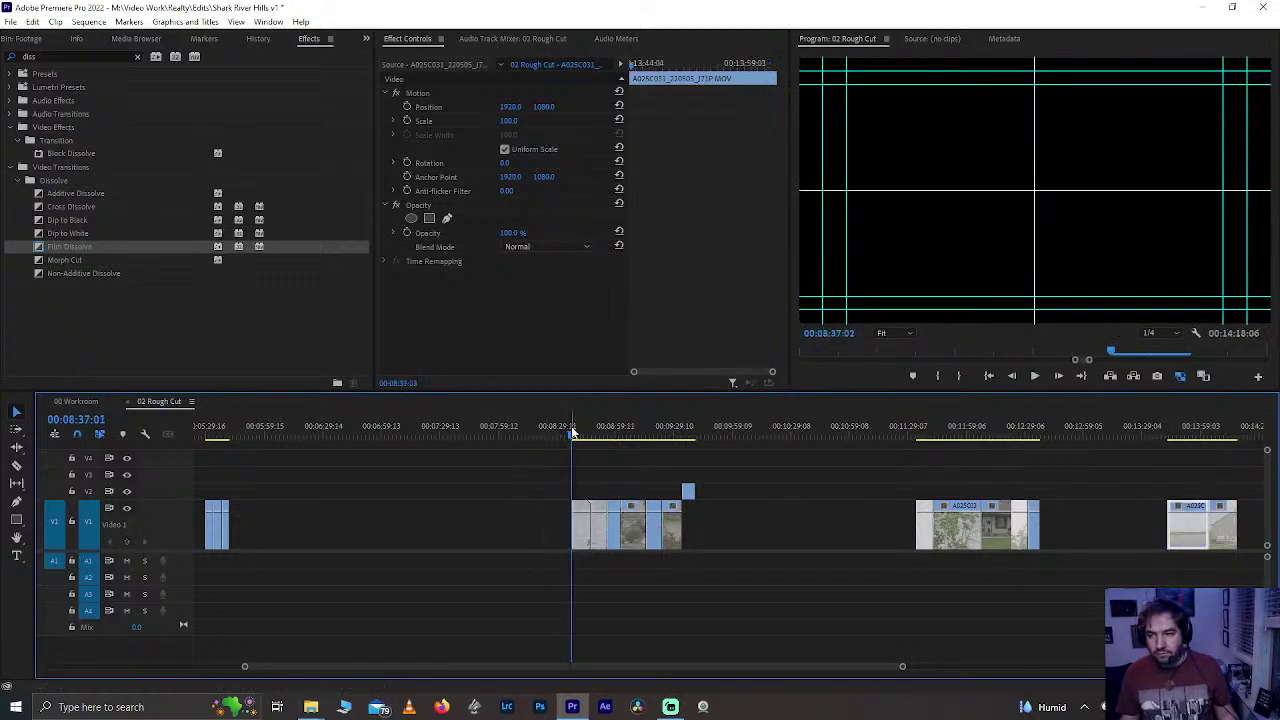
key("space")
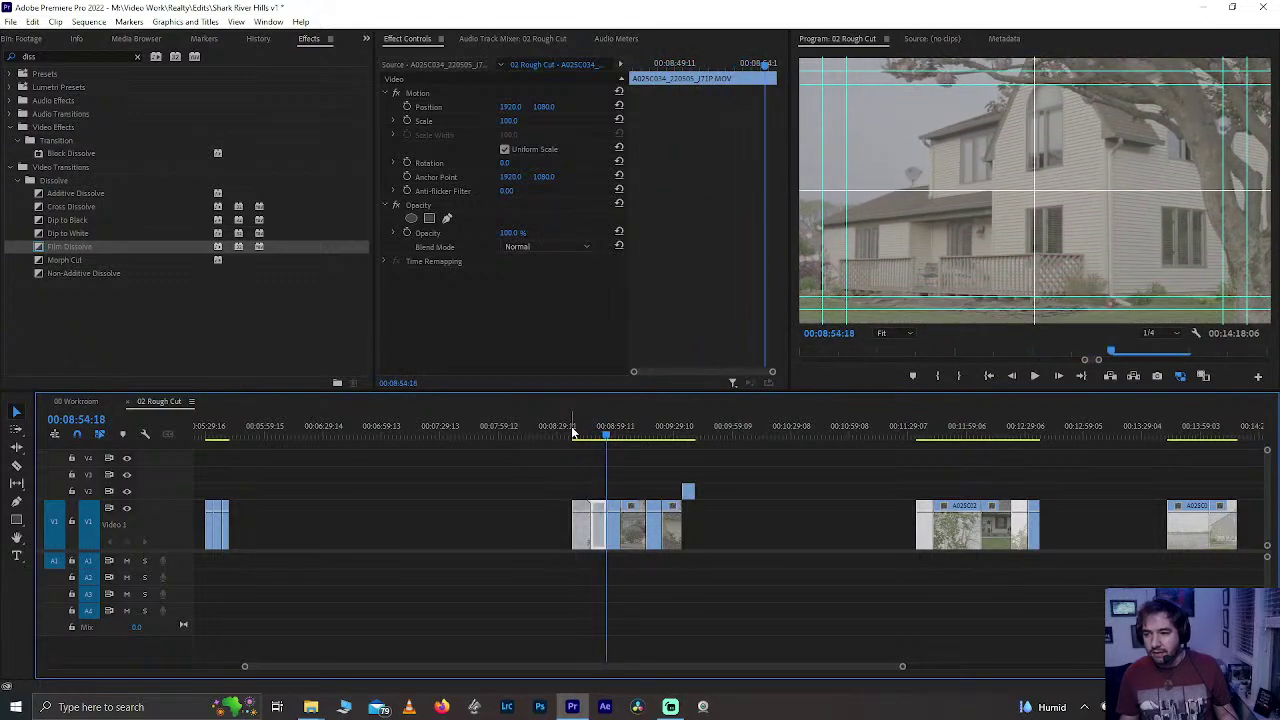
scroll(618, 486, "down", 1)
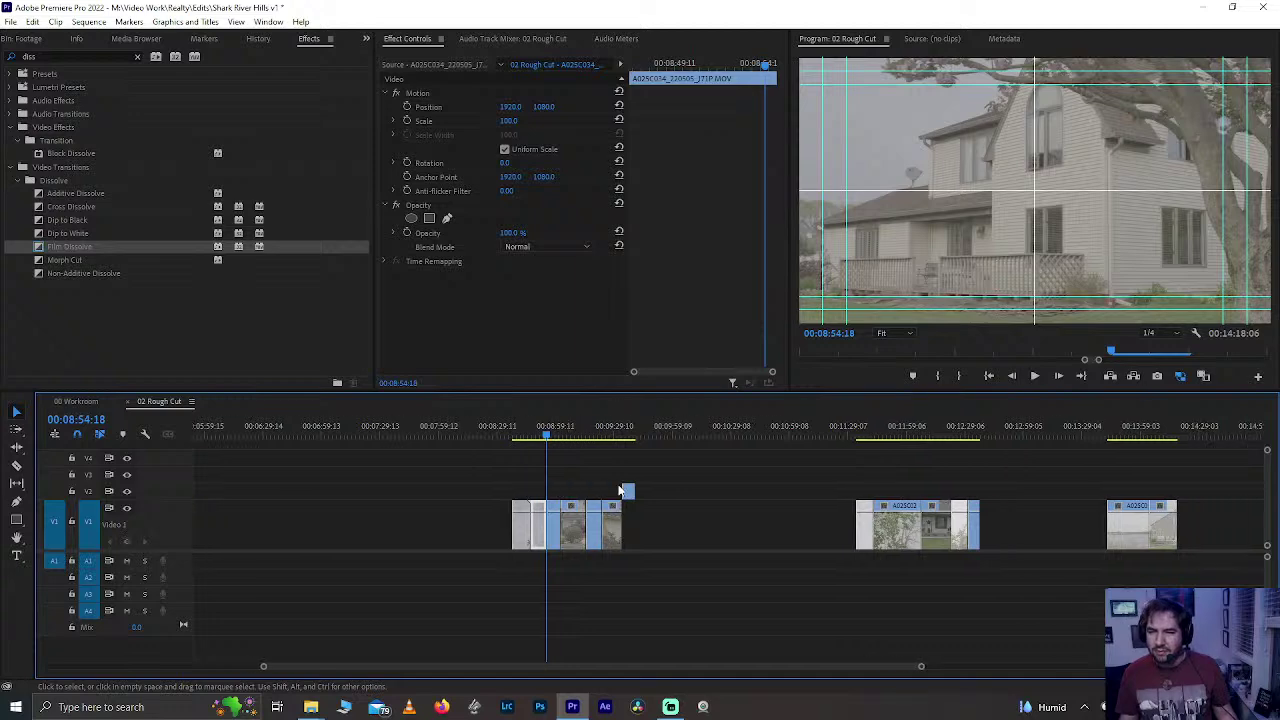
left_click_drag(537, 540, 1097, 540)
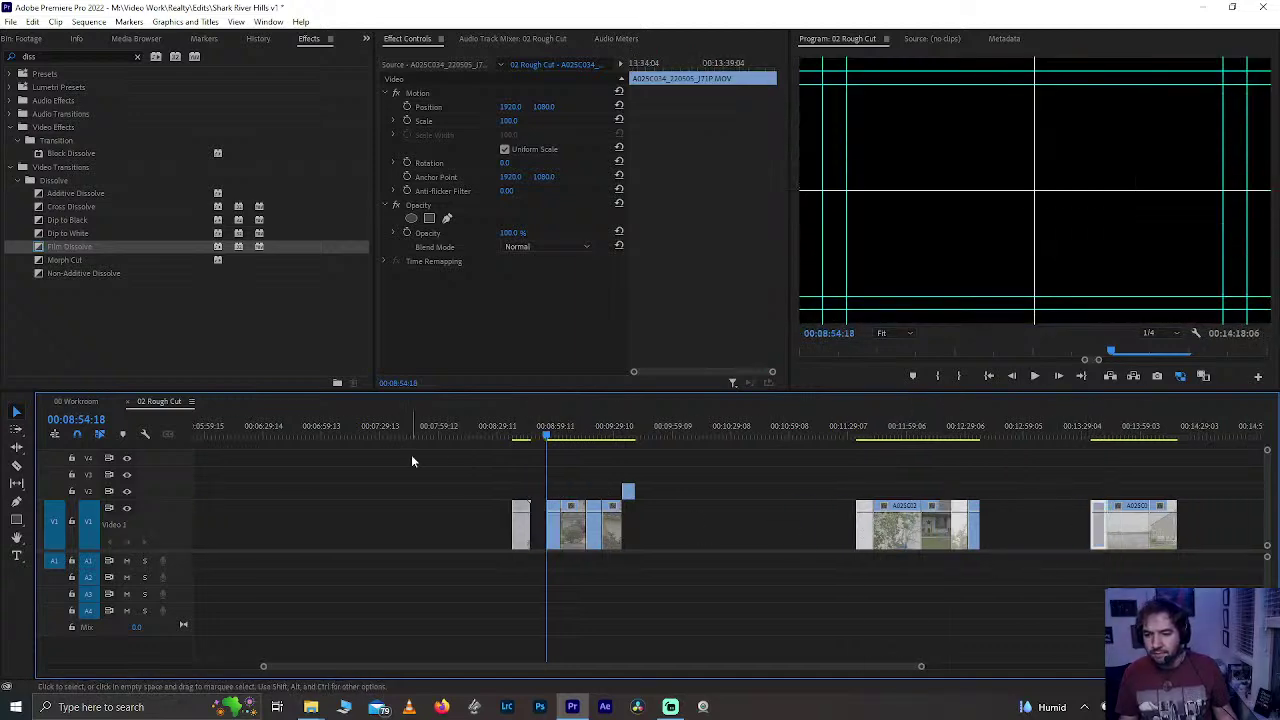
left_click_drag(488, 505, 528, 544)
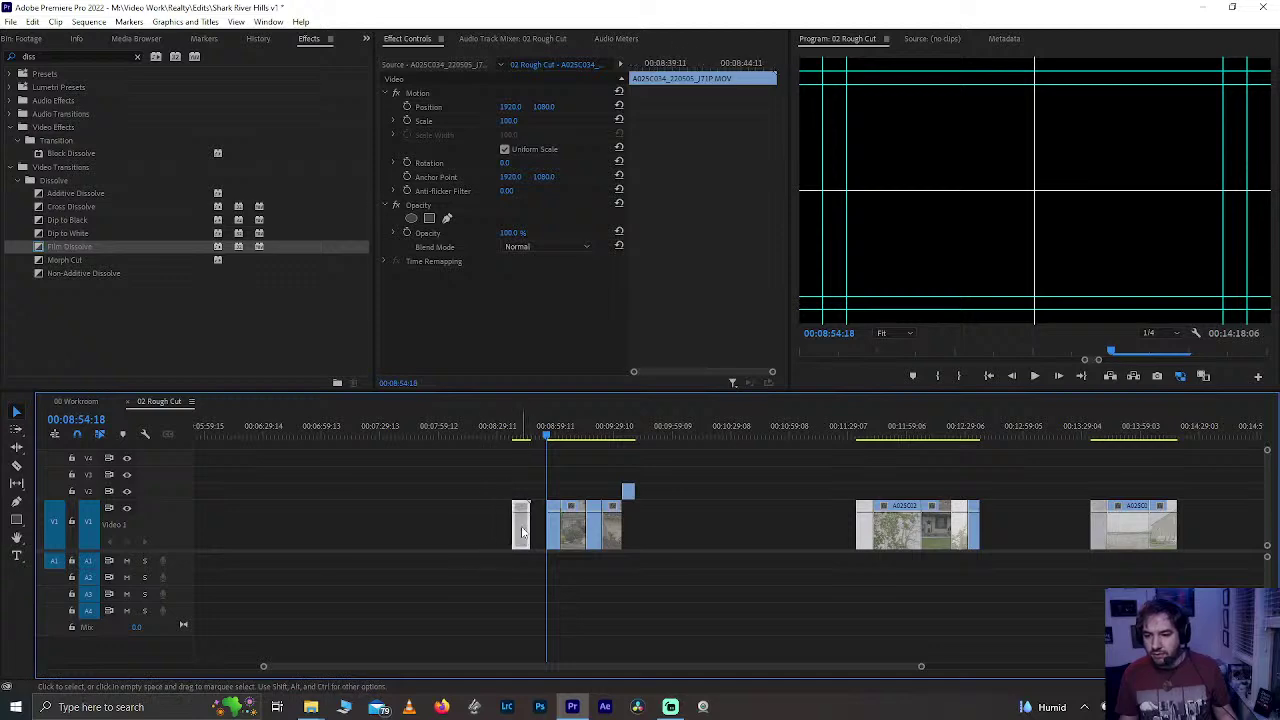
key("Delete")
key("space")
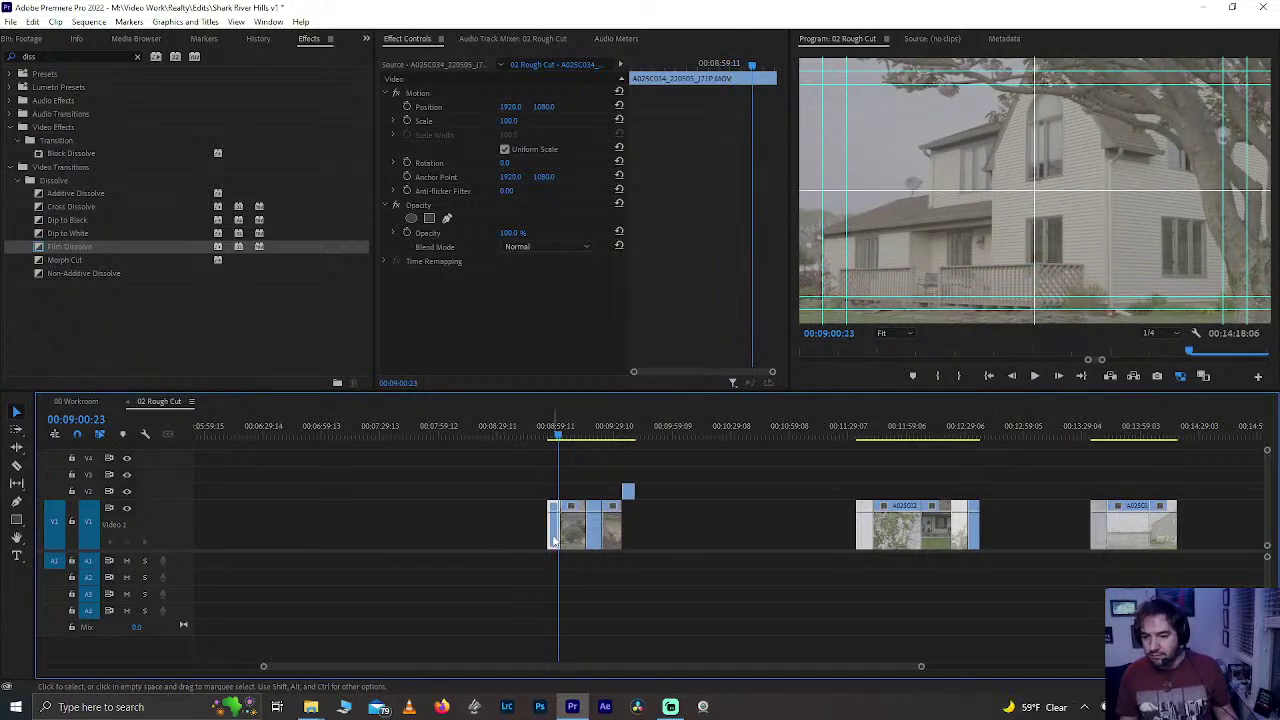
- Trim the start of the first V1 clip later and review it with playback
left_click_drag(555, 541, 752, 538)
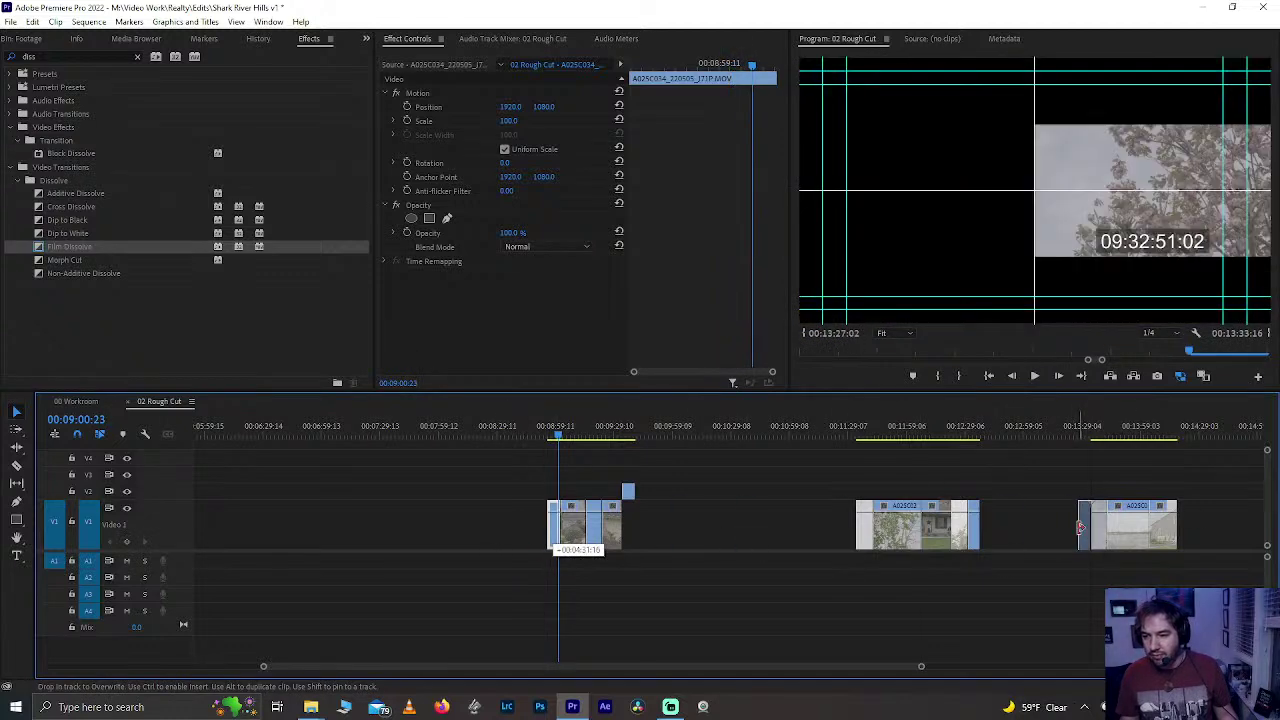
left_click_drag(1080, 527, 585, 483)
key("space")
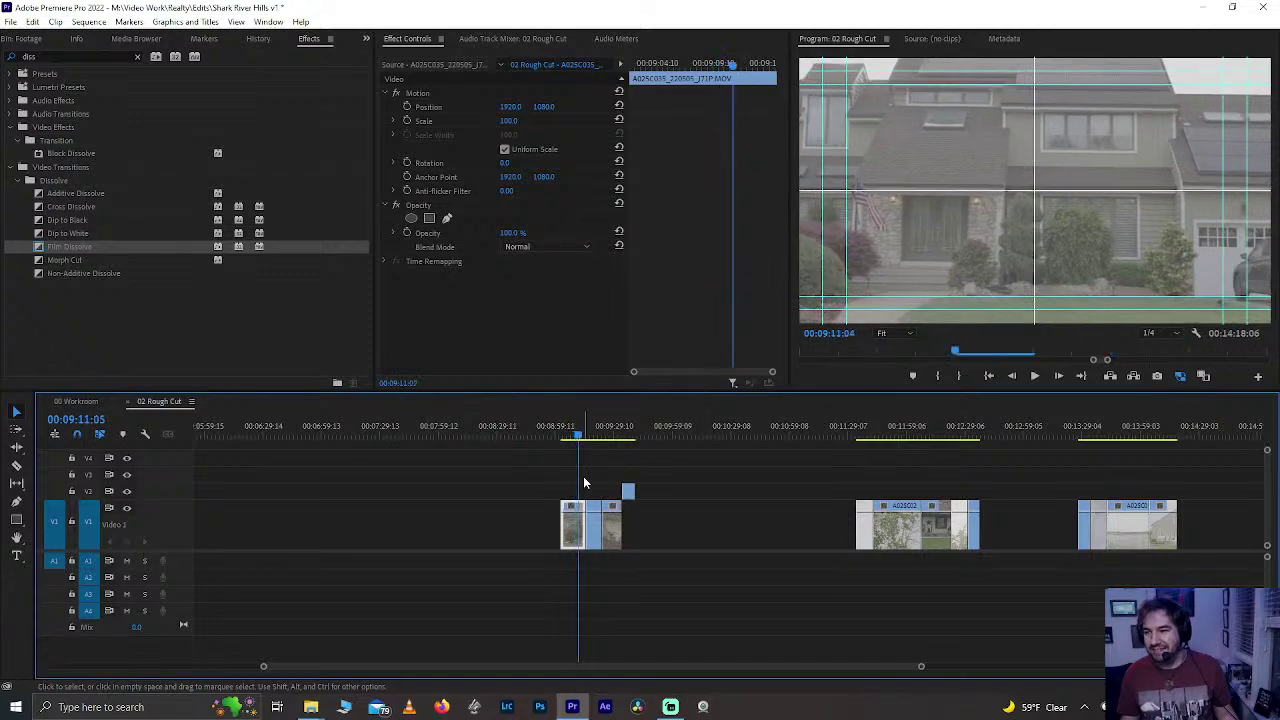
key("j")
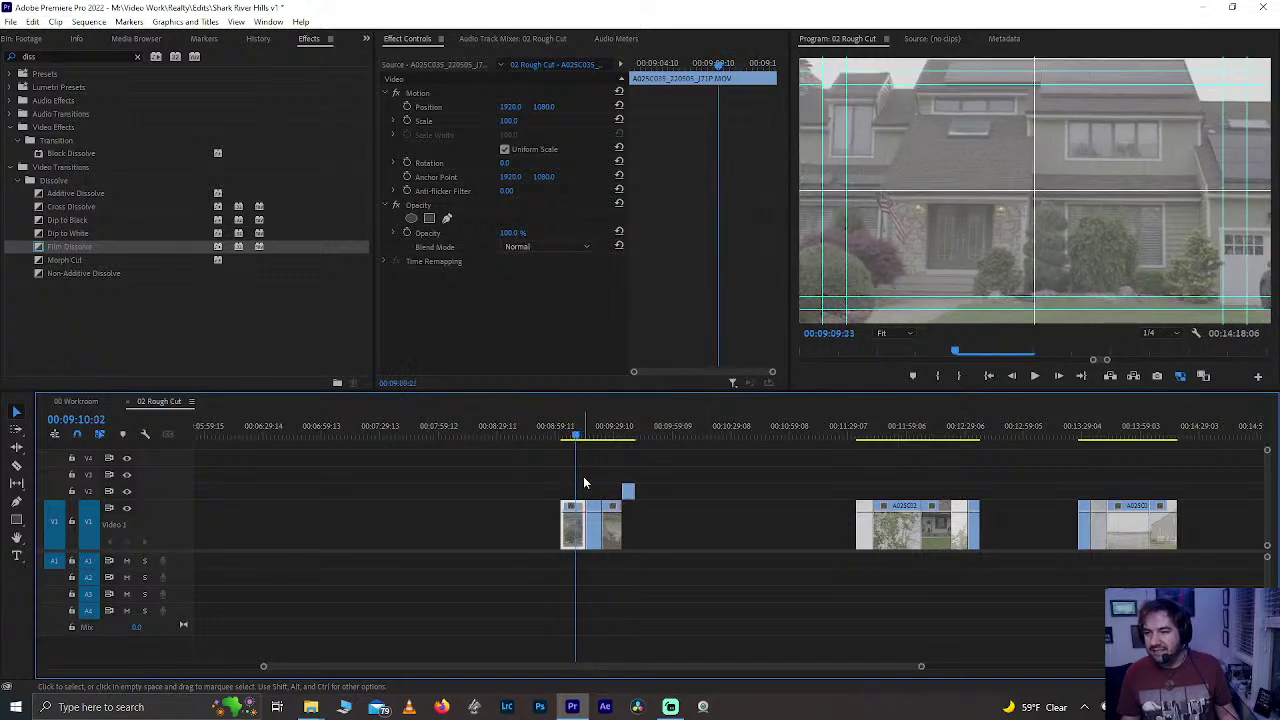
key("k")
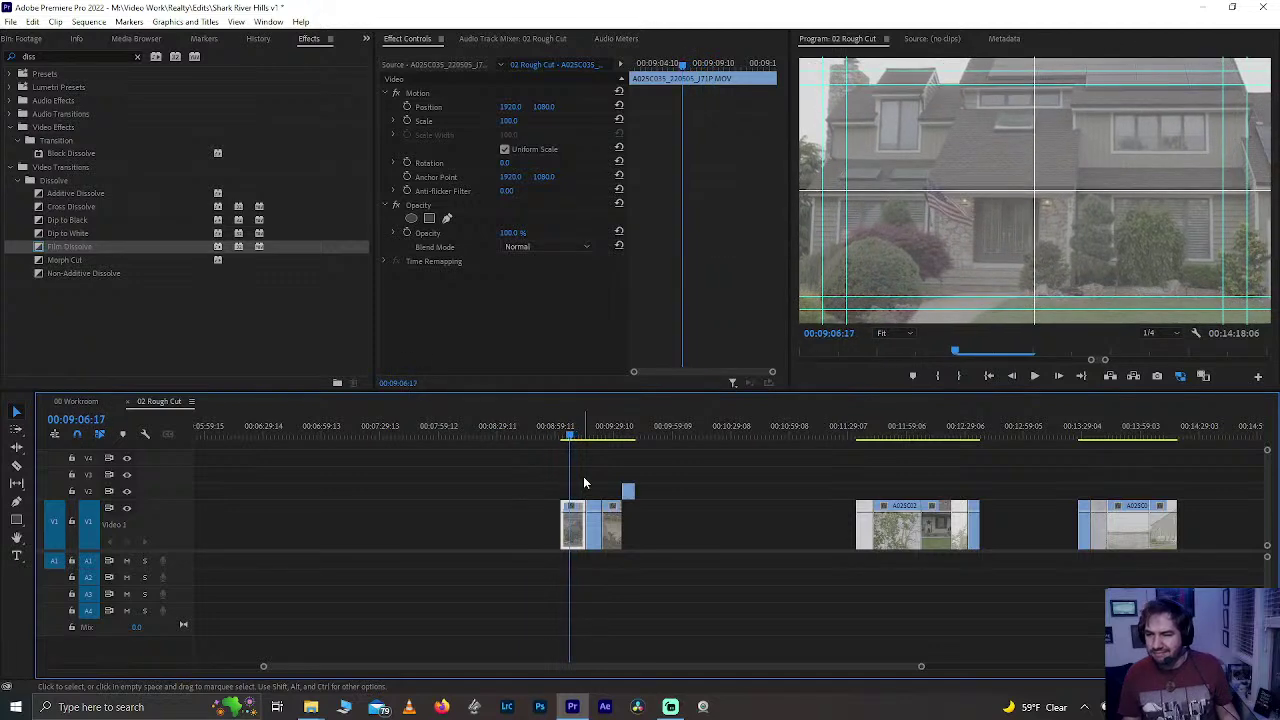
- Move the short clip onto the 00:11:29 clip's start near 00:09:15, then save the project
left_click_drag(570, 530, 1192, 527)
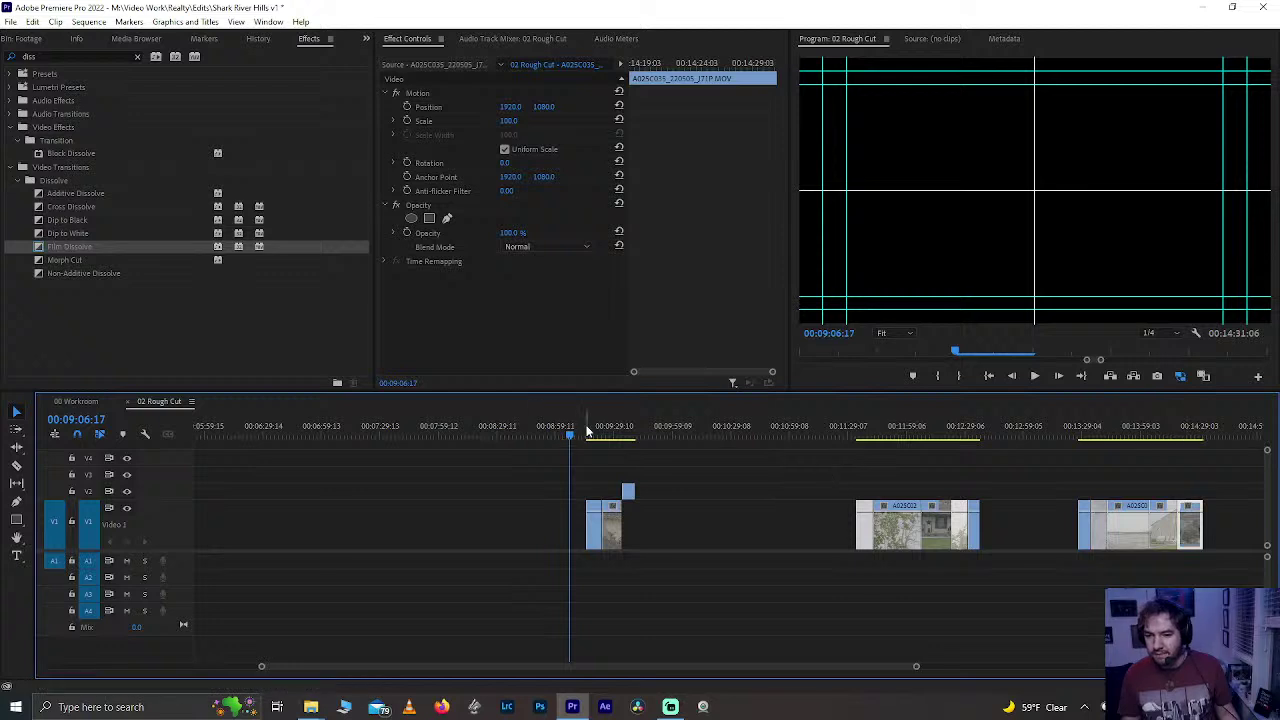
left_click(588, 431)
key("space")
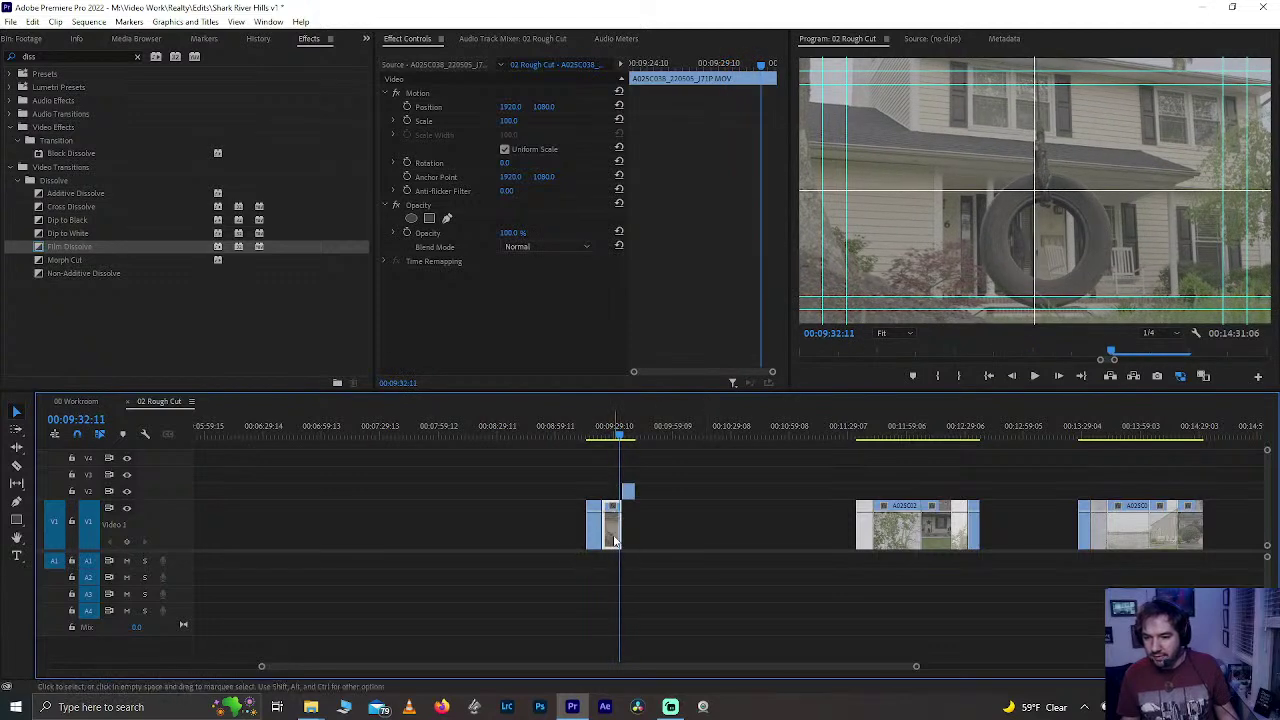
left_click_drag(615, 540, 643, 452)
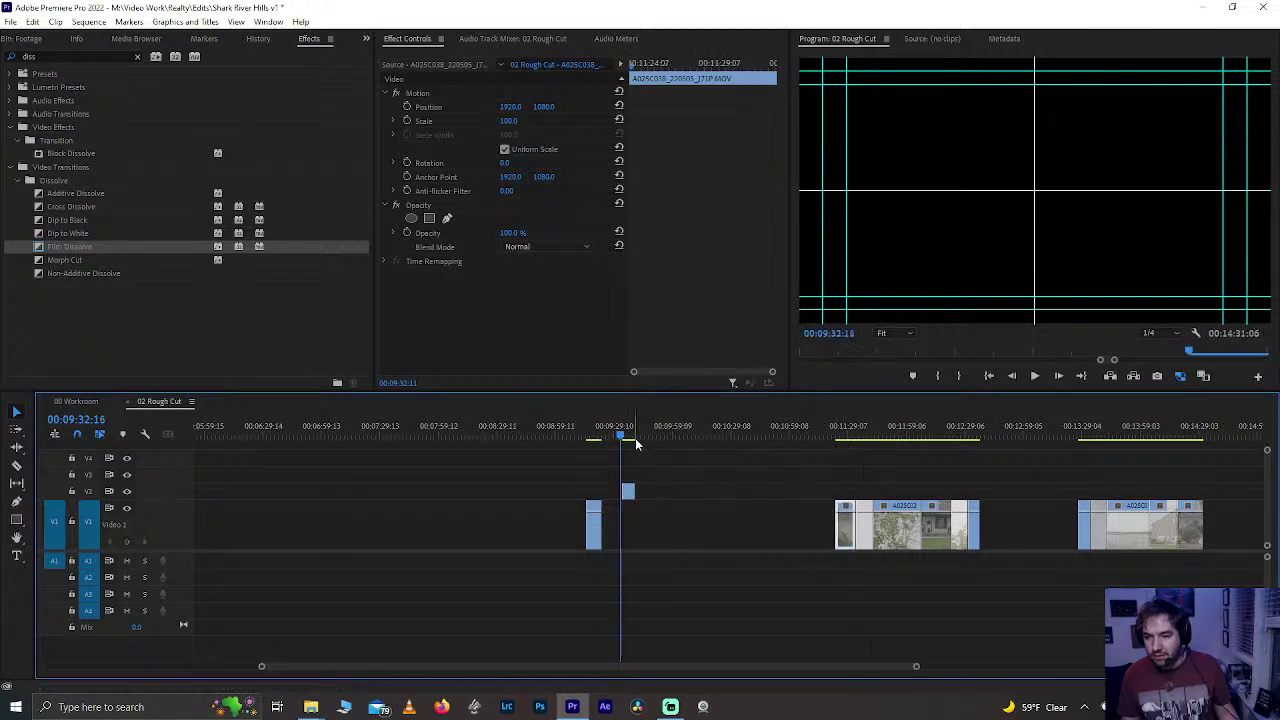
left_click(628, 434)
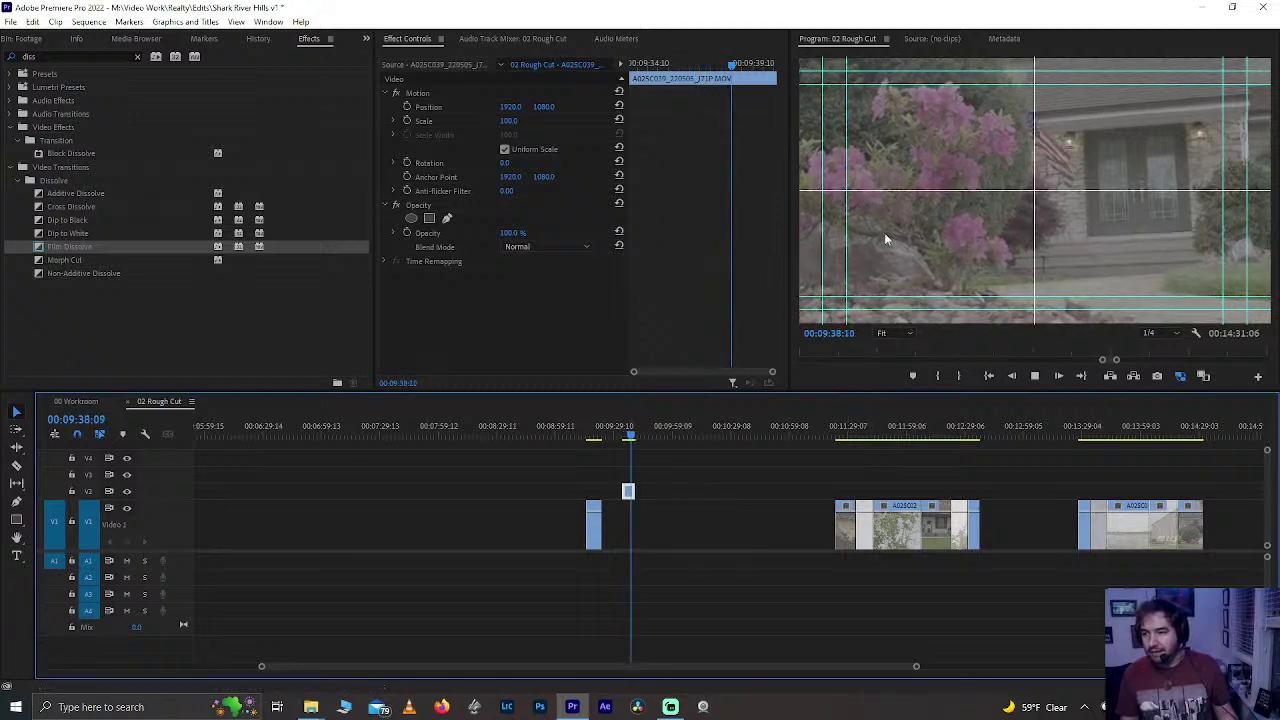
left_click(592, 530)
key("ctrl+s")
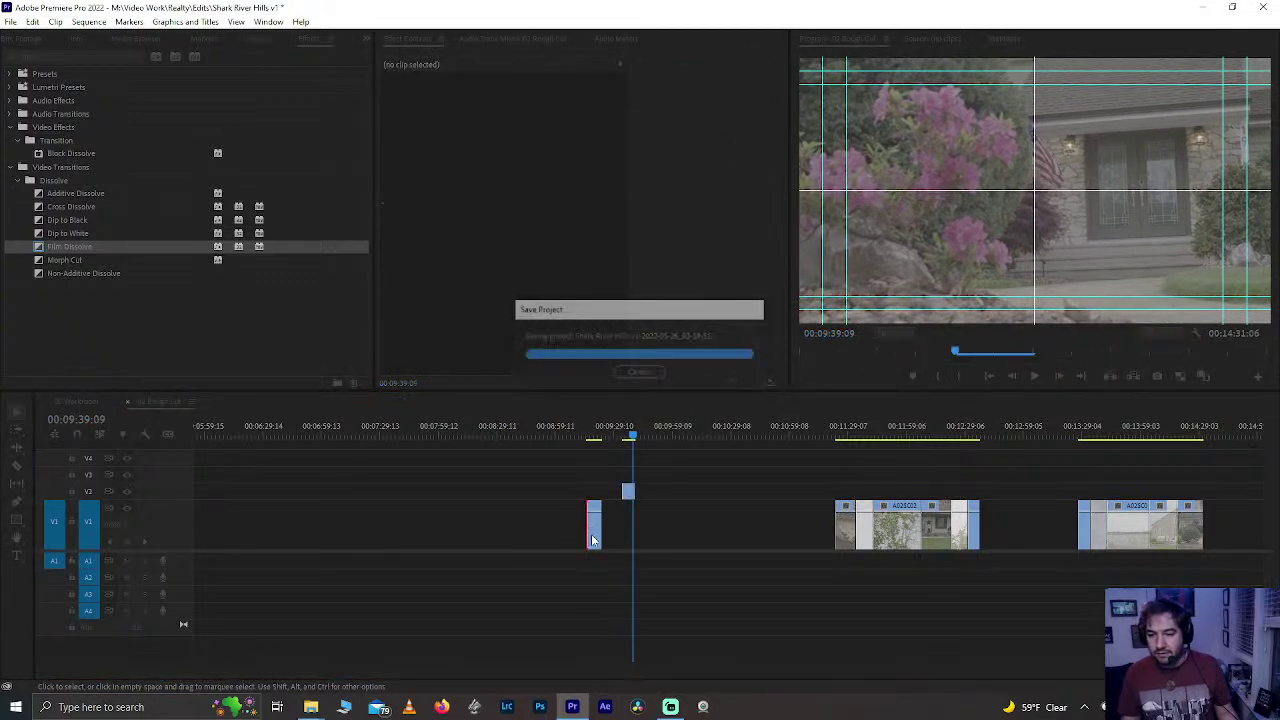
- Delete the stray small clips on V1 and V2 near 9:39
left_click(593, 530)
key("Delete")
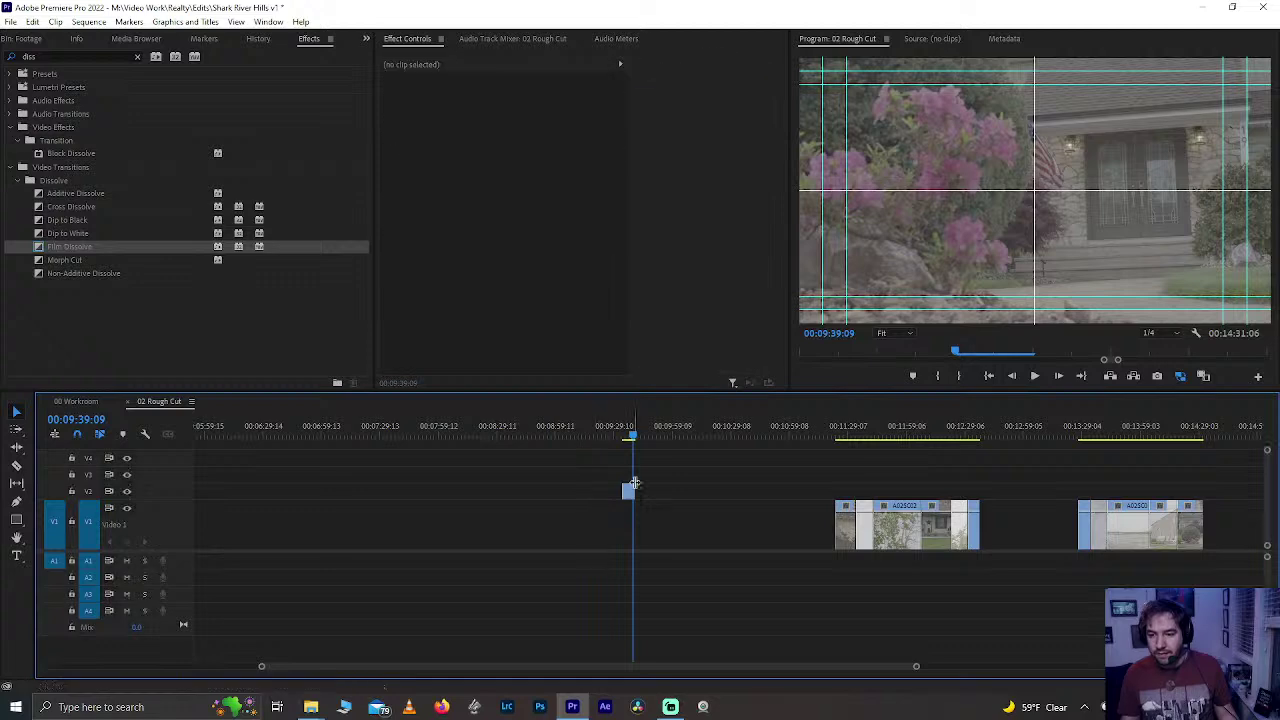
left_click(629, 492)
key("Delete")
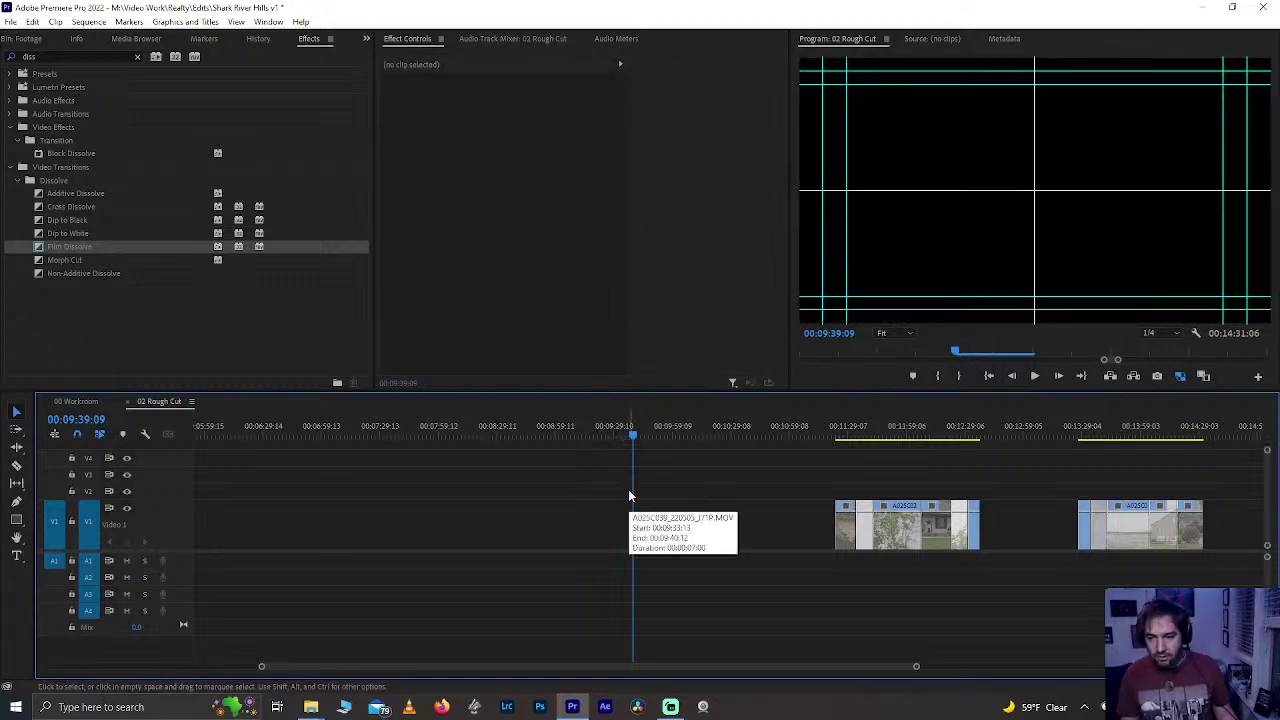
- Set the playhead to 00:03:20:09 beside the DJI_0600 drone clip, undoing a mistaken paste
scroll(628, 489, "up", 5)
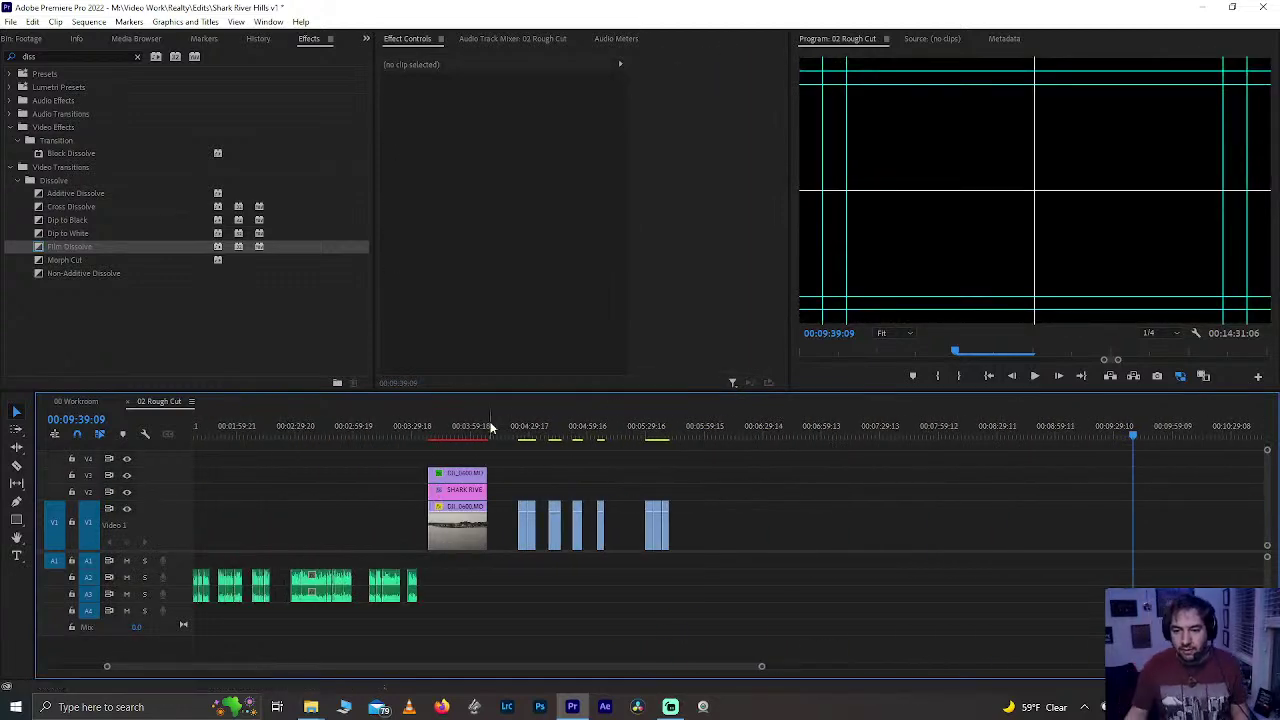
left_click(416, 427)
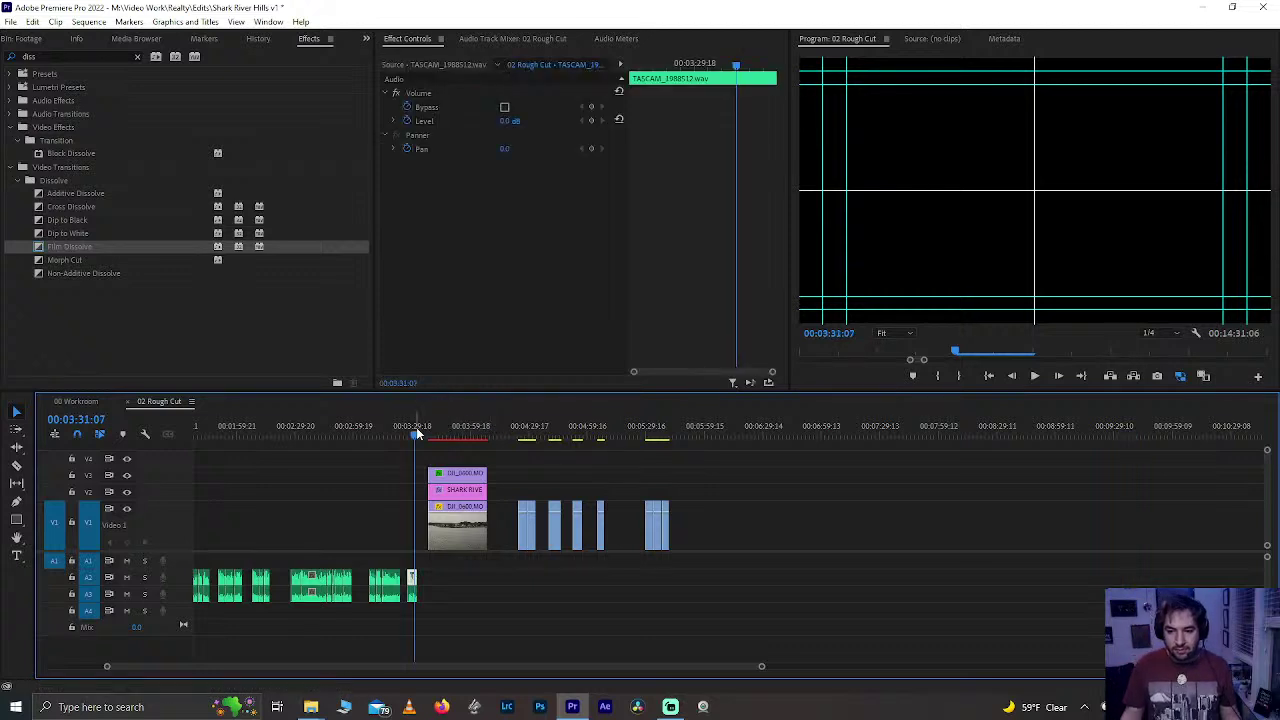
left_click_drag(456, 520, 450, 512)
left_click(395, 427)
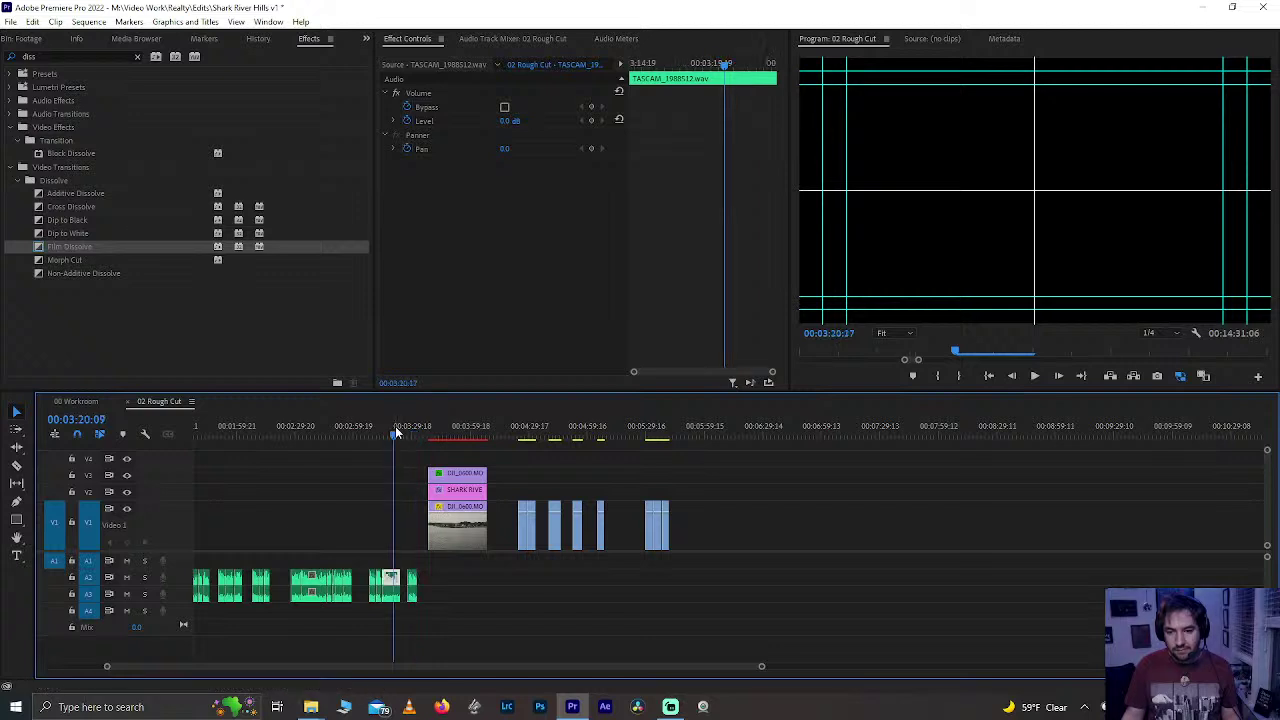
key("ctrl+v")
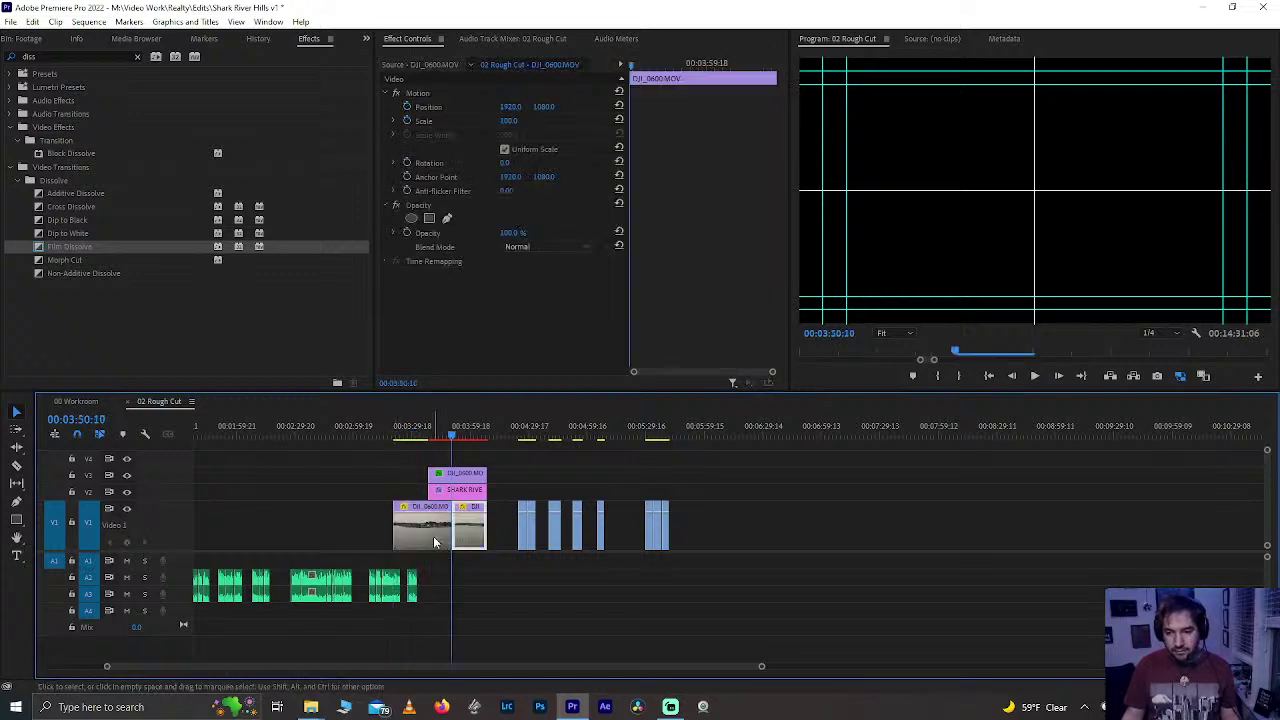
key("ctrl+z")
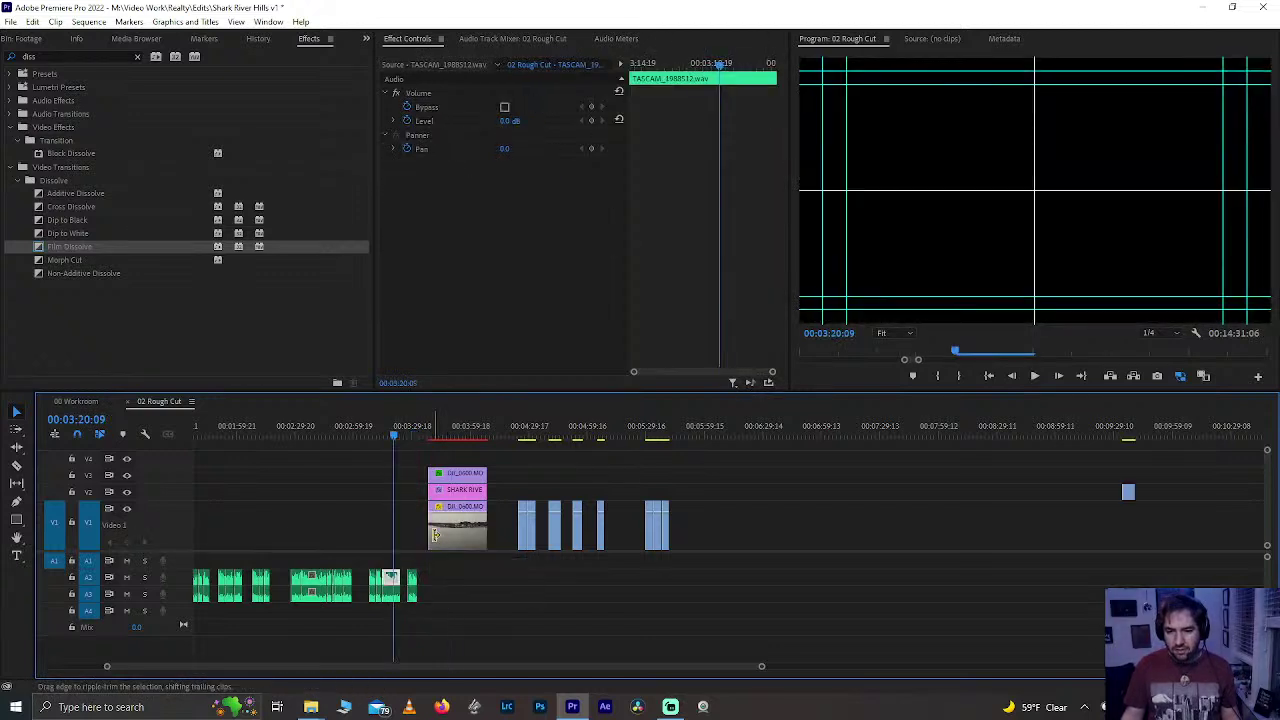
- Insert the flowering shrub clip at 00:03:20:09 and butt it against the DJI_0600 clip
left_click_drag(1128, 491, 1130, 490)
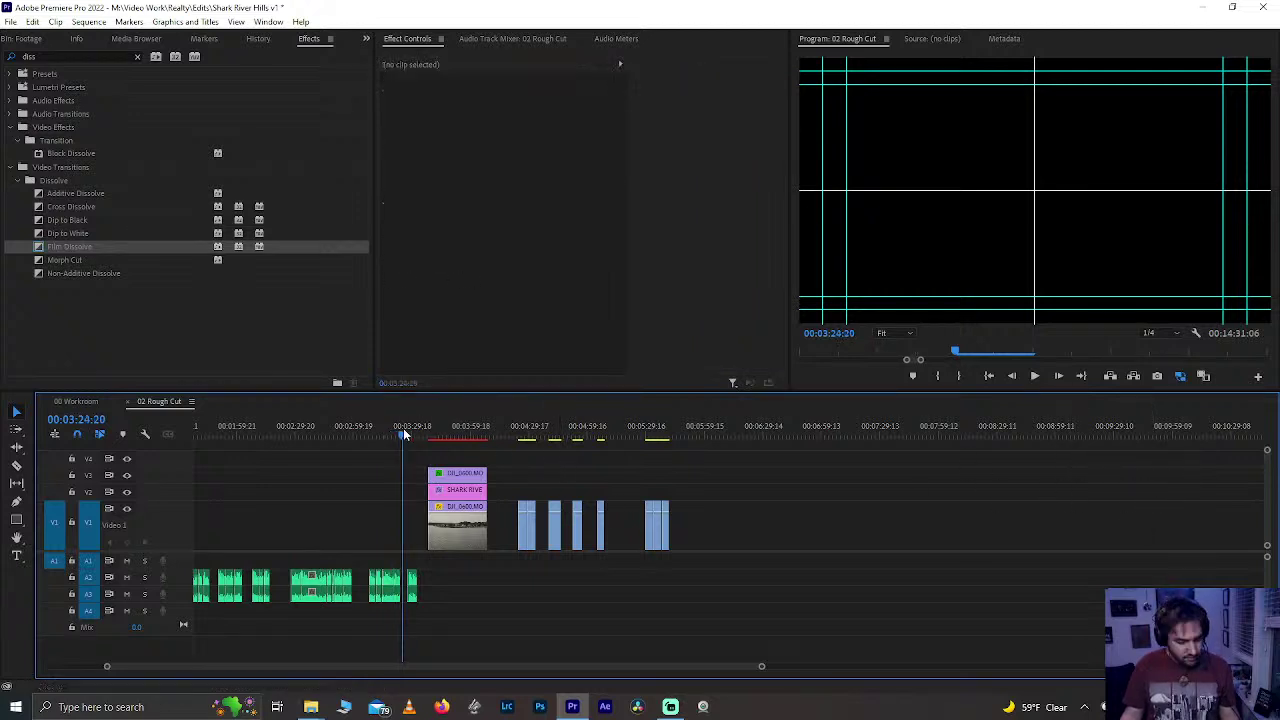
key("ctrl+v")
left_click_drag(408, 540, 425, 545)
scroll(450, 528, "down", 10)
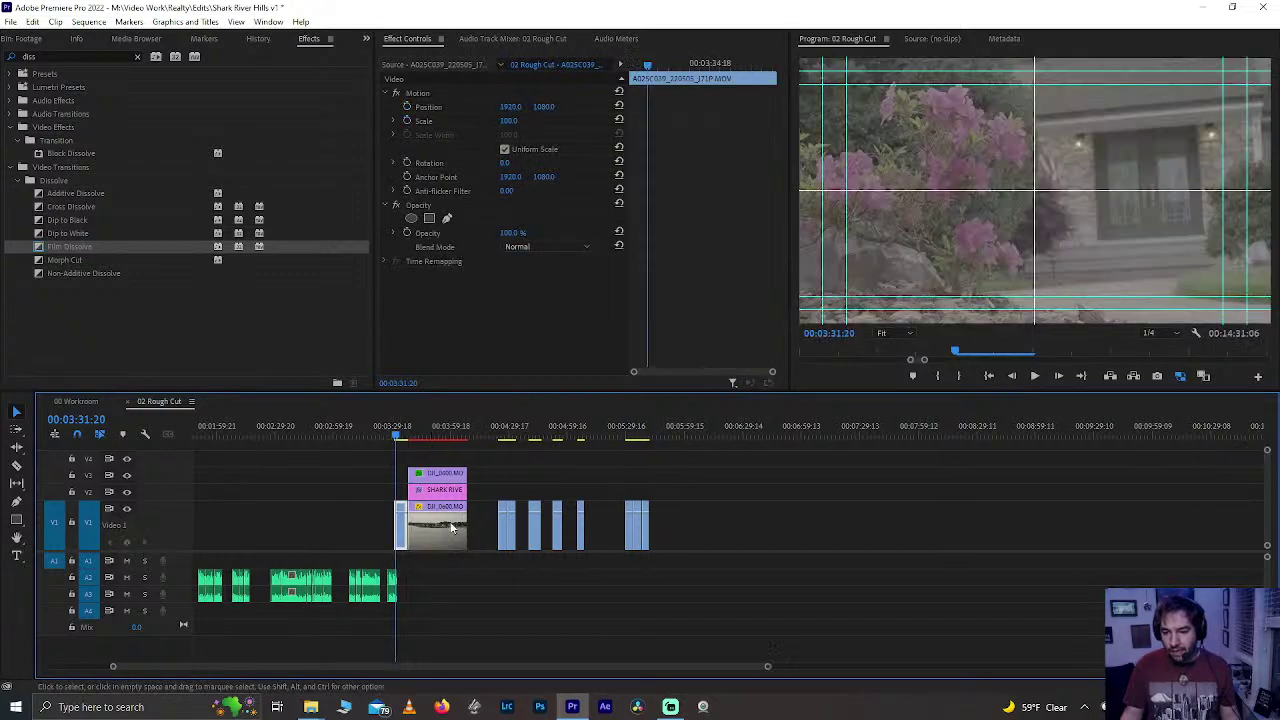
scroll(450, 528, "down", 3)
left_click_drag(455, 436, 488, 447)
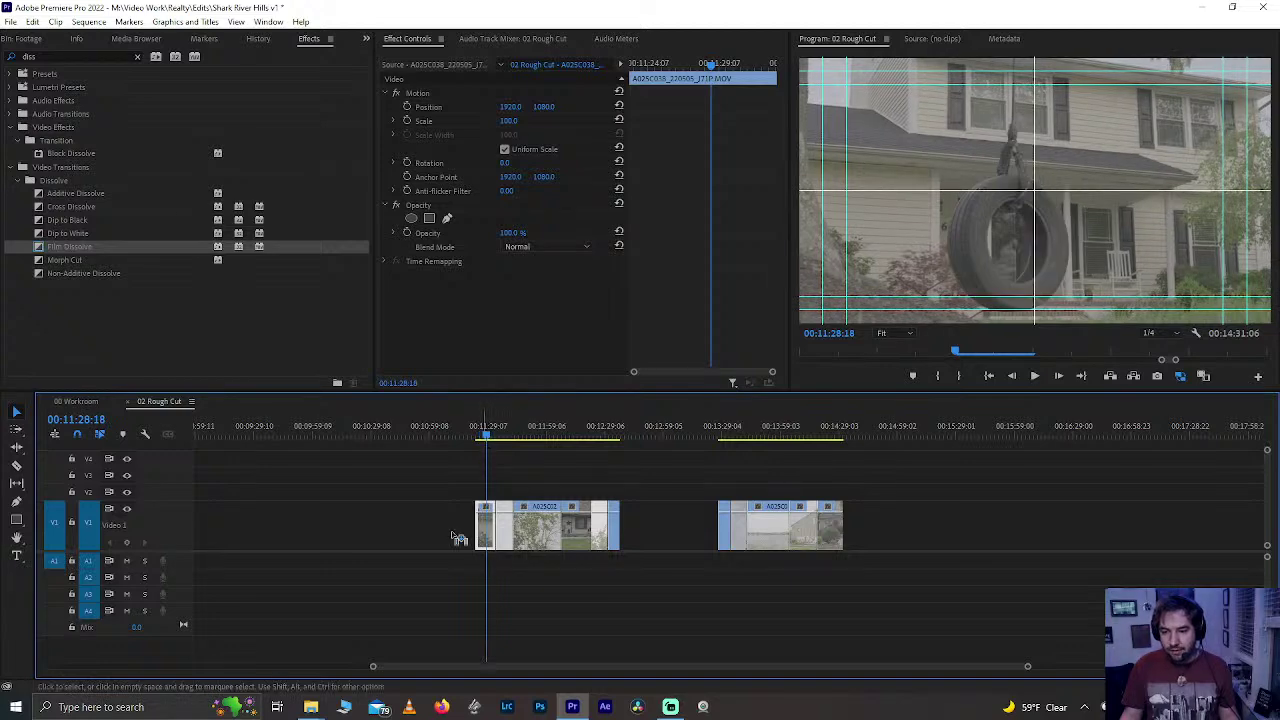
- Move the short clip into the gap, trim the house clip's start, and delete a small V1 clip near 12:19
left_click_drag(458, 538, 370, 538)
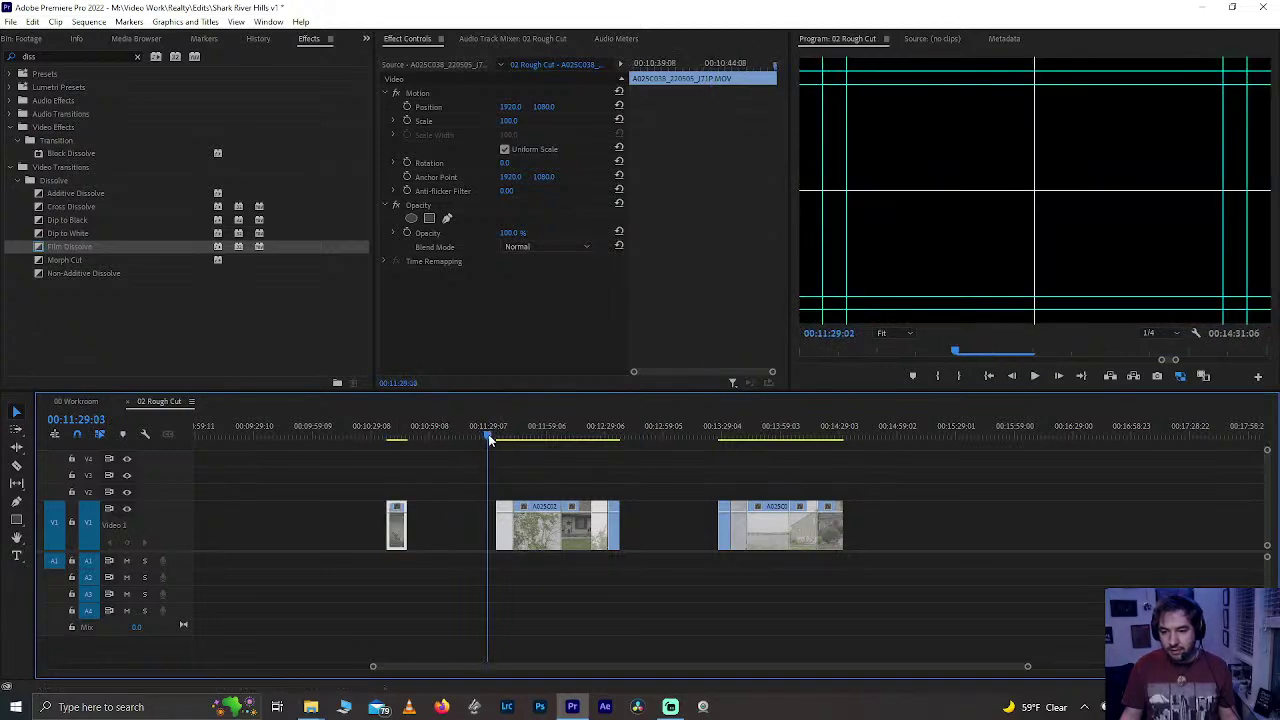
key("Down")
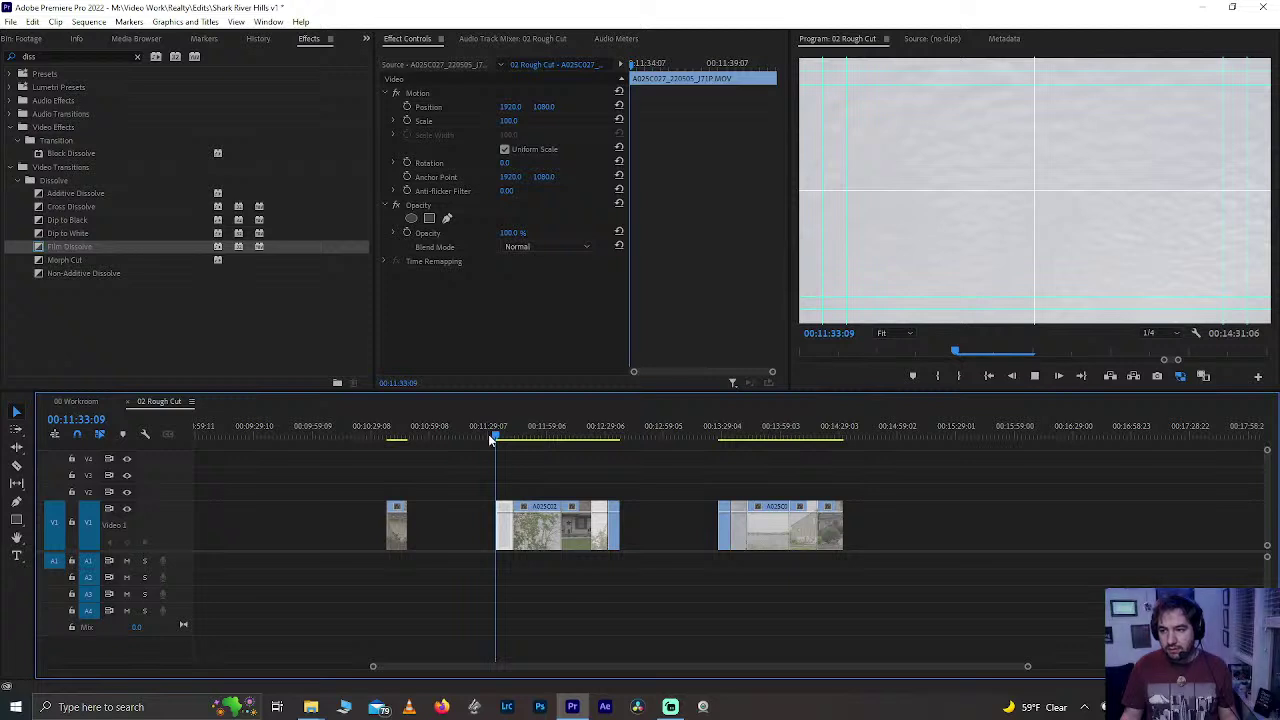
key("space")
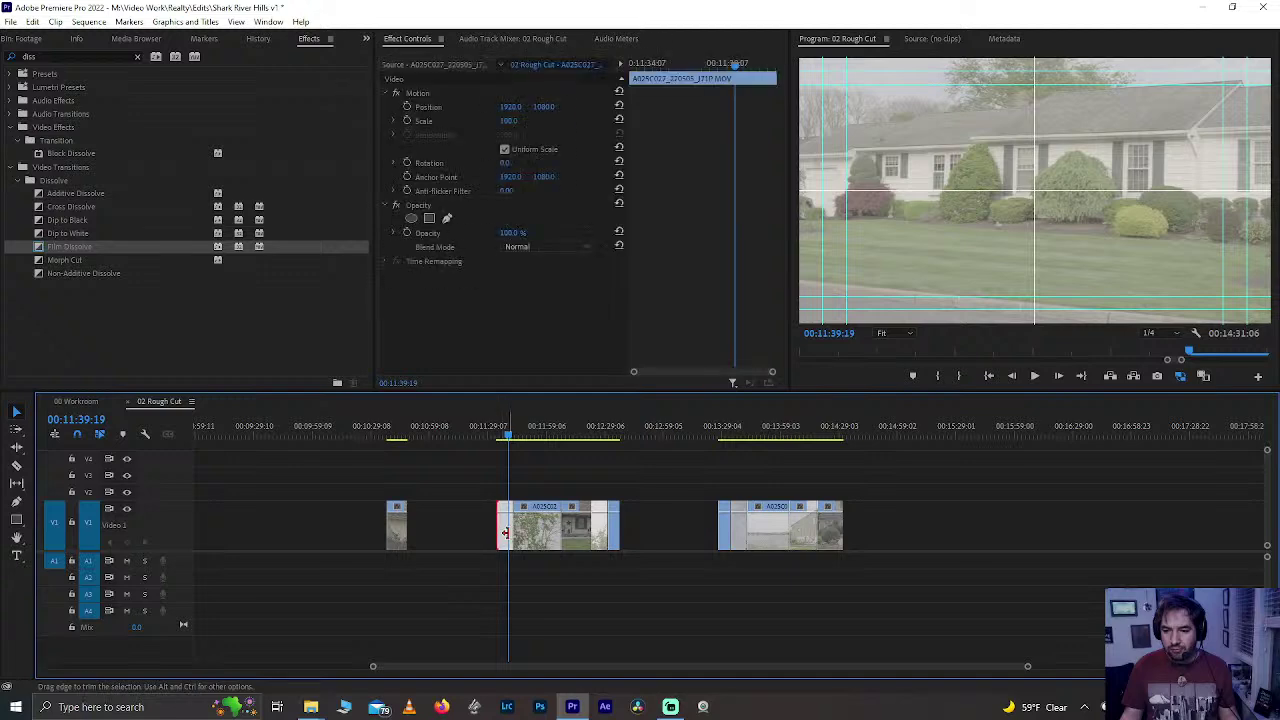
left_click_drag(507, 540, 504, 492)
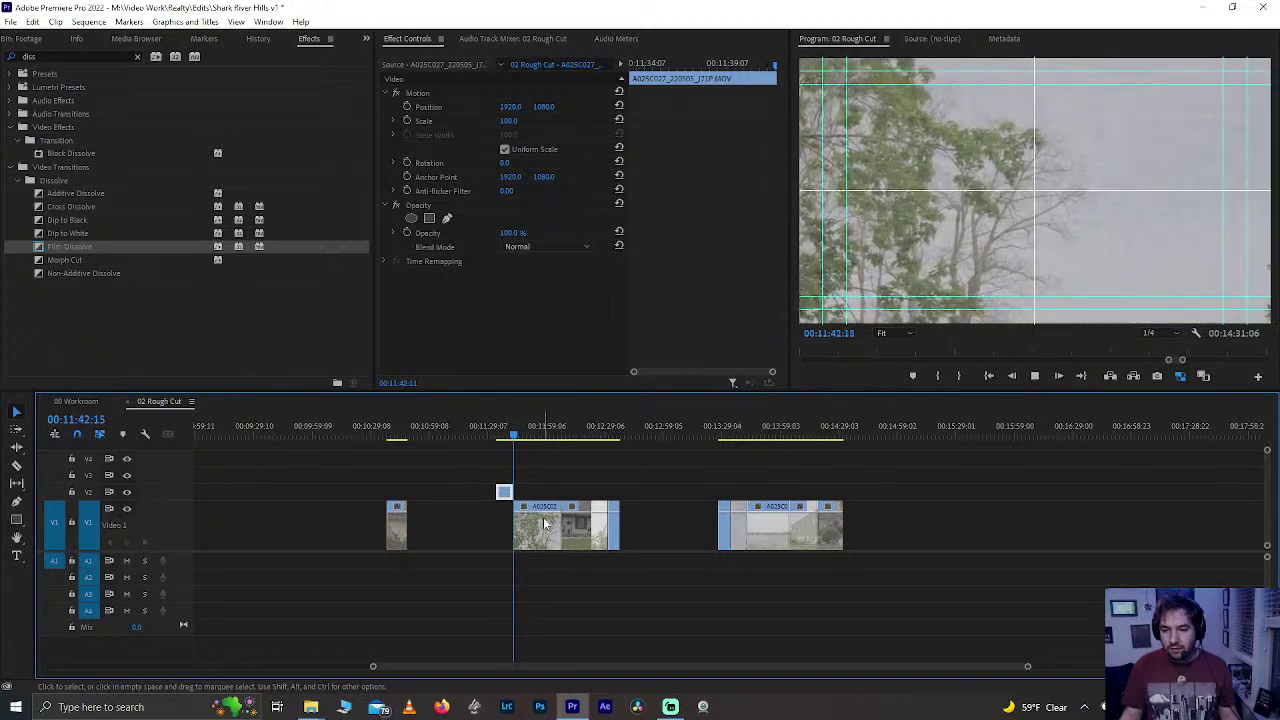
left_click_drag(571, 437, 608, 437)
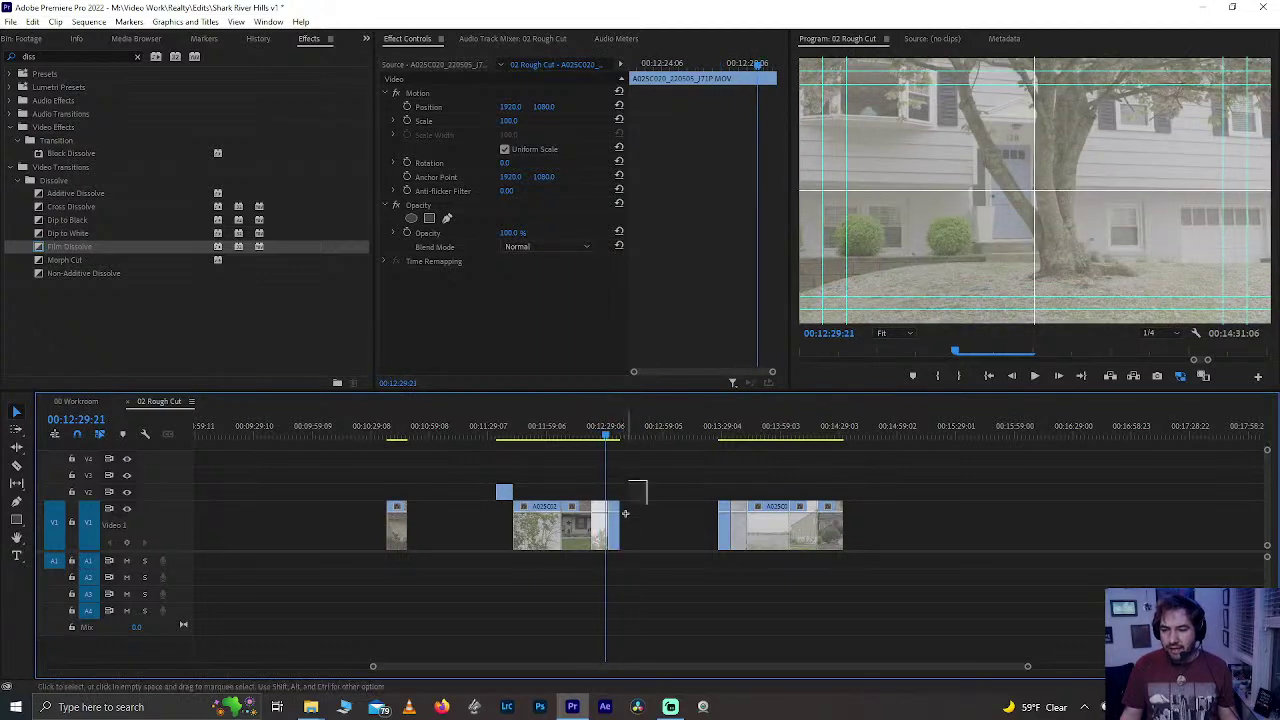
left_click_drag(605, 548, 614, 503)
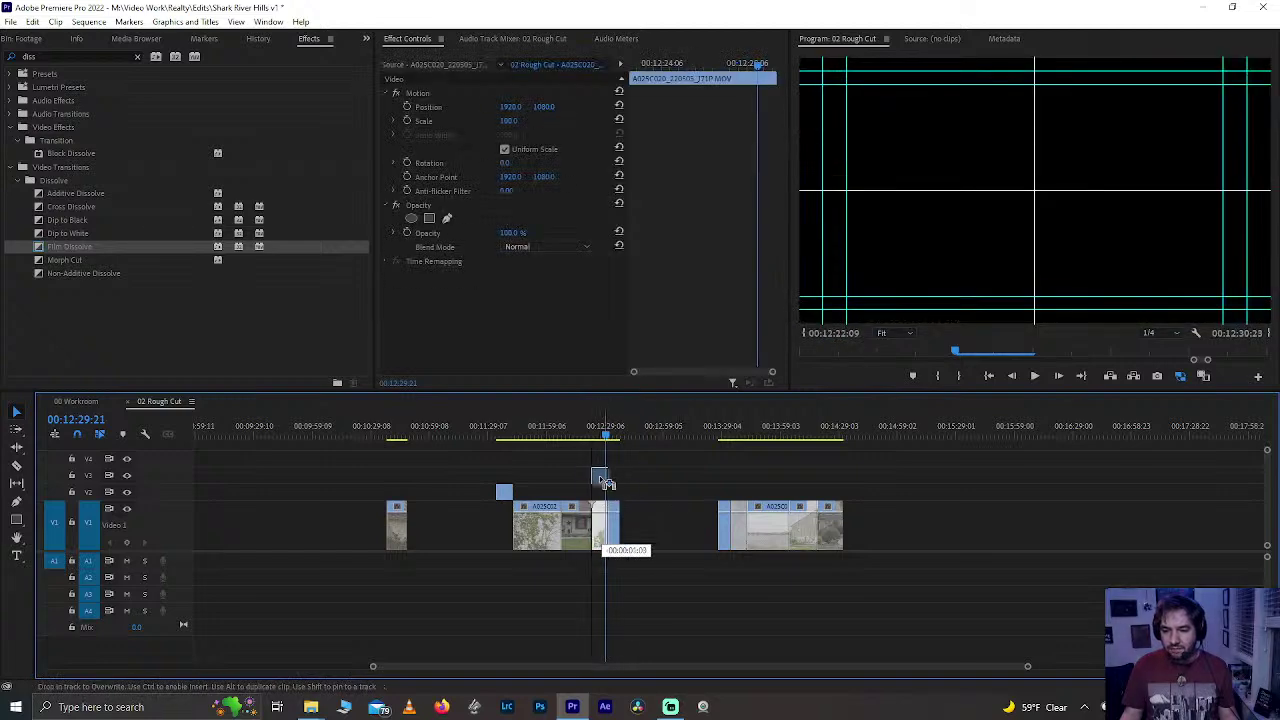
left_click_drag(629, 497, 628, 498)
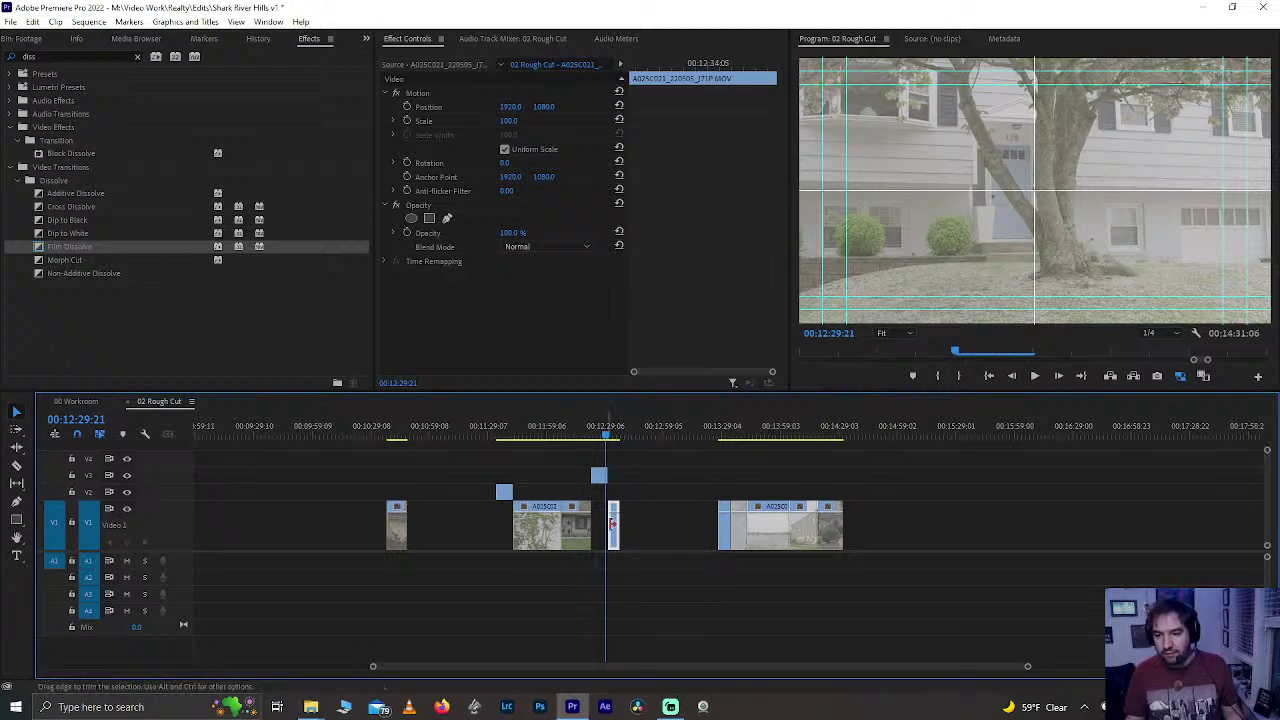
key("Delete")
- Review the second clip and delete the unwanted section of the third clip group
left_click(529, 433)
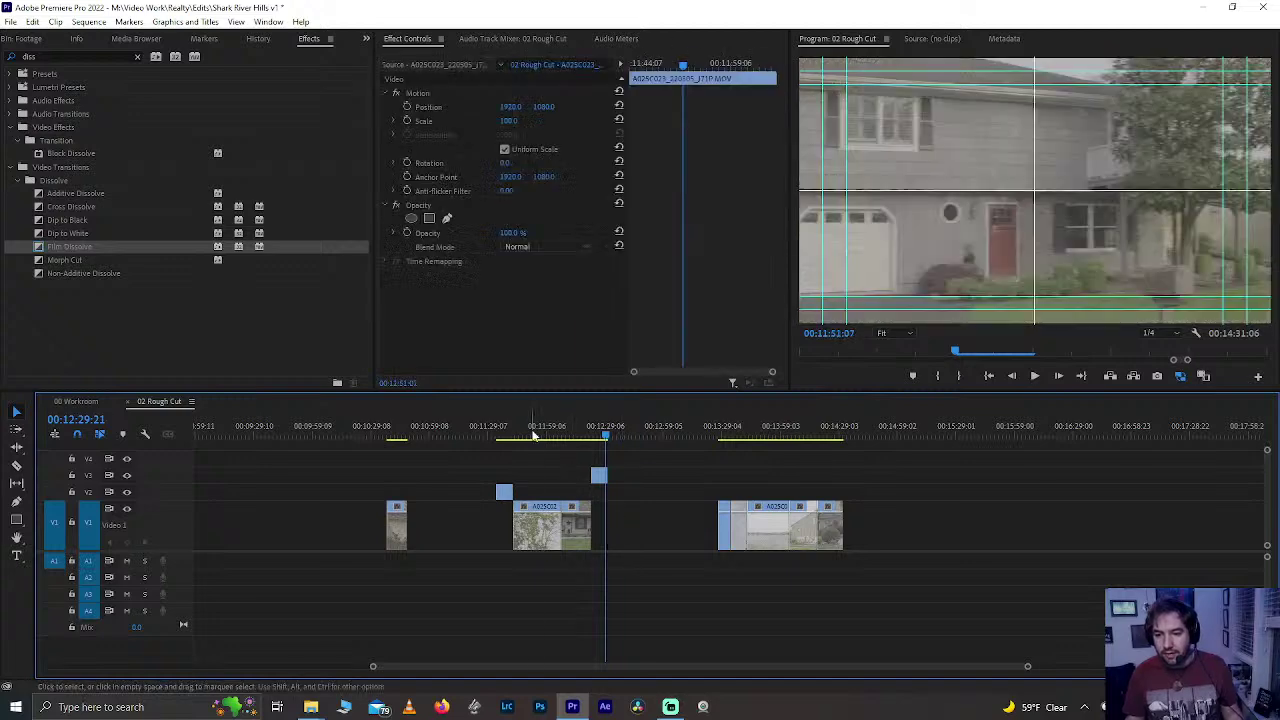
key("space")
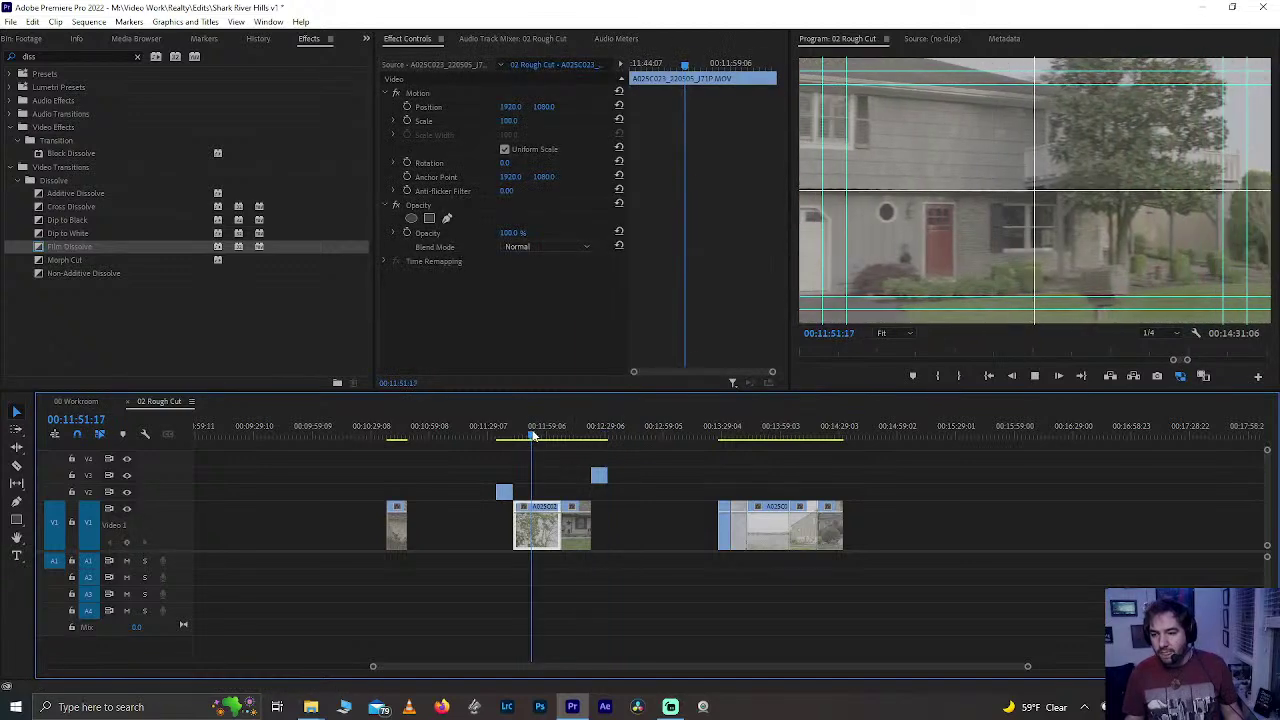
left_click(722, 433)
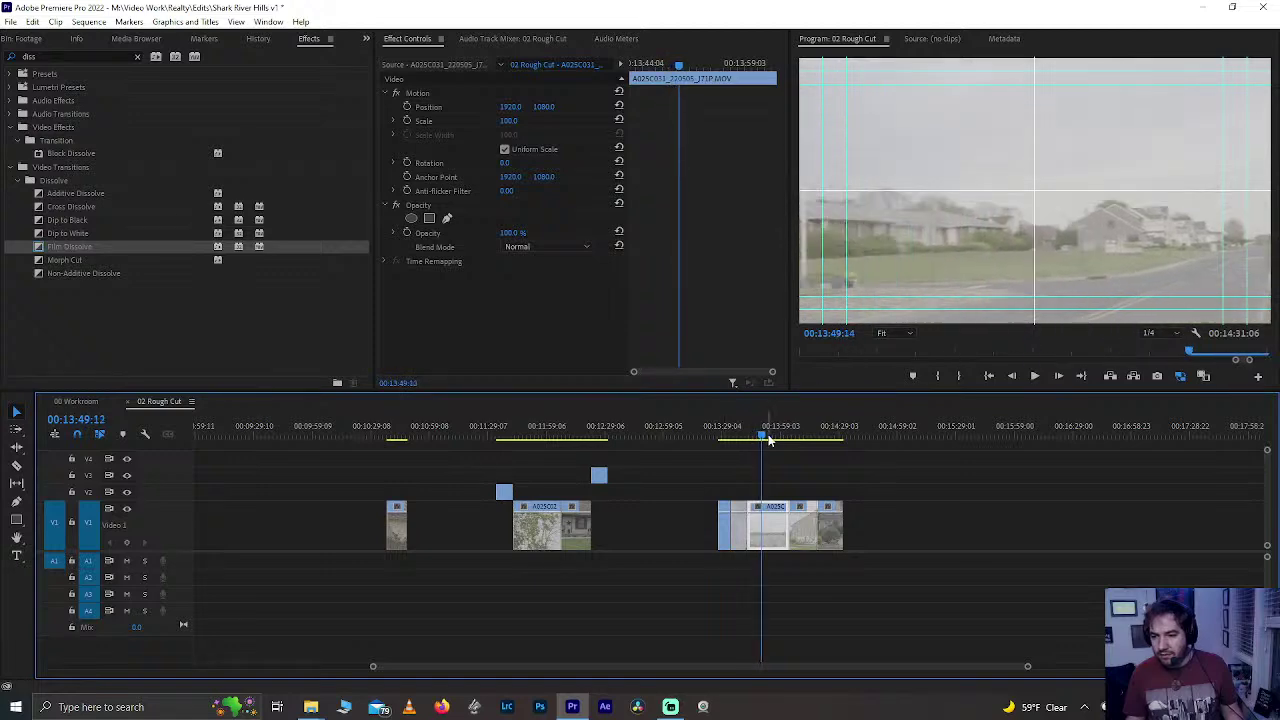
mouse_move(768, 440)
left_mouse_down()
mouse_move(790, 432)
mouse_move(777, 447)
left_mouse_up()
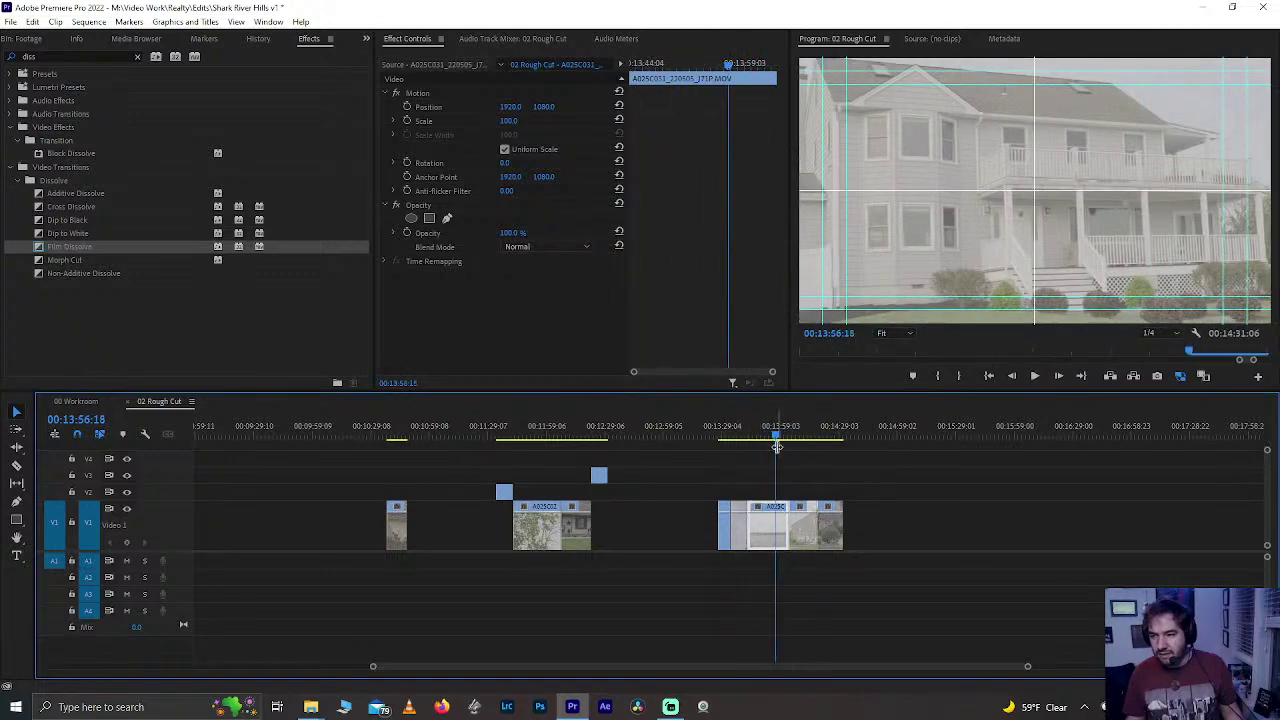
key("space")
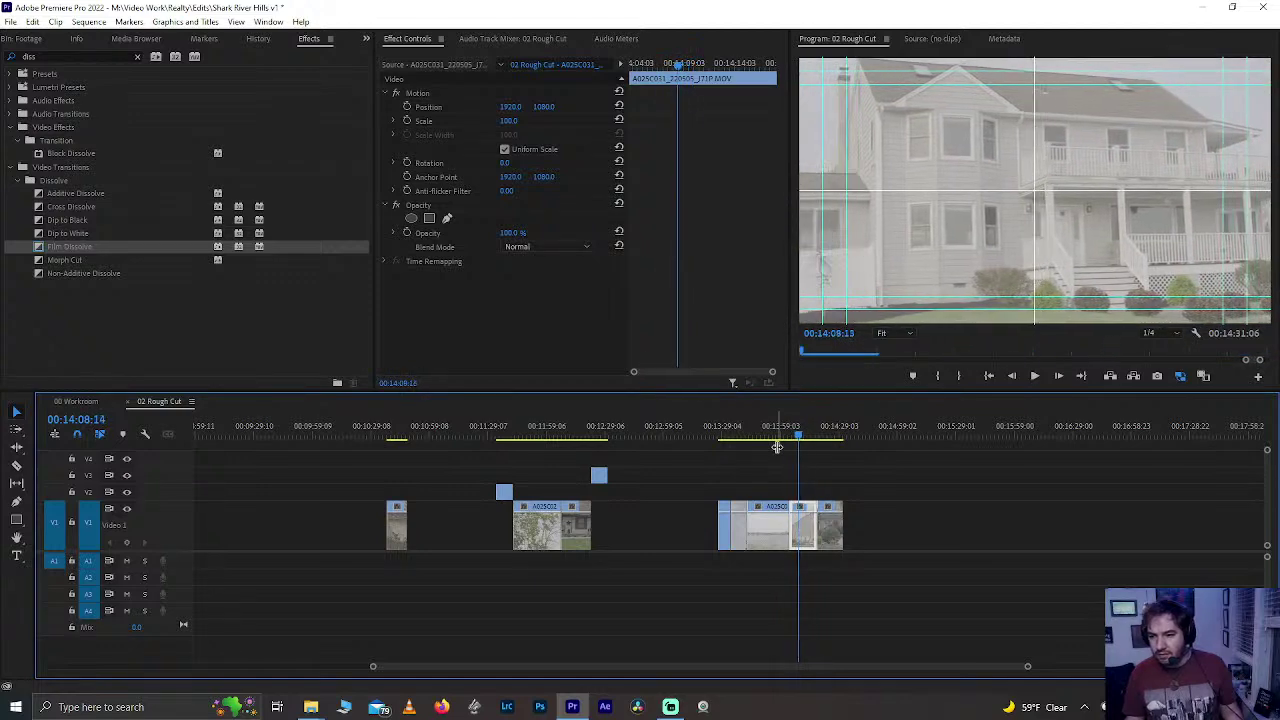
key("j")
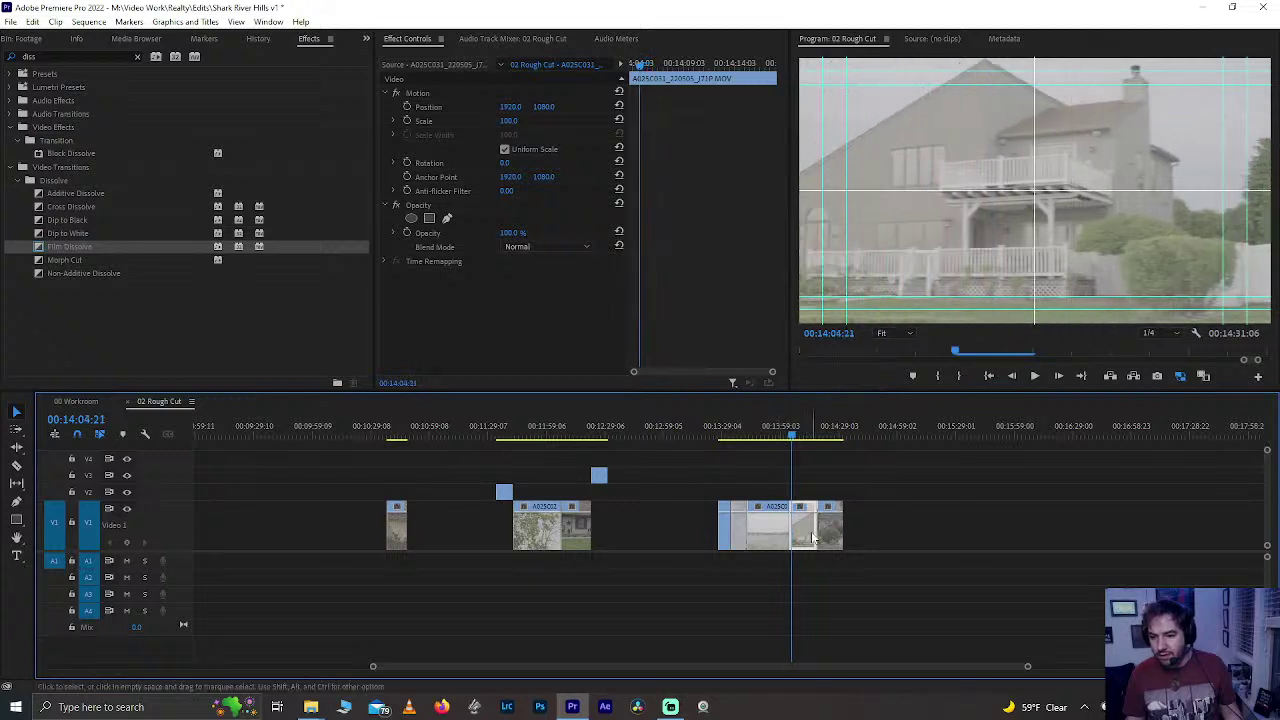
key("Delete")
- Trim the A025C031 house clip to start at 00:13:55:12
left_click(752, 434)
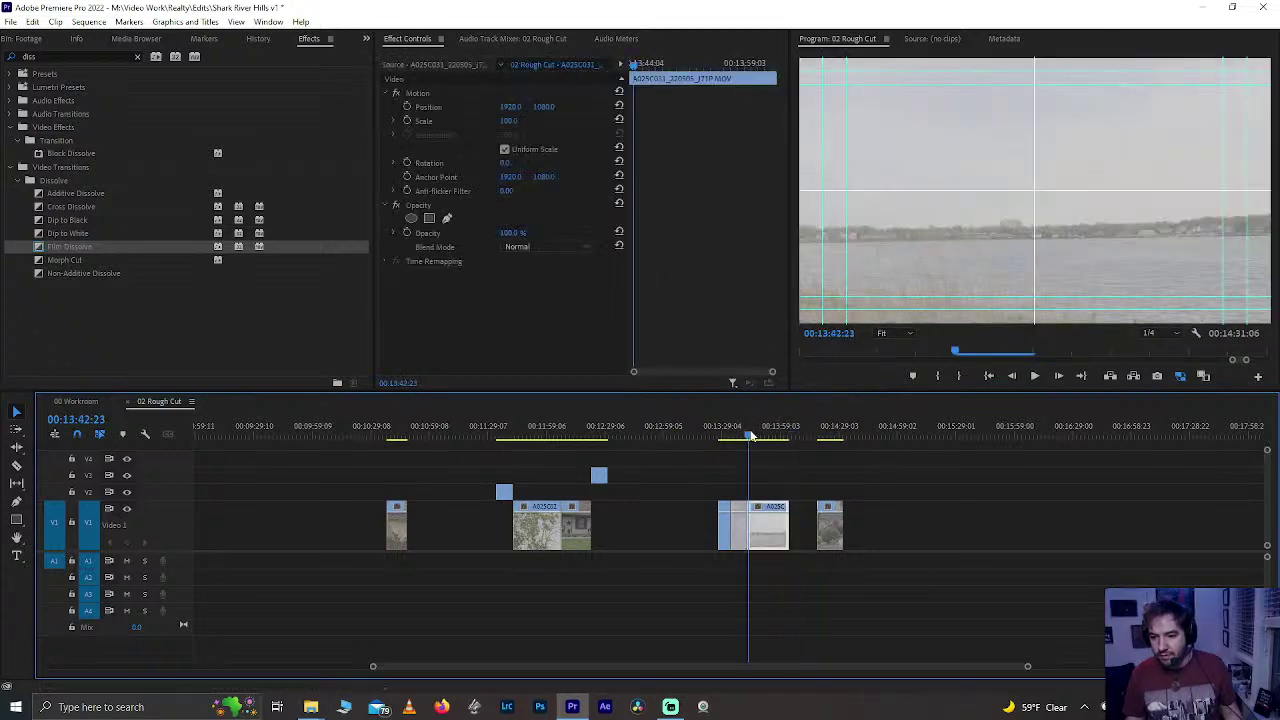
left_click_drag(759, 435, 764, 437)
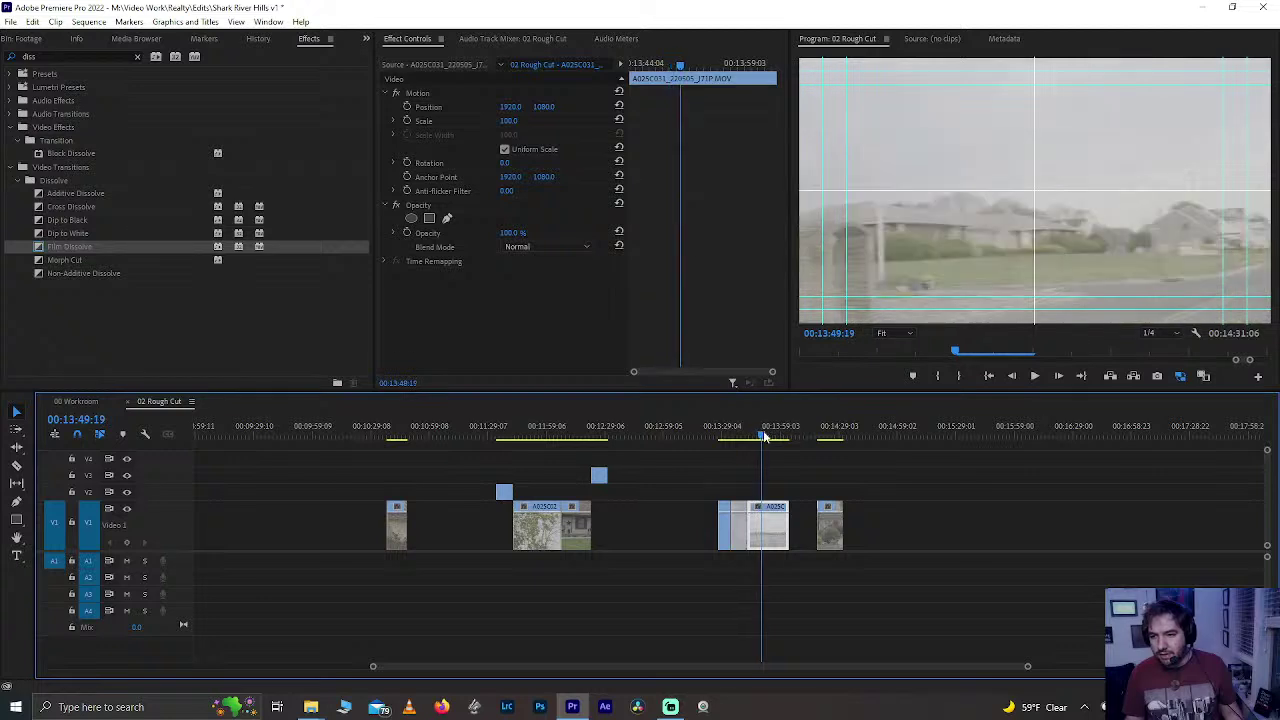
key("space")
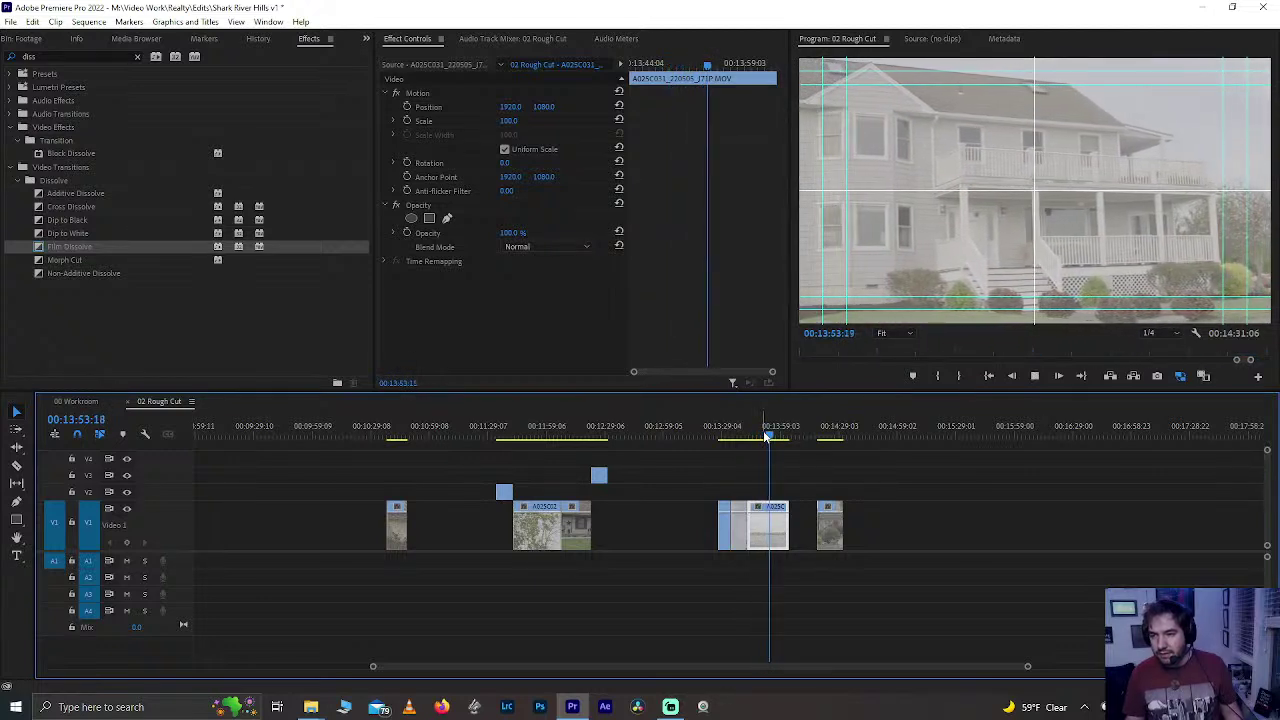
key("space")
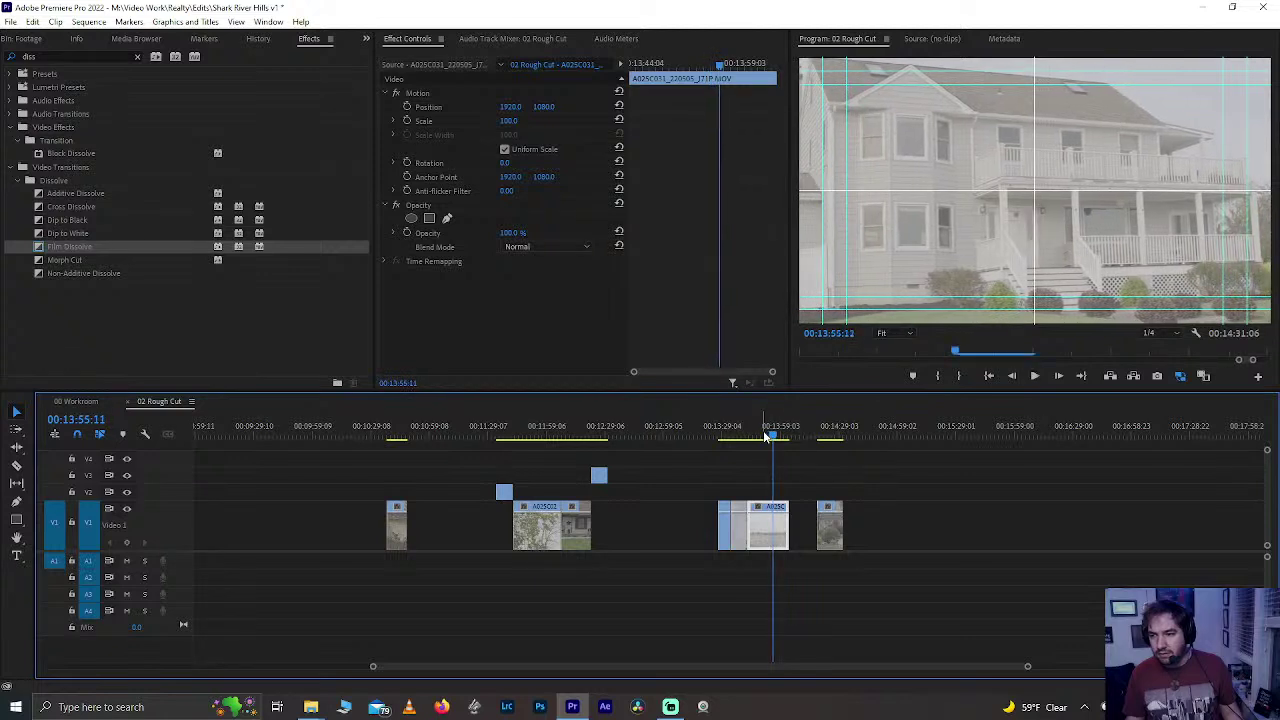
left_click_drag(743, 536, 776, 533)
key("space")
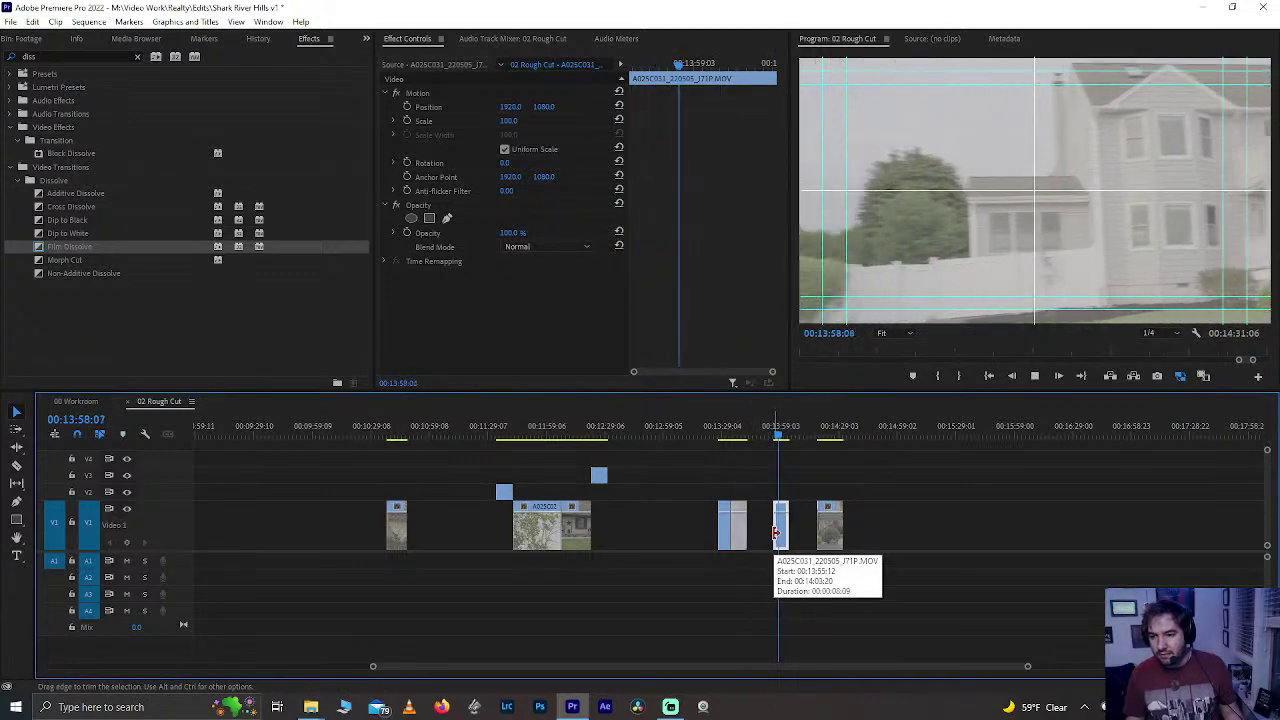
key("space")
scroll(805, 532, "up", 5)
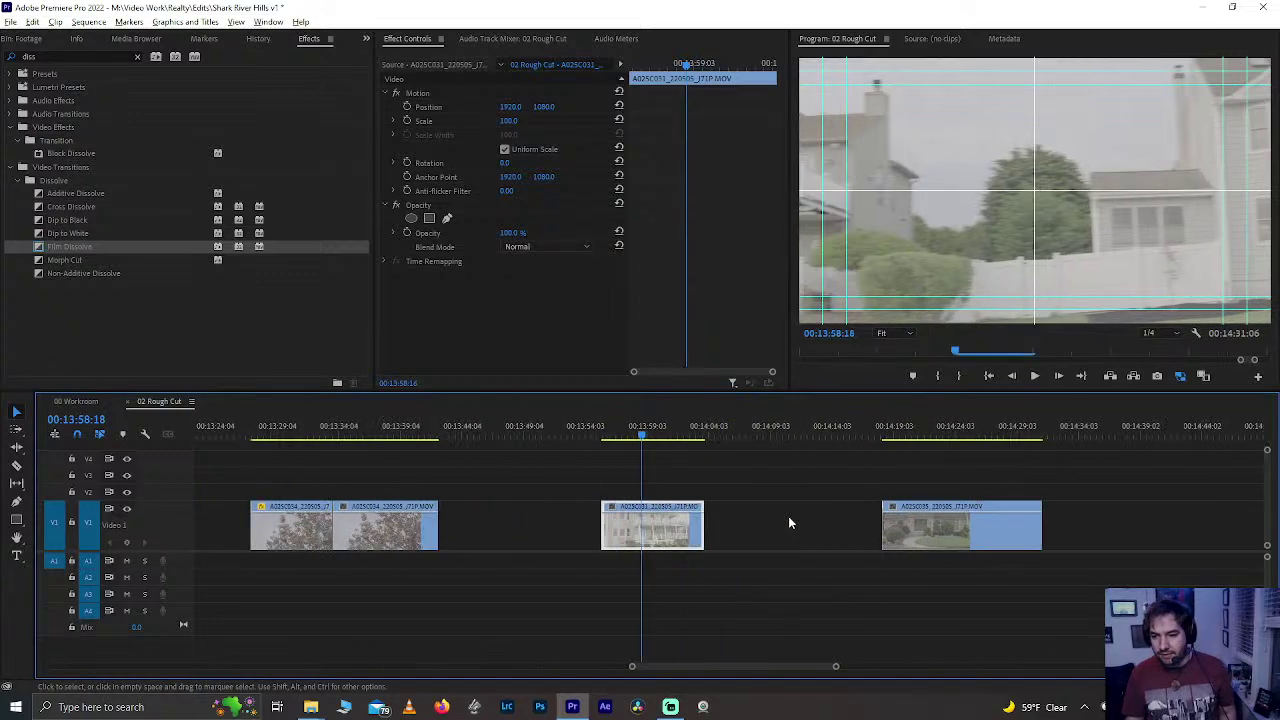
- Split the house clip about nine frames back, delete the short piece, and close the gap
left_click_drag(621, 434, 619, 436)
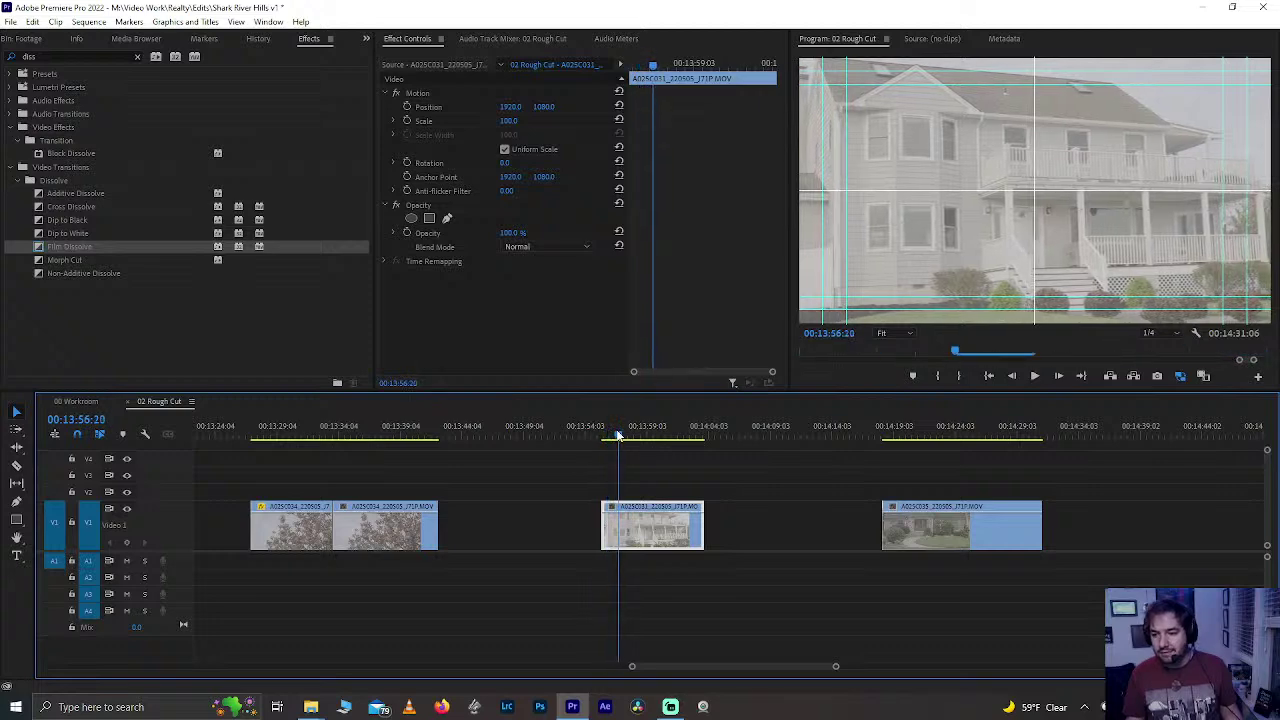
mouse_move(602, 525)
left_mouse_down()
mouse_move(554, 523)
mouse_move(606, 541)
left_mouse_up()
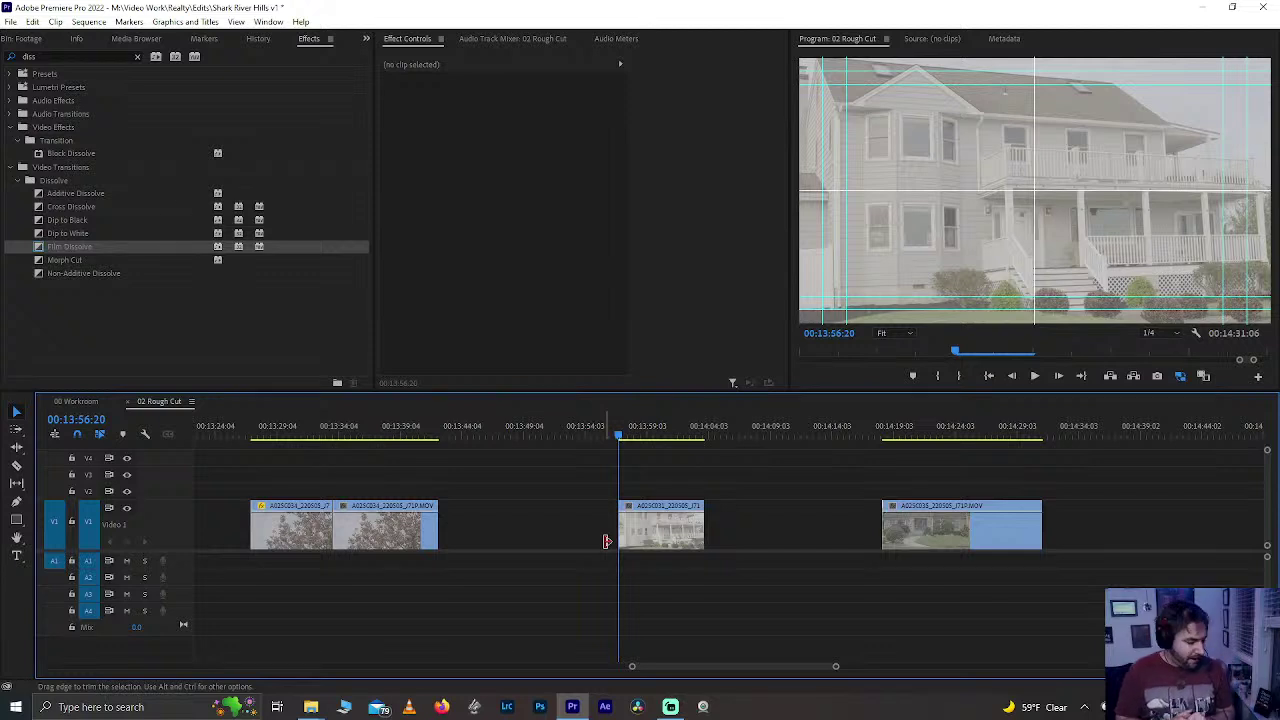
key("space")
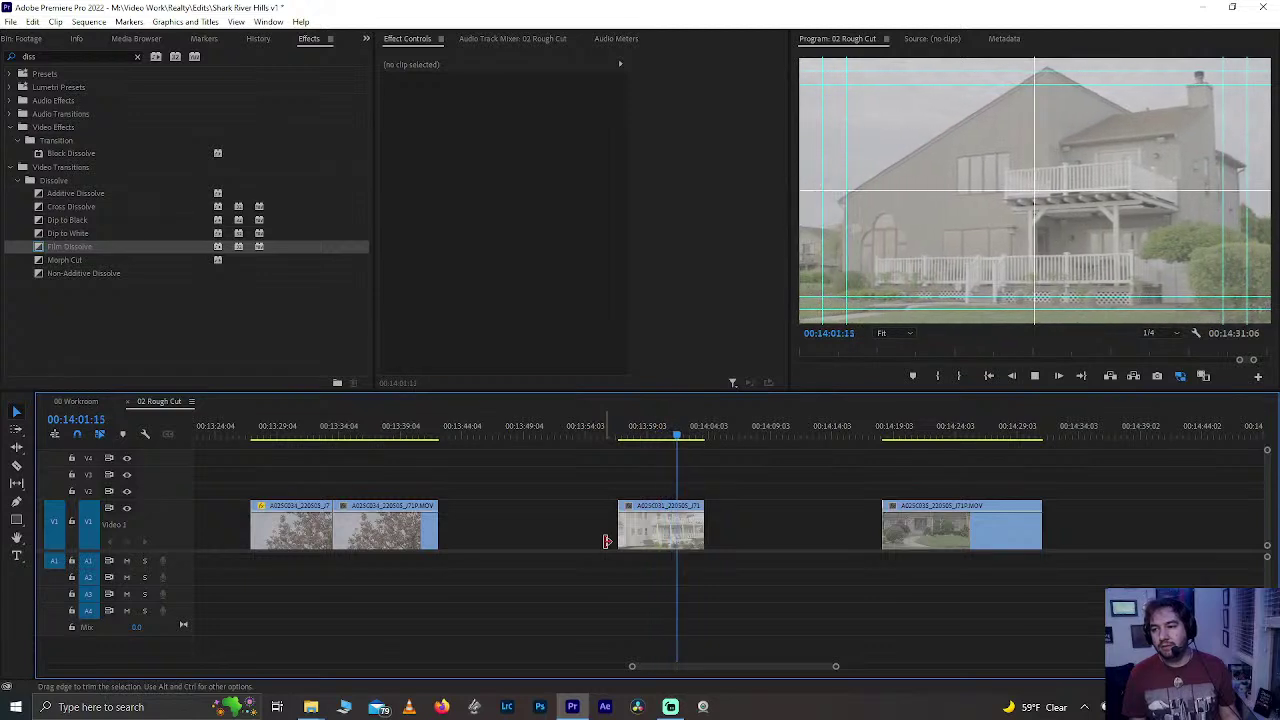
key("d")
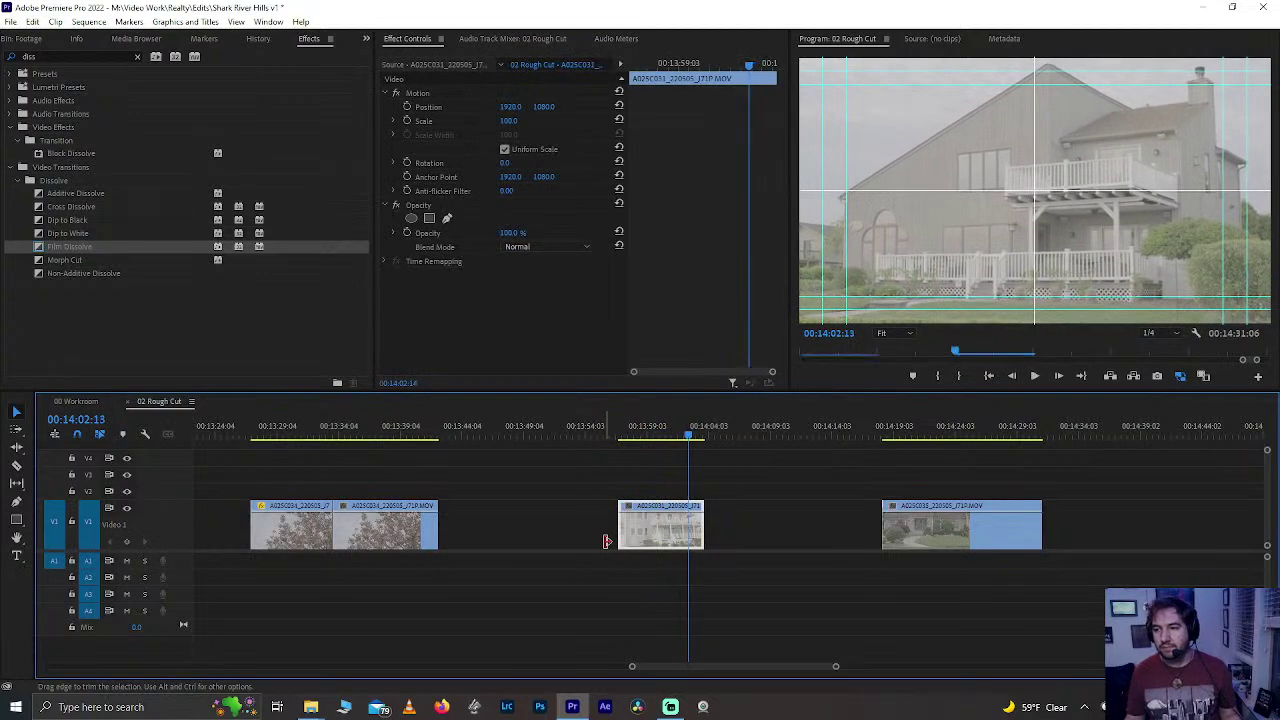
key("Left")
key("Left")
key("Left")
key("Left")
key("Left")
key("Left")
key("Left")
key("Left")
key("Left")
key("Left")
key("Right")
key("Right")
key("Right")
key("Right")
key("Right")
key("Right")
key("Right")
key("Right")
key("Right")
key("Right")
key("Right")
key("Right")
key("Right")
key("Right")
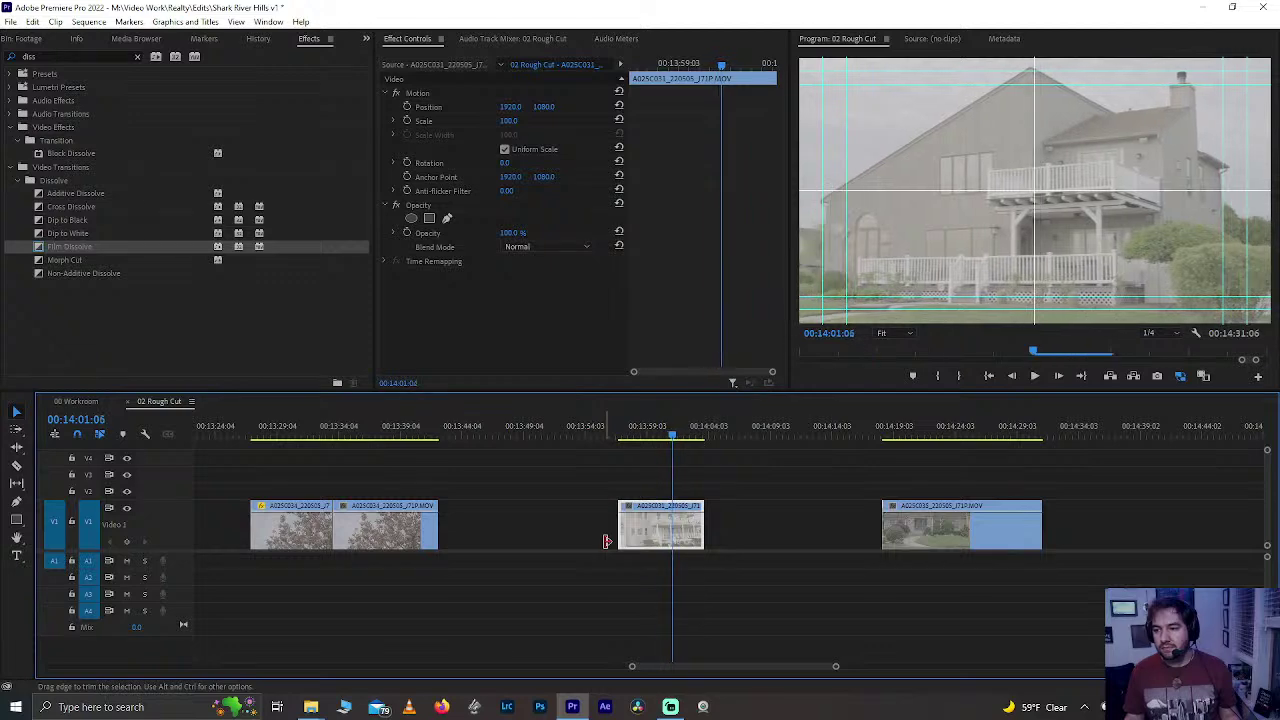
key("Left")
key("Left")
key("Left")
key("Left")
key("Left")
key("Left")
key("Left")
key("Left")
key("Left")
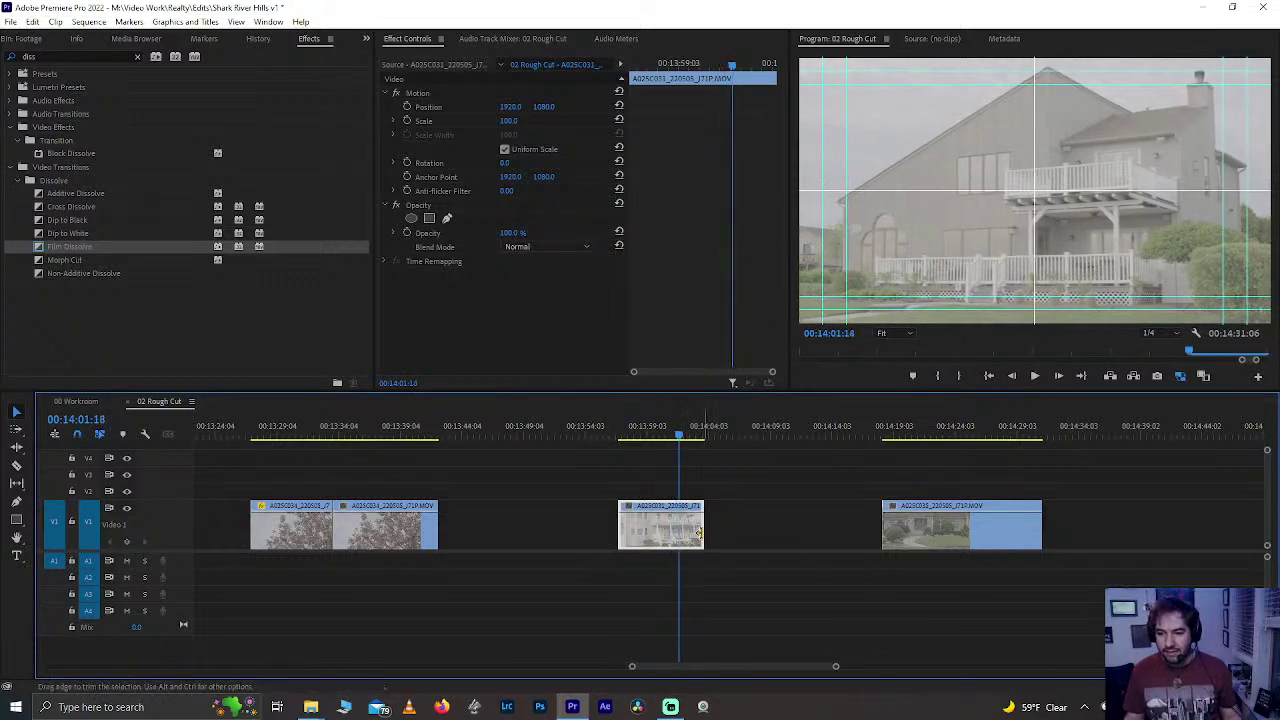
key("ctrl+k")
key("Delete")
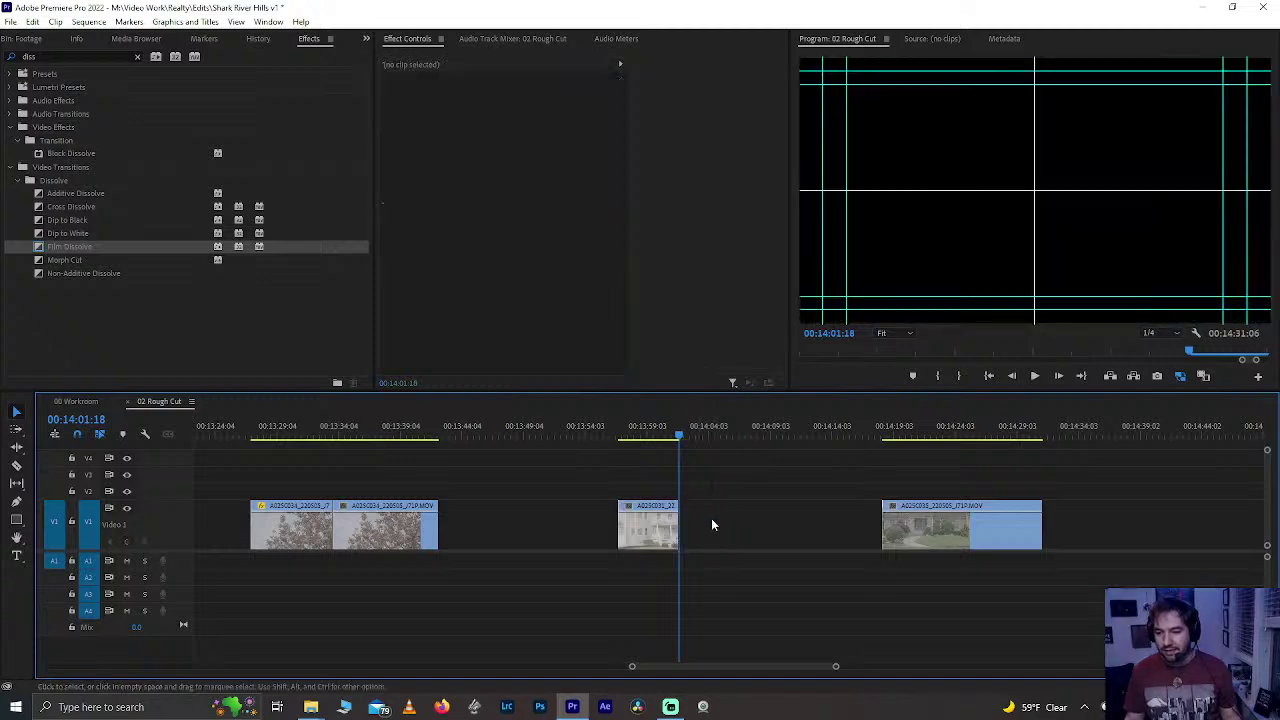
left_click(711, 518)
key("Delete")
- Roll-trim the edit point between the joined house clips and save the project
left_click(719, 494)
key("space")
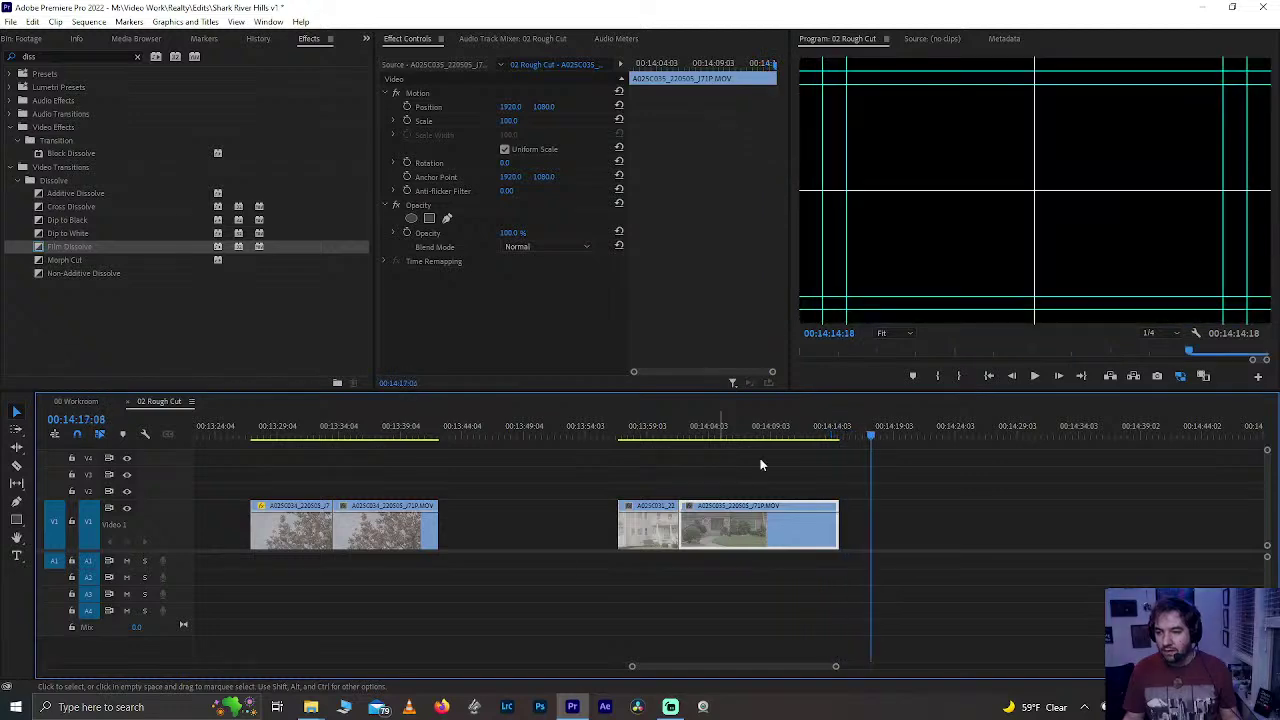
mouse_move(757, 437)
left_mouse_down()
mouse_move(811, 438)
mouse_move(724, 444)
mouse_move(766, 443)
mouse_move(750, 445)
left_mouse_up()
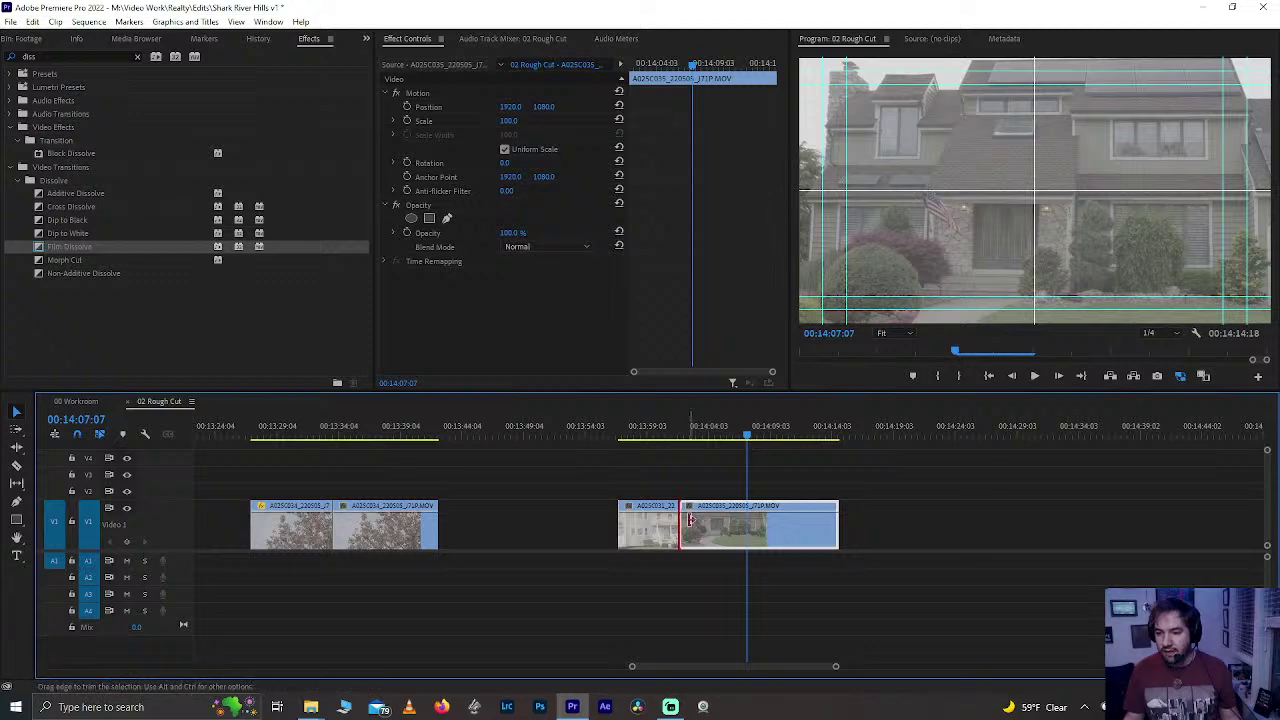
left_click_drag(689, 519, 705, 541)
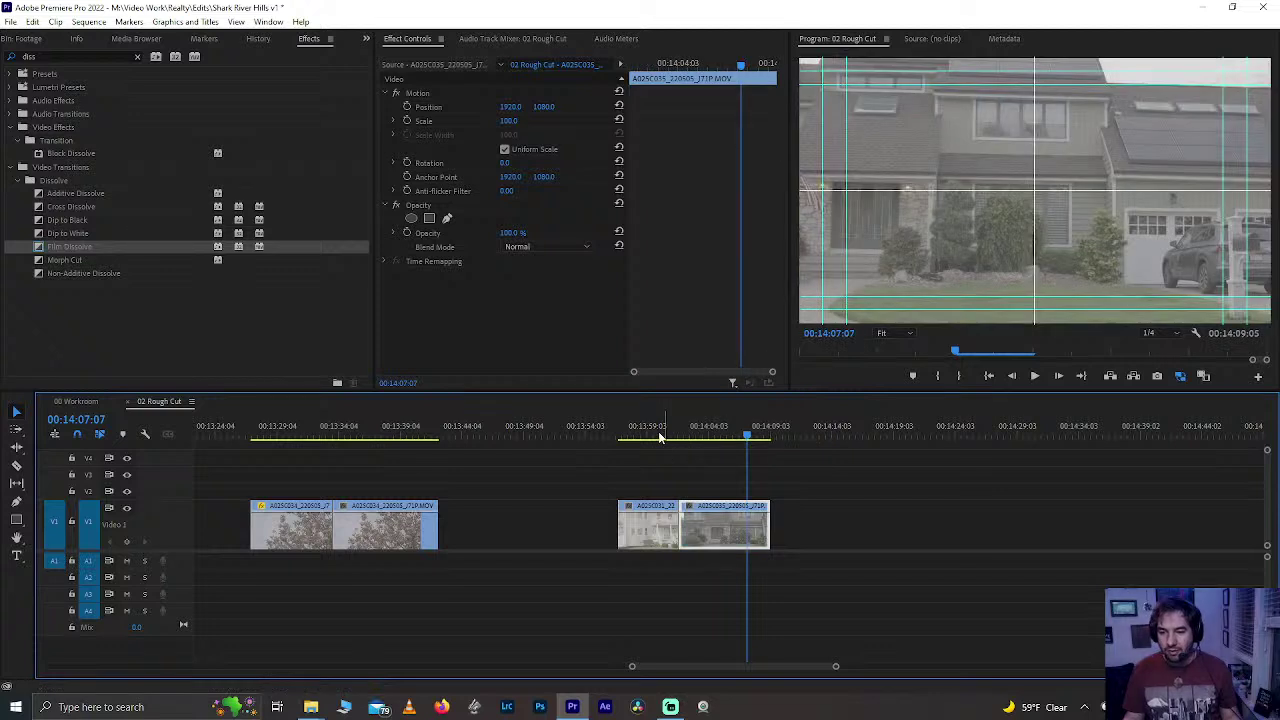
left_click(659, 437)
key("ctrl+s")
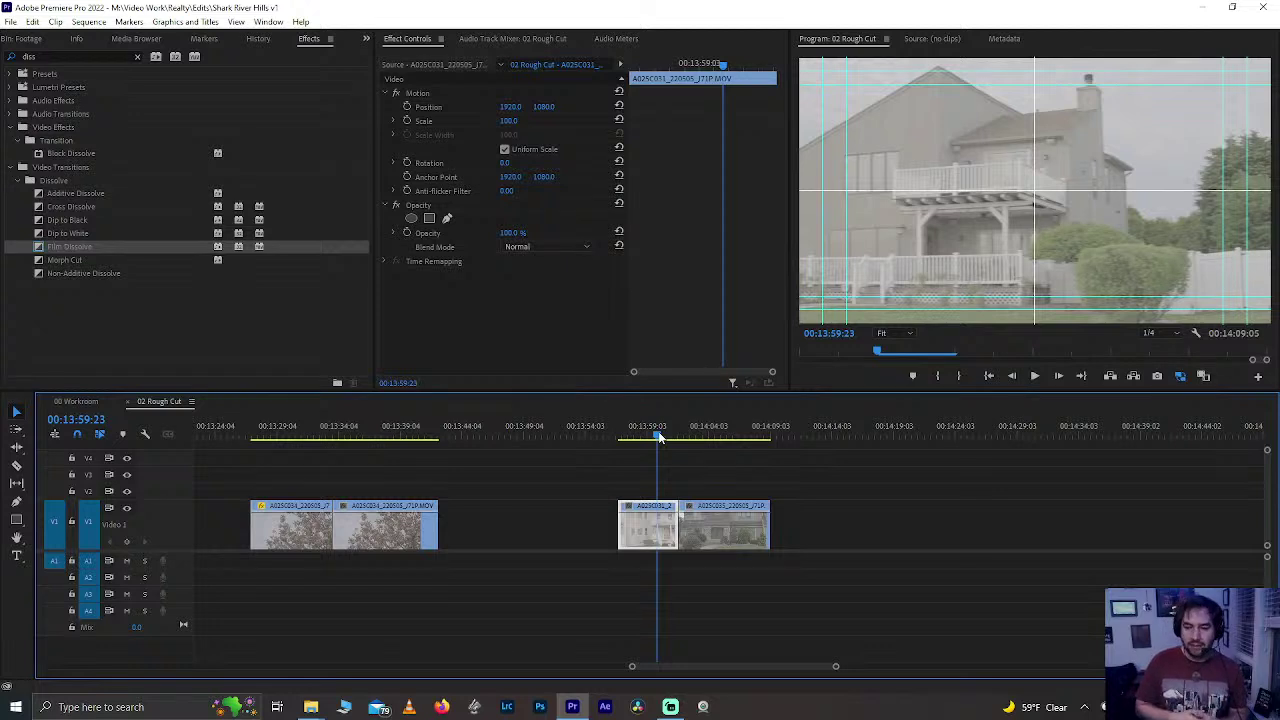
- Delete the second clip's tail after 00:14:08:05
key("space")
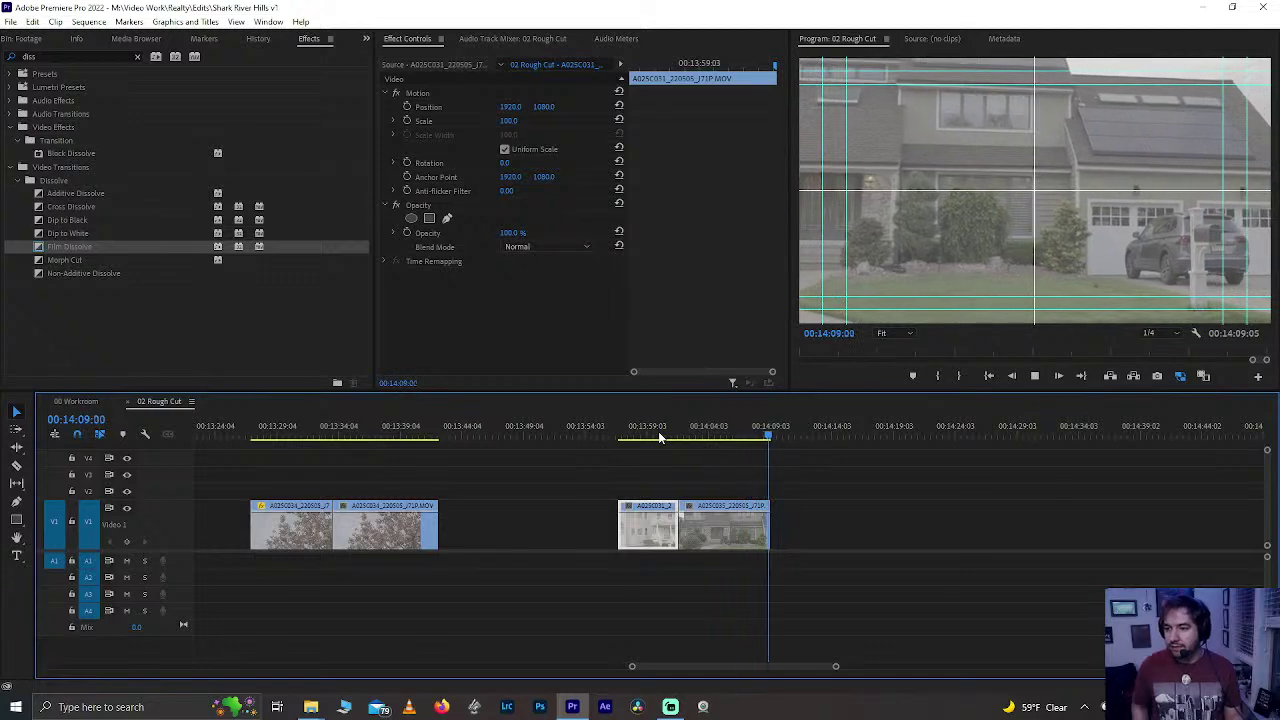
key("Home")
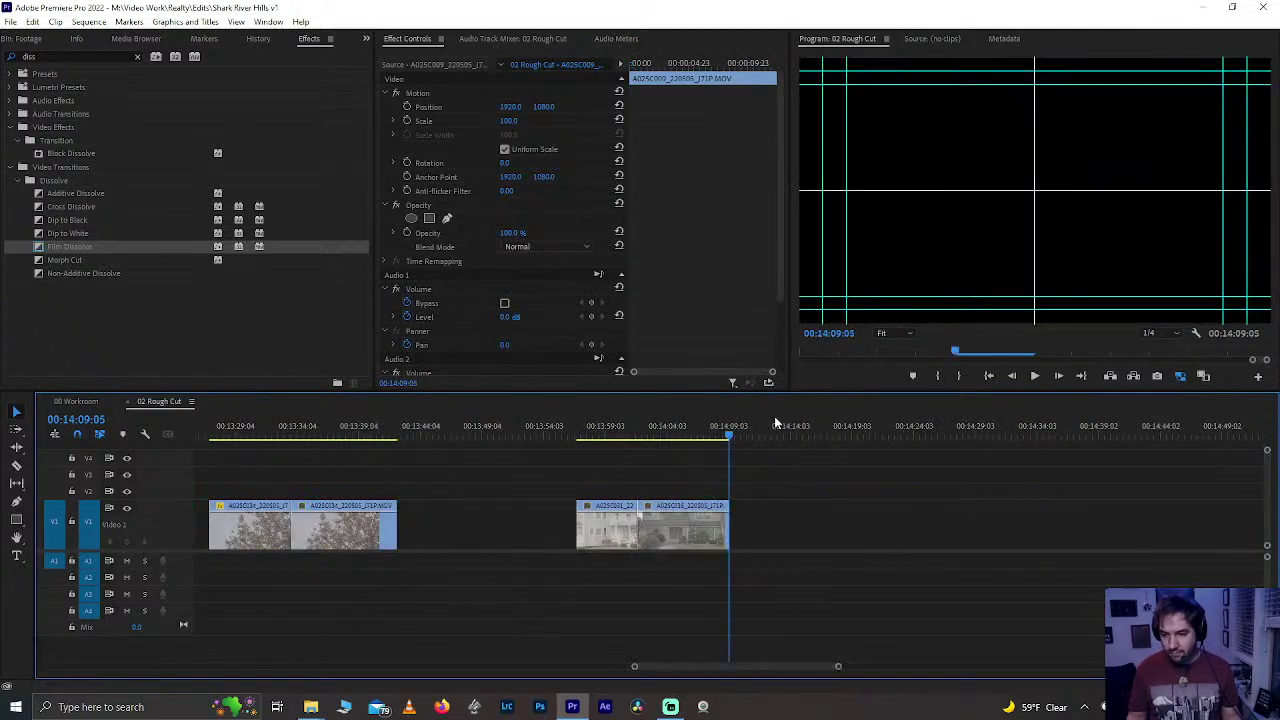
key("j")
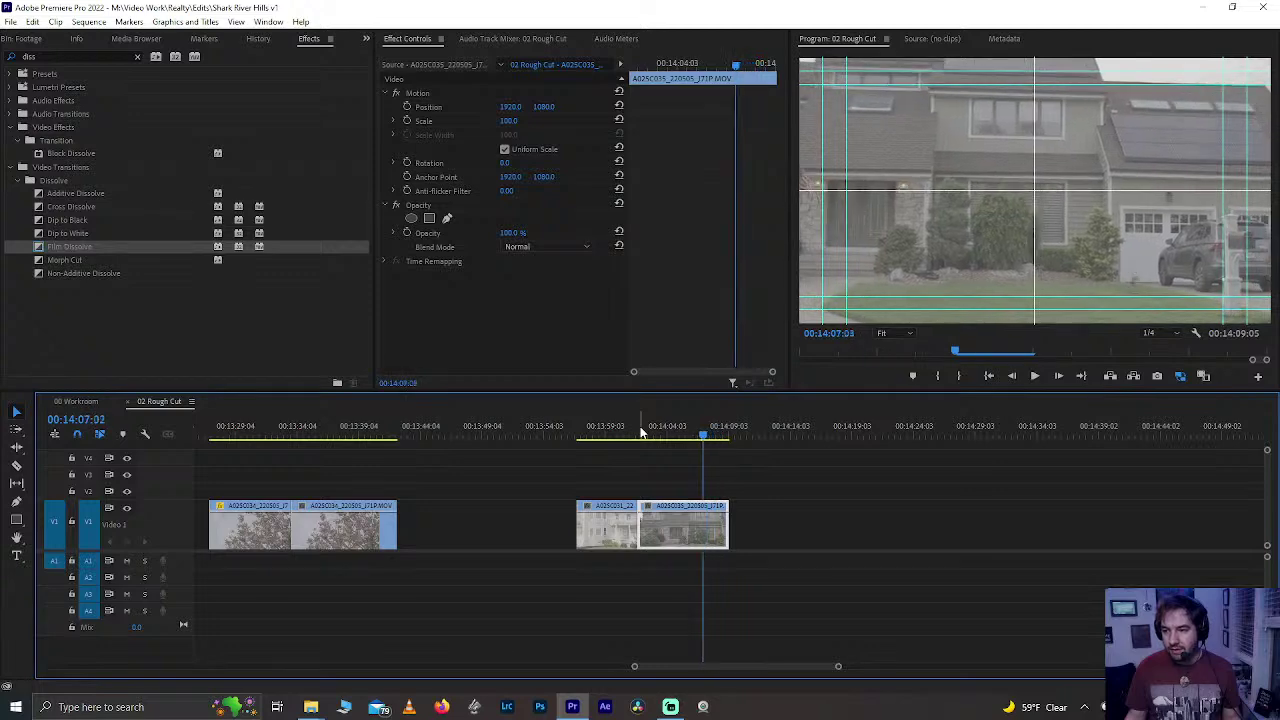
key("l")
key("k")
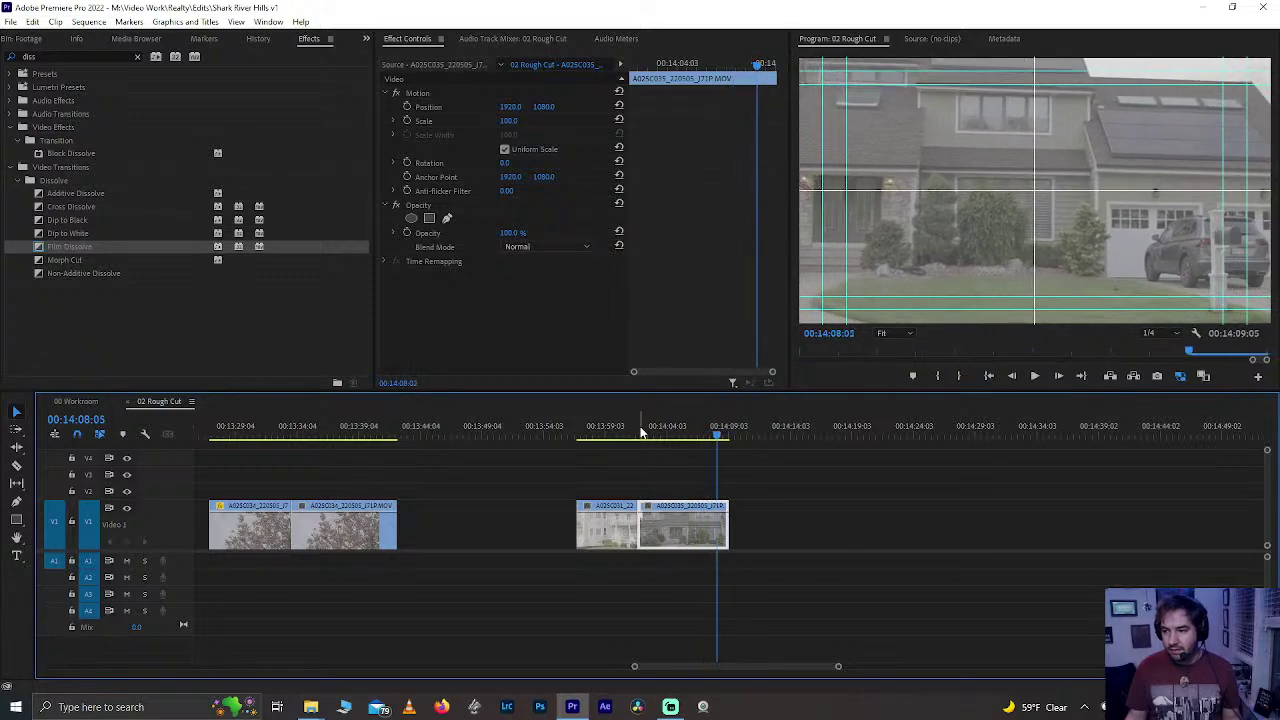
left_click(700, 530)
left_click_drag(768, 491, 726, 540)
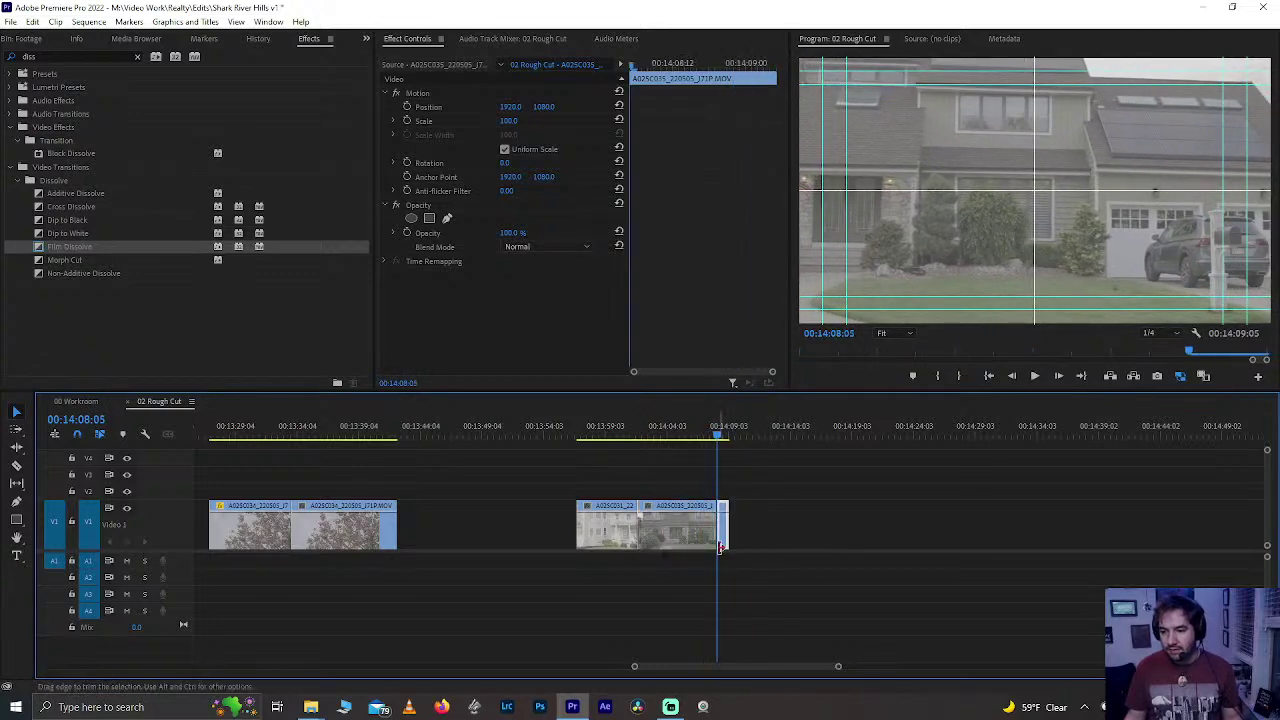
key("Delete")
- Review the opening of the first clip at 00:13:35:19
scroll(726, 529, "up", 5)
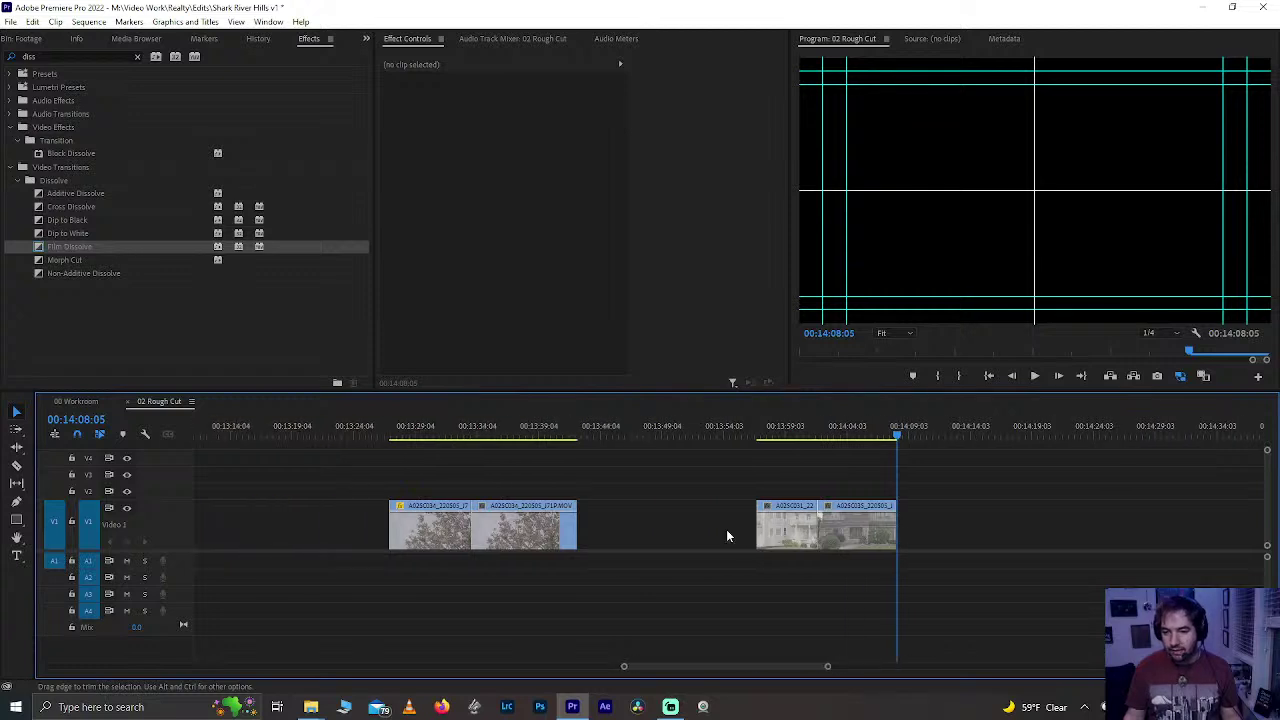
left_click(519, 437)
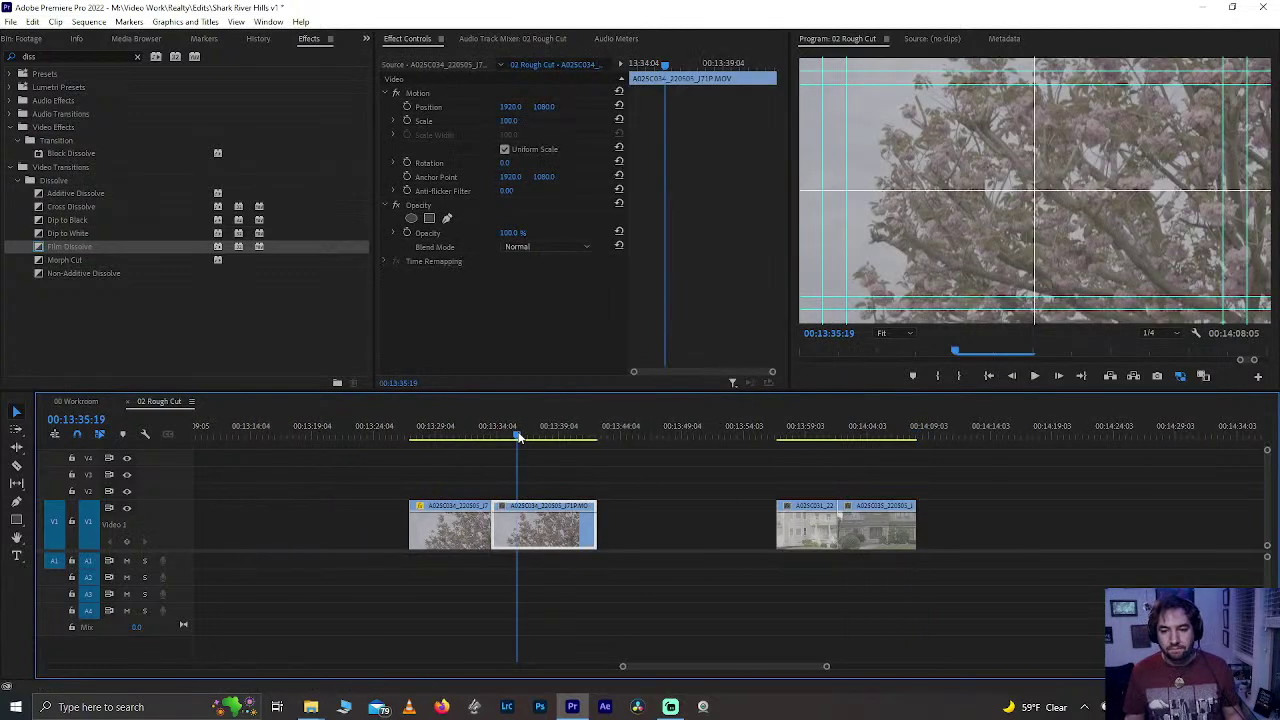
key("Up")
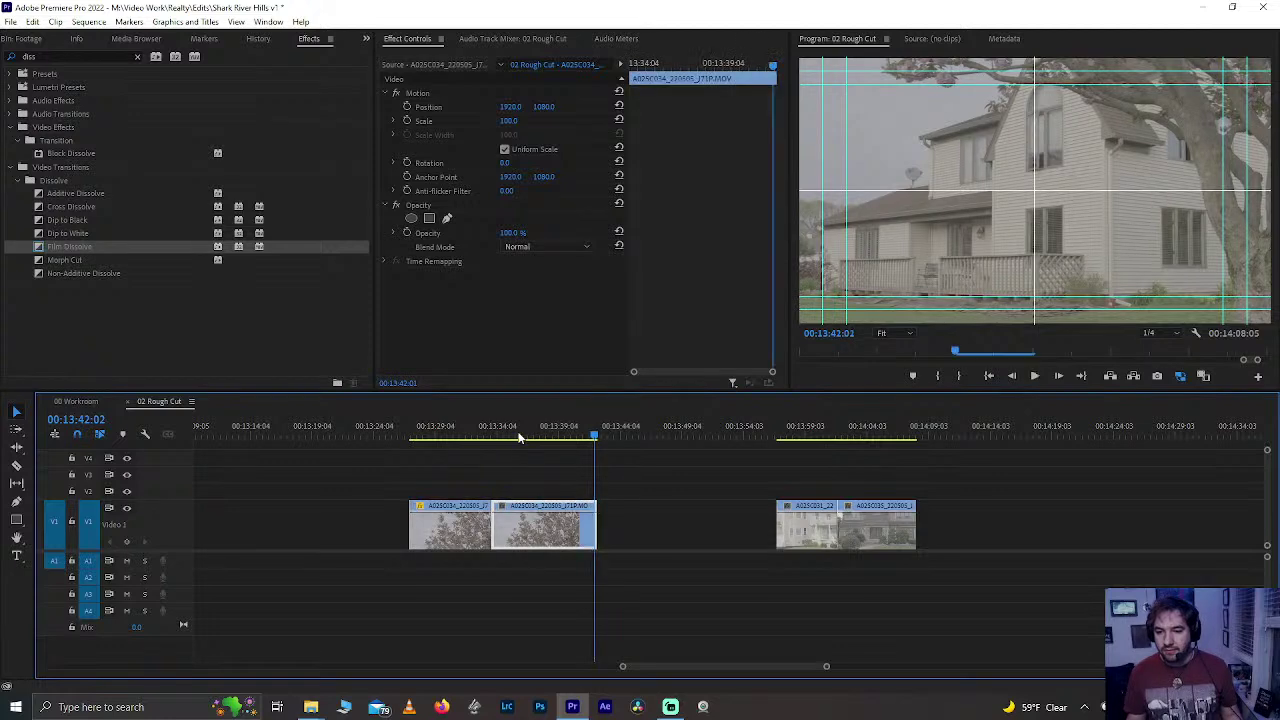
key("space")
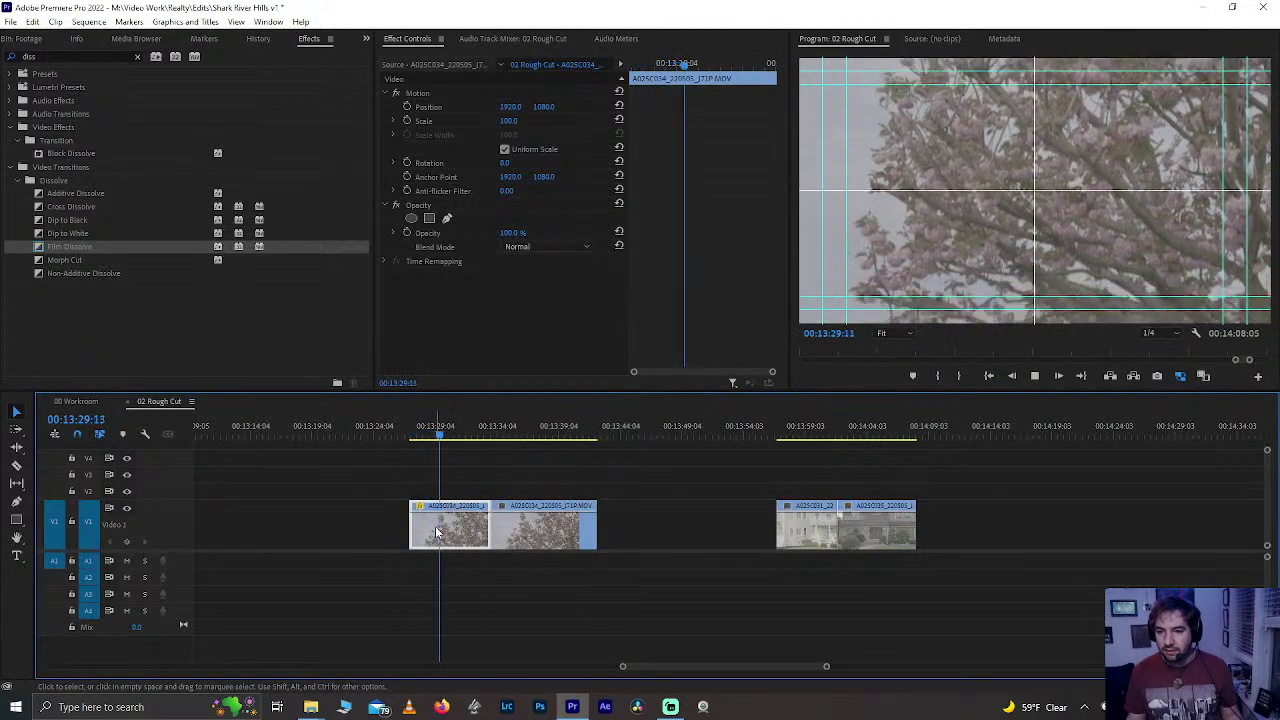
key("j")
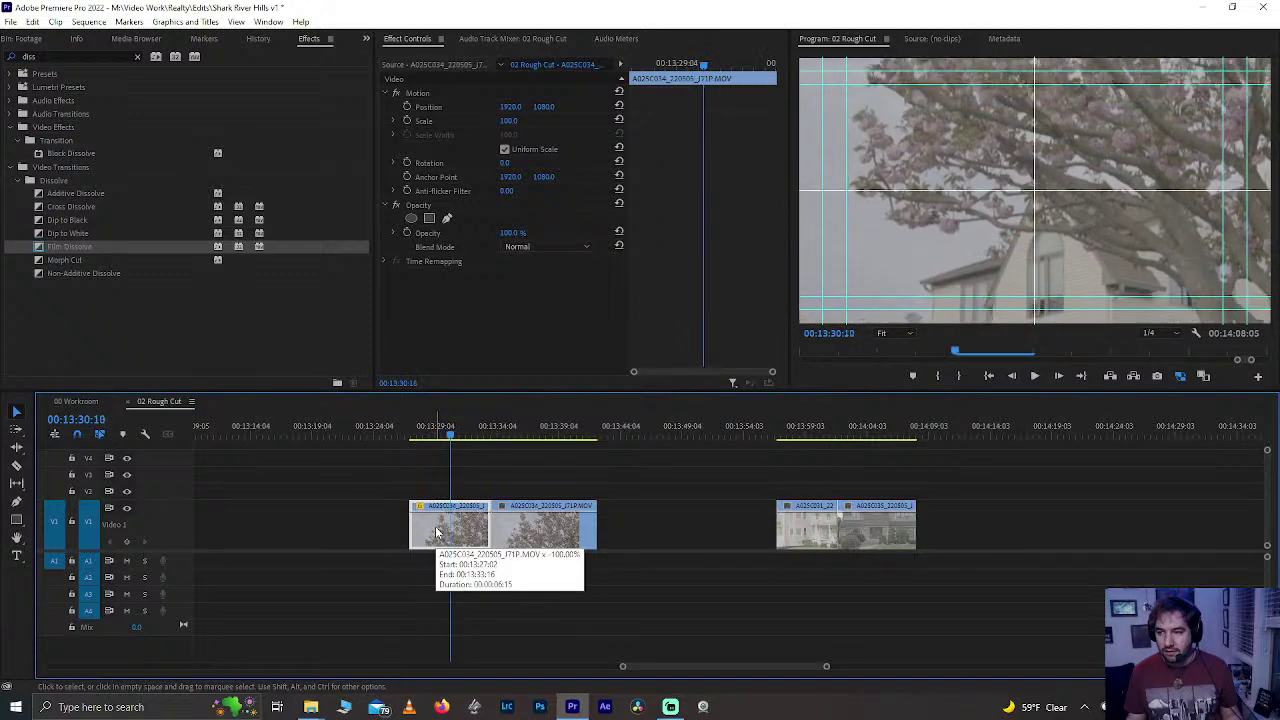
key("k")
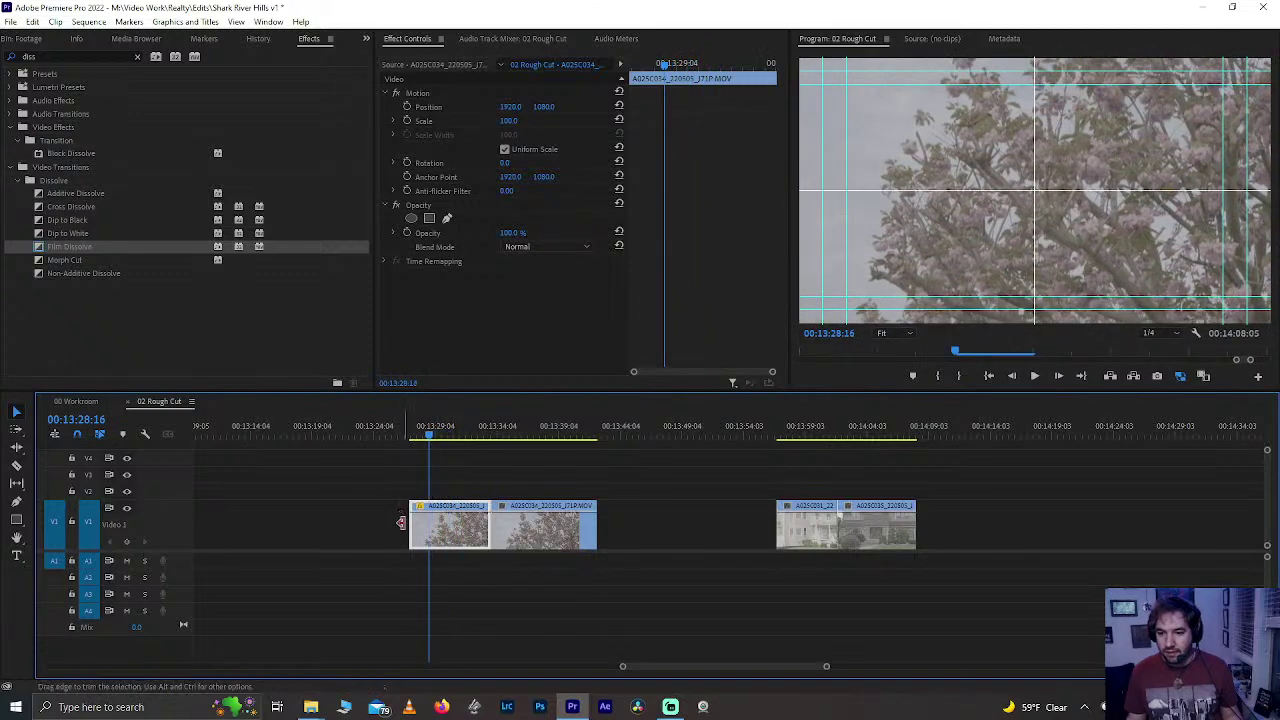
- Trim the blossom tree clip's start later and check the new in point
left_click_drag(401, 521, 421, 545)
key("l")
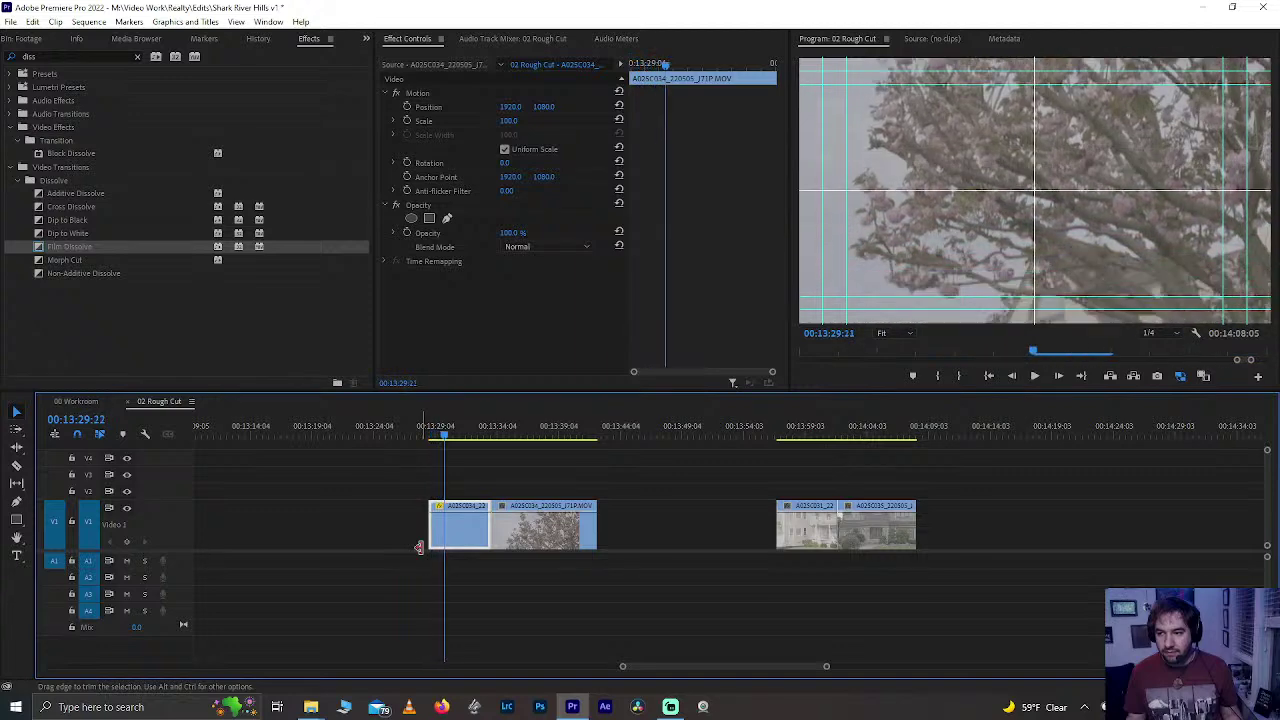
key("k")
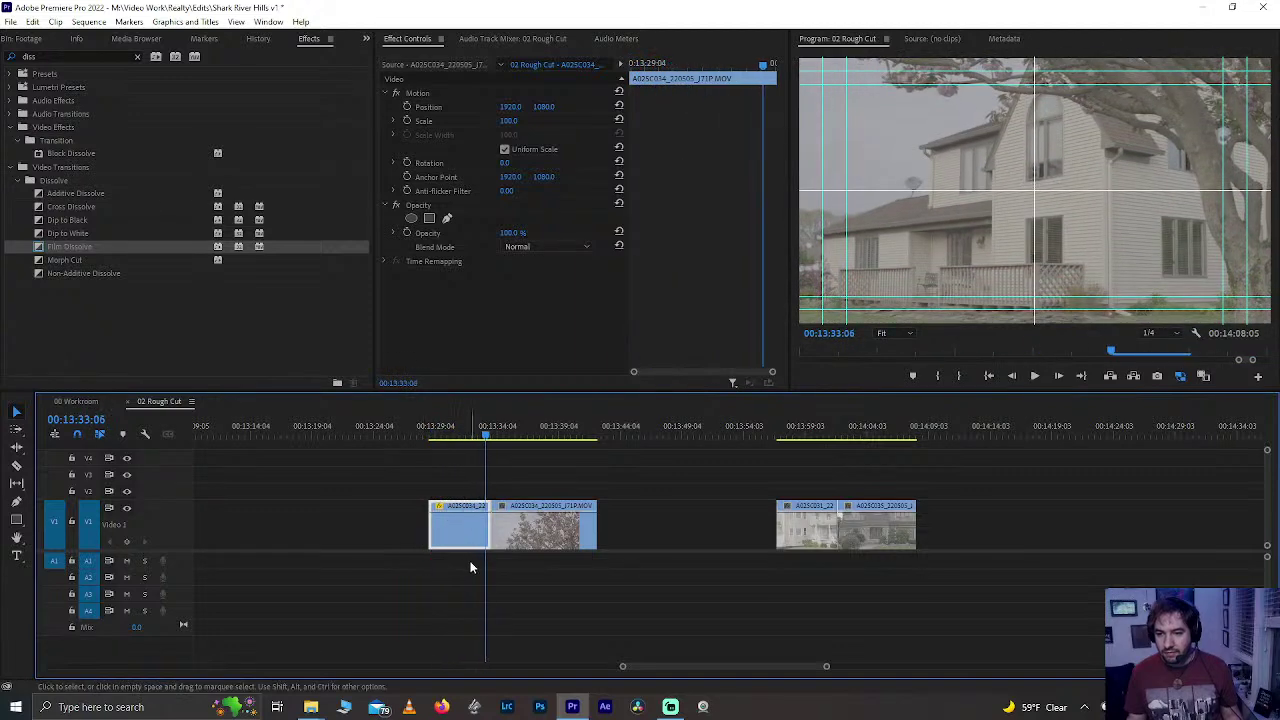
key("j")
key("k")
key("l")
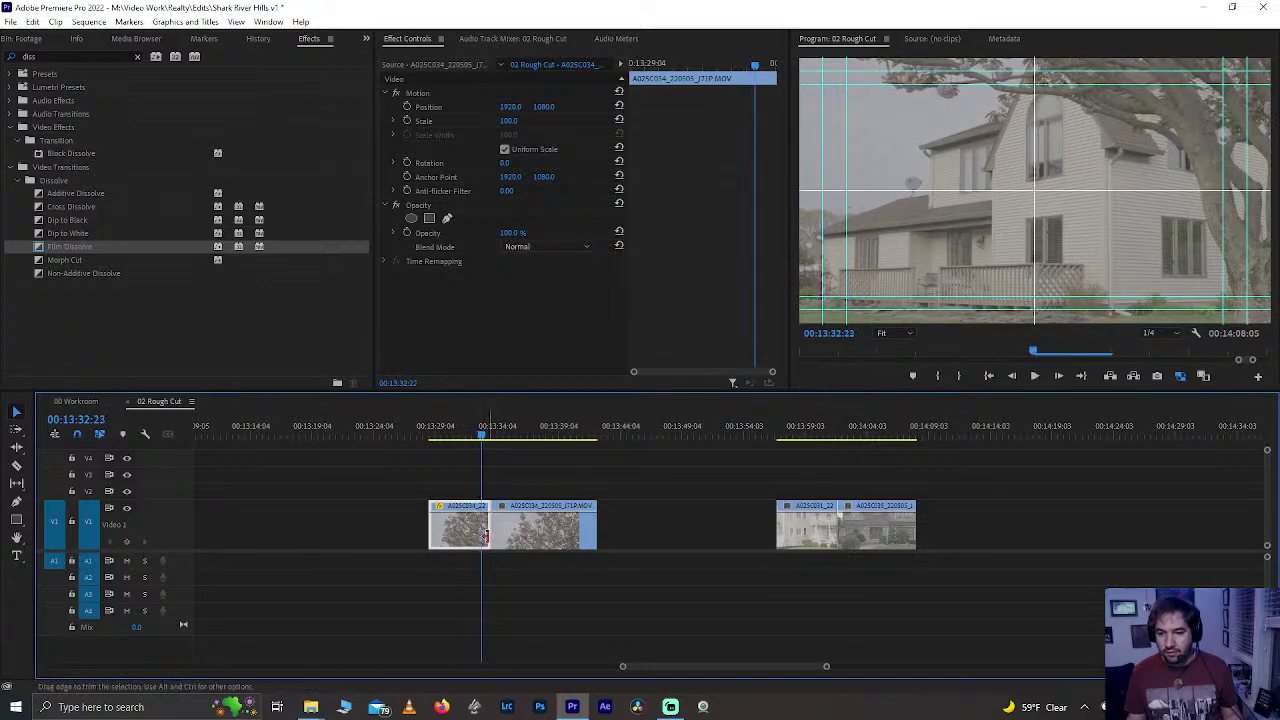
- Delete the second tree clip on V1 and ripple-delete its gap
left_click(510, 519)
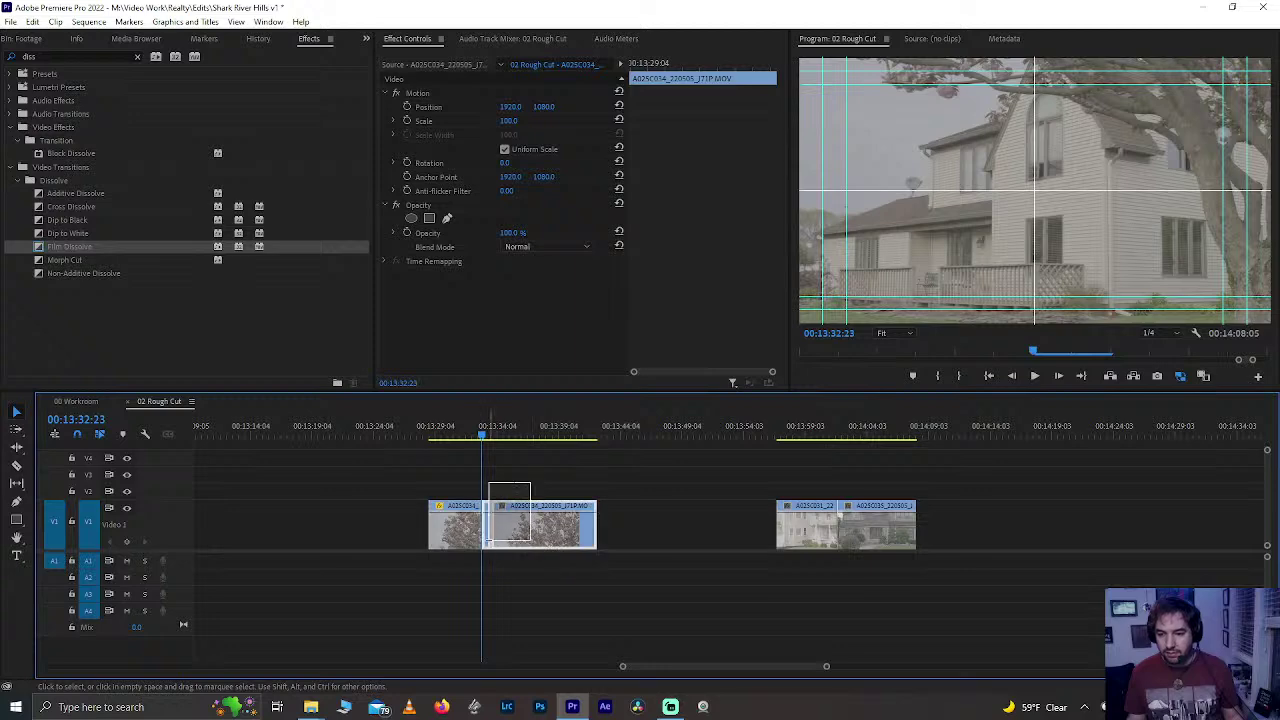
key("Delete")
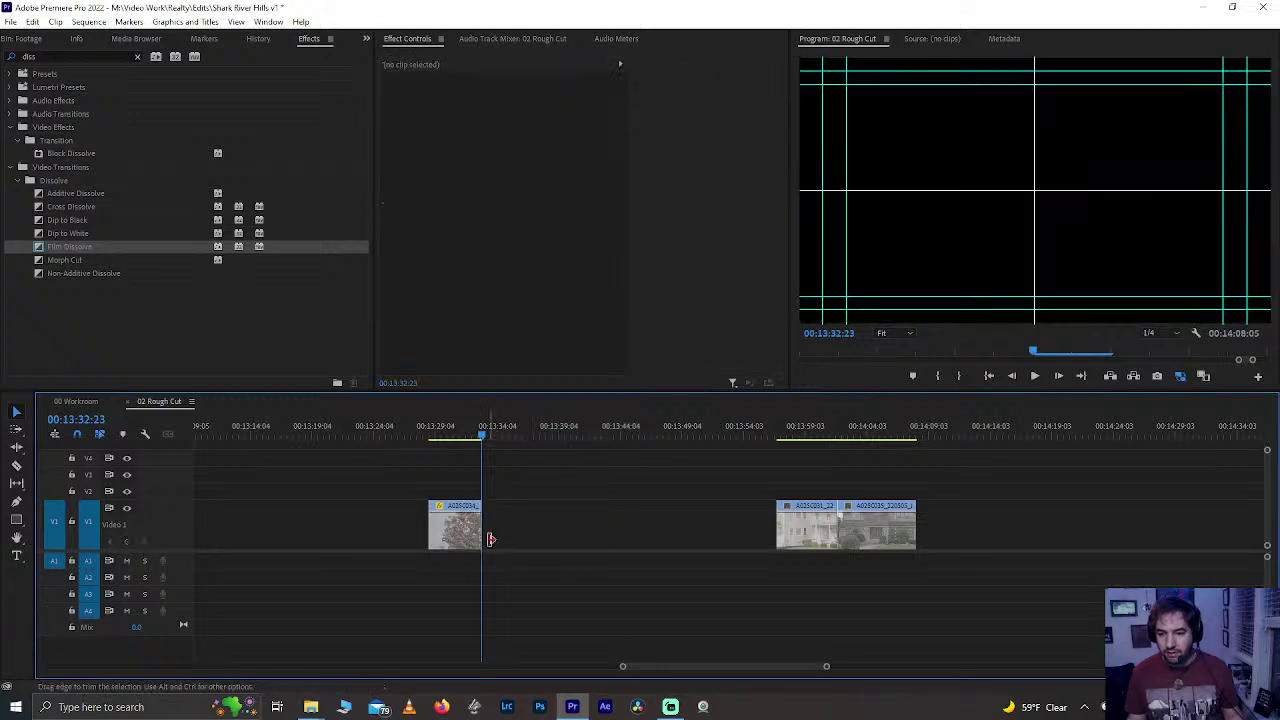
left_click(543, 510)
key("Delete")
- Zoom the timeline and review the earlier house clips up to the garage shot
scroll(543, 514, "up", 1)
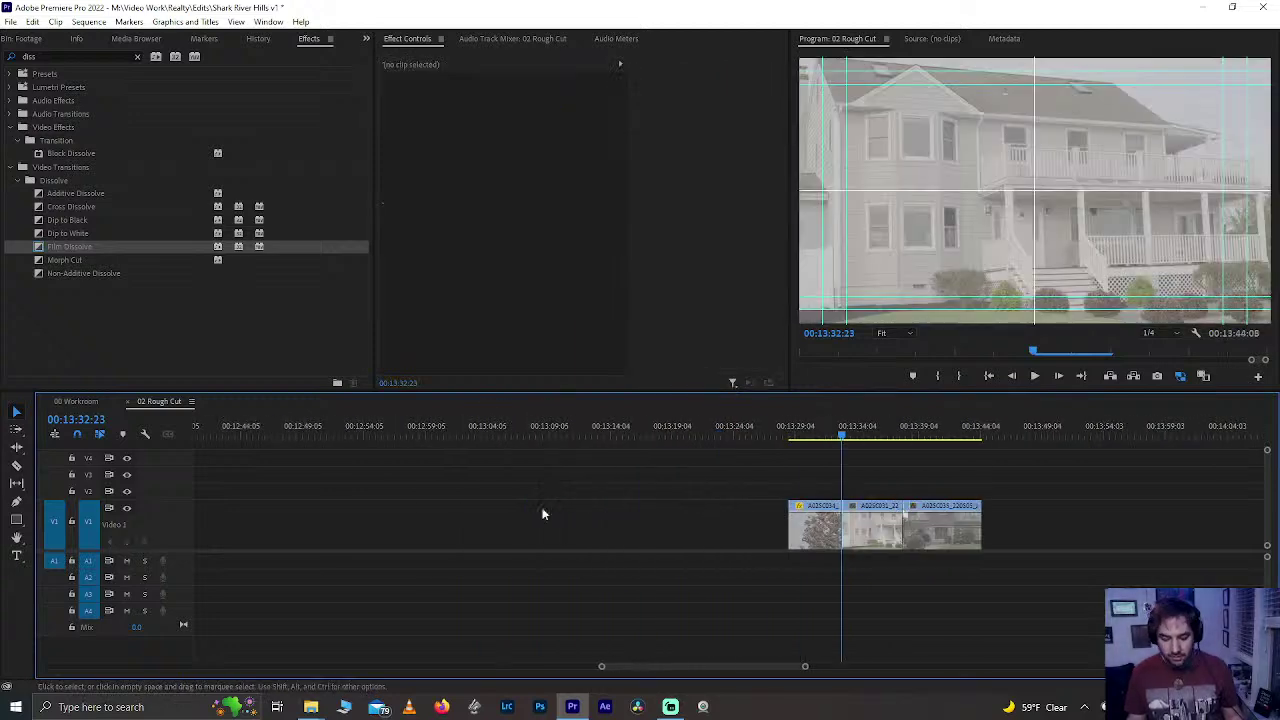
key("minus")
scroll(543, 514, "up", 5)
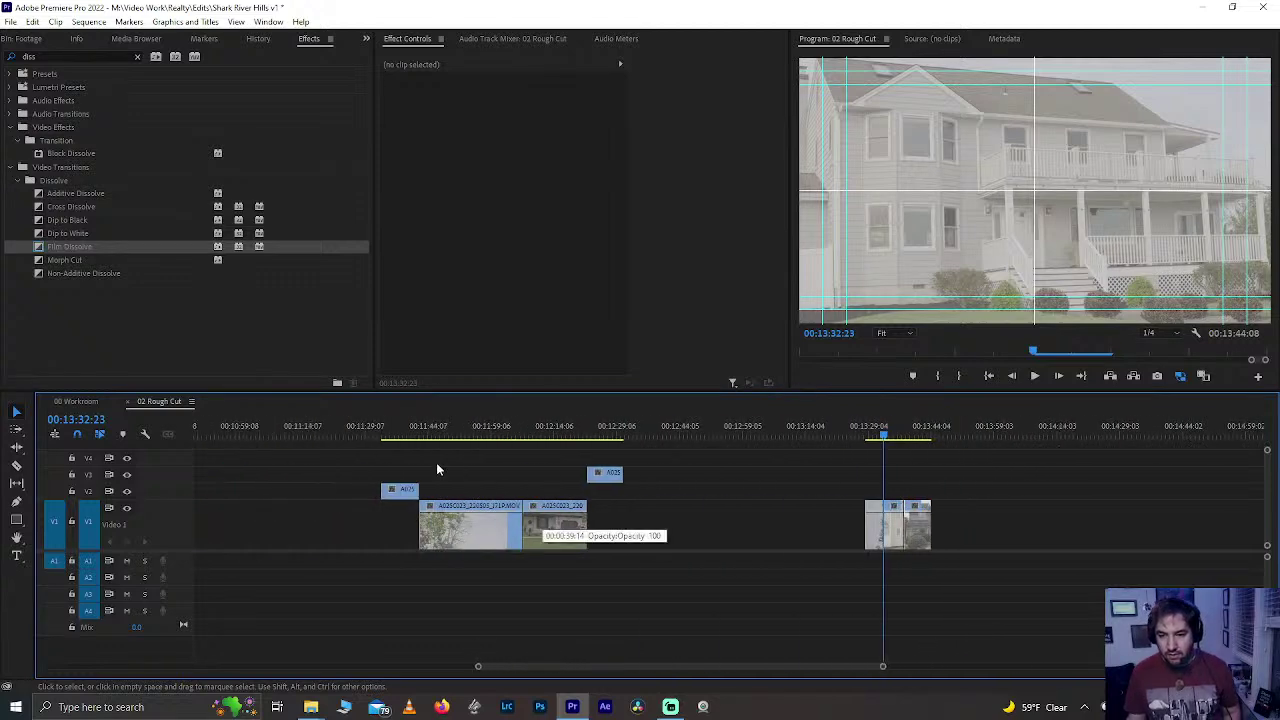
left_click(497, 433)
left_click_drag(497, 433, 432, 459)
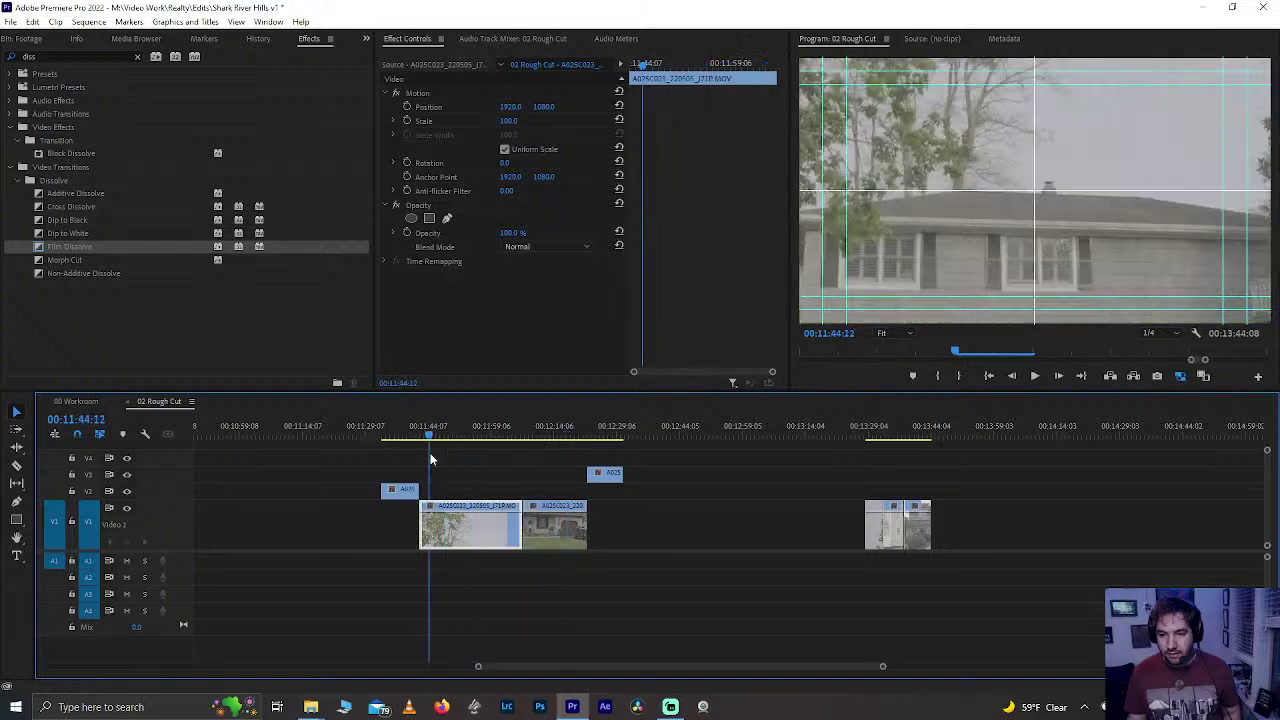
key("equal")
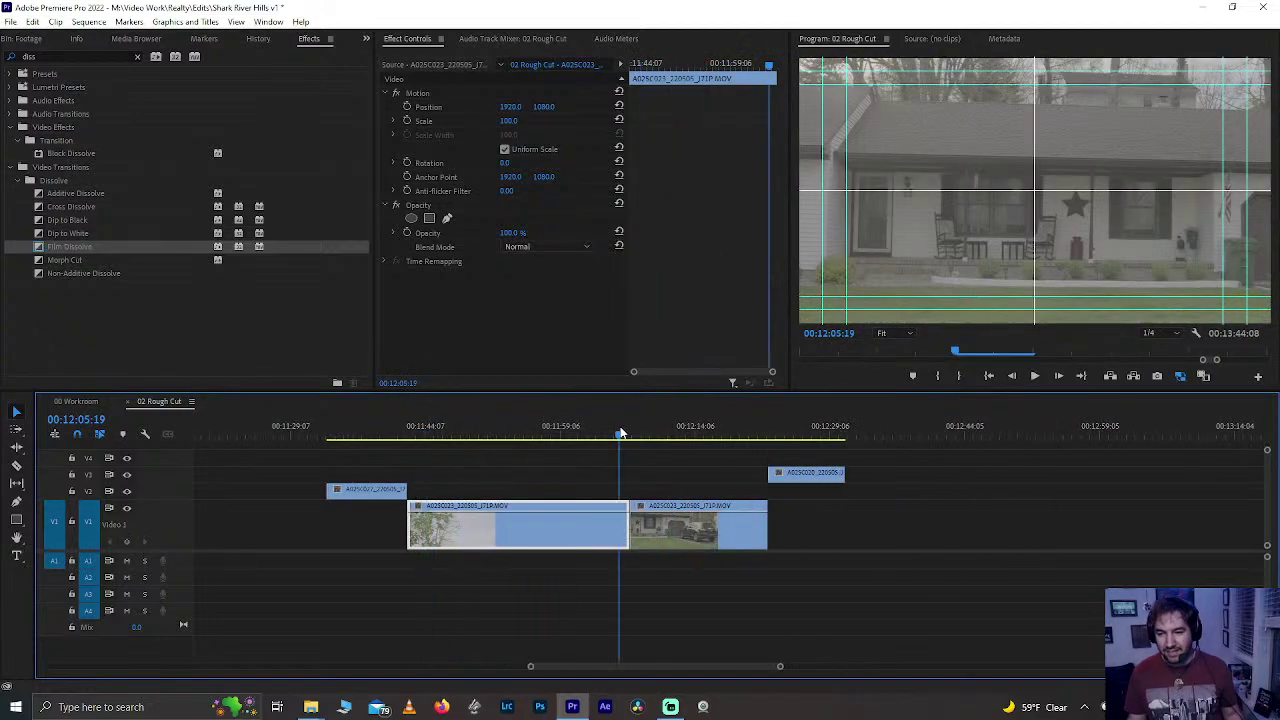
left_click_drag(620, 433, 625, 433)
key("space")
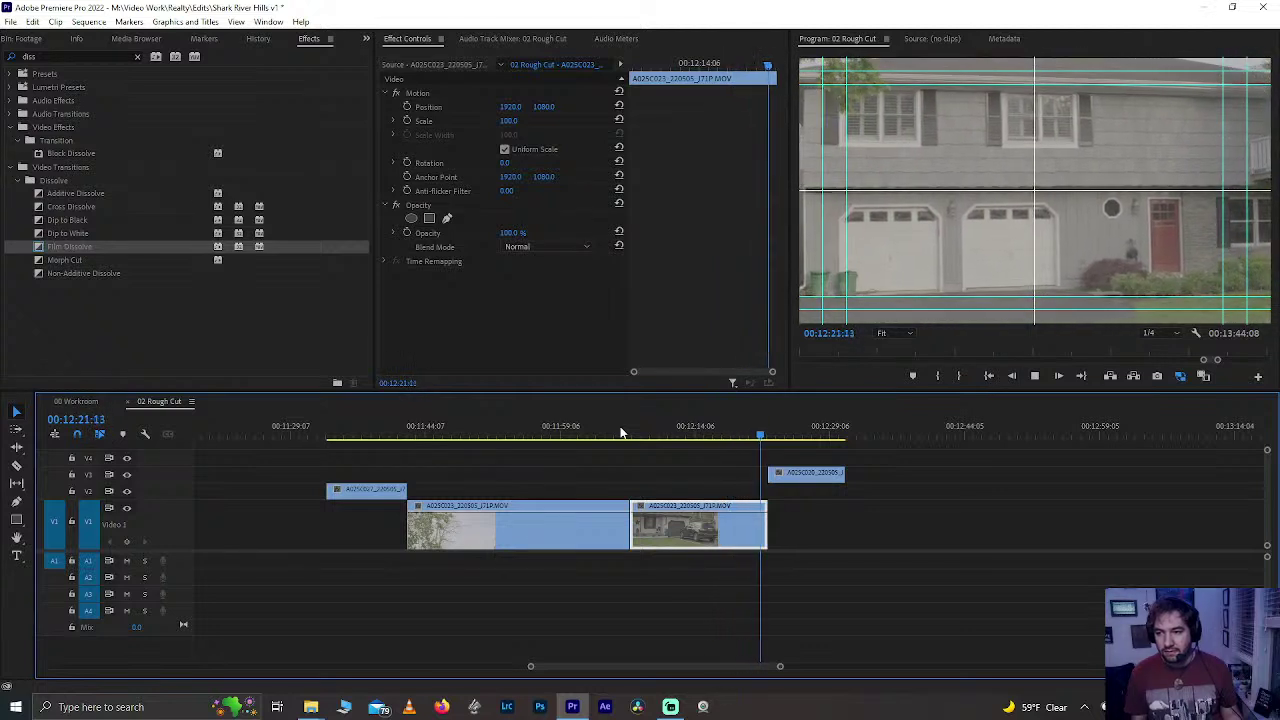
- Trim the house clip near 11:45 to end at 12:02 and start later
left_click(423, 428)
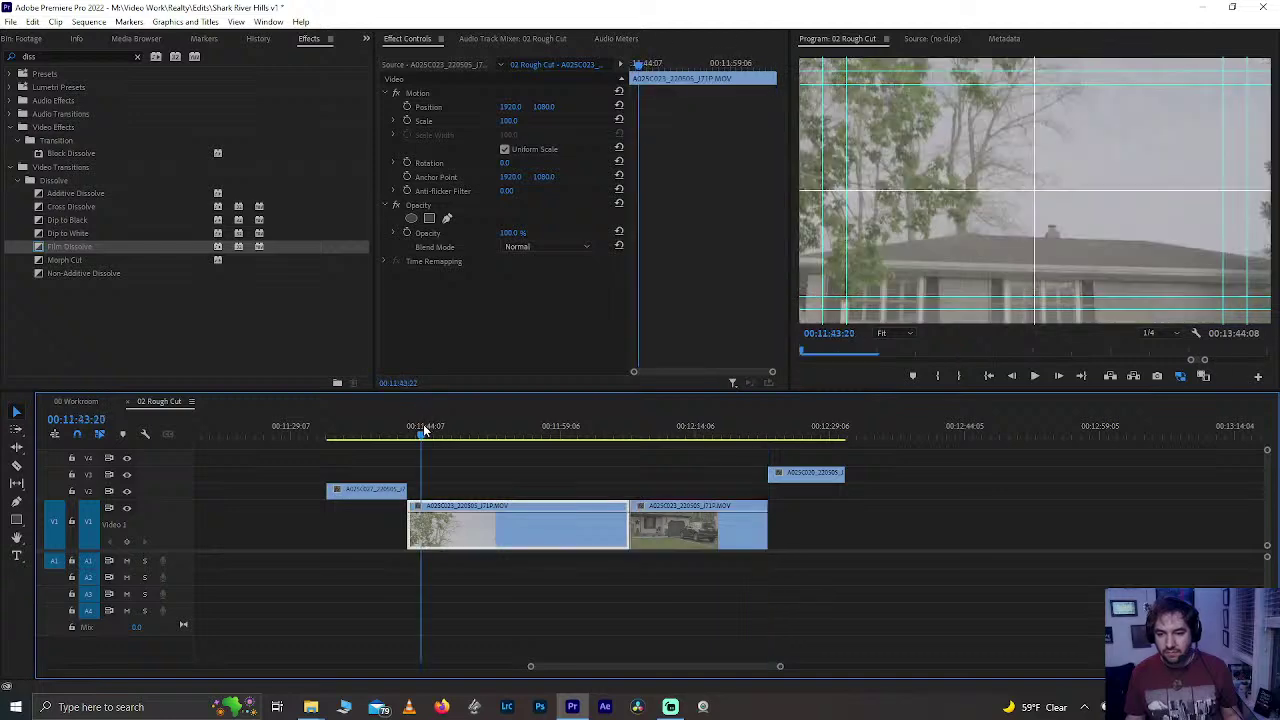
key("space")
left_click(390, 430)
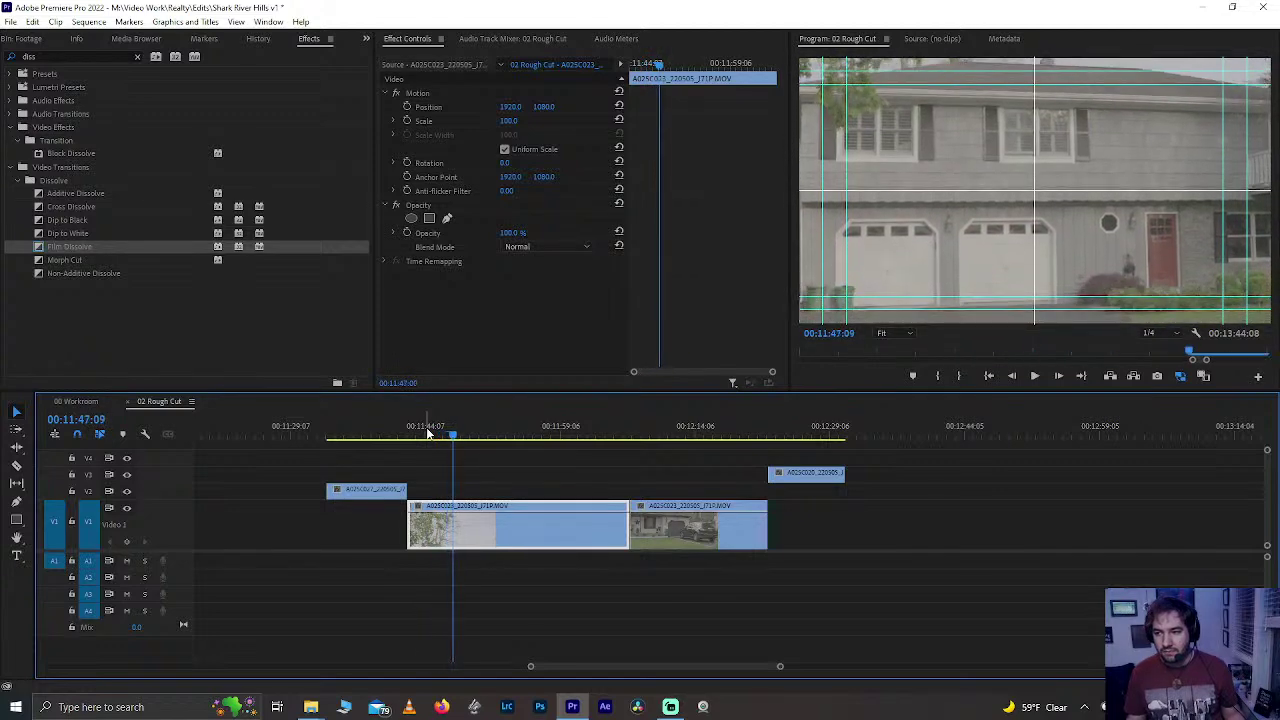
key("space")
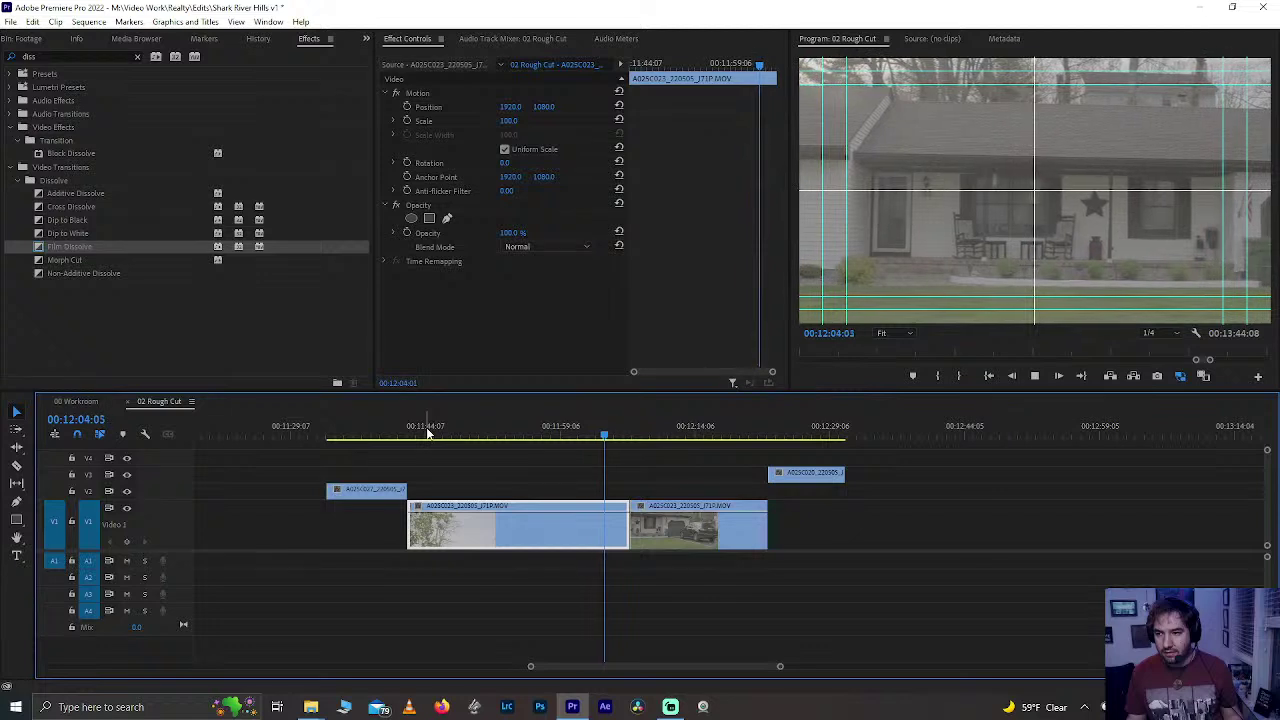
key("space")
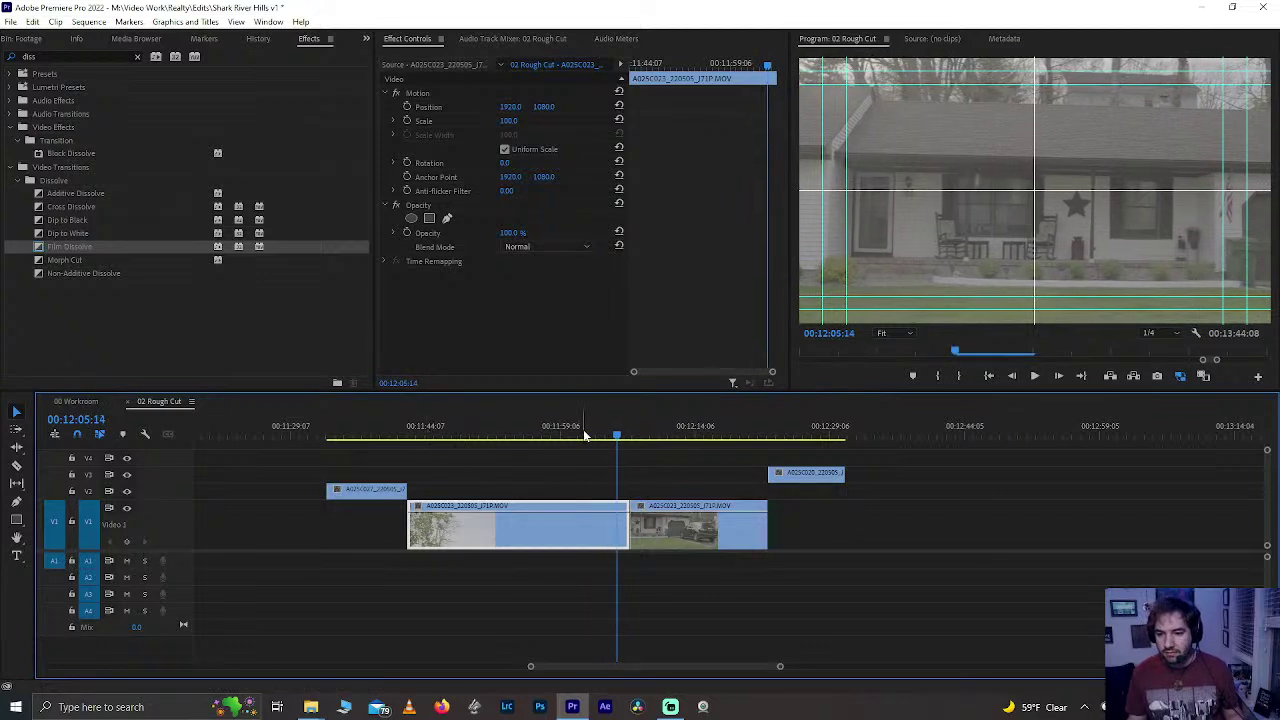
left_click_drag(529, 435, 535, 437)
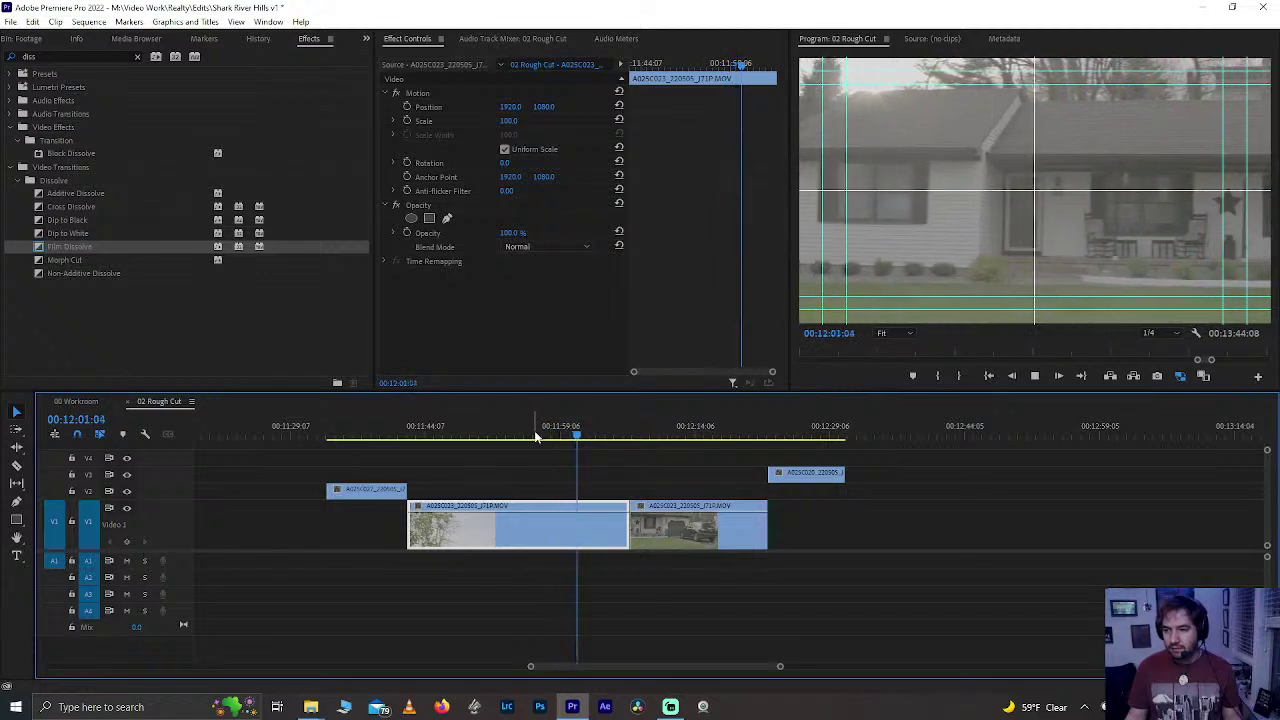
key("space")
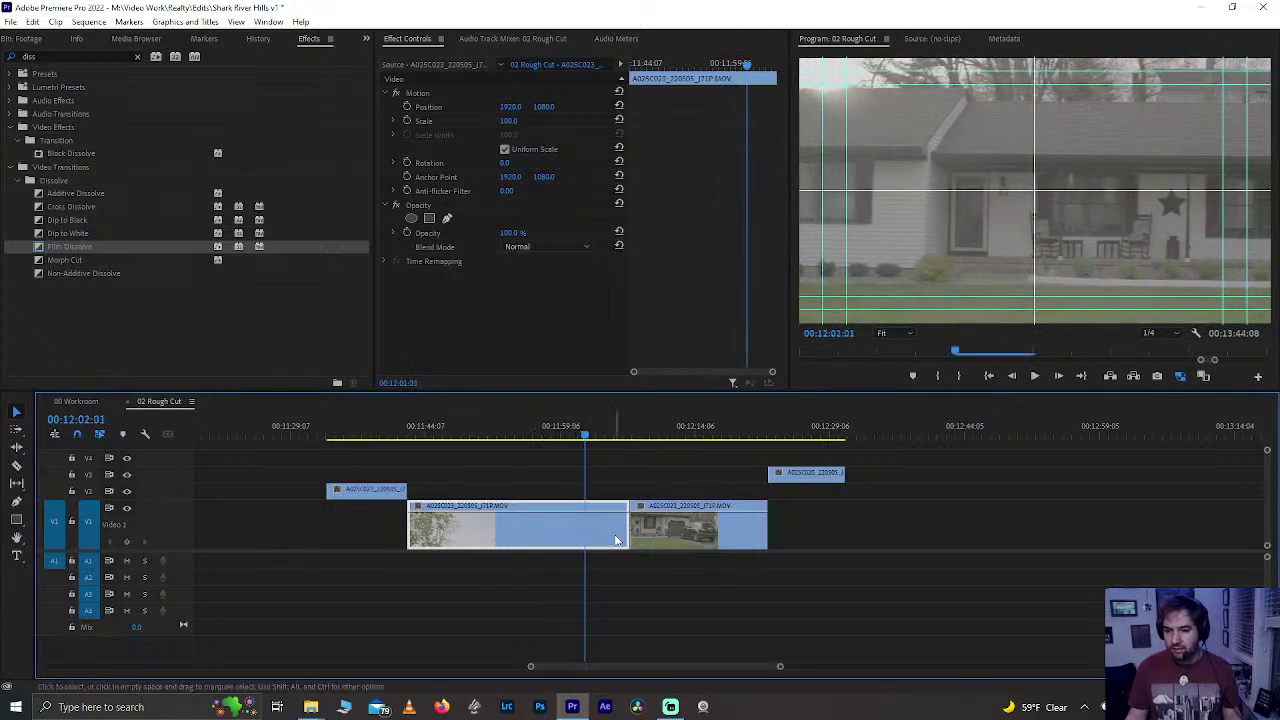
left_click_drag(591, 536, 585, 536)
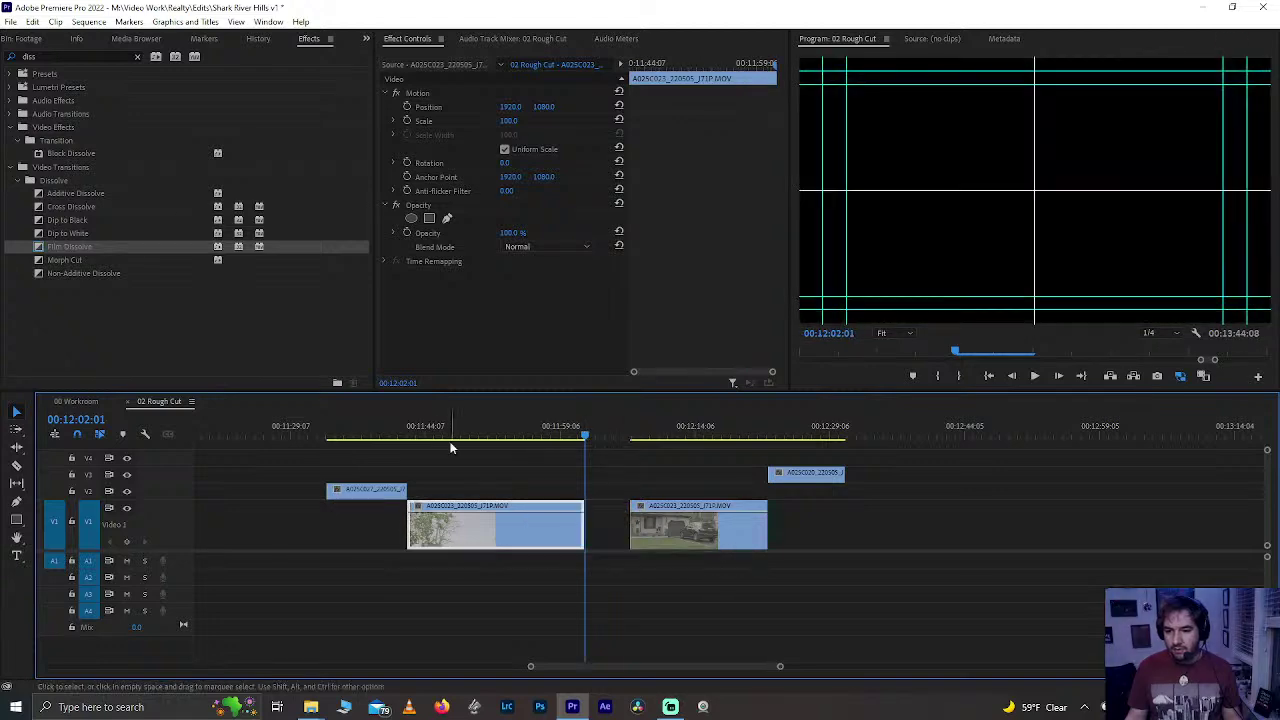
mouse_move(449, 443)
left_mouse_down()
mouse_move(490, 447)
mouse_move(446, 447)
mouse_move(481, 448)
mouse_move(467, 453)
left_mouse_up()
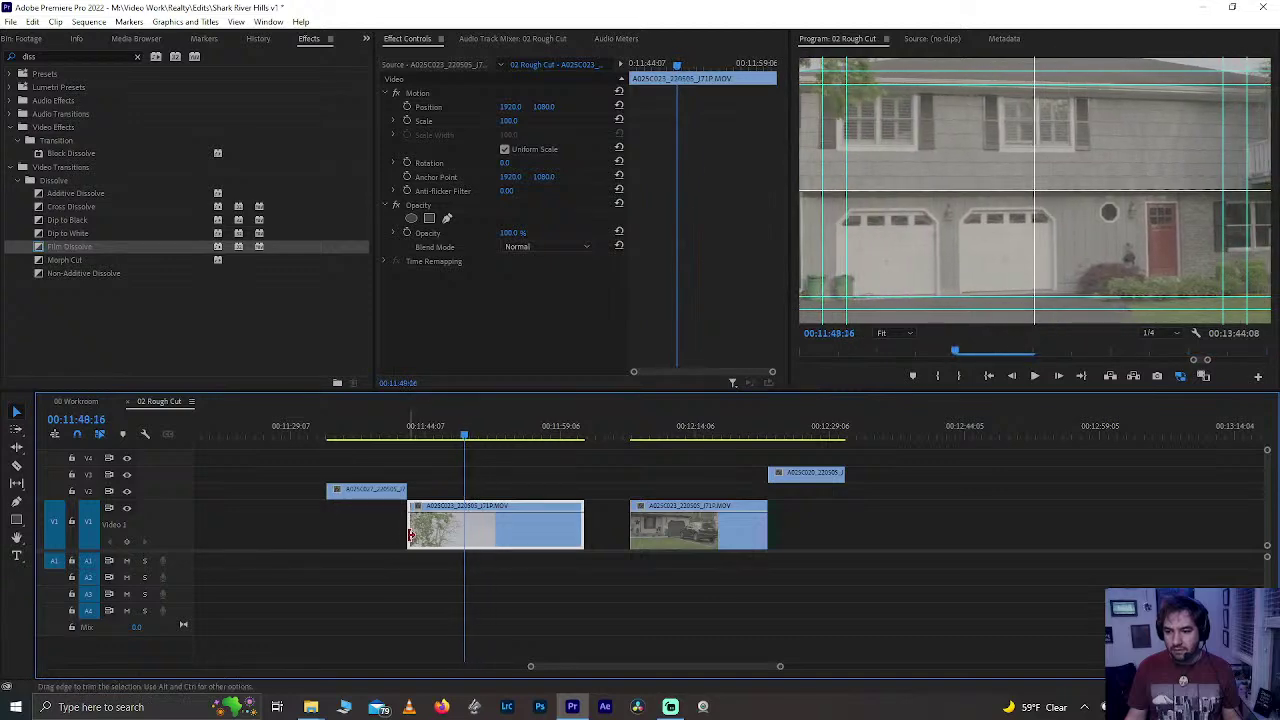
left_click_drag(410, 535, 466, 537)
- Turn on Reverse Speed for the trimmed house clip in Speed/Duration
right_click(490, 528)
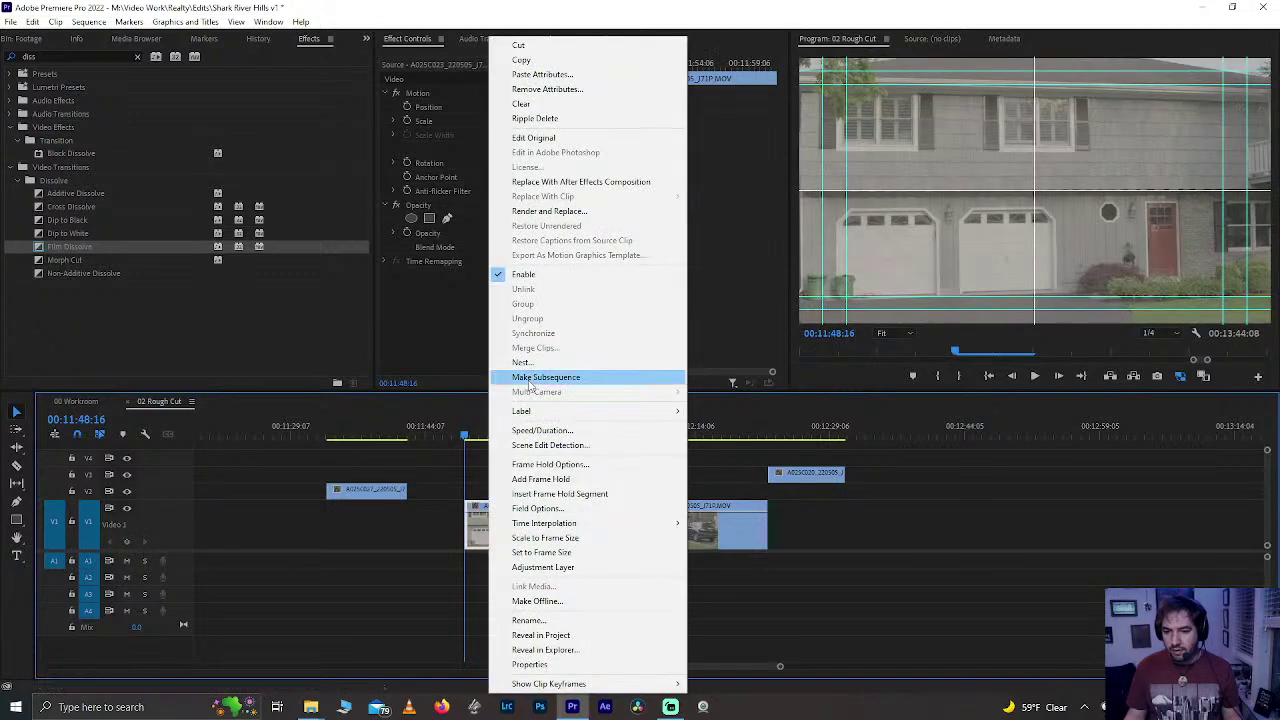
left_click(540, 429)
left_click(603, 350)
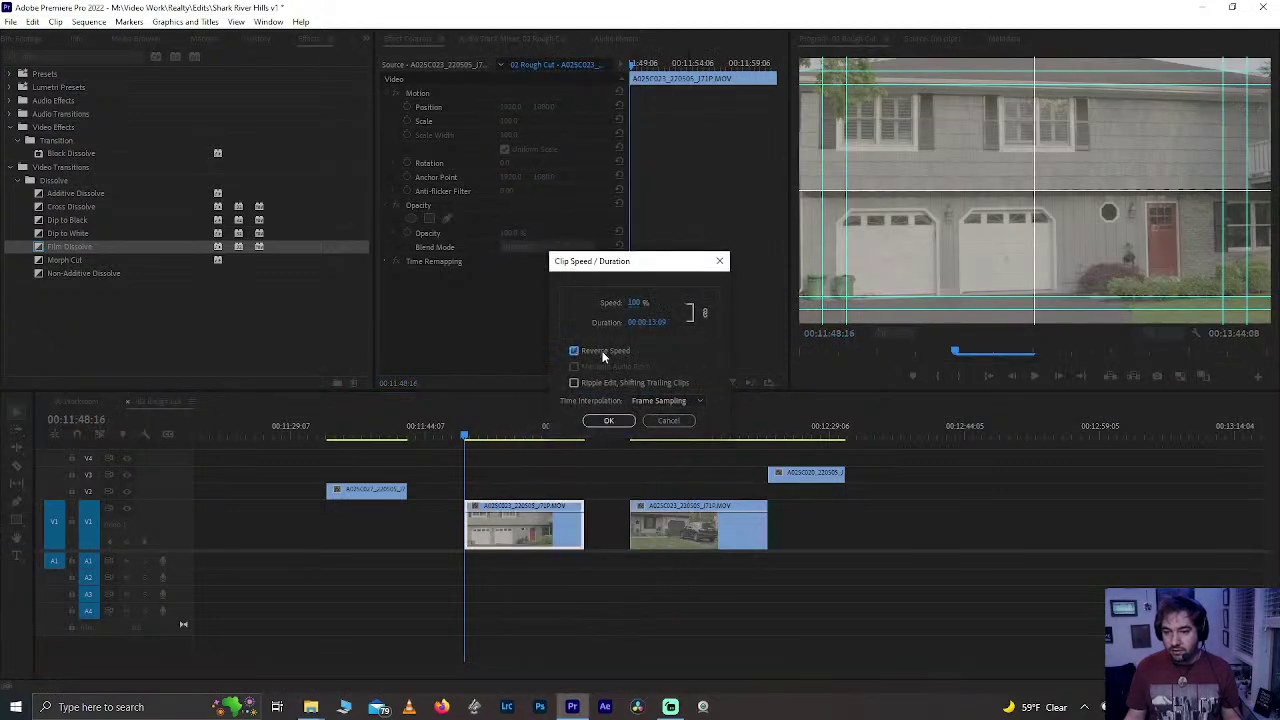
left_click(608, 420)
- Split the reversed clip at two points with Ctrl+K
mouse_move(470, 438)
left_mouse_down()
mouse_move(503, 438)
mouse_move(471, 445)
left_mouse_up()
key("space")
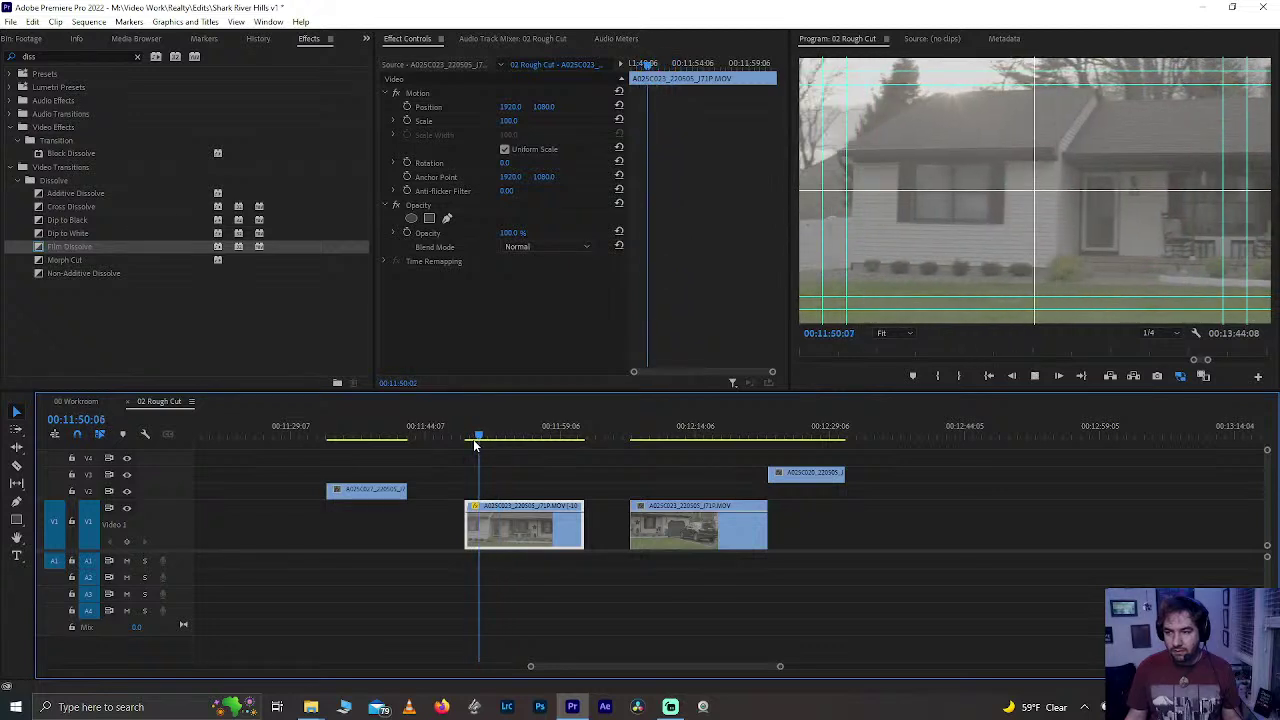
key("space")
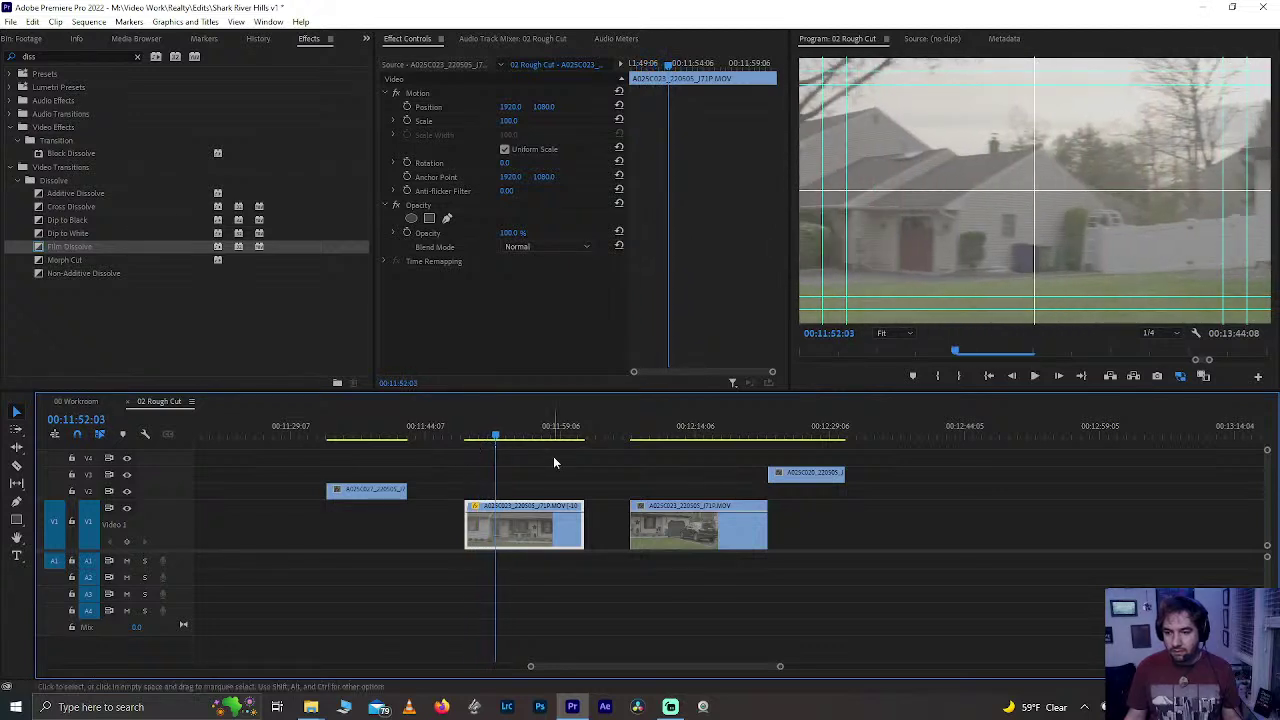
key("ctrl+k")
key("space")
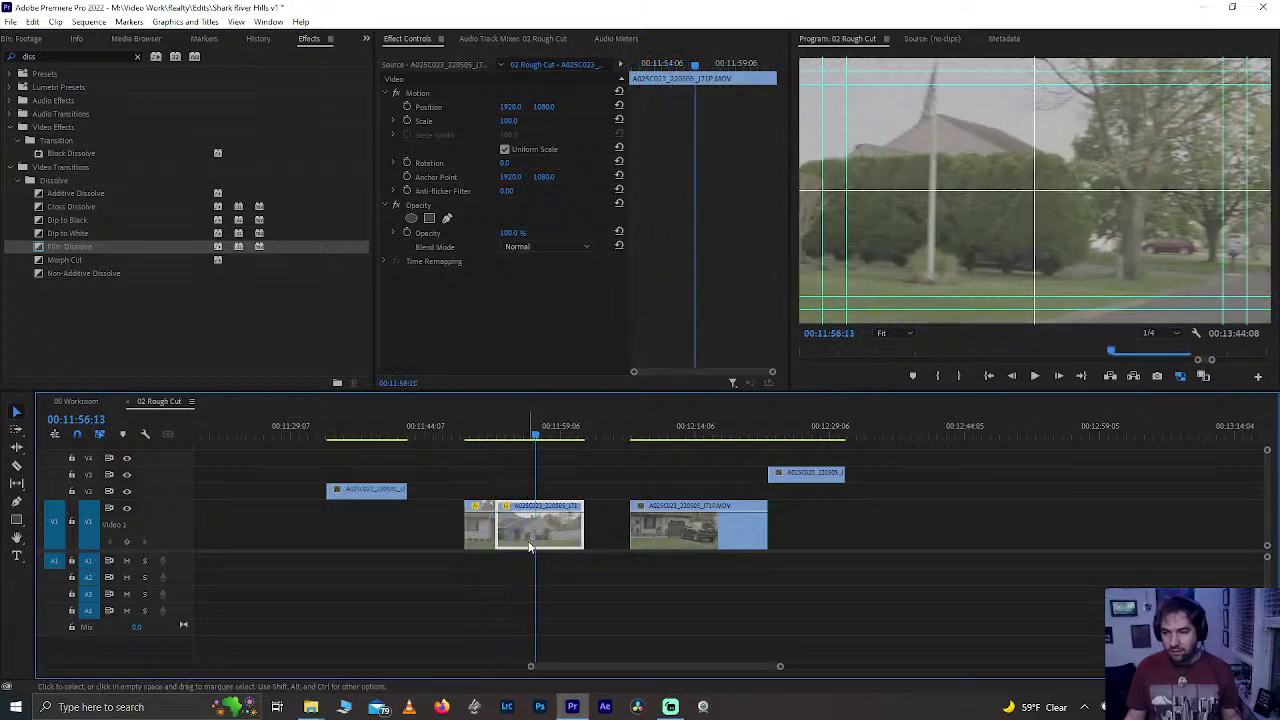
key("j")
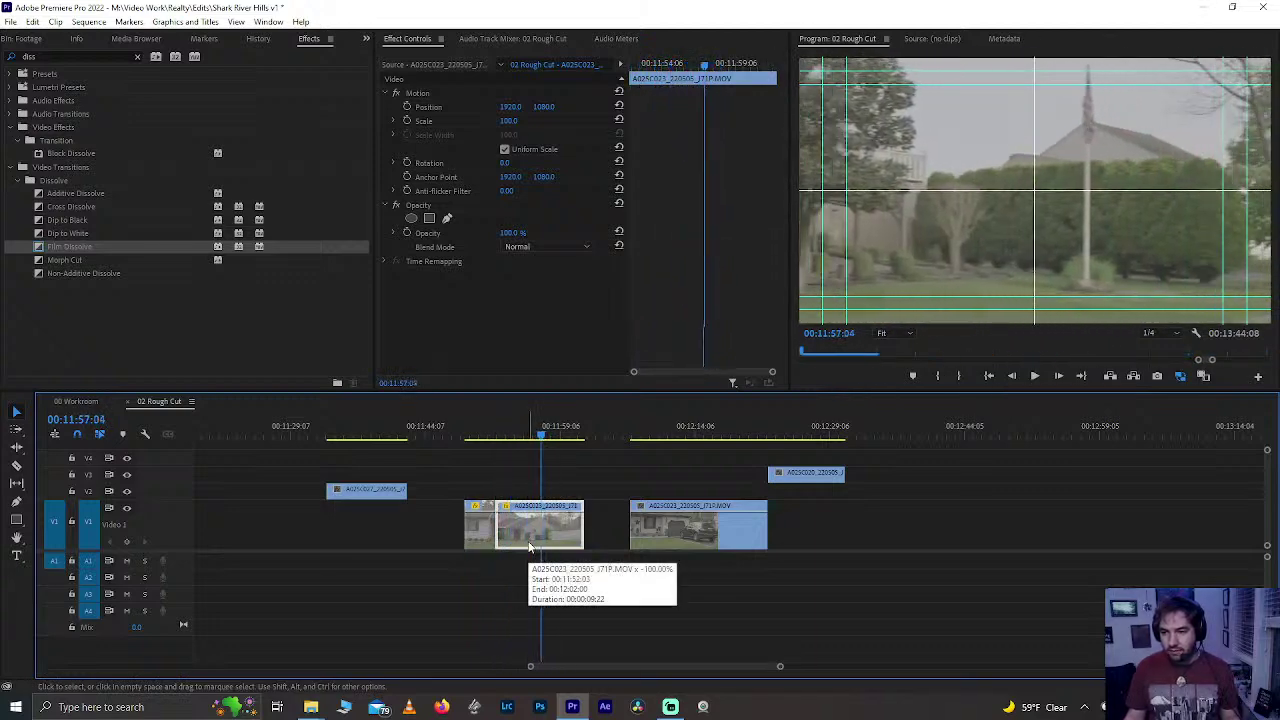
left_click(530, 430)
key("space")
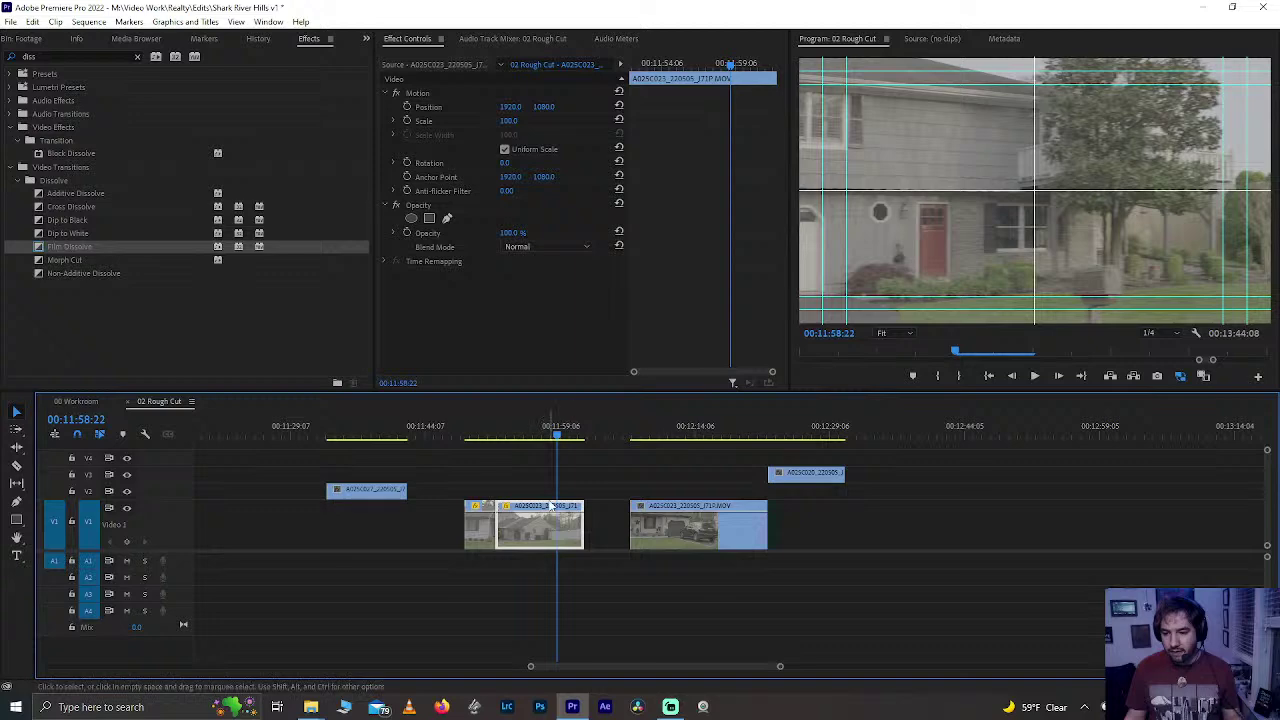
key("ctrl+k")
- Speed the split-off segment to 500% and ripple-delete the resulting gap
right_click(530, 532)
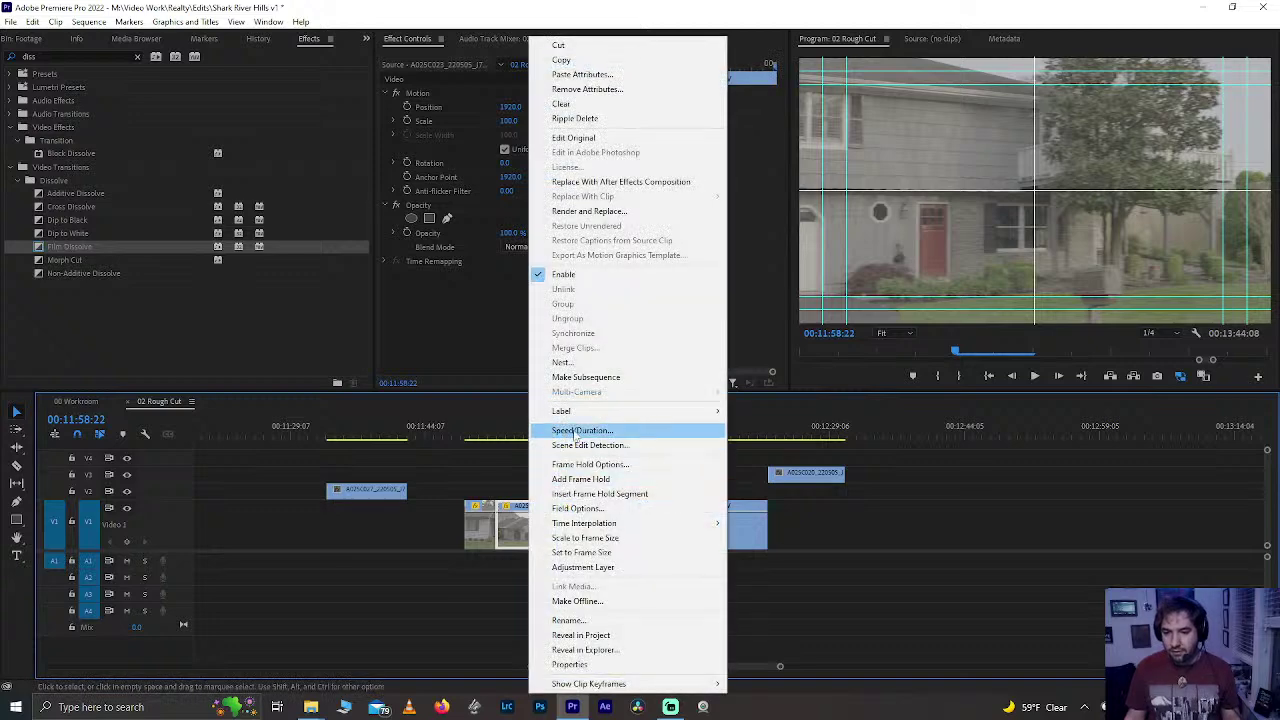
left_click(571, 432)
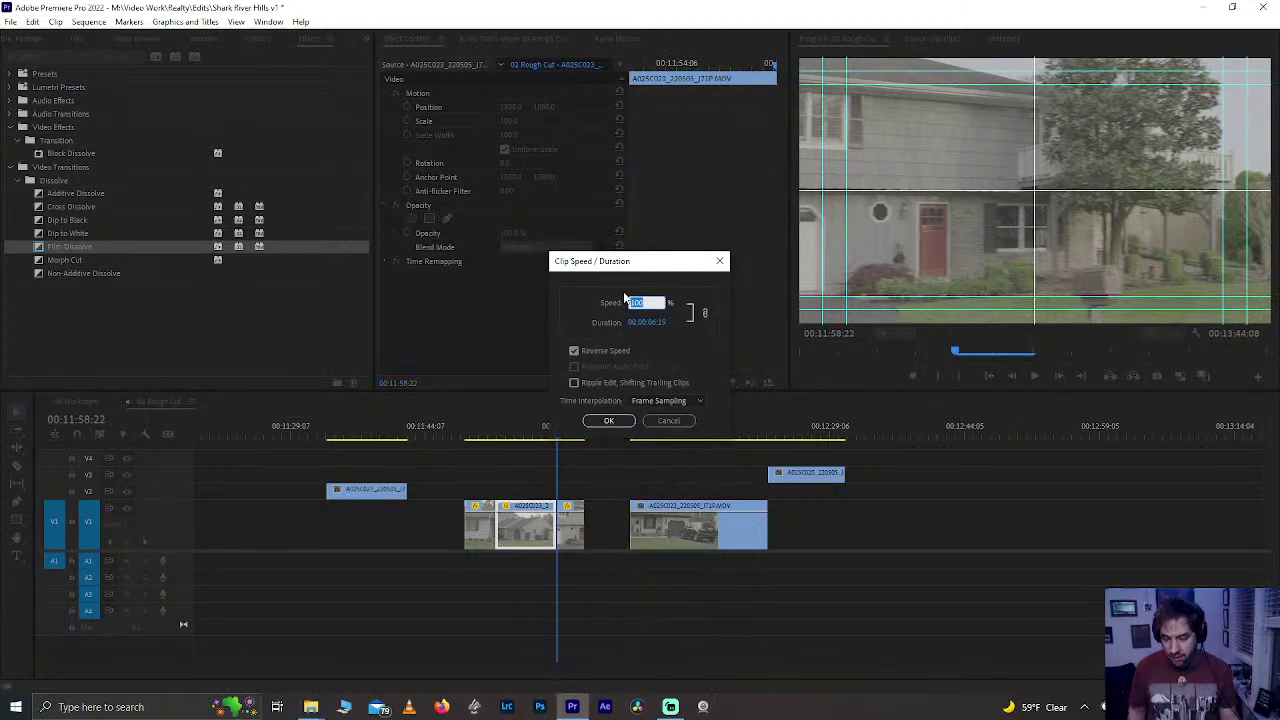
type("500")
key("Return")
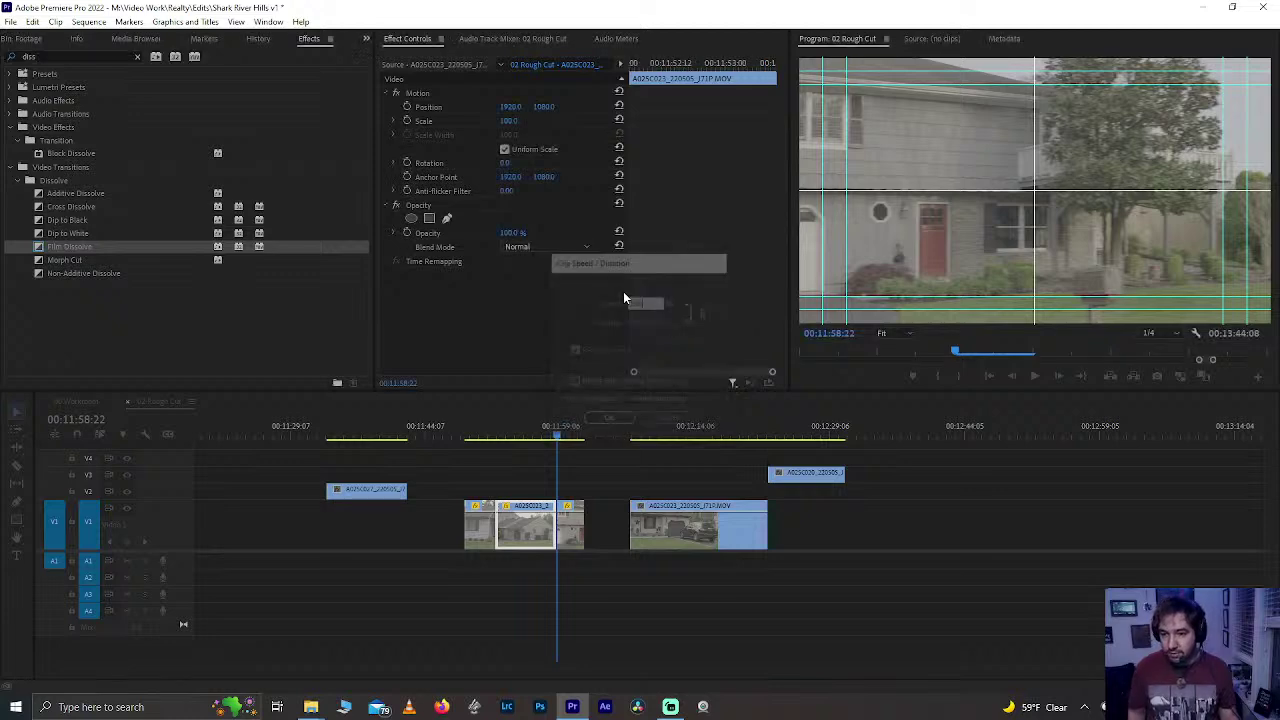
right_click(530, 528)
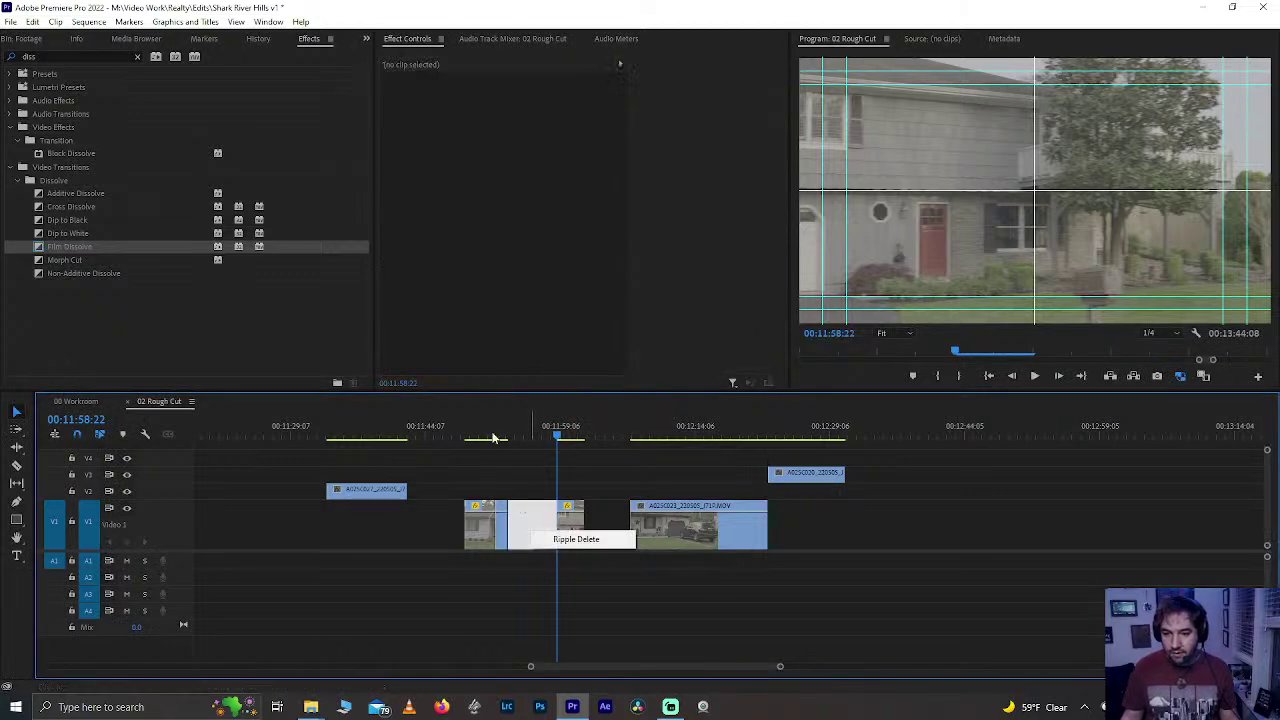
left_click(560, 540)
- Play back the sequence around 11:52 and save the project
left_click(486, 432)
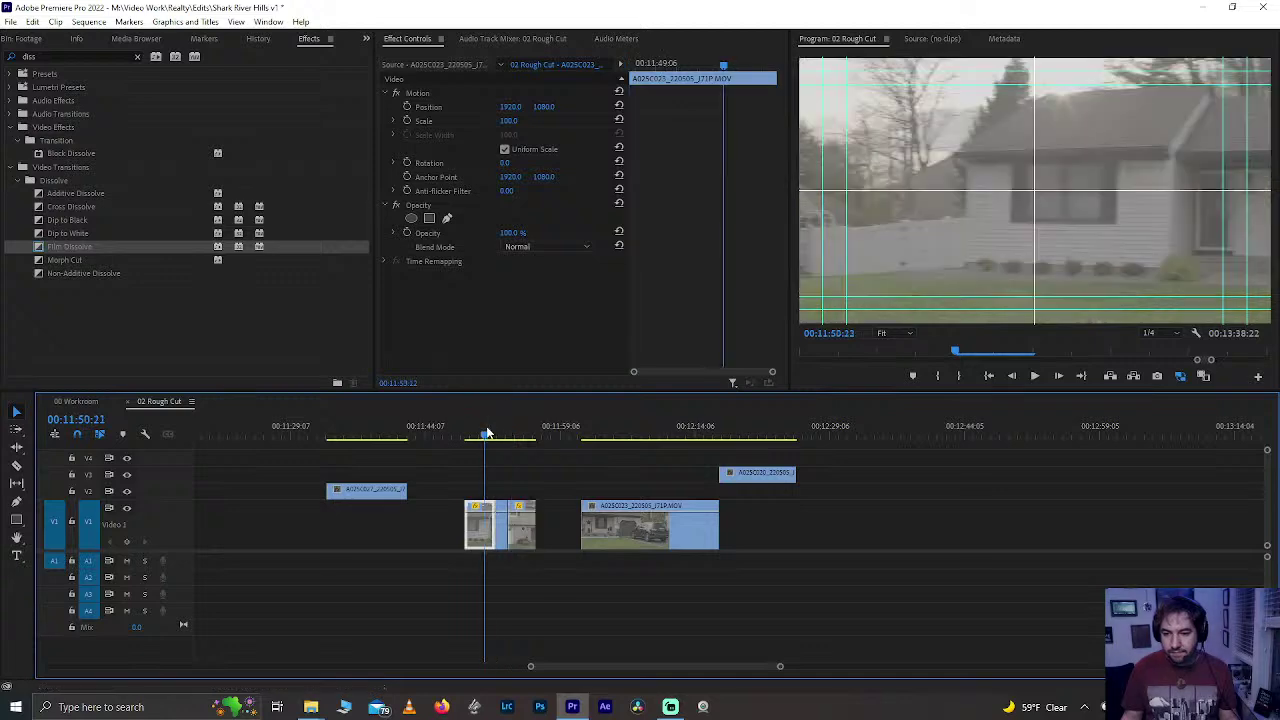
key("space")
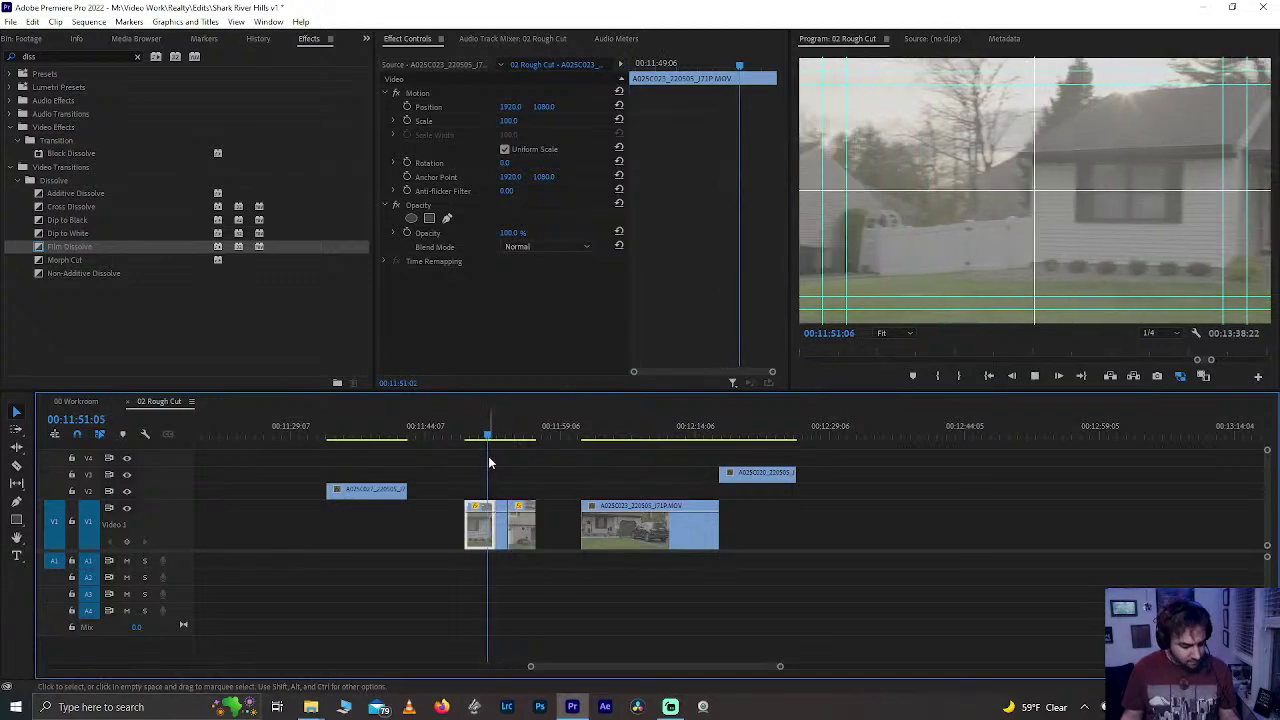
key("ctrl+s")
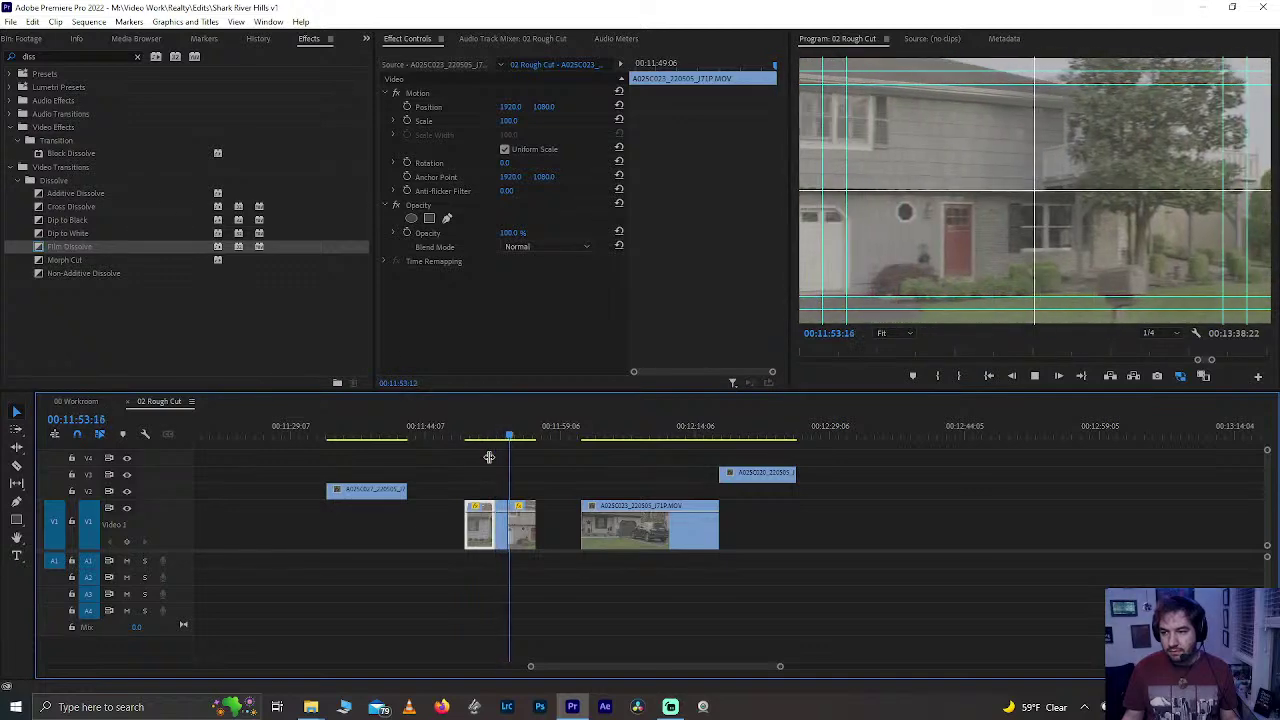
key("space")
left_click(503, 422)
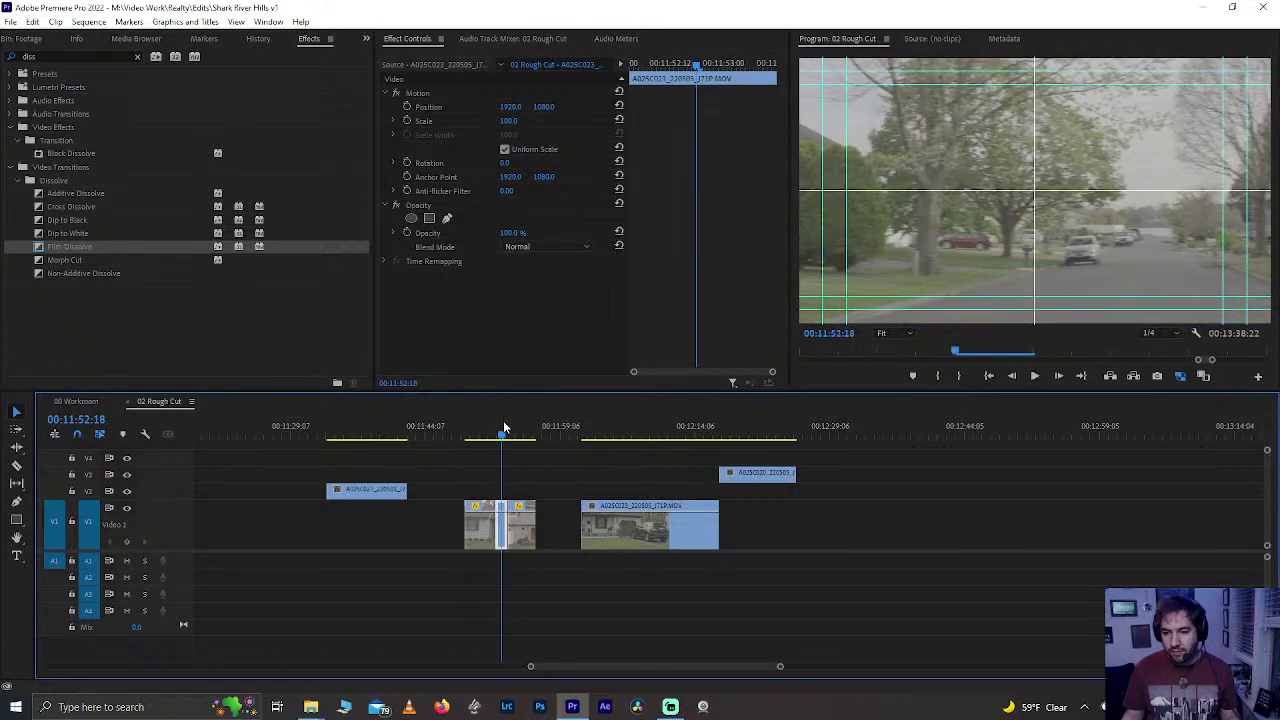
- Zoom in, delete the leftmost V1 house clip, then scrub toward the cut point near 12:09
key("=")
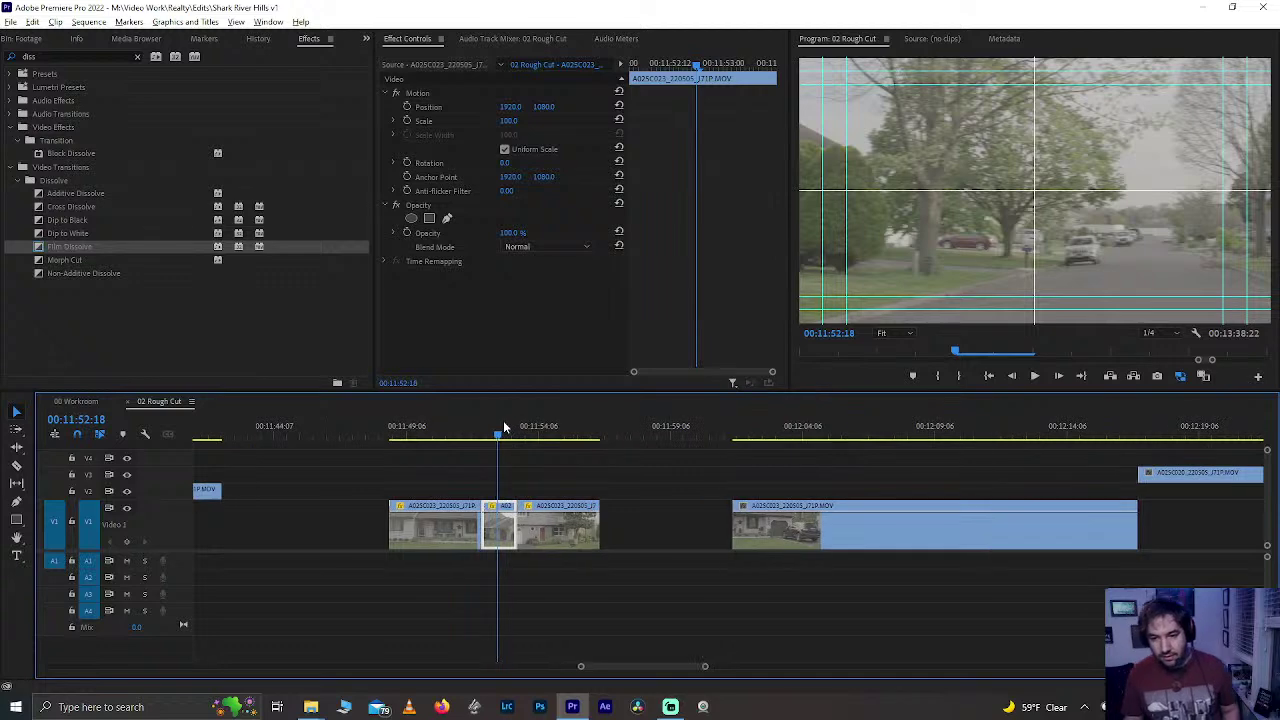
left_click(394, 434)
left_click_drag(396, 436, 487, 439)
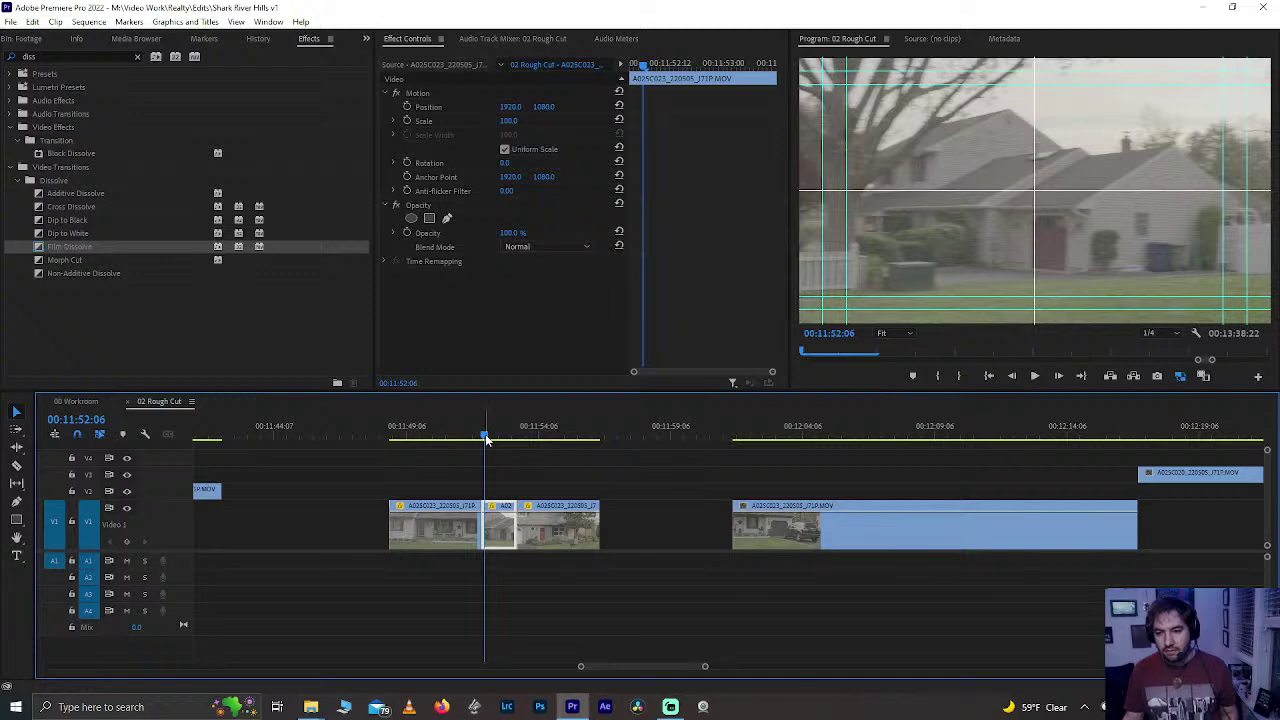
key("Left")
key("Left")
key("Left")
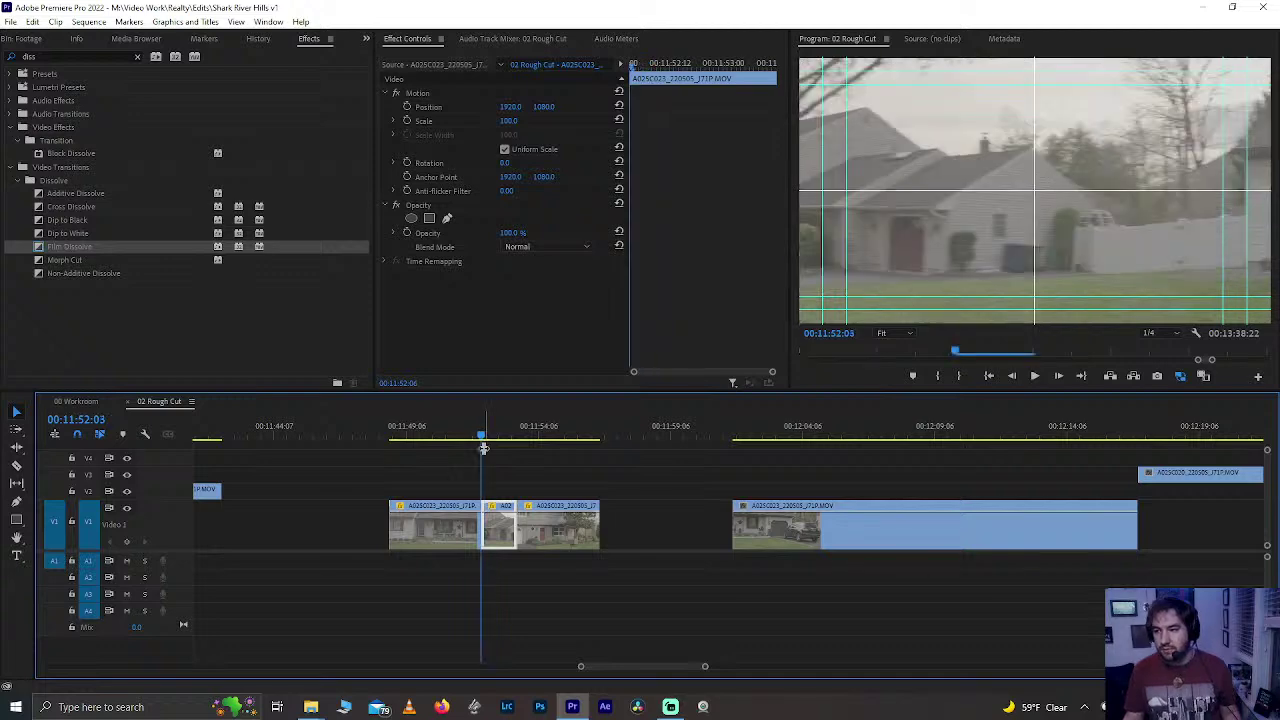
left_click(456, 516)
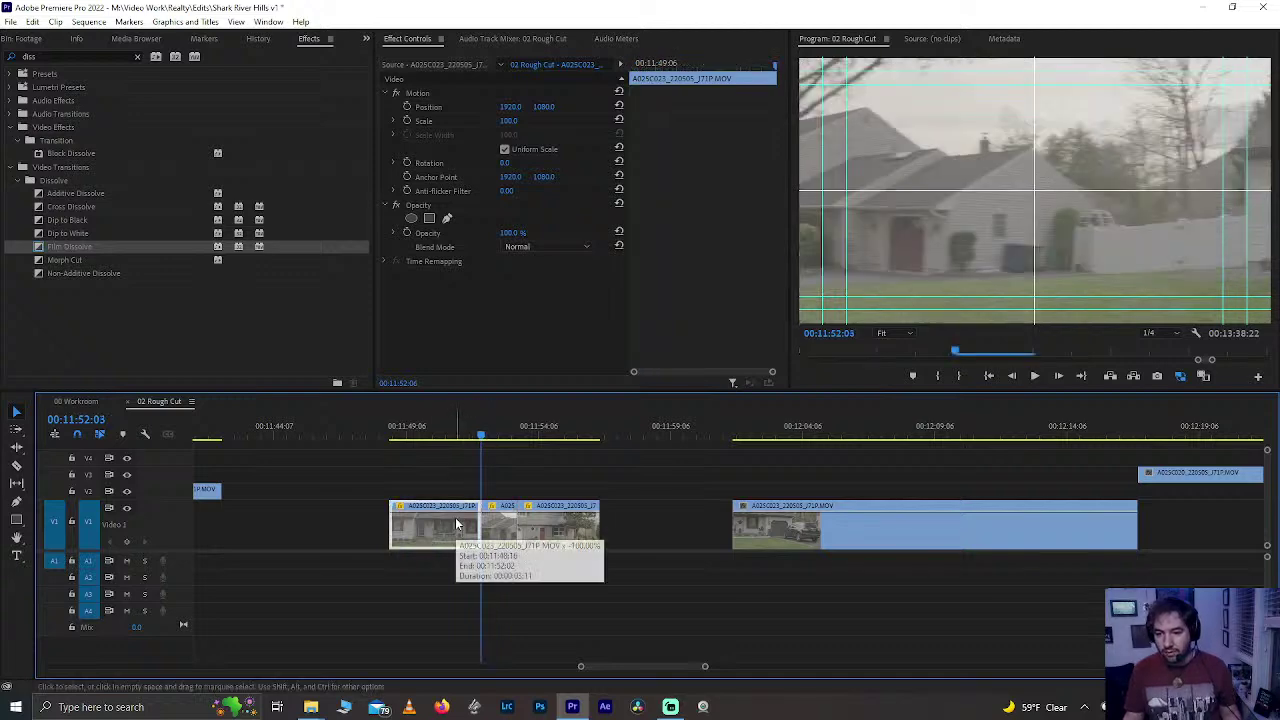
key("Delete")
left_click_drag(735, 437, 815, 437)
left_click_drag(902, 442, 950, 446)
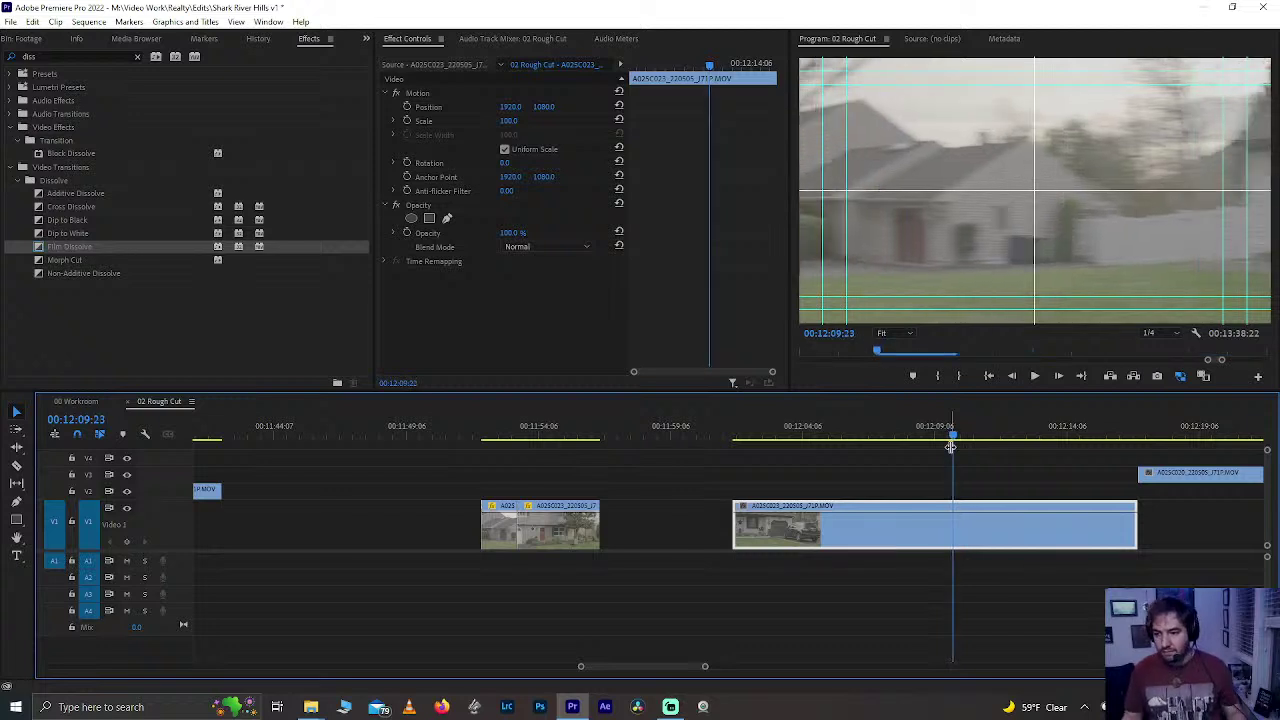
- Split the long clip with Ctrl+K, try removing its left half, undo, and move the clip left beside the earlier clips
key("ctrl+k")
left_click(886, 524)
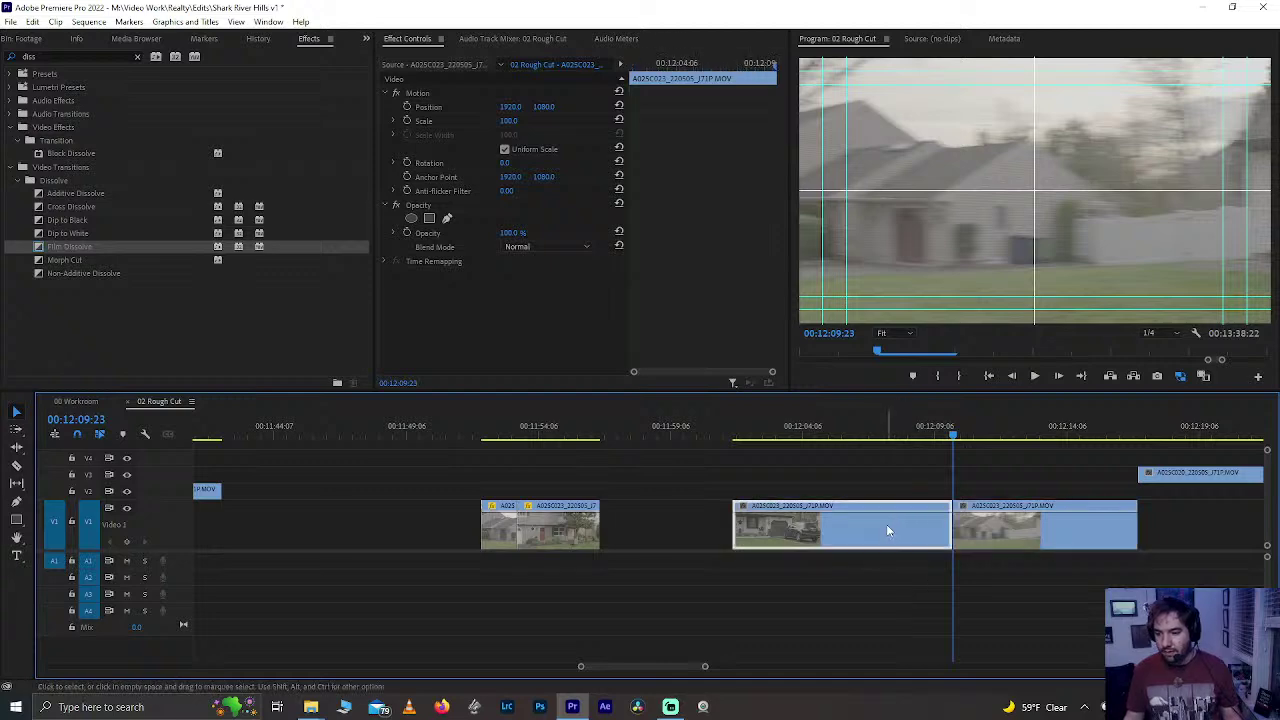
key("Delete")
left_click_drag(1033, 530, 372, 516)
key("ctrl+z")
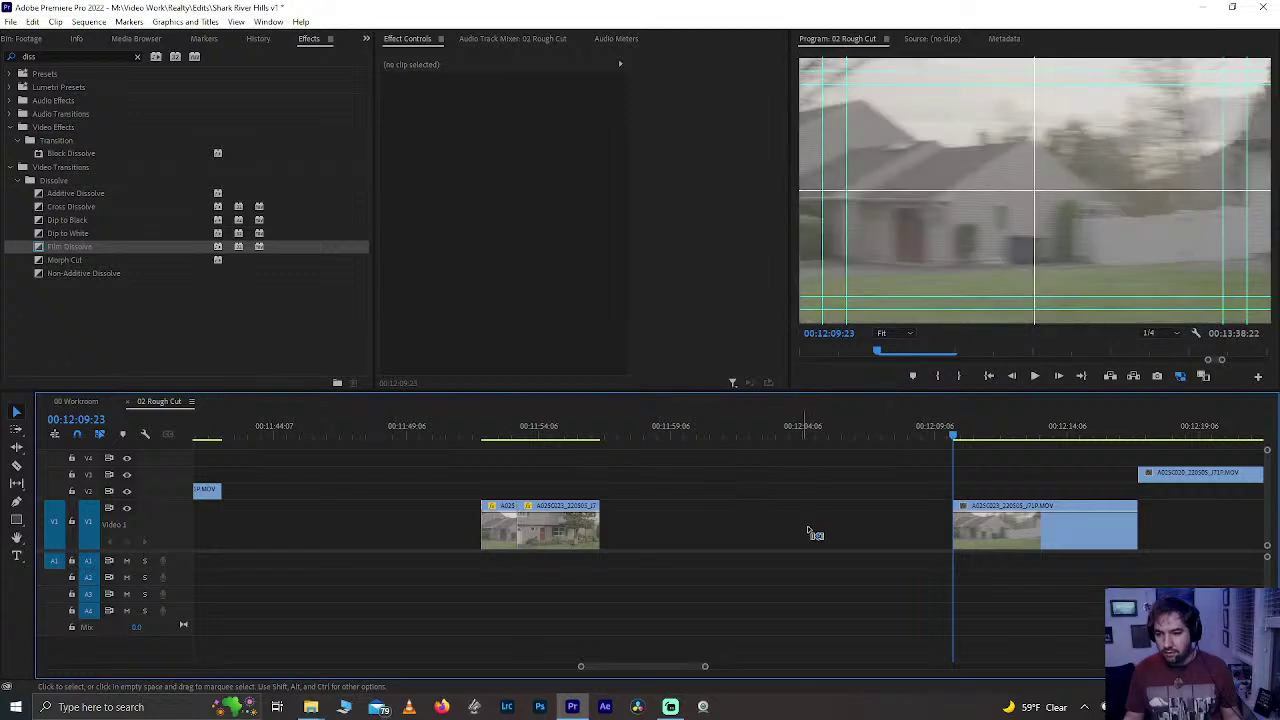
key("ctrl+z")
left_click_drag(821, 529, 389, 525)
- Trim the clip's start to 00:11:48:13, play it back, then undo the trim and removal
left_click_drag(310, 436, 270, 470)
left_click_drag(349, 479, 389, 478)
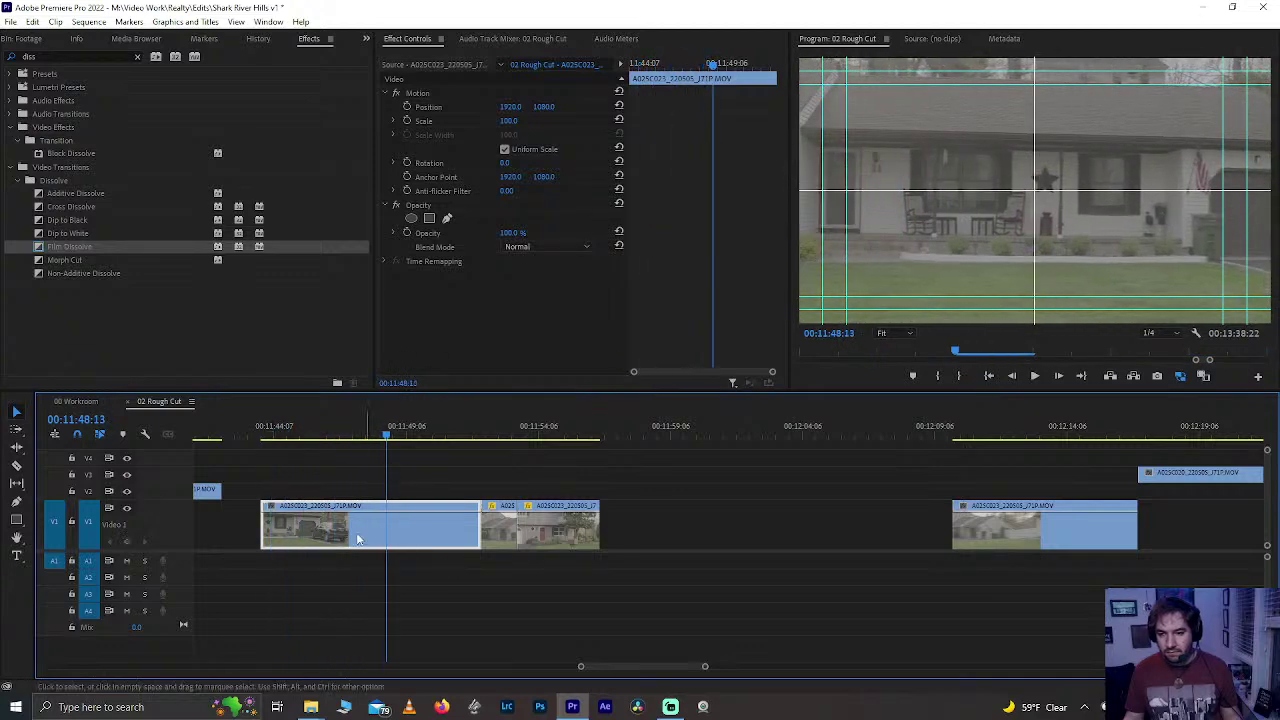
left_click_drag(271, 522, 391, 532)
key("space")
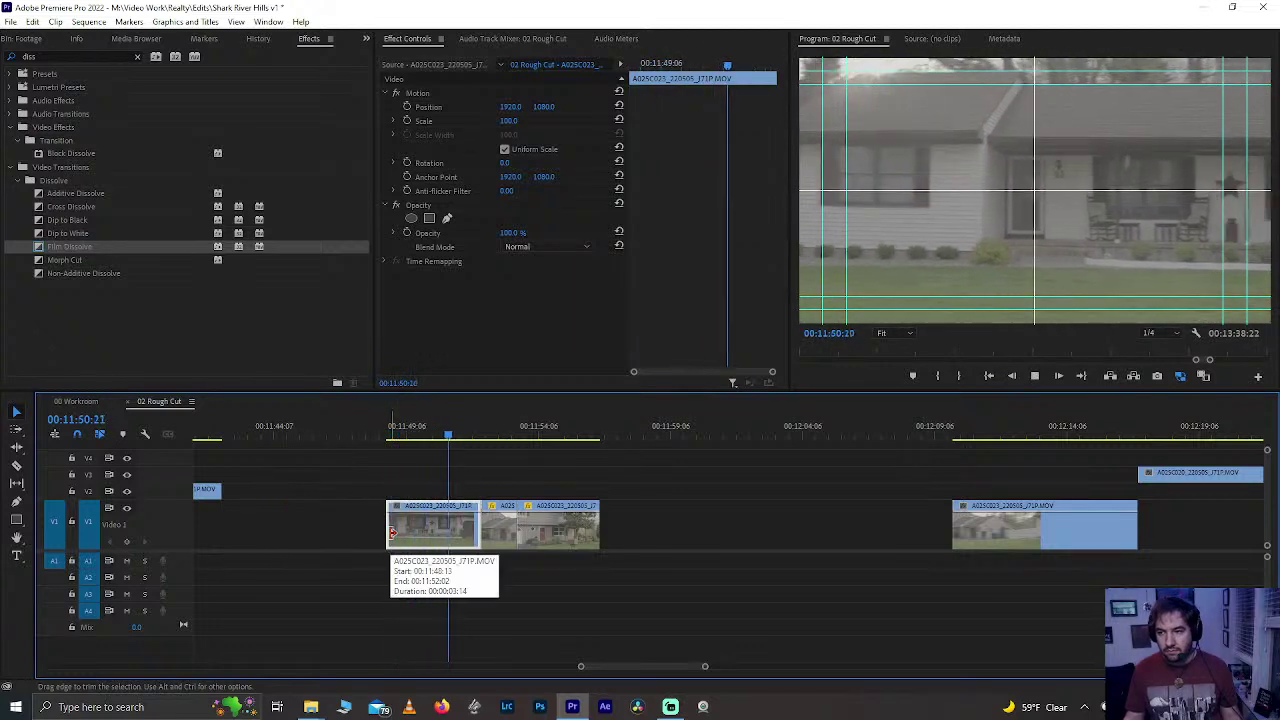
key("space")
key("ctrl+z")
key("ctrl+z")
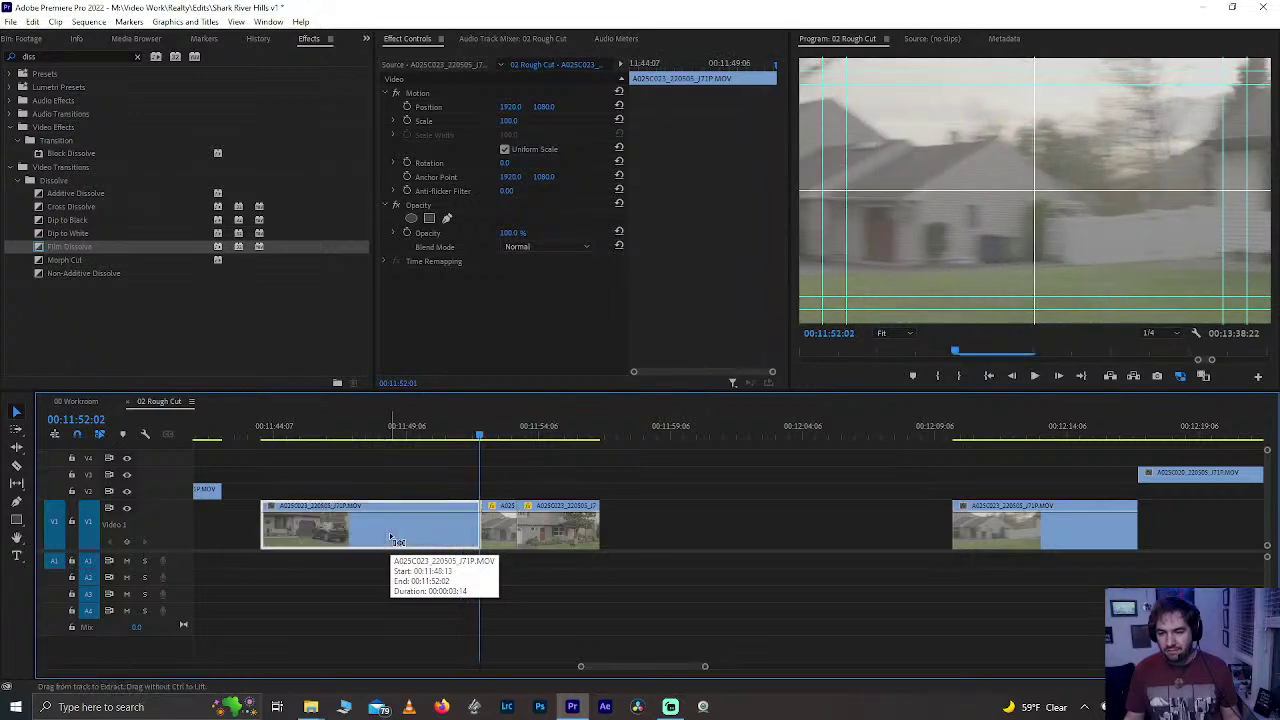
key("ctrl+z")
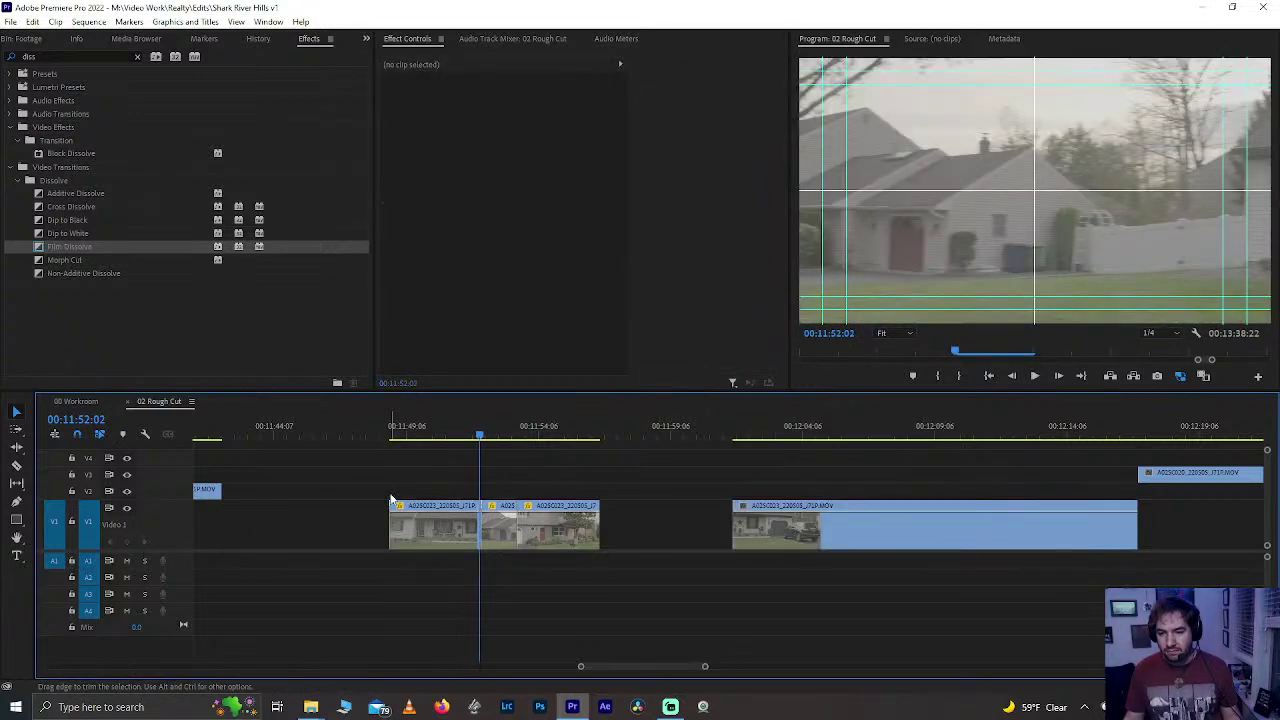
- Shift the middle clip right along V1 and slide the short clip over the long clip
left_click(437, 434)
left_click_drag(437, 434, 388, 436)
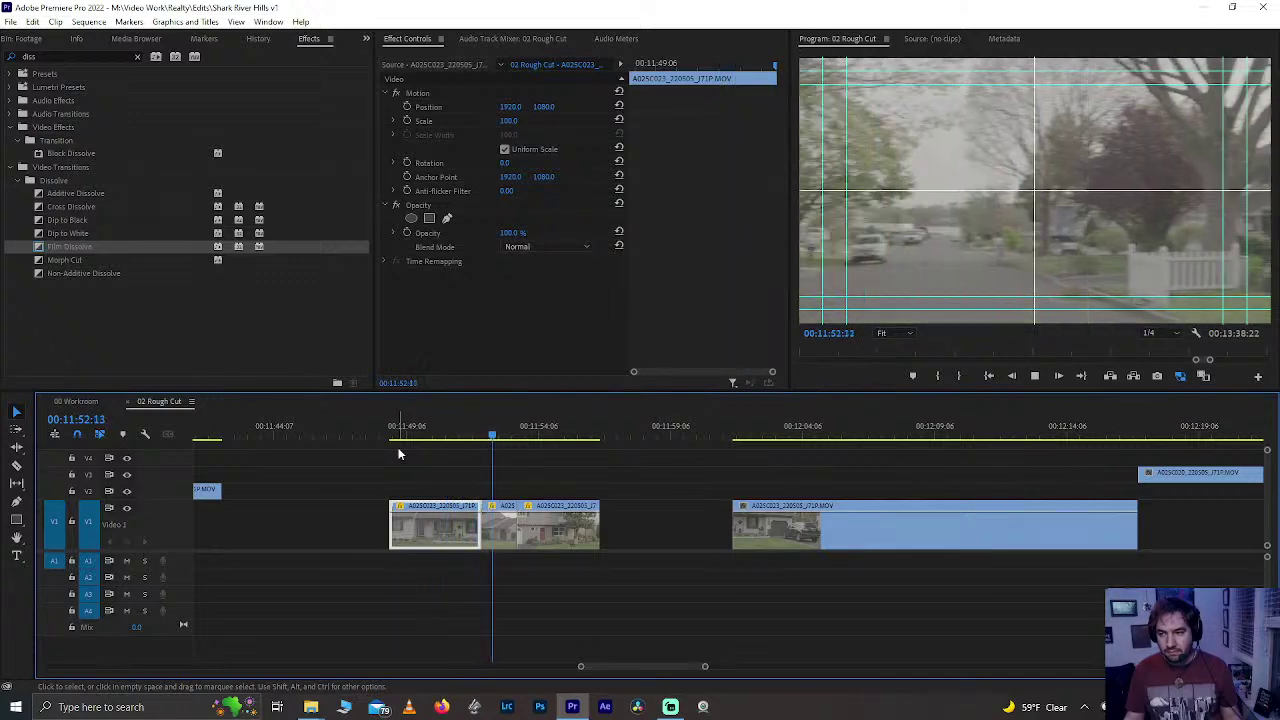
left_click_drag(440, 437, 456, 440)
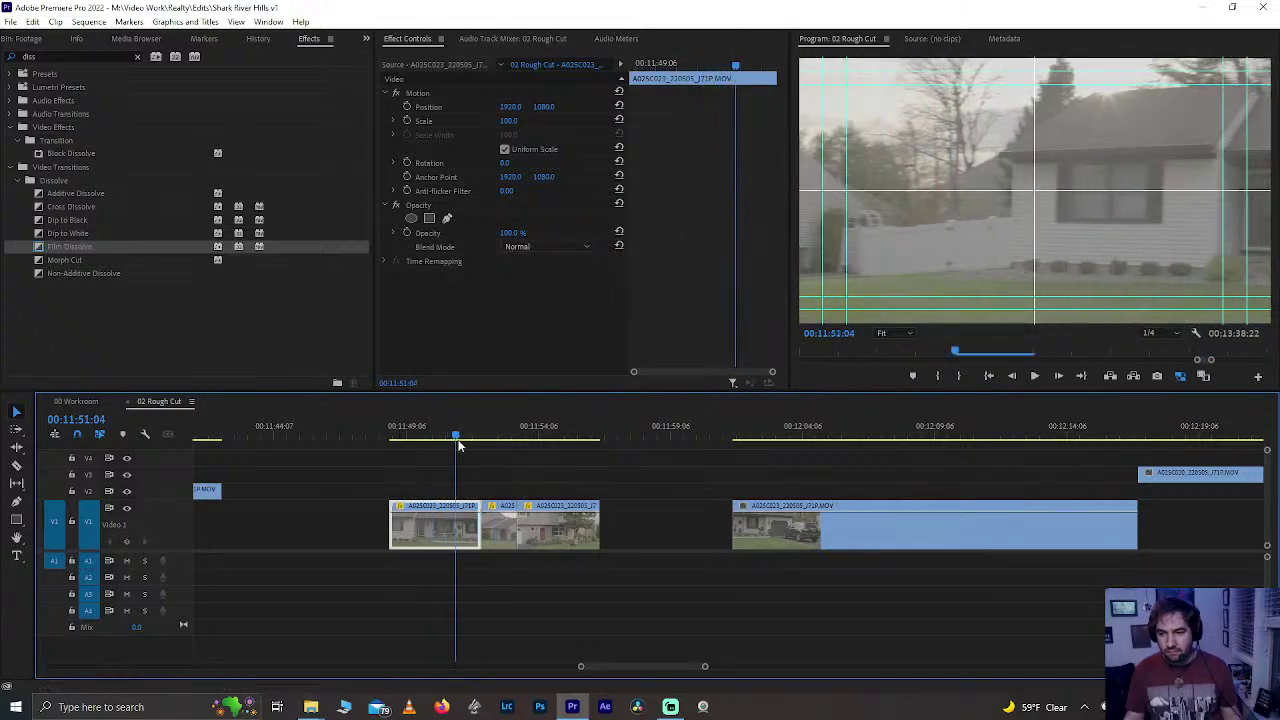
left_click_drag(544, 528, 639, 528)
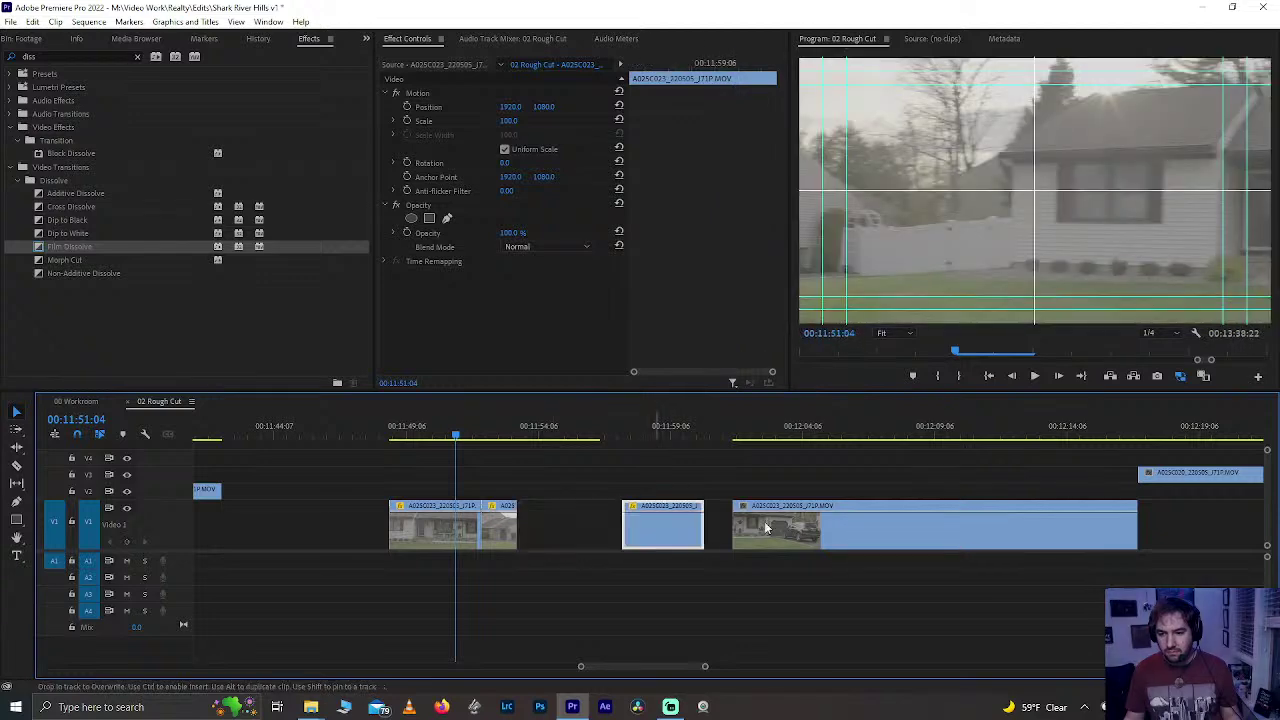
left_click_drag(740, 538, 800, 540)
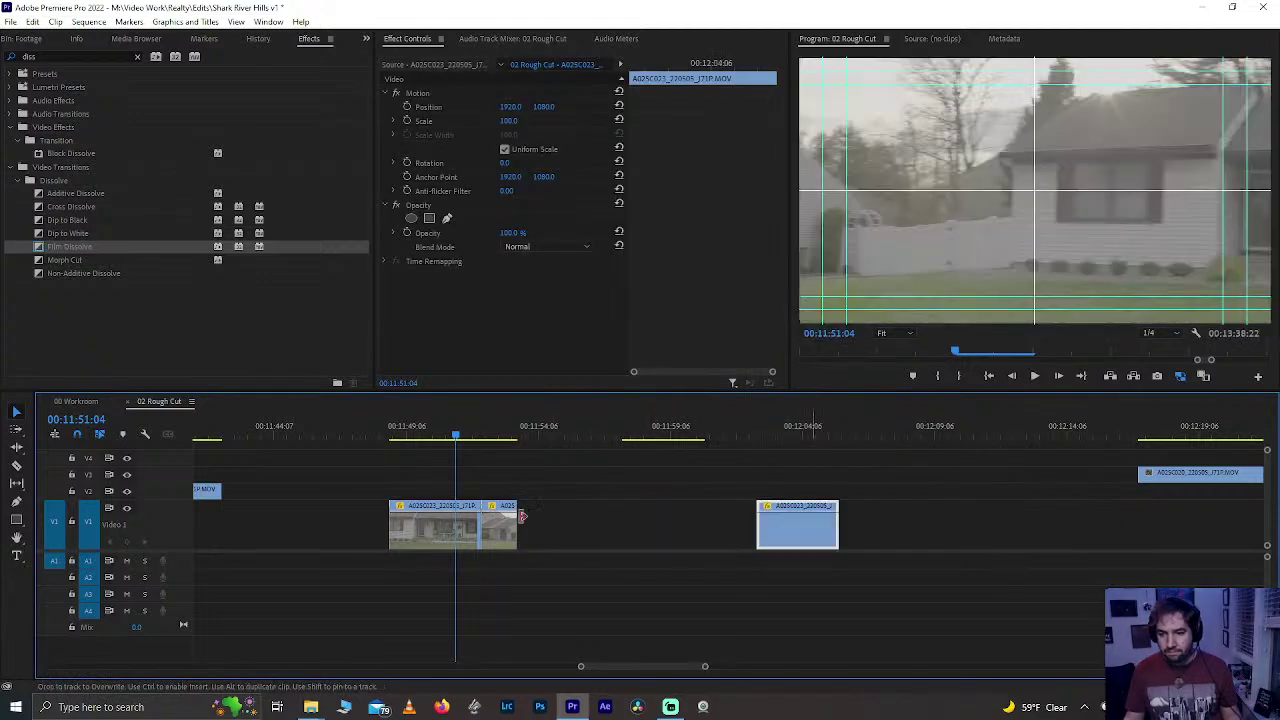
left_click(501, 533)
- Enter a speed of 100 in the clip's Speed/Duration settings
right_click(494, 532)
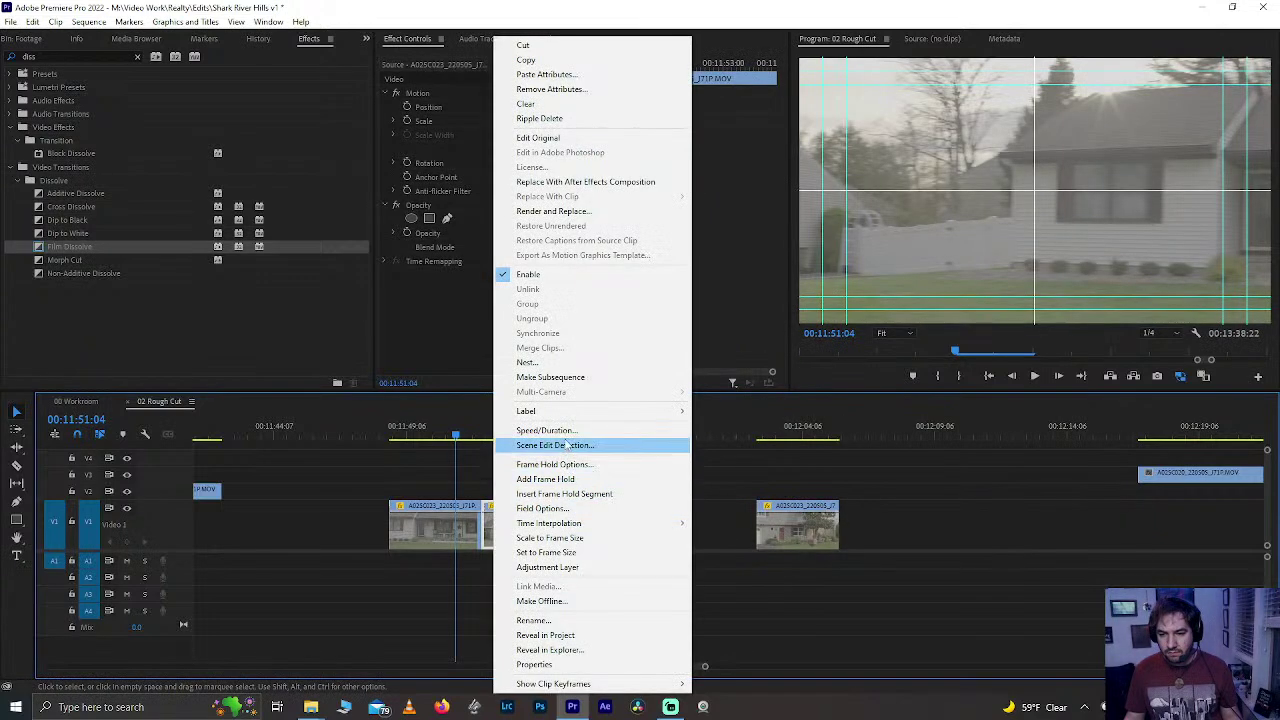
left_click(564, 432)
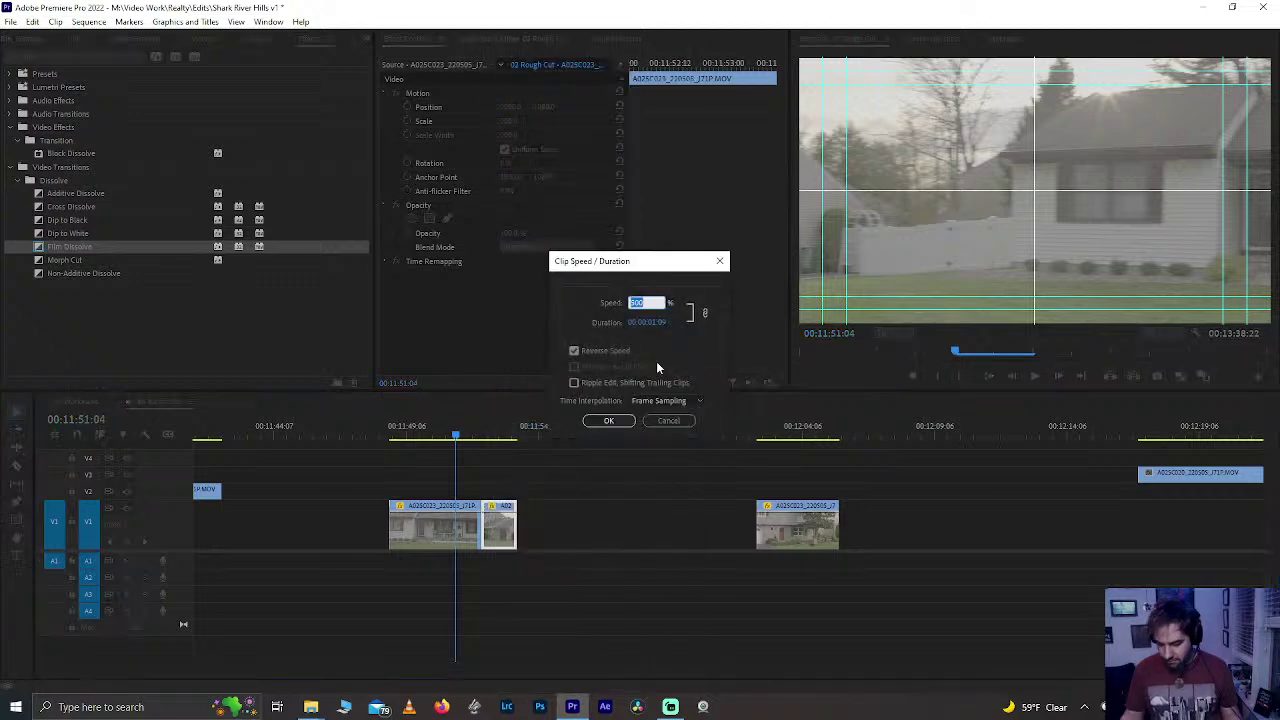
type("100")
key("Return")
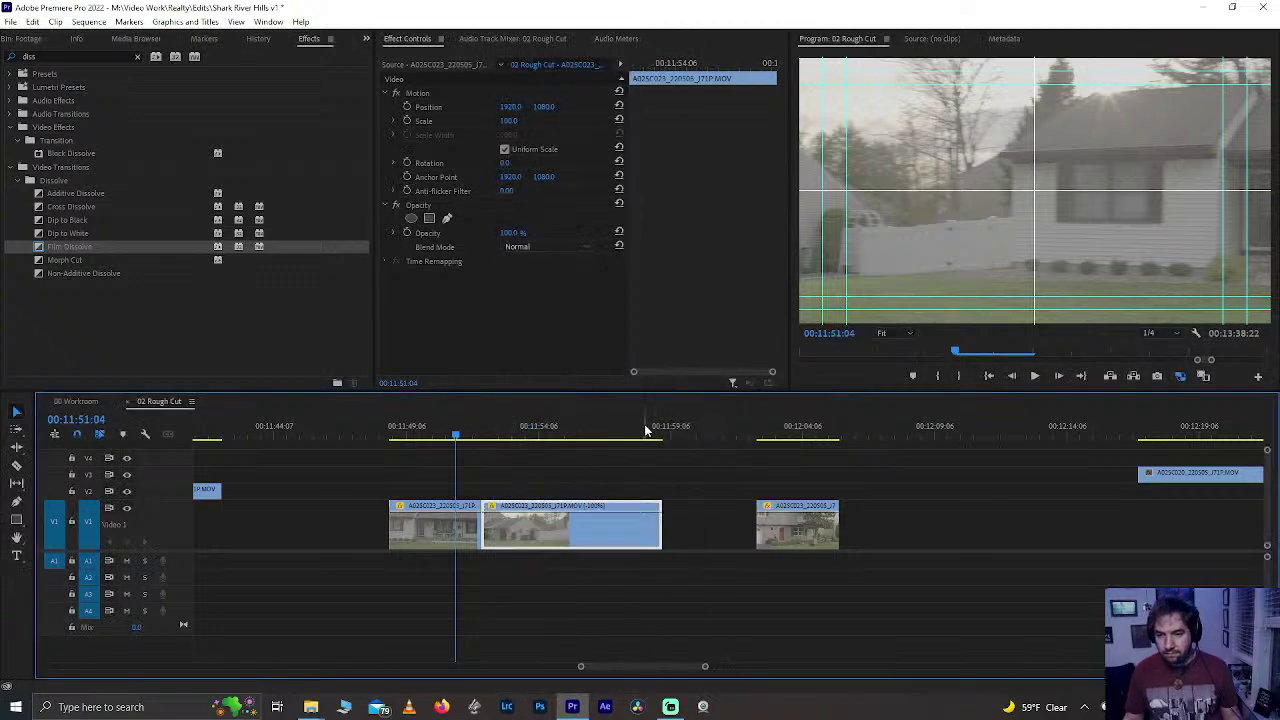
- Move the third clip left, shorten the first clip's end, and play back the new order
left_click_drag(781, 522, 688, 532)
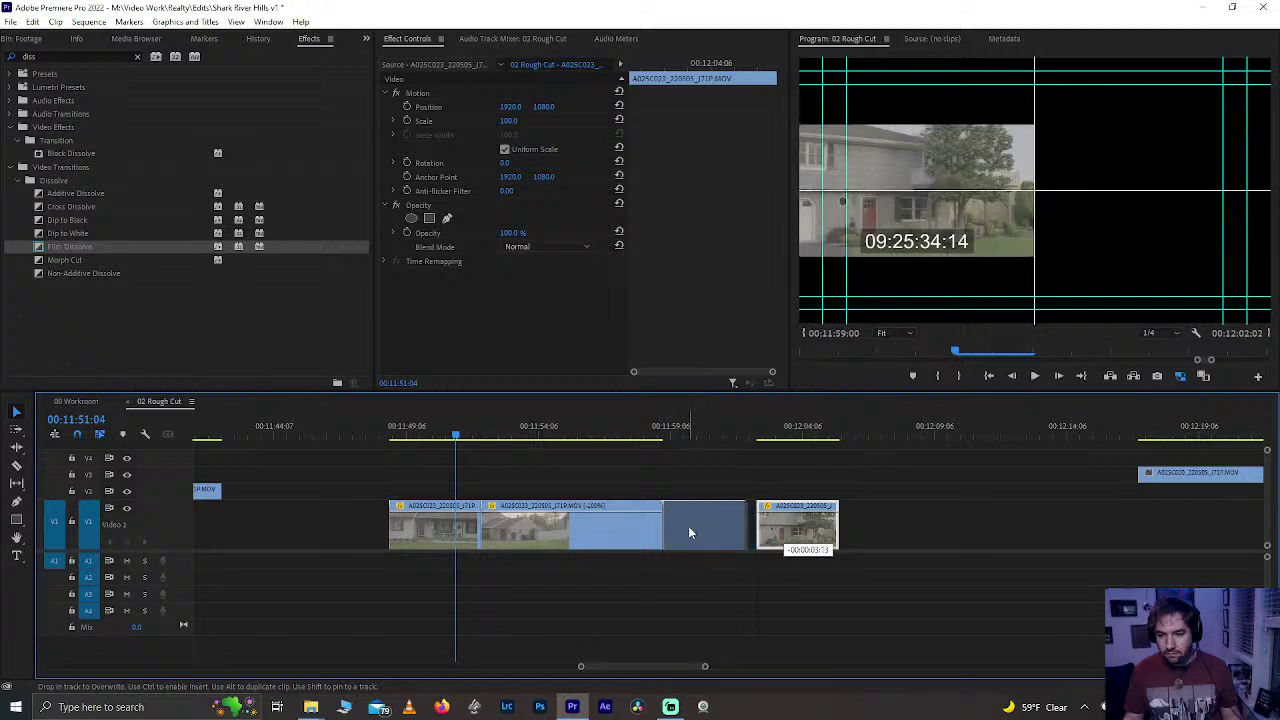
mouse_move(430, 437)
left_mouse_down()
mouse_move(475, 440)
mouse_move(429, 440)
mouse_move(448, 443)
left_mouse_up()
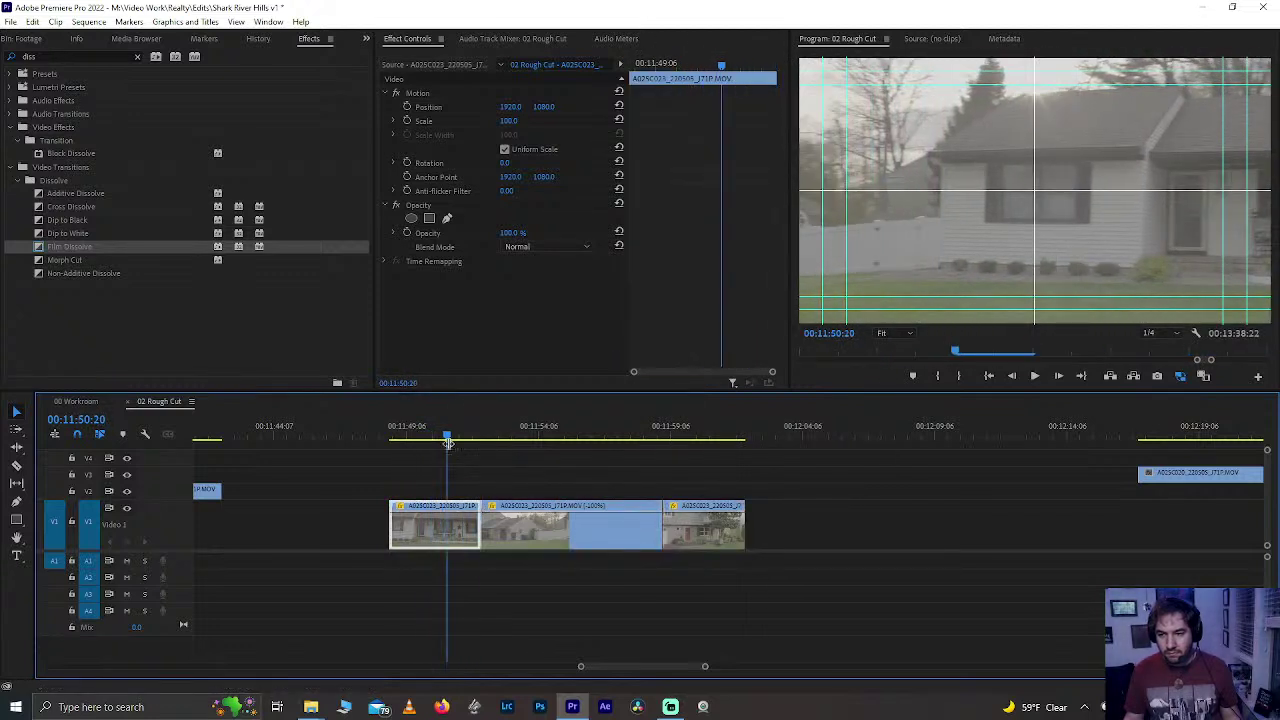
mouse_move(434, 536)
left_mouse_down()
mouse_move(449, 534)
mouse_move(444, 549)
left_mouse_up()
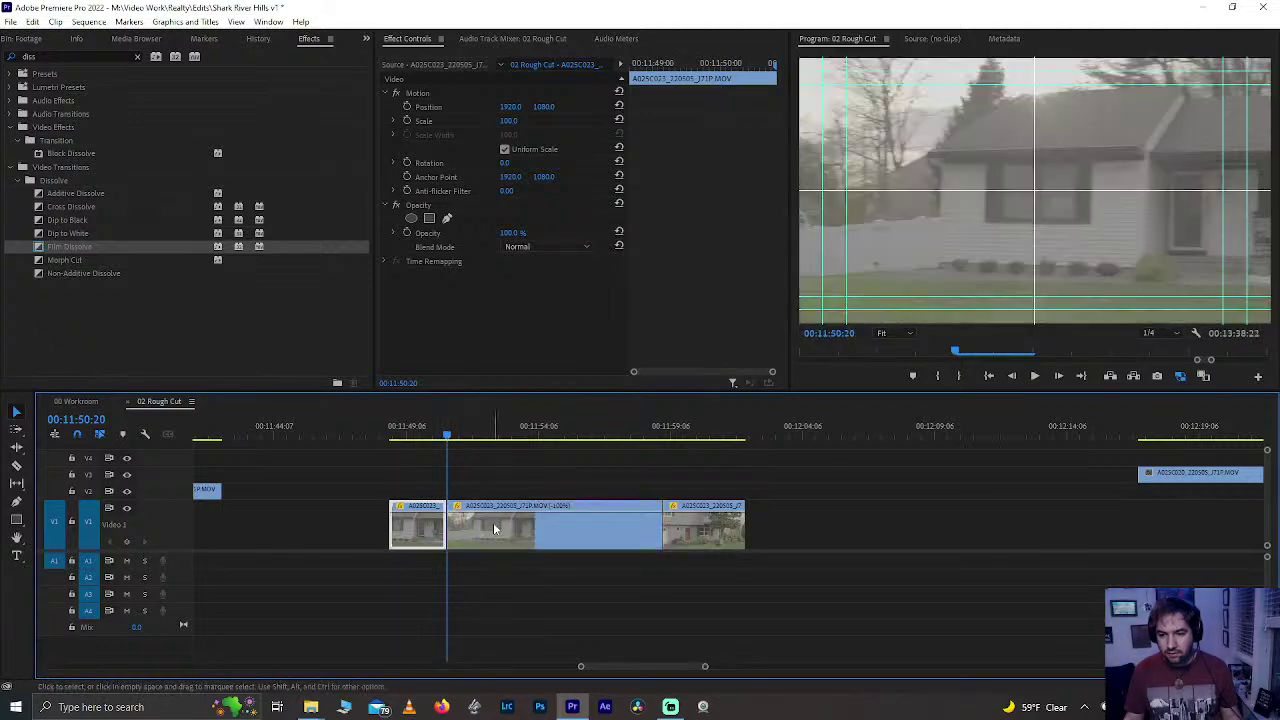
key("space")
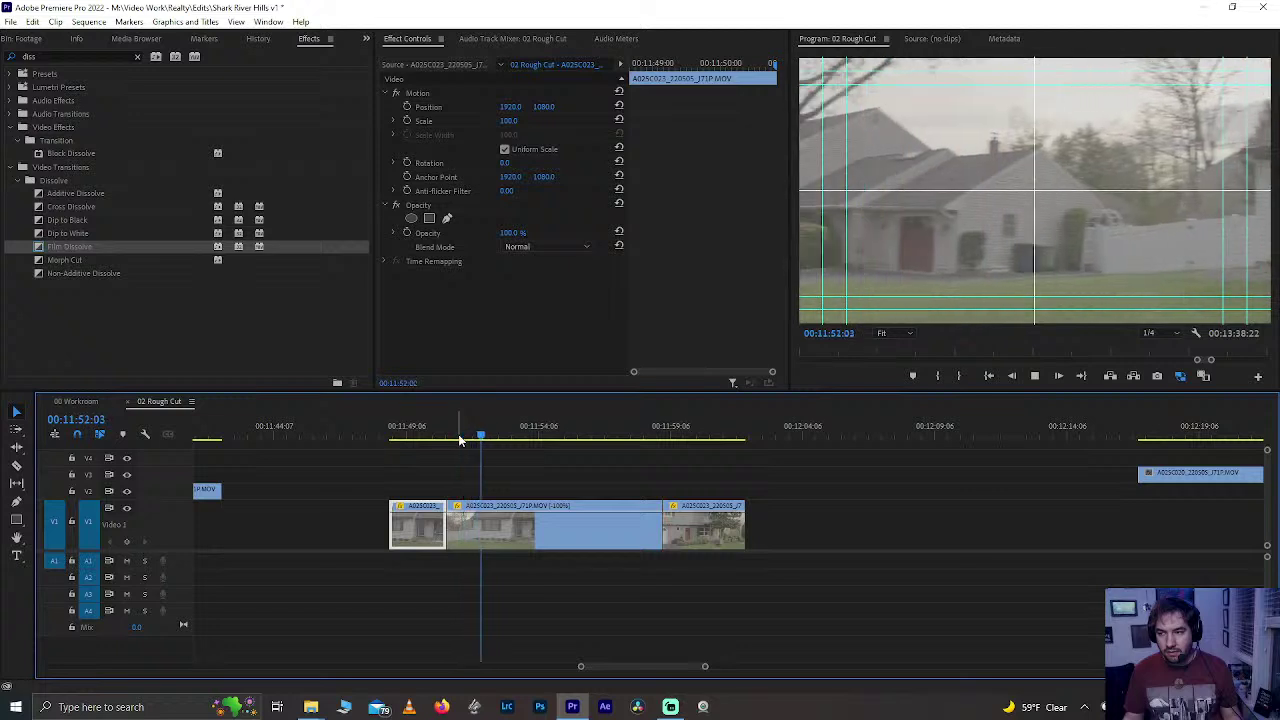
left_click(417, 434)
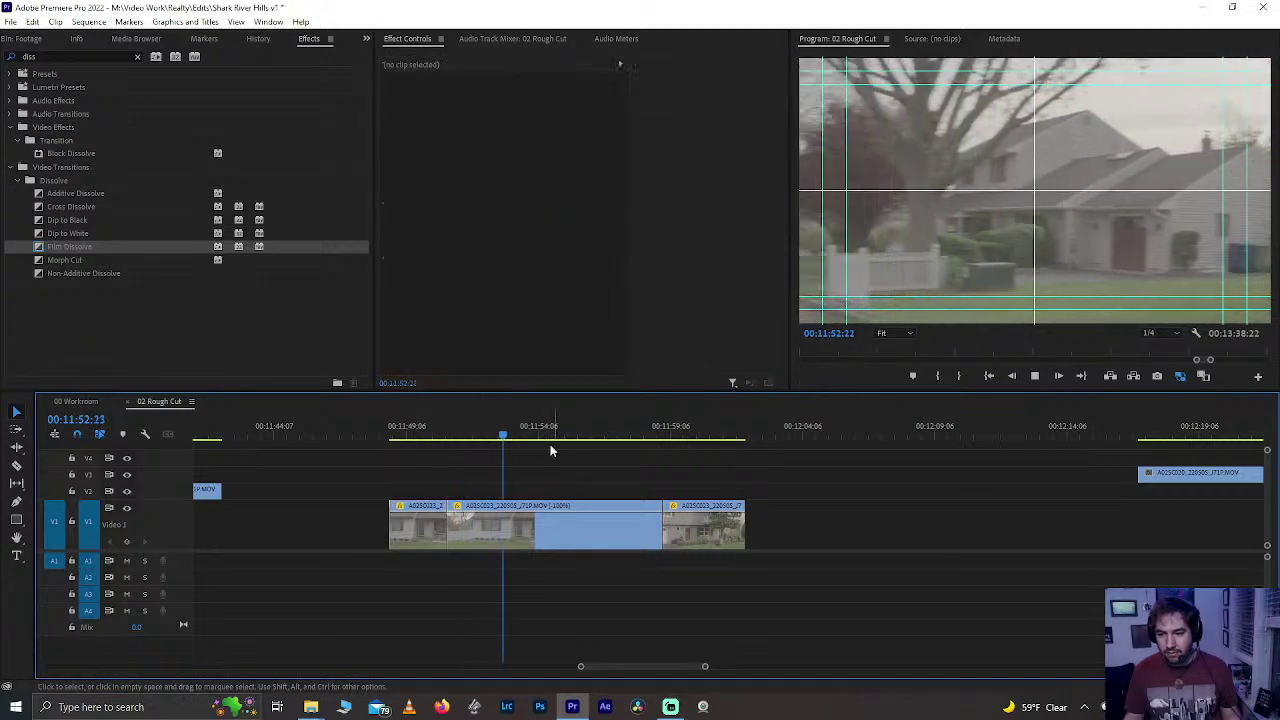
- Set the middle house clip to play in reverse at 1000% speed
left_click(563, 549)
right_click(563, 531)
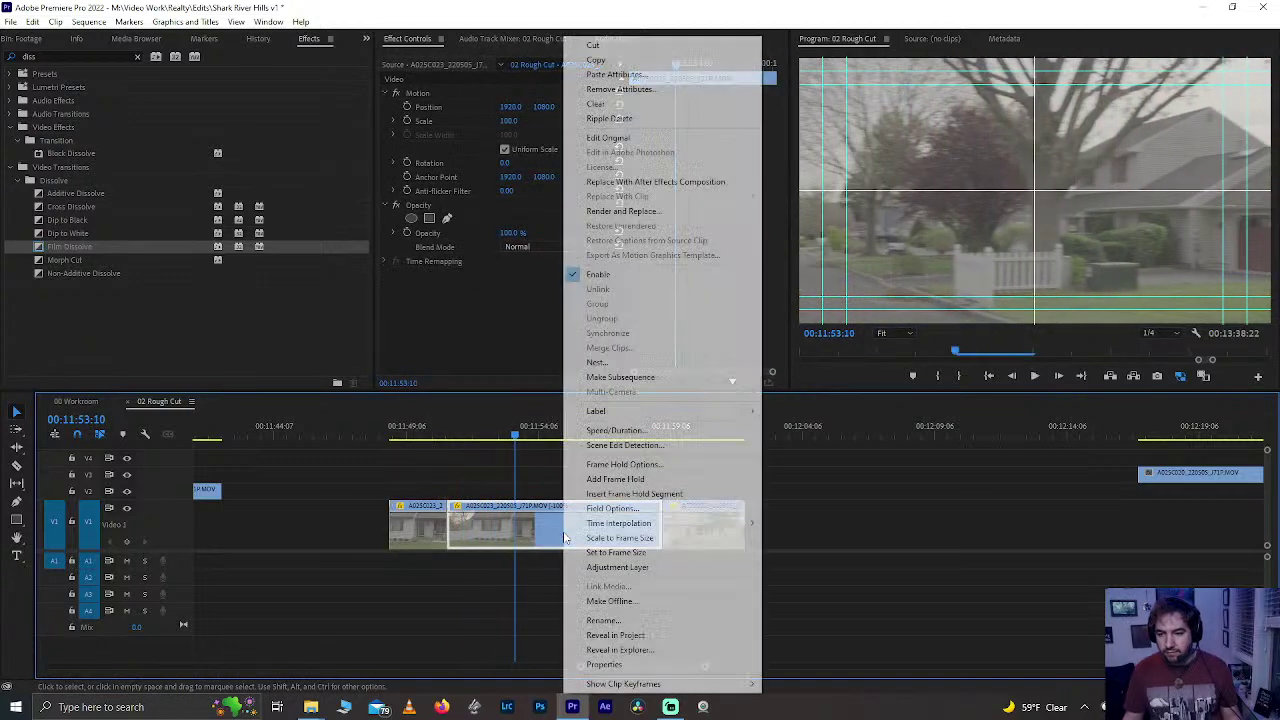
left_click(614, 436)
key("Right")
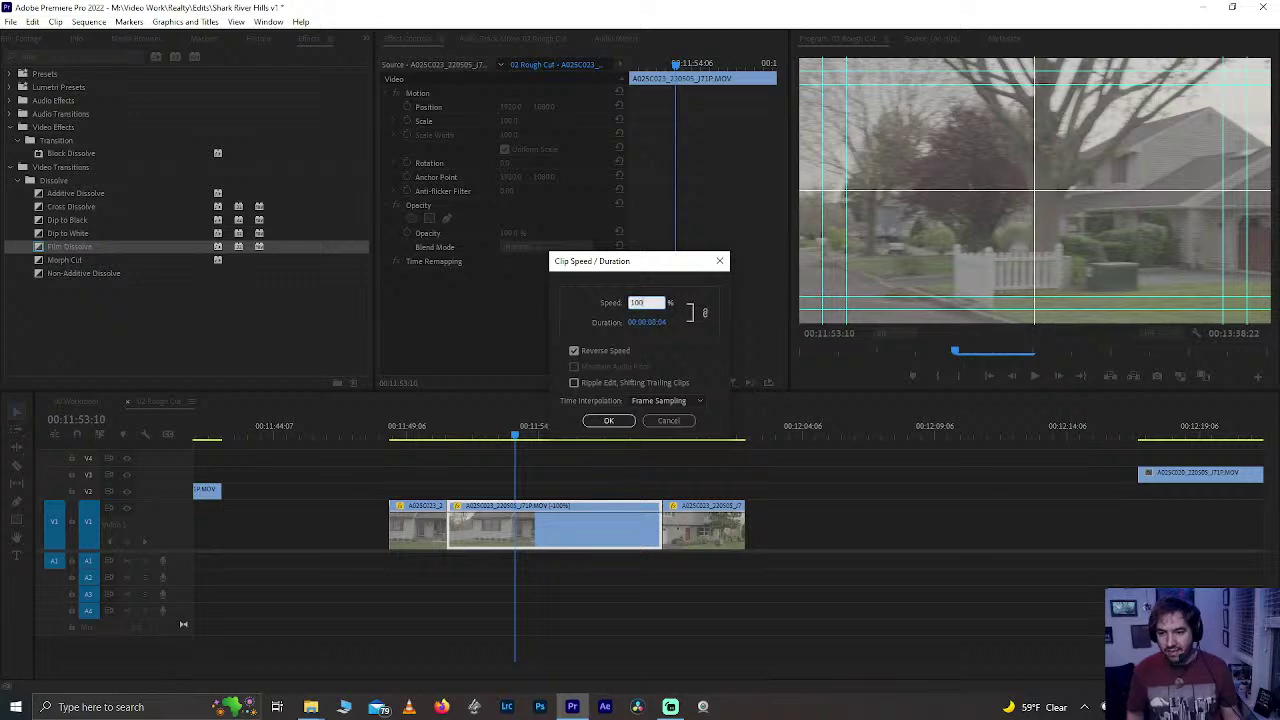
type("0")
key("Return")
- Ripple Delete the gap left by the faster clip and play back the result
right_click(558, 529)
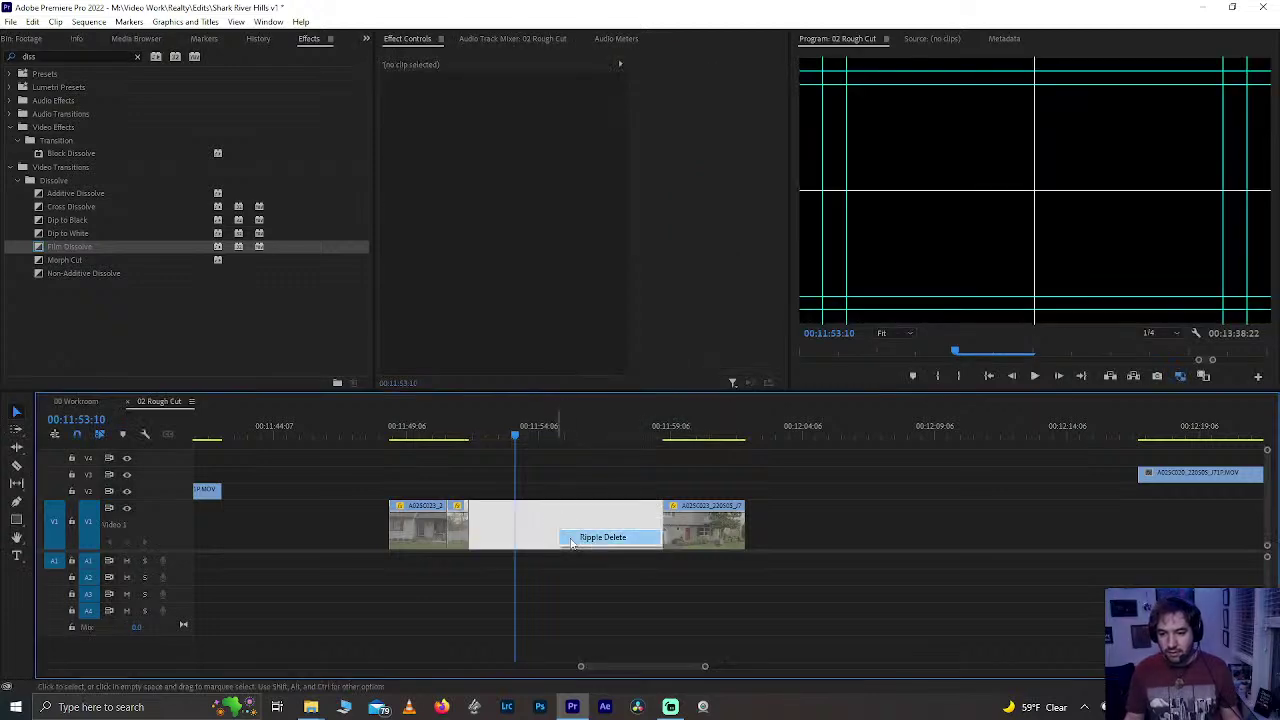
left_click(603, 537)
left_click(436, 432)
key("space")
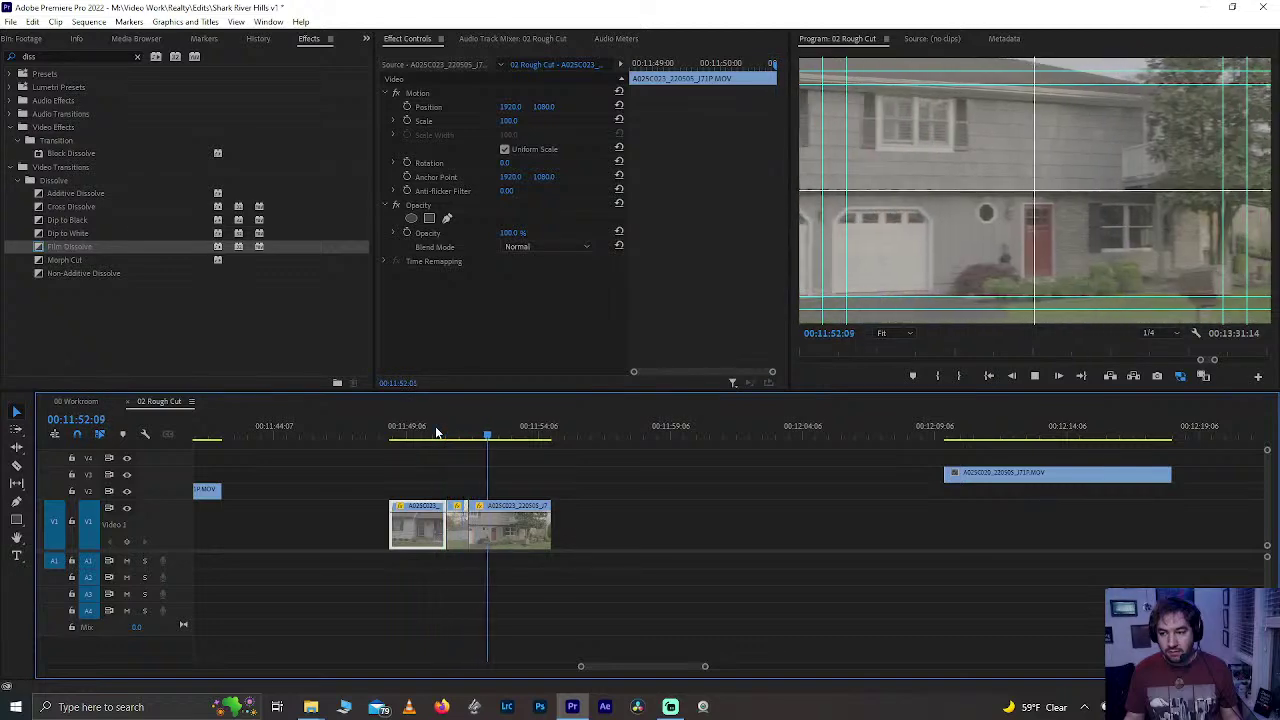
- Apply a Speed/Duration change to the short house clip and ripple delete the following gap
left_click(416, 432)
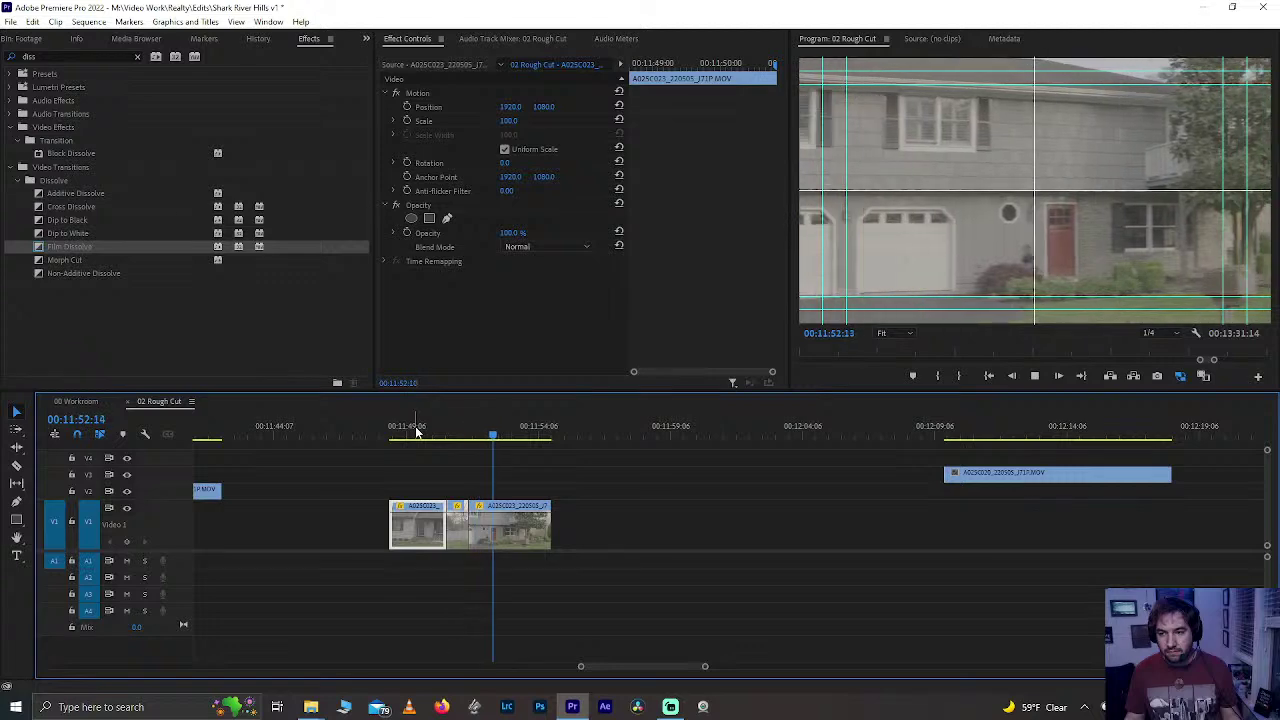
key("space")
left_click(453, 435)
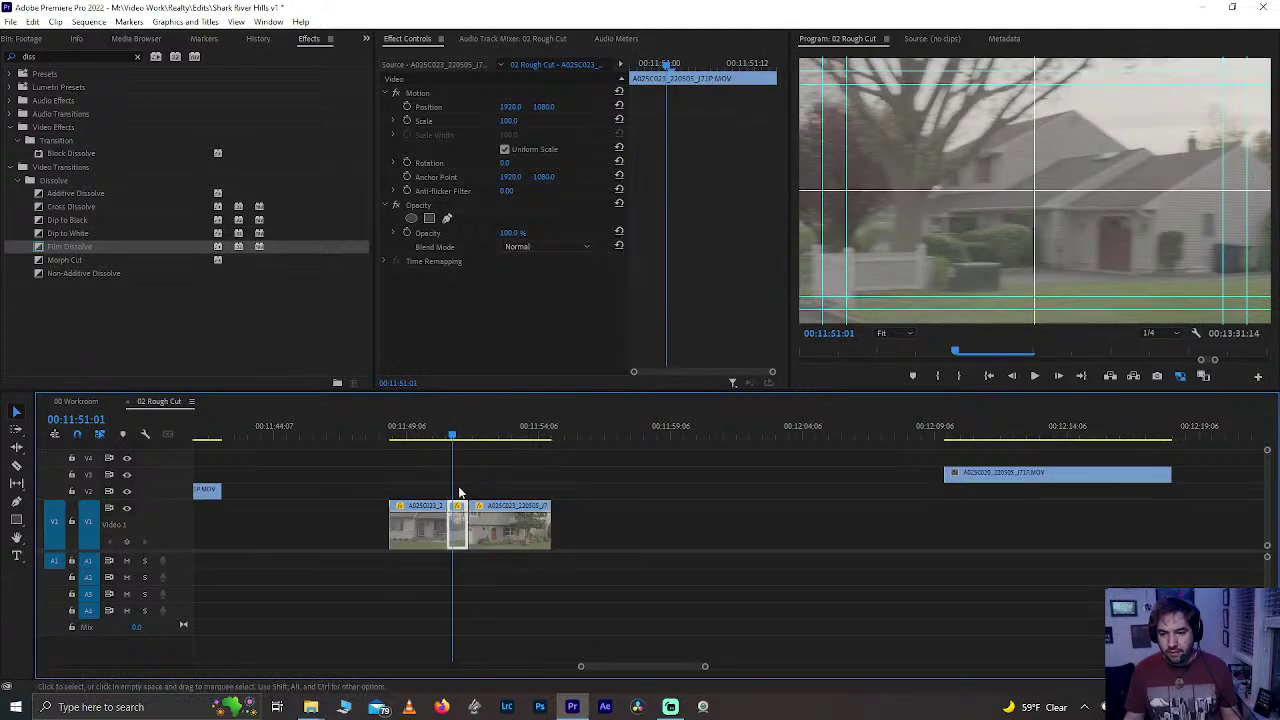
right_click(455, 531)
left_click(530, 443)
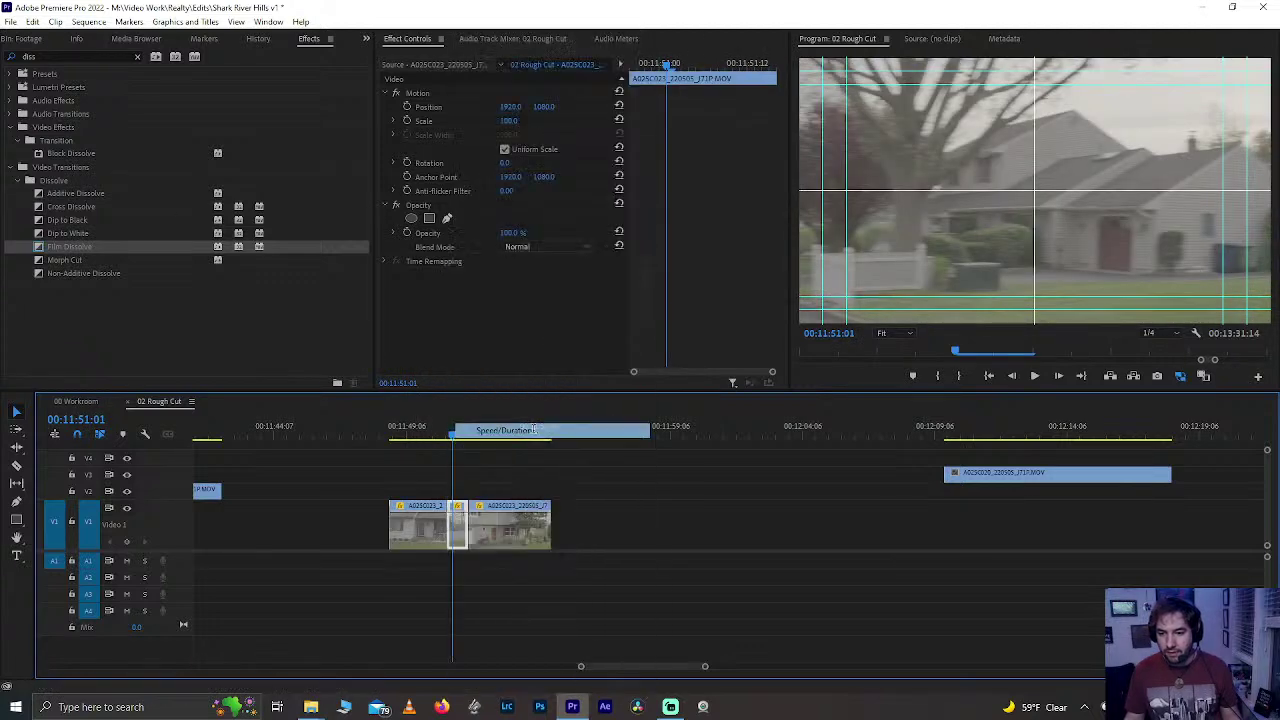
key("Return")
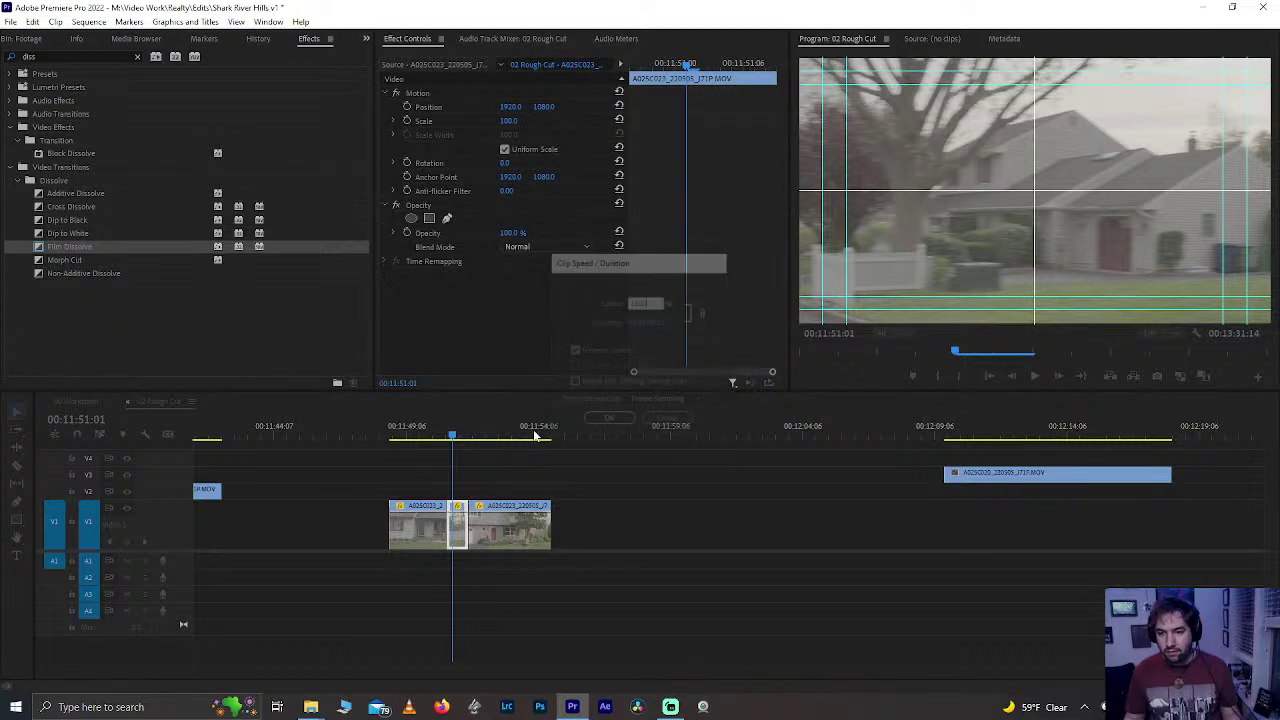
right_click(463, 541)
left_click(484, 547)
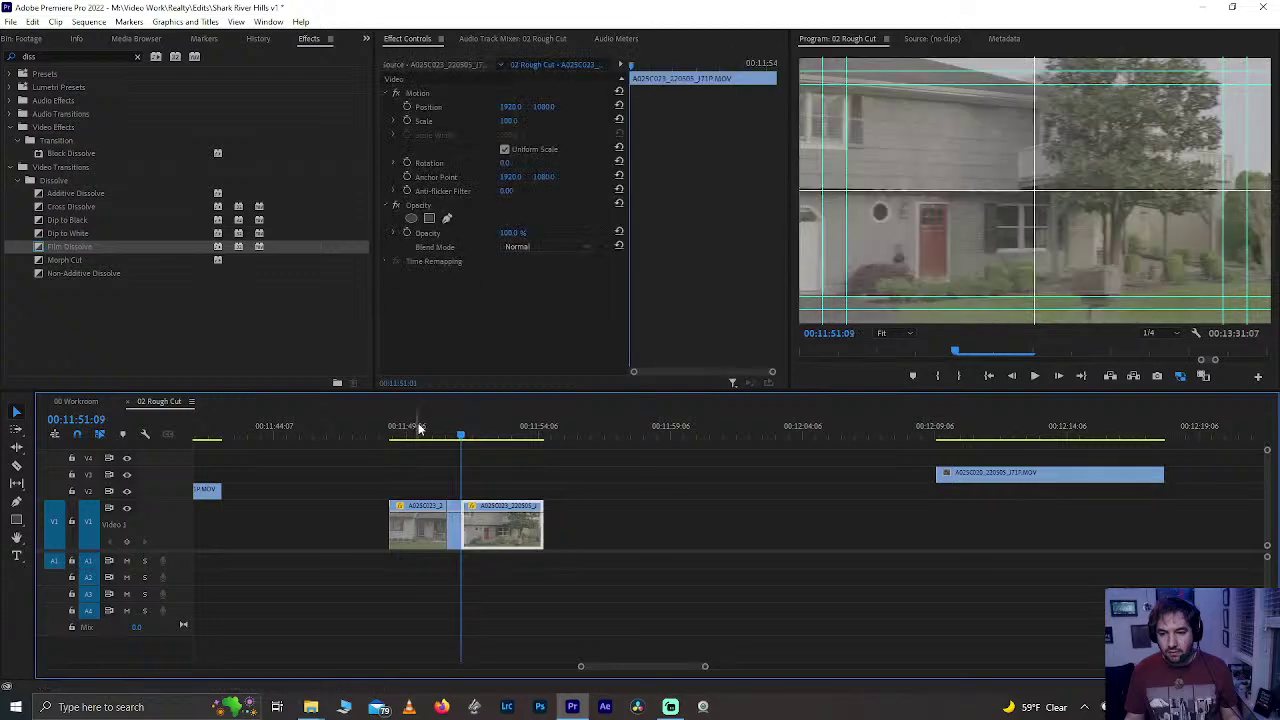
- Save the project and preview the edit, returning the playhead to 00:11:49:09
left_click(434, 430)
key("ctrl+s")
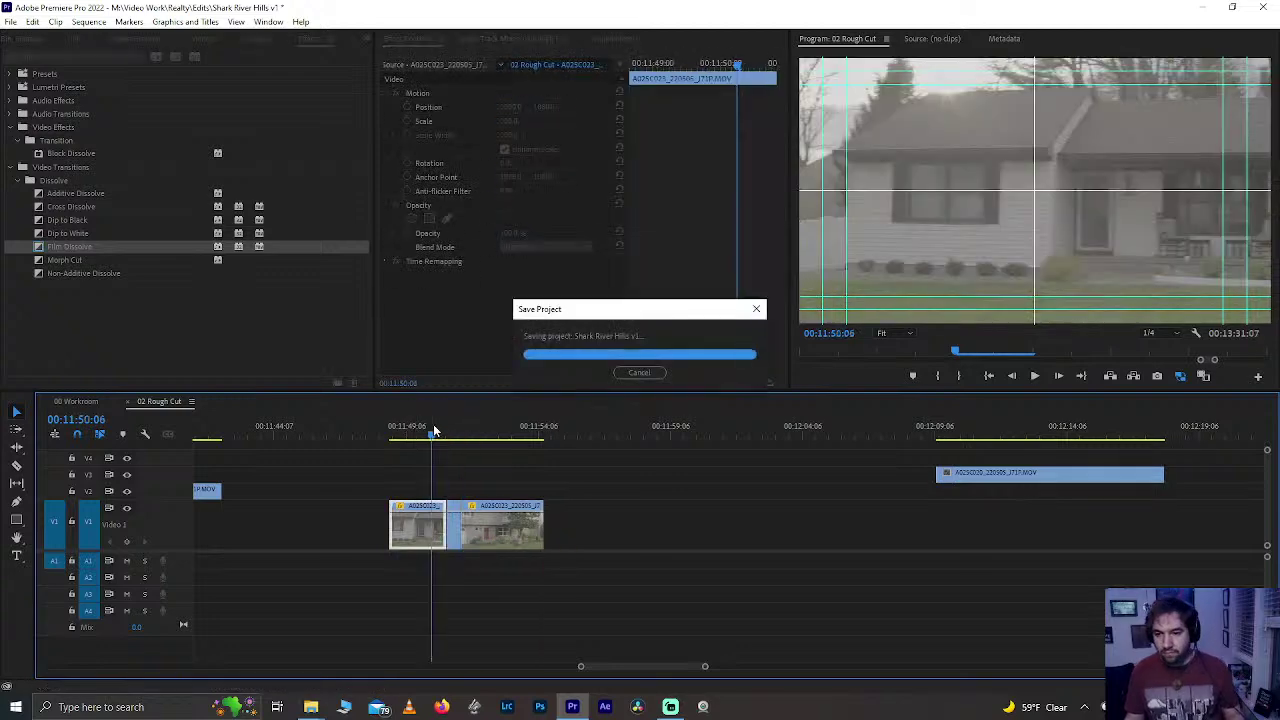
key("space")
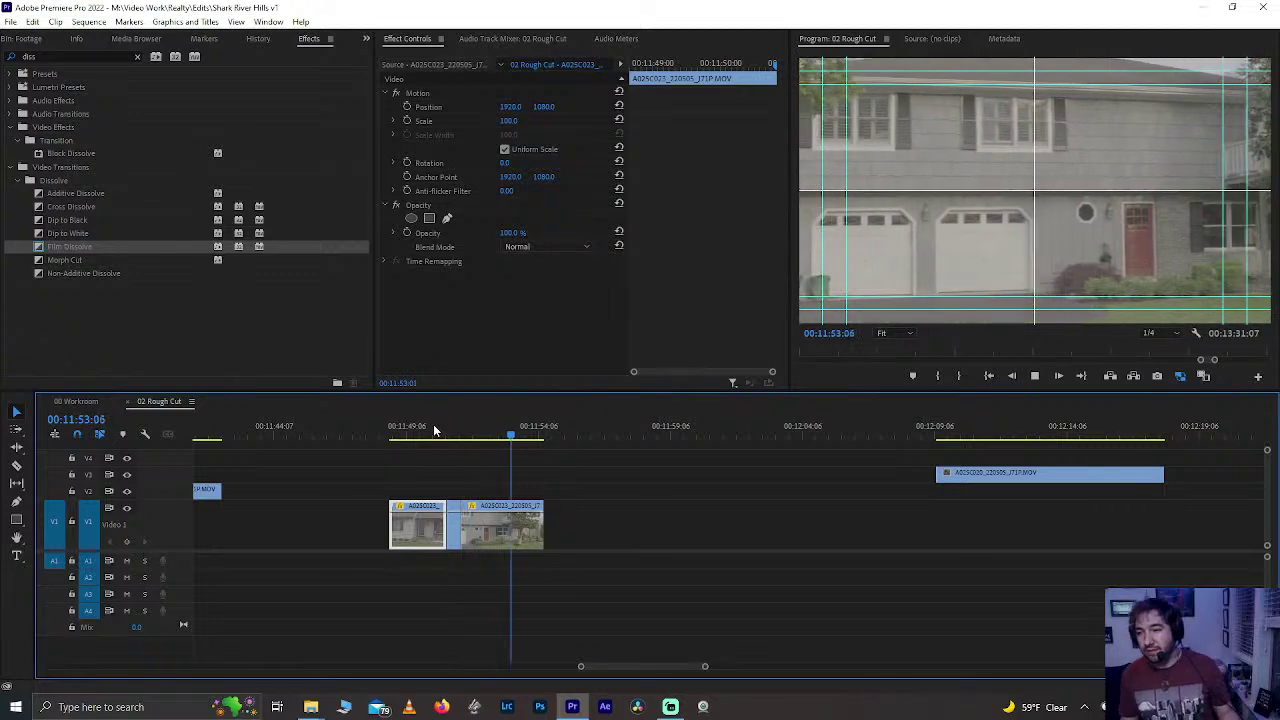
key("space")
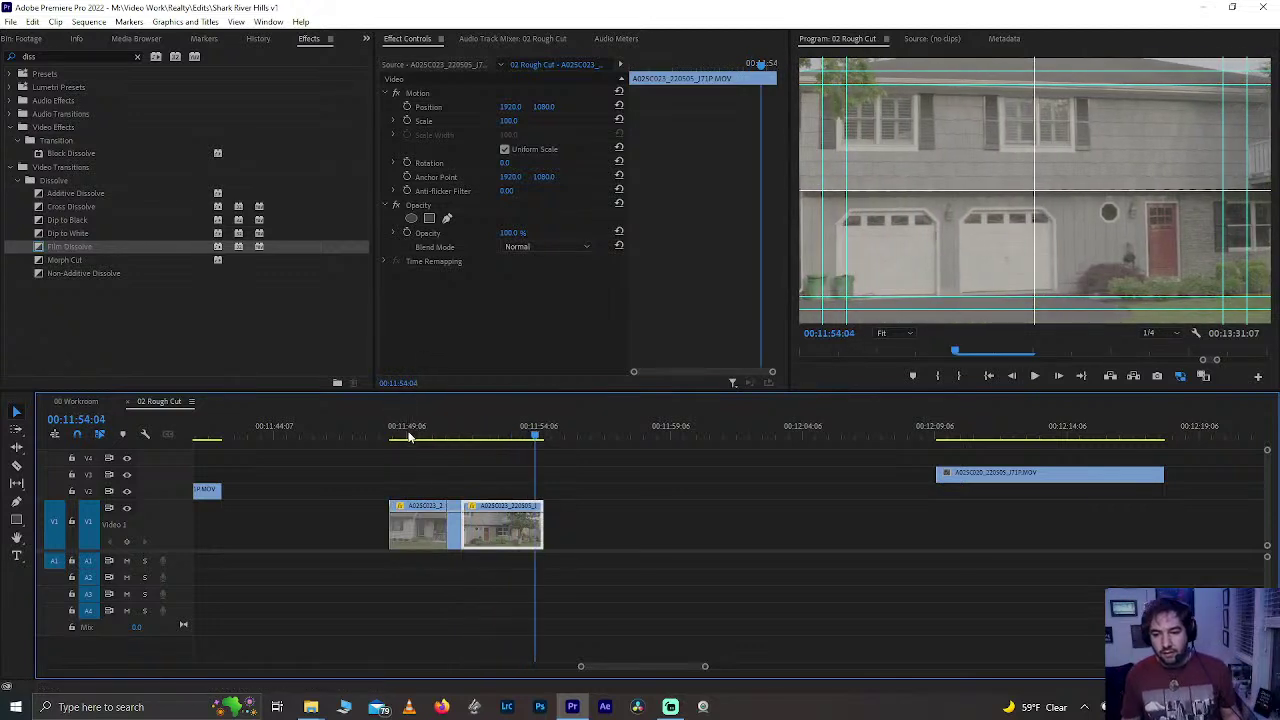
left_click(408, 437)
- Zoom out and remove the gap between the V1 clips so later clips shift left
scroll(408, 440, "up", 5)
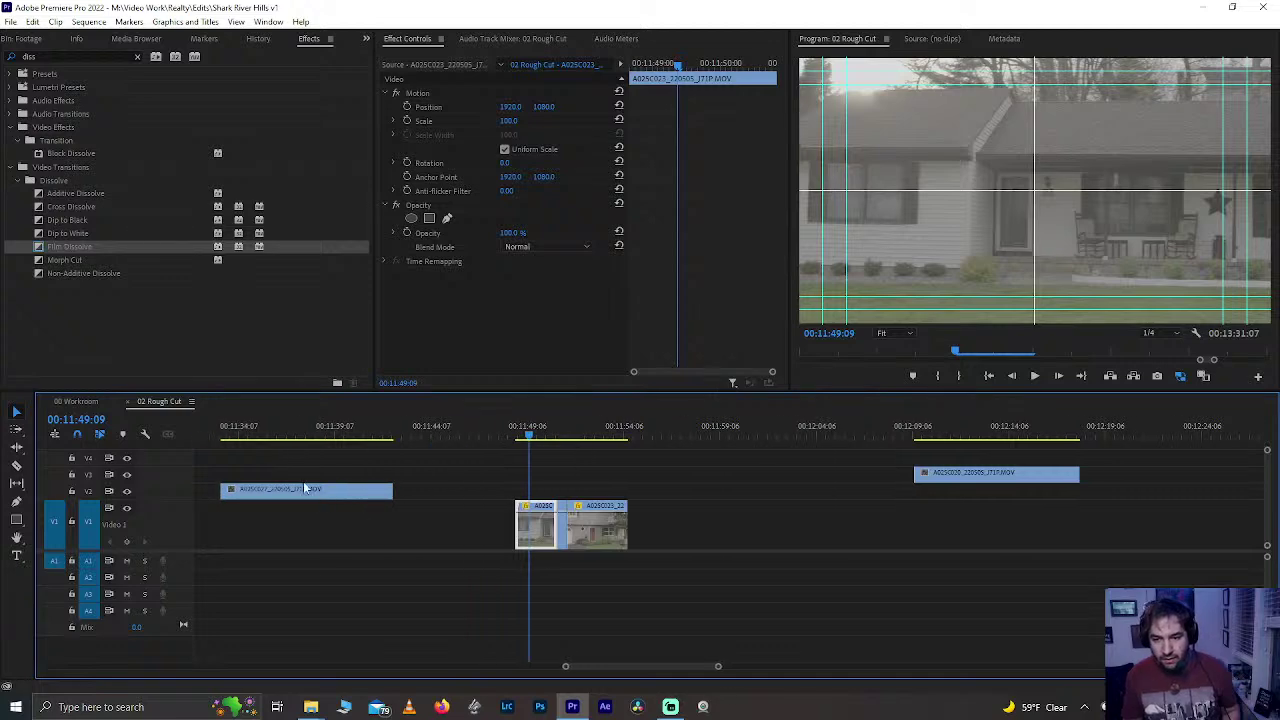
mouse_move(300, 437)
left_mouse_down()
mouse_move(277, 437)
mouse_move(307, 437)
left_mouse_up()
scroll(313, 454, "down", 8)
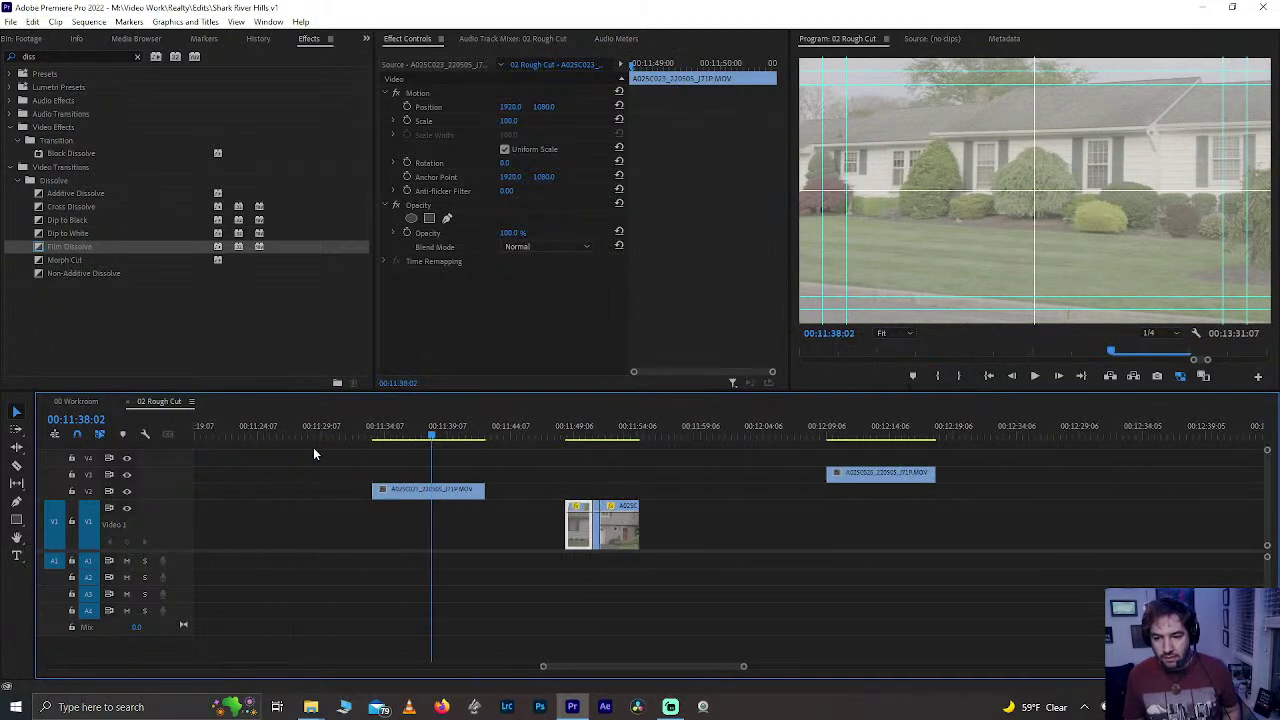
scroll(313, 447, "down", 2)
scroll(313, 447, "up", 3)
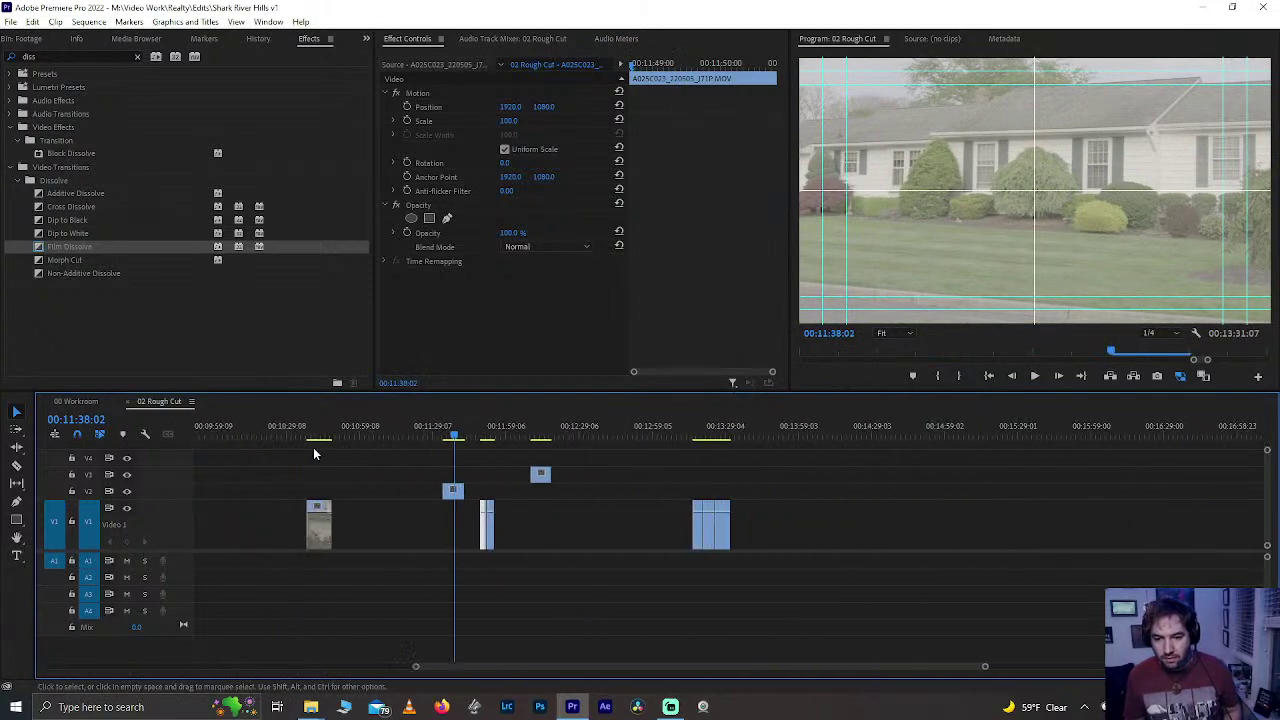
left_click(436, 537)
left_click(475, 540)
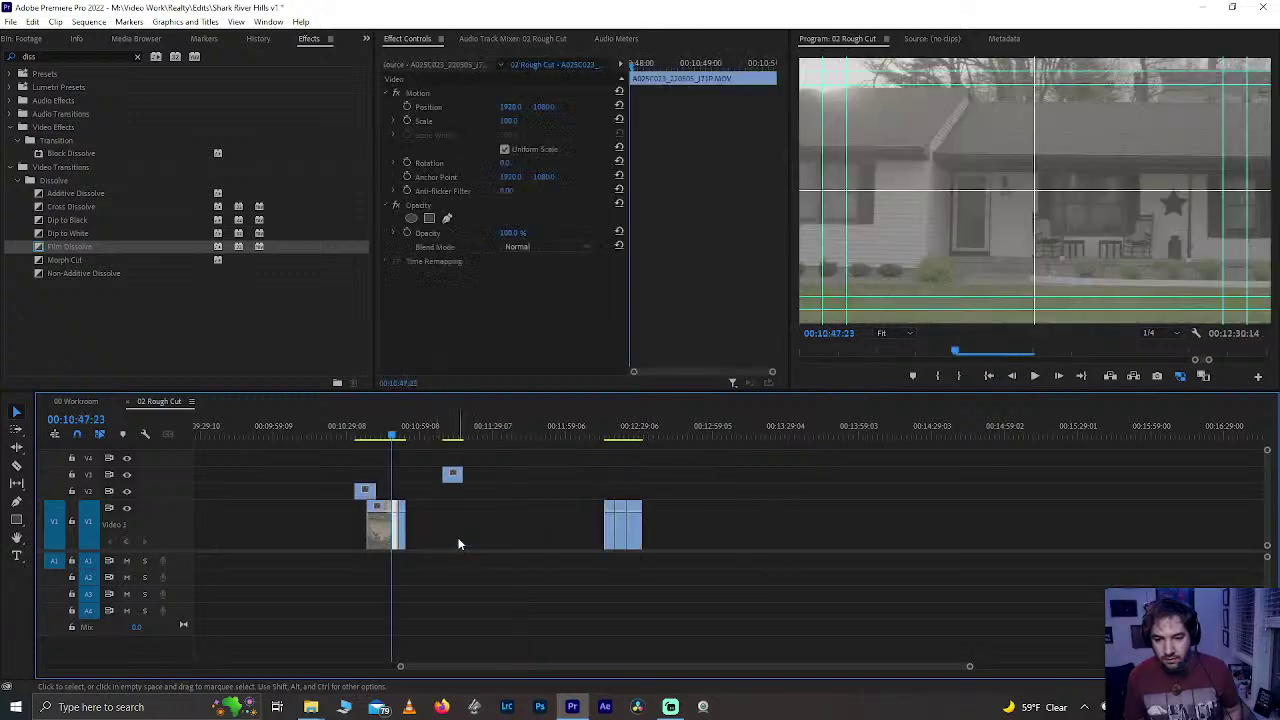
- Move the small V2 clip right and regroup the scattered V1 house clips, closing the gap
left_click_drag(365, 495, 433, 455)
left_click(455, 438)
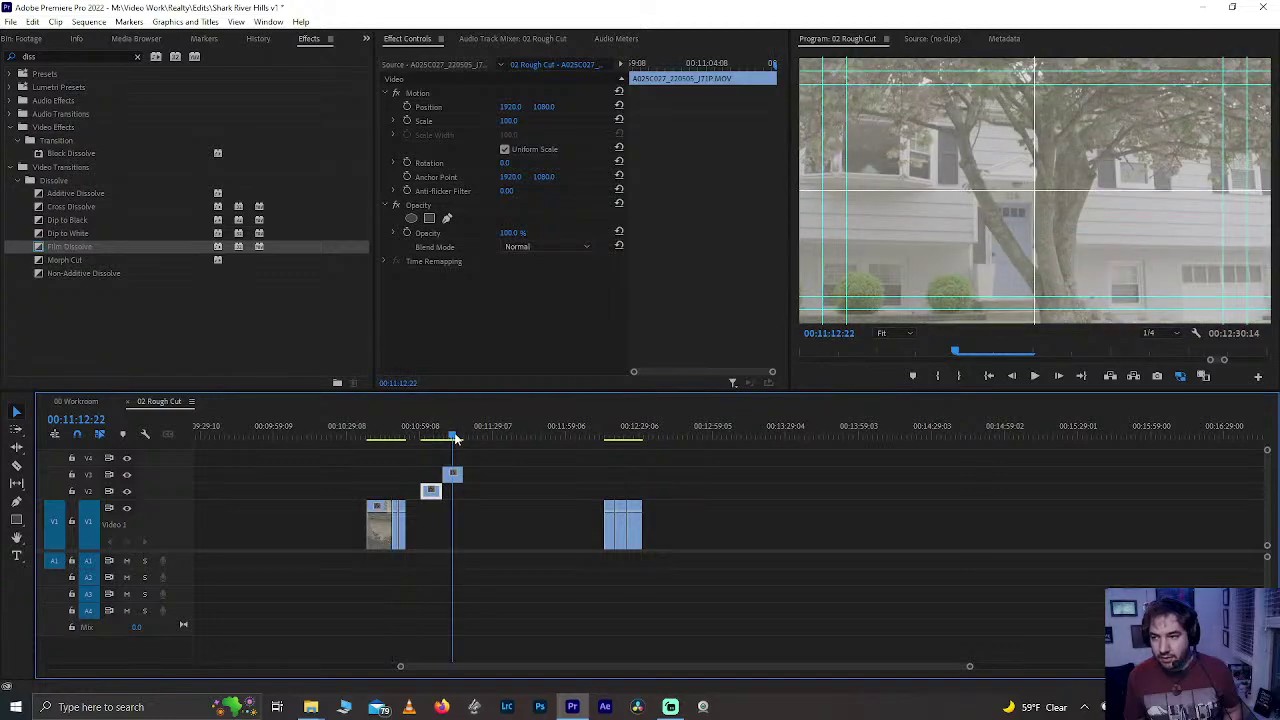
left_click(640, 517)
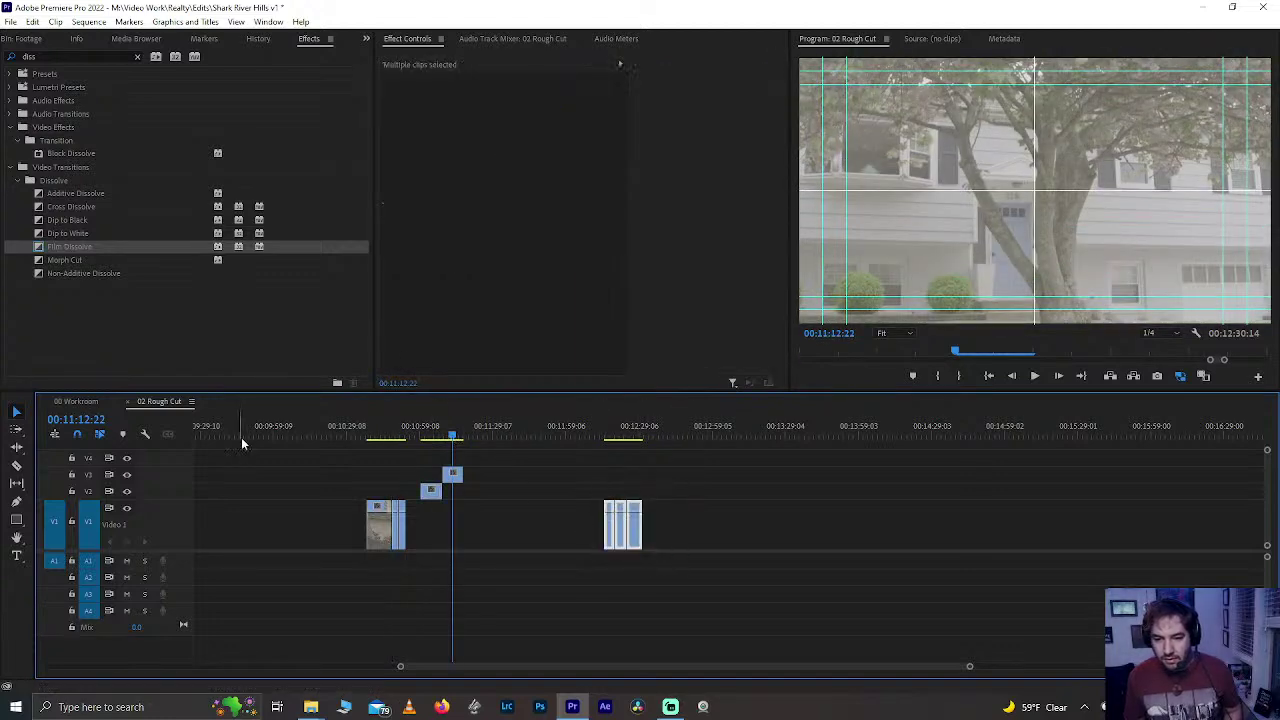
left_click_drag(313, 493, 272, 538)
left_click(630, 528)
left_click_drag(632, 537, 338, 518)
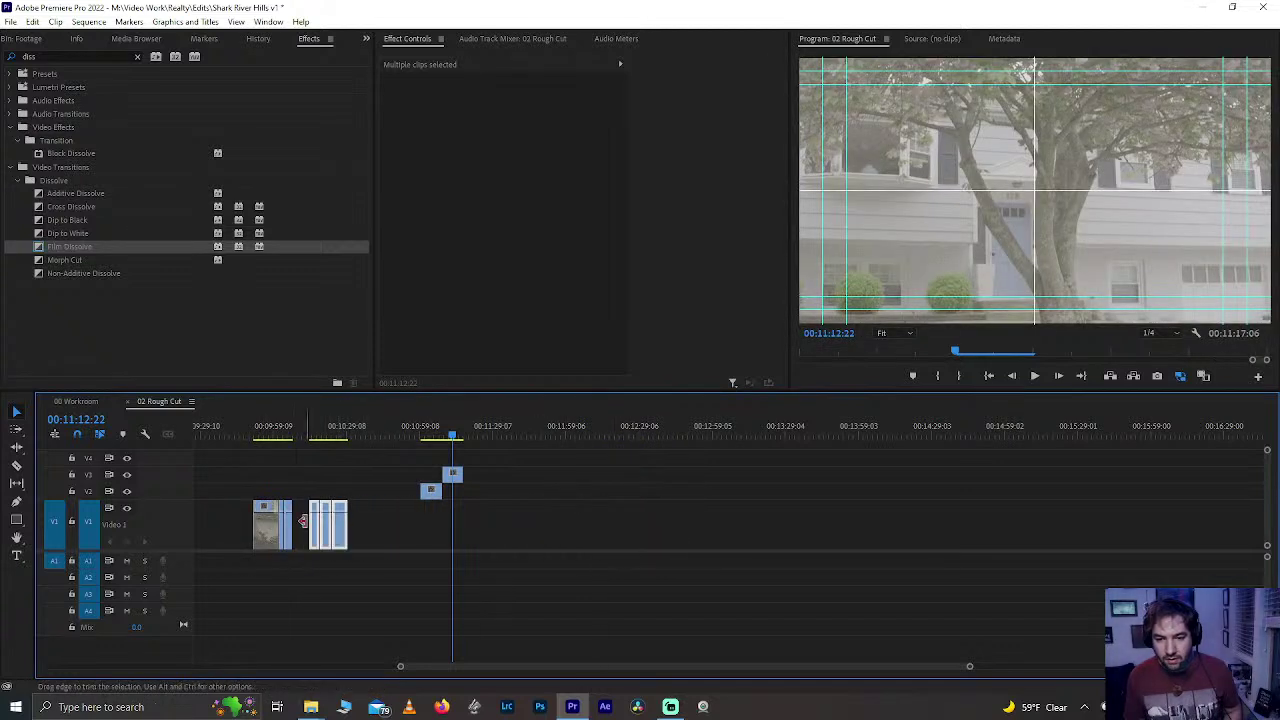
left_click(302, 521)
key("Delete")
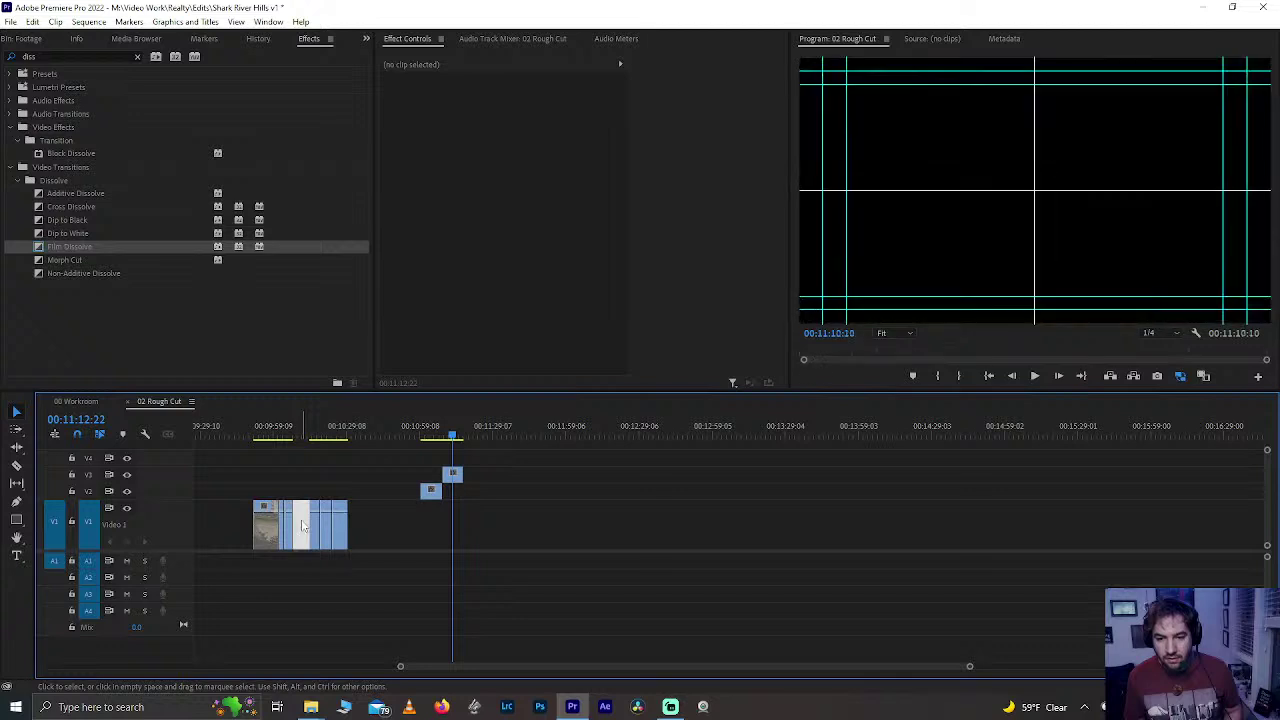
- Cut the grouped house clips and paste them after the DJI_0597 drone clip near 01:19
left_click_drag(243, 470, 325, 547)
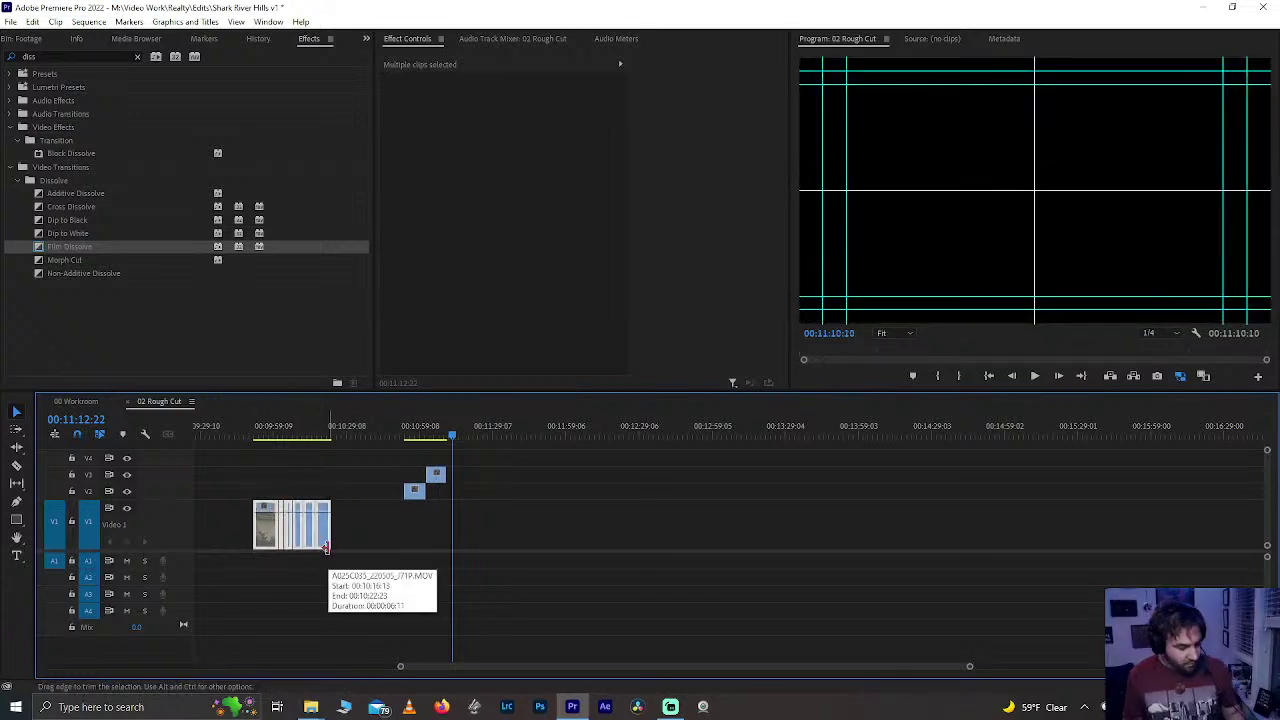
key("Delete")
scroll(318, 516, "up", 10)
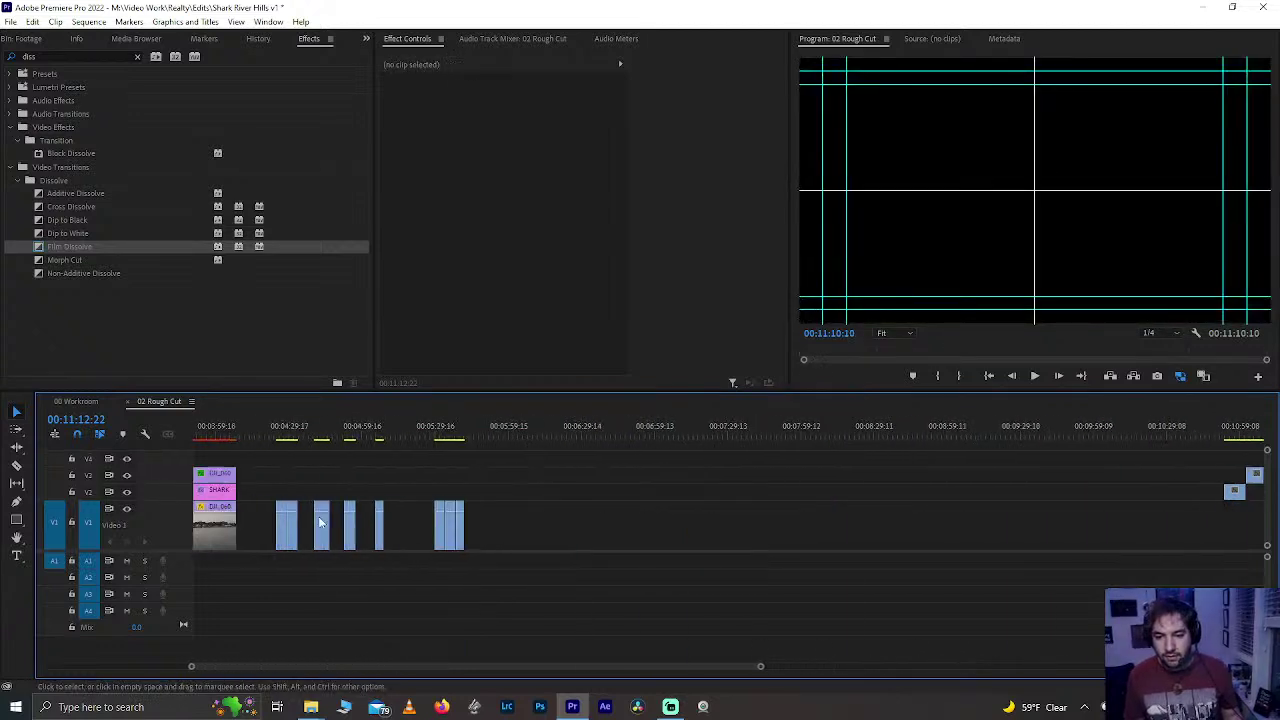
scroll(318, 516, "up", 2)
left_click(388, 434)
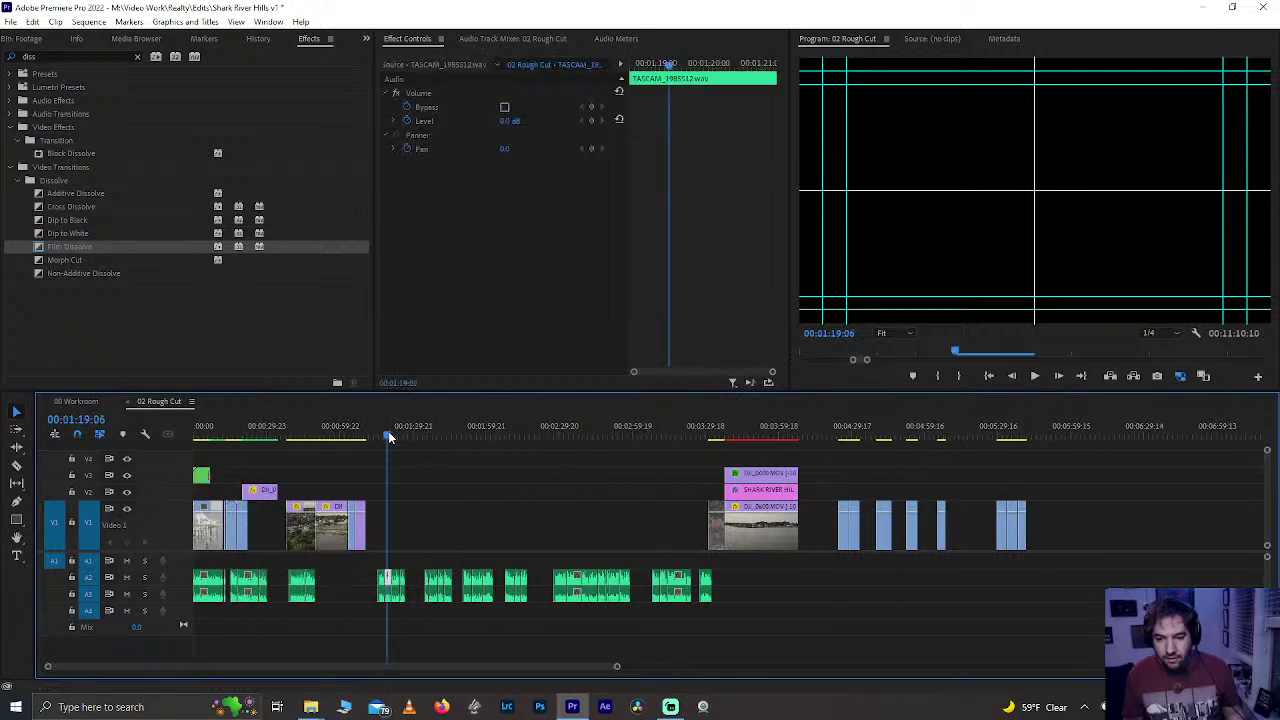
key("=")
key("=")
key("=")
key("=")
key("=")
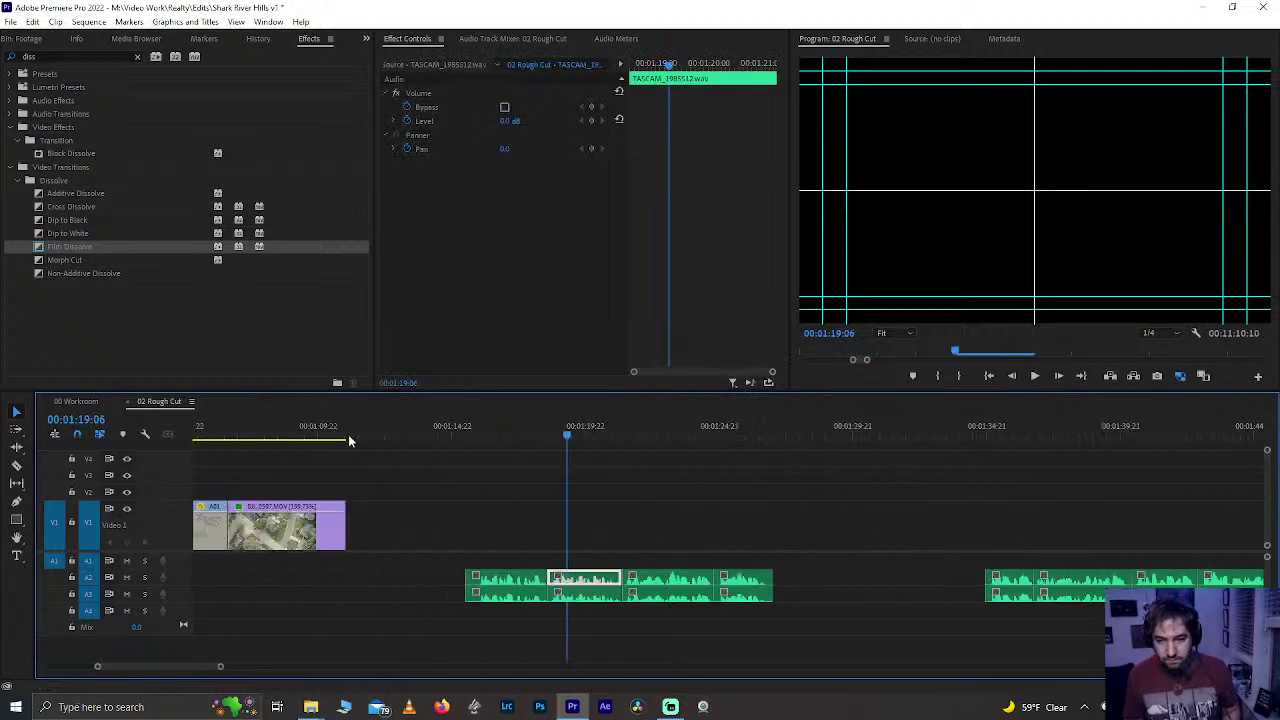
key("Up")
key("Down")
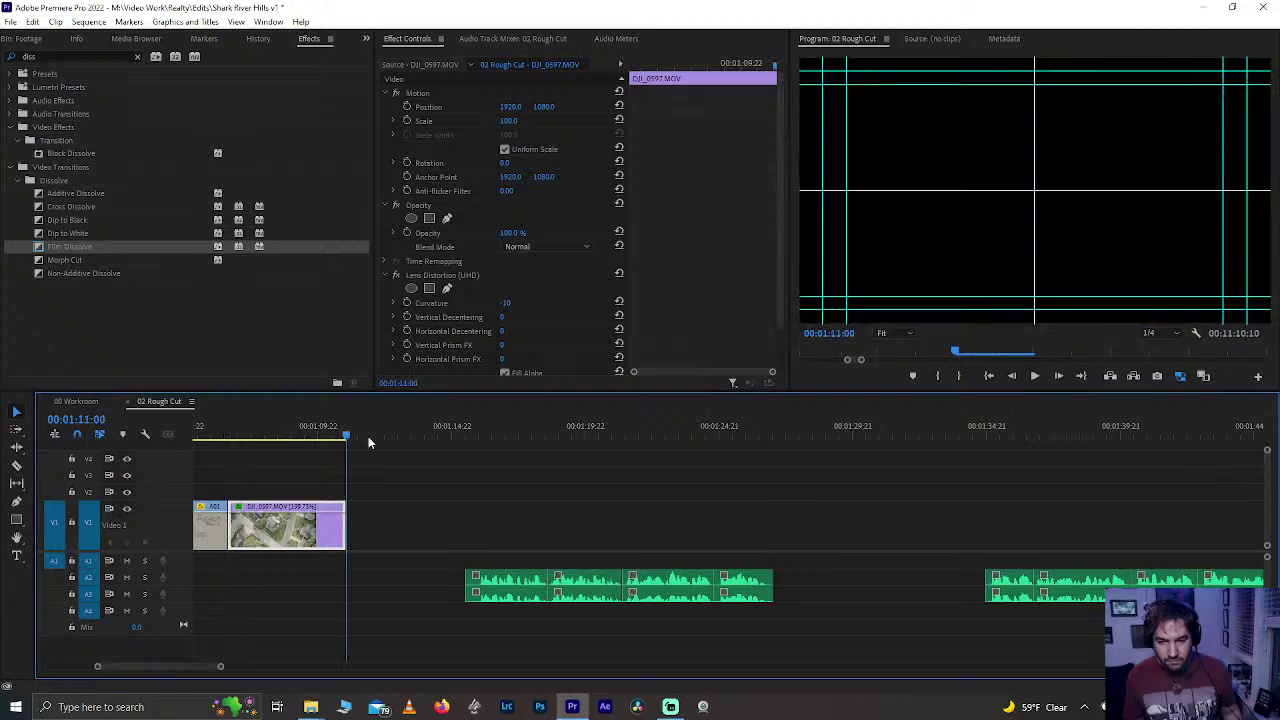
key("ctrl+v")
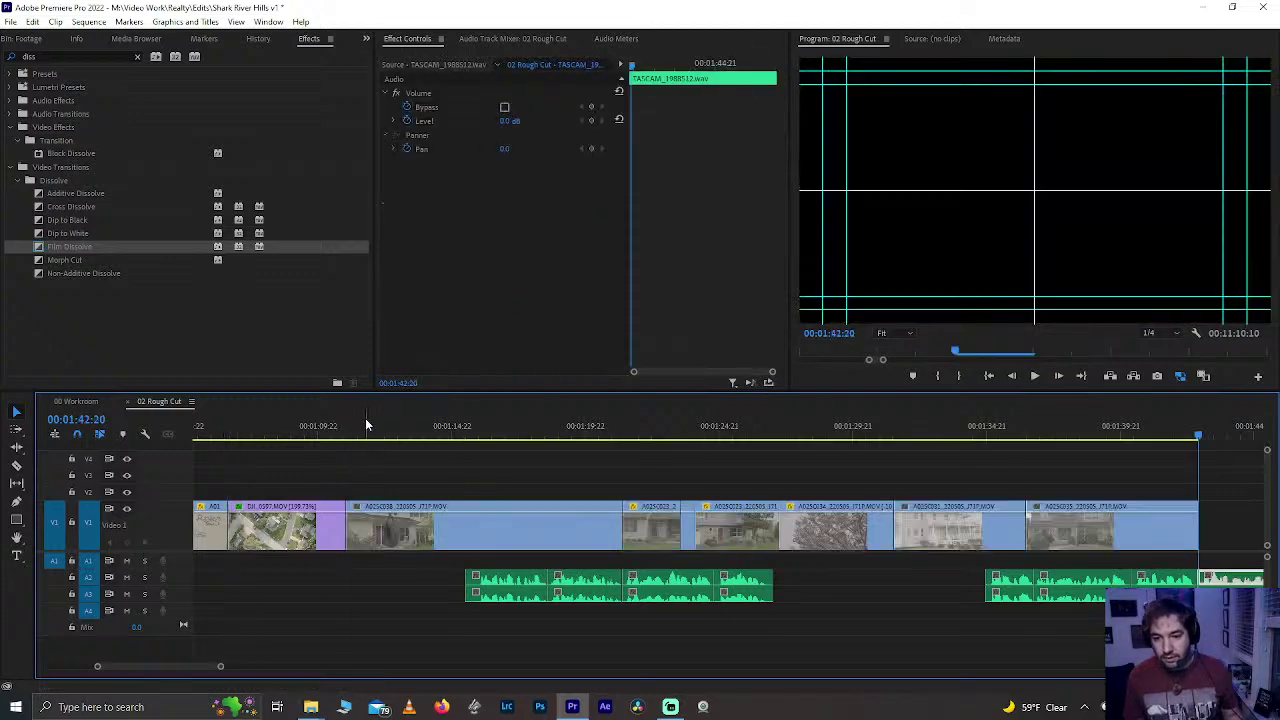
- Trim two seconds off the pasted house clip's start and ripple delete the resulting gap
left_click(343, 430)
key("space")
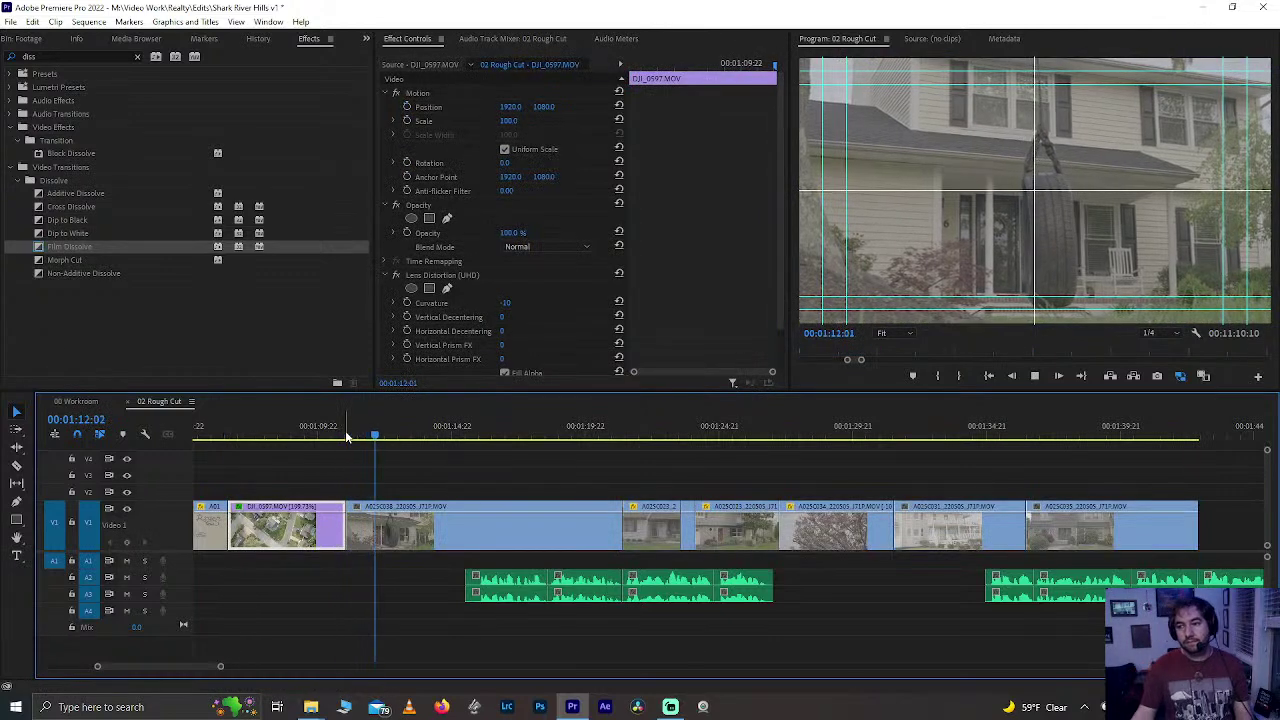
key("space")
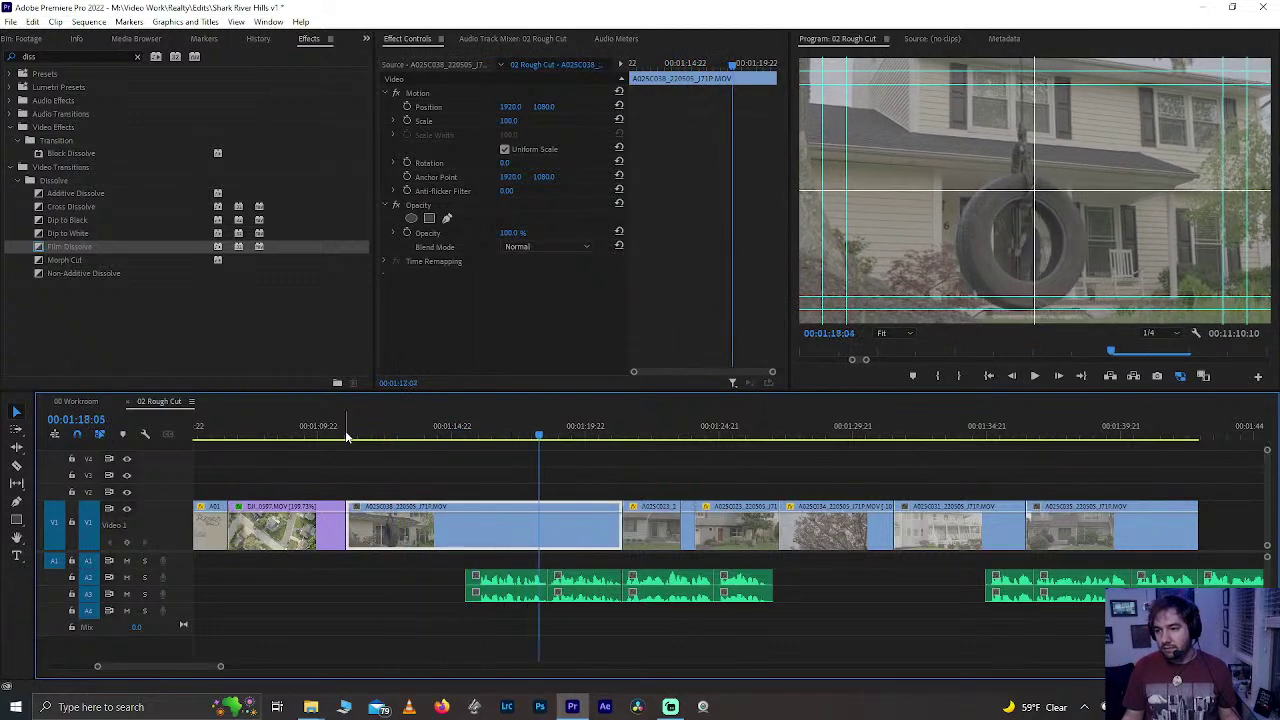
key("j")
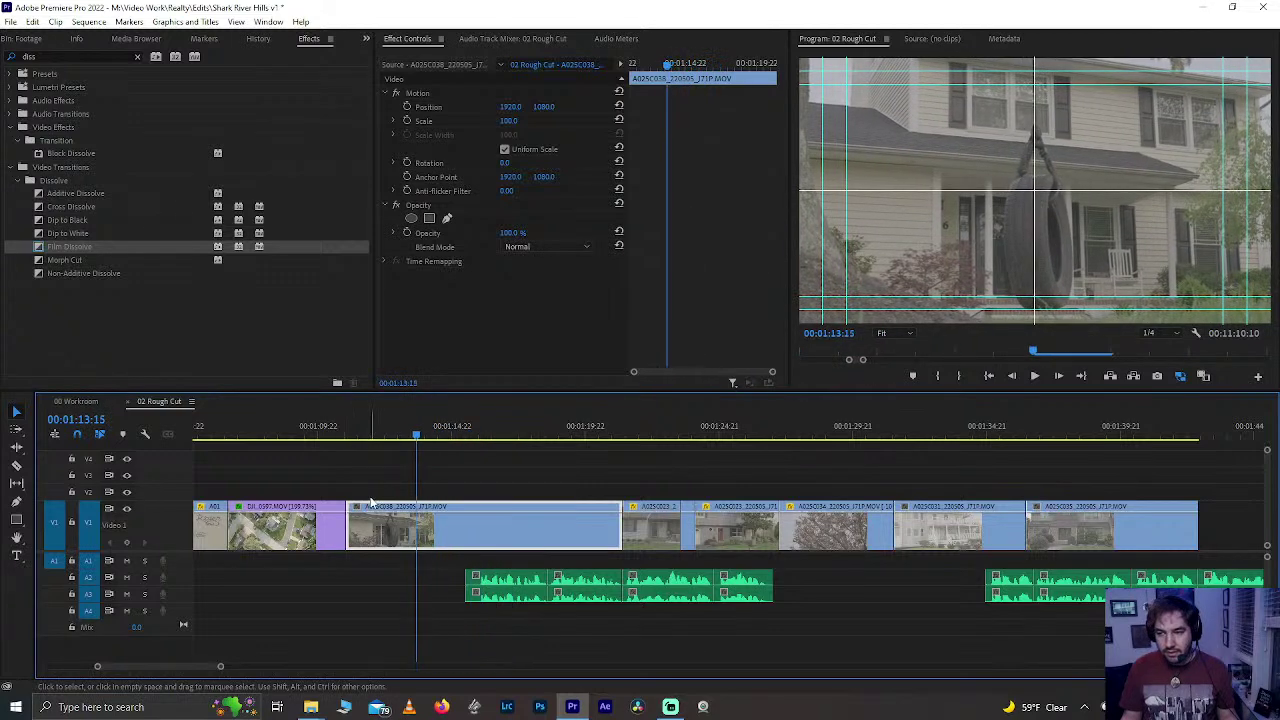
left_click_drag(350, 533, 418, 533)
left_click(405, 533)
key("Delete")
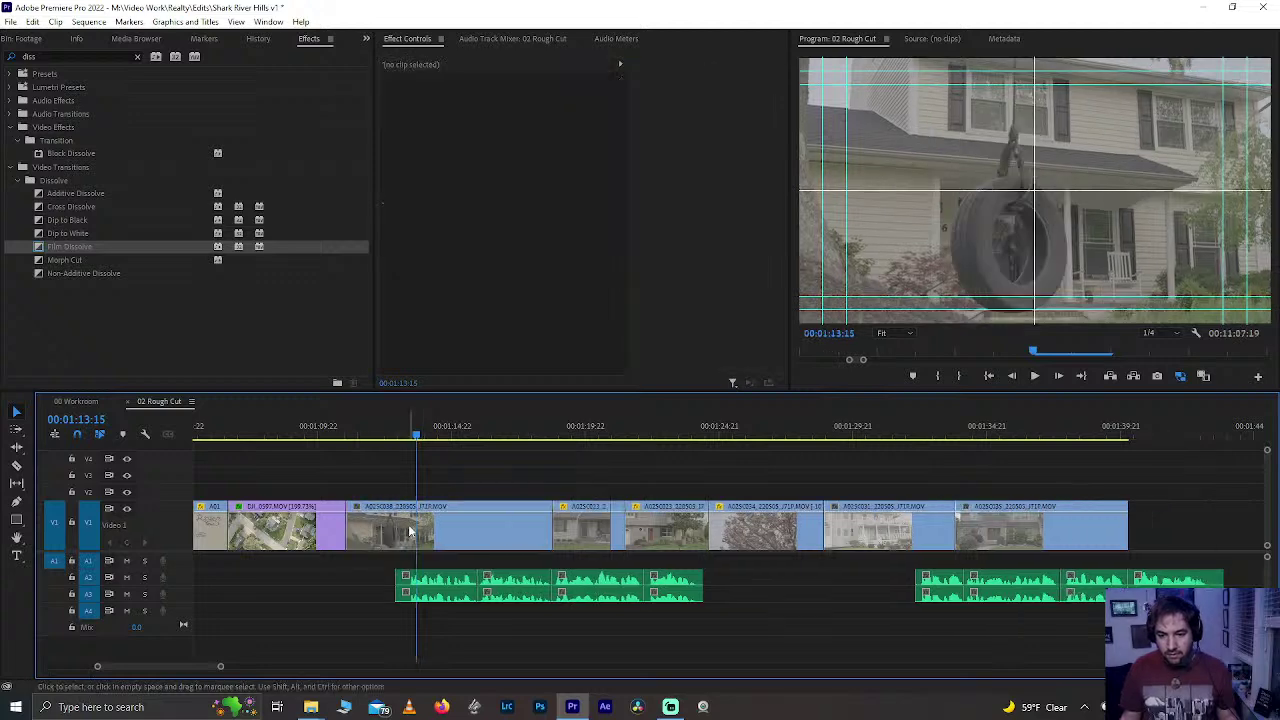
left_click_drag(497, 582, 684, 612)
- Move the first two audio clips about five seconds earlier and play back the alignment
scroll(684, 612, "up", 3)
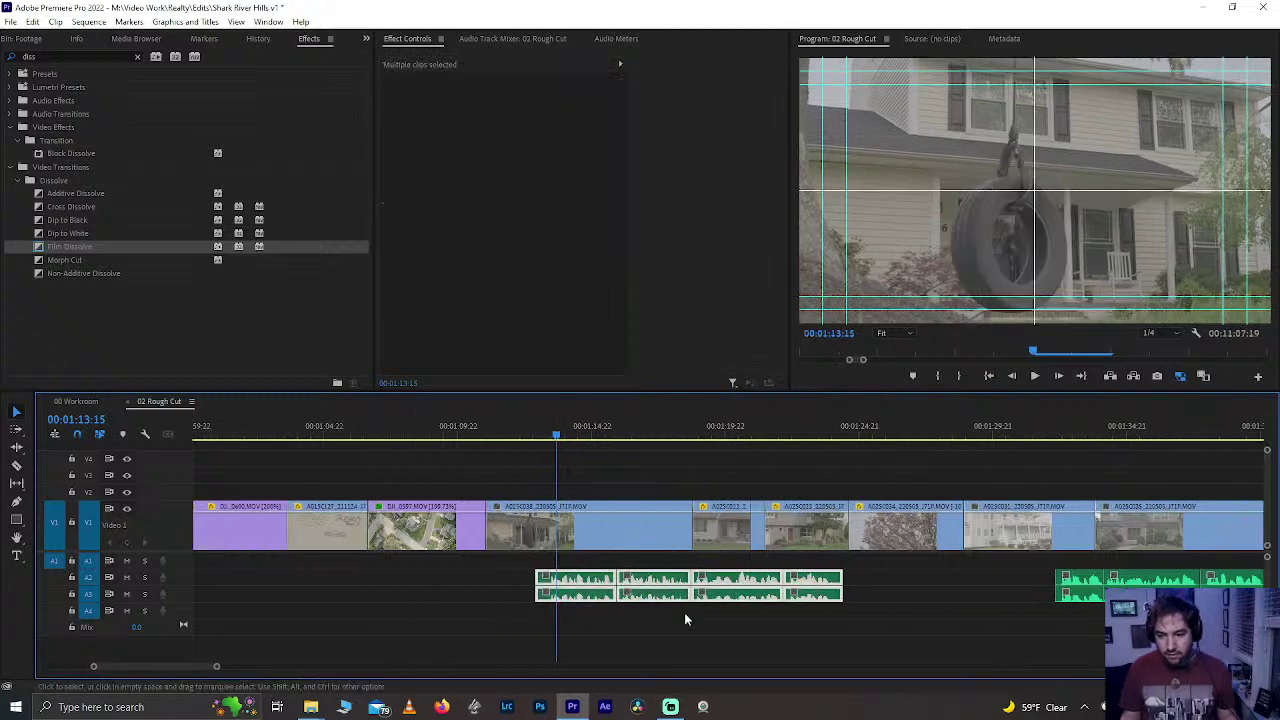
left_click(530, 576)
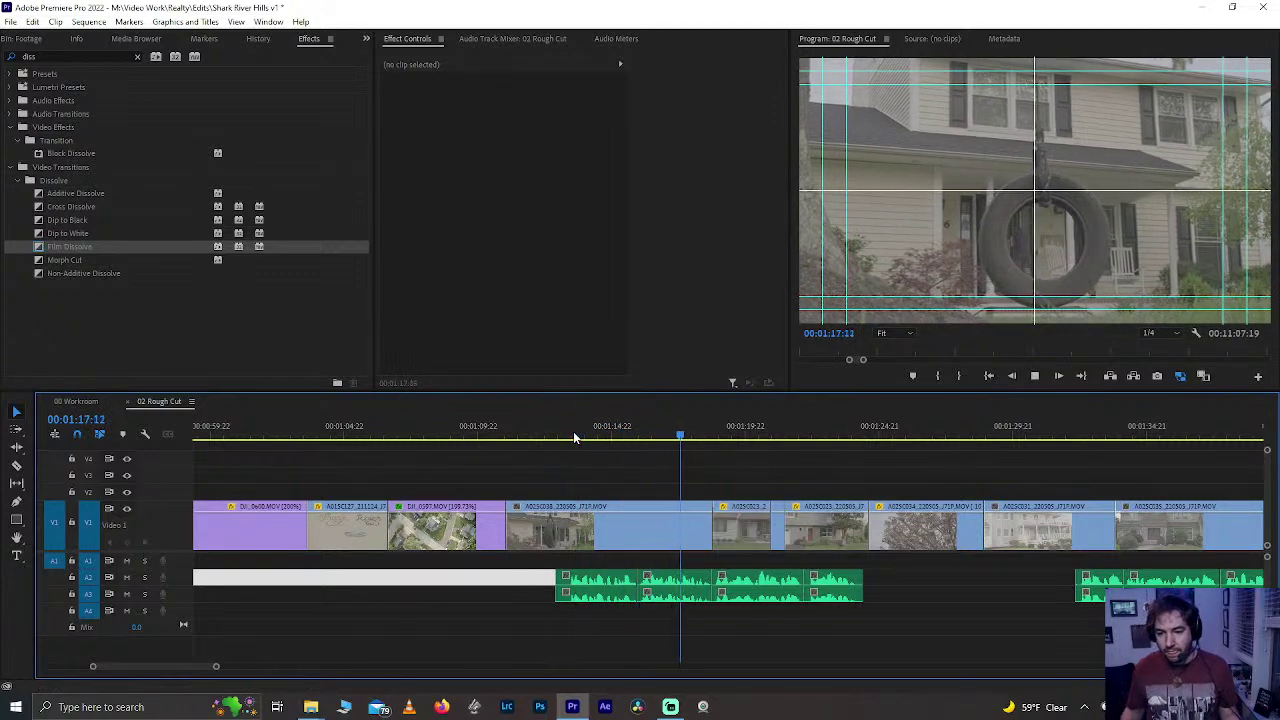
key("space")
left_click(600, 580)
left_click(690, 582, "shift")
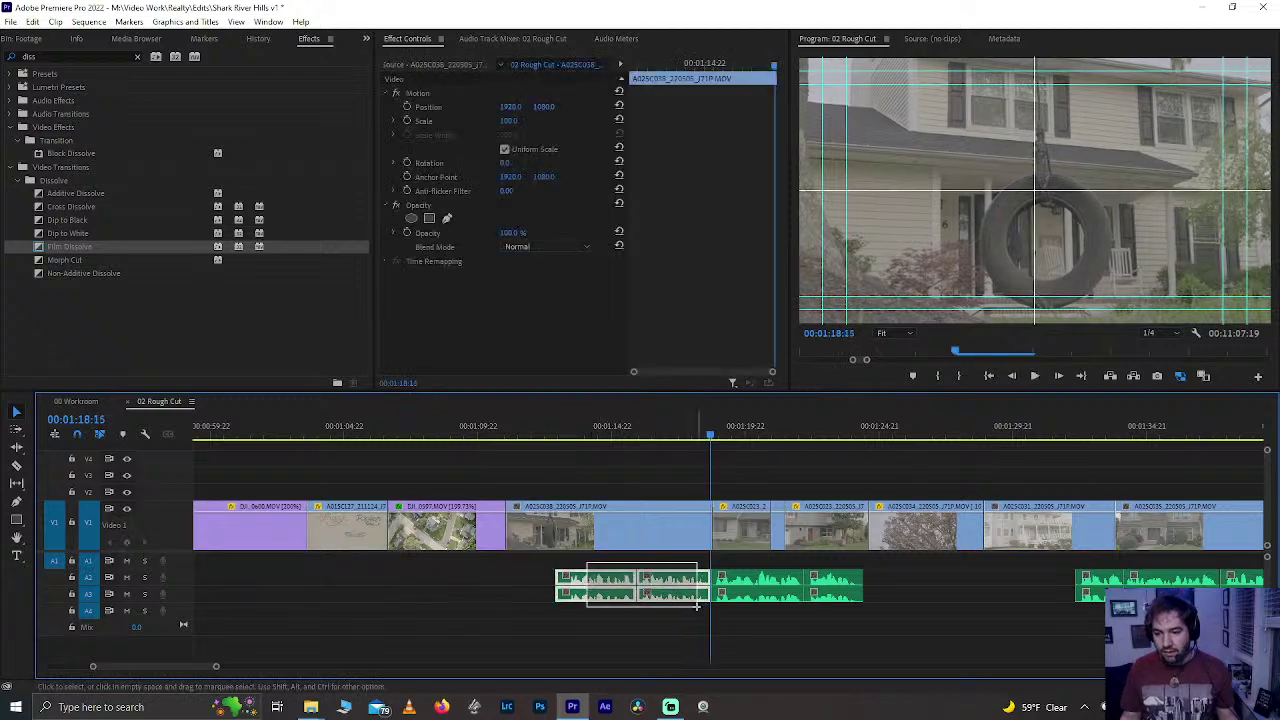
left_click_drag(690, 582, 524, 588)
key("space")
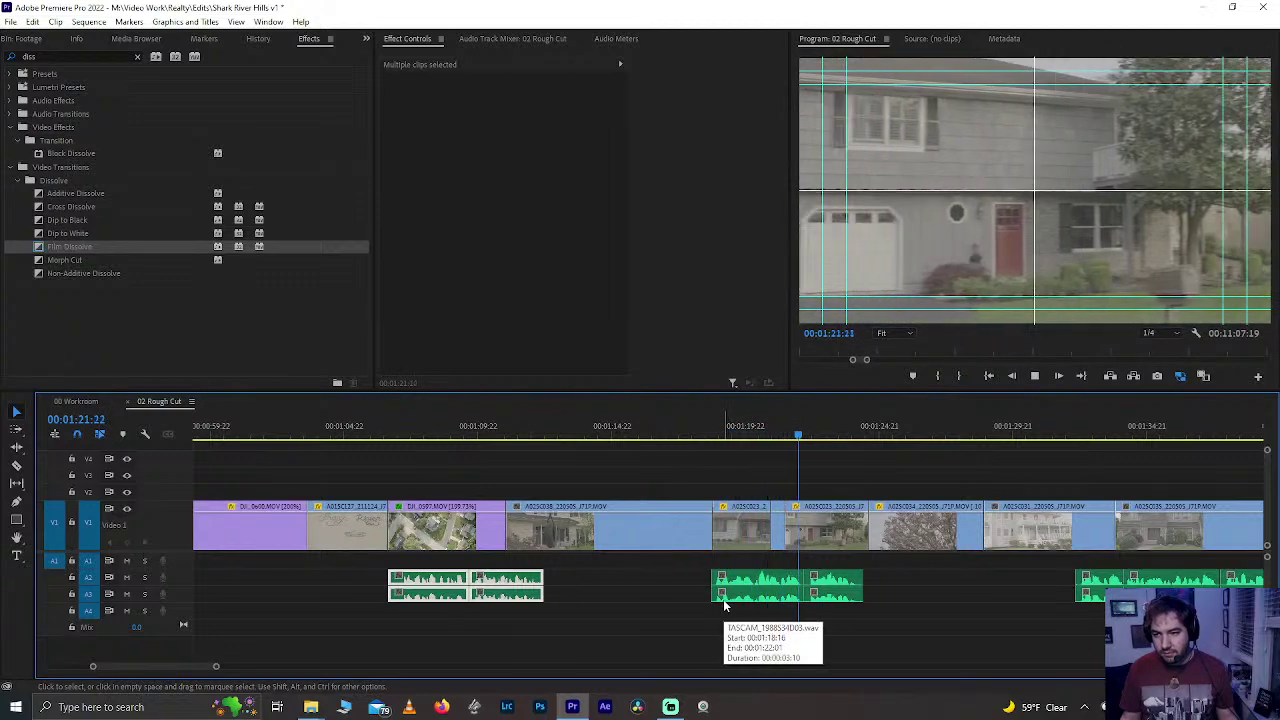
- Review playback from 00:01:19:01 to check the audio against the house clip
left_click(723, 427)
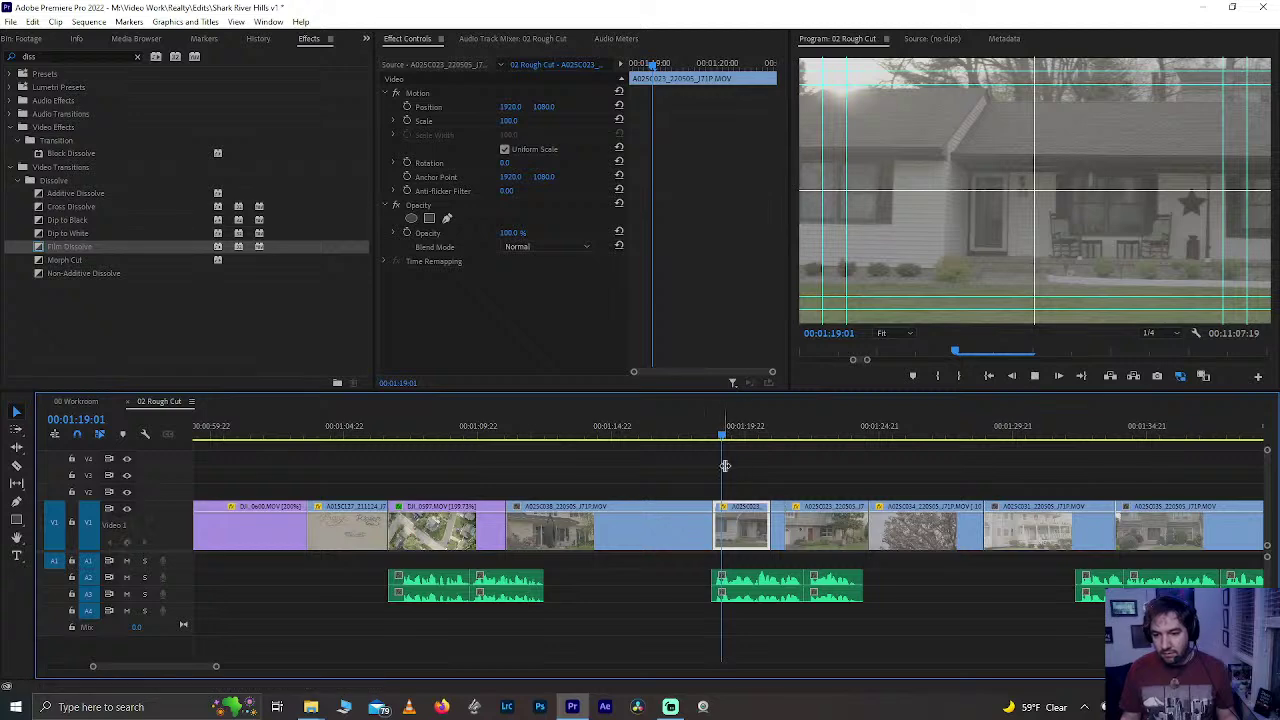
key("space")
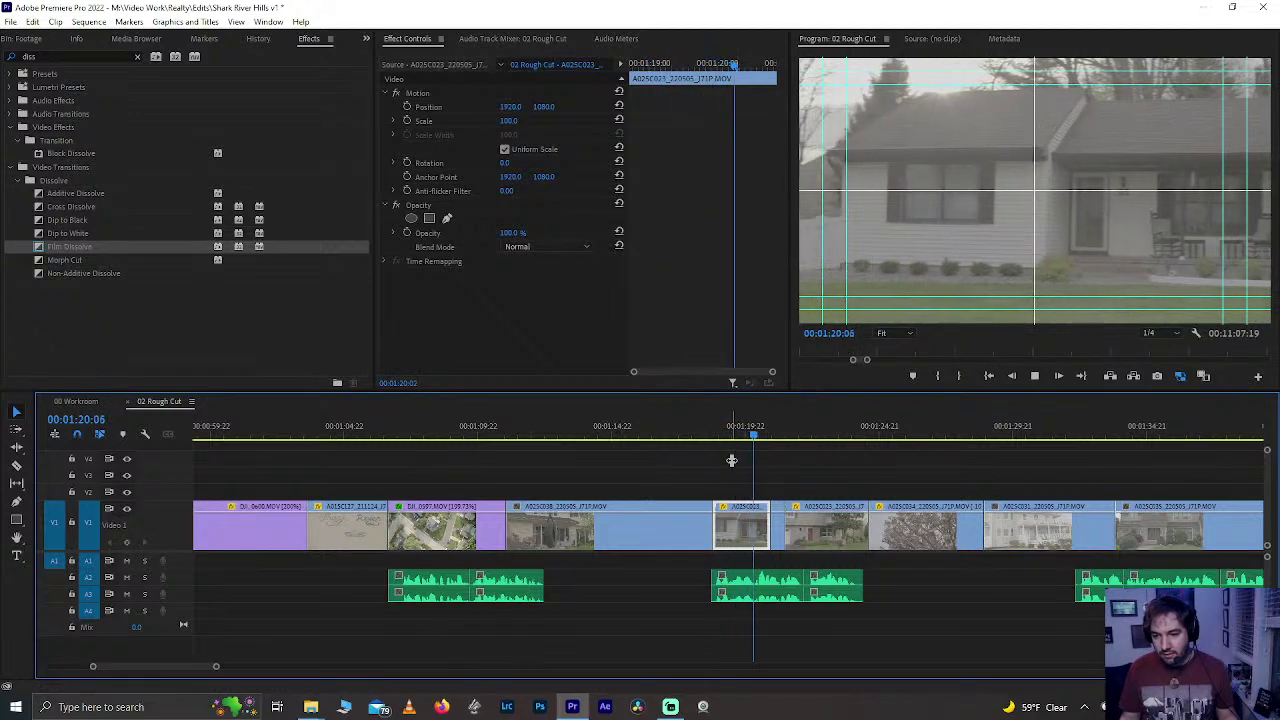
key("space")
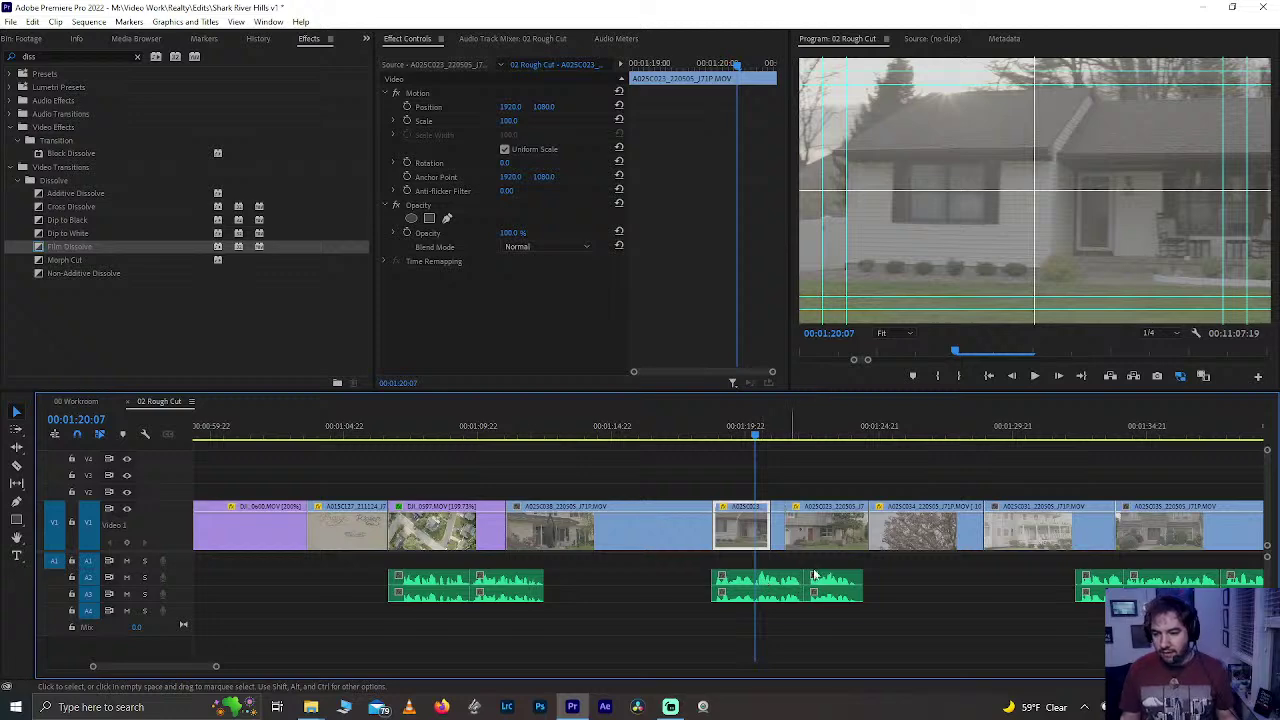
left_click(709, 436)
key("space")
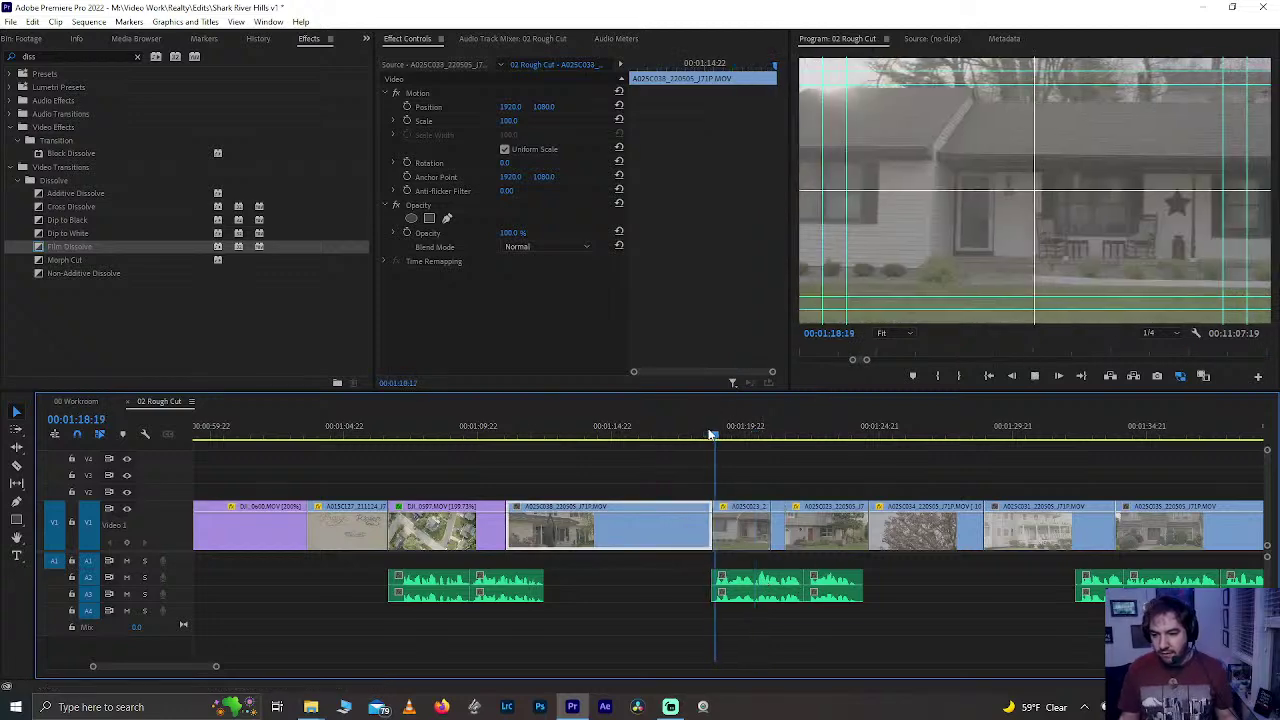
key("space")
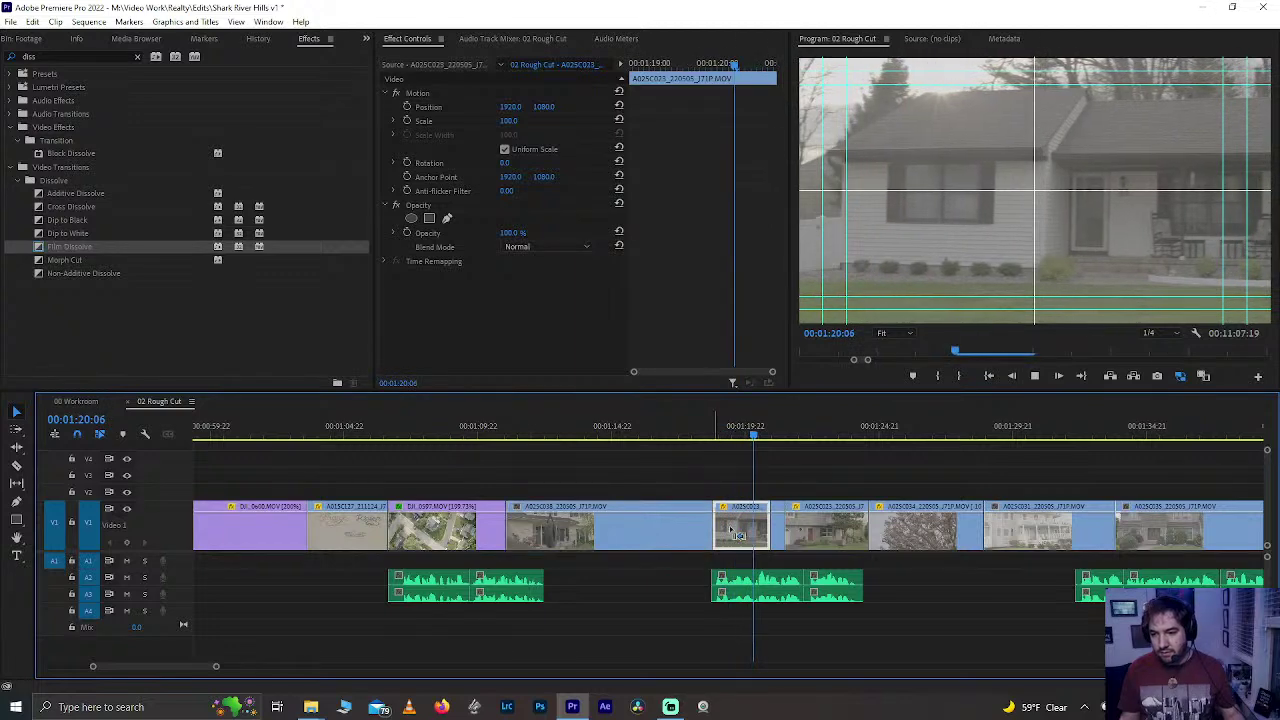
key("shift+t")
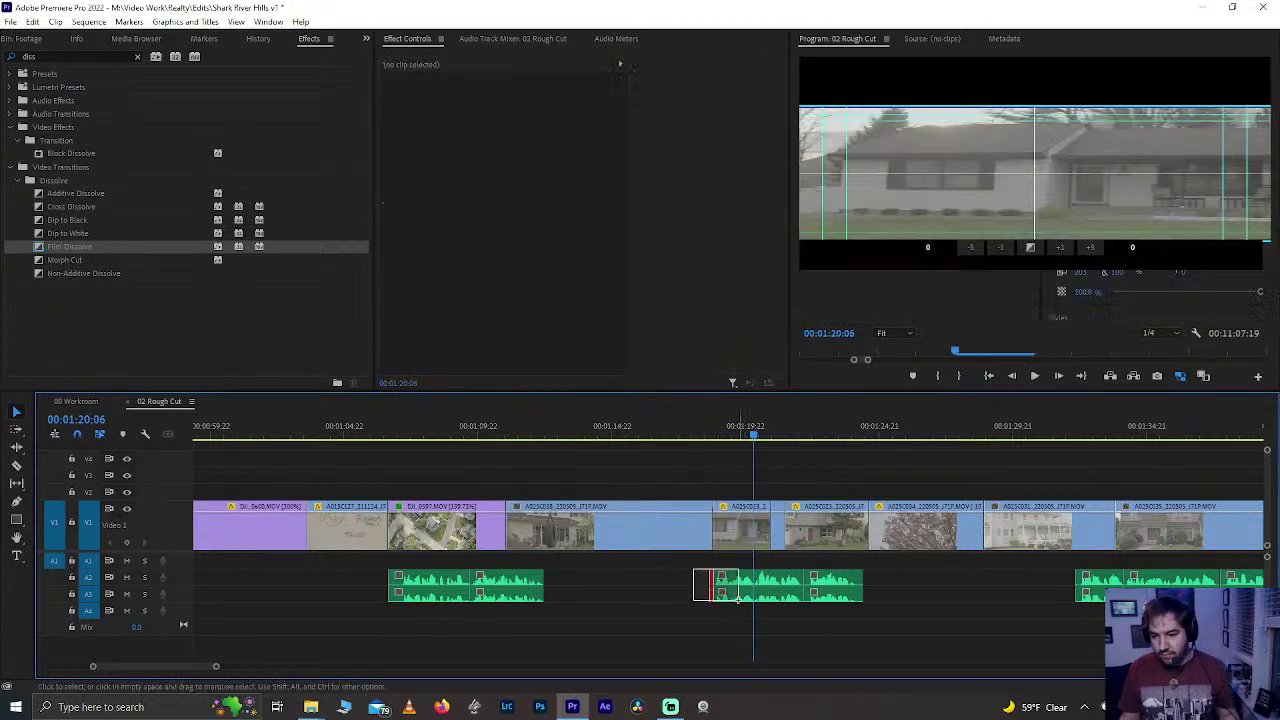
left_click(745, 585)
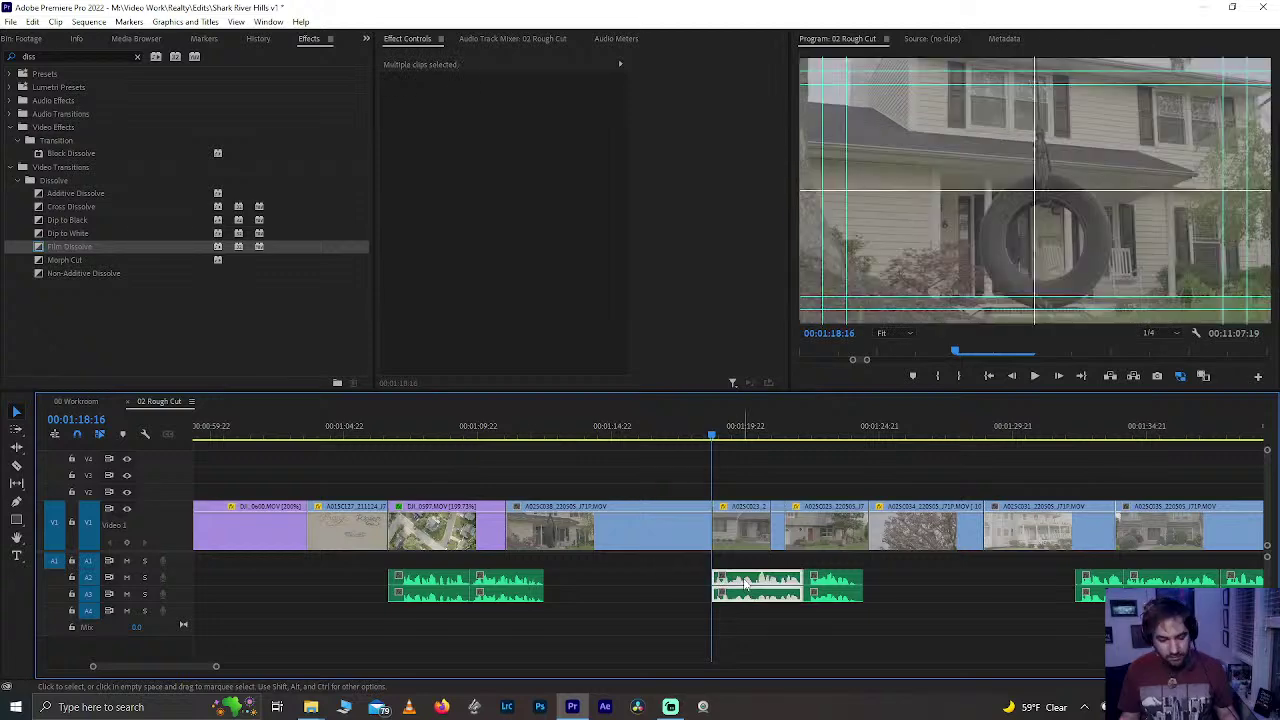
key("space")
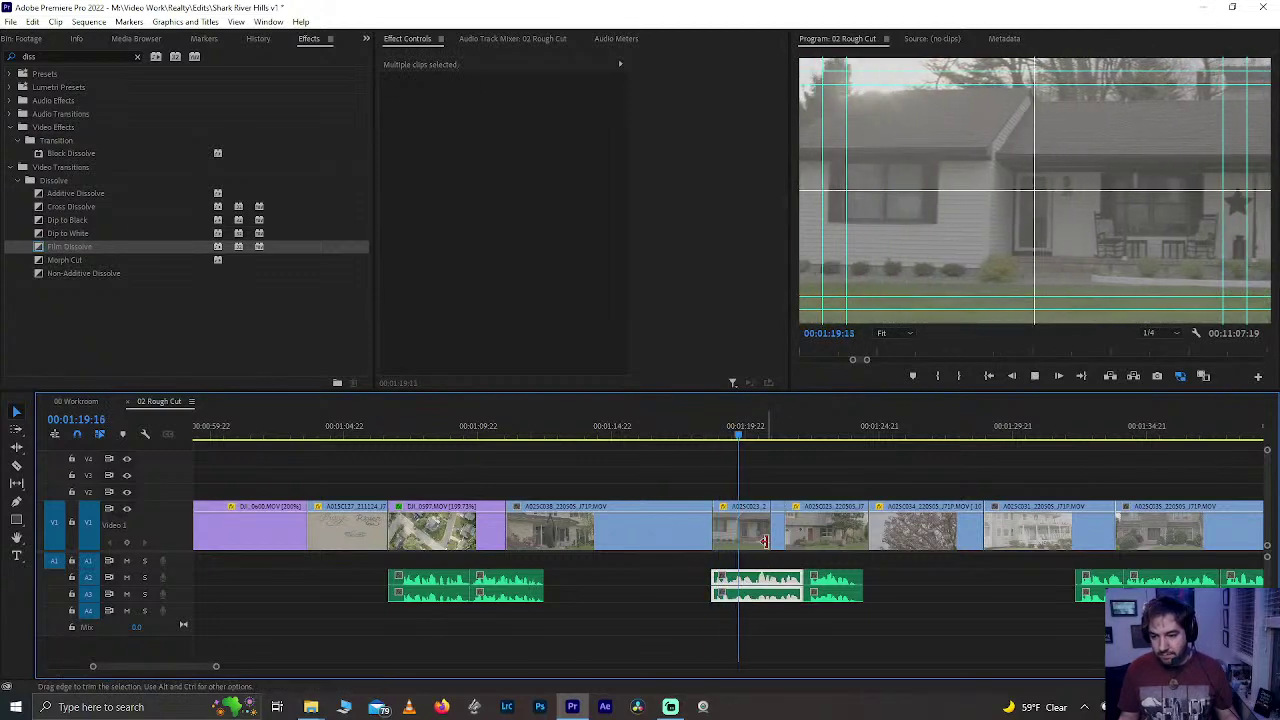
key("space")
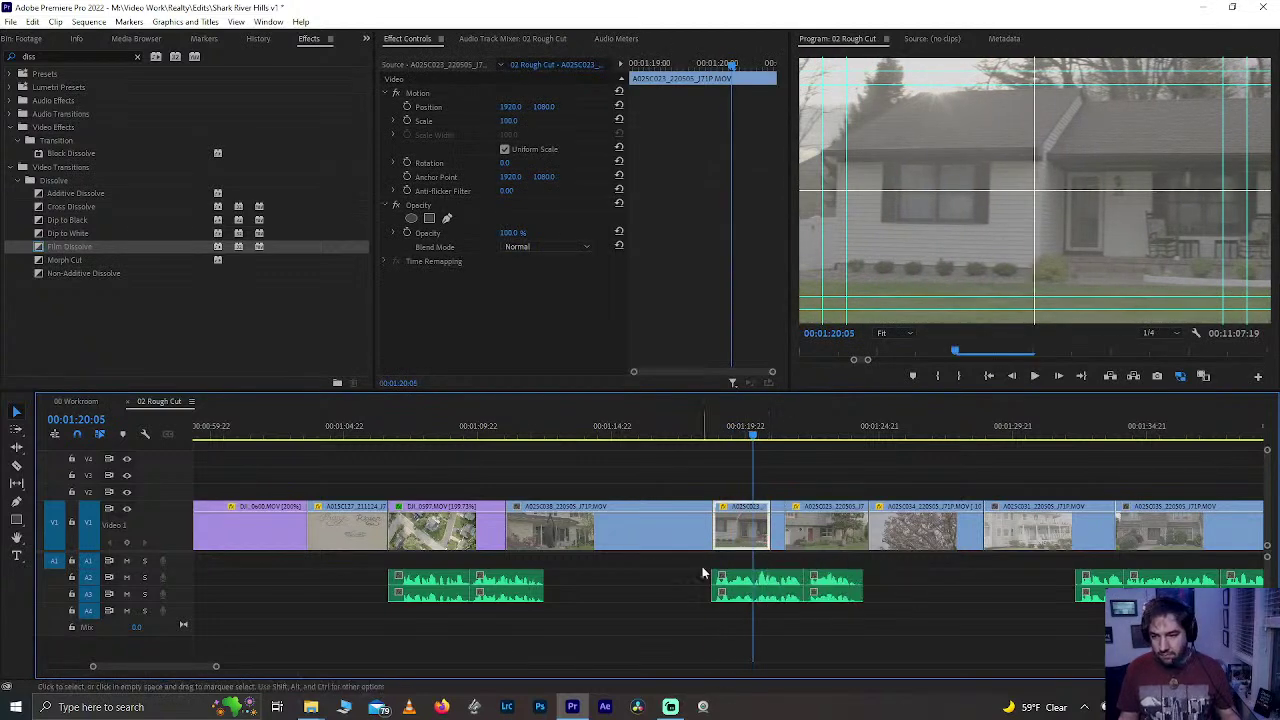
- Move the audio clip beneath the cut earlier to about 01:17 and play it back
mouse_move(712, 585)
left_mouse_down()
mouse_move(733, 604)
mouse_move(706, 587)
mouse_move(655, 586)
mouse_move(707, 590)
left_mouse_up()
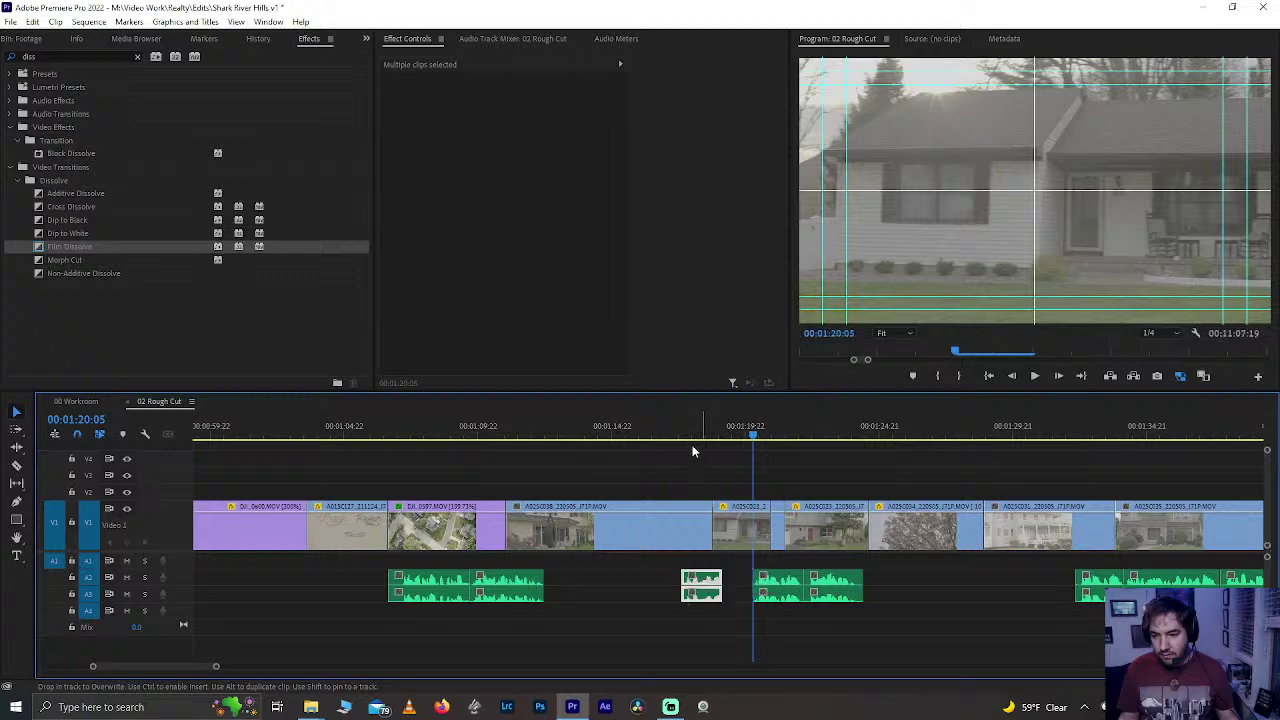
left_click(688, 435)
key("space")
key("space")
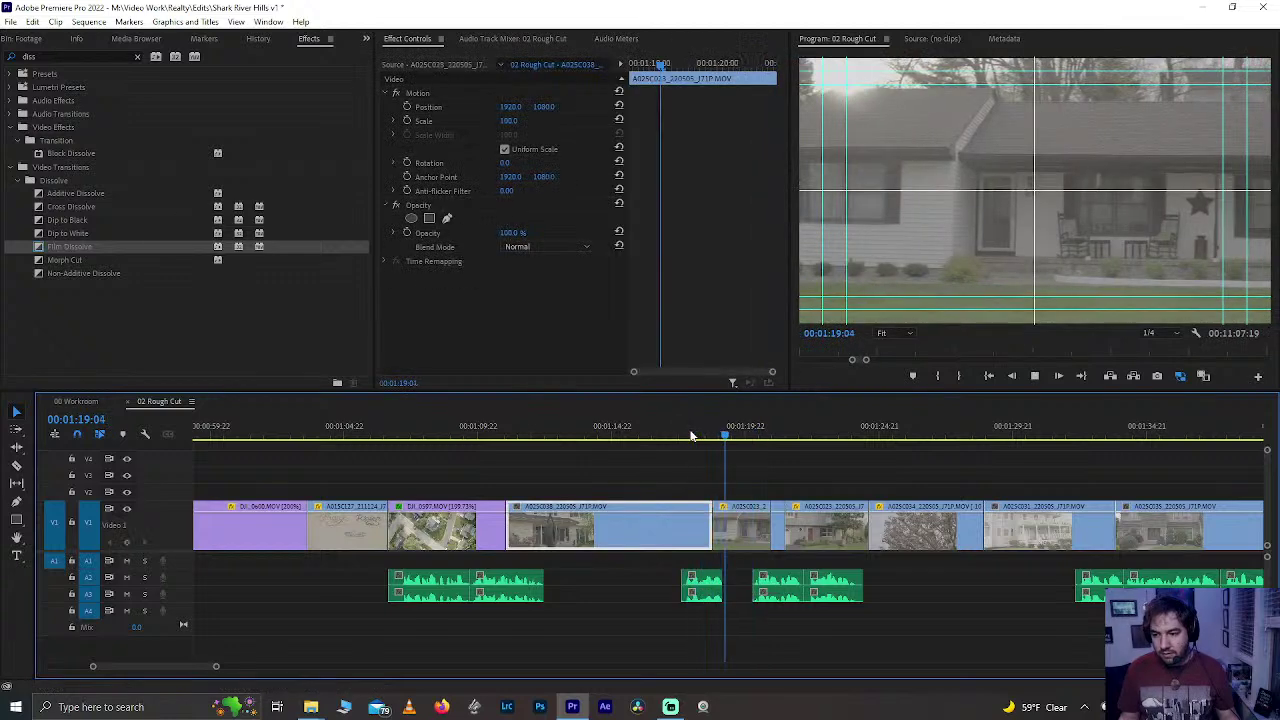
left_click(706, 549)
- Shift the next audio clip slightly later to match its house clip and check playback
scroll(708, 556, "up", 5)
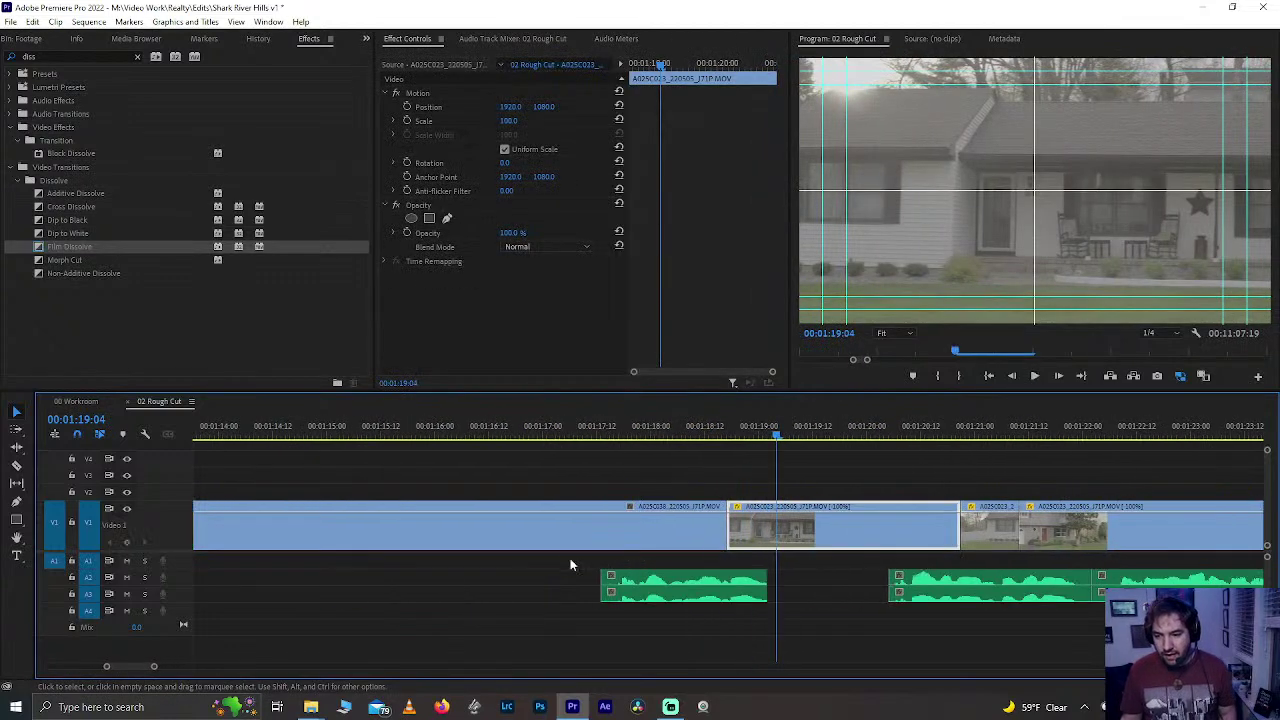
left_click(697, 595)
left_click_drag(722, 584, 754, 584)
left_click(675, 426)
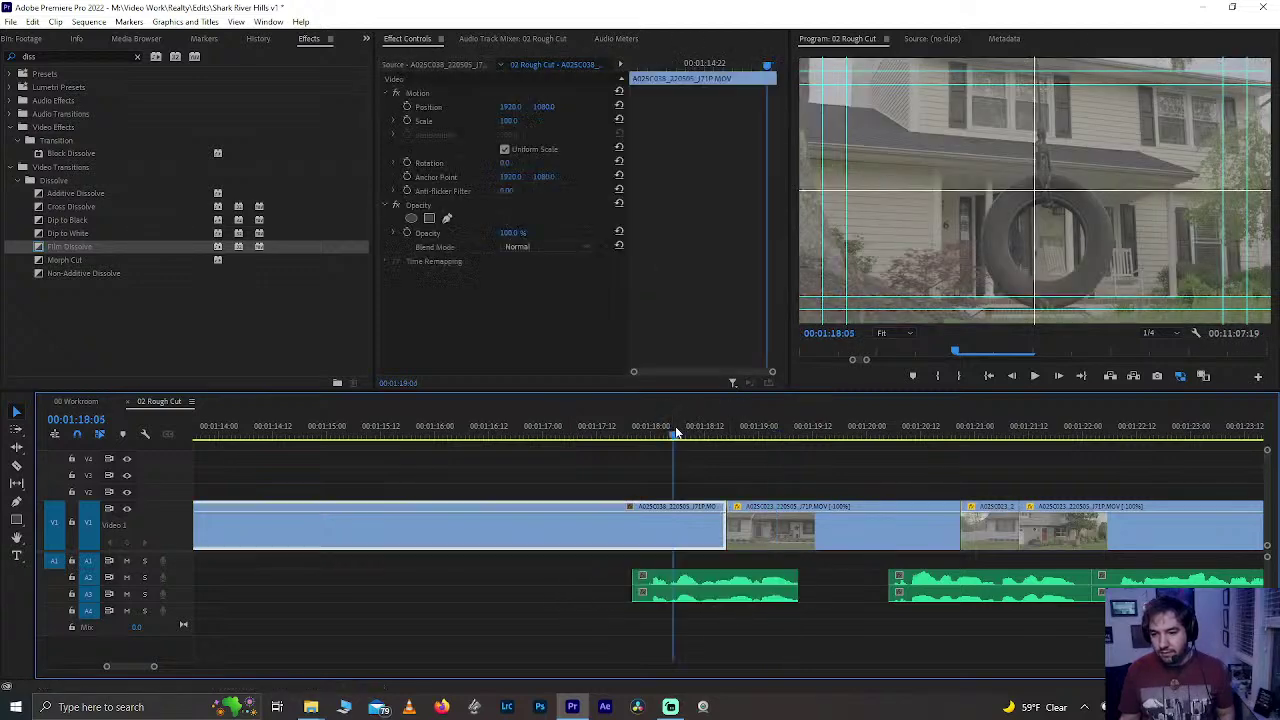
key("space")
left_click(890, 526)
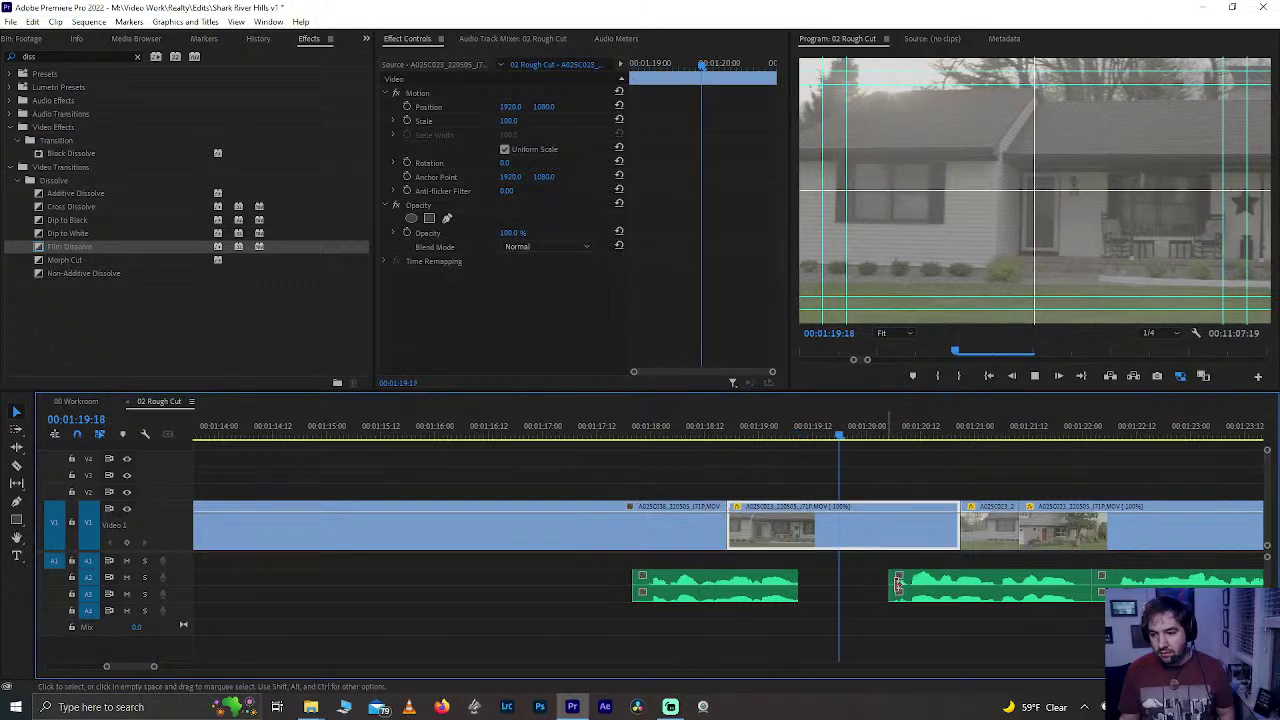
- Move the following ambient audio clip later, under the house clip near 01:29
scroll(893, 560, "down", 4)
scroll(895, 584, "down", 2)
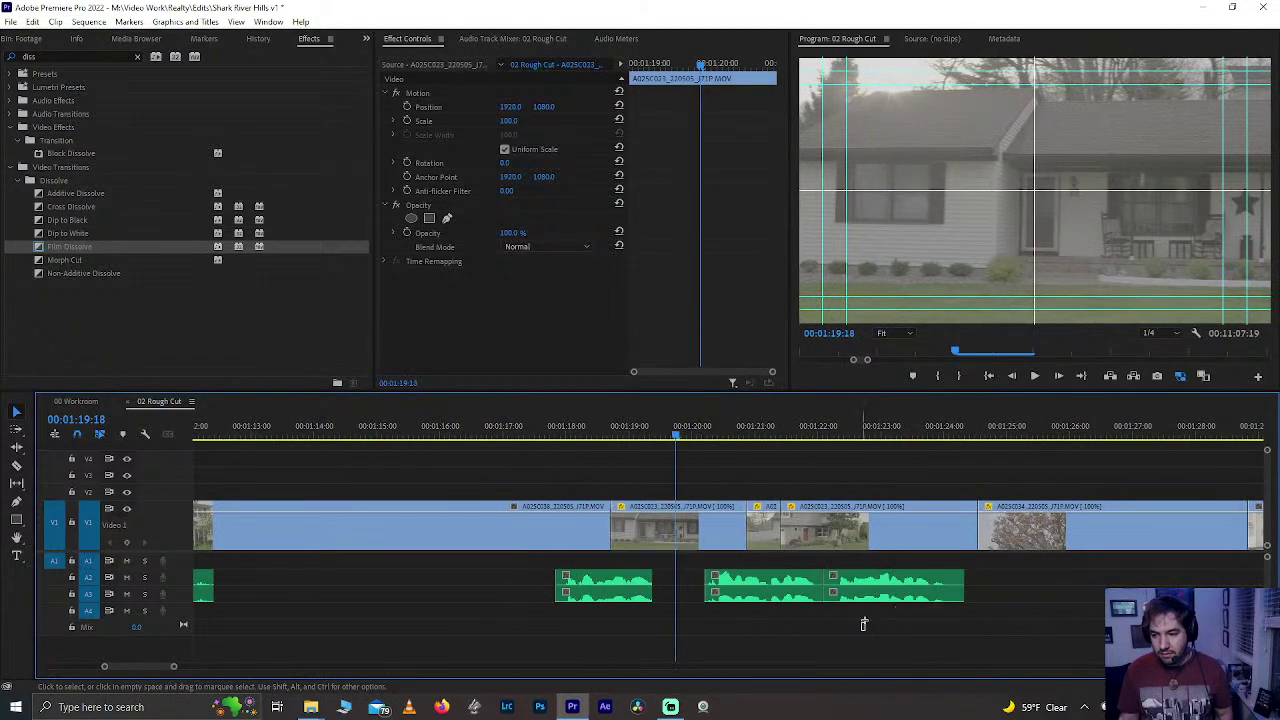
left_click(860, 586)
scroll(858, 571, "down", 3)
left_click_drag(708, 590, 1138, 578)
scroll(1100, 560, "down", 6)
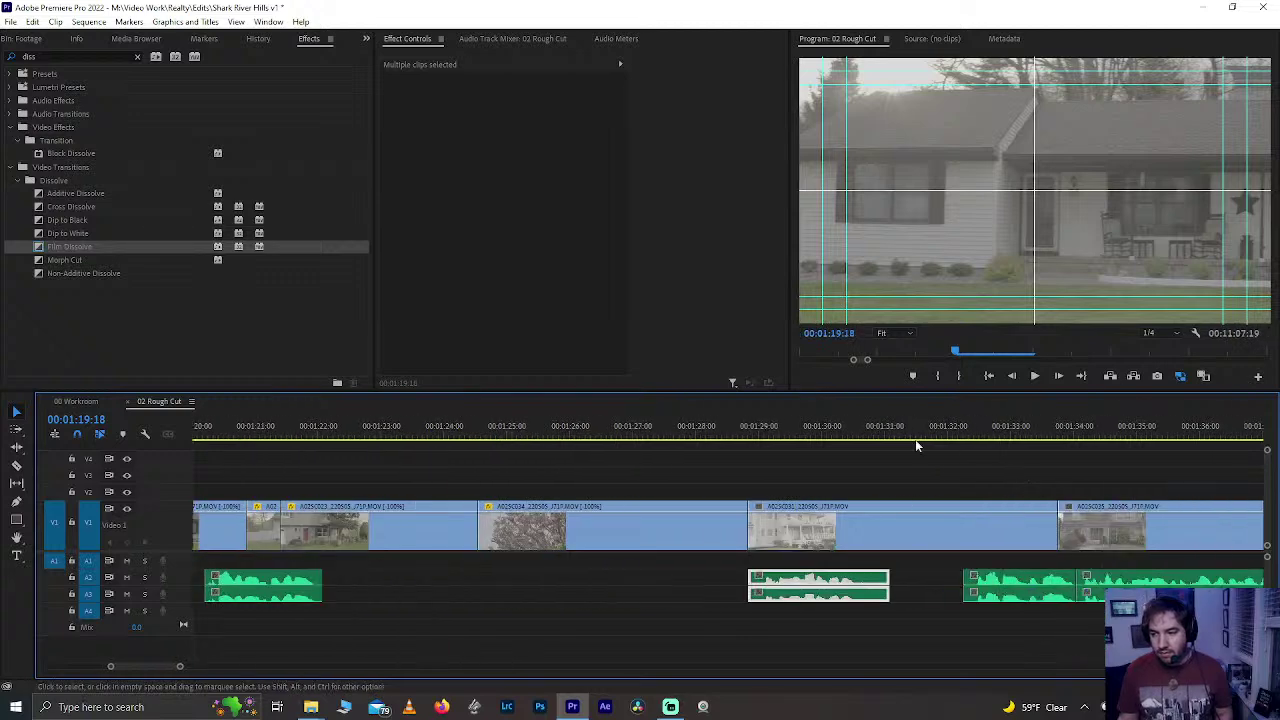
left_click_drag(871, 437, 902, 447)
scroll(923, 580, "down", 6)
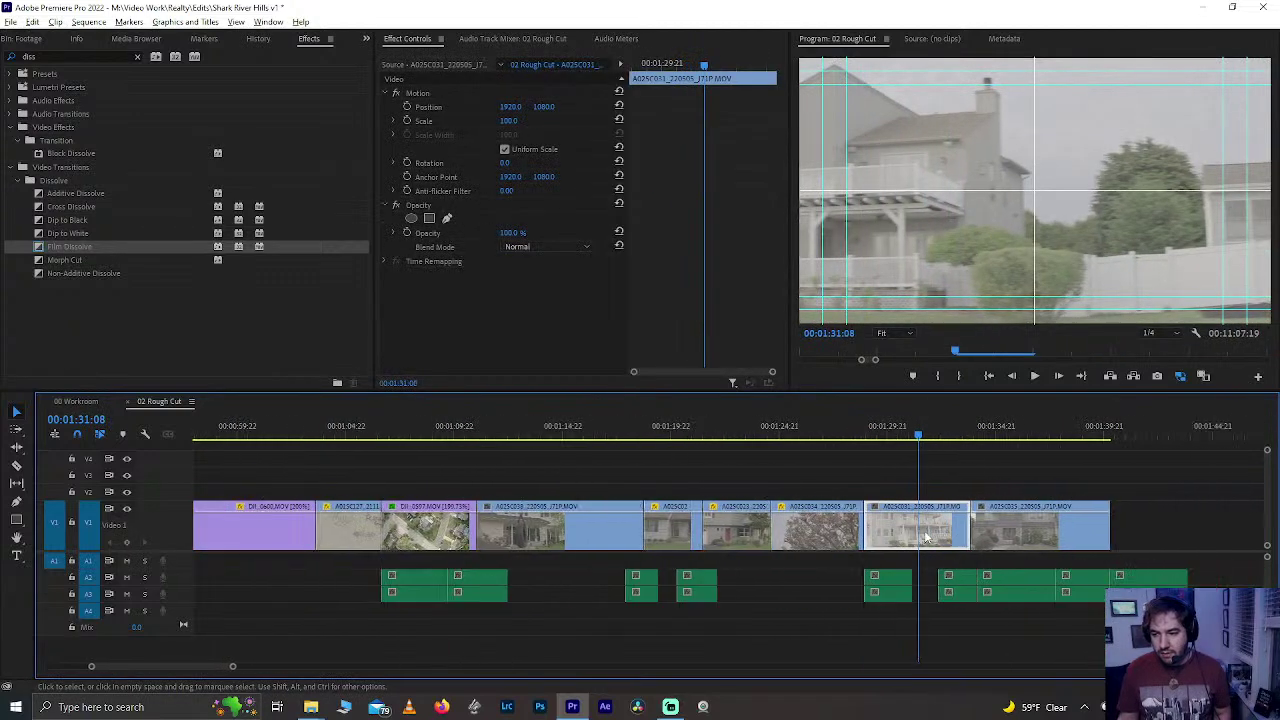
scroll(894, 600, "down", 4)
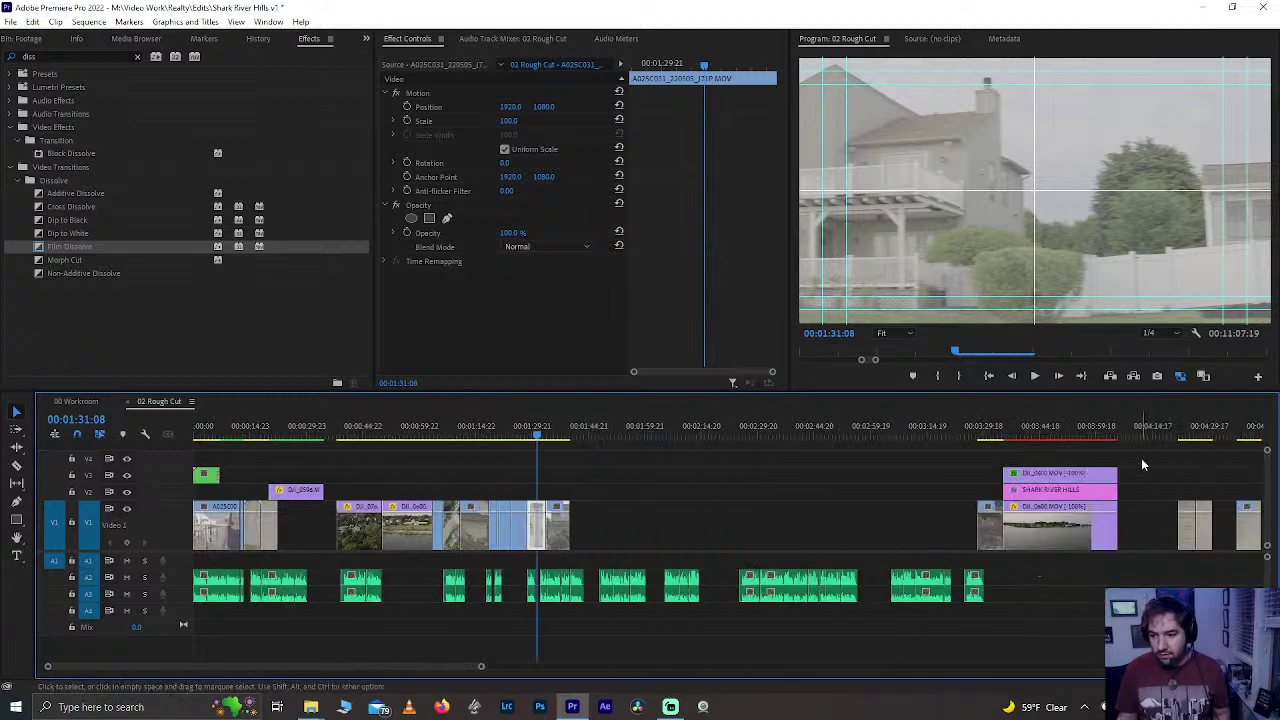
- Clear the selection and push all later clips further right
left_click(1141, 458)
scroll(1133, 459, "down", 5)
scroll(482, 536, "up", 2)
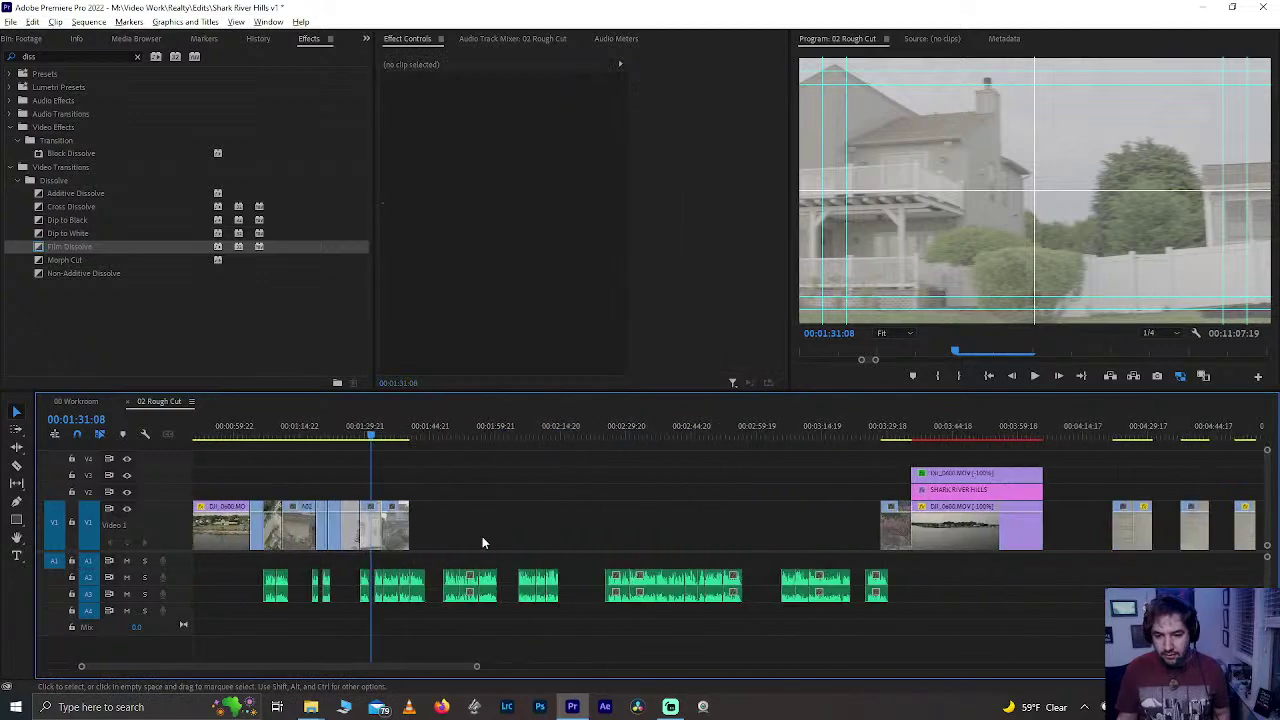
scroll(482, 536, "up", 1)
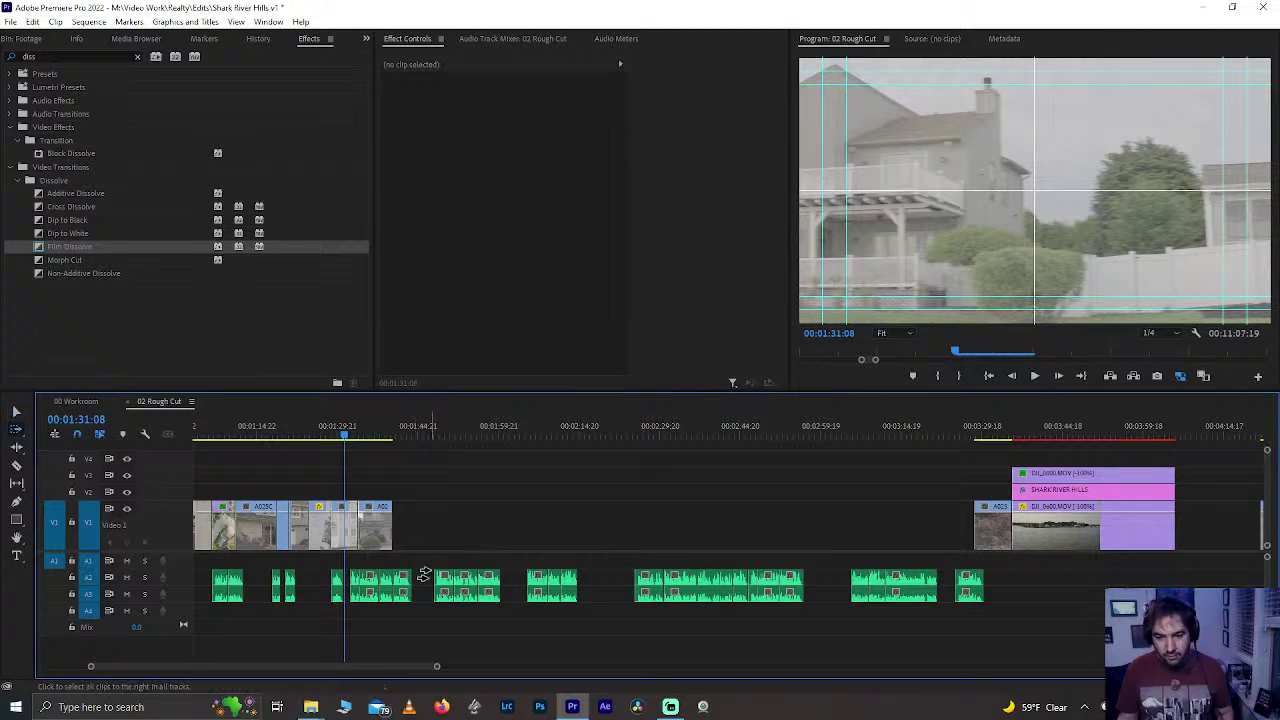
left_click_drag(424, 575, 668, 582)
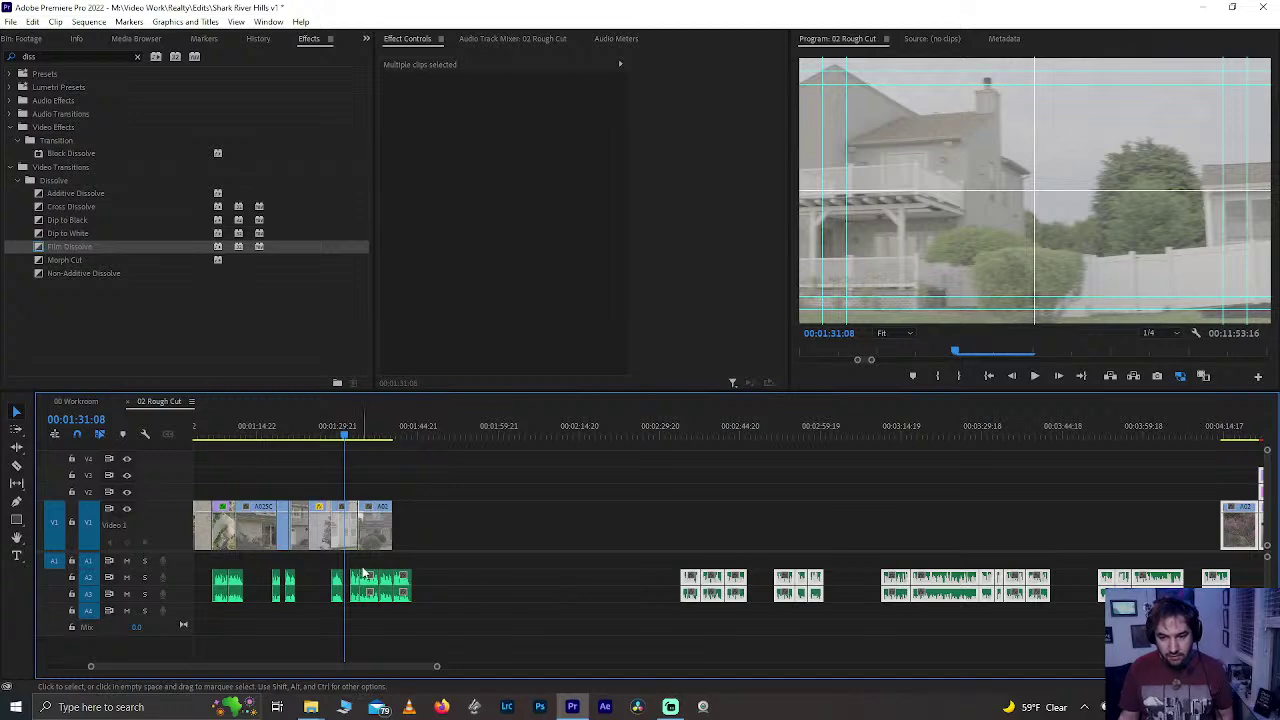
- Move the trailing audio clips about 13 seconds later, preview, then undo the move
scroll(365, 573, "up", 4)
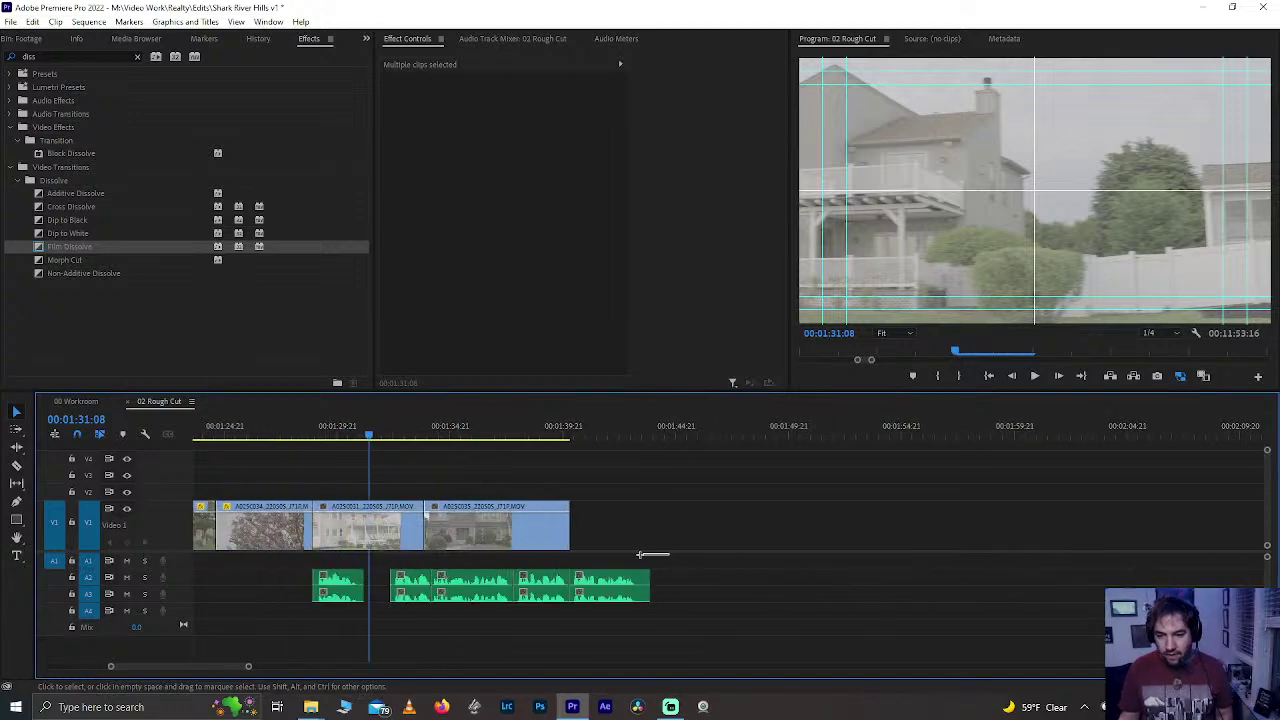
left_click_drag(668, 554, 627, 638)
left_click_drag(484, 592, 778, 587)
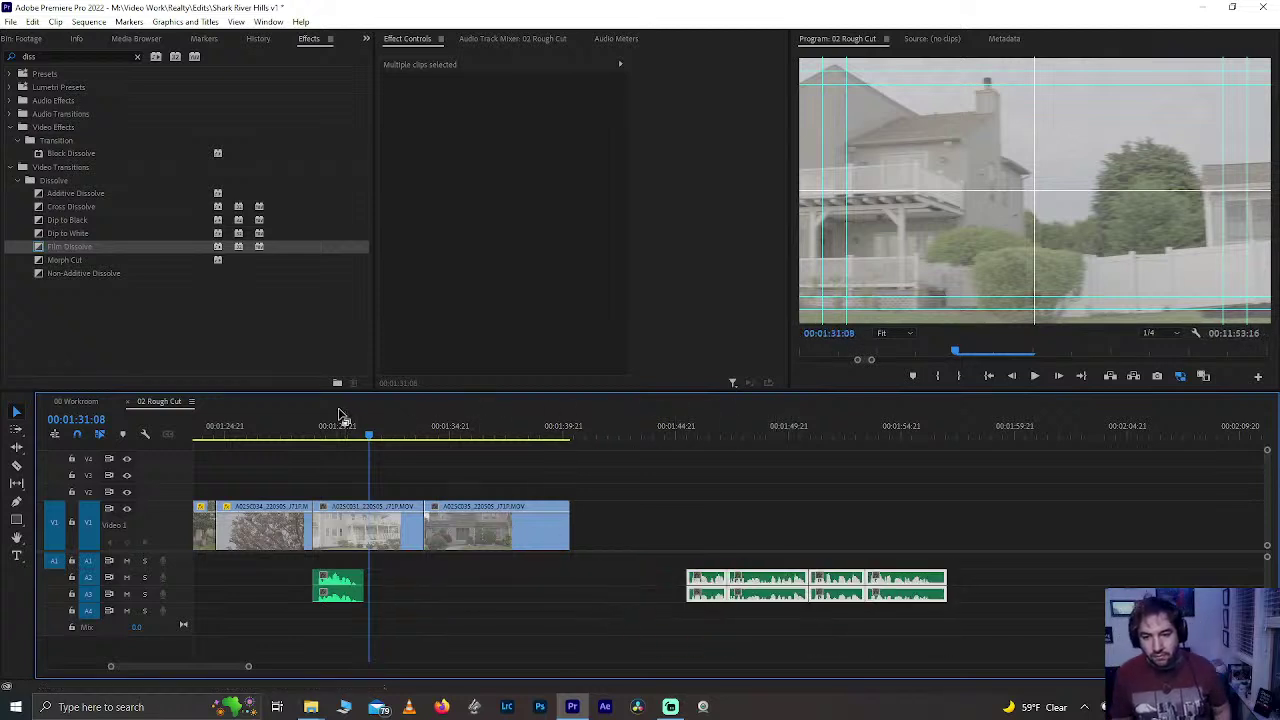
left_click(338, 430)
key("space")
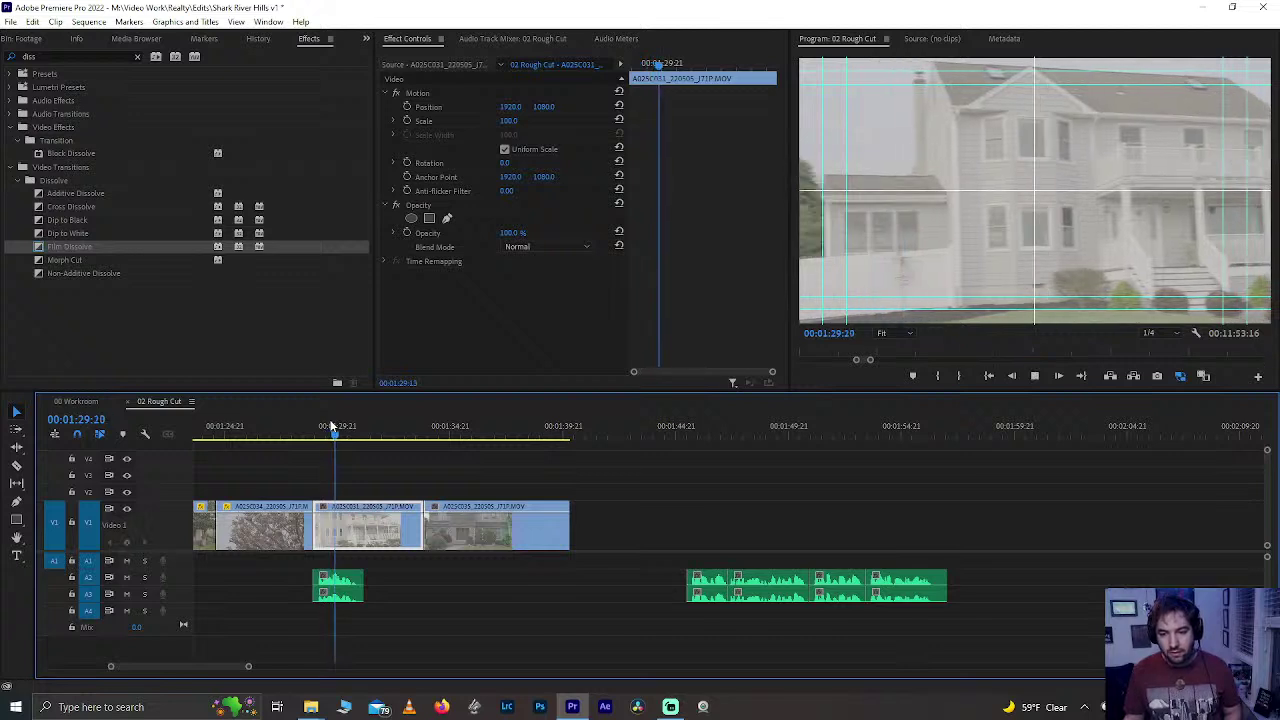
key("ctrl+z")
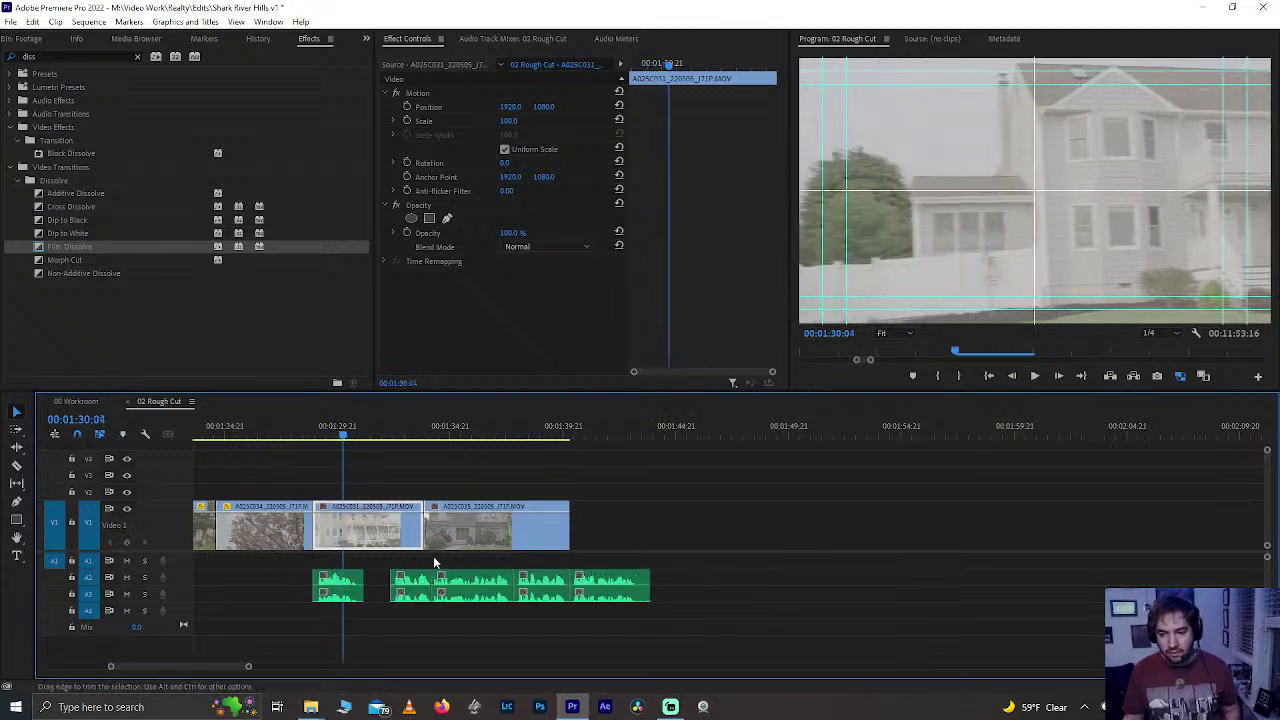
- Try moving the three trailing audio clips later, undo it, then reselect them and zoom out
left_click_drag(445, 560, 629, 611)
left_click_drag(487, 587, 677, 587)
left_click(405, 435)
key("space")
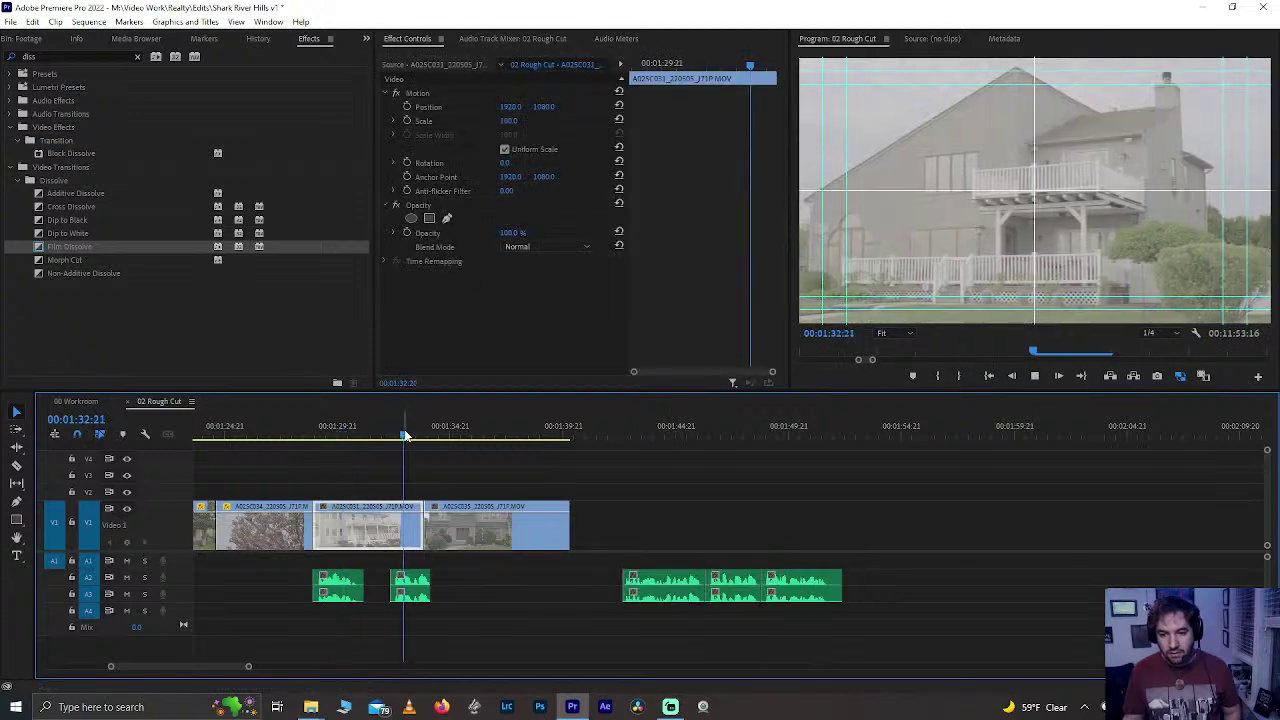
scroll(405, 435, "up", 2)
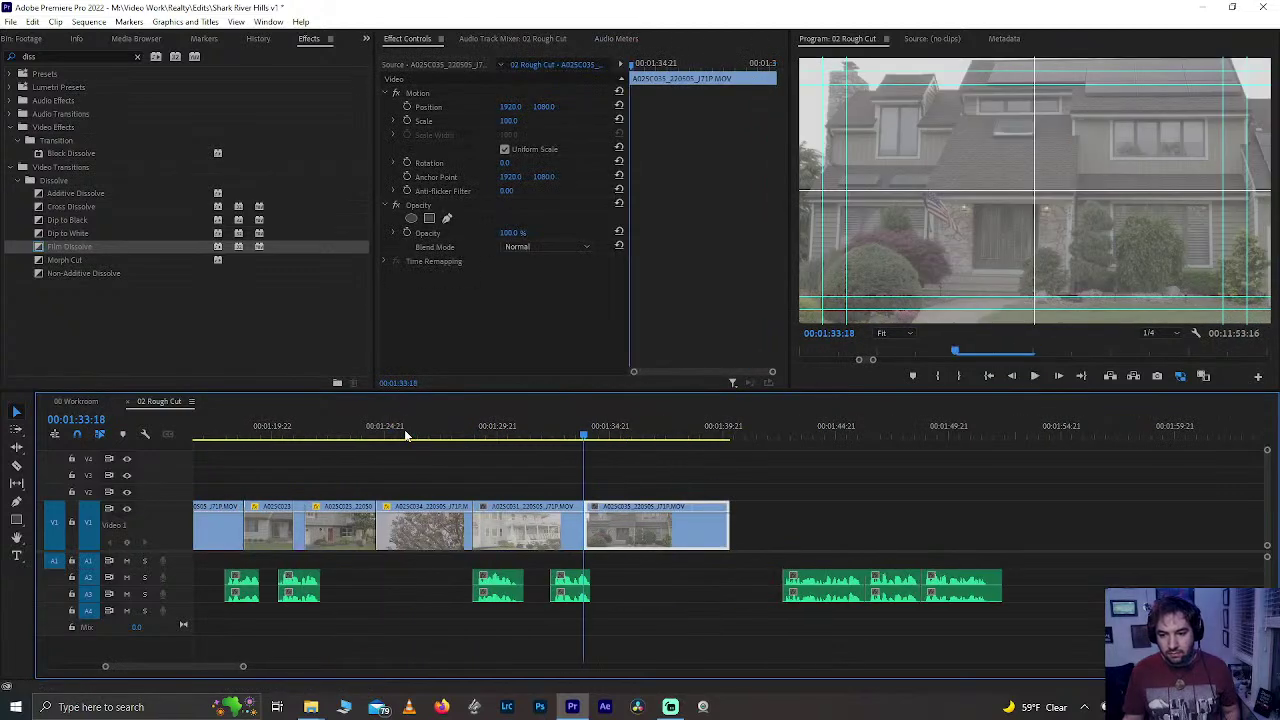
key("ctrl+z")
left_click_drag(558, 563, 1147, 600)
key("minus")
key("minus")
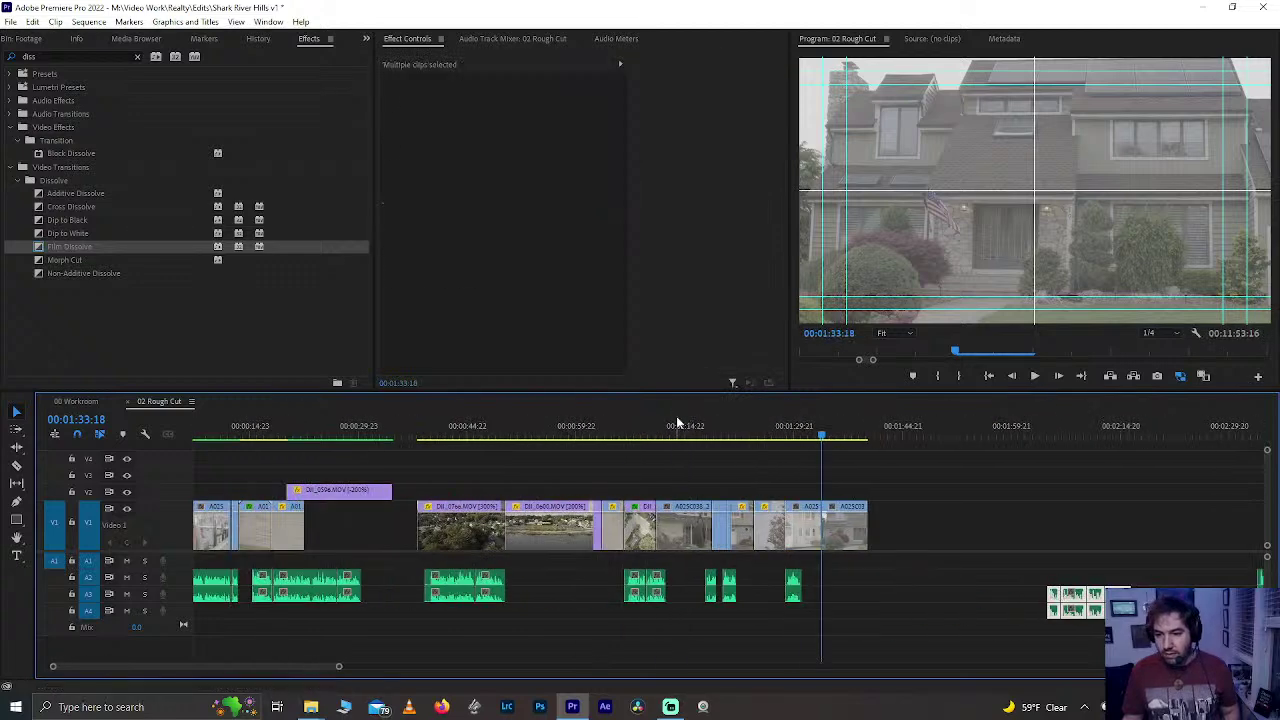
left_click(676, 428)
key("equal")
key("equal")
scroll(560, 420, "down", 2)
left_click(385, 428)
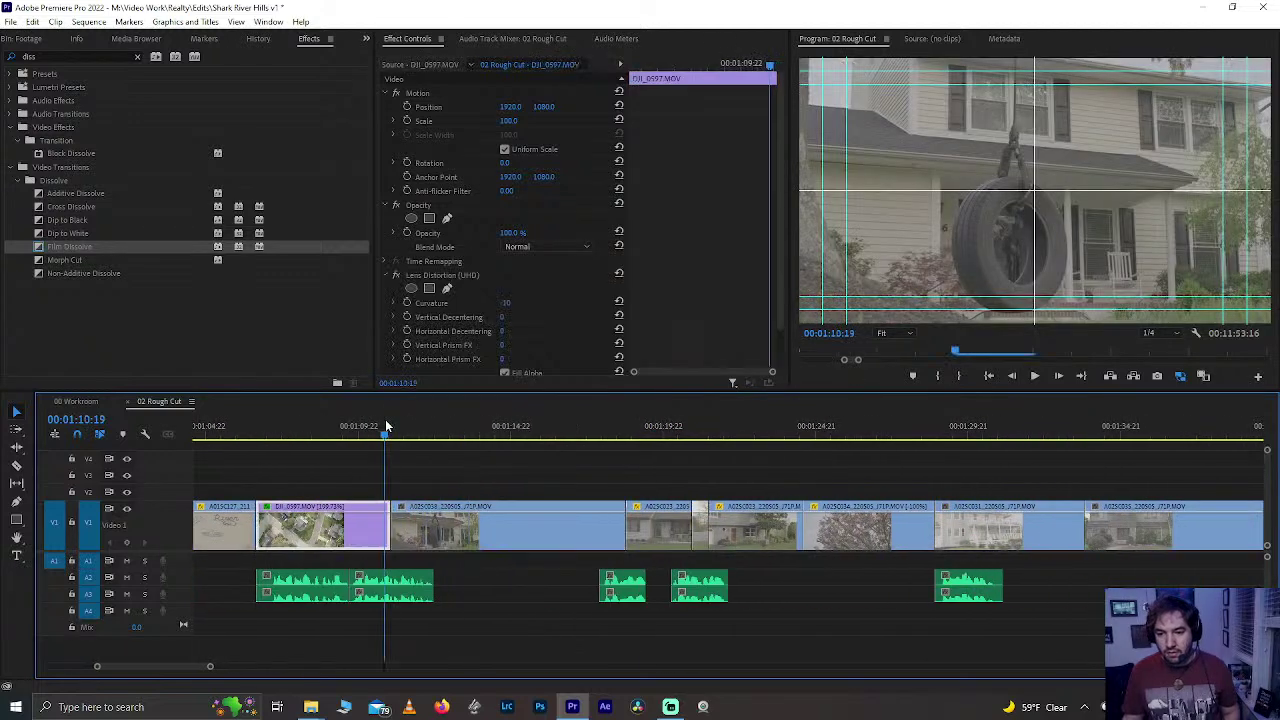
key("space")
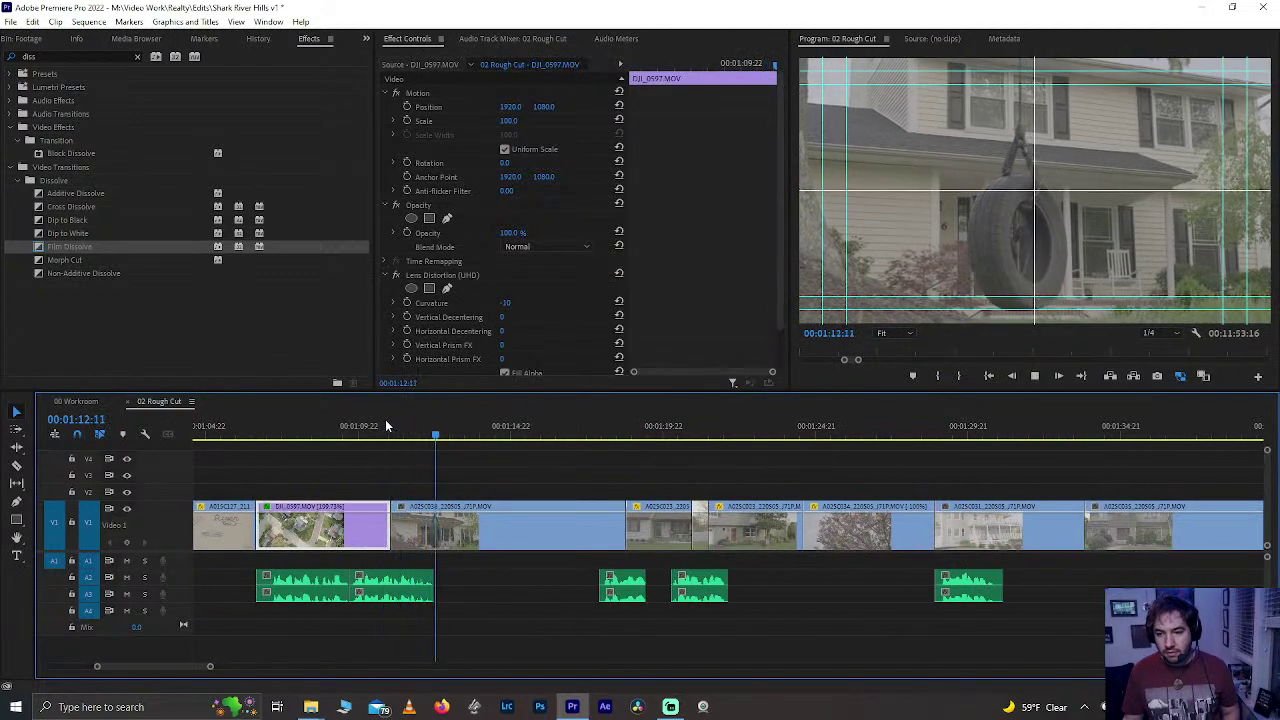
left_click(306, 428)
scroll(330, 480, "up", 3)
left_click_drag(413, 567, 555, 585)
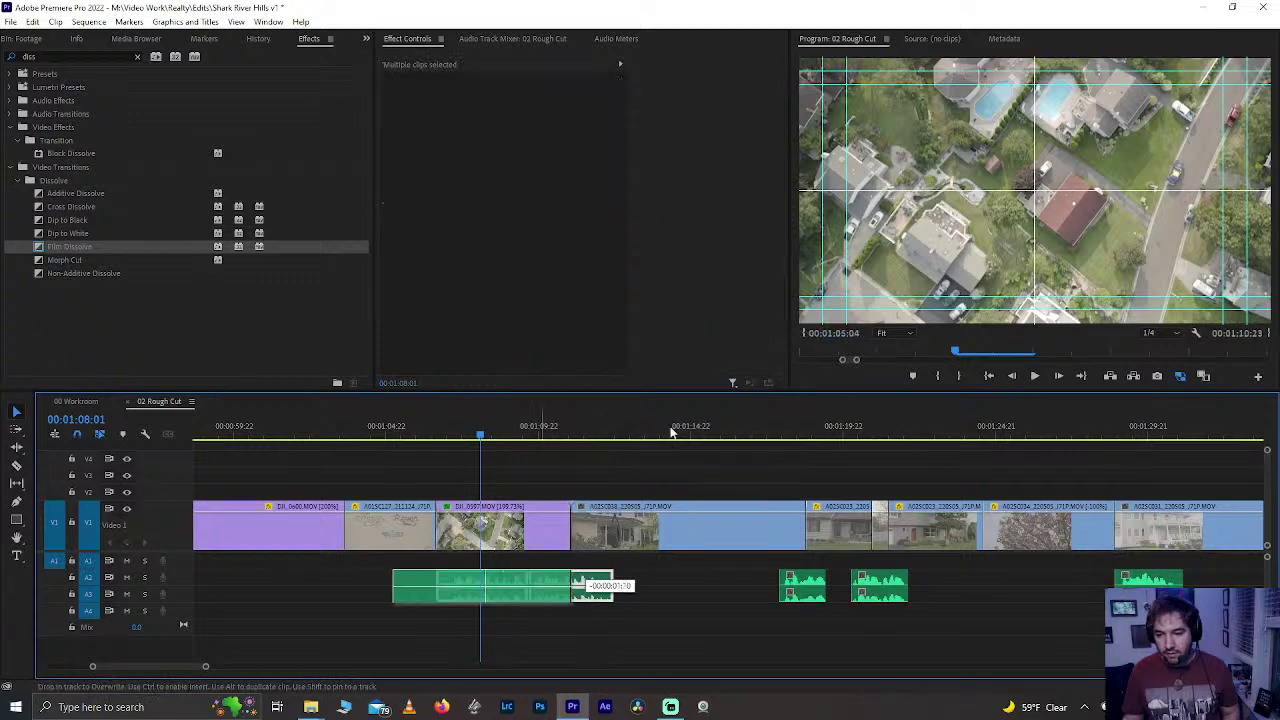
left_click_drag(672, 432, 632, 420)
left_click(490, 525)
left_click(443, 432)
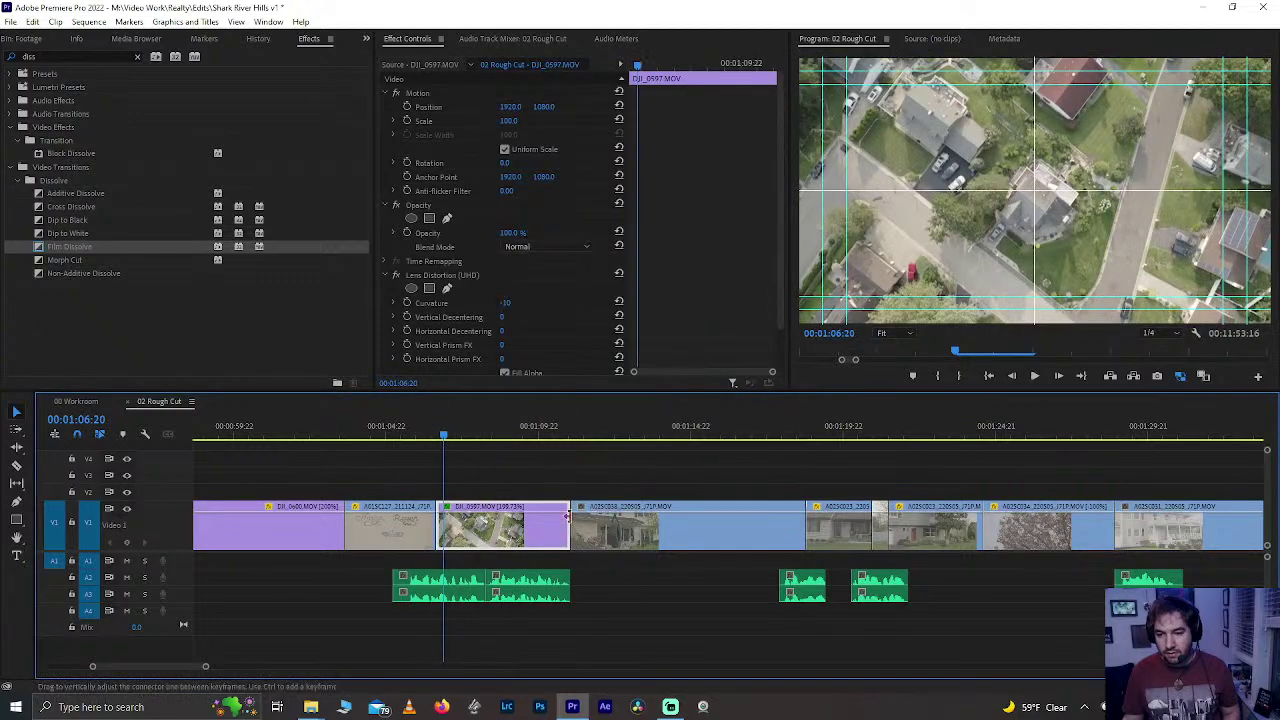
key("ctrl+z")
left_click(543, 432)
key("space")
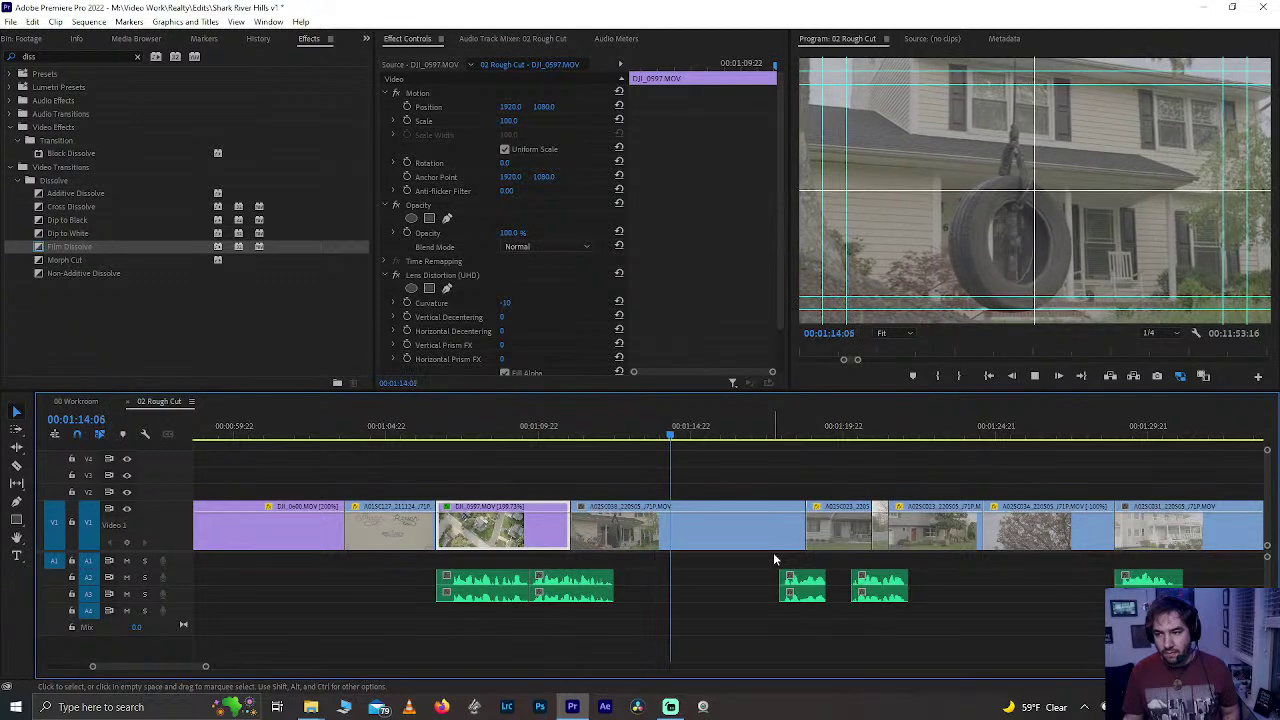
scroll(773, 558, "down", 2)
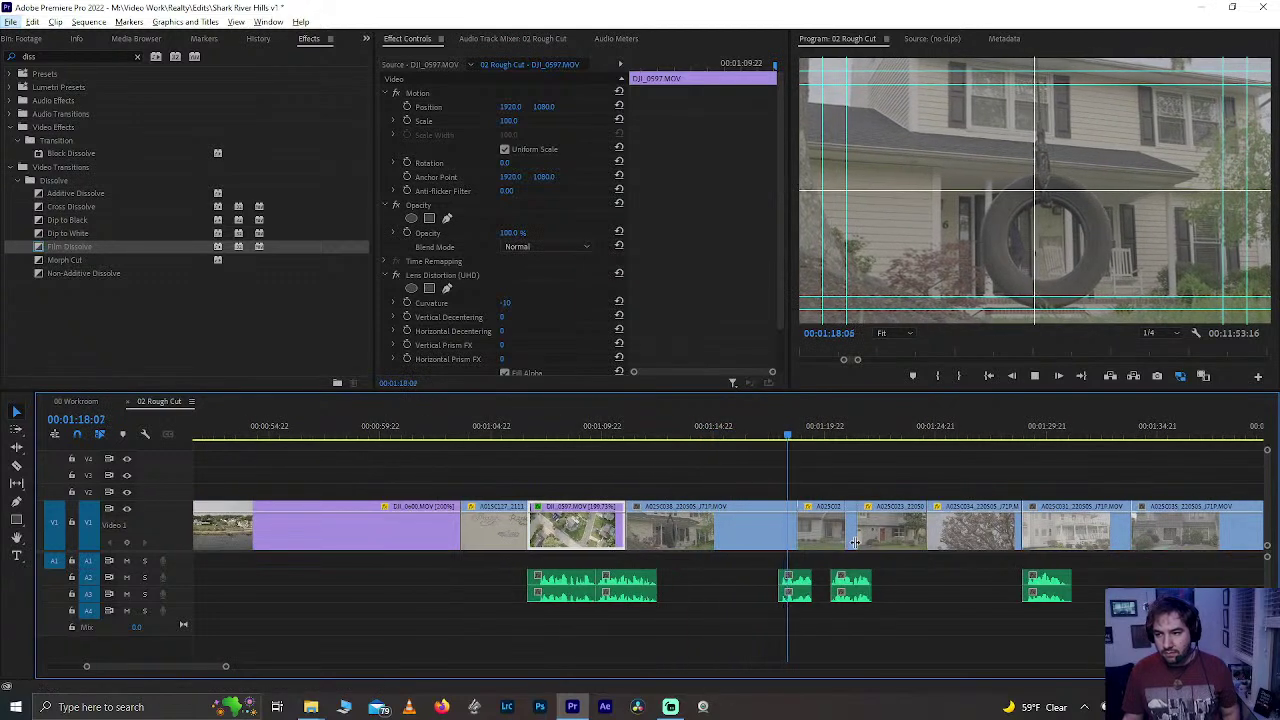
key("alt+space")
left_click_drag(698, 430, 772, 450)
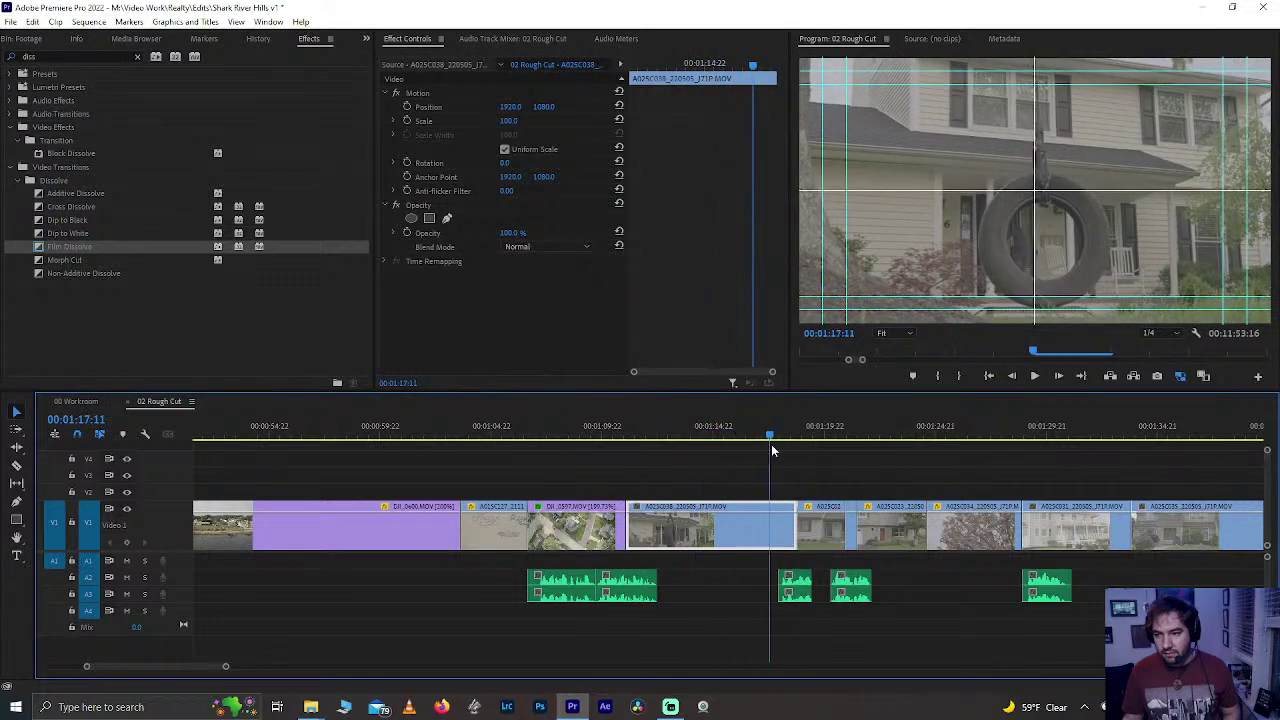
left_click_drag(757, 530, 781, 528)
left_click(786, 528)
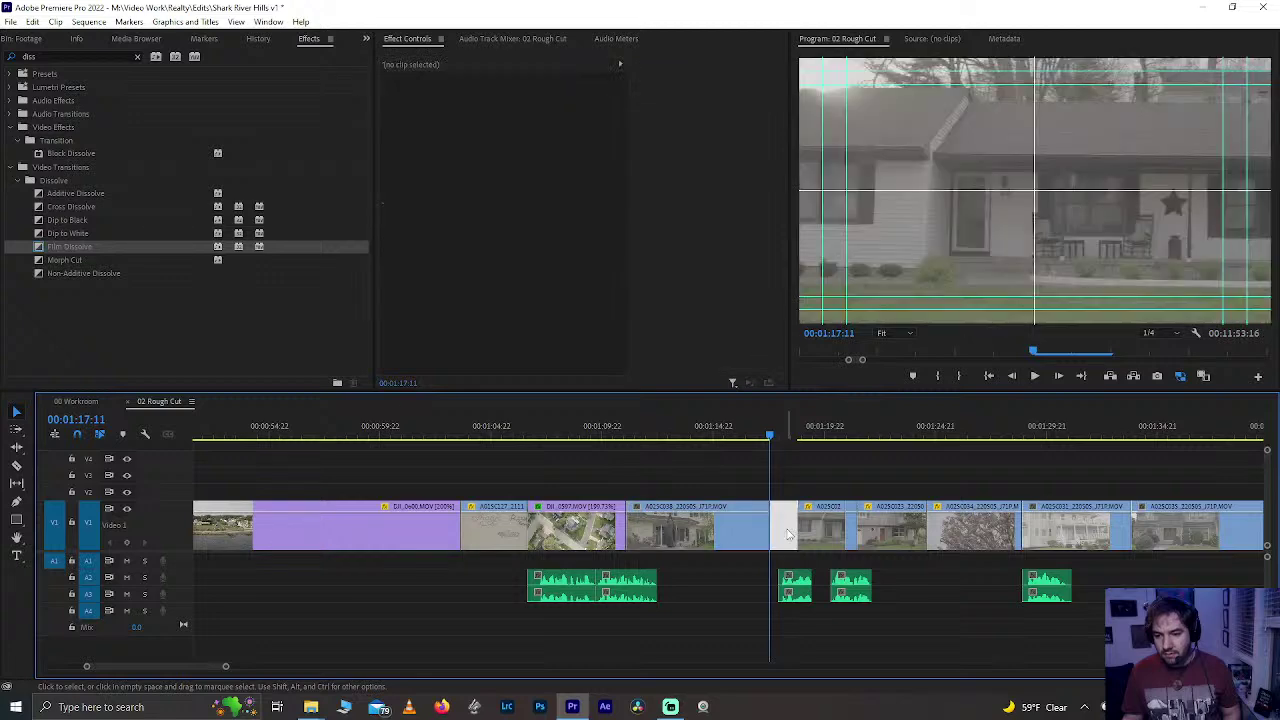
- Ripple-delete the gap after the trimmed house clip and review the cut
key("Delete")
left_click(748, 434)
key("space")
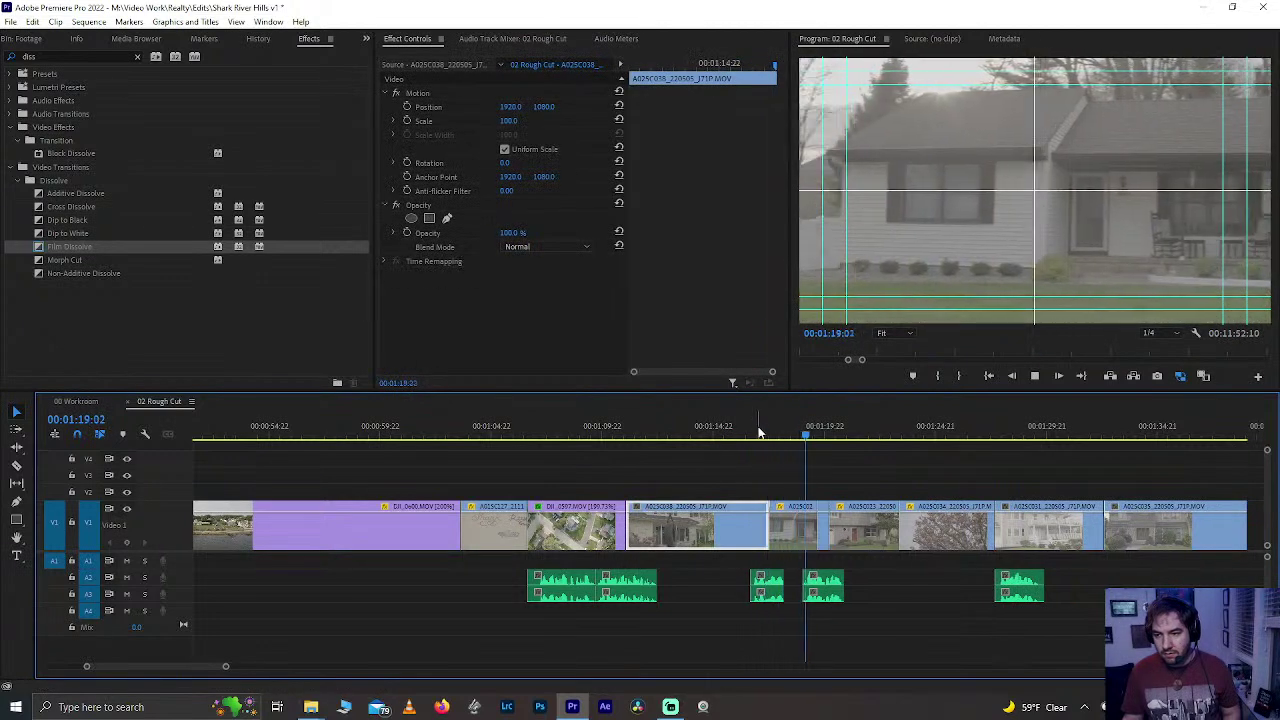
key("space")
key("equal")
key("equal")
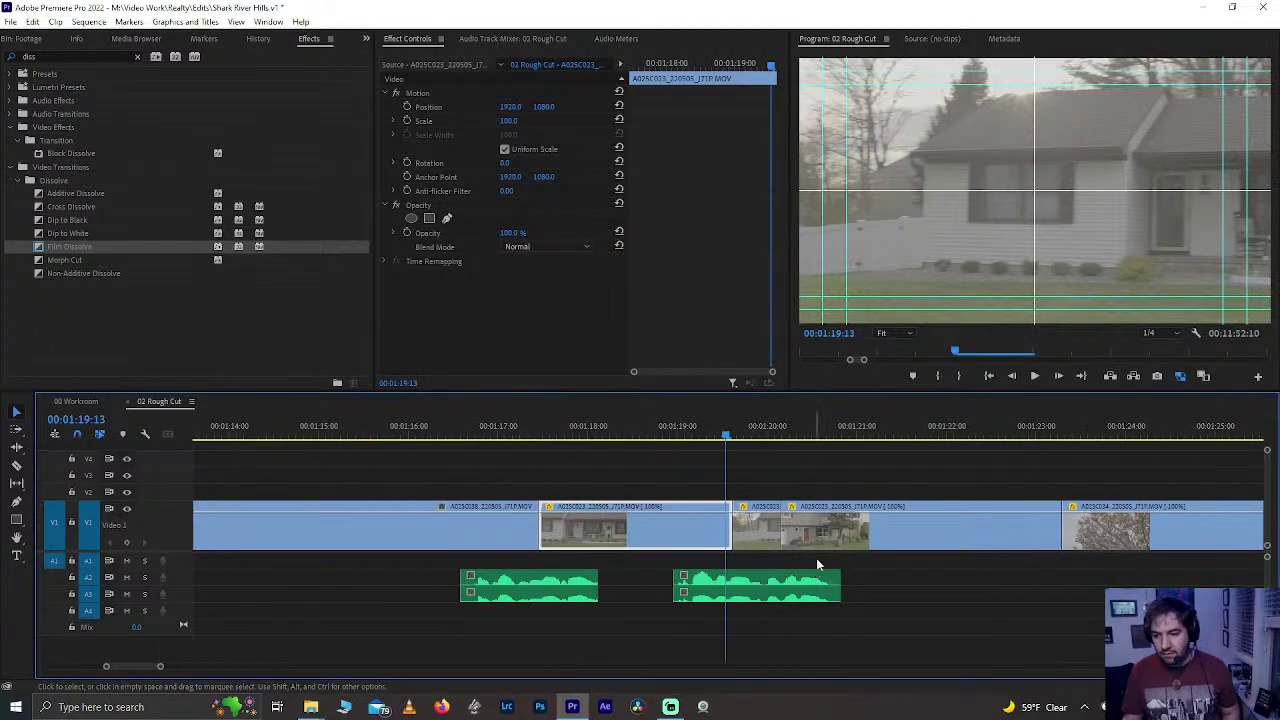
- Slide the audio clip later to match the house shot and check it from 00:01:20
mouse_move(800, 588)
left_mouse_down()
mouse_move(786, 601)
mouse_move(792, 590)
mouse_move(830, 600)
mouse_move(829, 577)
mouse_move(786, 580)
mouse_move(820, 580)
left_mouse_up()
key("space")
left_click(770, 430)
key("space")
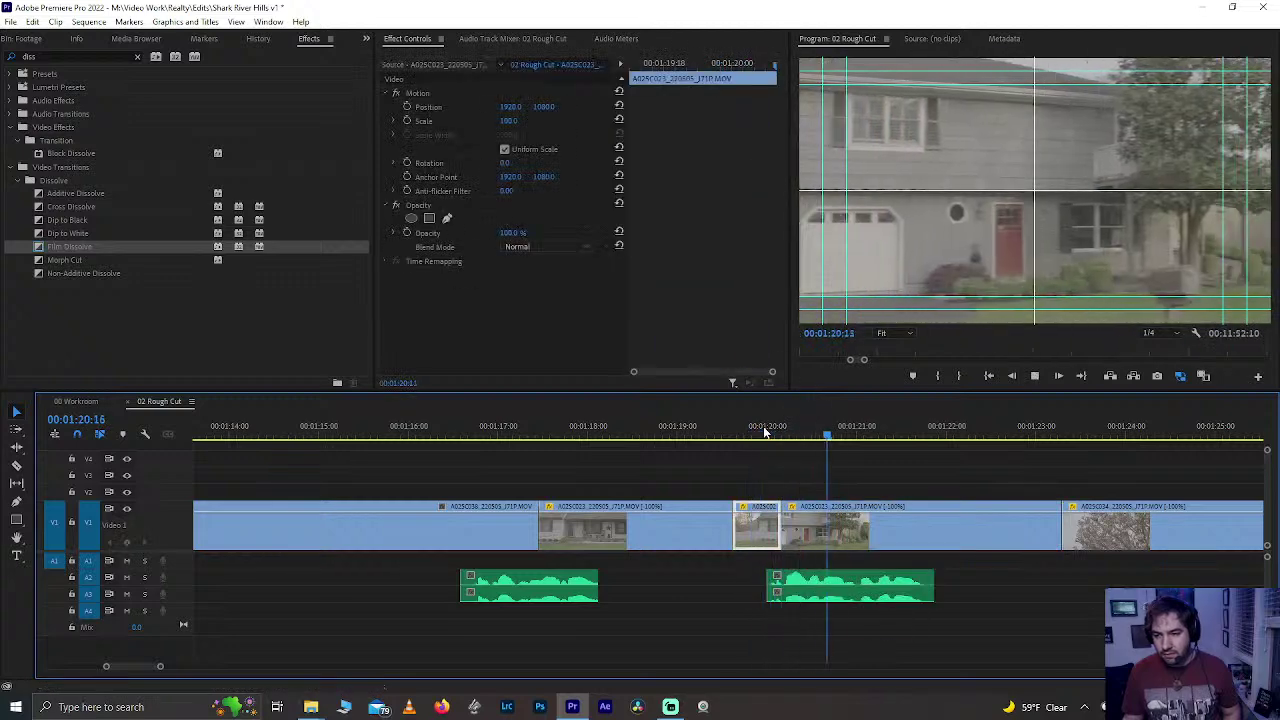
- Split the A1 audio at 00:01:21:00 and move the right piece under the next house shot
left_click(855, 432)
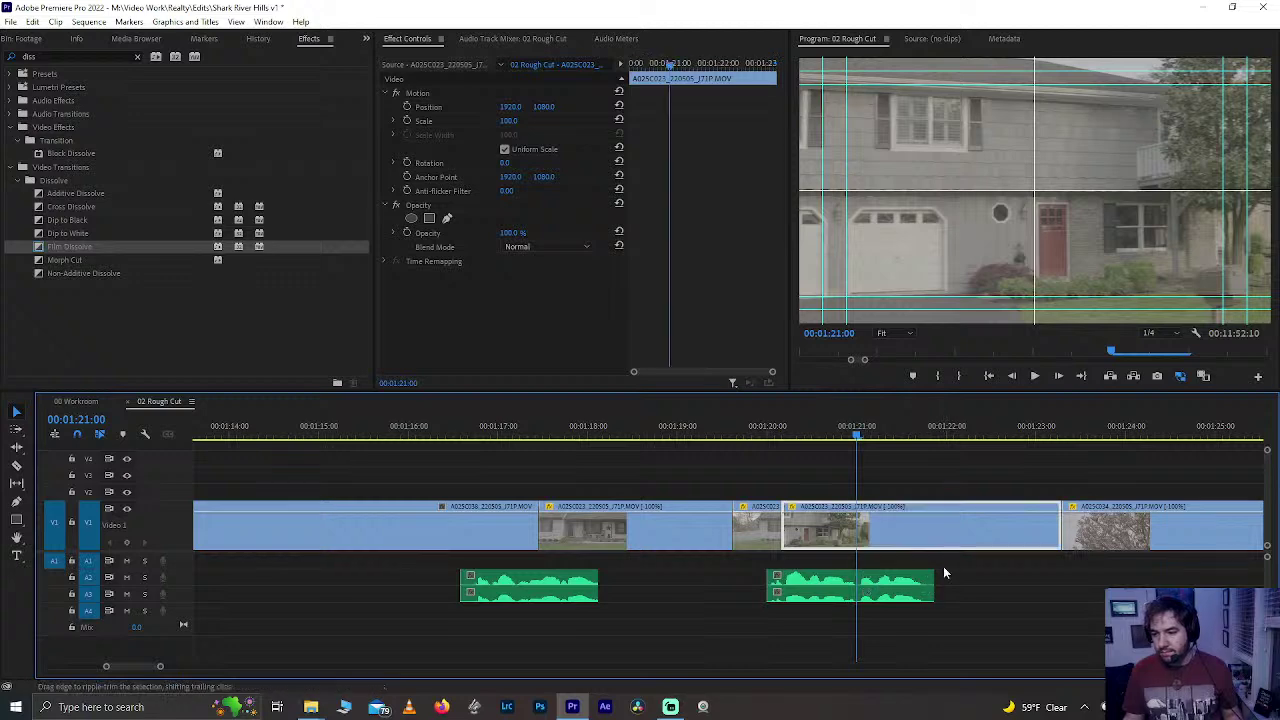
left_click_drag(943, 566, 910, 598)
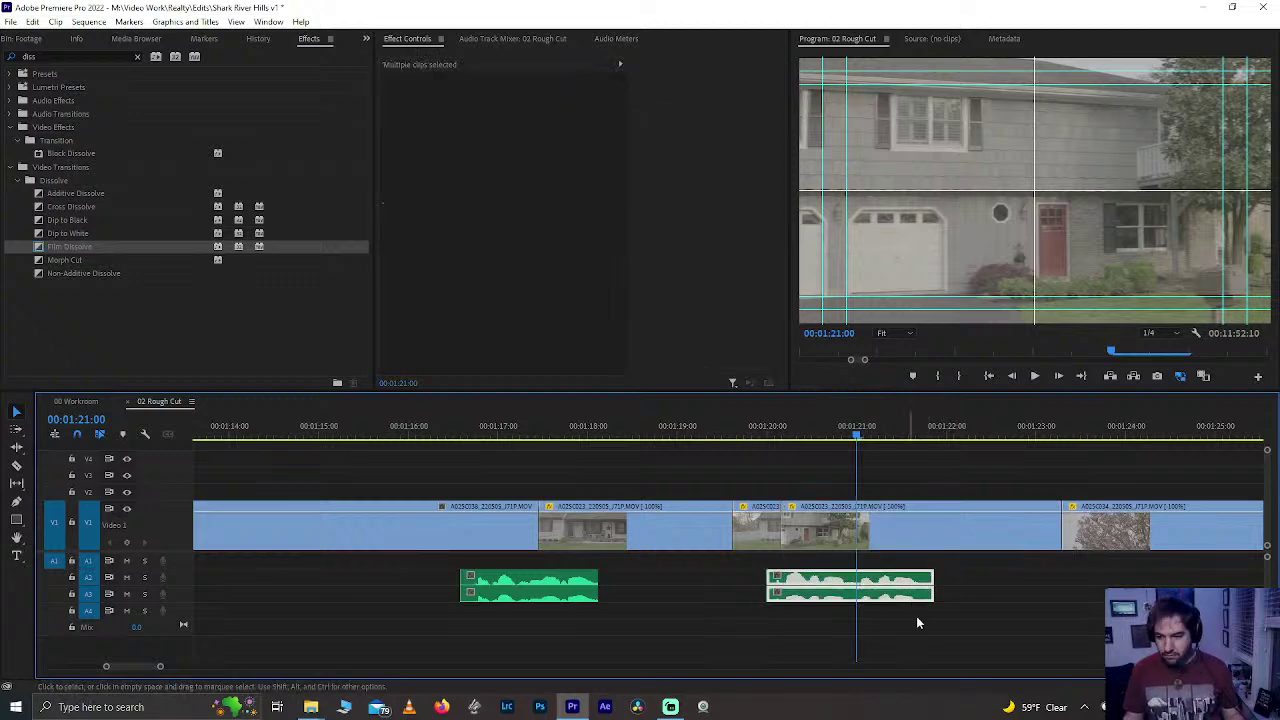
scroll(916, 620, "down", 2)
key("ctrl+k")
left_click_drag(798, 590, 1001, 593)
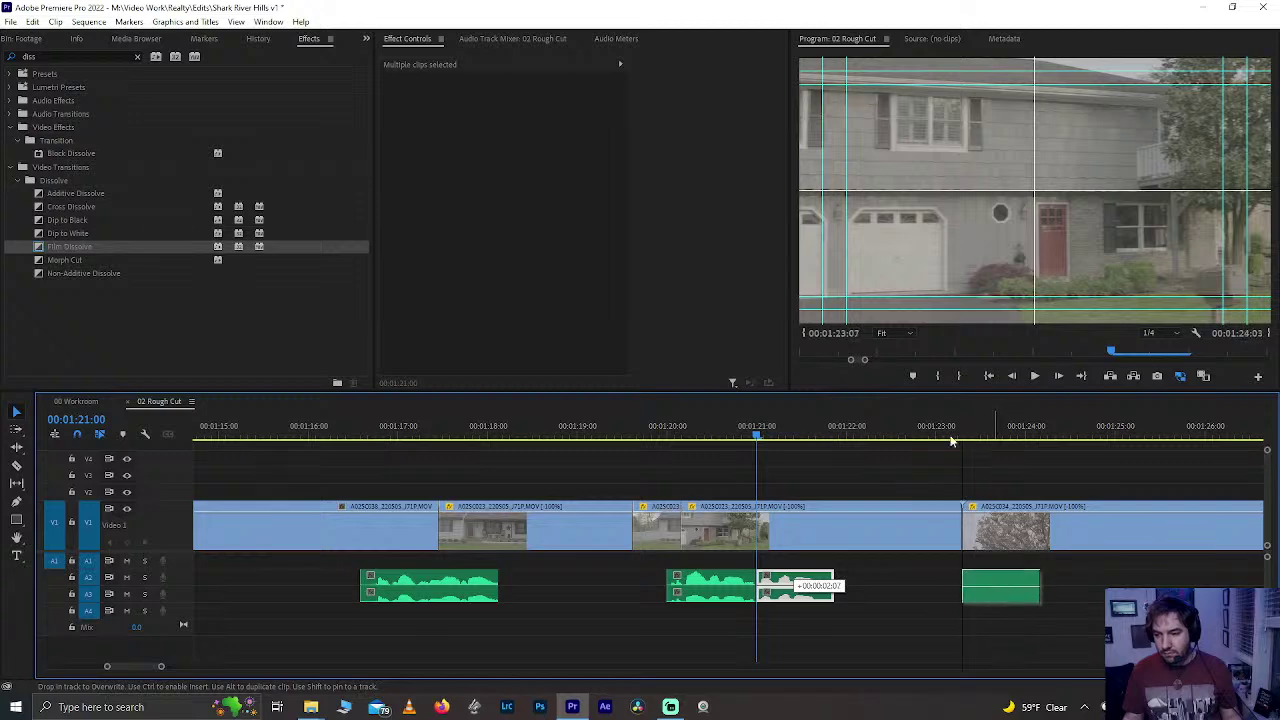
left_click_drag(951, 441, 948, 437)
- Preview the new audio placement, undo the piece move, and replay the restored audio
left_click(720, 418)
key("space")
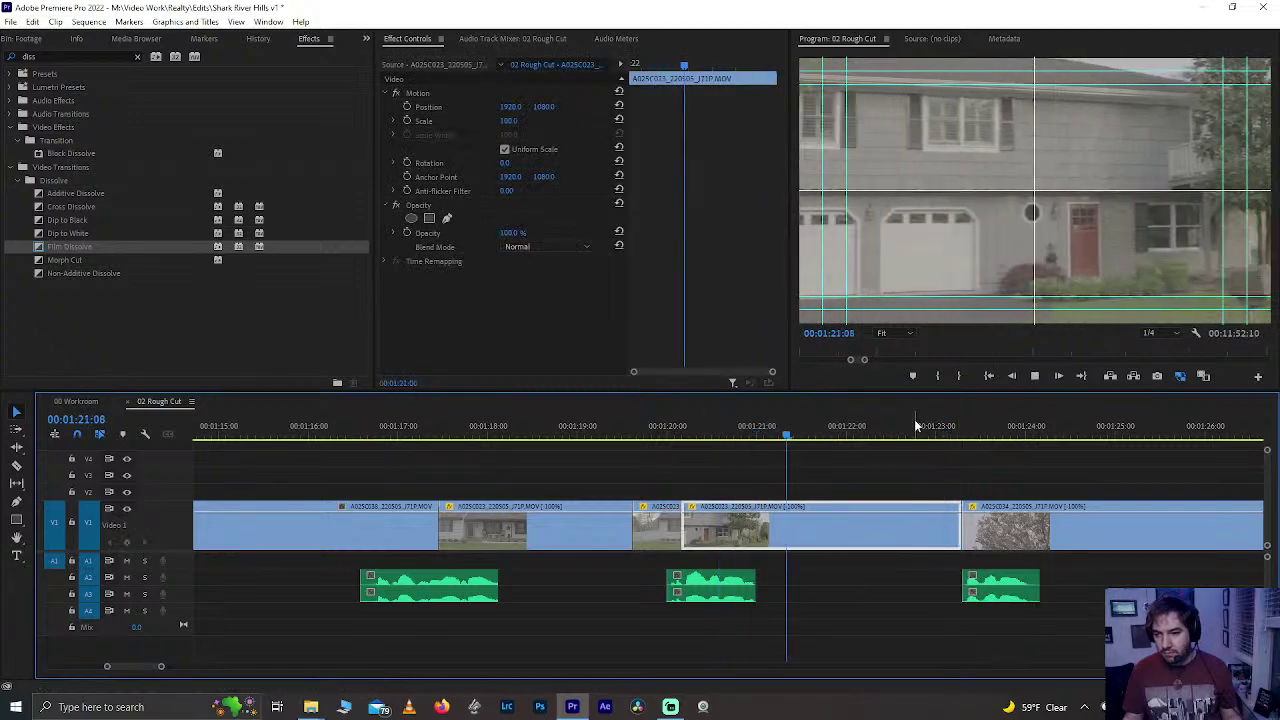
key("space")
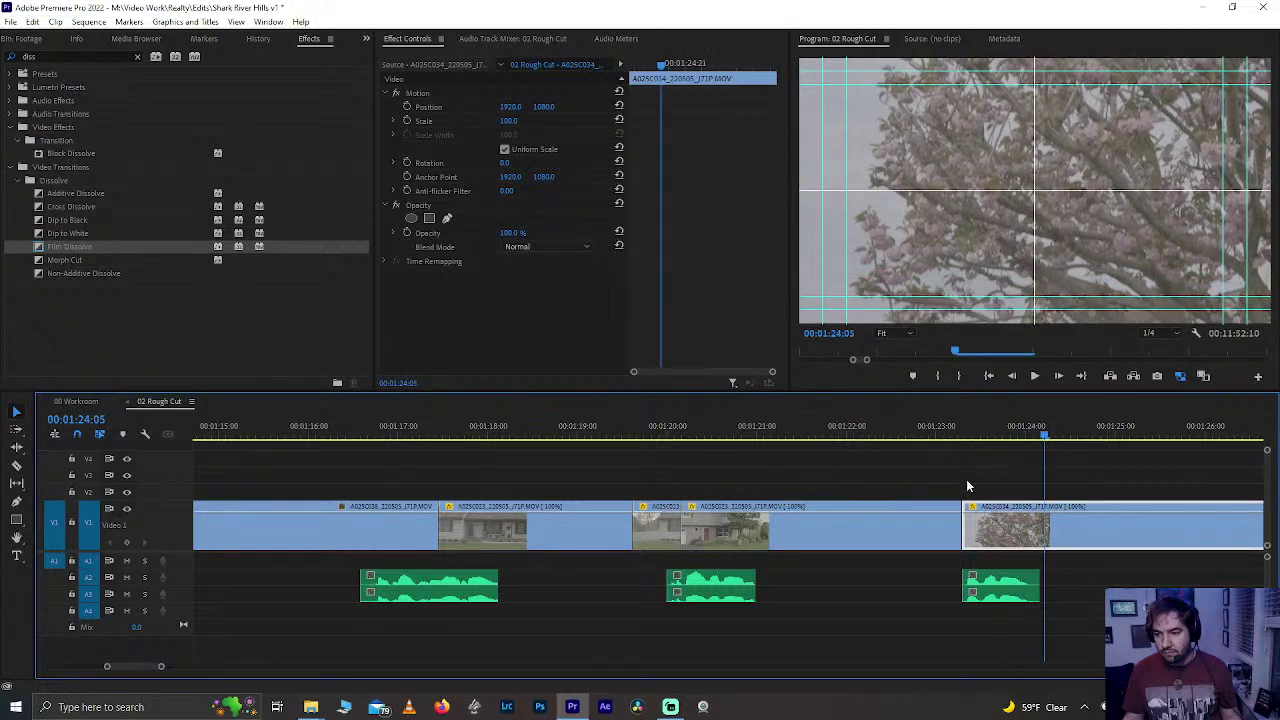
key("ctrl+z")
left_click(778, 428)
key("space")
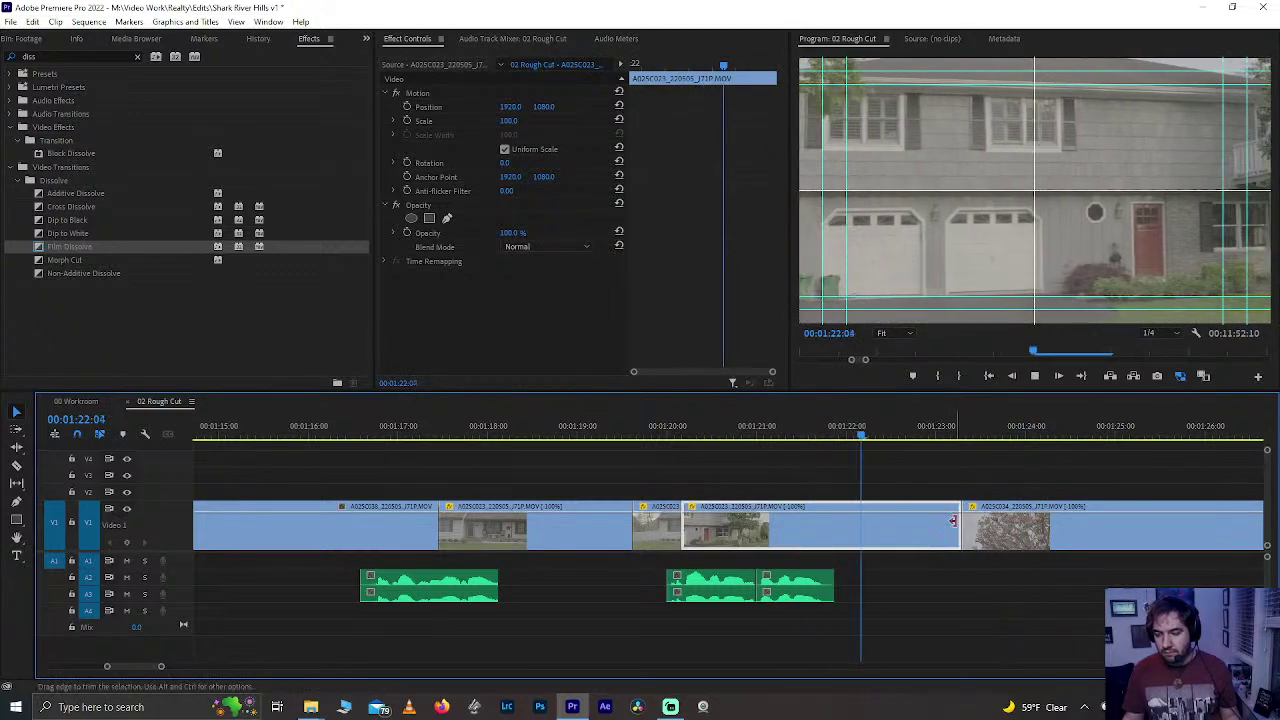
scroll(928, 540, "down", 5)
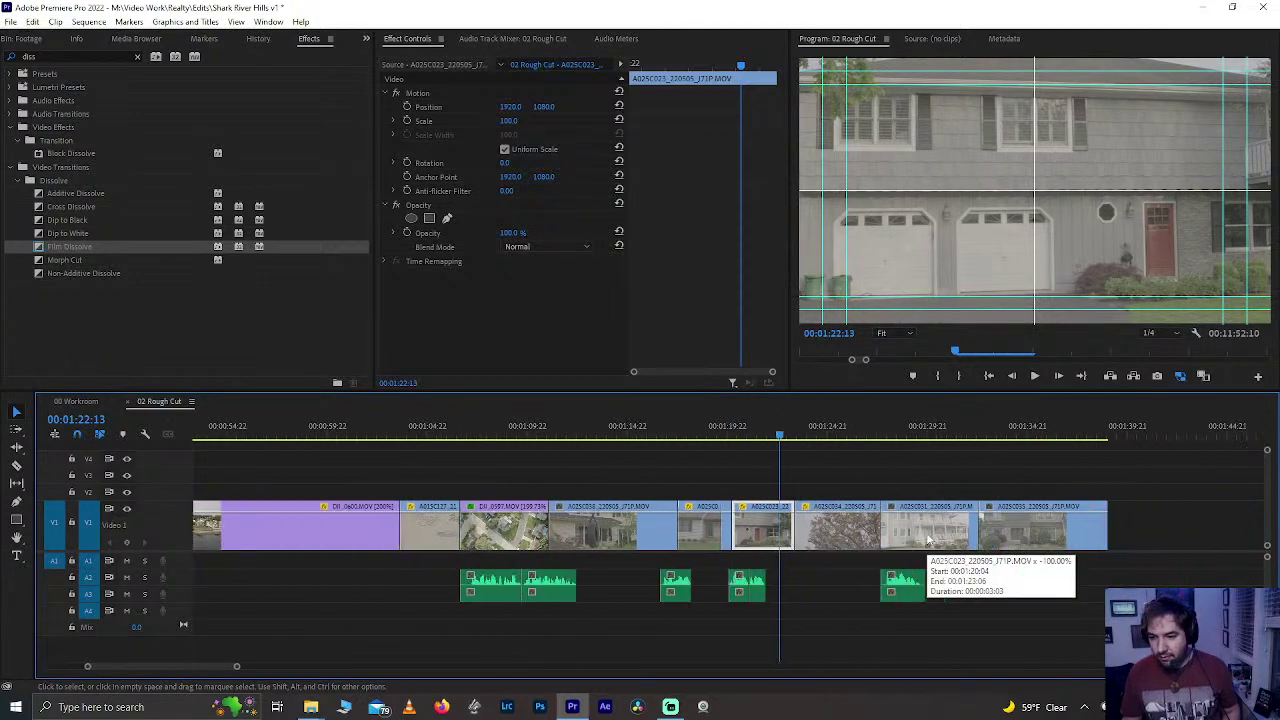
- Slide the A1 audio clip over a second later, to about 00:01:30:20, and preview it
scroll(928, 540, "up", 2)
scroll(928, 540, "up", 1)
left_click(797, 426)
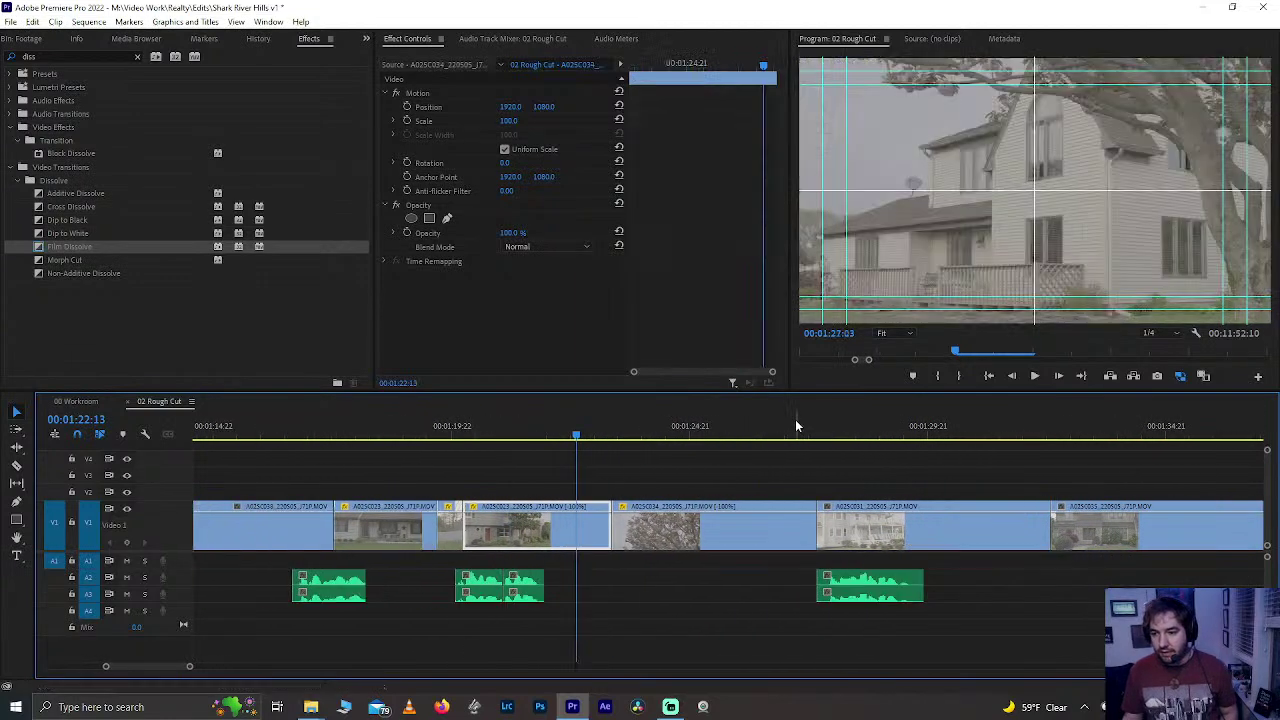
key("space")
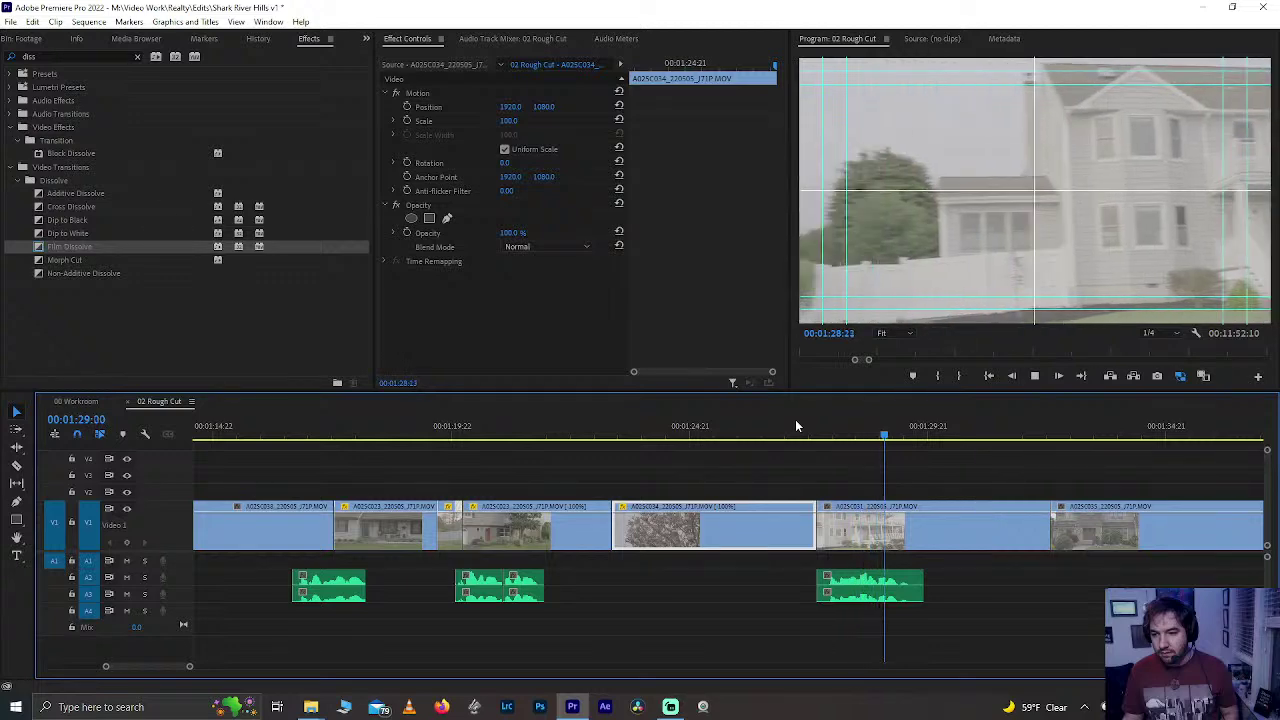
key("space")
left_click_drag(940, 446, 973, 443)
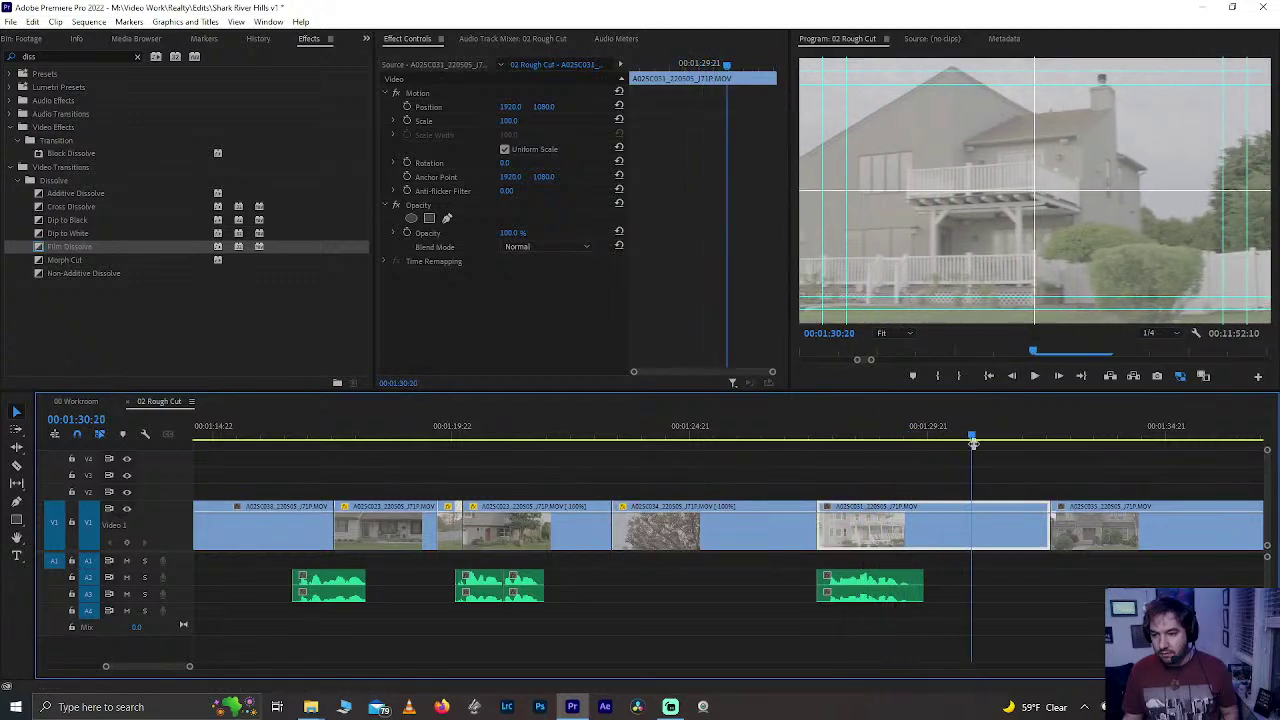
left_click_drag(875, 590, 991, 591)
left_click(899, 430)
key("space")
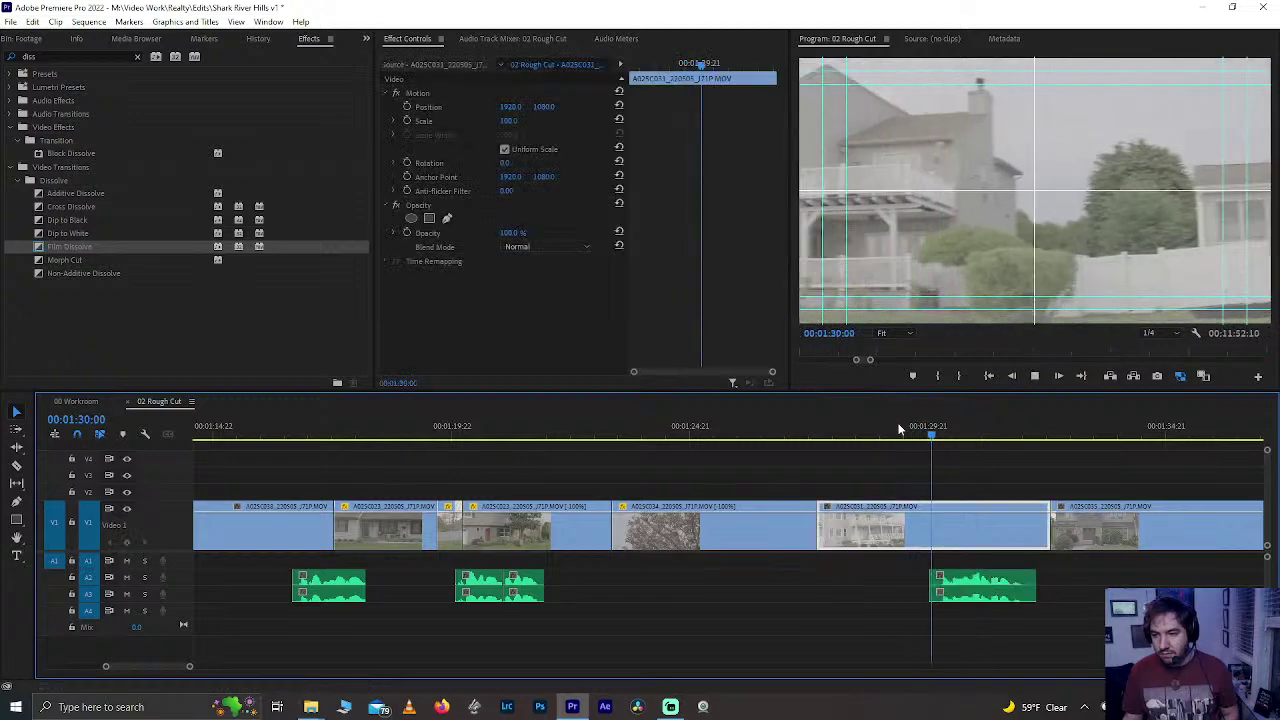
- Nudge the audio clip 13 frames earlier and replay to check the timing
left_click_drag(1006, 587, 979, 585)
left_click(908, 435)
key("space")
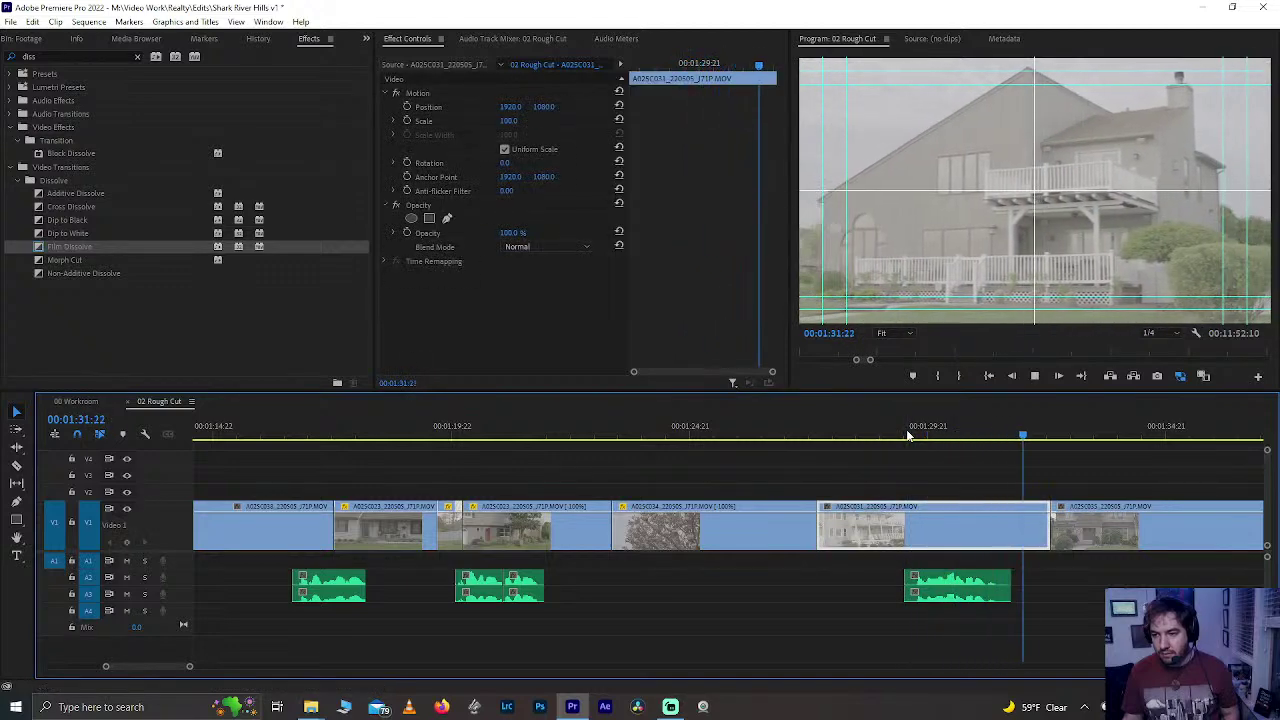
left_click(978, 435)
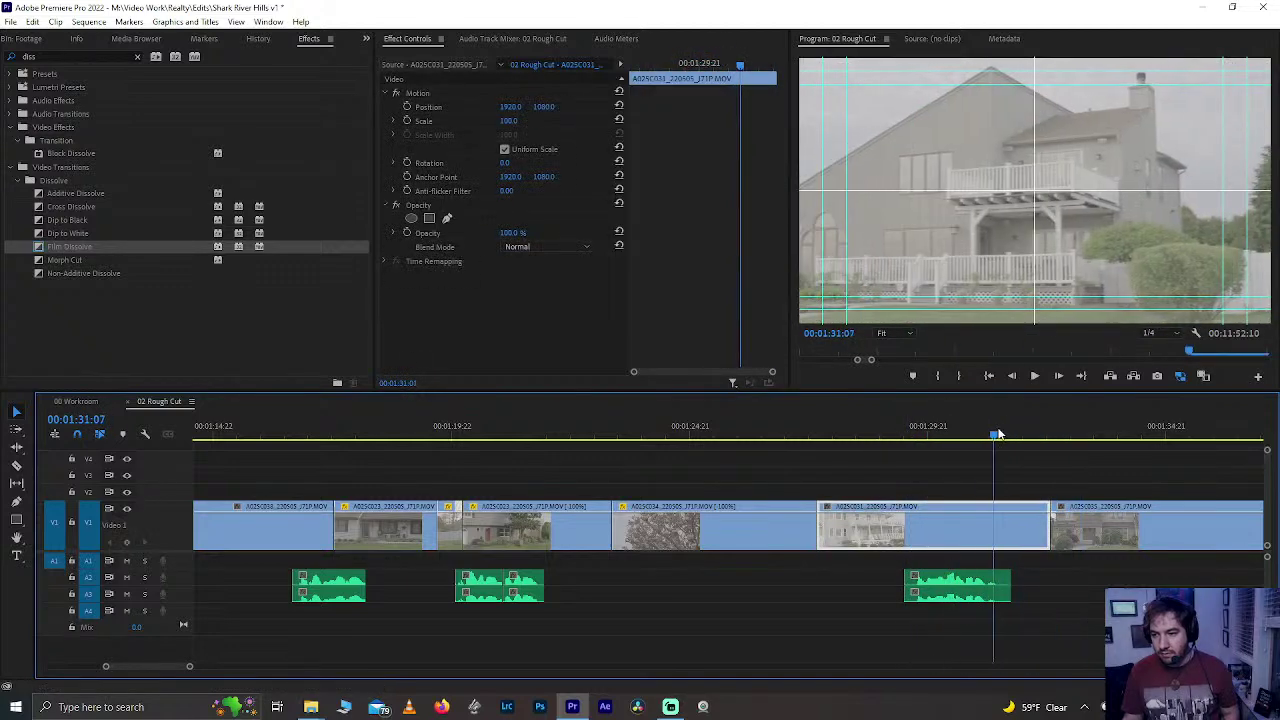
key("space")
key("space")
left_click(951, 435)
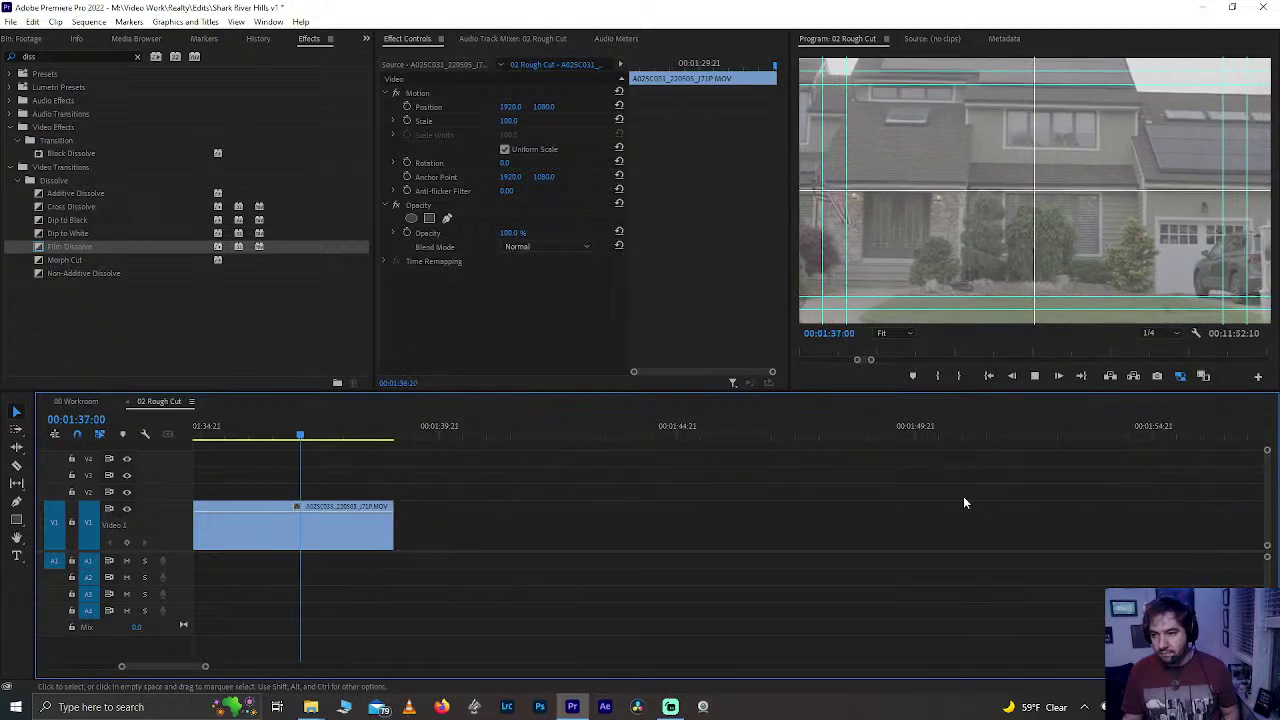
- Zoom out to the whole sequence, save the project, and review playback from 00:00:45
key("space")
key("minus")
key("minus")
key("minus")
key("minus")
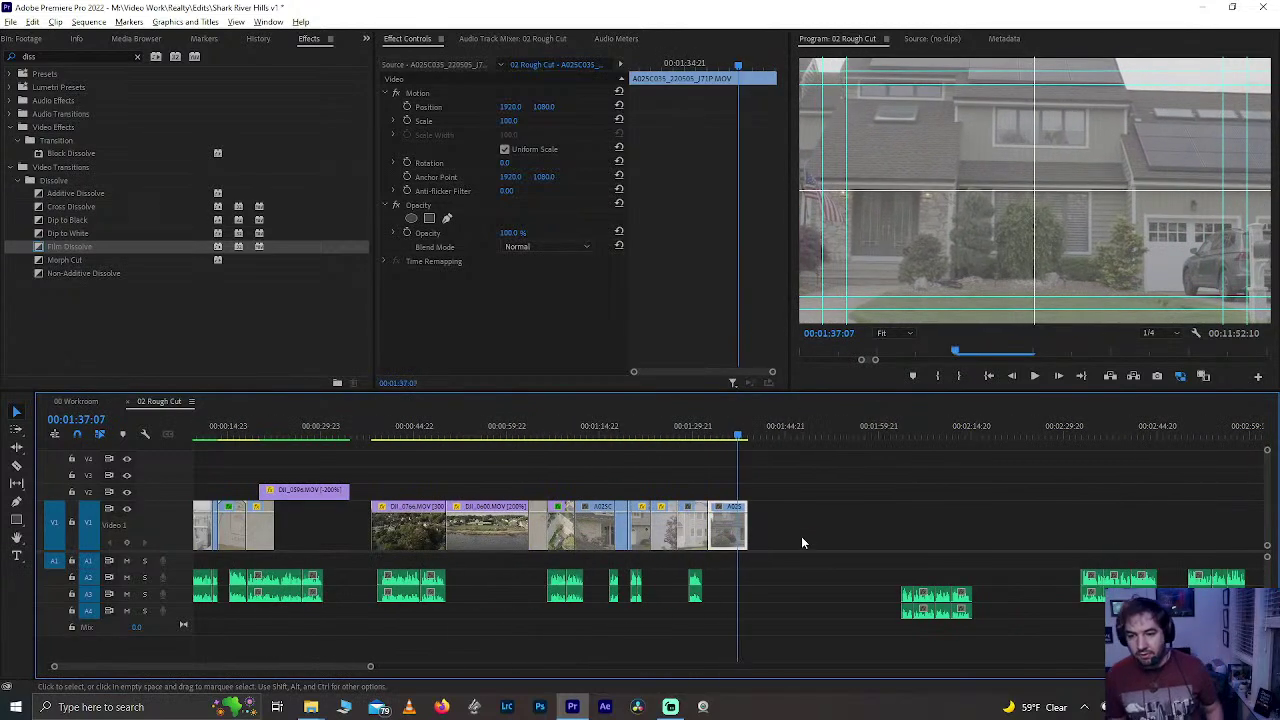
key("ctrl+s")
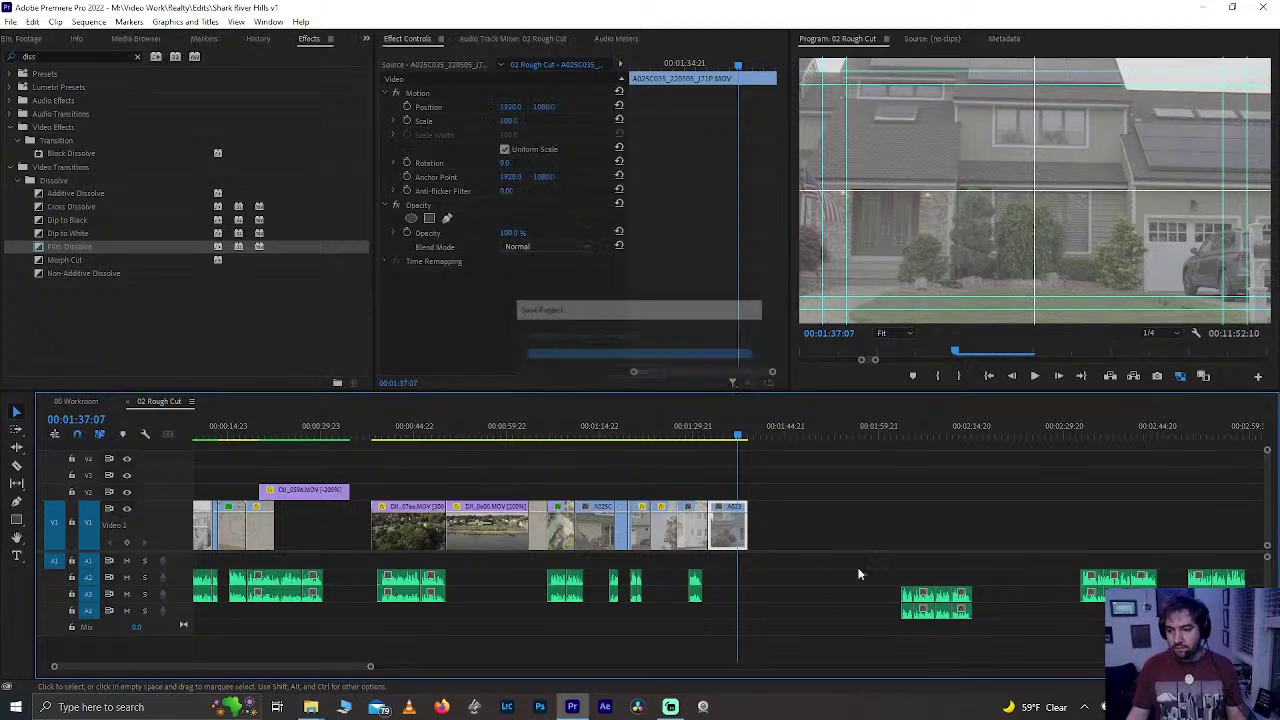
left_click_drag(975, 620, 857, 587)
left_click(410, 420)
key("space")
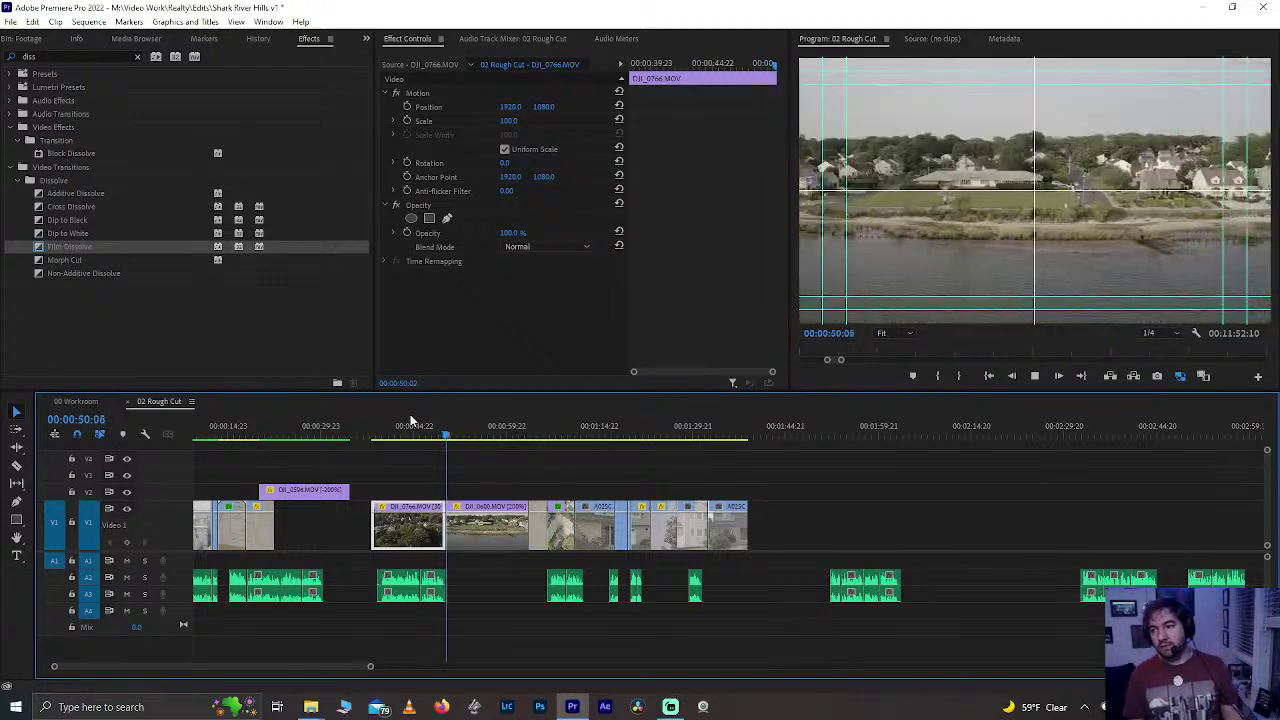
key("space")
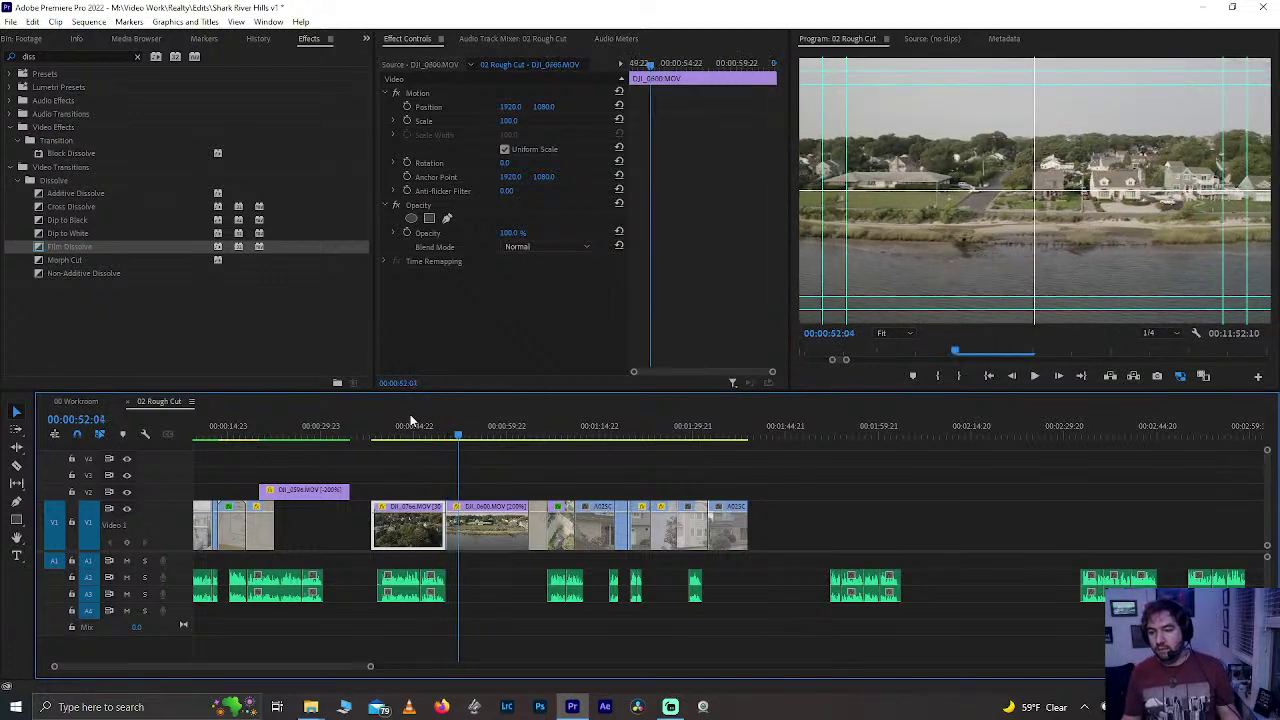
- Review the TASCAM audio near 00:01:55, save again, and zoom in around 00:01:53:03
left_click(846, 425)
key("space")
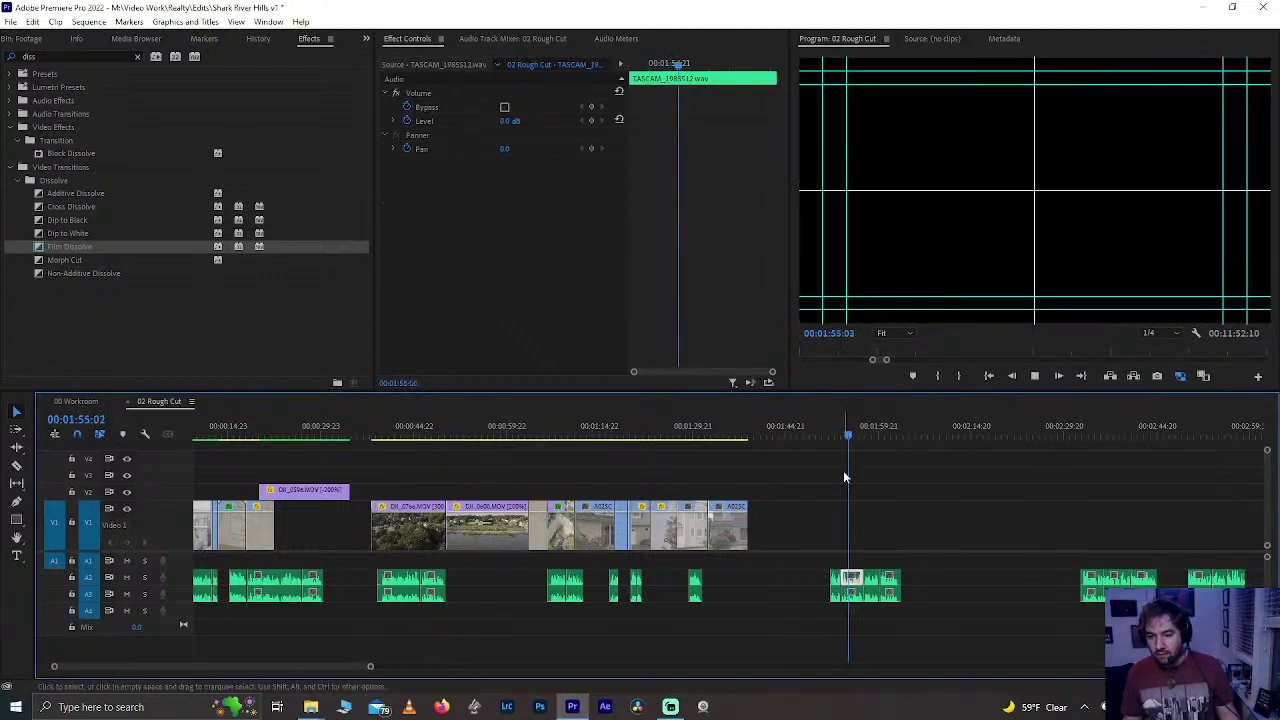
key("ctrl+s")
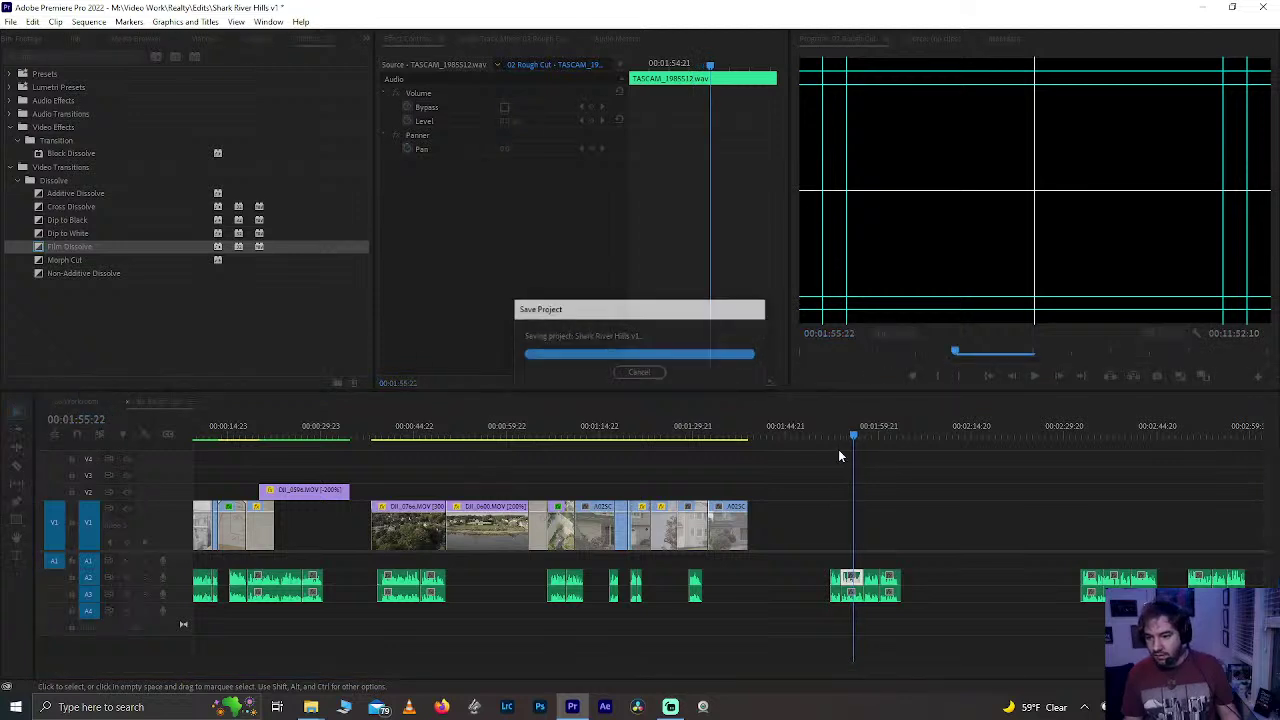
key("Up")
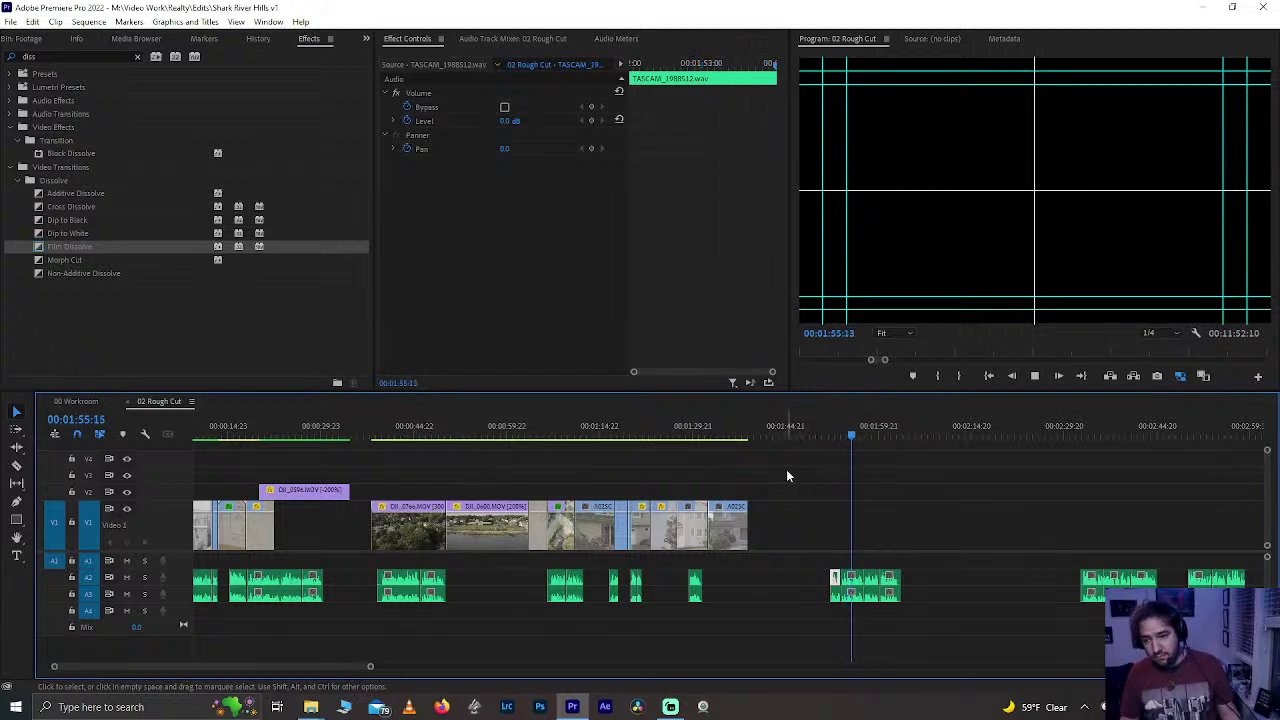
key("equal")
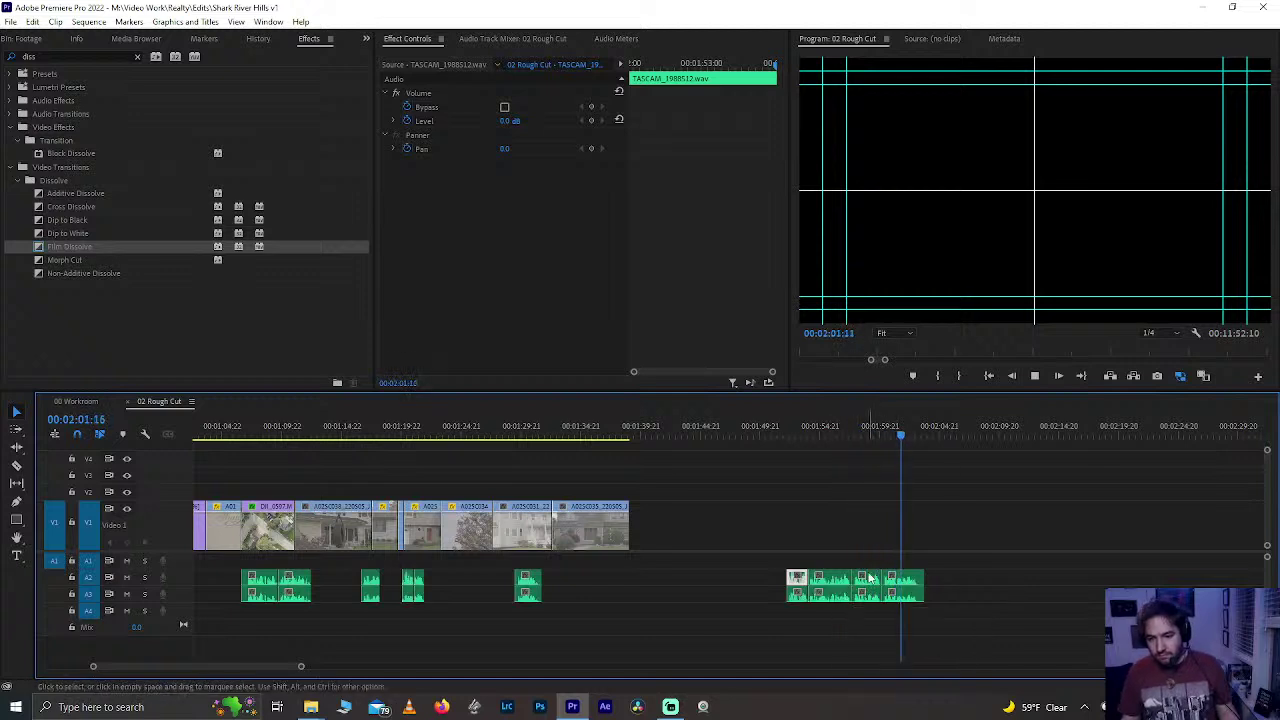
left_click(800, 432)
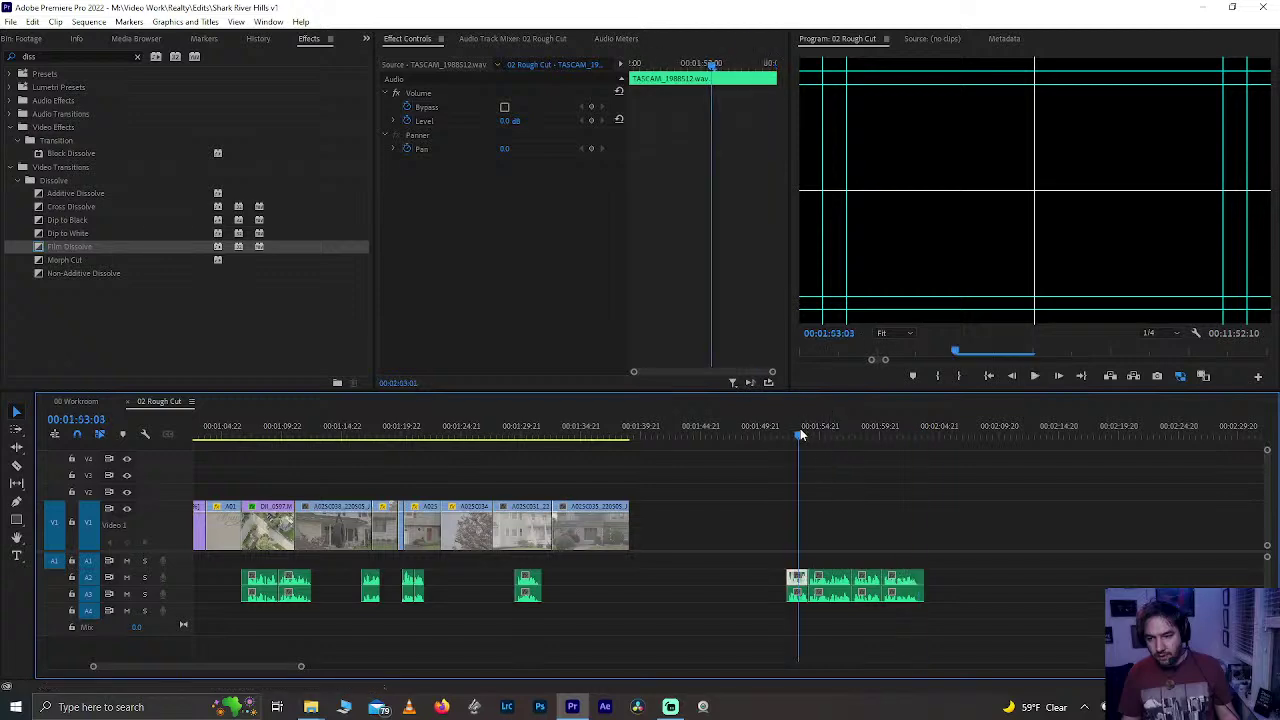
- Zoom out and try moving the distant small clip earlier, leaving it at its old place
key("minus")
key("minus")
key("minus")
key("minus")
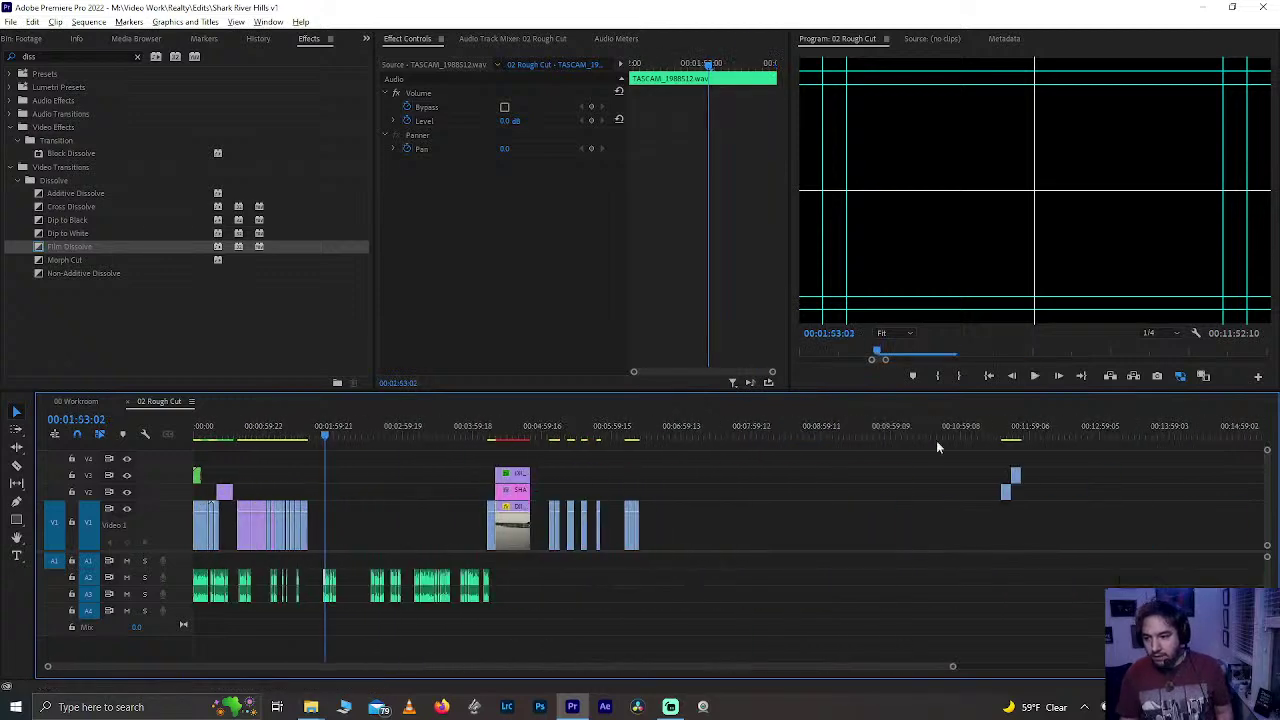
left_click_drag(1015, 476, 424, 530)
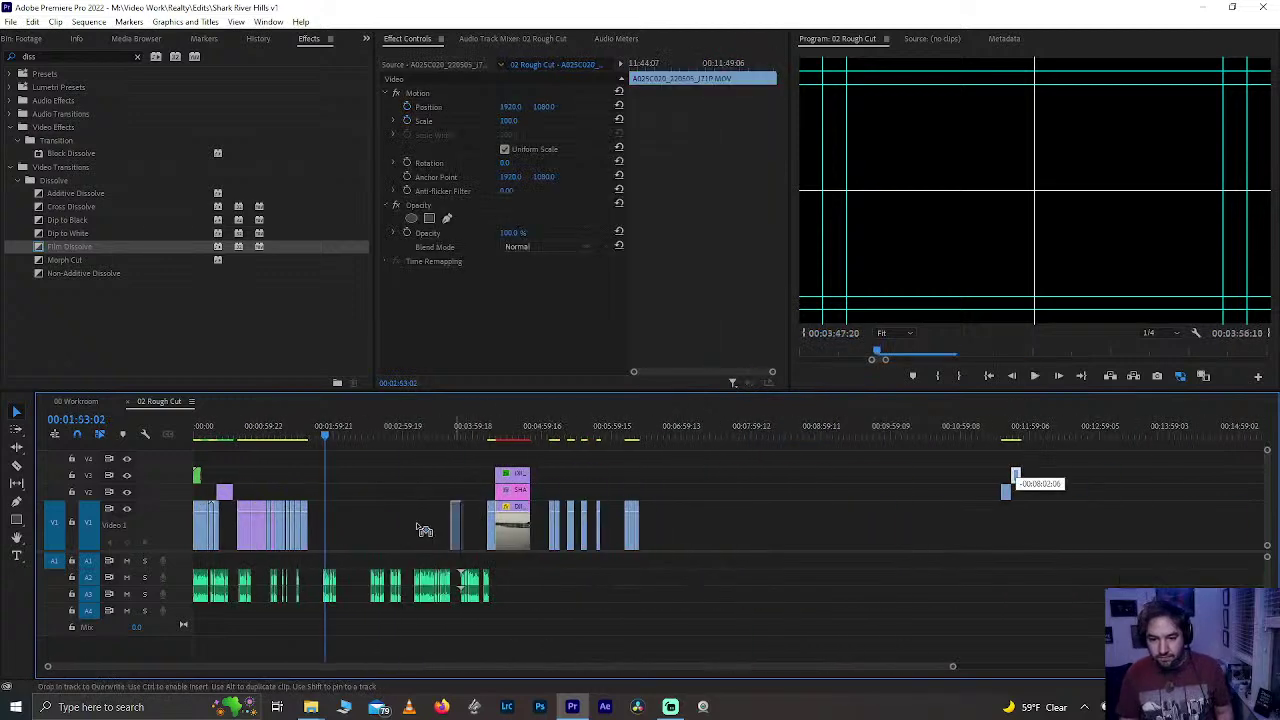
left_click_drag(337, 542, 243, 403)
- Switch to 00 Workroom and scrub through the house and road footage around 01:02–01:10
left_click(76, 401)
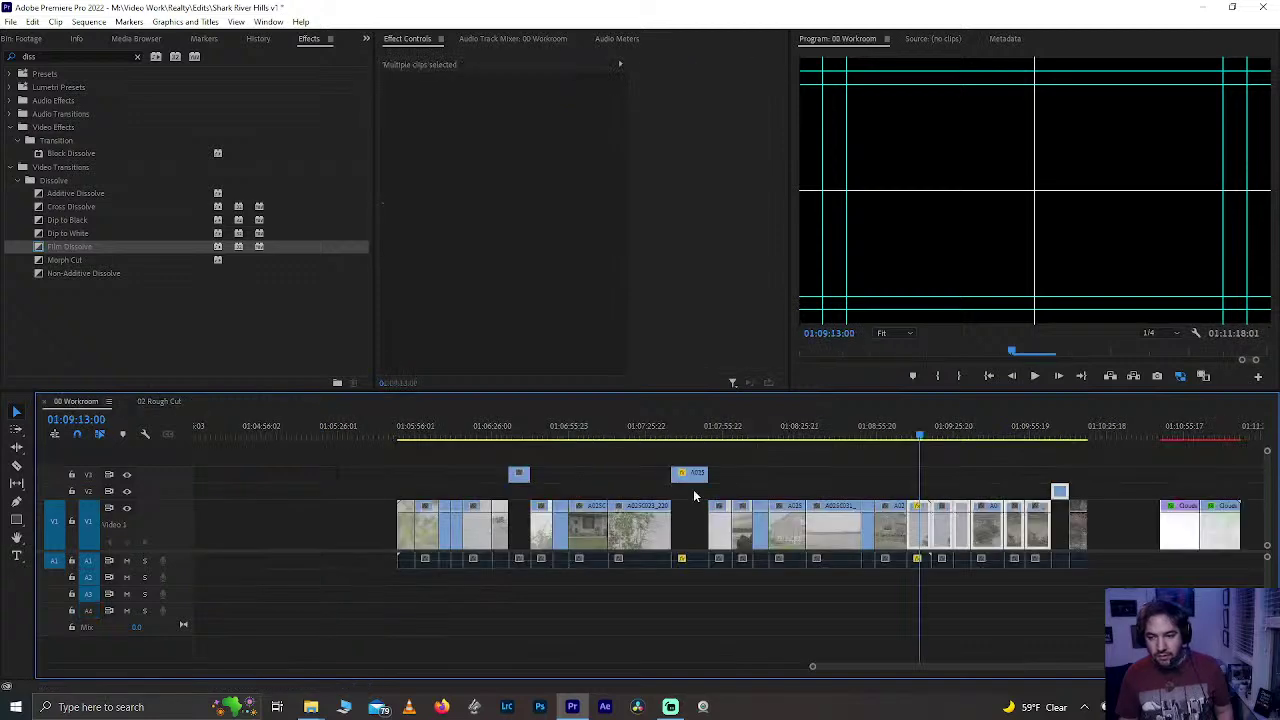
scroll(579, 432, "down", 3)
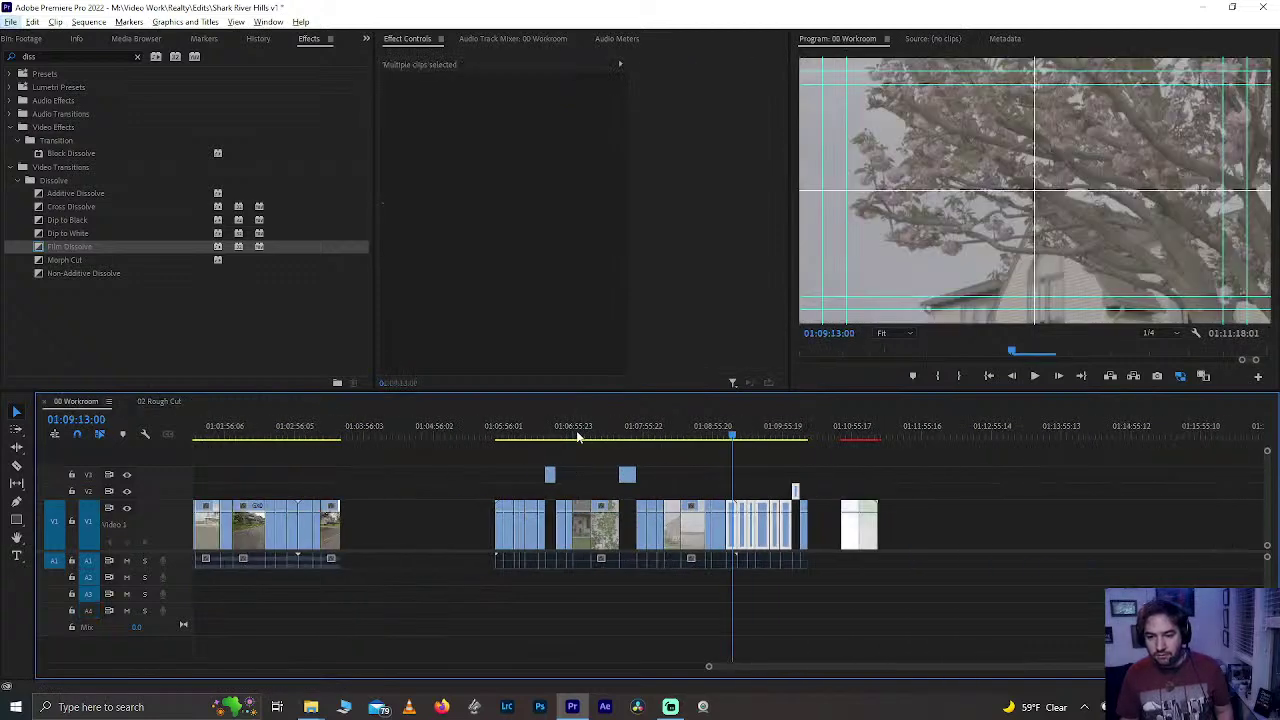
left_click_drag(517, 442, 547, 447)
left_click_drag(629, 432, 844, 455)
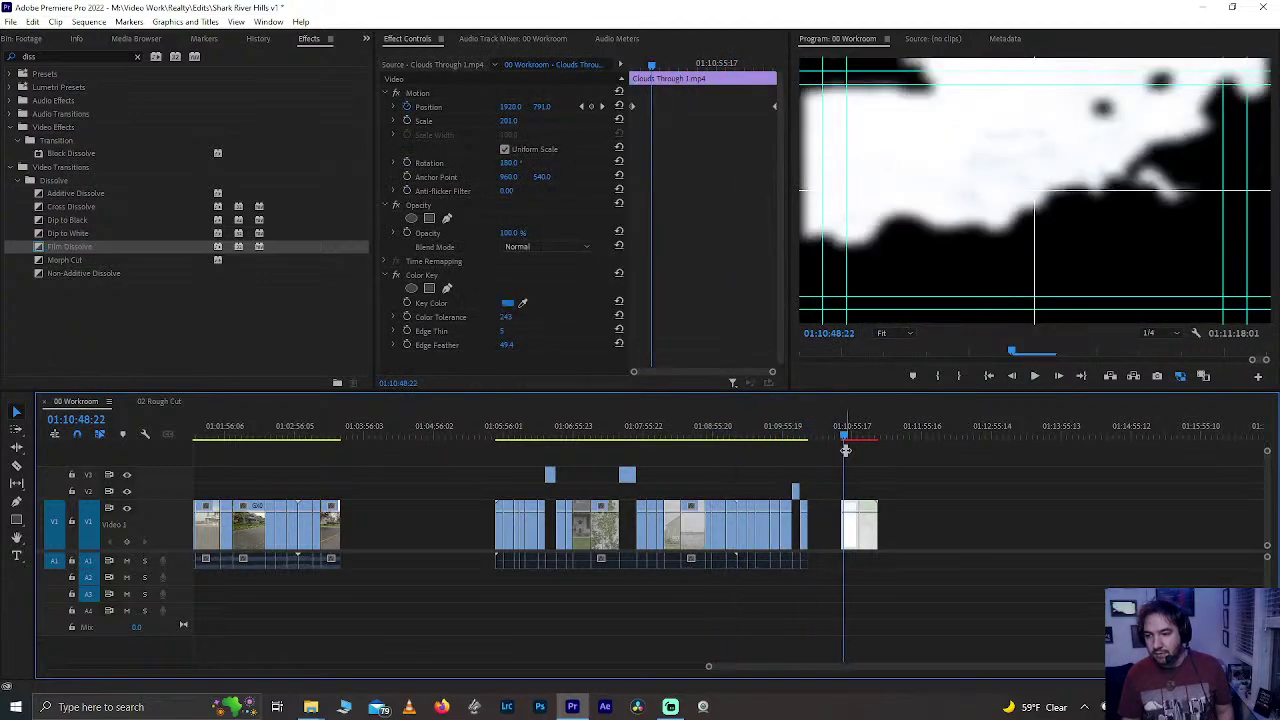
key("minus")
left_click(477, 430)
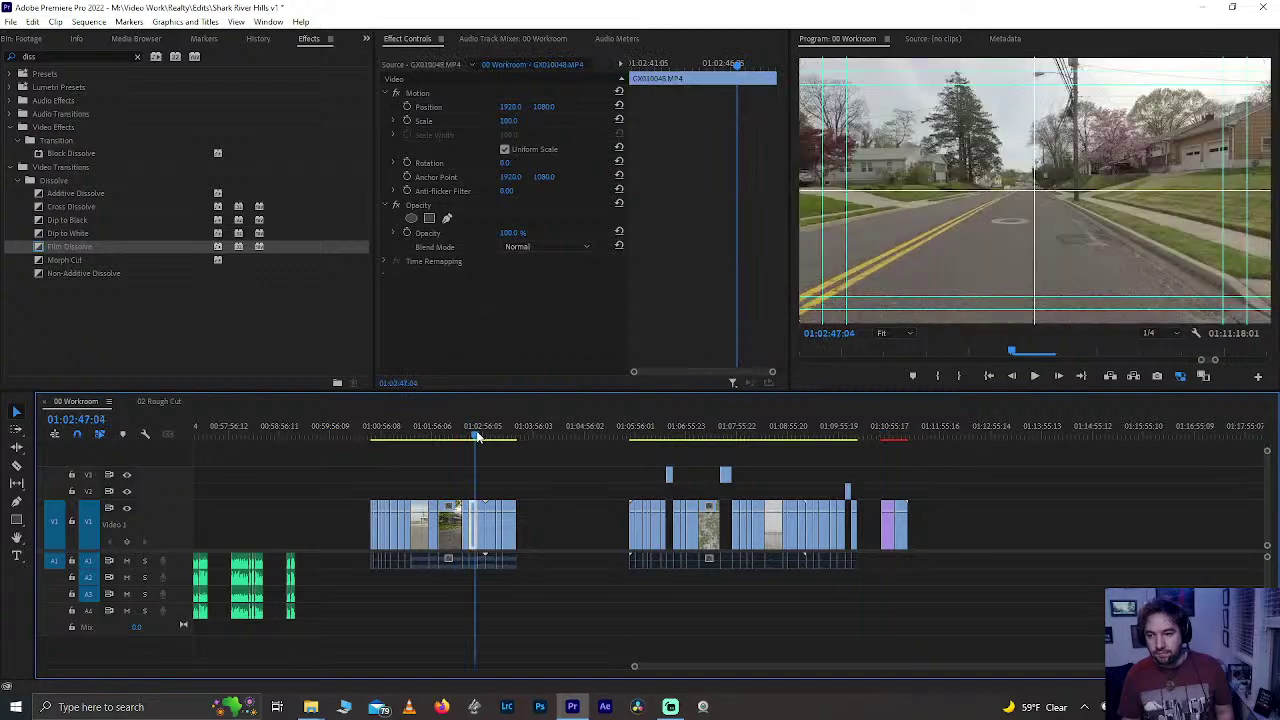
scroll(477, 432, "up", 5)
left_click_drag(663, 430, 808, 459)
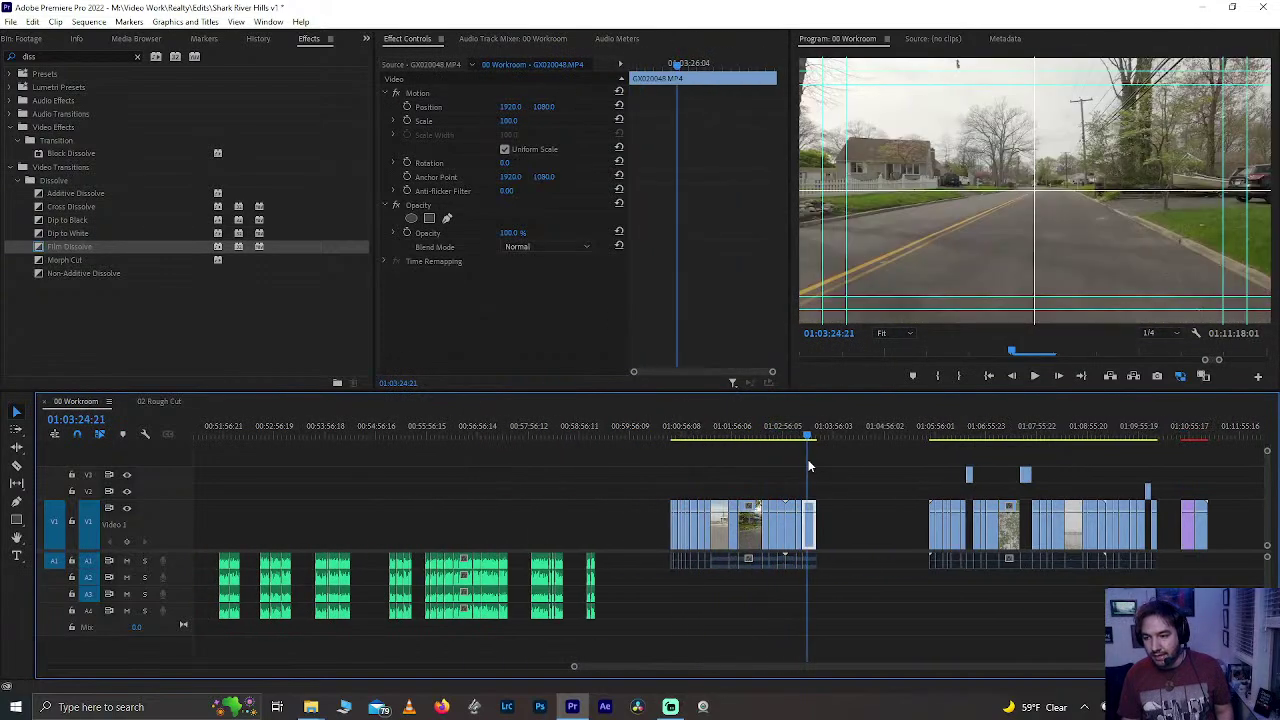
key("minus")
scroll(716, 546, "up", 3)
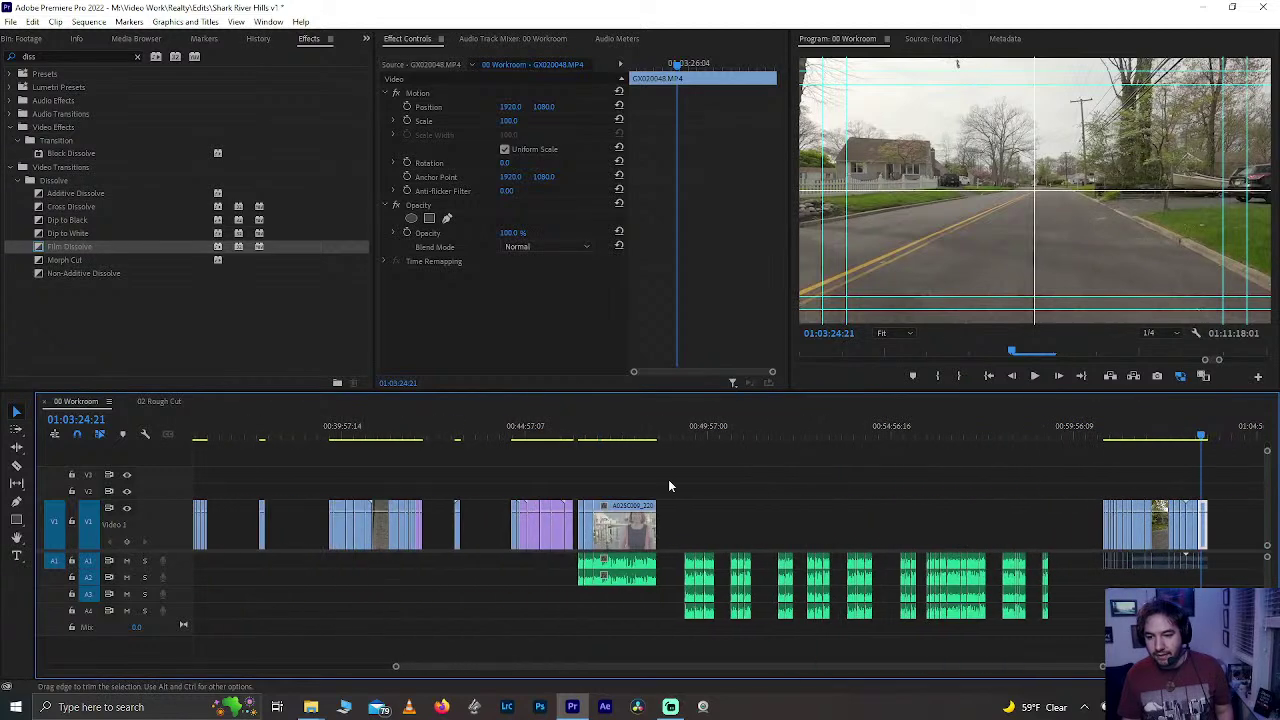
- Review the drone, school sign, flag, OPEN sign and grass shots around 00:37–00:45
left_click(558, 431)
key("equal")
scroll(583, 440, "up", 2)
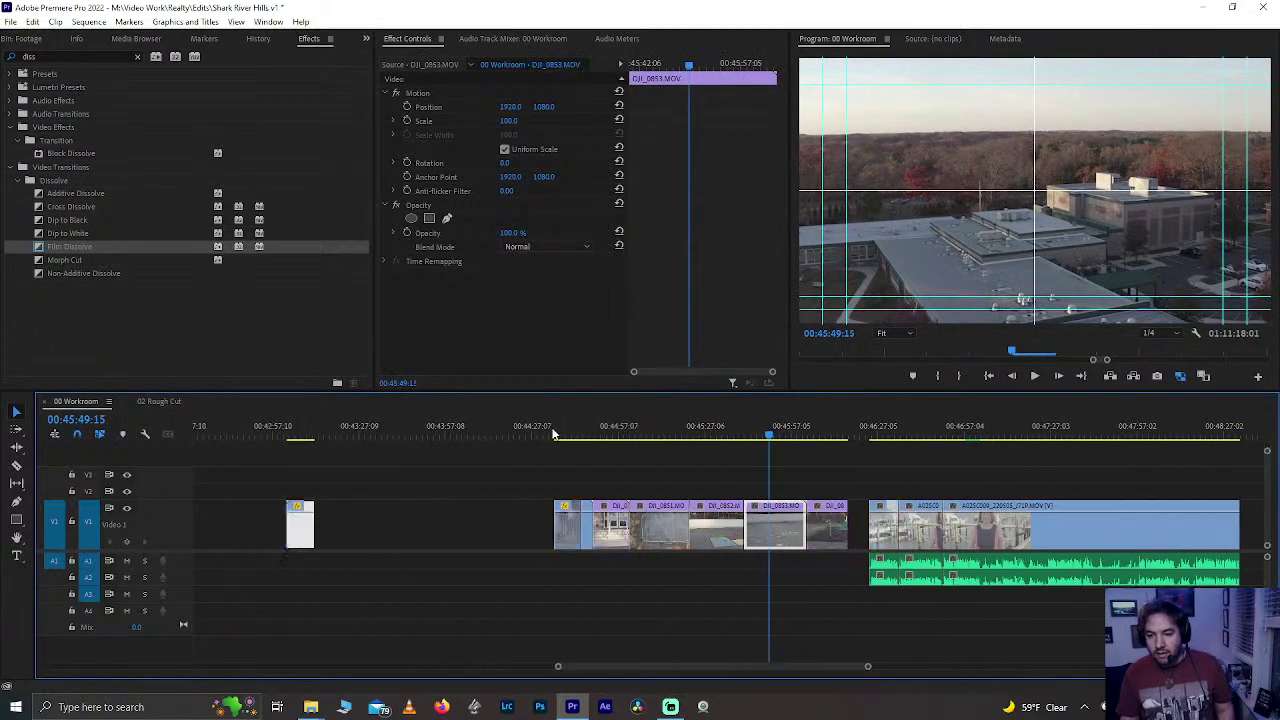
left_click_drag(585, 435, 627, 449)
scroll(627, 449, "up", 2)
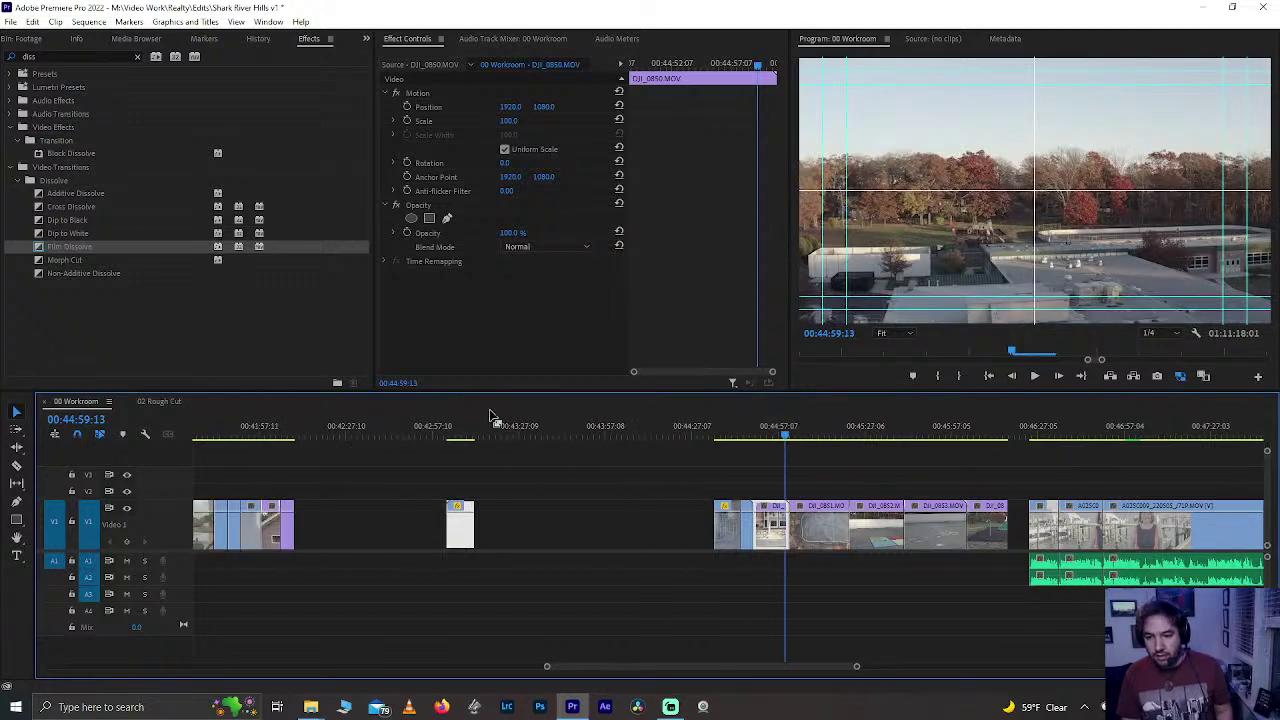
left_click_drag(471, 435, 455, 437)
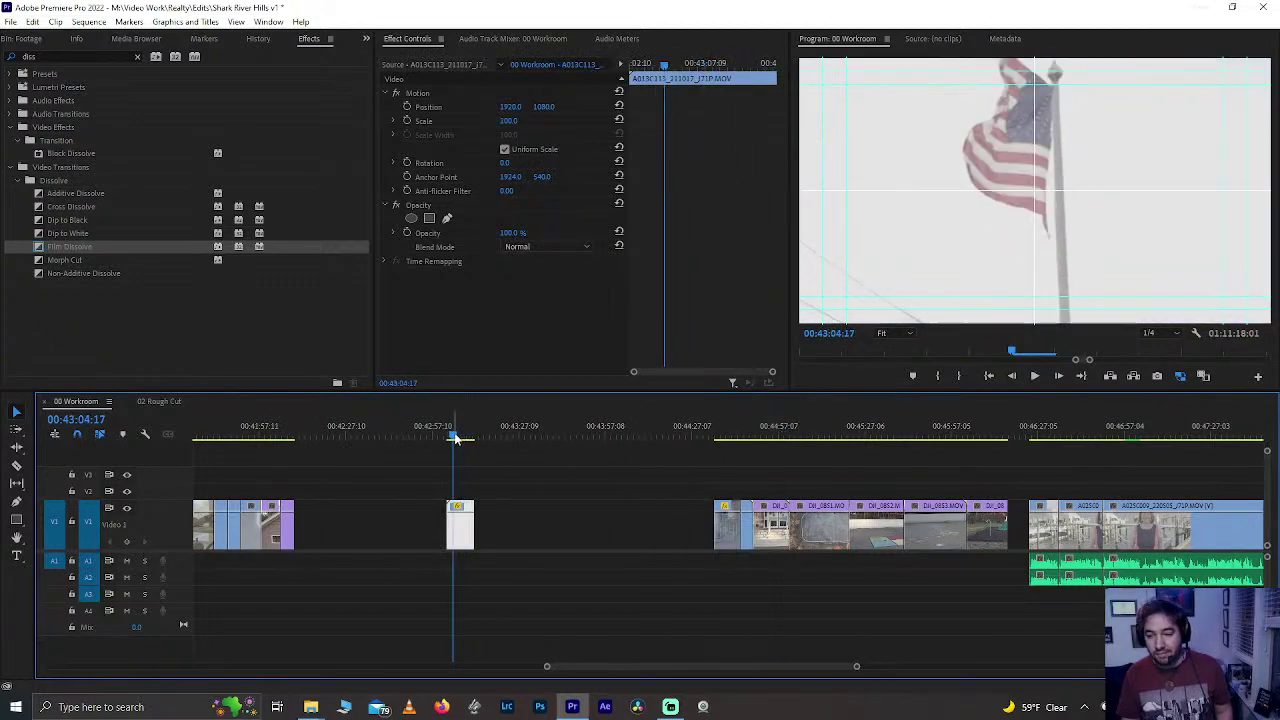
scroll(450, 437, "up", 2)
left_click(426, 436)
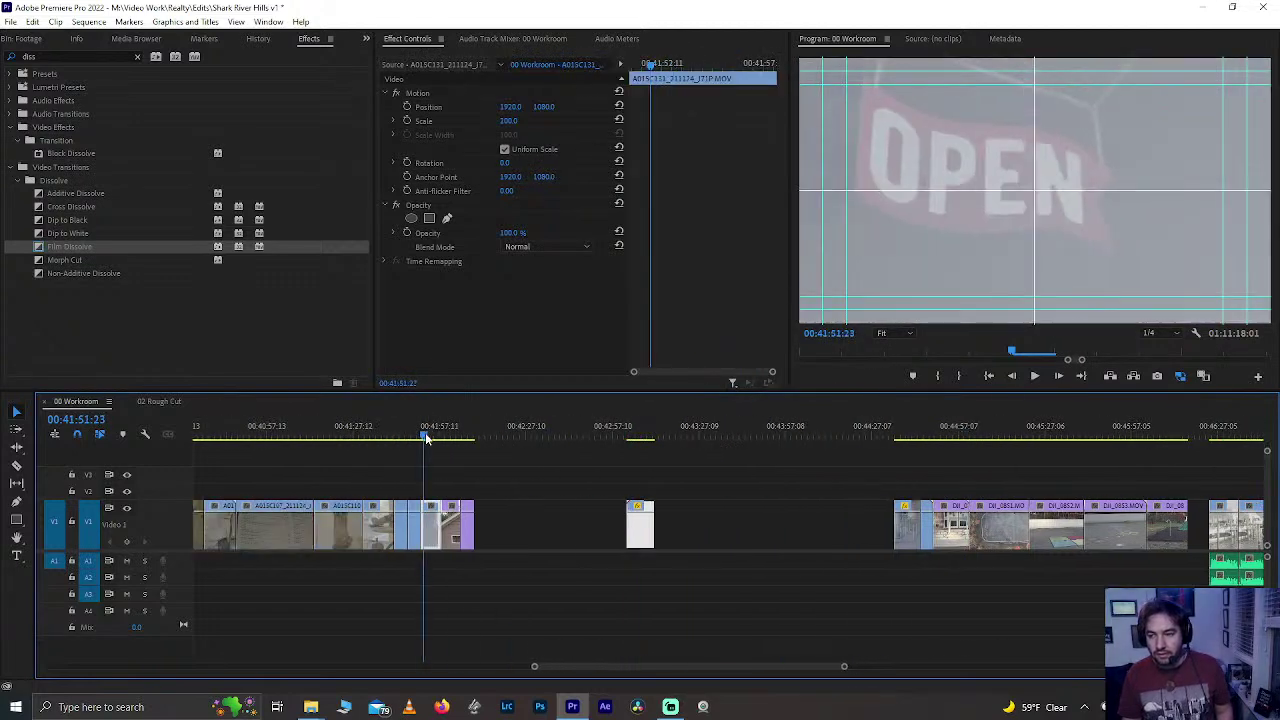
scroll(426, 440, "up", 6)
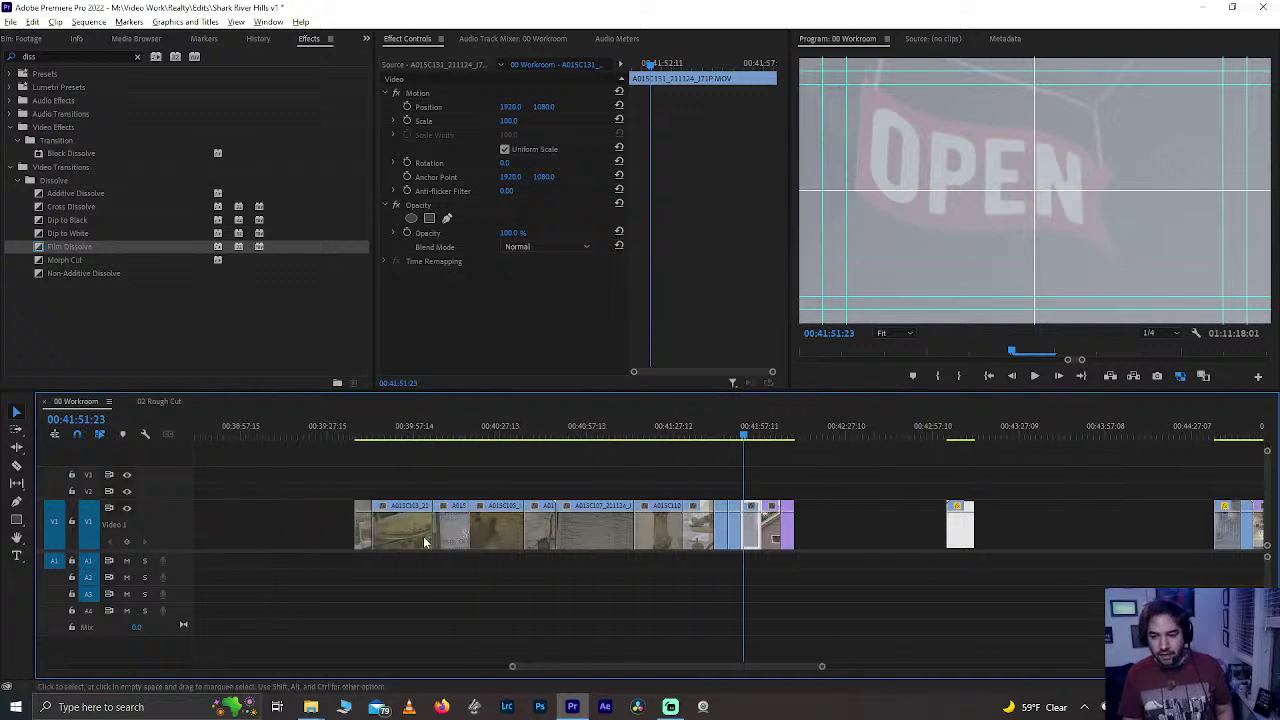
left_click(577, 436)
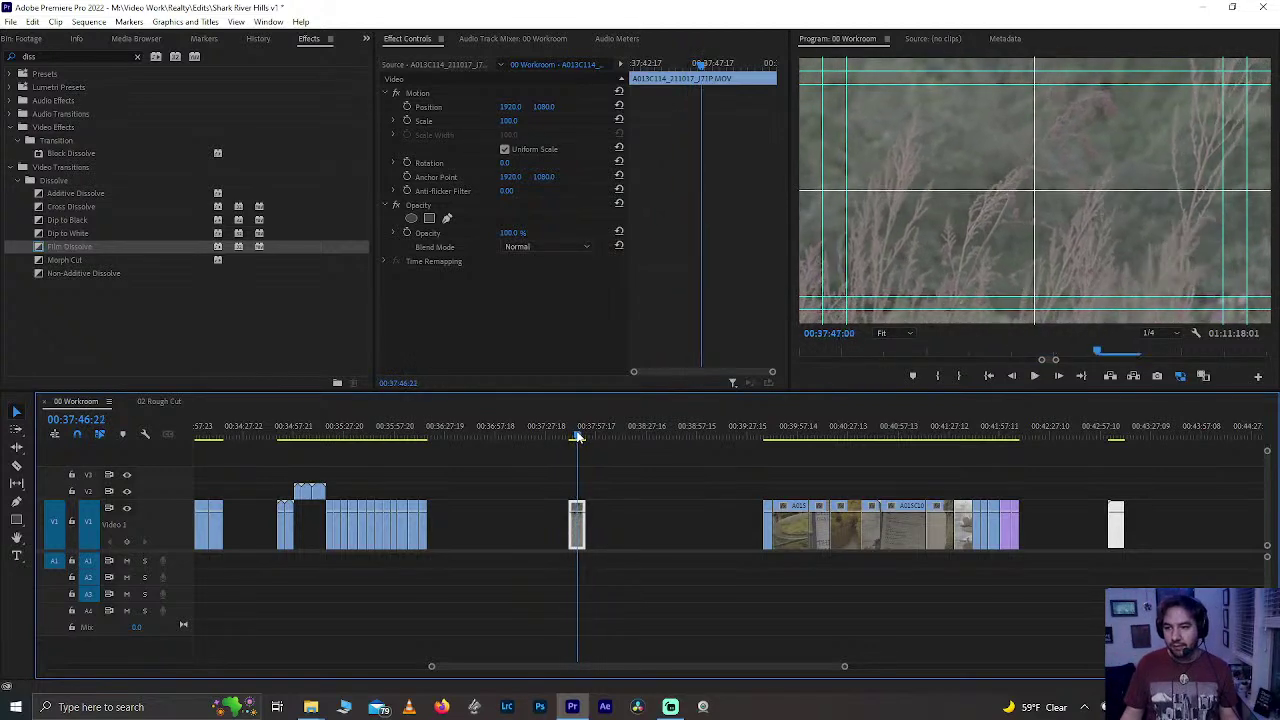
key("space")
key("space")
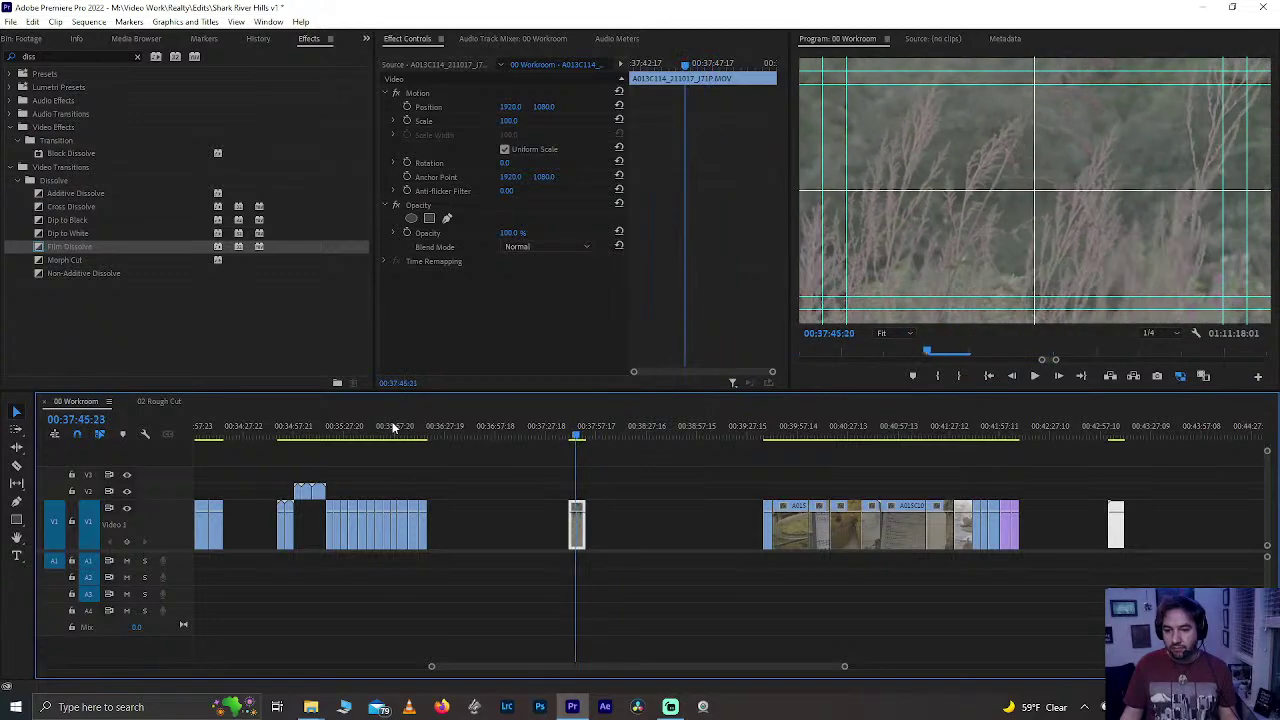
- Scrub the map, short clip and Volunteer Park sign shots, then return to 02 Rough Cut
left_click(336, 436)
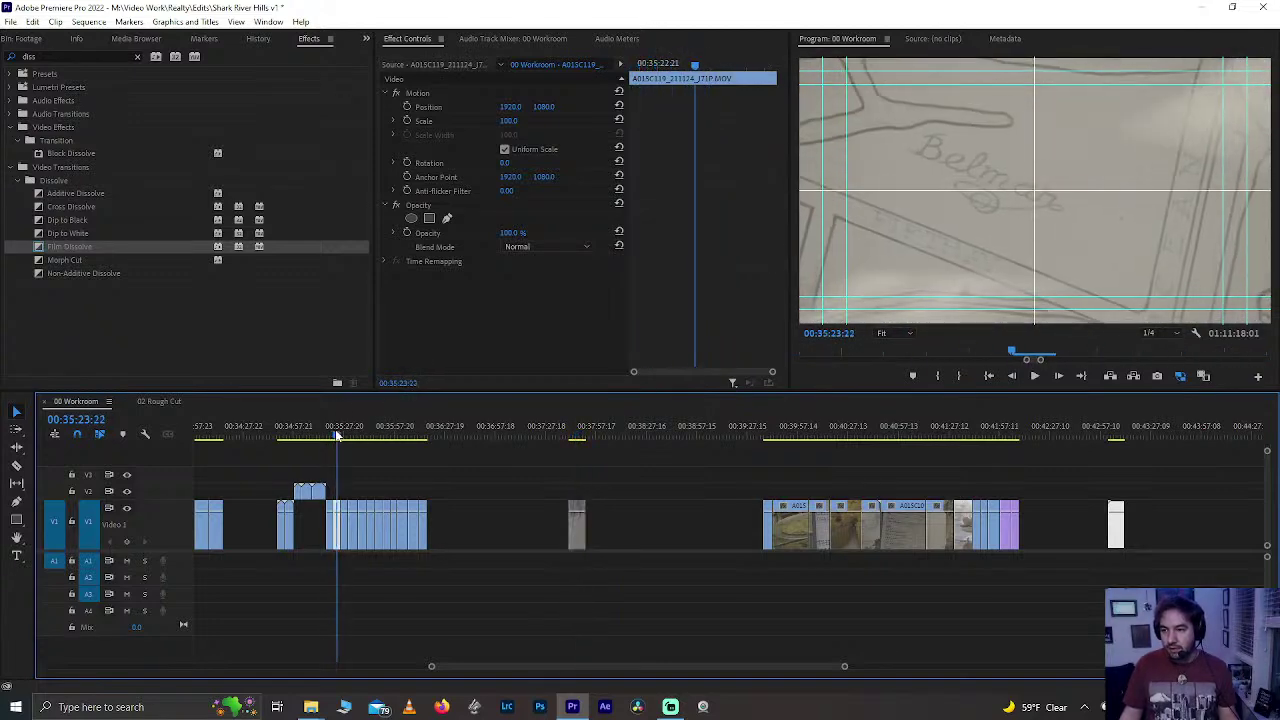
scroll(410, 514, "up", 3)
scroll(410, 514, "up", 4)
mouse_move(560, 436)
left_mouse_down()
mouse_move(589, 436)
mouse_move(564, 442)
left_mouse_up()
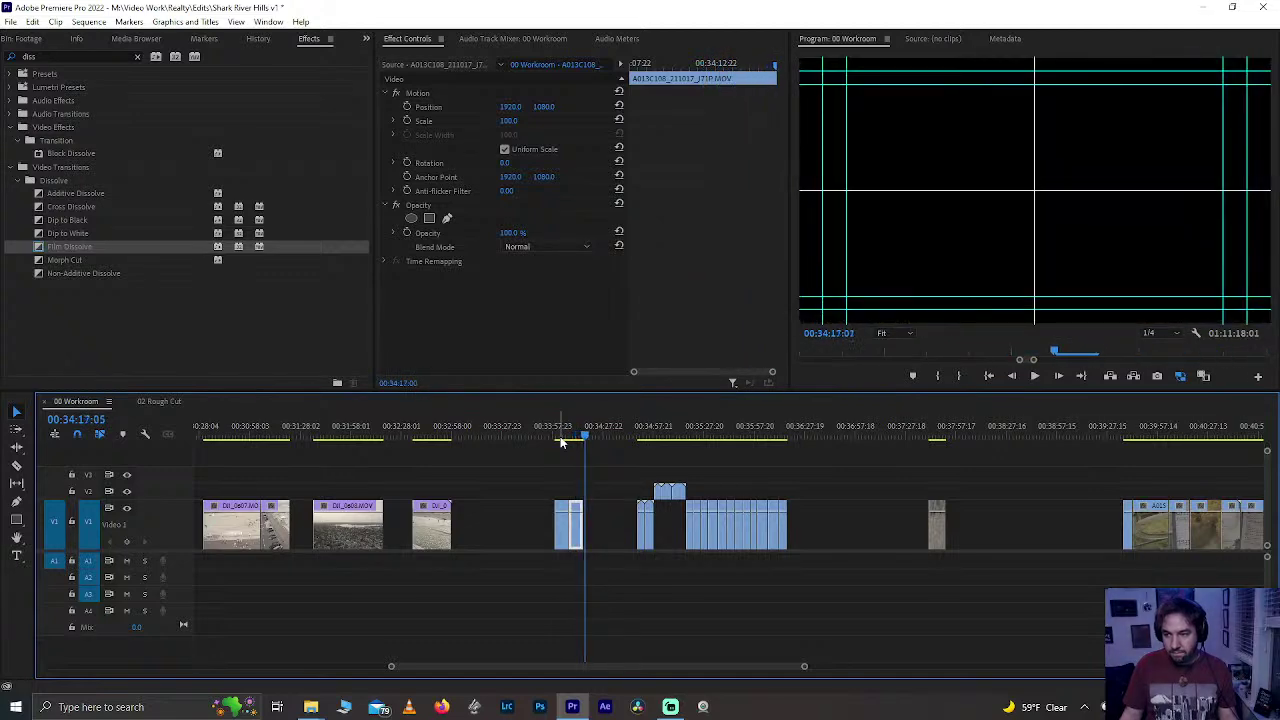
key("space")
left_click_drag(575, 437, 561, 437)
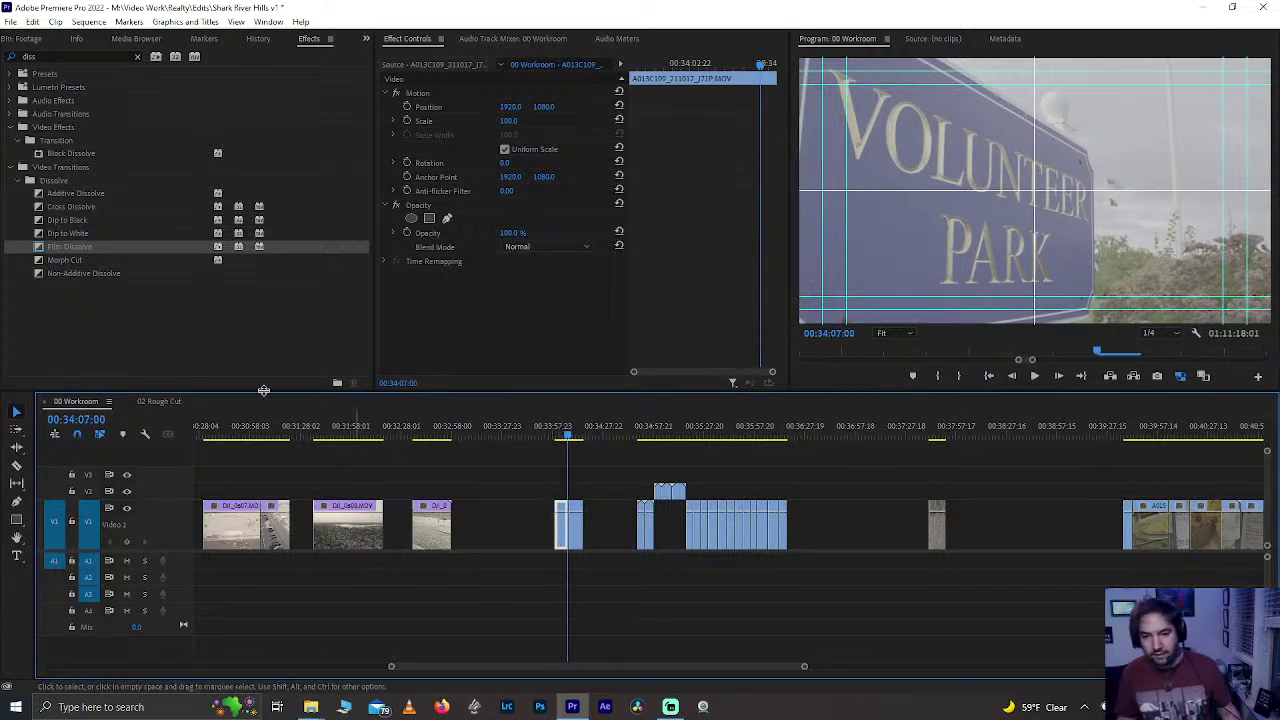
left_click(157, 401)
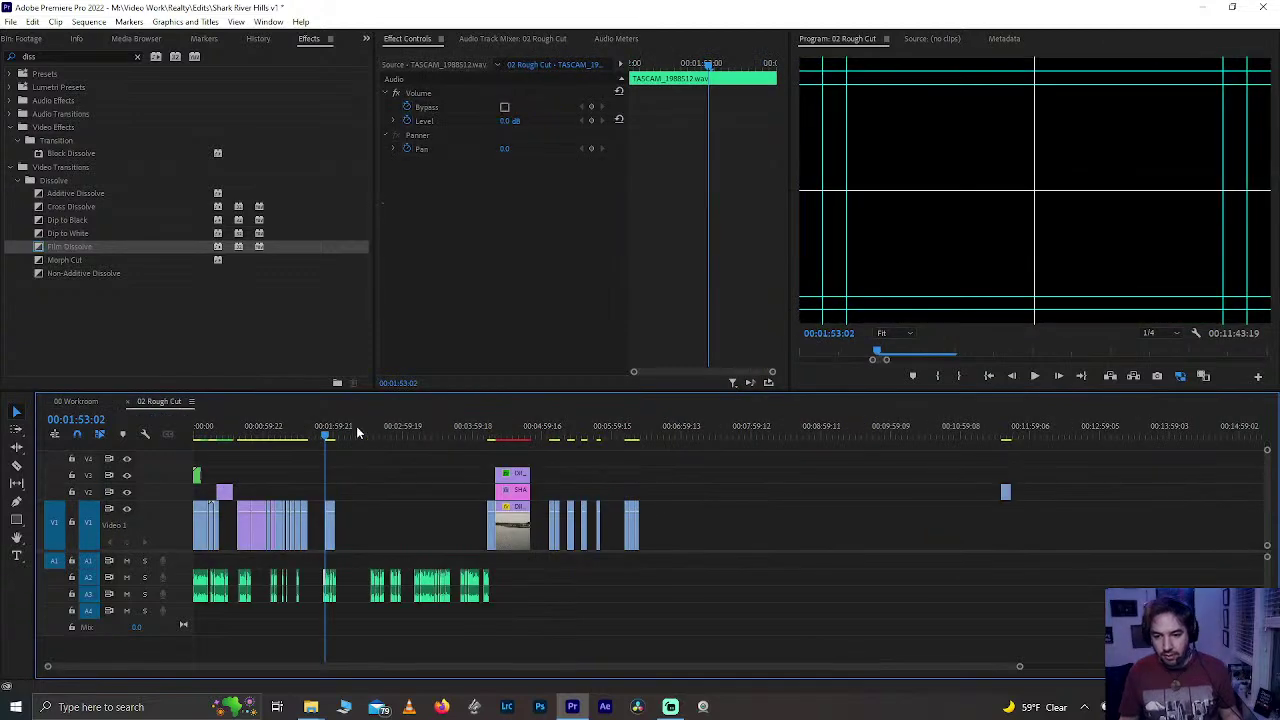
- Paste the A013C109 clip at the playhead on V1 and preview the new edit
scroll(355, 430, "up", 6)
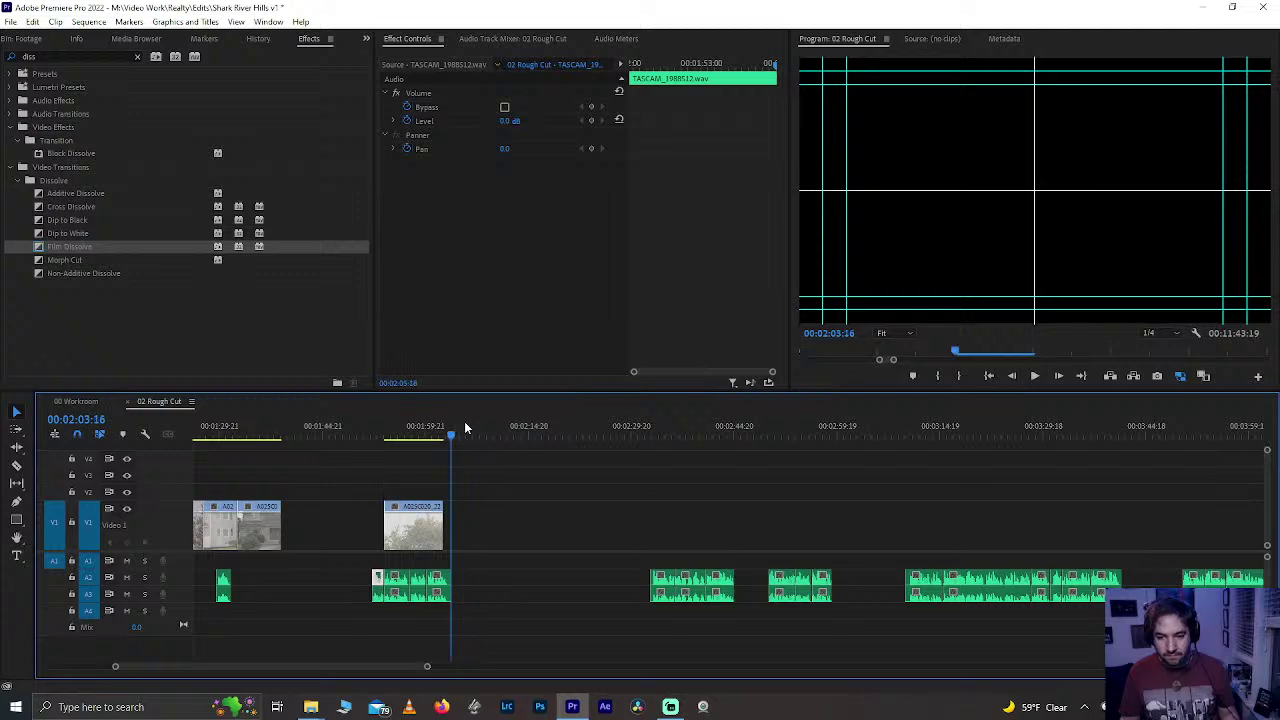
key("ctrl+v")
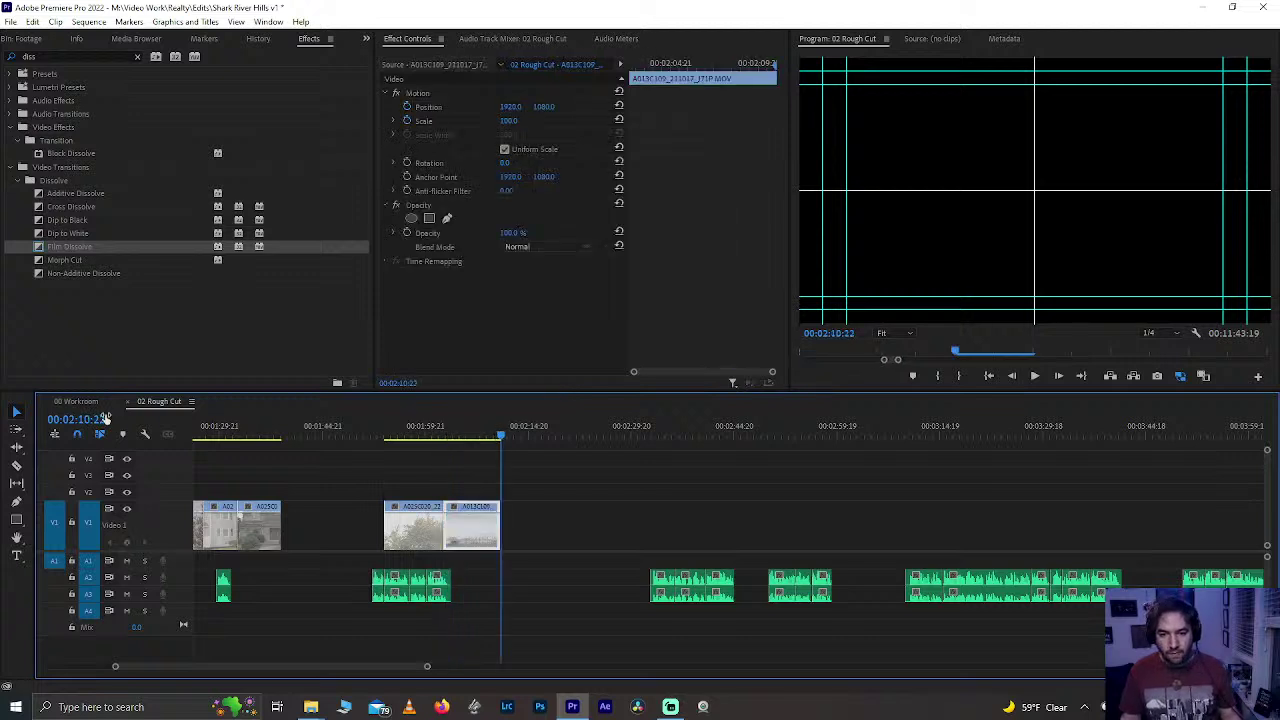
left_click(416, 430)
key("space")
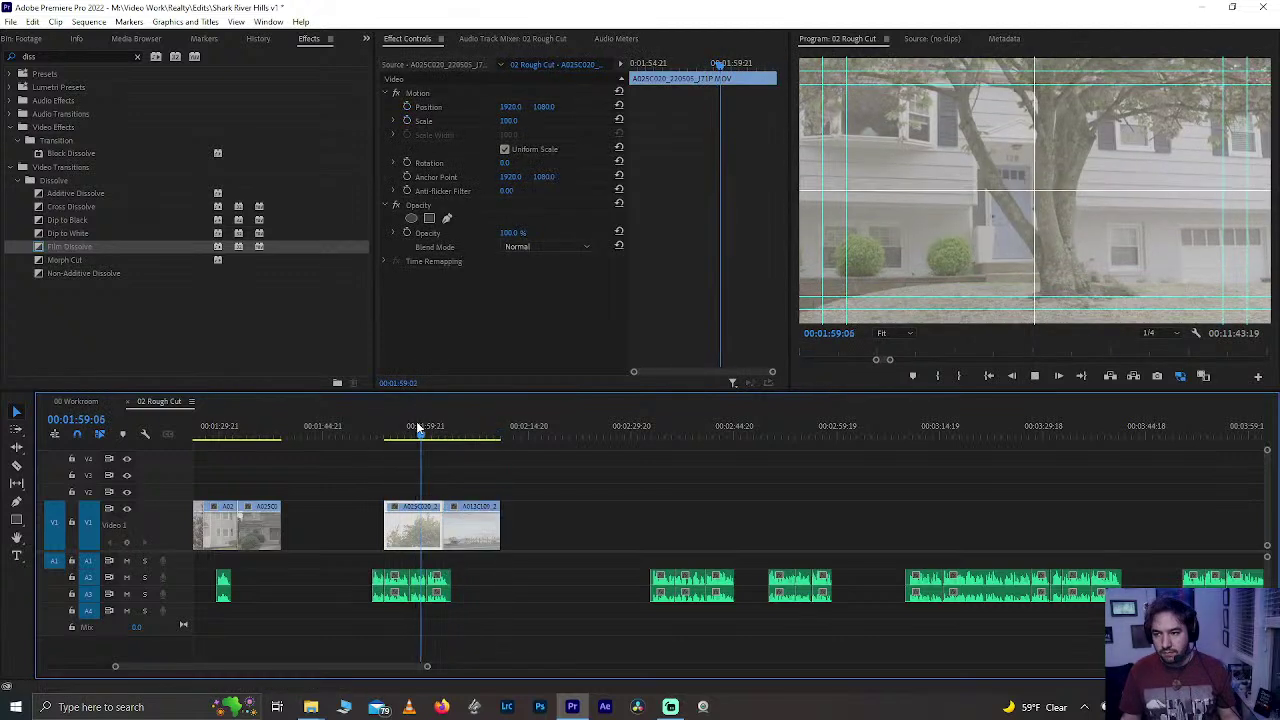
left_click(388, 432)
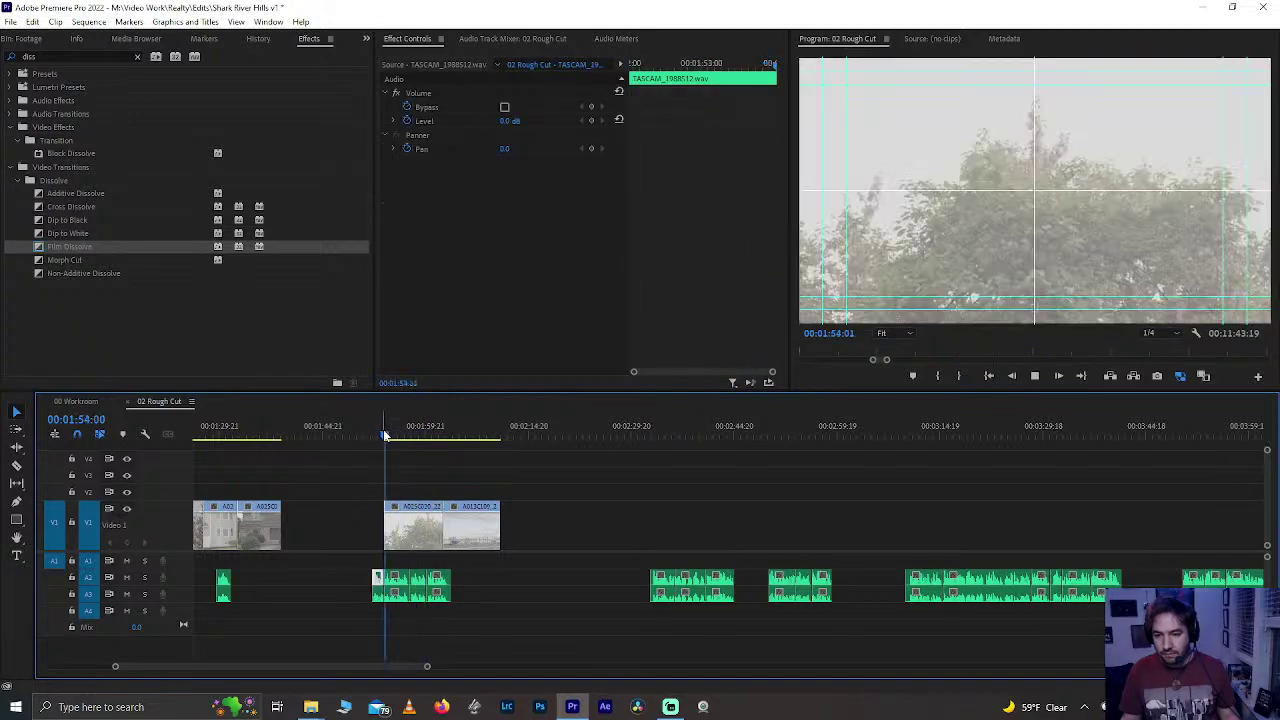
- Trim the house clip's left edge, shift it earlier, and review from 00:01:49
left_click(418, 515)
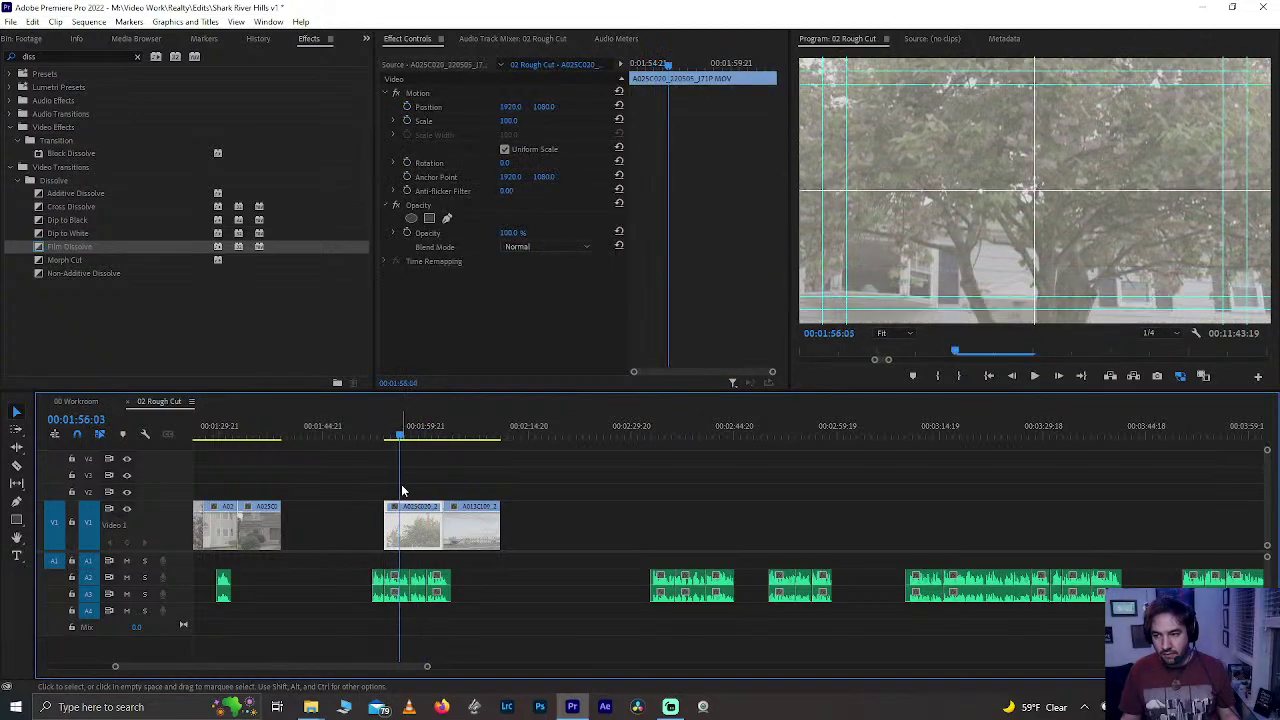
key("space")
key("j")
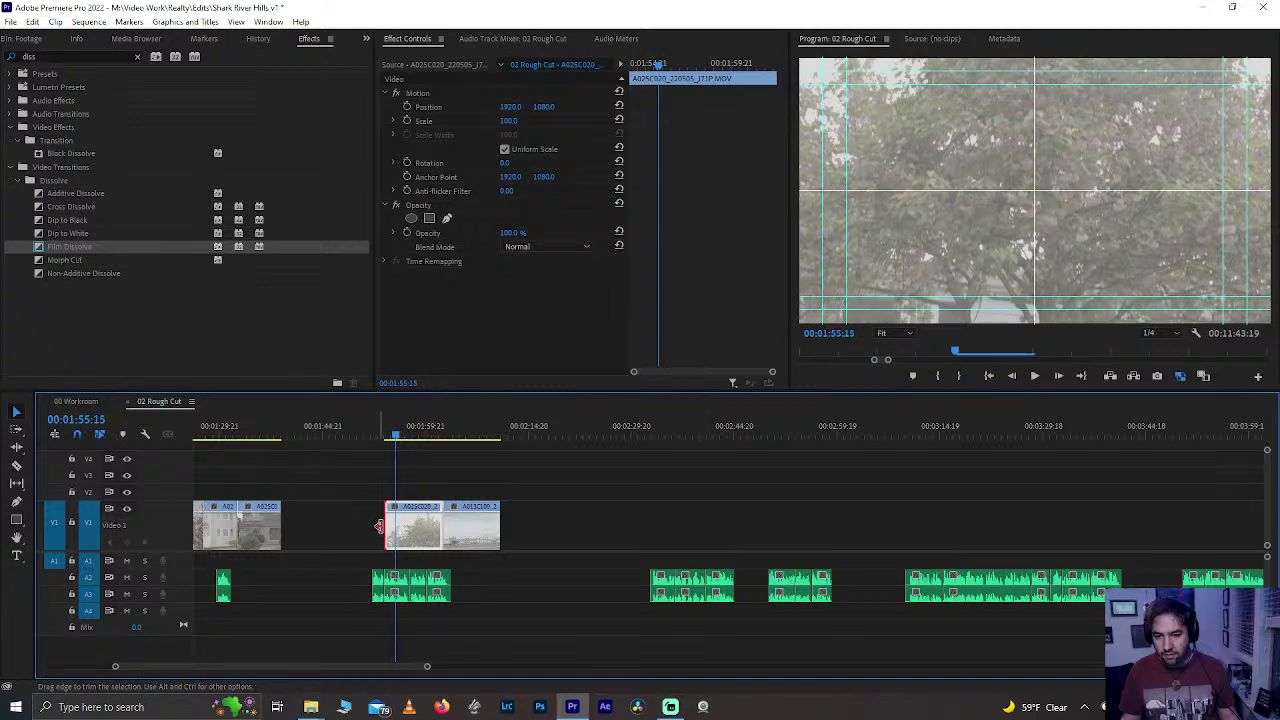
left_click_drag(391, 537, 367, 535)
left_click(346, 430)
key("space")
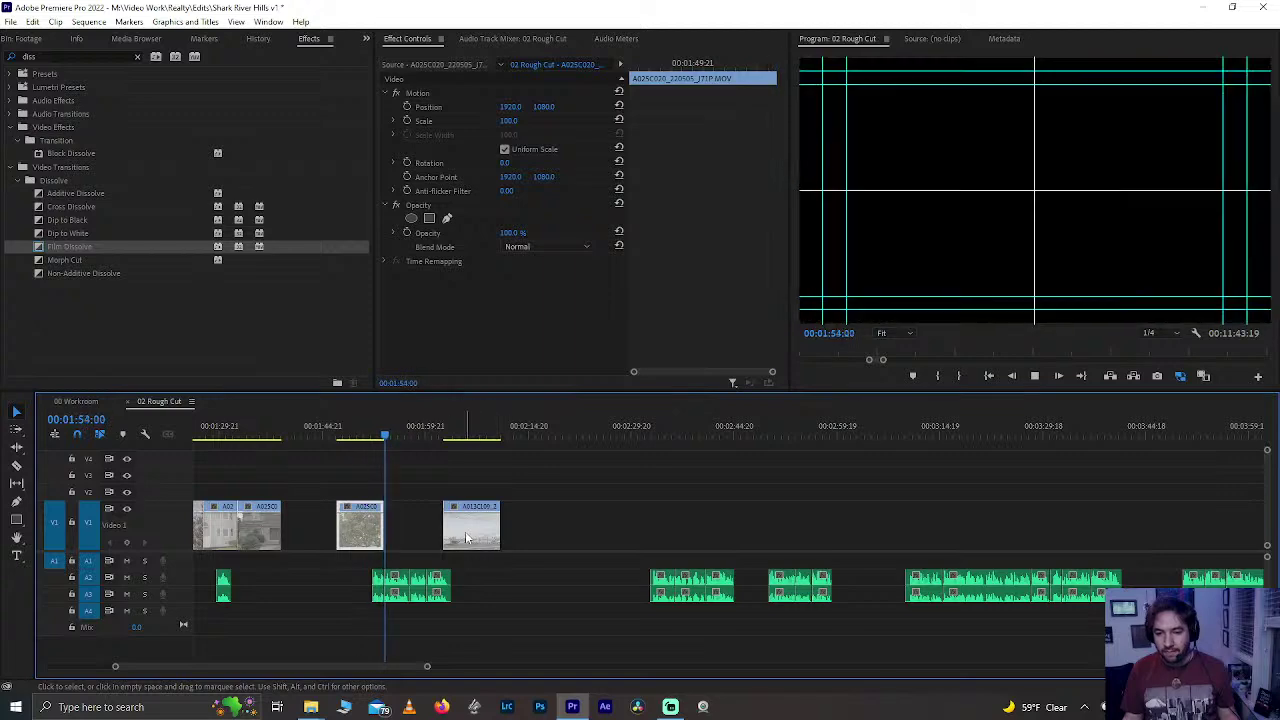
key("space")
- Switch to 00 Workroom and scrub back through the beach shots around 00:32:47
left_click(77, 401)
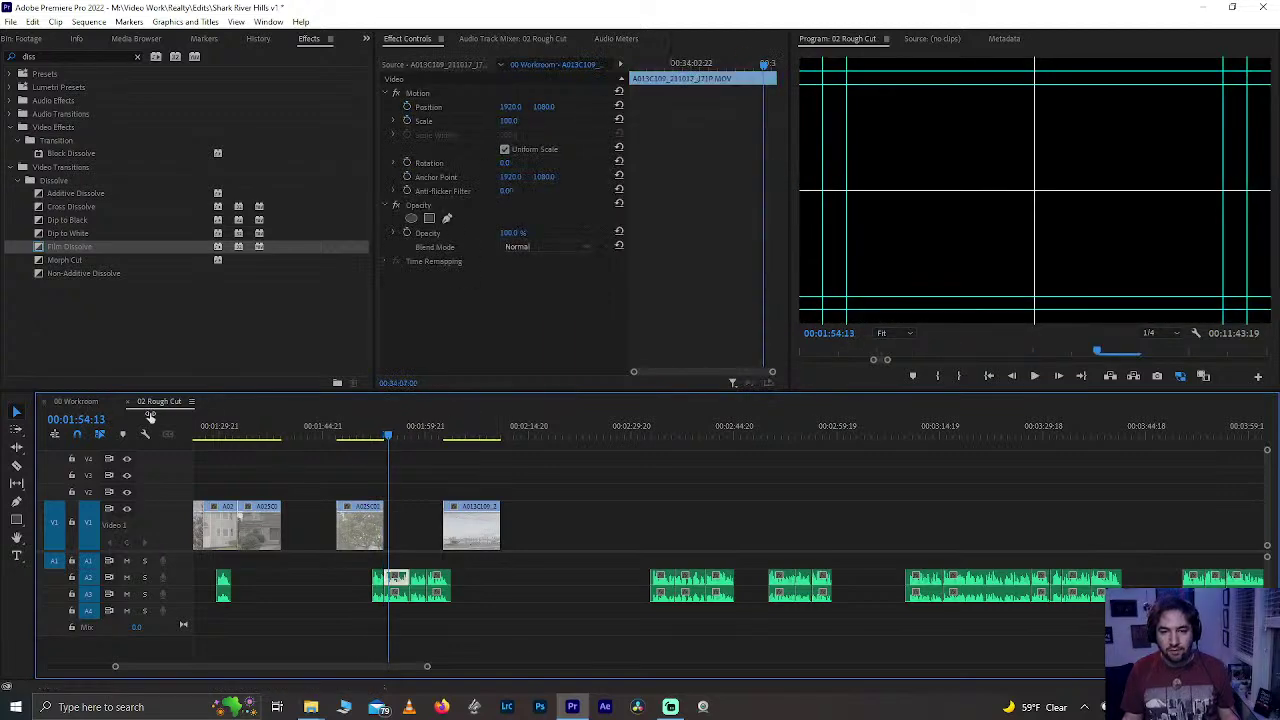
left_click(437, 428)
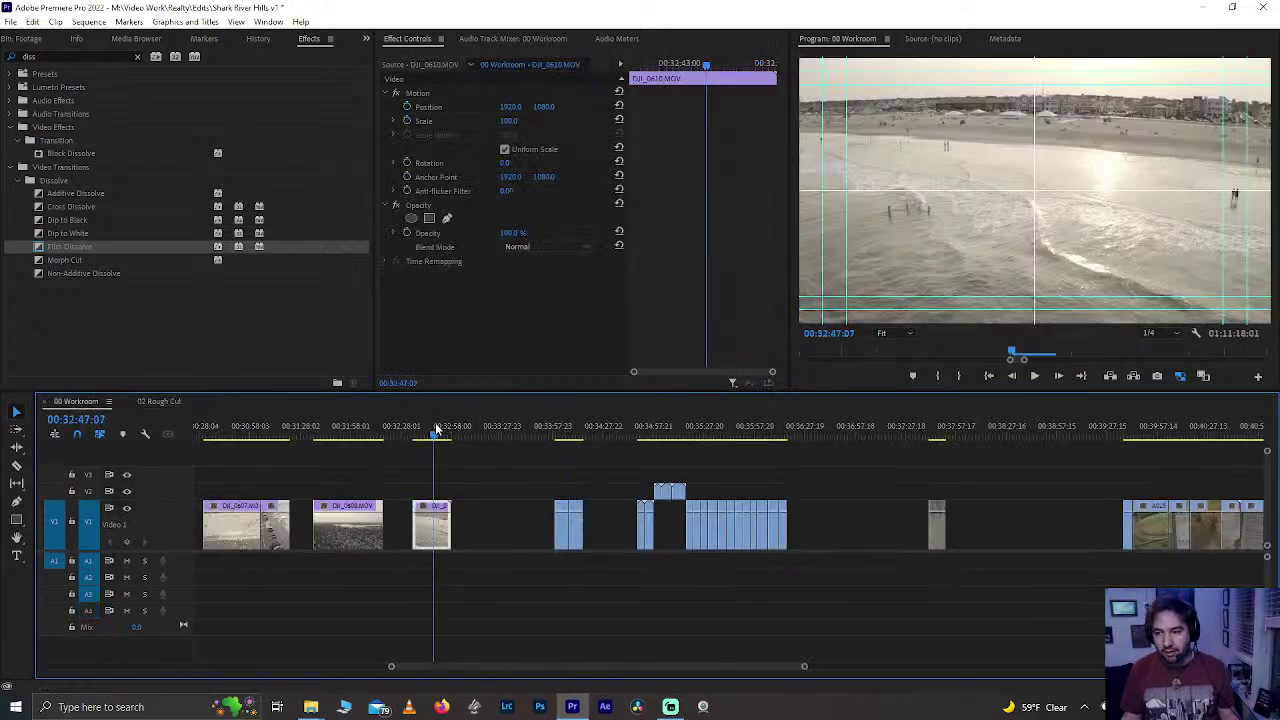
scroll(437, 430, "up", 5)
left_click_drag(515, 443, 343, 447)
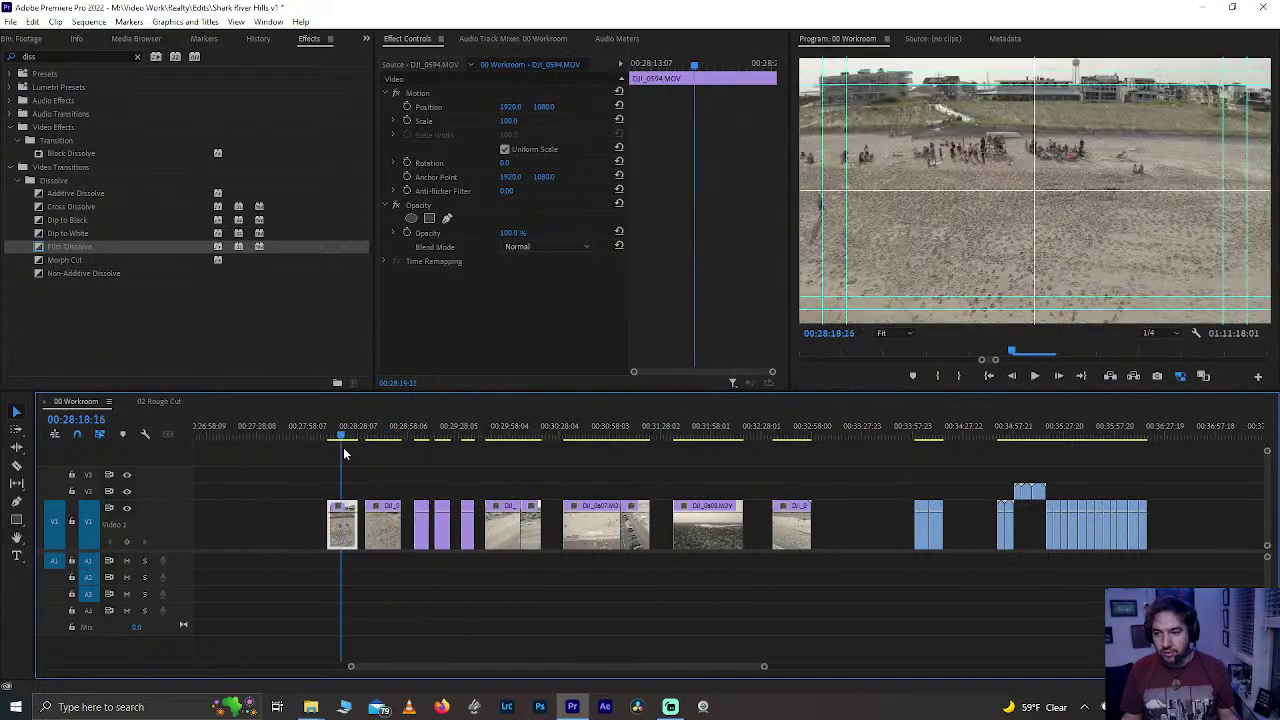
scroll(343, 447, "up", 6)
- Review the snowy, lake and DJI_0872 aerial shots around 00:25:44–00:25:50
left_click(550, 439)
key("space")
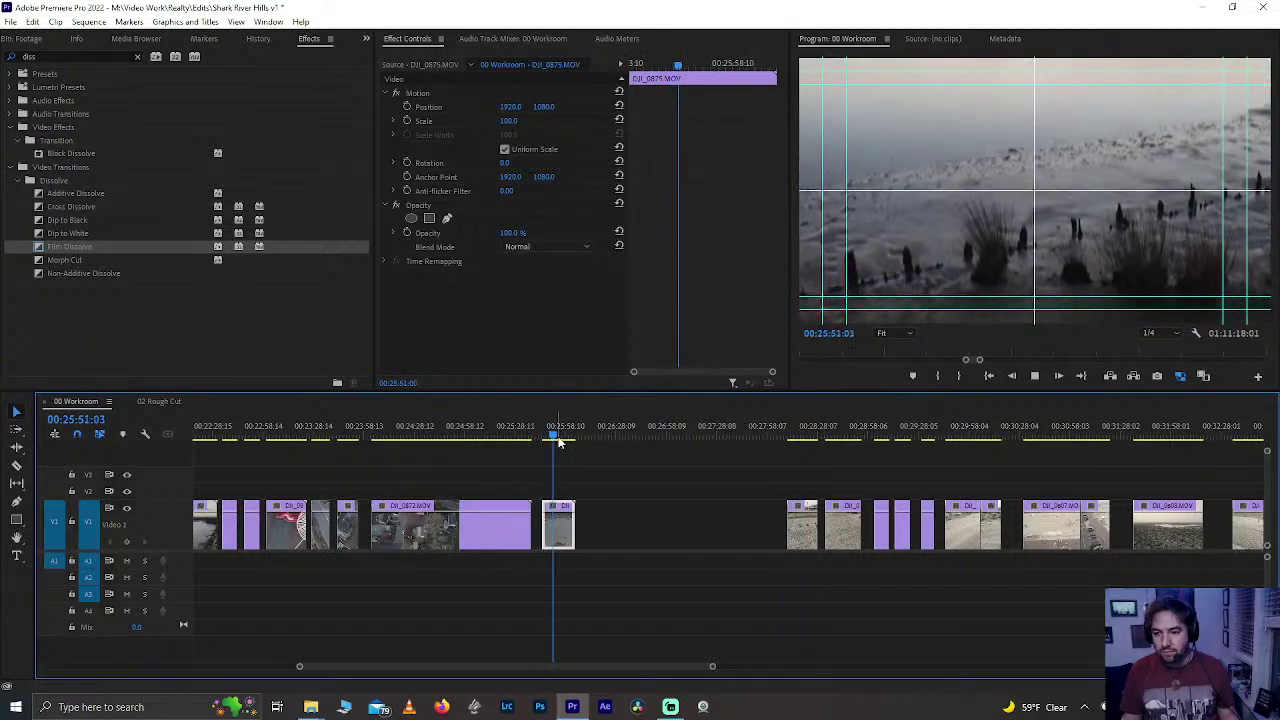
key("space")
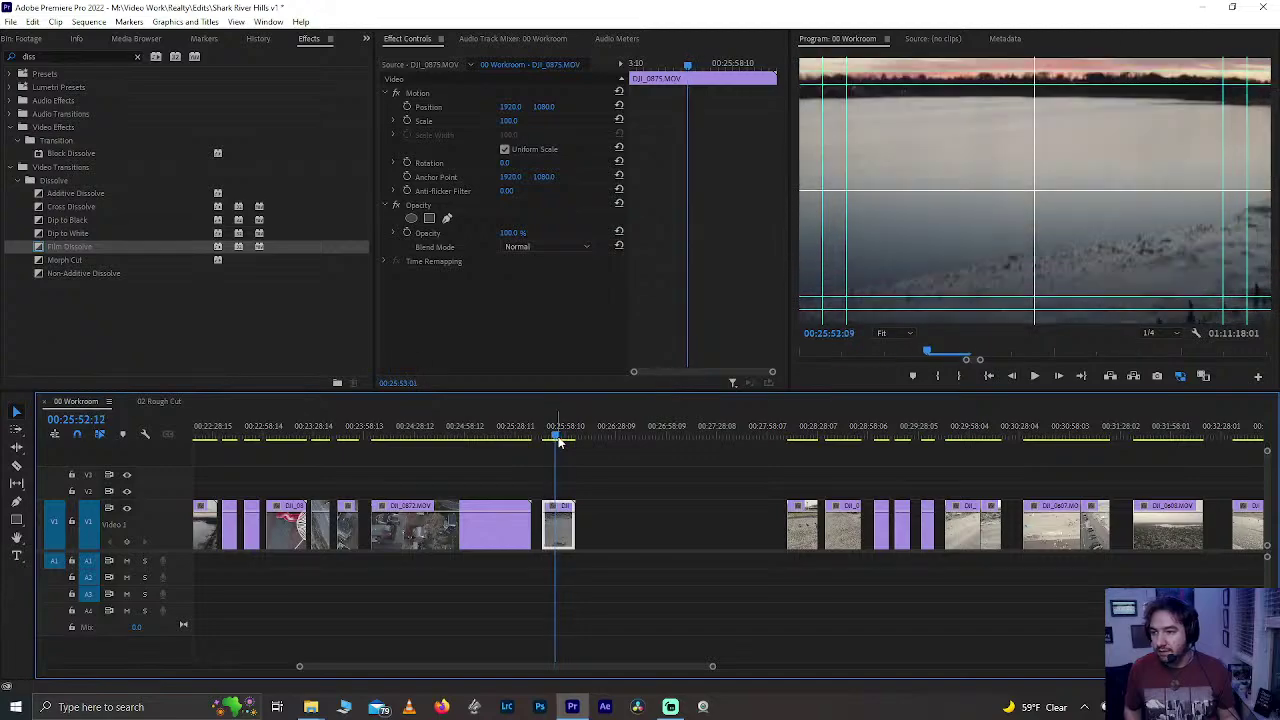
left_click_drag(560, 443, 551, 445)
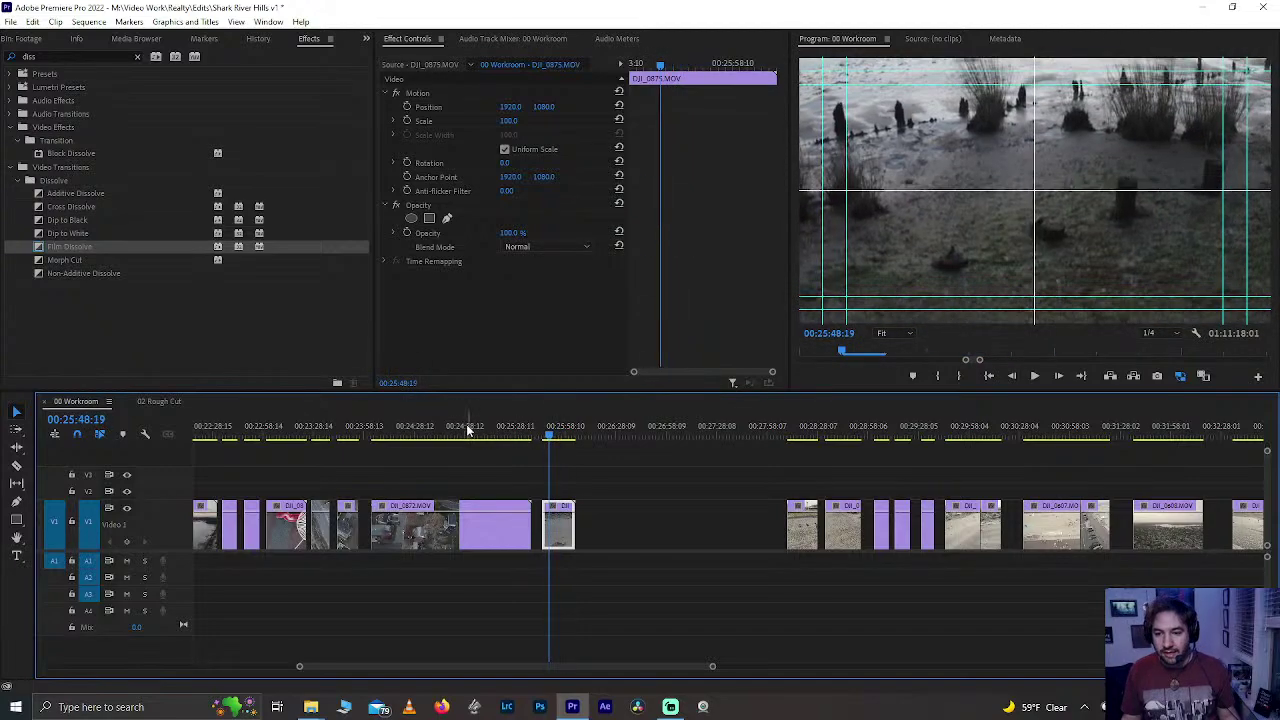
left_click_drag(467, 428, 487, 457)
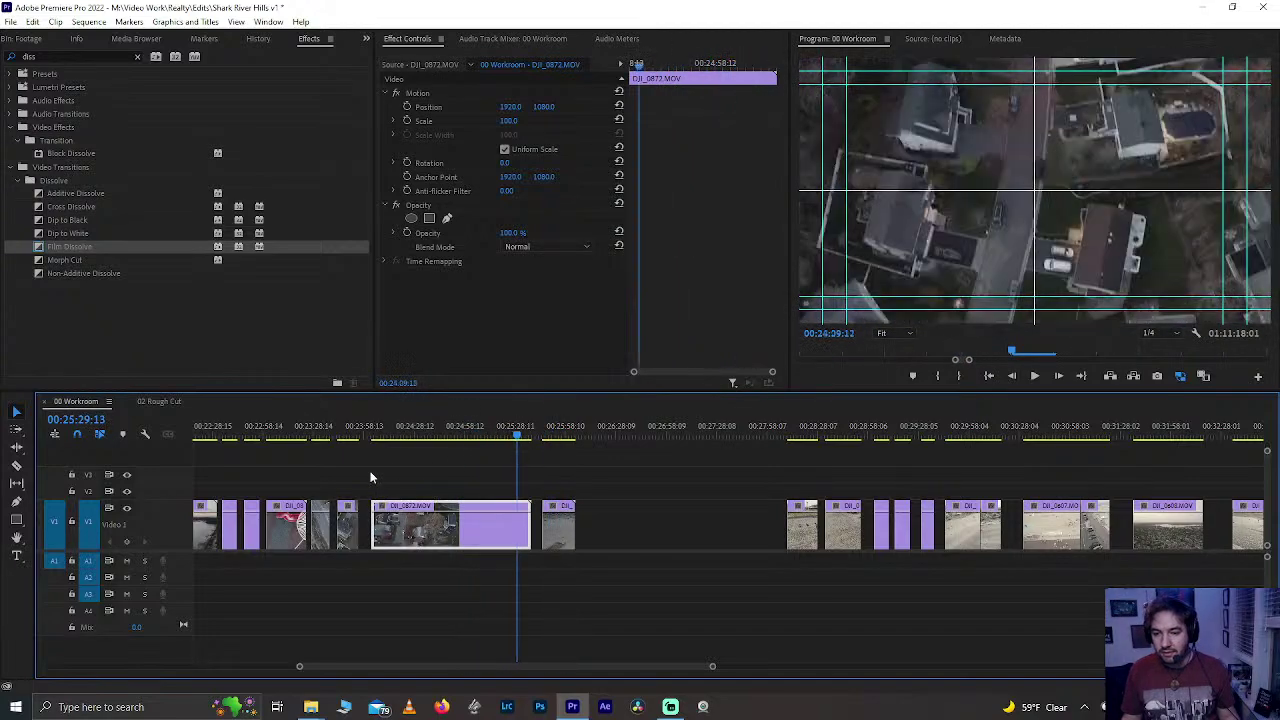
left_click_drag(345, 466, 296, 470)
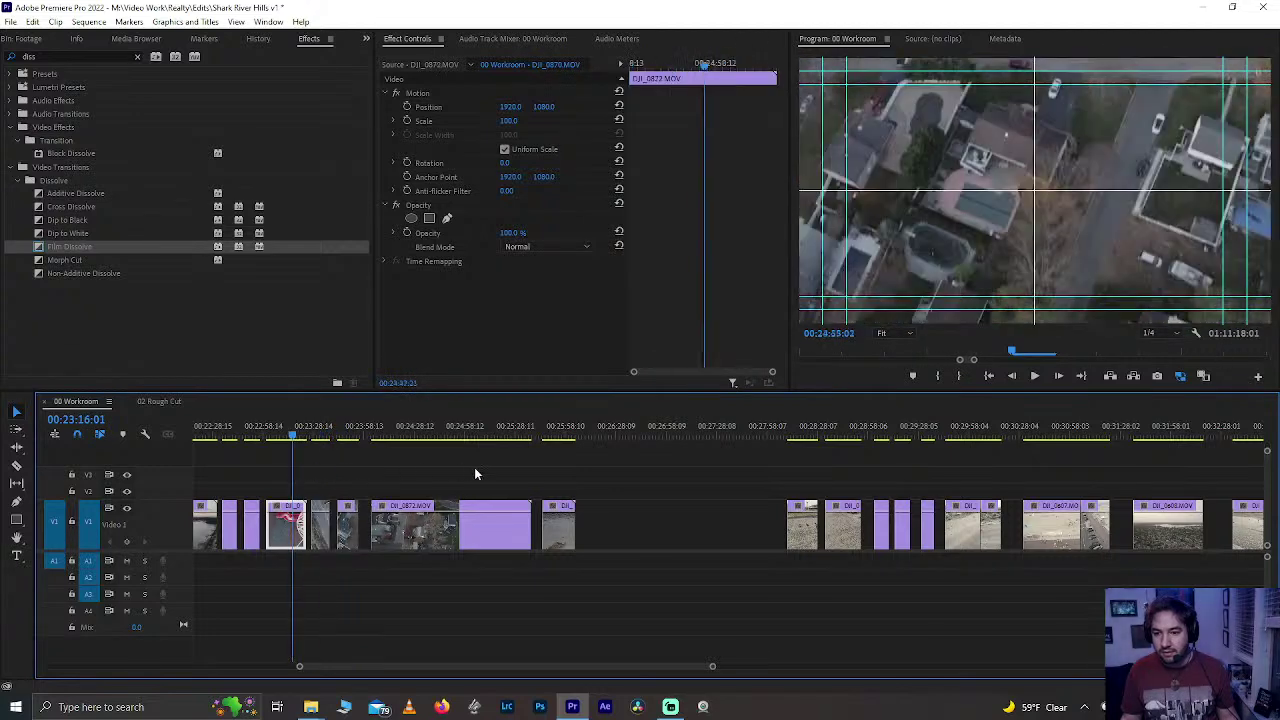
left_click(543, 438)
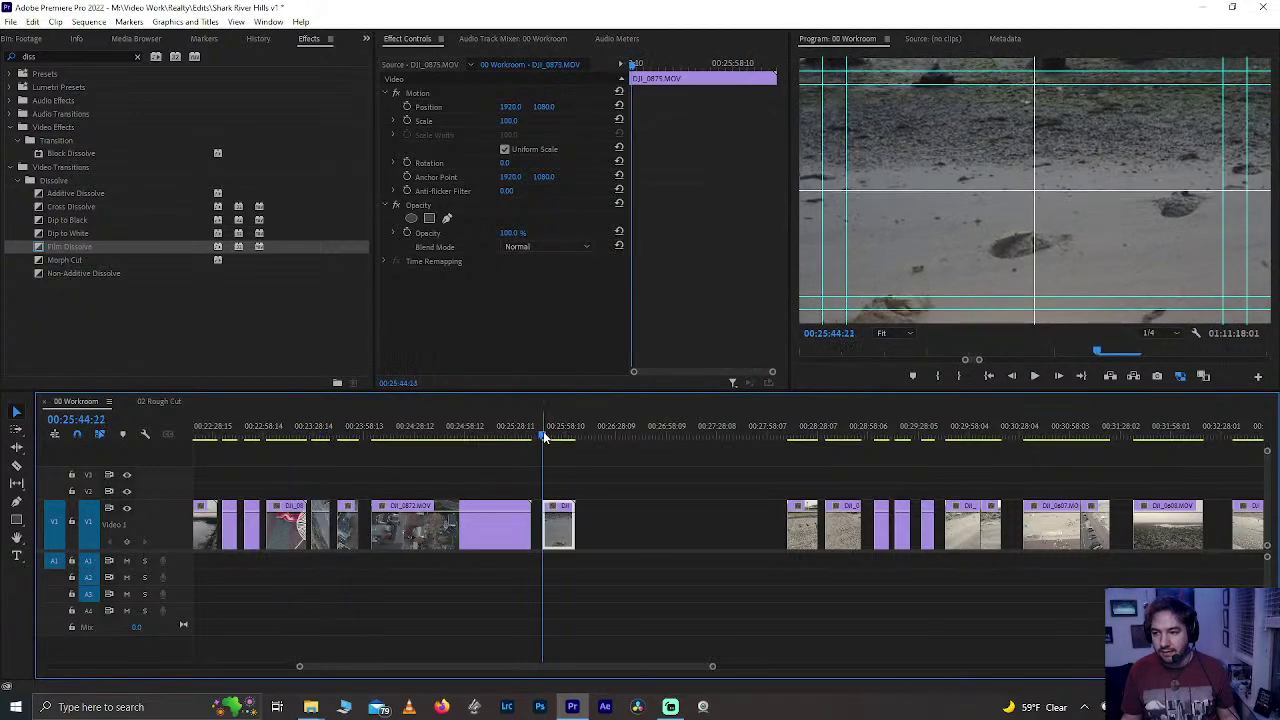
left_click_drag(543, 437, 546, 437)
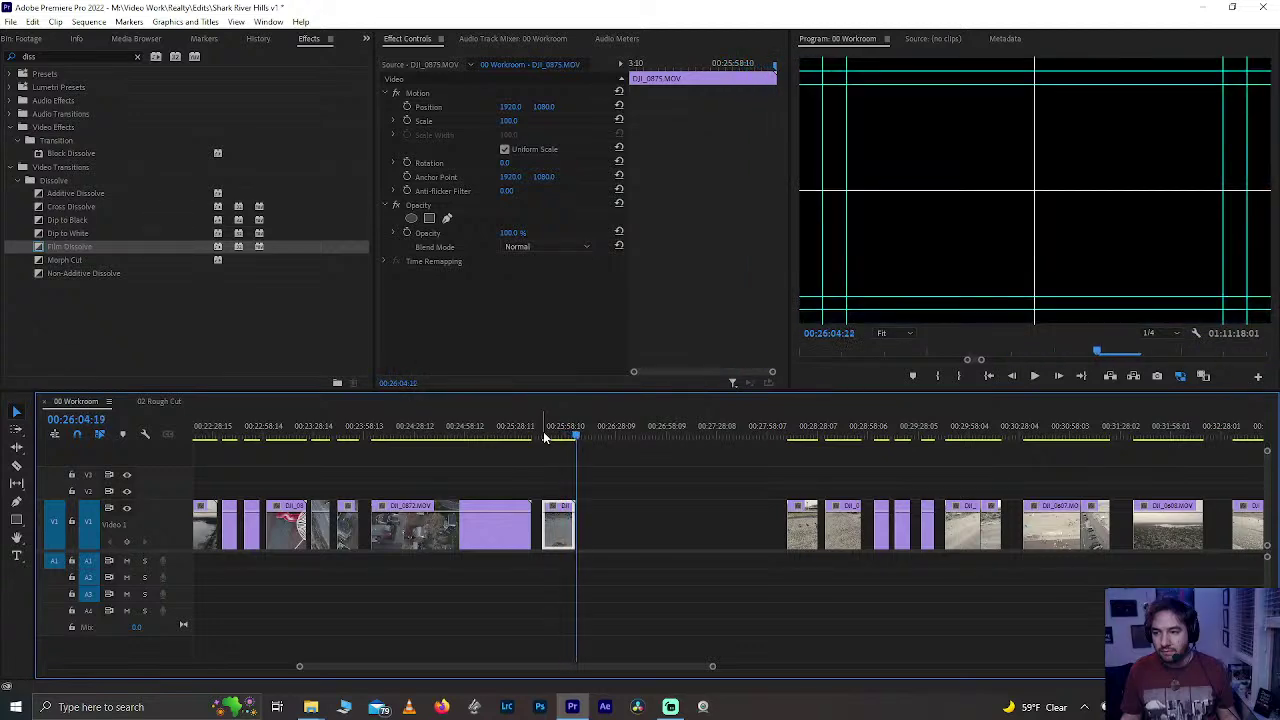
- Scrub the DJI_0875 sunset drone clip, select its short V1 piece, then return to 02 Rough Cut
left_click_drag(570, 536, 634, 536)
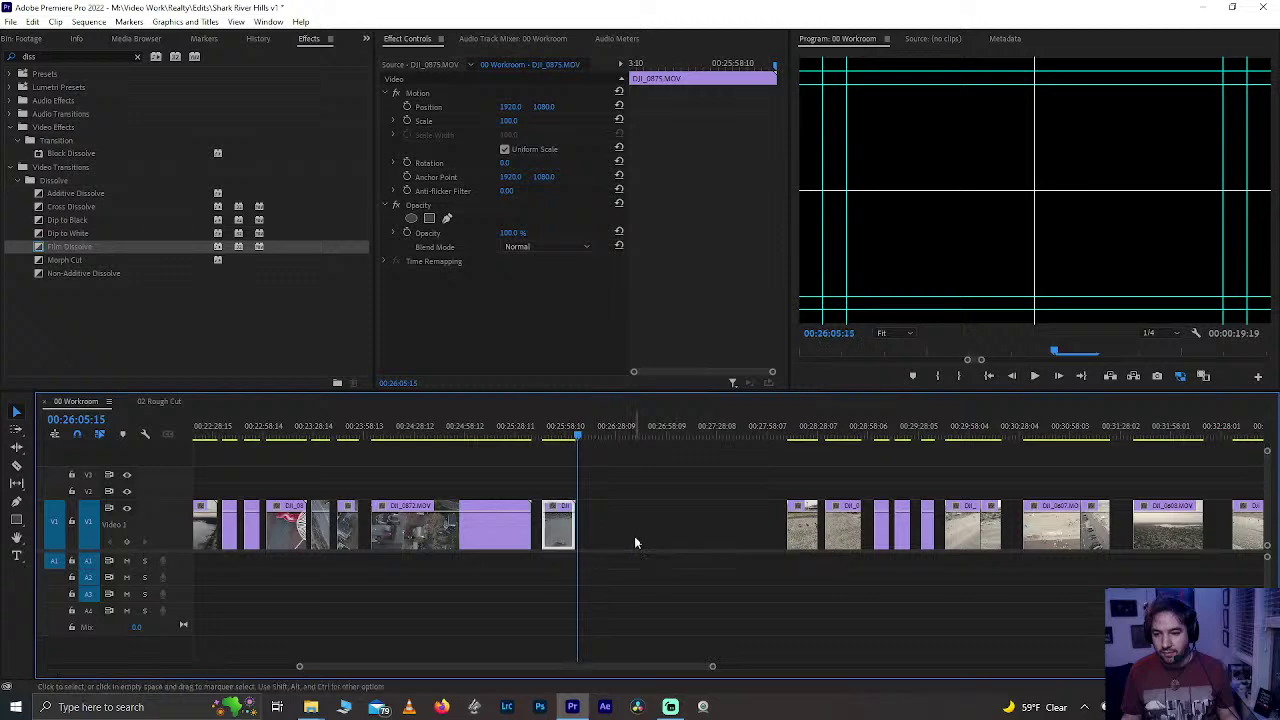
left_click(549, 430)
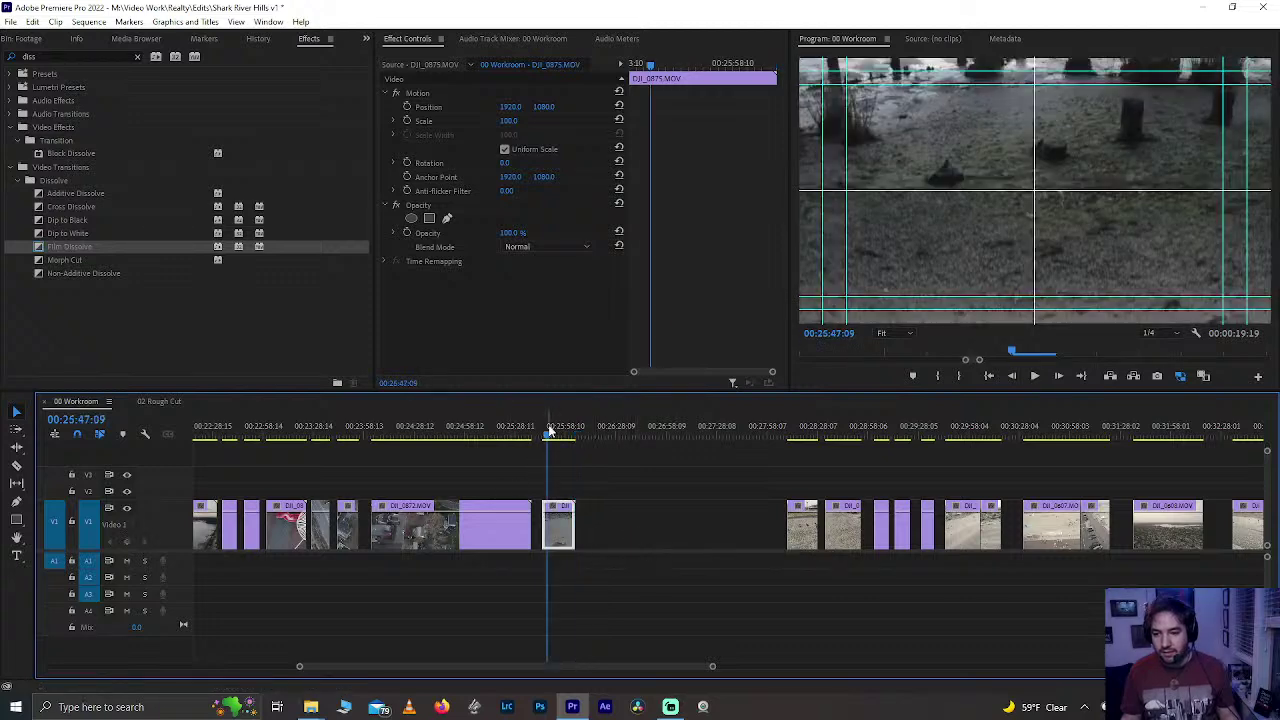
left_click_drag(549, 430, 551, 430)
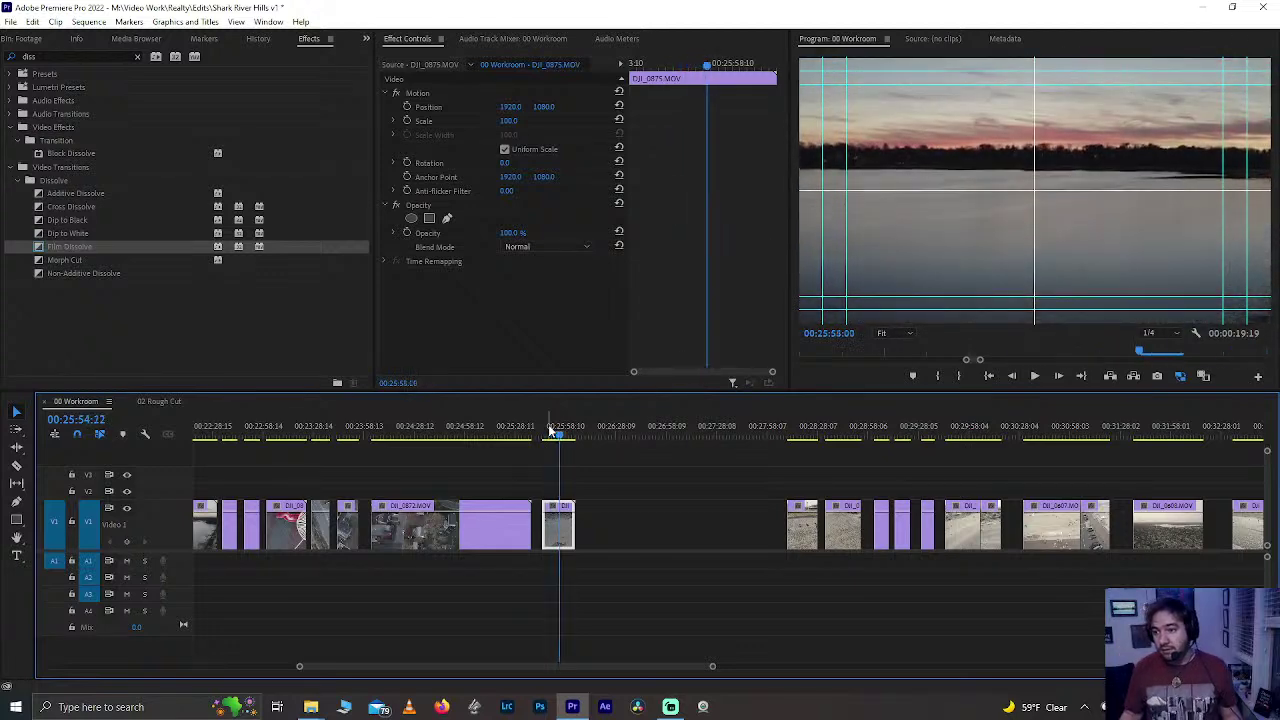
key("j")
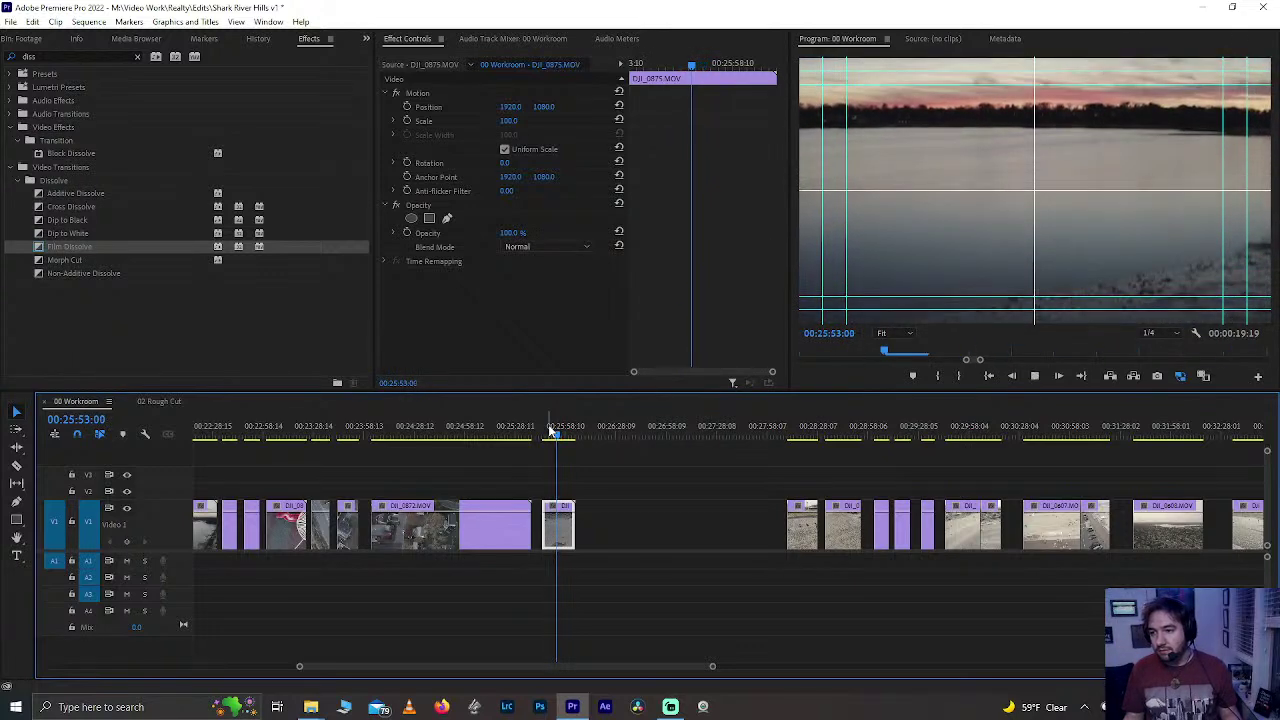
key("l")
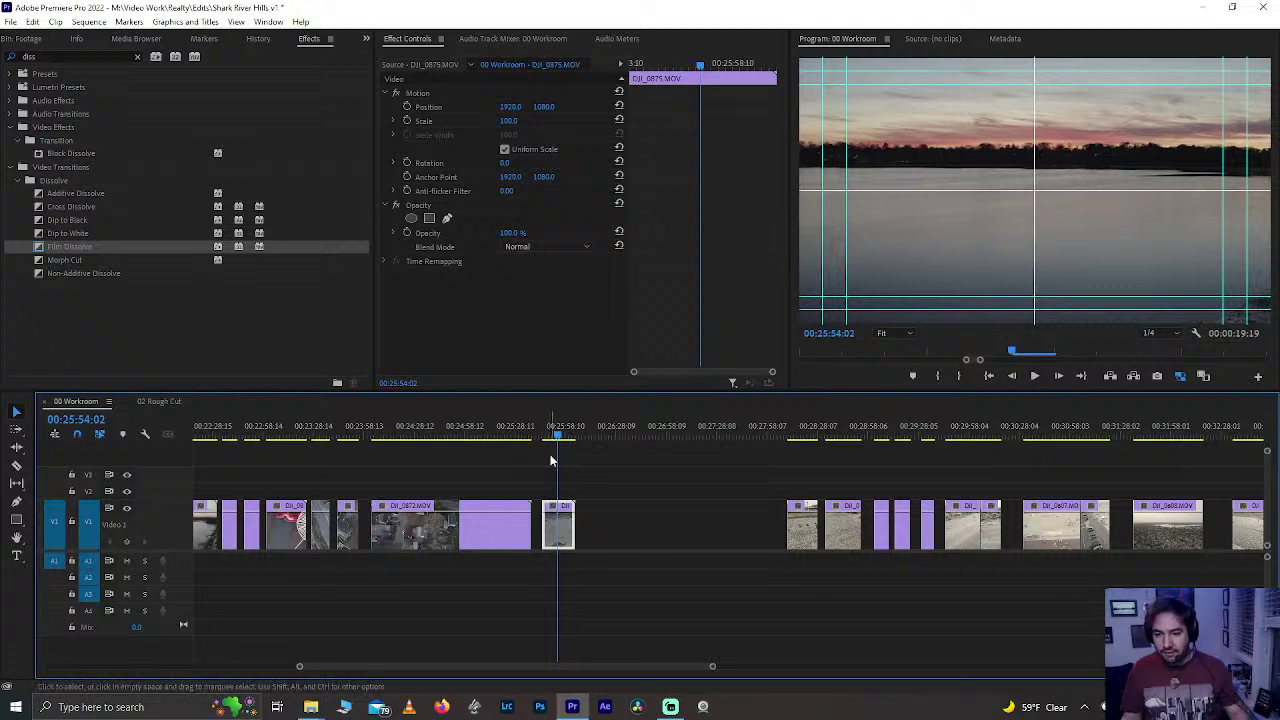
left_click(614, 493)
left_click_drag(564, 531, 566, 540)
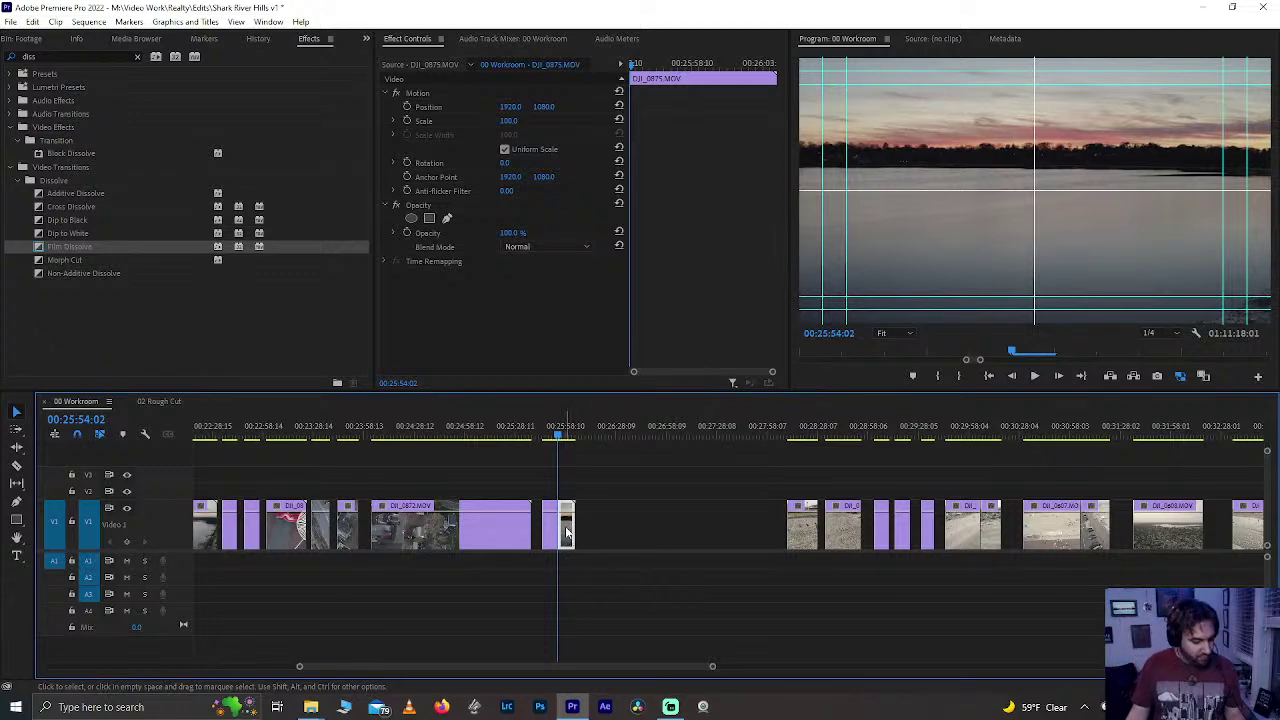
left_click(165, 402)
- Paste the sunset drone clip onto V1 at the playhead near 02:42 in 02 Rough Cut
left_click(678, 430)
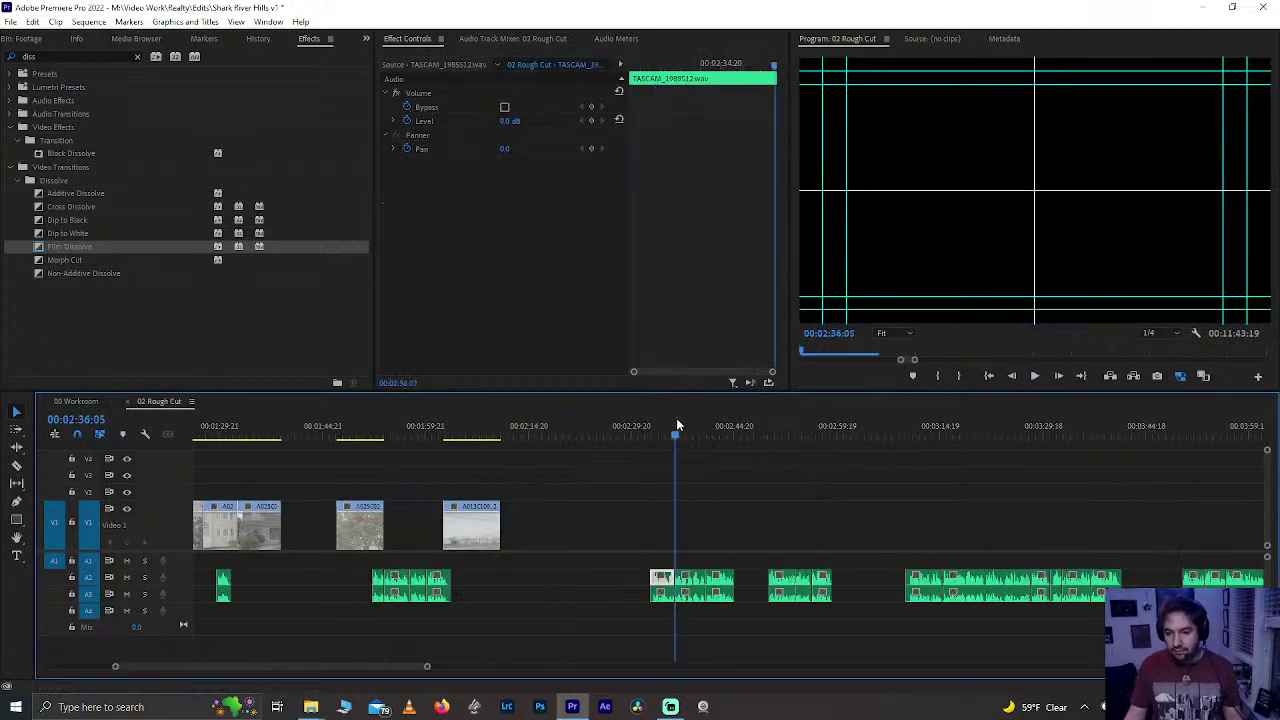
key("space")
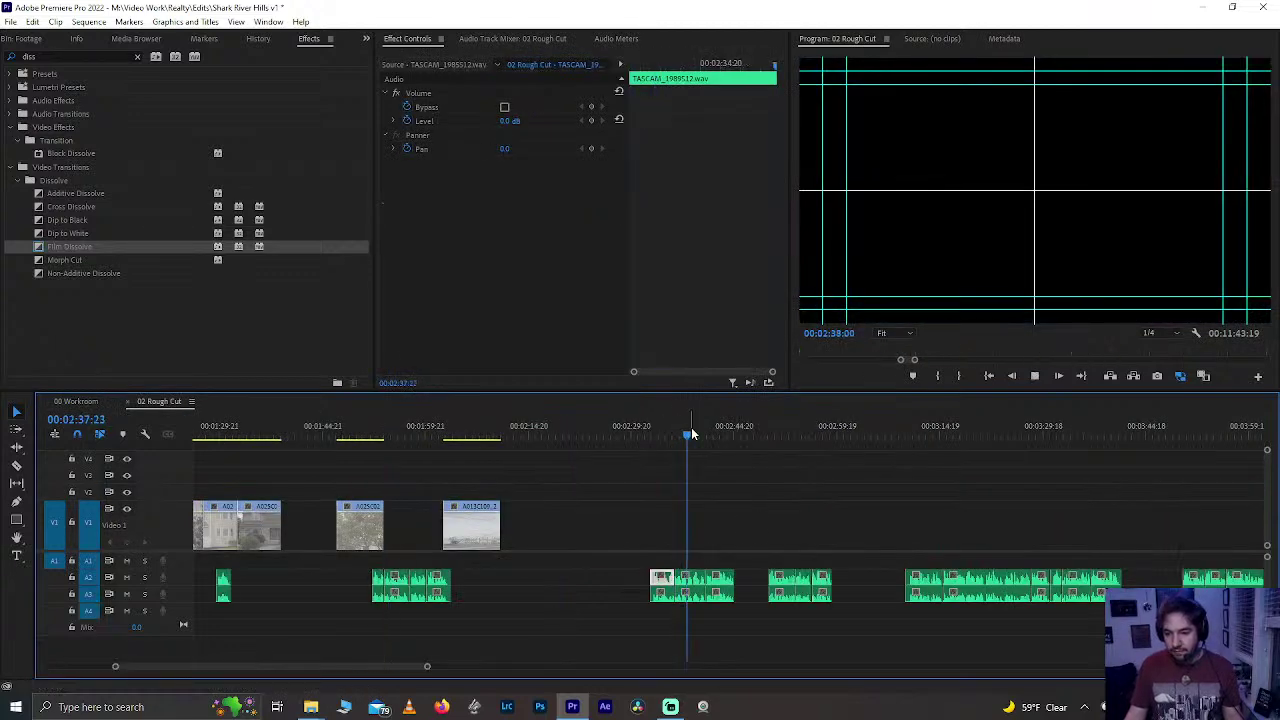
left_click_drag(692, 433, 720, 441)
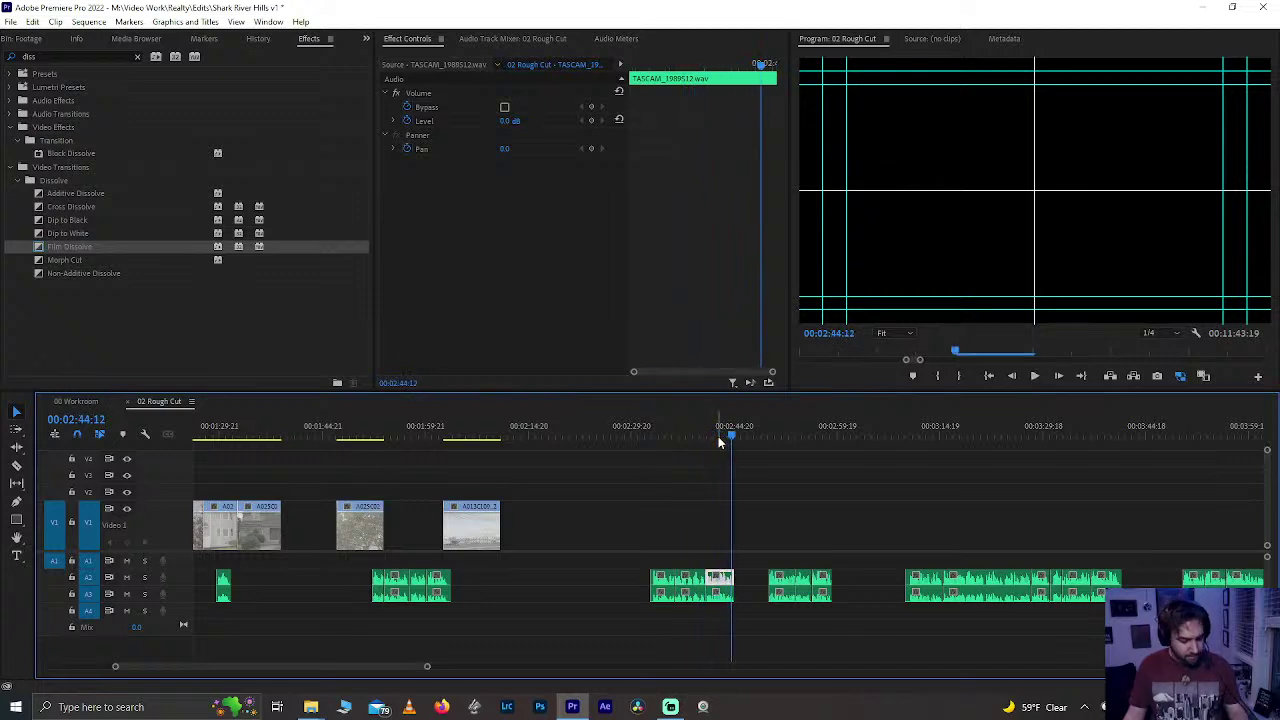
key("ctrl+v")
- Push the later clips right by +00:00:33:04 with Track Select Forward (A)
left_click(723, 430)
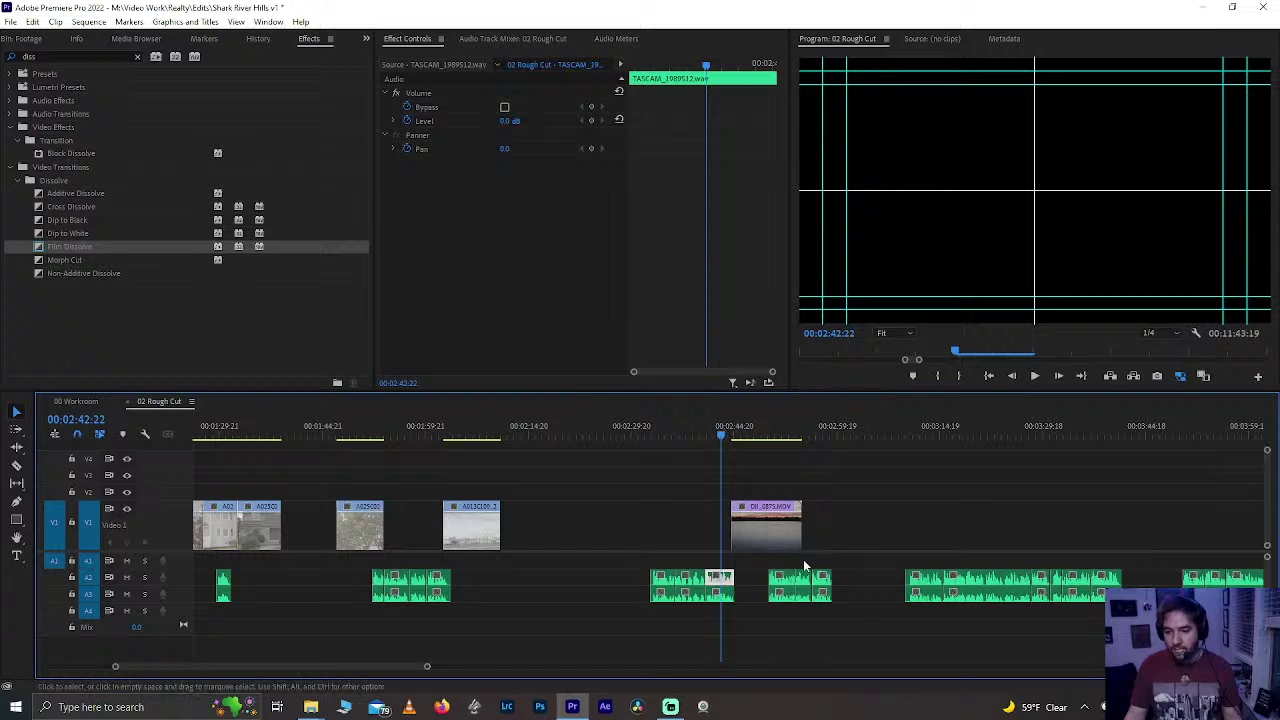
left_click_drag(825, 597, 1216, 553)
key("a")
scroll(1216, 553, "down", 3)
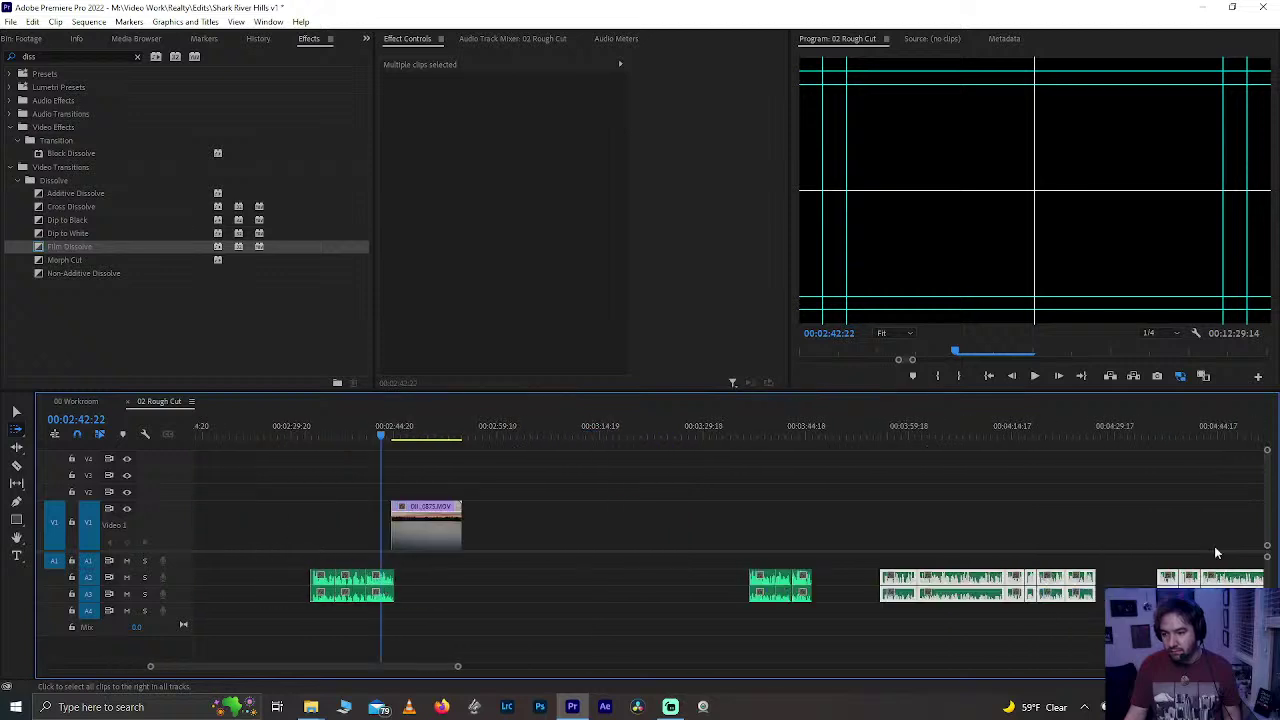
scroll(1216, 553, "down", 3)
left_click_drag(500, 538, 724, 552)
key("v")
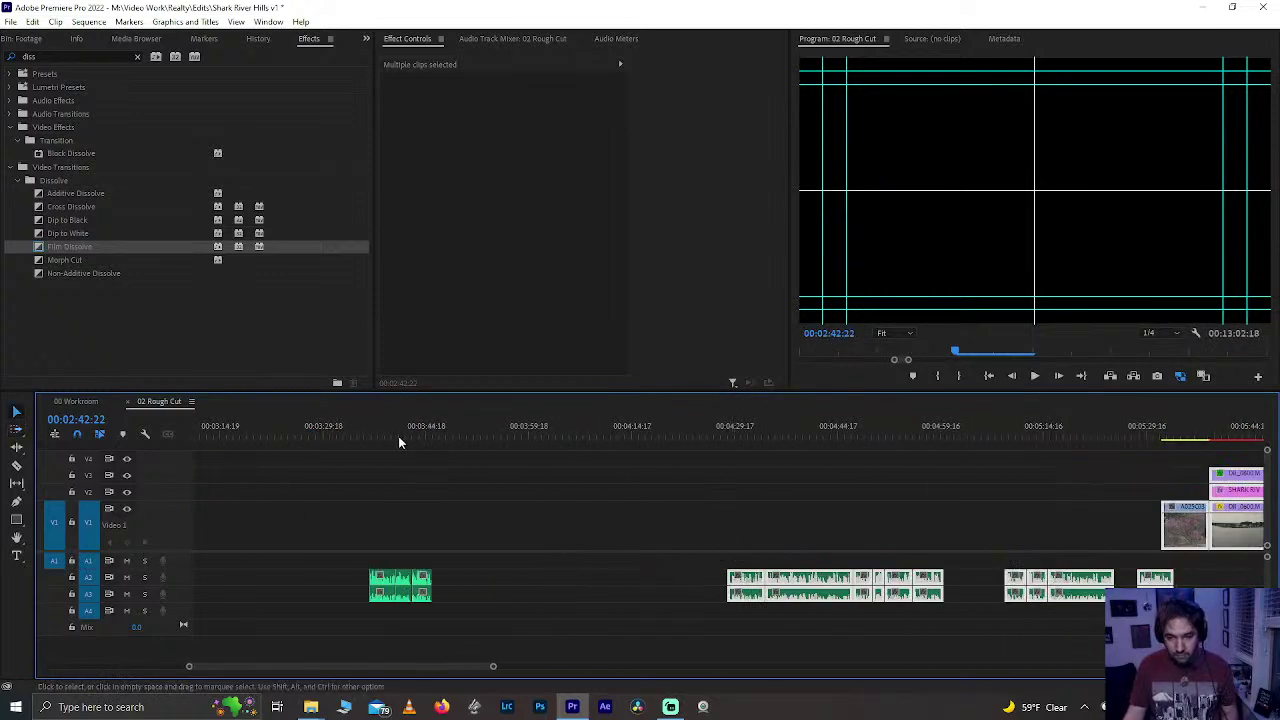
- Move the playhead to 00:03:41:08 and save the project
left_click(404, 436)
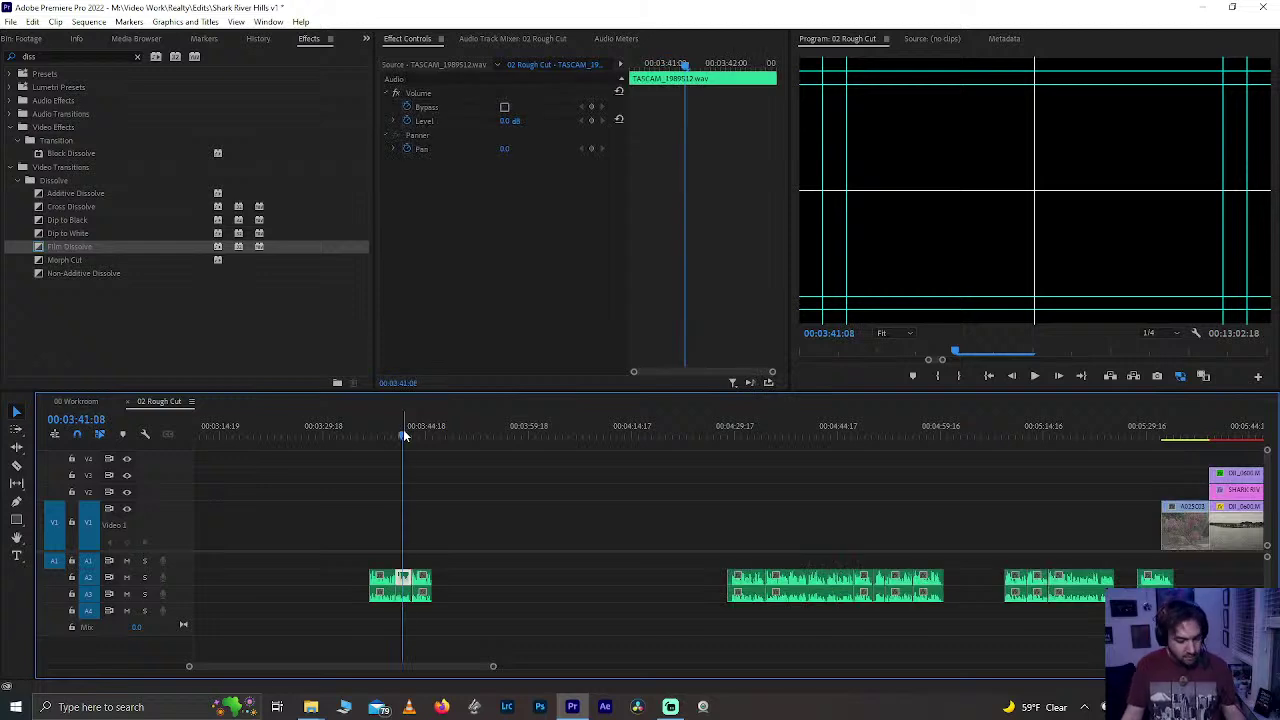
key("ctrl+s")
scroll(393, 537, "up", 5)
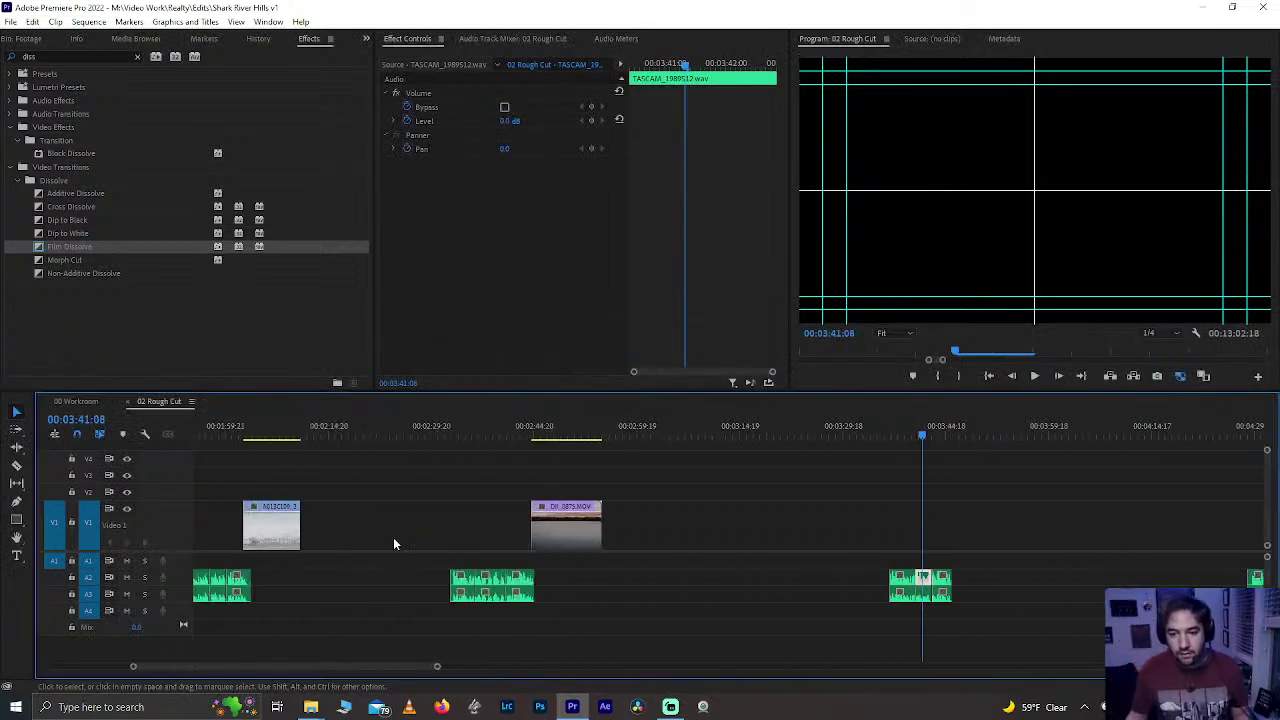
scroll(393, 537, "up", 3)
- Return to the 00 Workroom sequence and play back the earlier street and drone footage
left_click(76, 401)
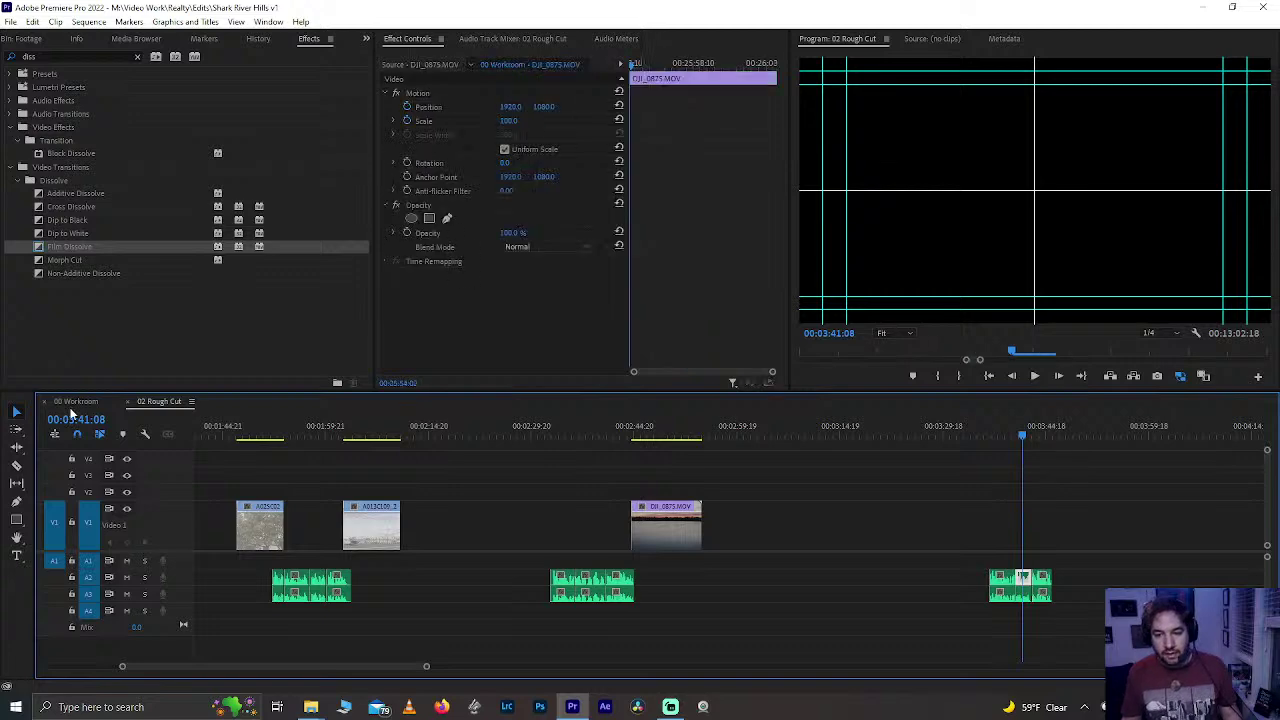
left_click_drag(491, 432, 239, 449)
scroll(336, 438, "up", 4)
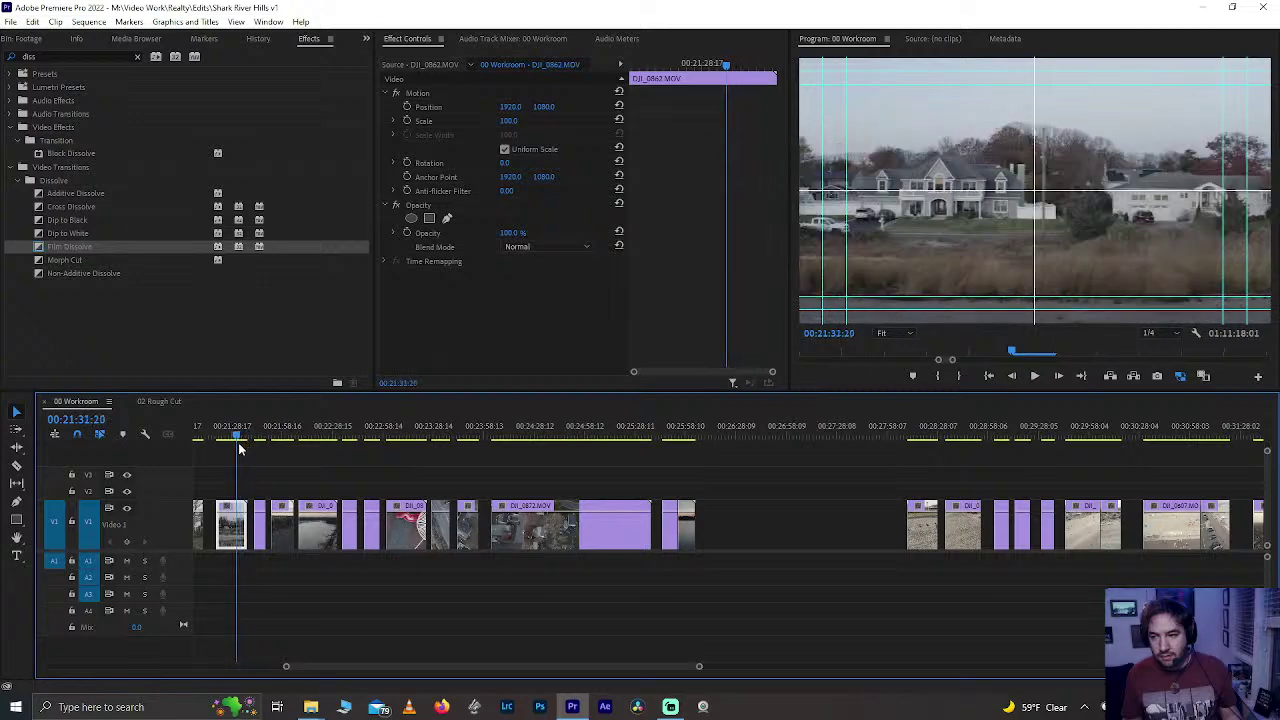
scroll(238, 442, "left", 3)
key("space")
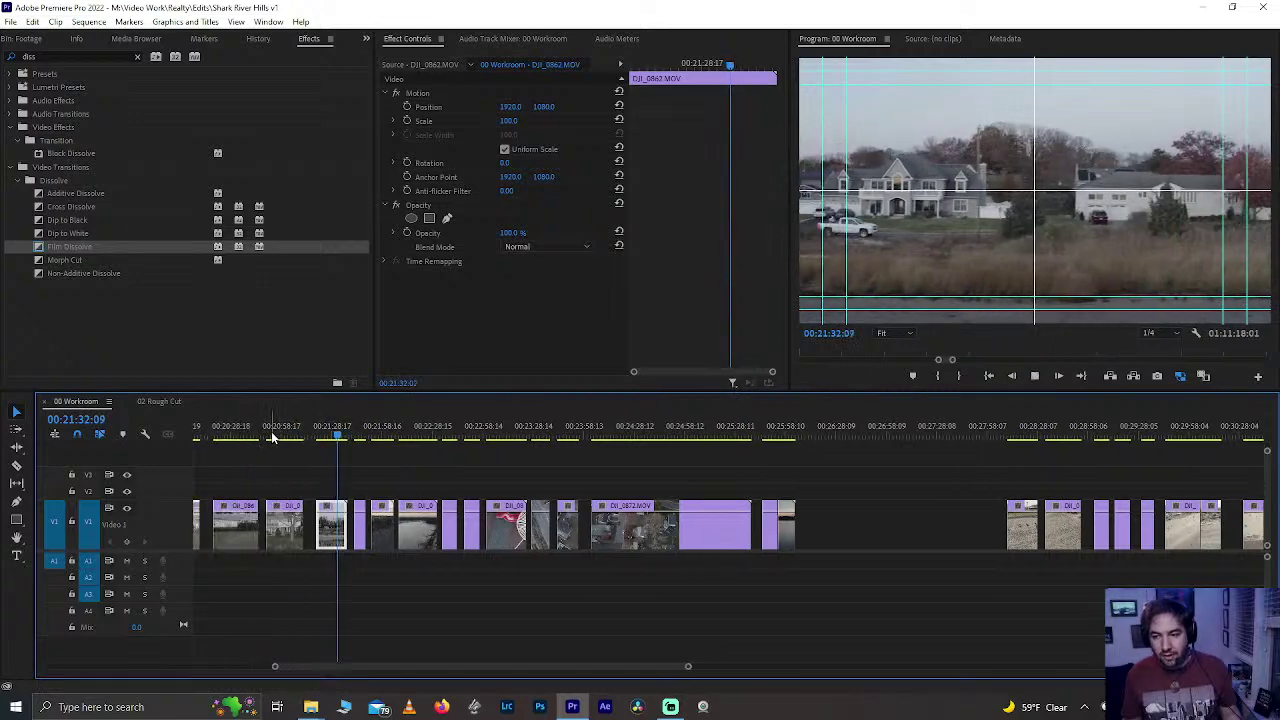
left_click(276, 433)
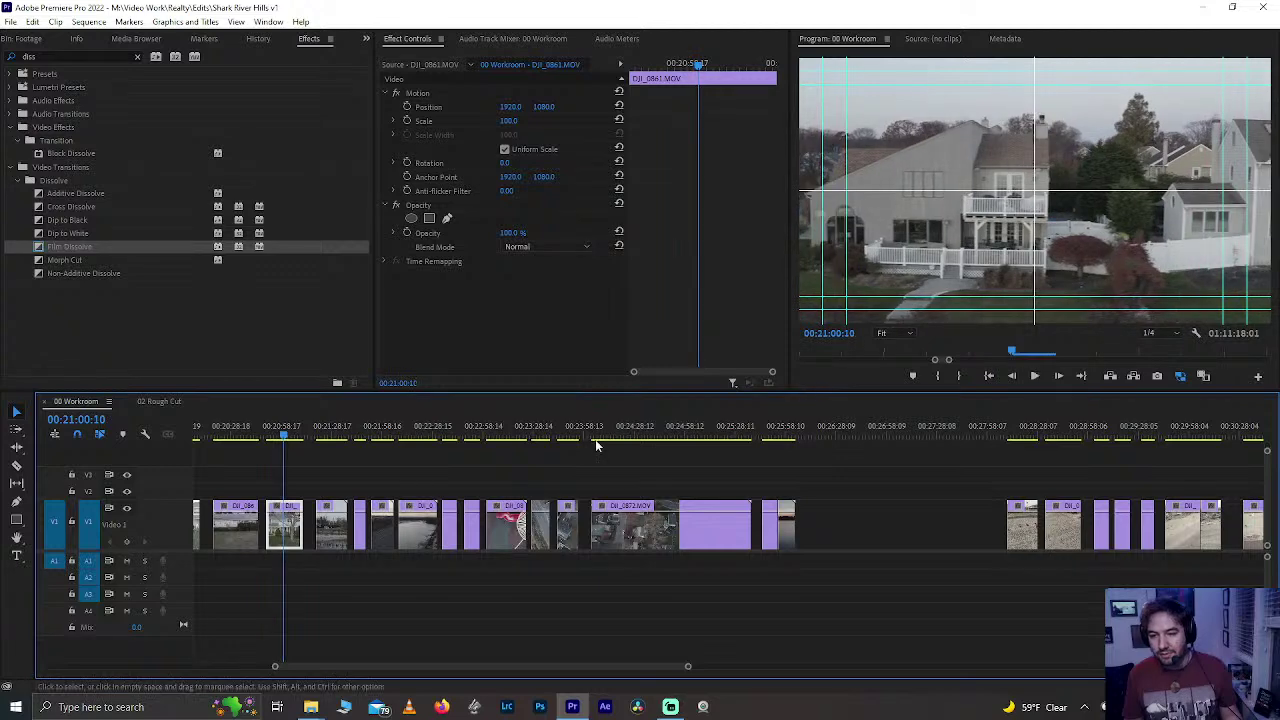
scroll(533, 456, "up", 3)
scroll(533, 449, "up", 4)
- Review the sunset drone clip between 00:20:24 and 00:18:56
left_click(503, 434)
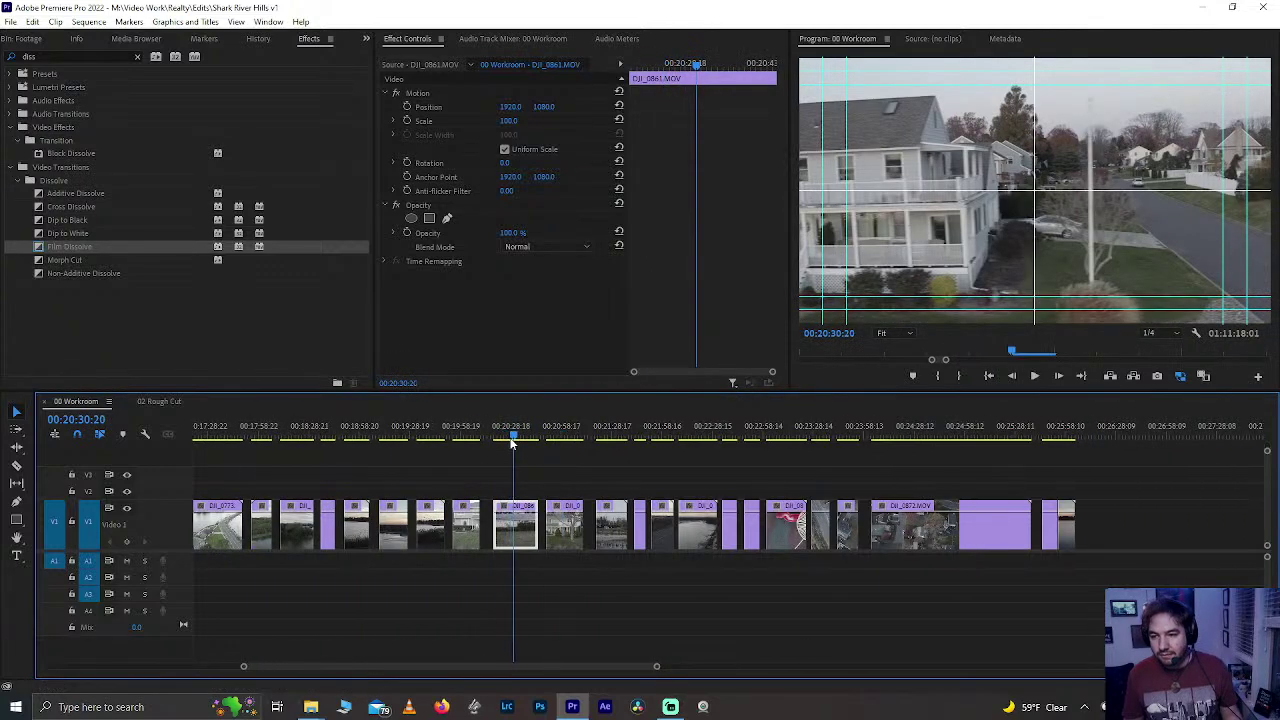
left_click(492, 438)
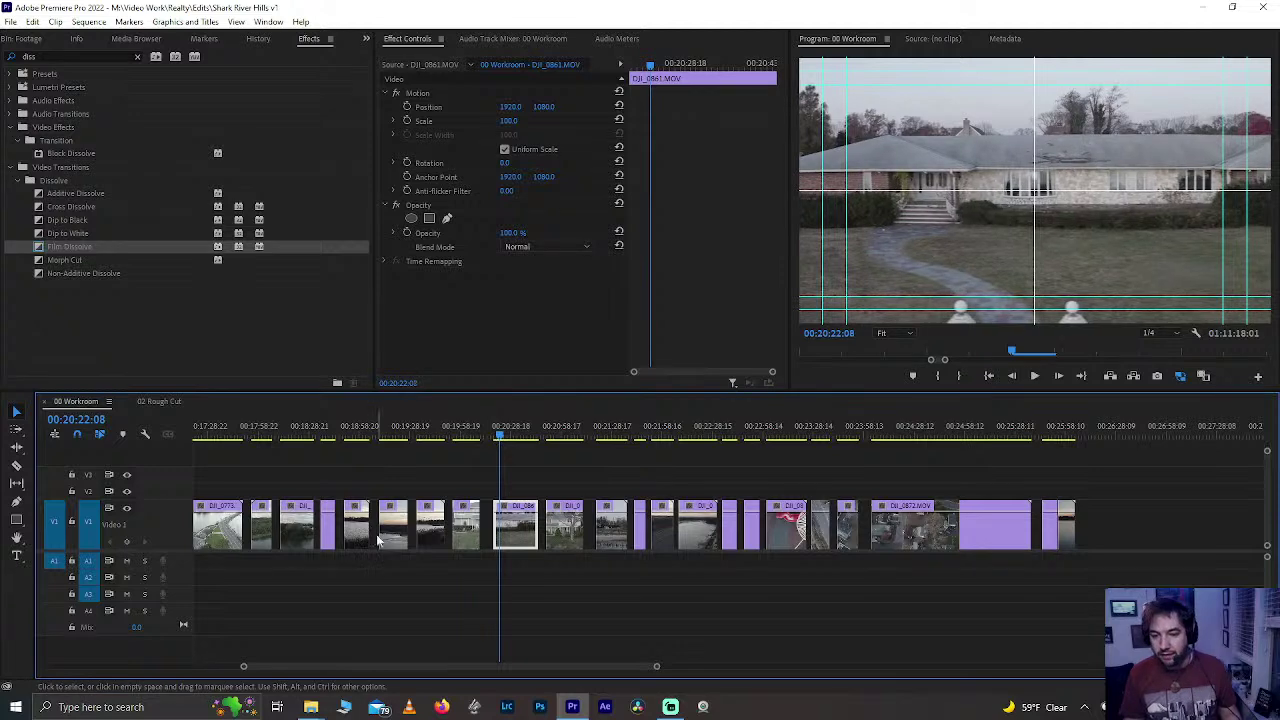
scroll(378, 541, "up", 2)
left_click(571, 430)
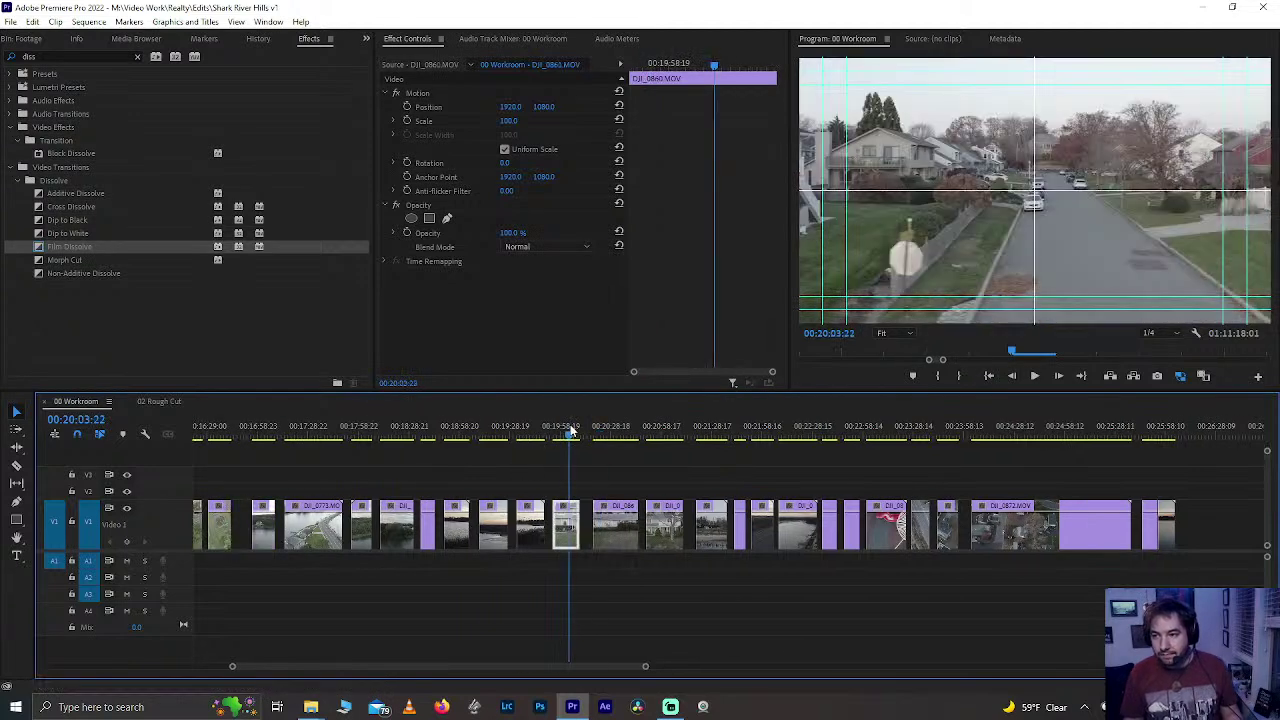
left_click_drag(571, 430, 543, 432)
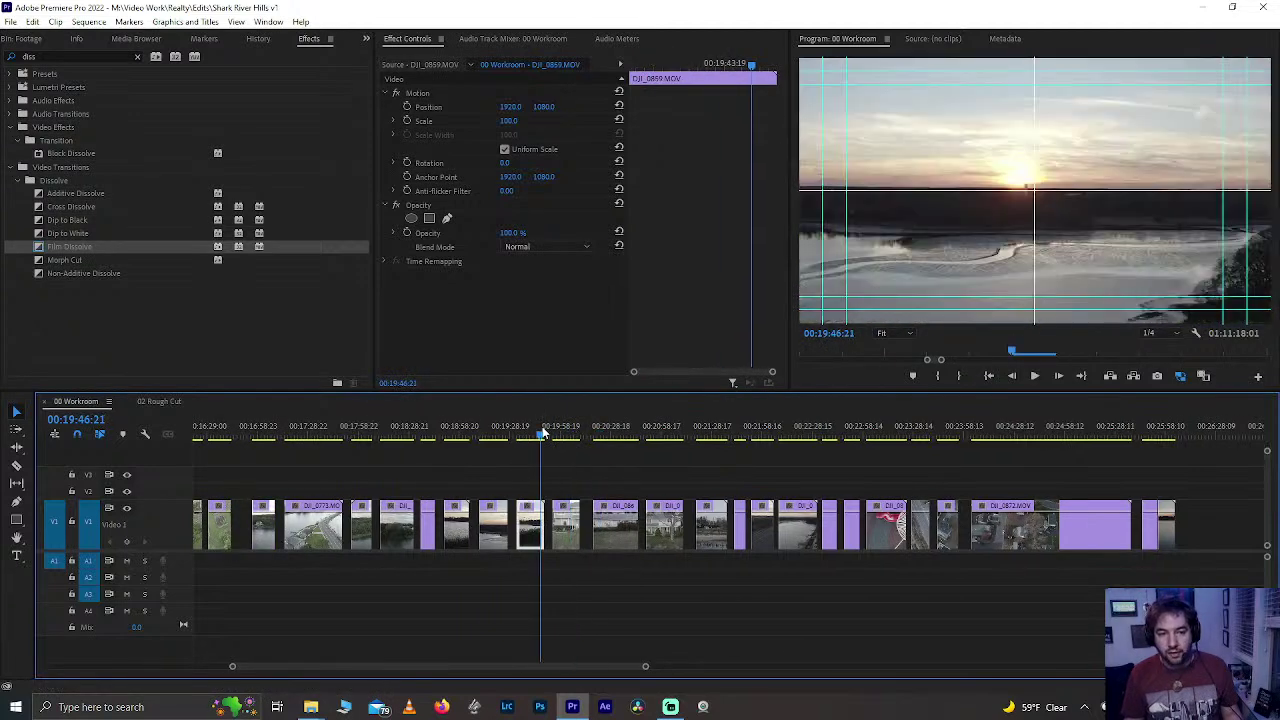
key("space")
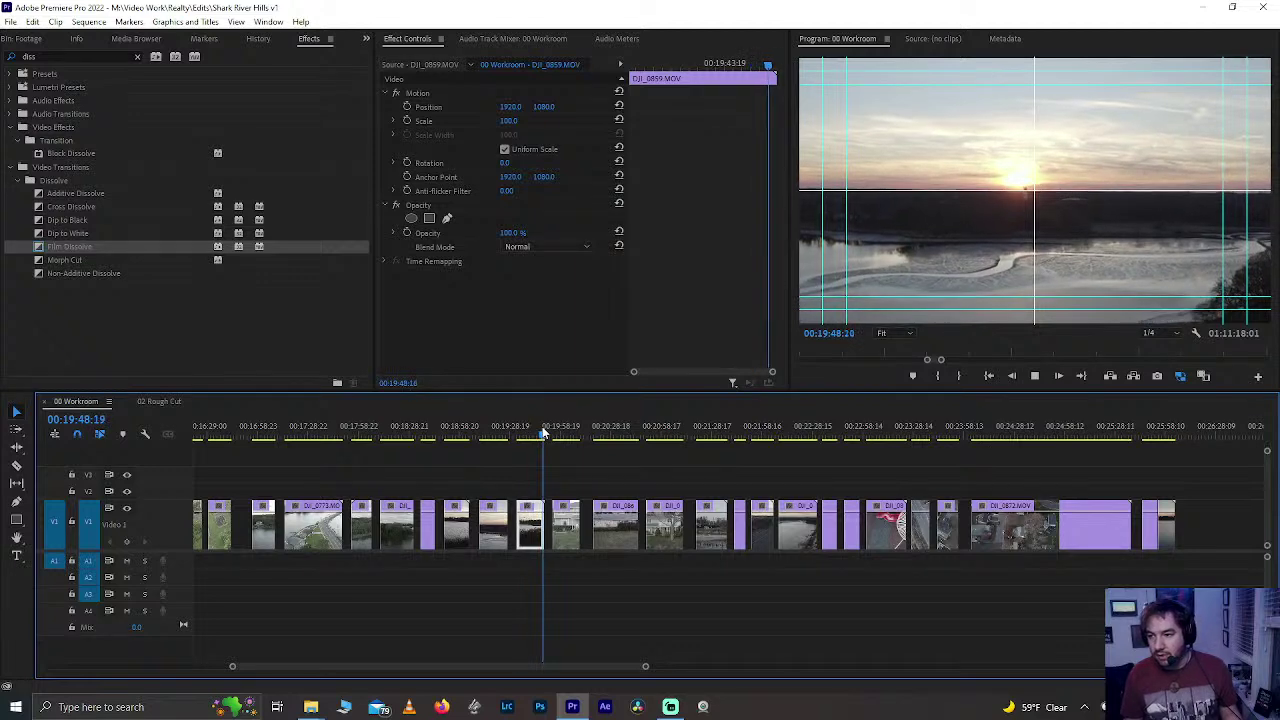
scroll(530, 530, "up", 2)
left_click_drag(628, 435, 557, 451)
key("space")
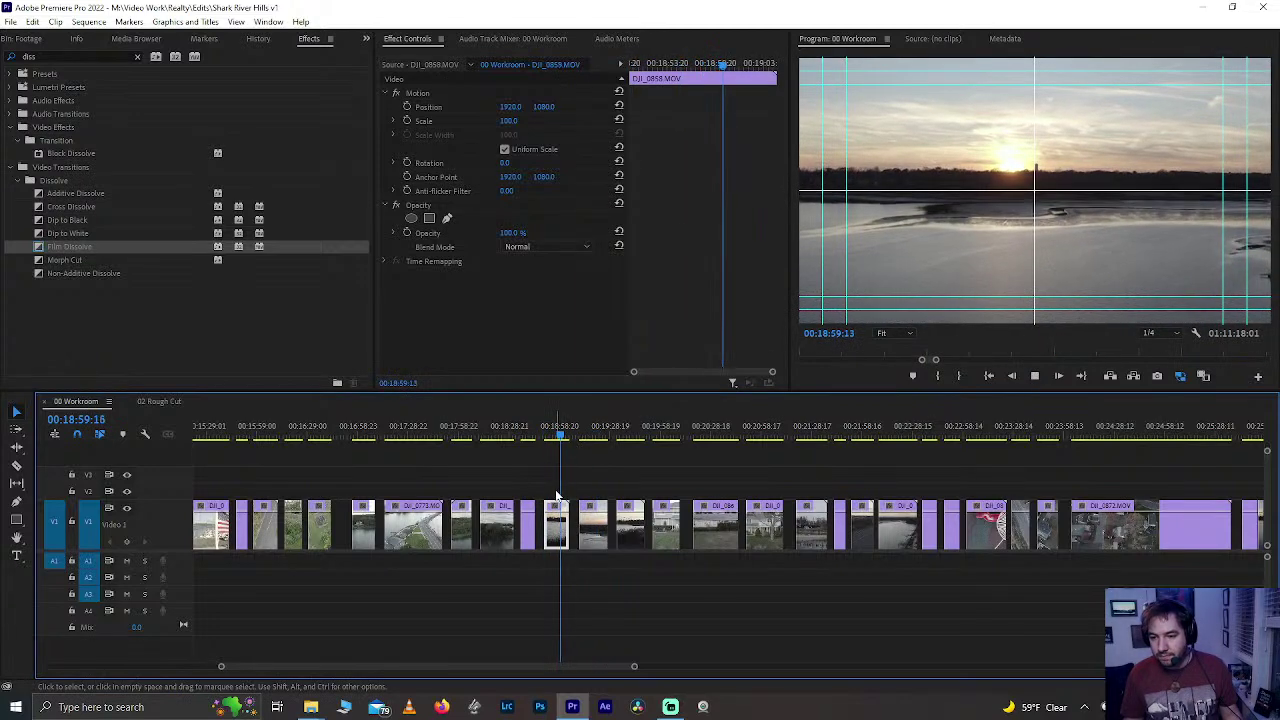
- Marquee-select three short clips on V1 and check the DJI_0777.MOV clip
left_click_drag(553, 494, 629, 500)
left_click_drag(540, 434, 533, 434)
scroll(533, 434, "up", 3)
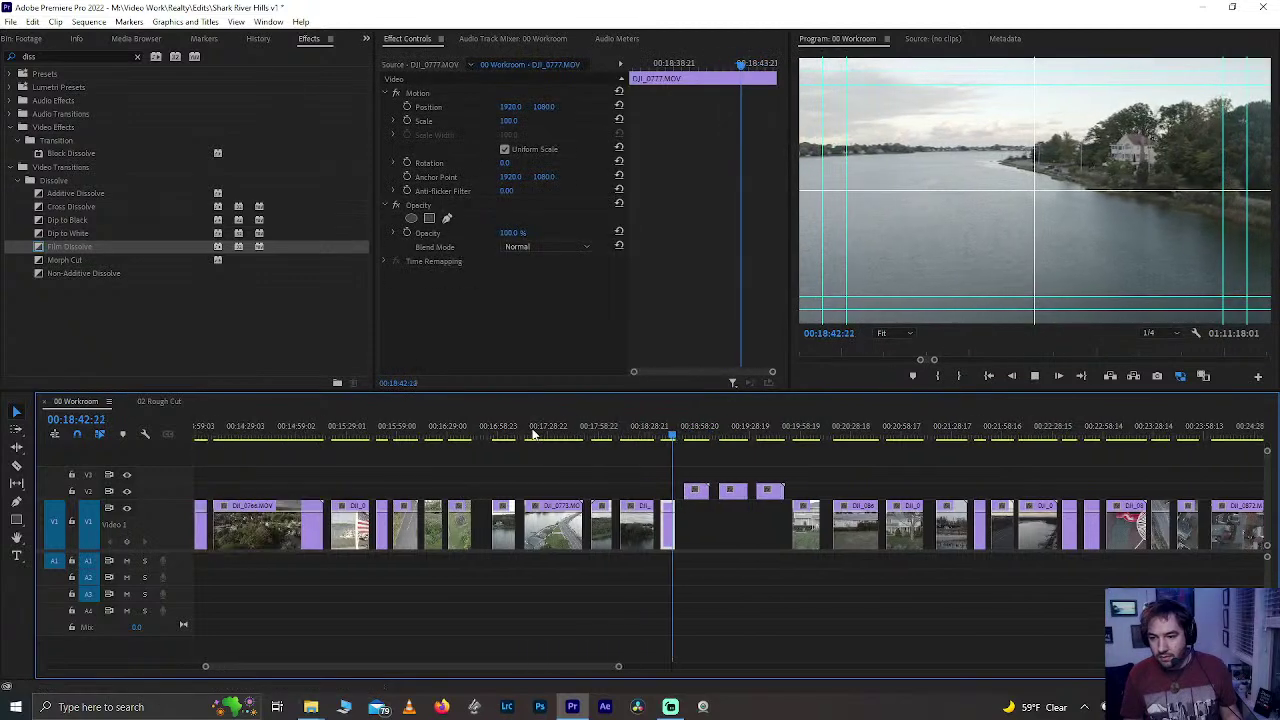
key("space")
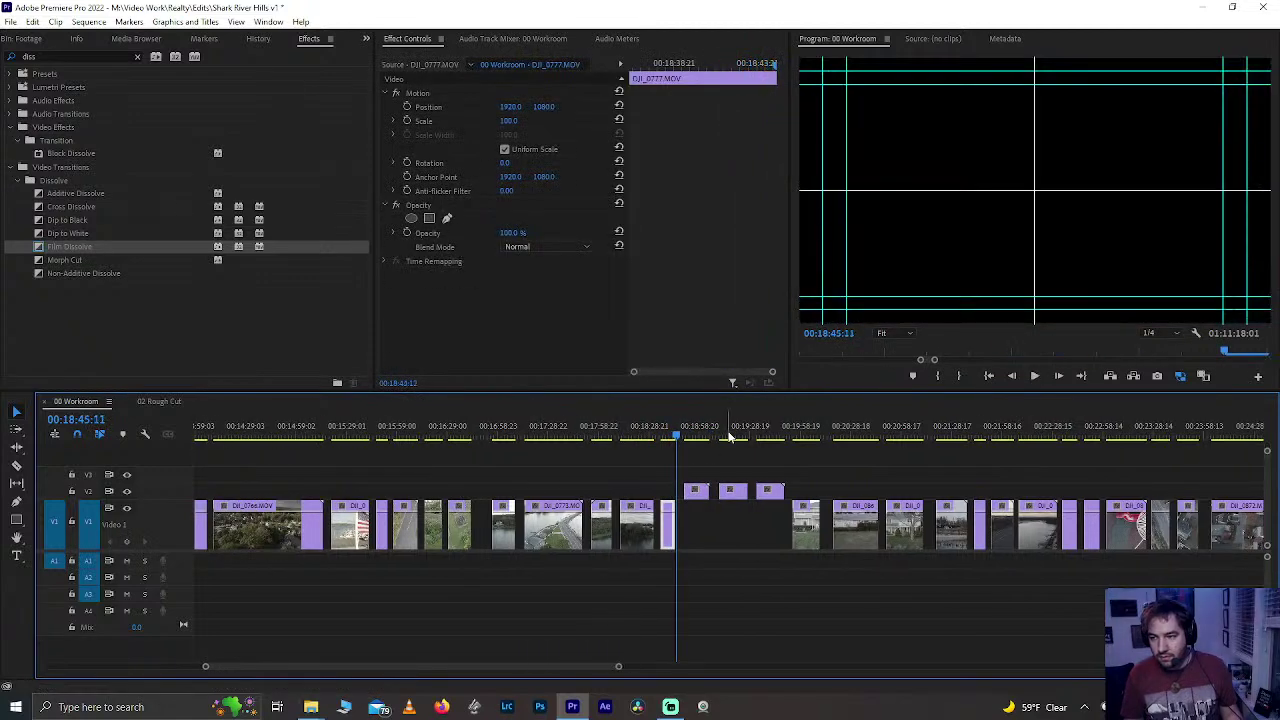
- Review the road footage near 00:18:37 and extend that clip's end by 00:00:01:18
left_click_drag(627, 437, 500, 437)
left_click(636, 437)
left_click(658, 446)
key("space")
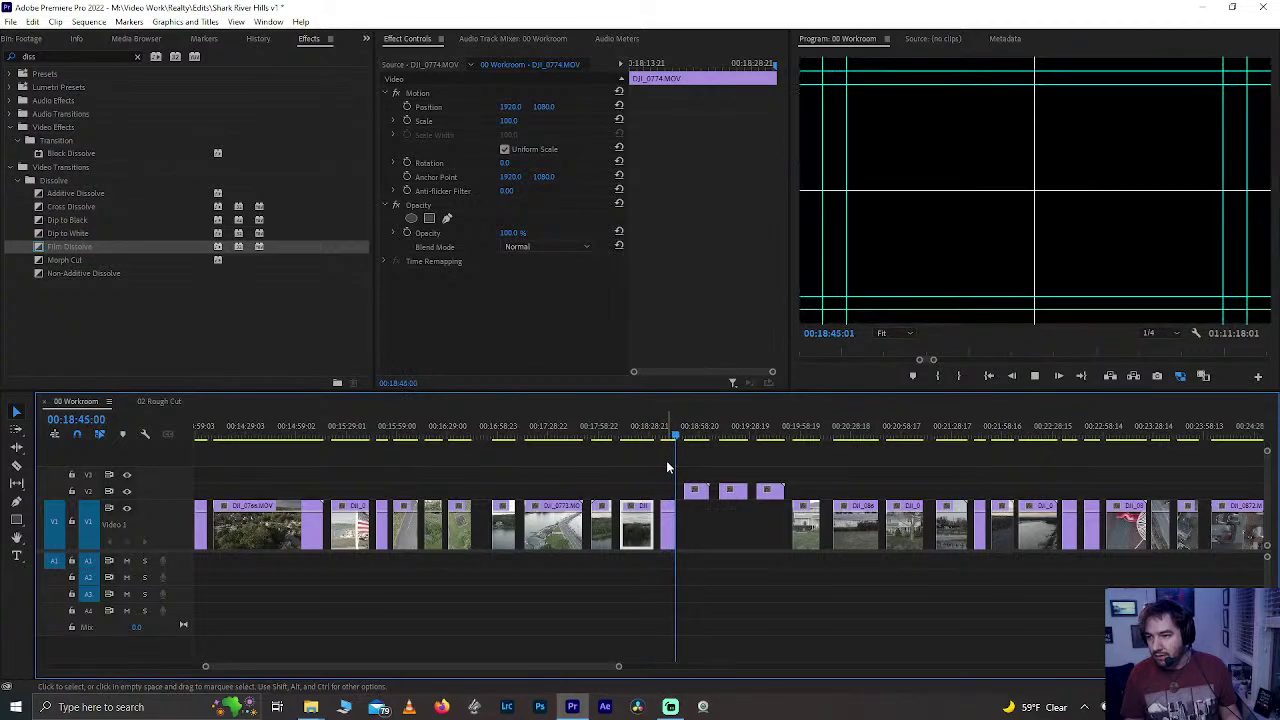
key("space")
left_click_drag(687, 430, 664, 430)
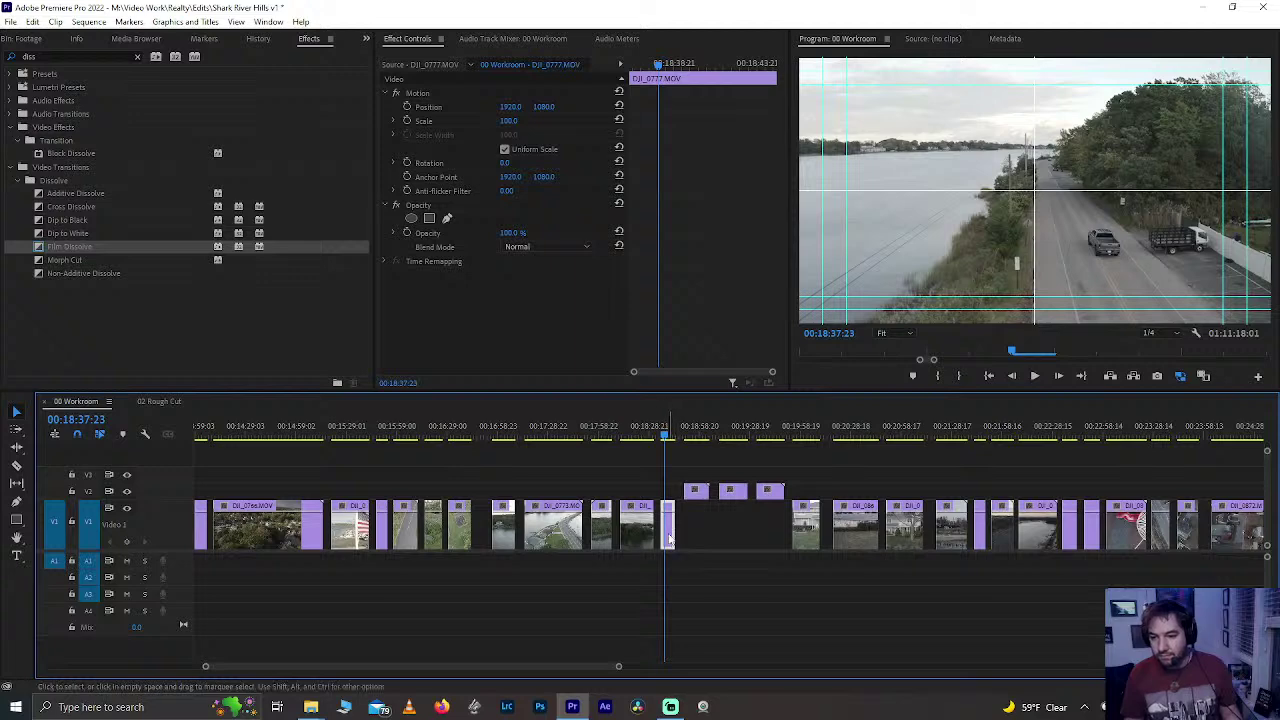
left_click_drag(669, 538, 668, 492)
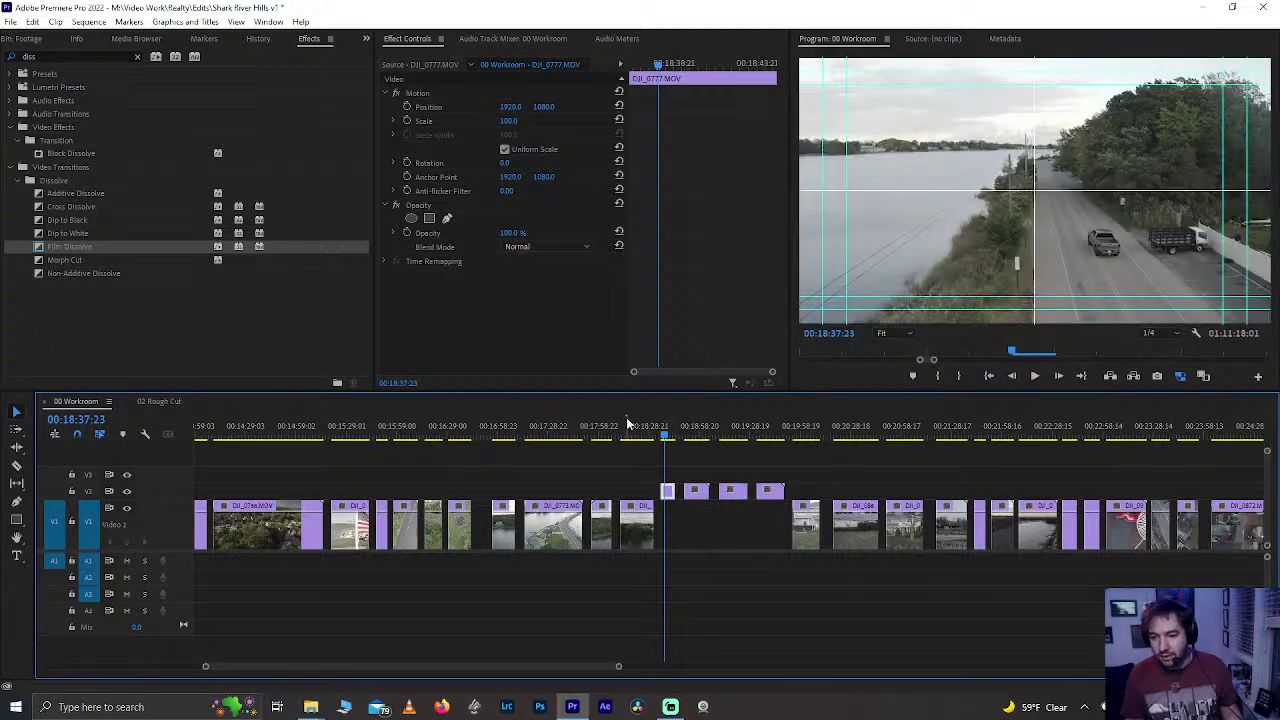
left_click_drag(628, 425, 603, 438)
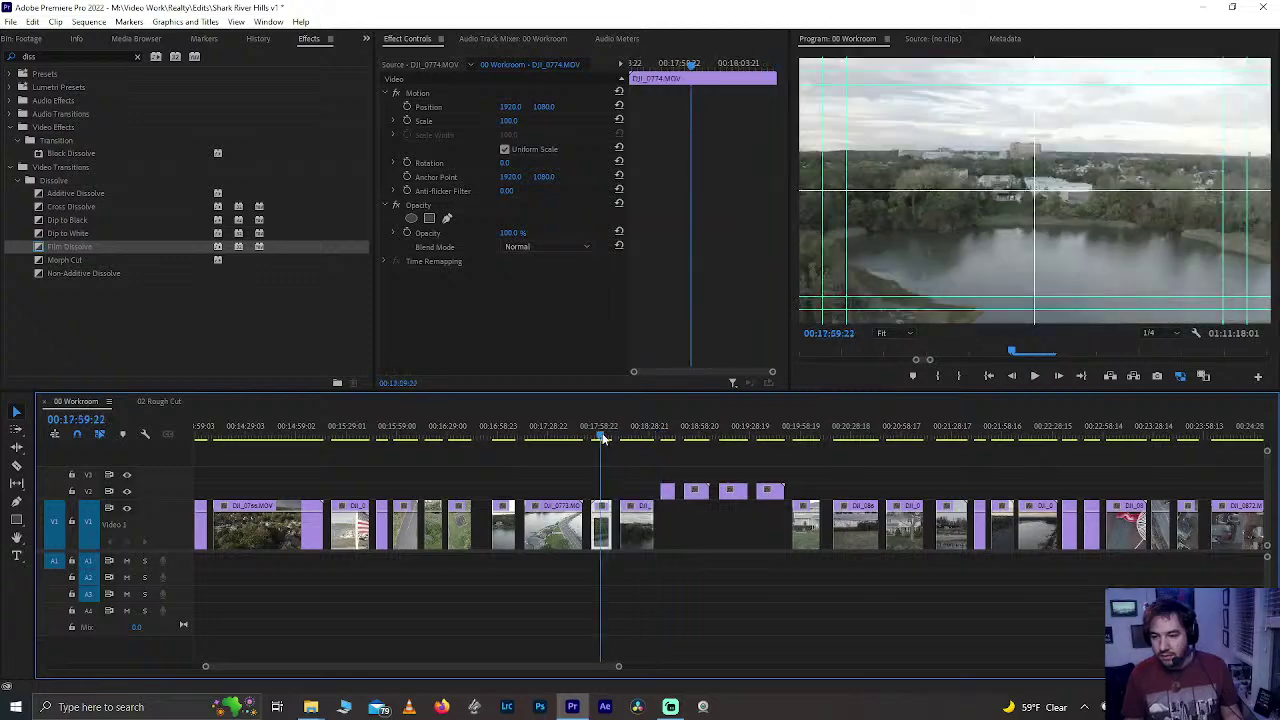
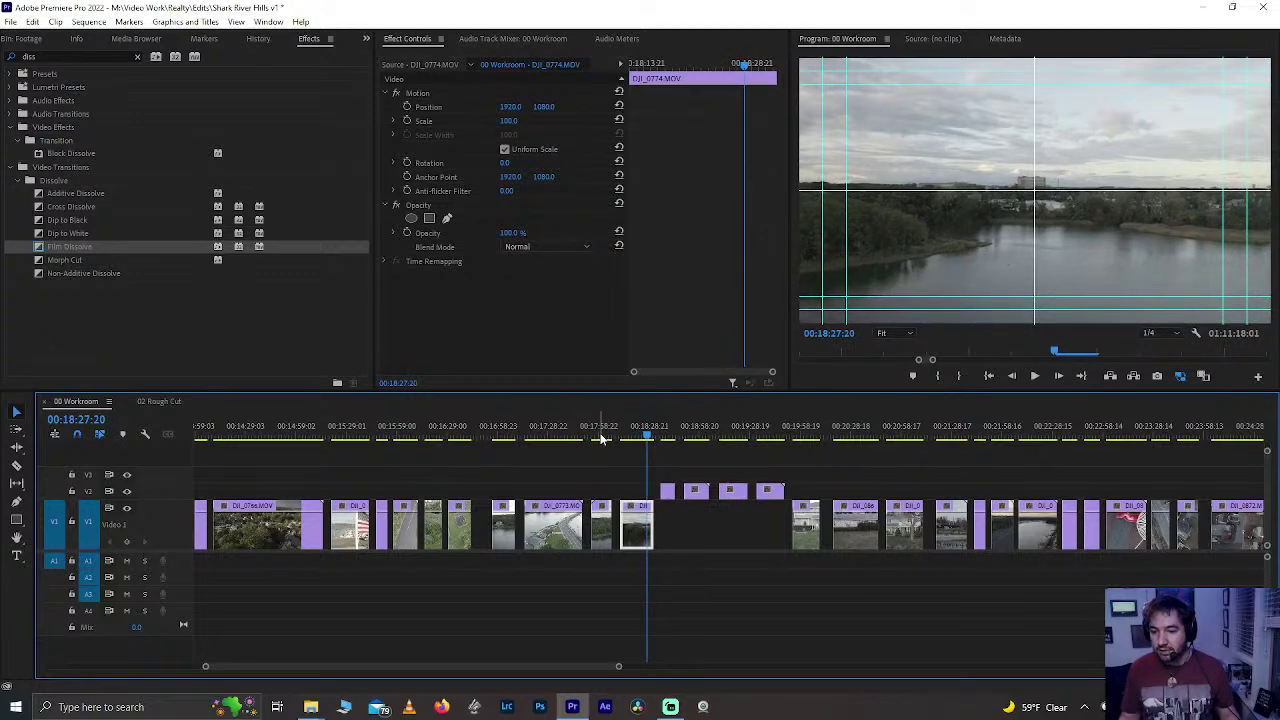
- Move the DJI_0774 clip from V1 up to V2 and save the project
left_click_drag(633, 519, 636, 490)
left_click_drag(624, 426, 633, 432)
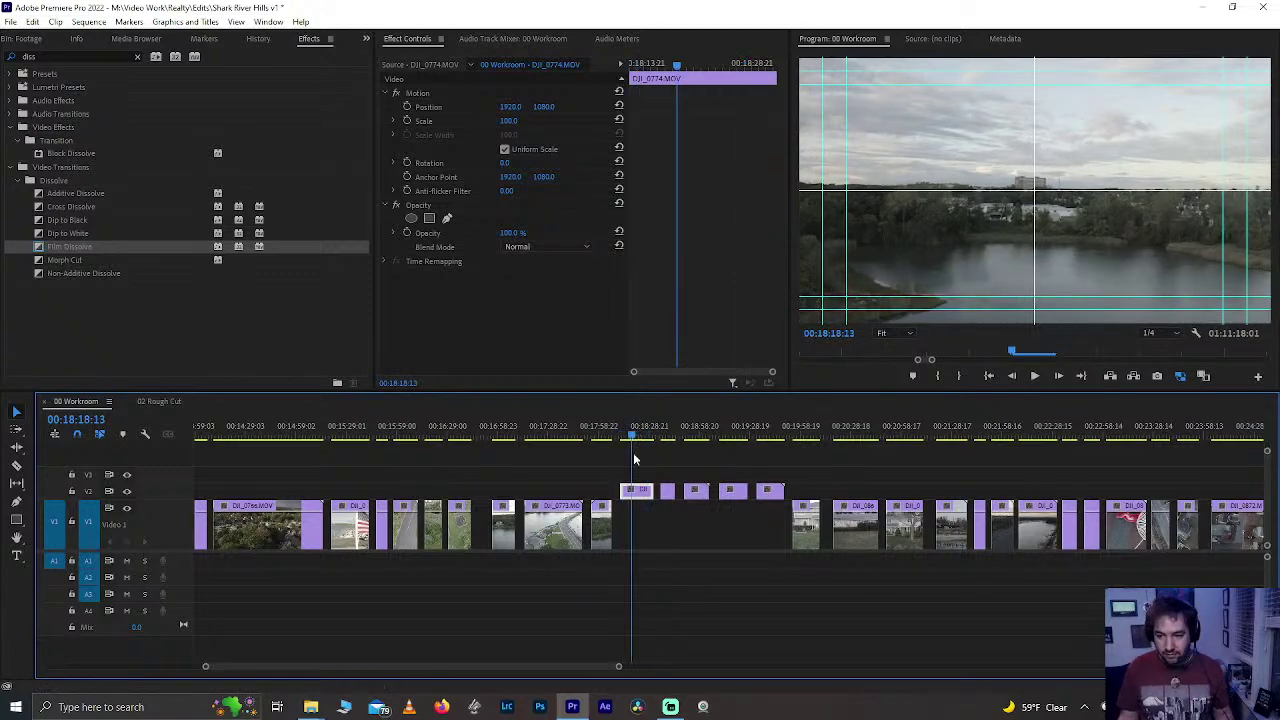
key("ctrl+s")
key("backslash")
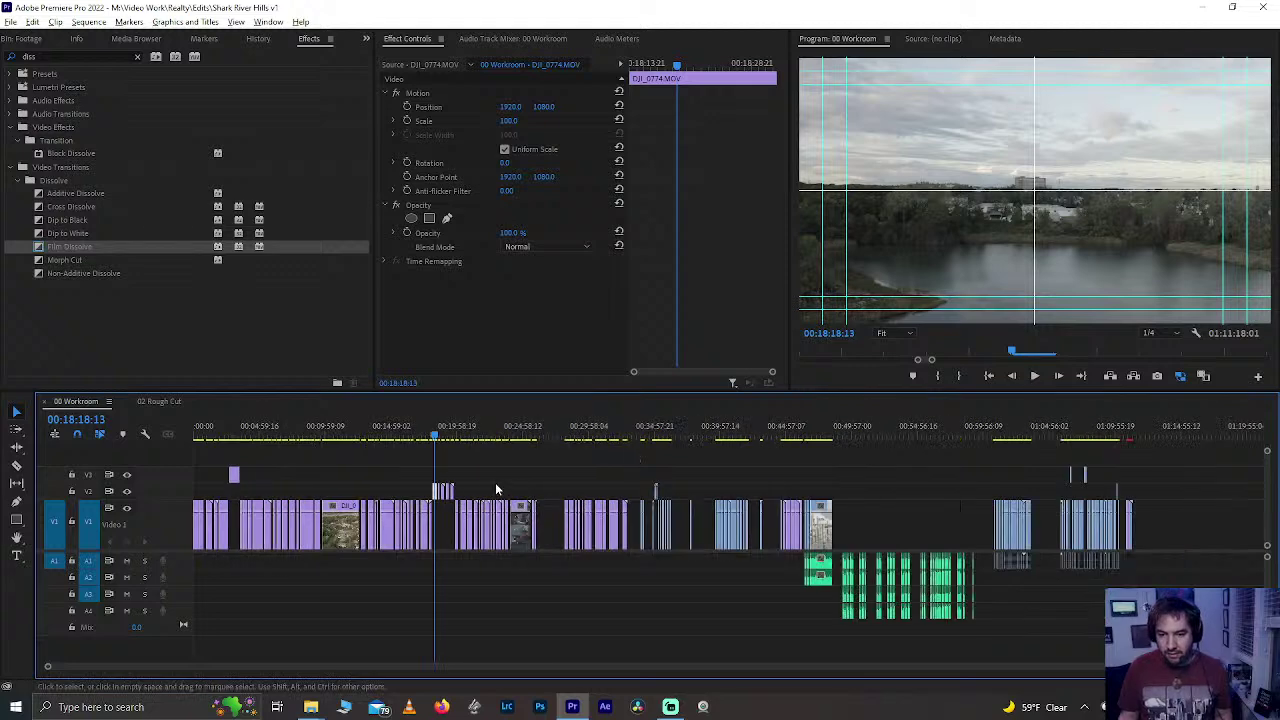
key("equal")
key("equal")
key("equal")
key("equal")
key("equal")
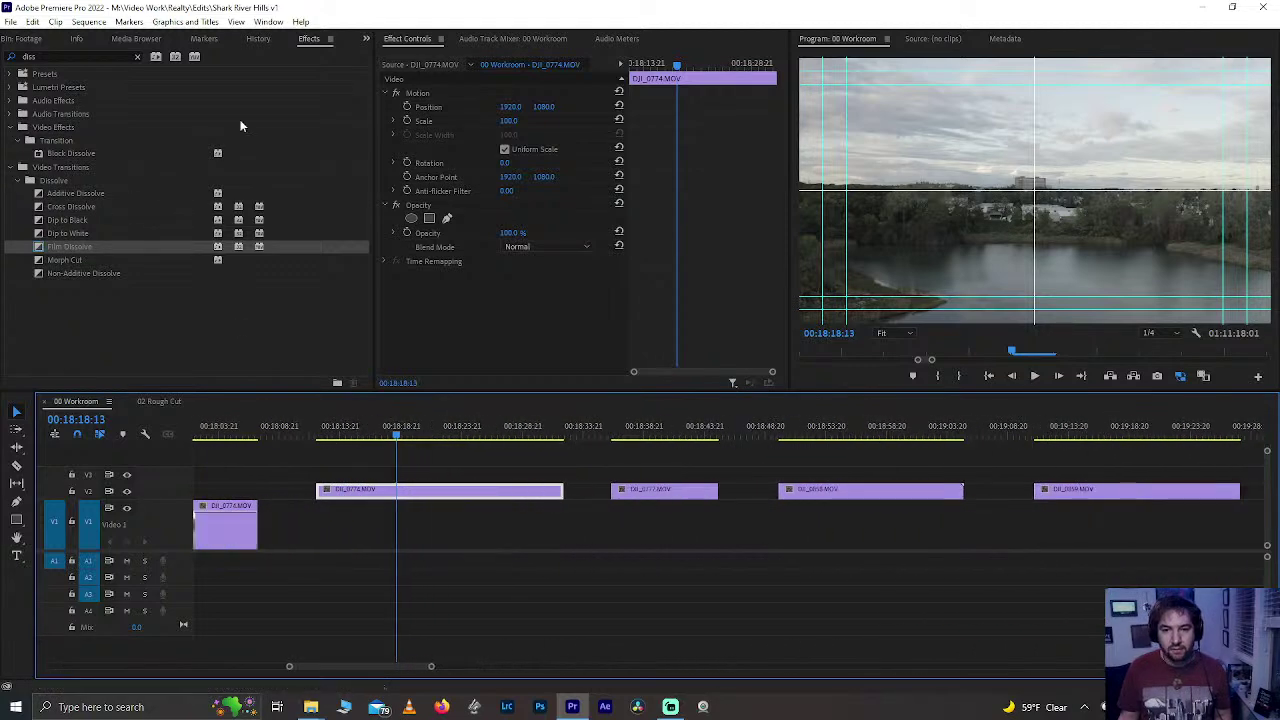
- Close the Opening & Narration and Drone bin panels
left_click(366, 39)
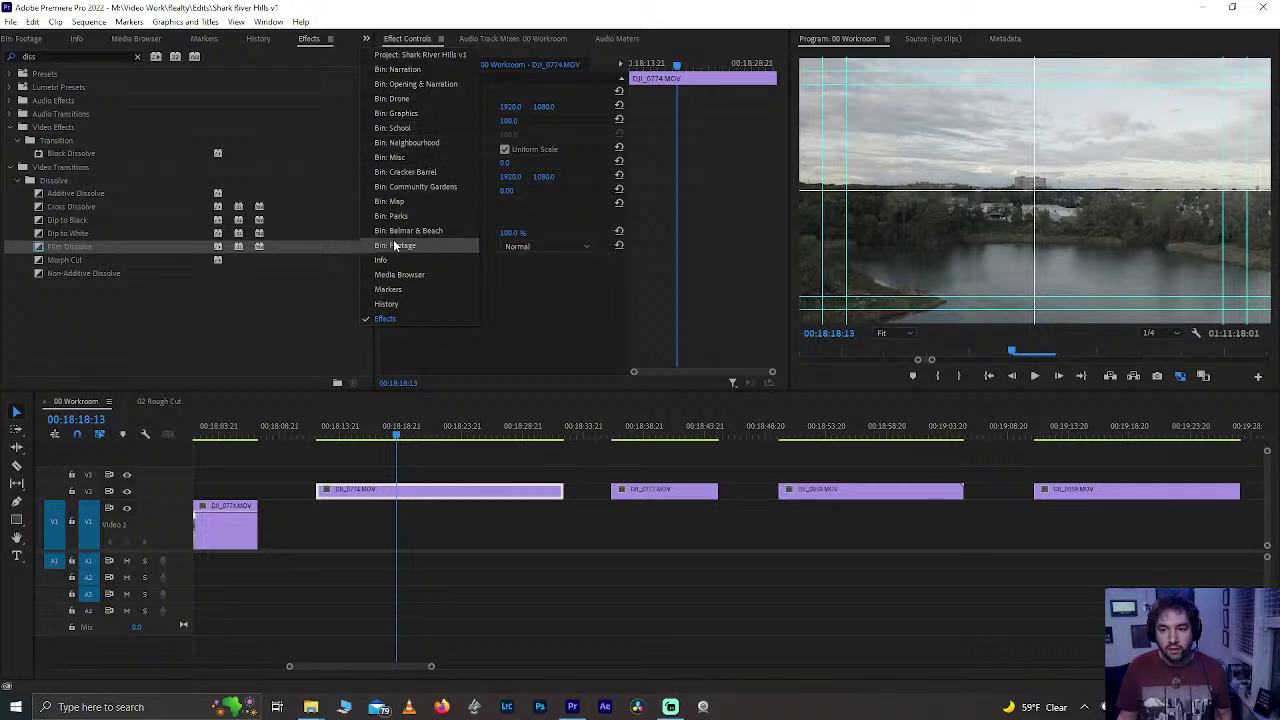
left_click(397, 70)
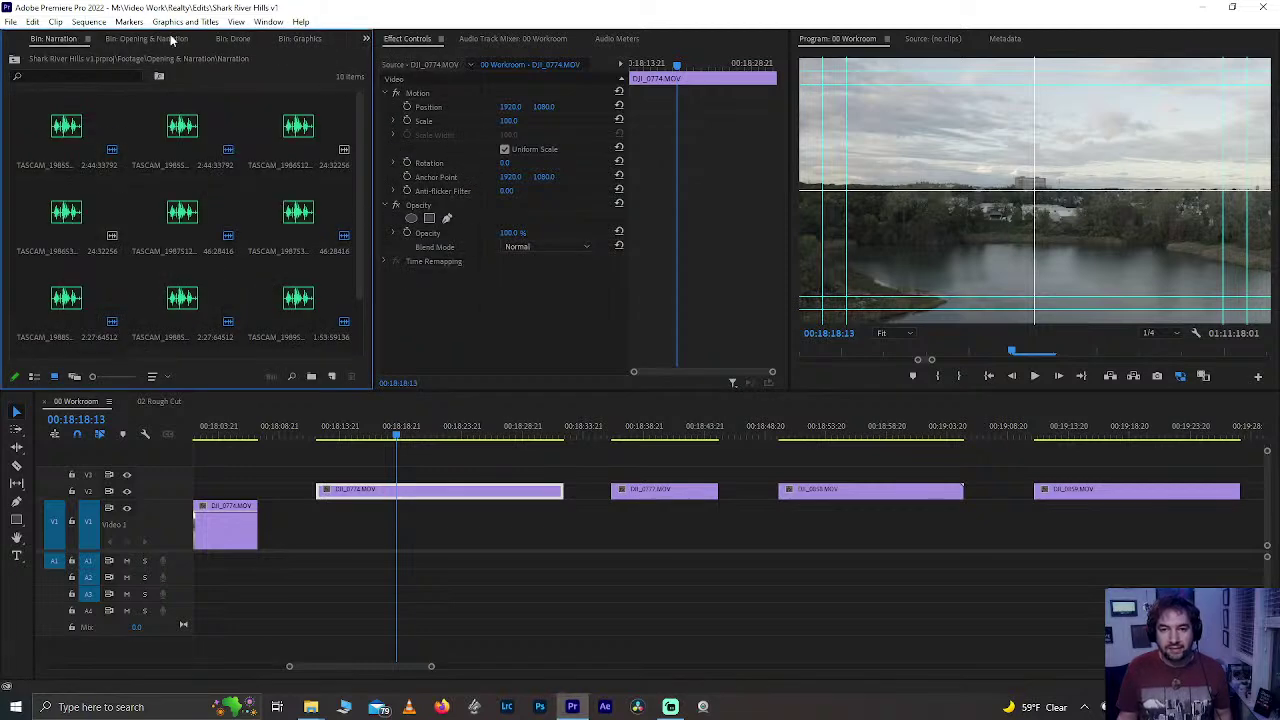
left_click(146, 39)
right_click(196, 39)
left_click(220, 47)
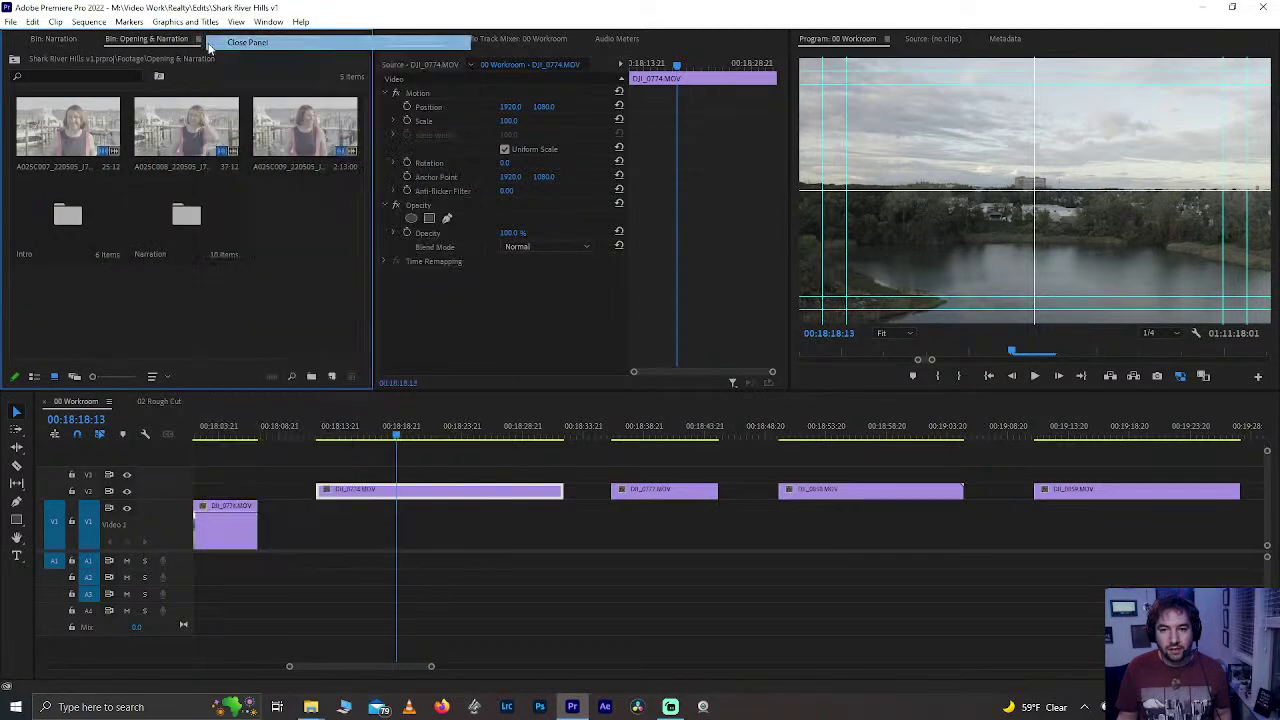
right_click(160, 38)
left_click(200, 47)
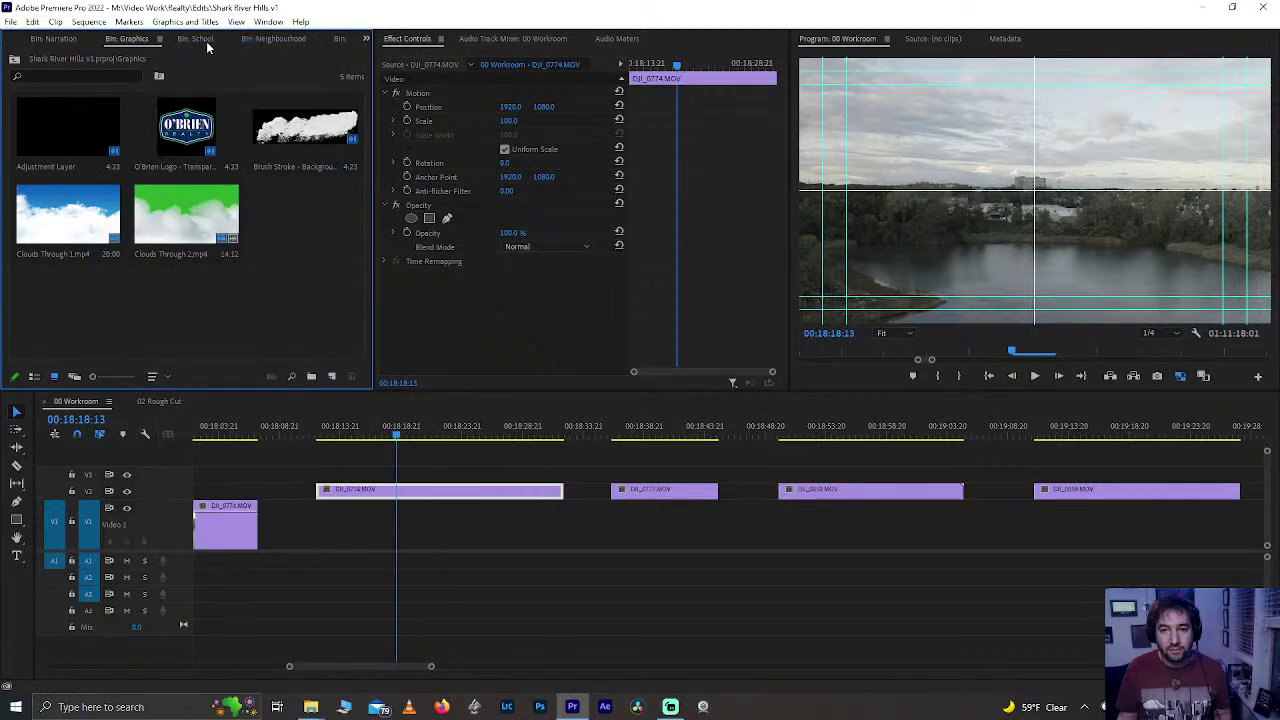
- Close the School and Neighbourhood bin panels, keeping the Misc bin
left_click(192, 38)
right_click(218, 40)
left_click(232, 45)
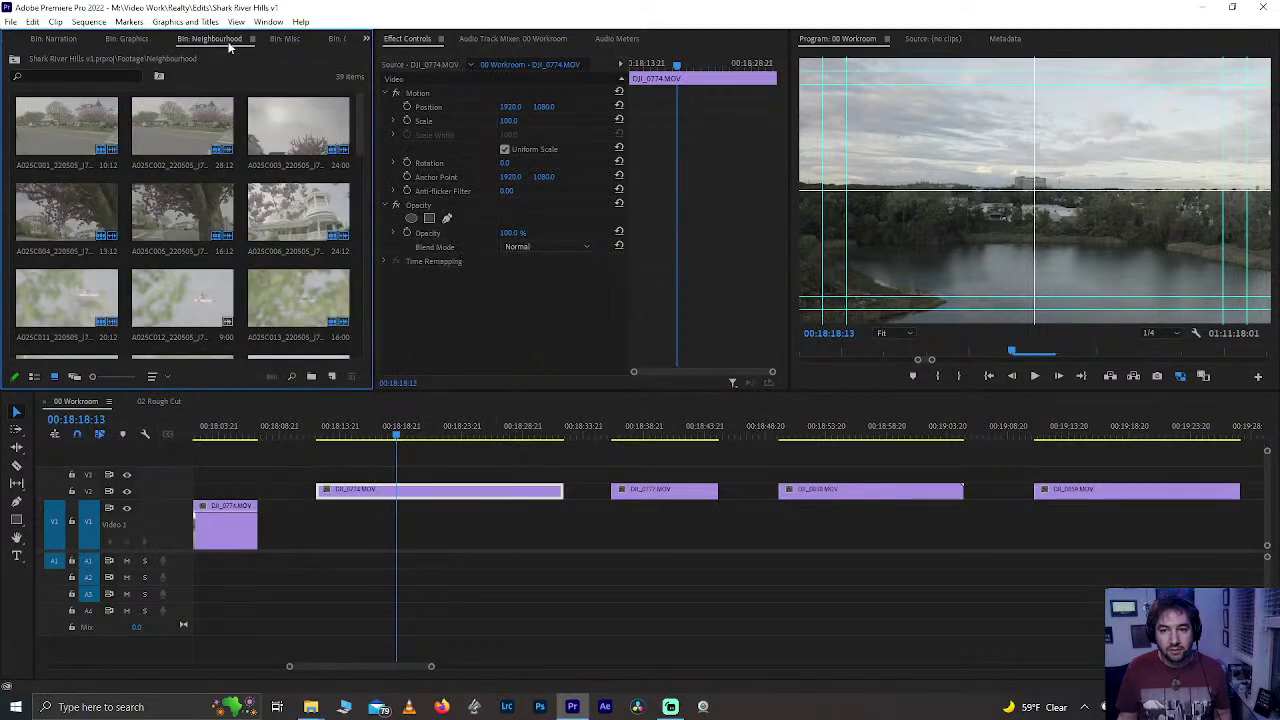
right_click(254, 44)
left_click(262, 44)
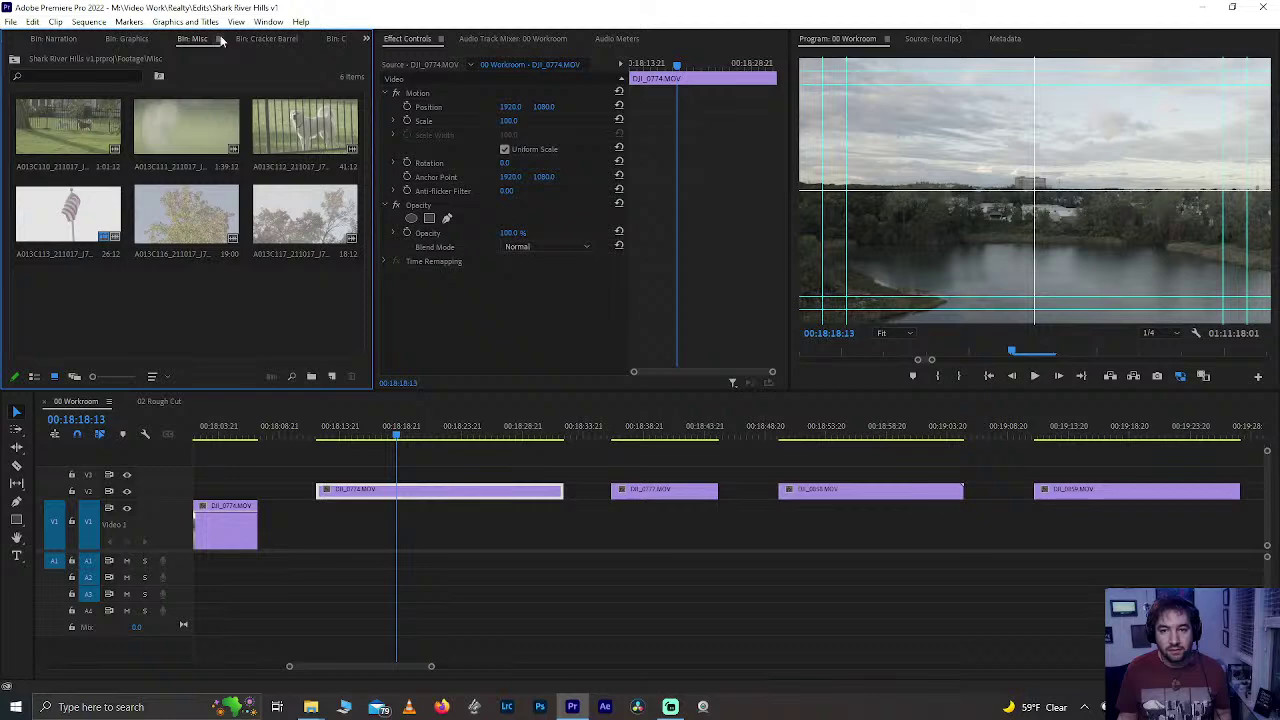
left_click(220, 40)
left_click(198, 40)
- Close the Cracker Barrel, Community Gardens, Map, Parks and Belmar & Beach bin panels
left_click(255, 42)
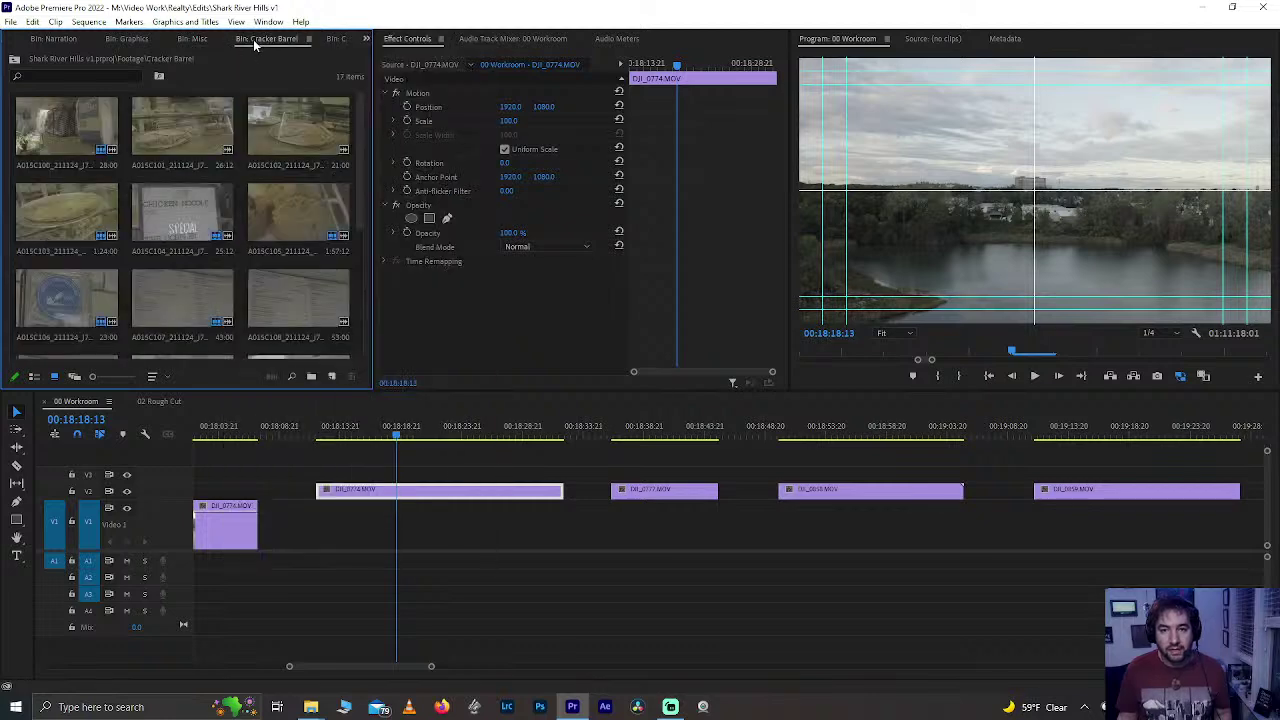
left_click(308, 40)
left_click(318, 42)
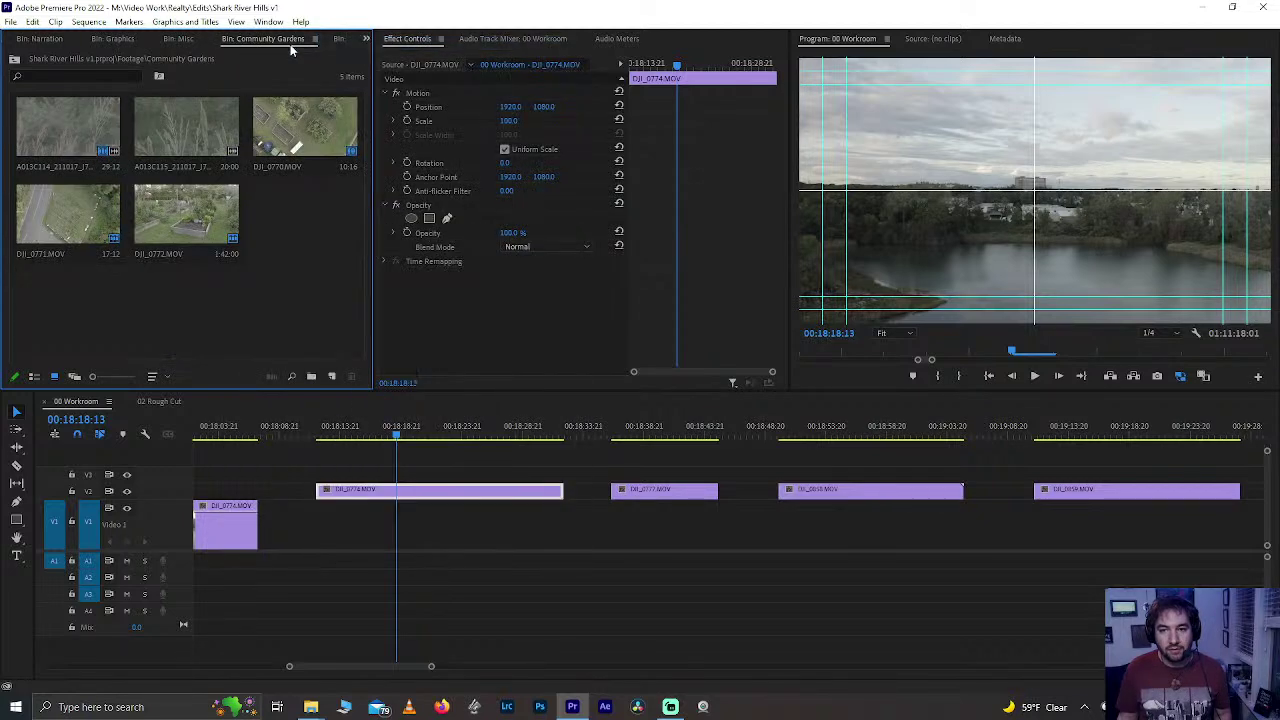
left_click(313, 38)
left_click(324, 44)
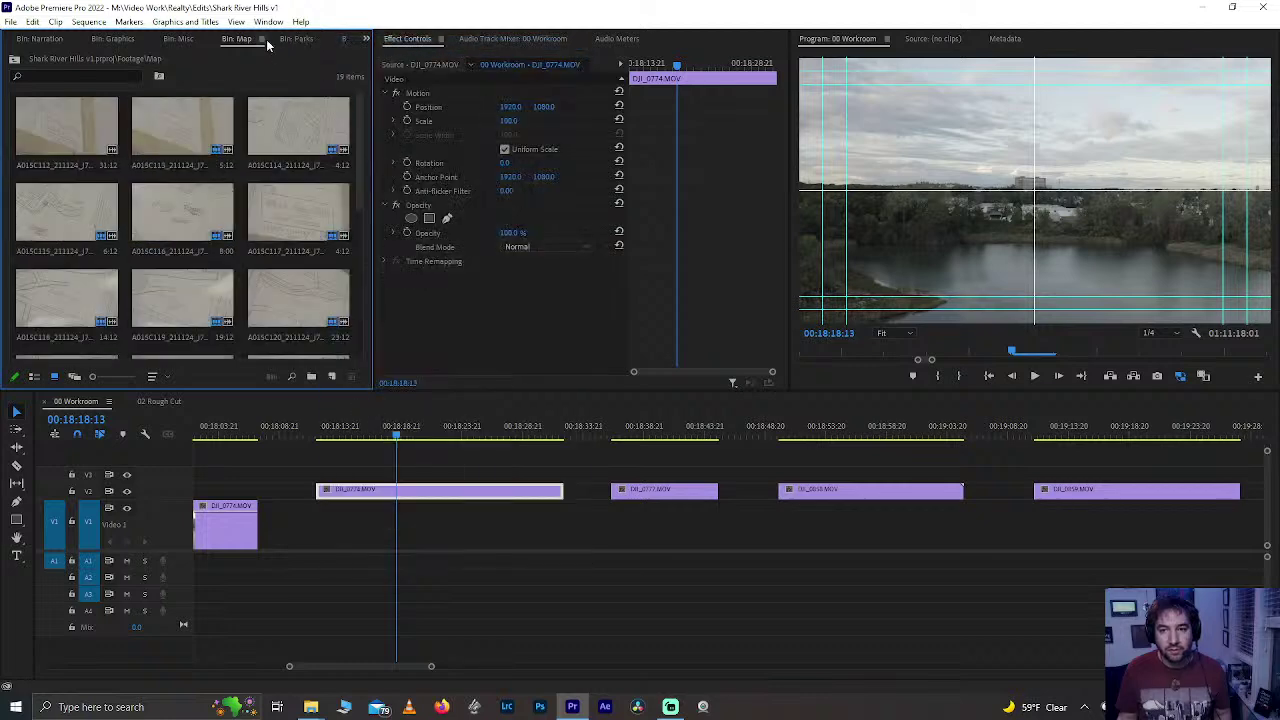
left_click(264, 40)
left_click(275, 42)
left_click(268, 40)
left_click(309, 44)
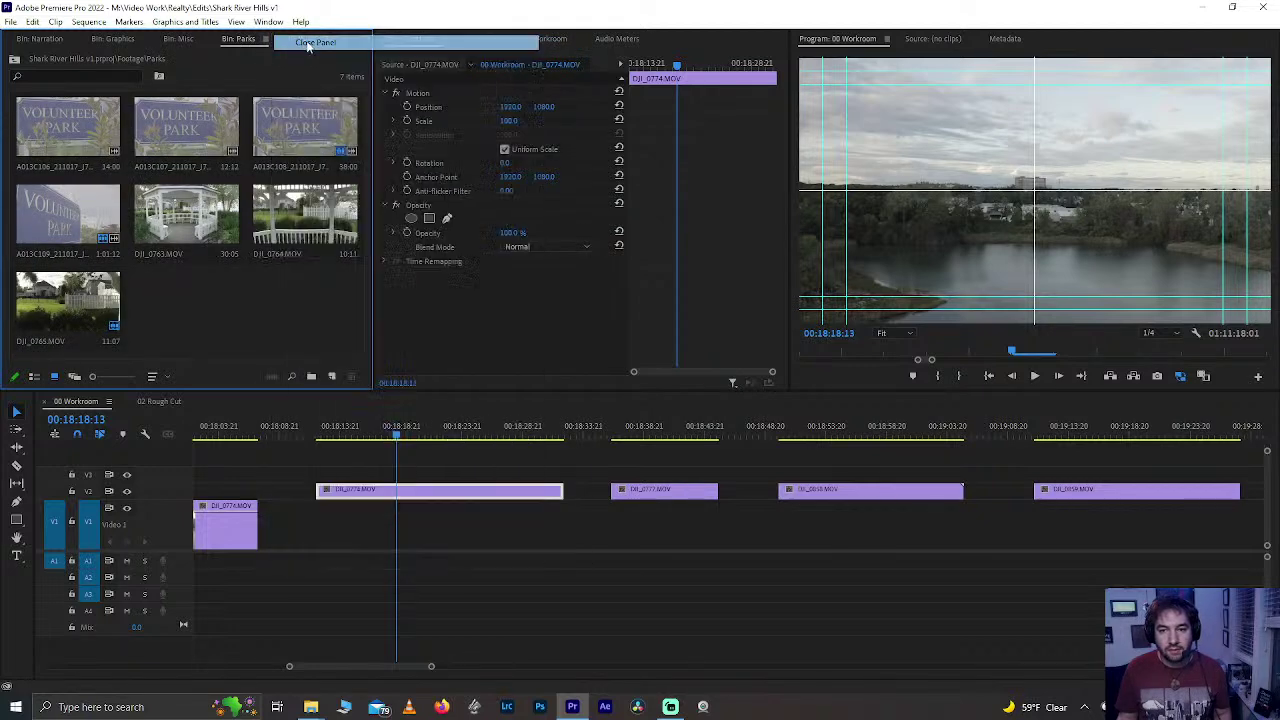
left_click(318, 43)
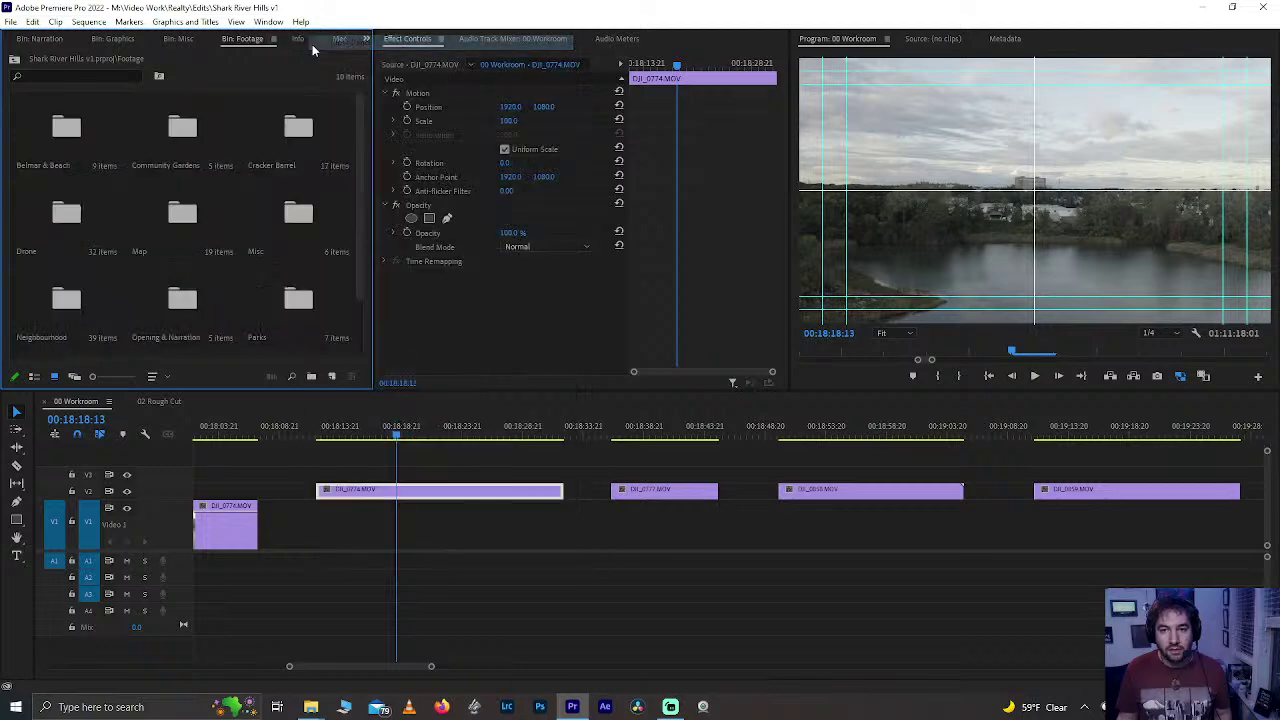
- Place an Adjustment Layer from the Graphics bin on V3, spanning the DJI_0774 clip, and save
left_click(113, 38)
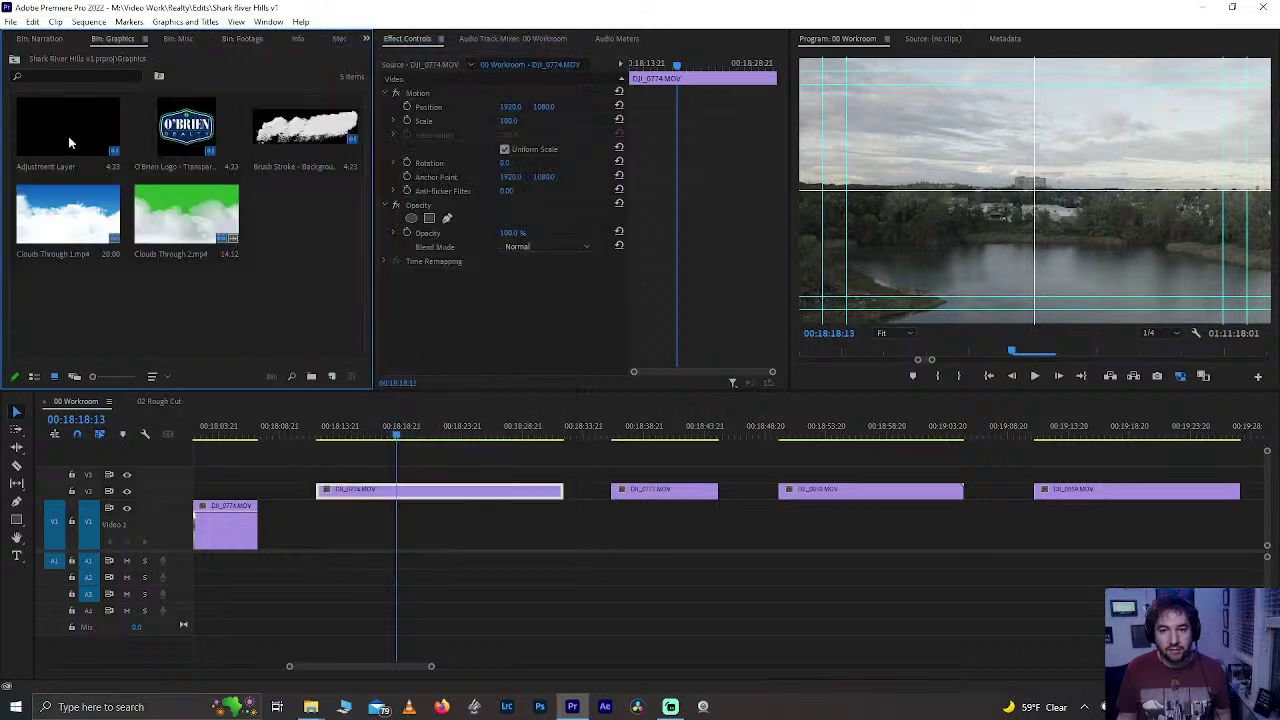
left_click_drag(70, 140, 562, 474)
left_click(447, 430)
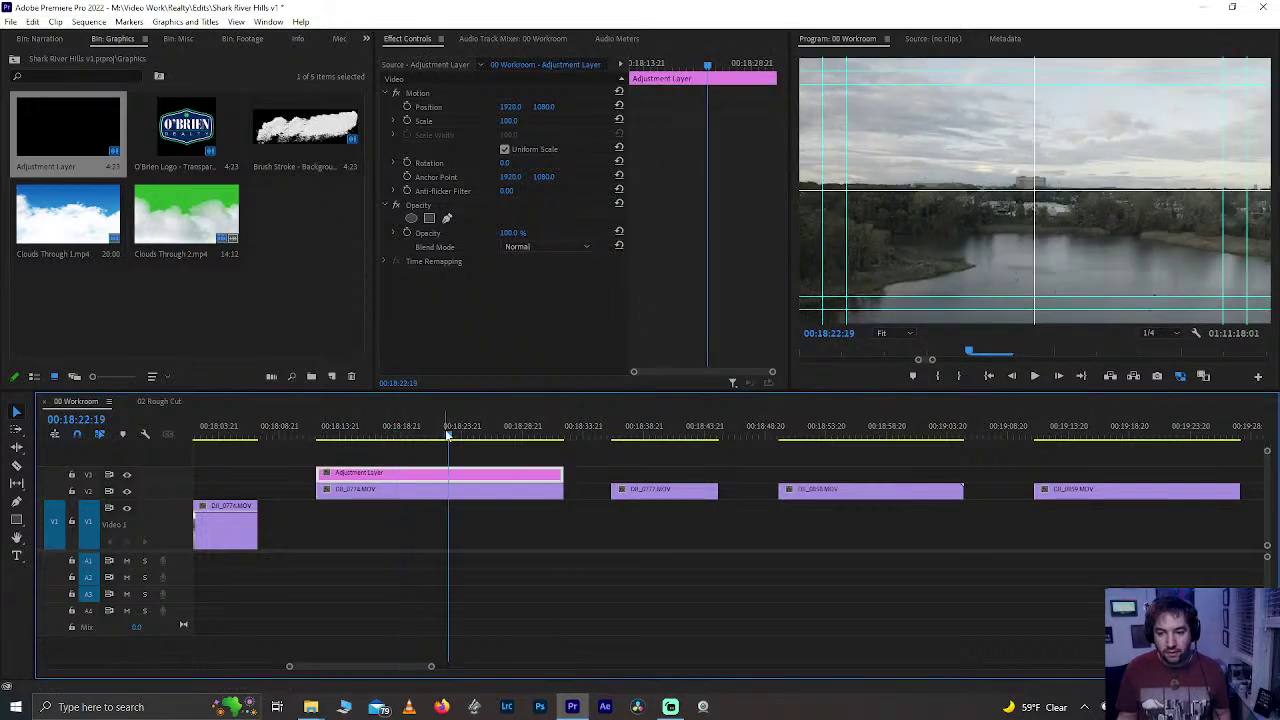
key("ctrl+s")
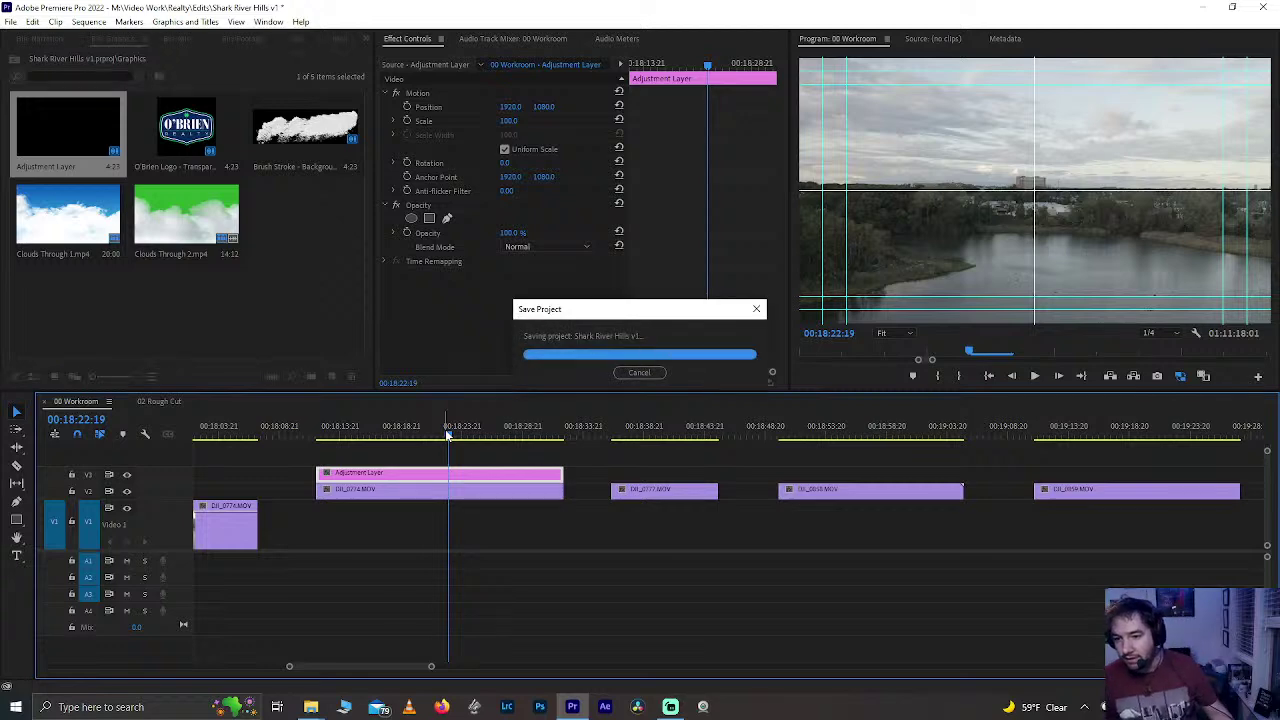
- Switch to the Color workspace and save the project
left_click(383, 430)
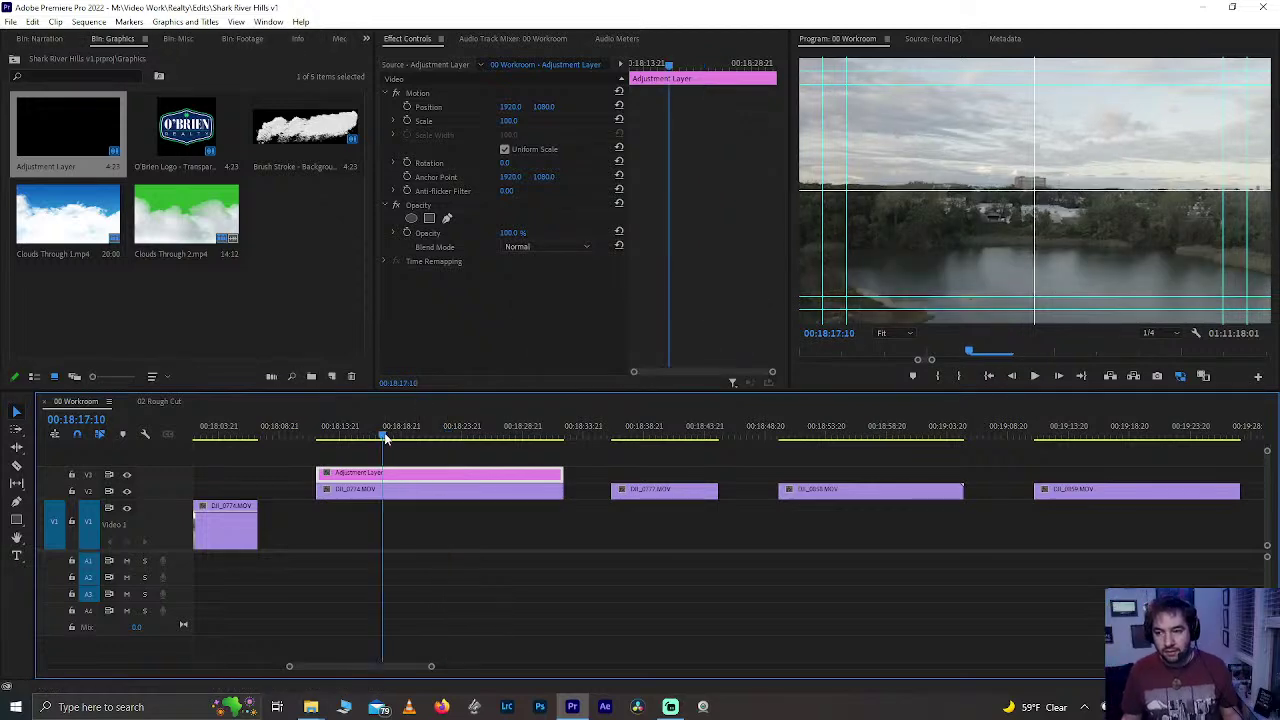
key("ctrl+s")
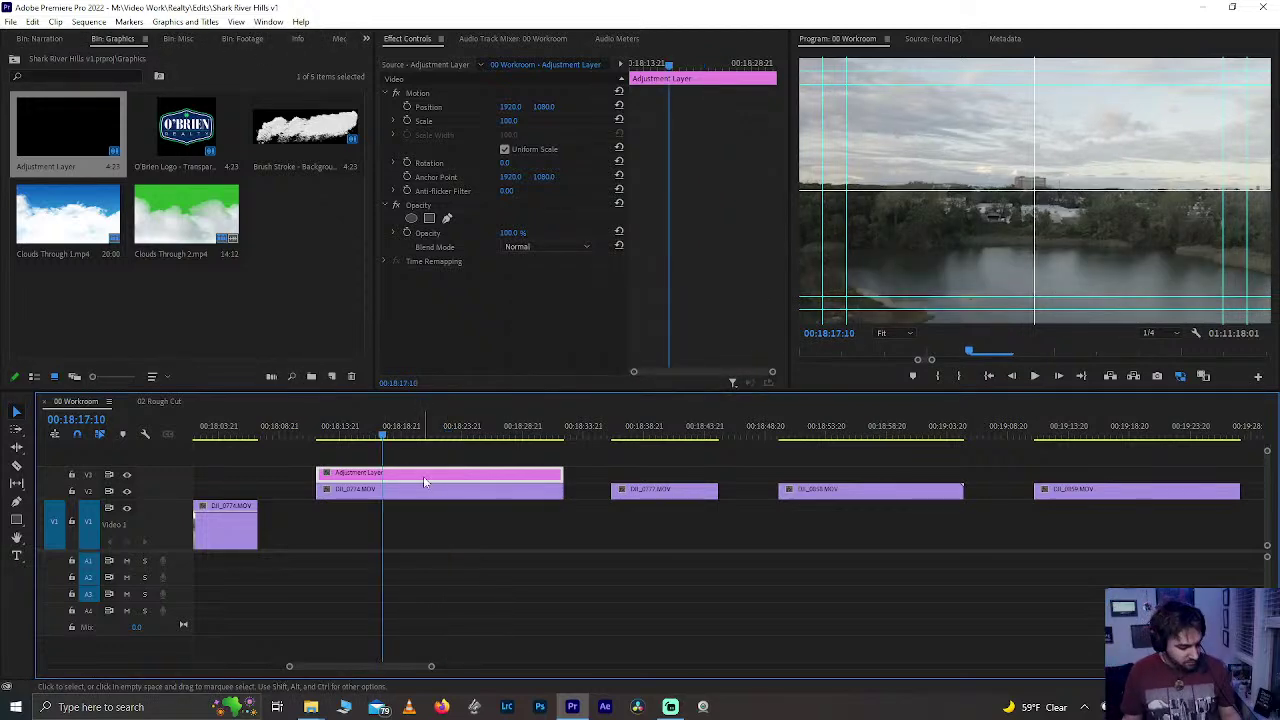
key("alt+shift+4")
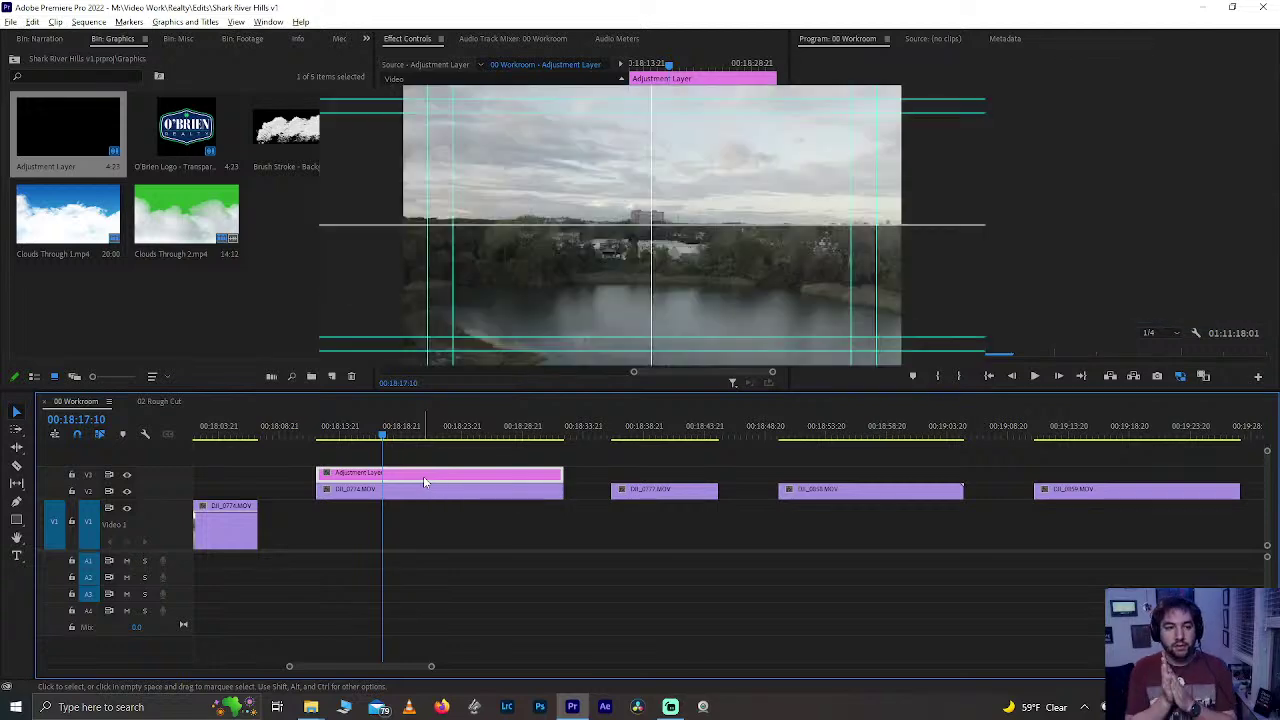
key("ctrl+s")
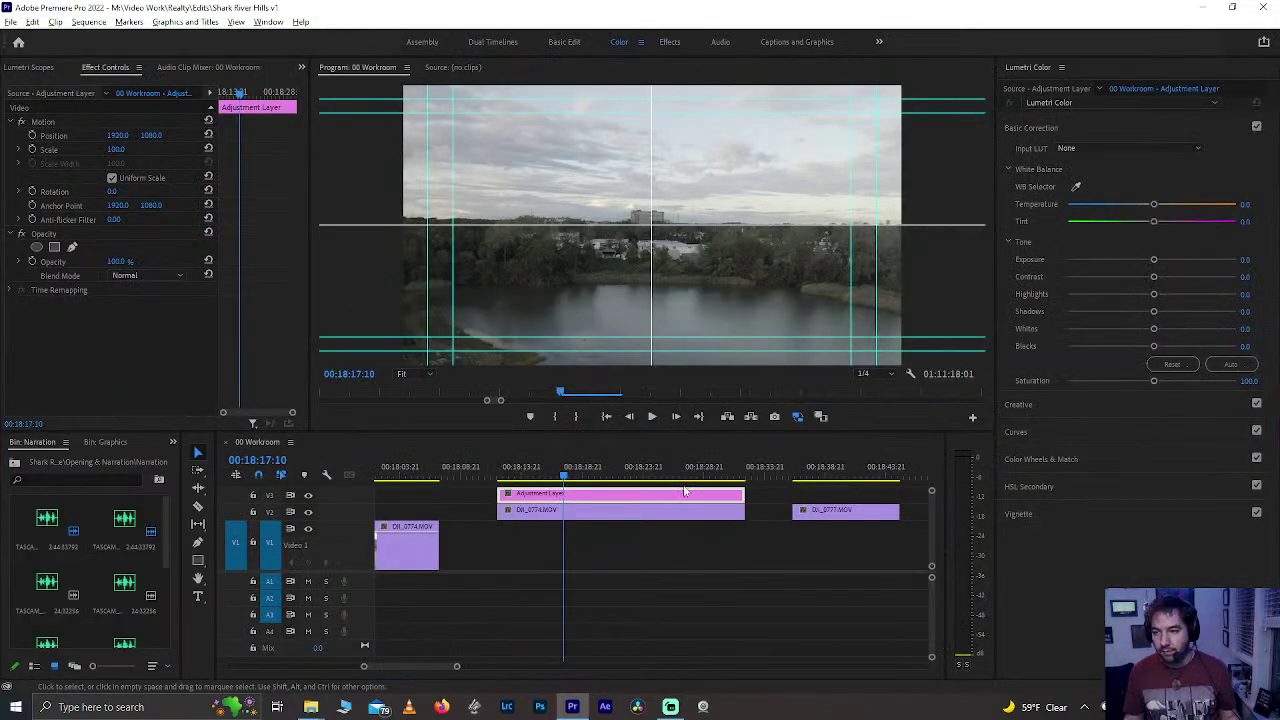
- Compare Mavic Pro D-Log and U-DJI-DLOG input LUTs, ending on U-DJI-DLOG-V2-LTR
left_click(1085, 148)
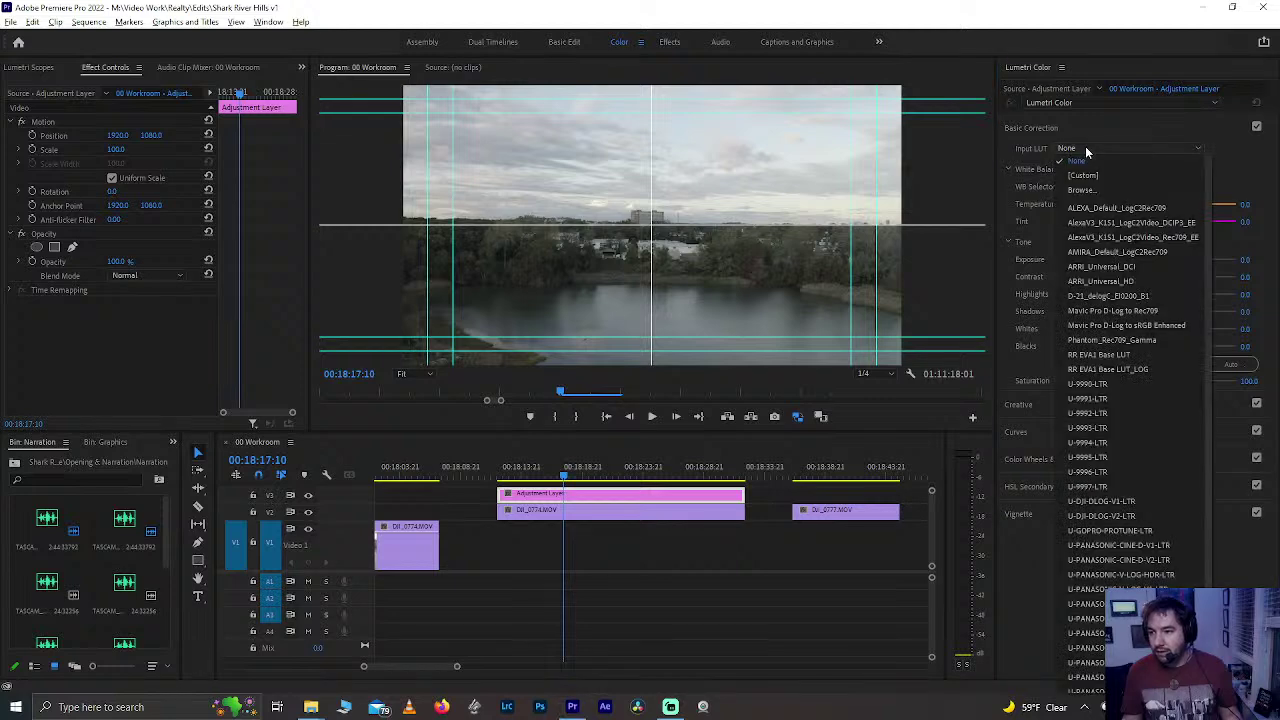
left_click(1125, 311)
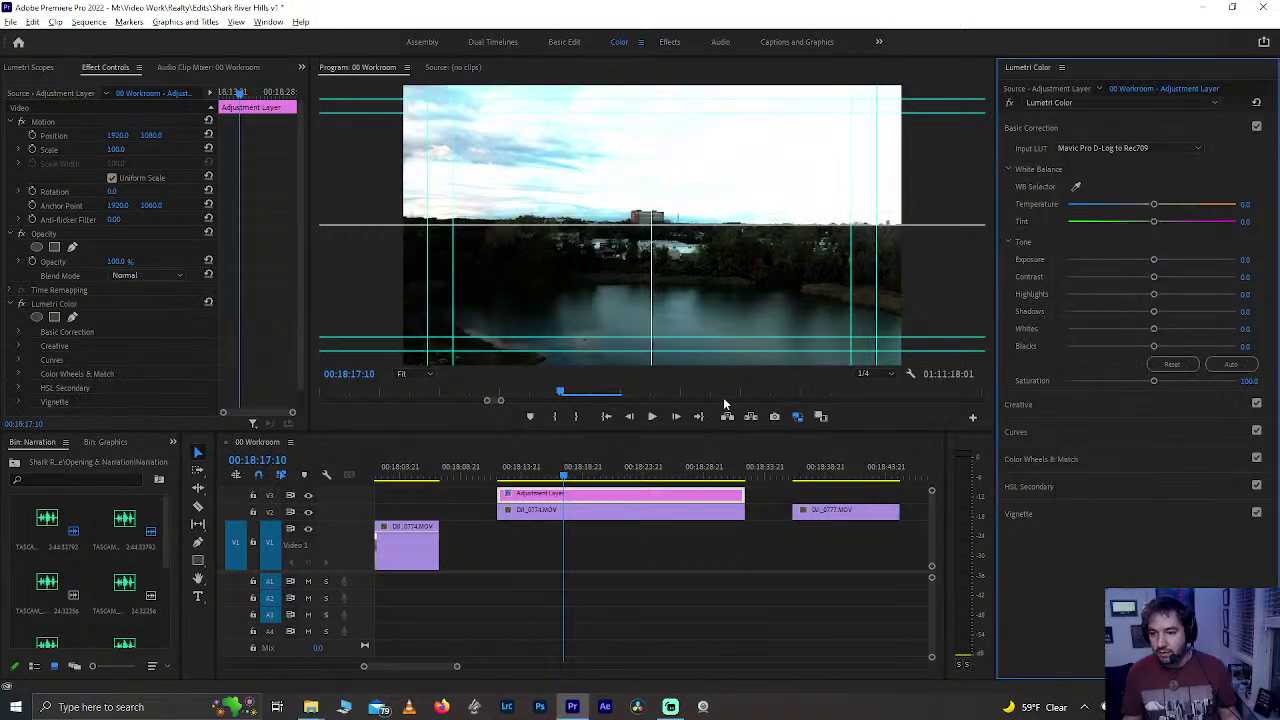
left_click(1106, 147)
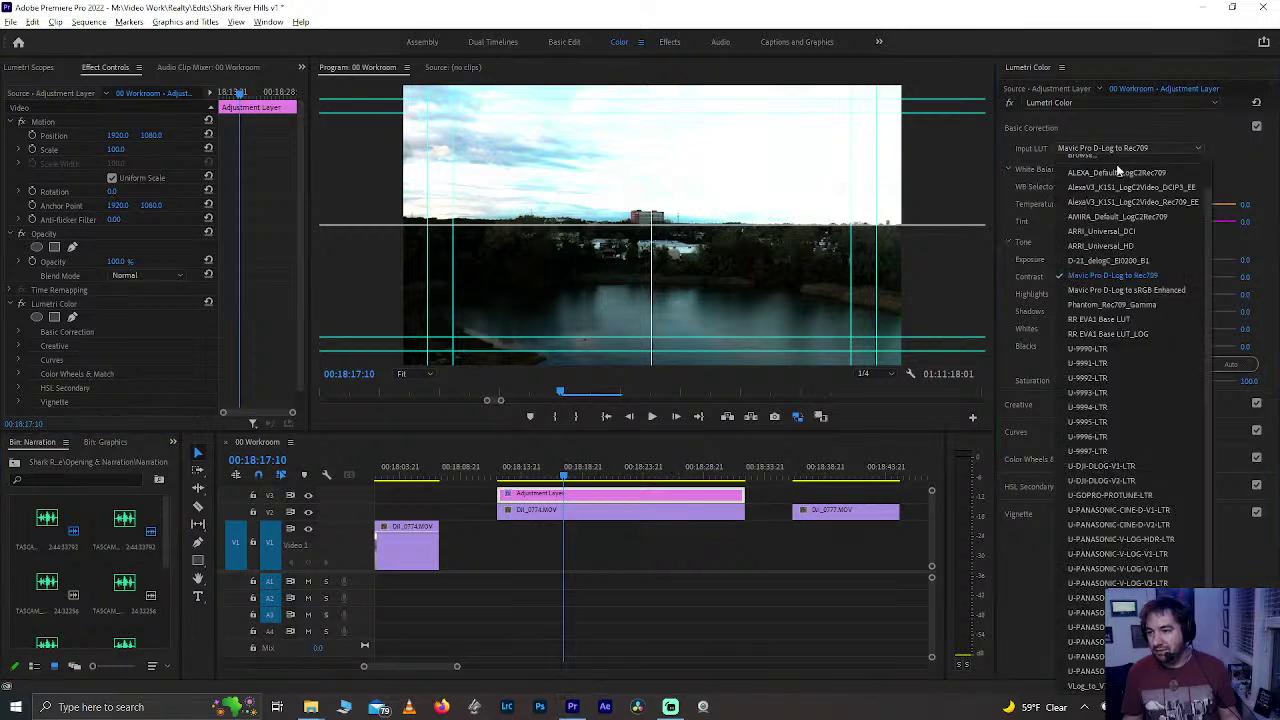
left_click(1124, 290)
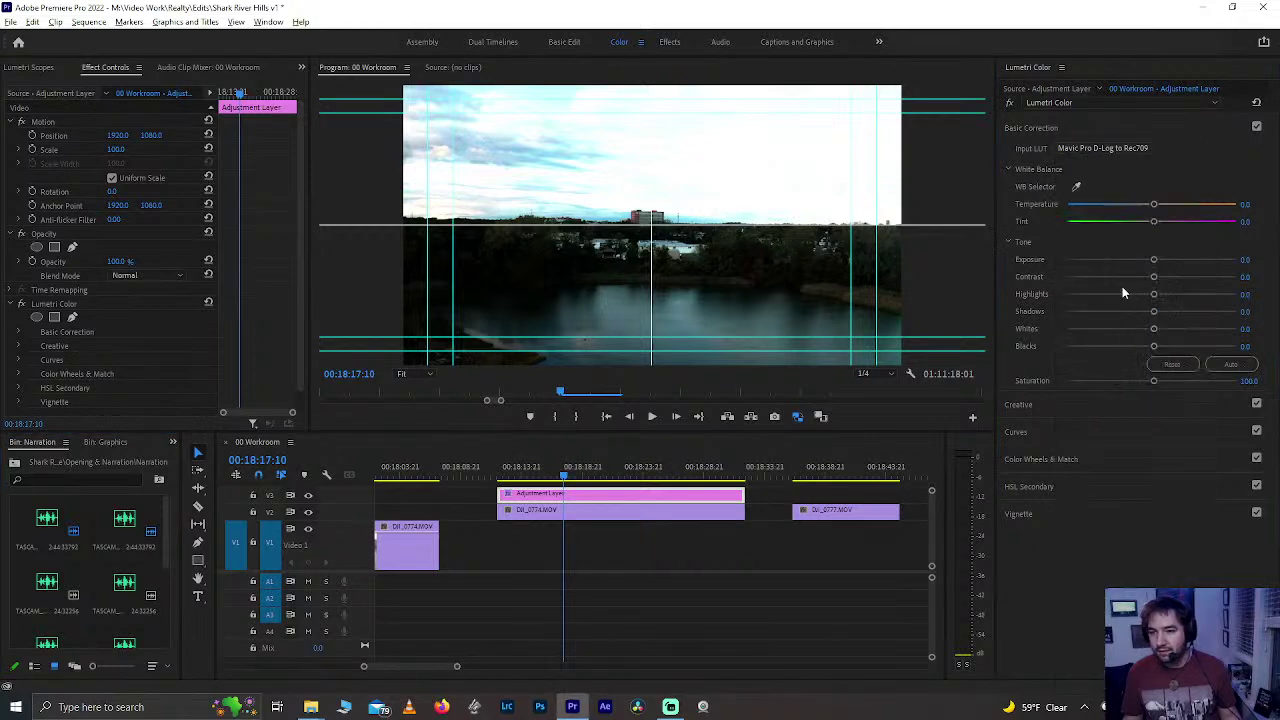
left_click(1106, 151)
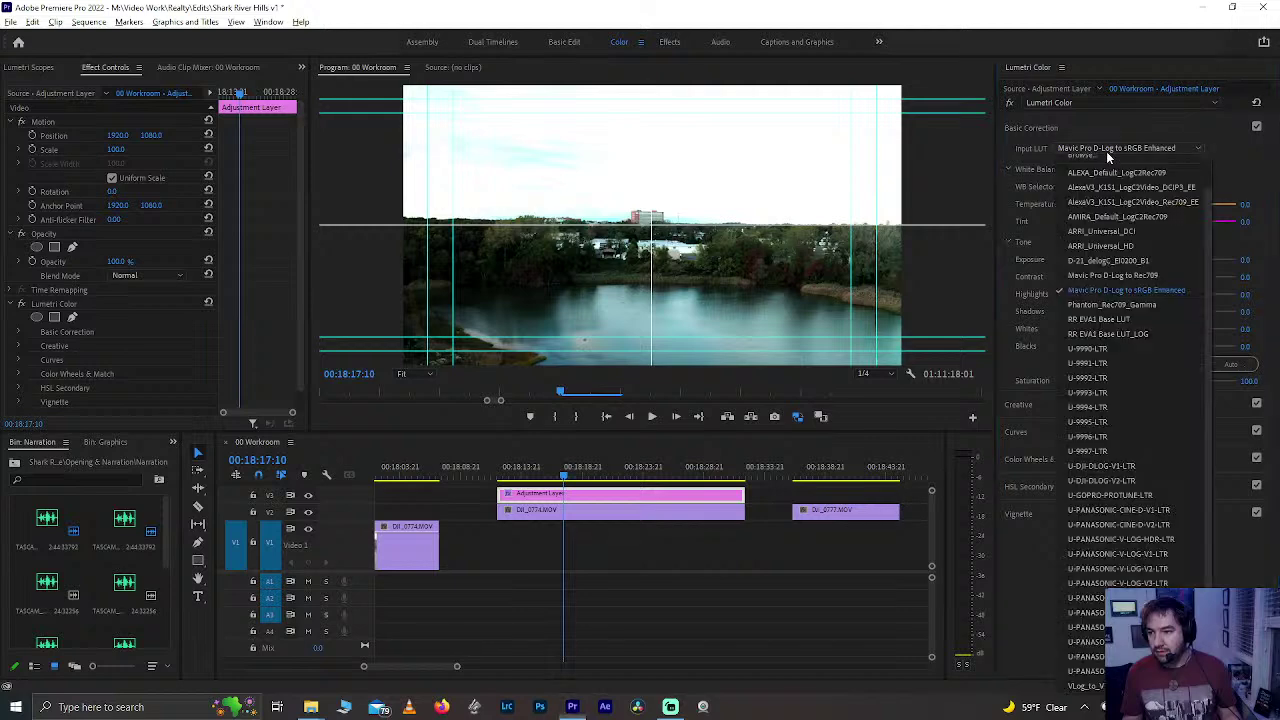
left_click(1182, 465)
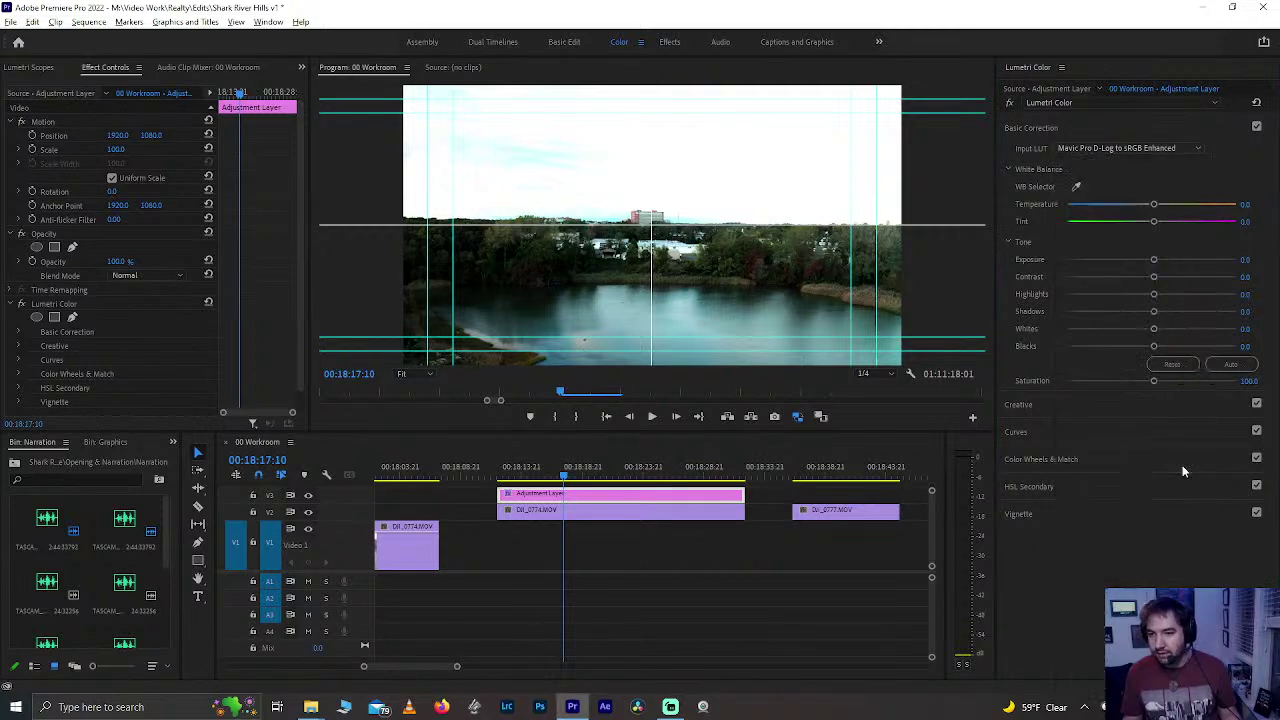
left_click(1080, 148)
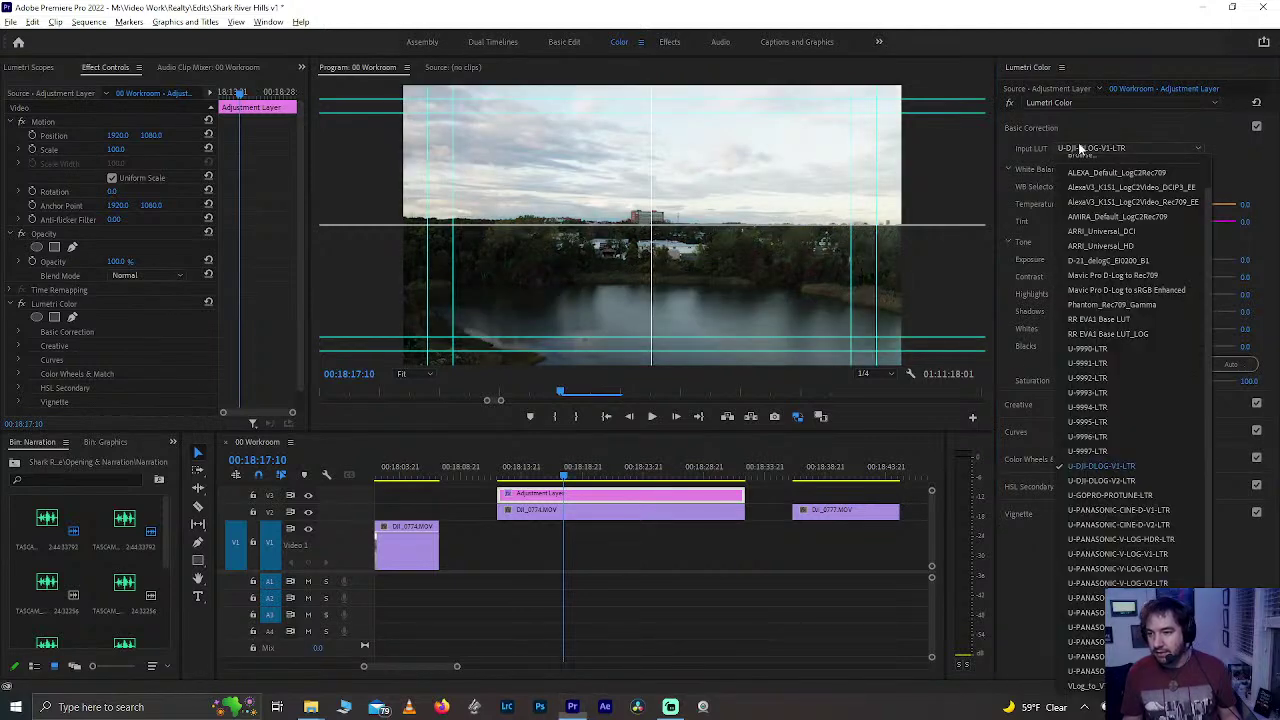
left_click(1113, 481)
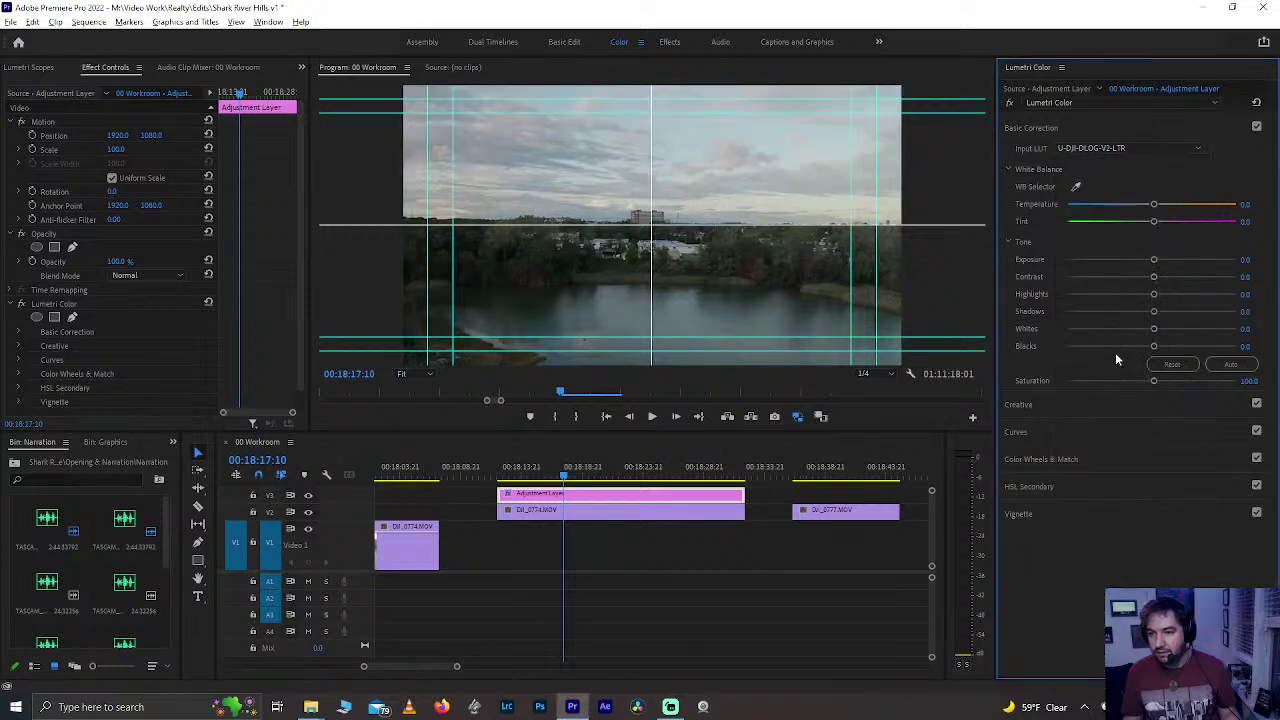
left_click(1105, 150)
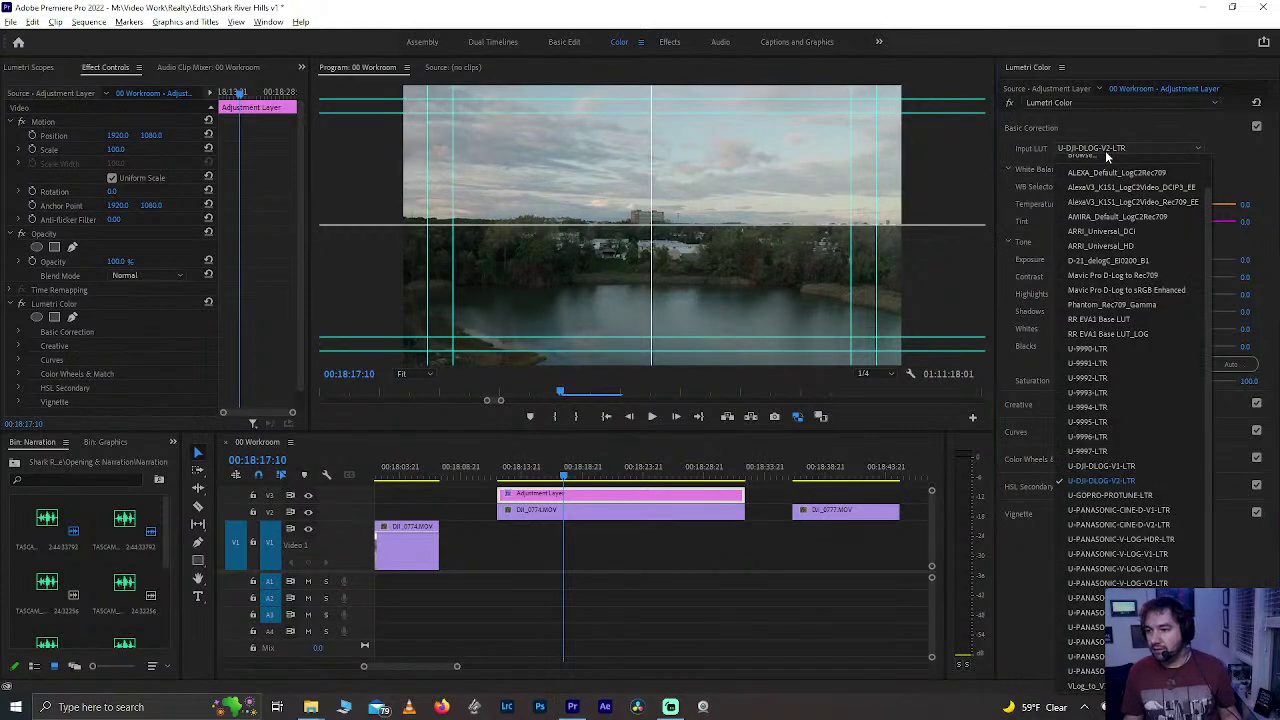
left_click(1100, 466)
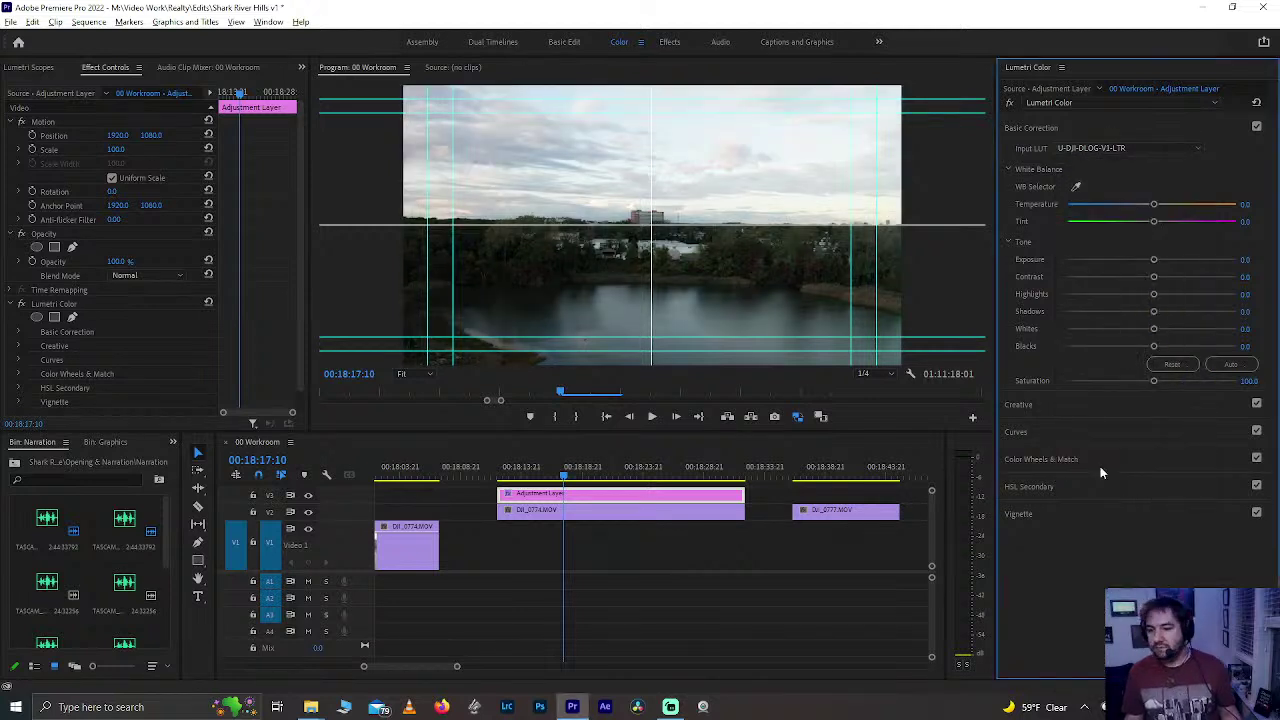
key("ctrl+z")
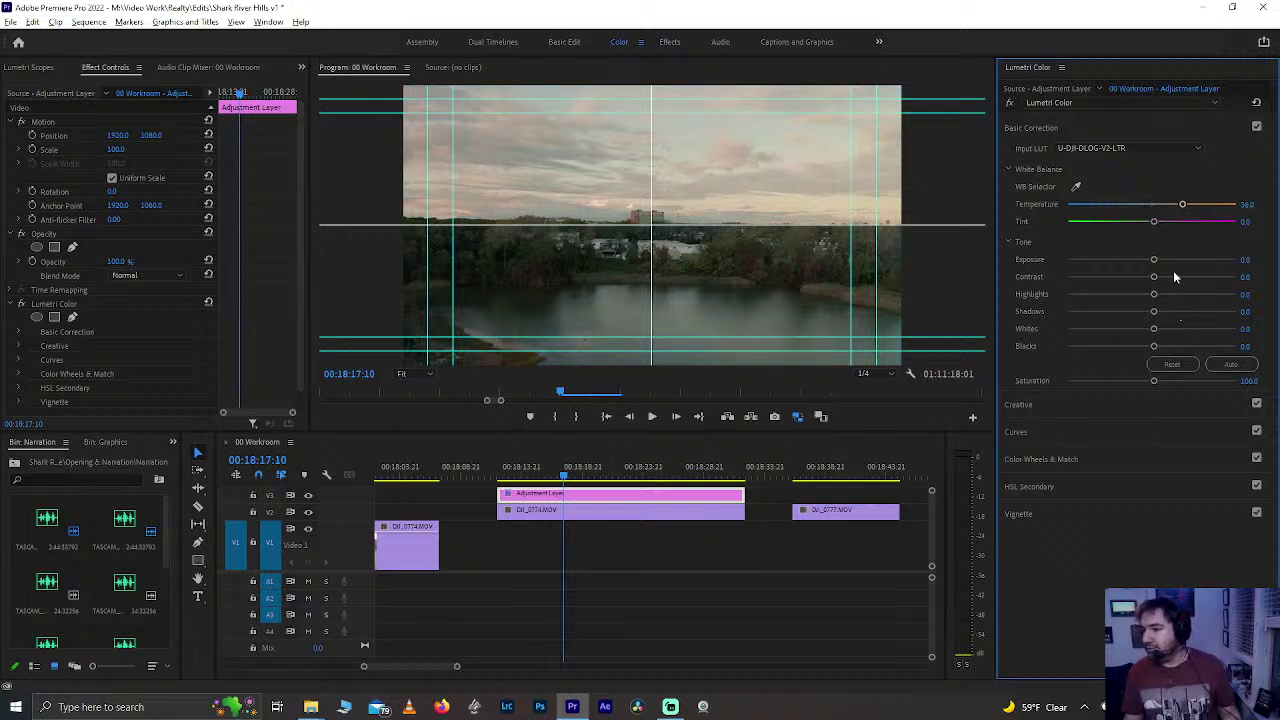
- Set Highlights to about 36.8, Blacks to -26.5 and Tint to 12.3, previewing the shot
mouse_move(1196, 294)
left_mouse_down()
mouse_move(1237, 297)
mouse_move(1063, 289)
mouse_move(1185, 296)
left_mouse_up()
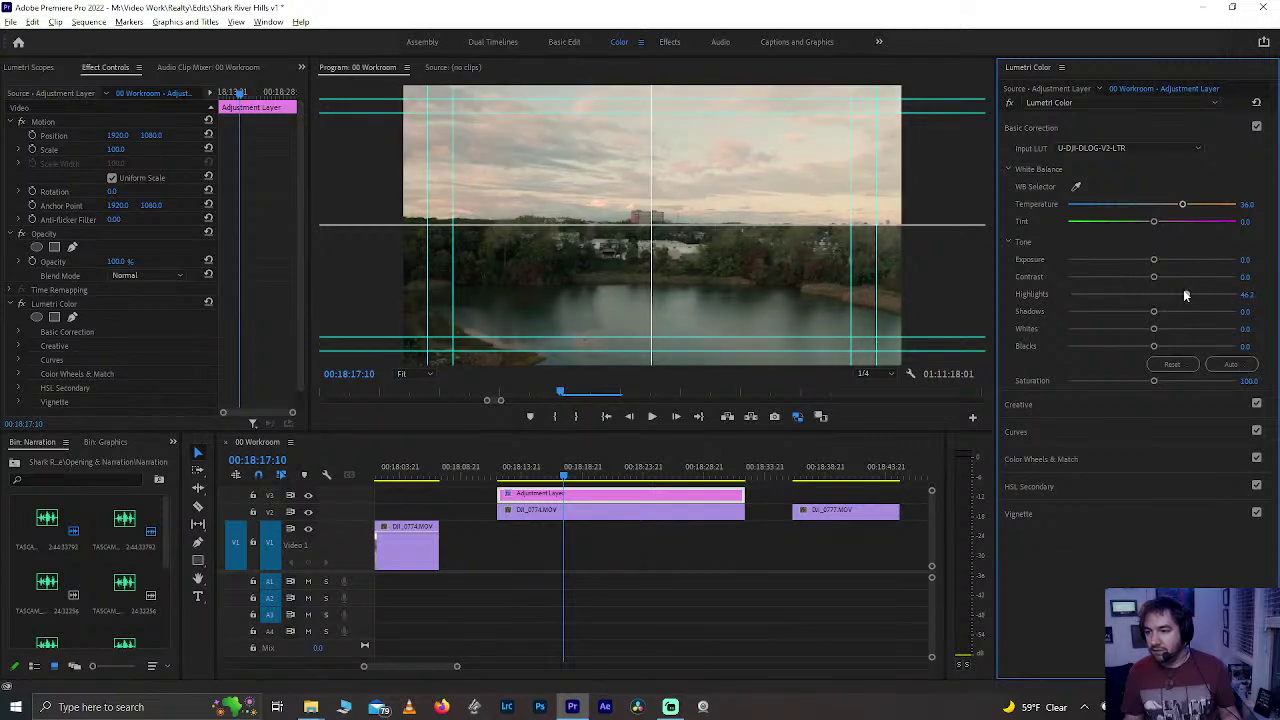
left_click_drag(1151, 348, 1130, 348)
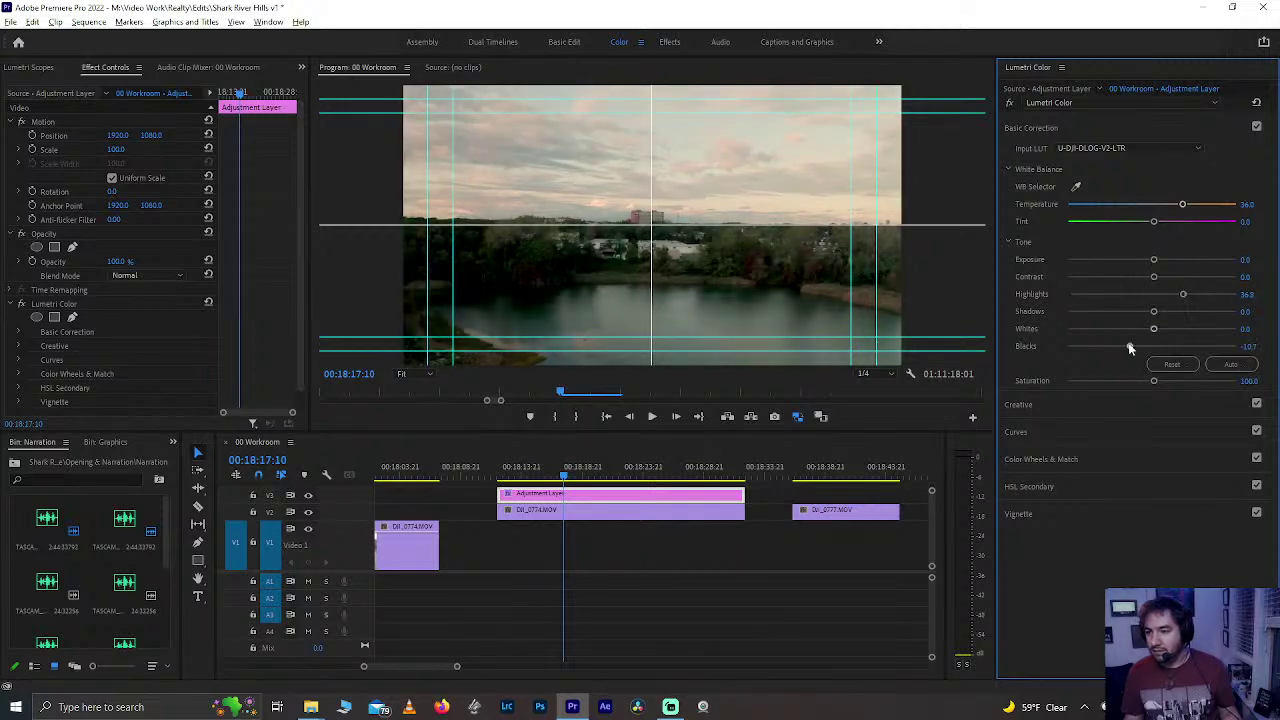
key("space")
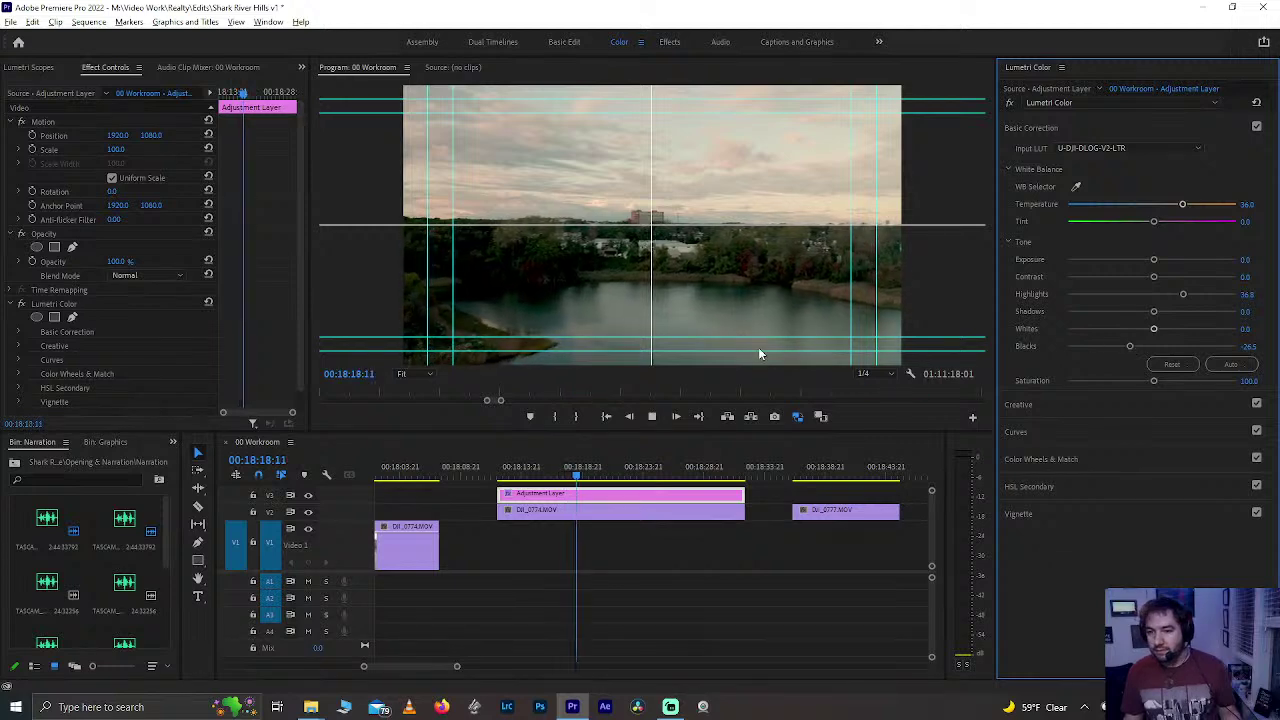
key("space")
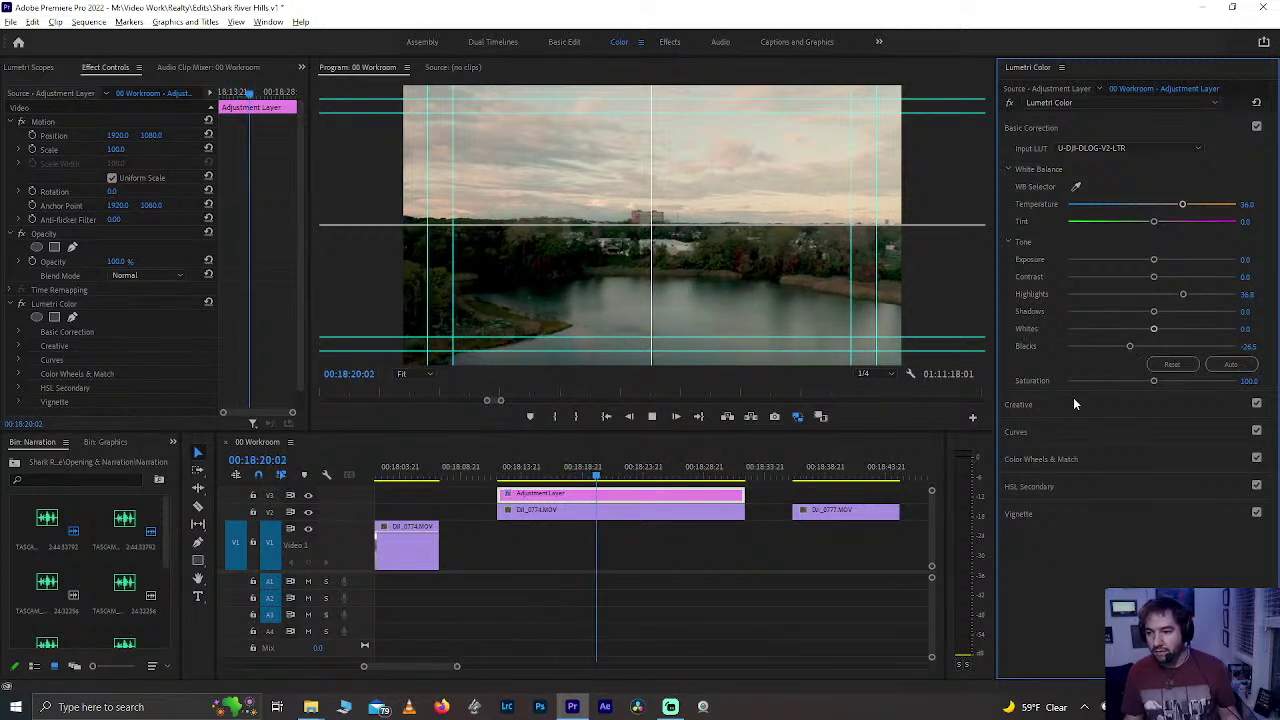
left_click(1121, 381)
key("space")
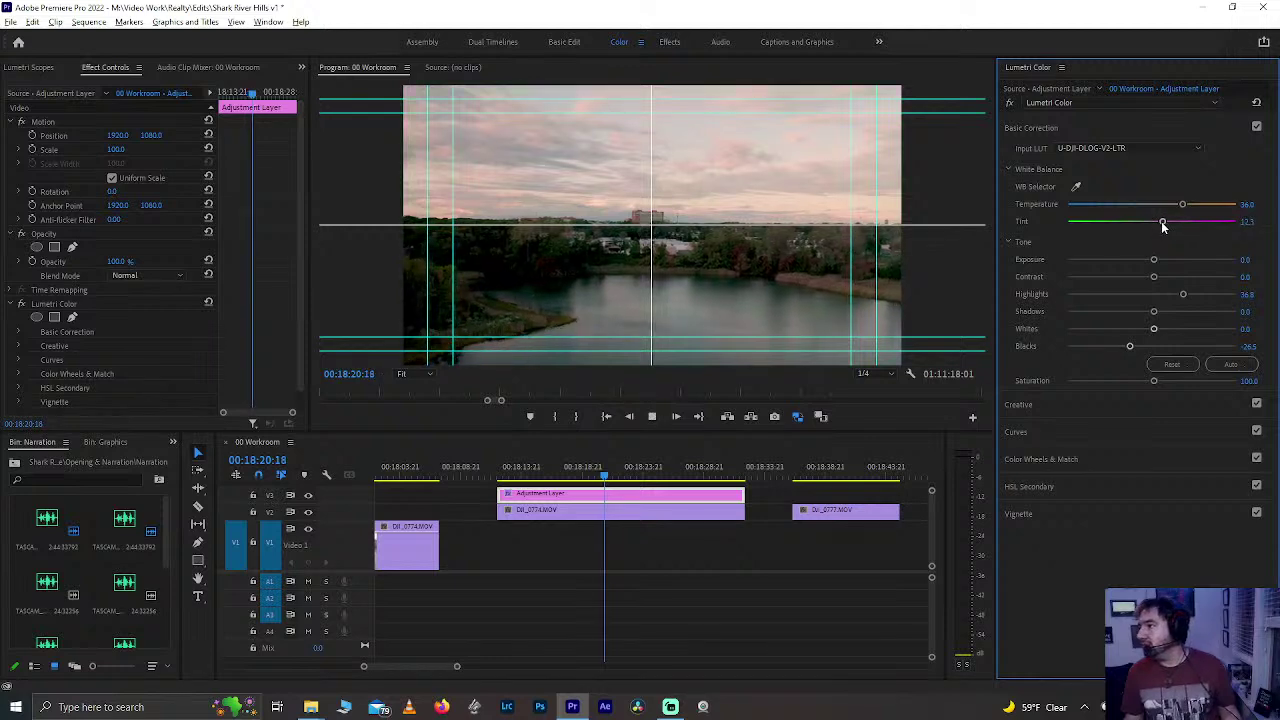
key("space")
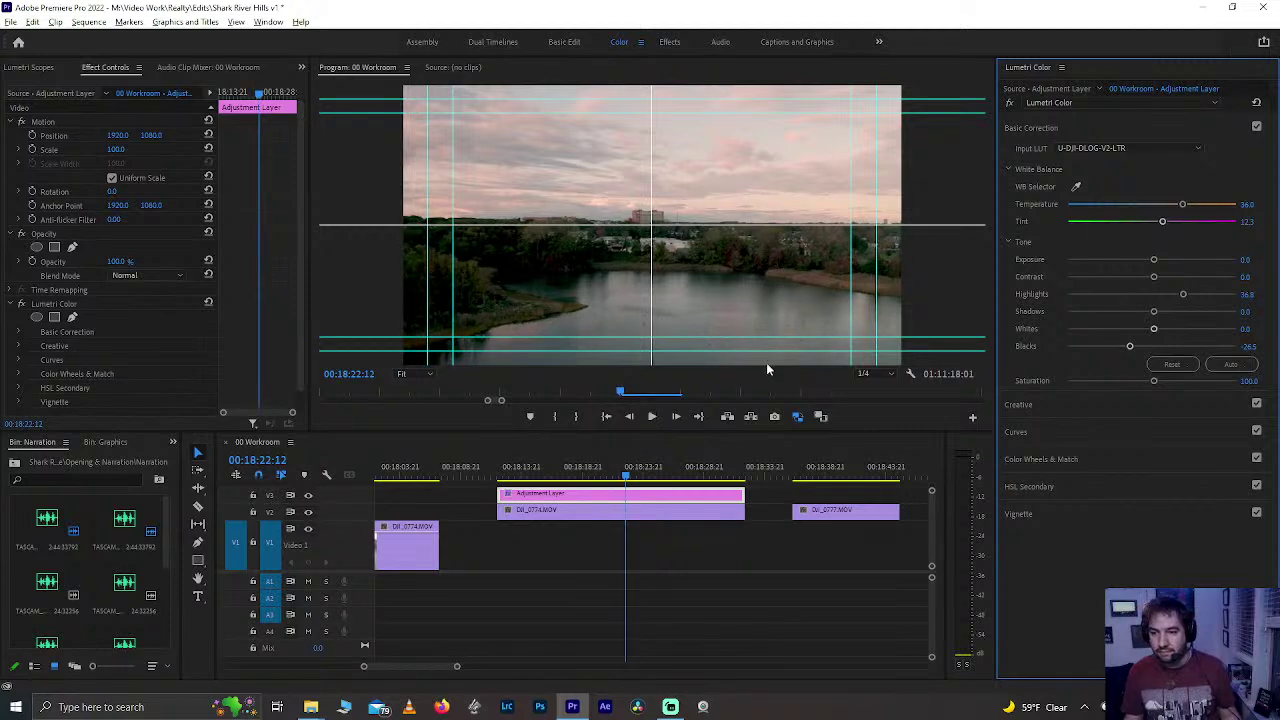
left_click(1083, 404)
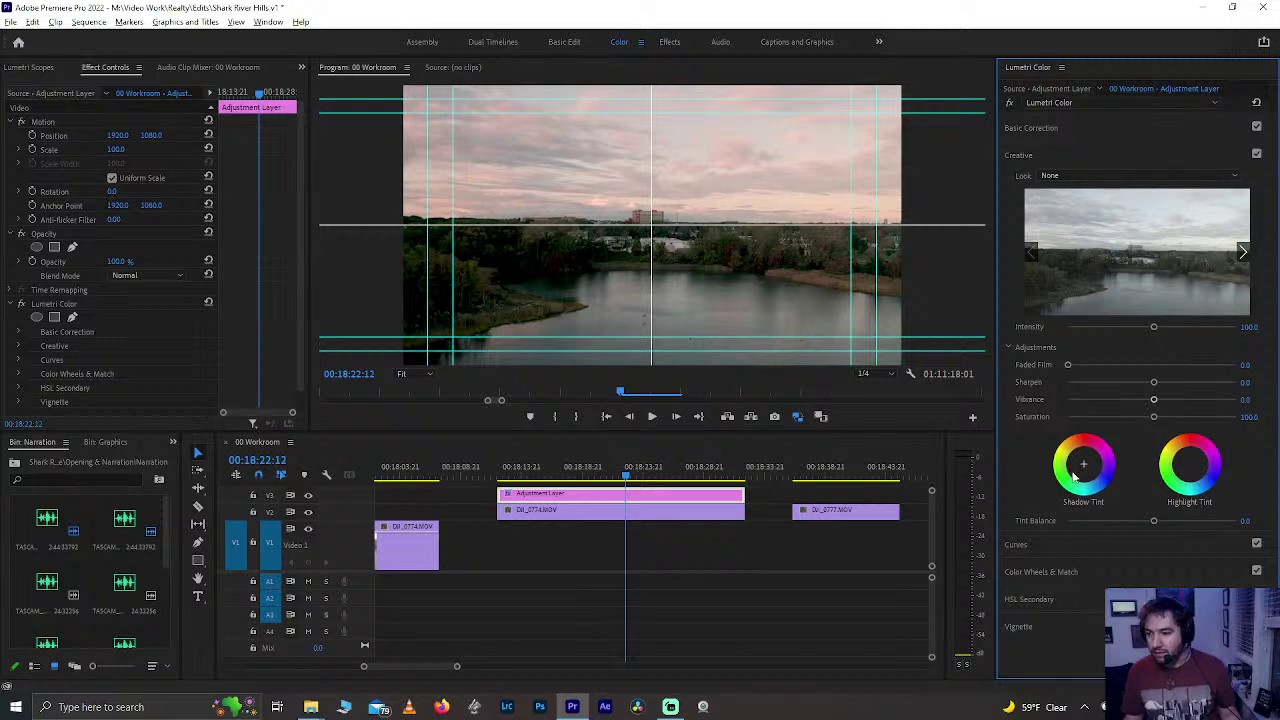
- Try a teal-green Creative shadow tint and the 1917 - Standard look, previewing each
left_click_drag(1077, 473, 1074, 476)
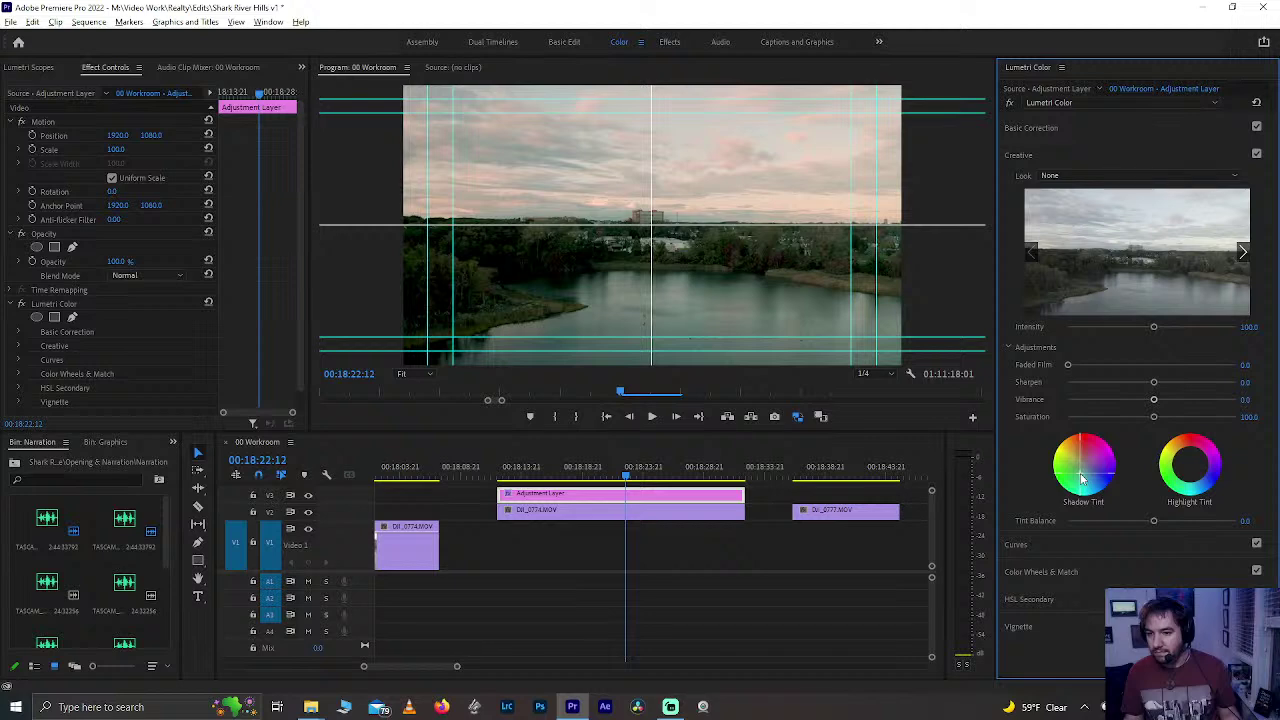
key("space")
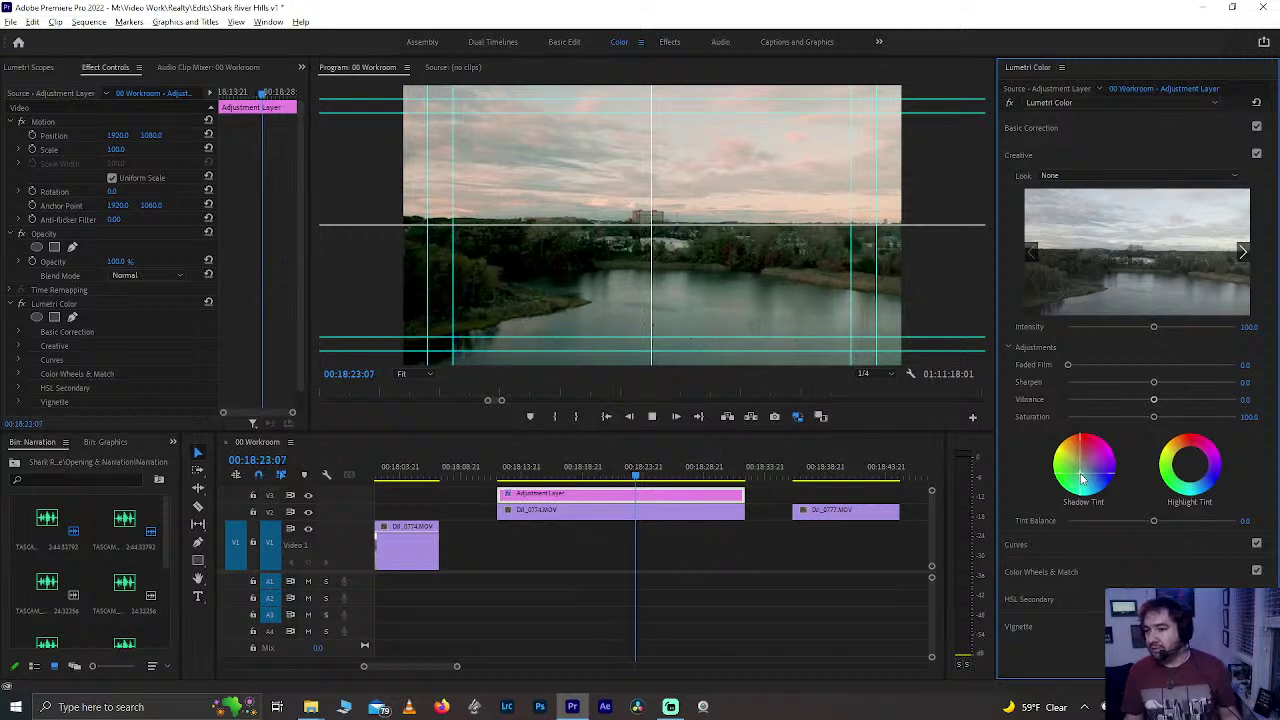
key("space")
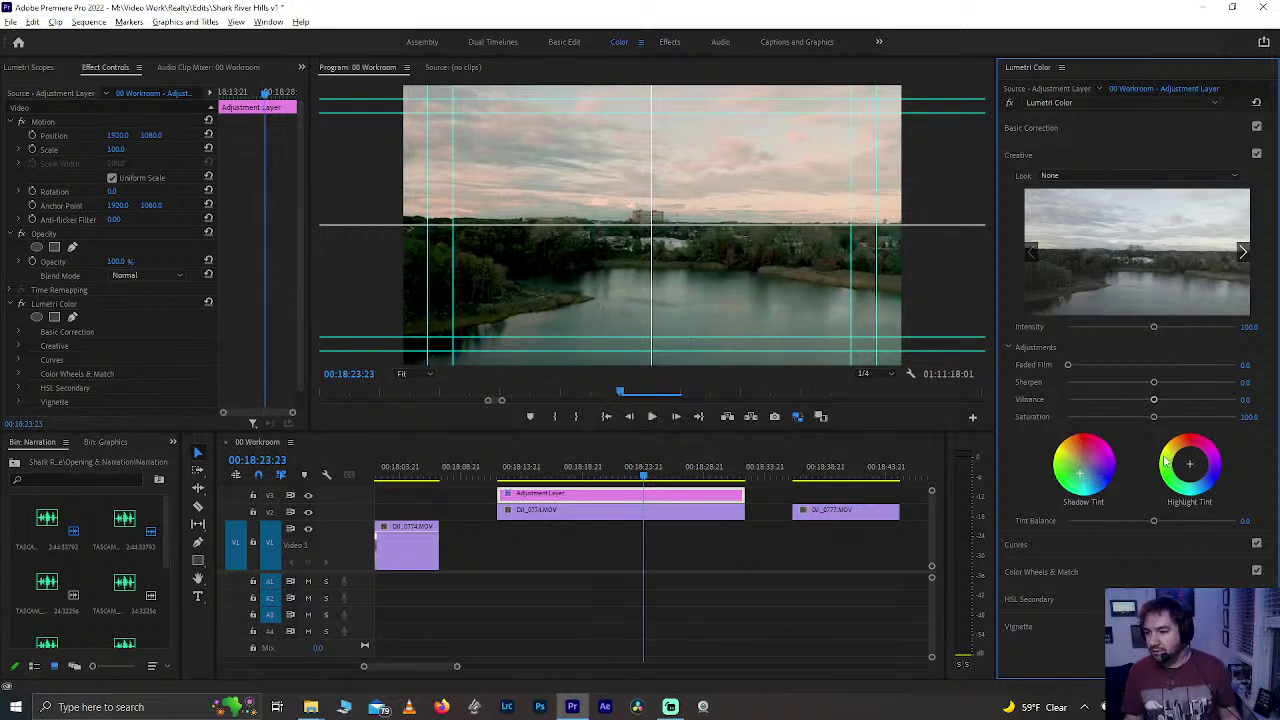
left_click(1242, 253)
left_click(1242, 253)
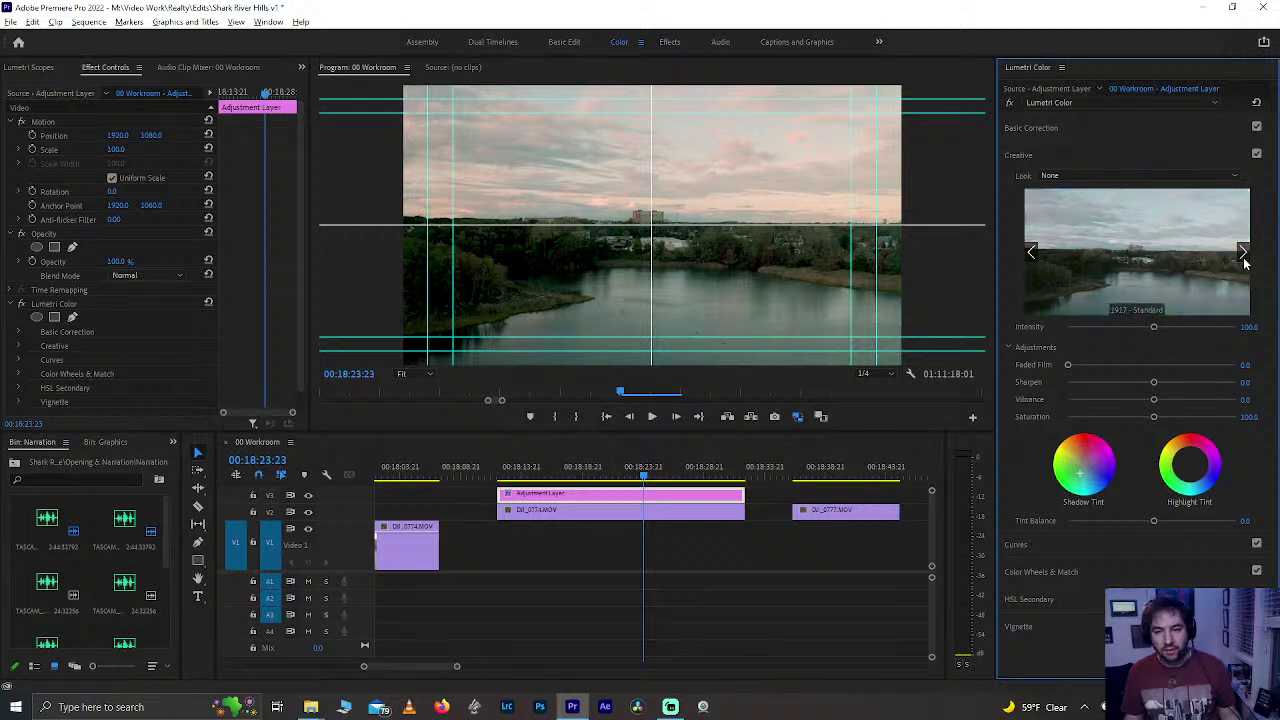
left_click(1180, 260)
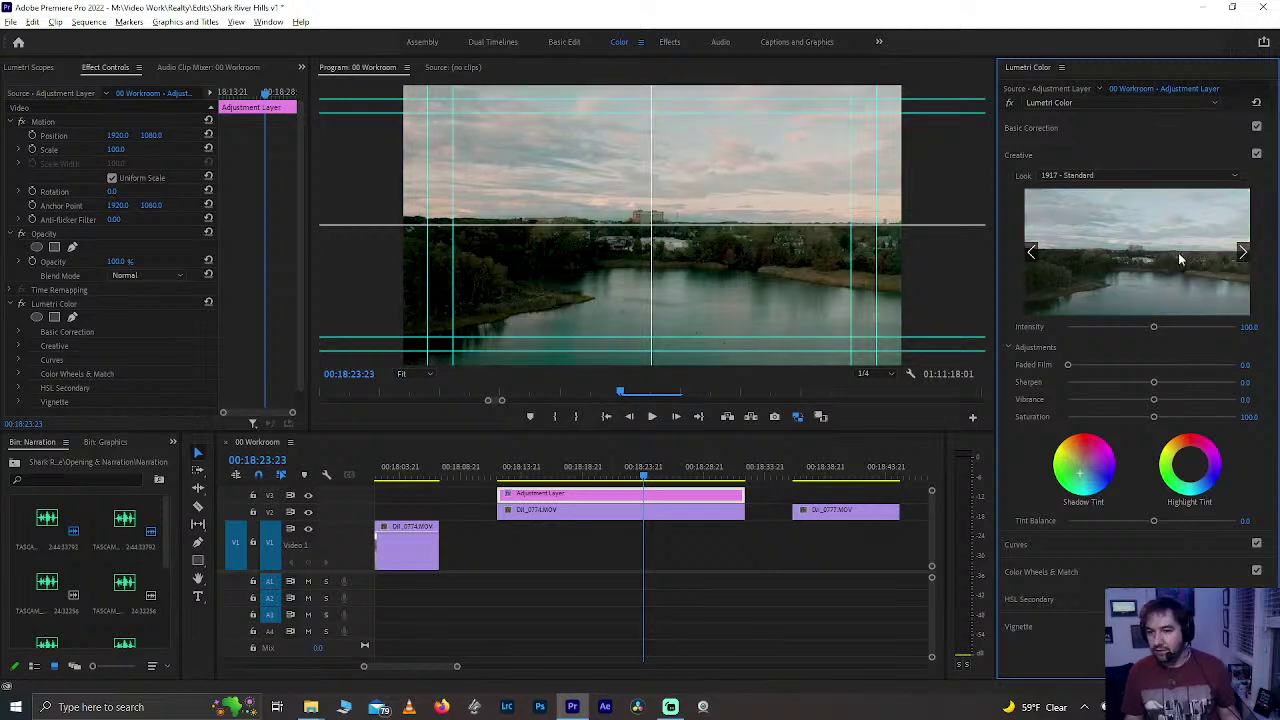
key("space")
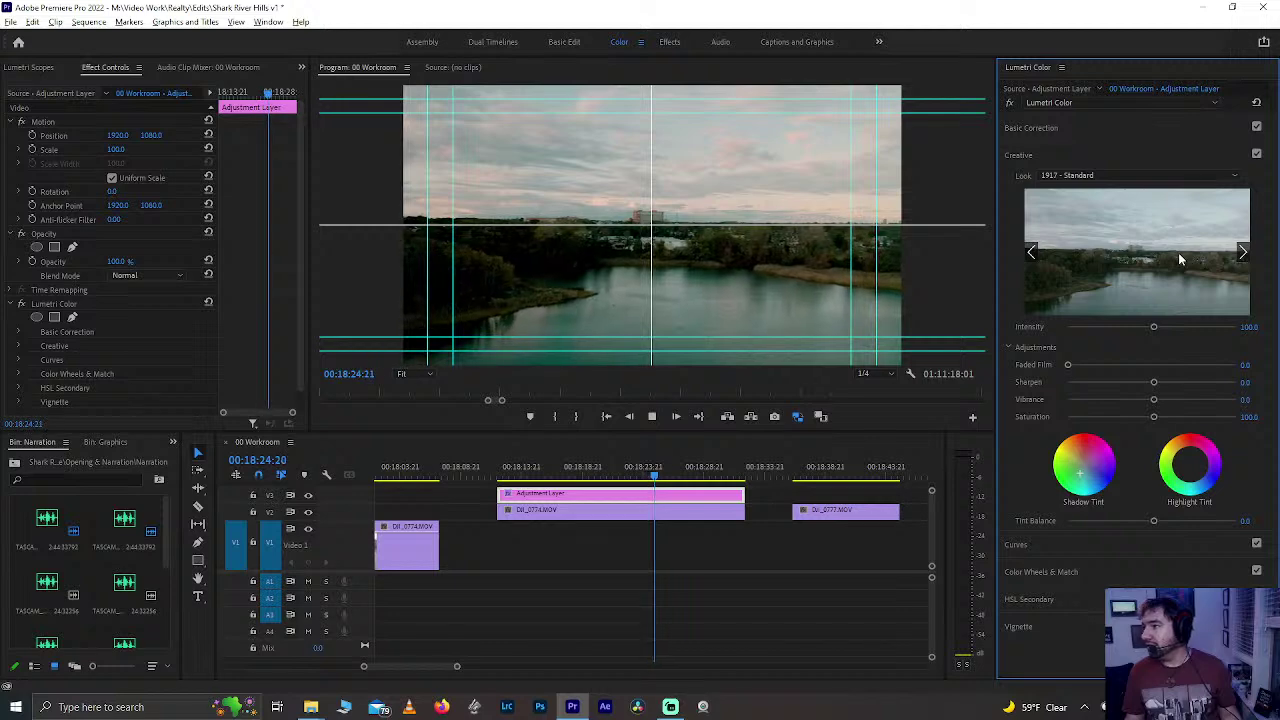
key("space")
- In Basic Correction, set Highlights to about 99.2 and Whites to -38.3, then play
left_click(1105, 127)
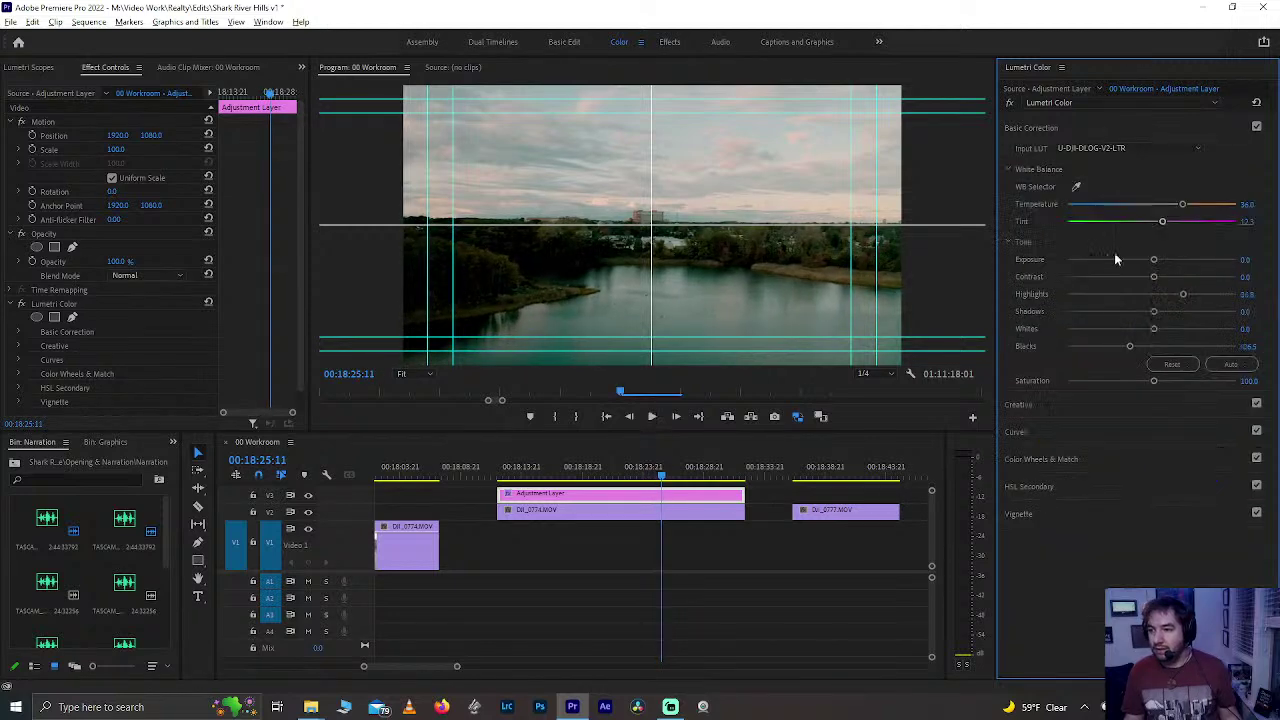
left_click(1100, 329)
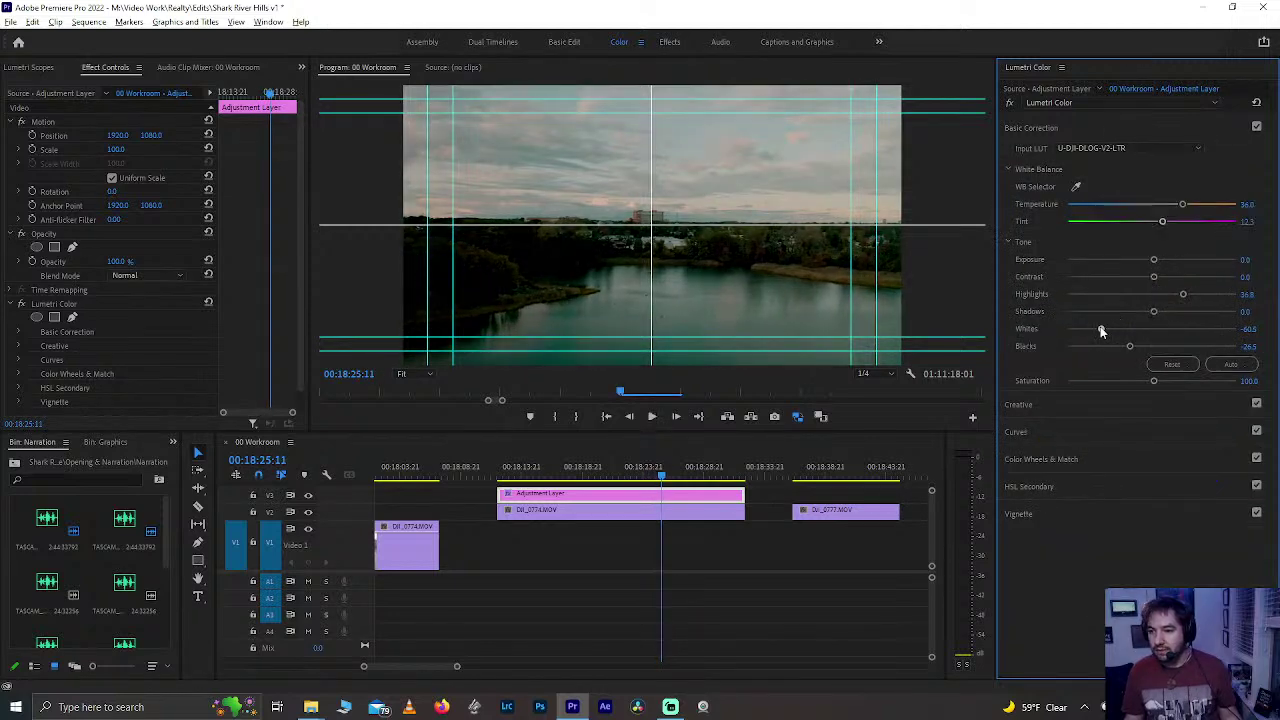
key("ctrl+z")
left_click_drag(1184, 297, 1234, 286)
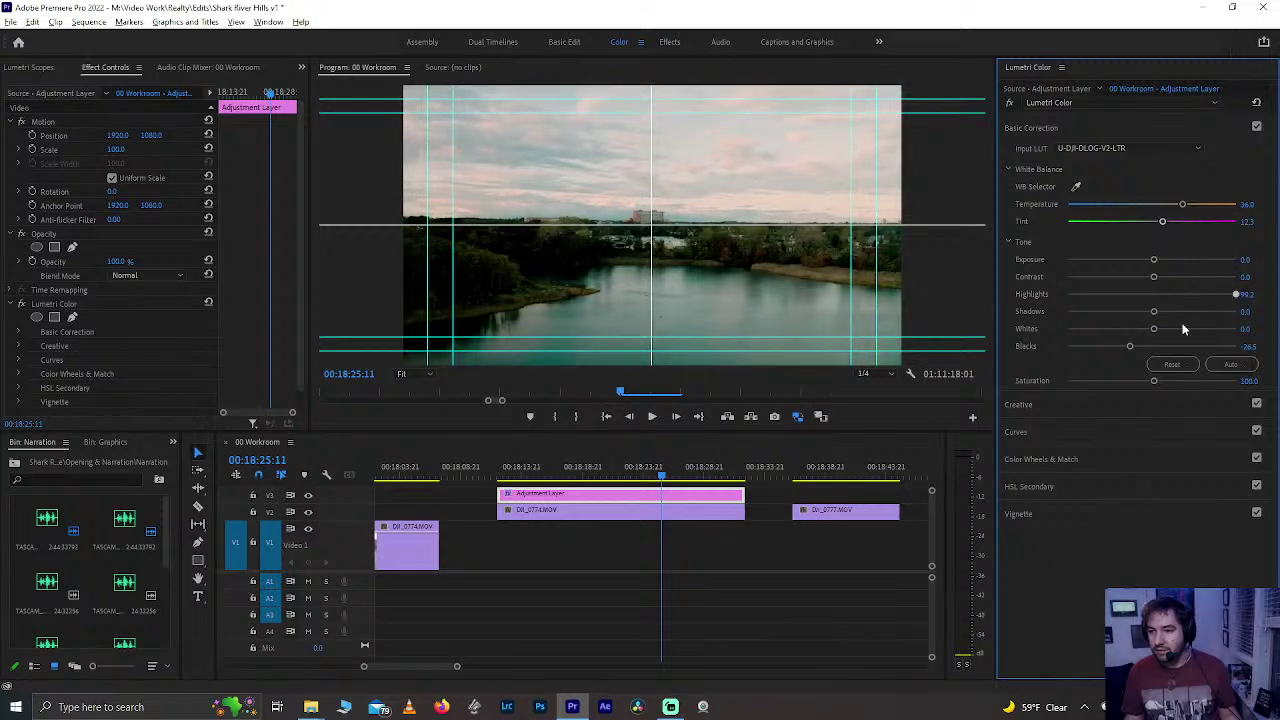
left_click_drag(1145, 331, 1120, 331)
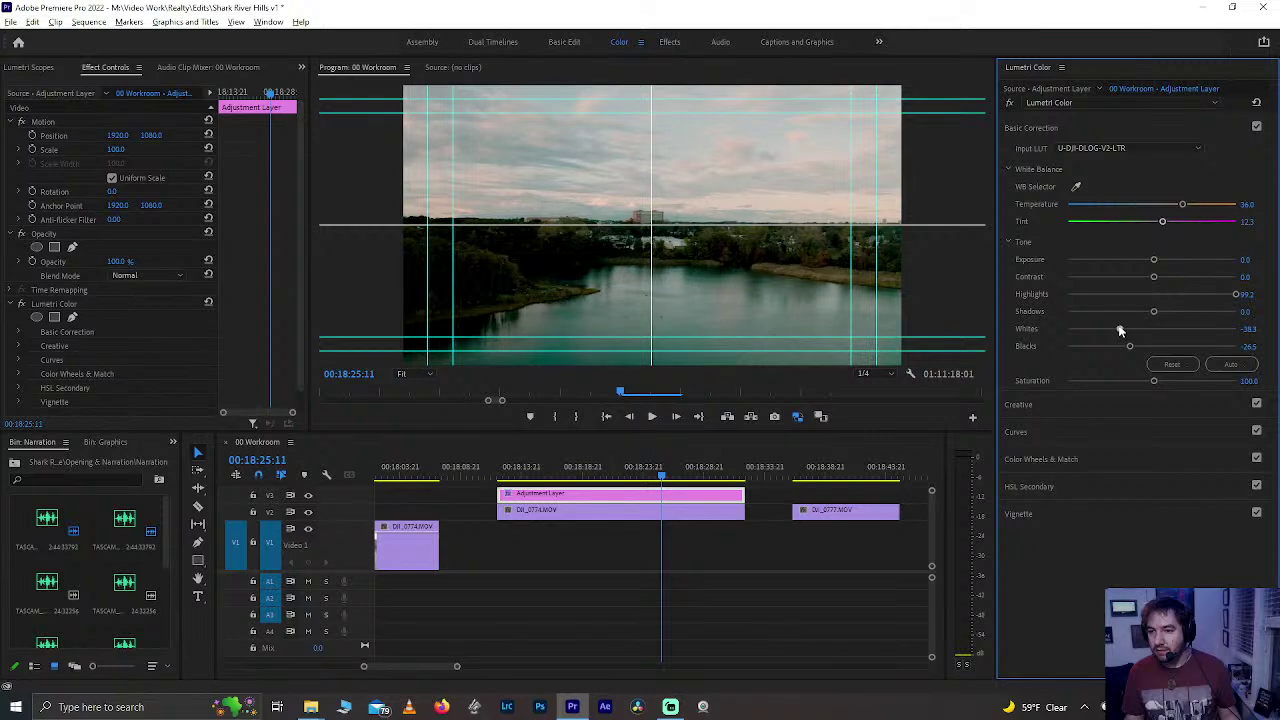
key("space")
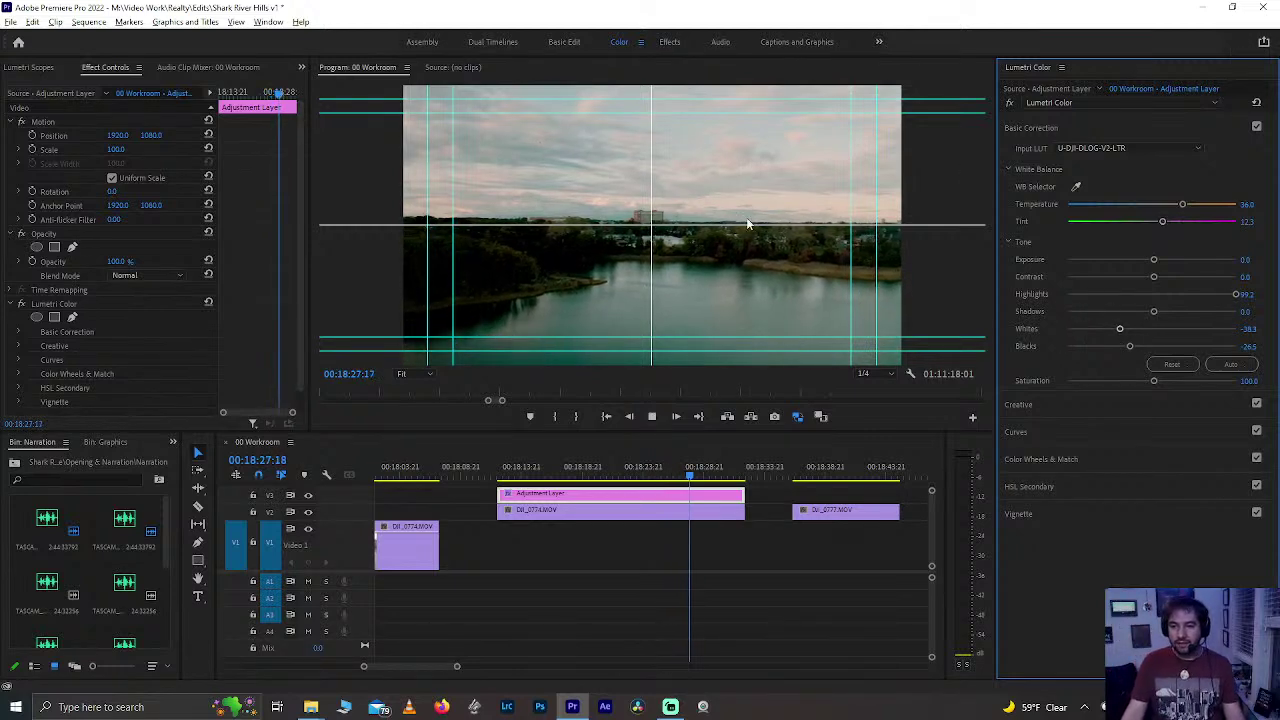
- Keyframe DJI_0774's Scale to start at 150 at the clip start and zoom out, then preview
left_click(523, 467)
left_click(535, 509)
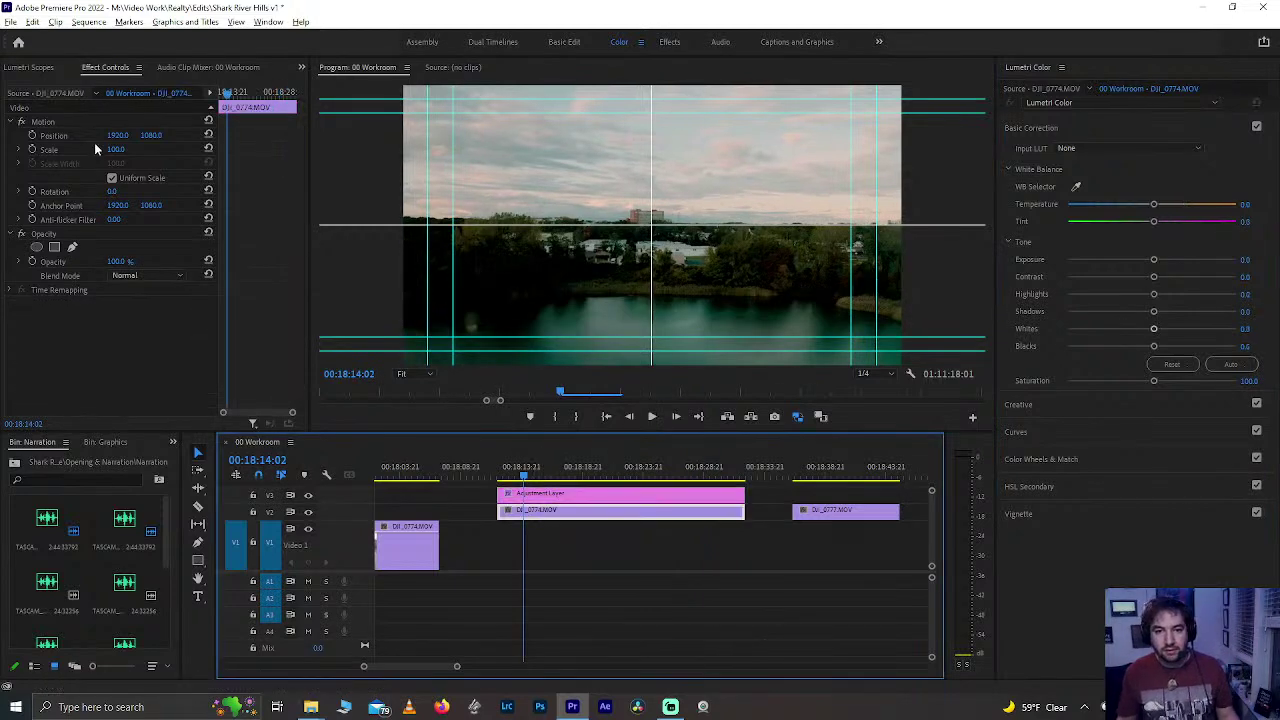
left_click(116, 149)
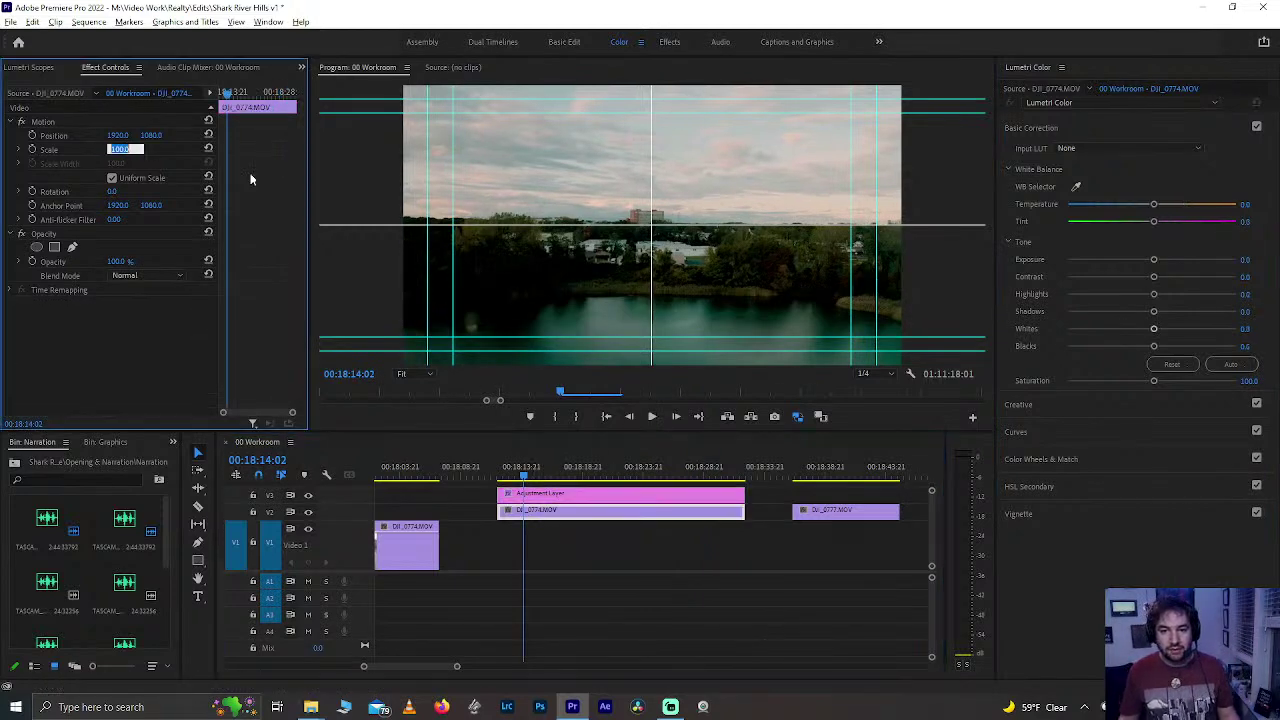
left_click(33, 149)
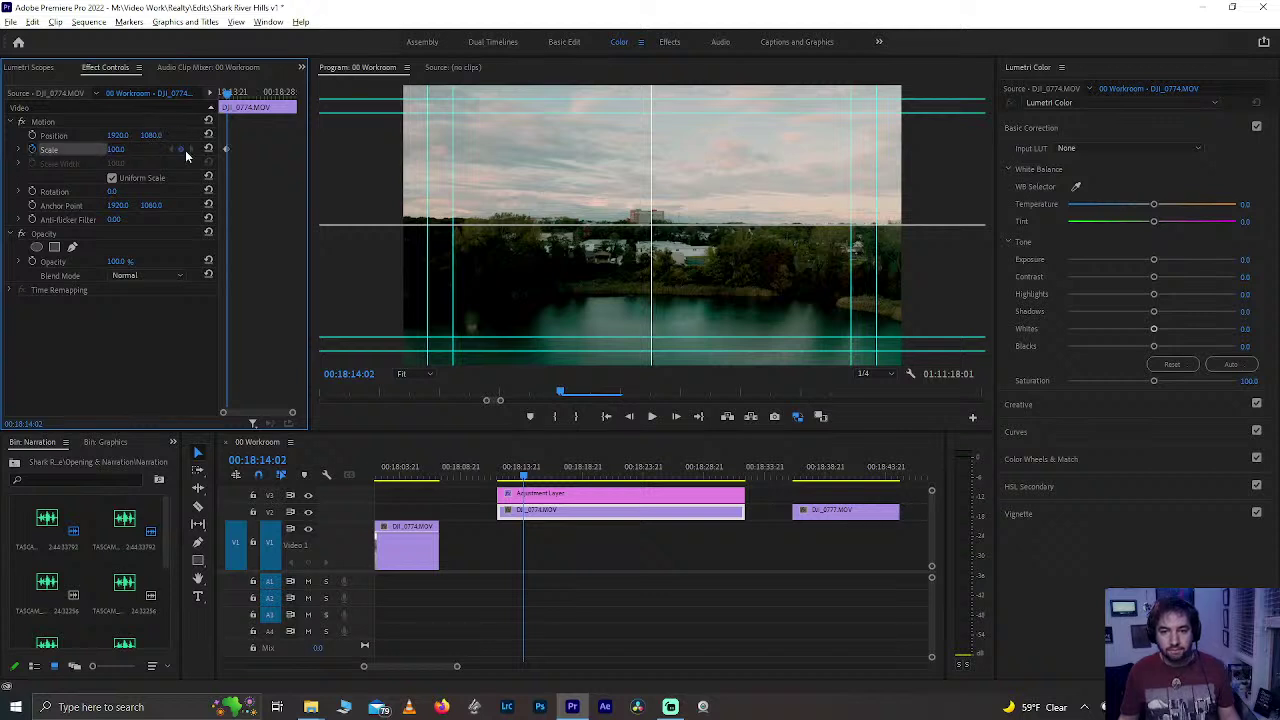
left_click_drag(226, 148, 305, 156)
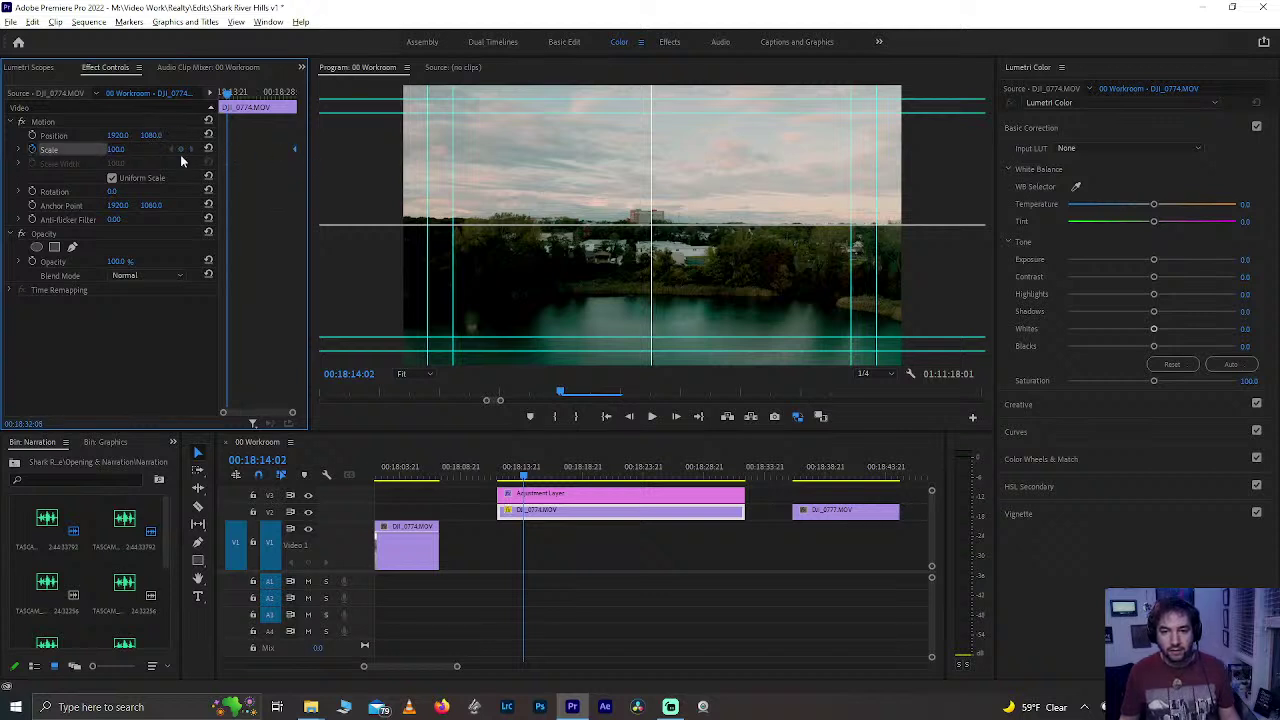
left_click(116, 149)
type("150")
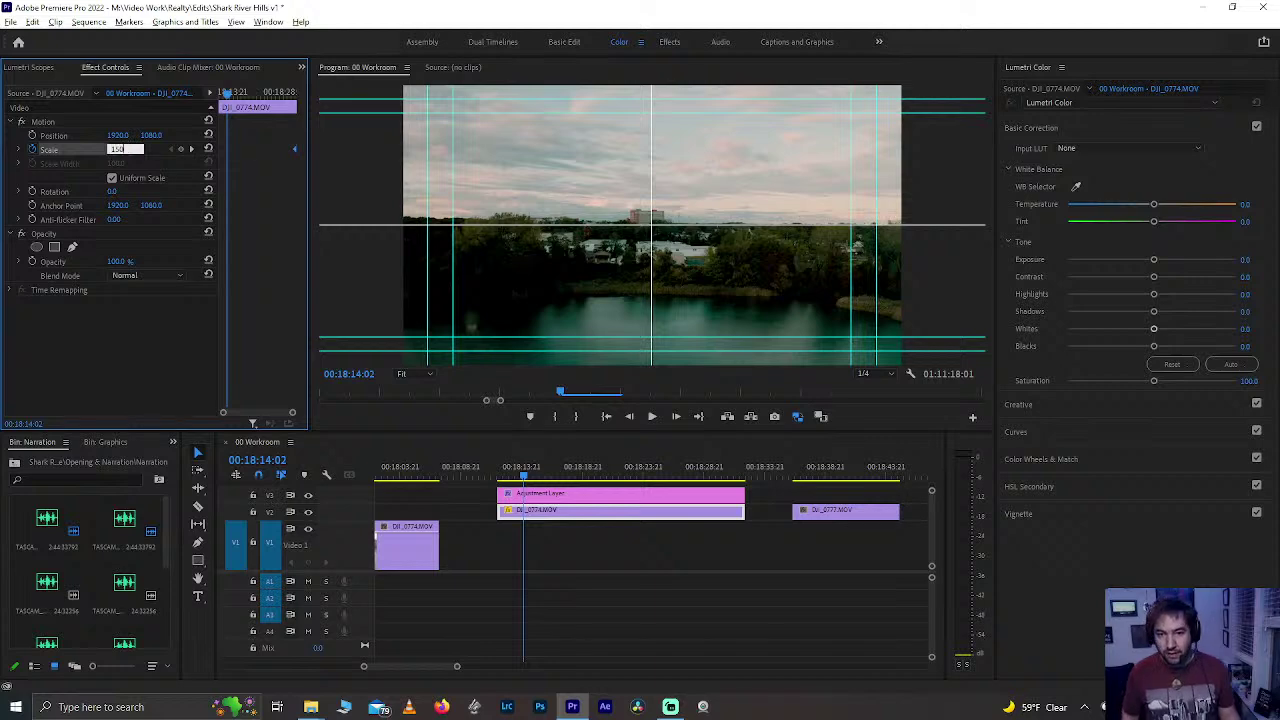
key("Return")
left_click_drag(226, 150, 193, 149)
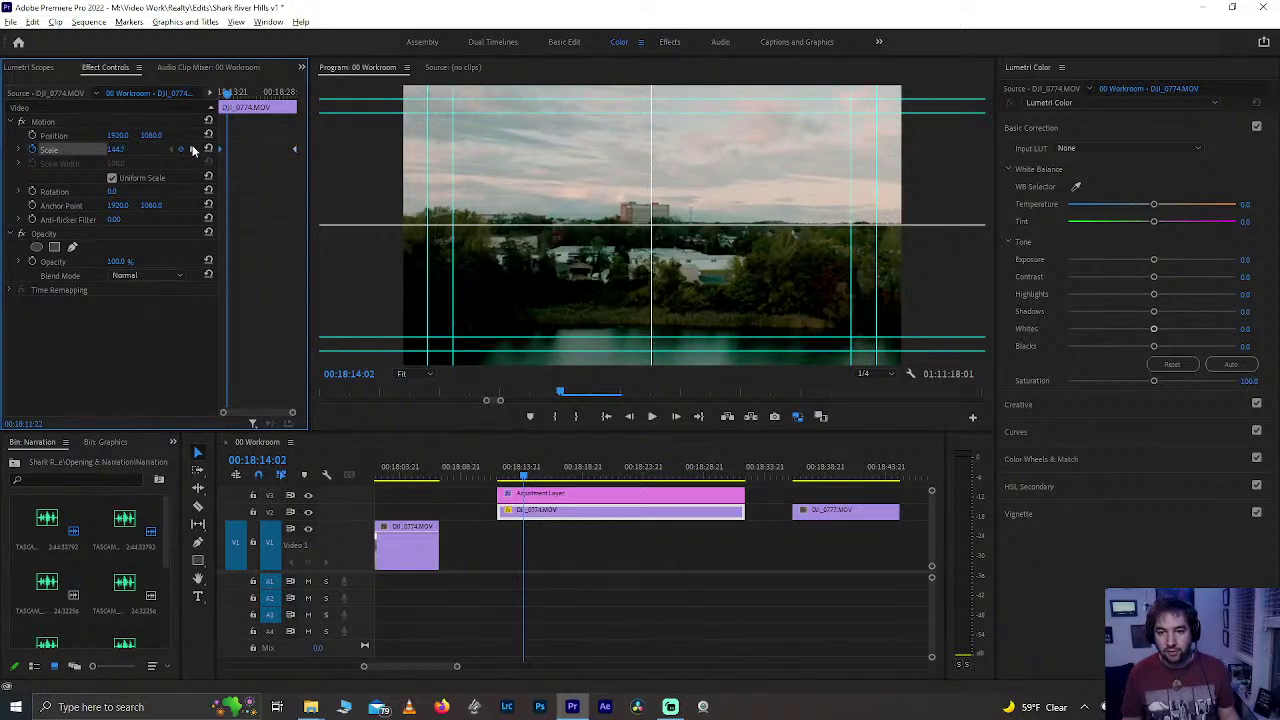
key("space")
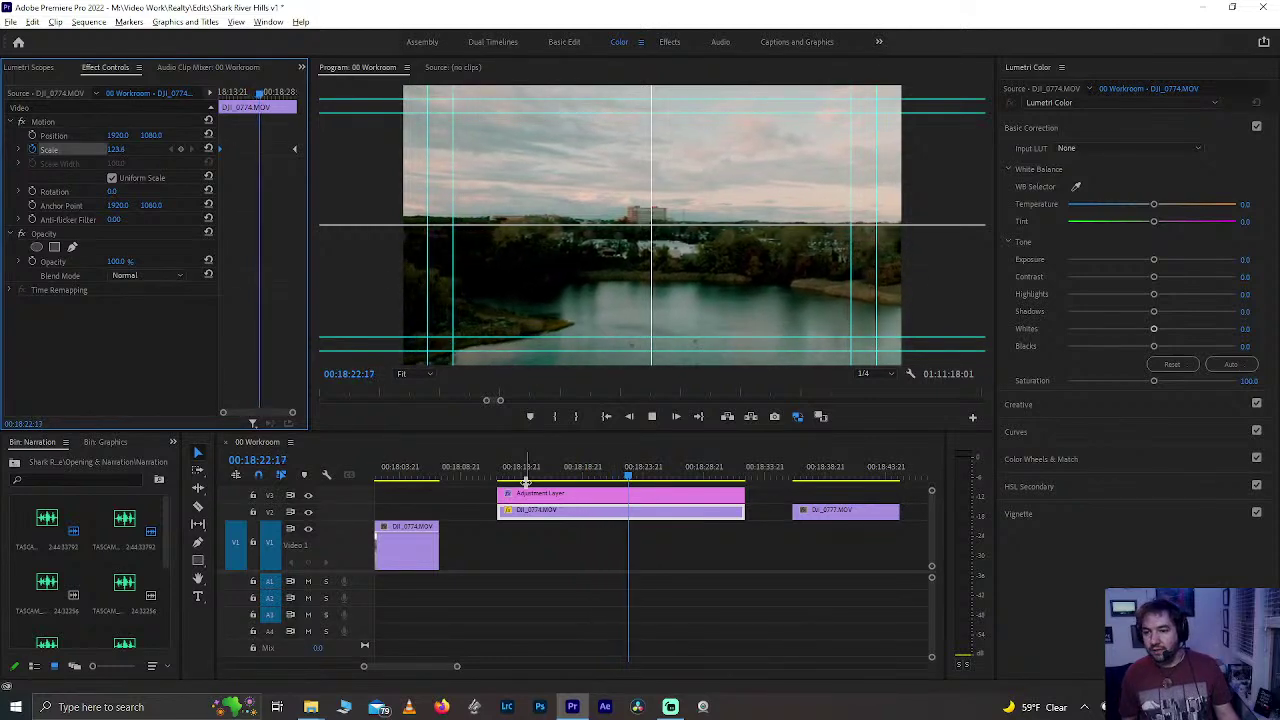
key("space")
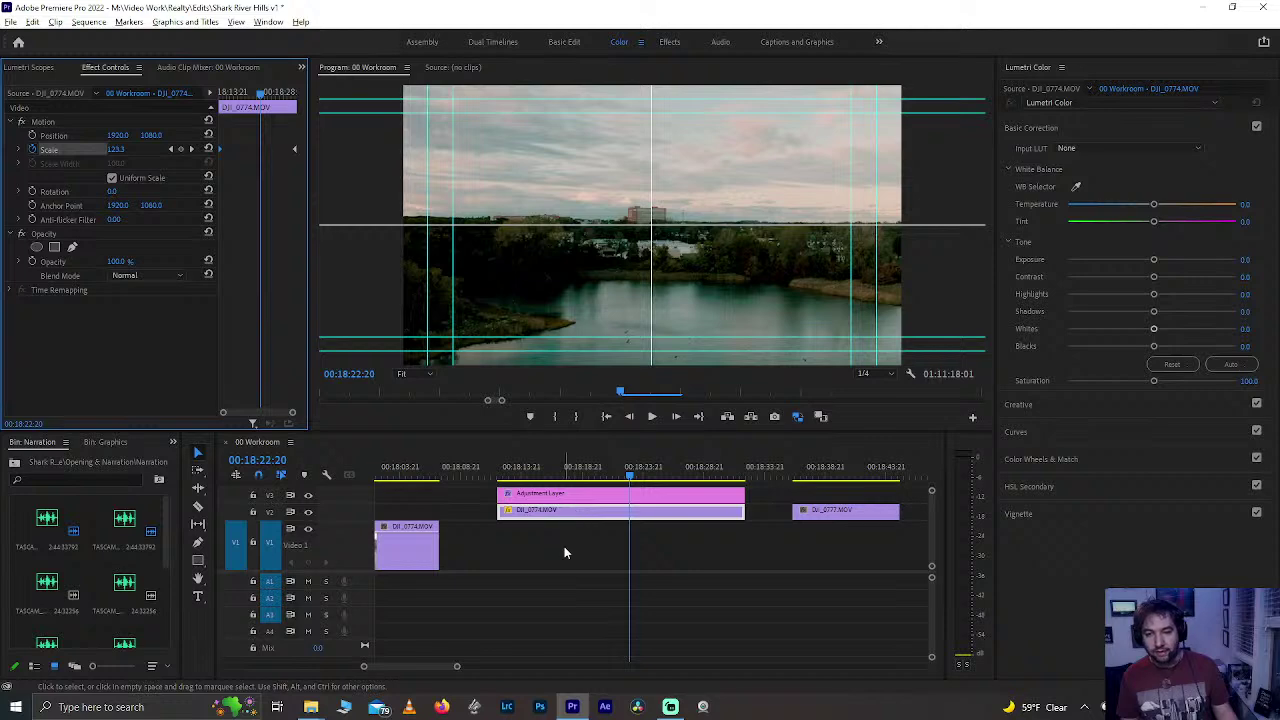
left_click(554, 548)
- Scrub through the earlier drone clips and lift DJI_0773 up onto V2
left_click(536, 479)
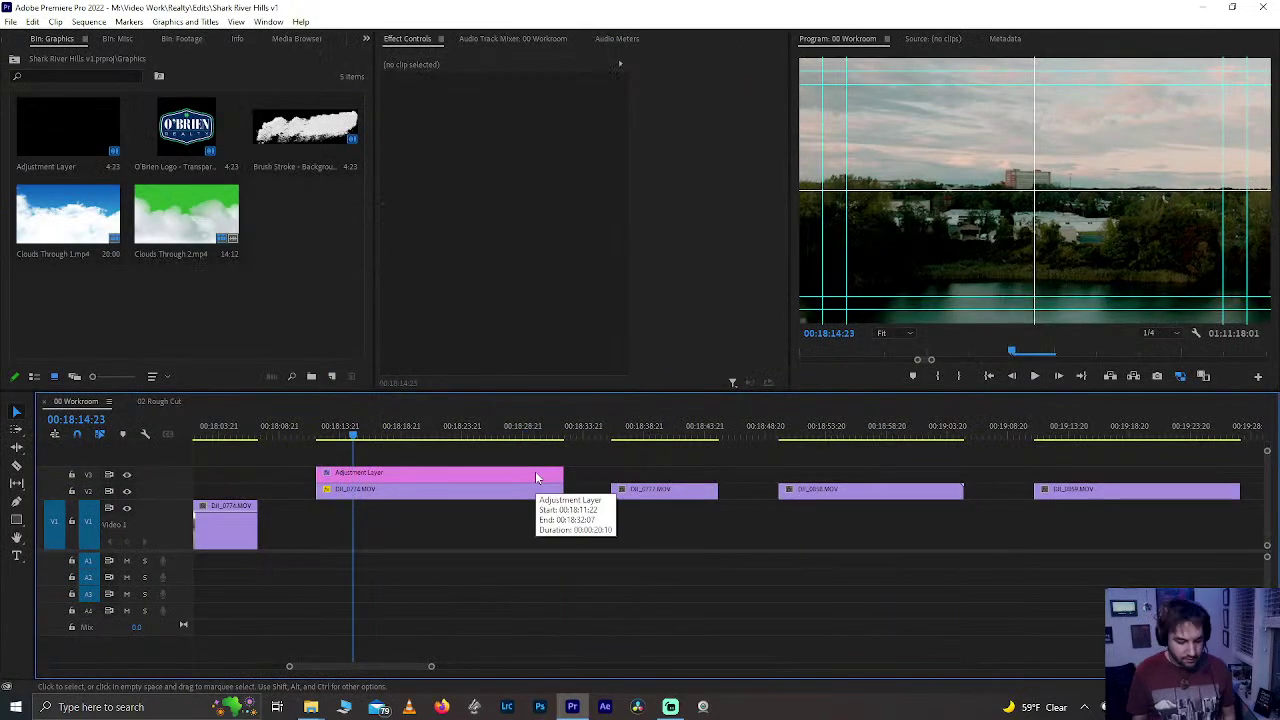
scroll(560, 545, "down", 2)
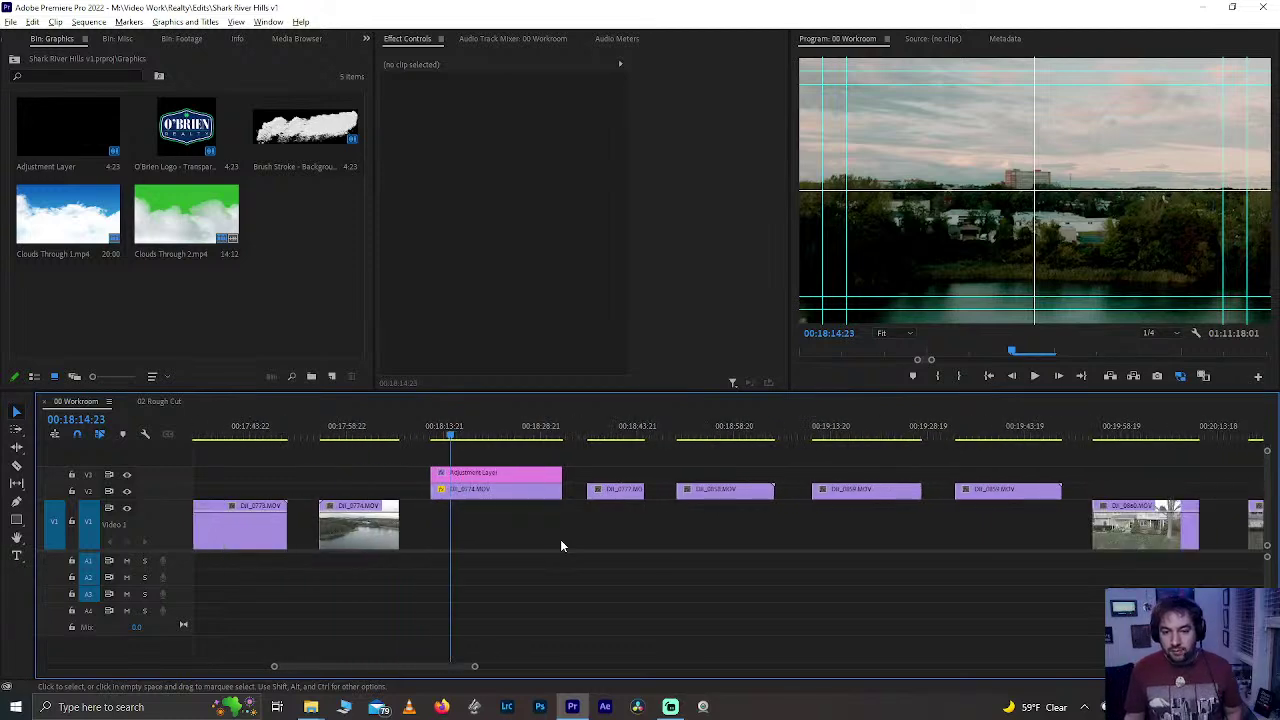
scroll(560, 545, "down", 1)
left_click(447, 437)
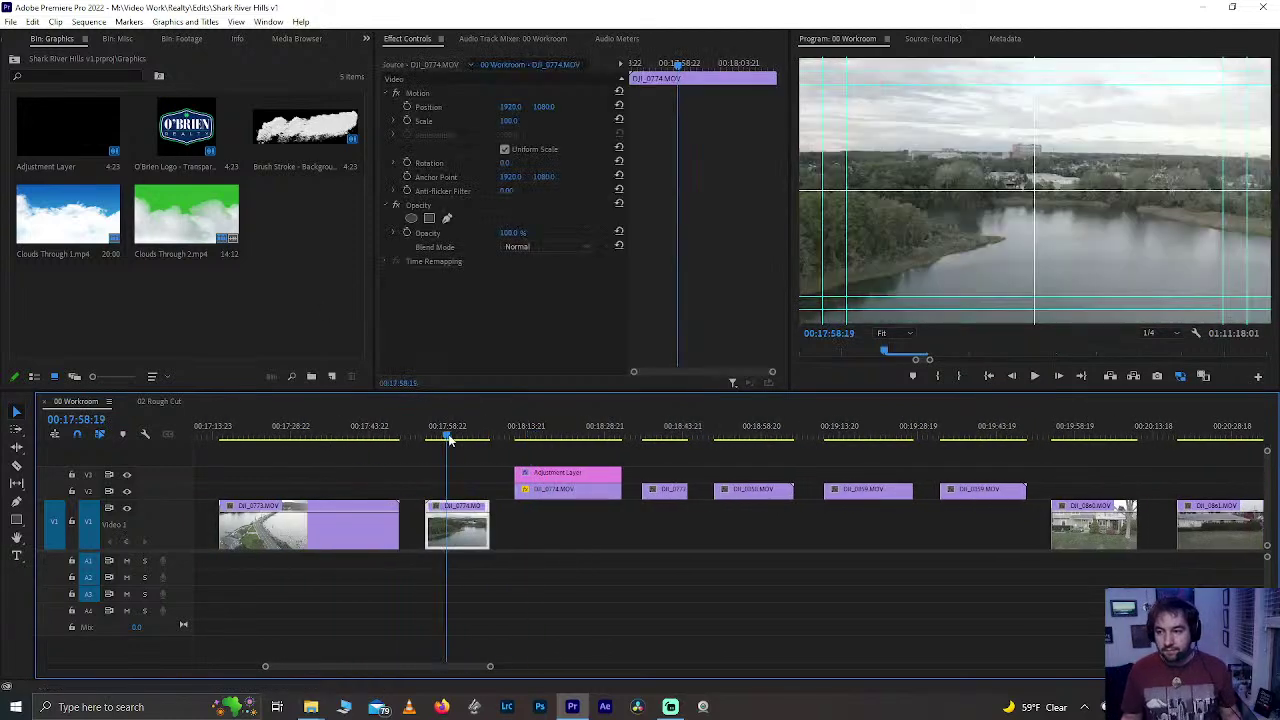
scroll(449, 440, "up", 1)
left_click(387, 421)
scroll(387, 421, "up", 4)
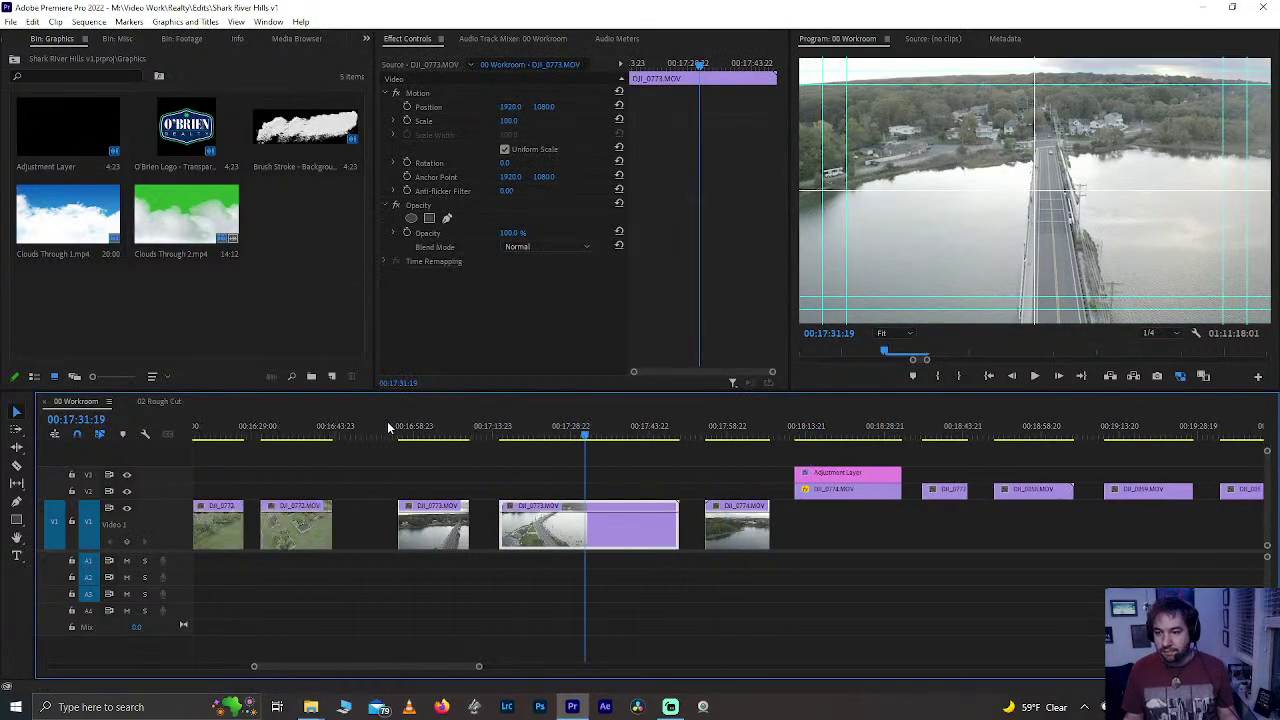
left_click(490, 428)
left_click_drag(503, 430, 705, 452)
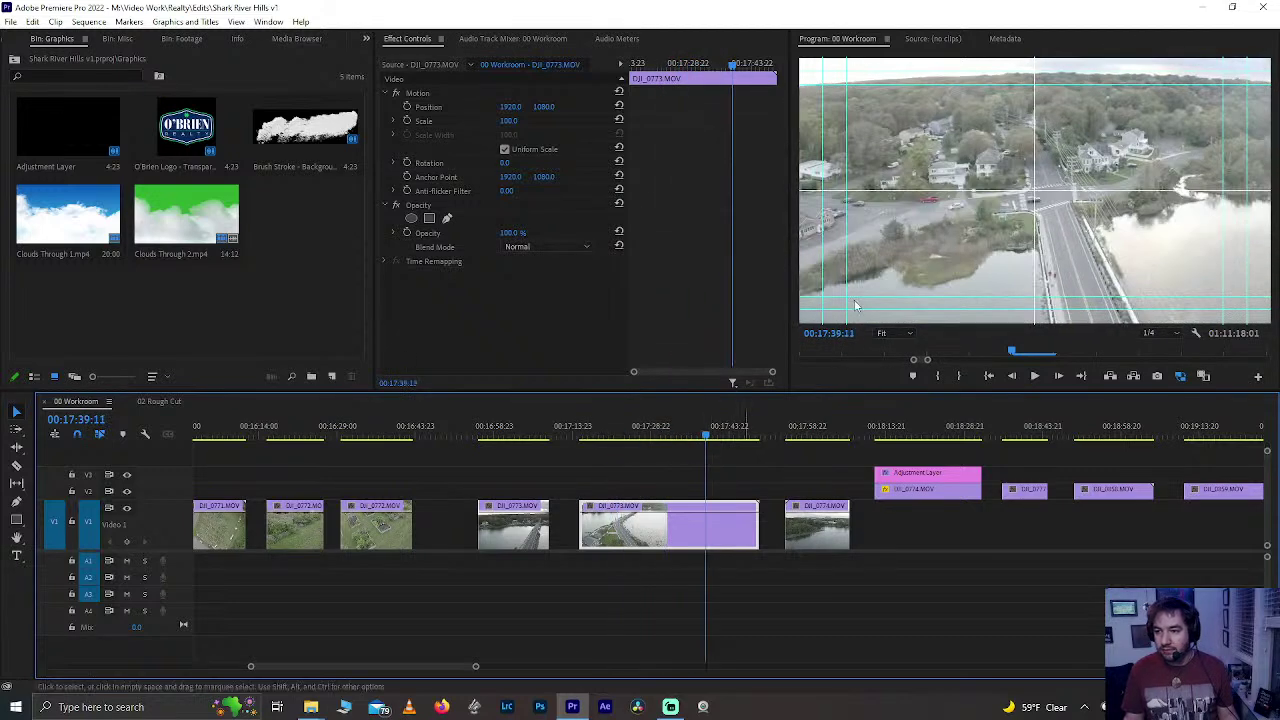
left_click_drag(620, 535, 624, 490)
left_click_drag(509, 434, 566, 432)
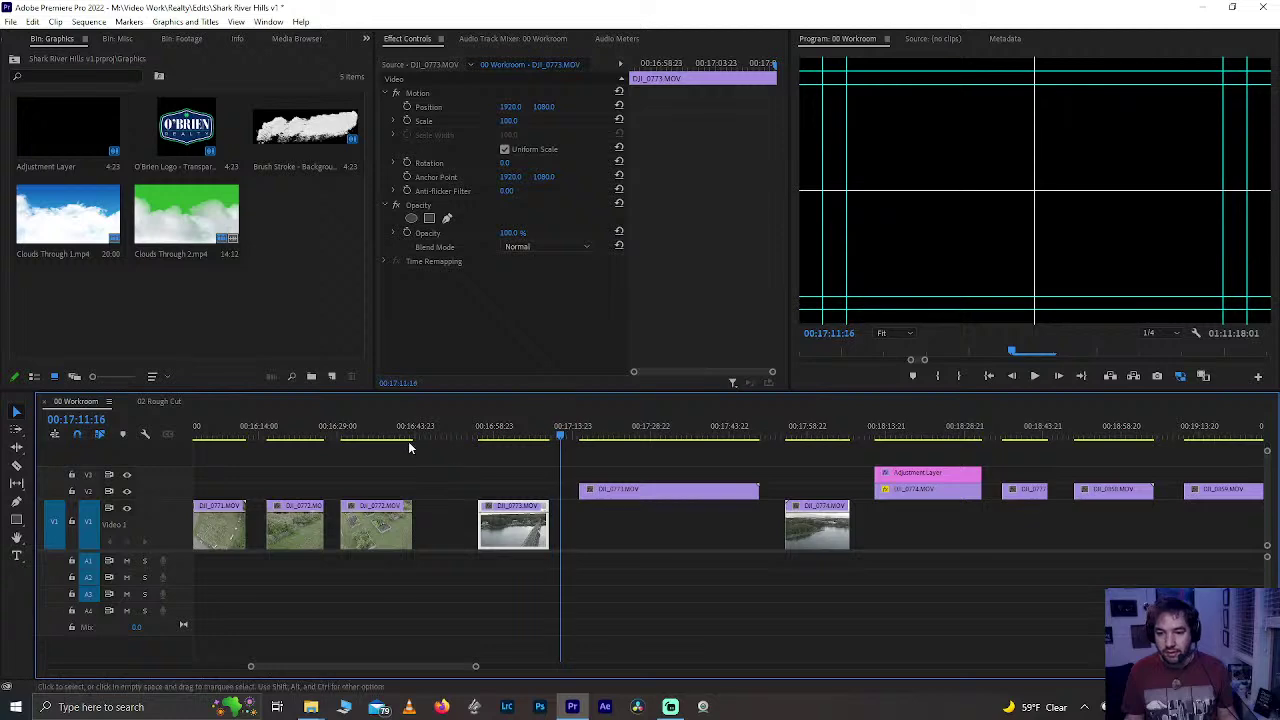
- Locate and select the DJI_0765.MOV gazebo clip, then switch to the 02 Rough Cut sequence
left_click(359, 436)
scroll(363, 436, "up", 6)
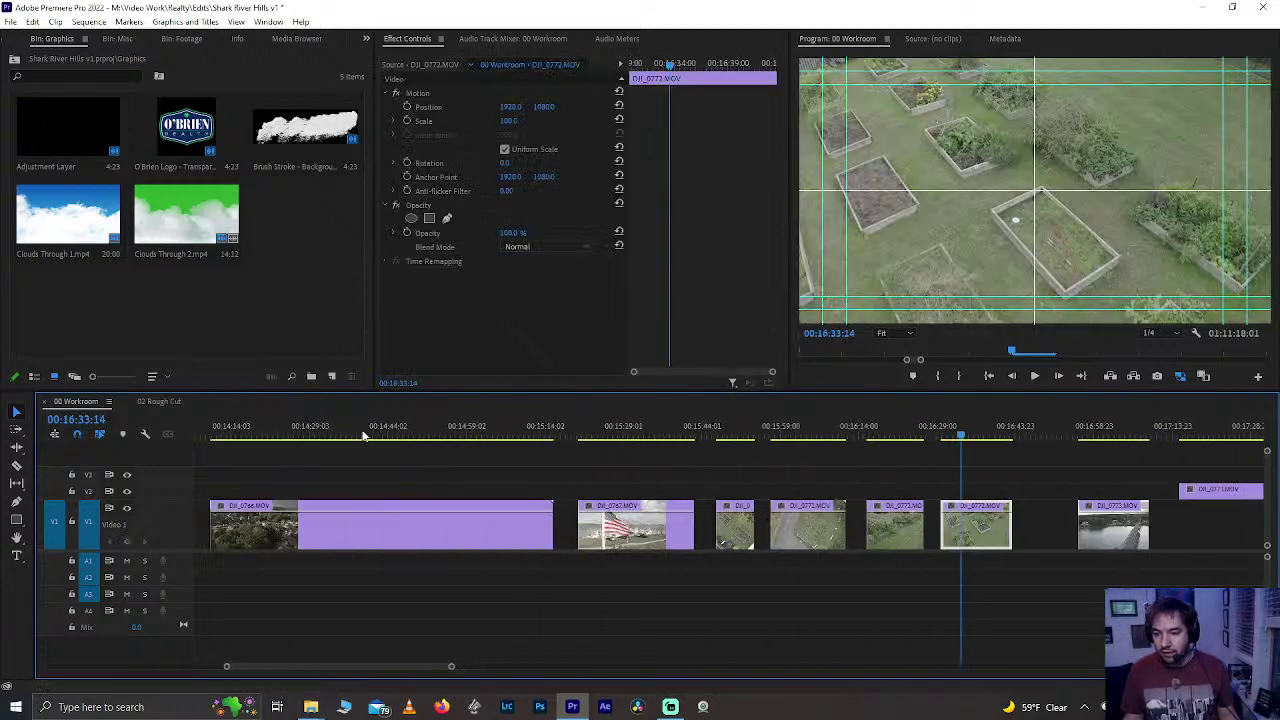
scroll(410, 440, "up", 4)
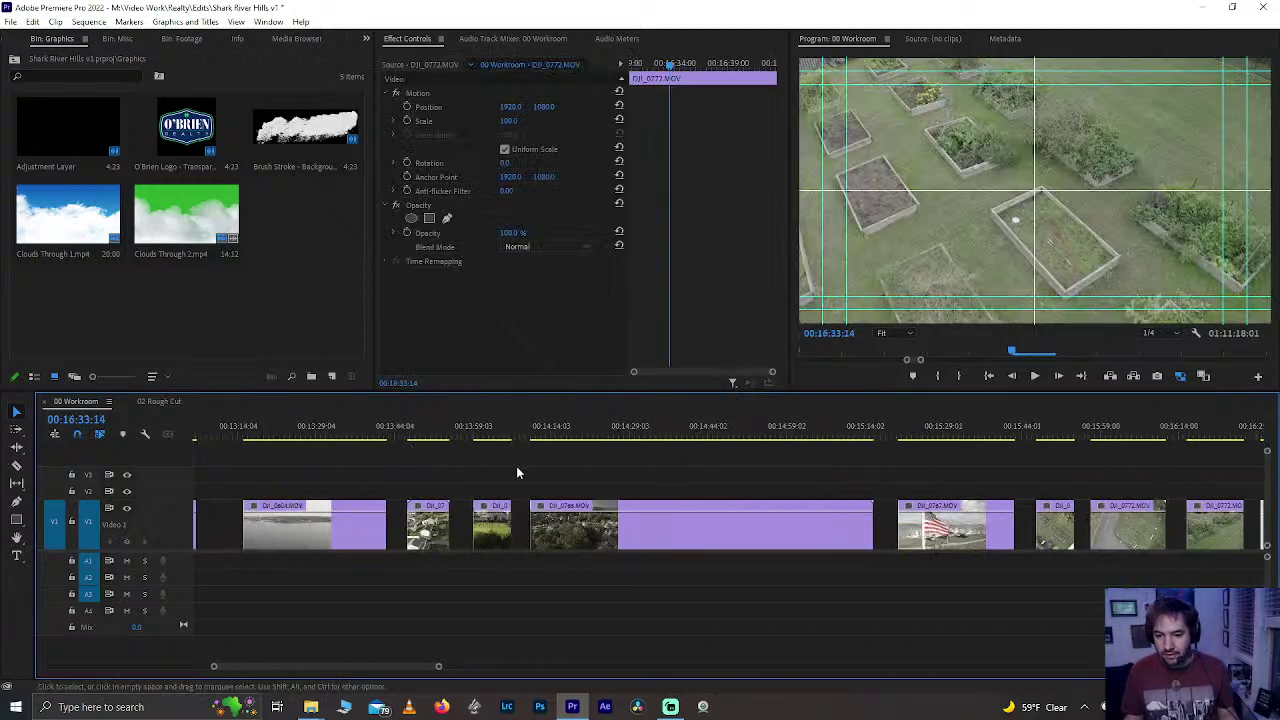
left_click(493, 436)
left_click_drag(598, 432, 661, 432)
mouse_move(495, 436)
left_mouse_down()
mouse_move(423, 436)
mouse_move(480, 434)
left_mouse_up()
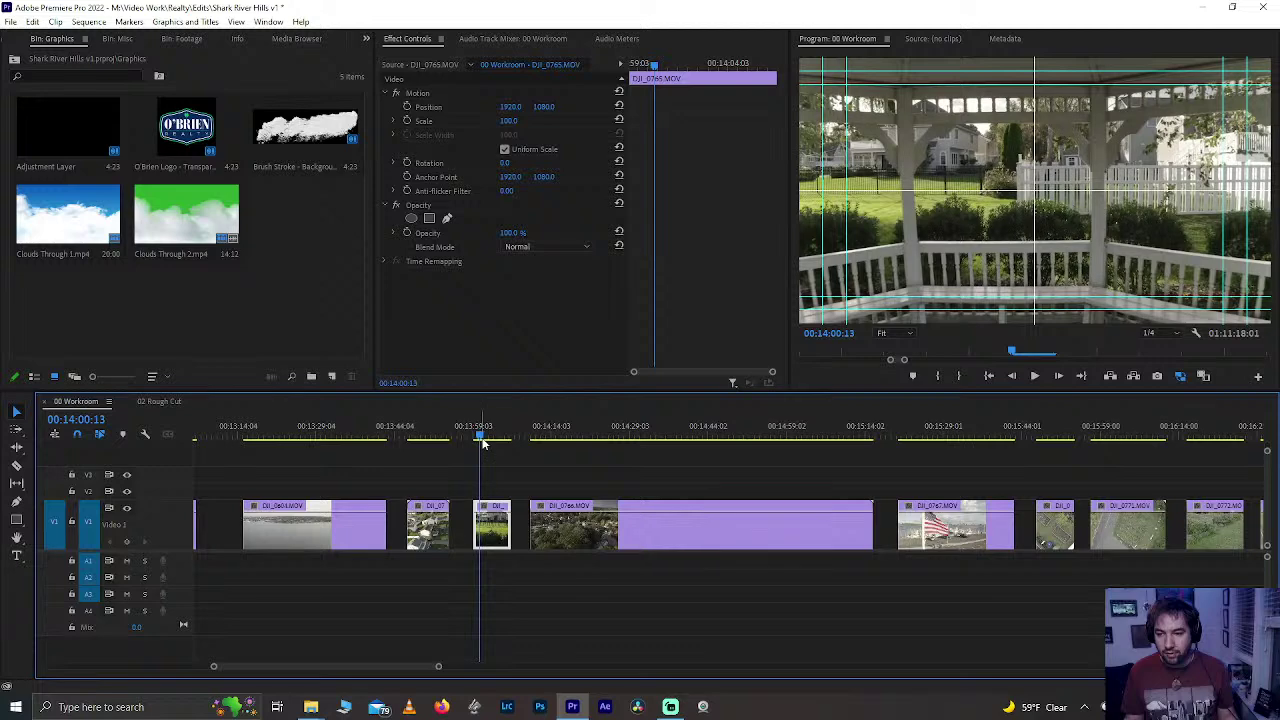
left_click(492, 533)
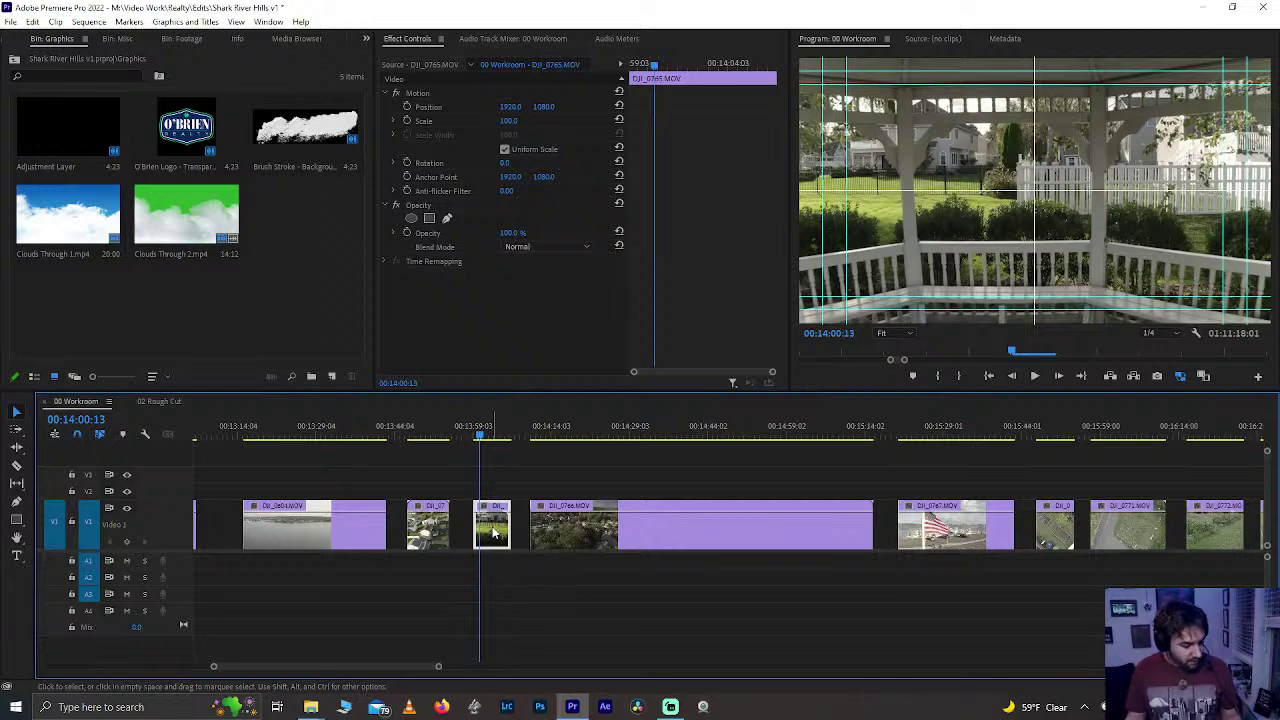
left_click(160, 402)
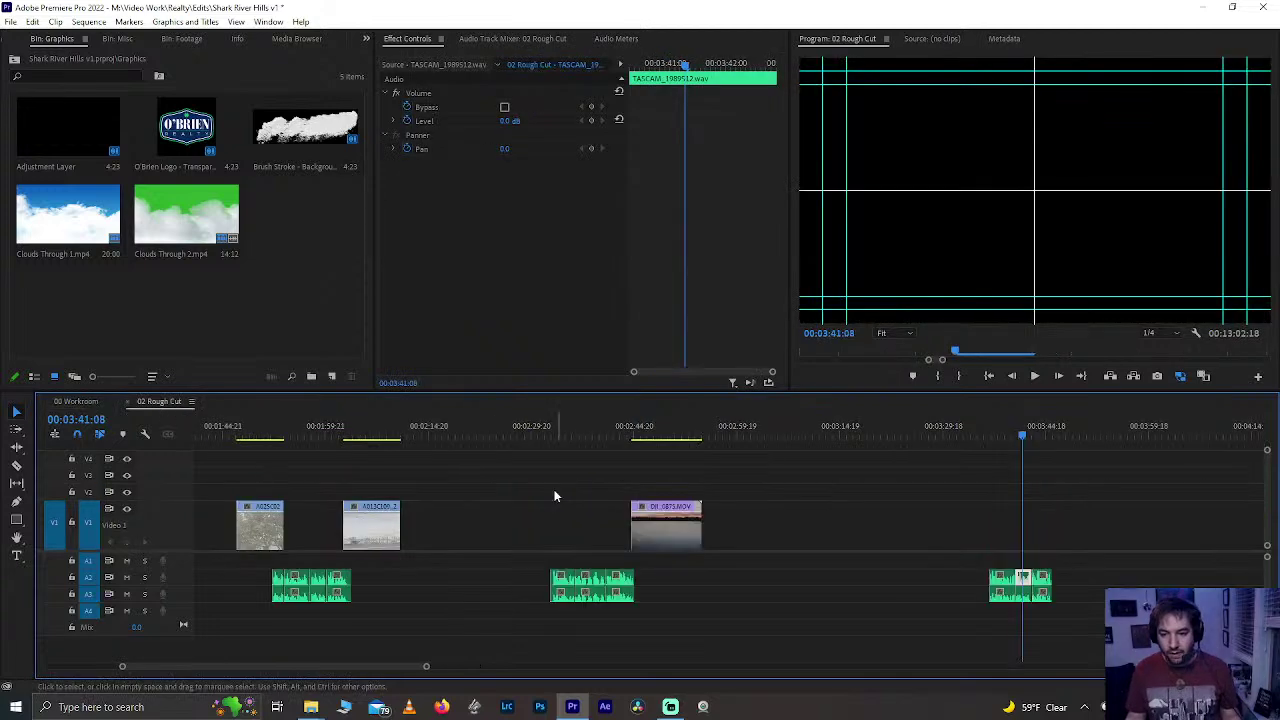
- Paste the DJI_0765 gazebo clip at 00:02:14 on V1 and zoom in on it
scroll(445, 507, "up", 5)
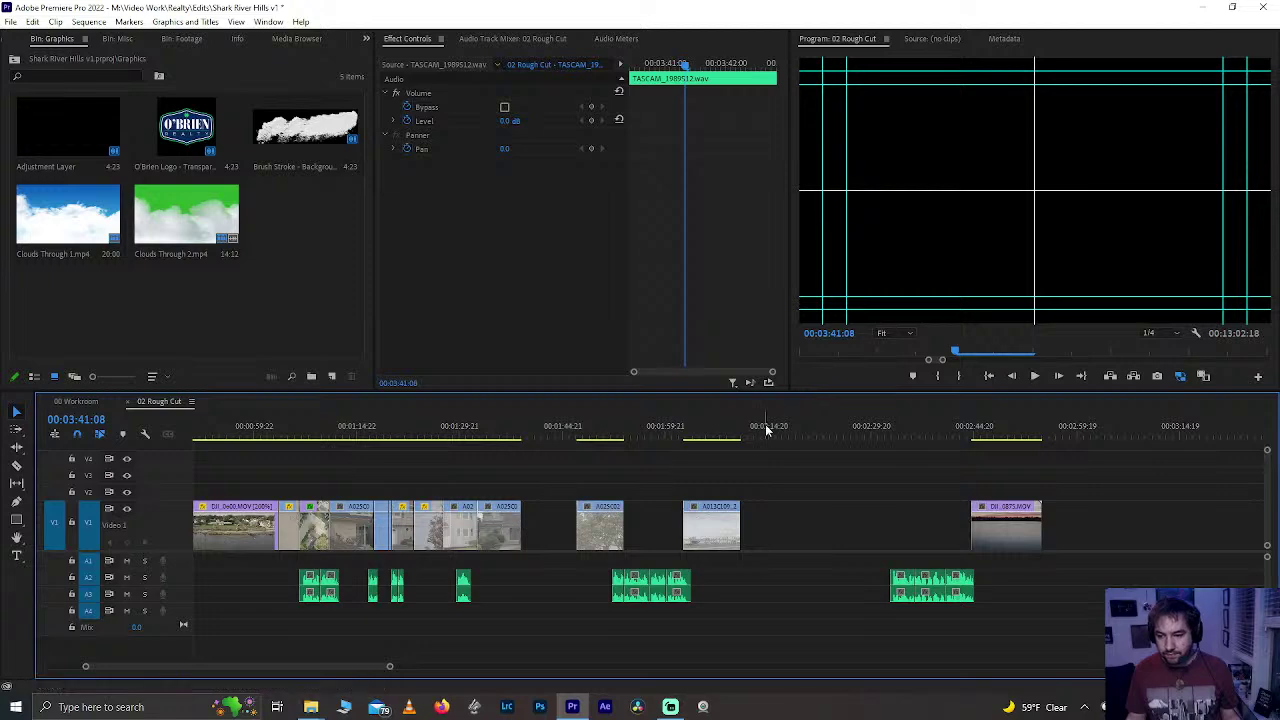
left_click(765, 430)
key("ctrl+v")
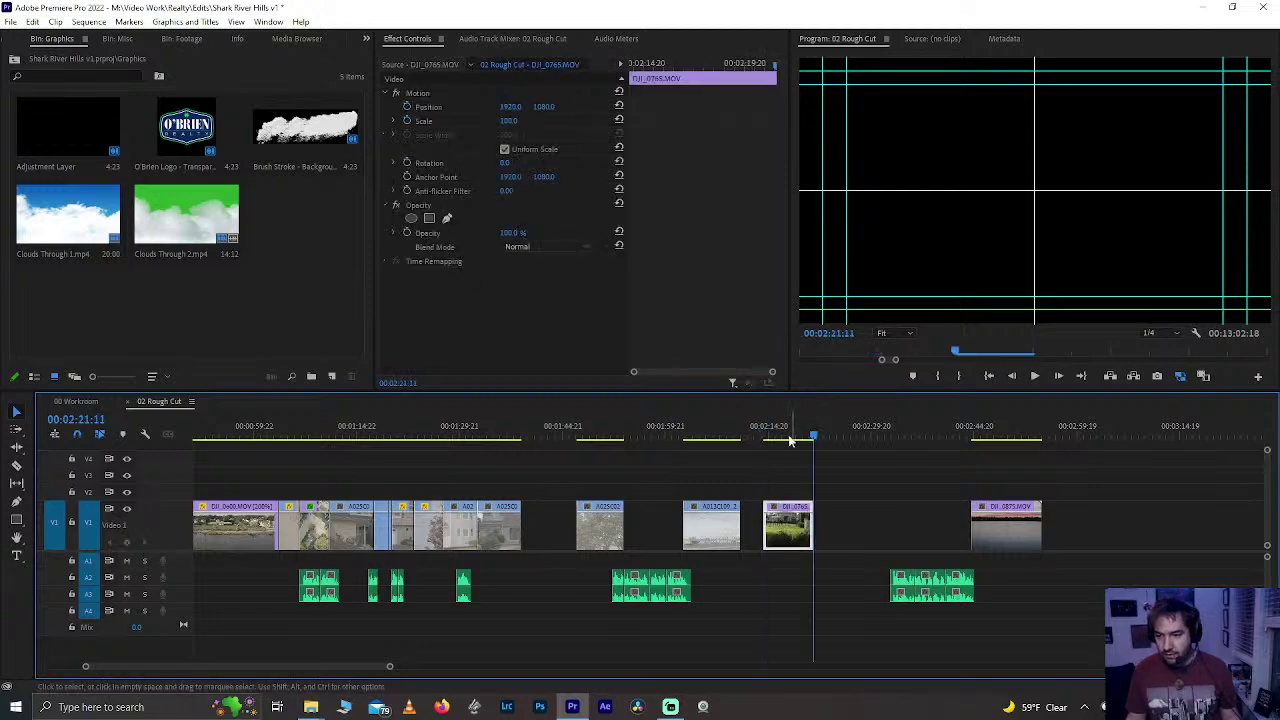
left_click(775, 429)
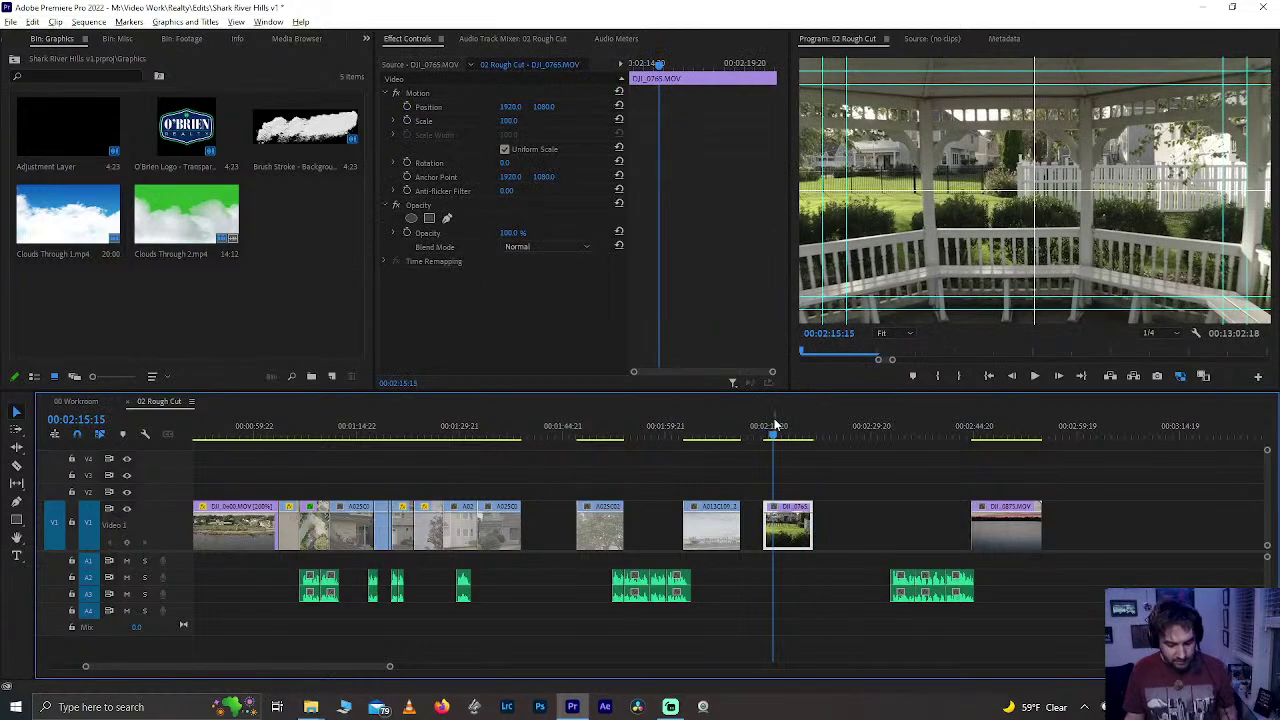
key("=")
left_click(762, 437)
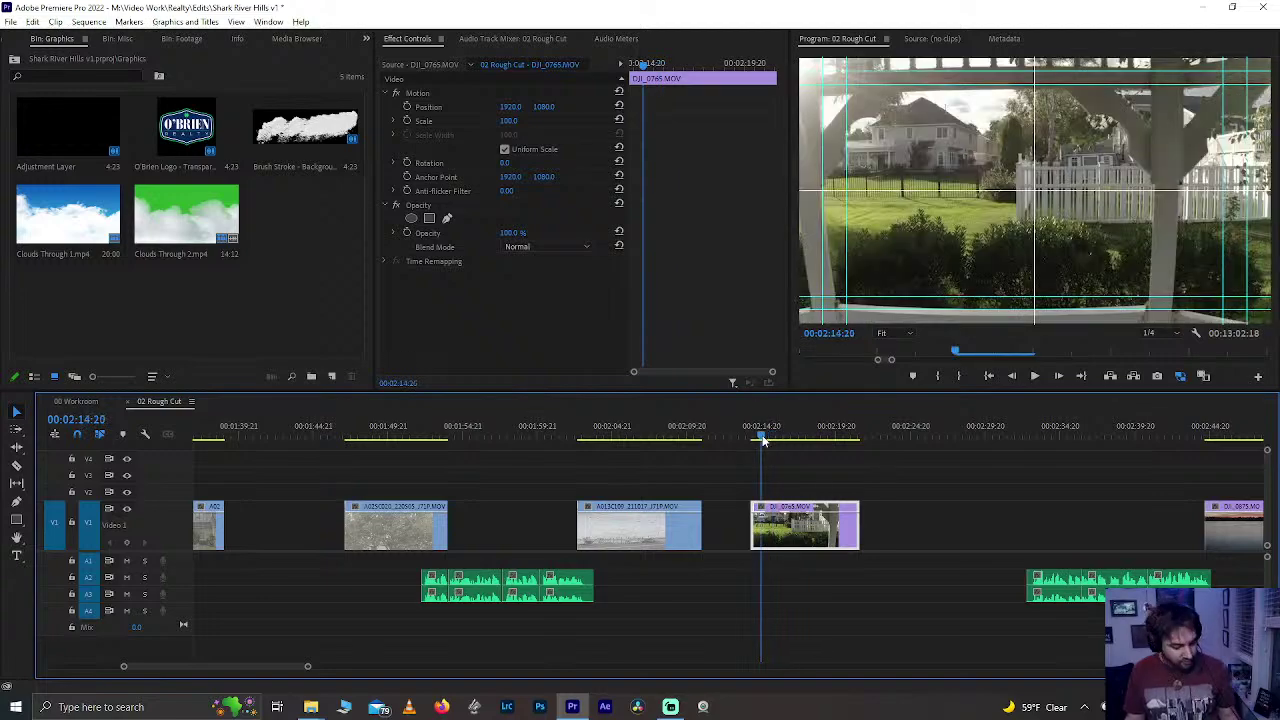
key("Up")
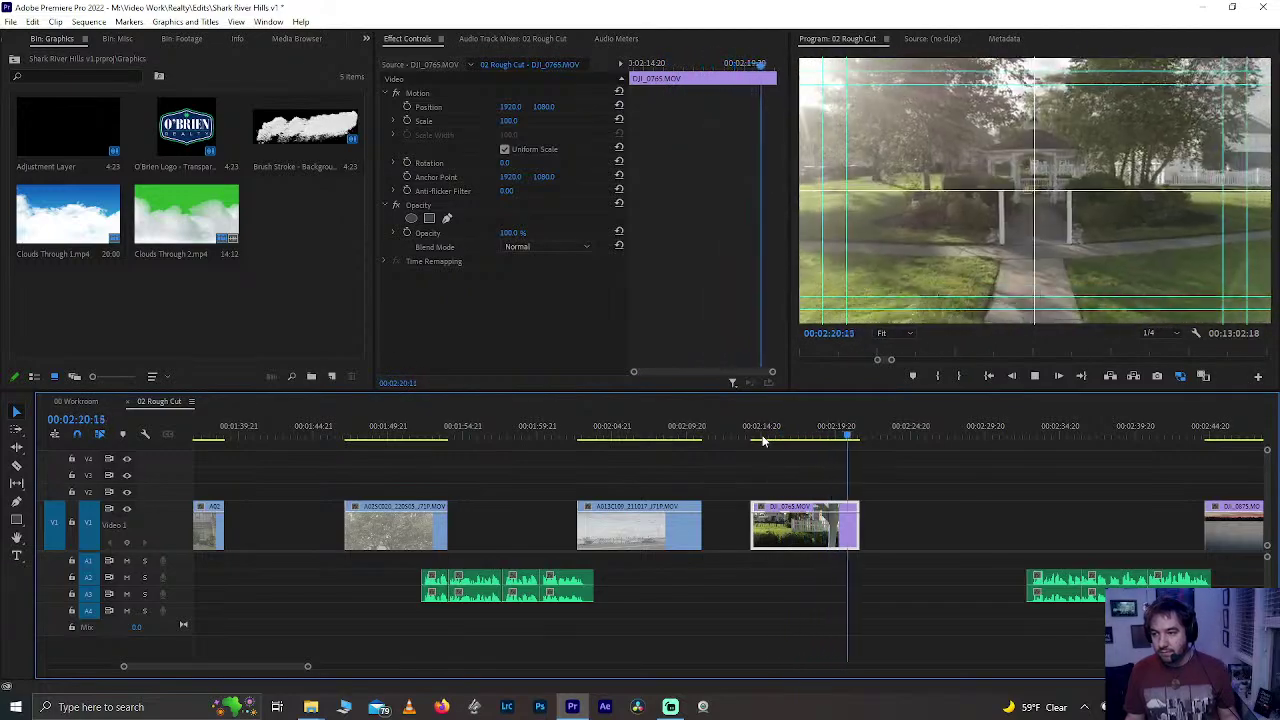
- Trim the gazebo clip's end slightly shorter and return to its start
key("space")
key("j")
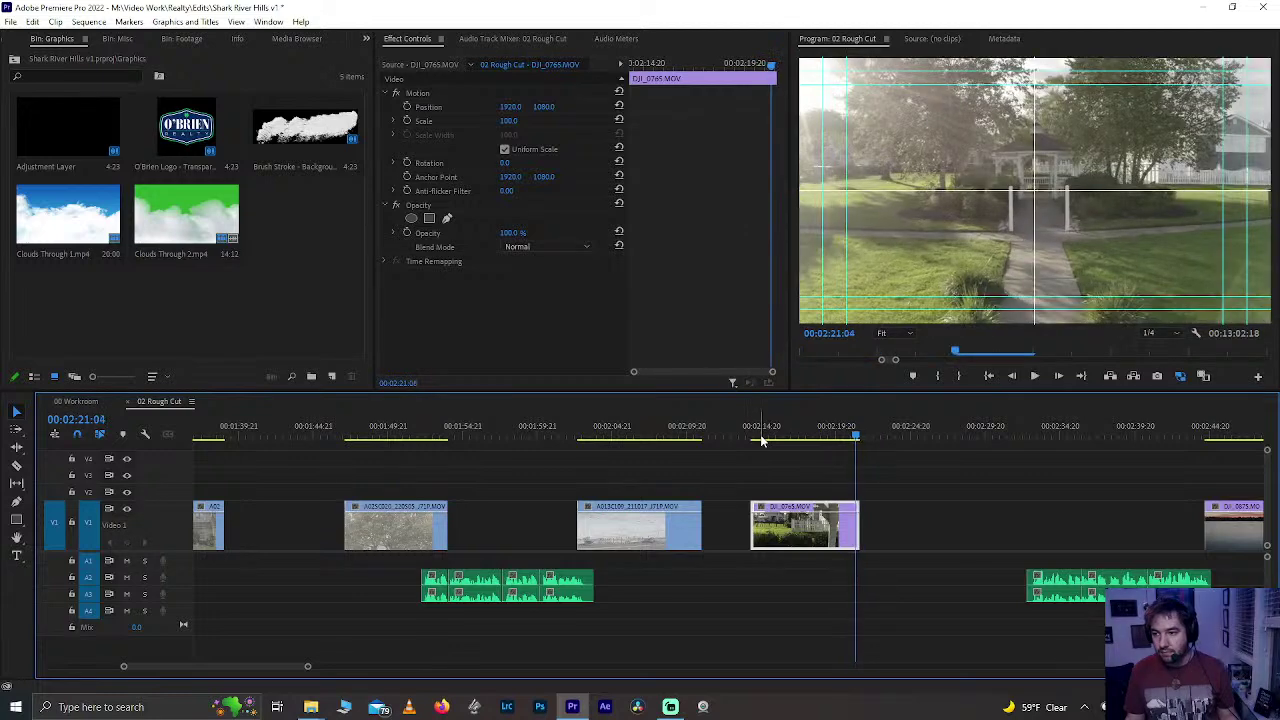
key("k")
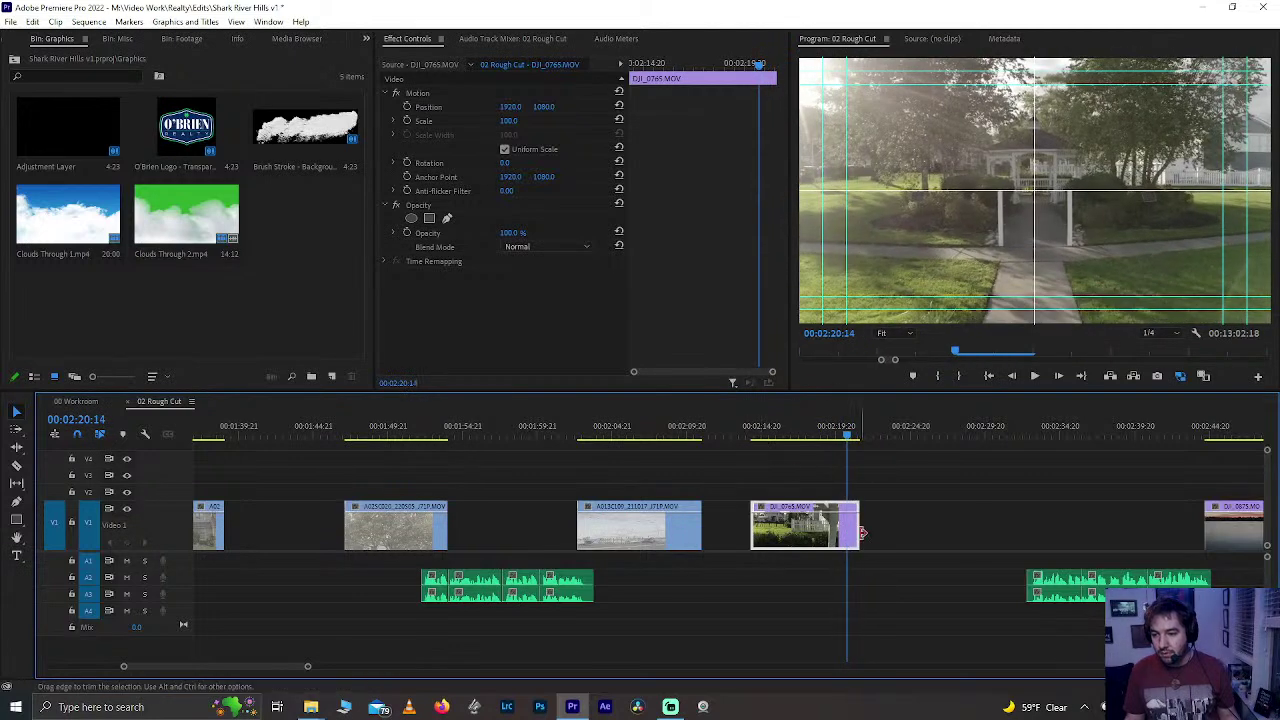
left_click_drag(862, 533, 848, 533)
left_click(753, 439)
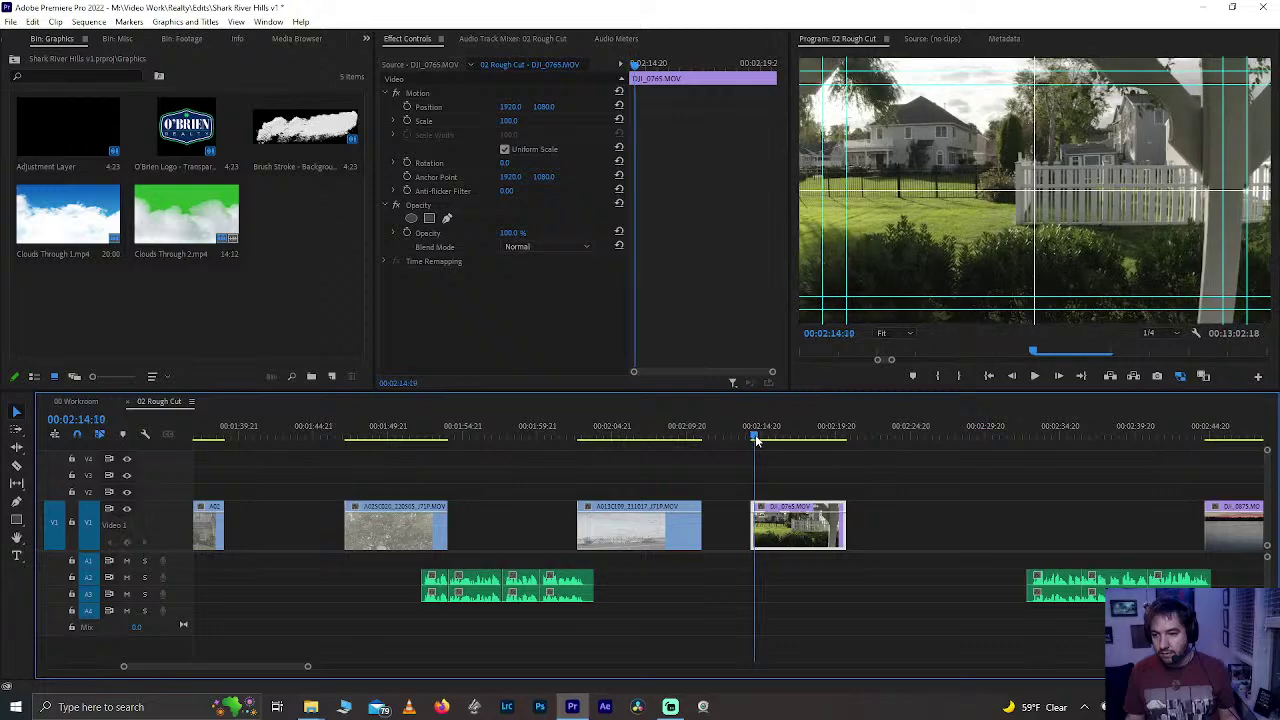
left_click_drag(757, 440, 763, 527)
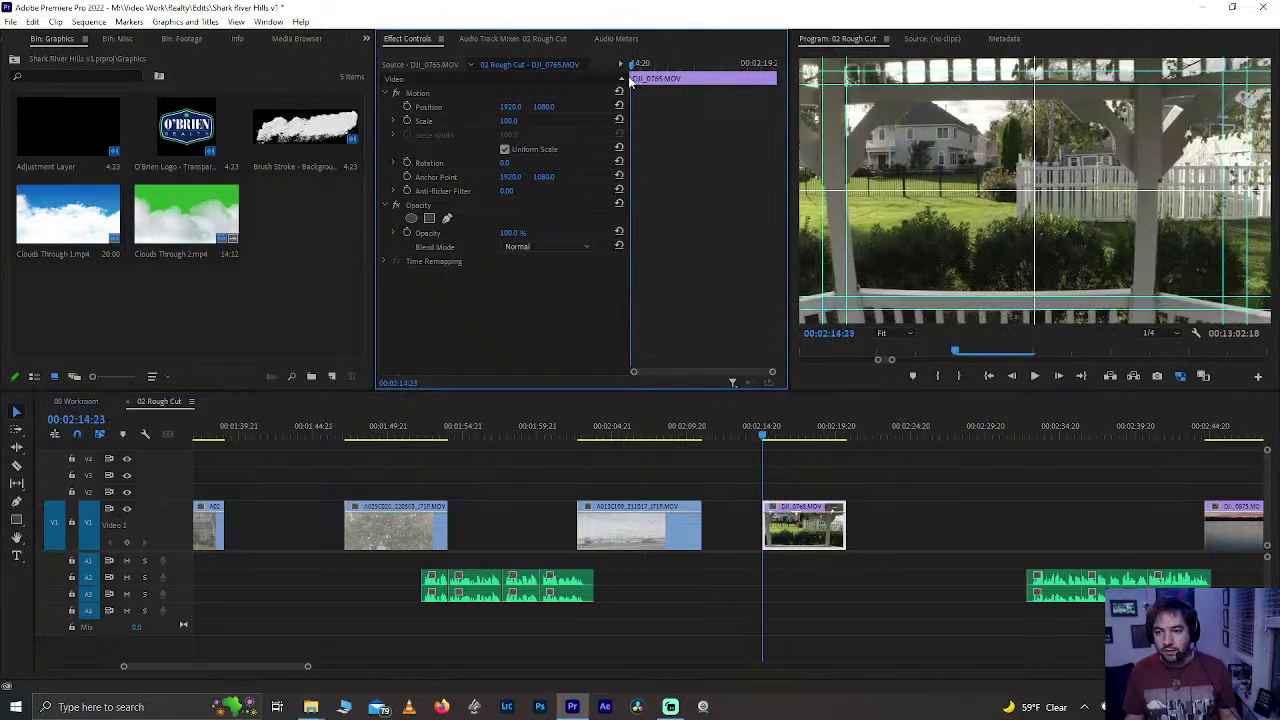
- Keyframe an enlarged, offset start (position about 2455) returning to centre and 100 scale at 00:02:17:01
key("Left")
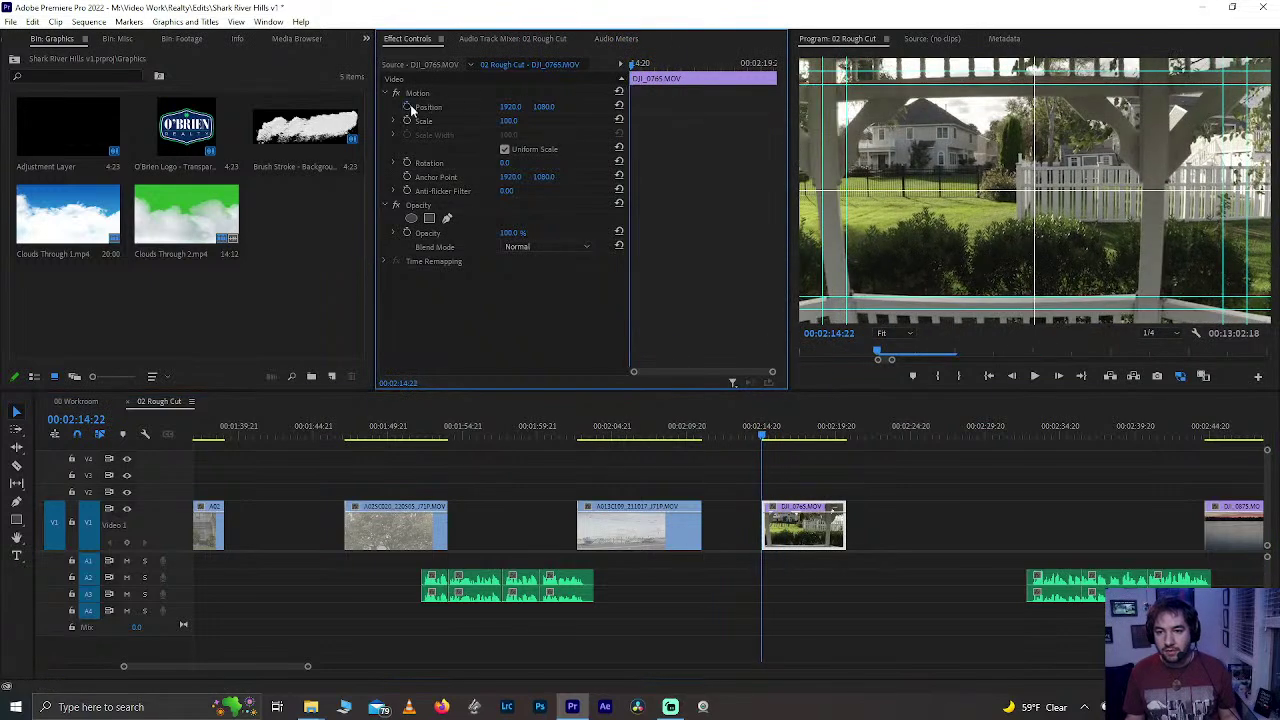
left_click(406, 125)
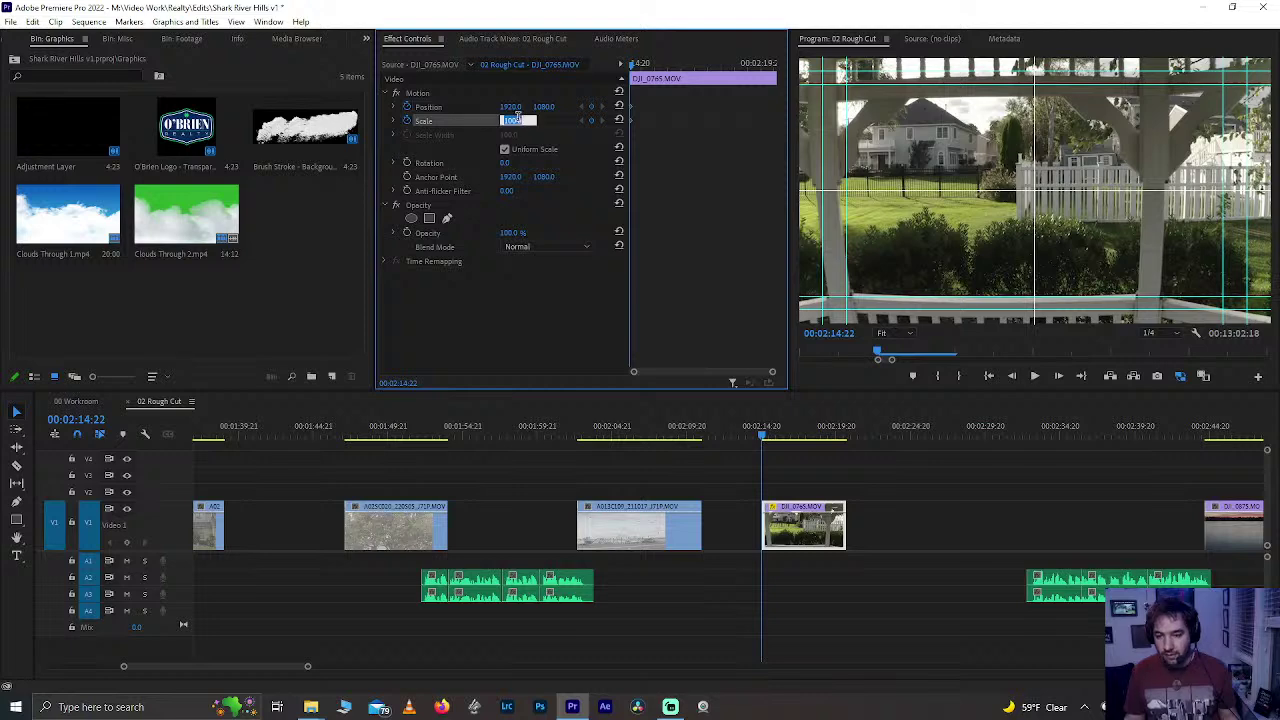
key("Return")
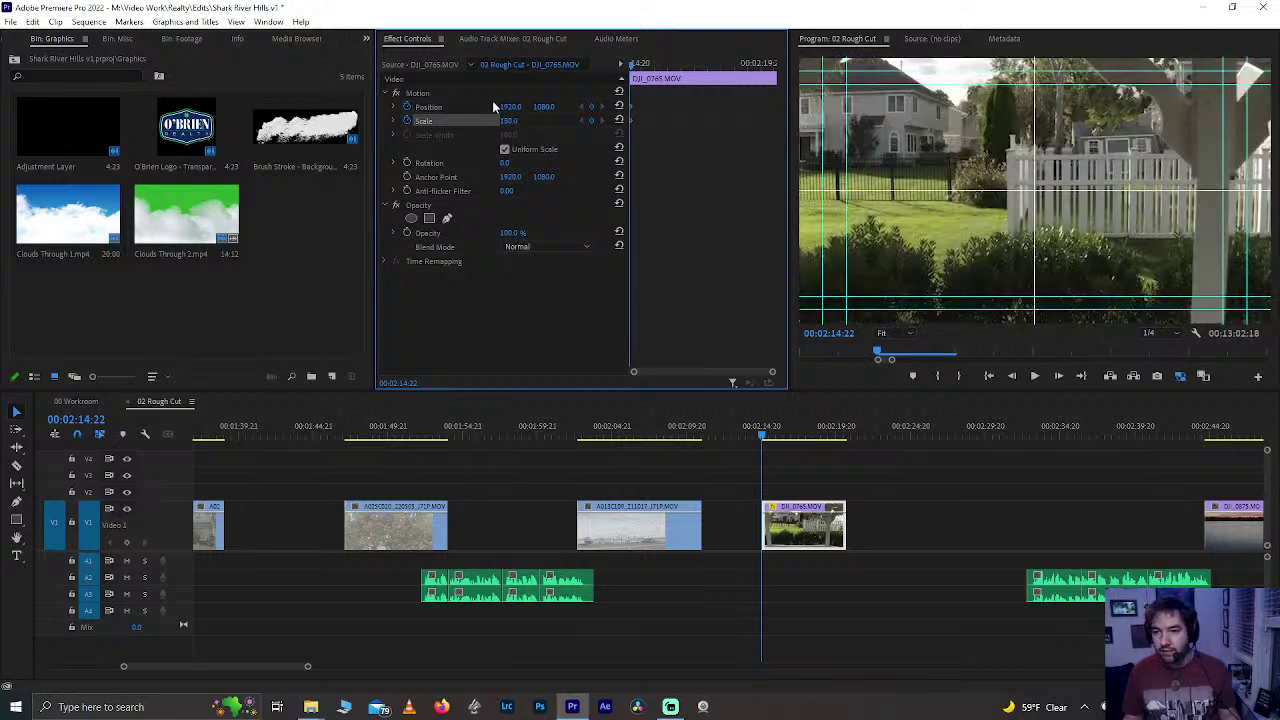
left_click_drag(508, 108, 690, 108)
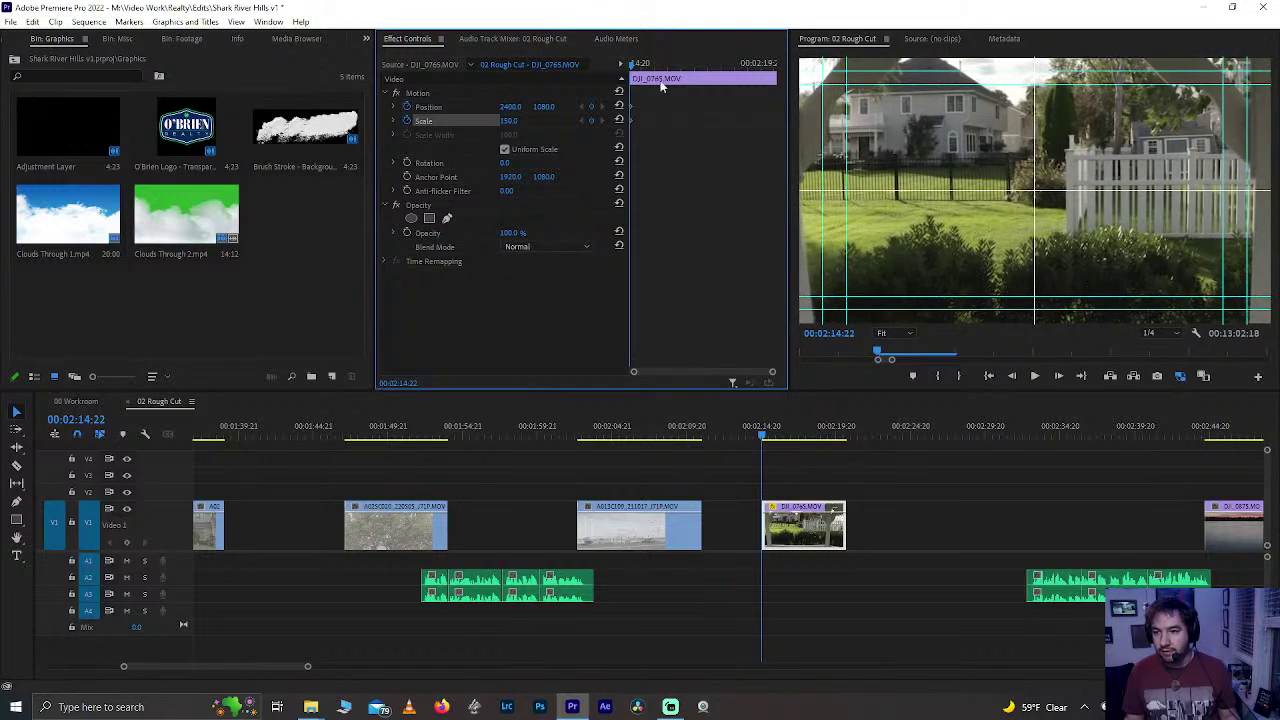
left_click(687, 66)
left_click(618, 105)
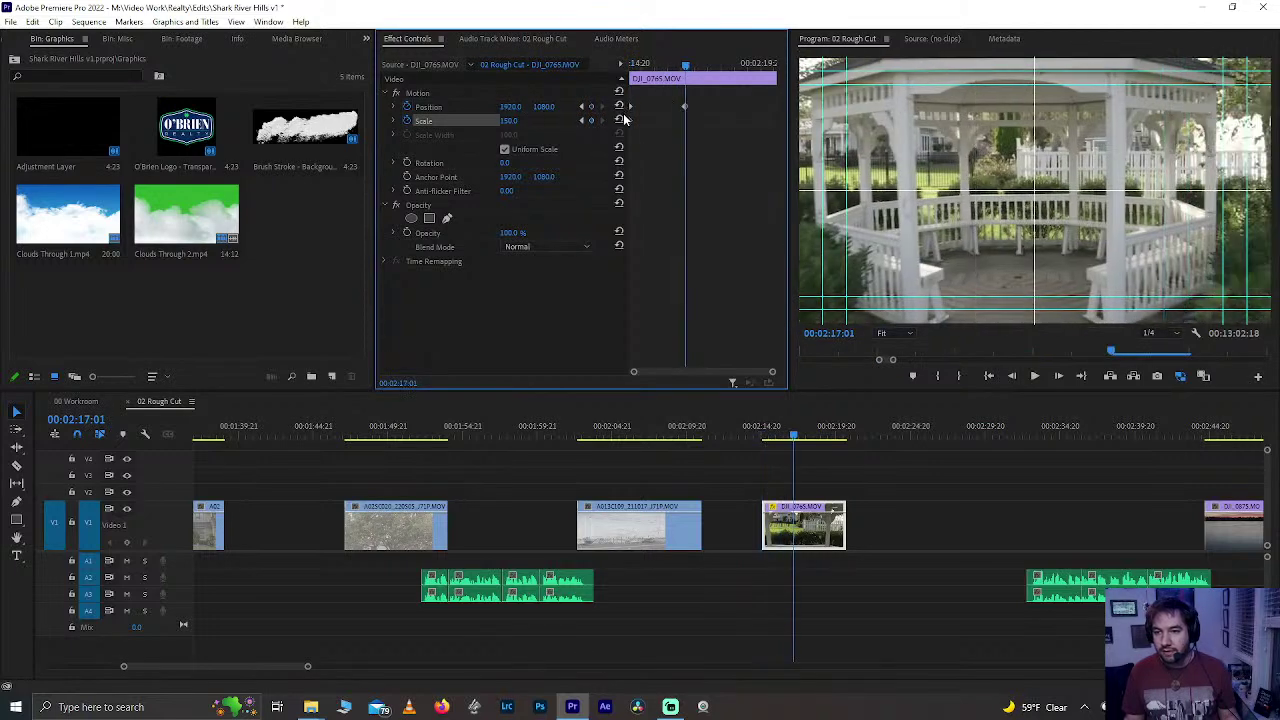
left_click(618, 119)
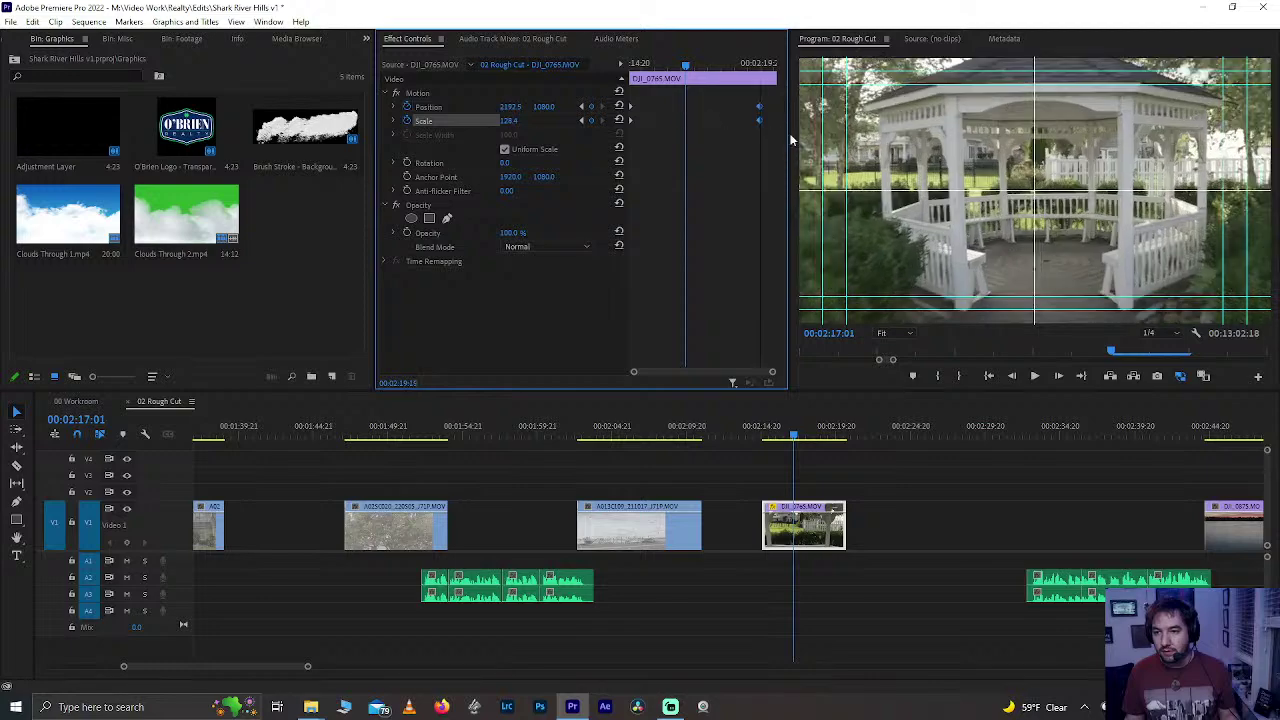
left_click_drag(675, 66, 595, 58)
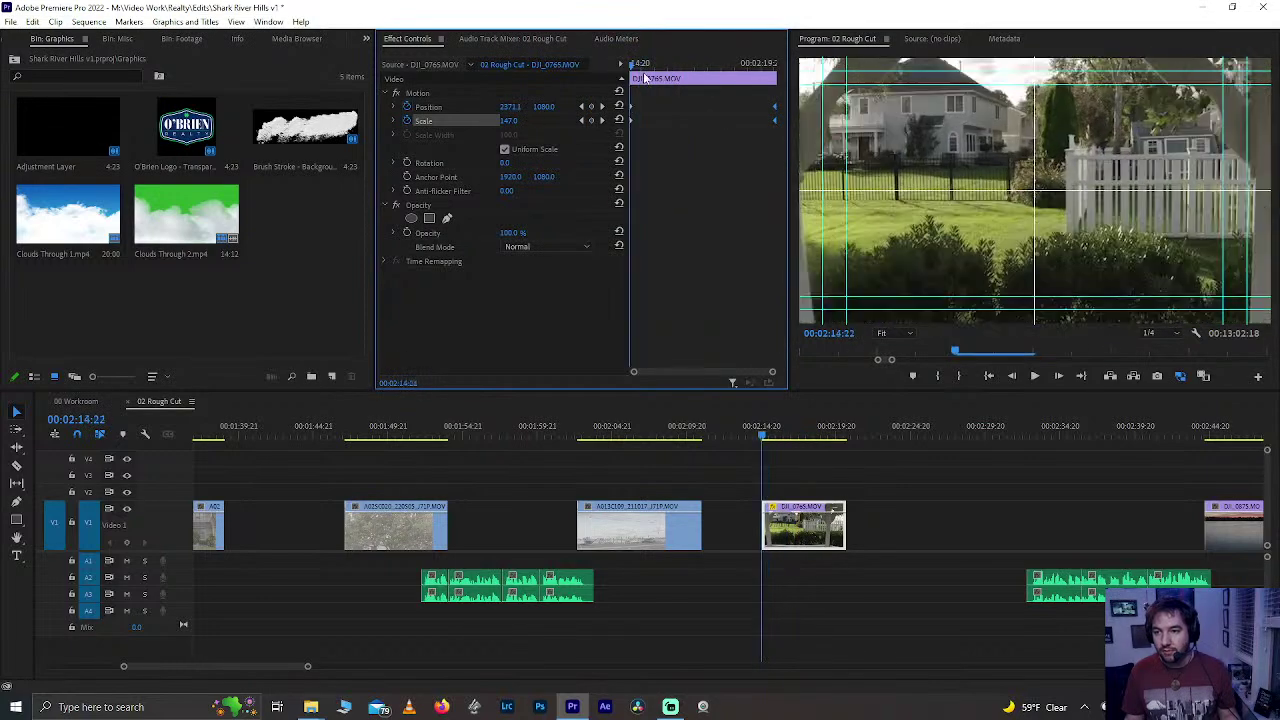
key("space")
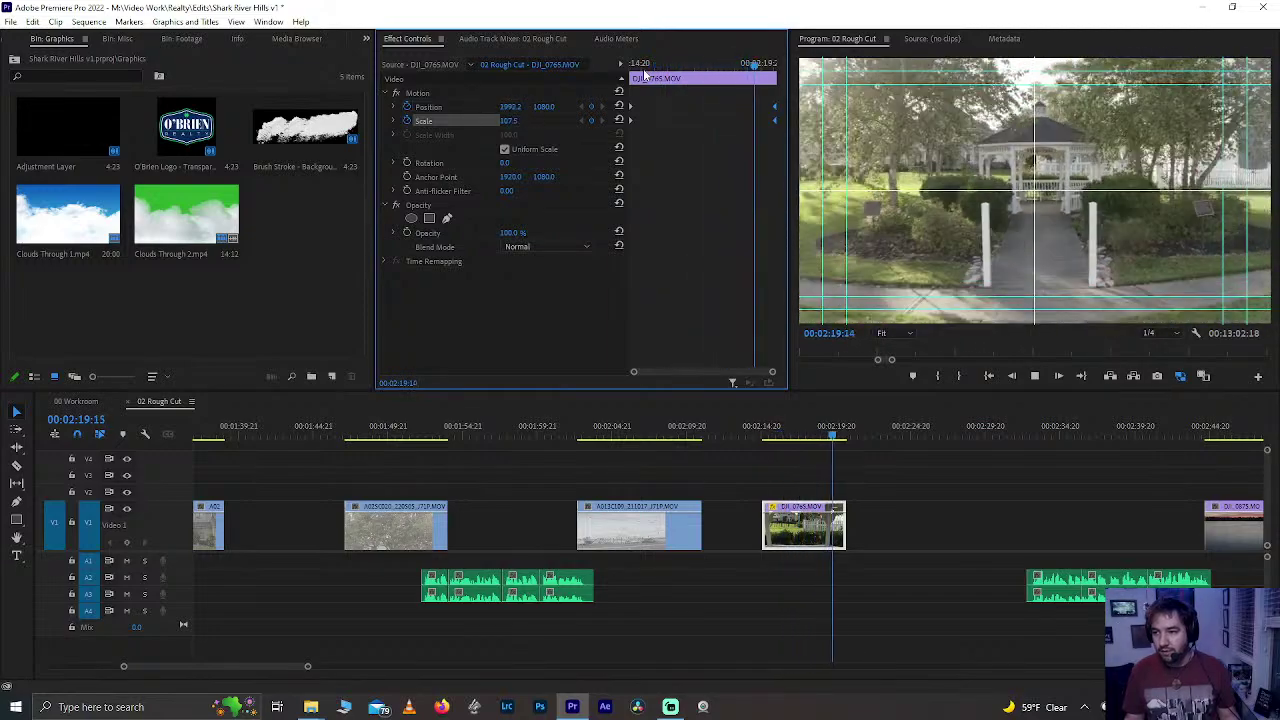
- Raise the starting scale to 175 and play back the revised push-out
left_click_drag(722, 68, 635, 63)
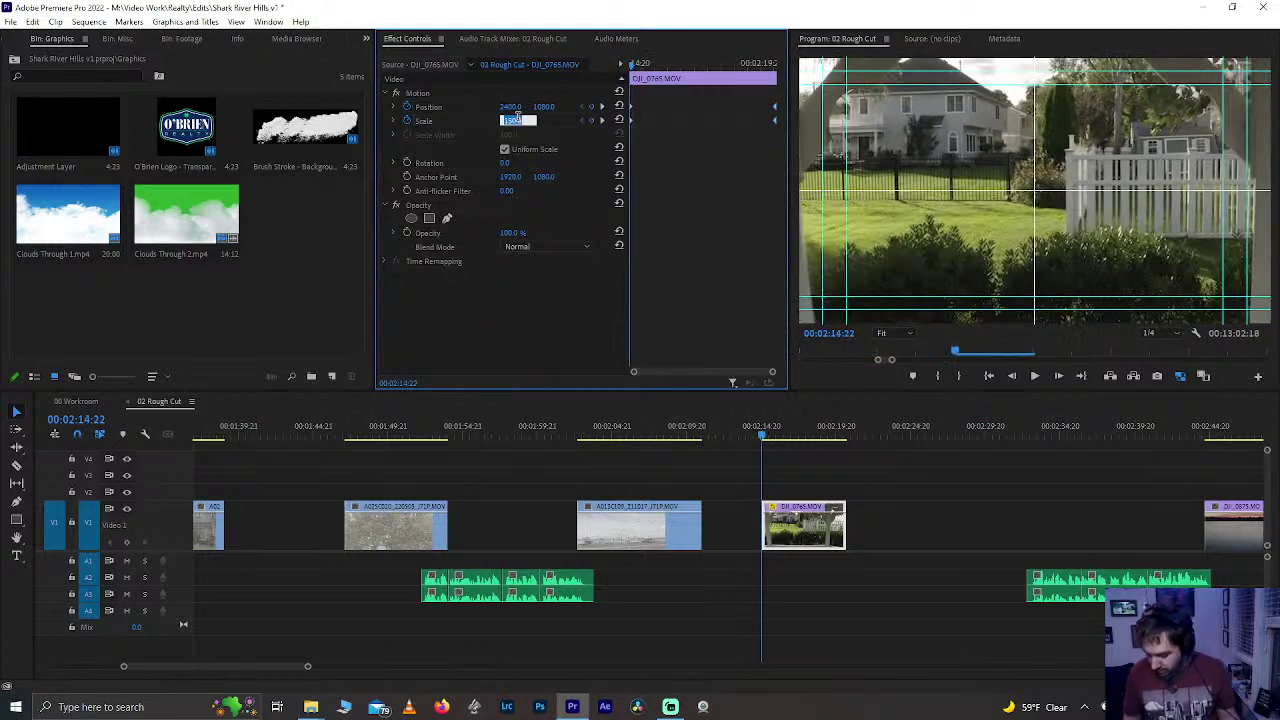
key("Return")
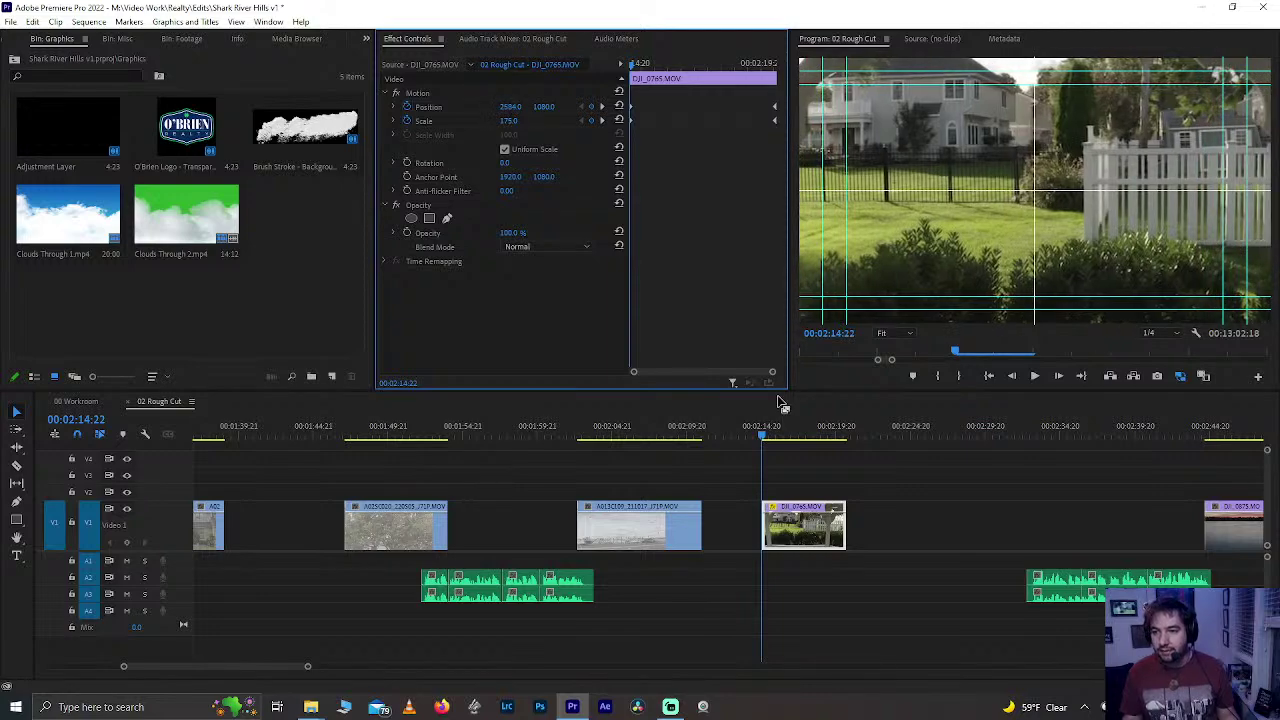
key("space")
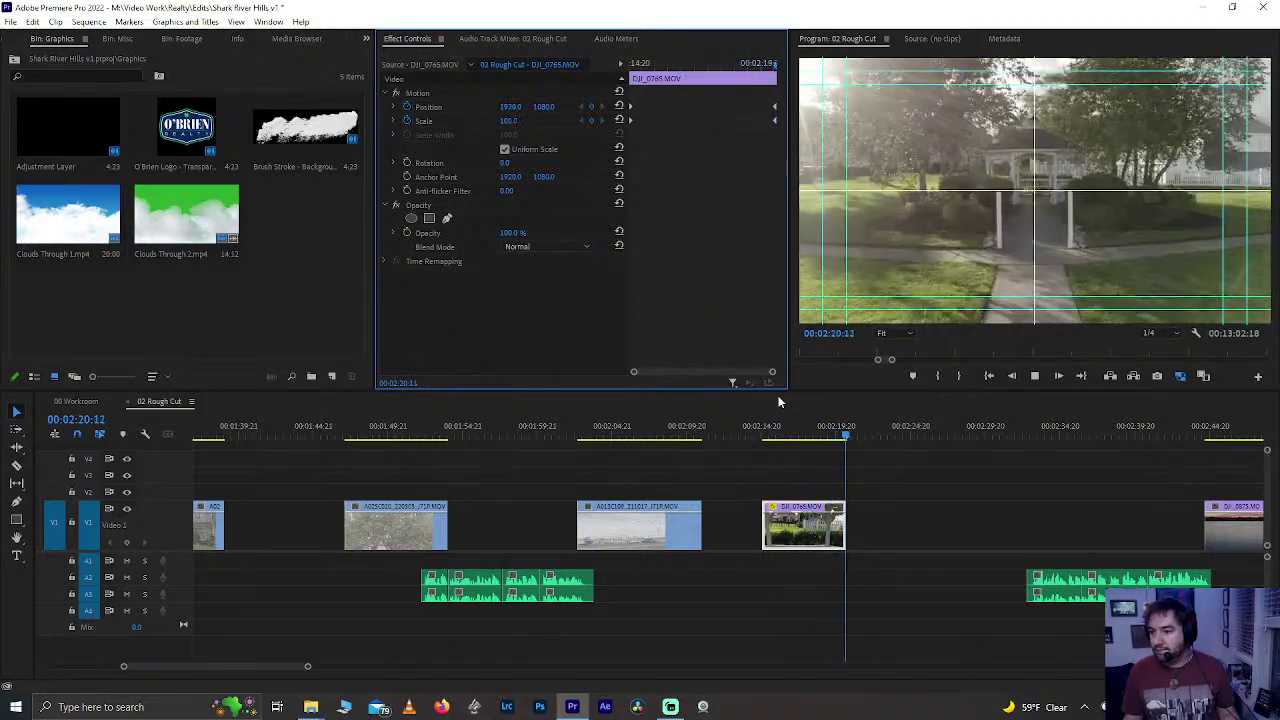
left_click_drag(870, 440, 839, 441)
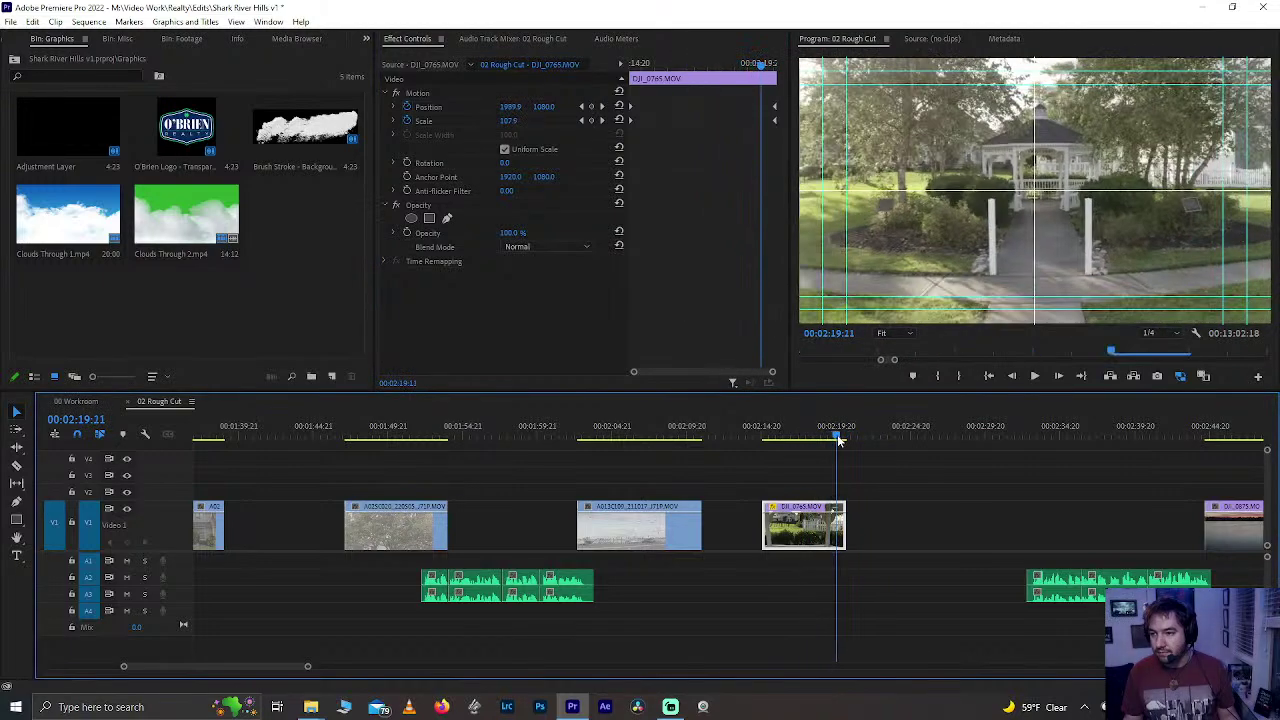
key("space")
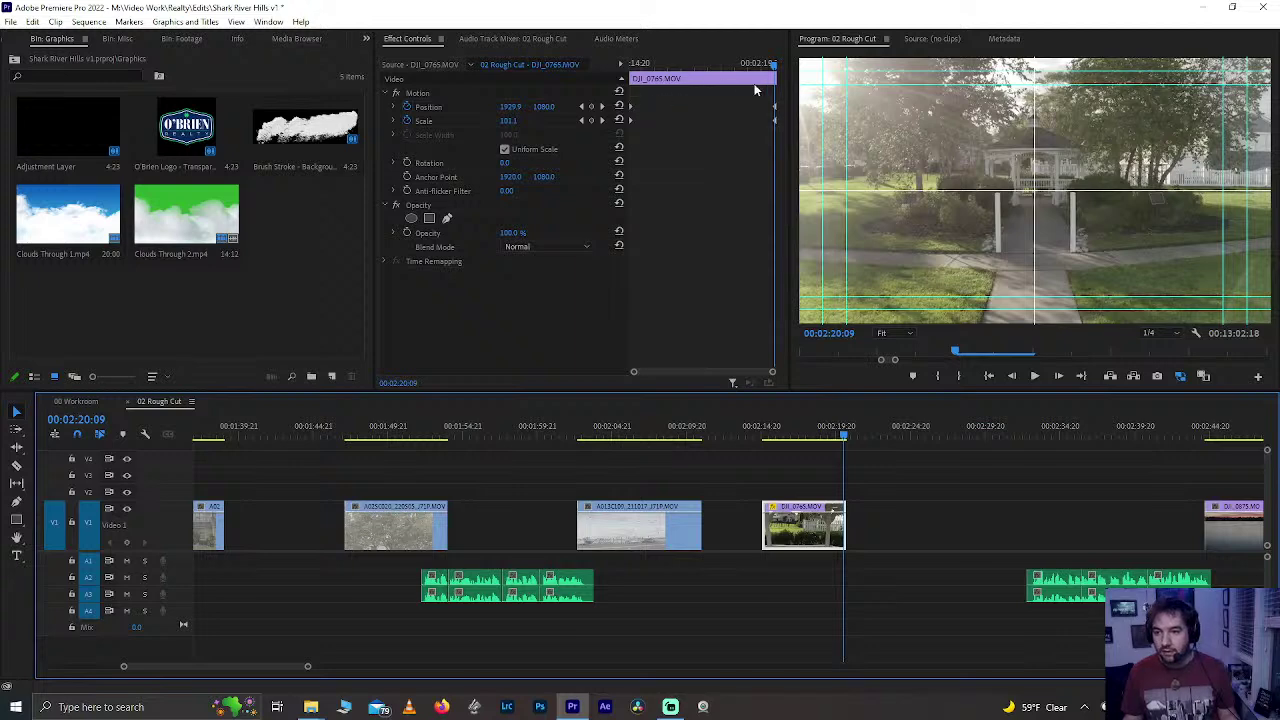
- Set the Scale keyframes' temporal interpolation to Ease Out
left_click(774, 122)
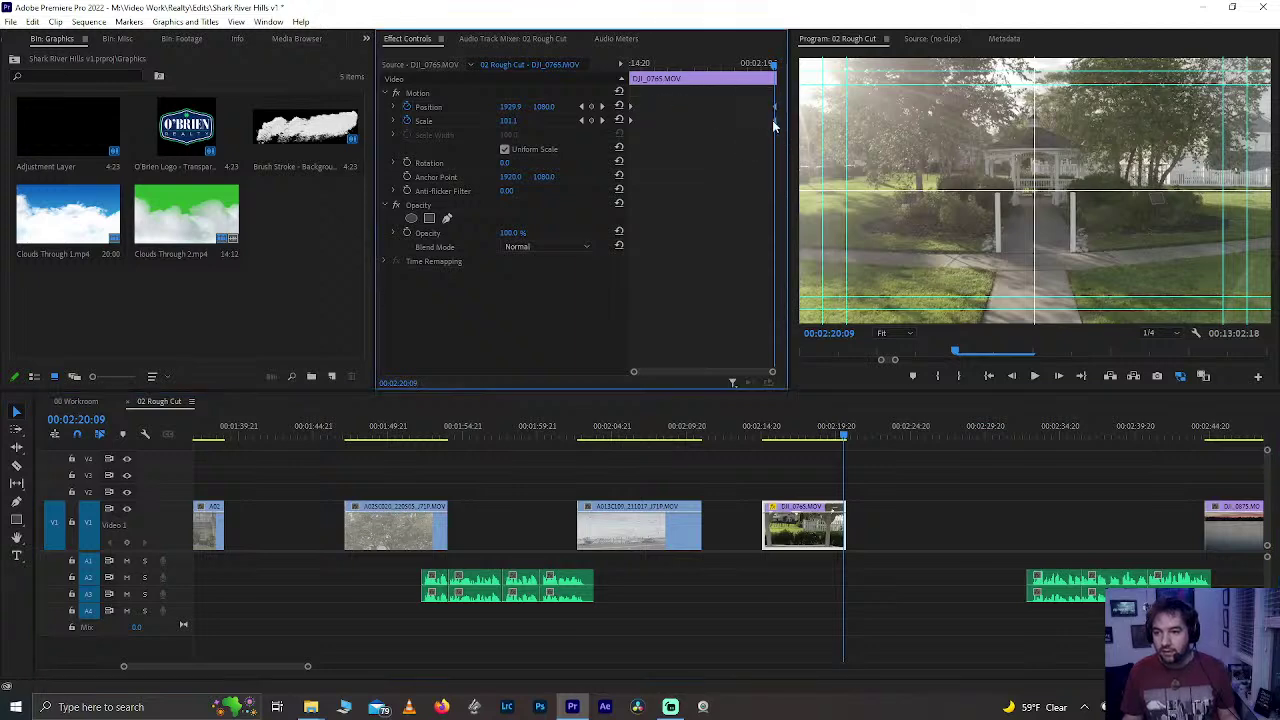
right_click(774, 124)
mouse_move(830, 231)
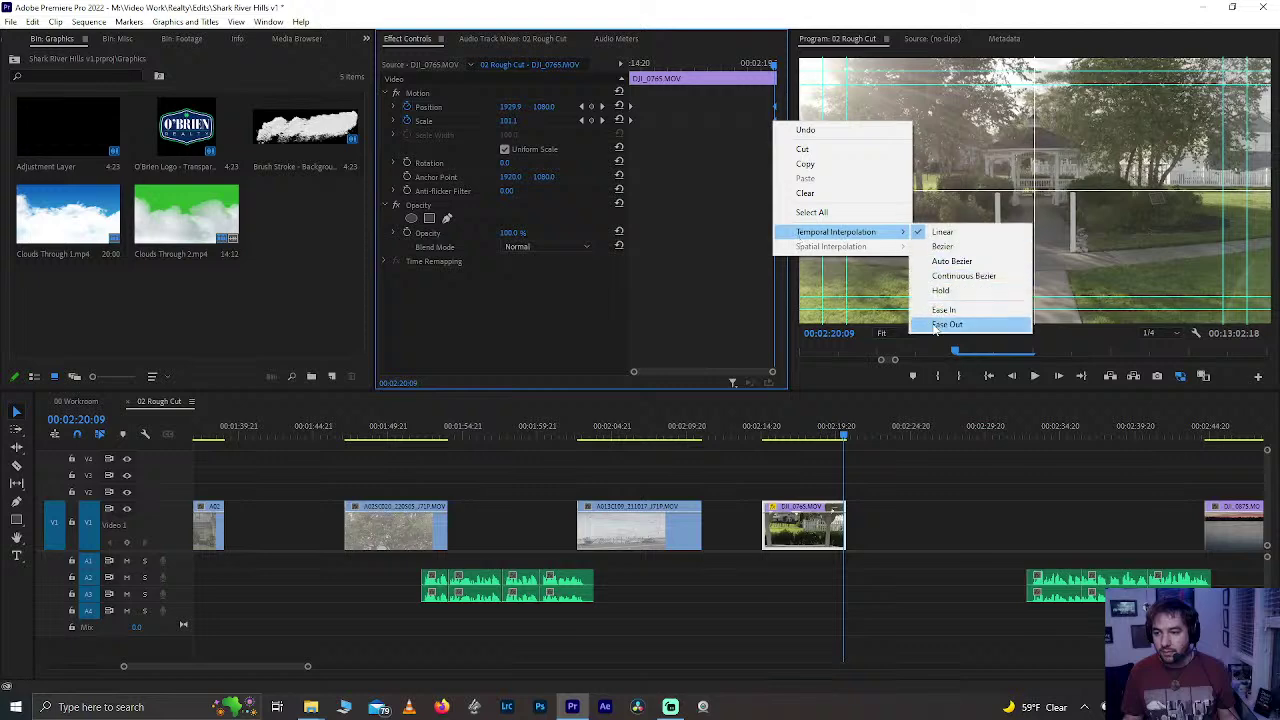
left_click(943, 324)
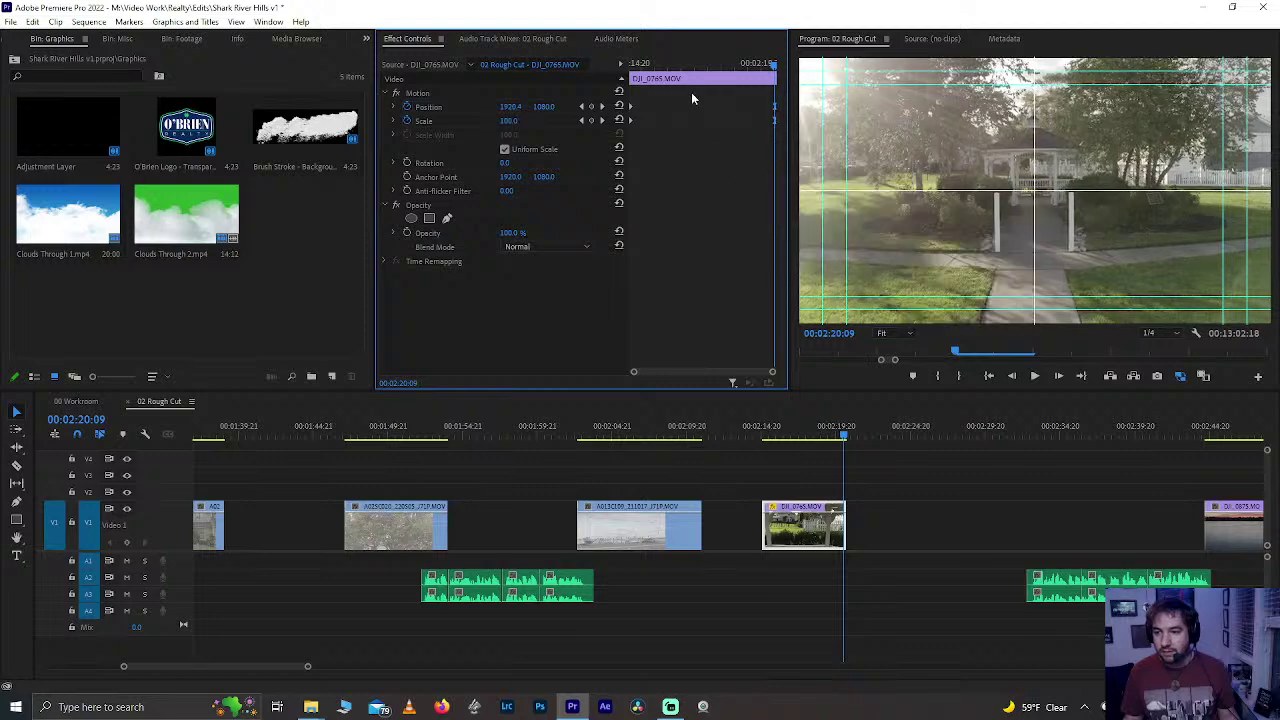
right_click(631, 121)
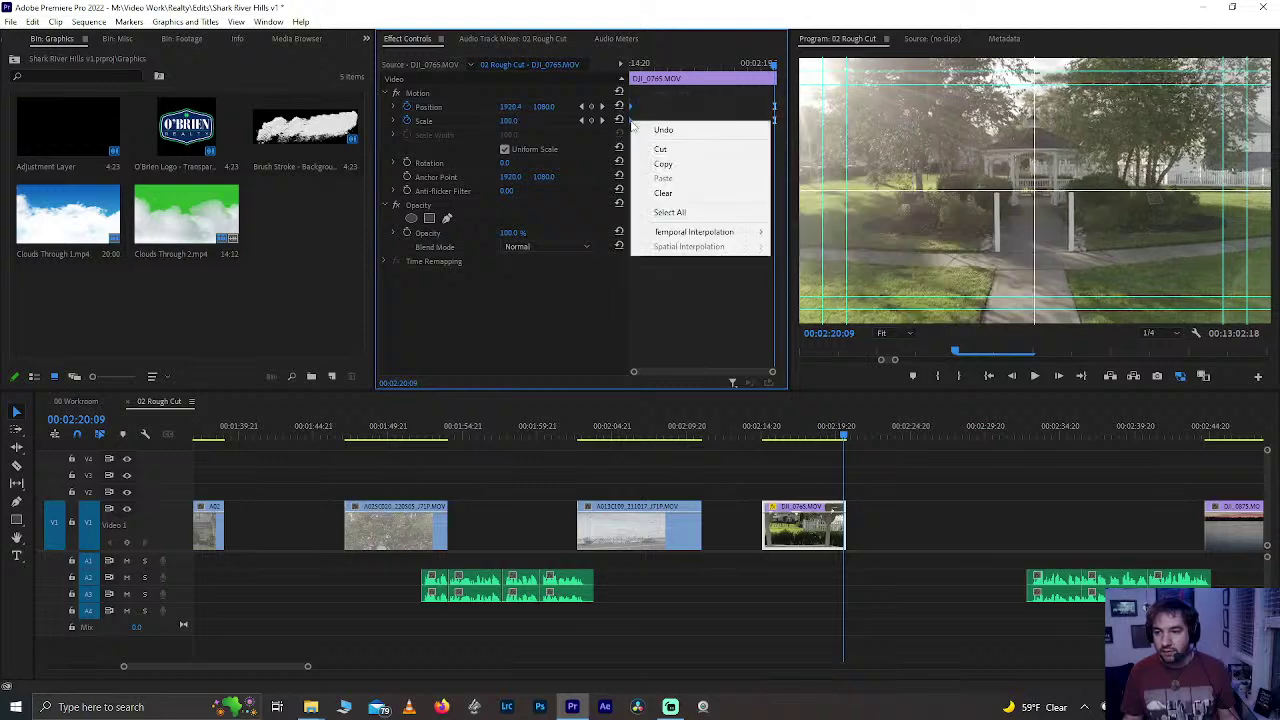
mouse_move(740, 231)
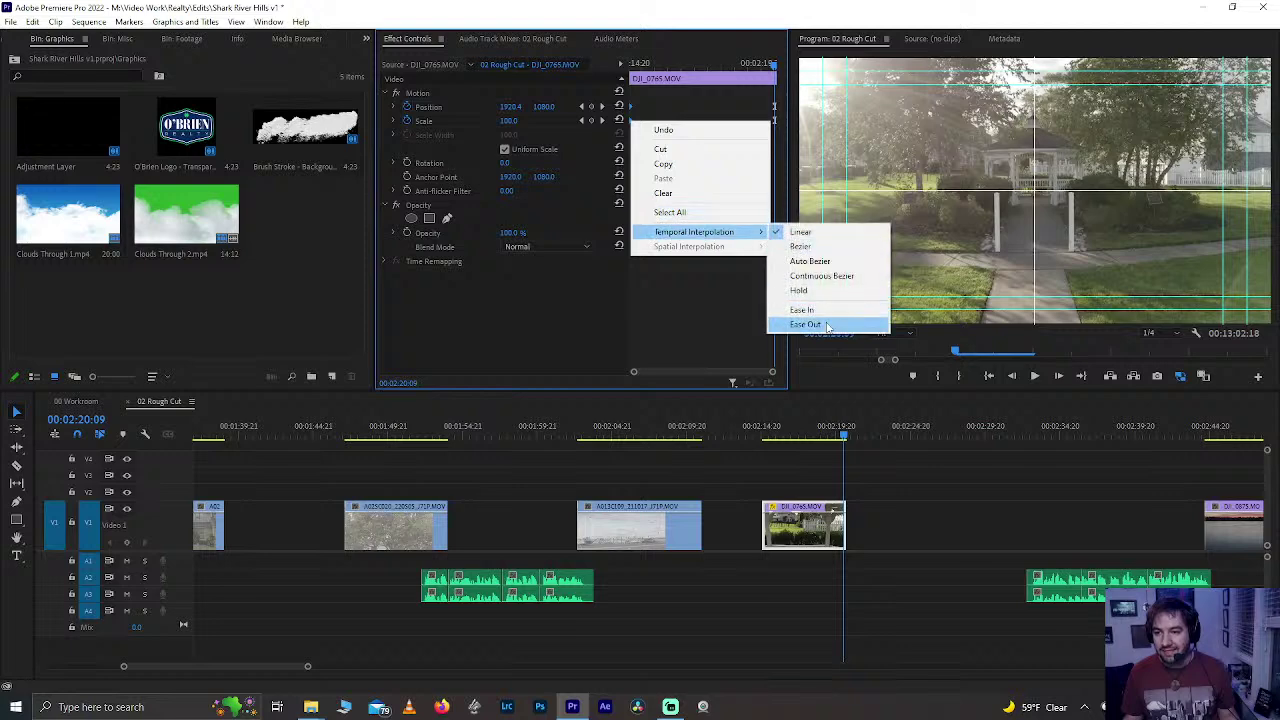
left_click(810, 324)
left_click(666, 70)
- Preview the eased zoom, then move DJI_0765 earlier into the gap after A025C020
key("j")
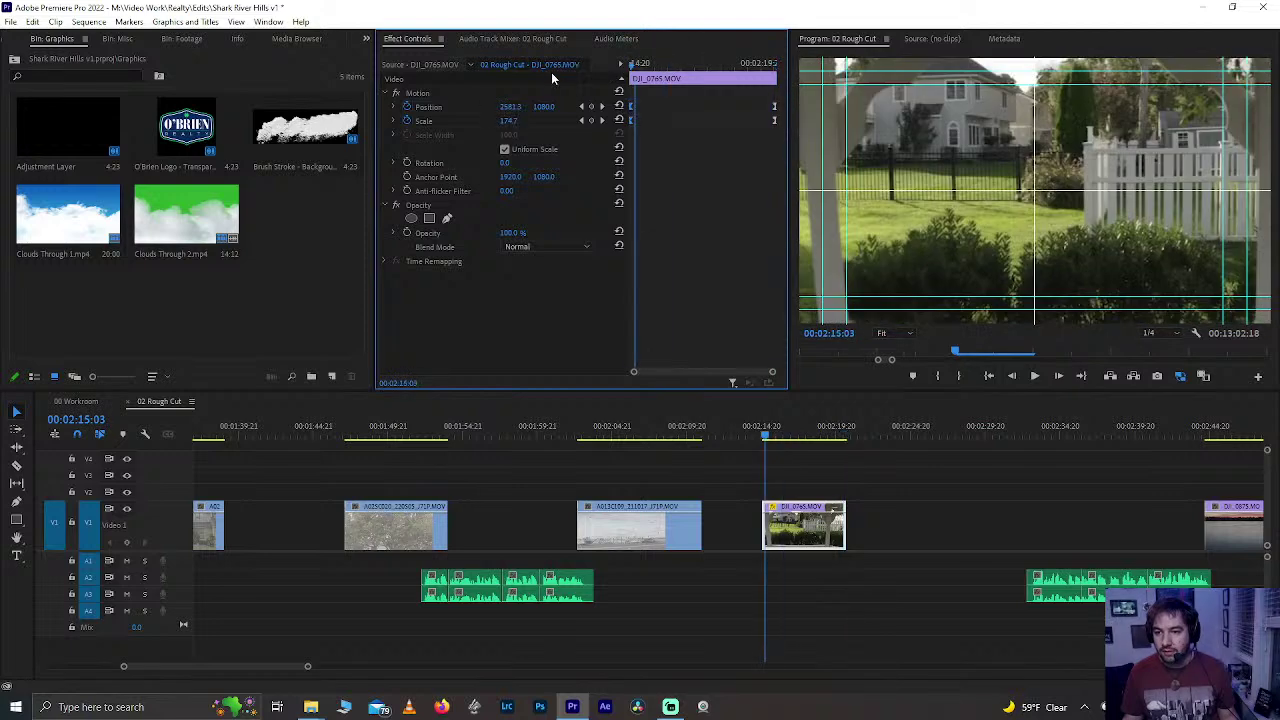
key("l")
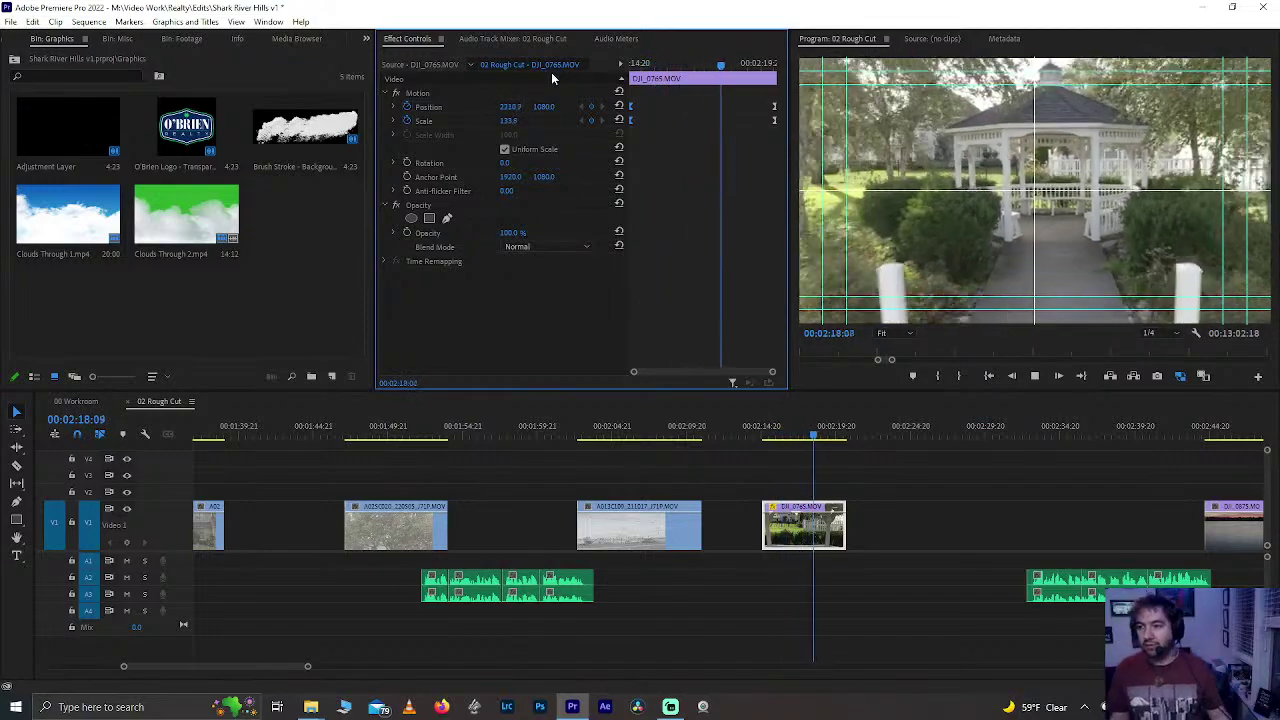
key("k")
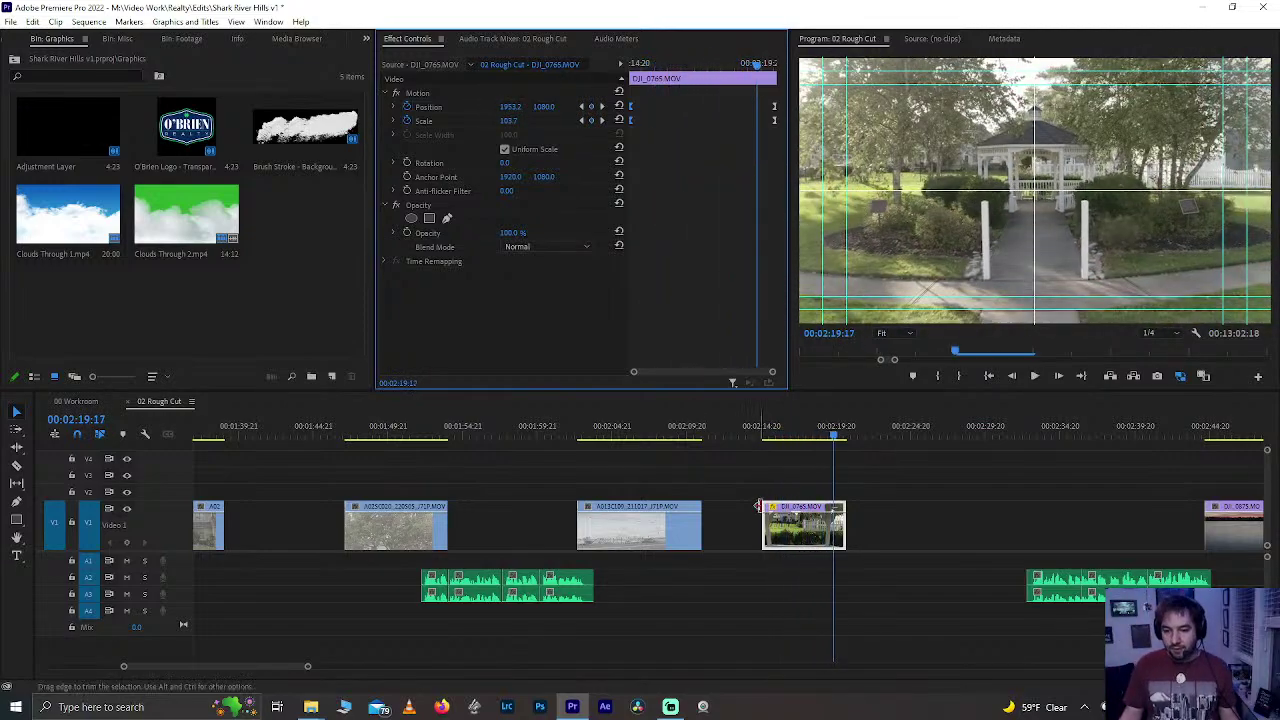
left_click_drag(808, 533, 495, 533)
- Snap DJI_0765 onto V1 right after A013C109 and play through the new join
left_click(432, 431)
key("l")
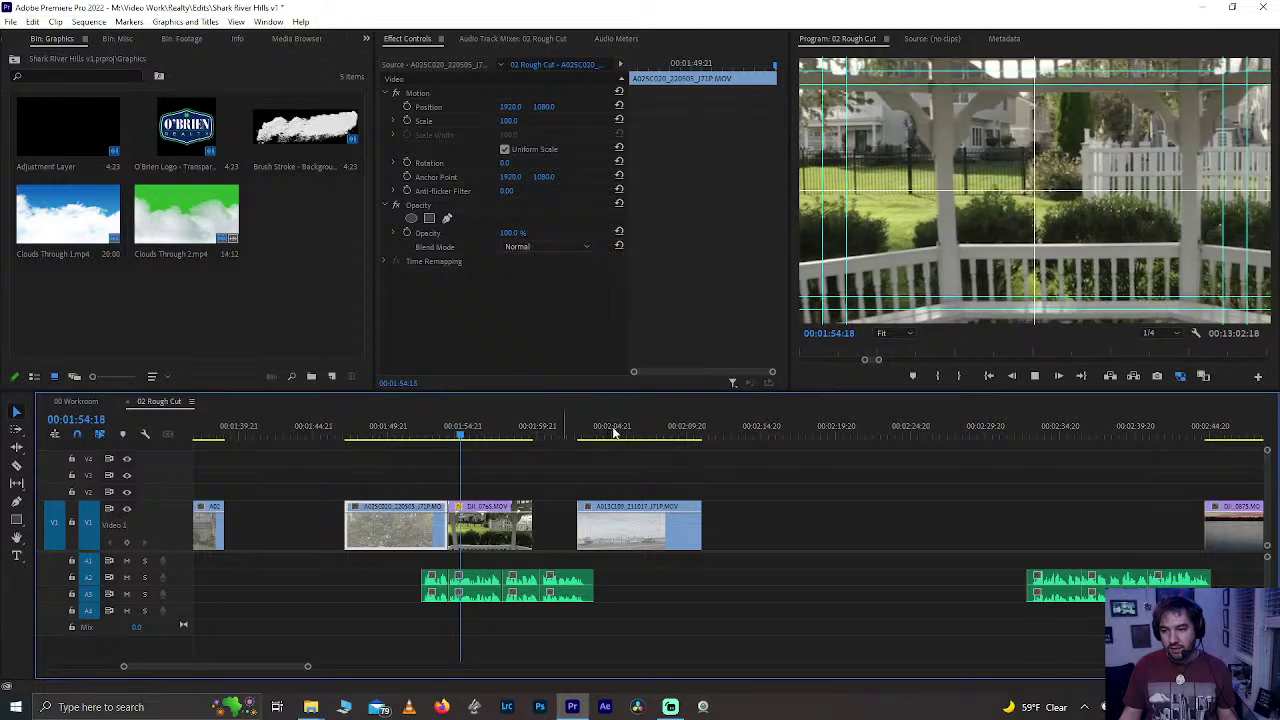
left_click_drag(614, 432, 680, 438)
left_click_drag(510, 523, 760, 518)
key("space")
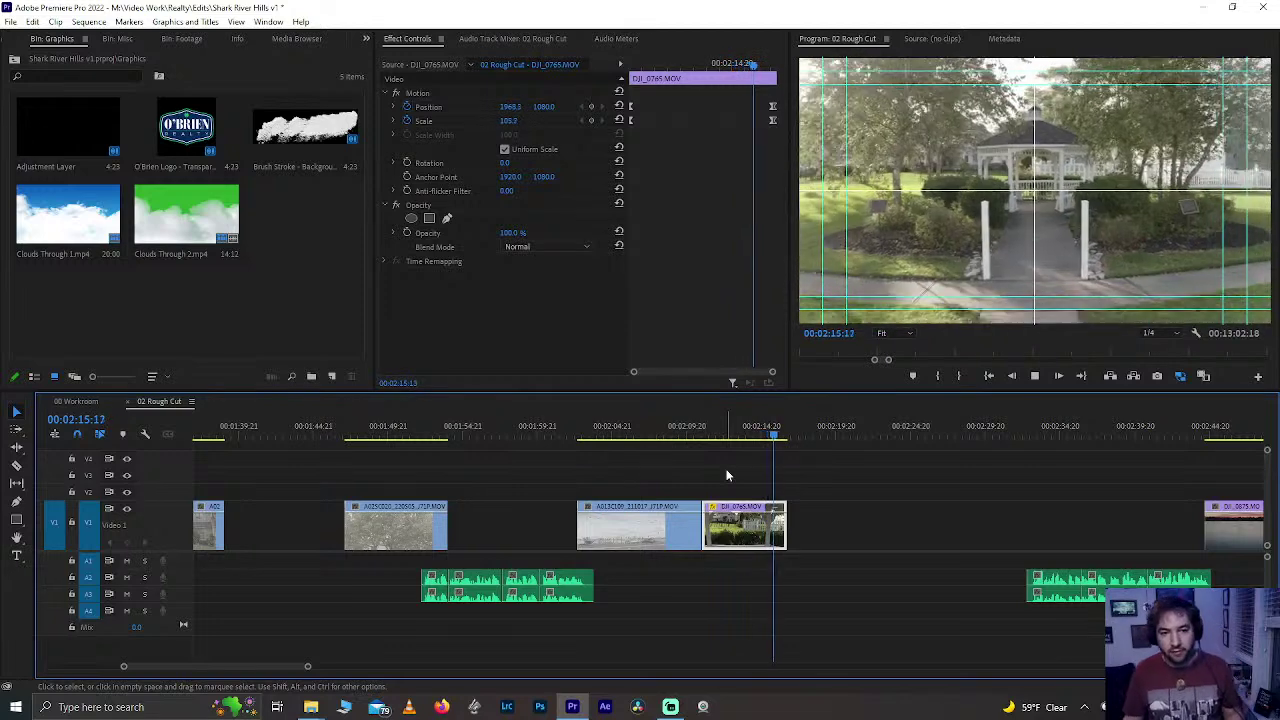
key("space")
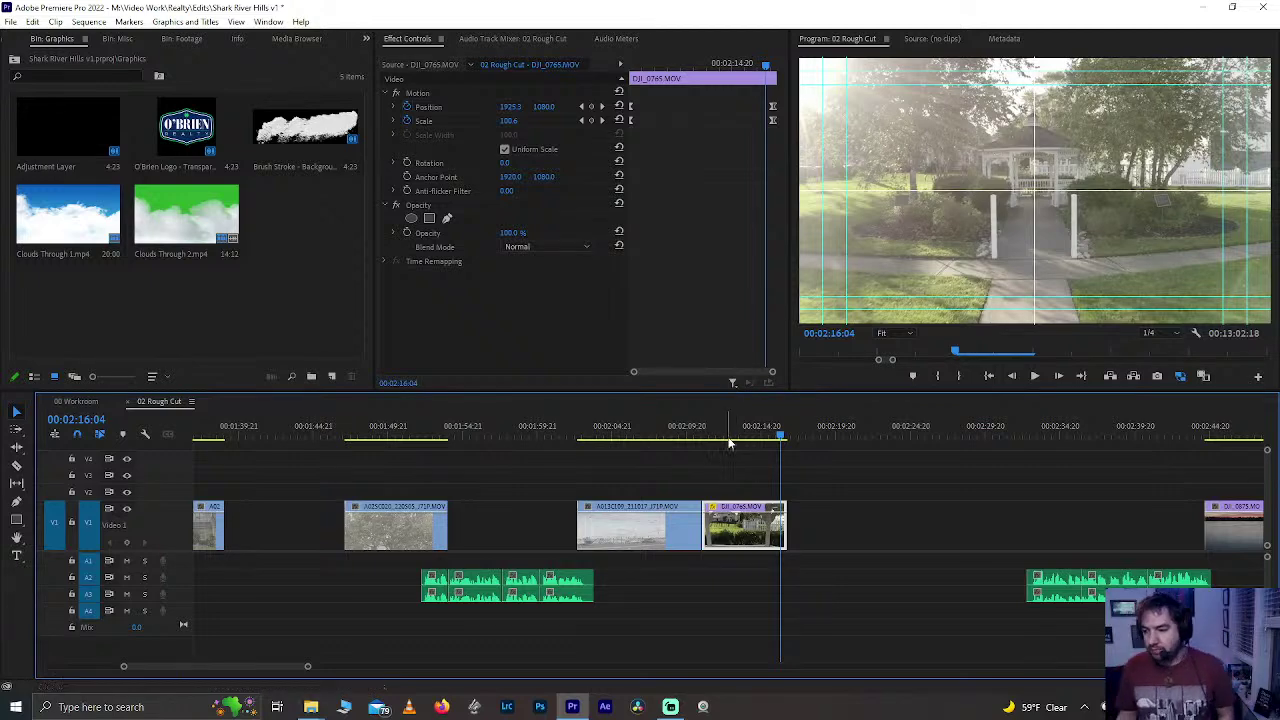
- Replay the cut from A013C109 into the DJI_0765 gazebo clip, then save the project
left_click(636, 436)
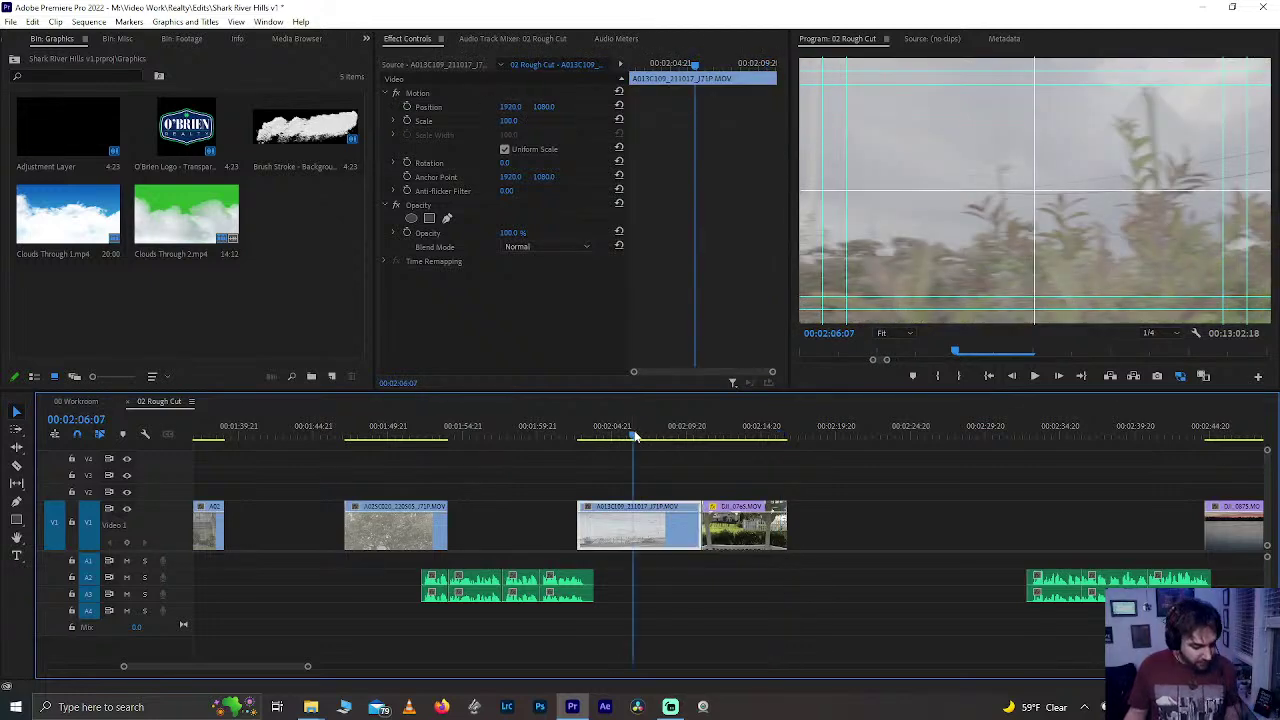
key("space")
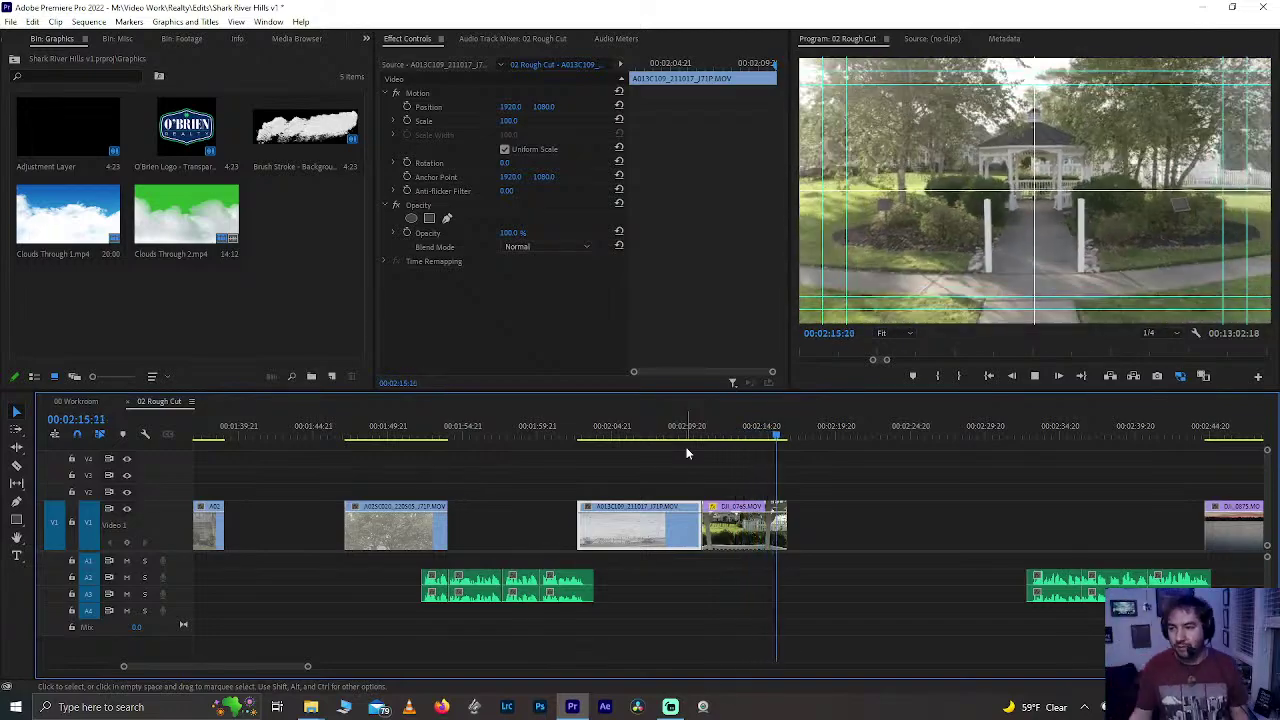
key("space")
left_click(619, 436)
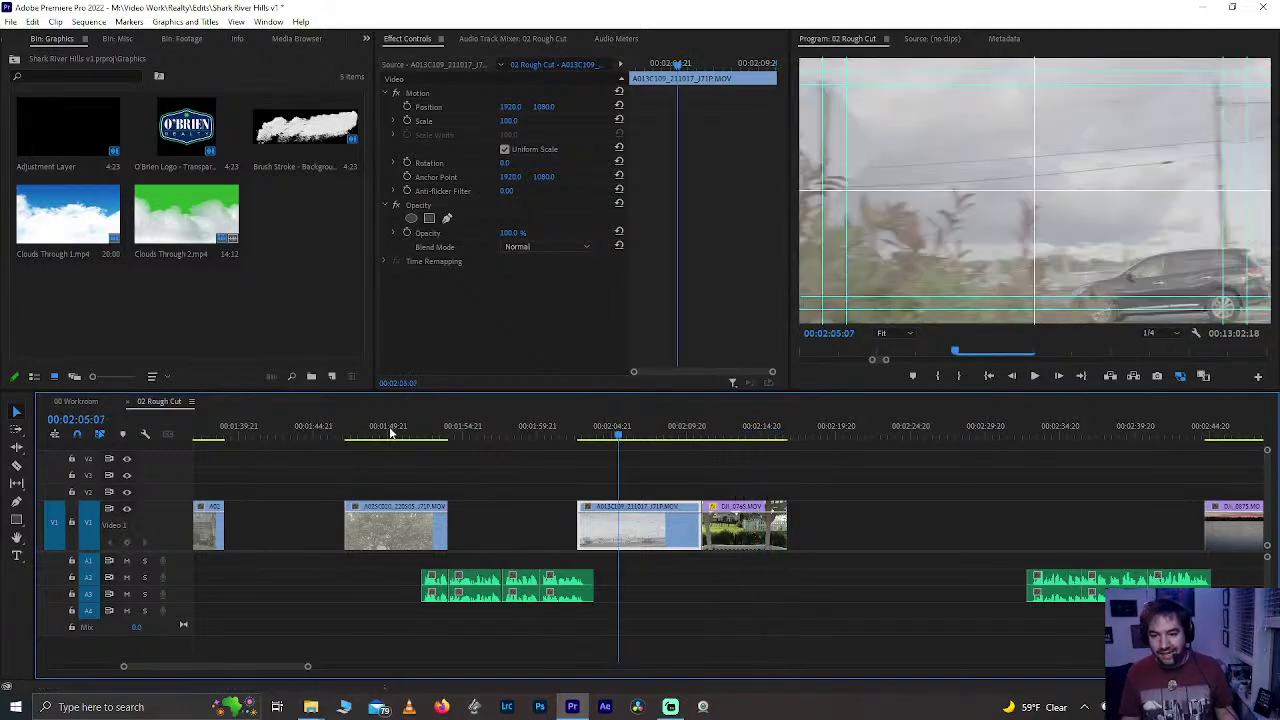
left_click(386, 416)
key("space")
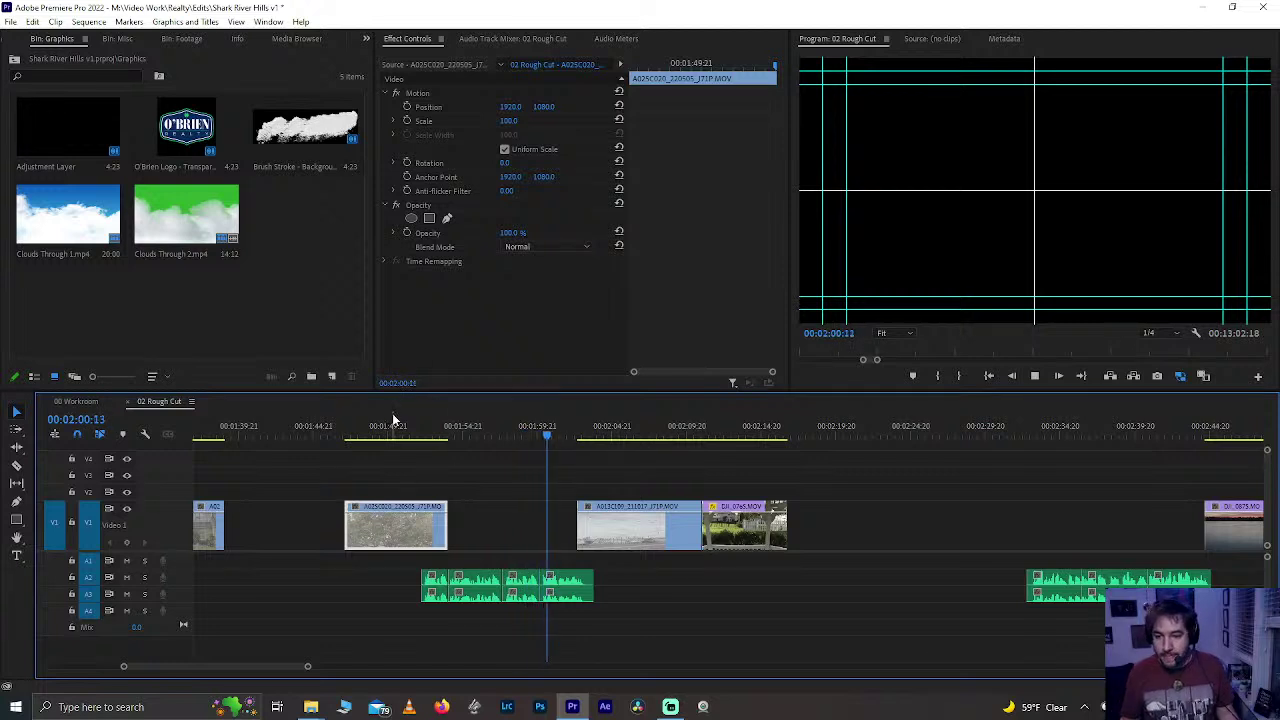
left_click(604, 522)
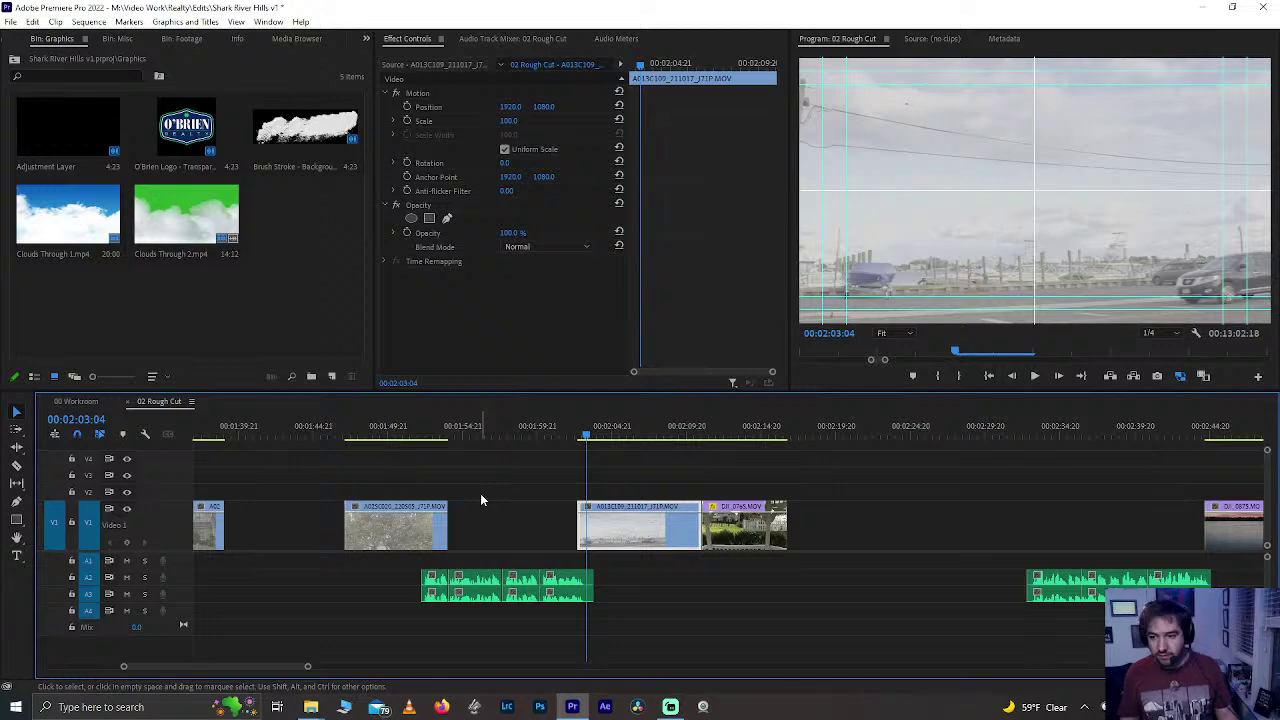
key("ctrl+s")
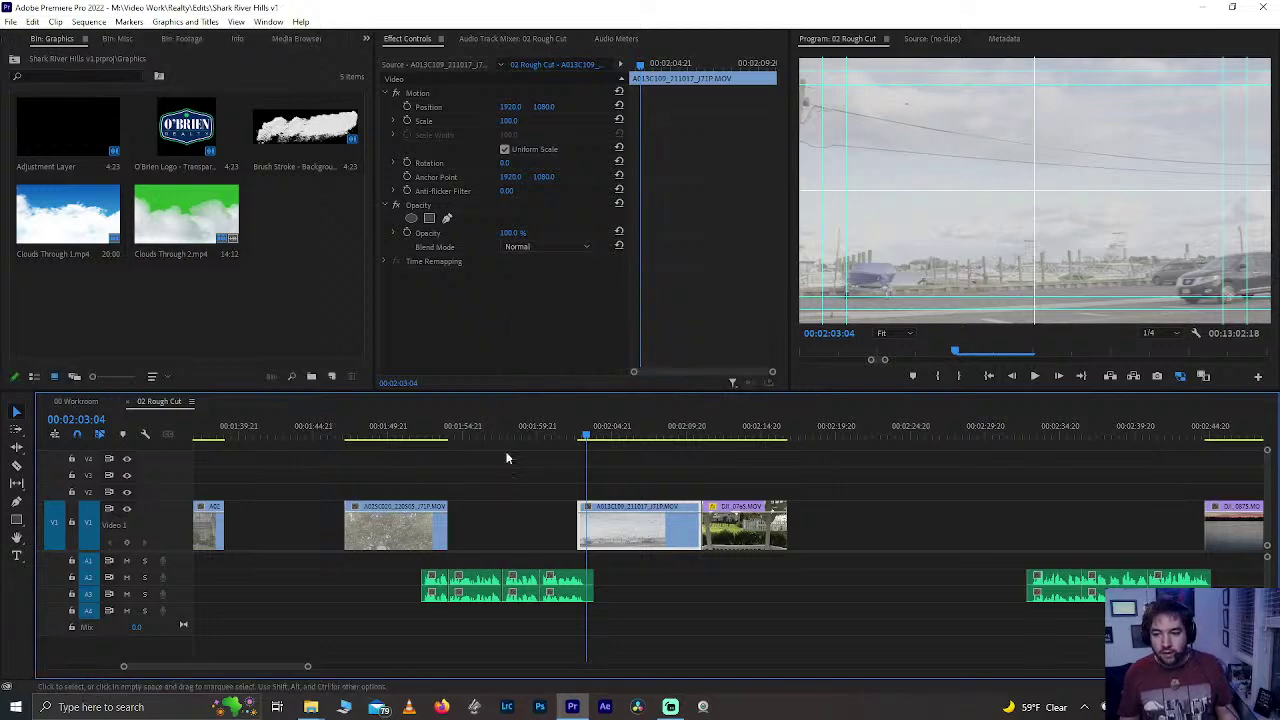
left_click_drag(606, 436, 777, 449)
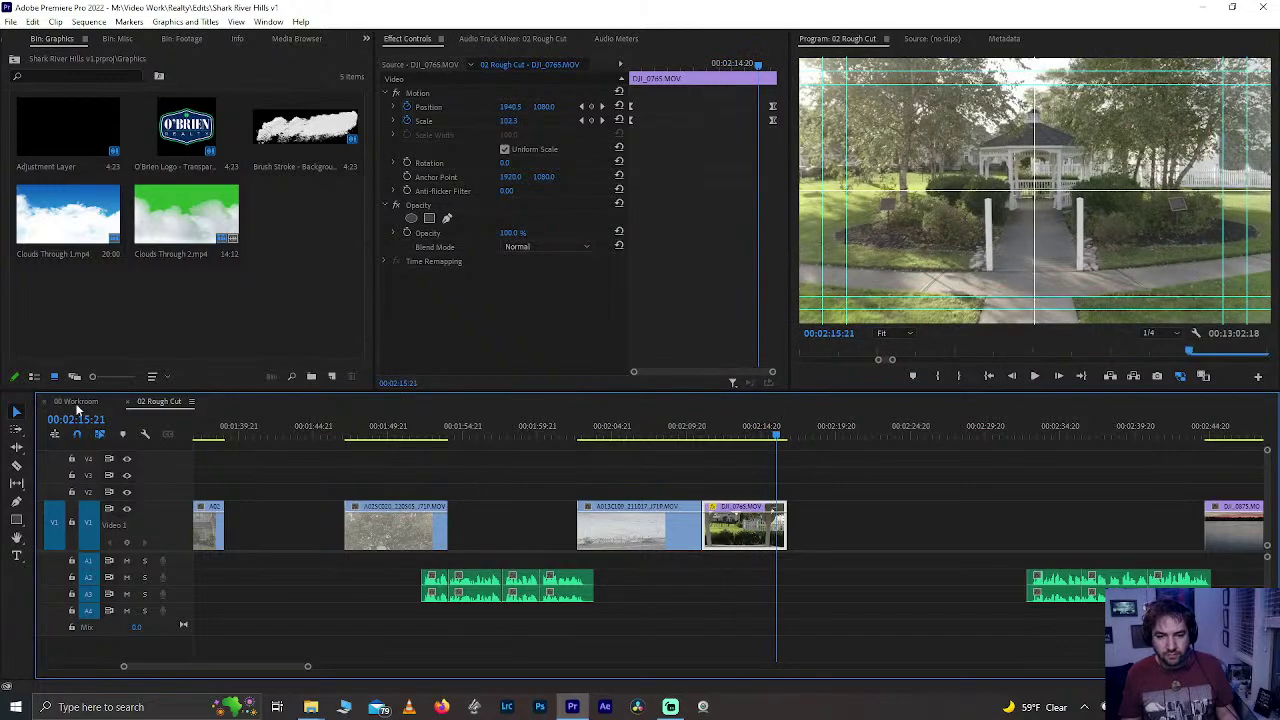
- Preview the garden drone clips in the 00 Workroom sequence, starting around 00:15:49
left_click(76, 401)
left_click(620, 440)
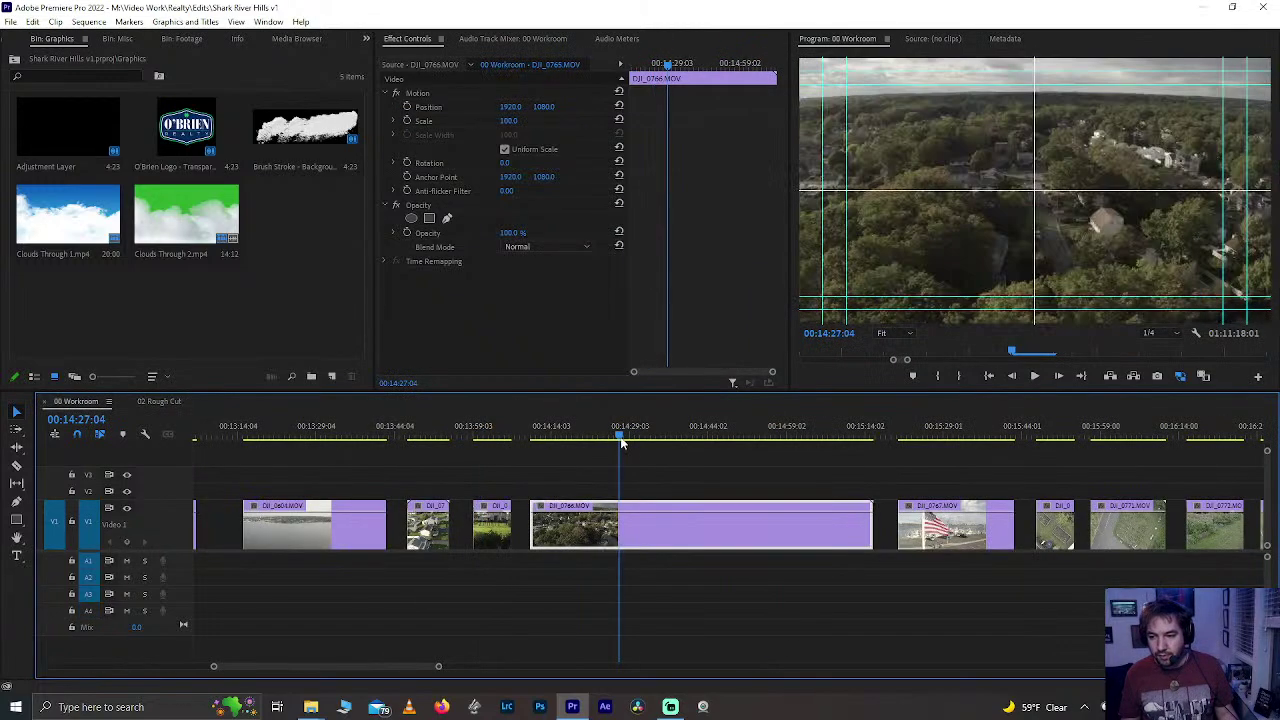
left_click(934, 446)
left_click(1049, 452)
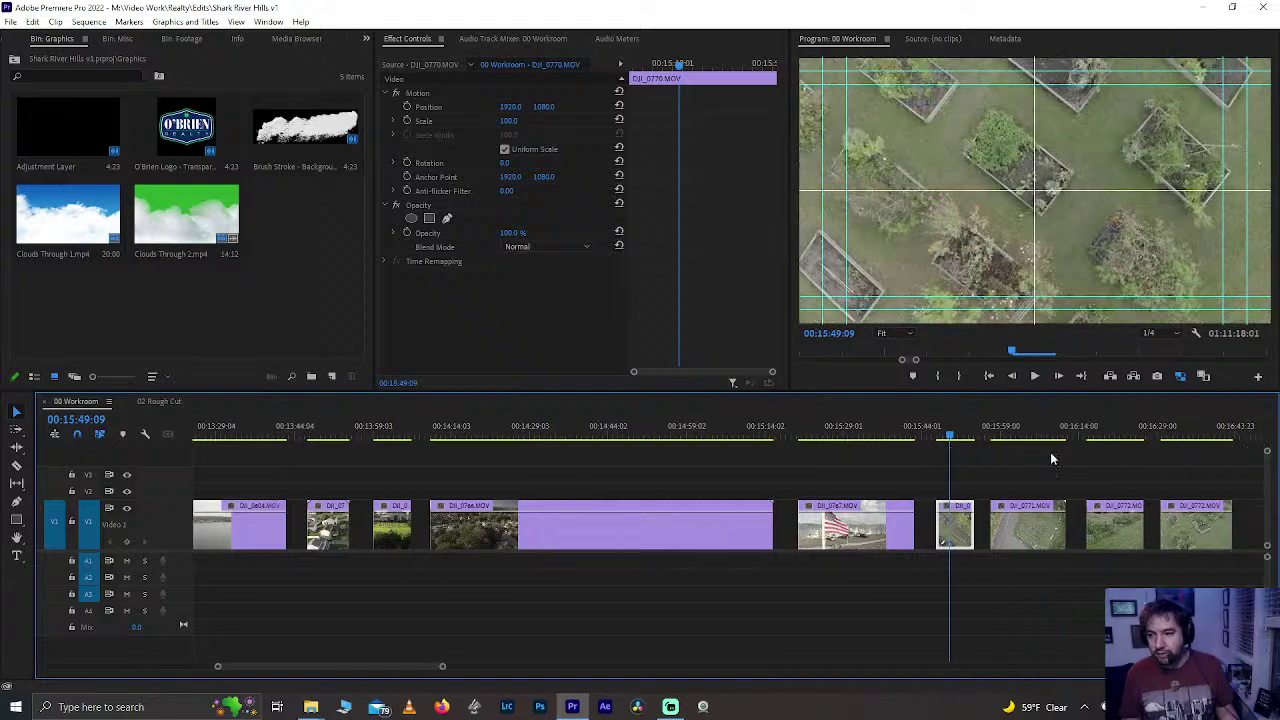
key("space")
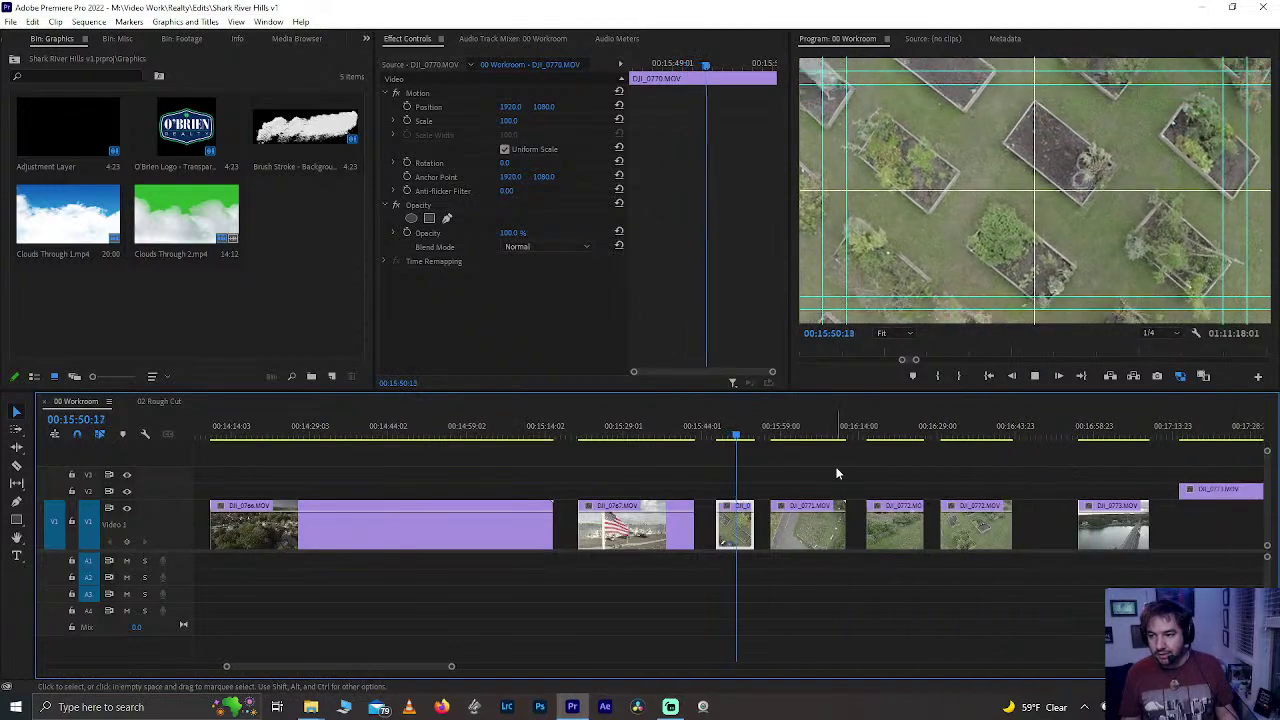
key("l")
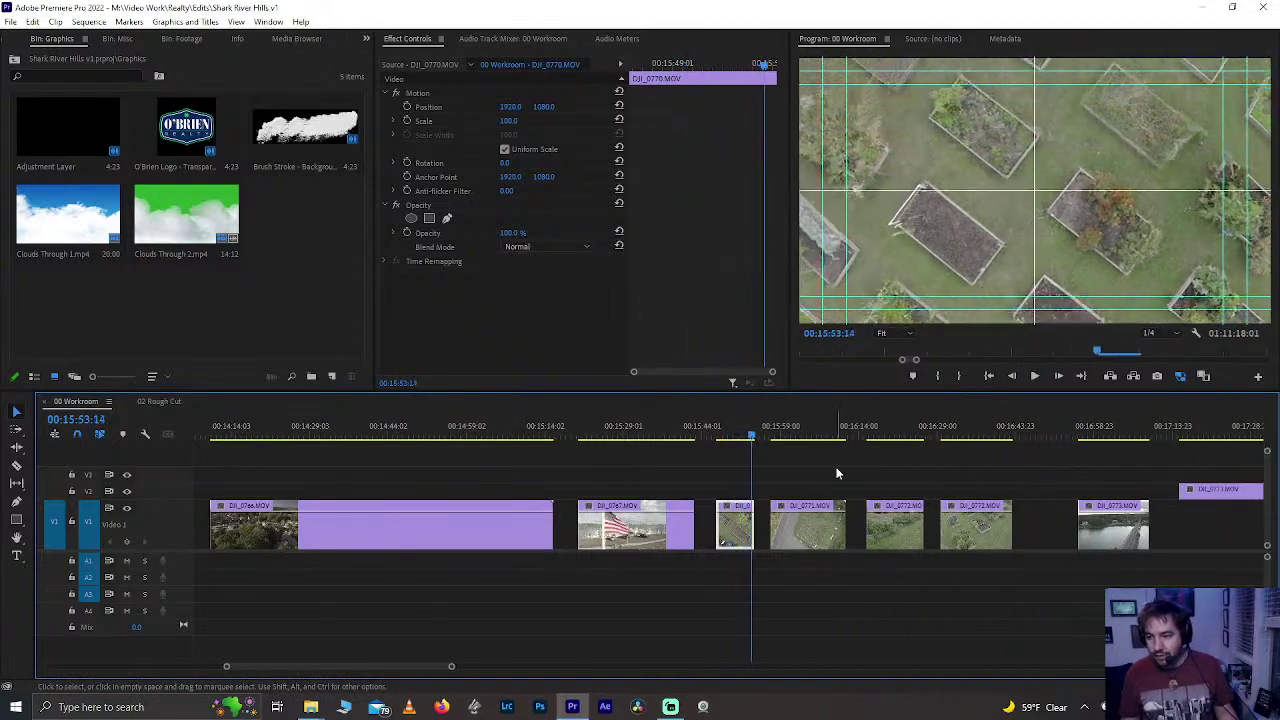
left_click(789, 430)
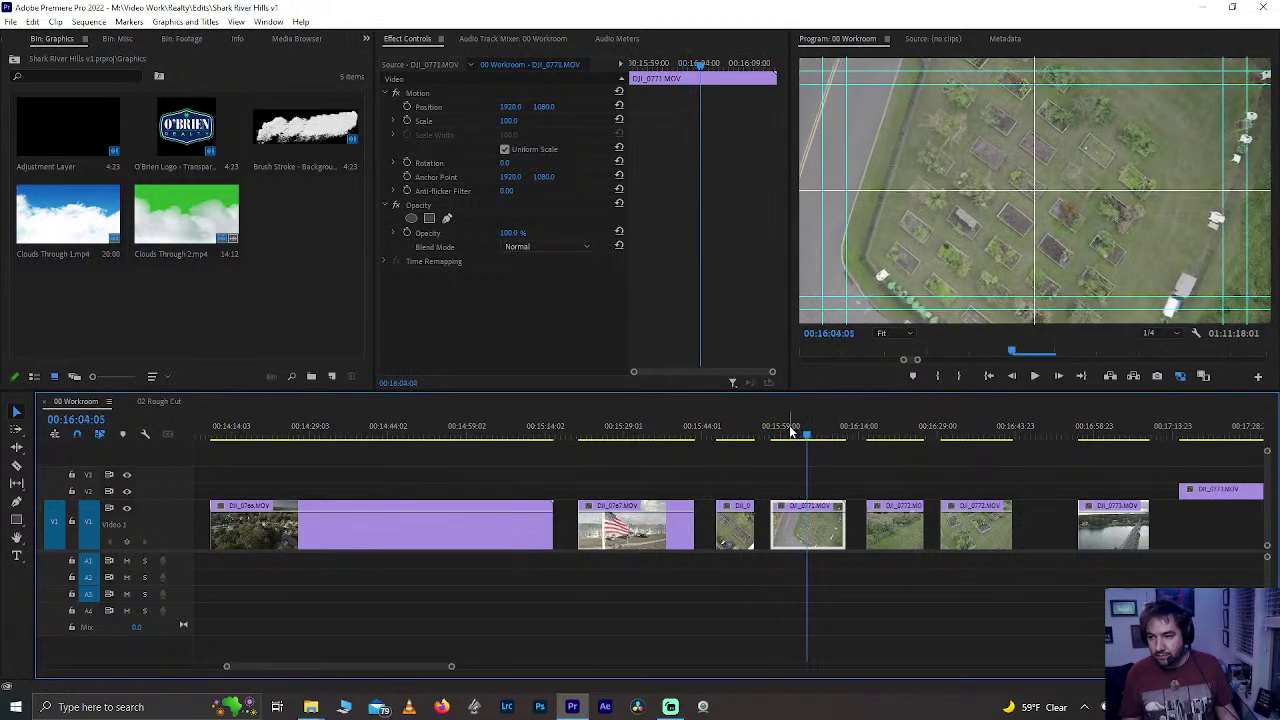
left_click(882, 437)
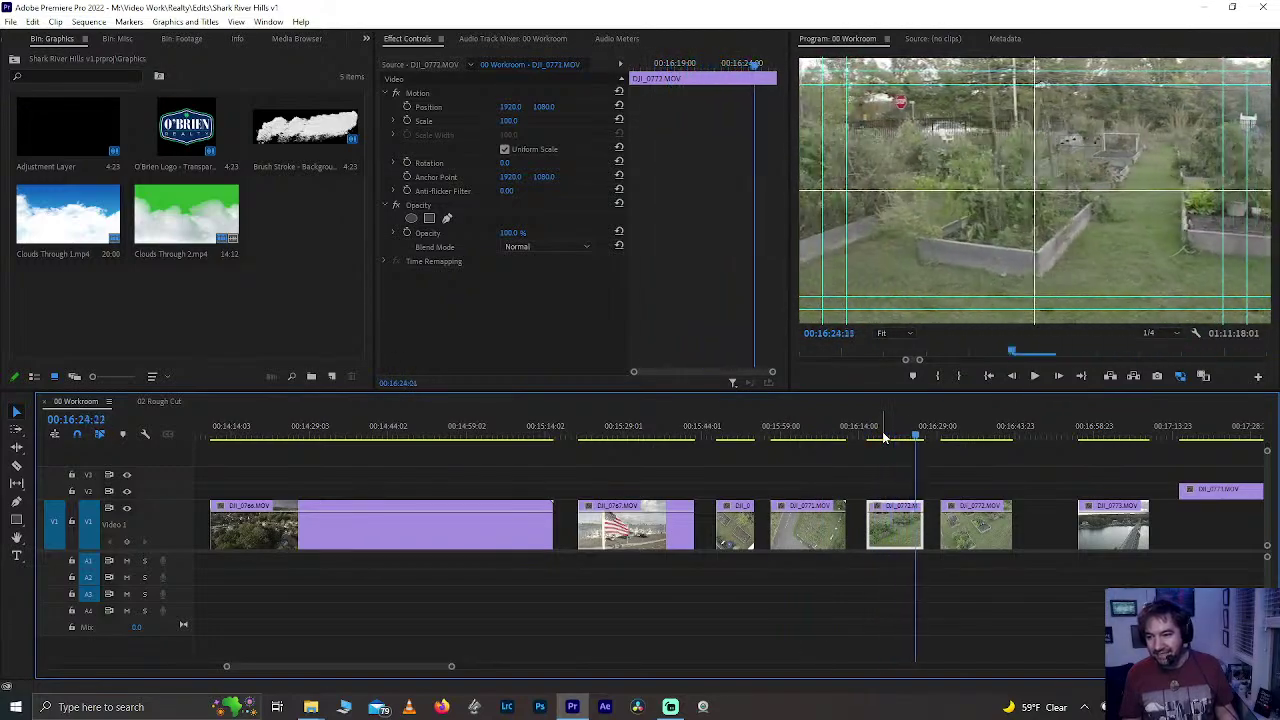
left_click(958, 437)
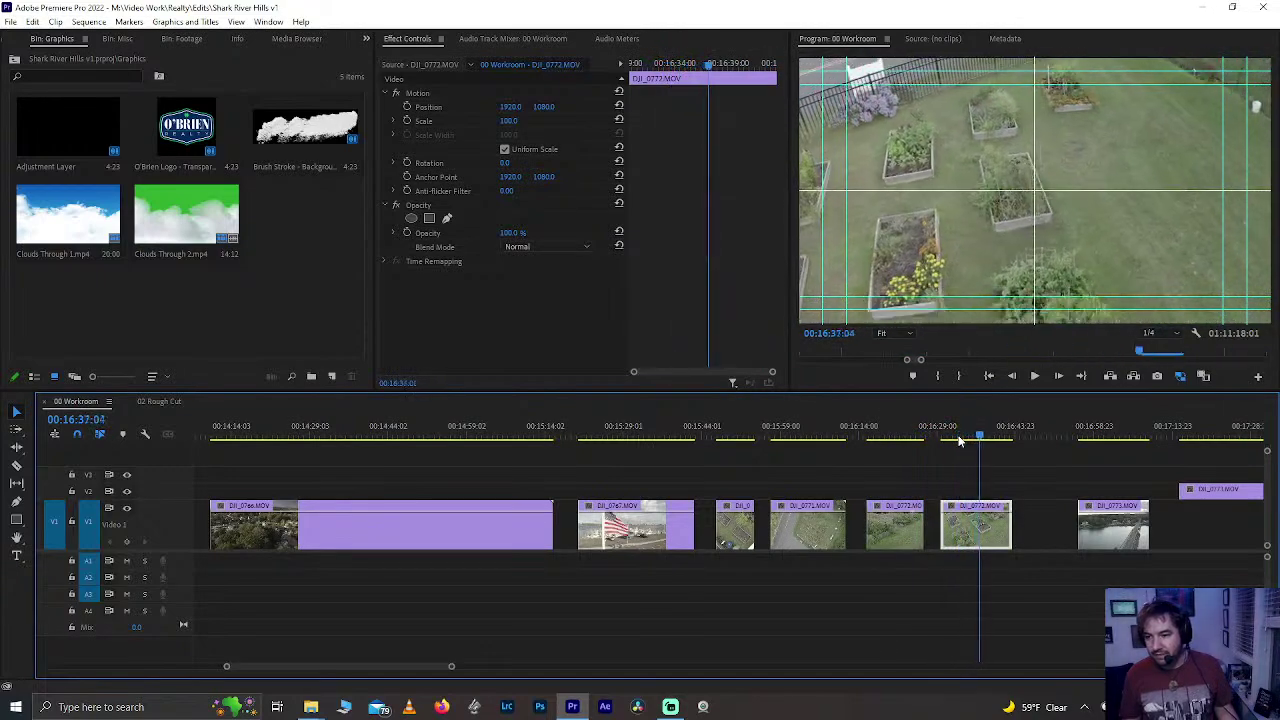
- Rearrange the DJI_0770 and DJI_0771 garden clips on the track, then return to 02 Rough Cut
left_click(728, 522)
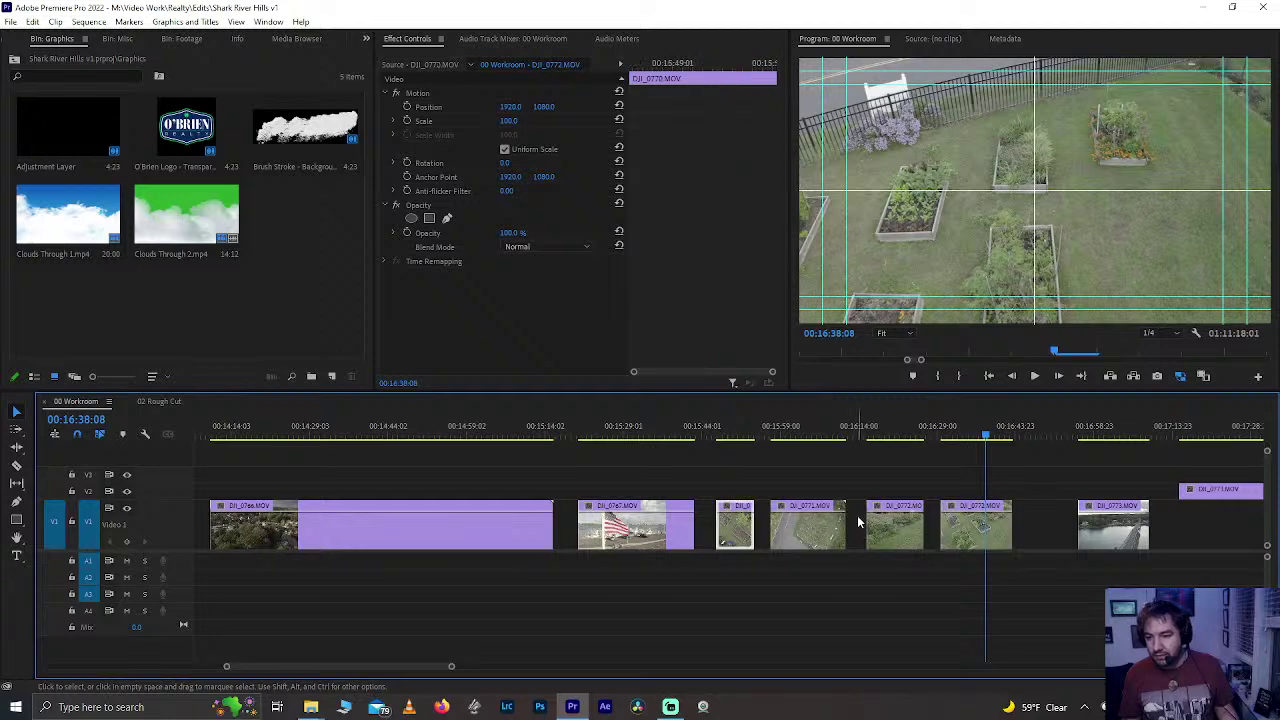
key("d")
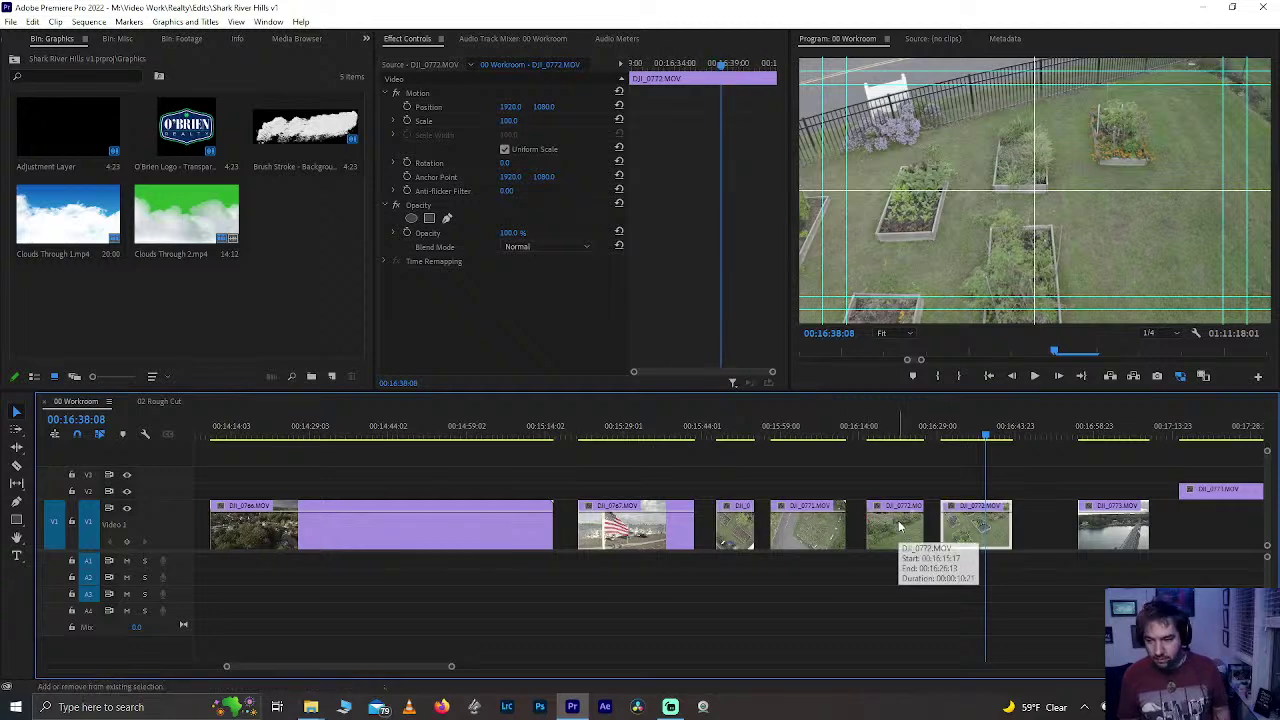
left_click(810, 538)
left_click_drag(810, 538, 876, 538)
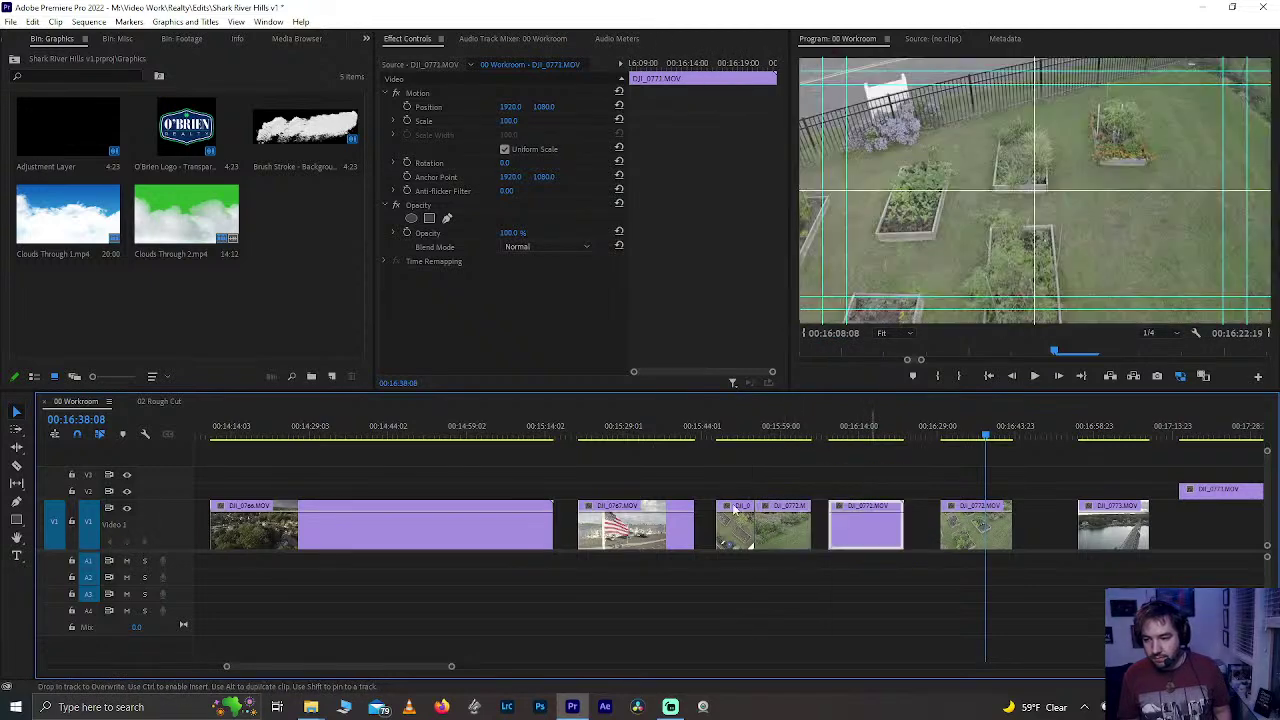
left_click_drag(795, 535, 779, 514)
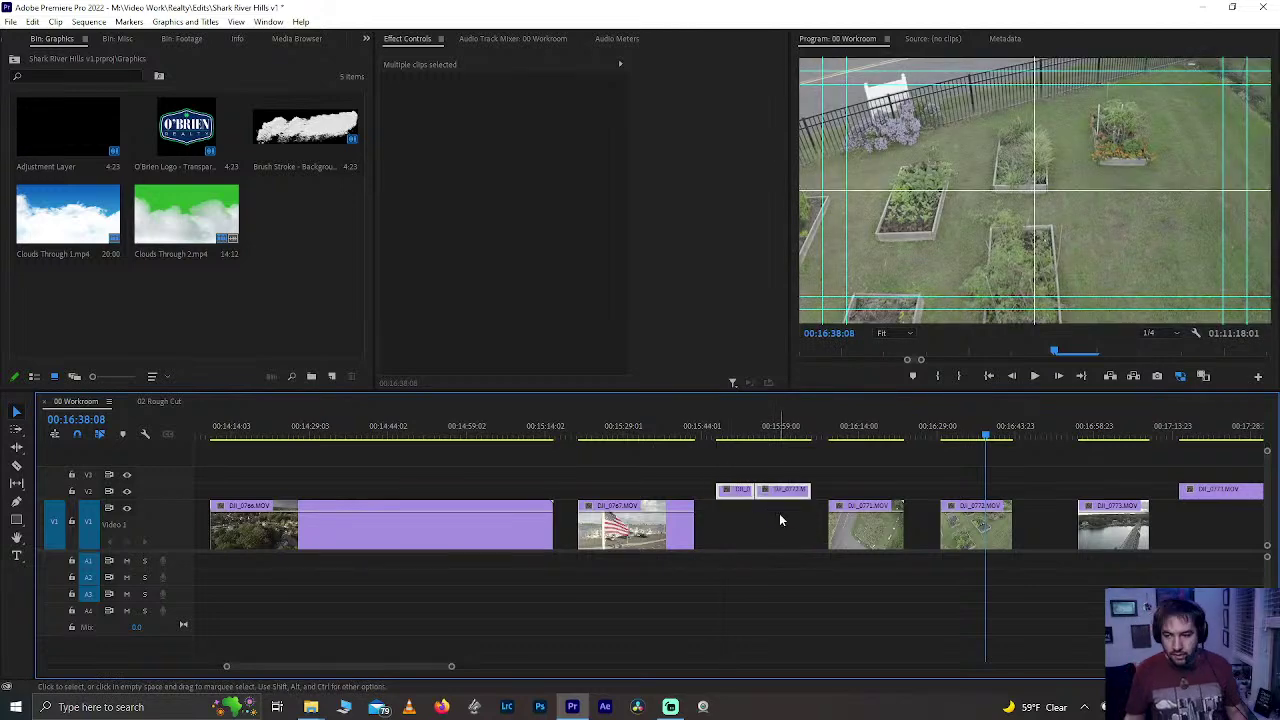
left_click(152, 402)
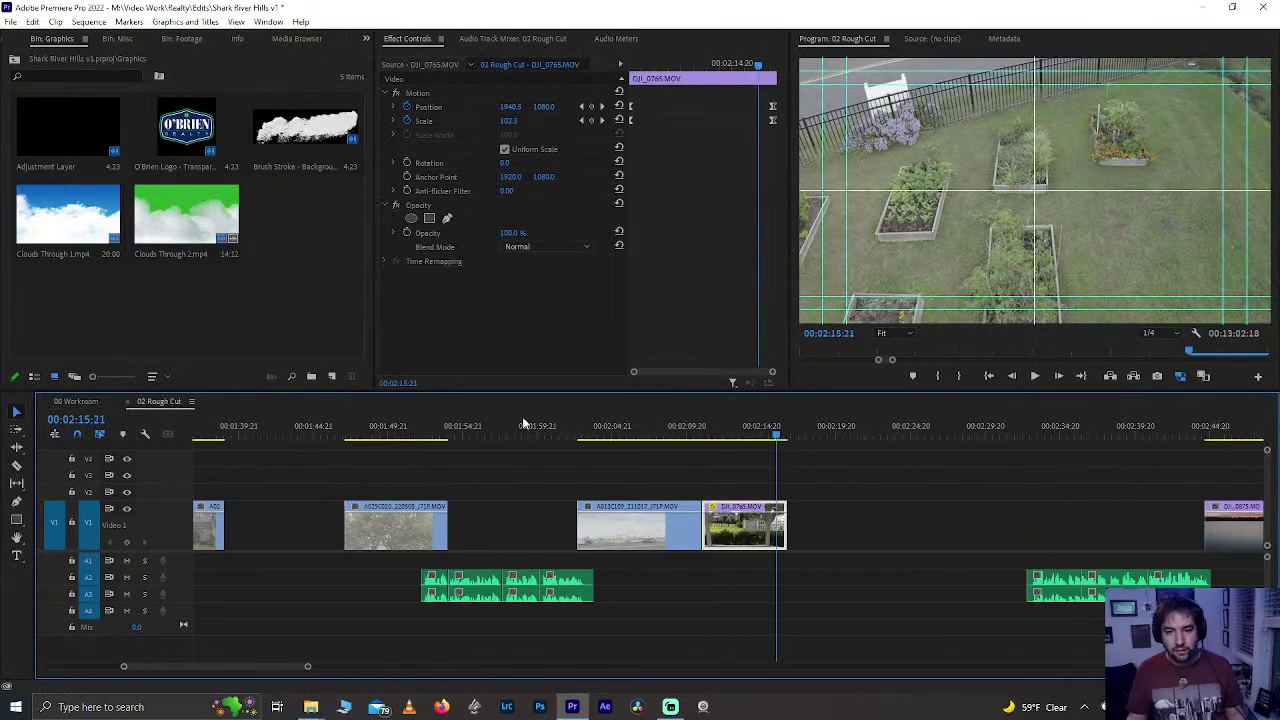
- Paste the garden clips after the gazebo clip's end and preview them
left_click_drag(809, 430, 812, 428)
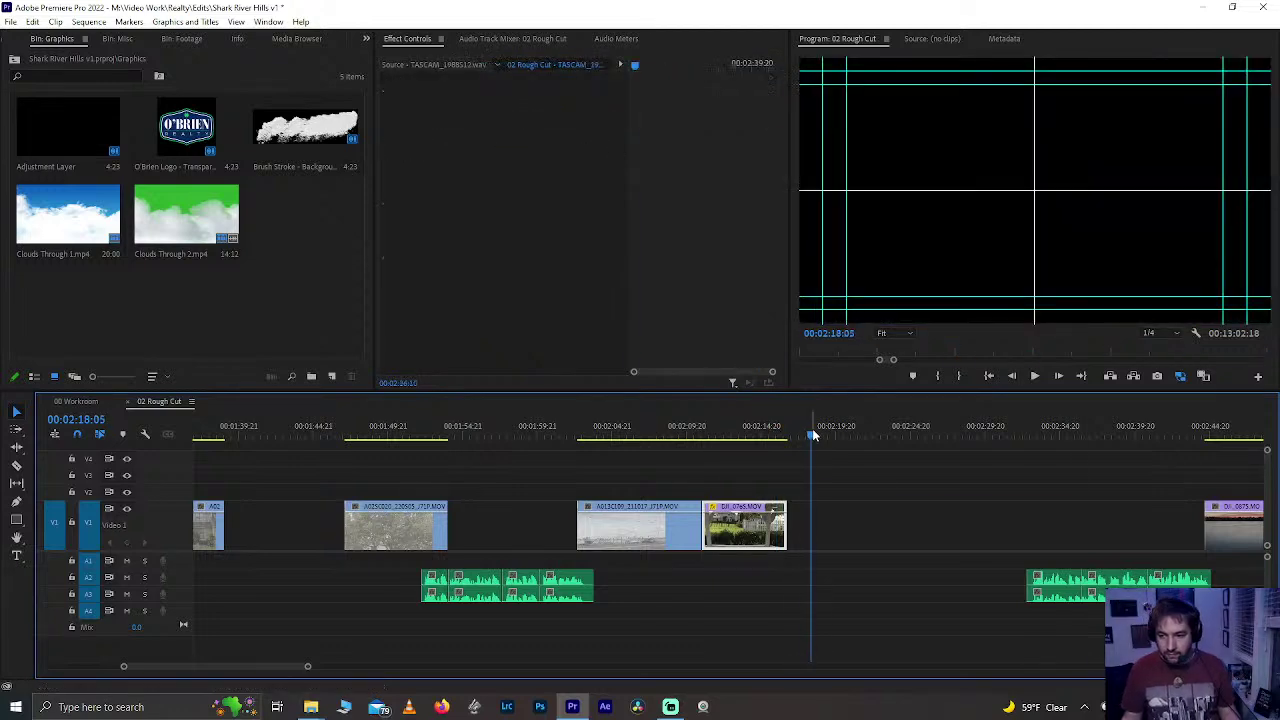
key("ctrl+v")
left_click(816, 432)
key("space")
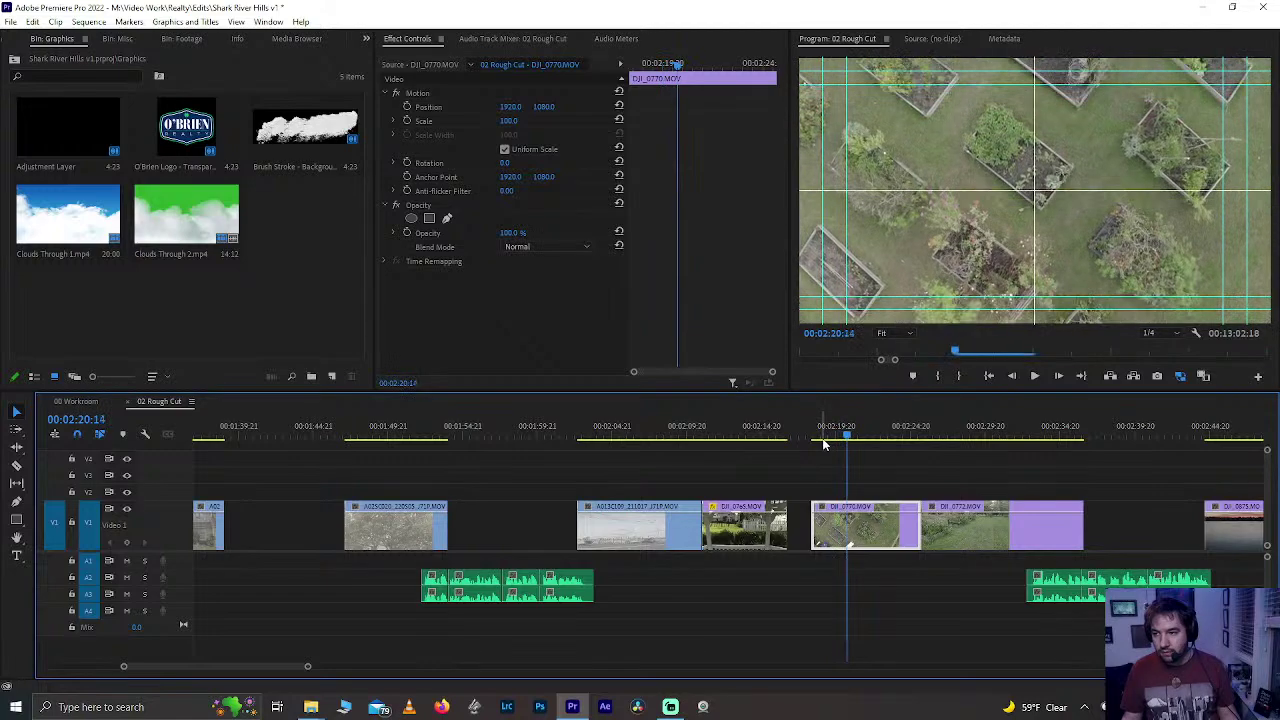
key("space")
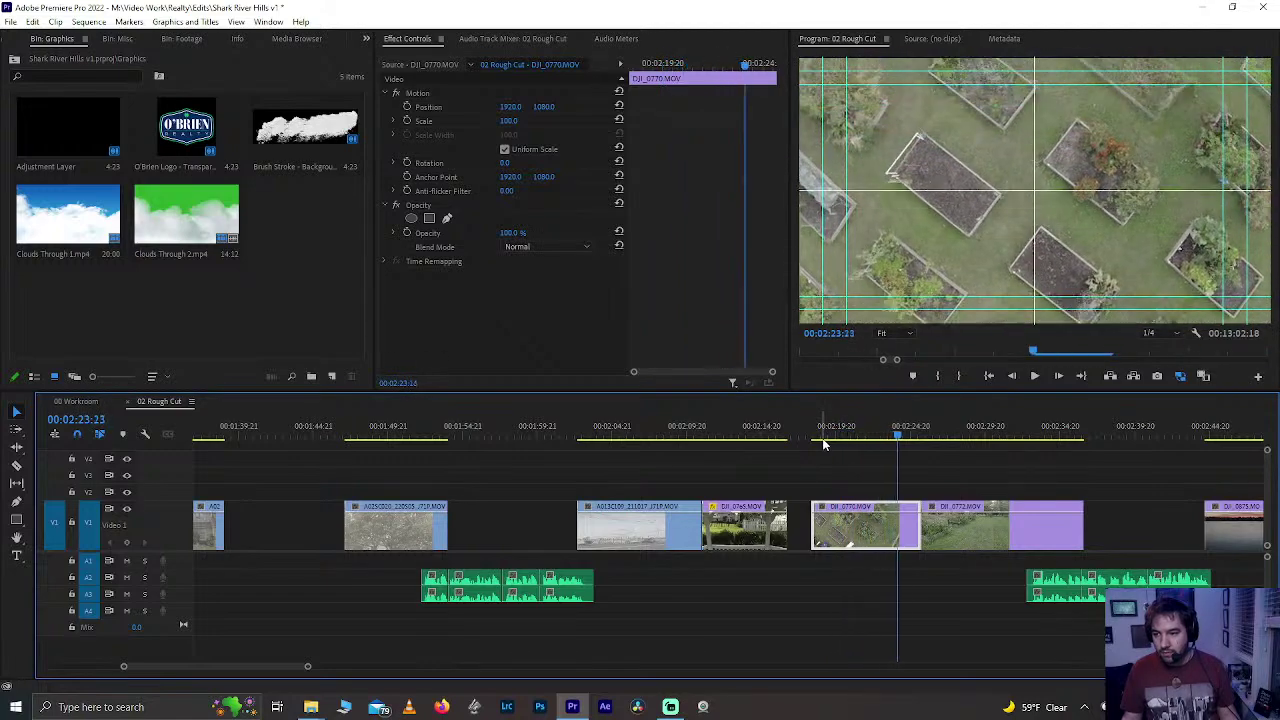
left_click_drag(825, 438, 880, 437)
- Move the DJI_0597 clip from the house footage into the later gap on V2
scroll(840, 495, "up", 1)
scroll(838, 490, "up", 5)
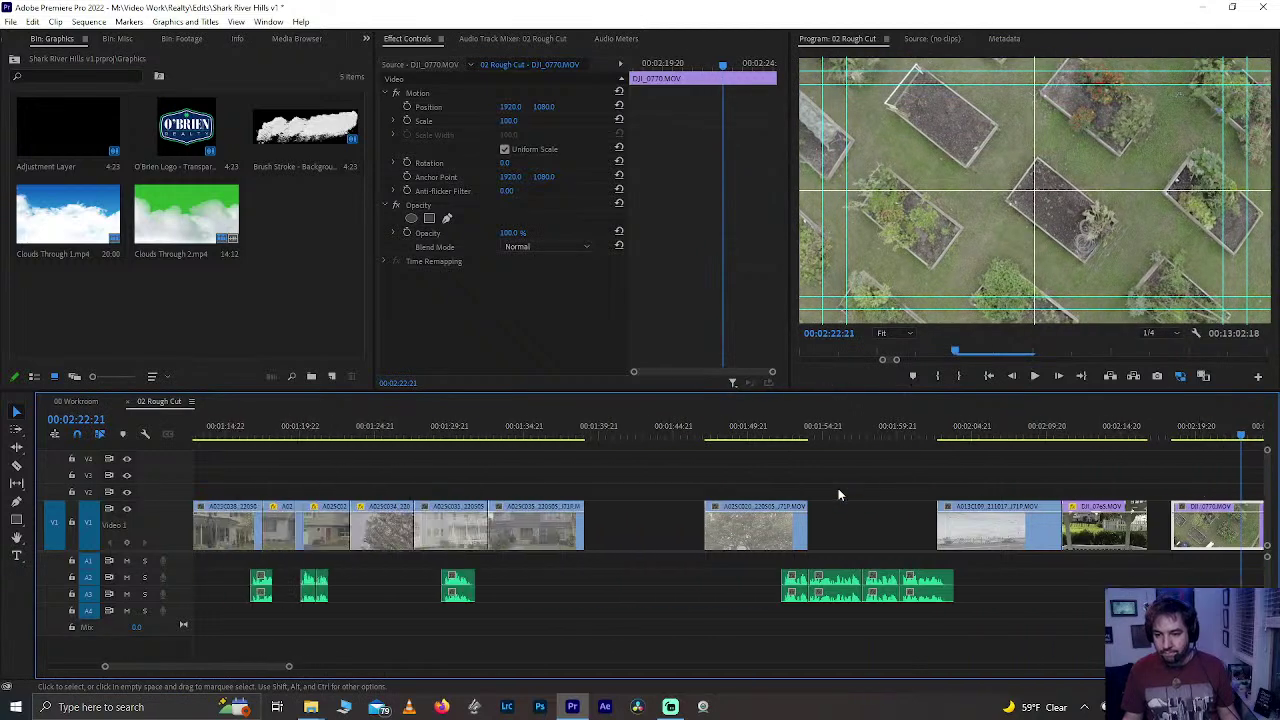
left_click_drag(545, 438, 434, 428)
scroll(500, 468, "up", 5)
left_click(444, 428)
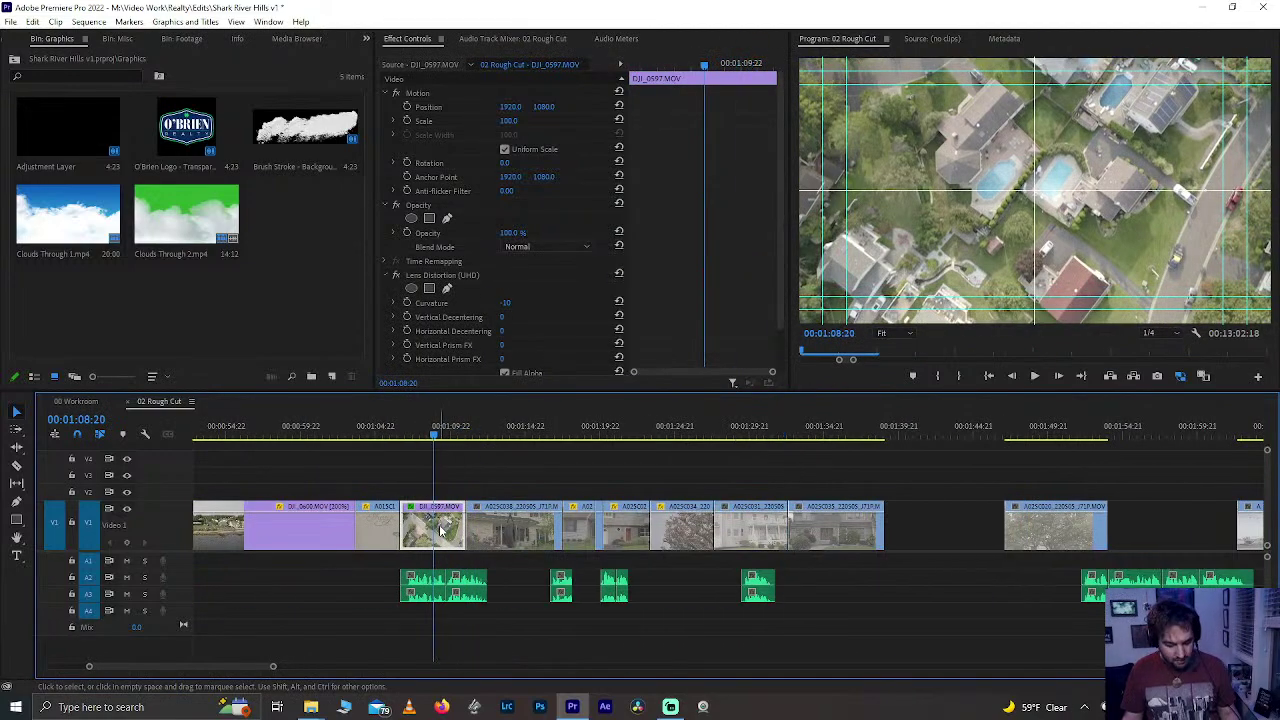
left_click_drag(440, 530, 1145, 492)
- Trim DJI_0597's end and start around 02:01:23 and slide it back into place
scroll(744, 458, "down", 5)
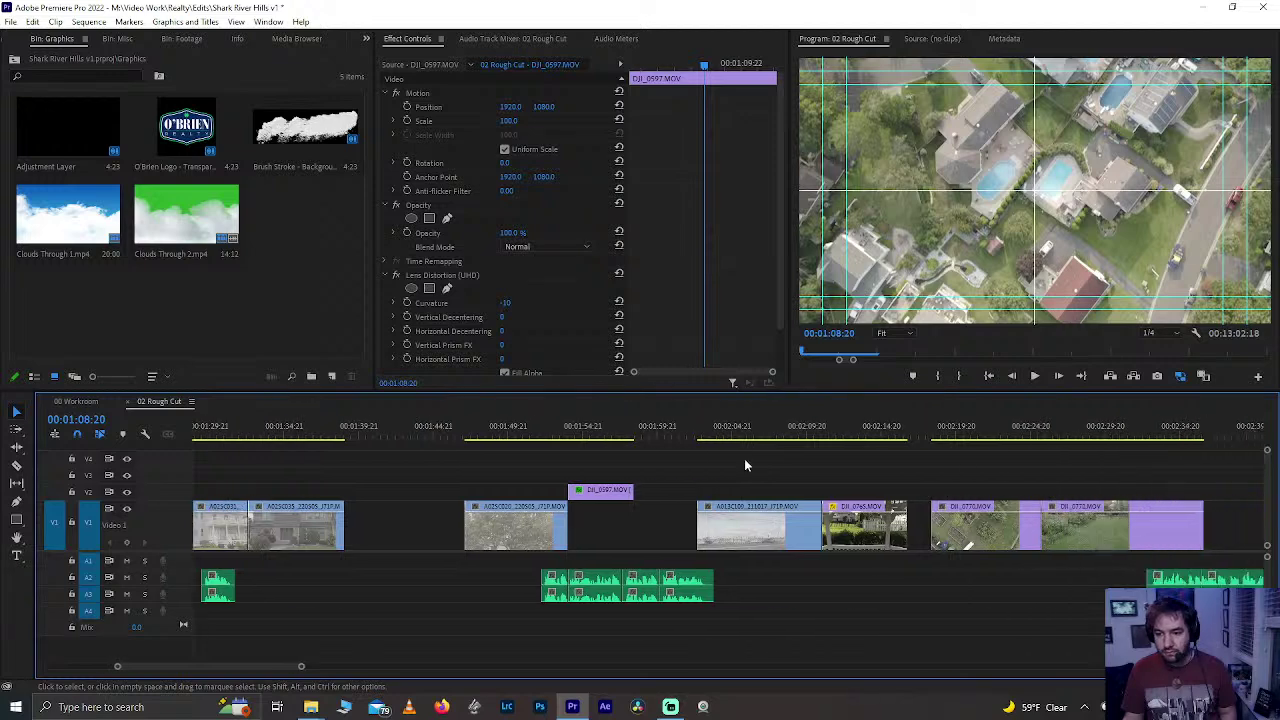
left_click_drag(638, 491, 723, 491)
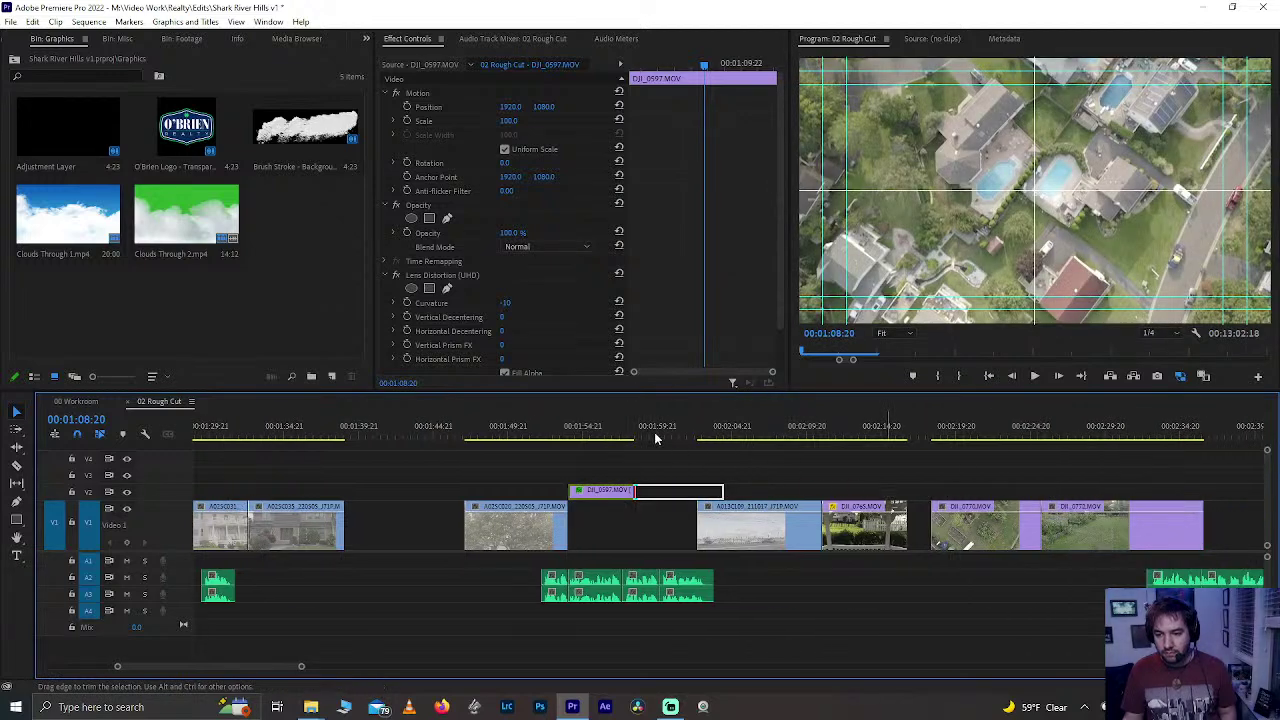
left_click(661, 436)
left_click_drag(668, 440, 689, 444)
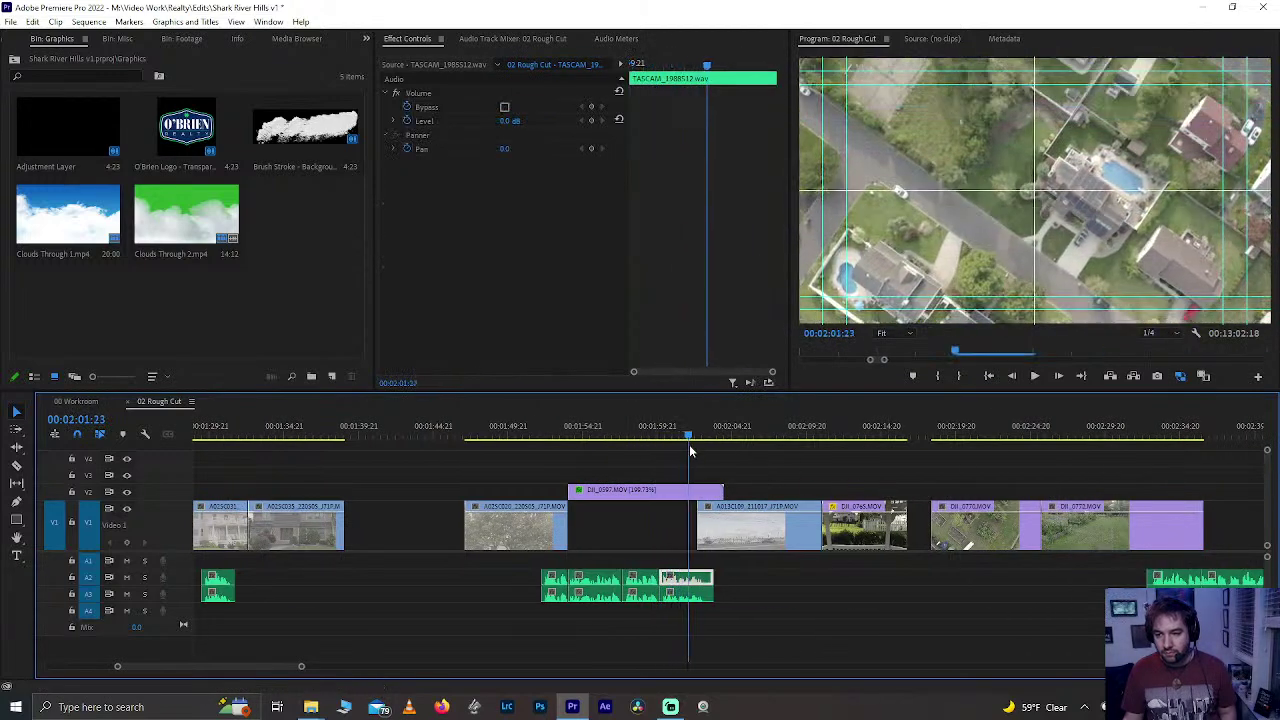
mouse_move(577, 492)
left_mouse_down()
mouse_move(679, 492)
mouse_move(593, 492)
left_mouse_up()
left_click_drag(975, 525, 660, 492)
- Paste DJI_0597's Lens Distortion attribute onto DJI_0770
left_click(585, 495)
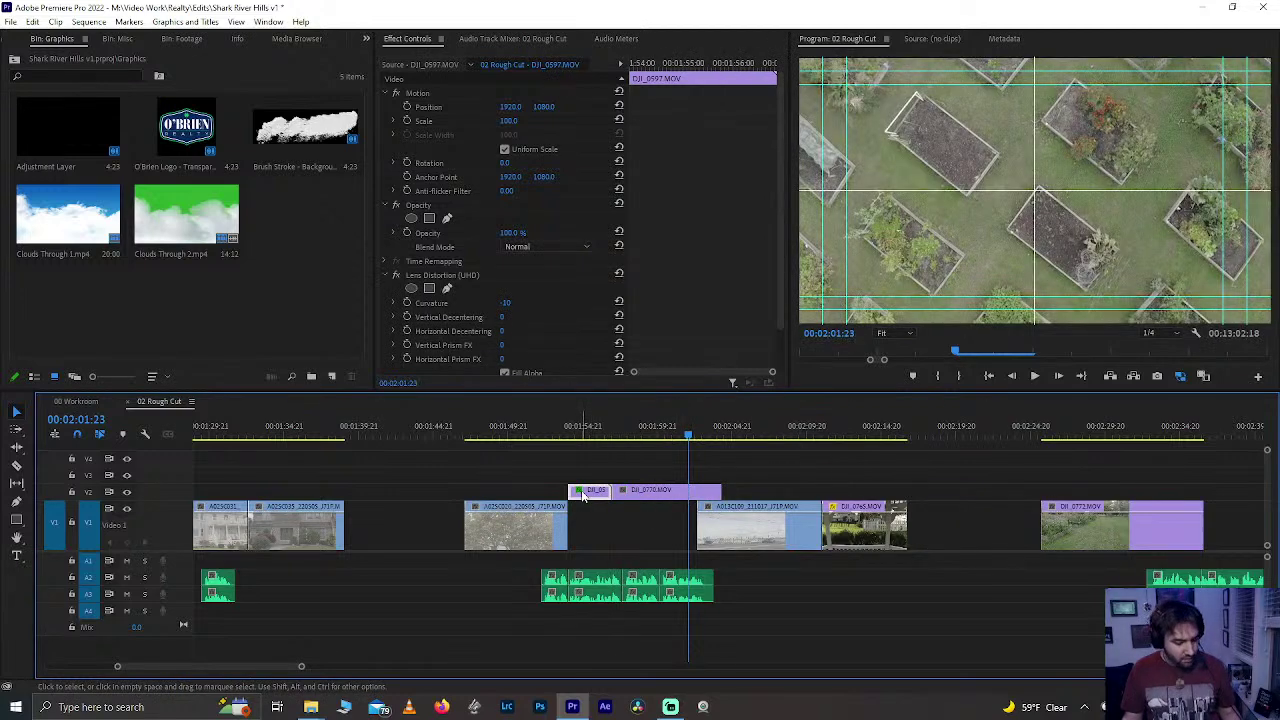
left_click(634, 492)
key("ctrl+alt+v")
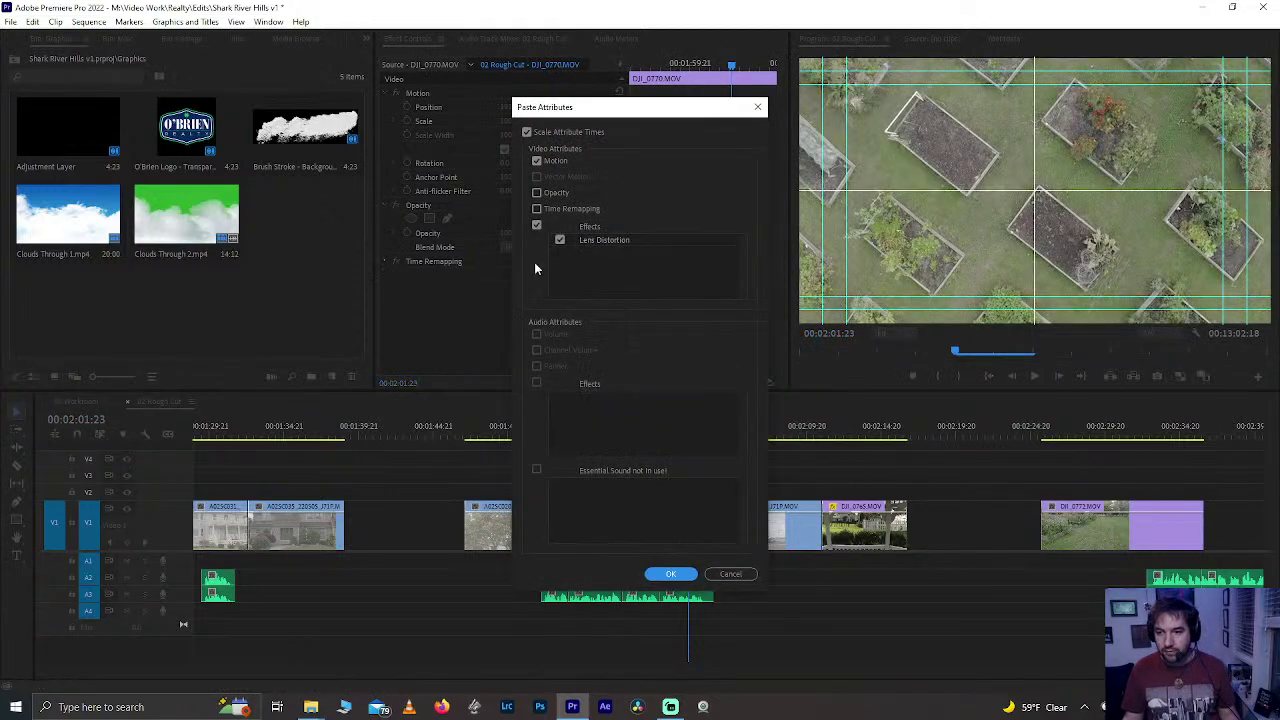
left_click(670, 573)
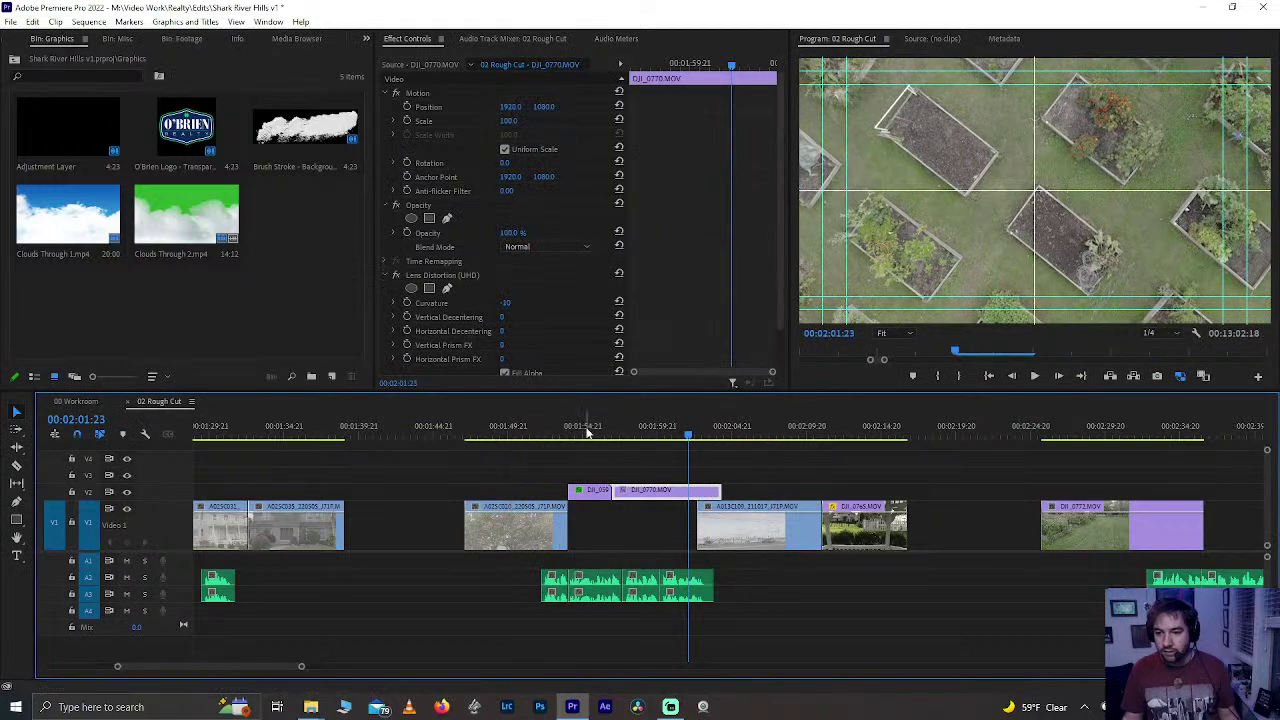
- Move DJI_0770 later along V2 and review the rearranged section
left_click(597, 431)
key("space")
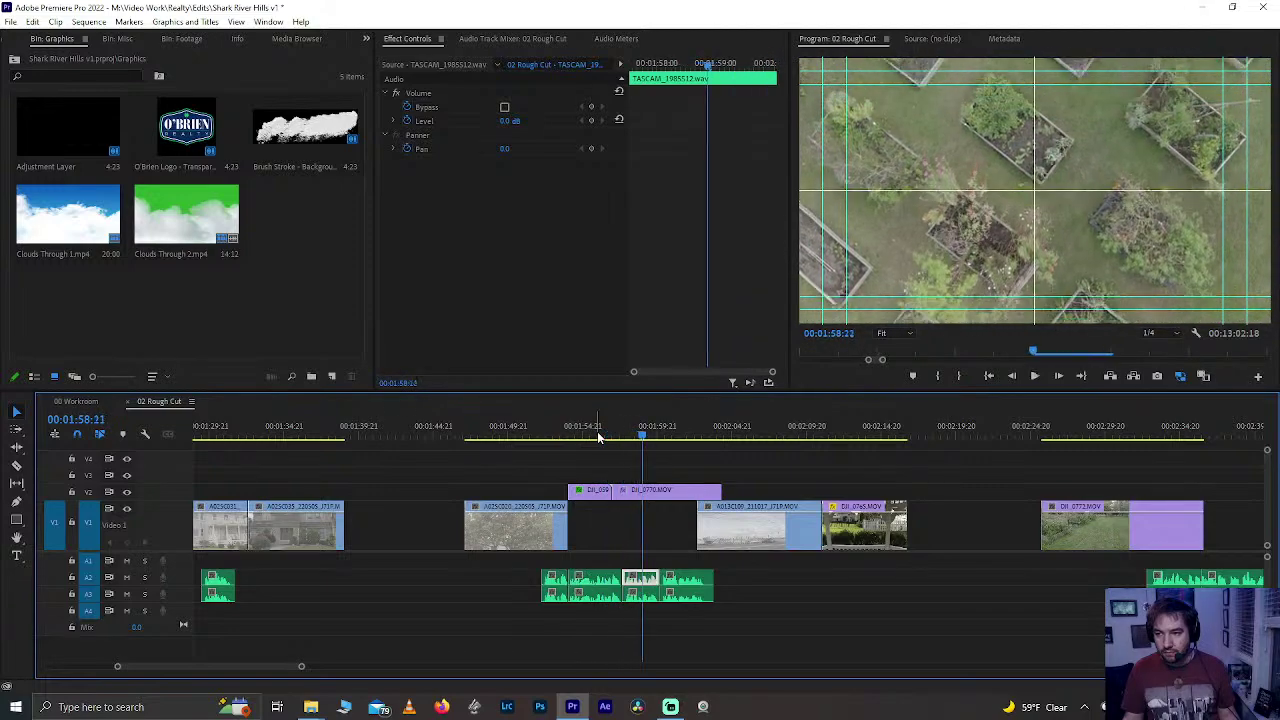
key("space")
left_click_drag(620, 497, 660, 500)
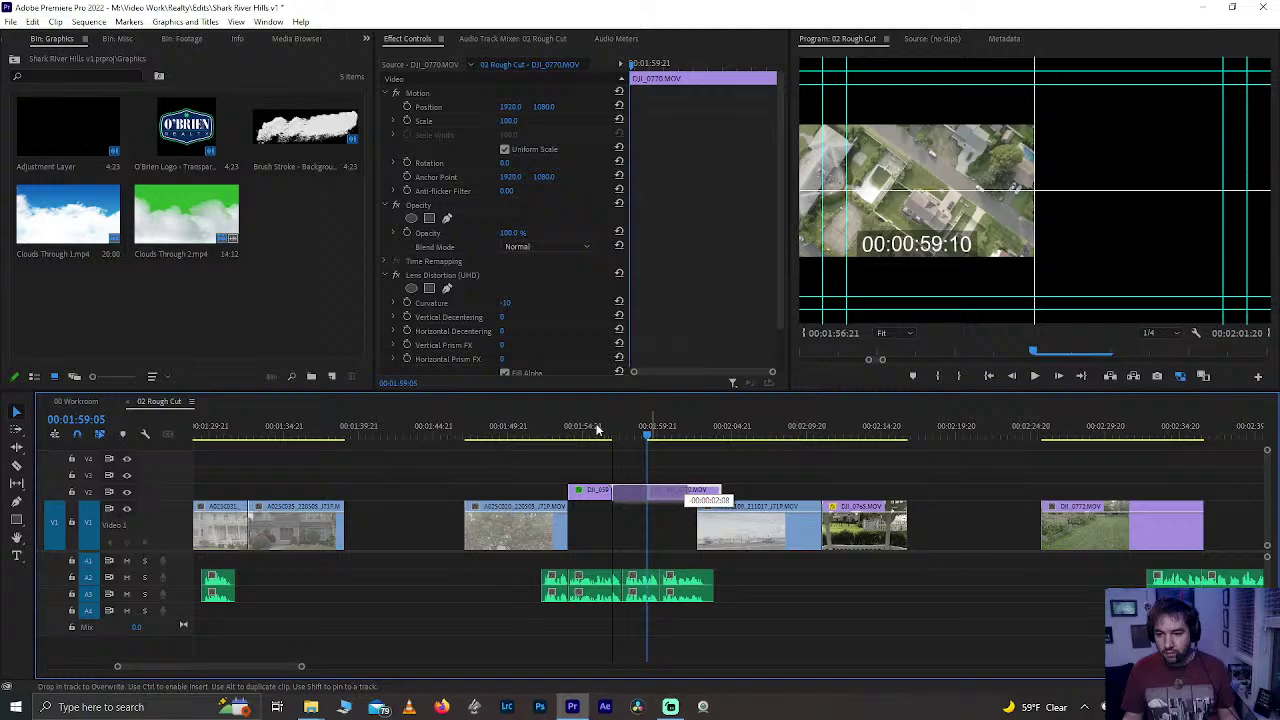
left_click_drag(597, 430, 597, 430)
left_click(597, 430)
key("space")
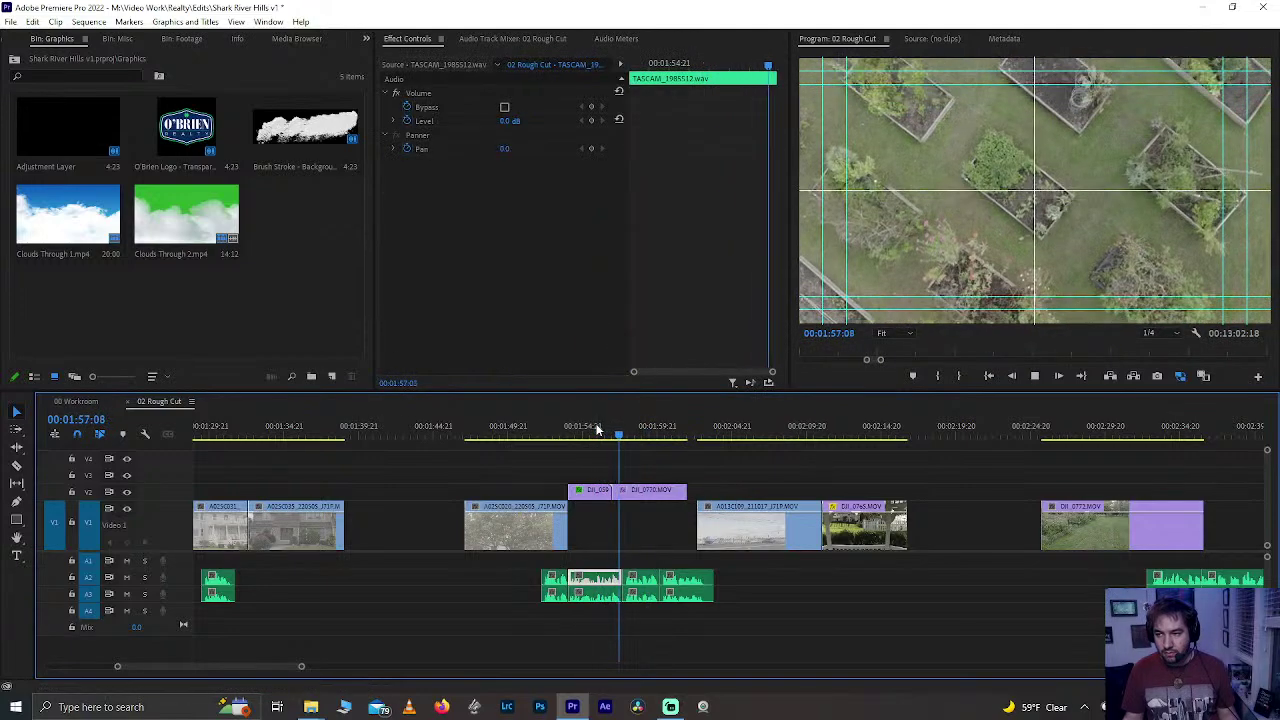
- Trim DJI_0770's end back to 1:59:03
mouse_move(552, 427)
left_mouse_down()
mouse_move(540, 428)
mouse_move(560, 437)
left_mouse_up()
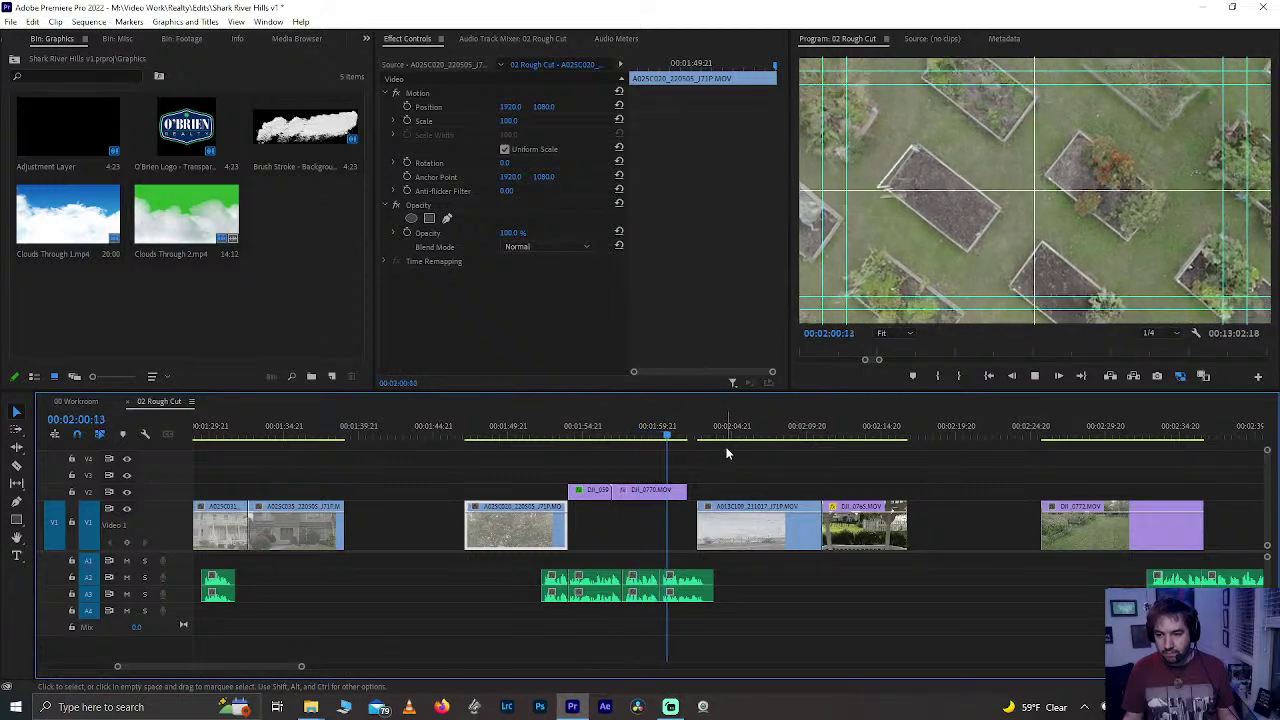
key("j")
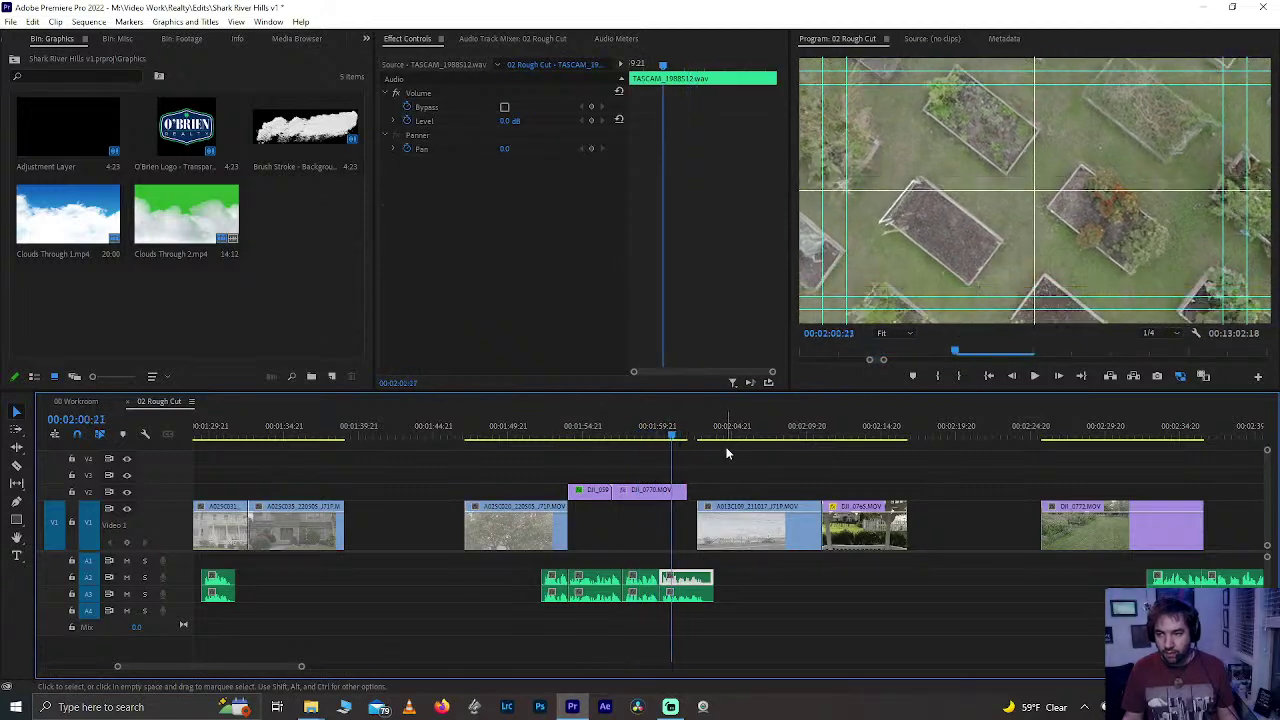
key("k")
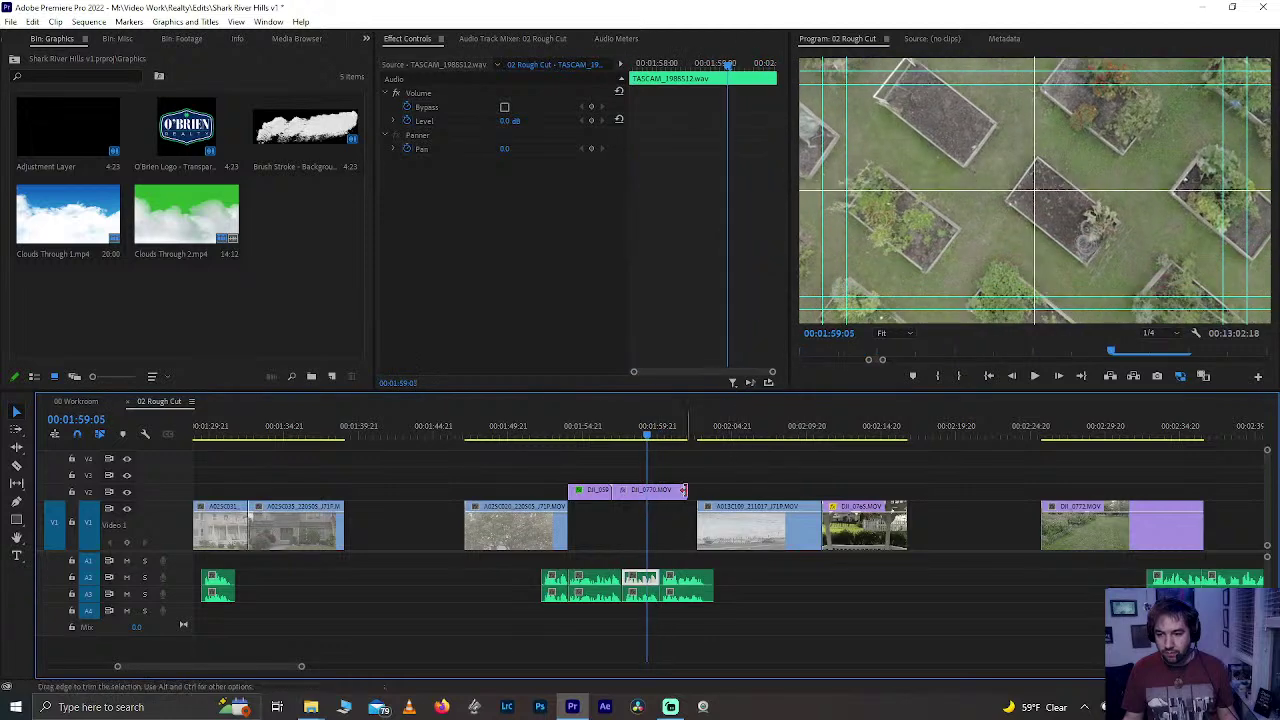
left_click_drag(686, 490, 646, 490)
- Place DJI_0772 on V2 right after DJI_0770 and play the new section
left_click_drag(1067, 534, 677, 492)
key("space")
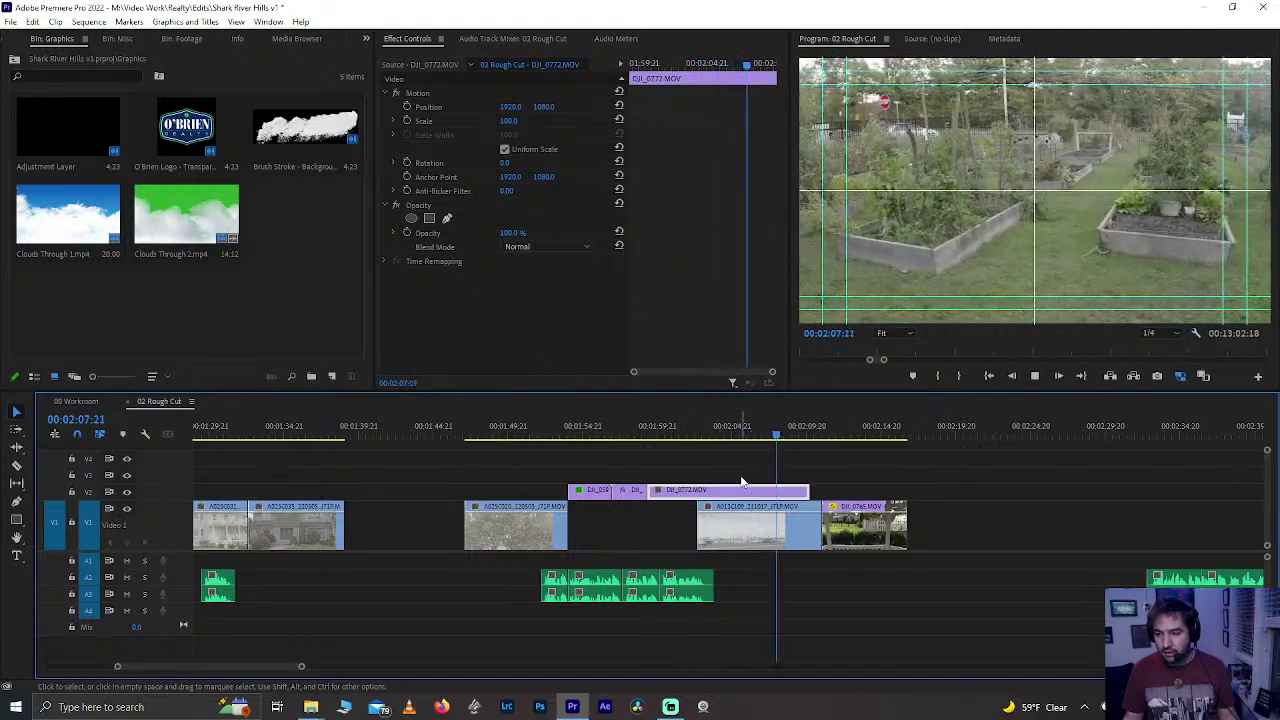
key("space")
key("Left")
key("Left")
key("Left")
key("Left")
key("Left")
key("Left")
key("Left")
key("Left")
key("Left")
key("Left")
key("Left")
key("Left")
key("Left")
key("Left")
key("Left")
key("Left")
key("Left")
key("Left")
key("Left")
key("Left")
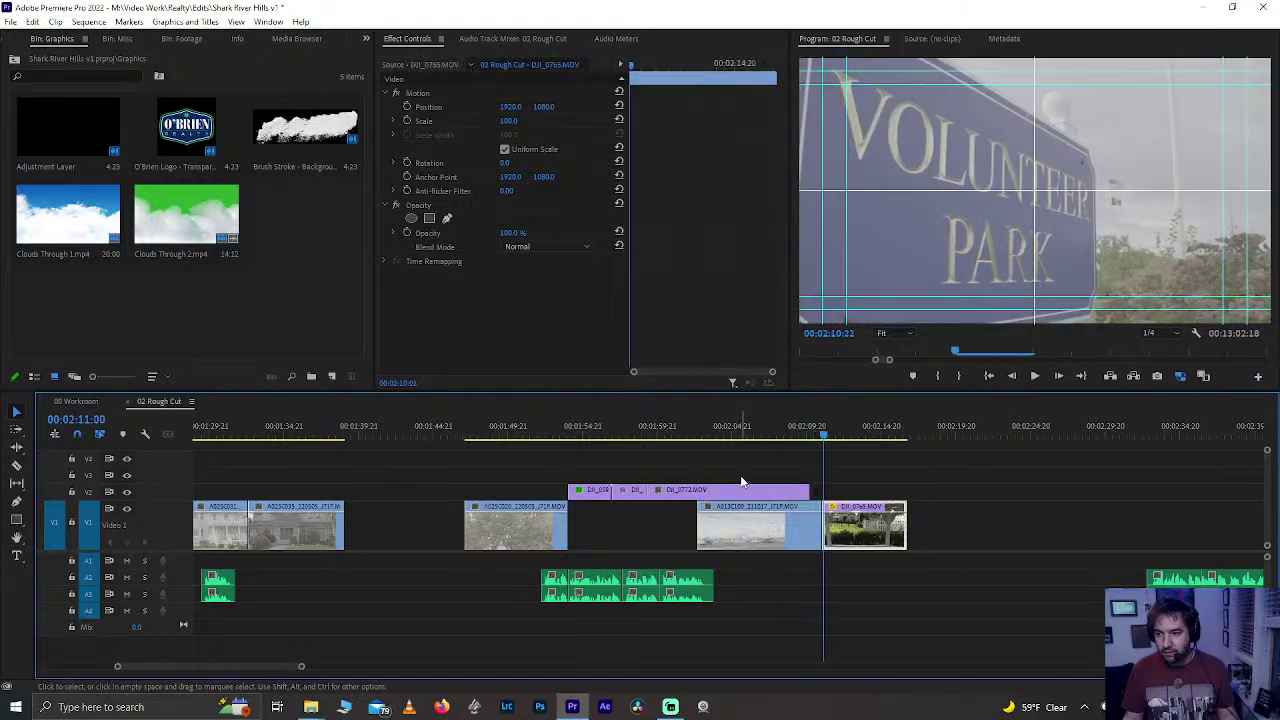
- Shorten DJI_0772's end by about five seconds at 2:05:16 and review the trim
key("shift+Left")
key("shift+Left")
key("shift+Left")
key("shift+Left")
key("shift+Left")
key("shift+Left")
key("shift+Left")
key("shift+Left")
key("shift+Left")
key("shift+Left")
key("shift+Left")
key("shift+Left")
key("shift+Left")
key("shift+Left")
key("shift+Left")
key("shift+Left")
key("shift+Left")
key("shift+Left")
key("shift+Left")
key("shift+Left")
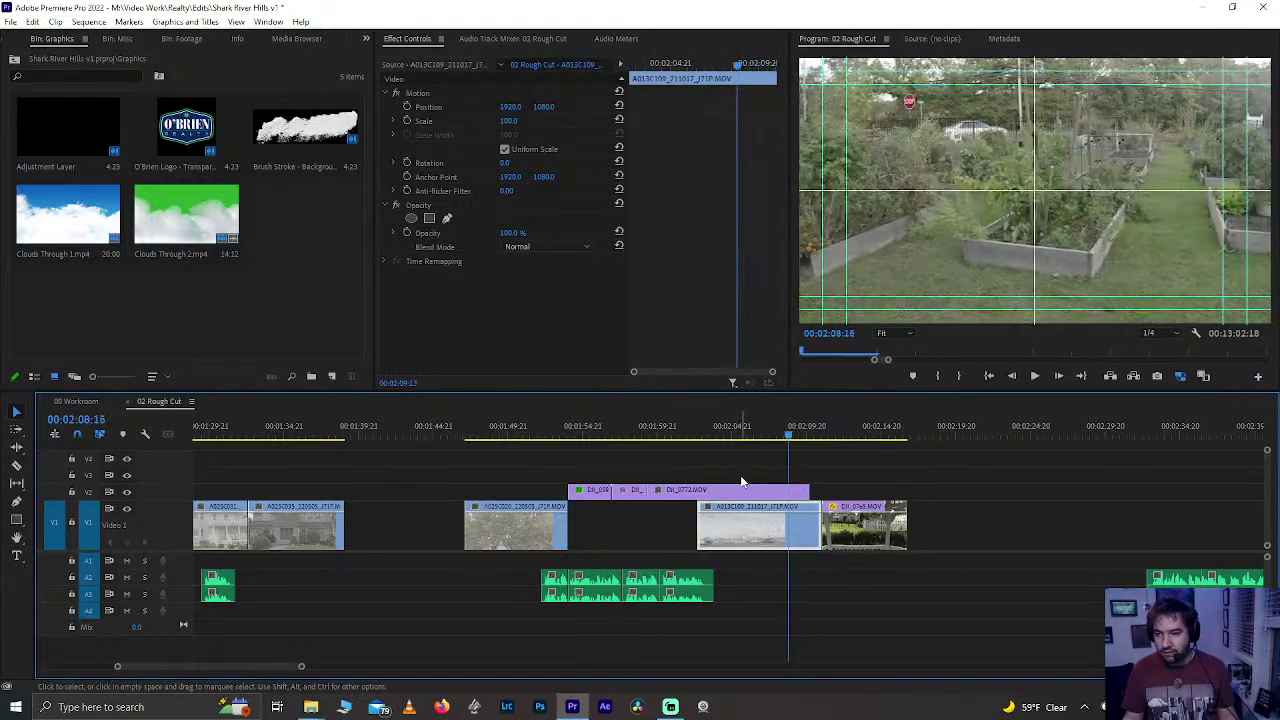
key("shift+Left")
key("shift+Left")
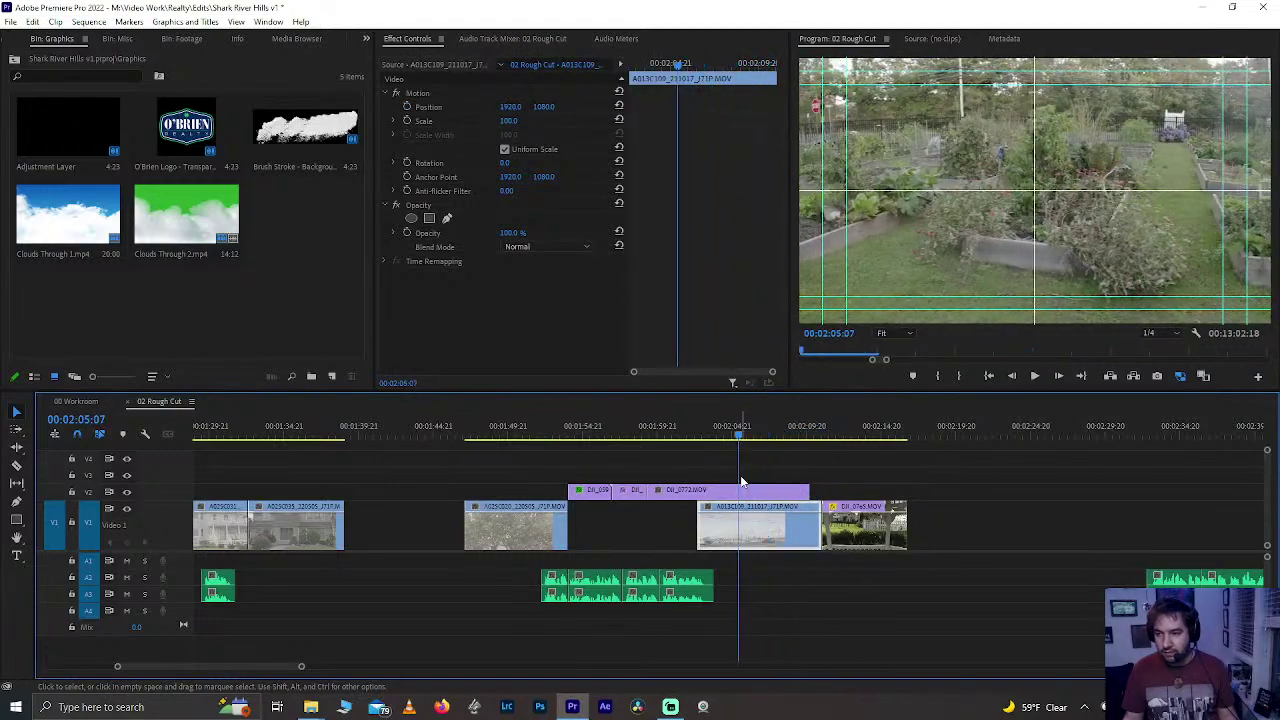
key("shift+Right")
key("shift+Right")
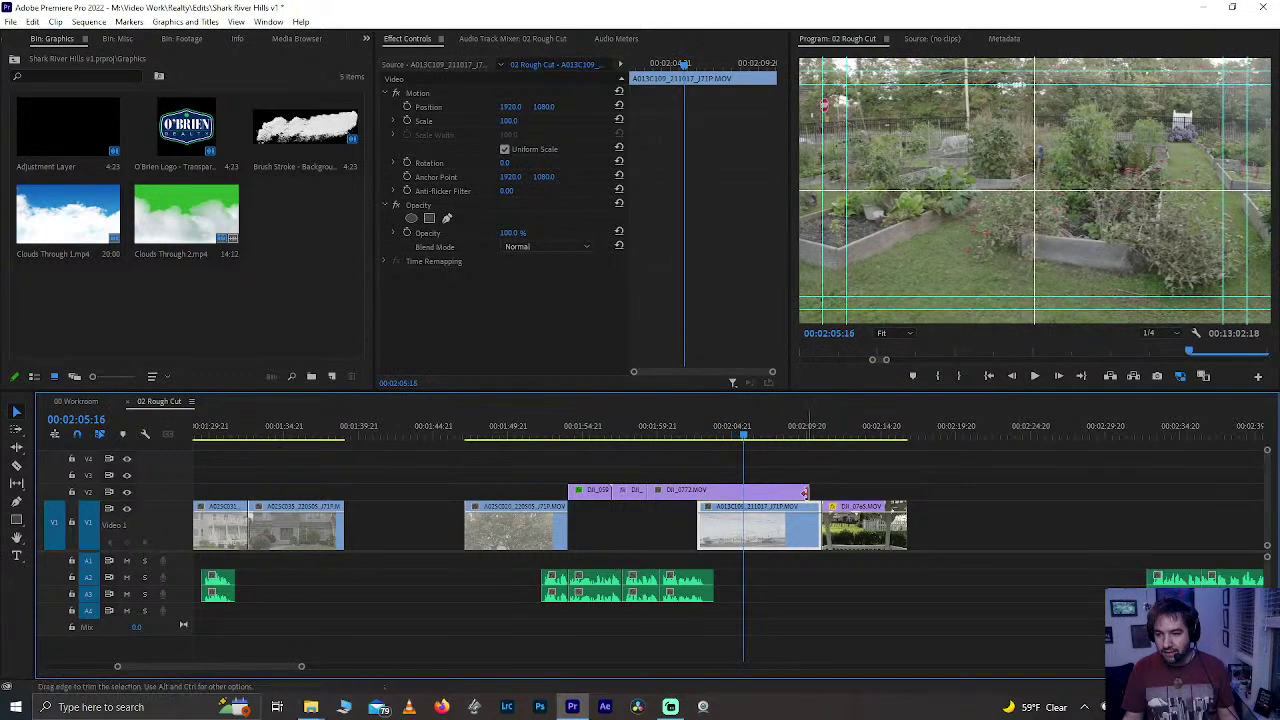
left_click_drag(807, 491, 743, 497)
left_click(651, 432)
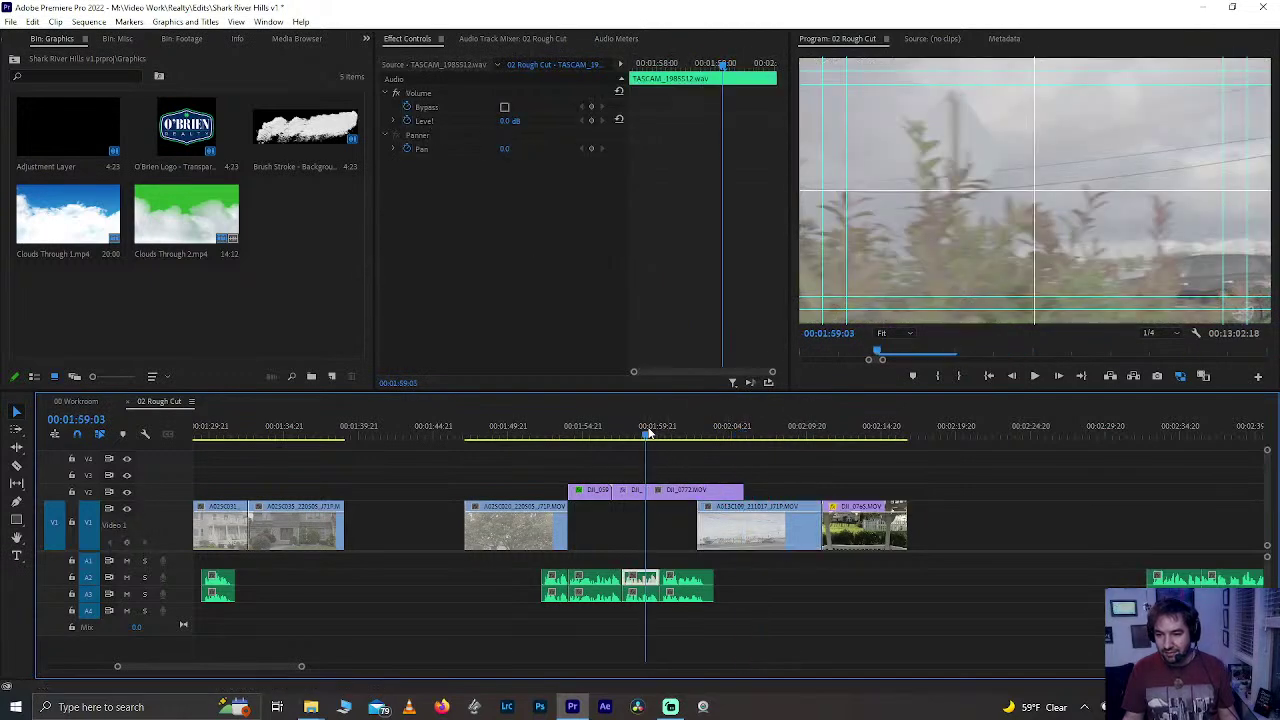
key("space")
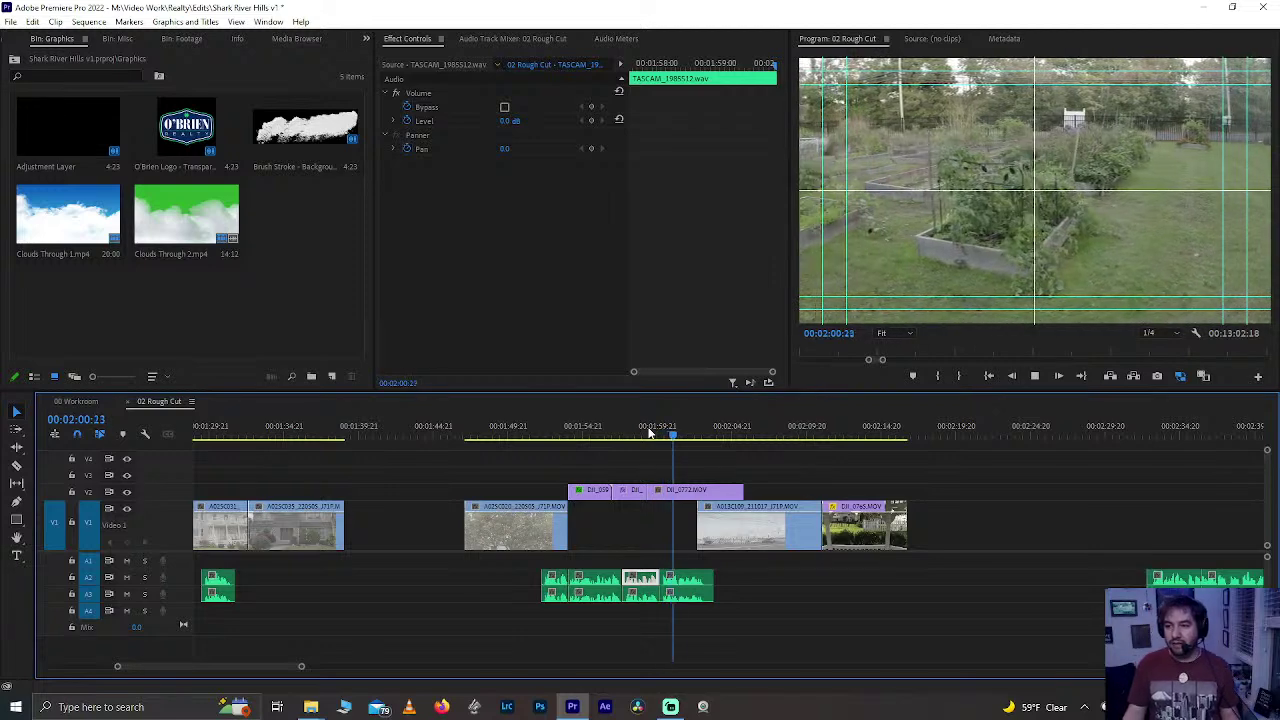
key("space")
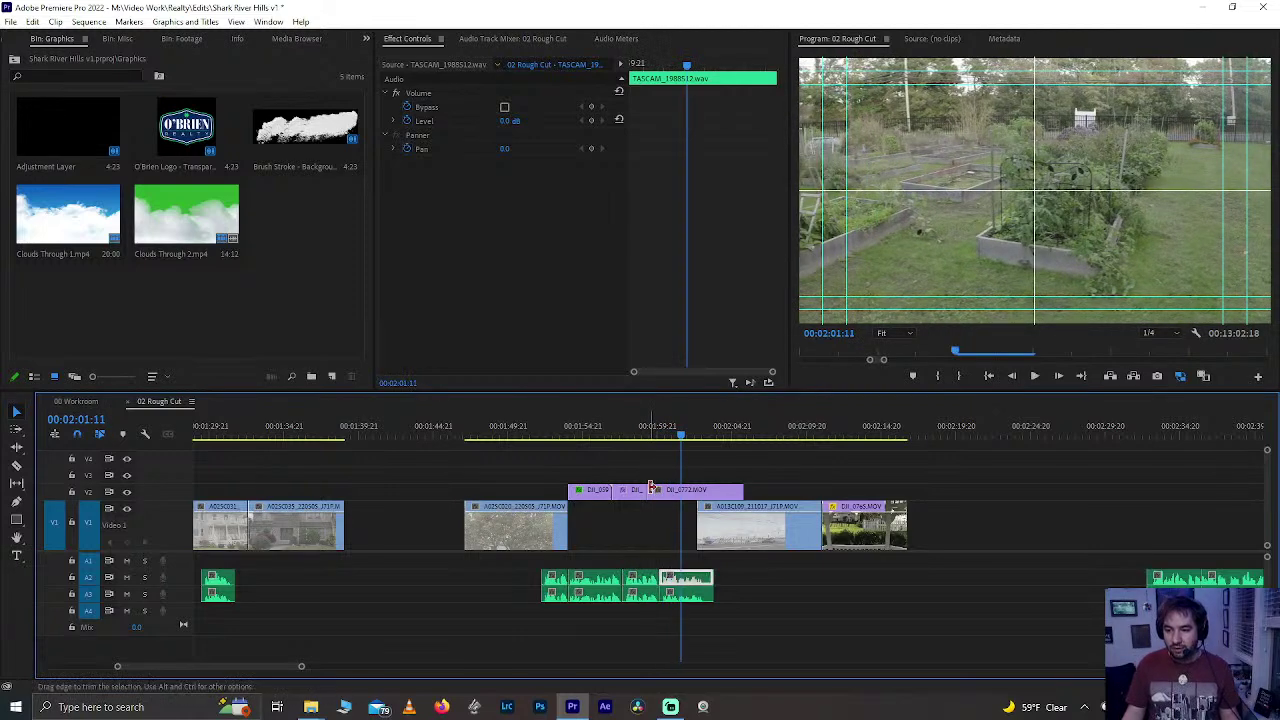
- Slide DJI_0772 earlier on V2 against the previous drone clip
left_click(650, 490)
left_click_drag(705, 491, 664, 500)
left_click(640, 431)
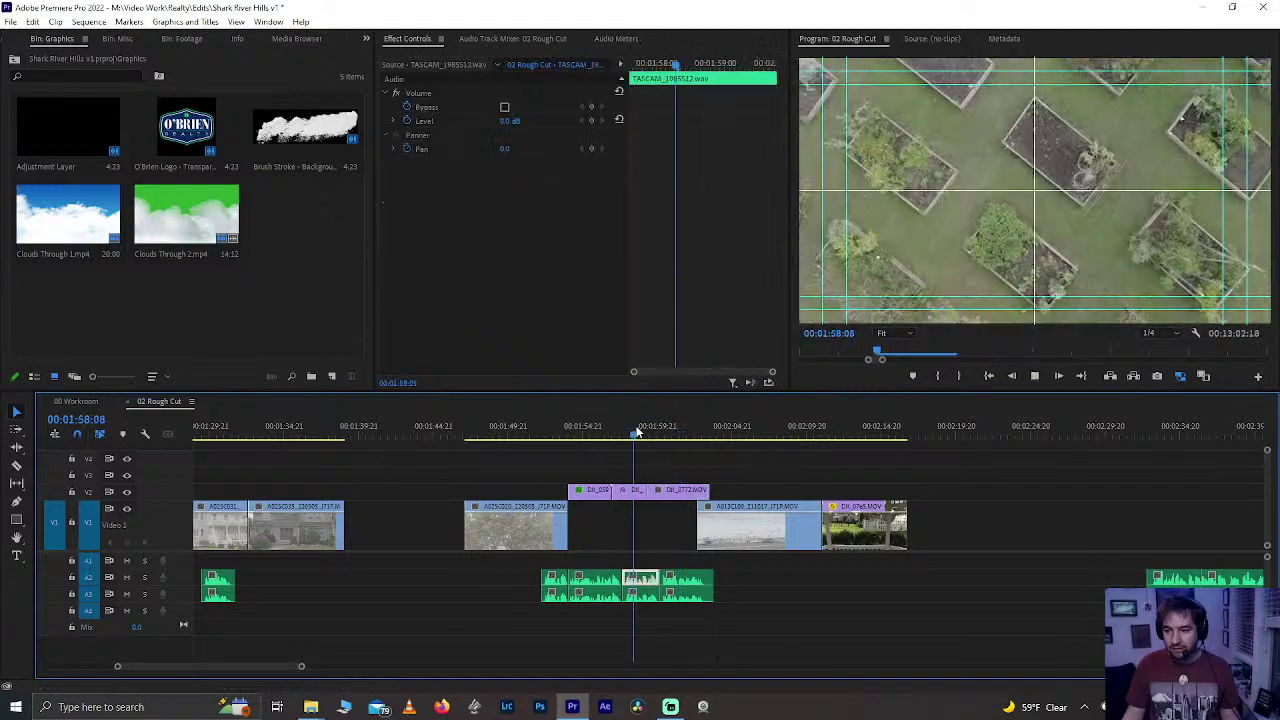
key("space")
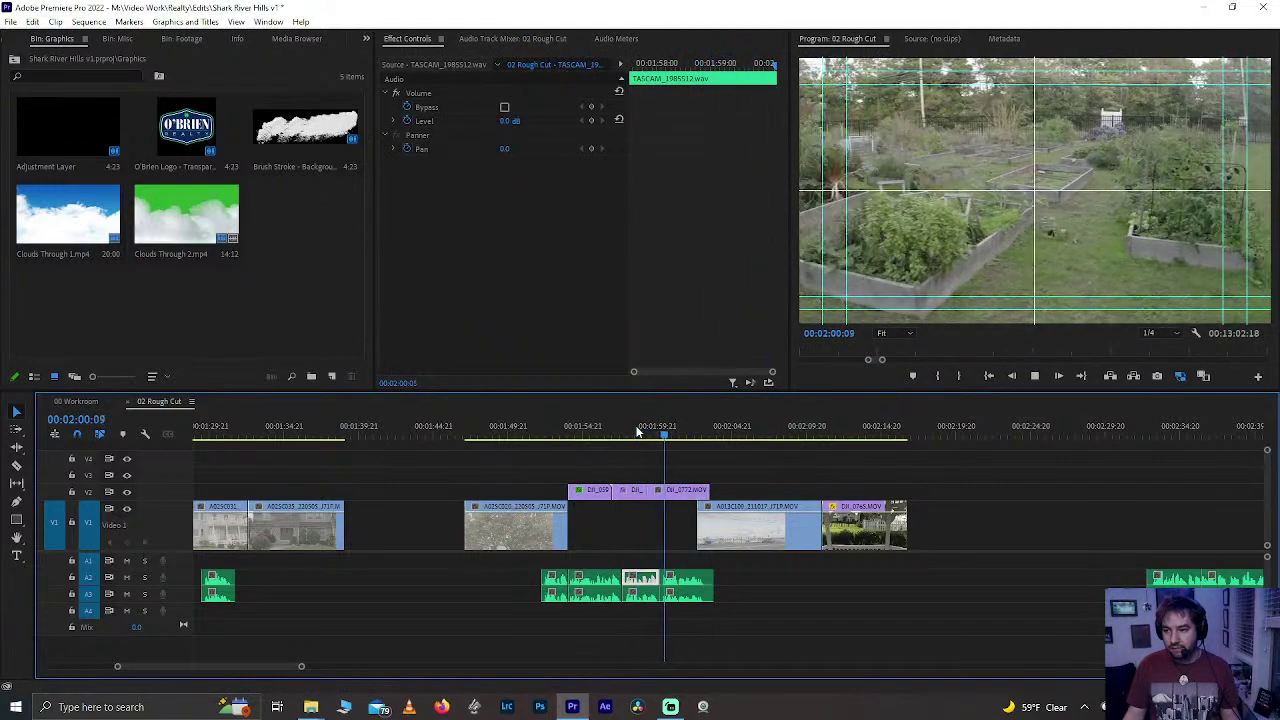
key("space")
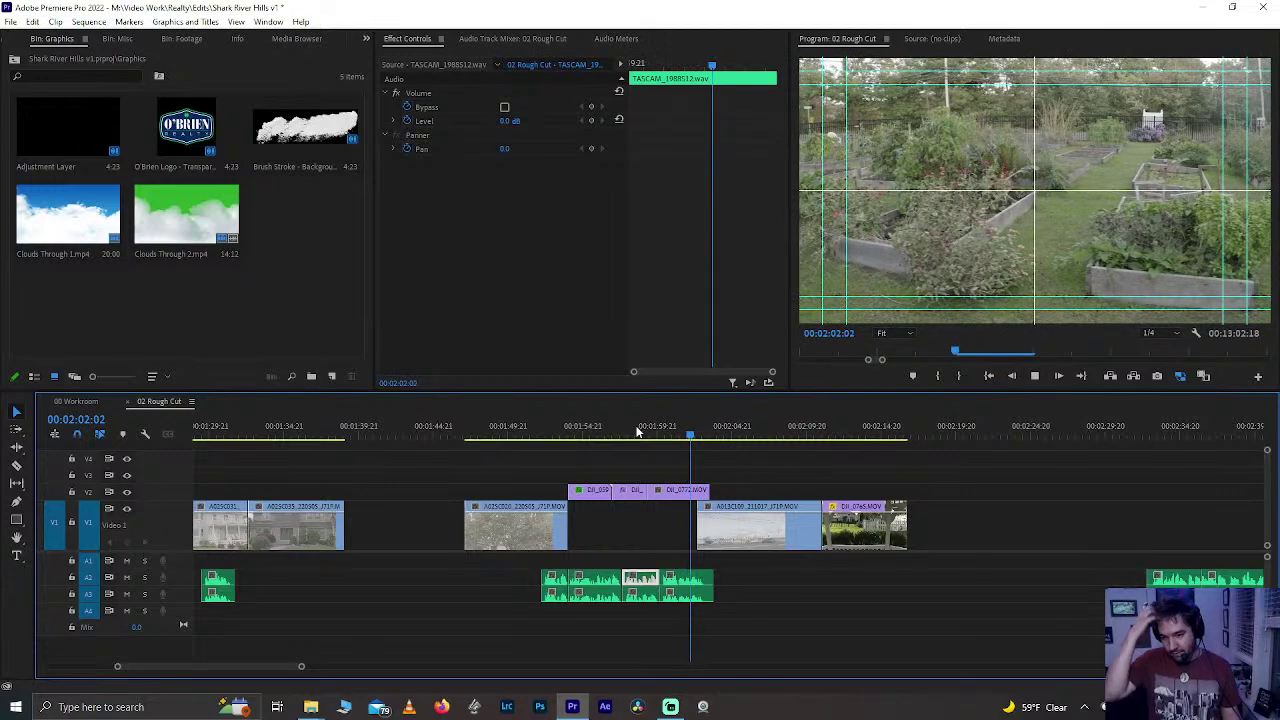
- Turn on Reverse Speed for DJI_0772 in Speed/Duration
right_click(668, 492)
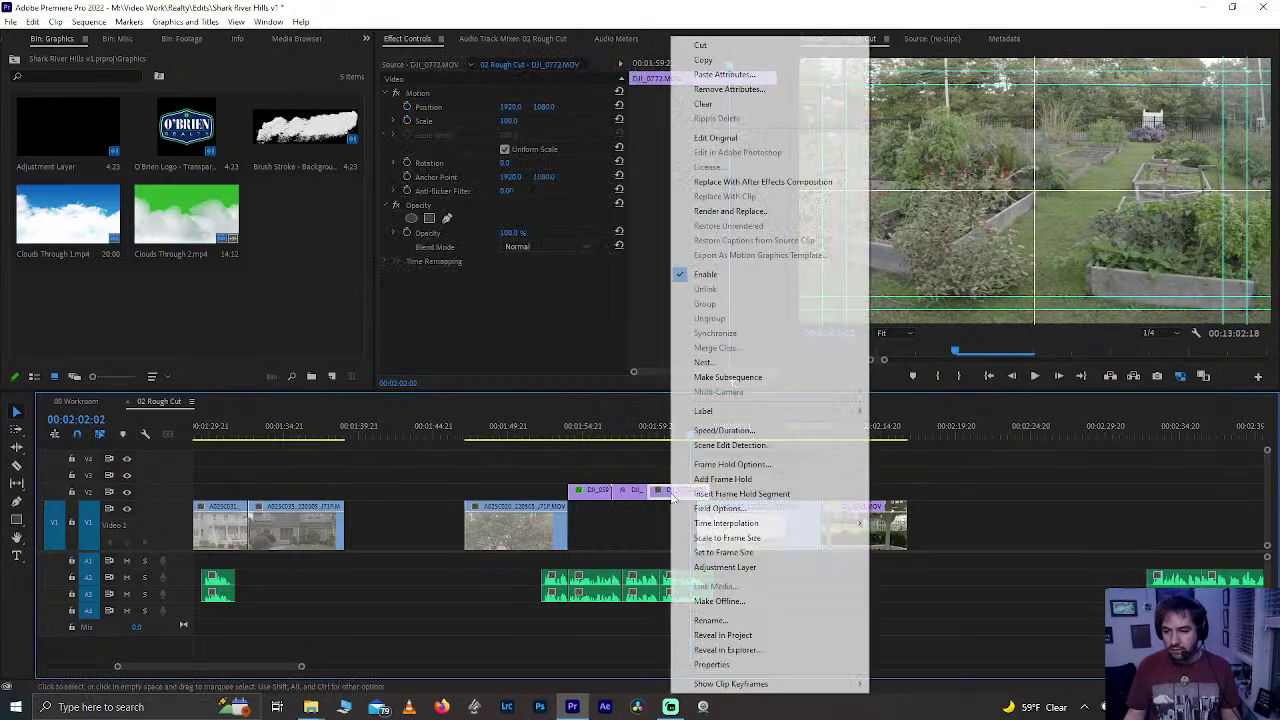
left_click(705, 436)
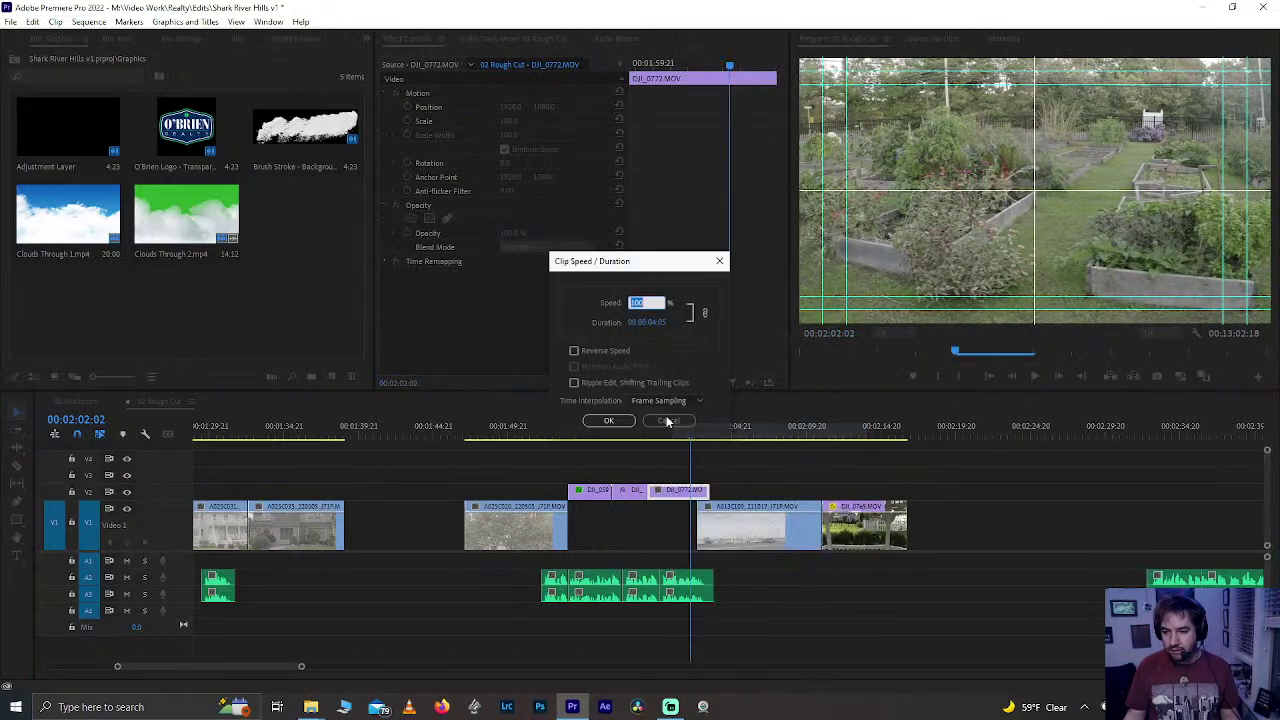
left_click(601, 351)
left_click(608, 421)
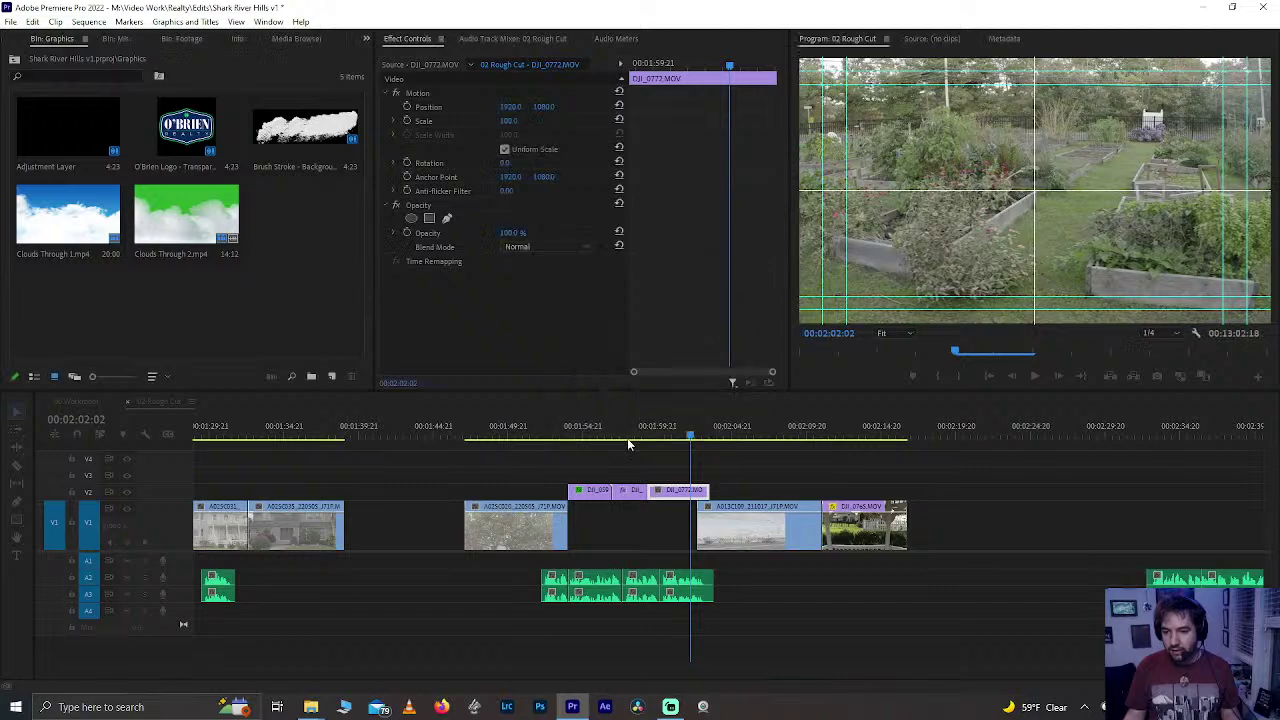
left_click(634, 433)
key("space")
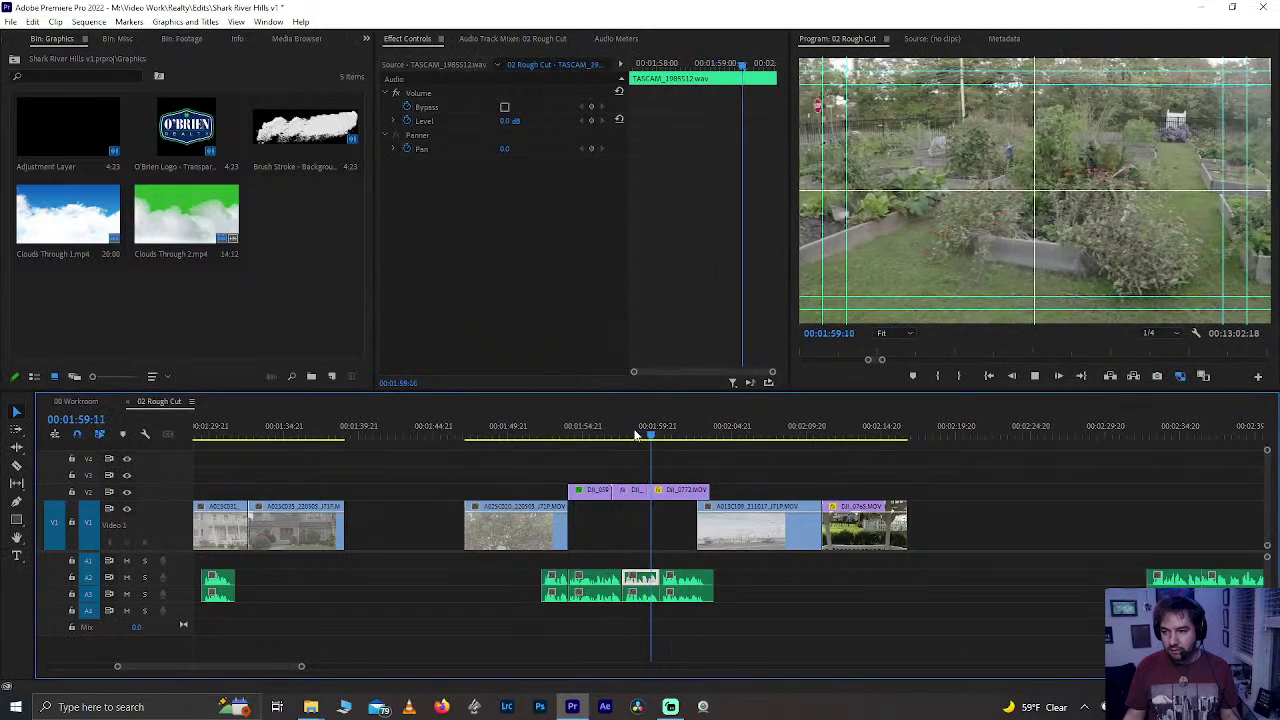
key("space")
left_click(634, 433)
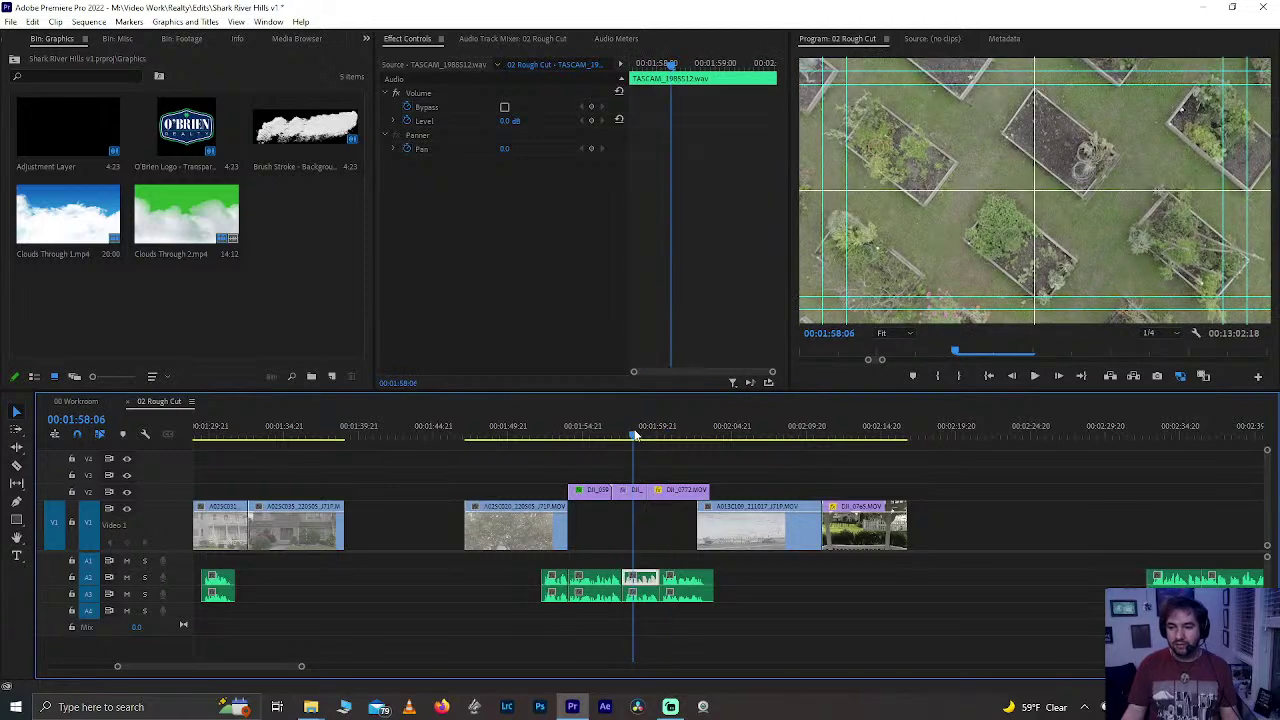
left_click_drag(634, 433, 638, 435)
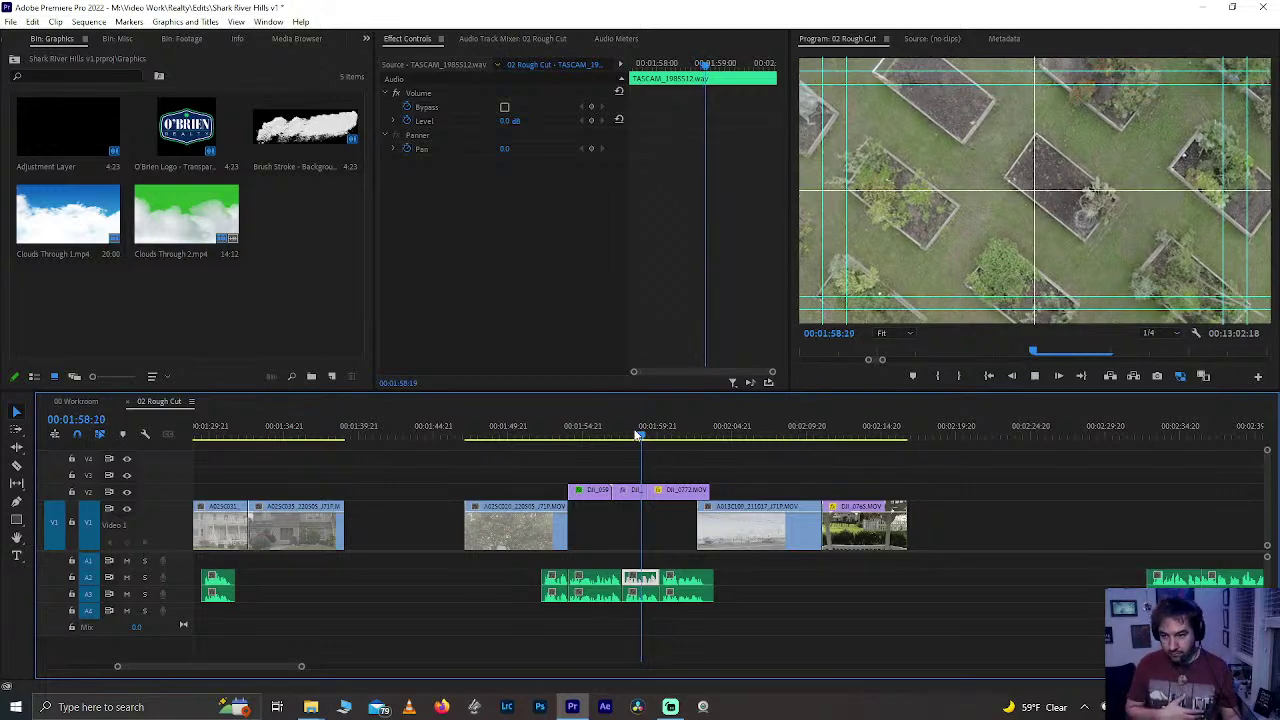
key("space")
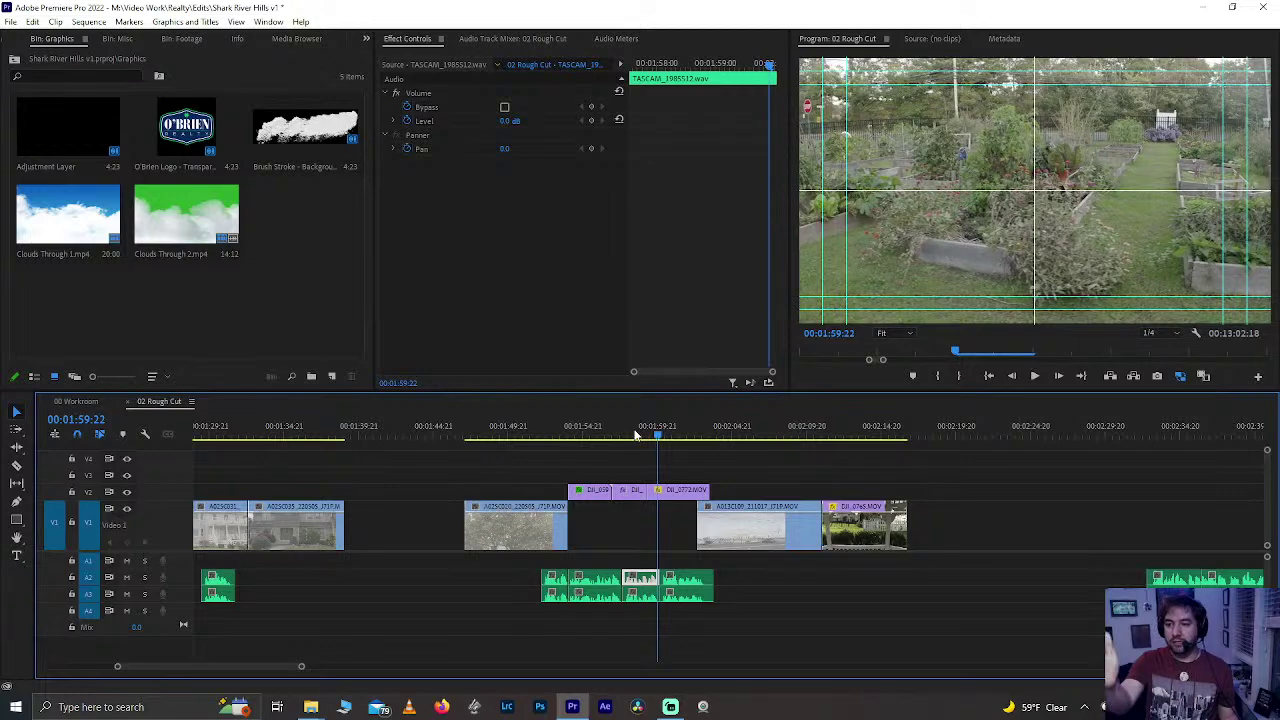
key("j")
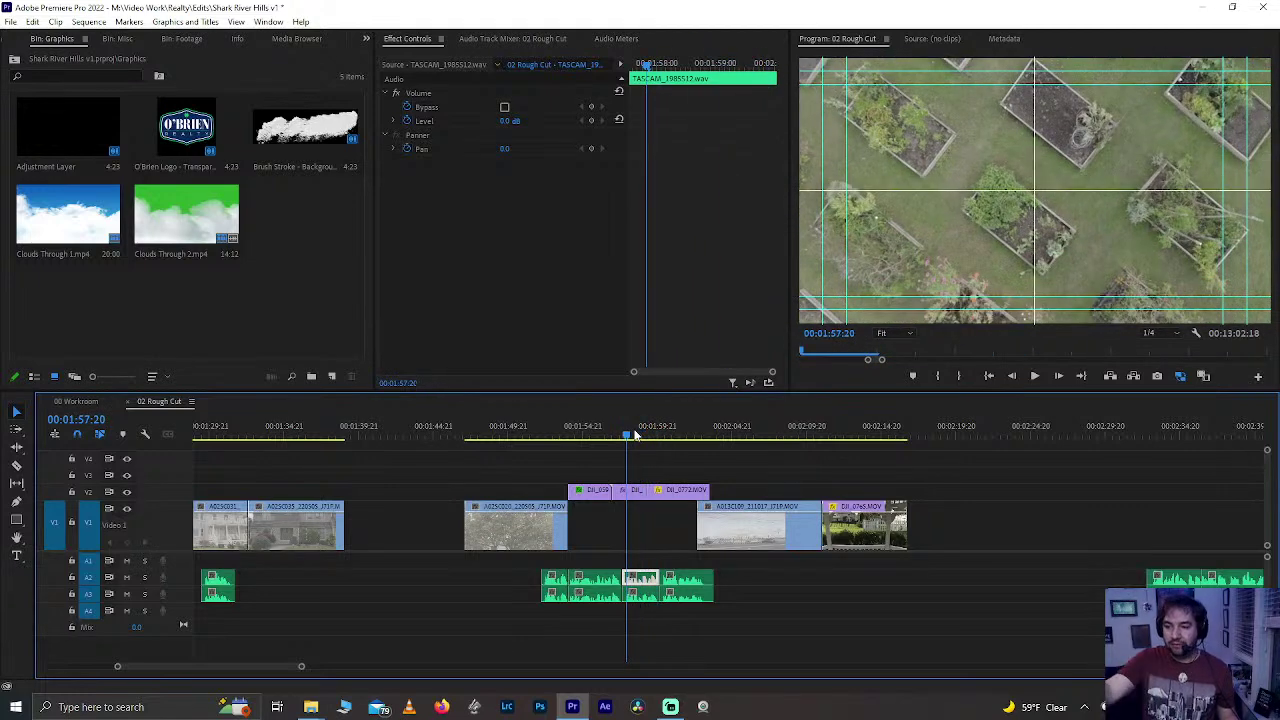
key("space")
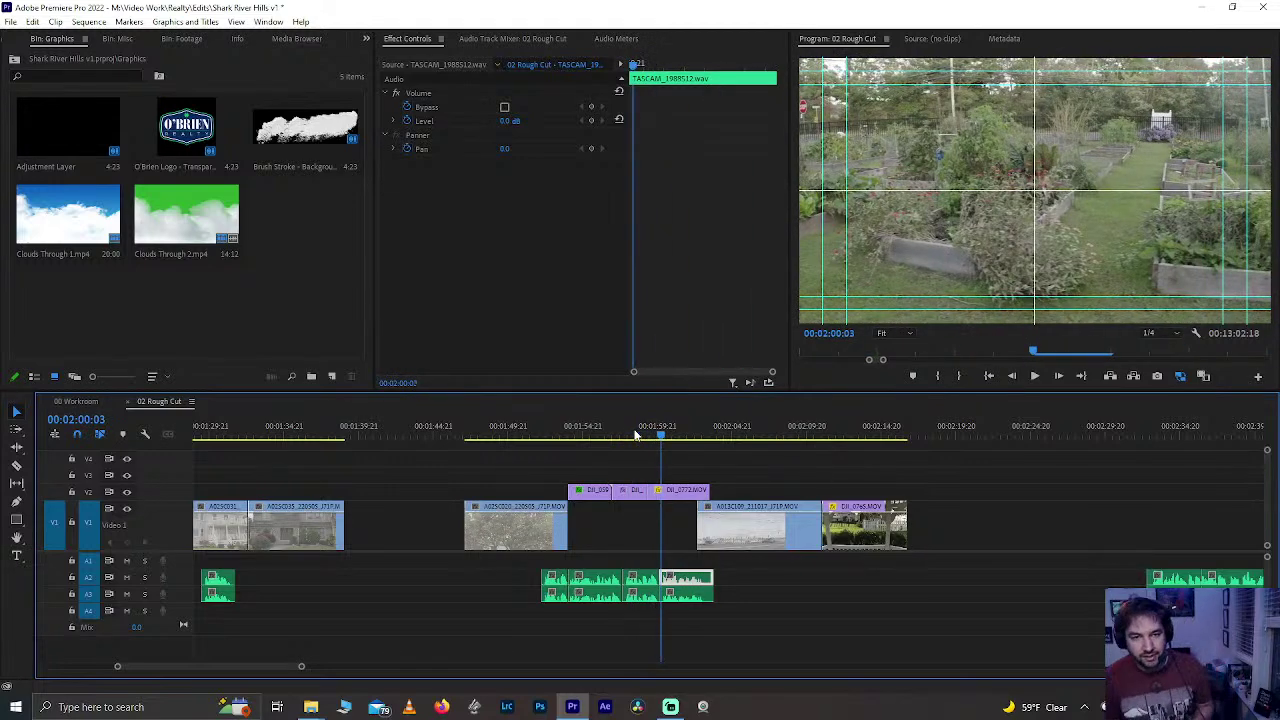
left_click(632, 434)
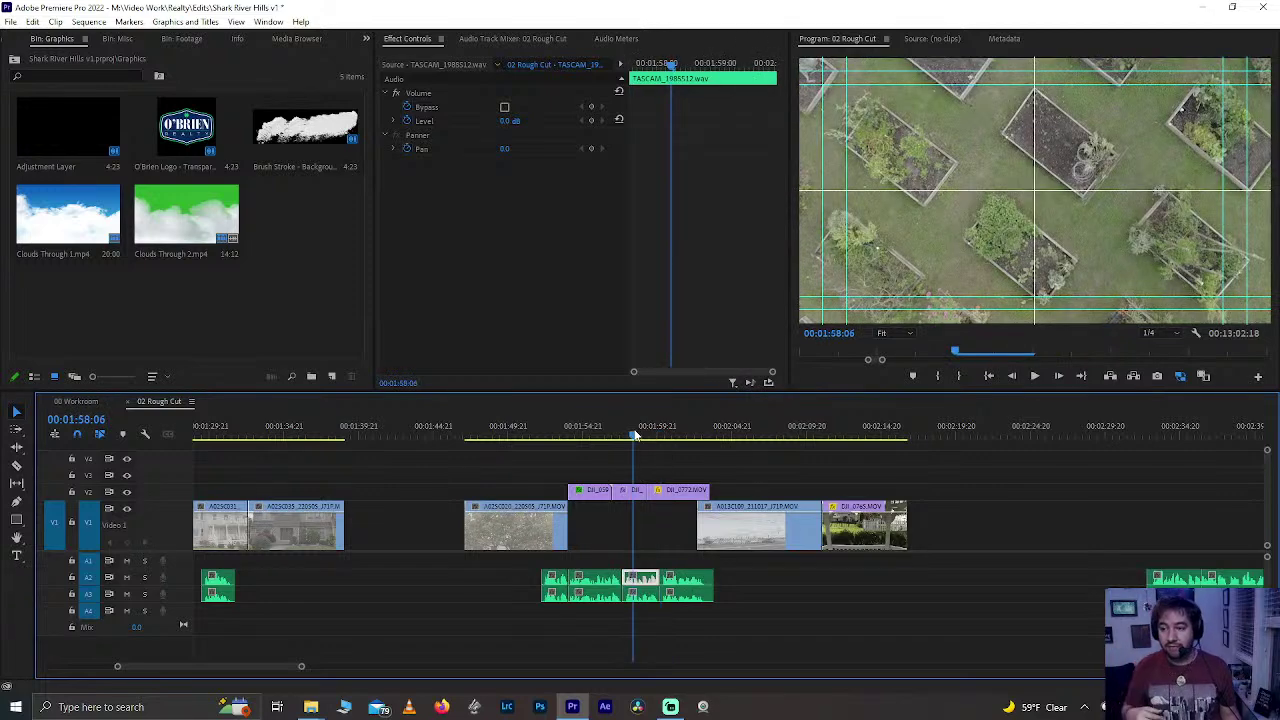
key("Right")
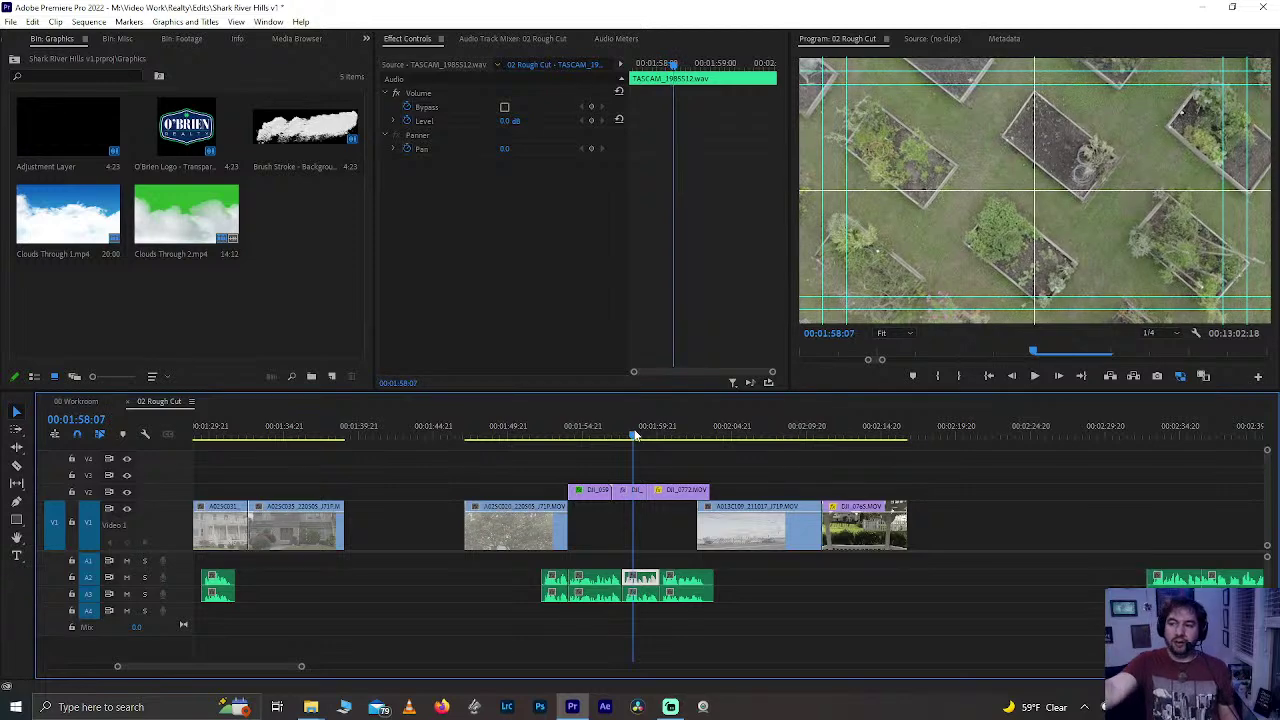
key("space")
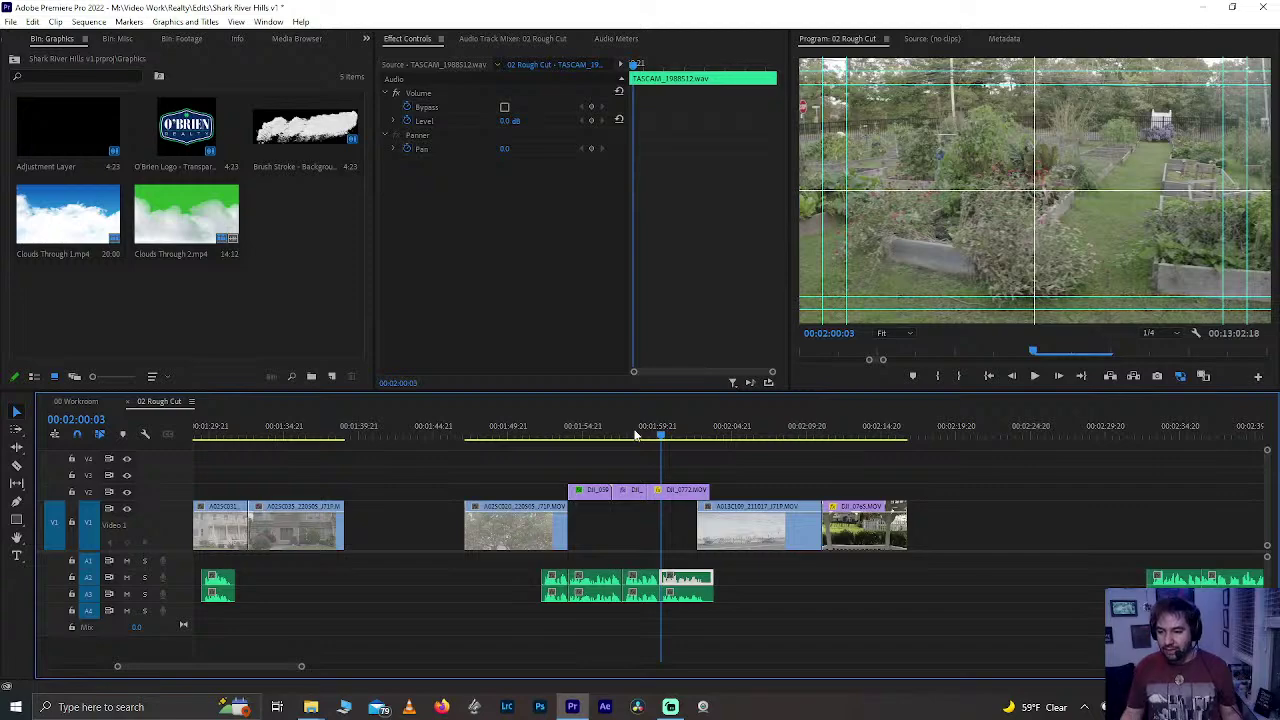
left_click(635, 432)
key("space")
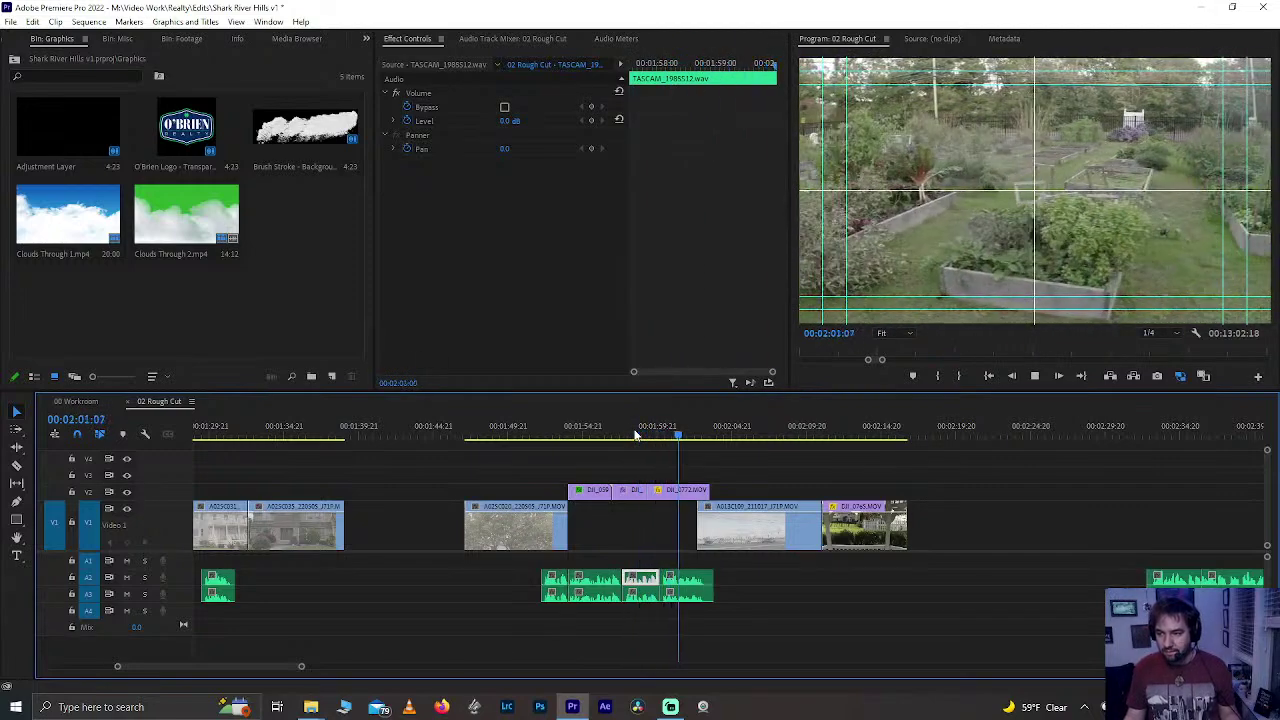
key("space")
- Marquee-select the V1 clips after the garden section and reposition them
left_click_drag(747, 477, 855, 525)
left_click_drag(762, 545, 791, 537)
key("space")
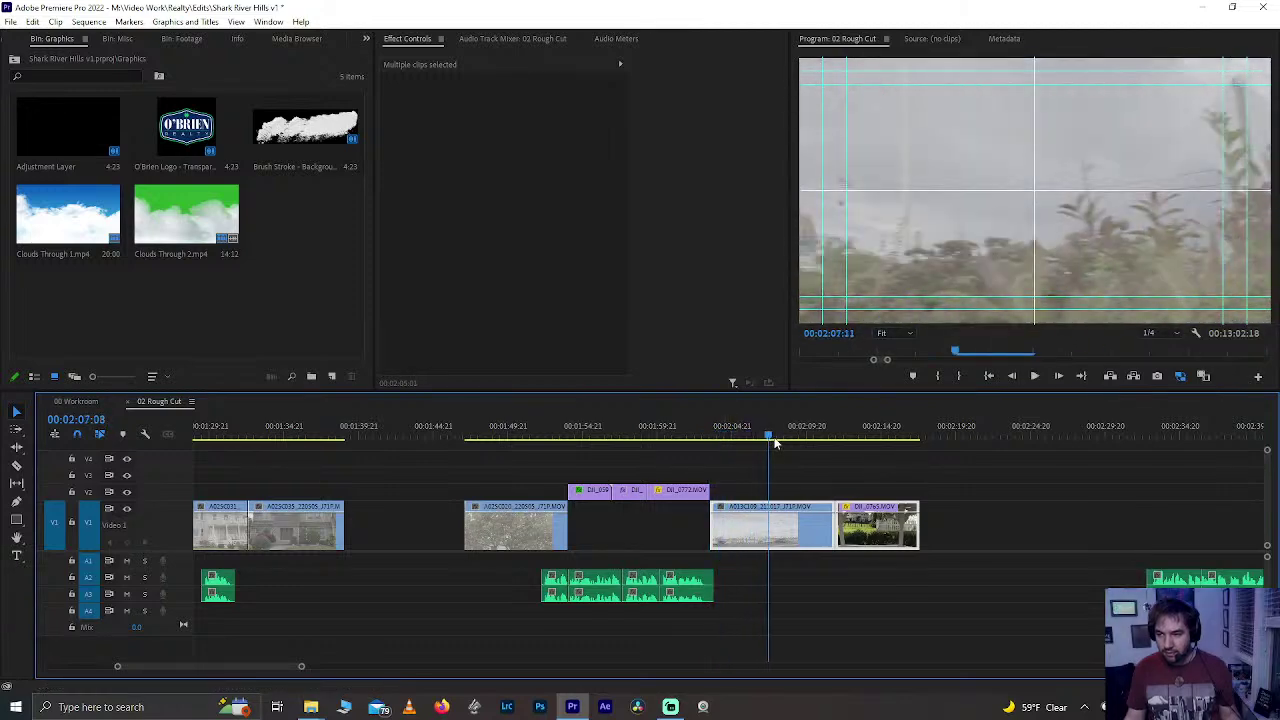
left_click(730, 441)
mouse_move(724, 443)
left_mouse_down()
mouse_move(757, 443)
mouse_move(743, 443)
left_mouse_up()
left_click_drag(718, 520, 790, 538)
left_click_drag(743, 460, 743, 460)
- Find the frame where the Volunteer Park sign clip should end
left_click(700, 432)
key("space")
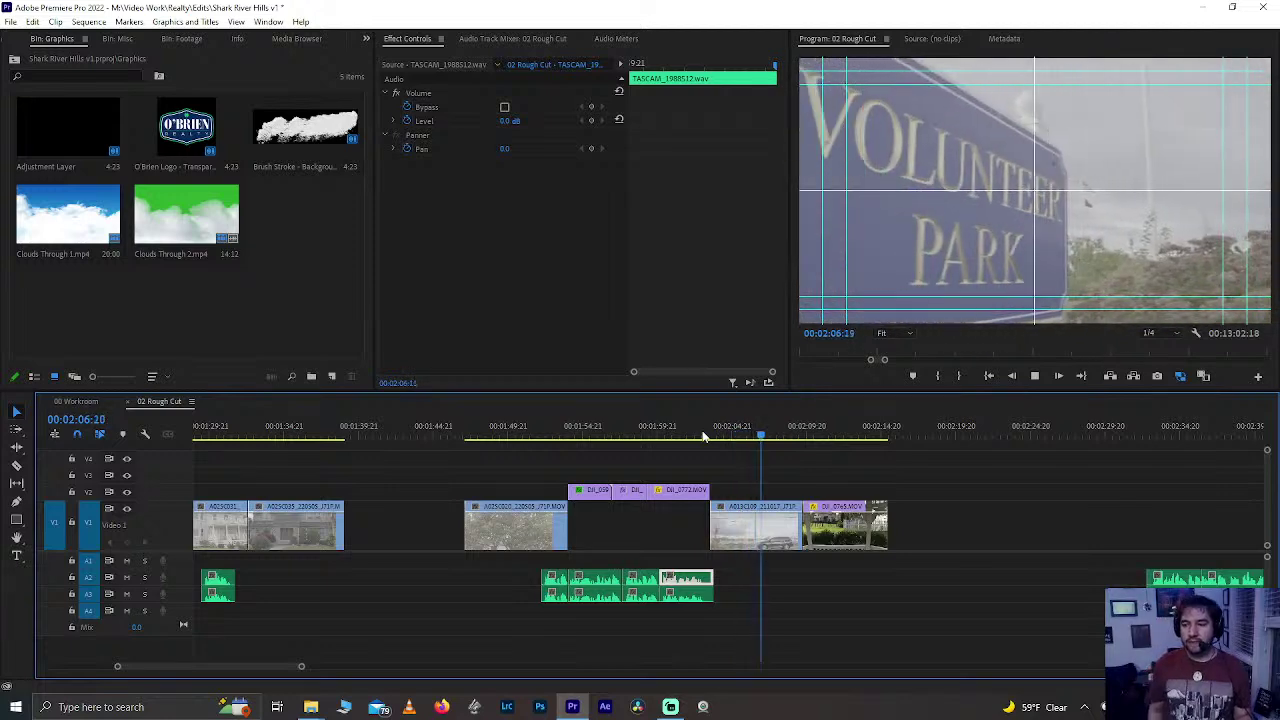
key("space")
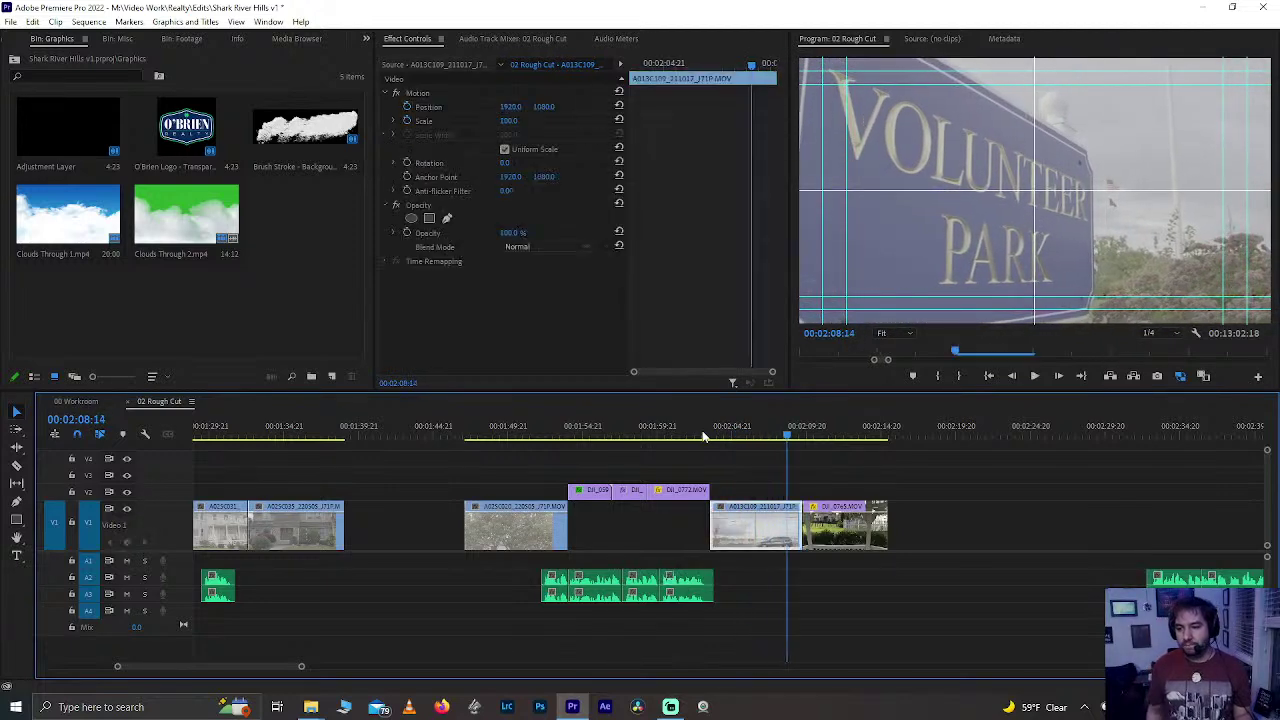
left_click(730, 430)
key("space")
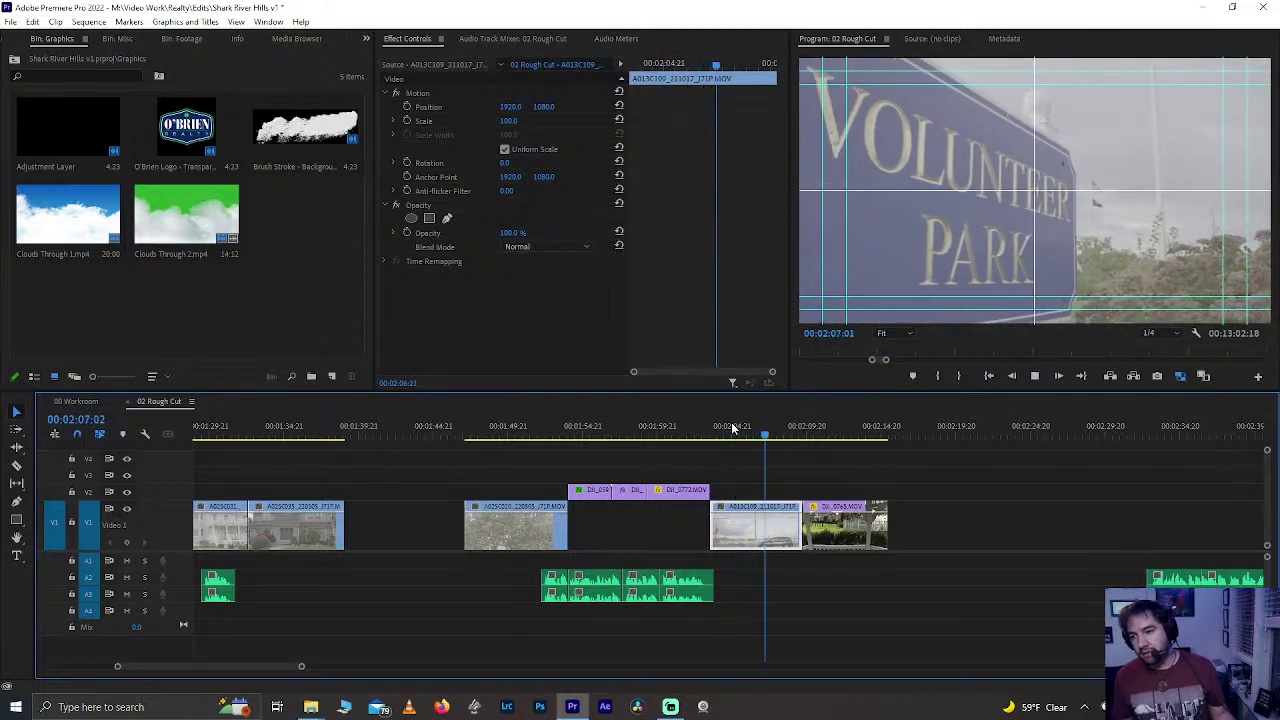
key("space")
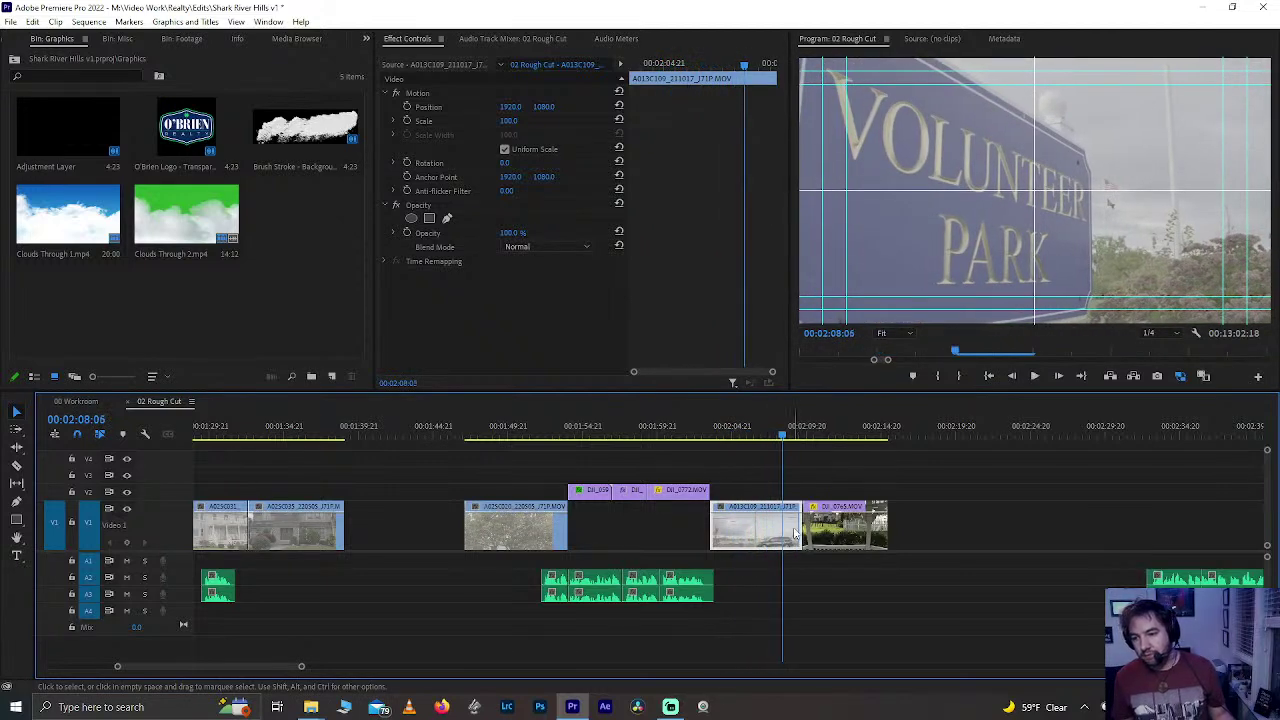
- Trim A013C109 to end at 00:02:08:06 with DJI_0765 butted after it, then save
left_click_drag(797, 535, 824, 532)
key("space")
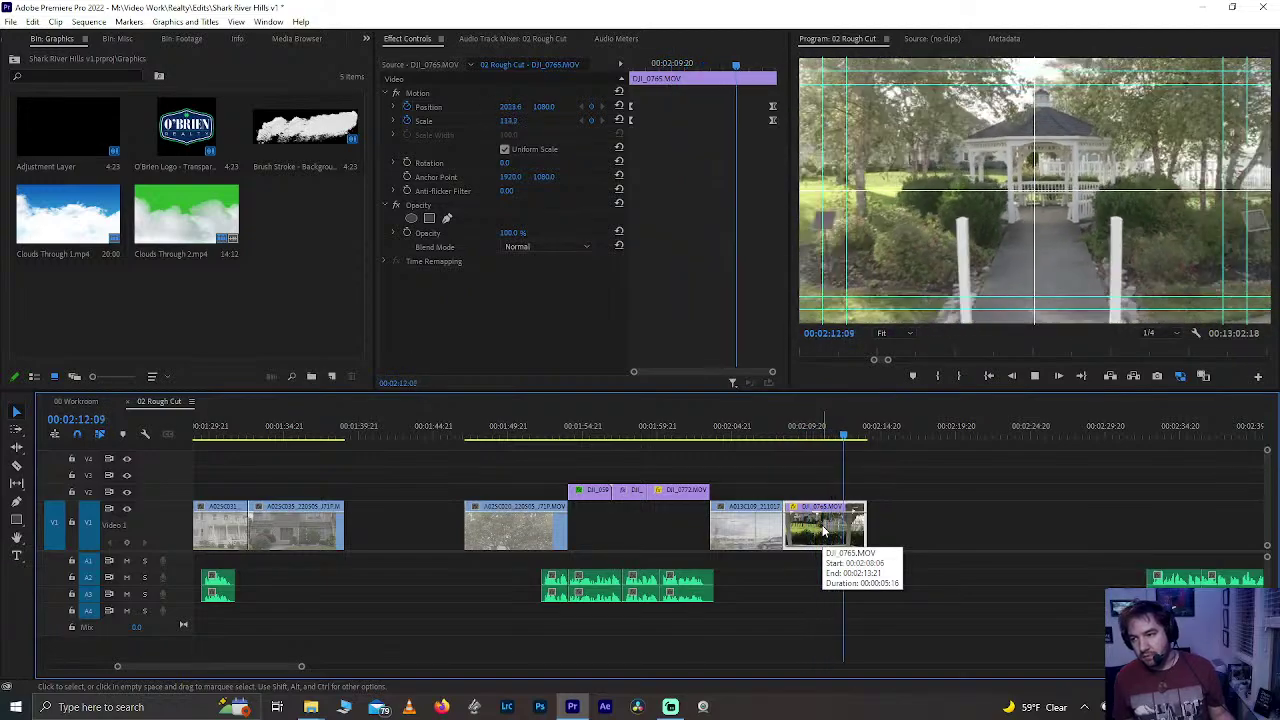
key("space")
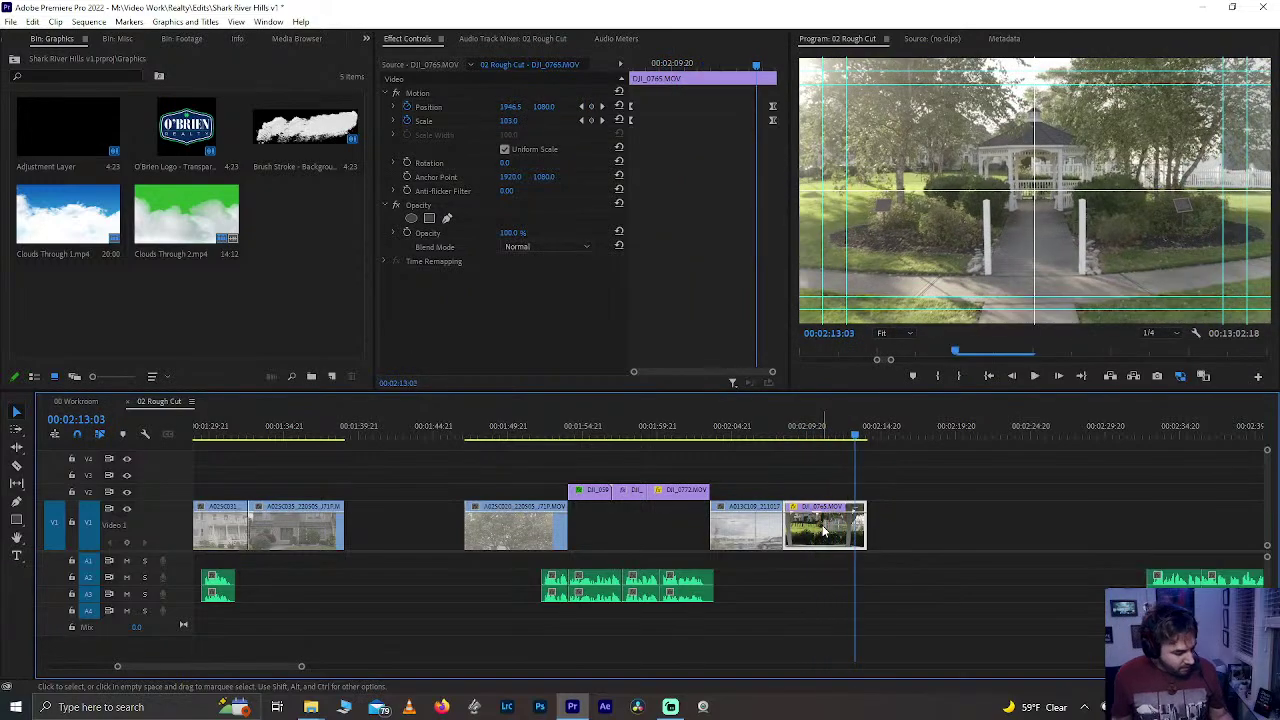
key("ctrl+s")
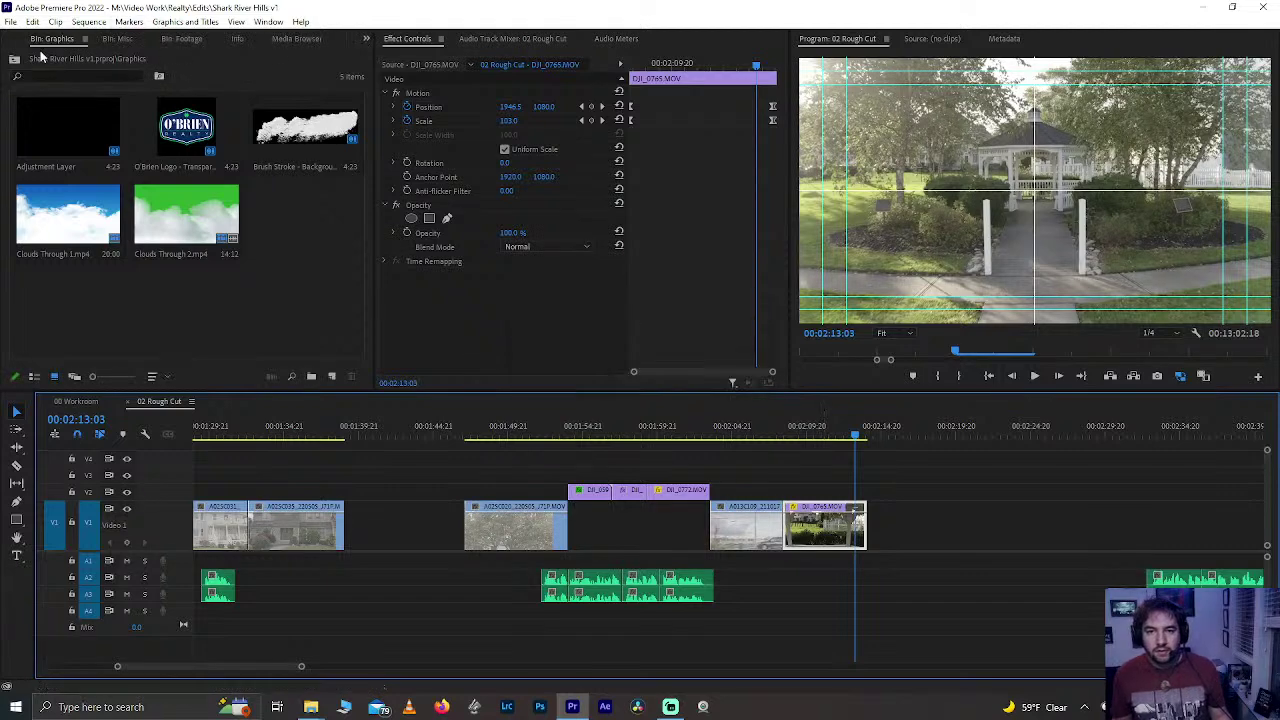
- Open the Misc bin and play A013C112_211017_J71P.MOV in the Source monitor to about 00:00:31
left_click(180, 39)
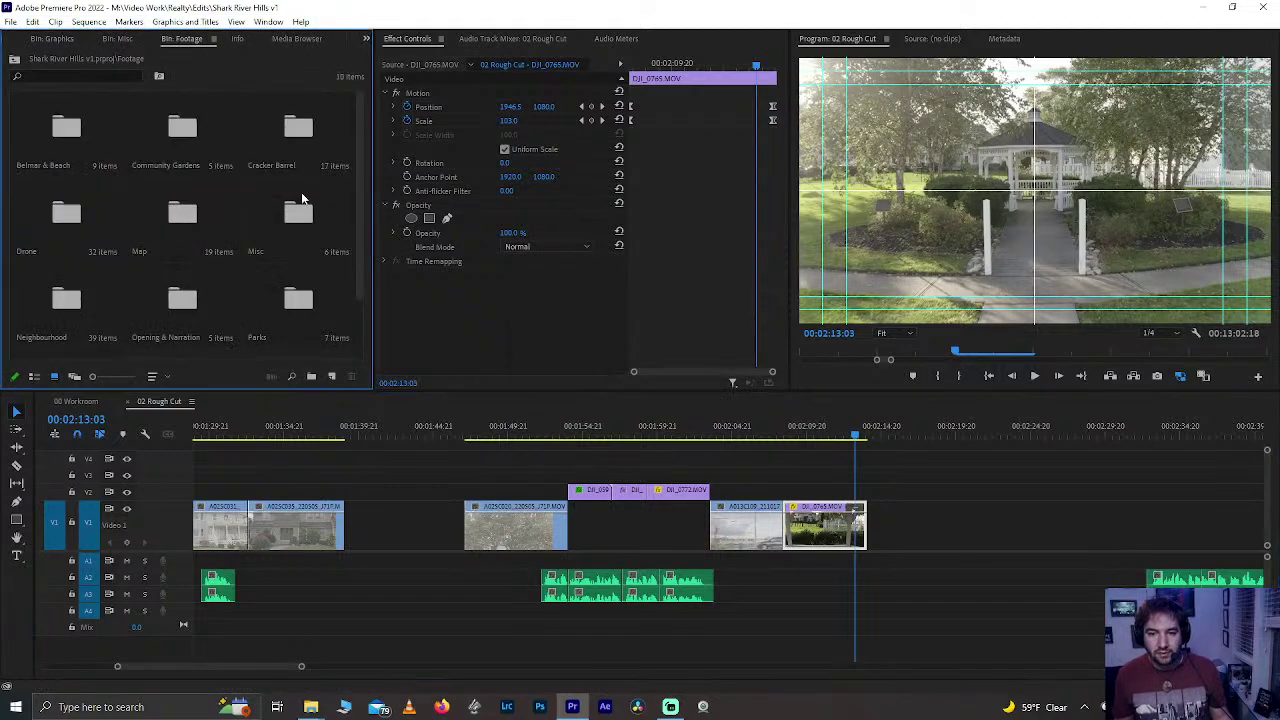
double_click(294, 214)
double_click(305, 125)
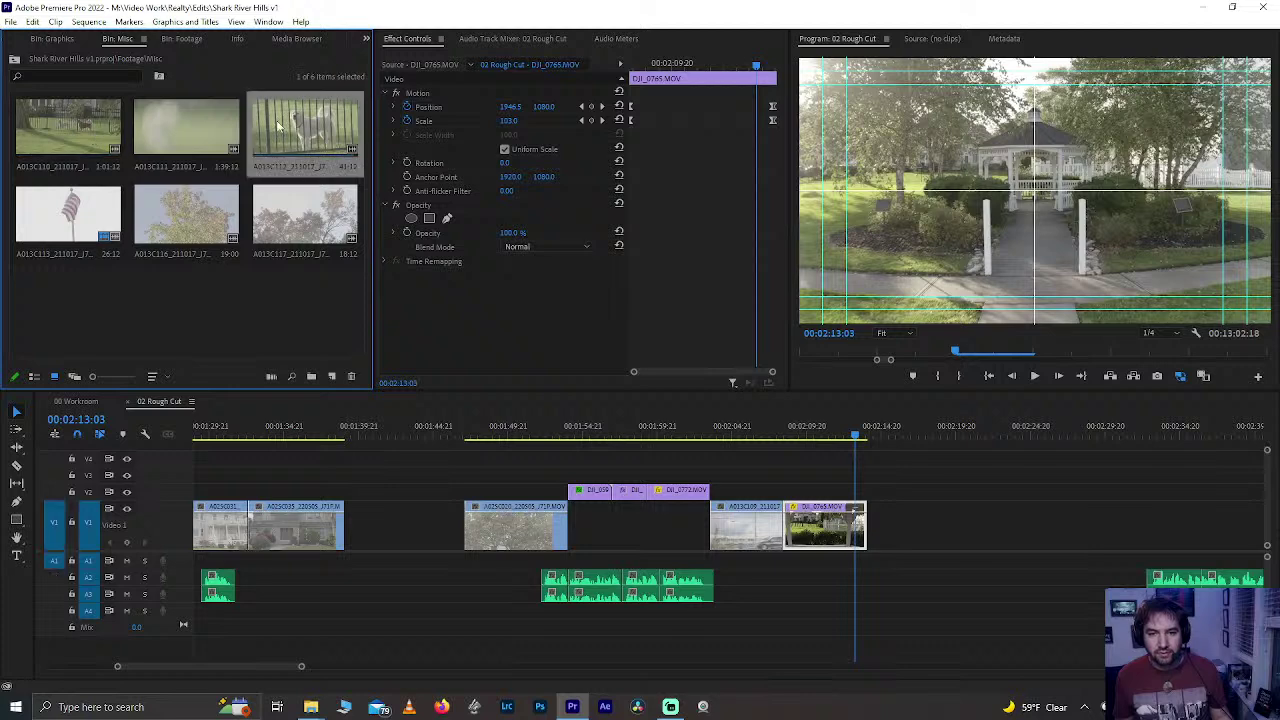
left_click(1041, 377)
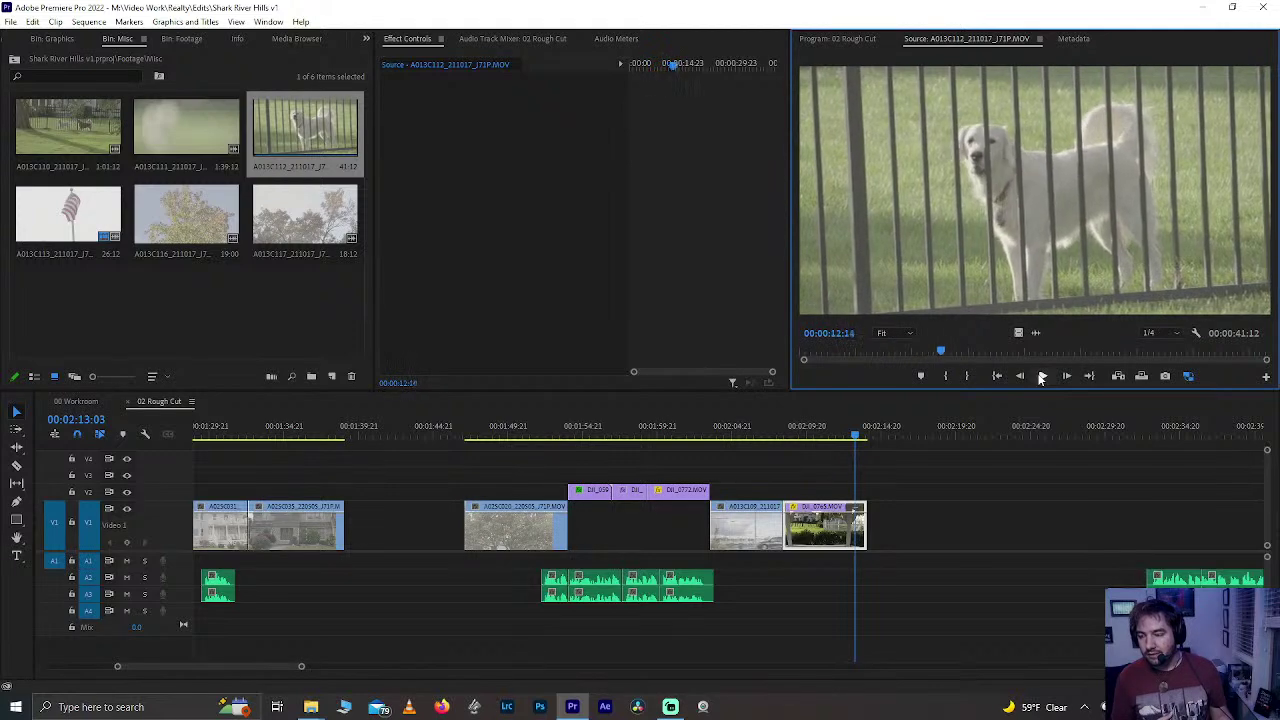
left_click_drag(969, 355, 1153, 355)
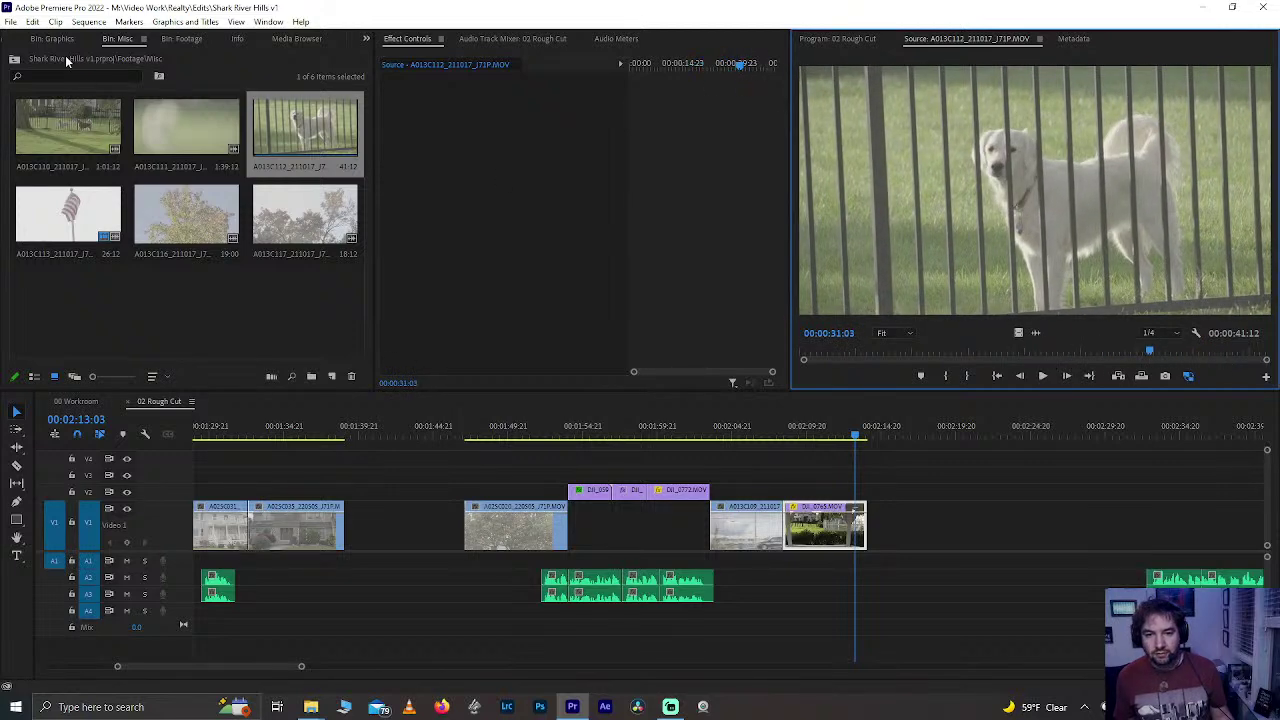
- Preview clips A013C111, A013C112 and A013C110 in the Source monitor
double_click(193, 124)
left_click(836, 352)
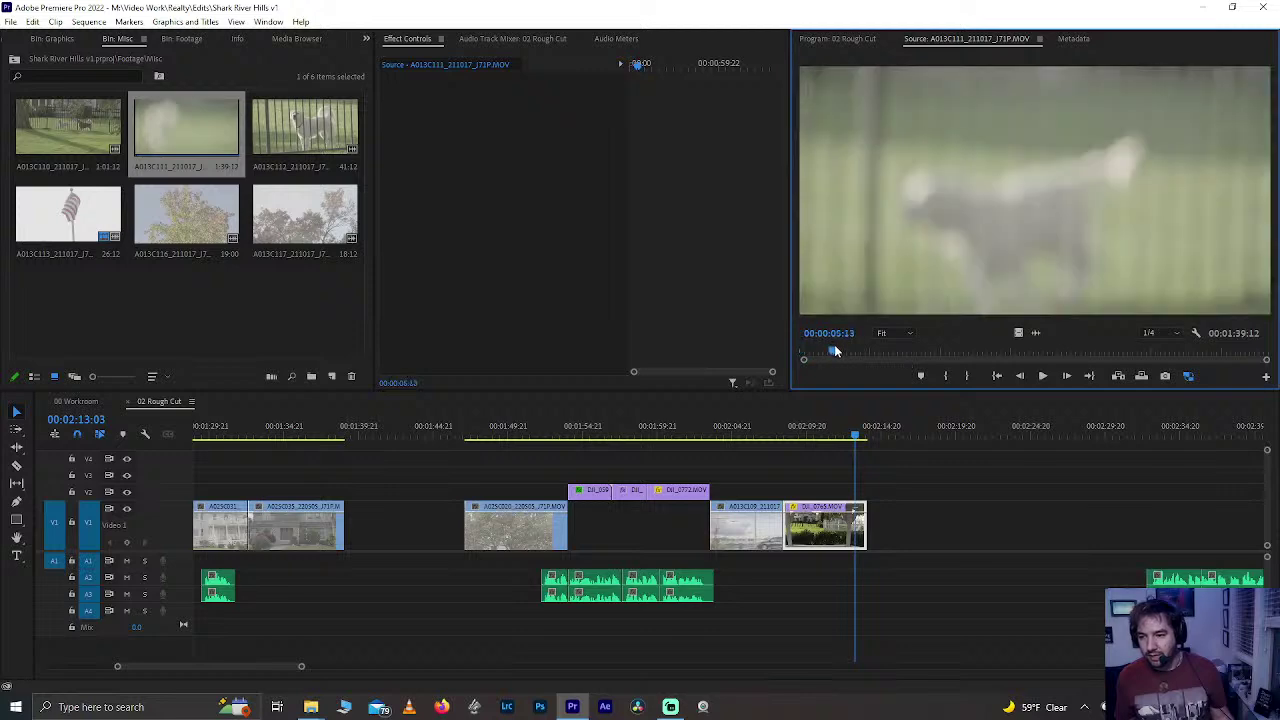
left_click_drag(836, 352, 1006, 355)
key("space")
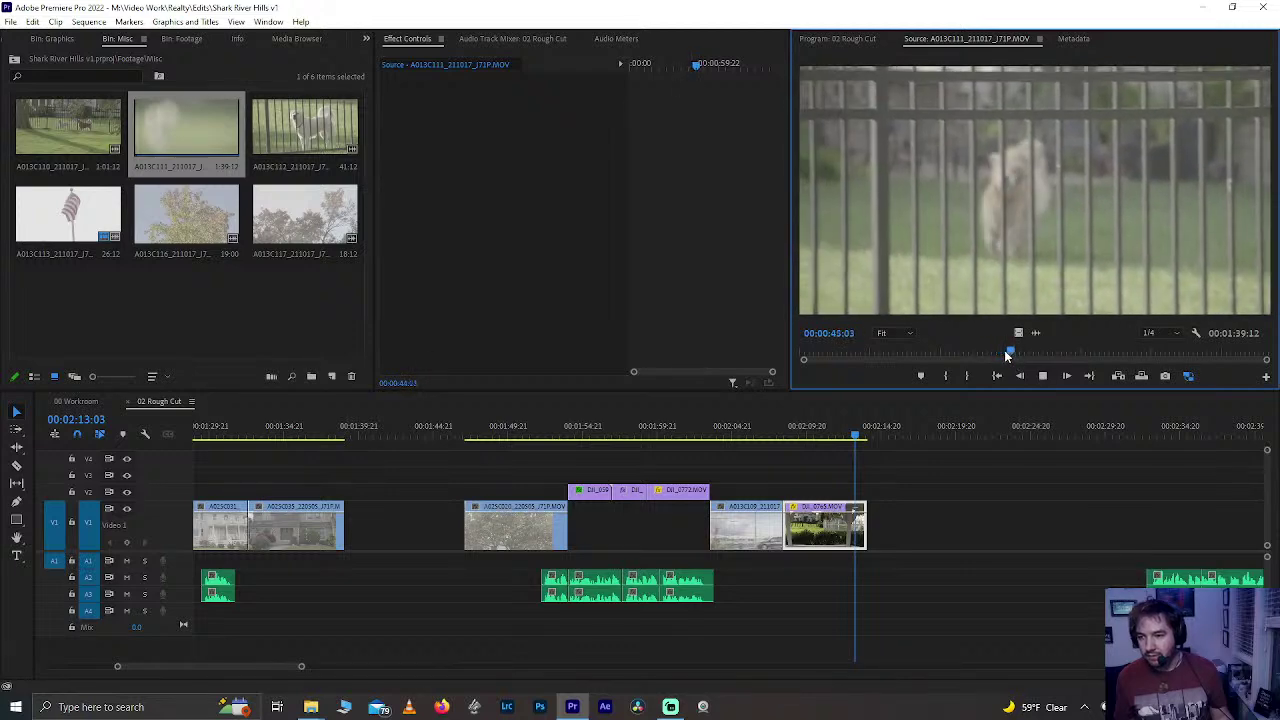
left_click_drag(1004, 350, 1062, 352)
double_click(305, 125)
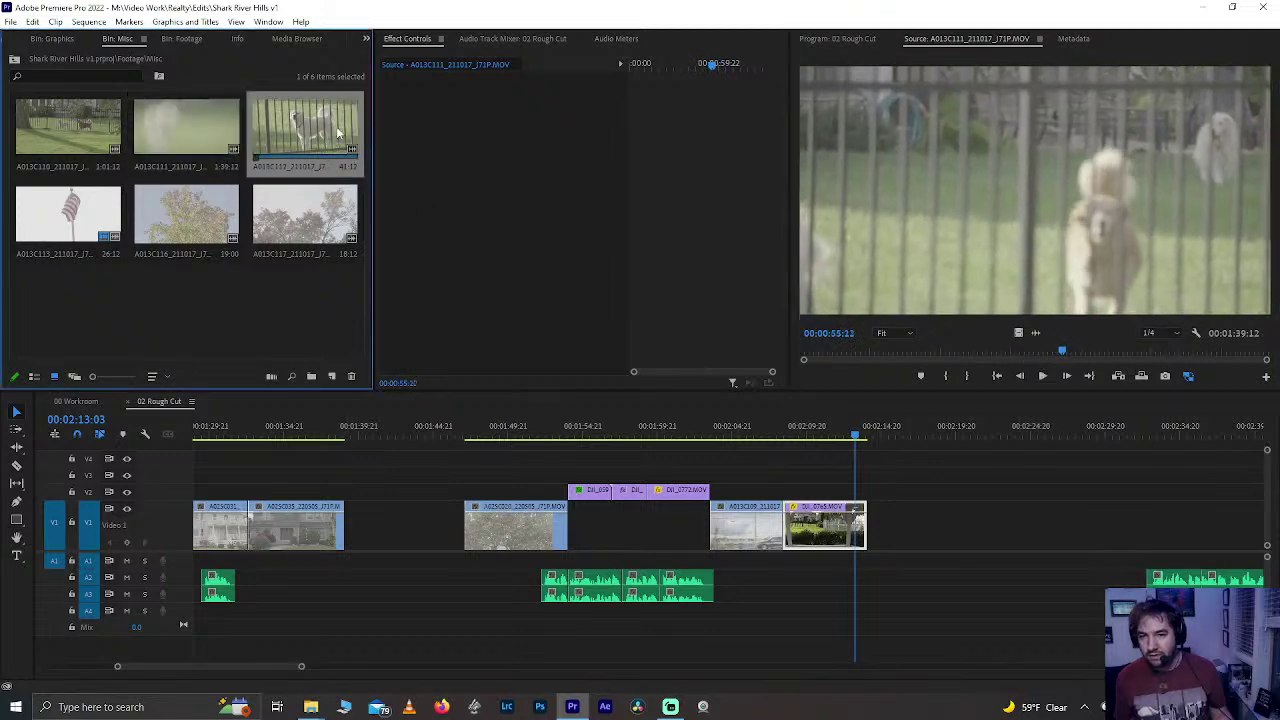
key("space")
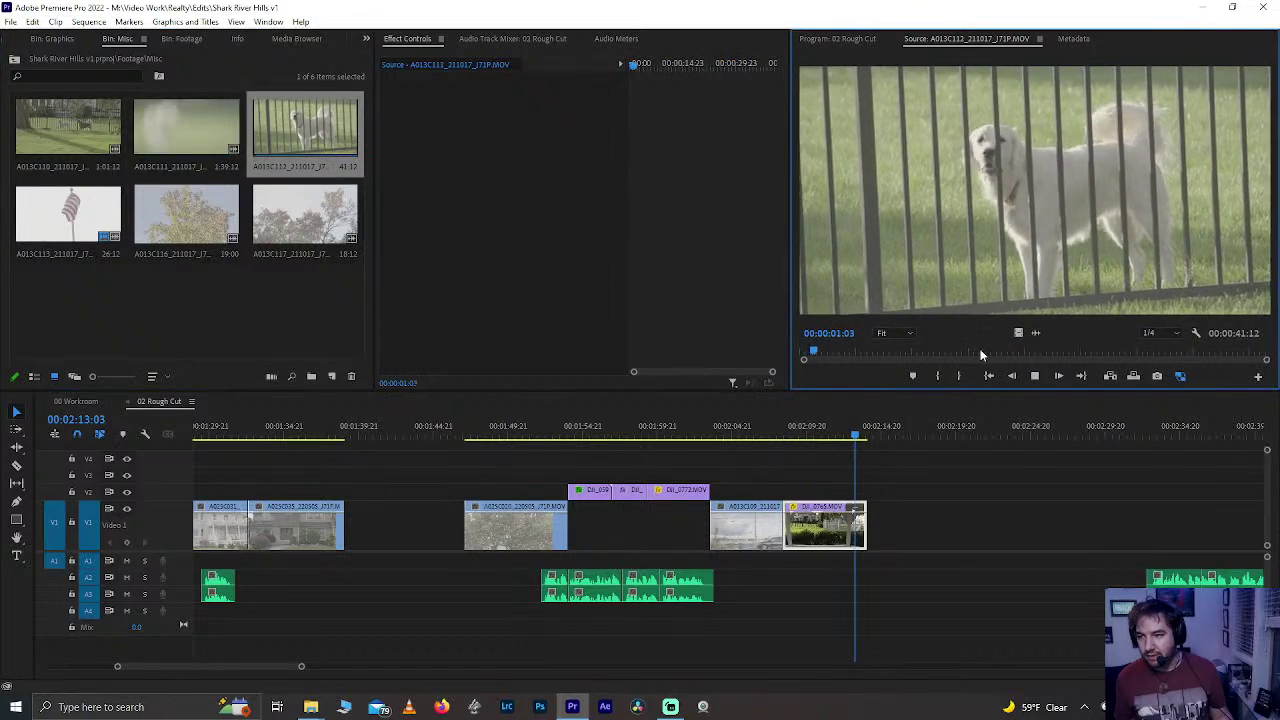
left_click_drag(948, 354, 1139, 354)
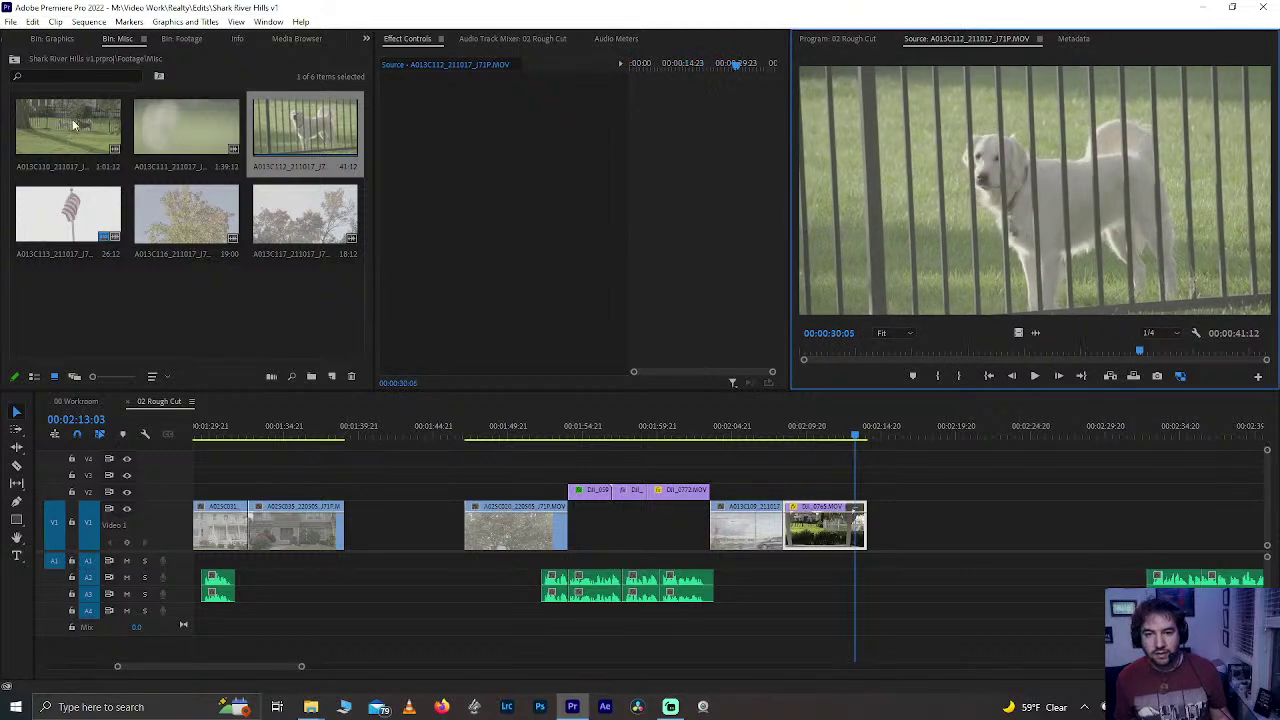
double_click(73, 124)
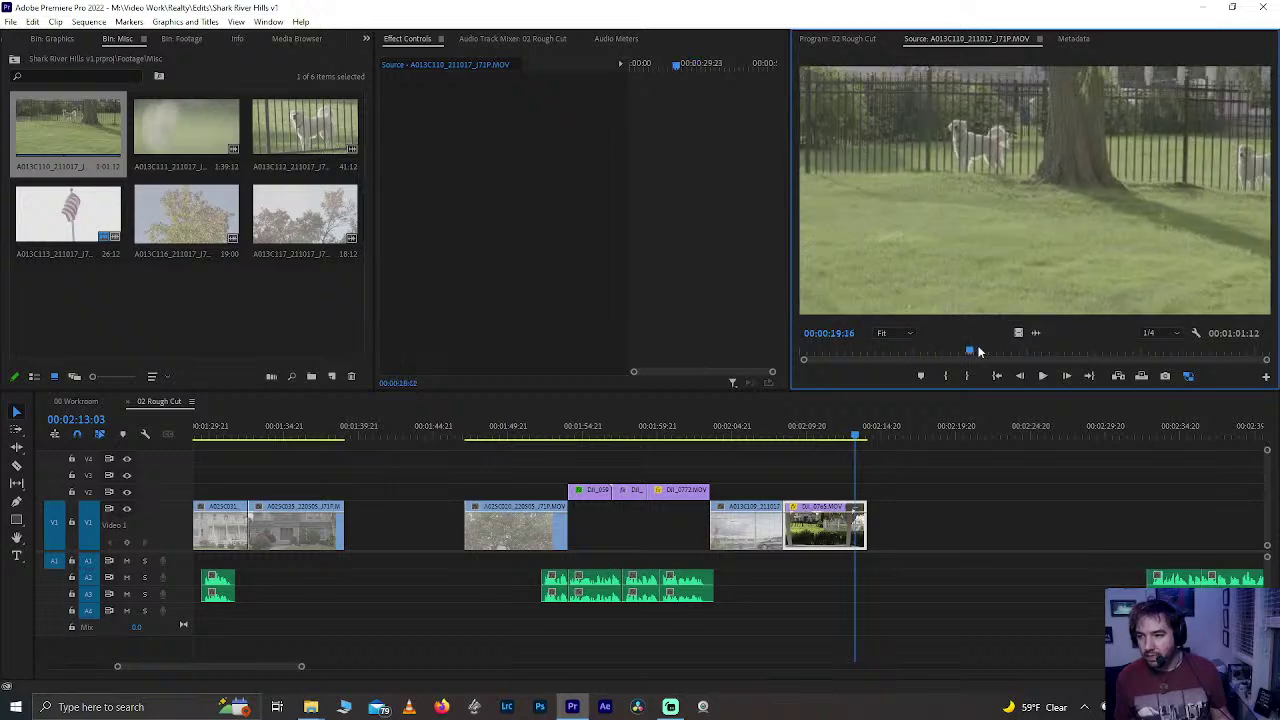
left_click_drag(1013, 354, 1216, 357)
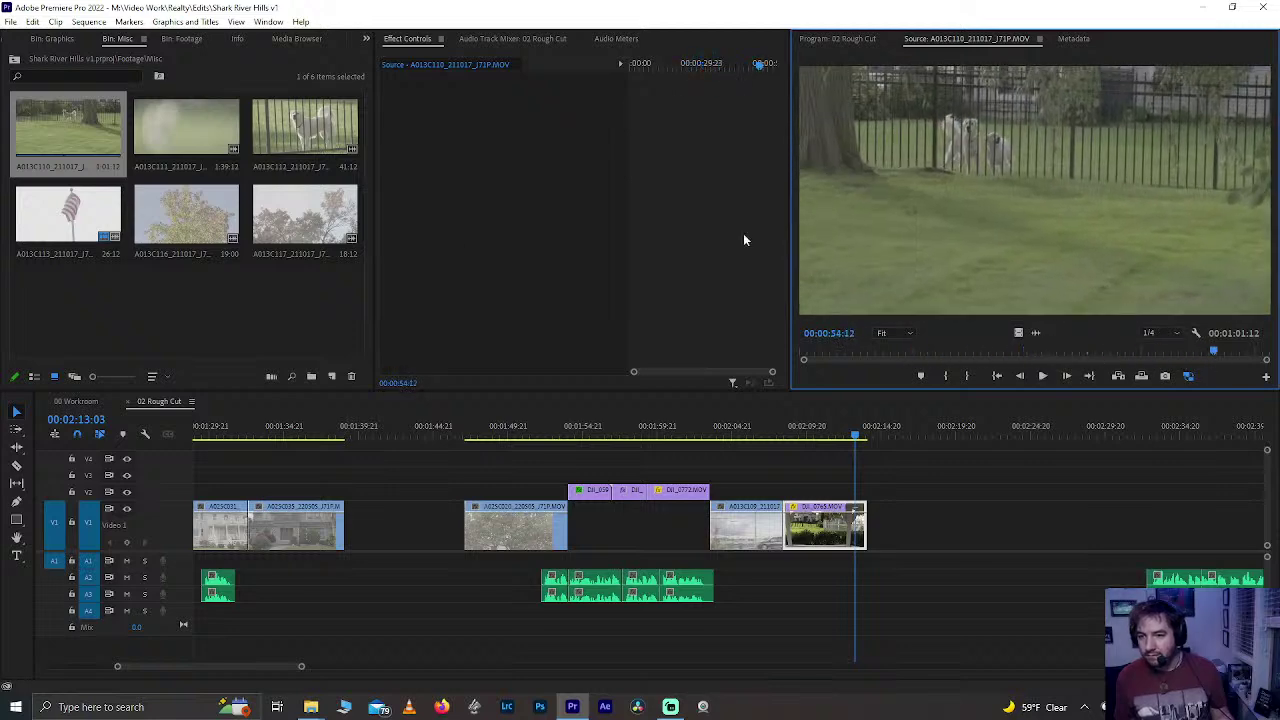
- Reload A013C111 and play through to the later dog footage
double_click(171, 125)
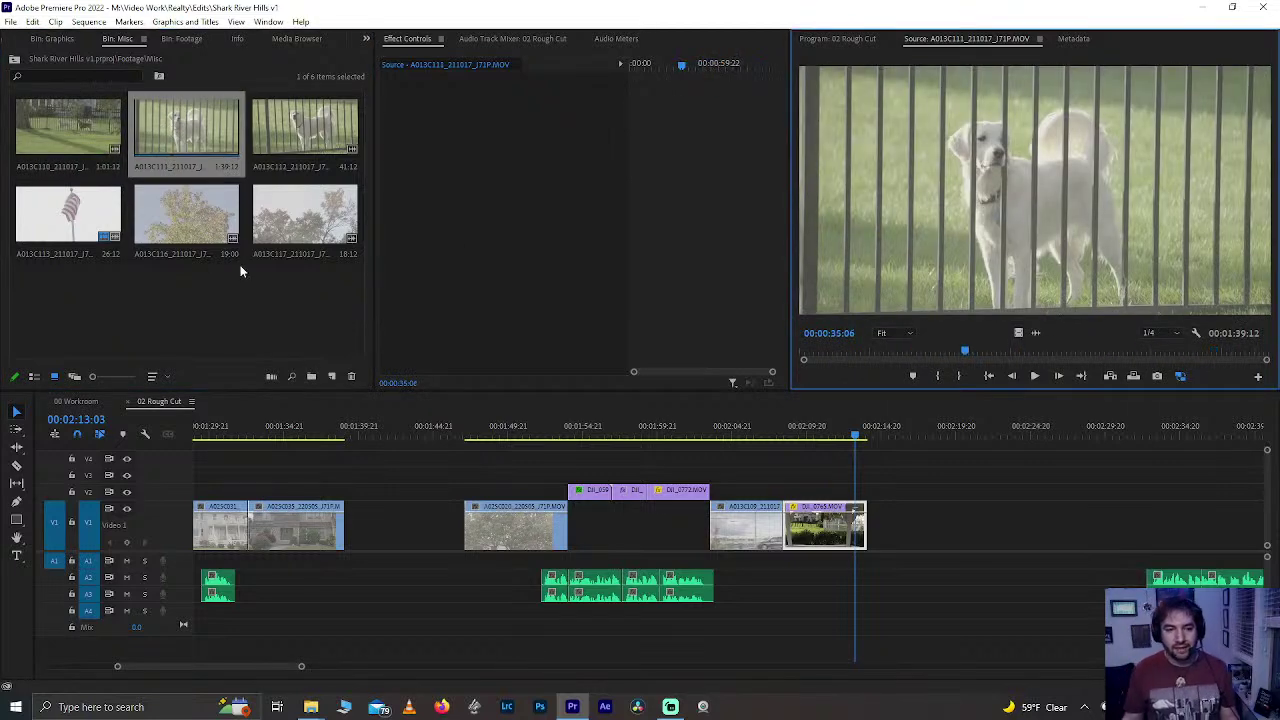
key("space")
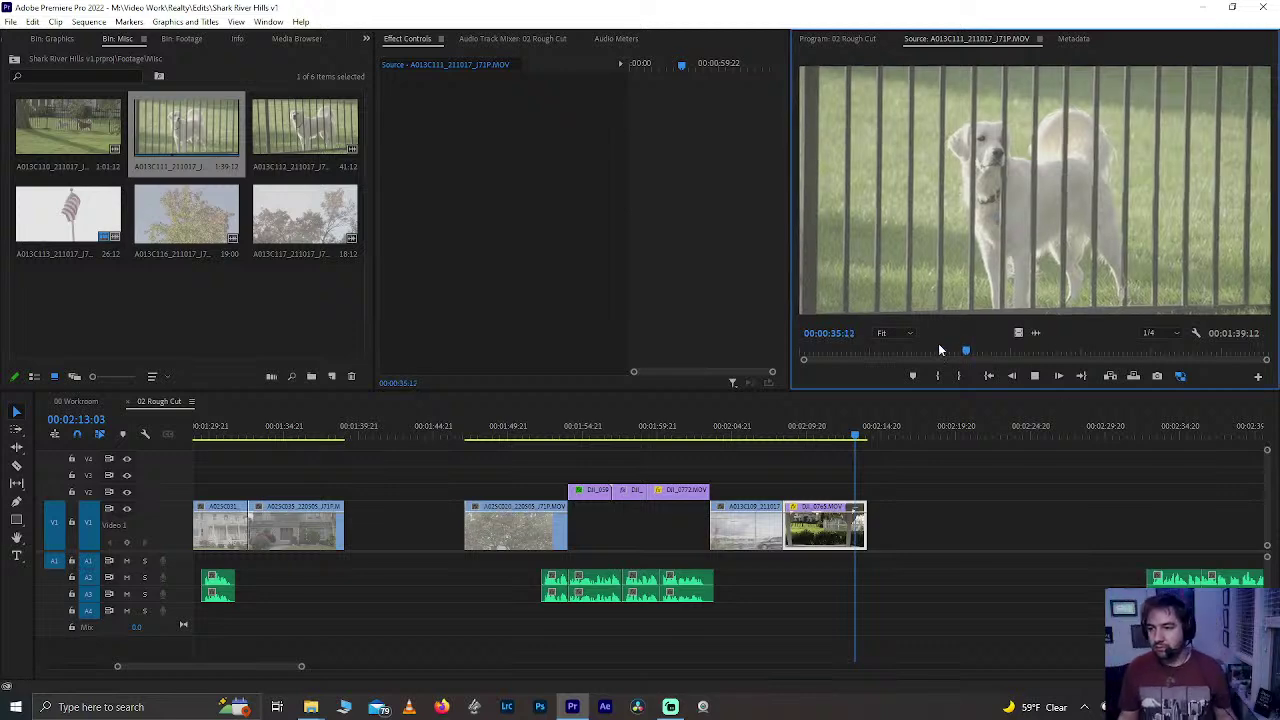
left_click_drag(971, 356, 1010, 358)
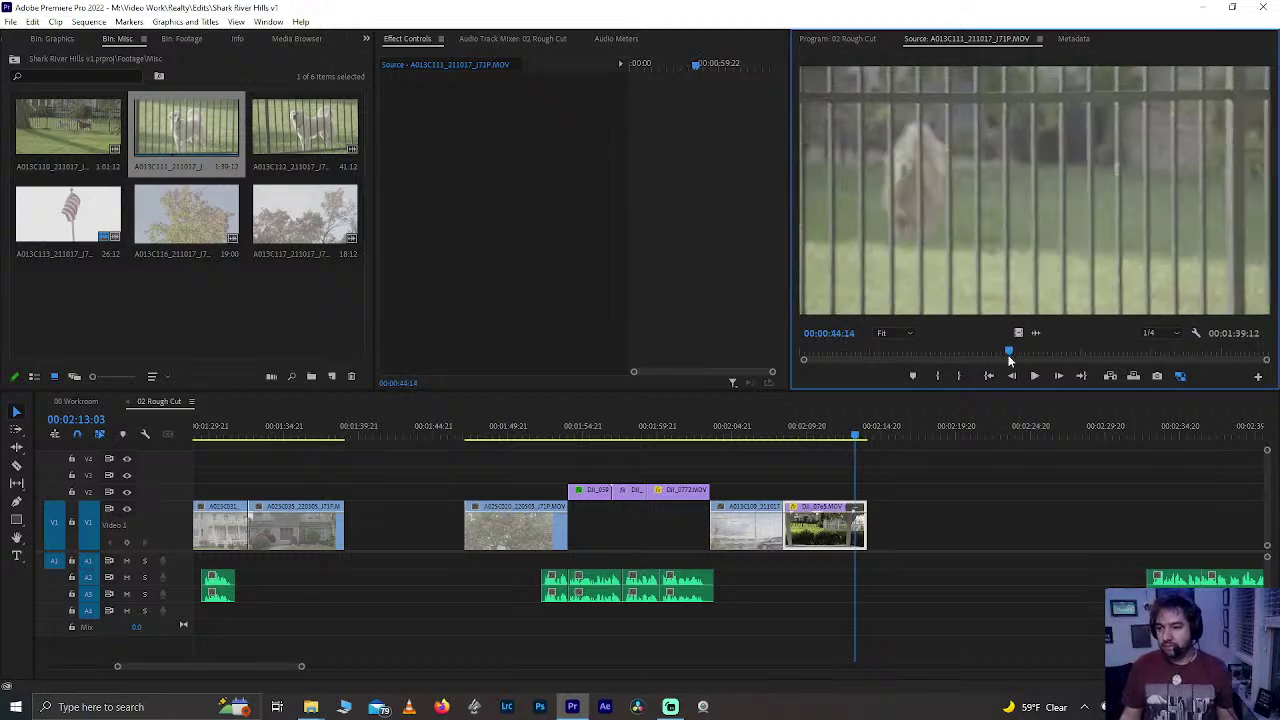
key("space")
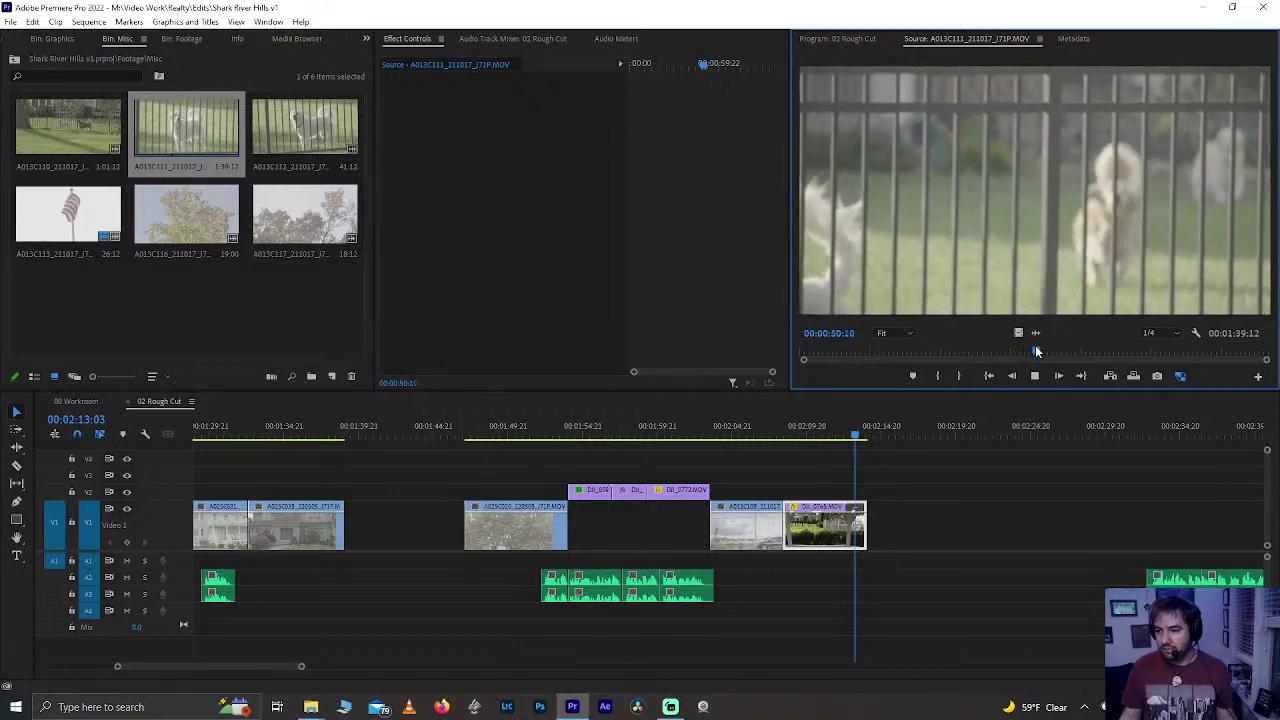
left_click_drag(1036, 352, 1067, 358)
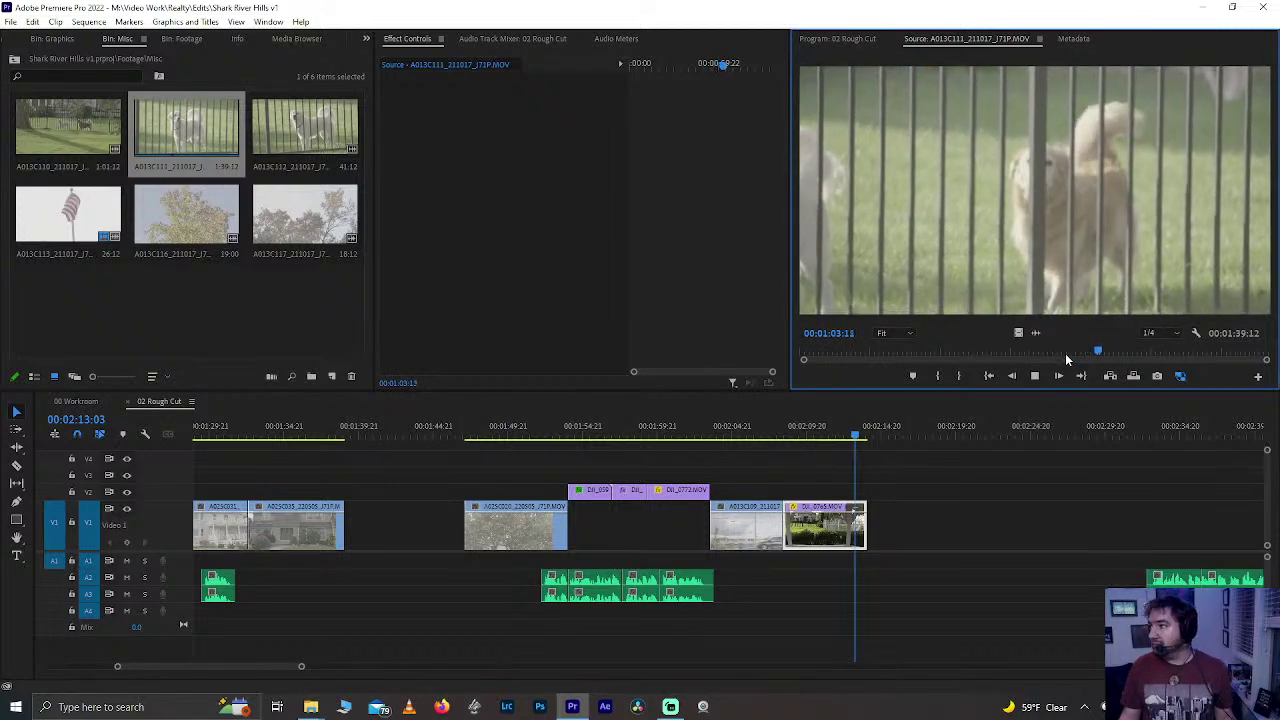
key("space")
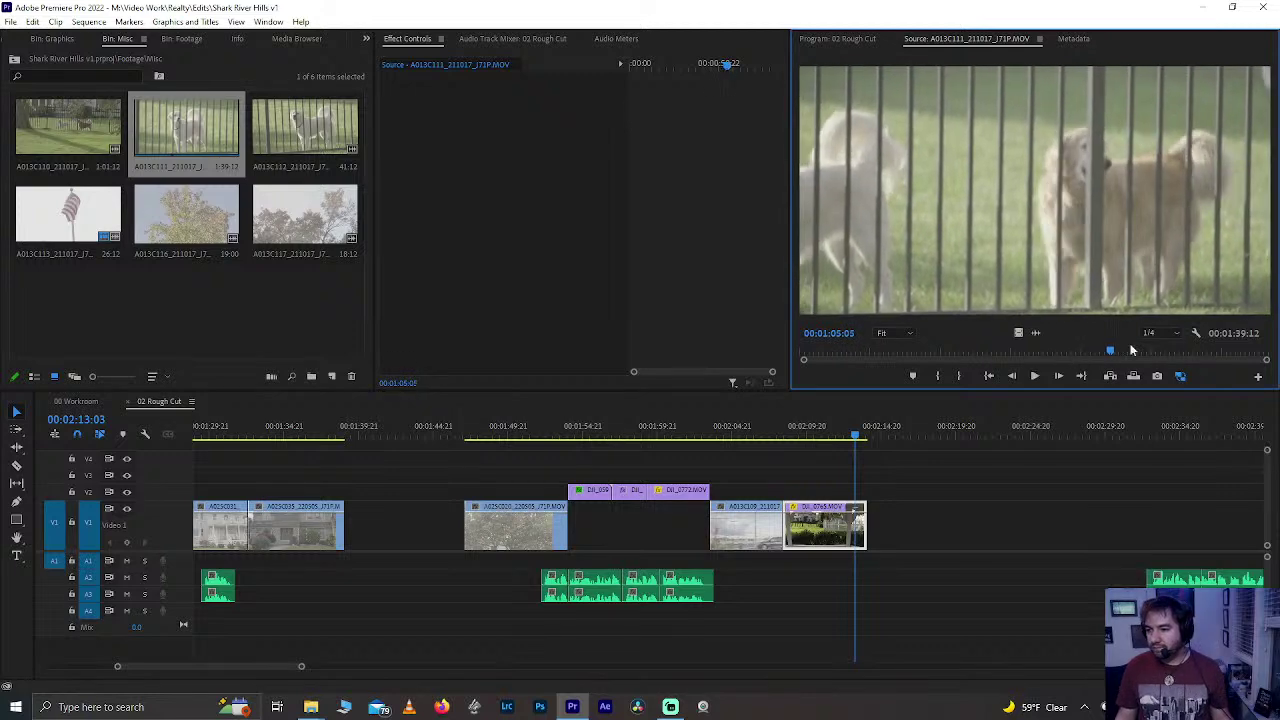
left_click_drag(1132, 350, 1126, 350)
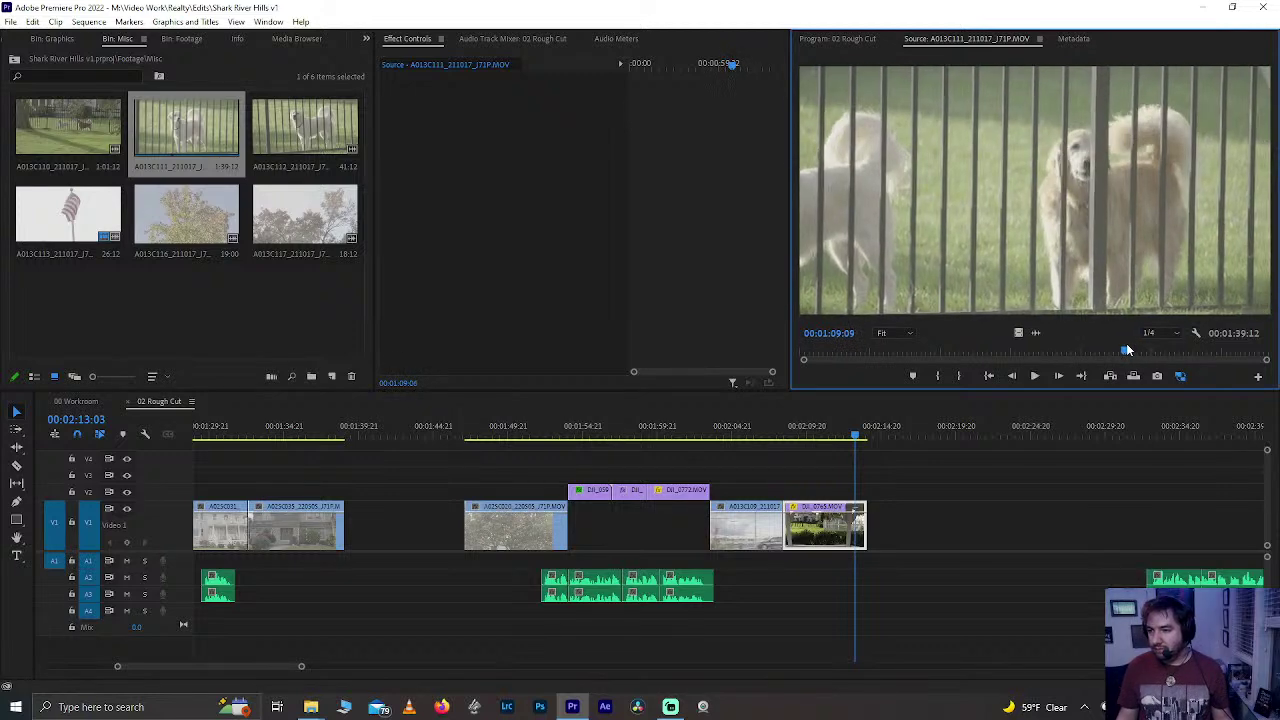
key("l")
key("l")
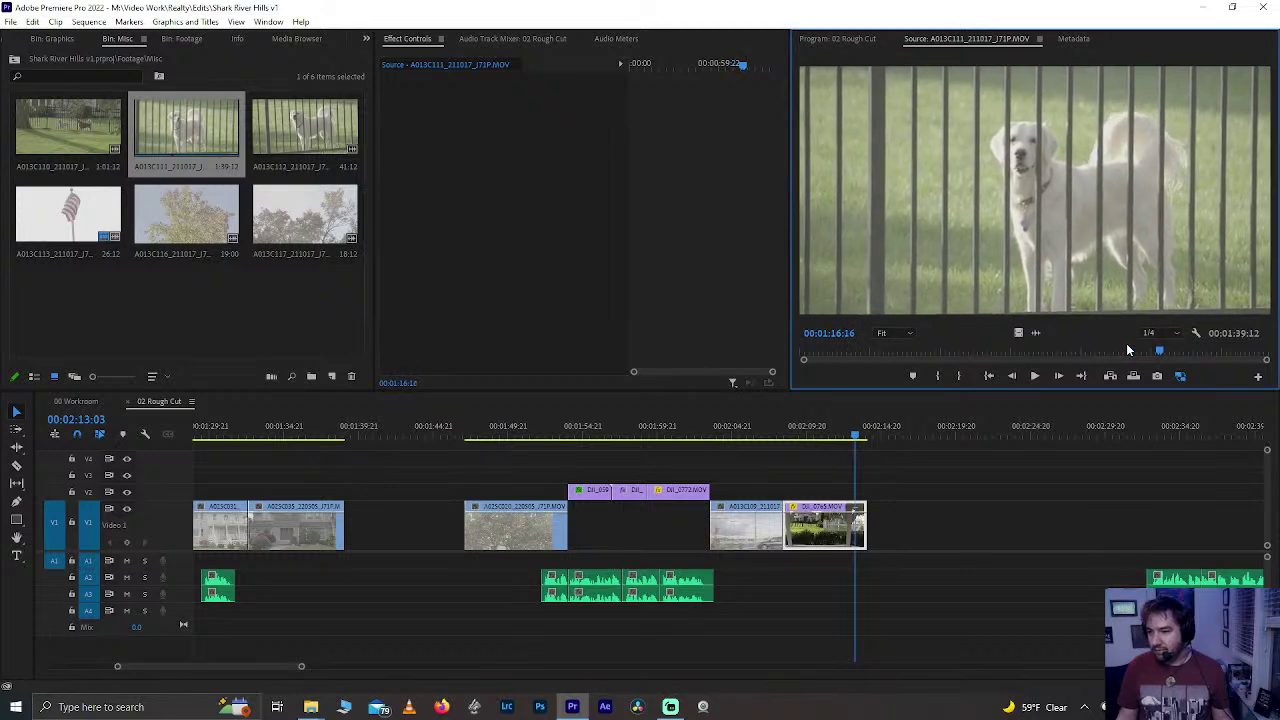
key("j")
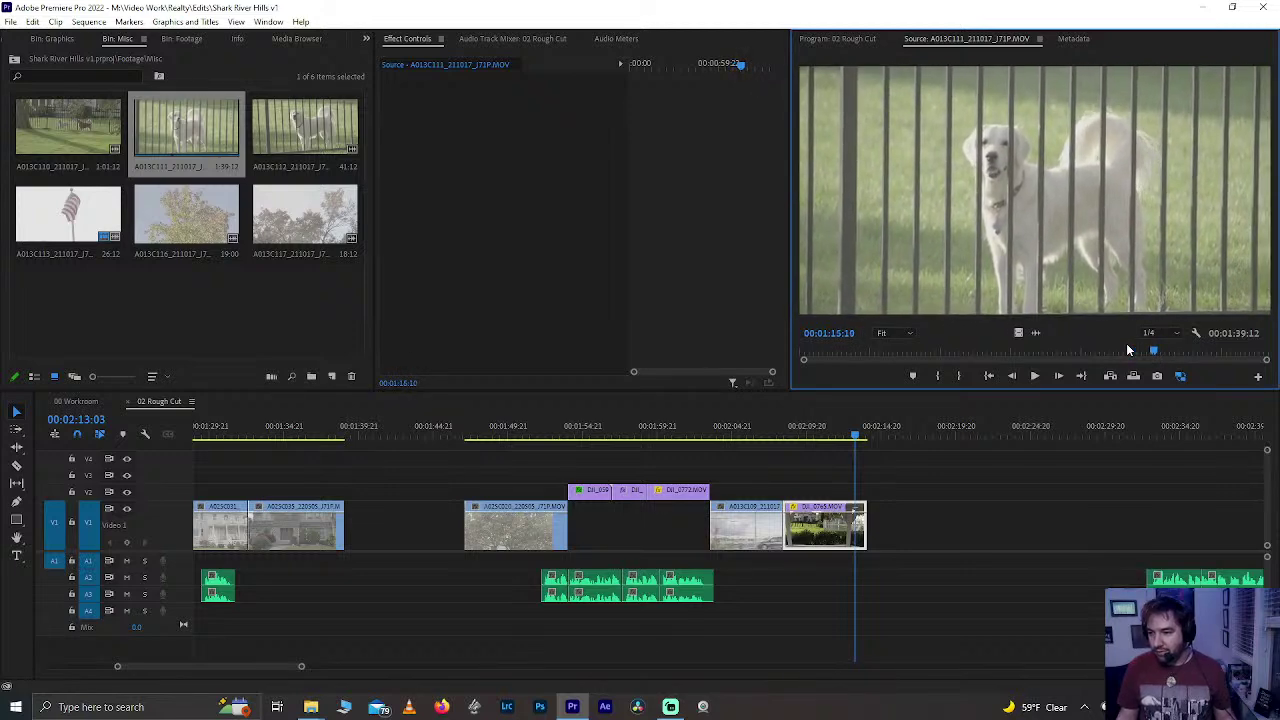
- Mark a five-second dogs section on A013C111 and drag it after the last V1 clip
left_click(968, 374)
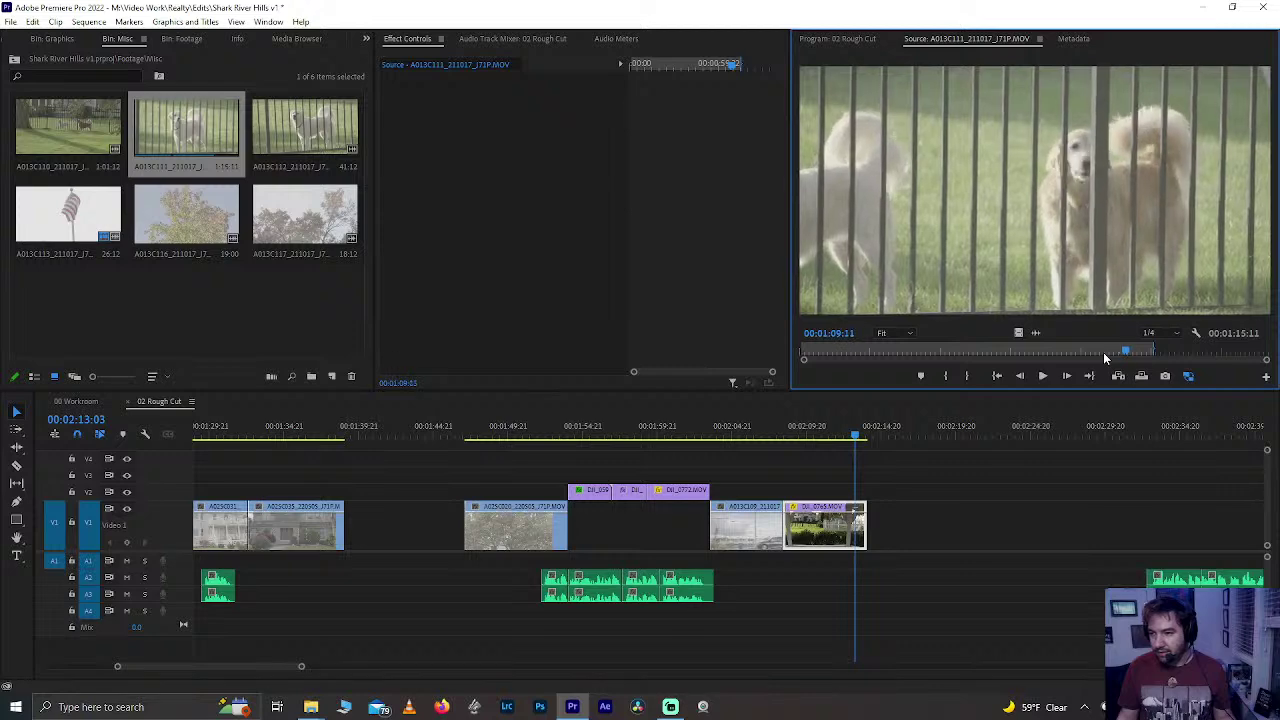
key("l")
left_click(945, 376)
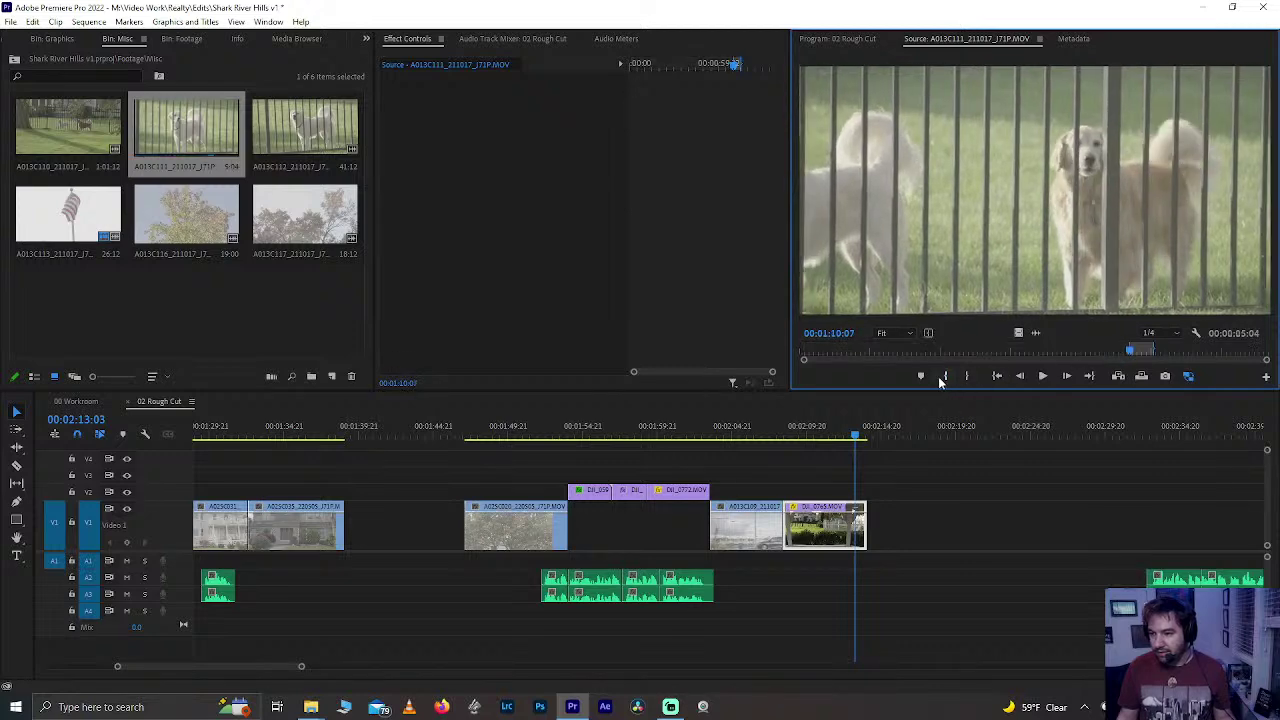
left_click_drag(1020, 331, 883, 543)
- Set the A013C111 dog clip's Scale to 200 in Effect Controls and play it back
left_click(877, 428)
key("space")
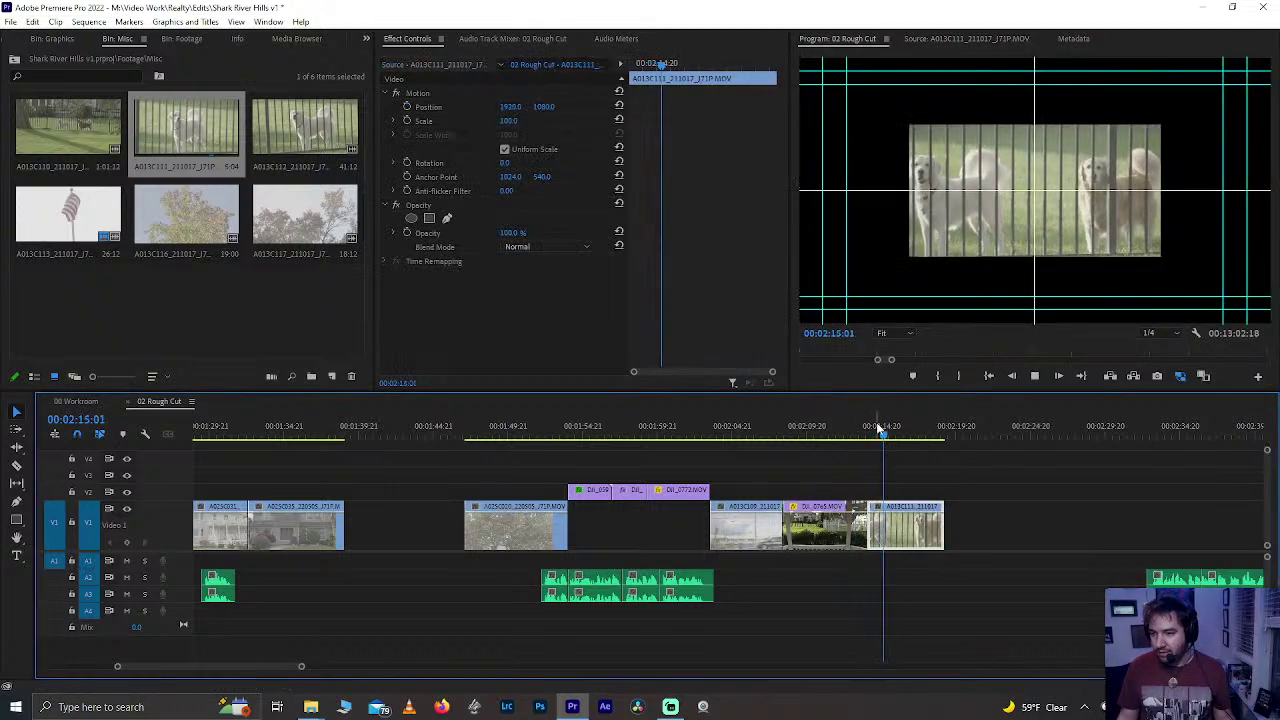
key("space")
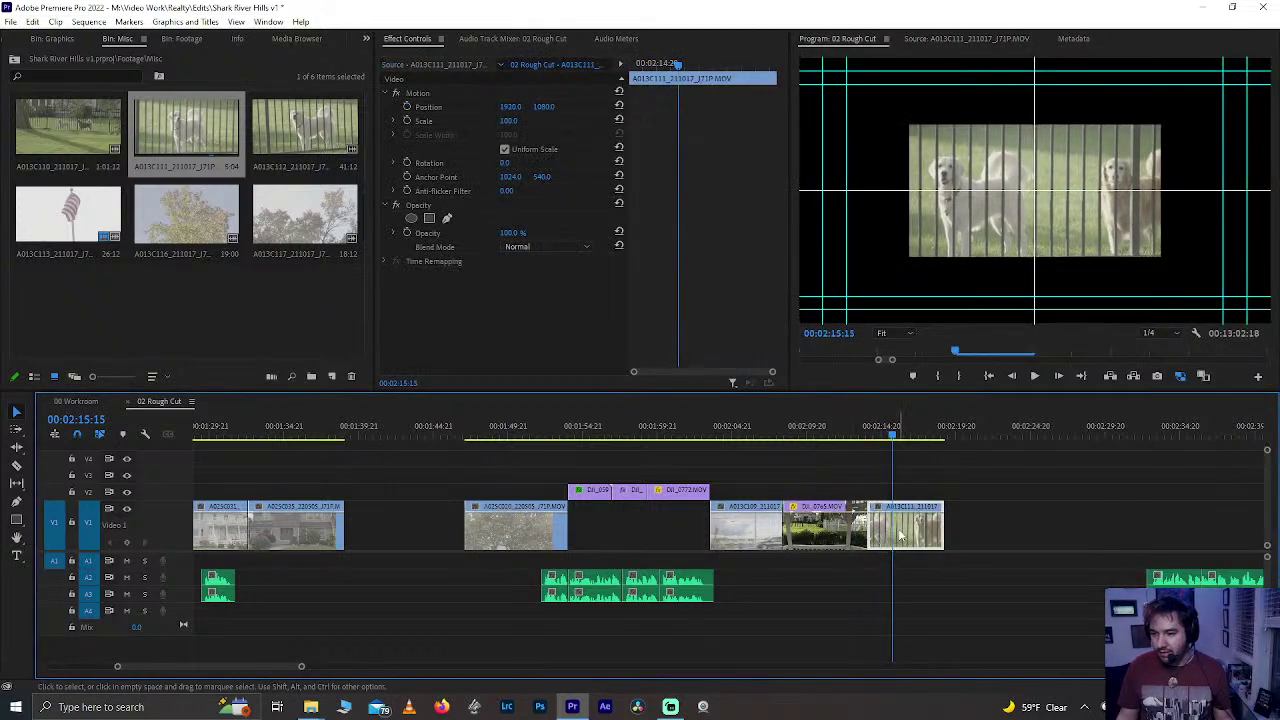
left_click(511, 130)
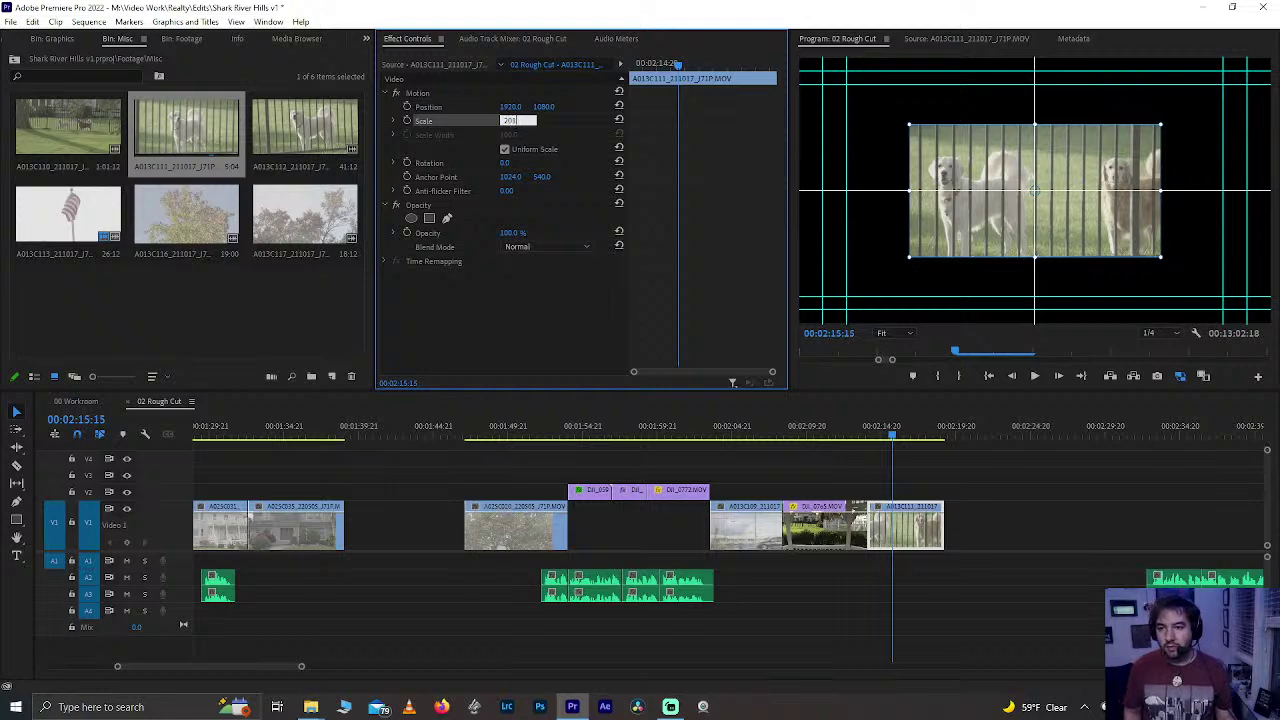
key("Return")
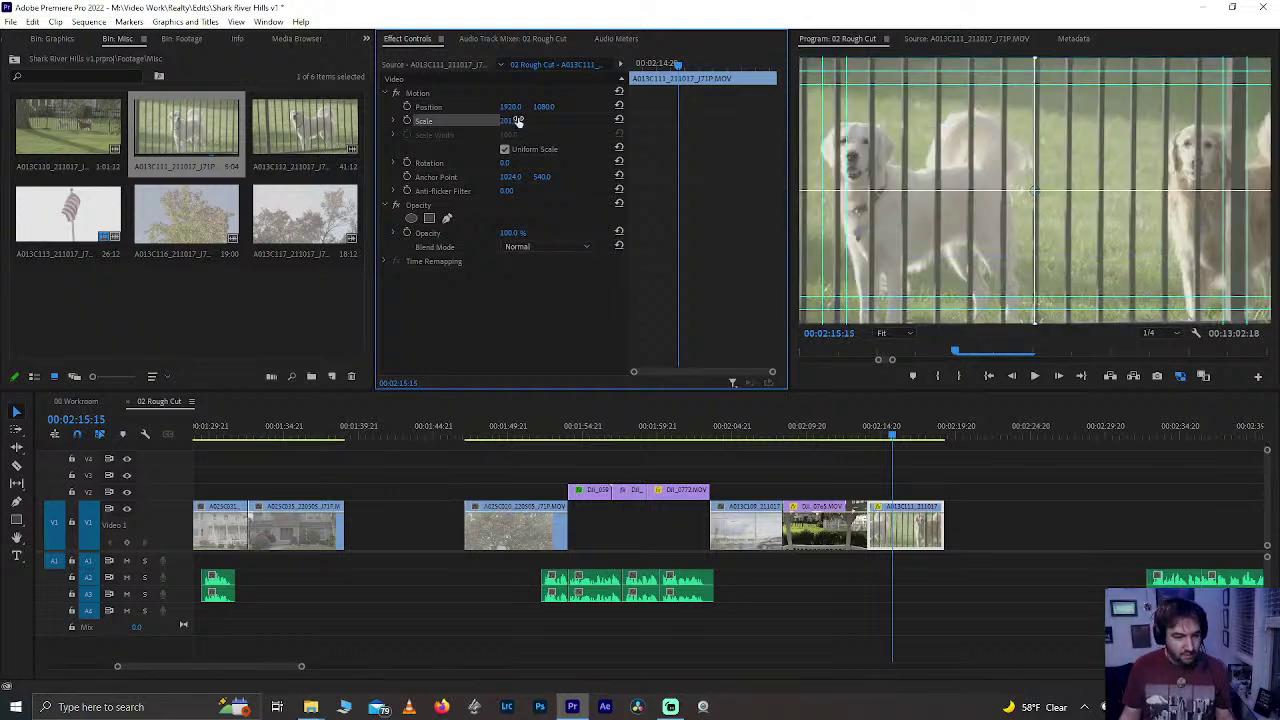
key("space")
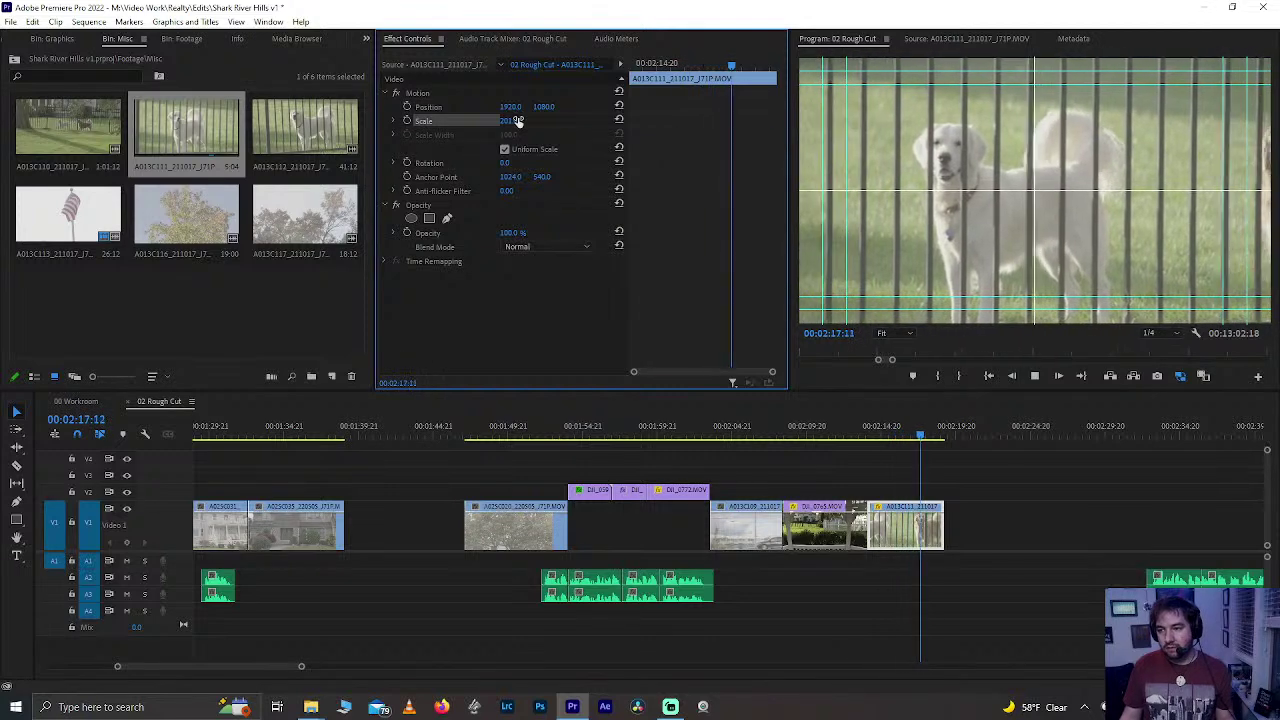
key("space")
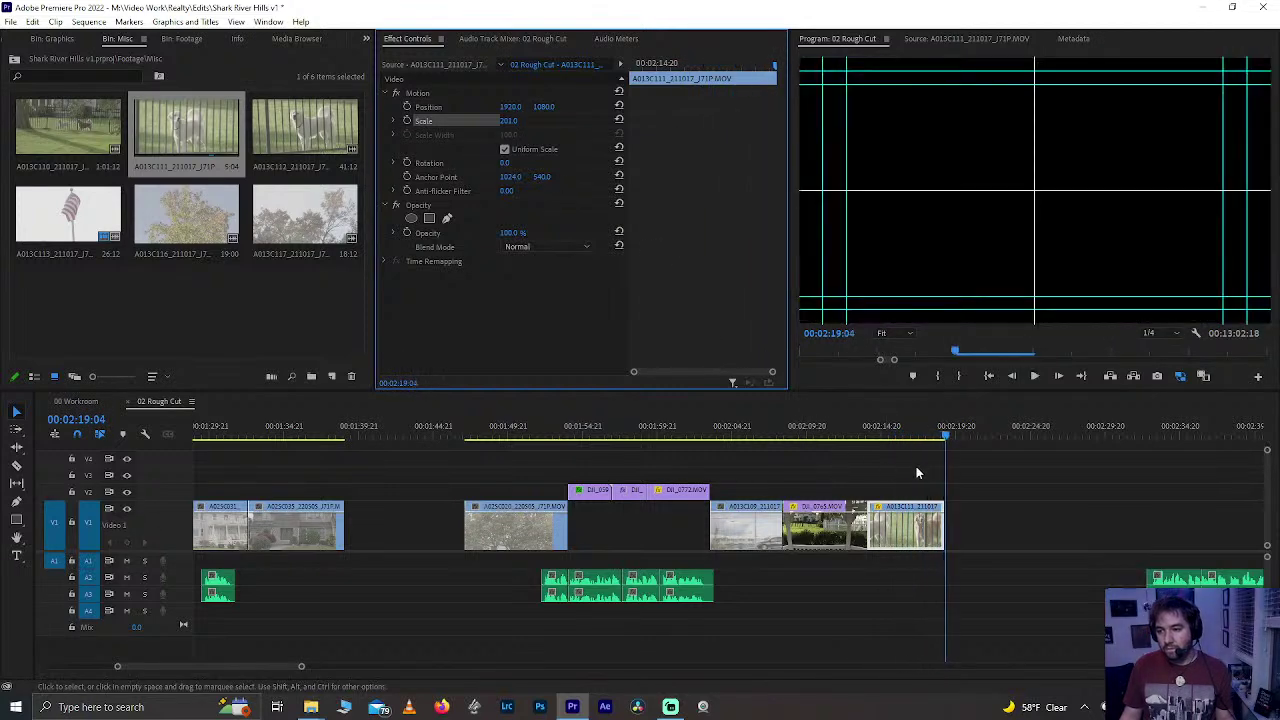
left_click(884, 428)
- Preview bin clips A013C111, A013C112, A013C116, A013C113 and A013C117 in the source monitor
double_click(201, 118)
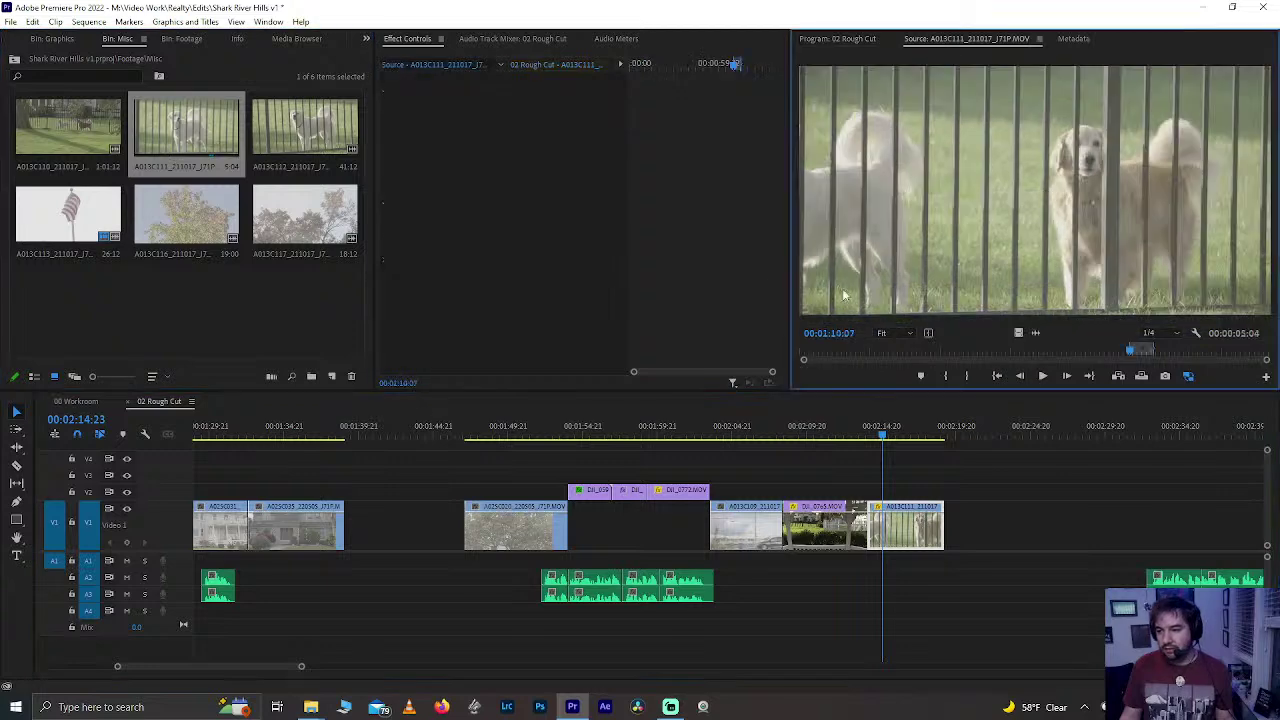
left_click_drag(1167, 352, 1192, 338)
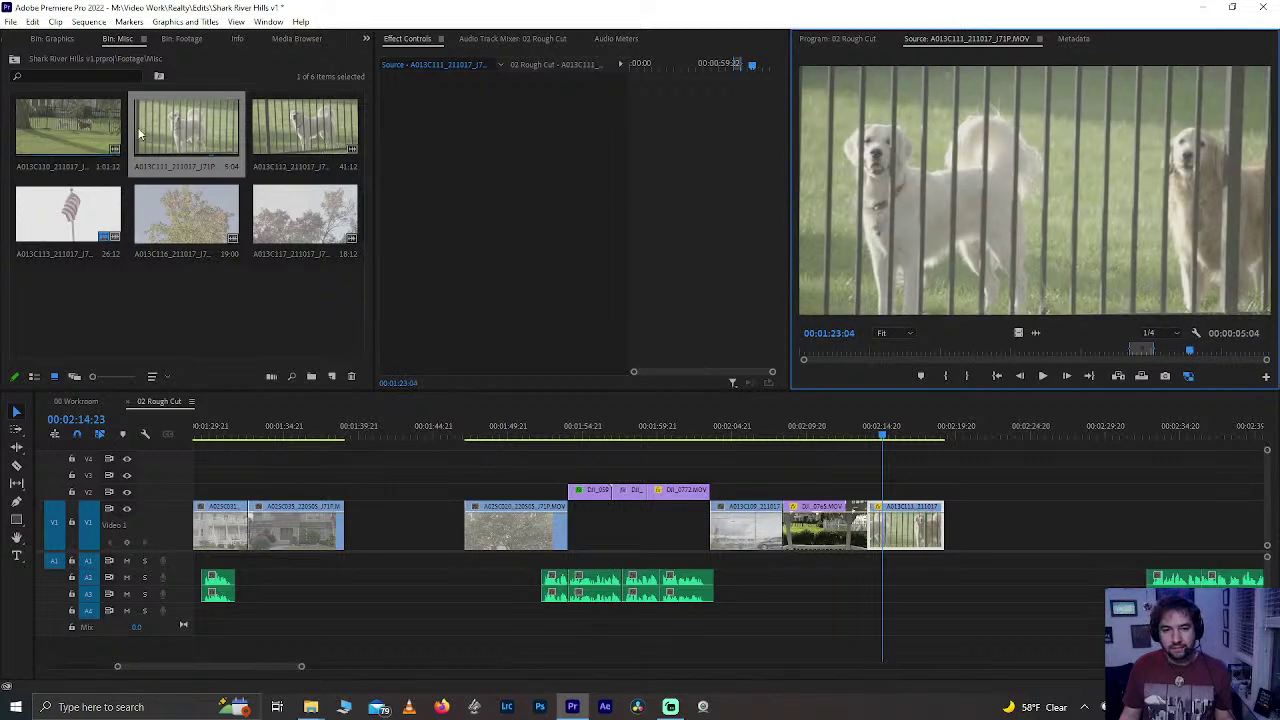
double_click(281, 132)
left_click_drag(950, 349, 1005, 339)
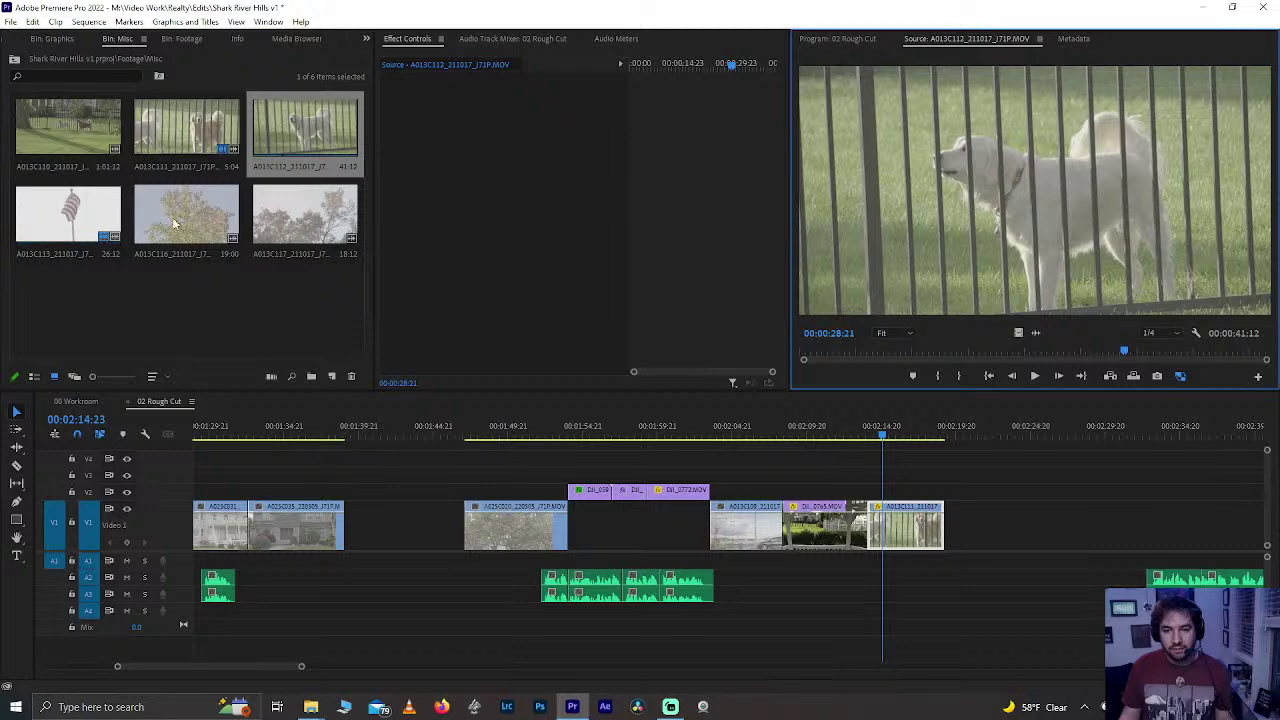
double_click(174, 224)
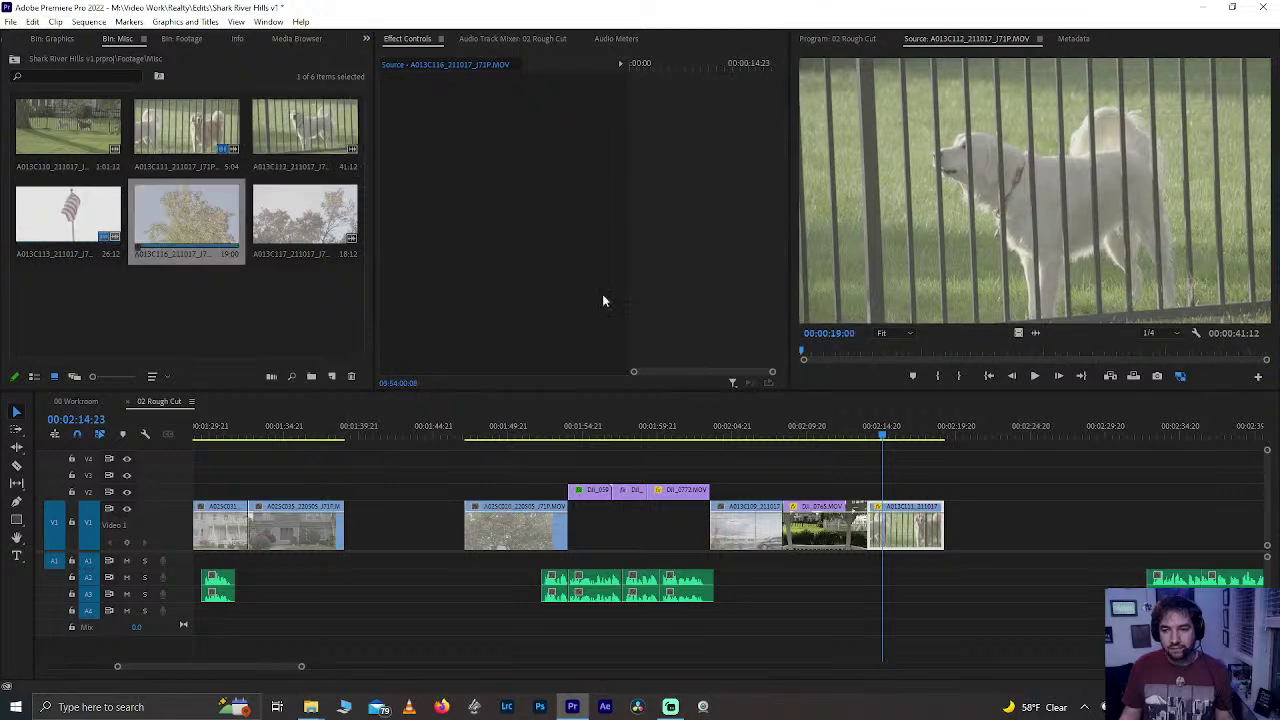
left_click_drag(912, 352, 1256, 352)
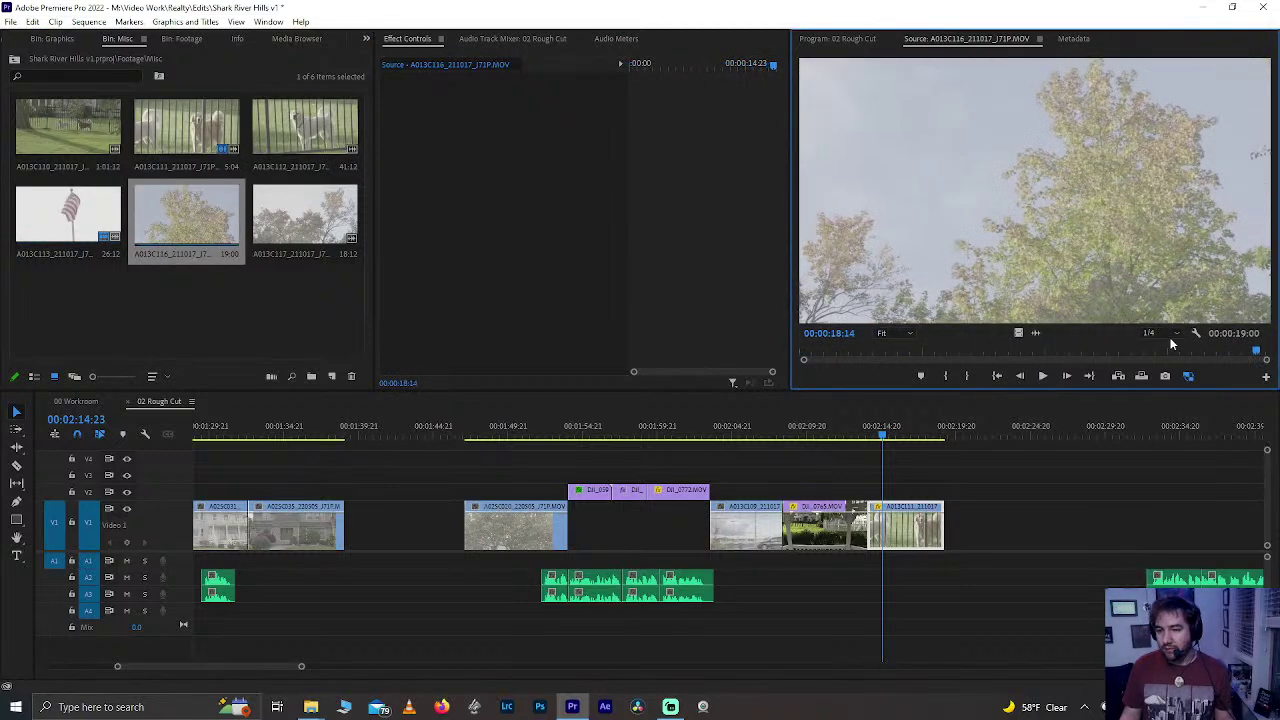
double_click(83, 202)
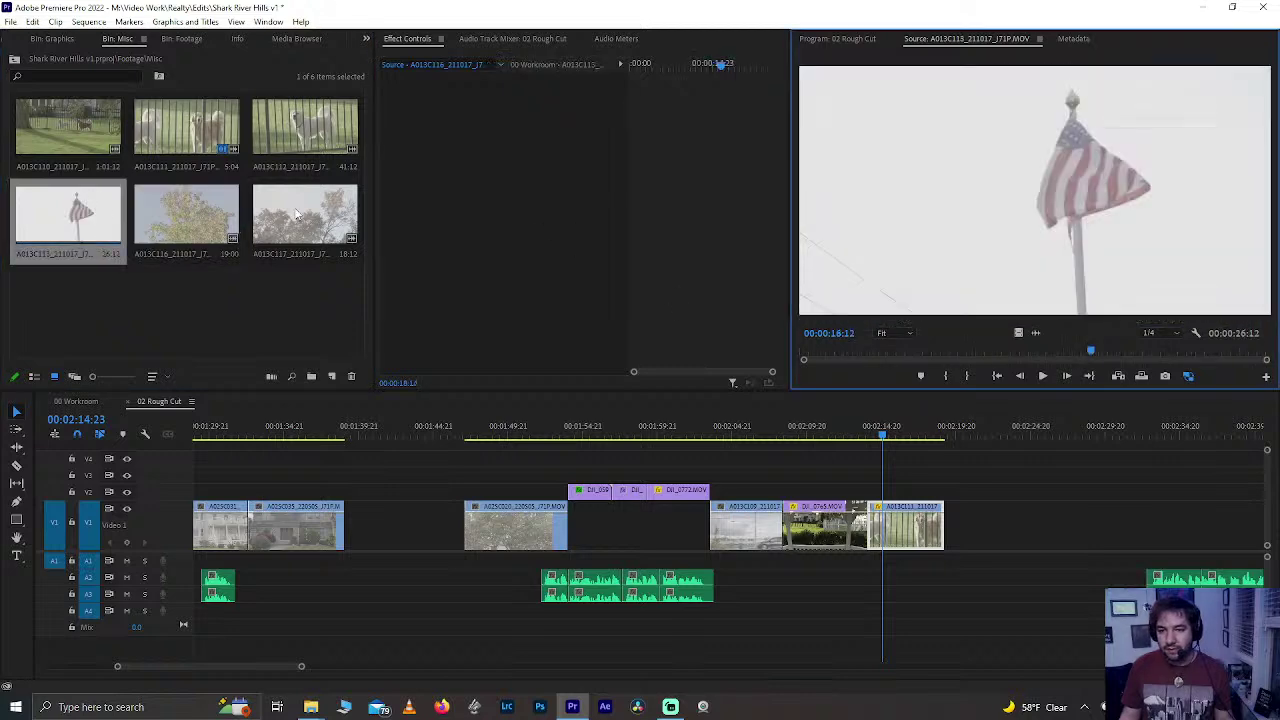
double_click(296, 213)
left_click_drag(852, 352, 1224, 352)
- Trim dog clip A013C111's end back to about 00:02:17:14 and save the project
left_click(846, 432)
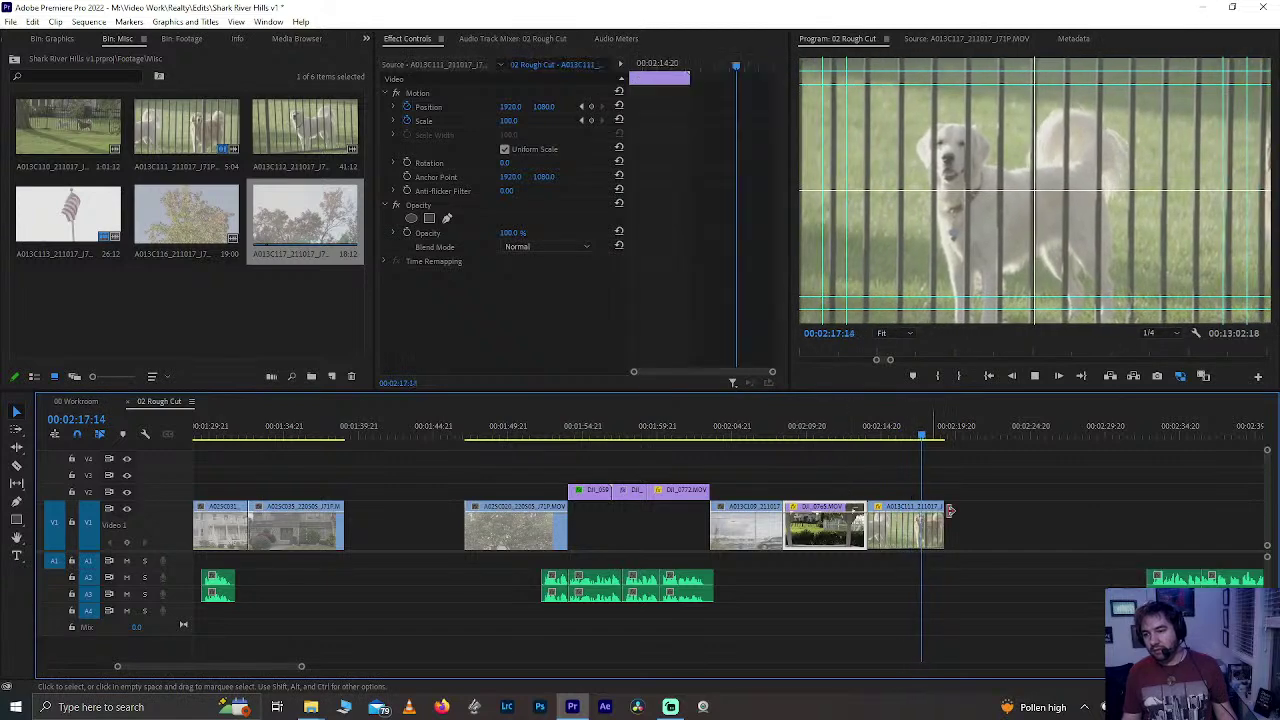
left_click_drag(941, 516, 921, 519)
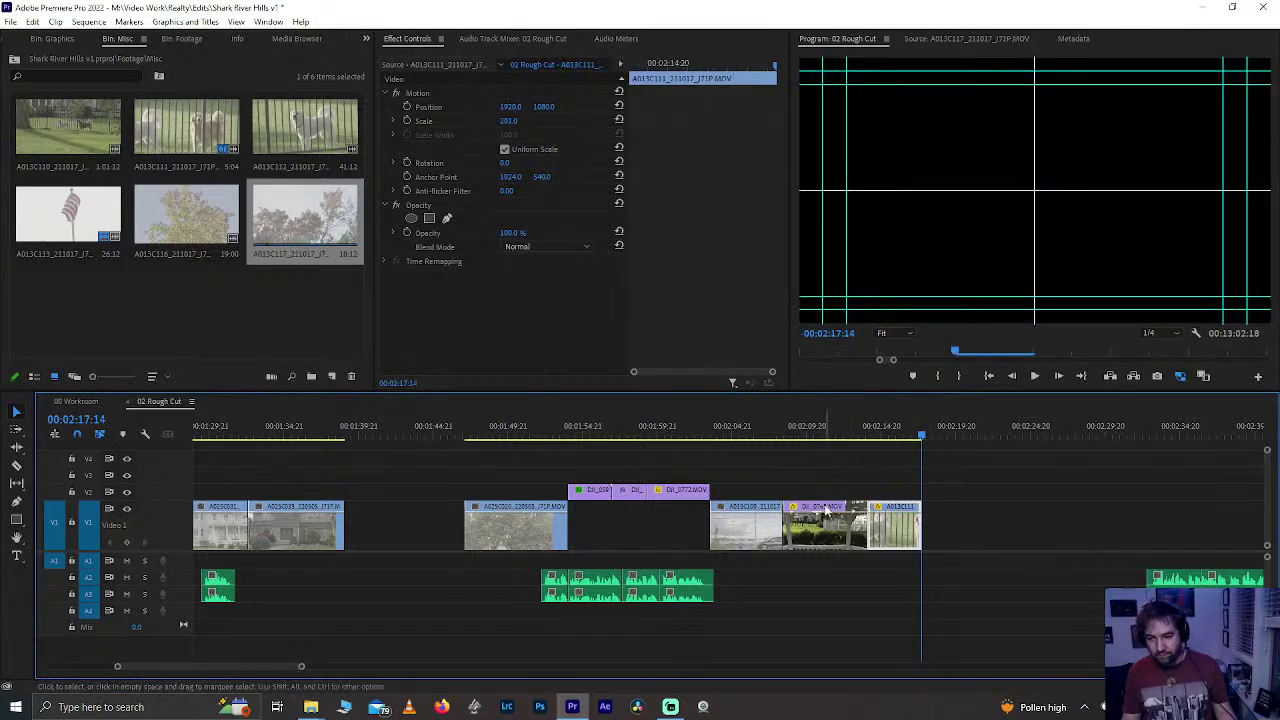
key("ctrl+s")
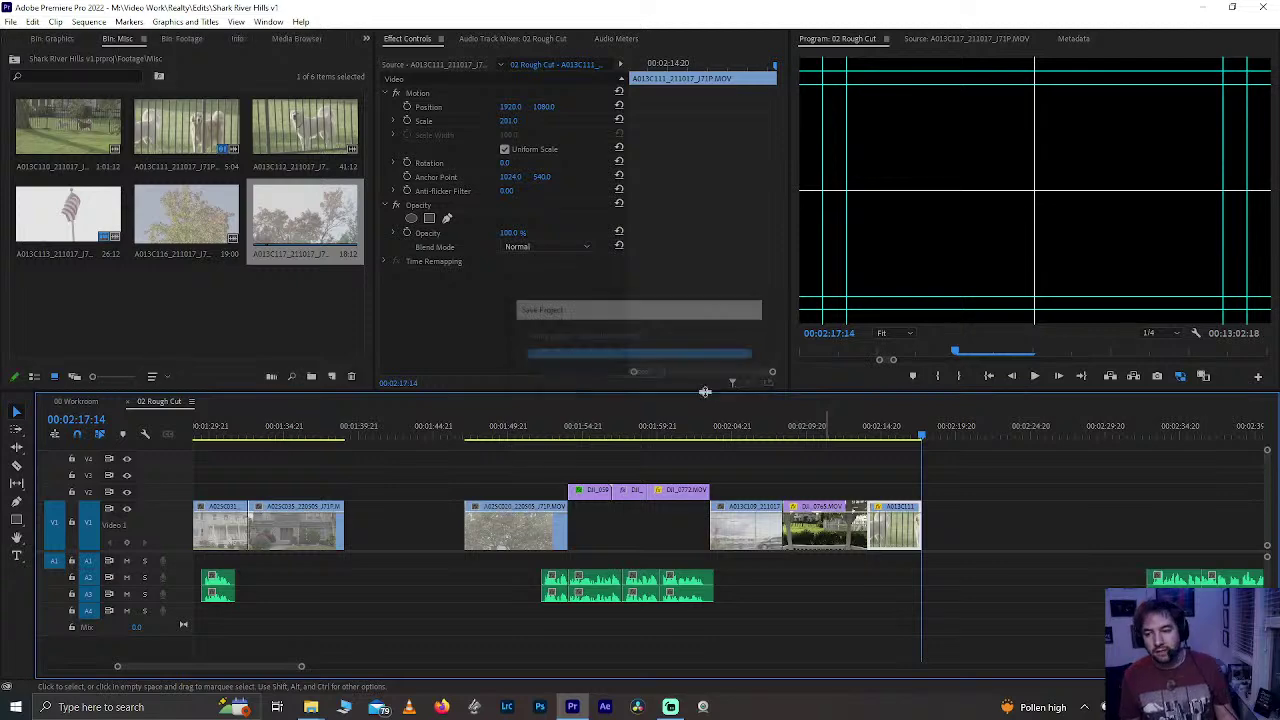
left_click(72, 400)
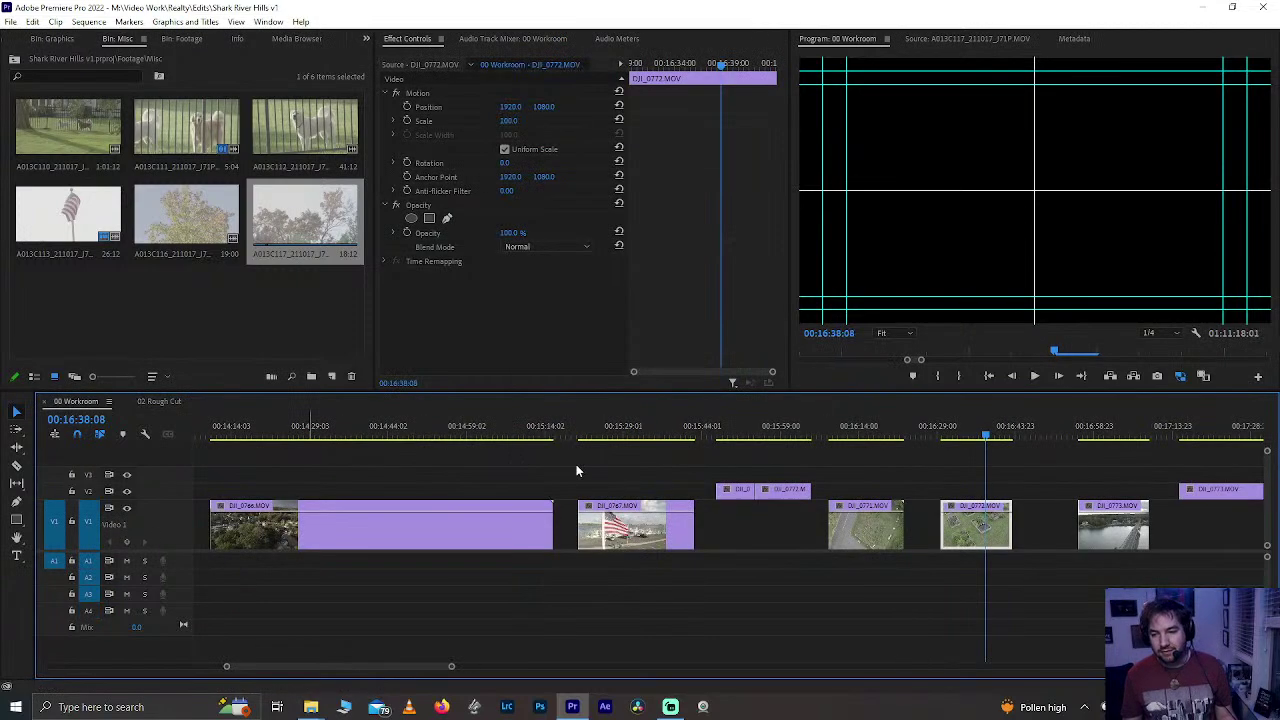
left_click(858, 430)
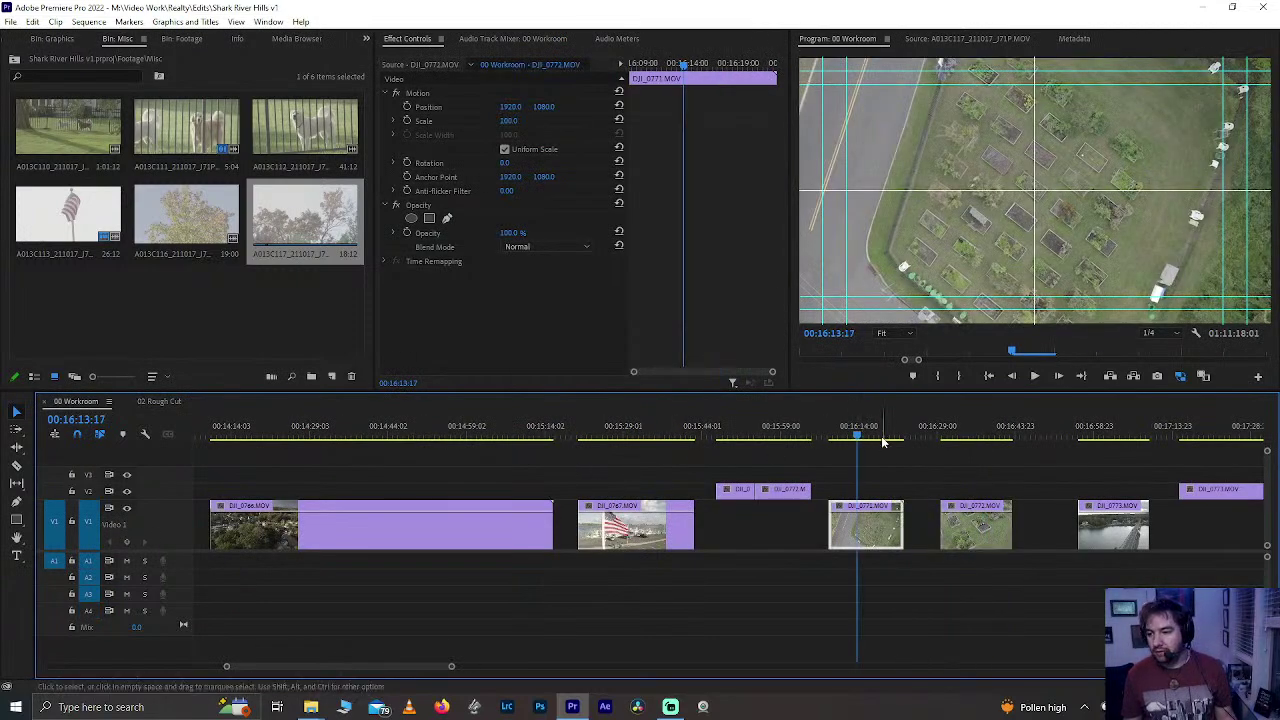
left_click(322, 430)
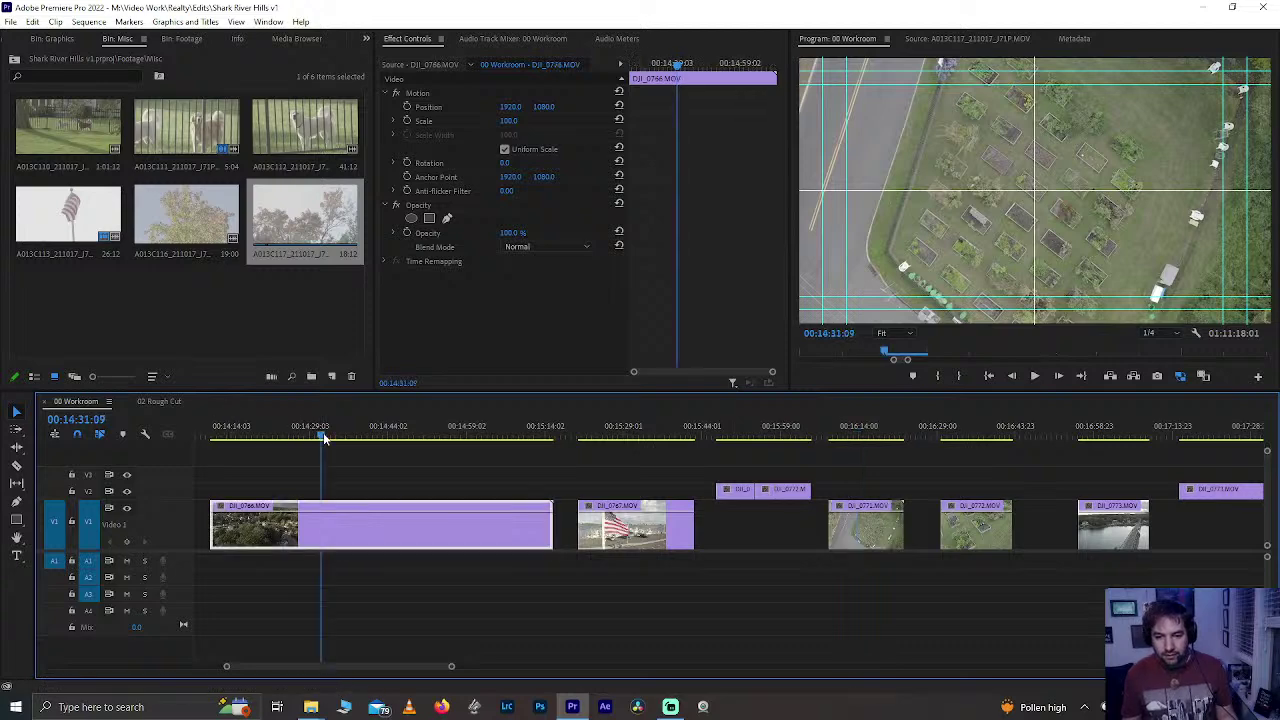
scroll(324, 437, "down", 5)
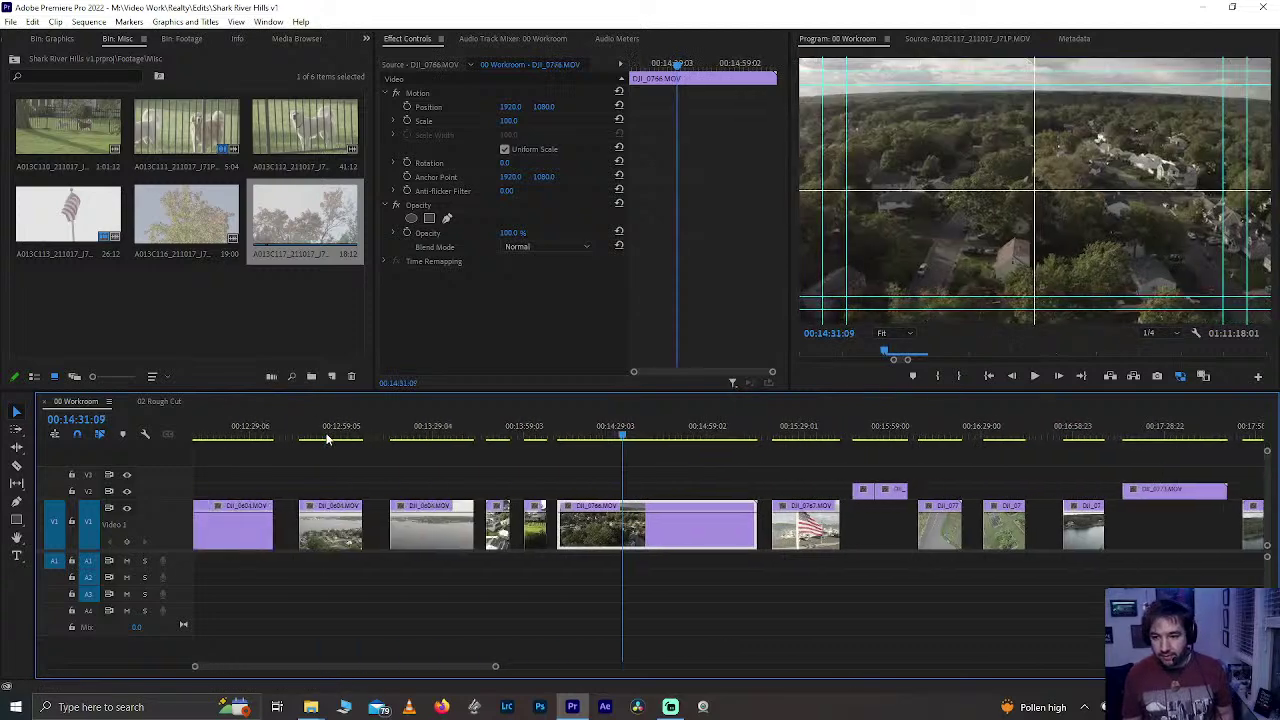
left_click_drag(444, 432, 1167, 455)
scroll(1001, 474, "down", 4)
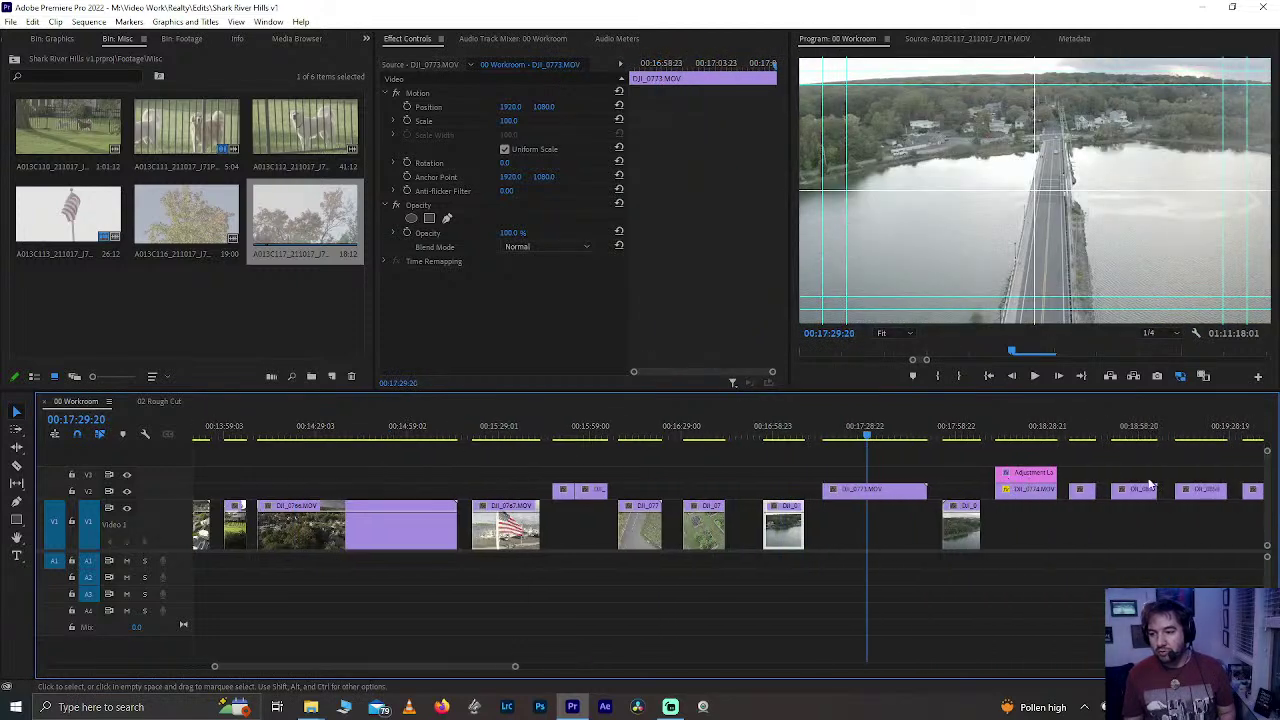
scroll(1001, 467, "down", 4)
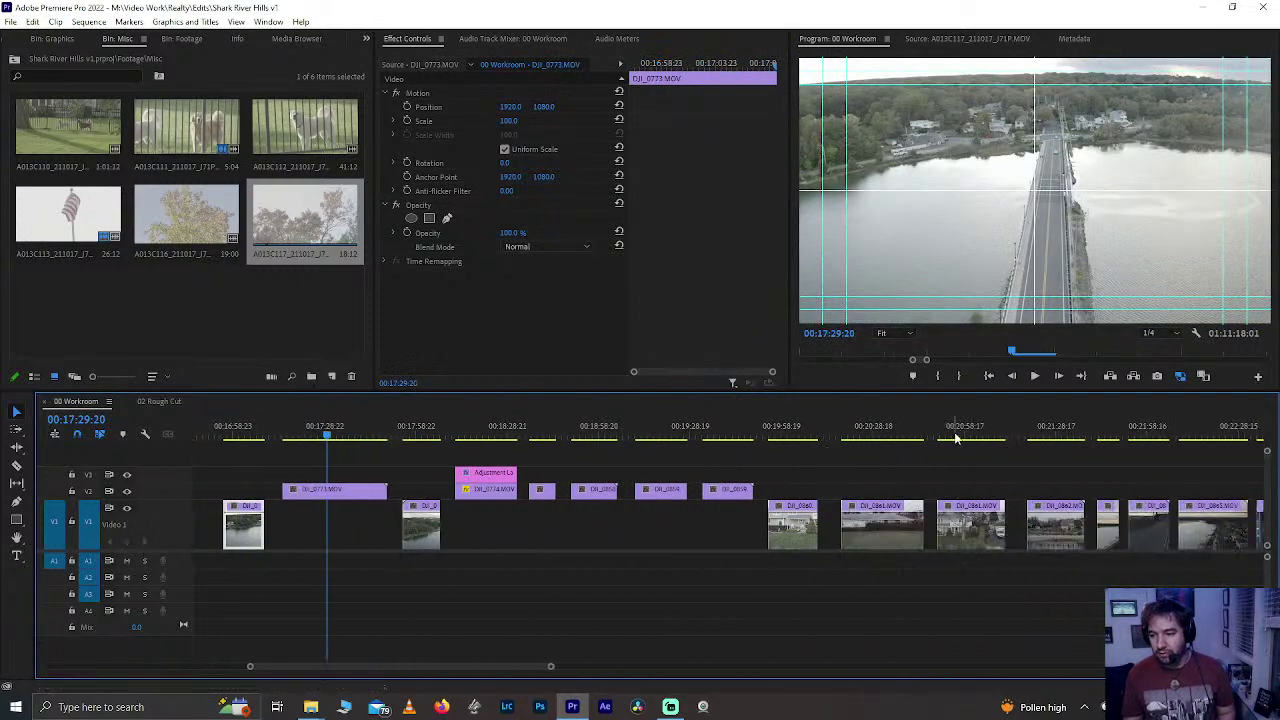
left_click(977, 438)
left_click_drag(993, 440, 1151, 435)
scroll(1155, 437, "down", 4)
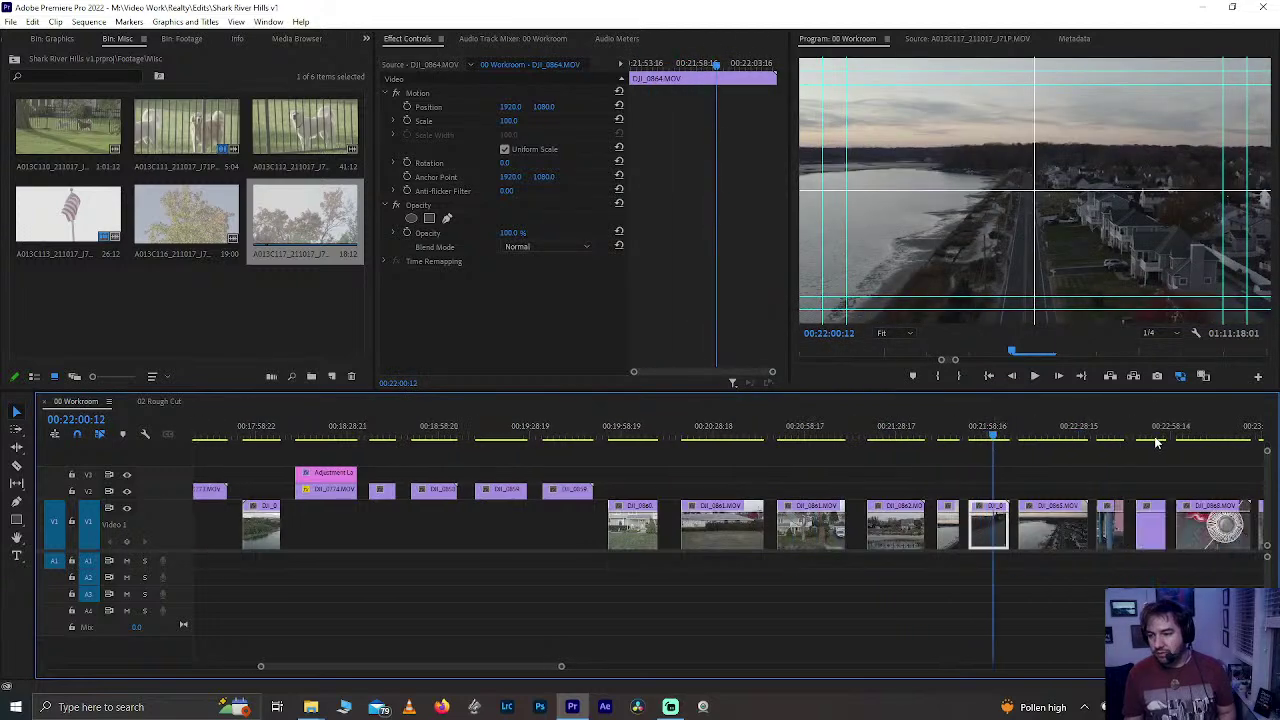
left_click(868, 439)
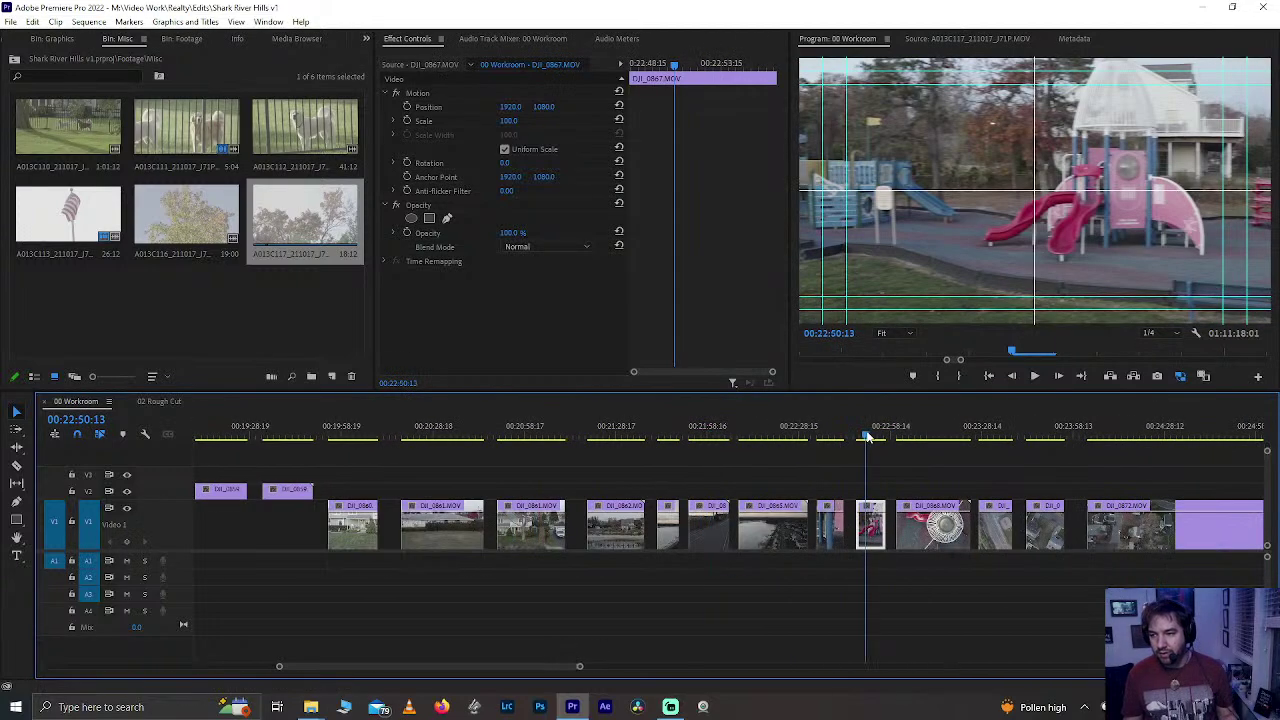
key("space")
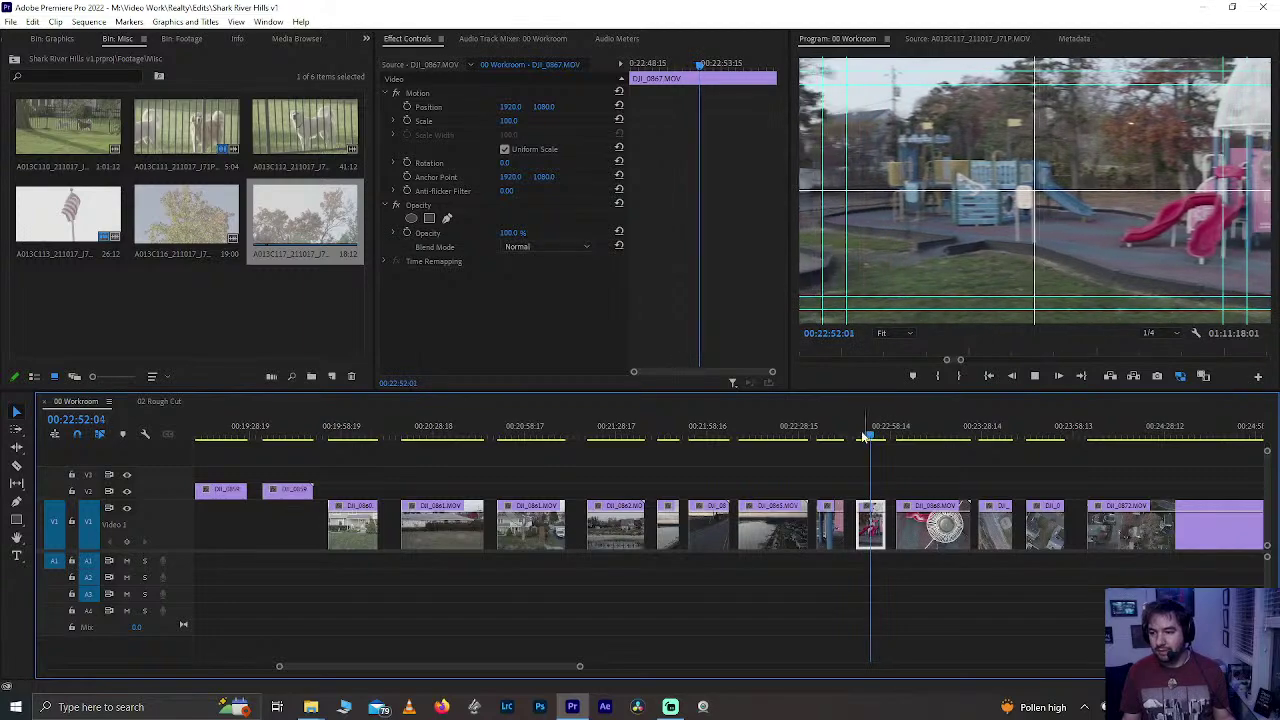
left_click(826, 439)
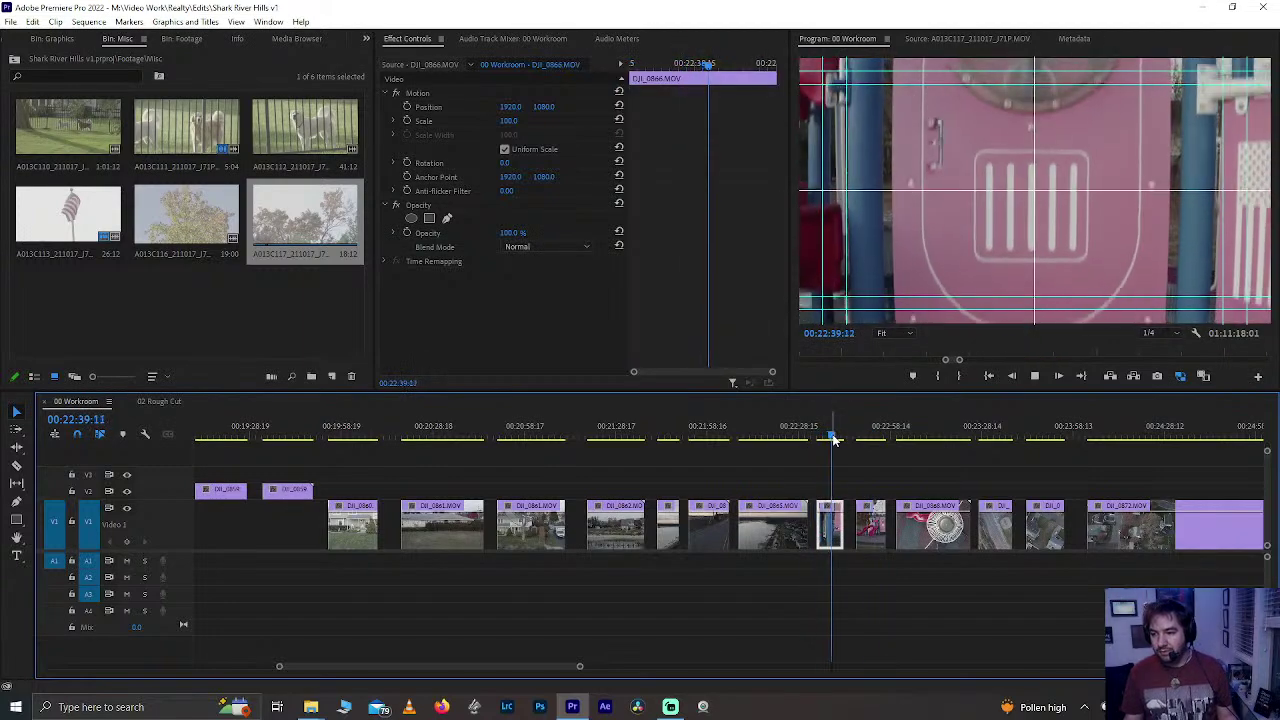
left_click(878, 439)
left_click_drag(897, 436, 912, 434)
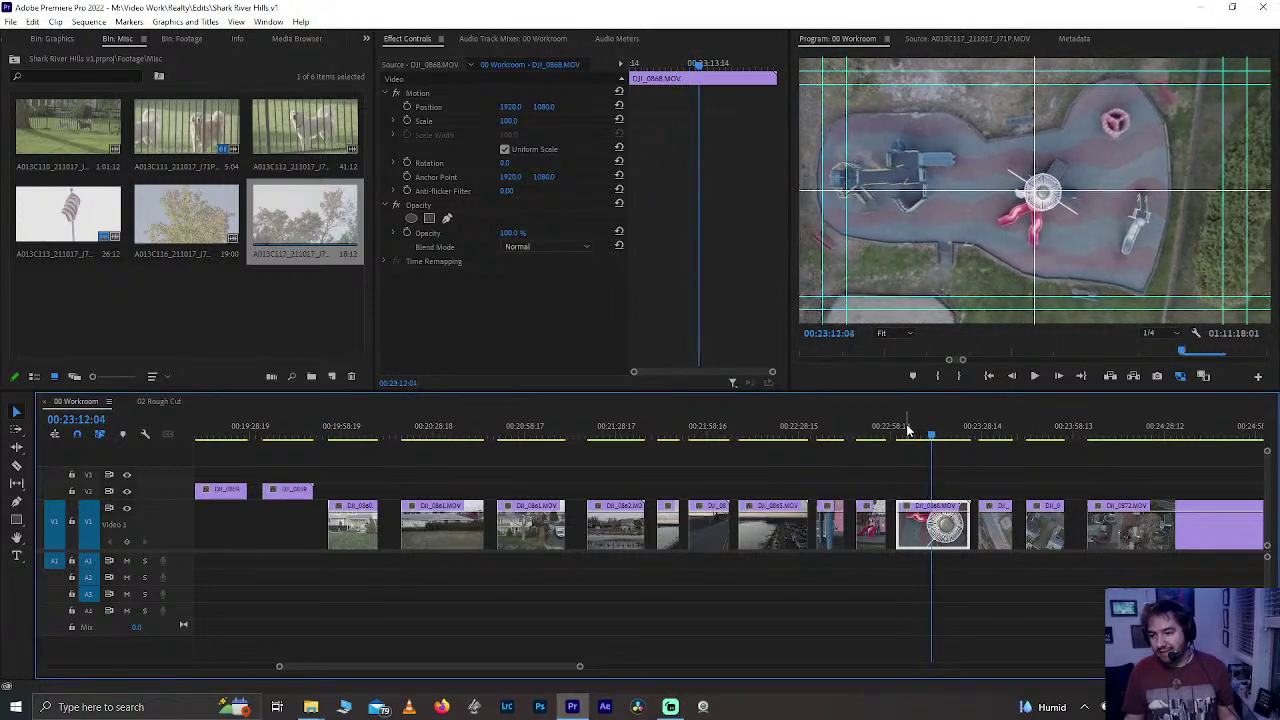
left_click(988, 428)
left_click_drag(1004, 428, 984, 430)
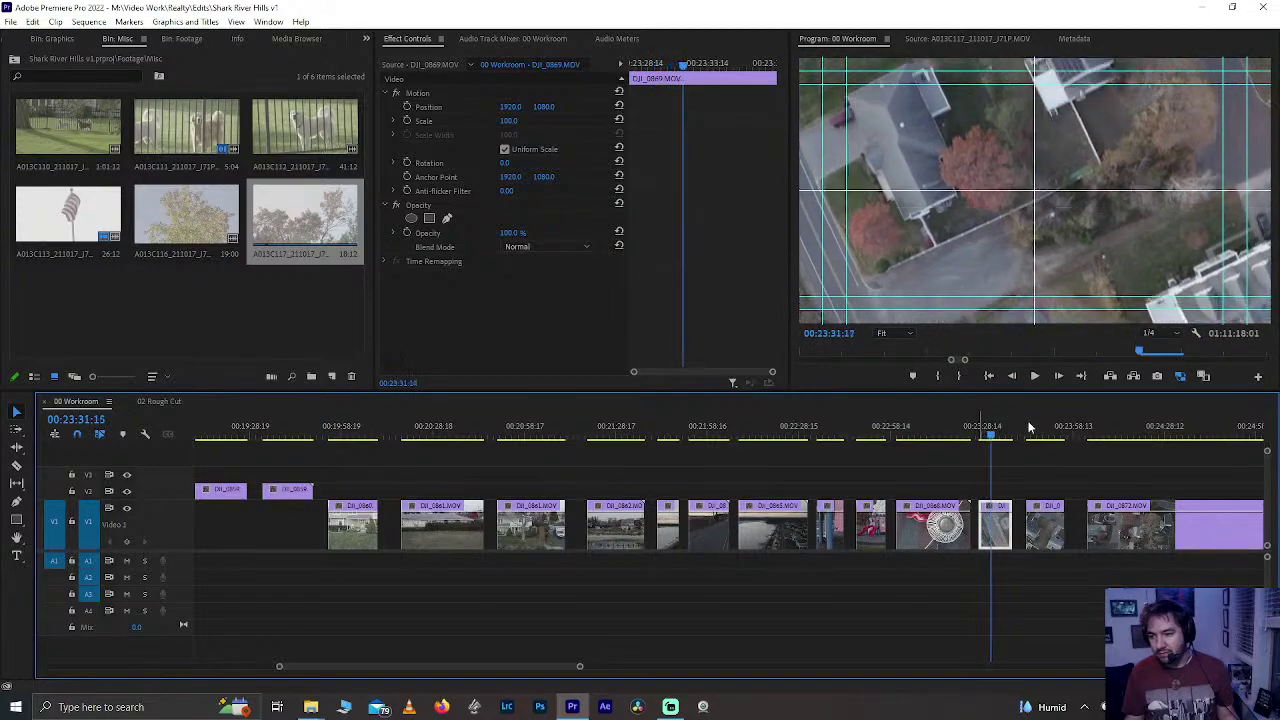
left_click_drag(1030, 428, 1066, 430)
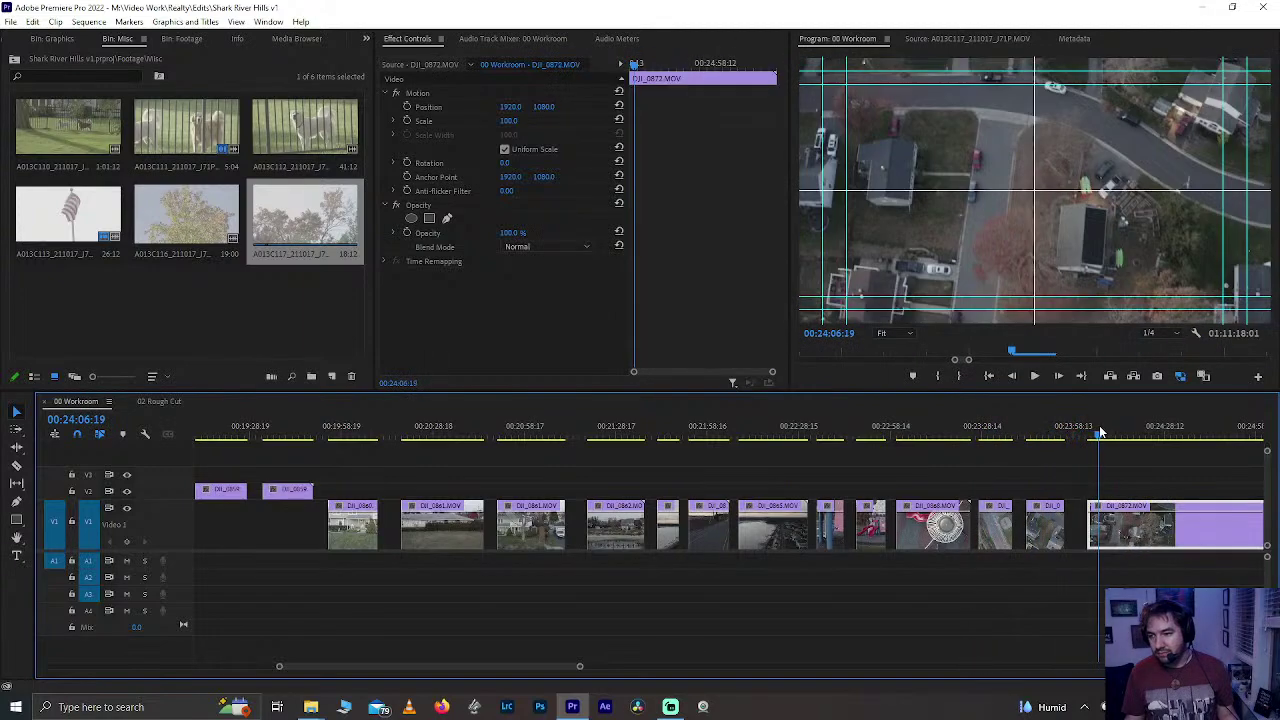
left_click(865, 432)
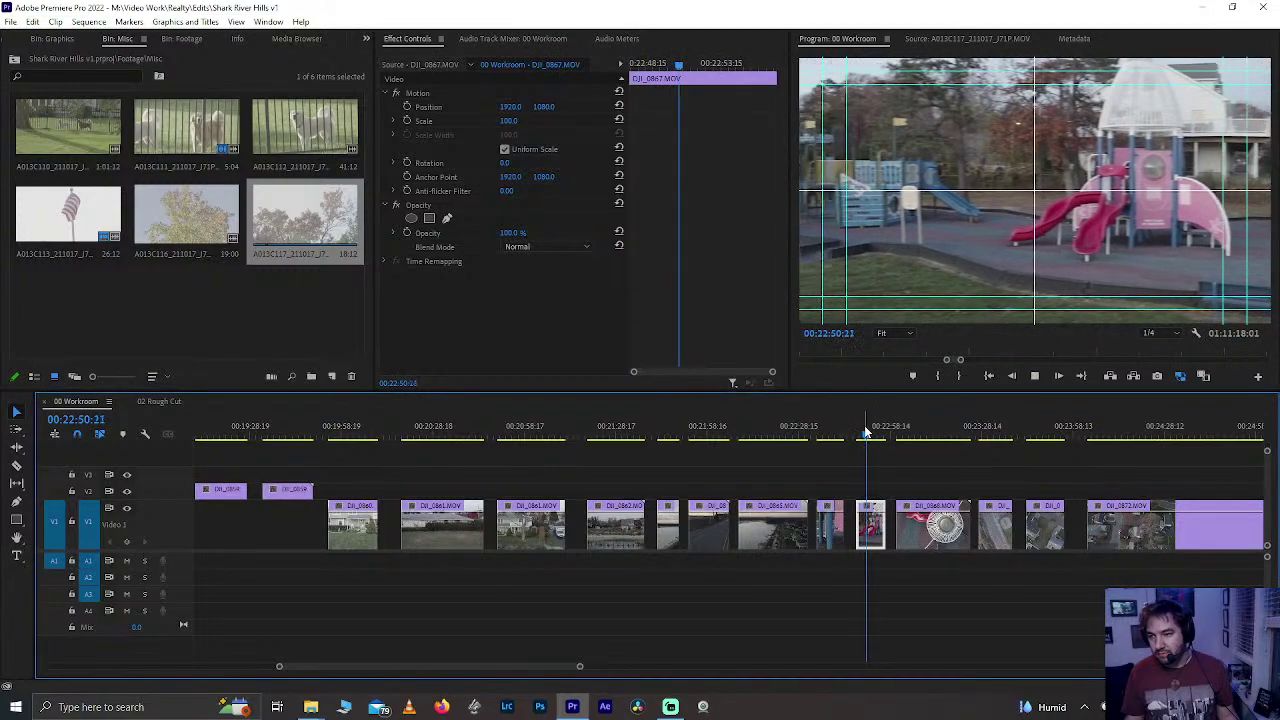
left_click_drag(866, 432, 935, 441)
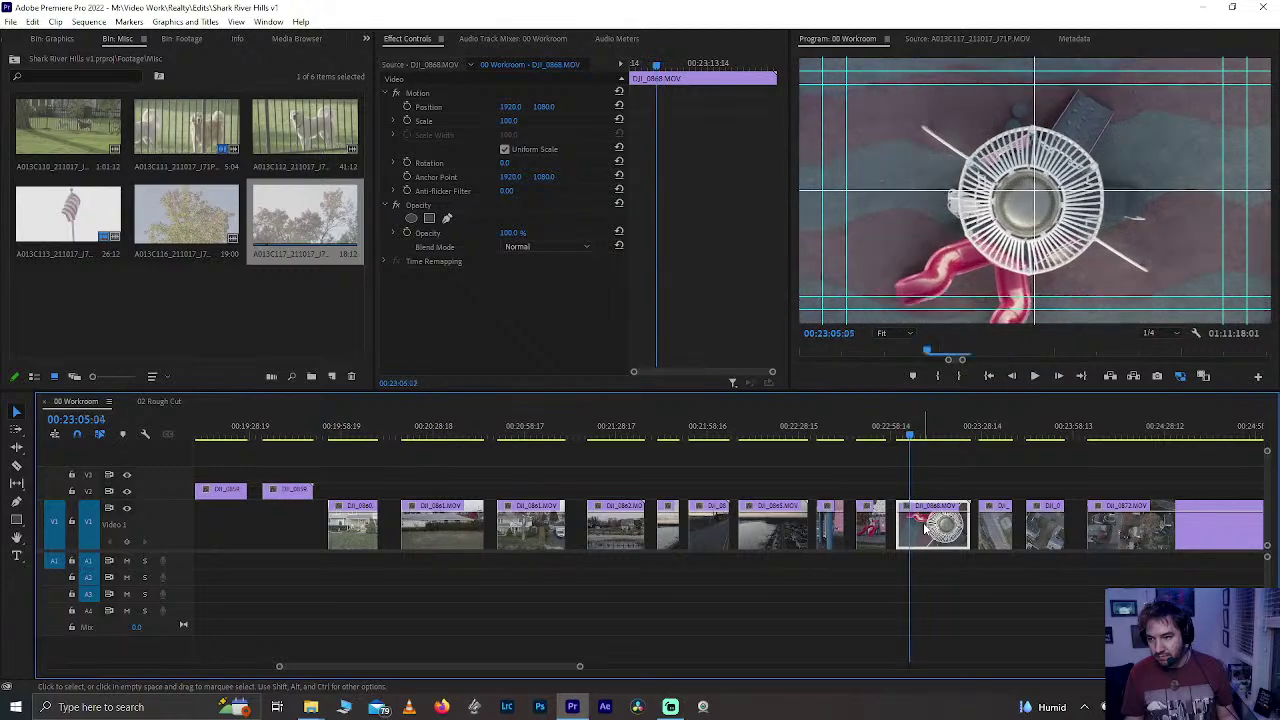
key("l")
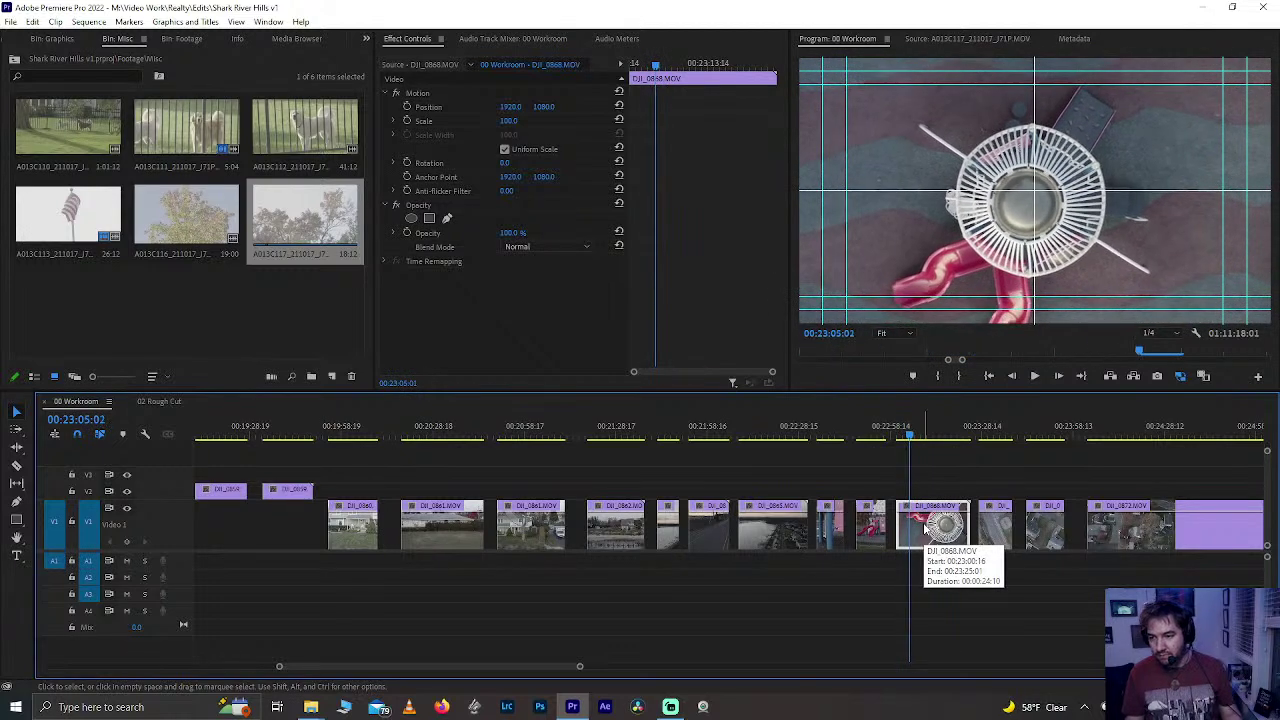
left_click(925, 530)
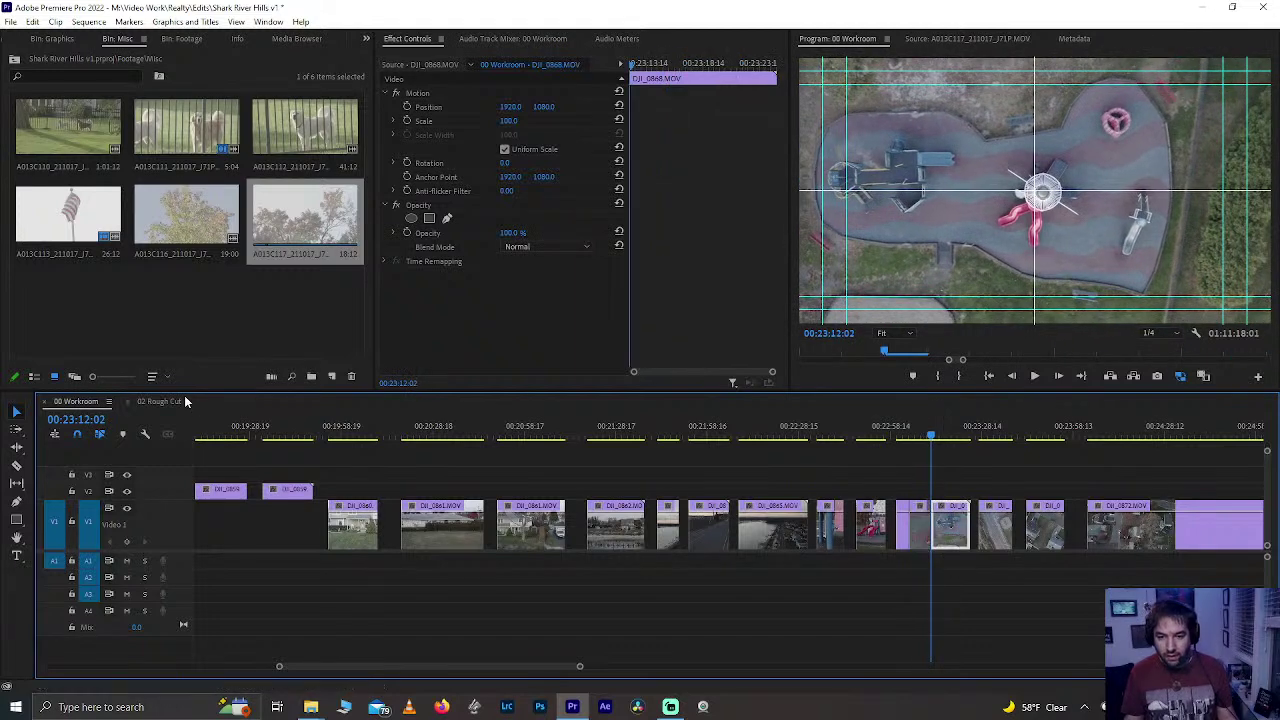
- Place drone clip DJI_0868 at the end of 02 Rough Cut, closing the gap after the dog clip
left_click(148, 402)
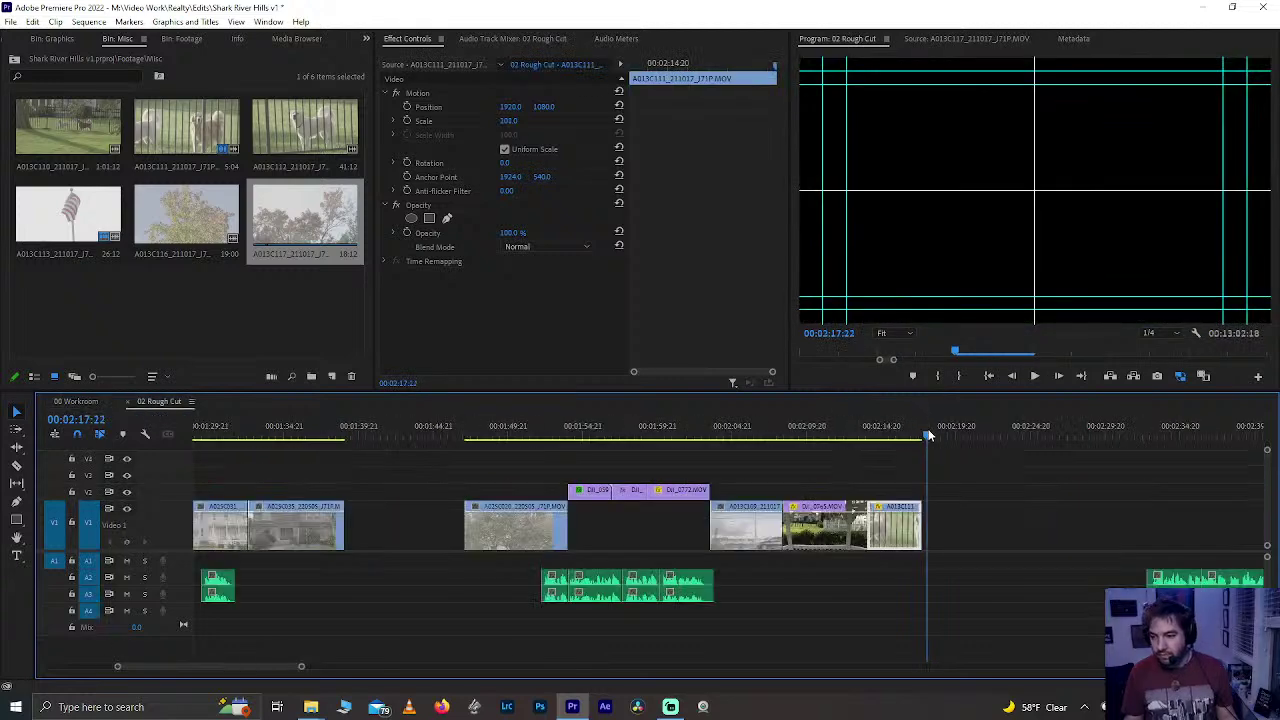
key("period")
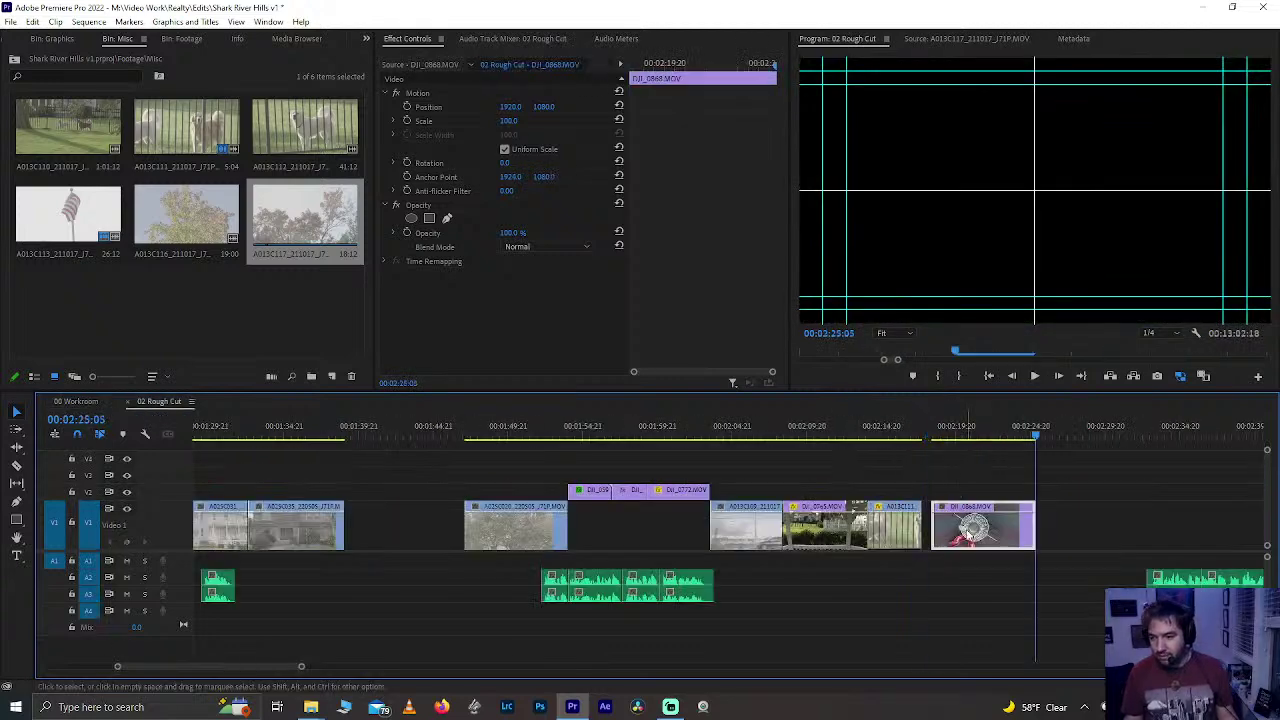
left_click_drag(968, 535, 958, 532)
- Play back the new DJI_0868 drone clip and save the project
left_click(928, 434)
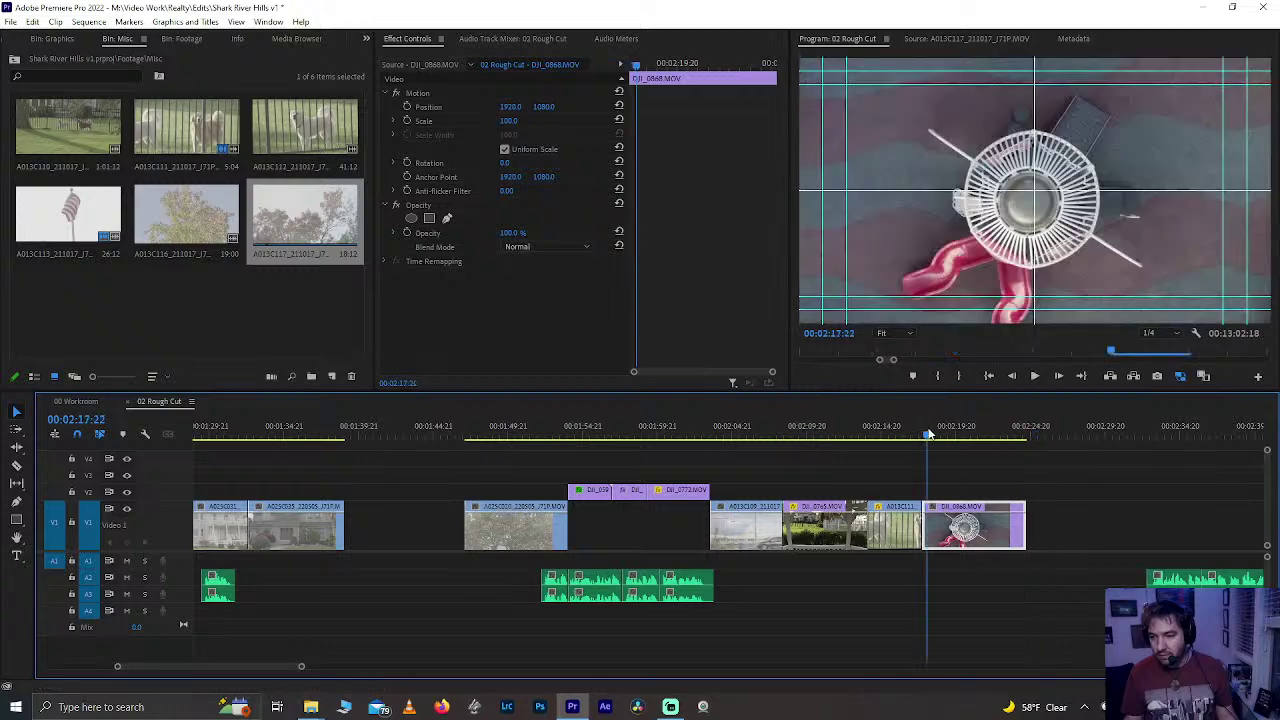
key("space")
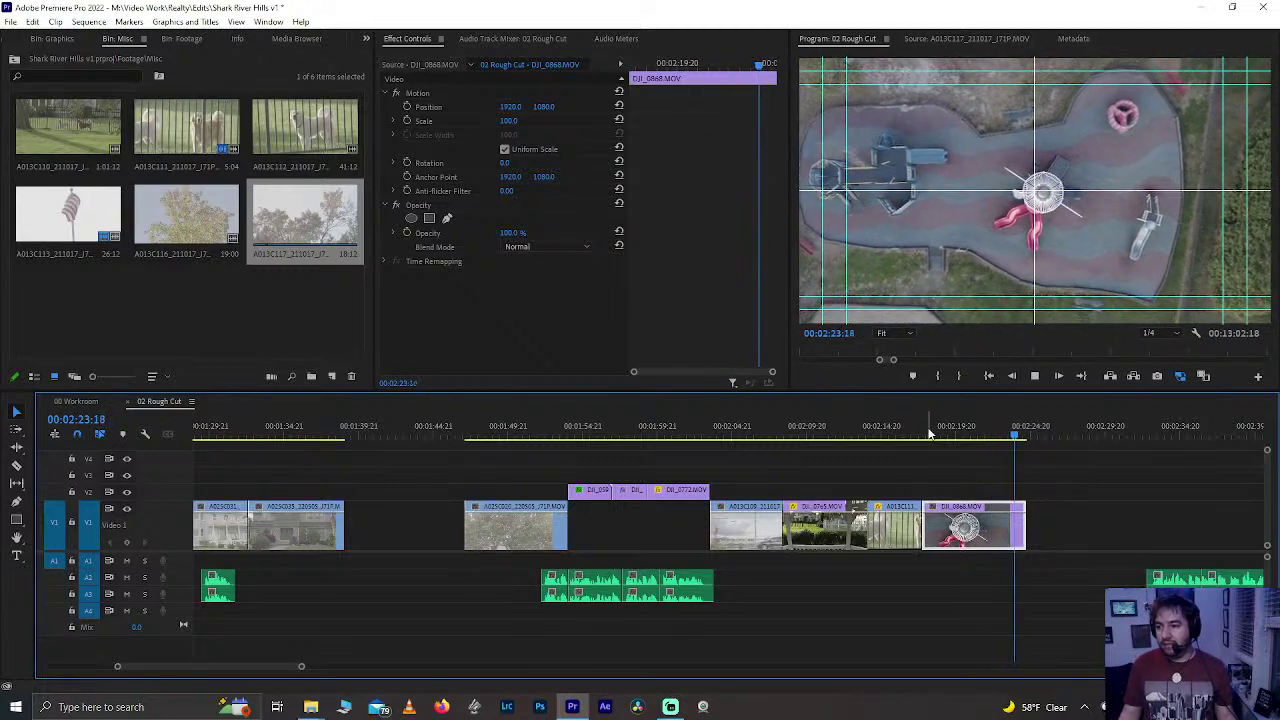
left_click(1003, 437)
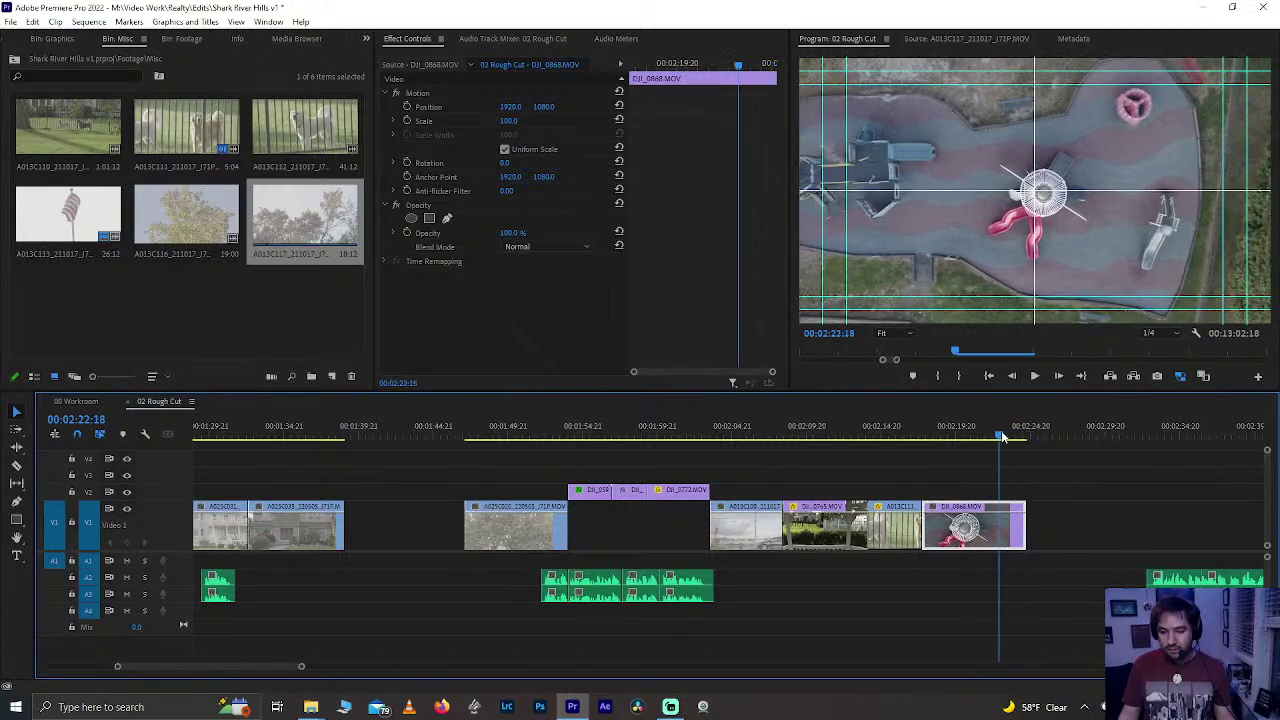
key("ctrl+s")
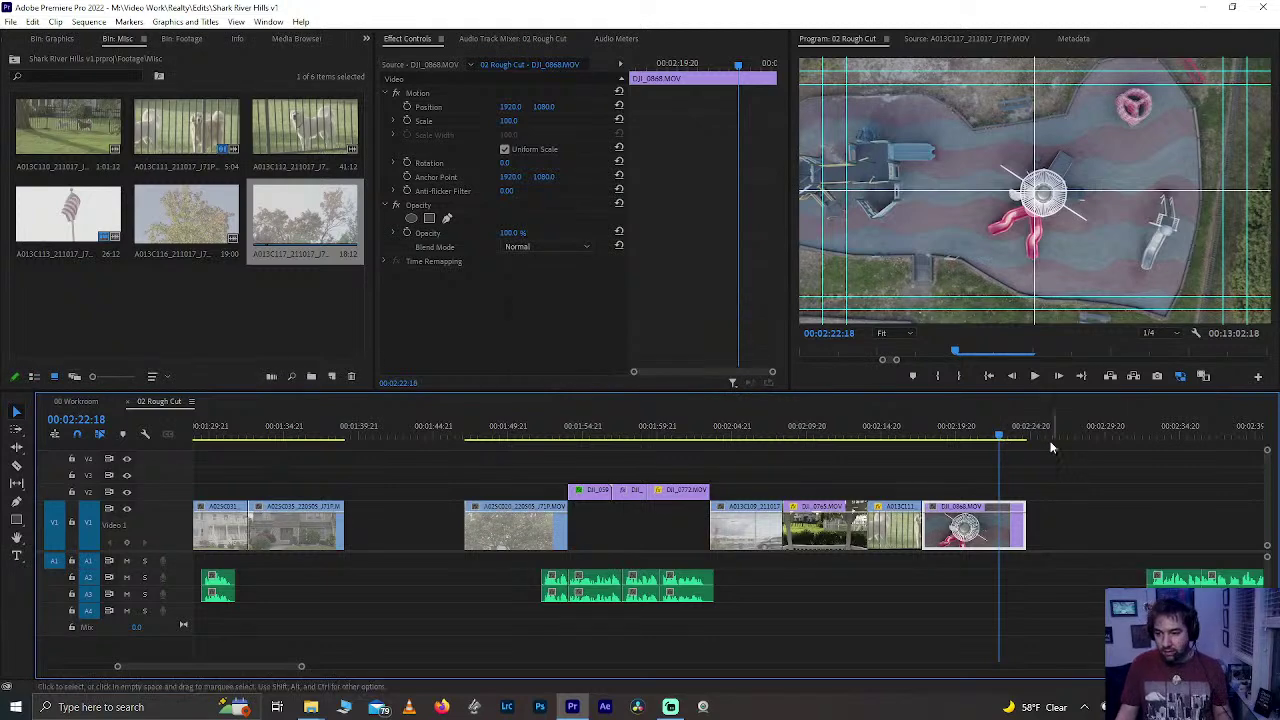
left_click(949, 432)
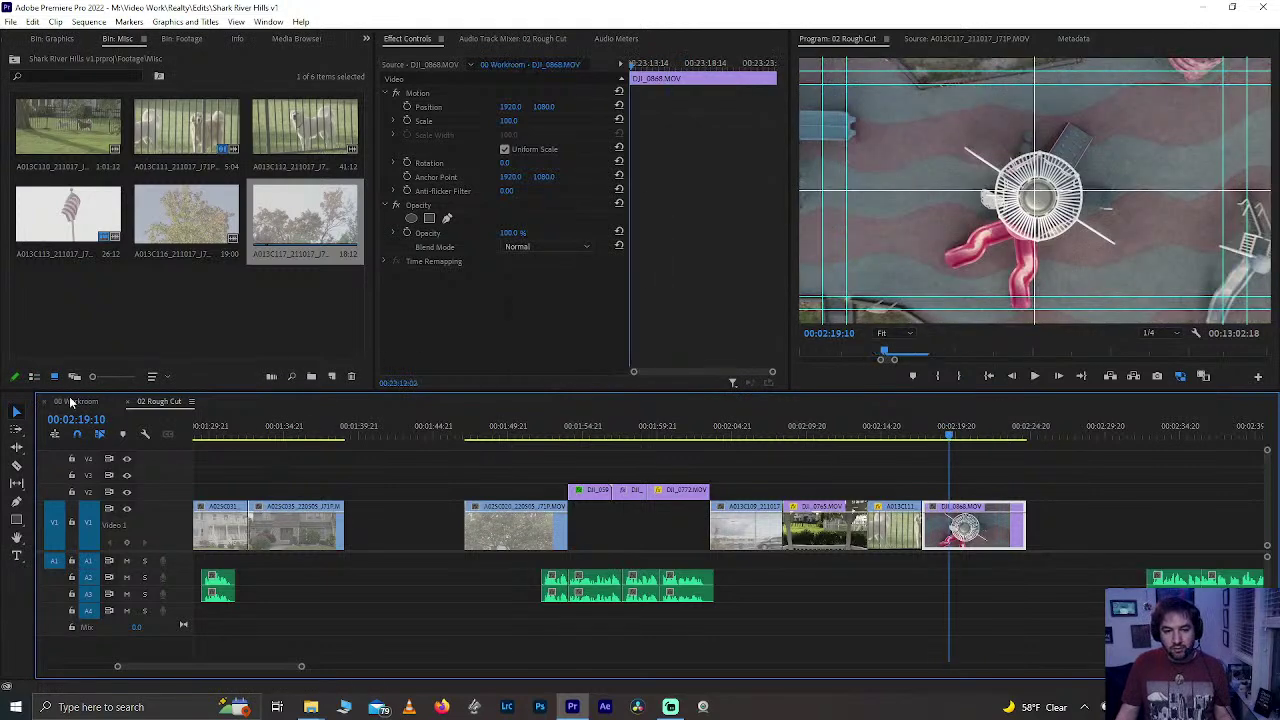
left_click(70, 401)
left_click(870, 434)
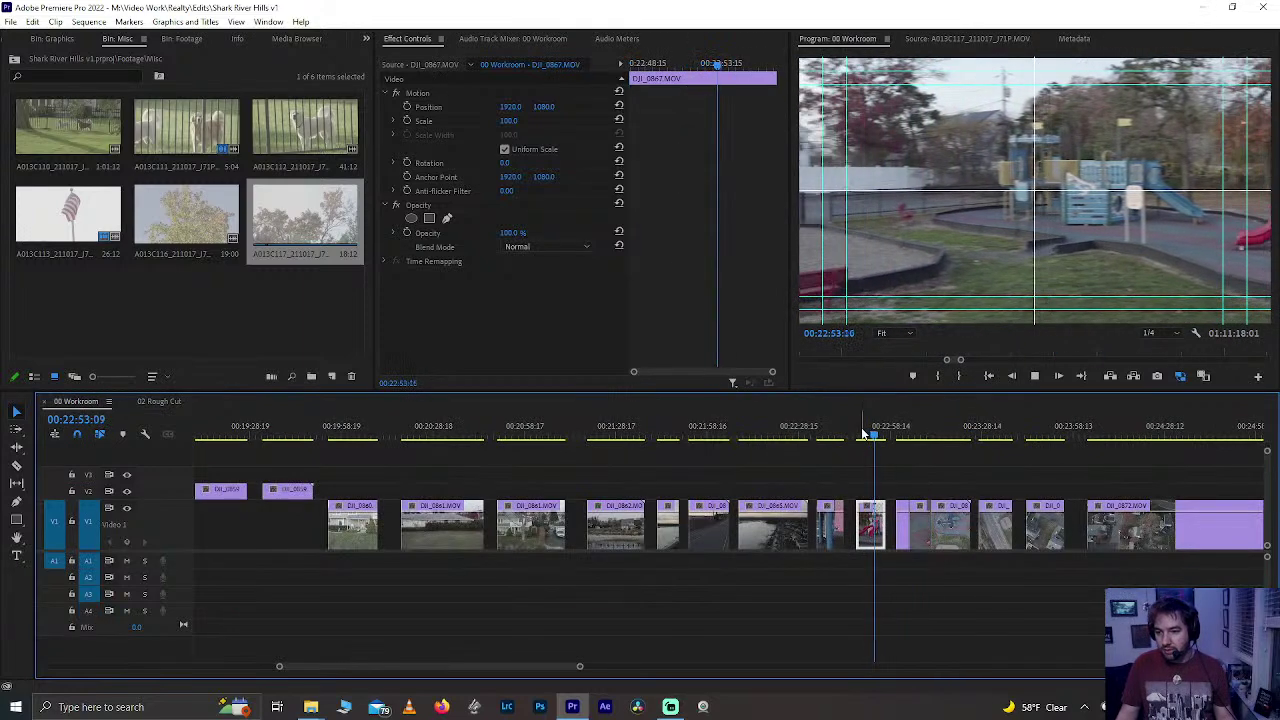
left_click(826, 436)
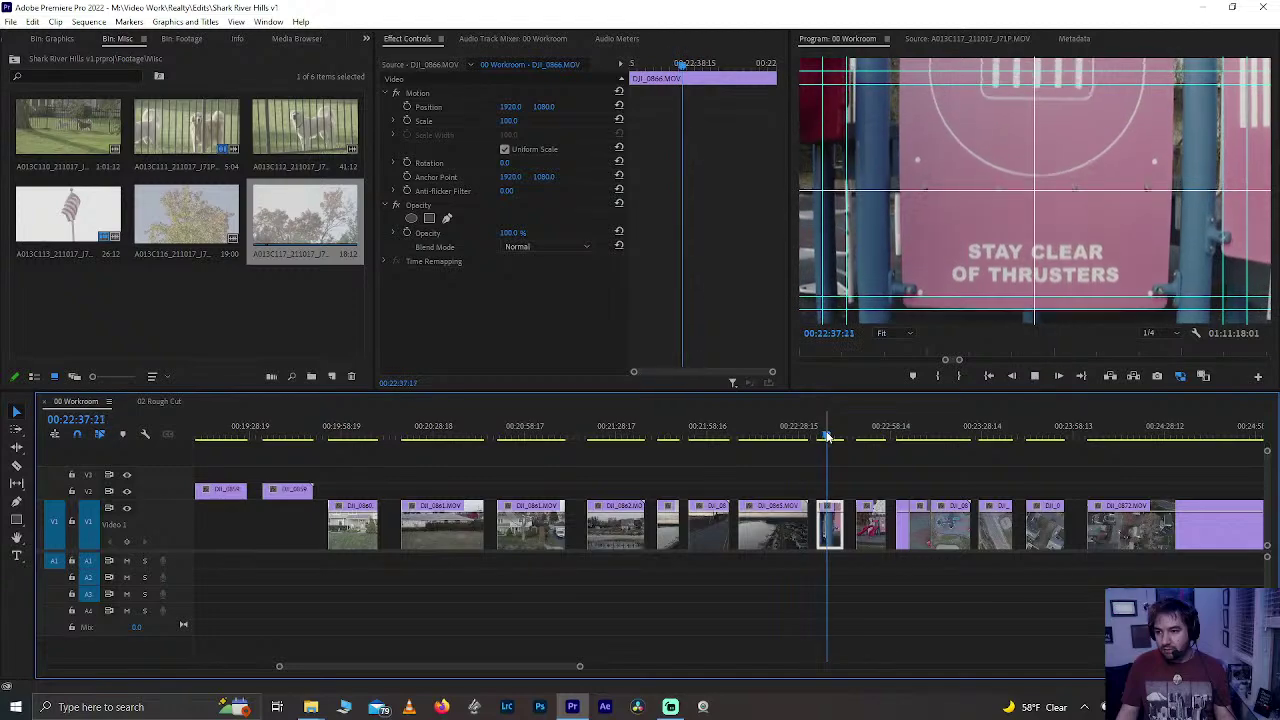
key("space")
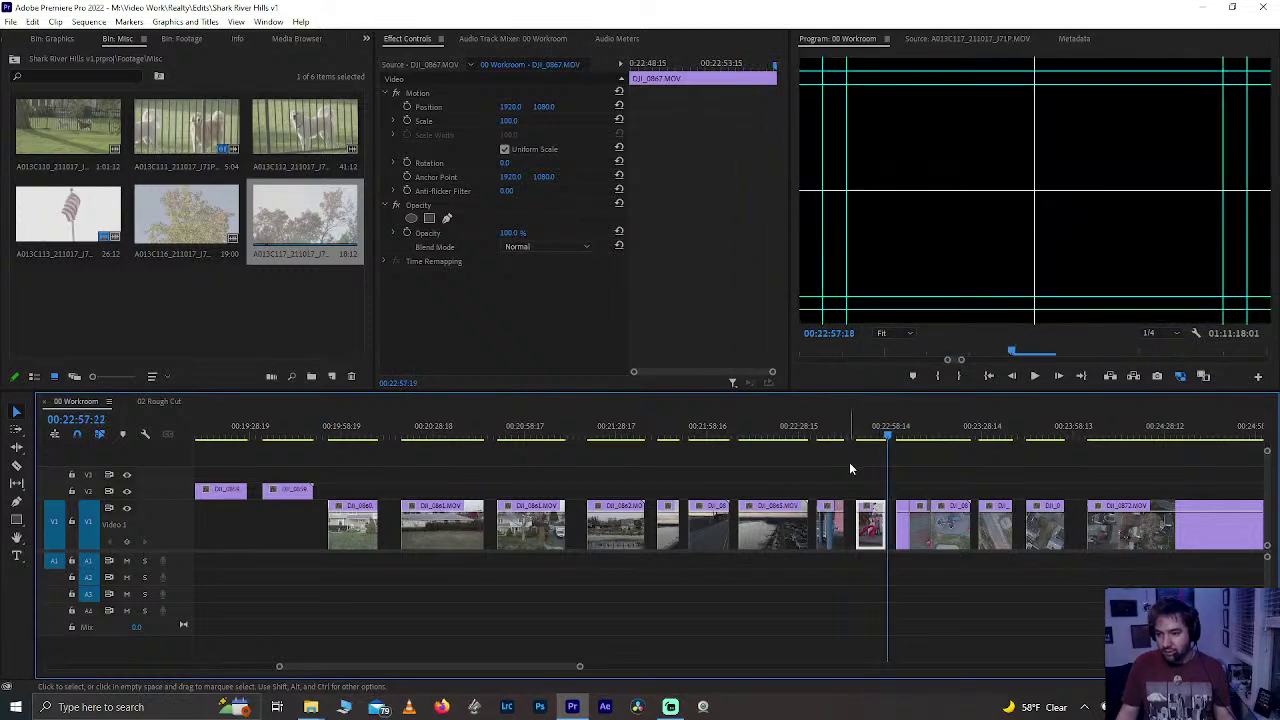
left_click(160, 403)
scroll(549, 465, "down", 5)
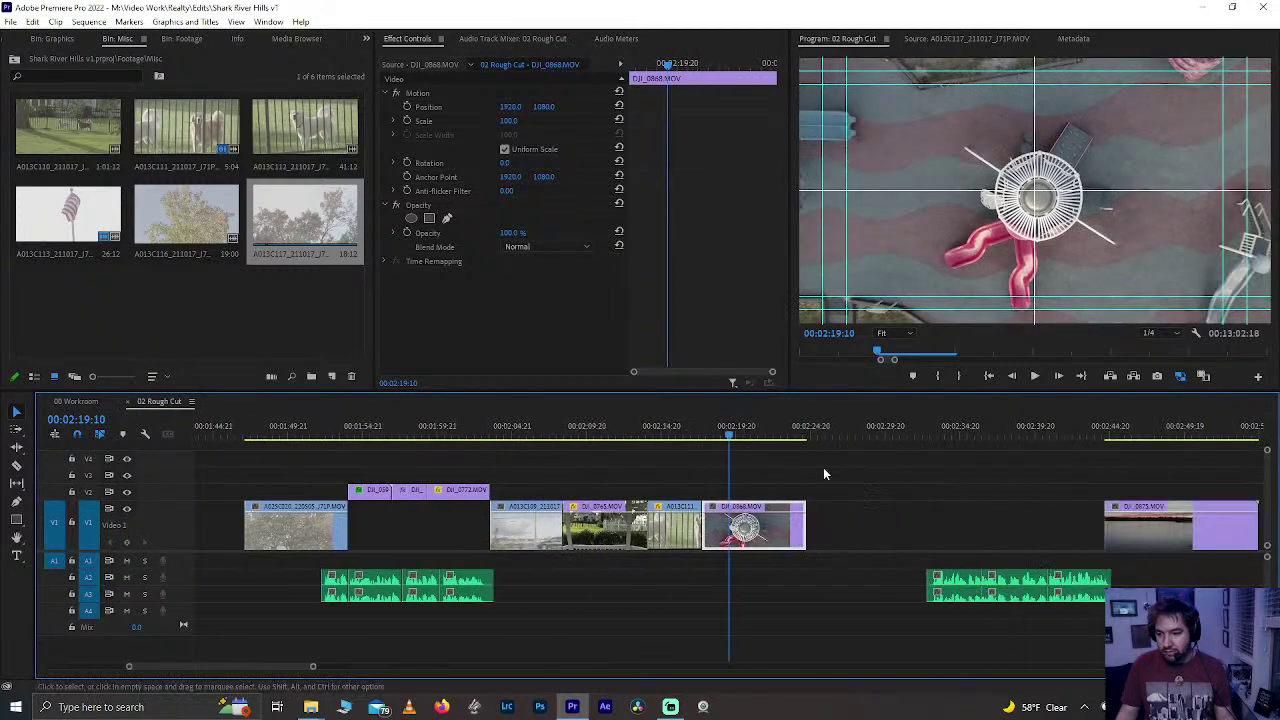
left_click(808, 435)
- Paste playground clip DJI_0867 after DJI_0868, trim its end shorter, and play it
key("Down")
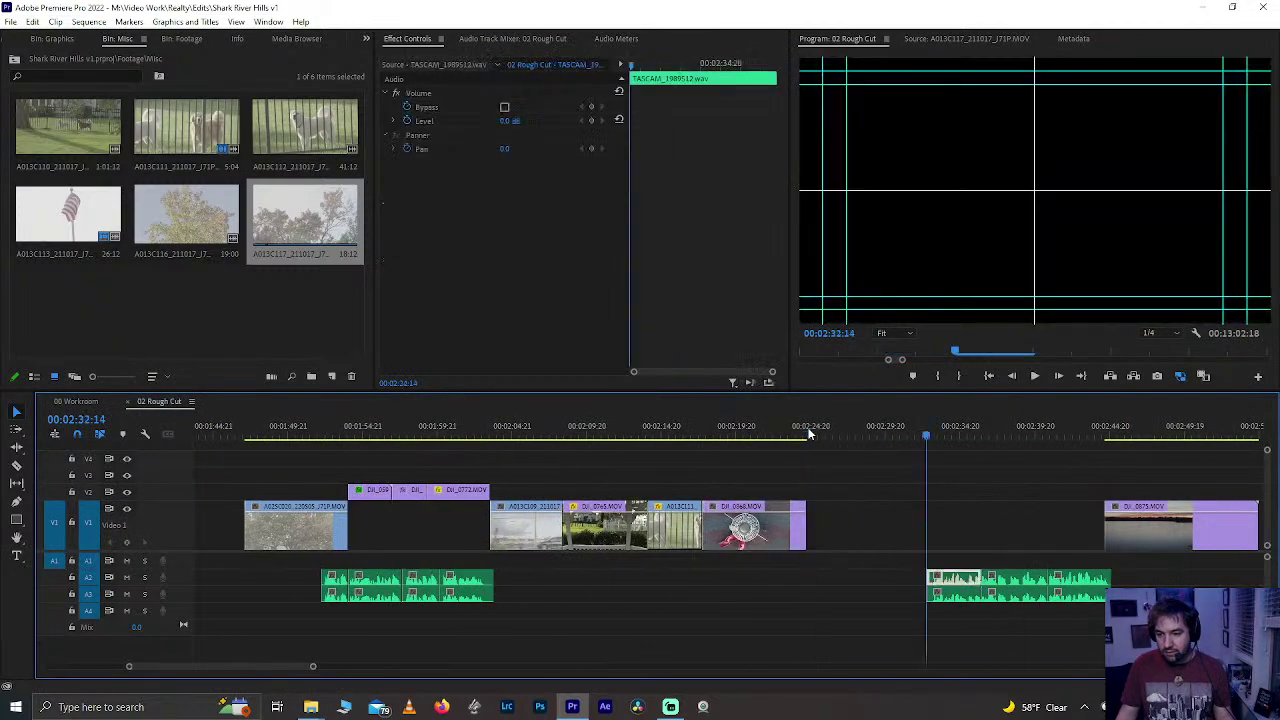
key("Up")
key("Down")
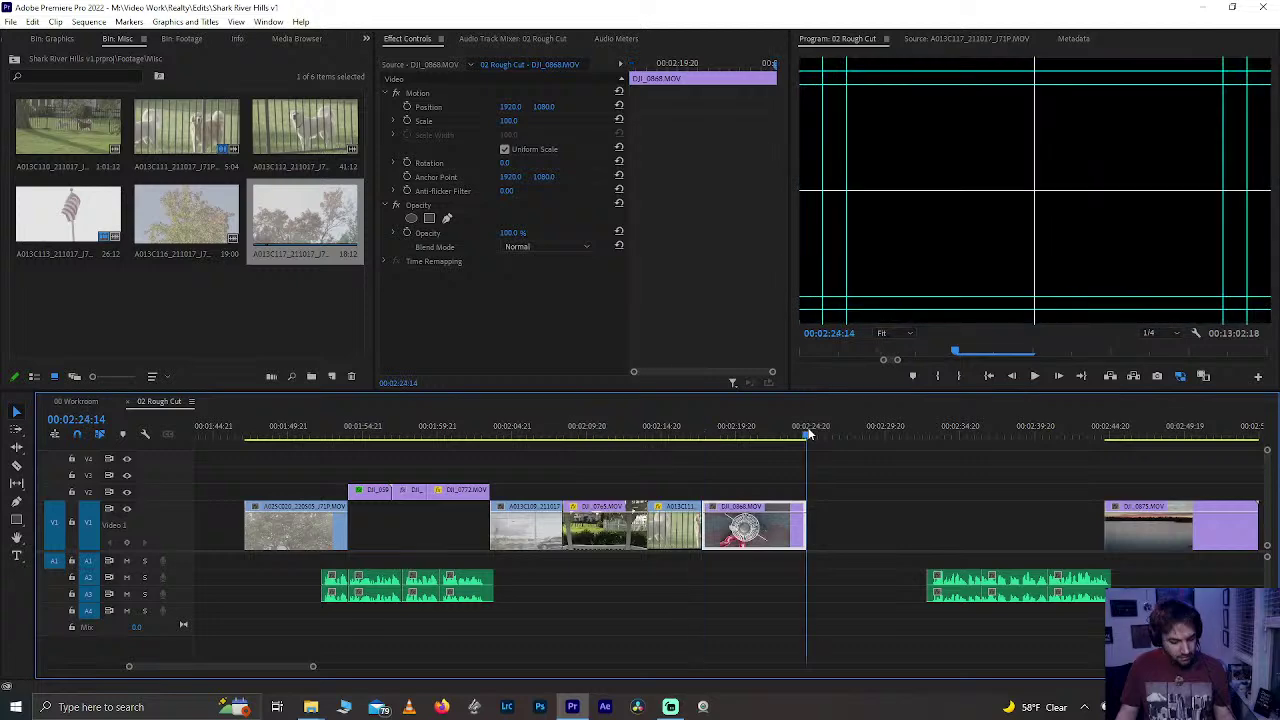
key("ctrl+v")
left_click_drag(795, 440, 931, 436)
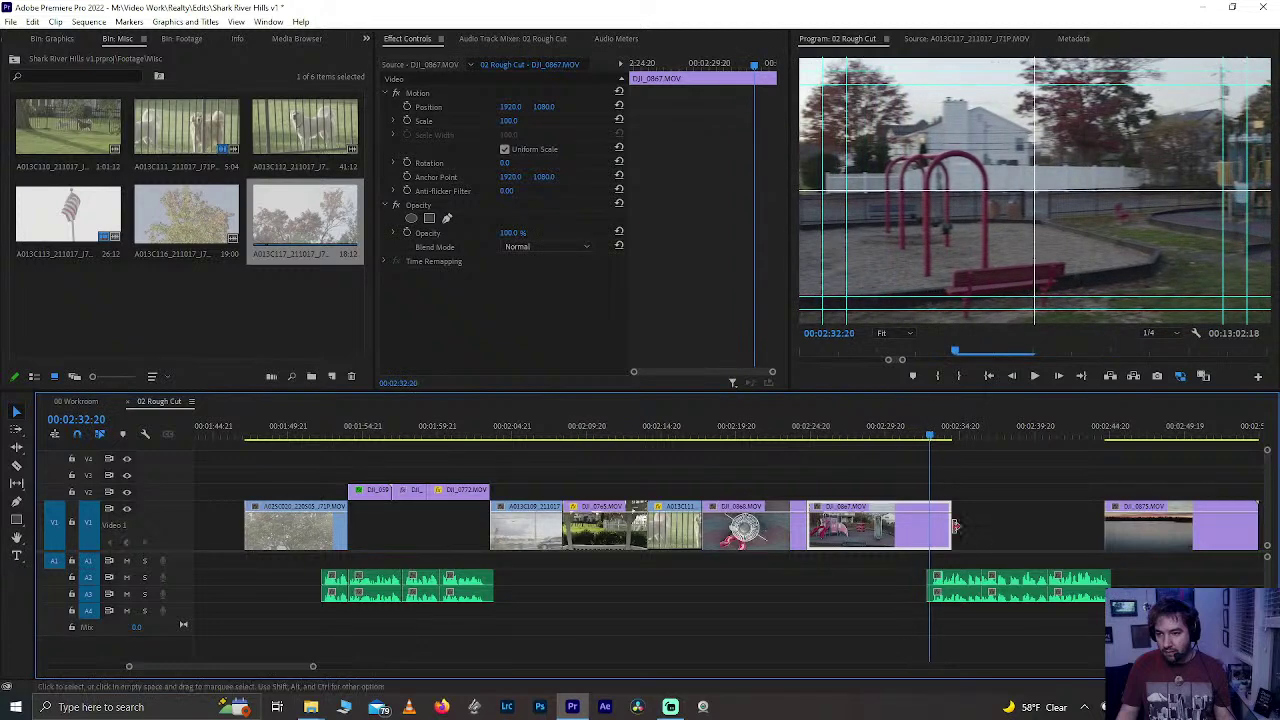
left_click_drag(955, 526, 929, 526)
left_click(828, 435)
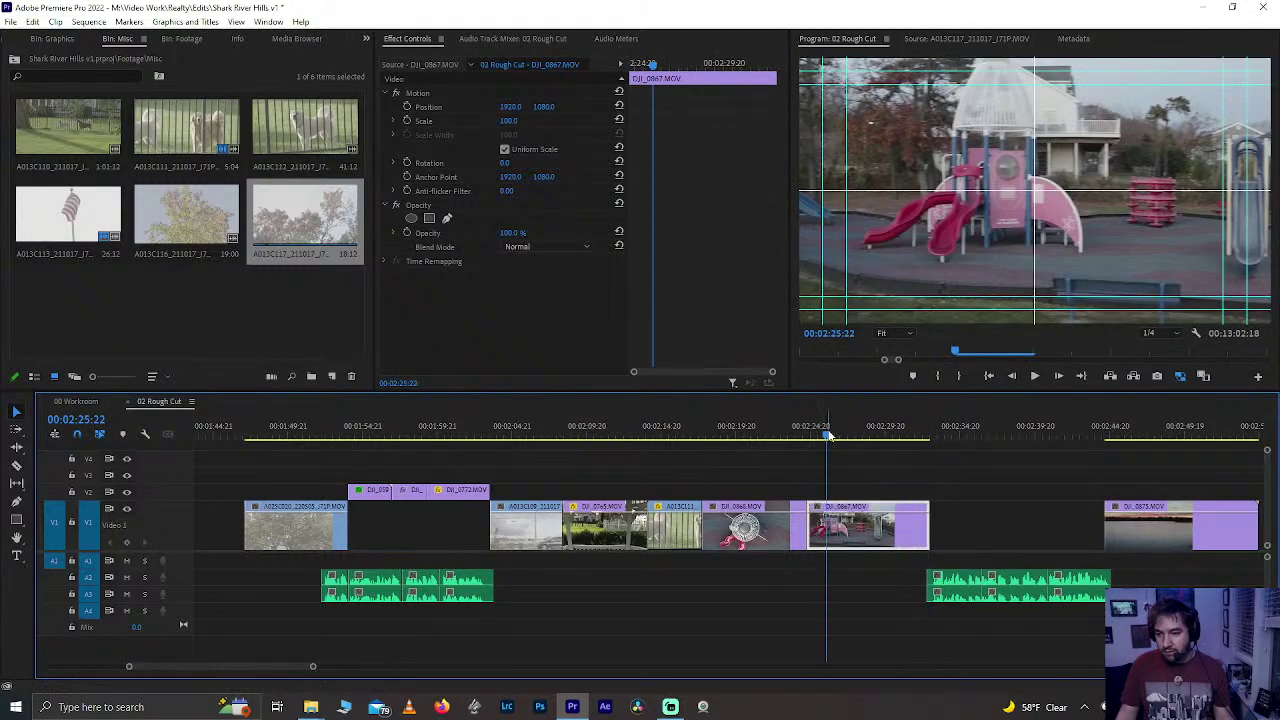
key("space")
- Speed DJI_0867 up to 150%, play it back, and save the project
right_click(840, 530)
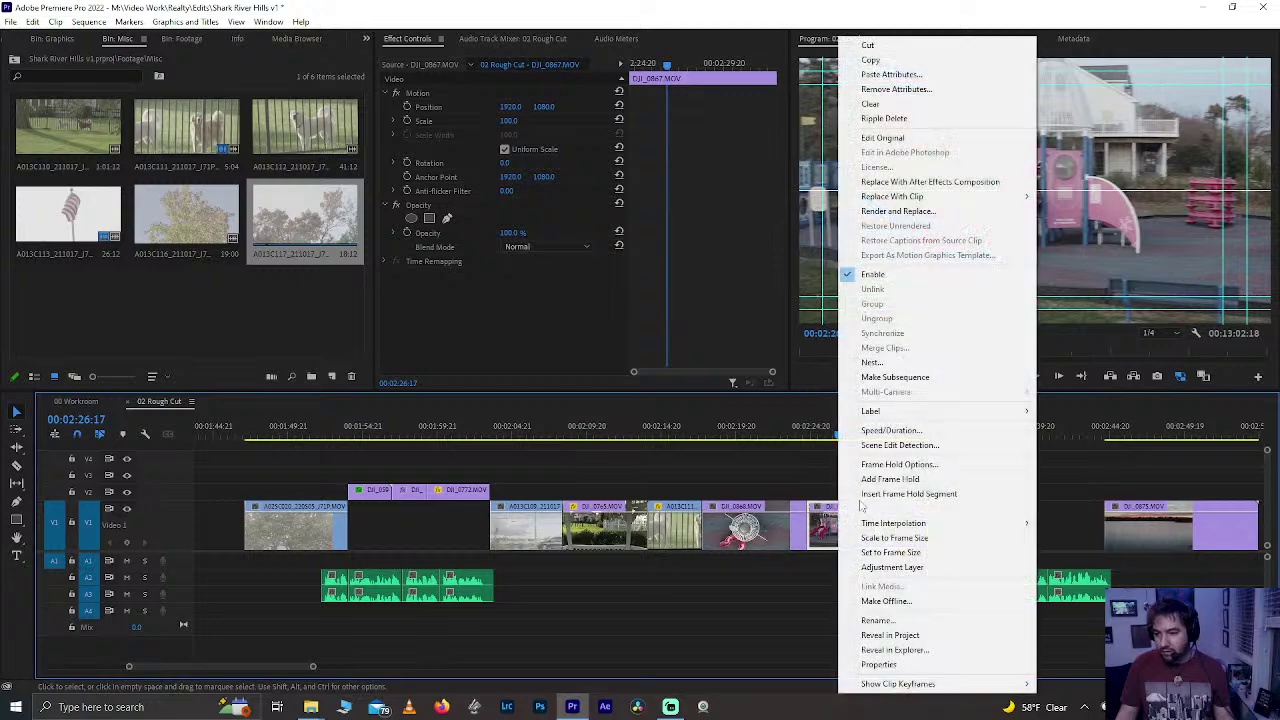
left_click(877, 430)
type("1")
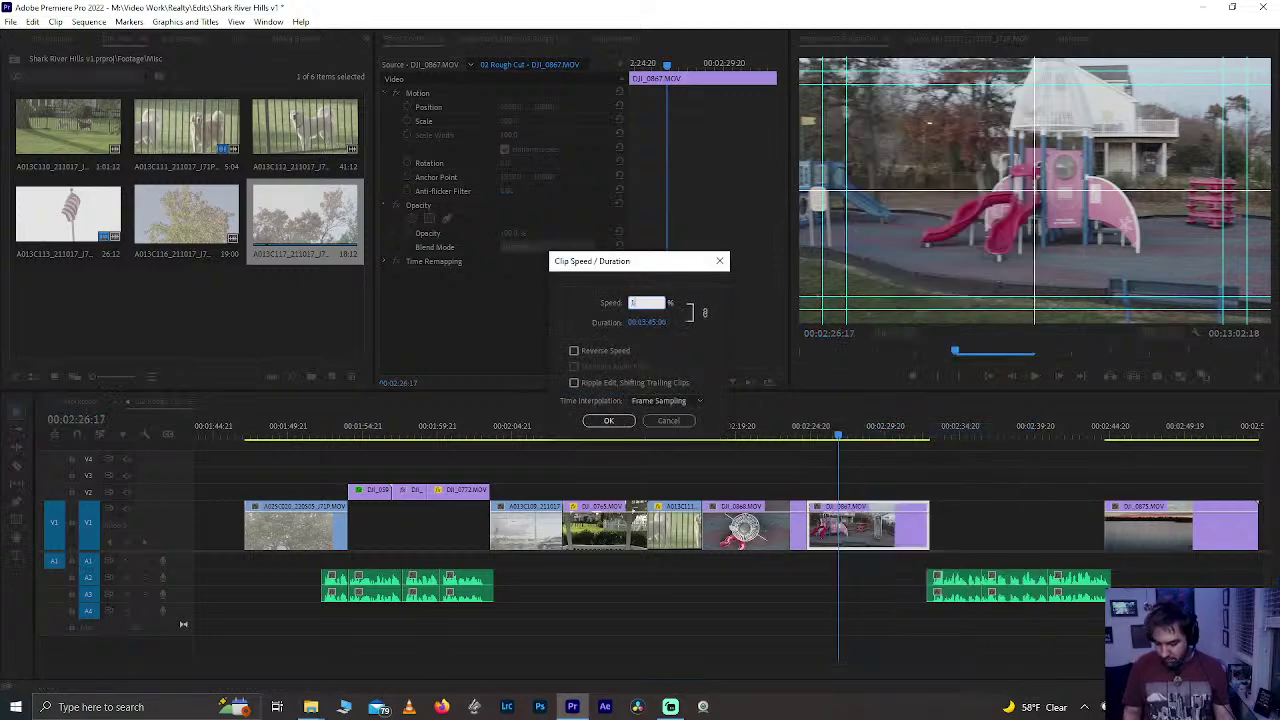
type("50")
key("Return")
left_click(797, 431)
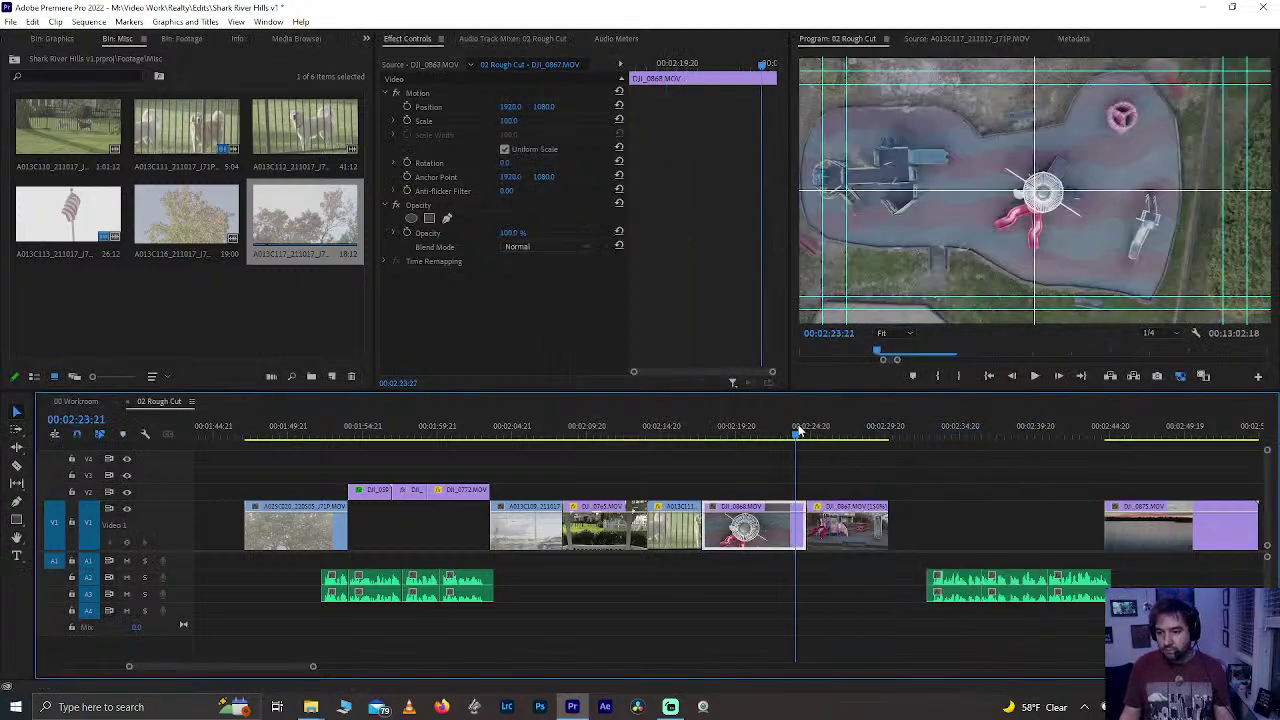
key("space")
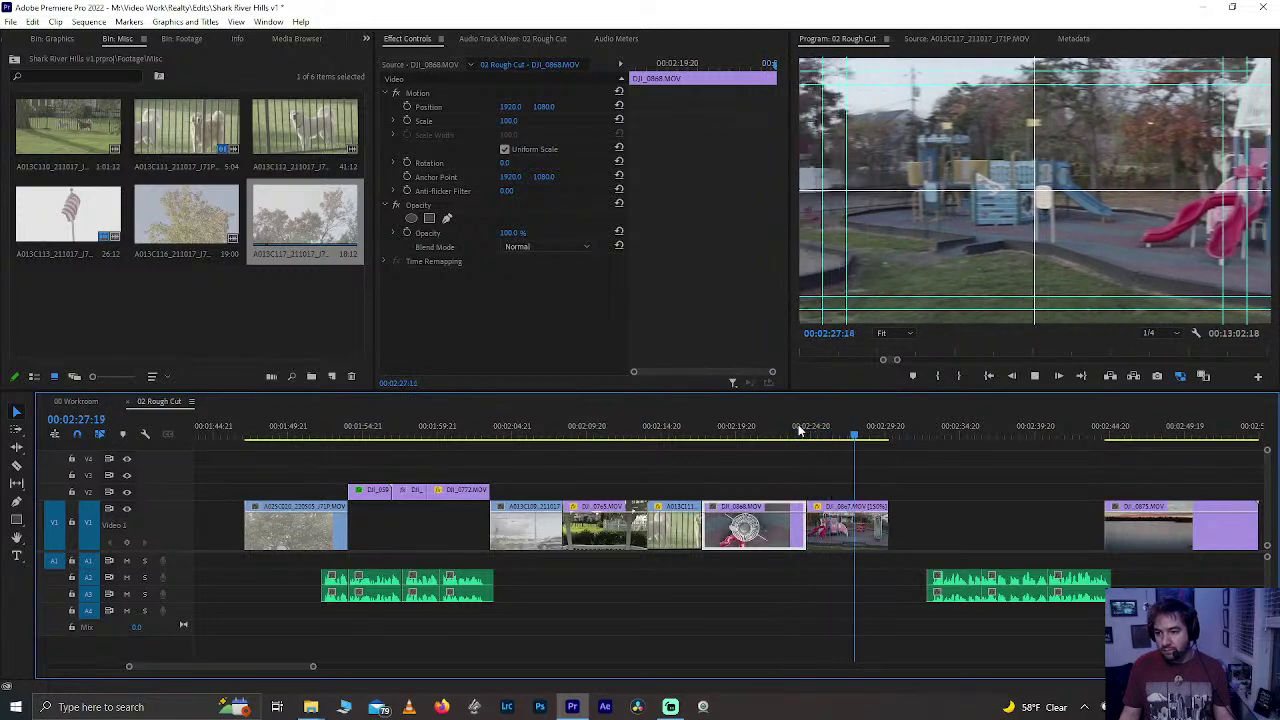
left_click(843, 527)
key("space")
key("ctrl+s")
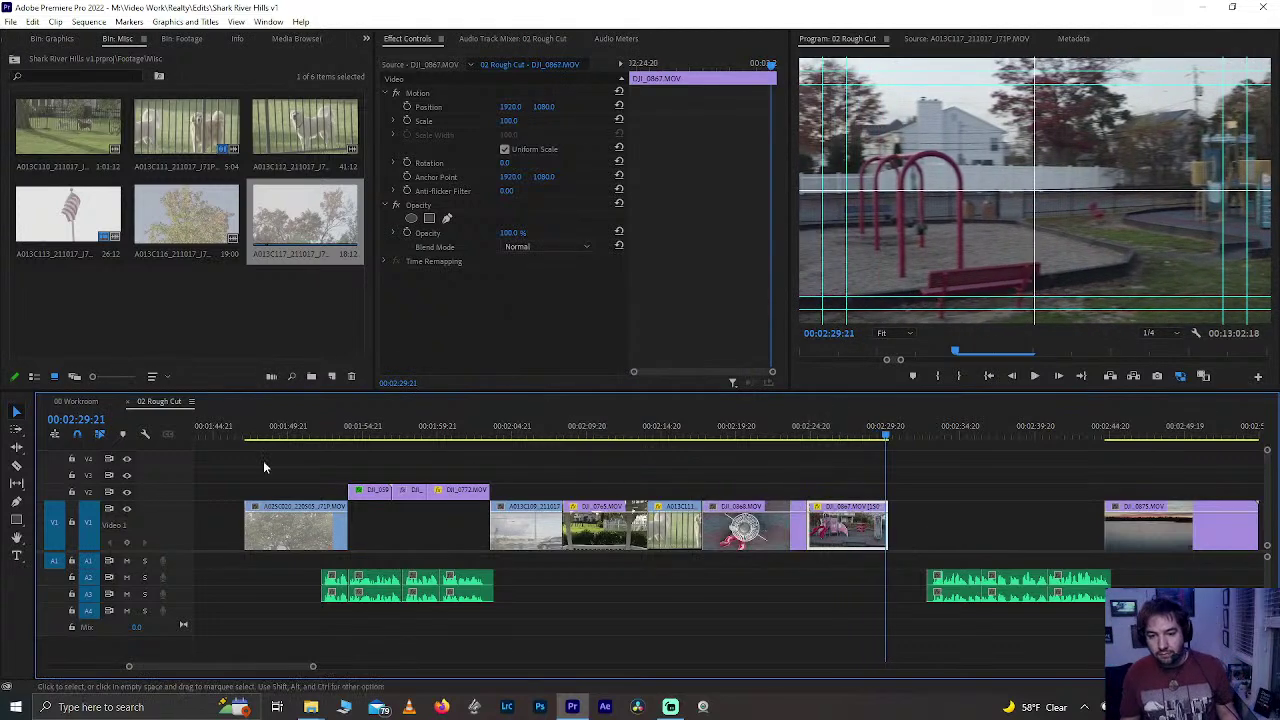
- Review the cut from the garden section through to the sunset lake clip
left_click(386, 428)
key("space")
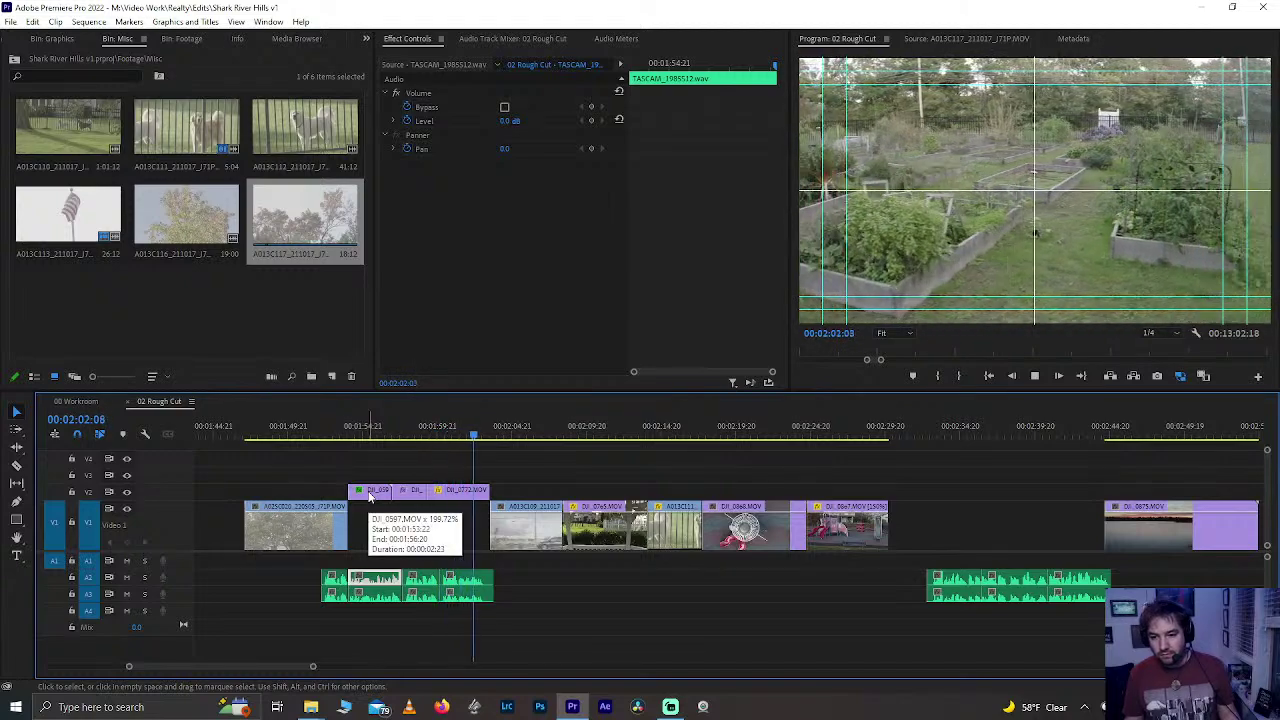
key("space")
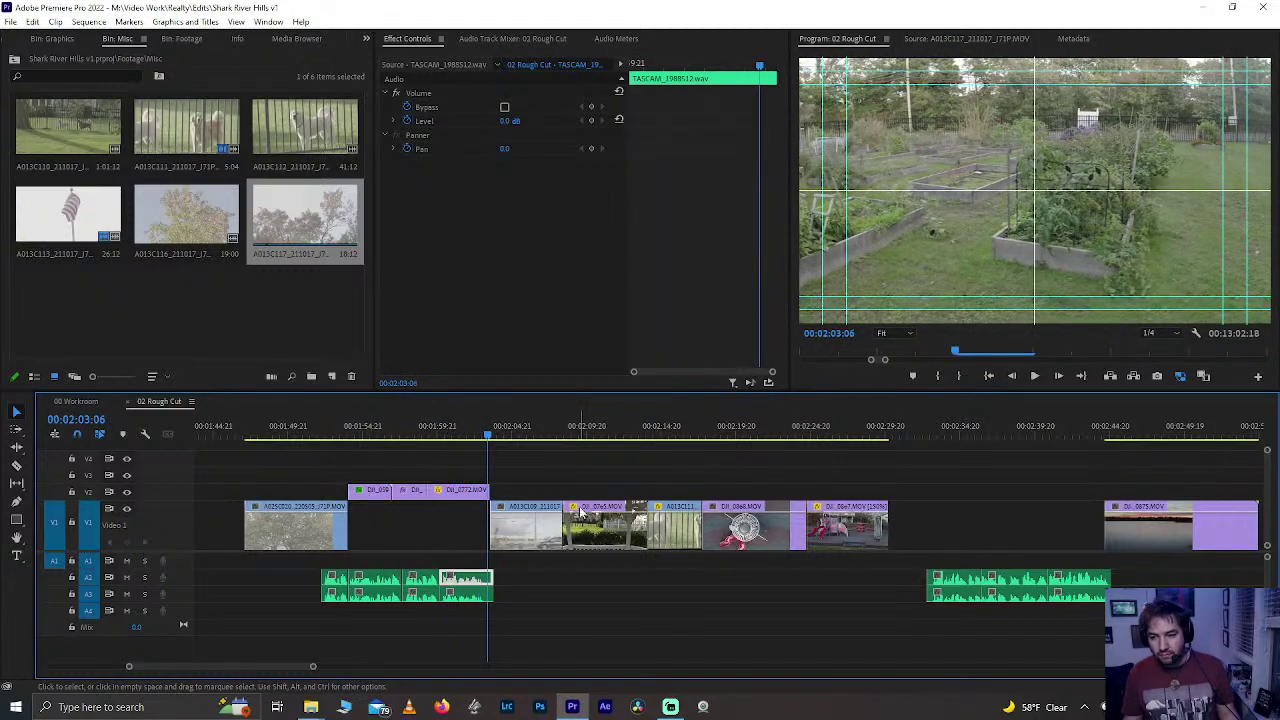
left_click(936, 428)
key("space")
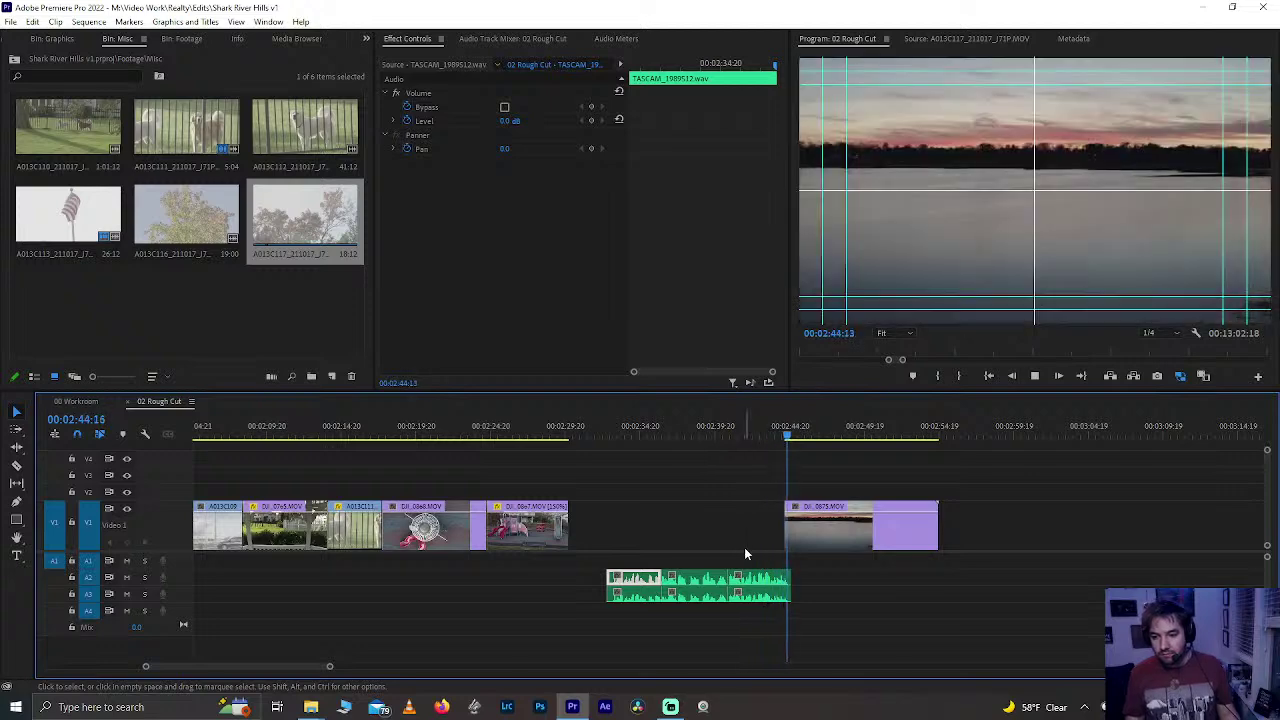
left_click(841, 527)
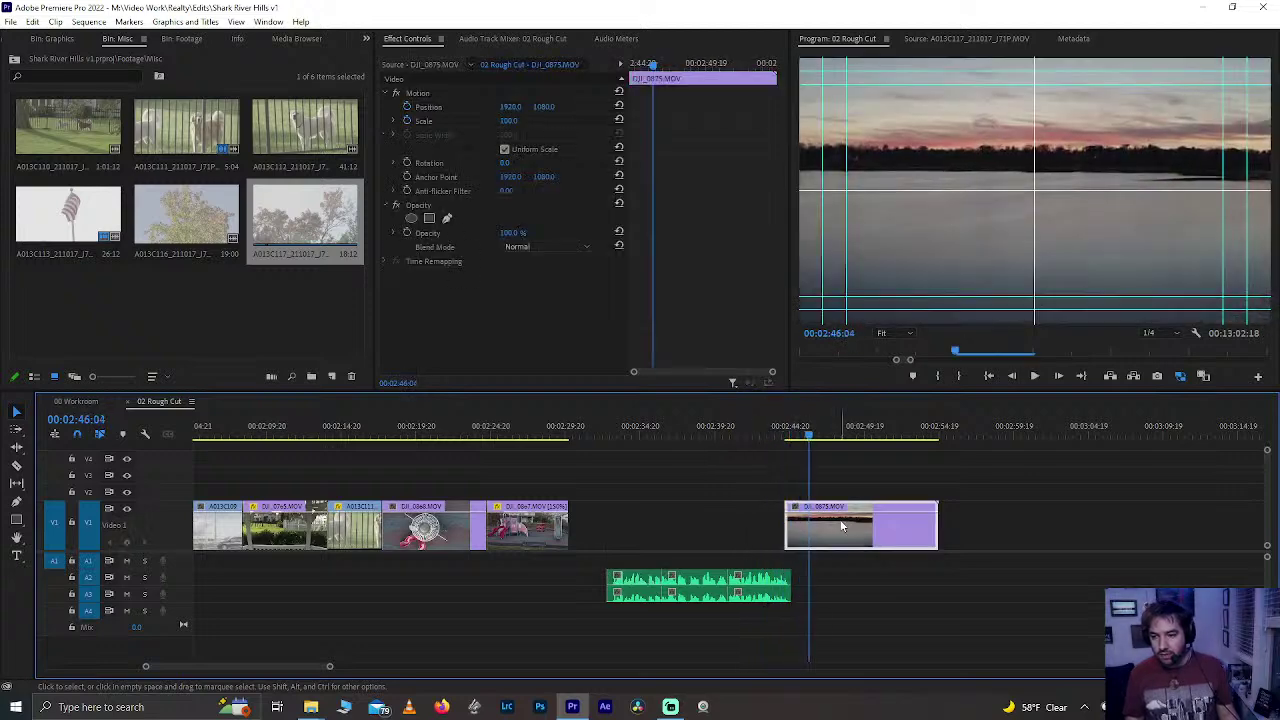
left_click(74, 402)
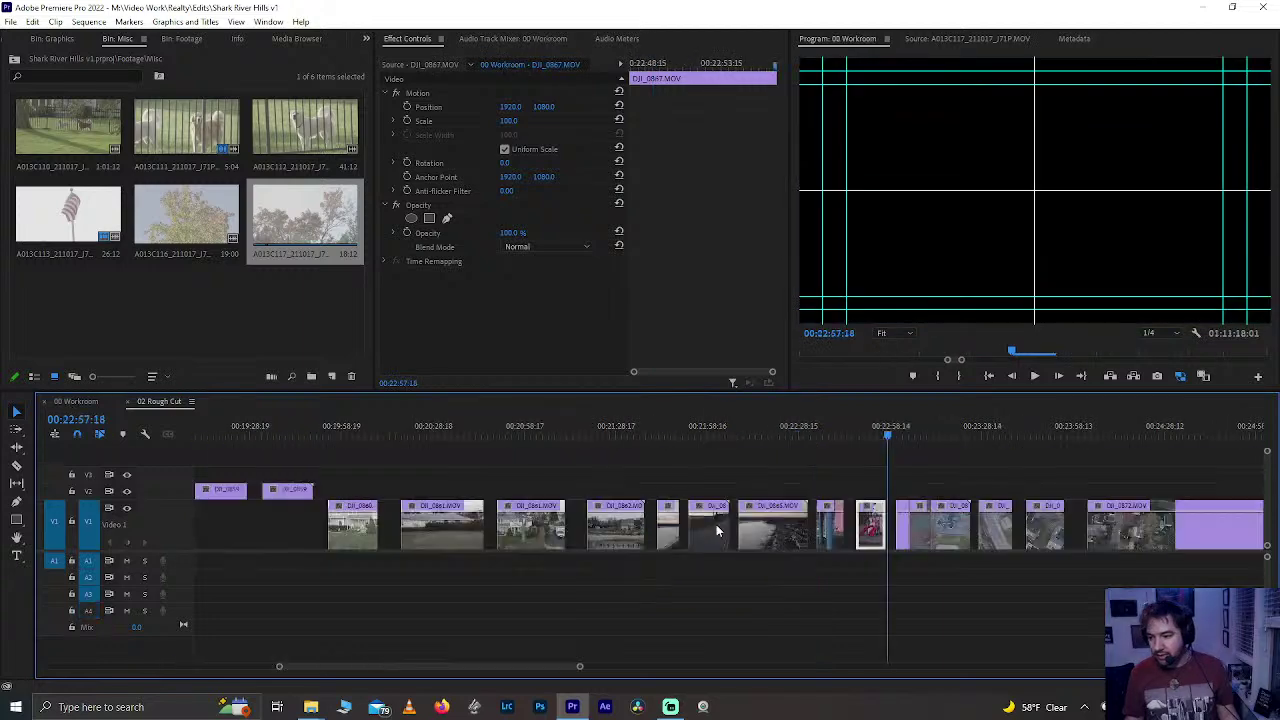
key("minus")
key("minus")
key("minus")
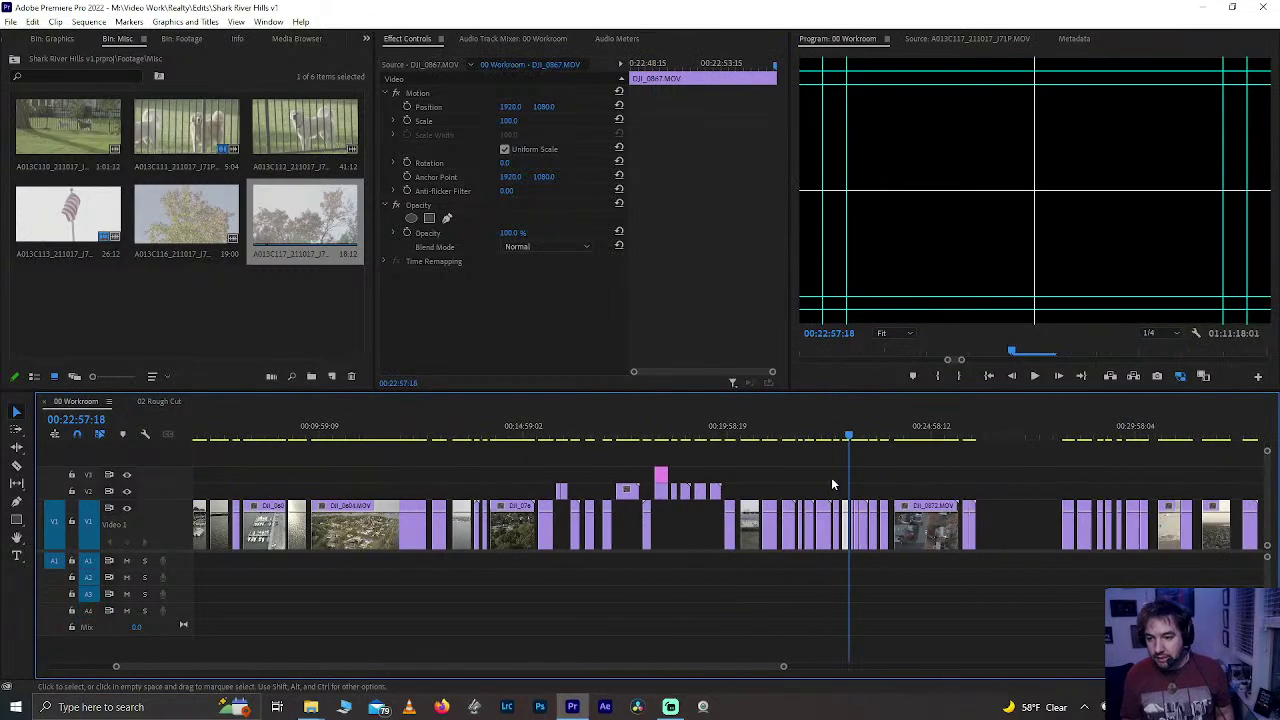
left_click(669, 437)
key("equal")
key("equal")
key("equal")
key("equal")
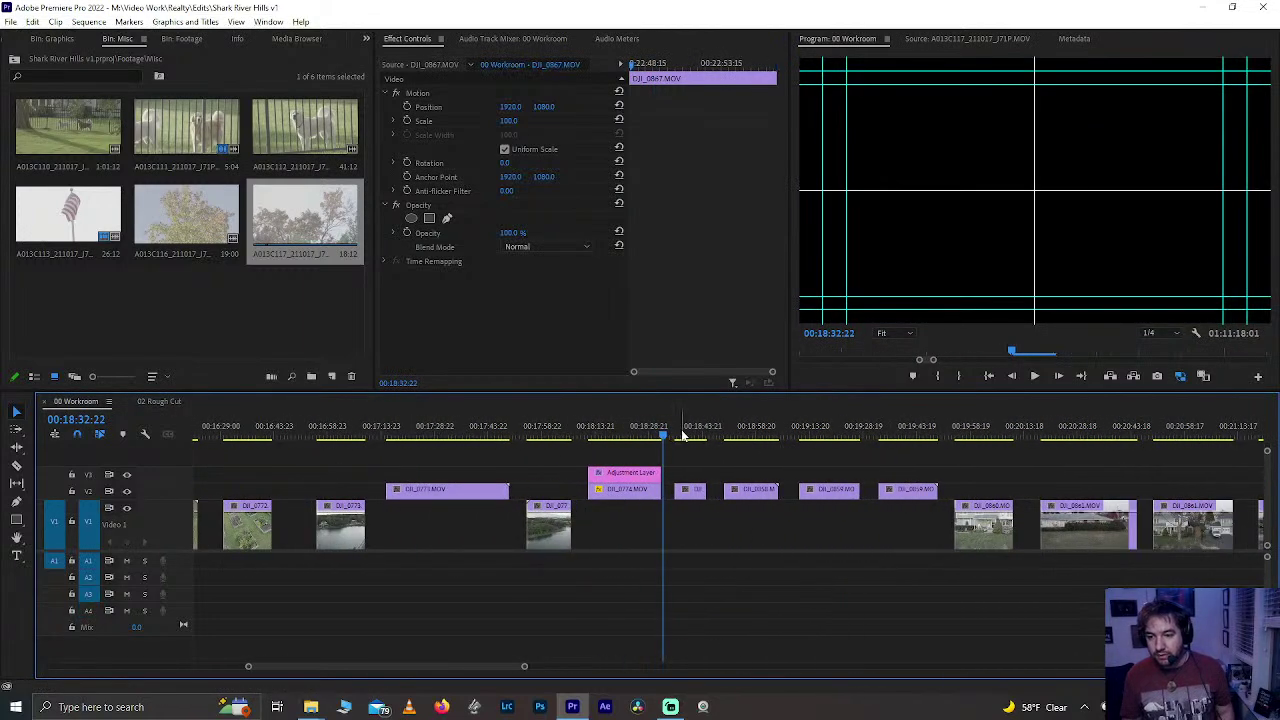
left_click_drag(683, 436, 848, 446)
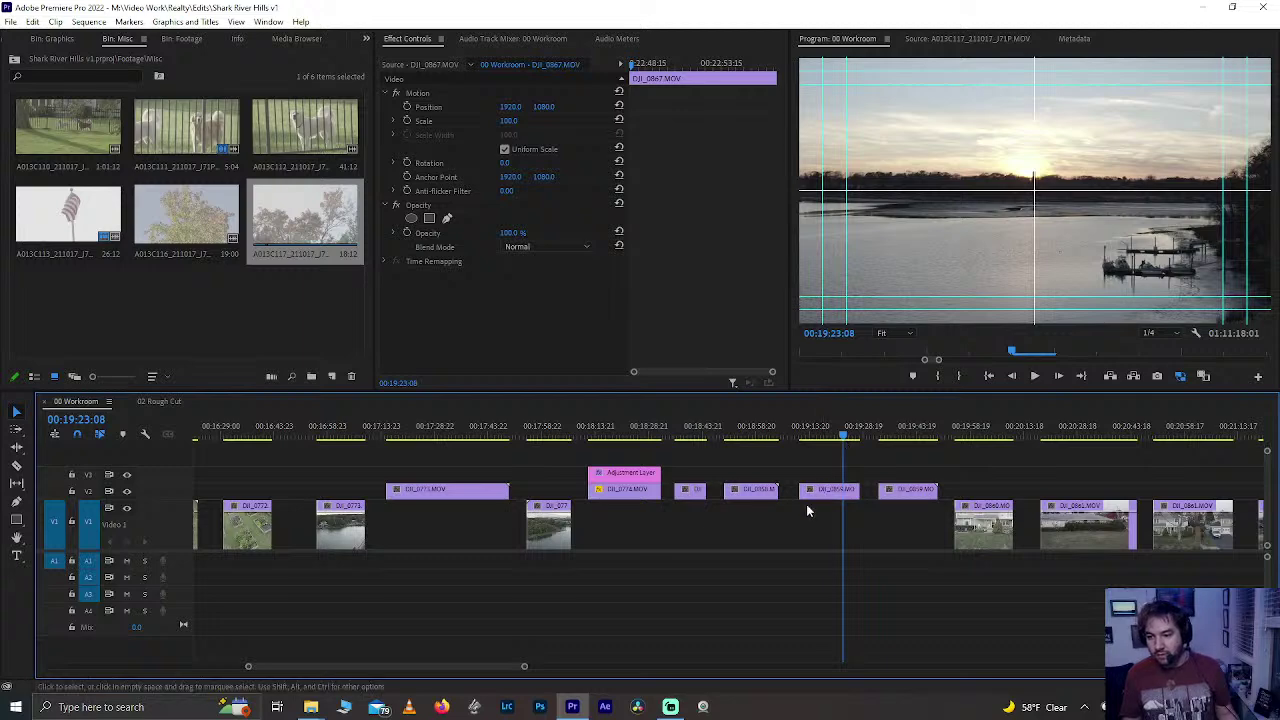
left_click_drag(738, 431, 883, 441)
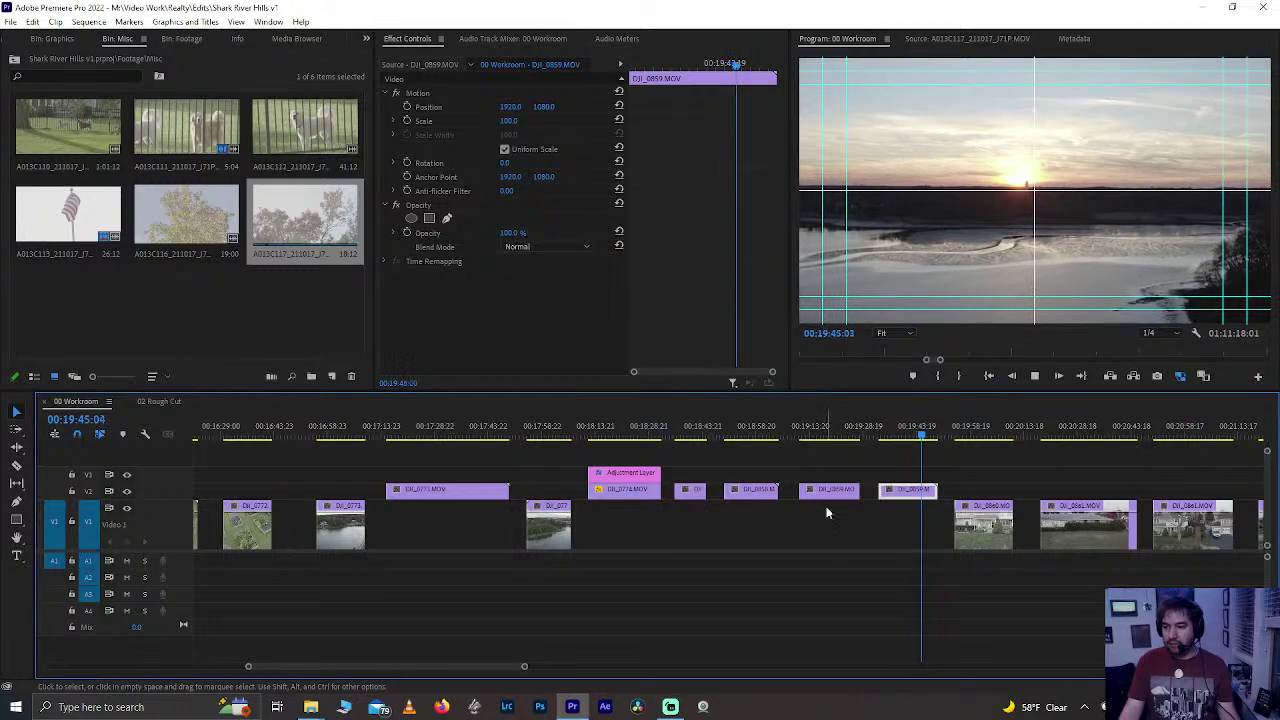
left_click(846, 432)
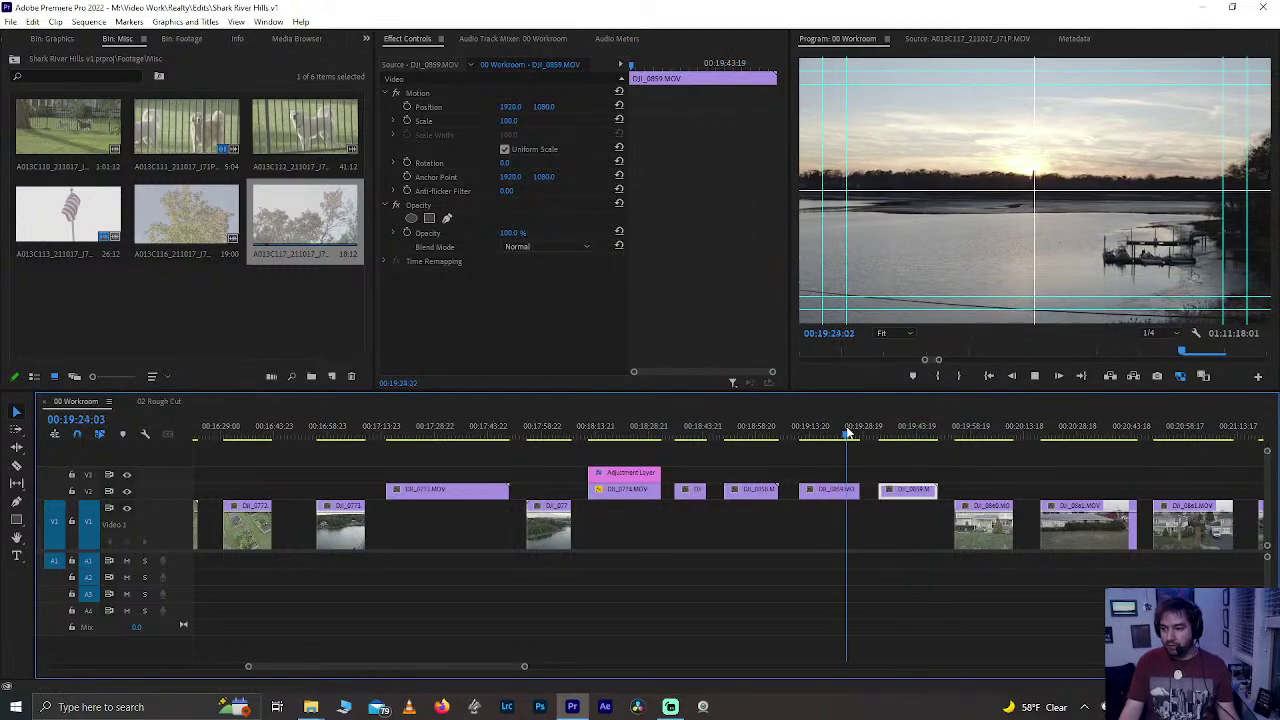
left_click(815, 432)
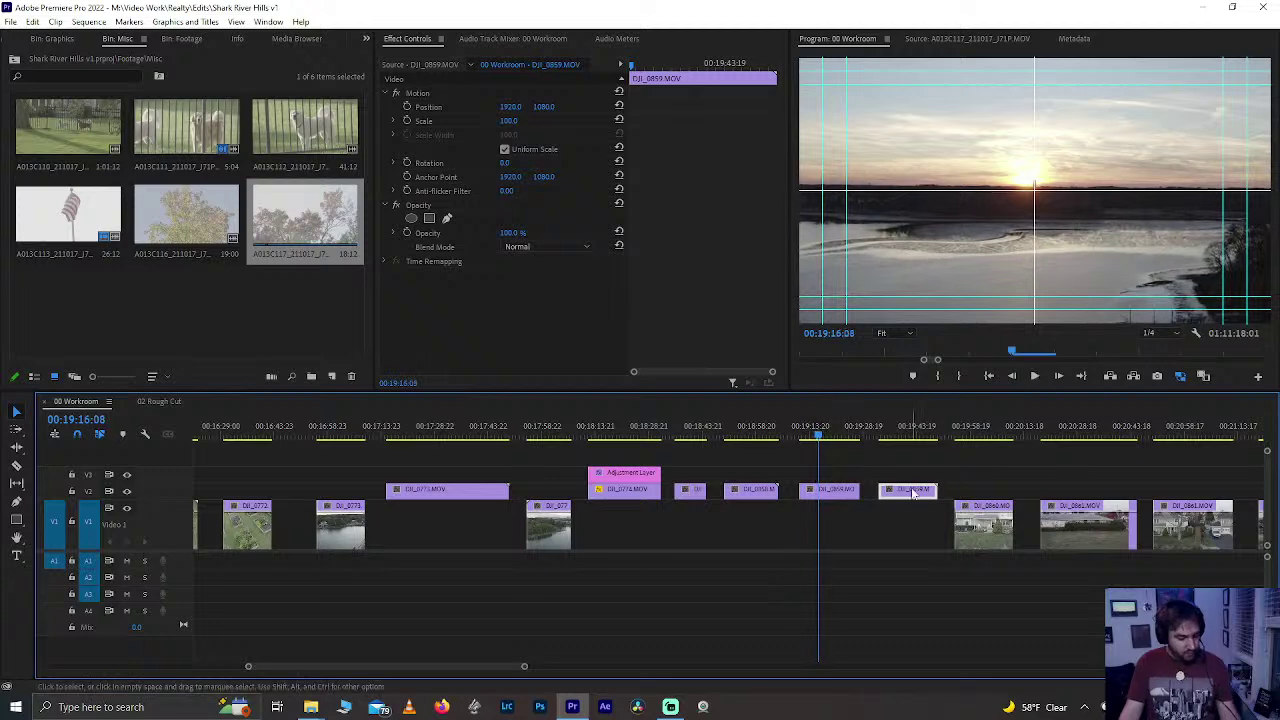
left_click(157, 403)
scroll(1018, 454, "down", 5)
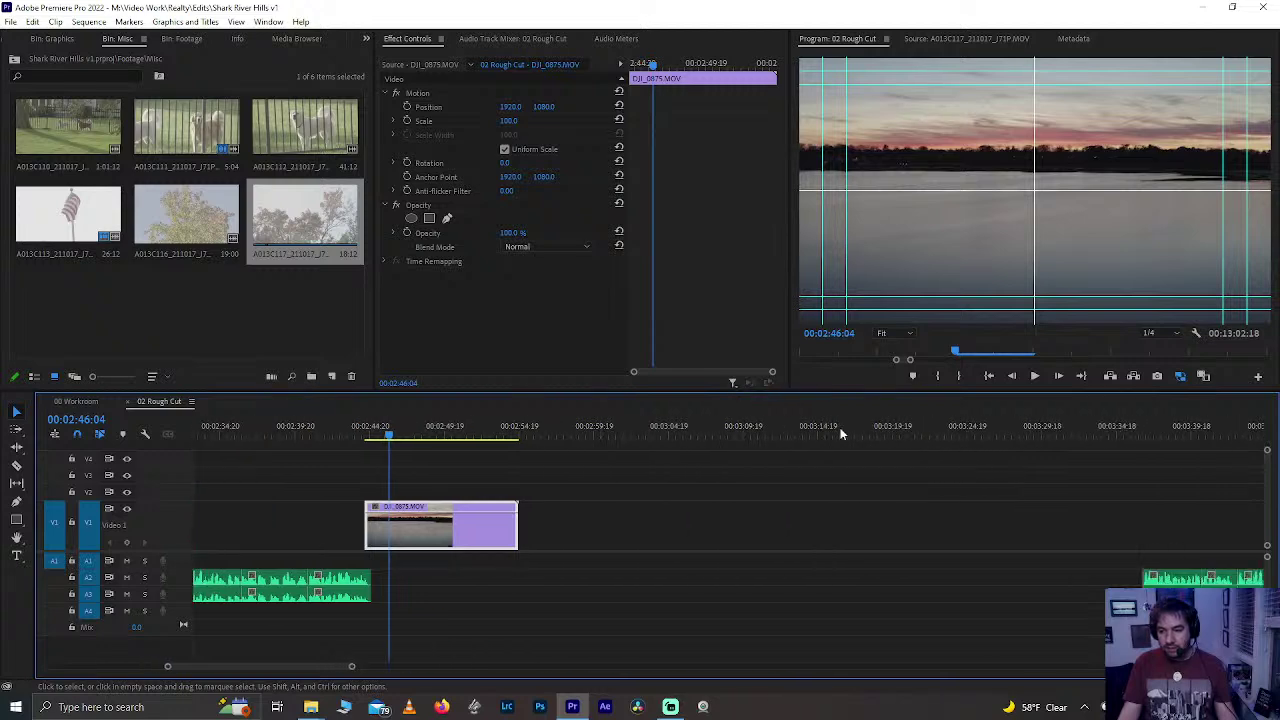
- Paste sunset drone clip DJI_0859 into the gap after the lake clip, removing the extra copy
left_click(564, 431)
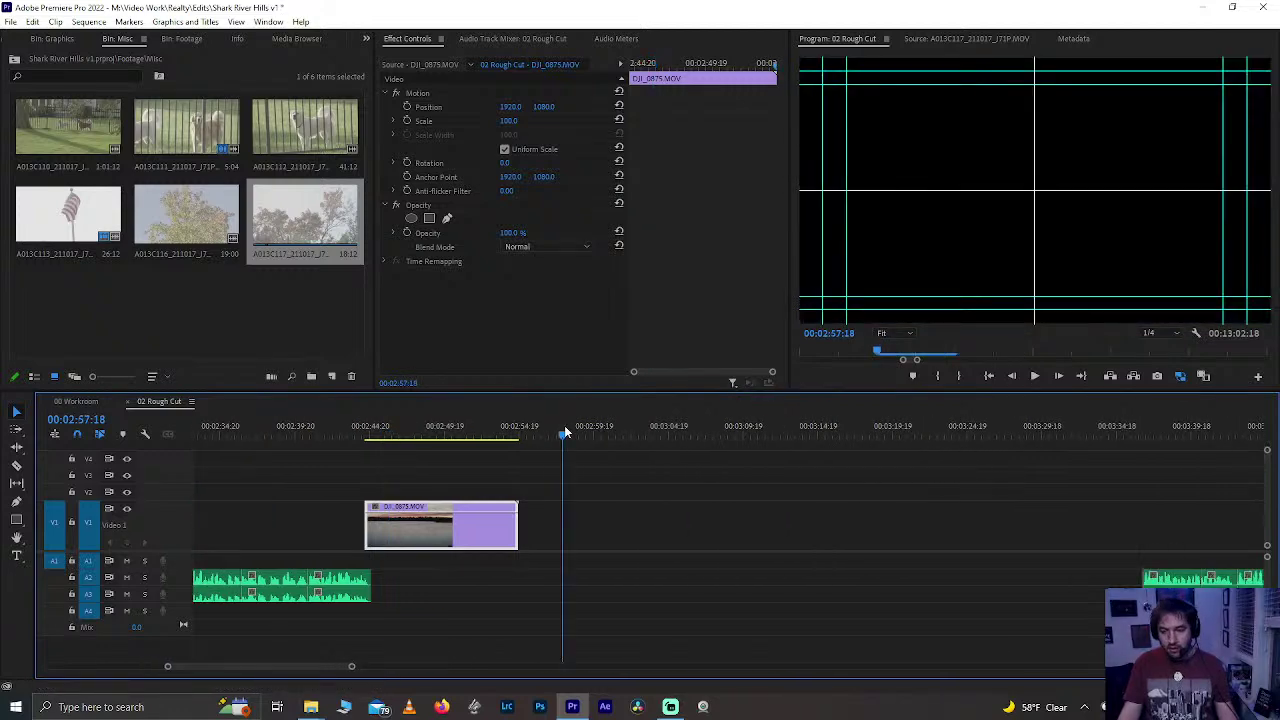
key("ctrl+v")
key("ctrl+z")
left_click_drag(580, 437, 620, 441)
key("space")
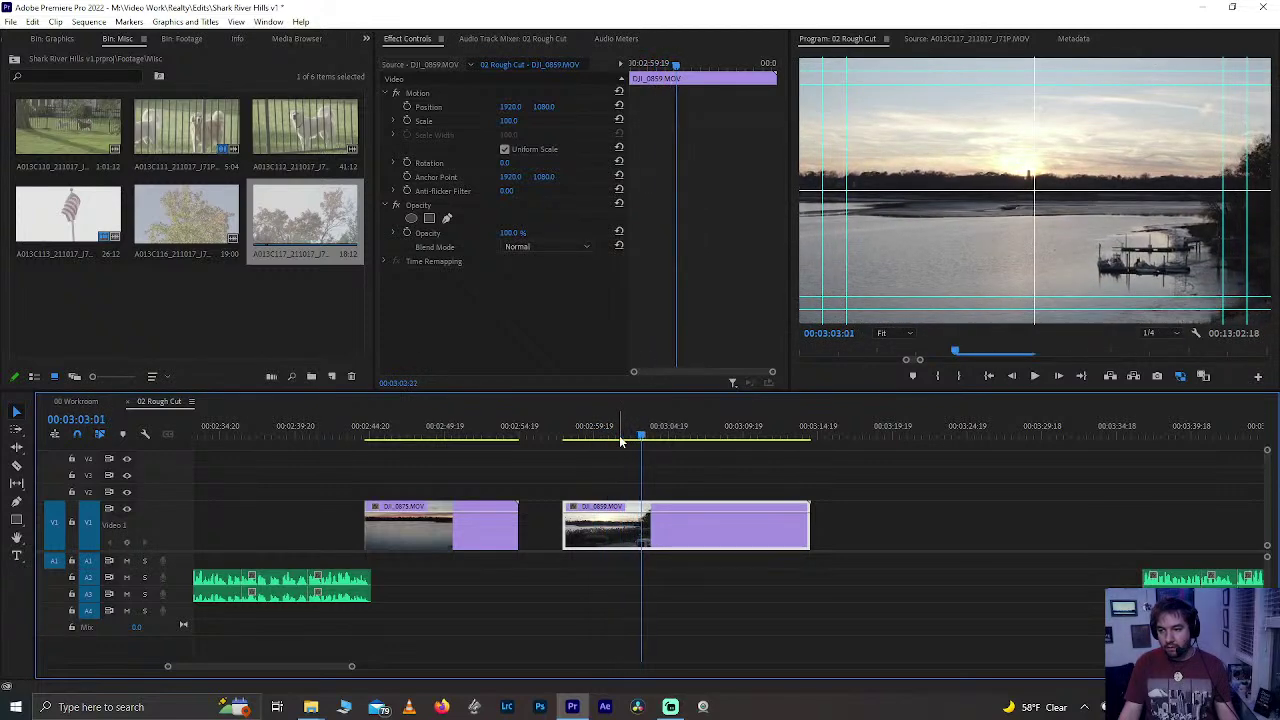
- Trim the start off DJI_0859 and slide it up next to DJI_0875
left_click_drag(558, 530, 642, 530)
left_click_drag(790, 530, 689, 531)
left_click(537, 435)
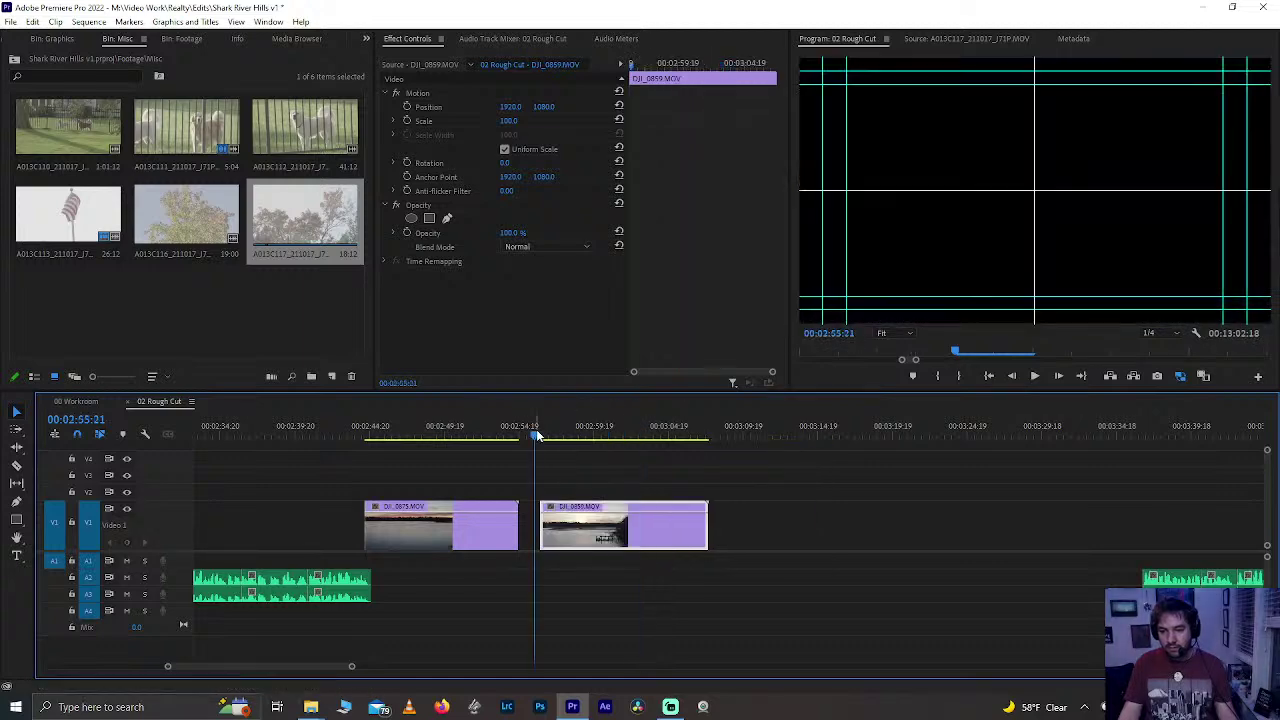
key("ctrl+z")
key("ctrl+shift+z")
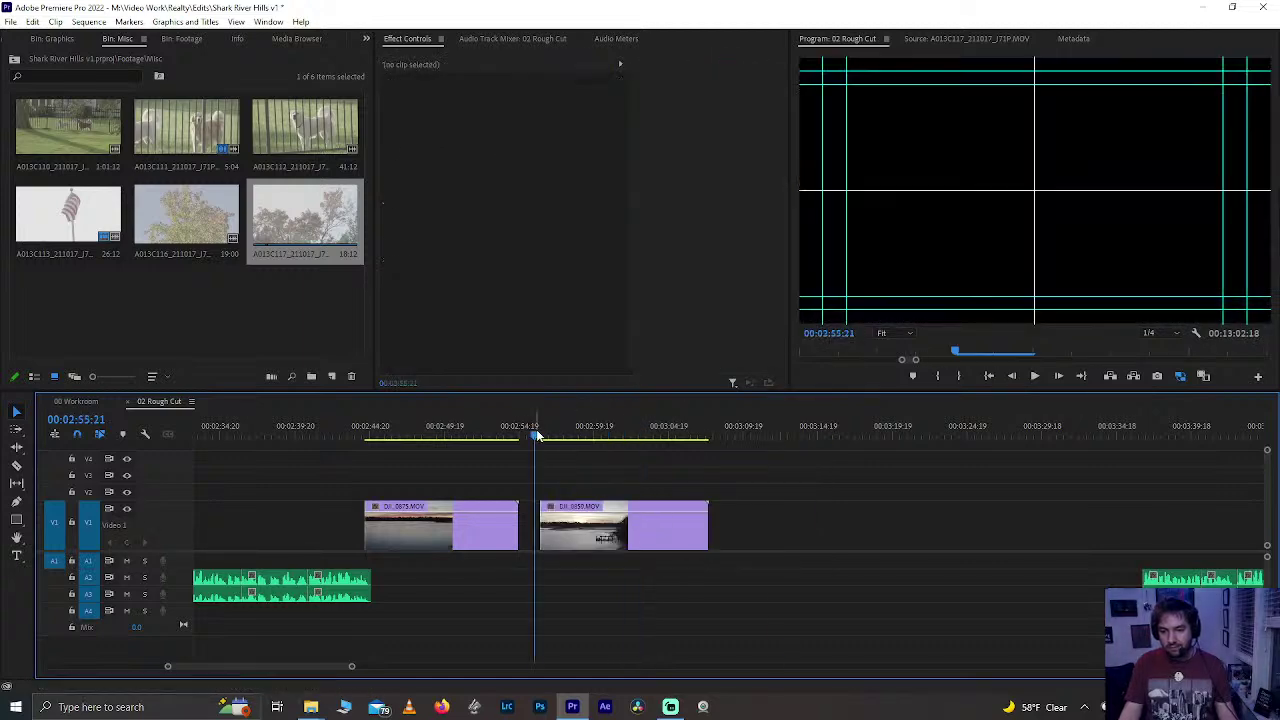
- Review the sunset clip, trim DJI_0875 to end near 00:02:54, and save the project
key("Down")
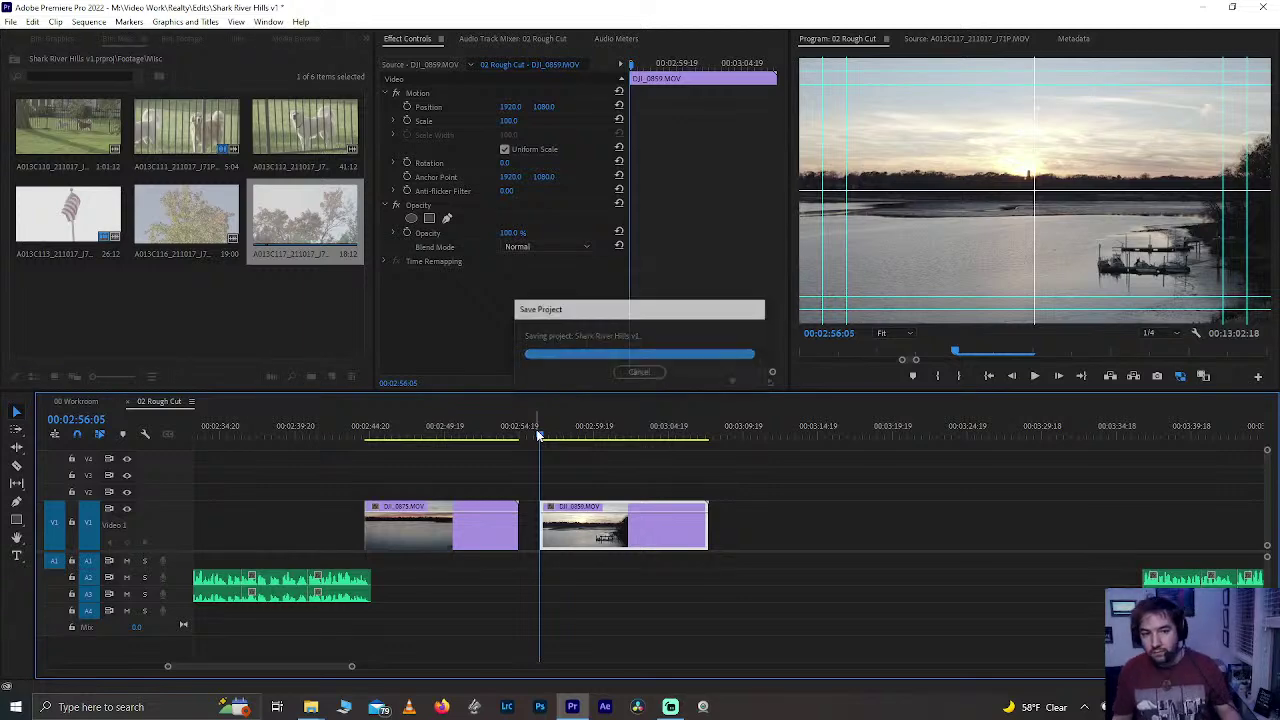
key("space")
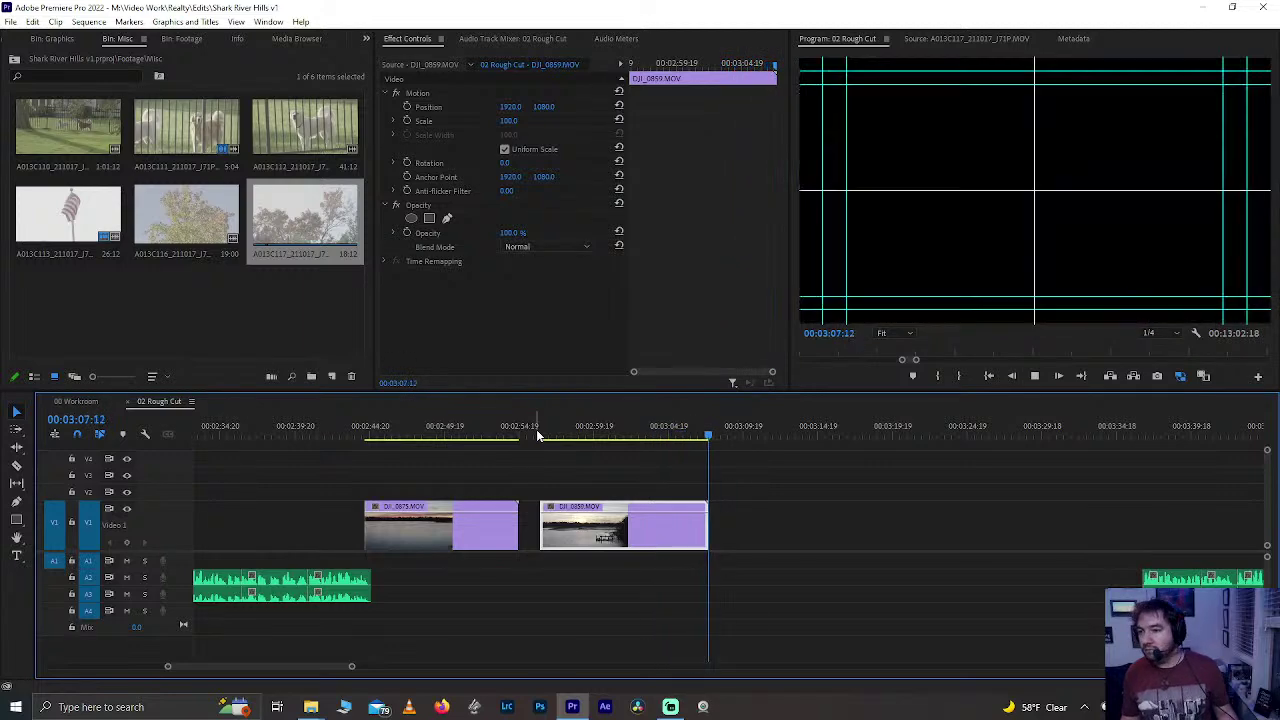
left_click_drag(657, 420, 513, 419)
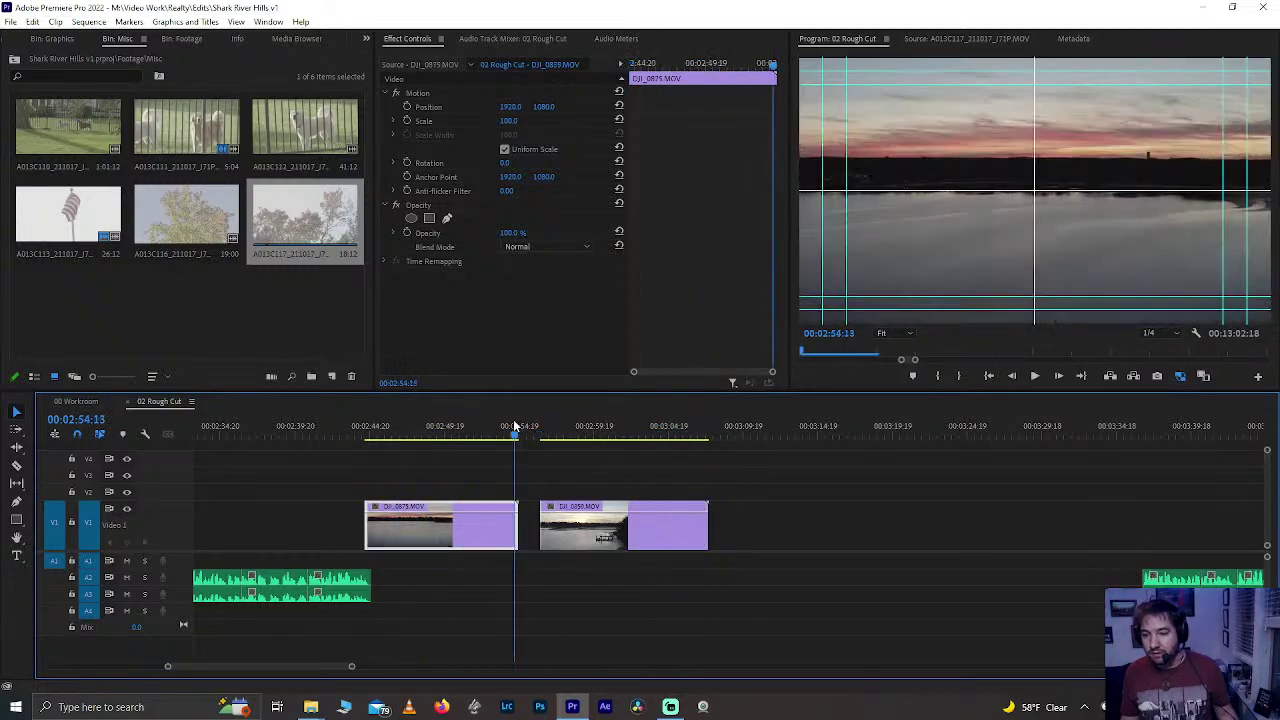
left_click_drag(519, 525, 531, 533)
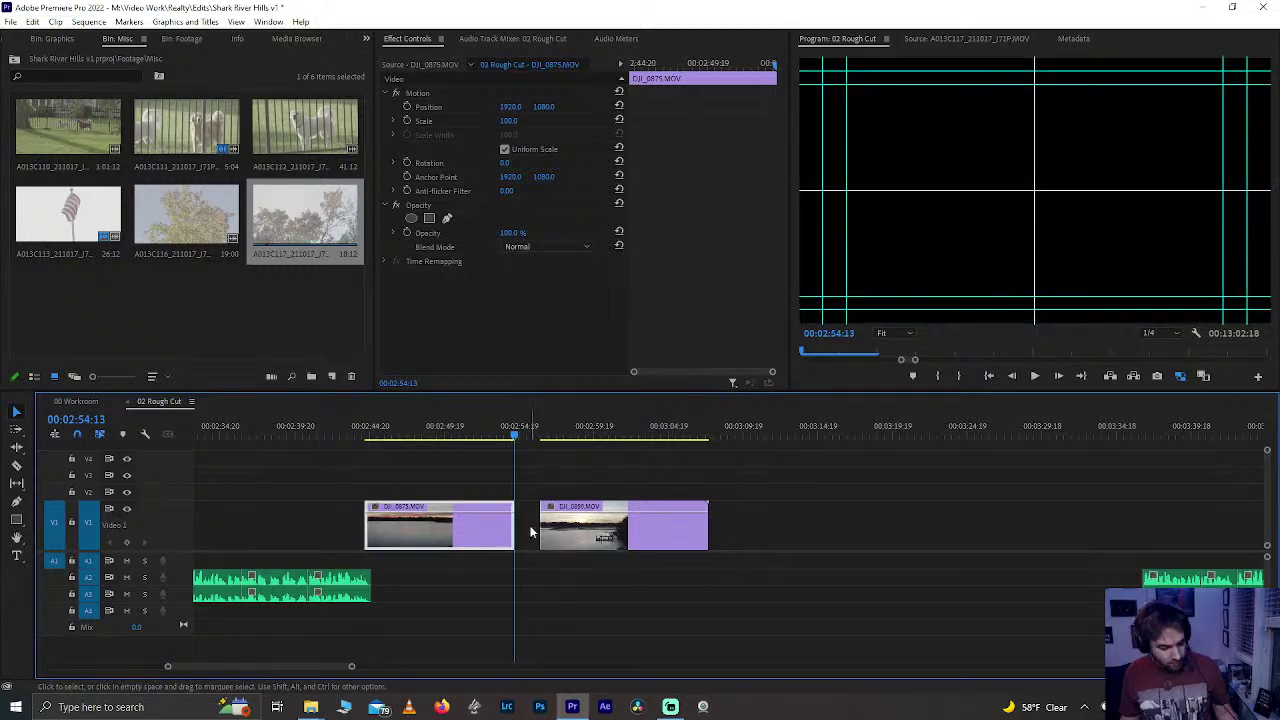
key("ctrl+s")
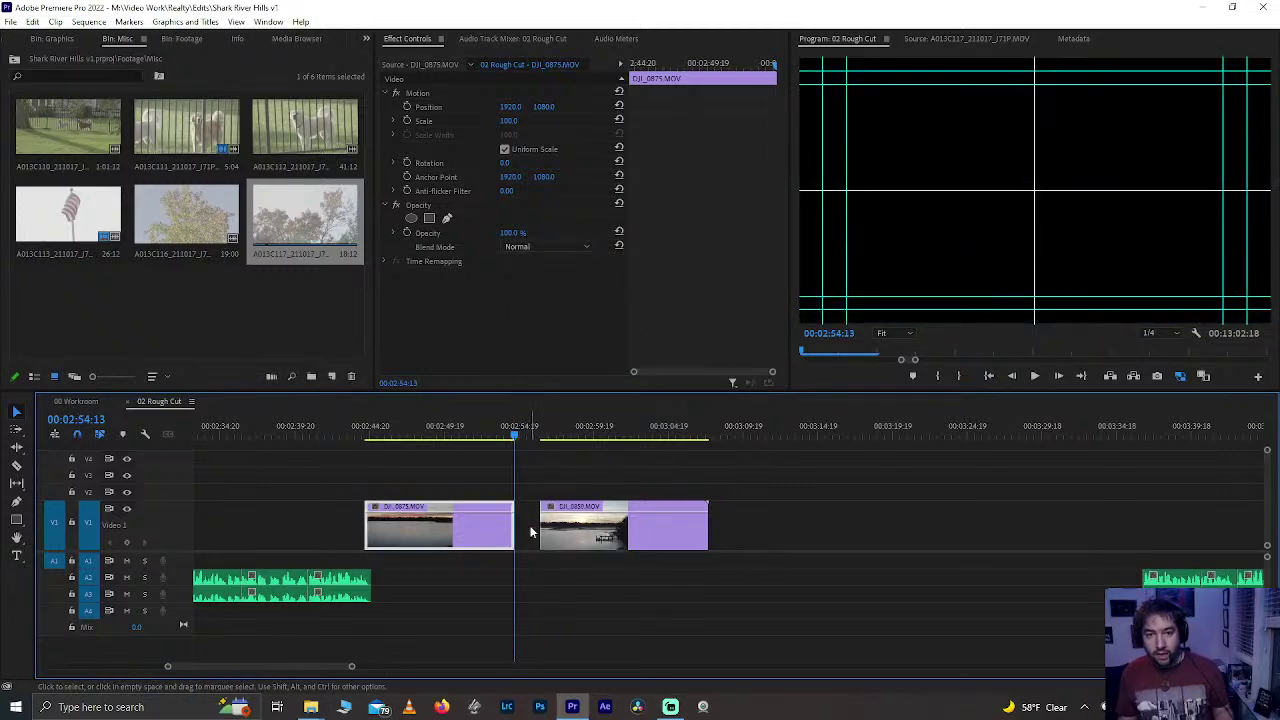
scroll(412, 647, "up", 1)
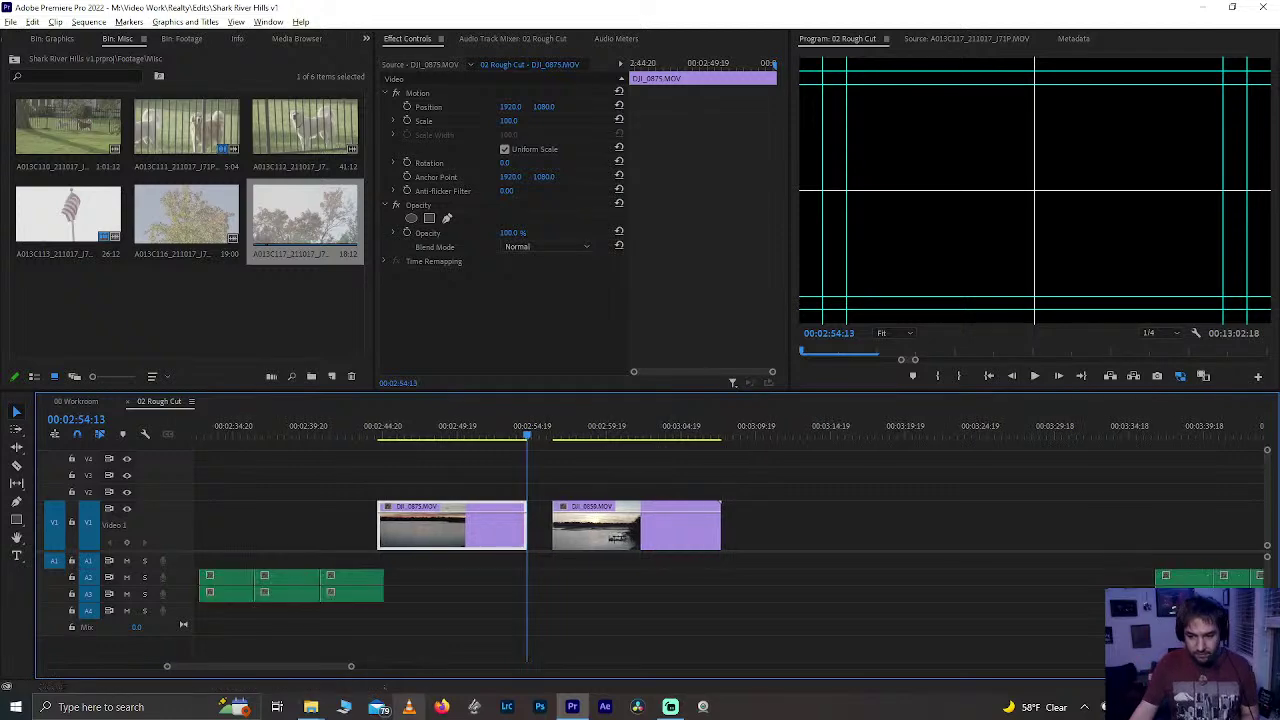
left_click(281, 430)
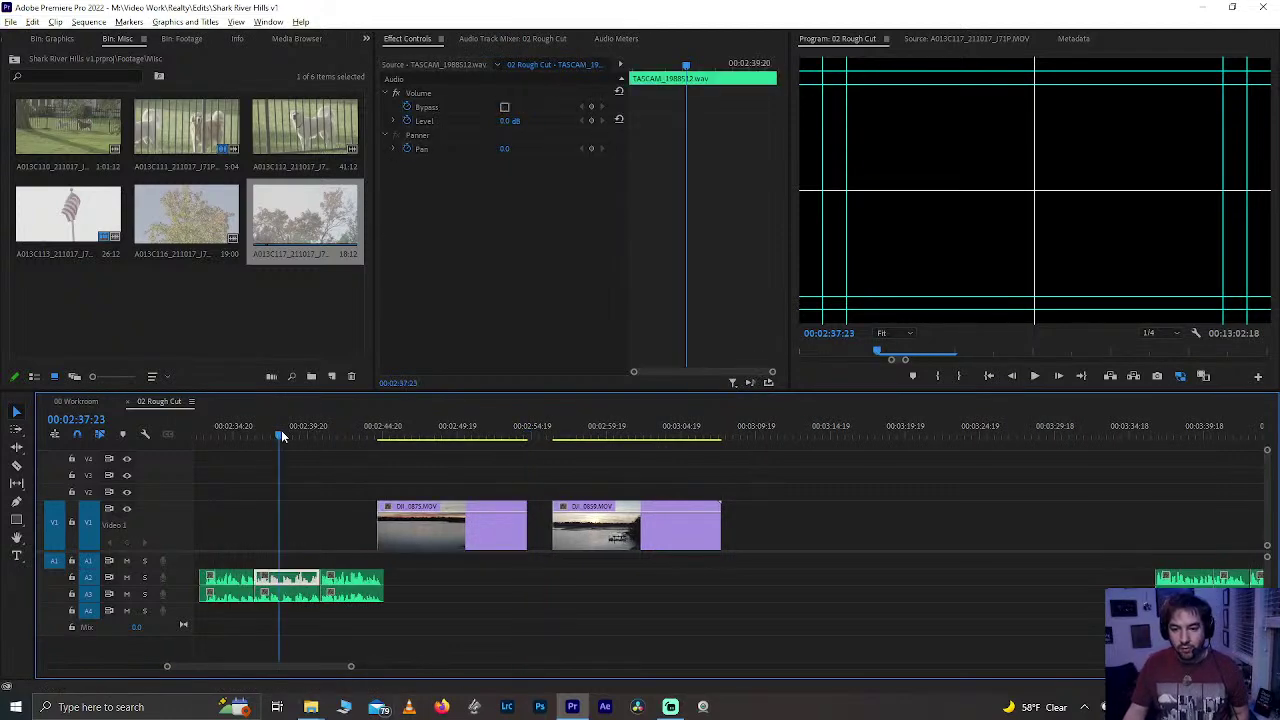
scroll(281, 430, "down", 4)
scroll(282, 437, "up", 3)
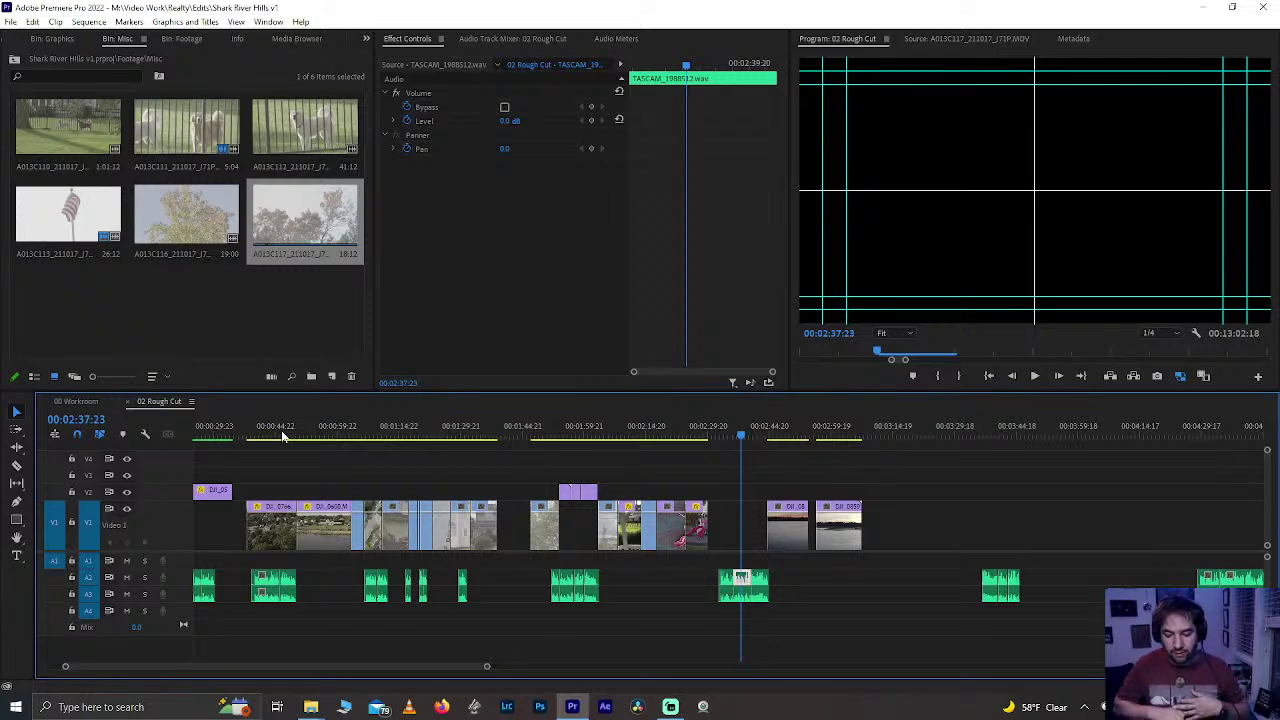
key("ctrl+s")
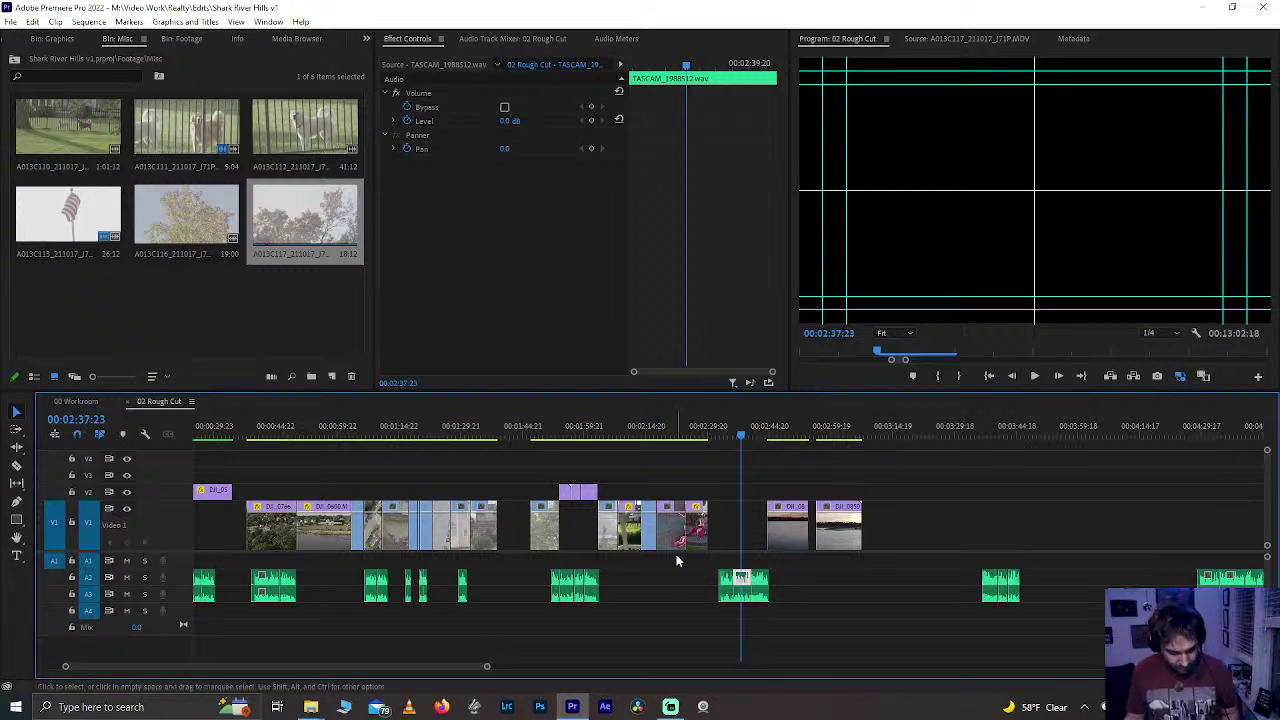
key("minus")
key("minus")
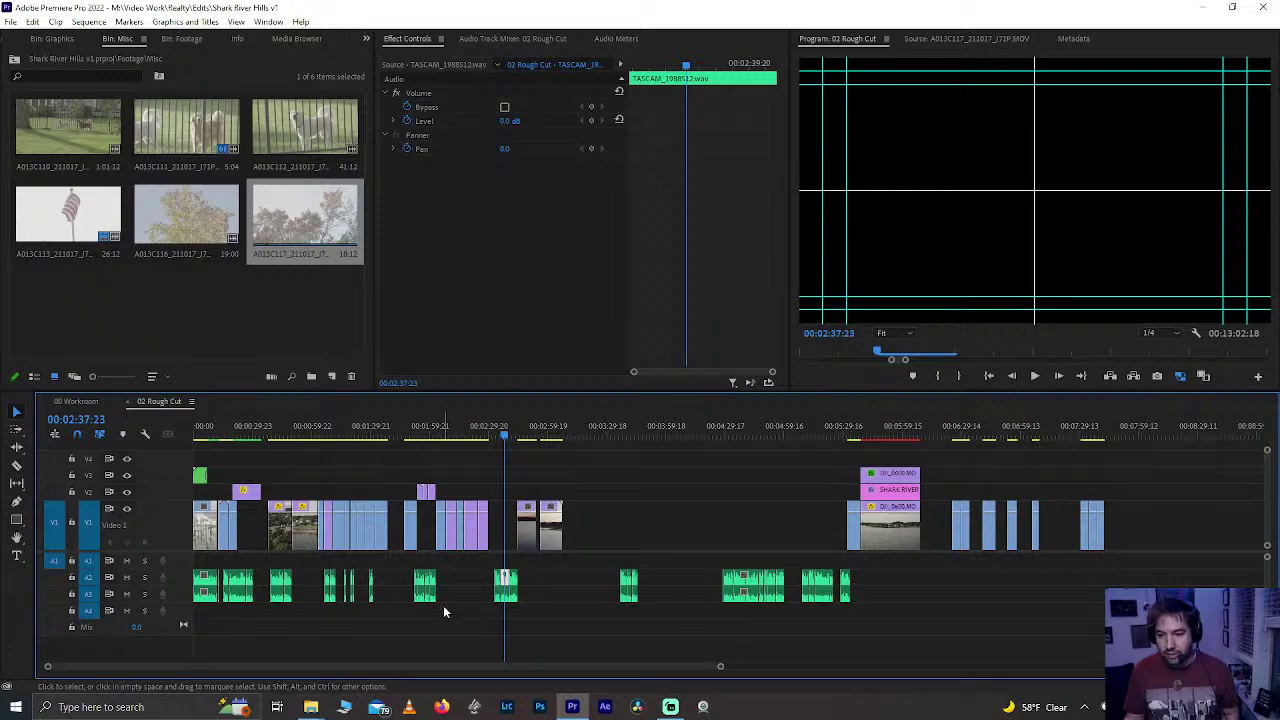
key("equal")
key("equal")
key("equal")
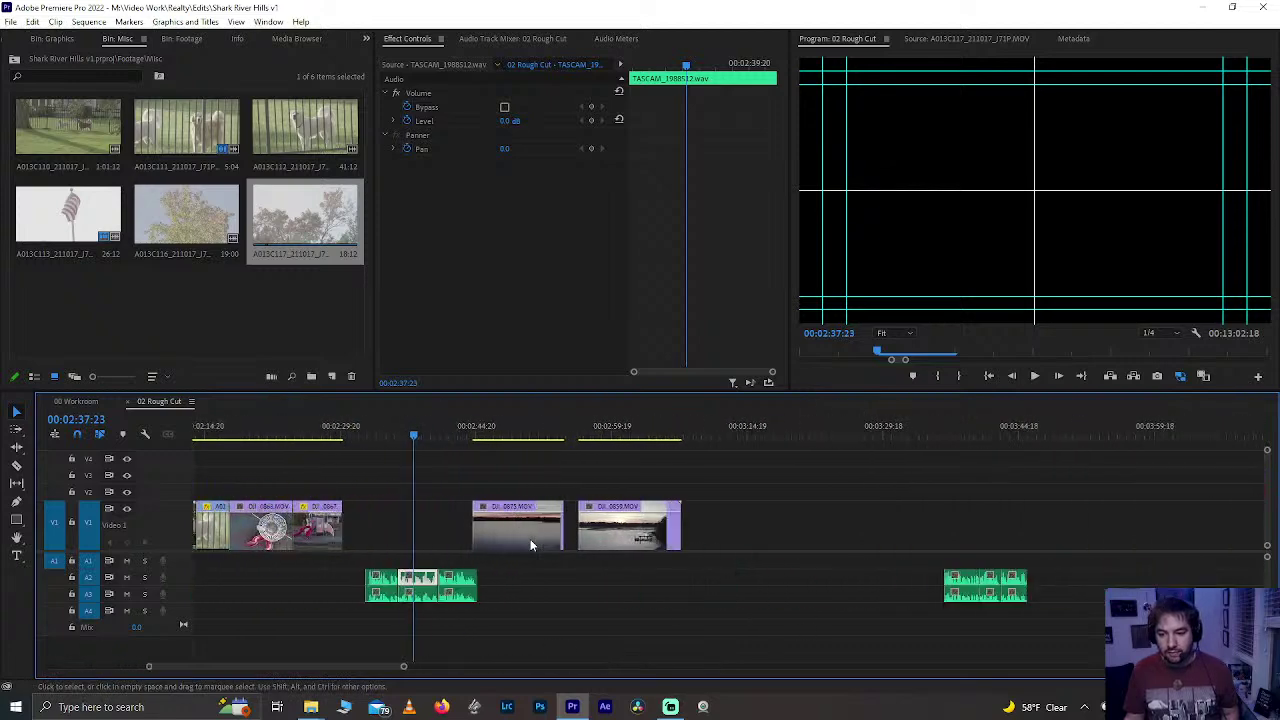
scroll(530, 545, "up", 3)
key("ctrl+s")
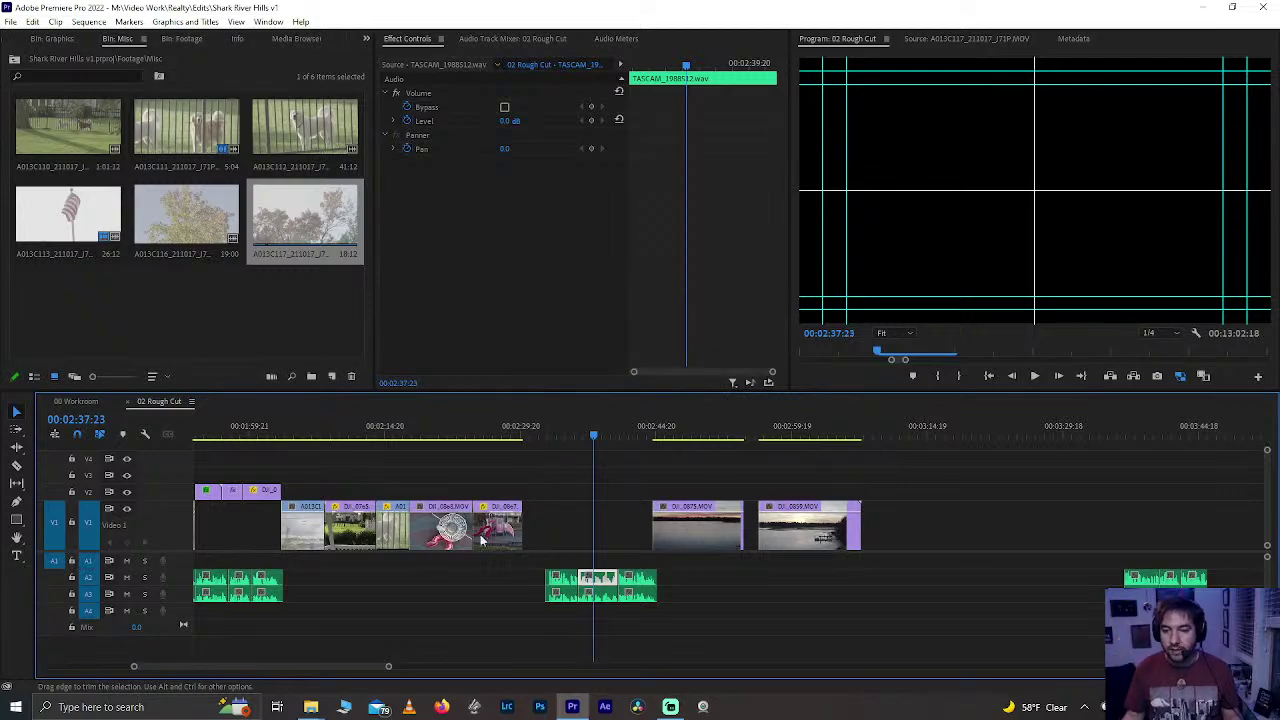
scroll(323, 523, "up", 3)
left_click(358, 434)
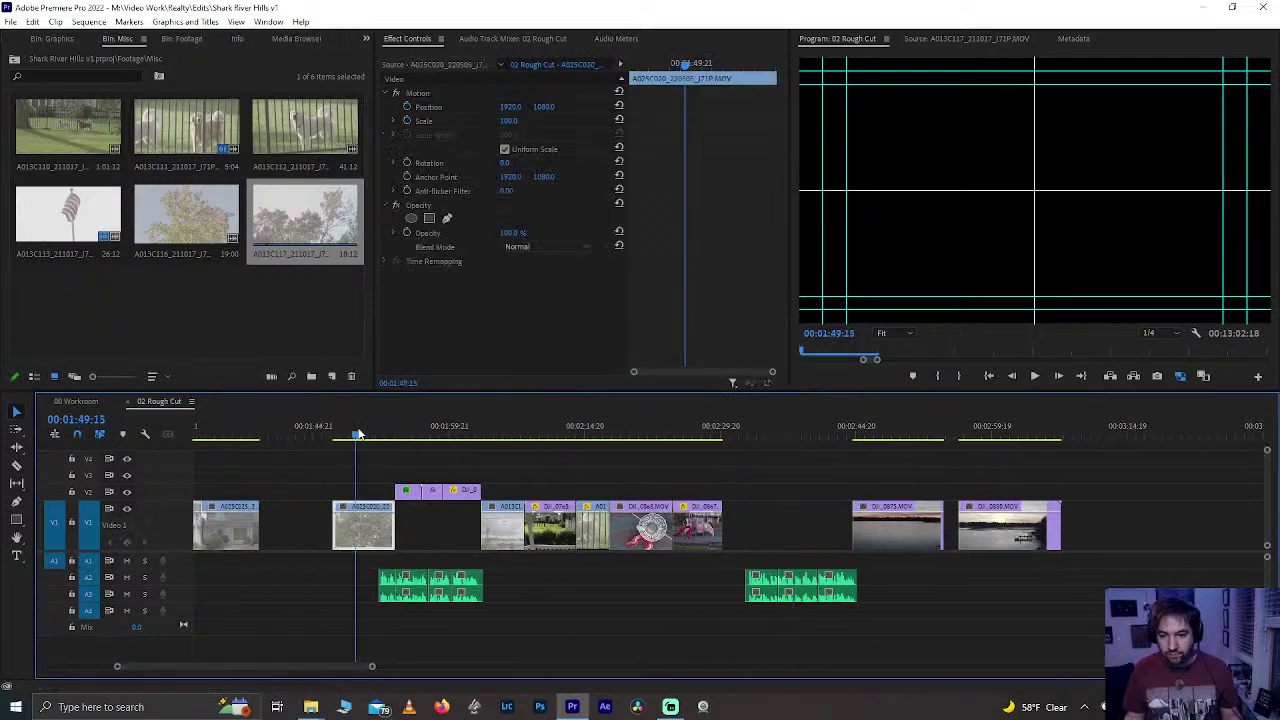
scroll(364, 472, "up", 12)
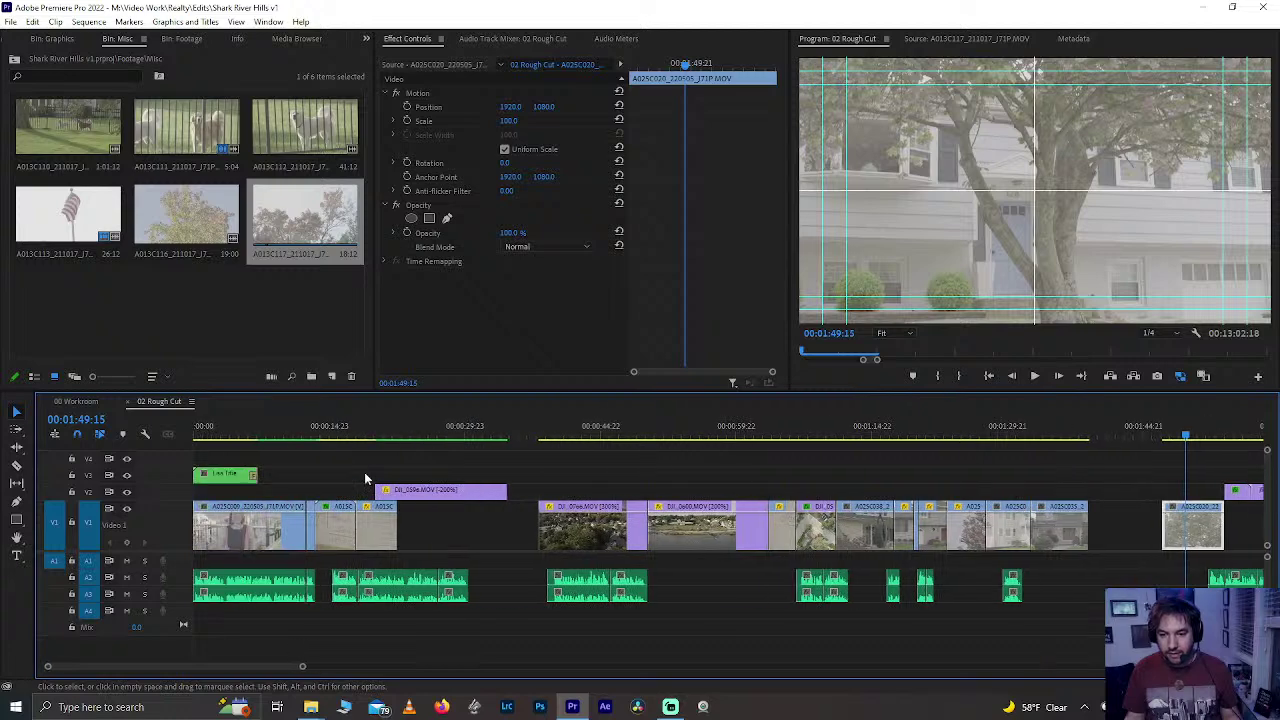
left_click(365, 438)
mouse_move(365, 438)
left_mouse_down()
mouse_move(679, 436)
mouse_move(682, 462)
mouse_move(683, 437)
mouse_move(703, 436)
left_mouse_up()
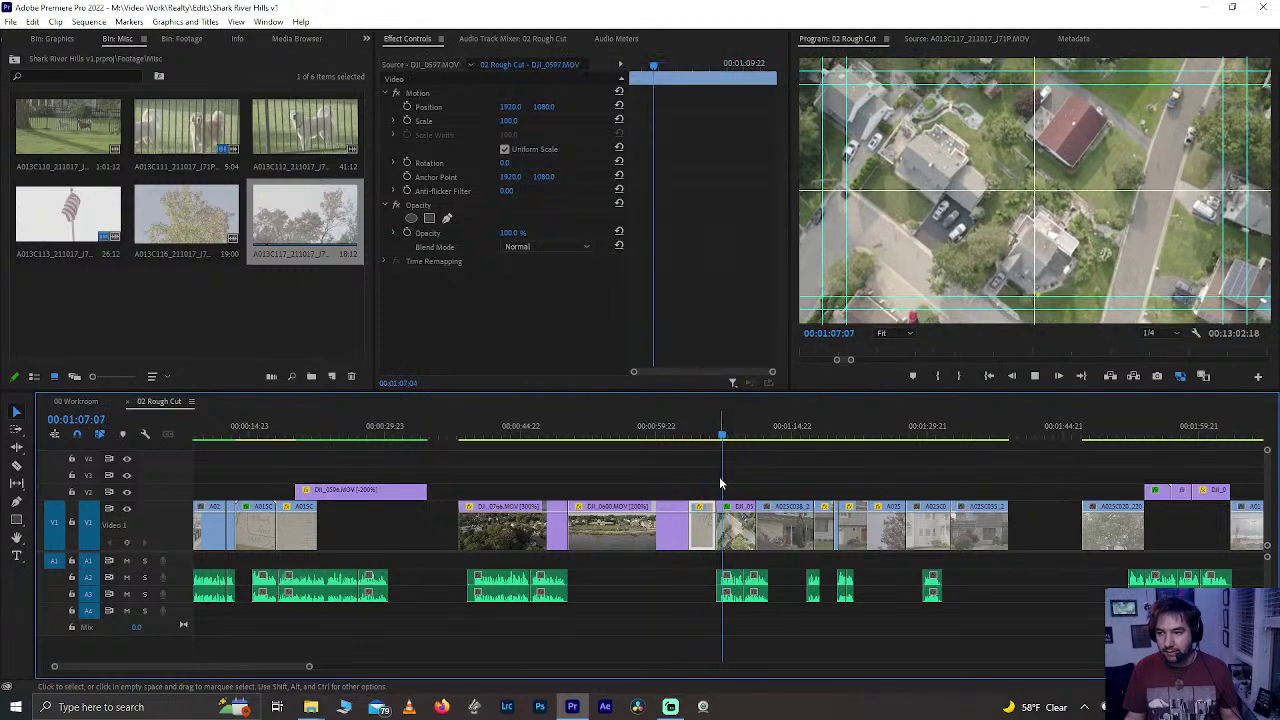
left_click(735, 522)
scroll(772, 508, "down", 3)
scroll(772, 510, "down", 20)
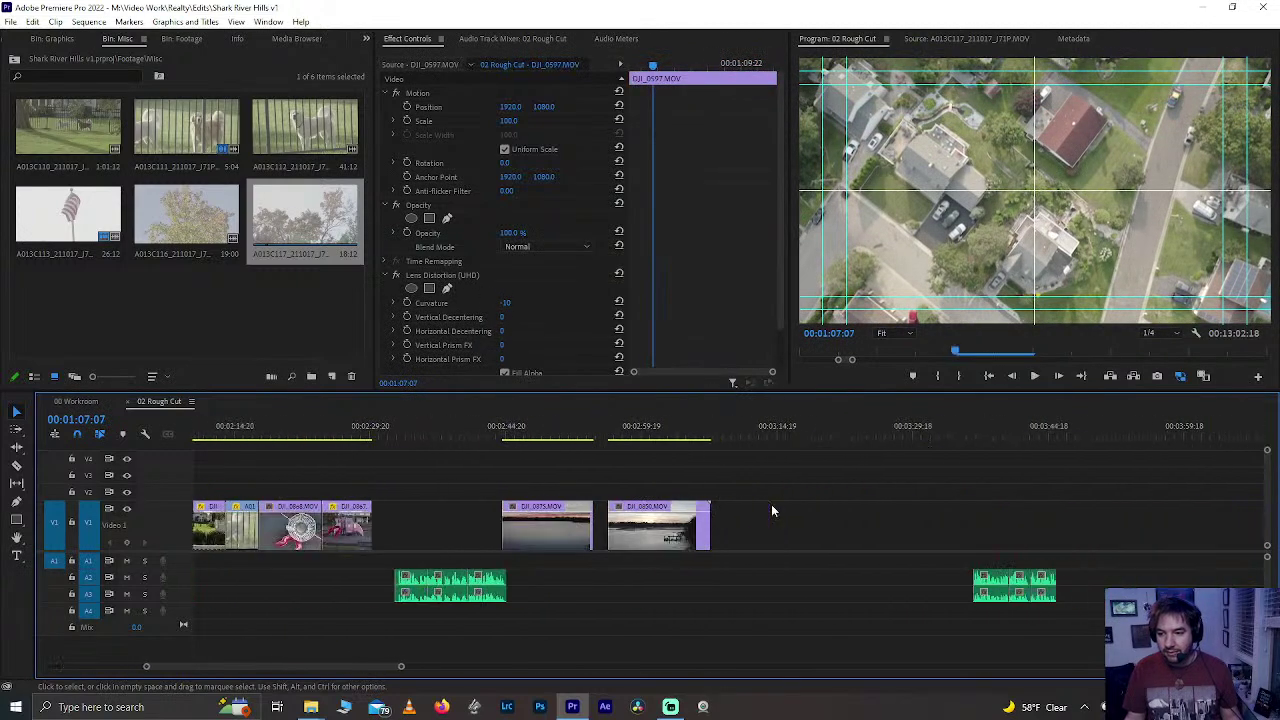
scroll(771, 508, "down", 6)
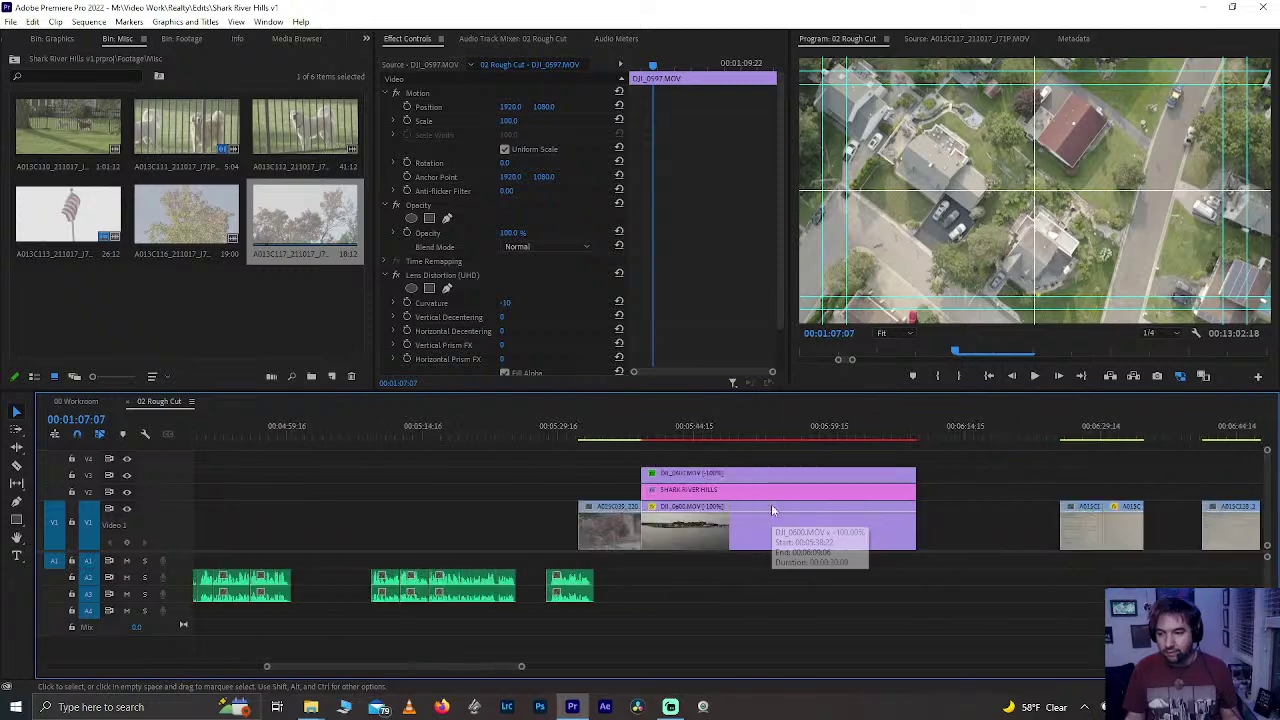
left_click(658, 427)
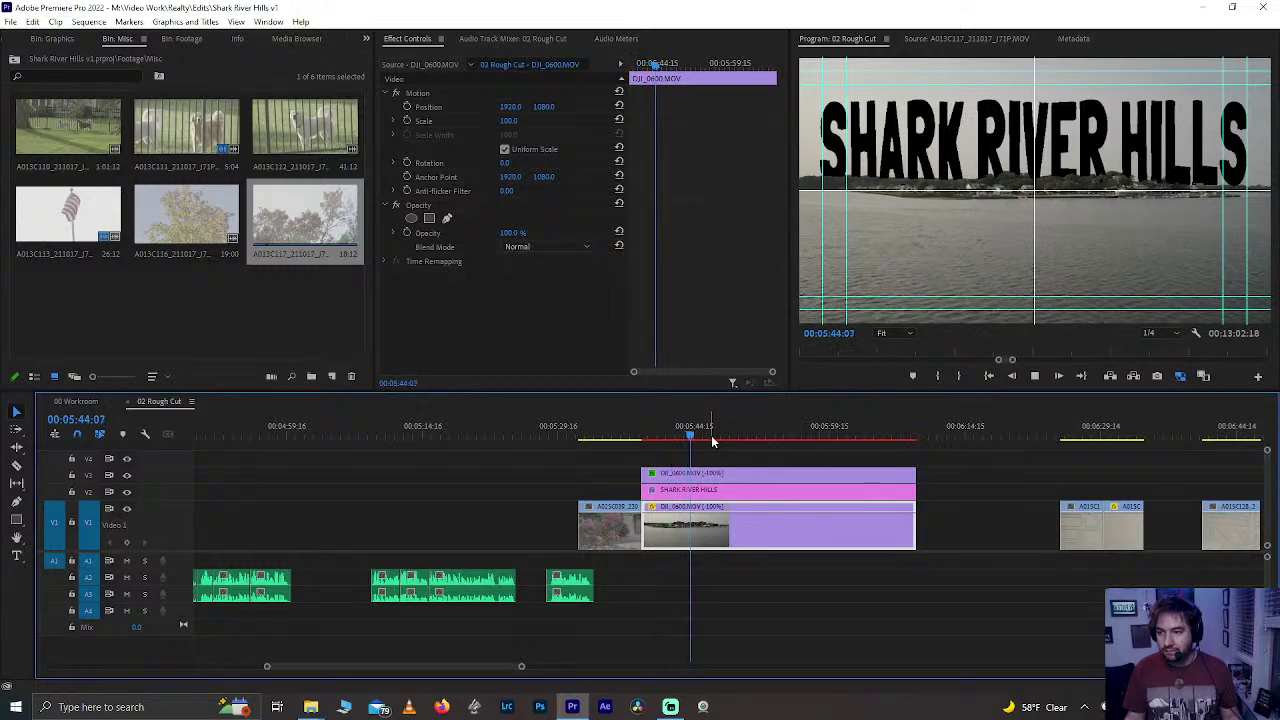
key("space")
left_click_drag(712, 441, 650, 436)
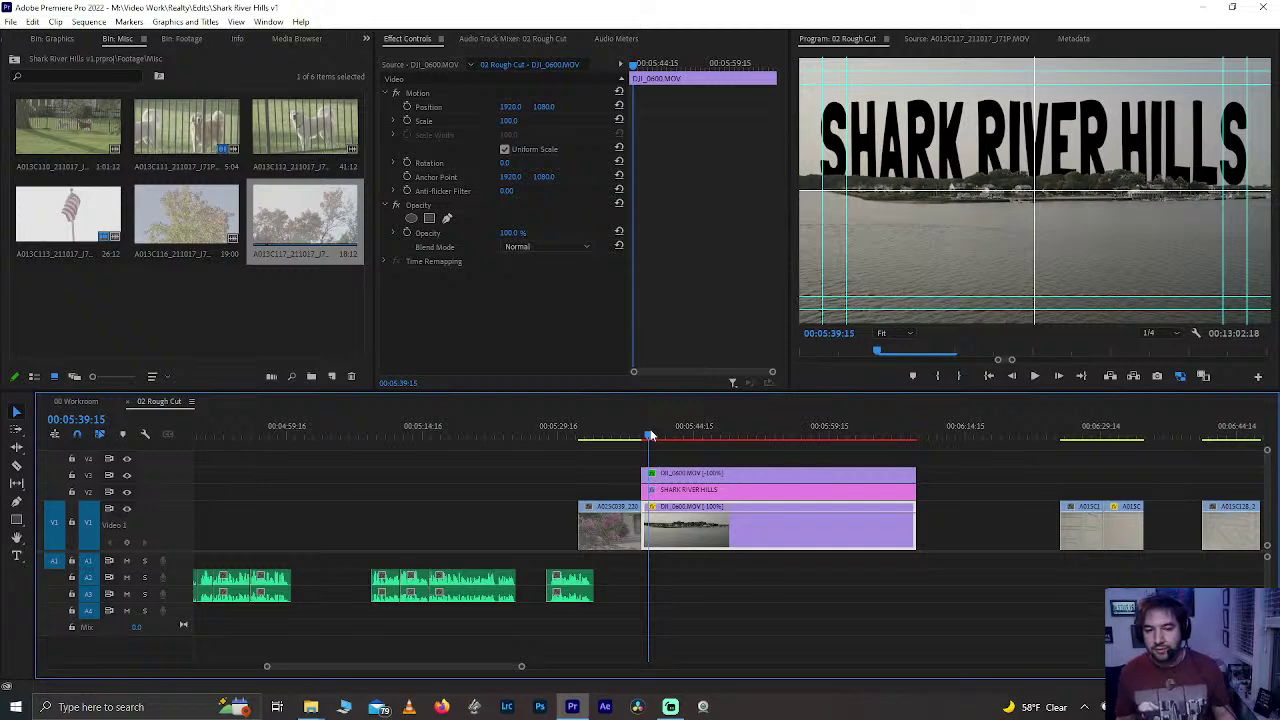
key("ctrl+s")
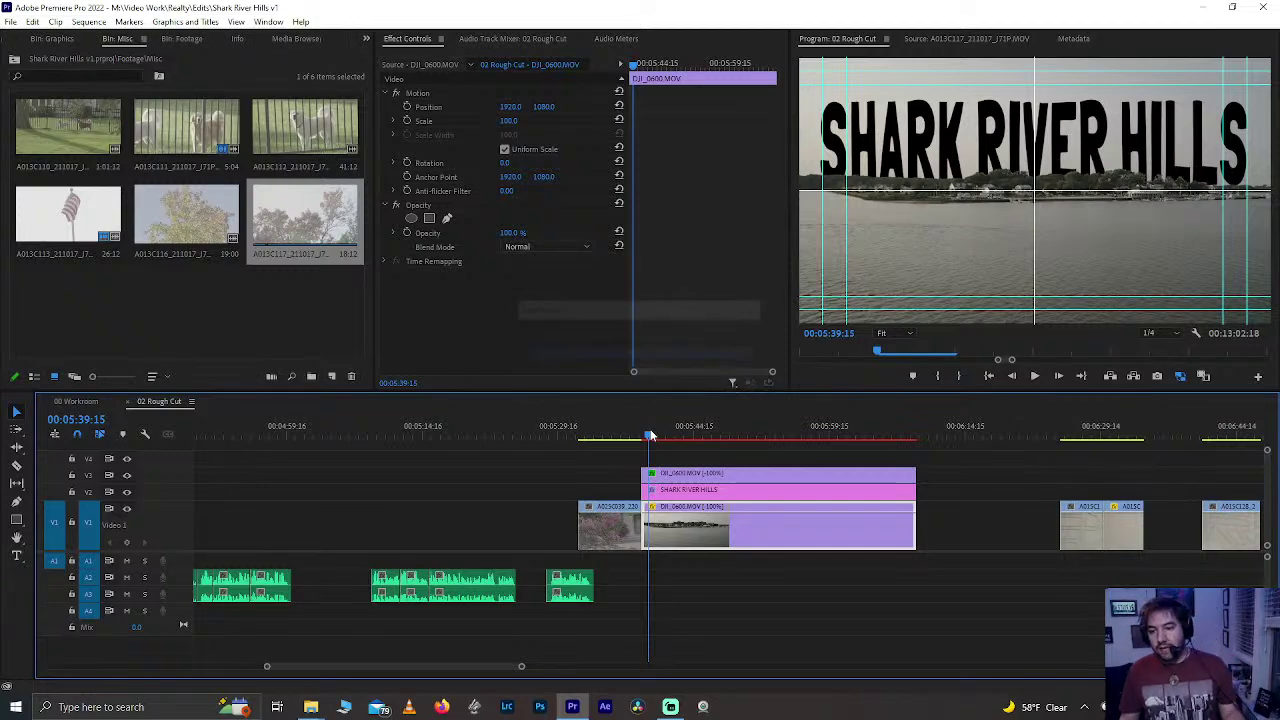